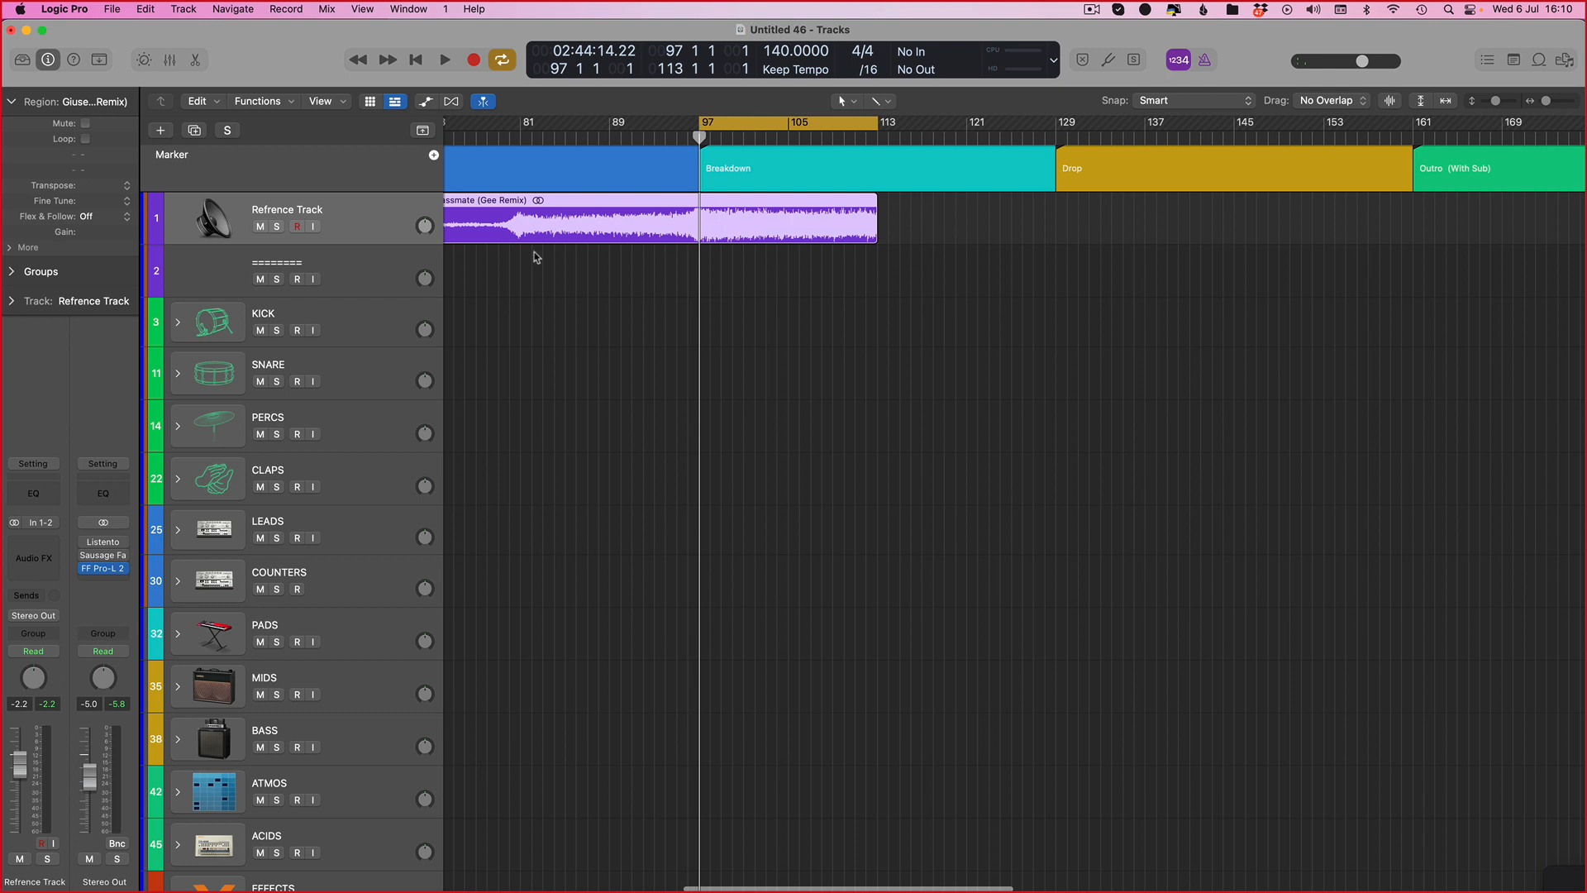
Step: Select the LEADS folder track and expand its track stack to reveal the subtracks
scroll(578, 257, left, 5)
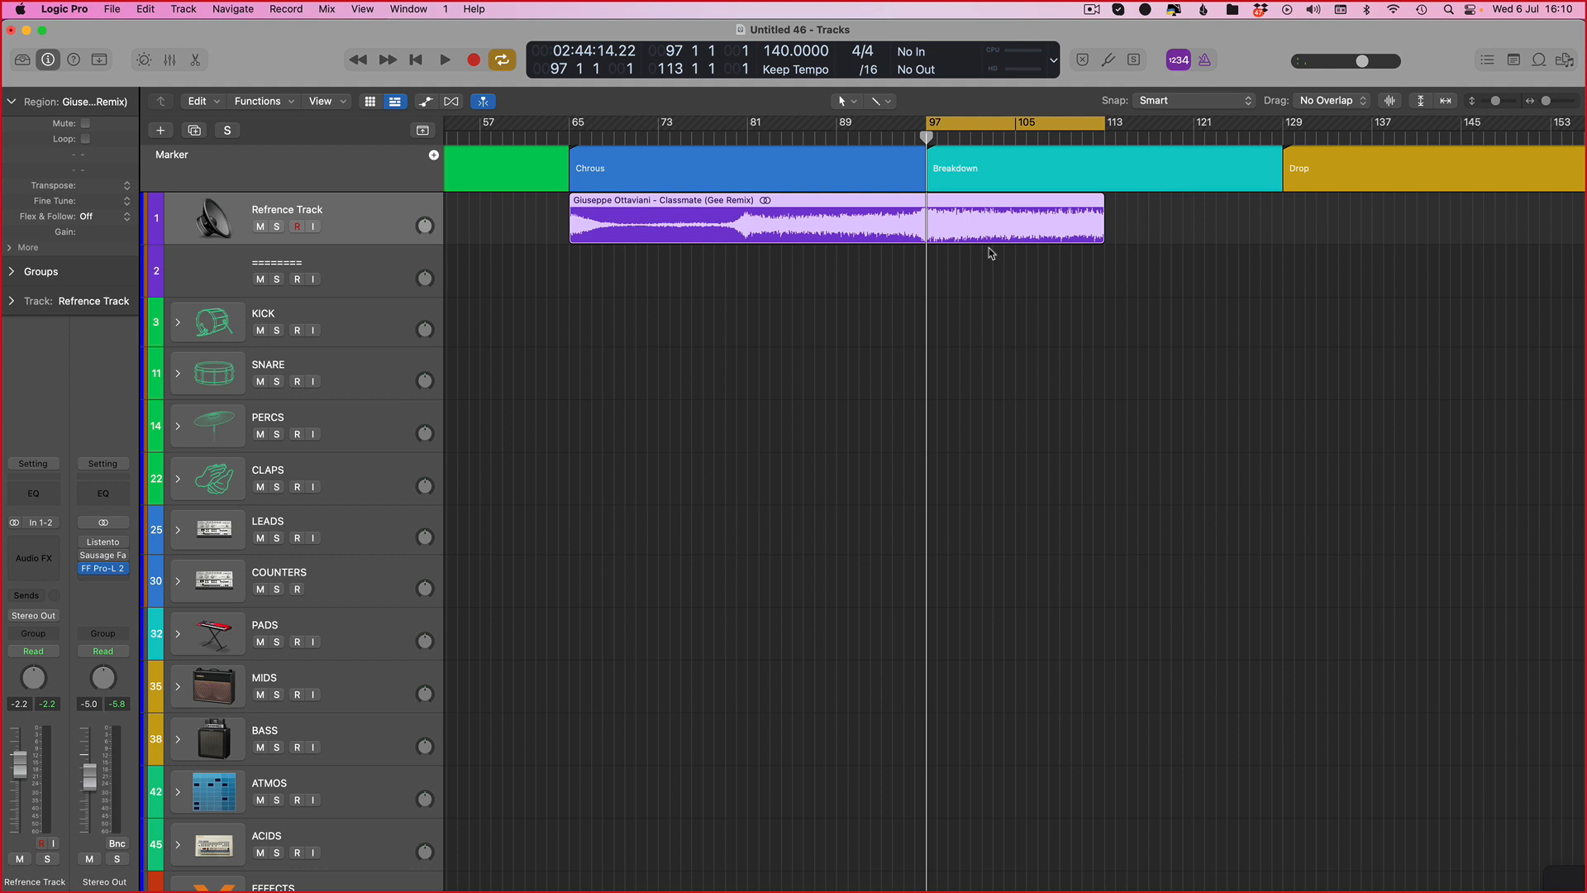
scroll(867, 260, down, 2)
scroll(661, 306, up, 2)
click(218, 545)
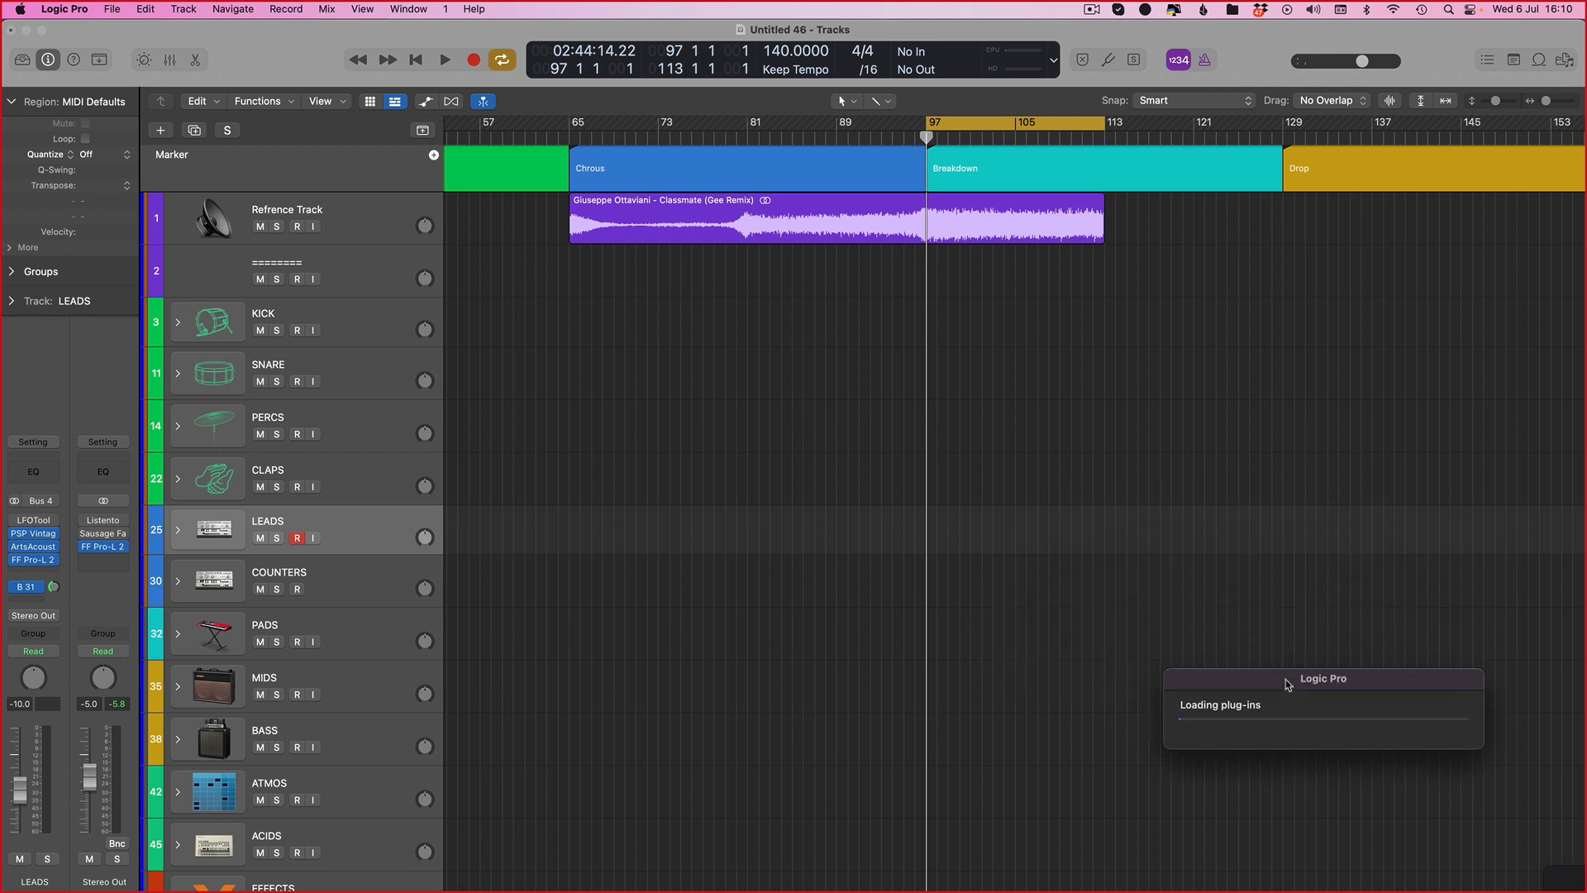
click(177, 530)
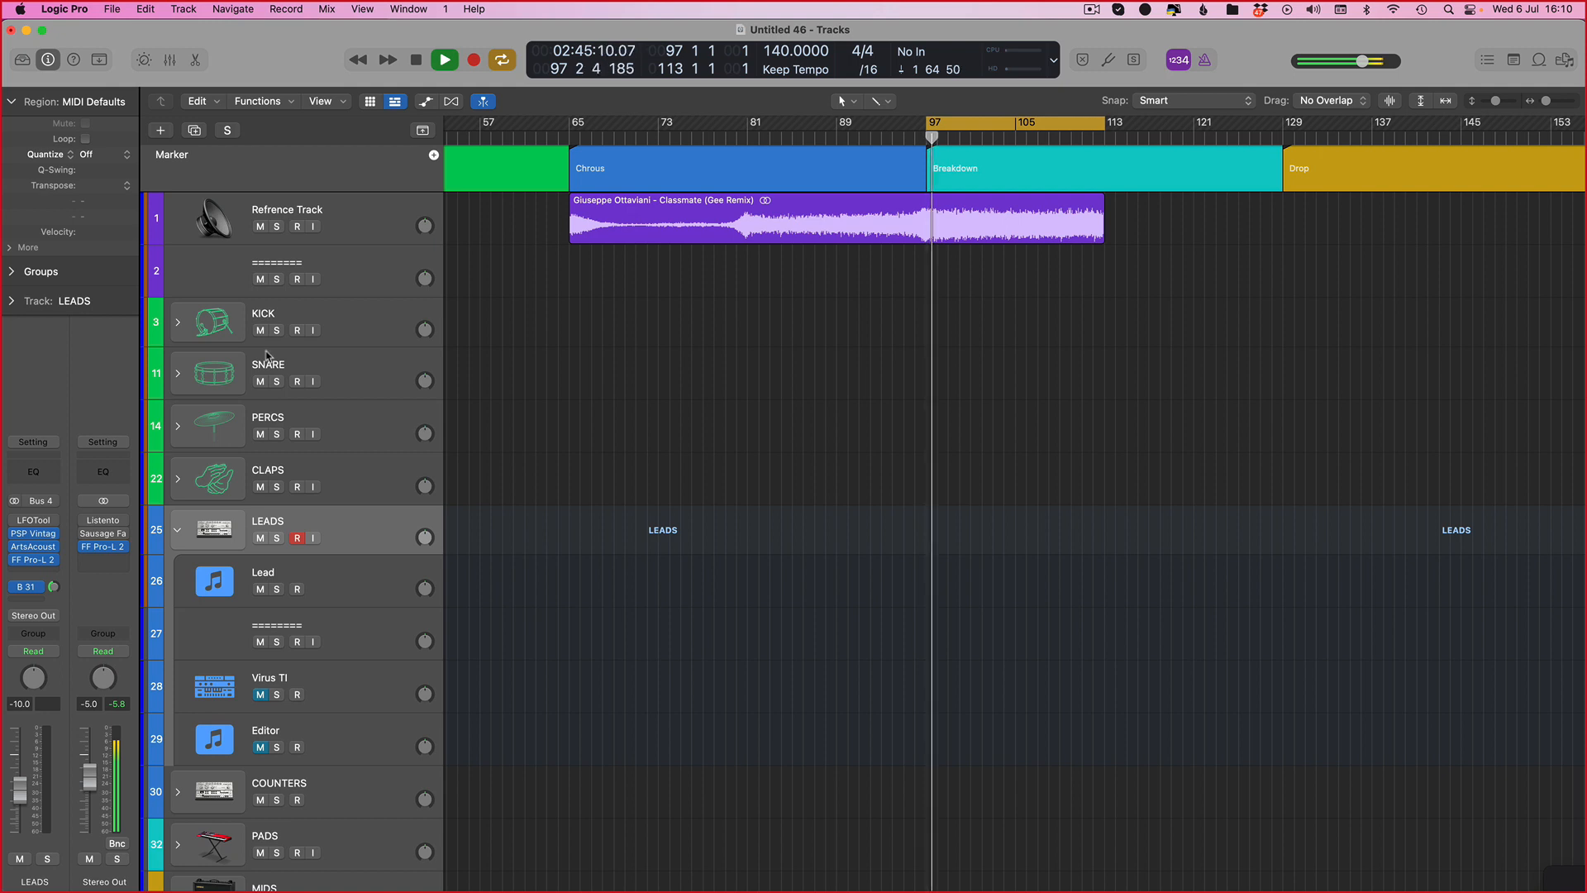
Step: Select the Lead track and open the file browser at the Untagged Loops folder
click(369, 584)
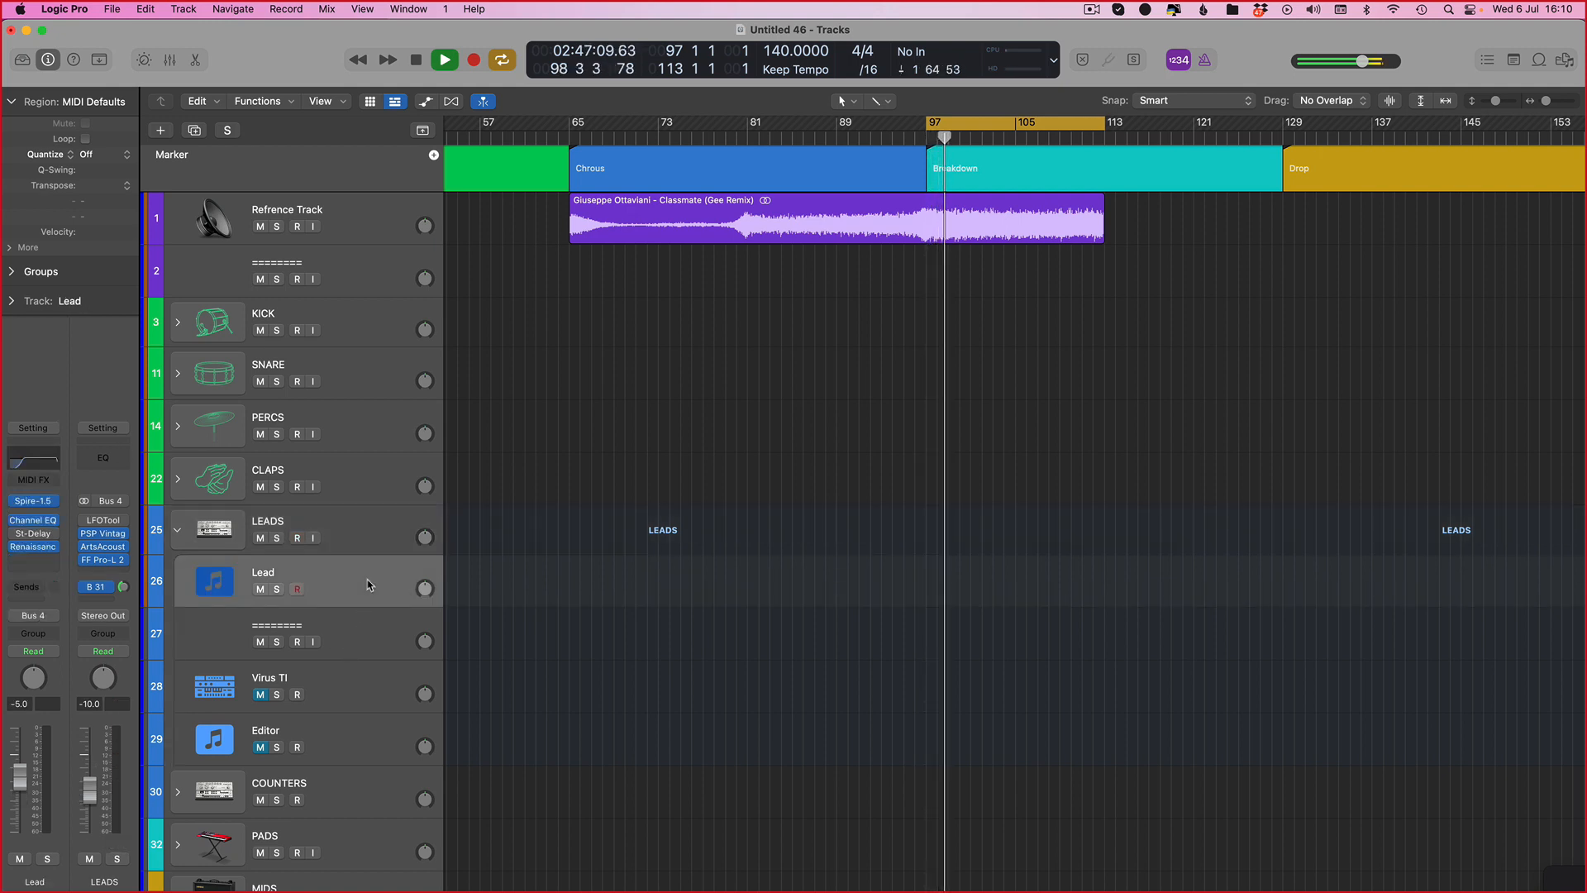
key(f)
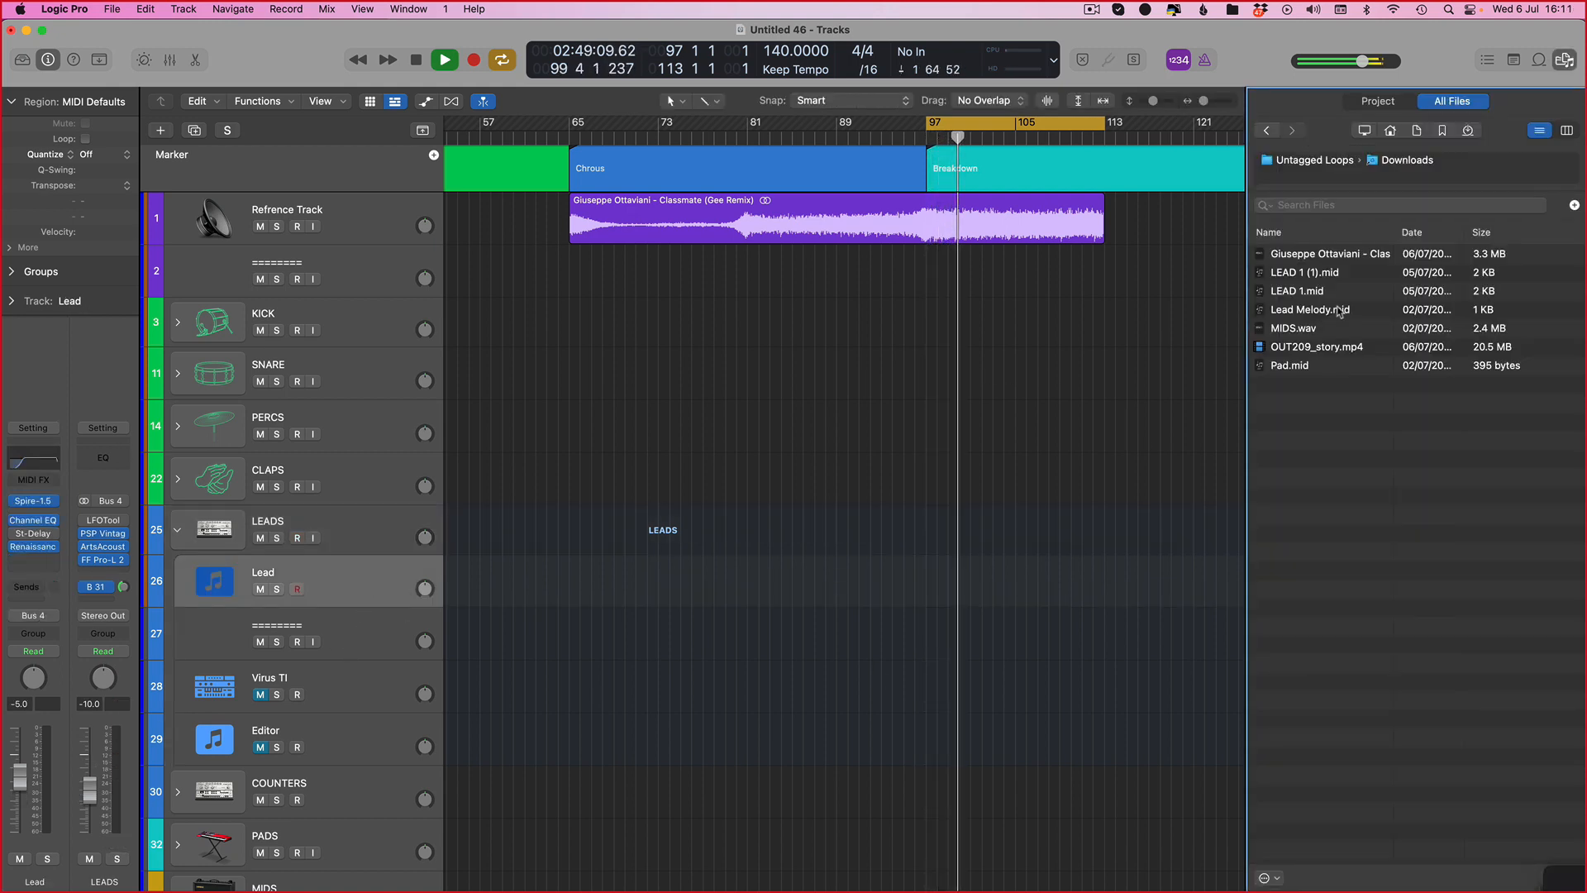
click(1334, 161)
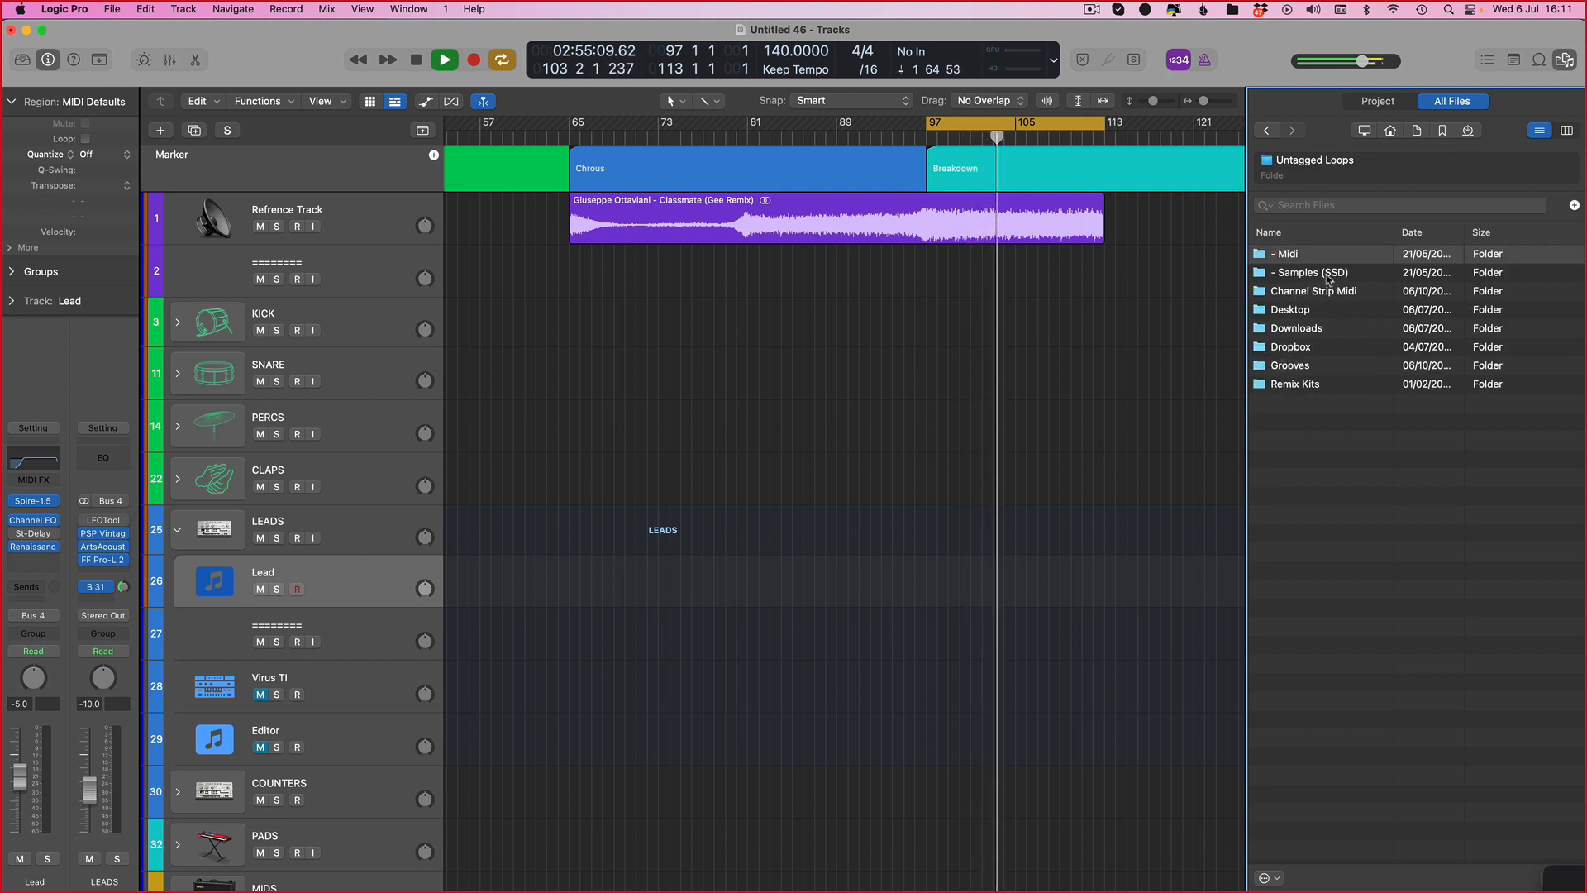
Step: Browse the Dropbox tutorial folders in the file browser before returning to Untagged Loops
double_click(1296, 348)
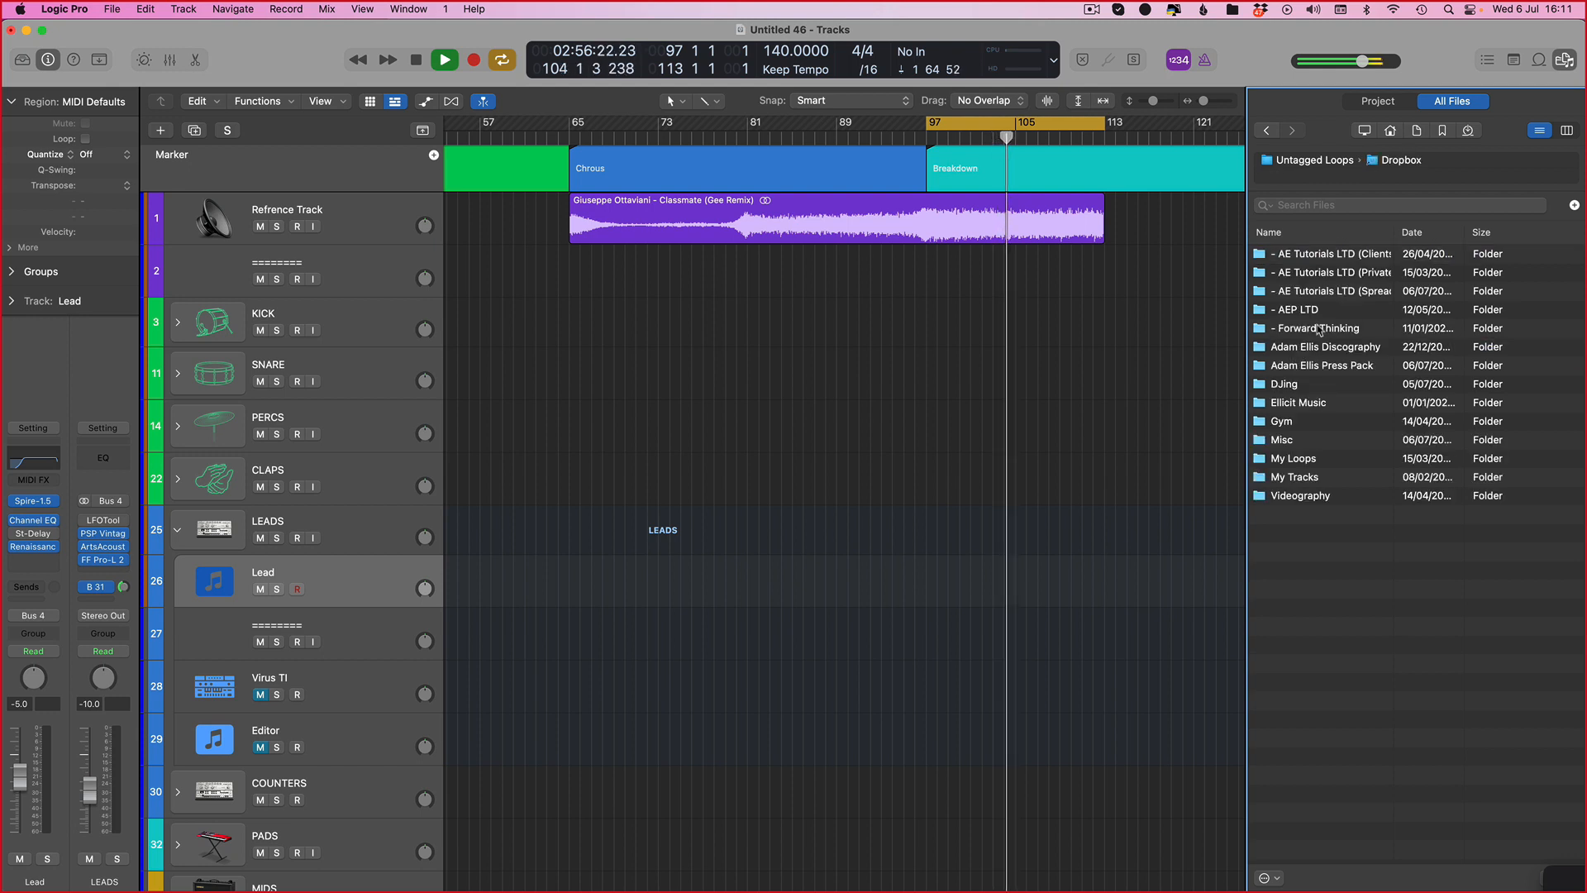
double_click(1405, 255)
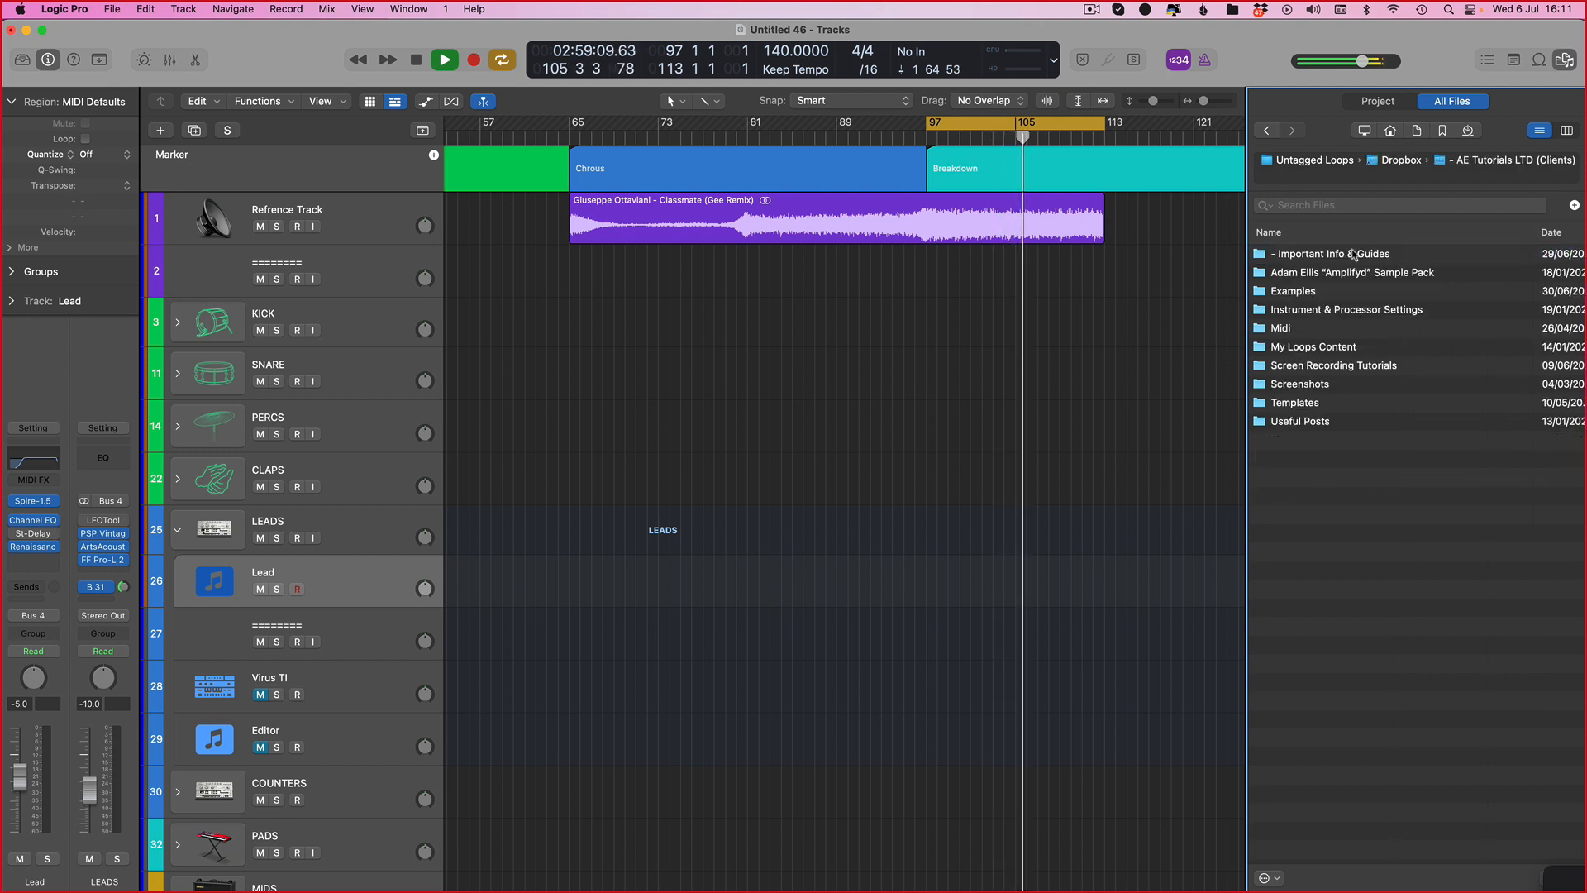
click(1360, 258)
double_click(1359, 258)
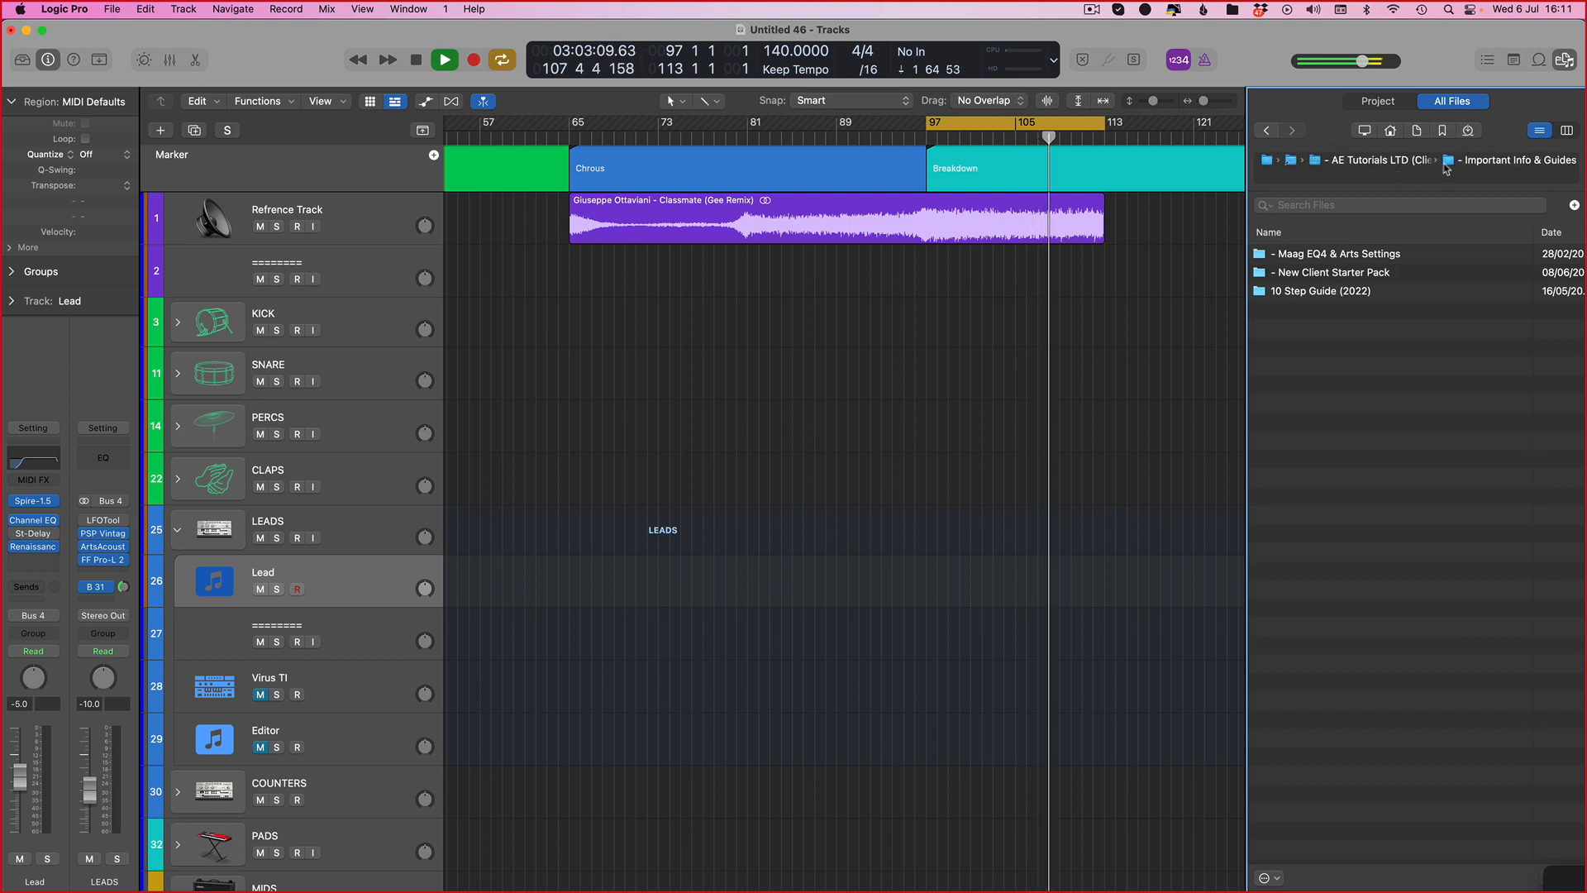
click(1470, 131)
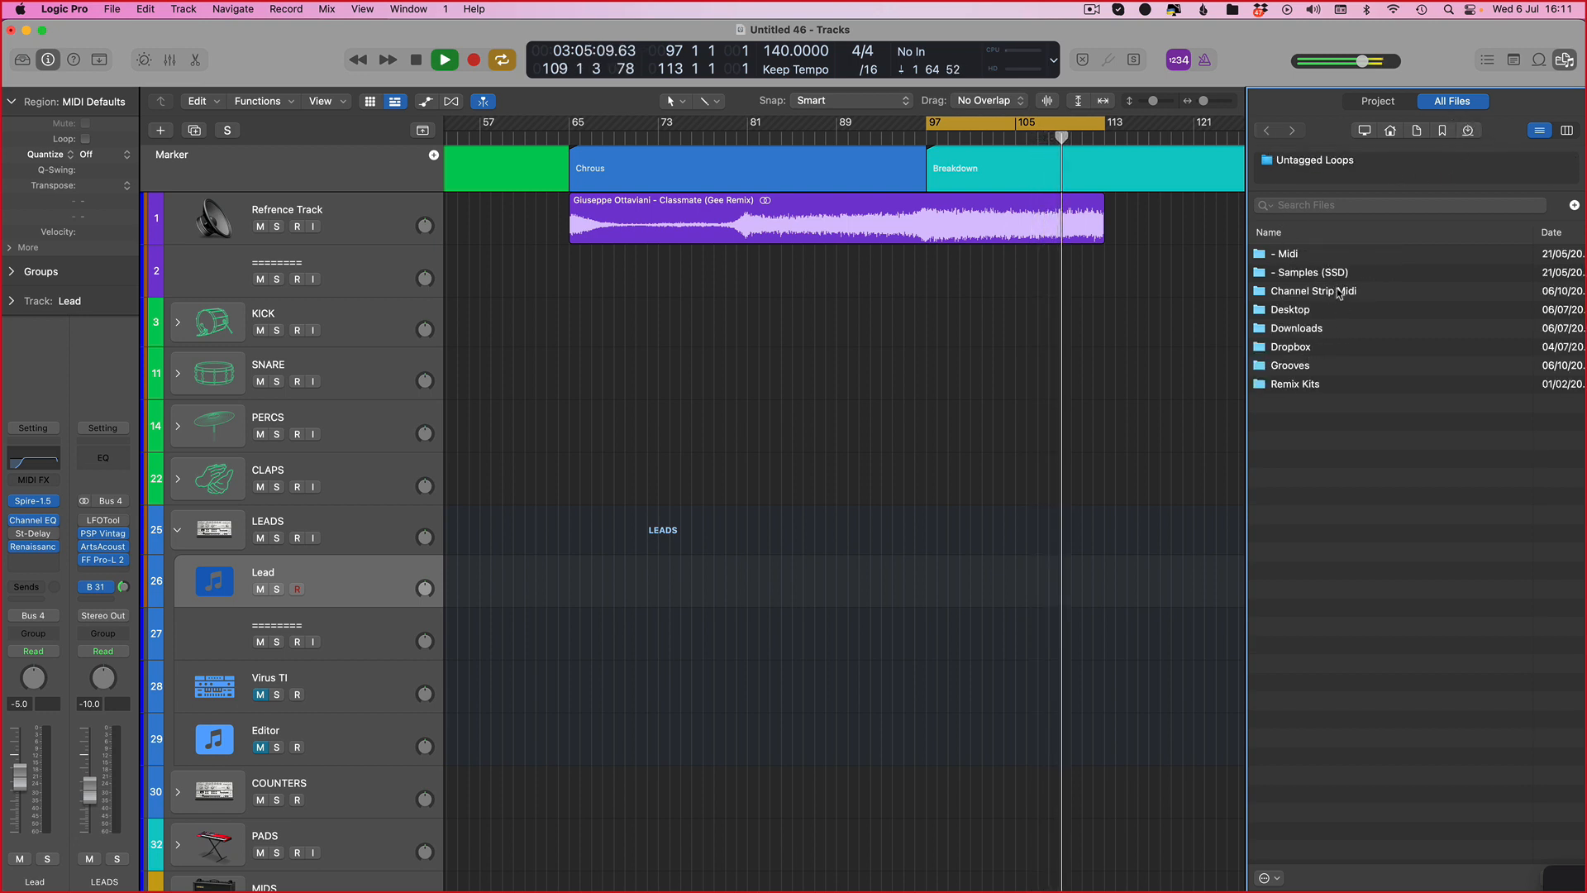
Step: Open the Remix Kits folder and its Ottaviani - Classmate subfolder in the browser
double_click(1296, 383)
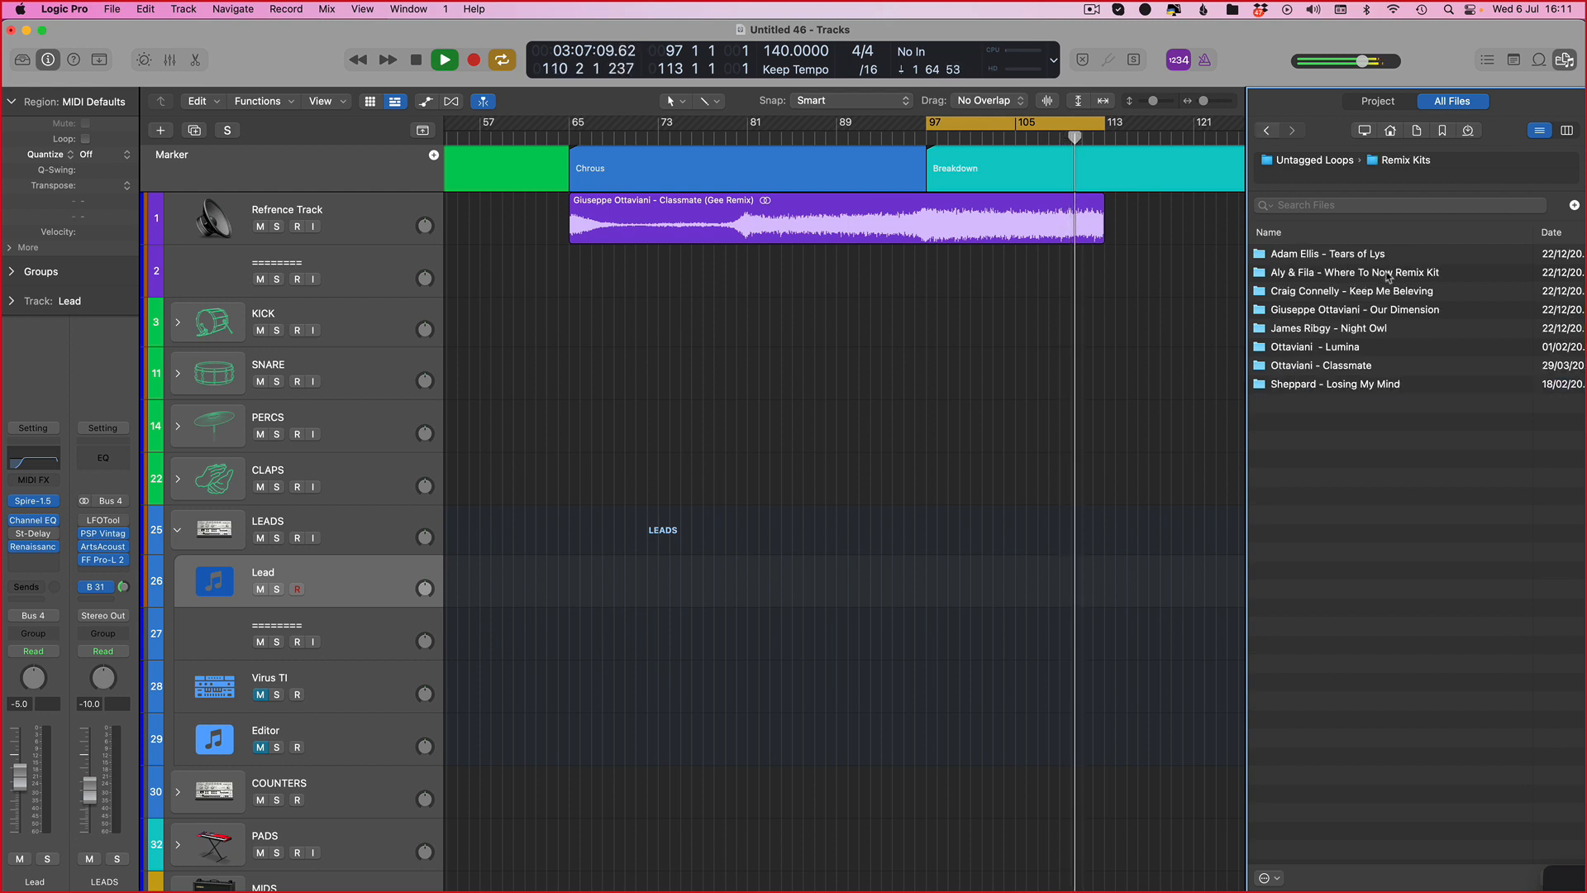
click(1347, 369)
double_click(1347, 370)
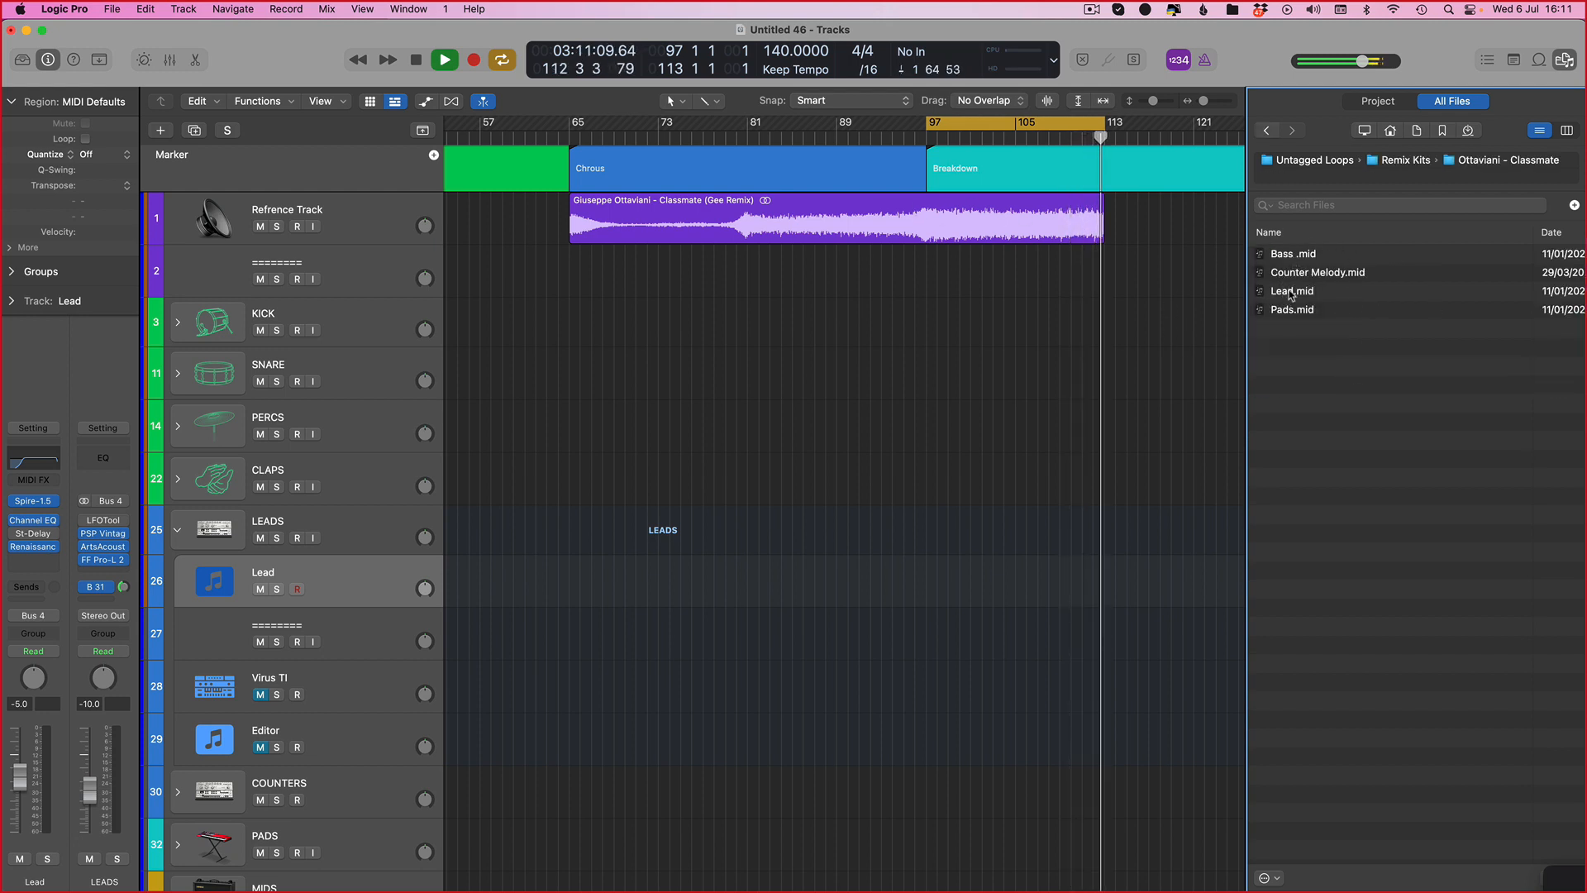
Step: Import Lead.mid onto the Lead track at bar 97, the Breakdown start, and close the browser
drag(1281, 290, 959, 603)
scroll(983, 604, up, 4)
drag(1177, 597, 1159, 599)
key(f)
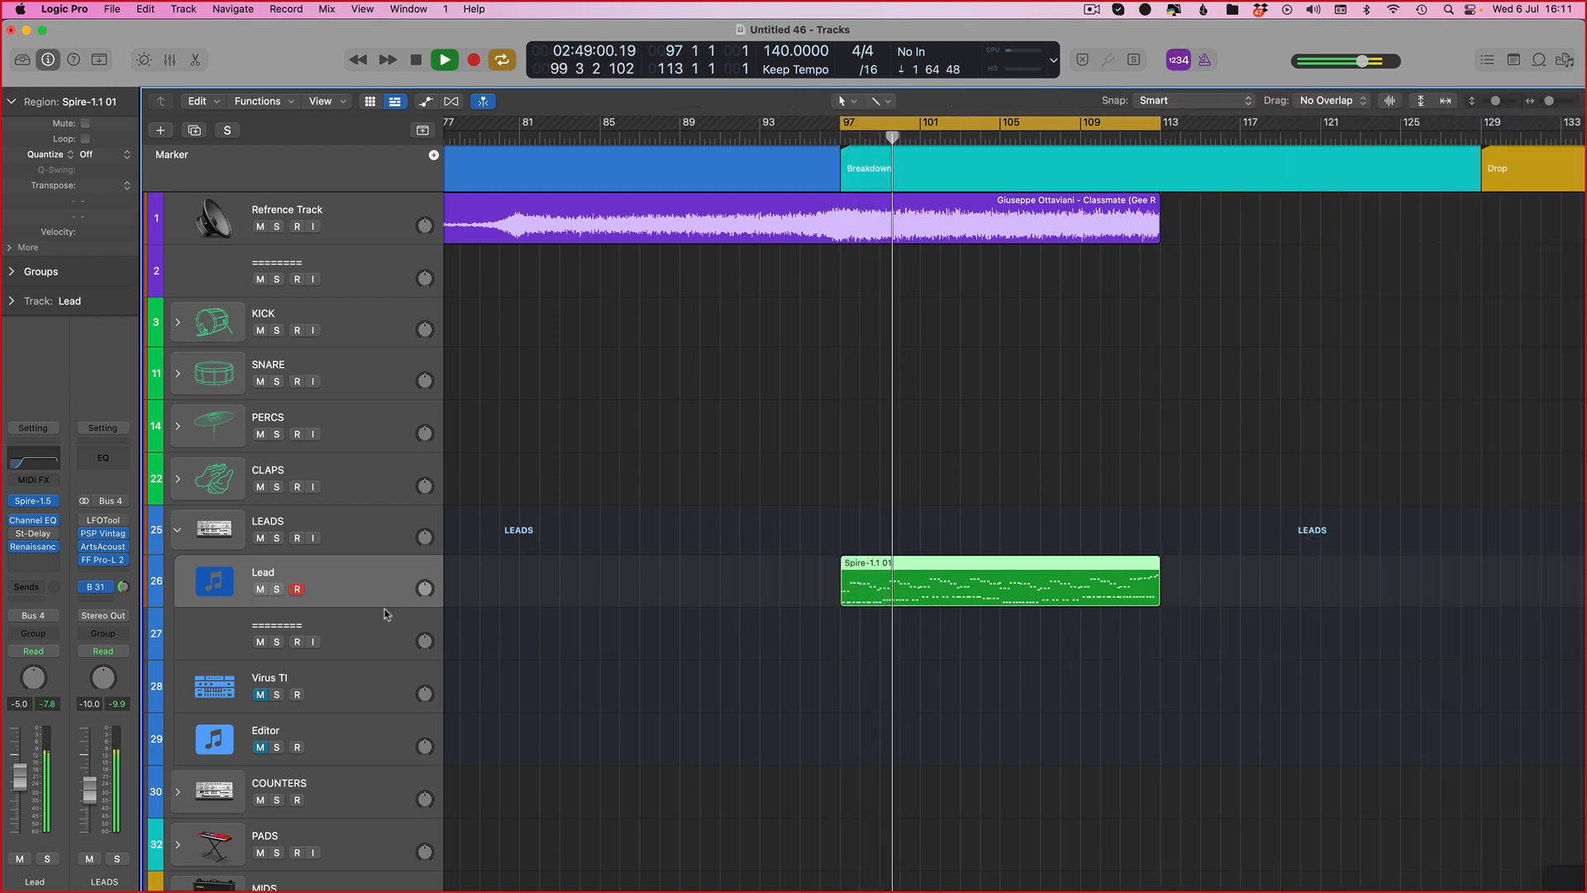
Step: Inspect the Lead channel's Renaissance Axx and Spire plug-in windows, then hide them
click(33, 546)
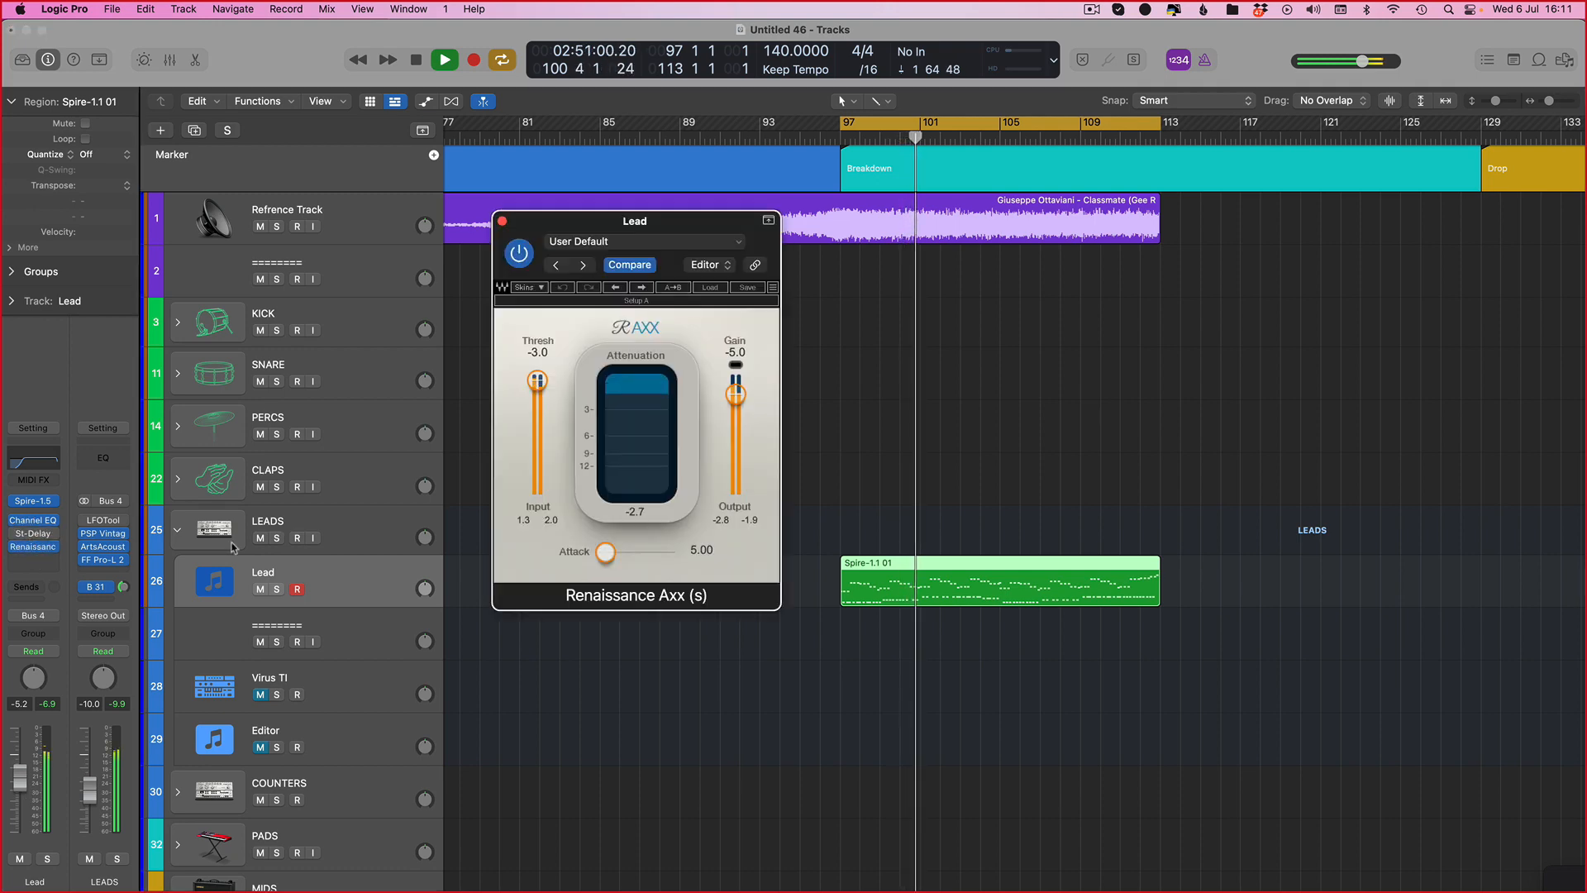
drag(539, 391, 539, 395)
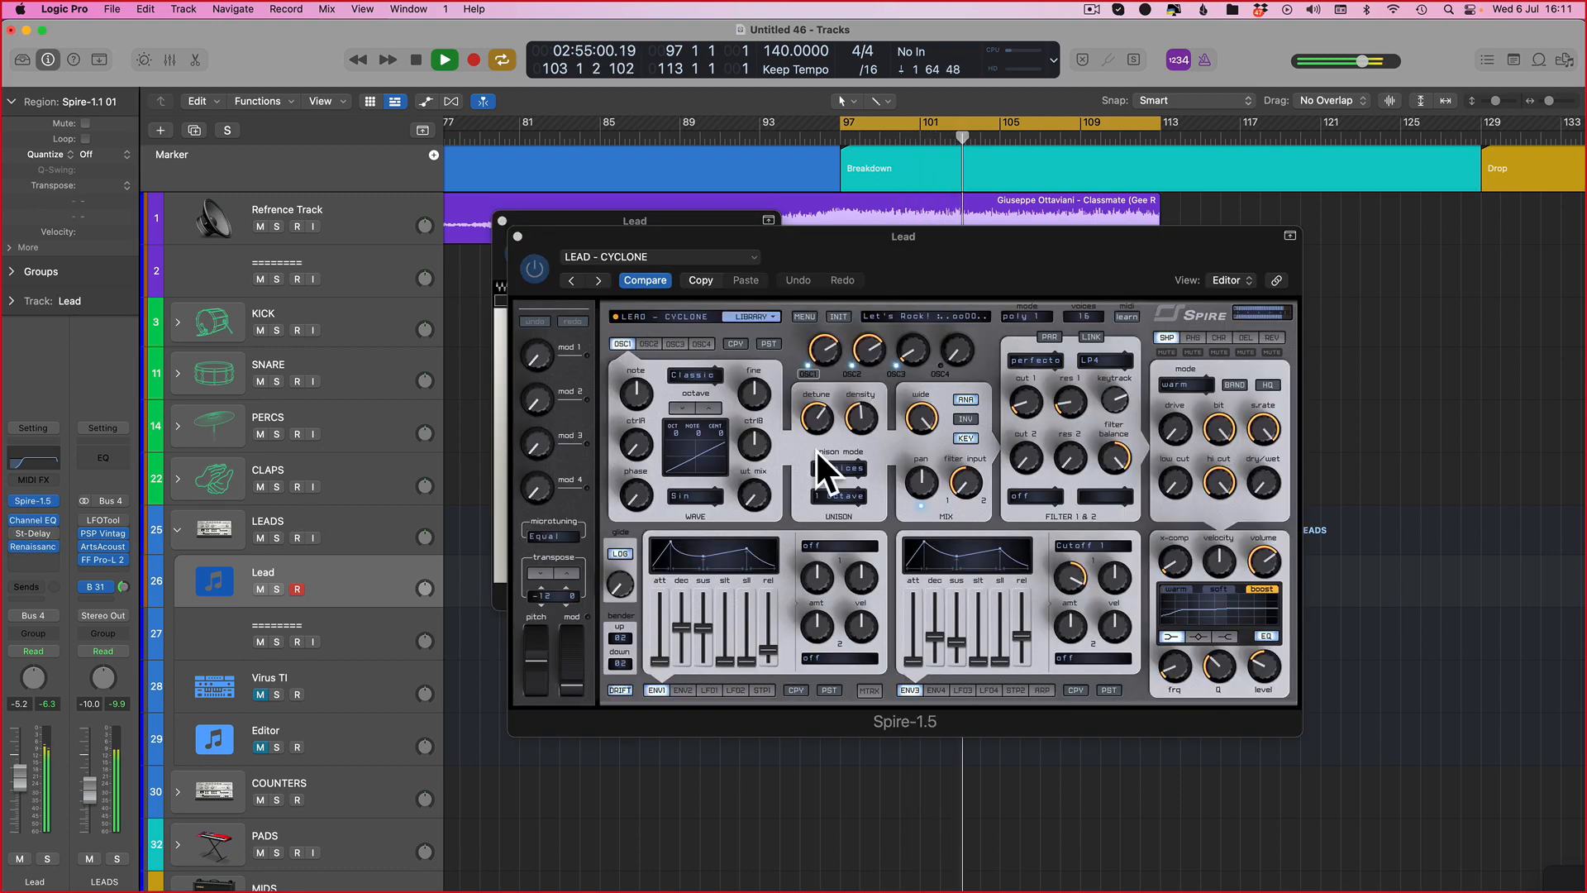
click(18, 501)
drag(1029, 413, 1021, 411)
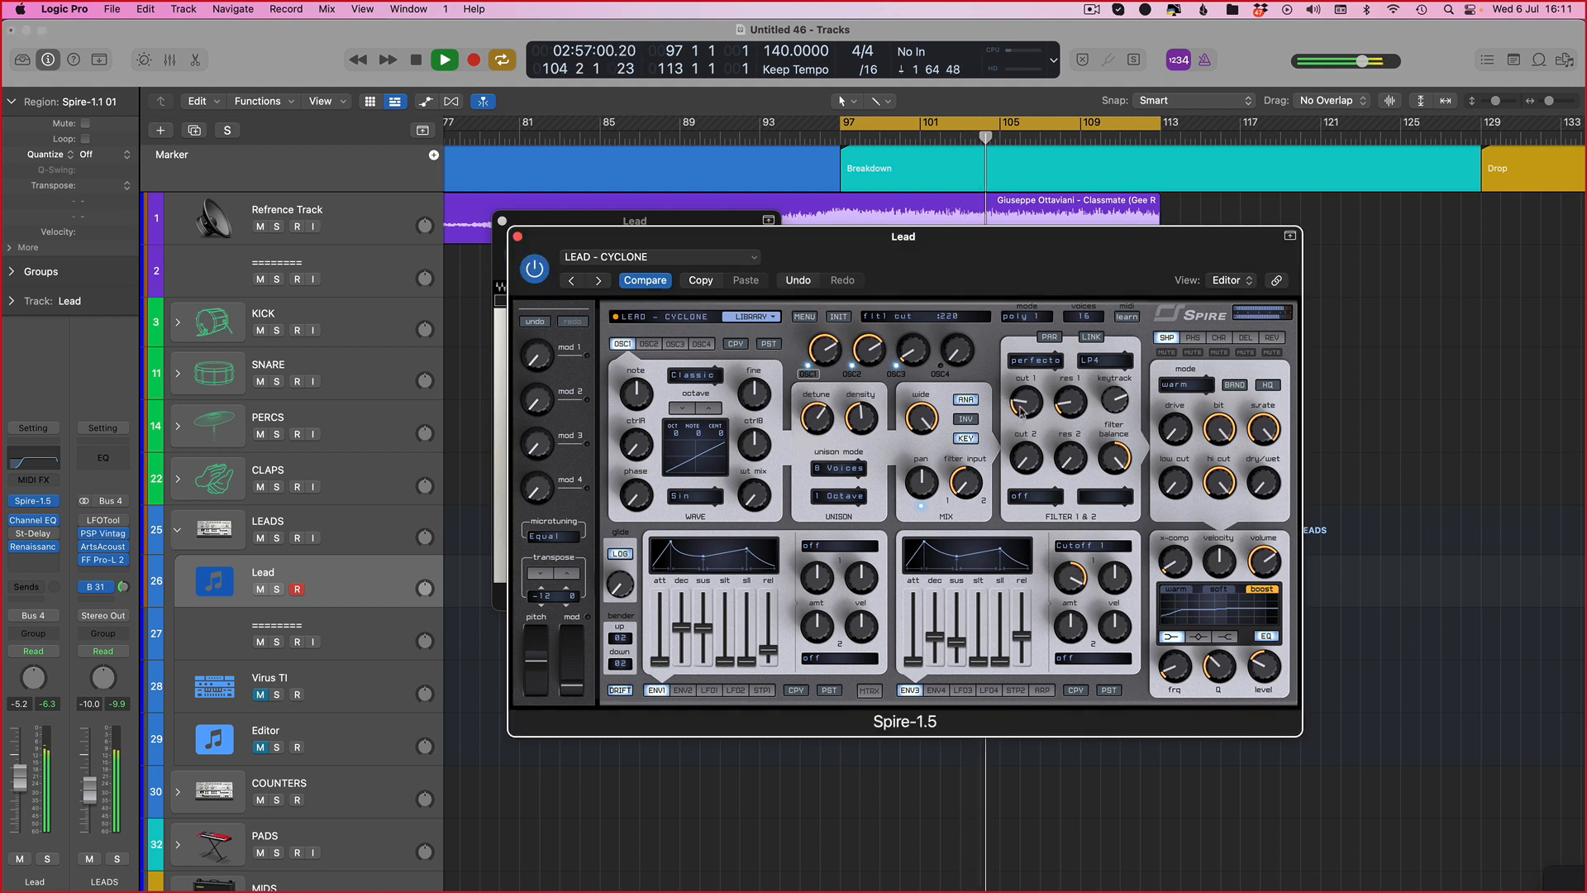
key(v)
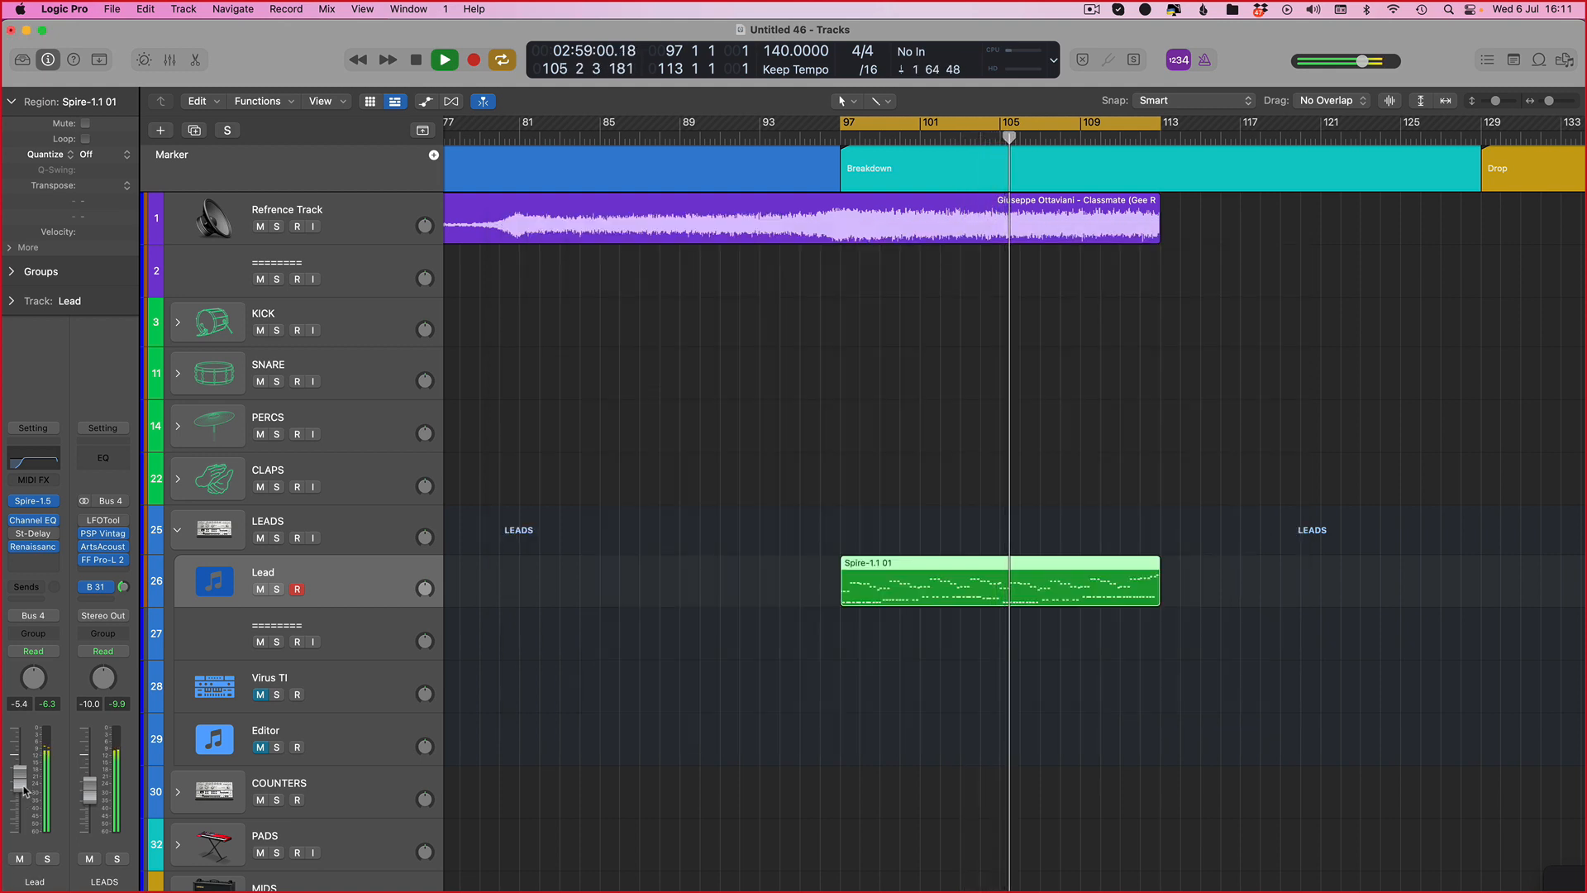
Step: Open the LEADS bus's PSP VintageWarmer2 and ArtsAcoustic Reverb plug-ins and close the other plug-in windows
click(103, 535)
click(103, 547)
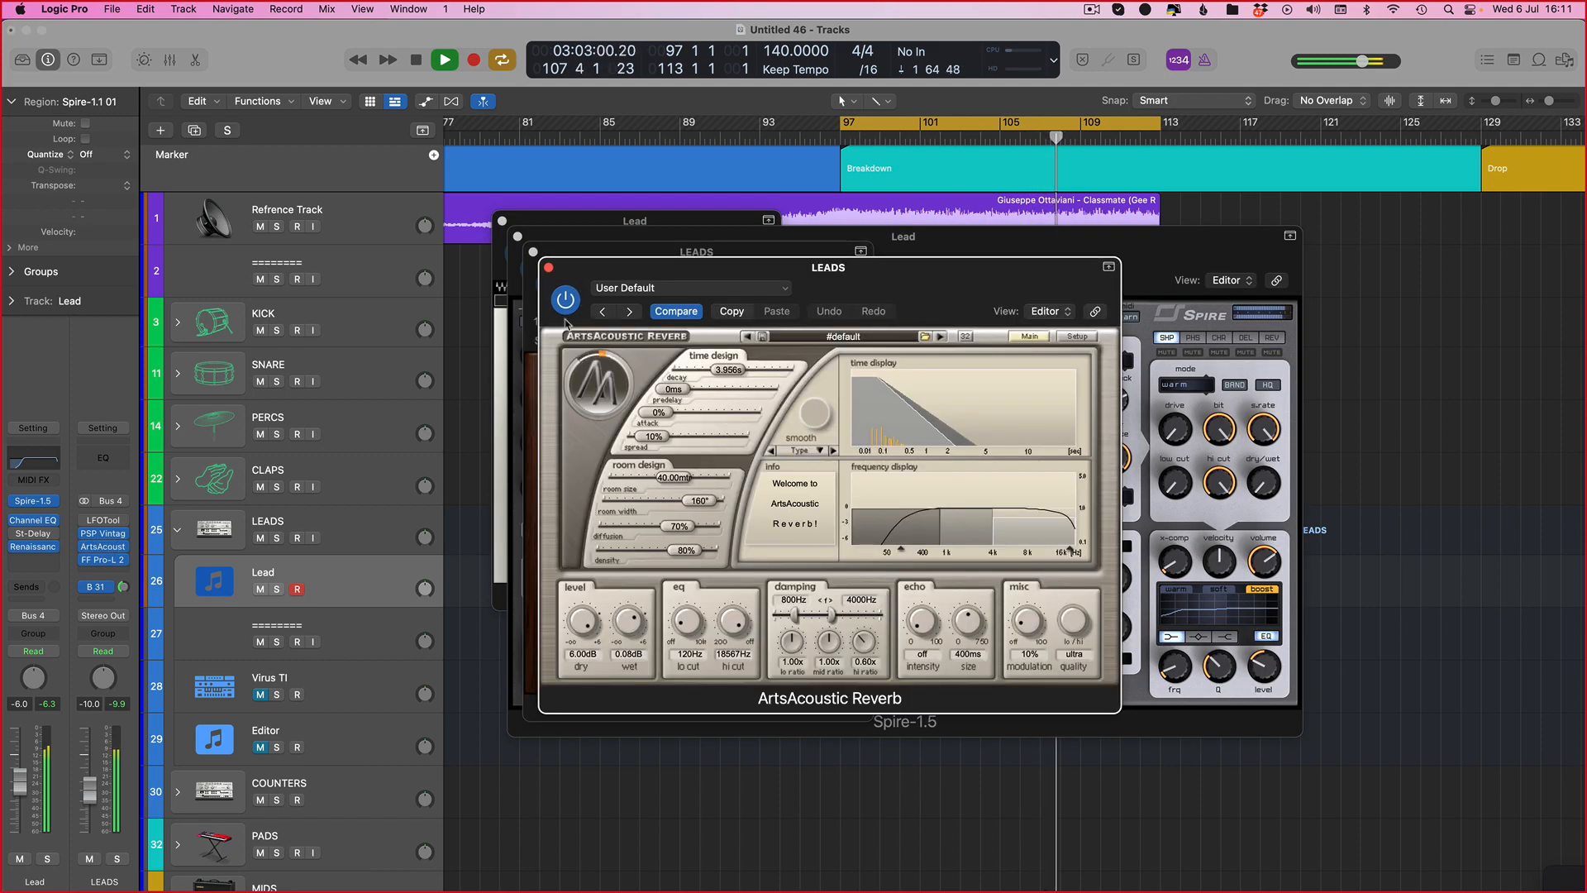
drag(652, 274, 964, 236)
click(517, 237)
click(502, 221)
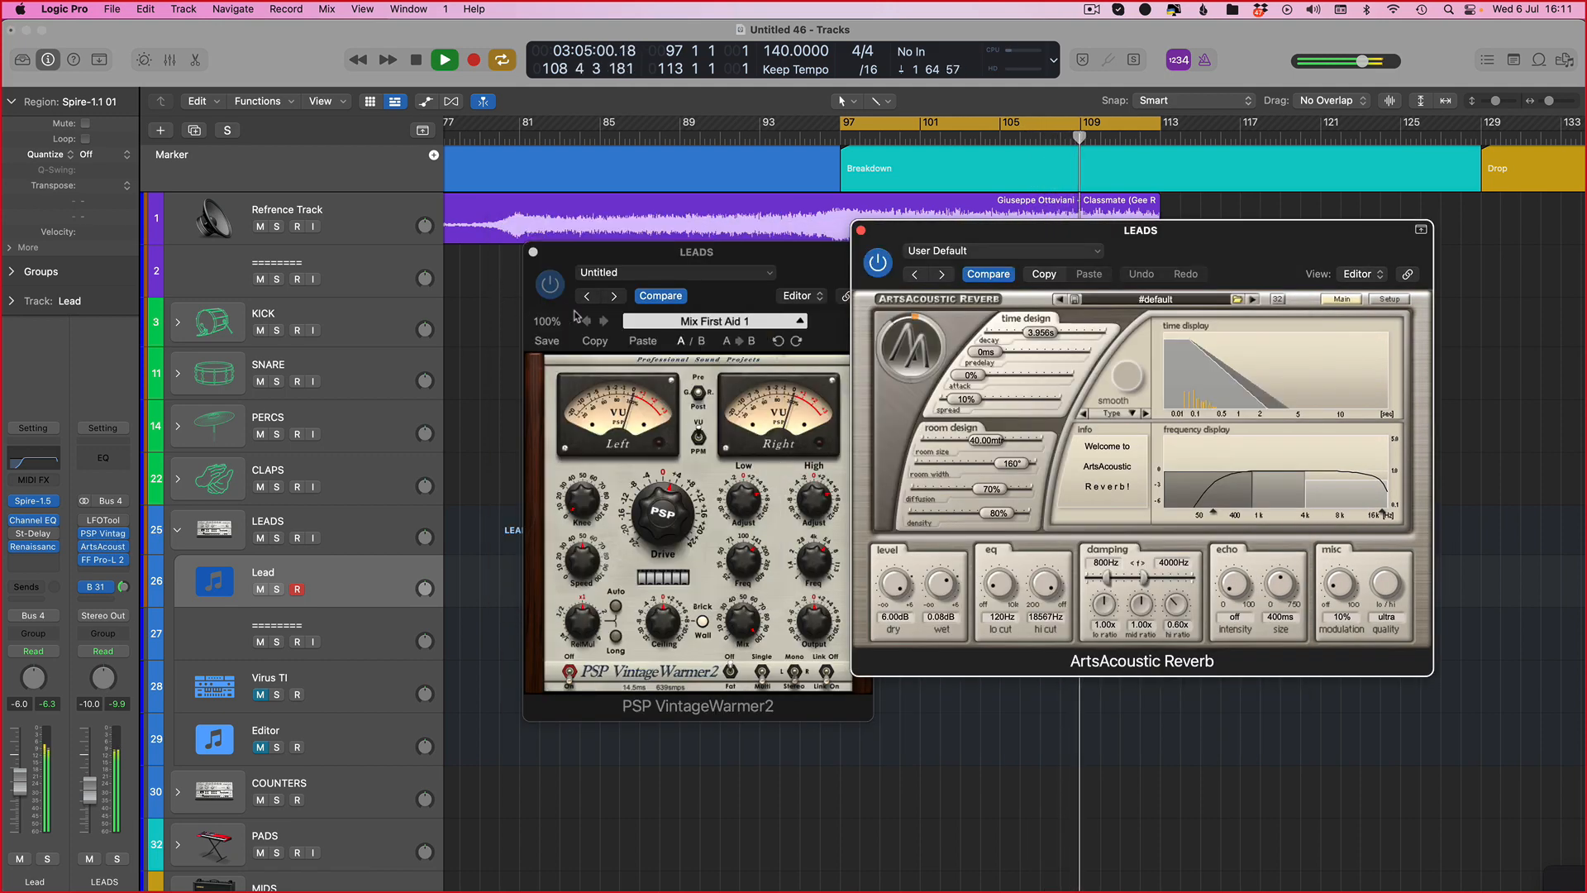
Step: Bypass and re-enable both LEADS bus plug-ins to compare the sound, then hide the plug-in windows
click(549, 285)
click(878, 263)
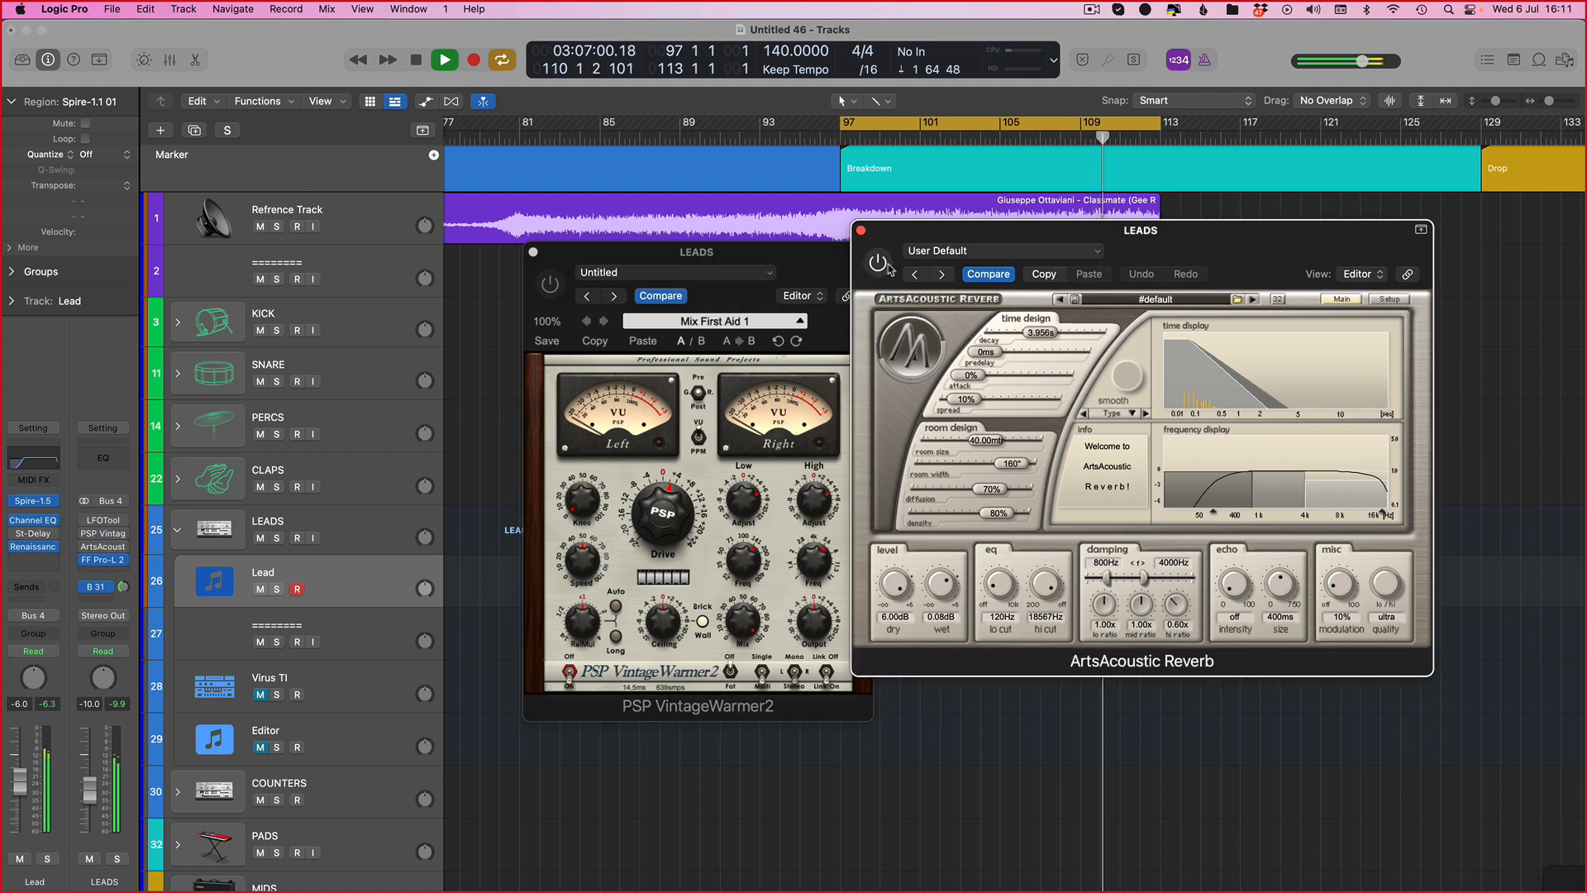
click(878, 263)
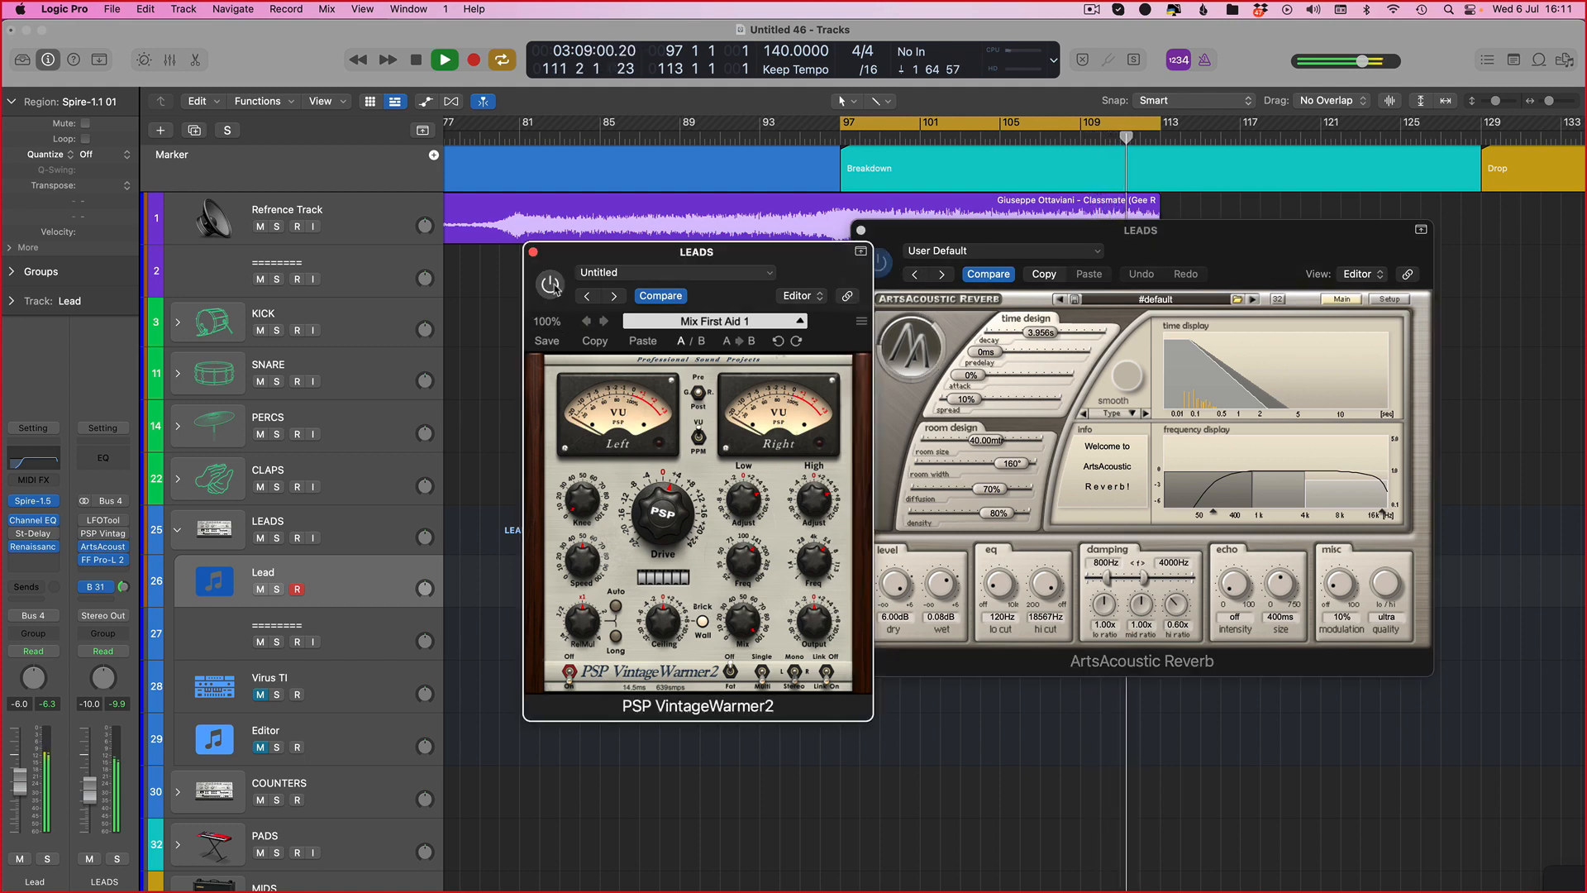
click(550, 285)
key(v)
Step: Stop playback and select the imported Lead region
scroll(715, 375, right, 4)
key(space)
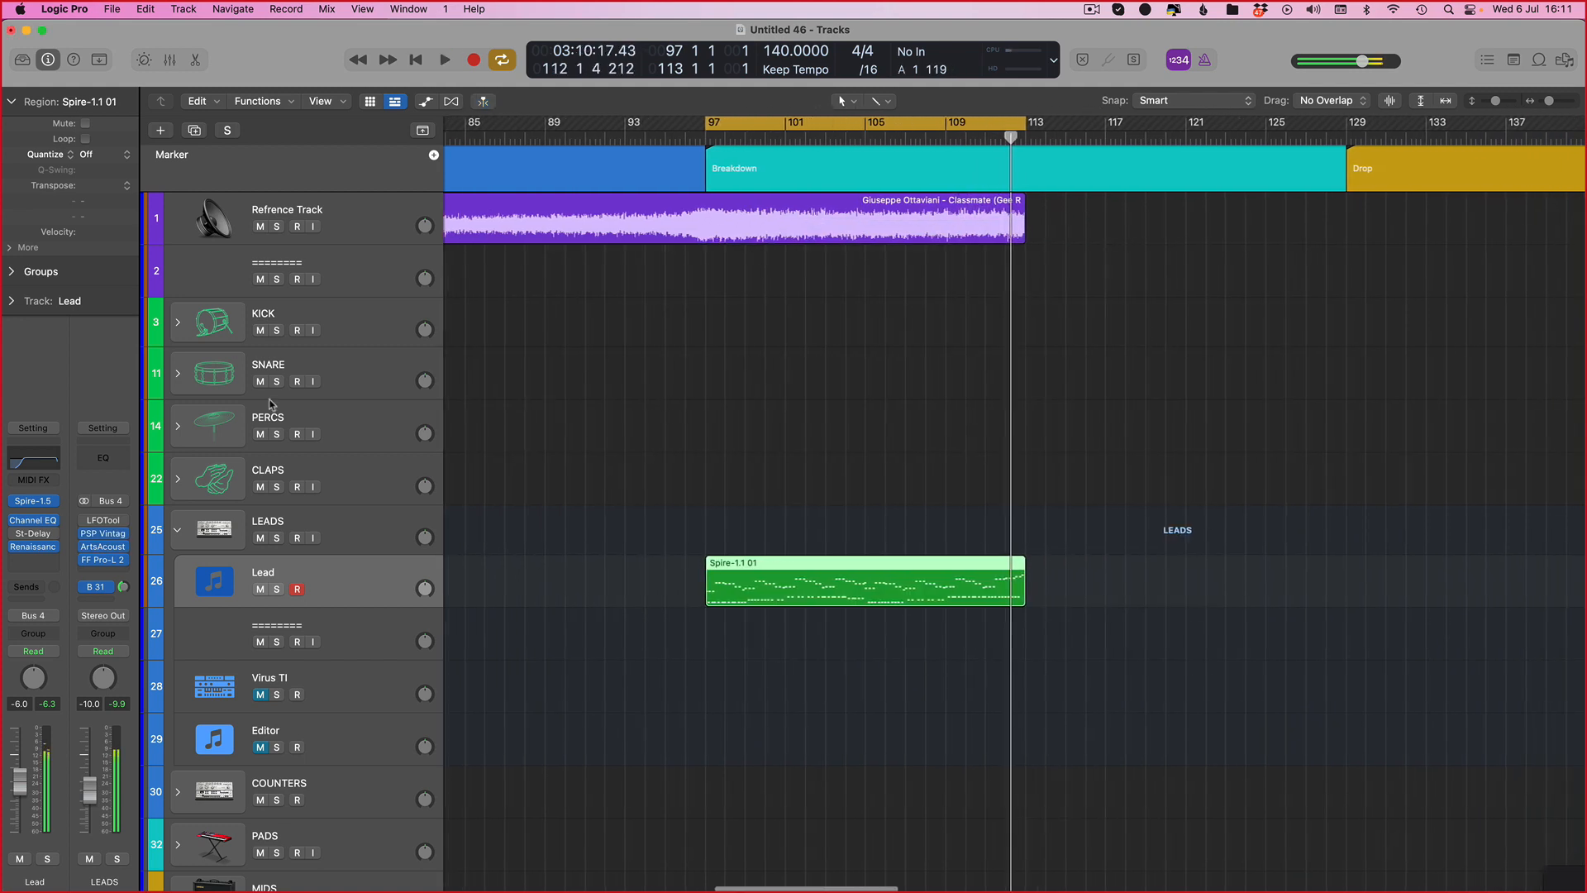
scroll(632, 513, left, 2)
click(213, 592)
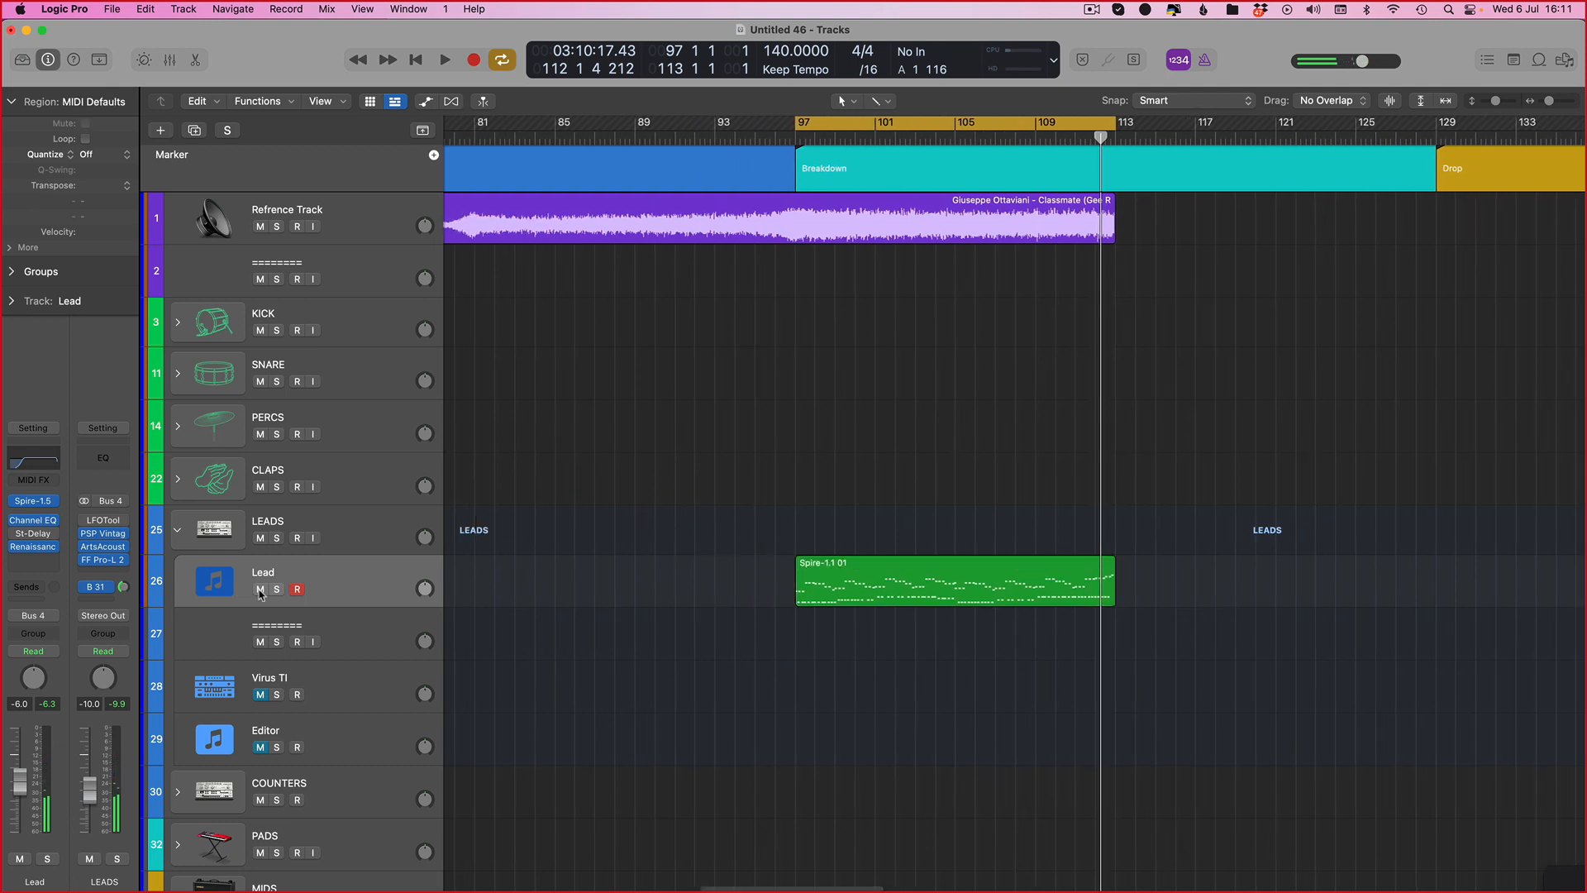
scroll(854, 474, right, 3)
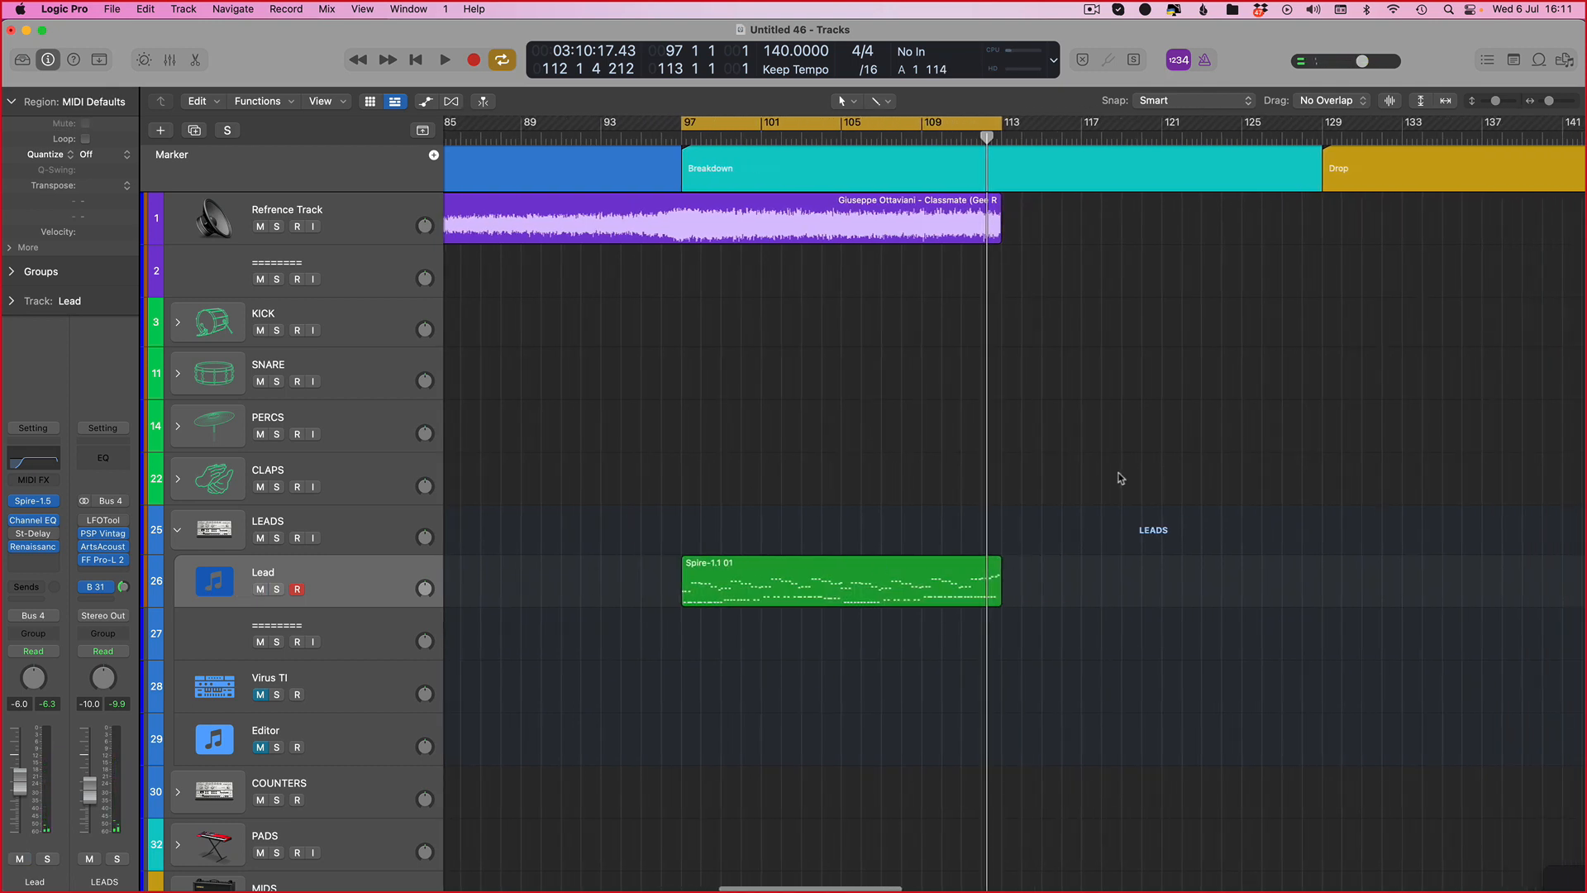
click(971, 605)
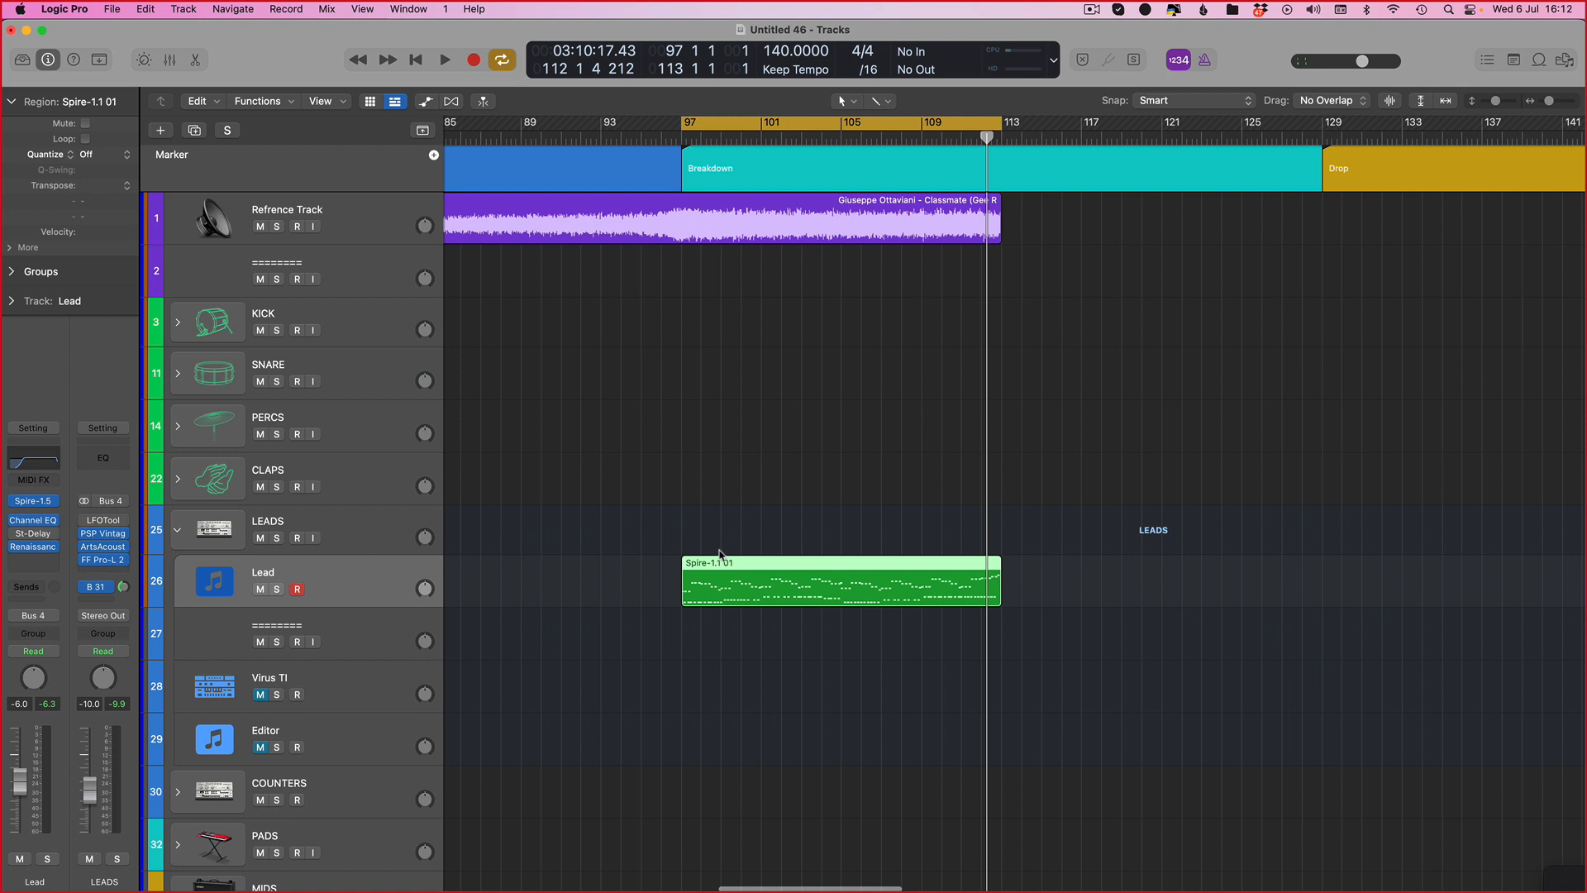
drag(684, 536, 590, 612)
key(space)
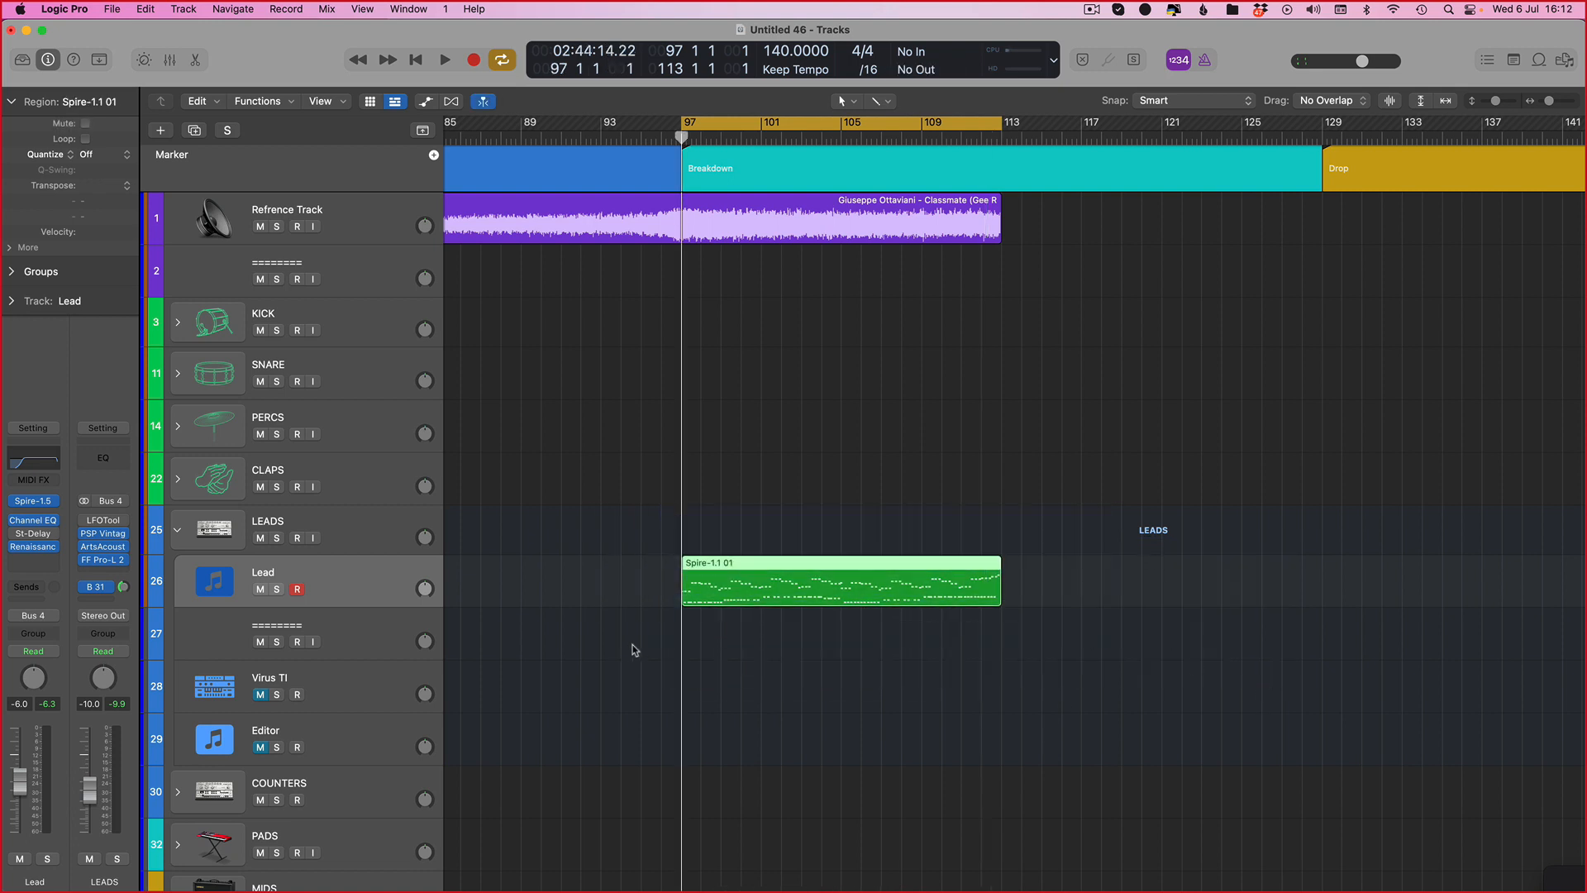
scroll(634, 649, left, 3)
scroll(633, 649, right, 5)
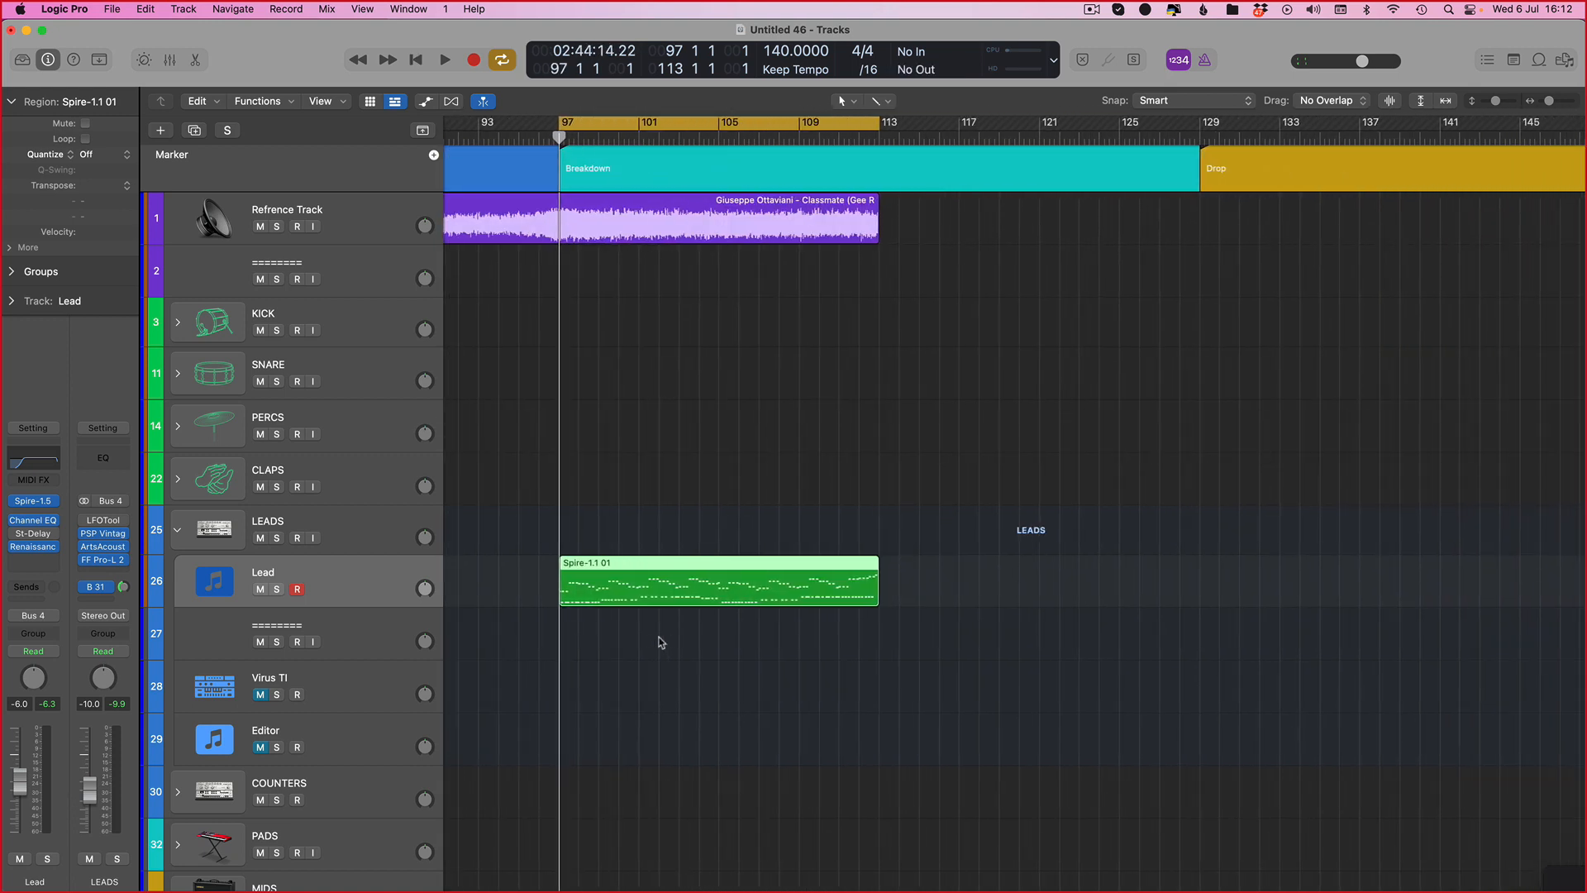
scroll(666, 641, left, 1)
drag(1035, 517, 744, 693)
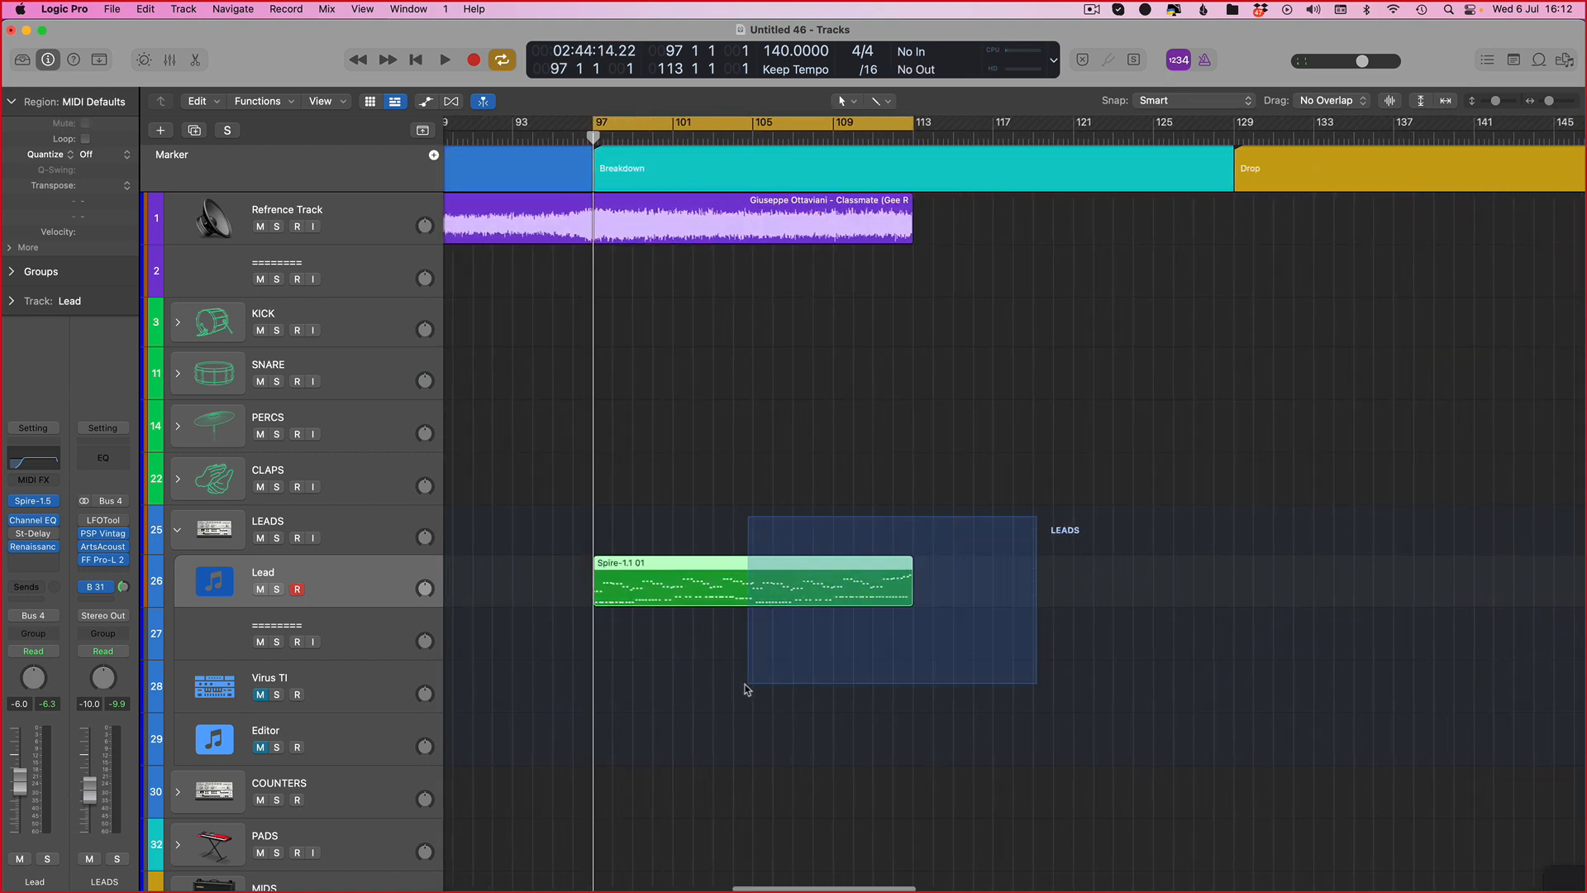
click(905, 222)
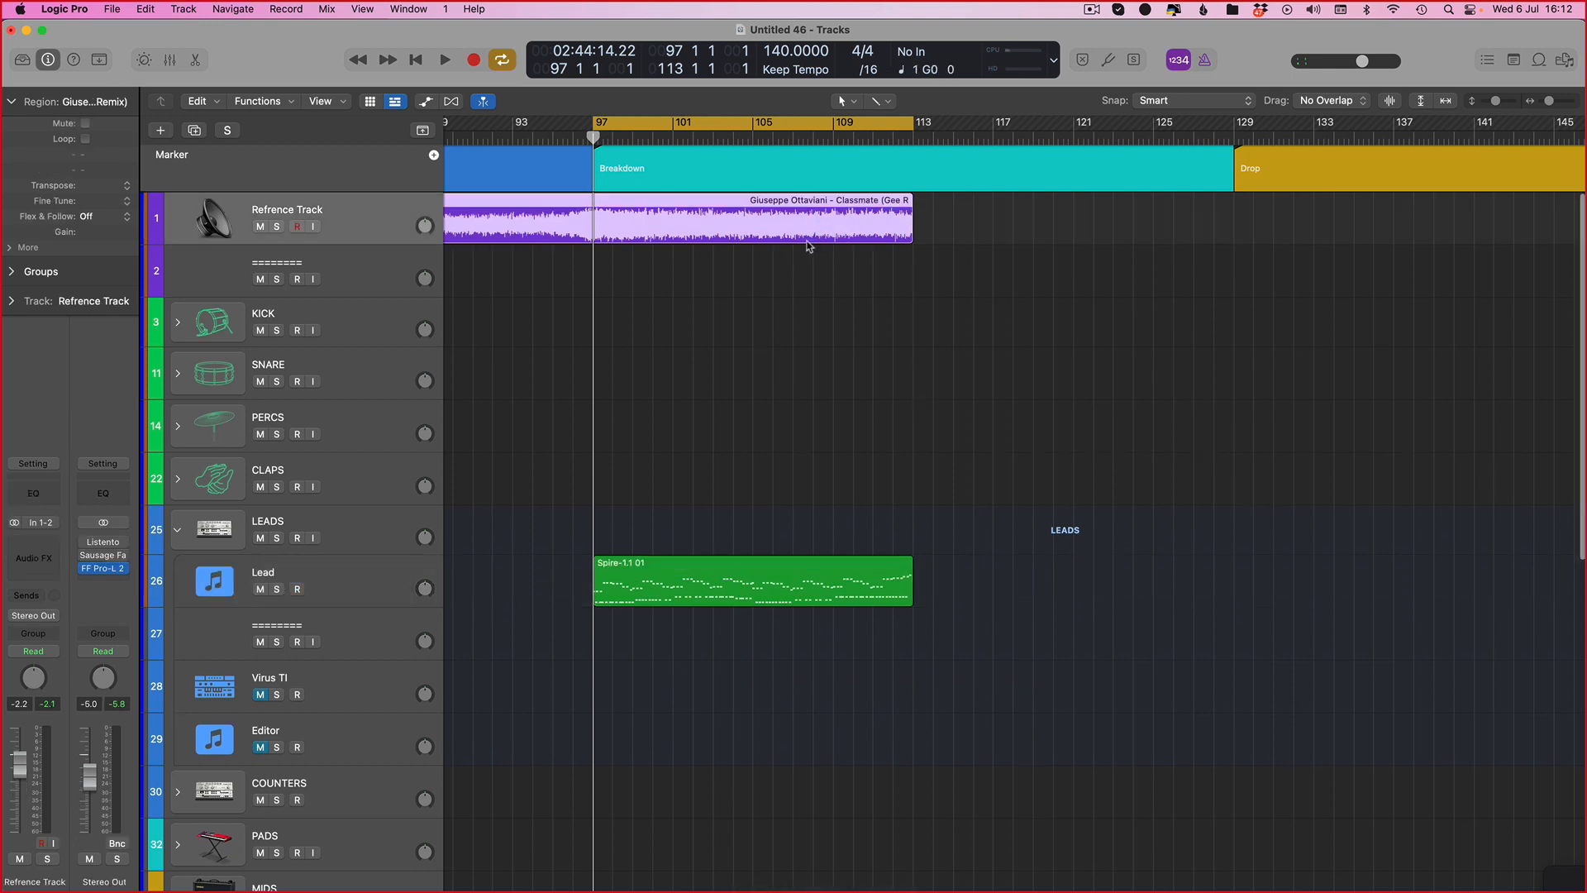
scroll(807, 248, left, 8)
scroll(880, 281, left, 1)
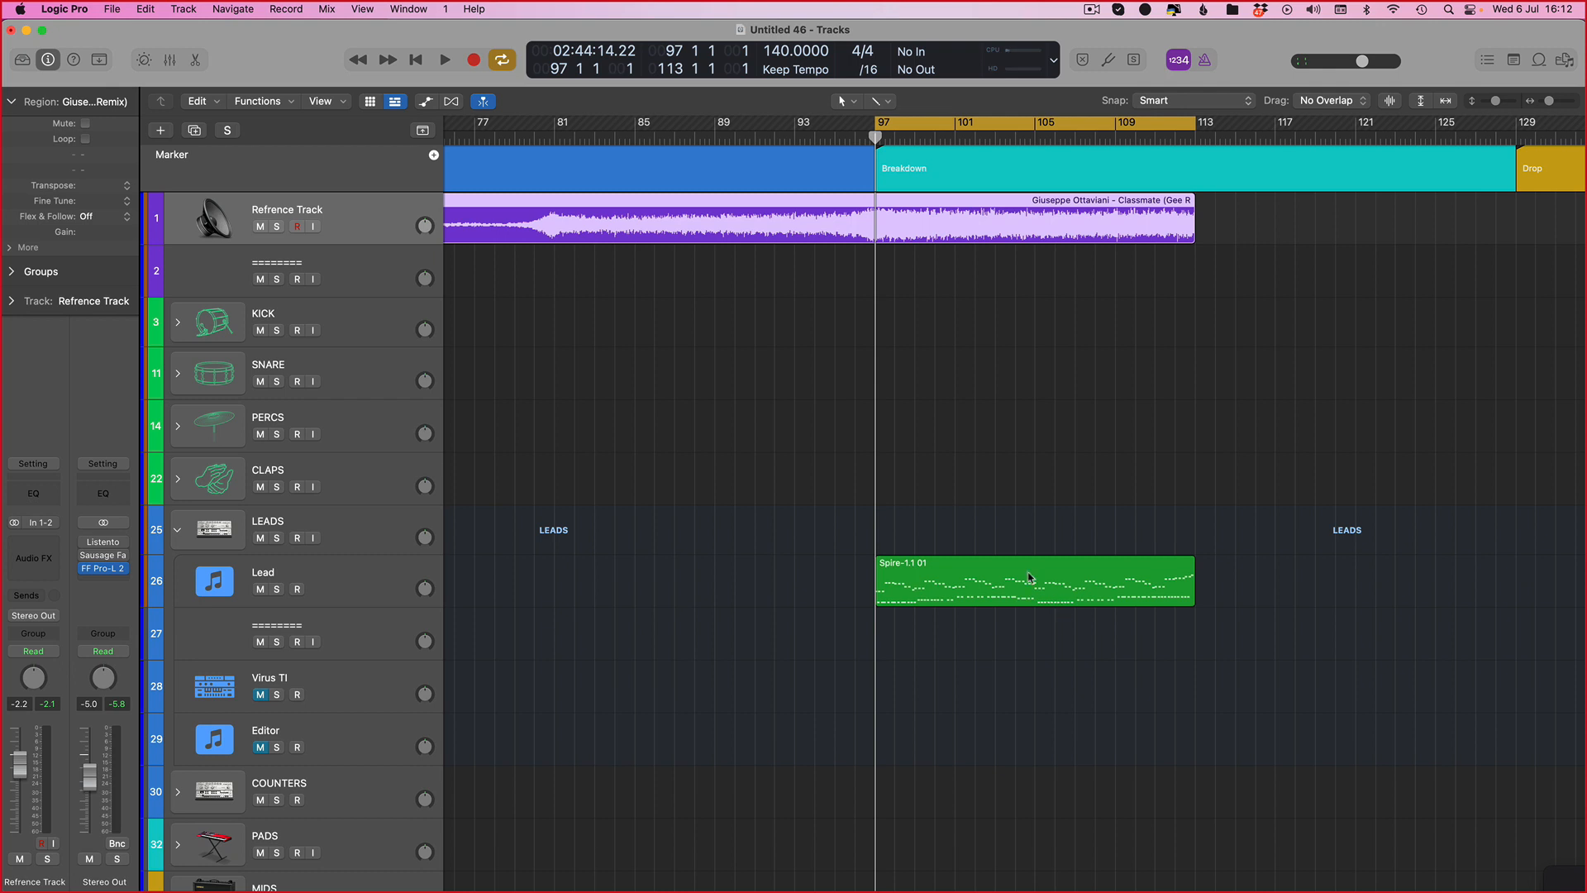
scroll(975, 549, right, 3)
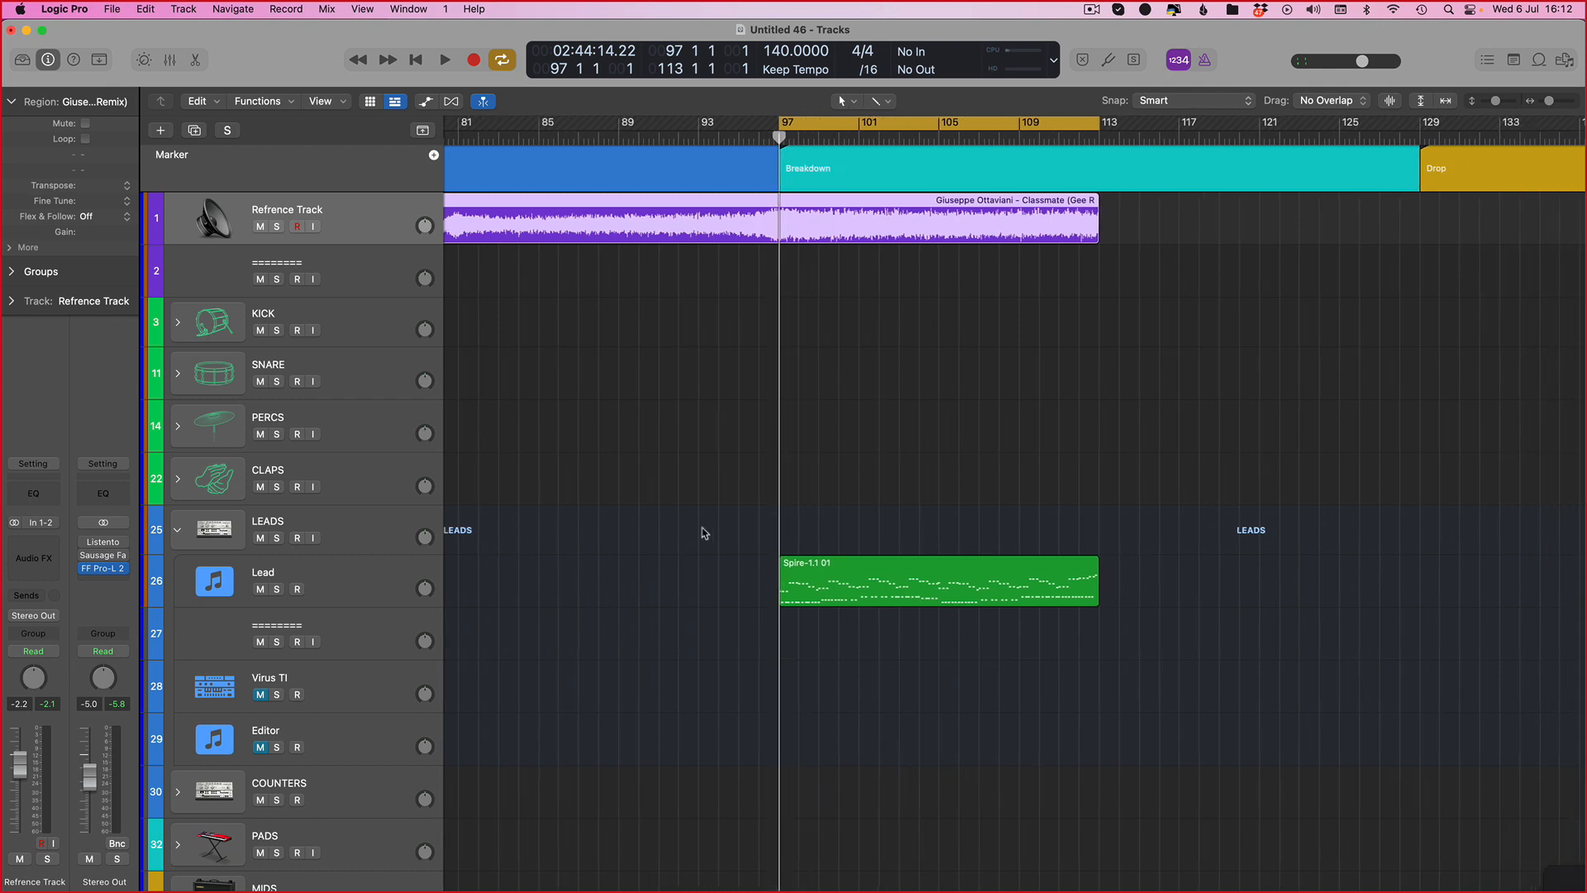
Step: Select the Lead track and solo it
click(376, 585)
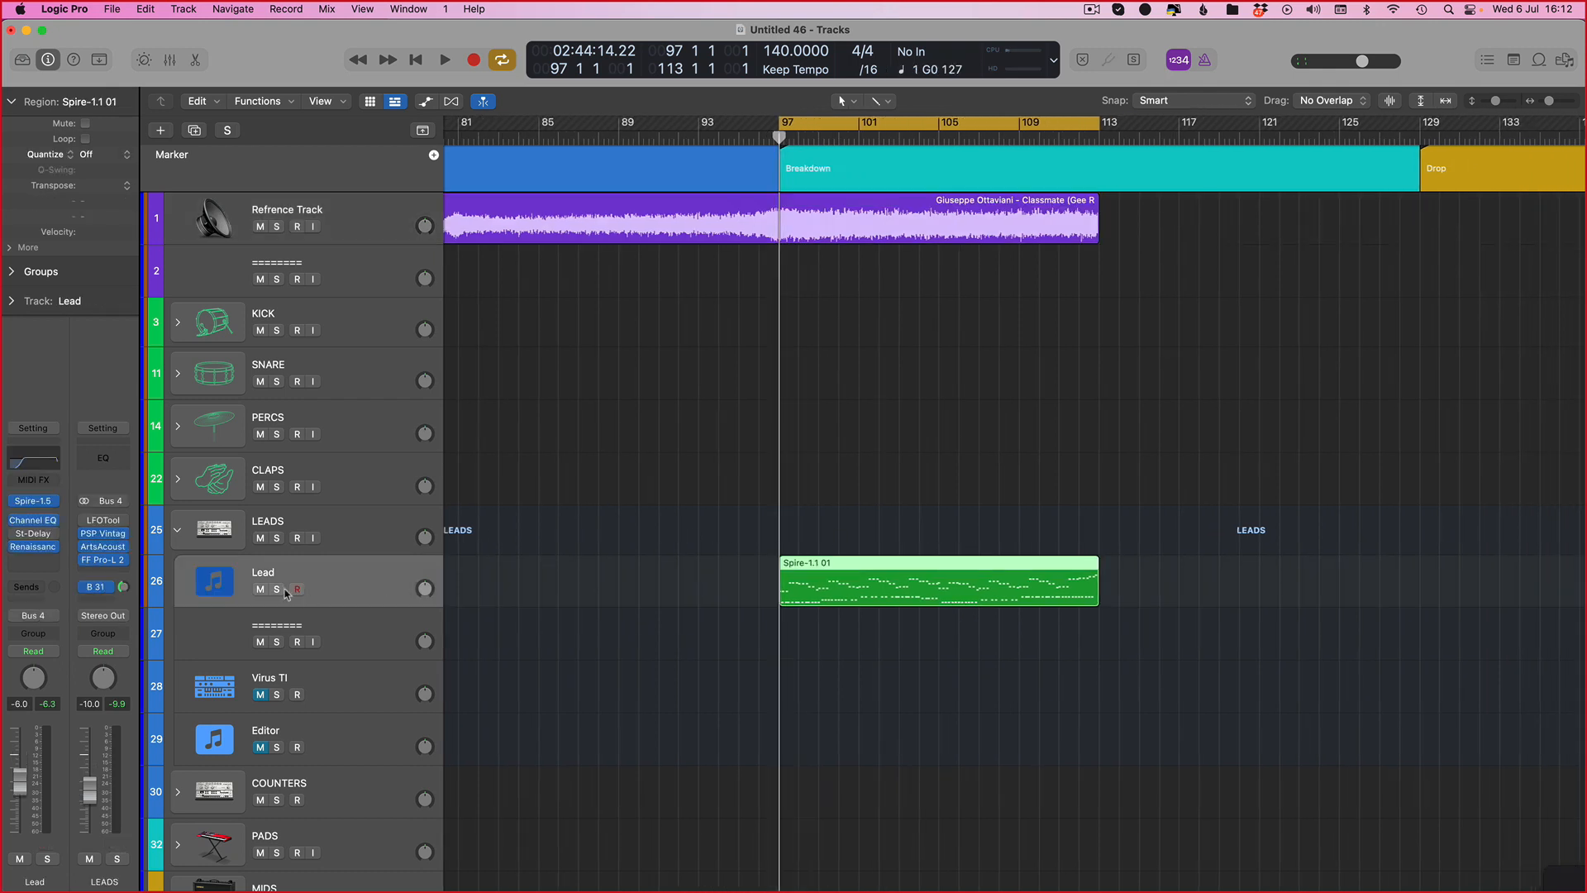
key(s)
scroll(630, 518, right, 3)
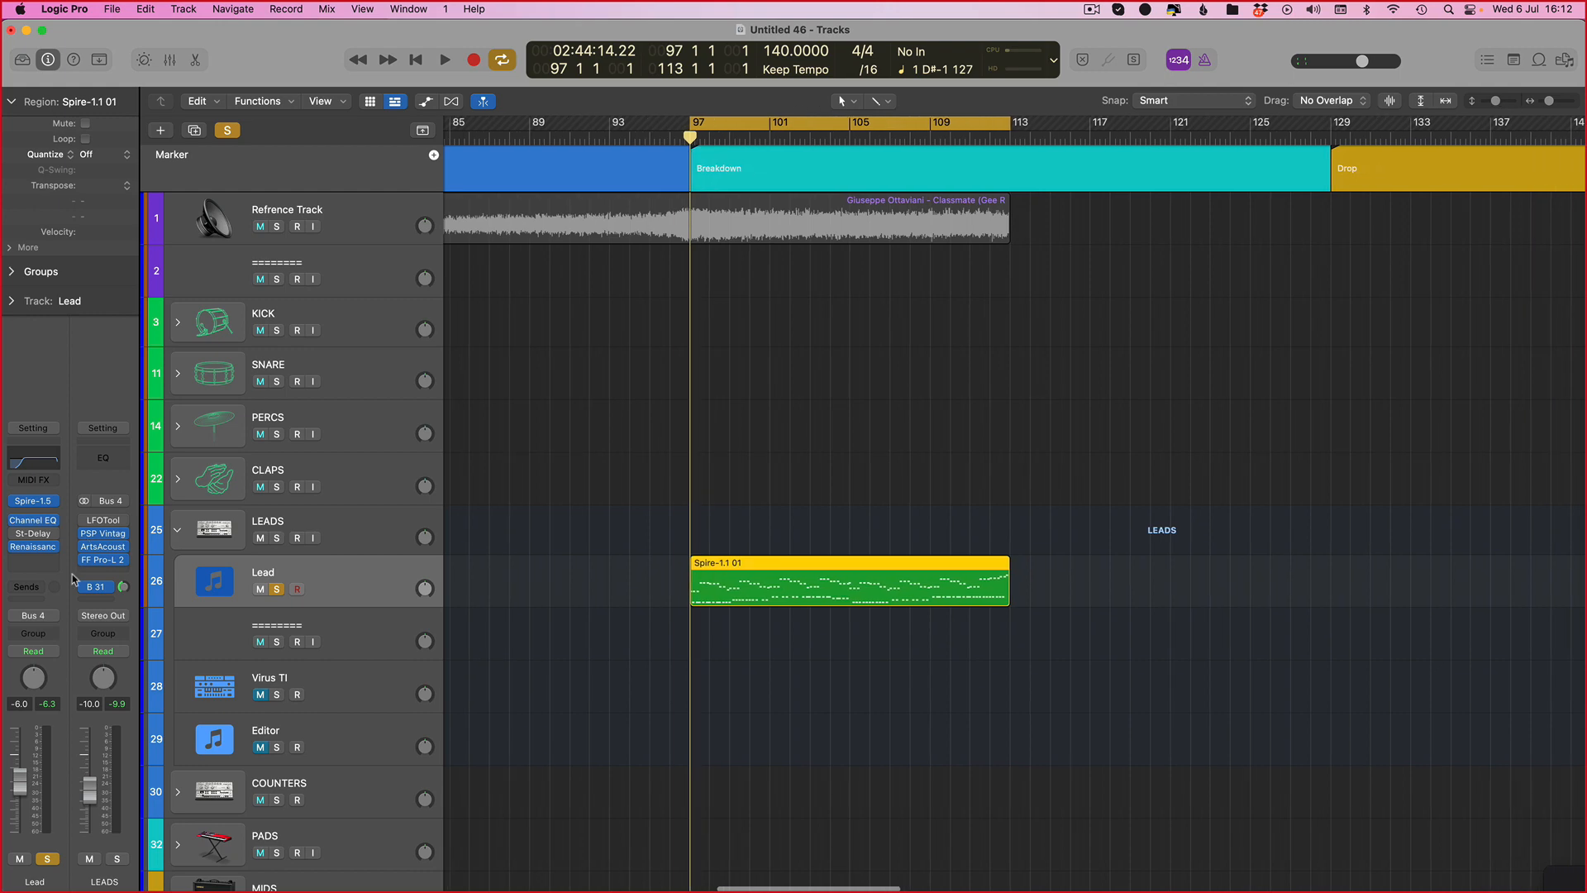
Step: Open the Lead channel's Channel EQ, boosting 3000 Hz by 13 dB and cutting 670 Hz by 24 dB
click(38, 525)
click(86, 447)
click(38, 455)
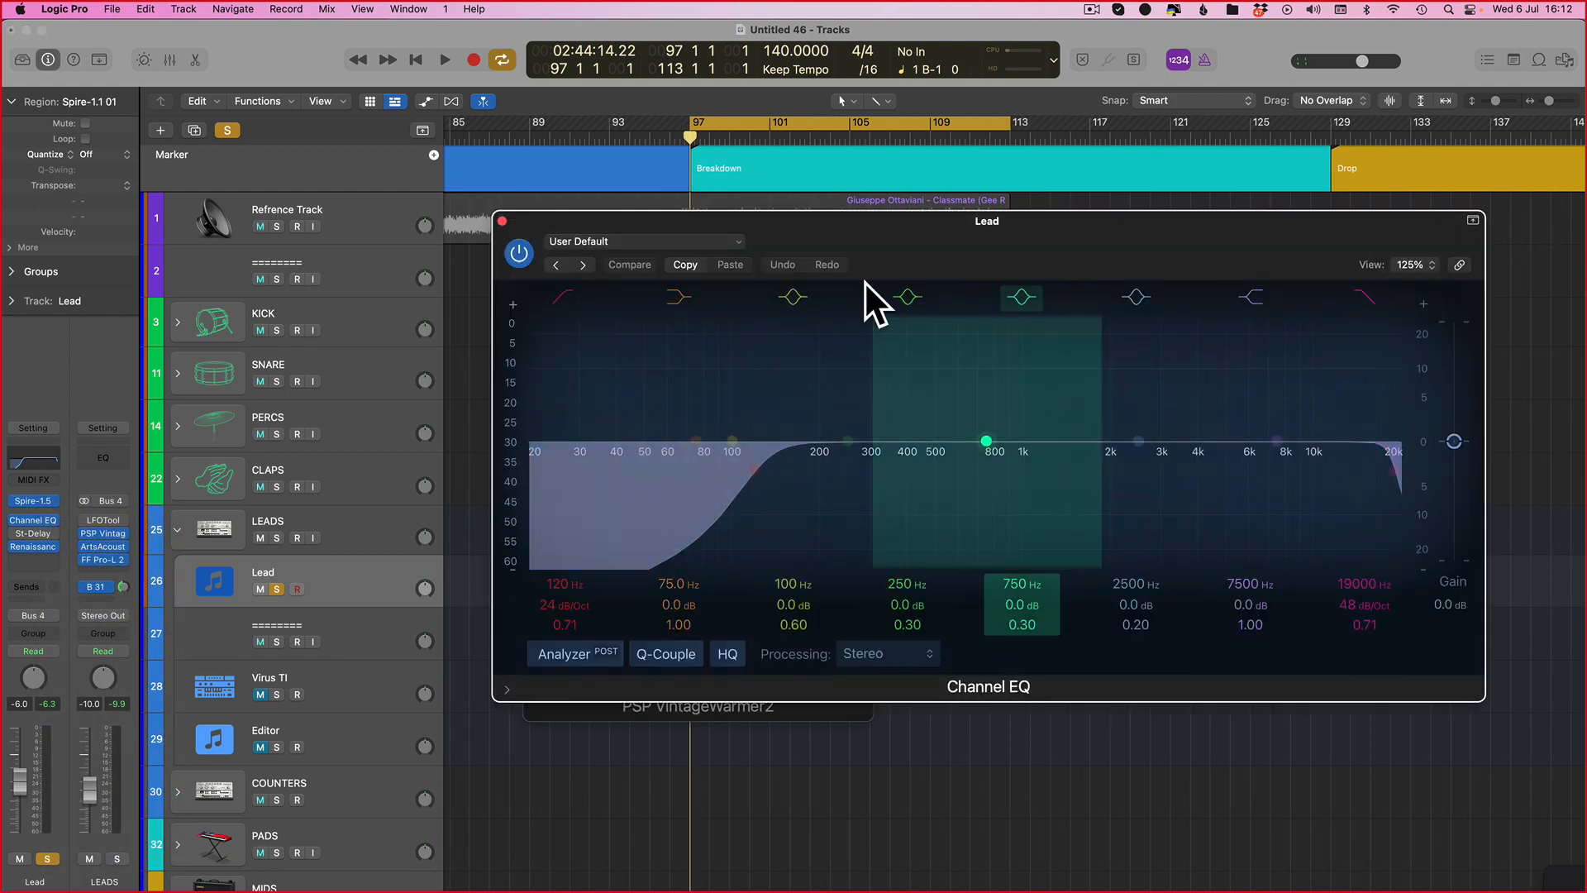
drag(1140, 442, 1161, 371)
drag(933, 432, 933, 552)
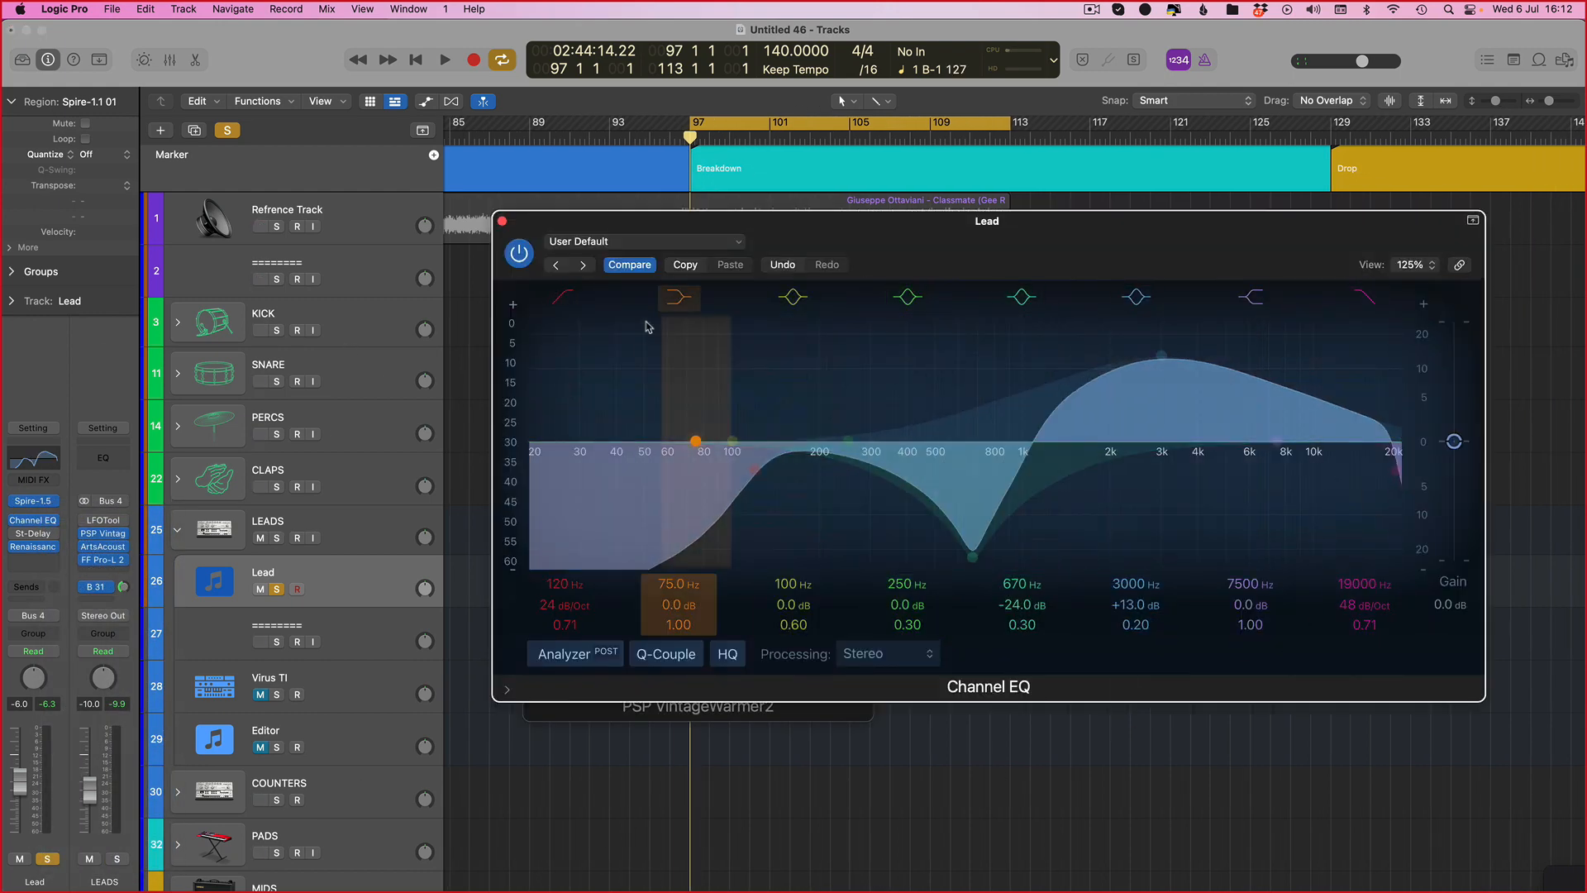
Step: In the Lead's Channel EQ compare state, set the high-pass filter to 130 Hz and save the setting as the default, replacing the existing one
click(631, 265)
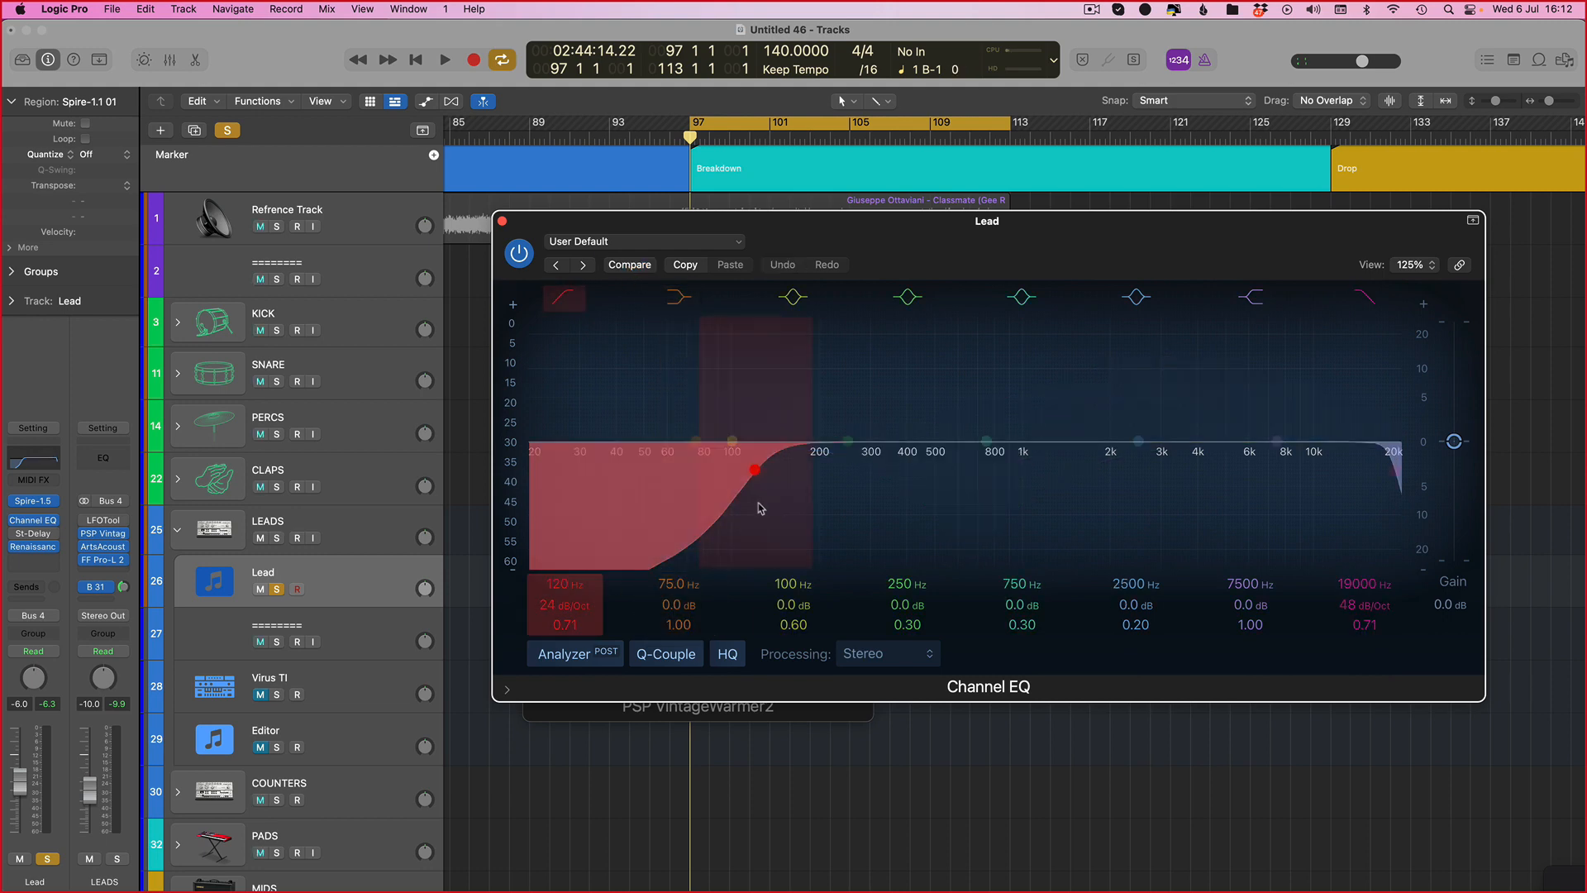
drag(729, 502, 742, 503)
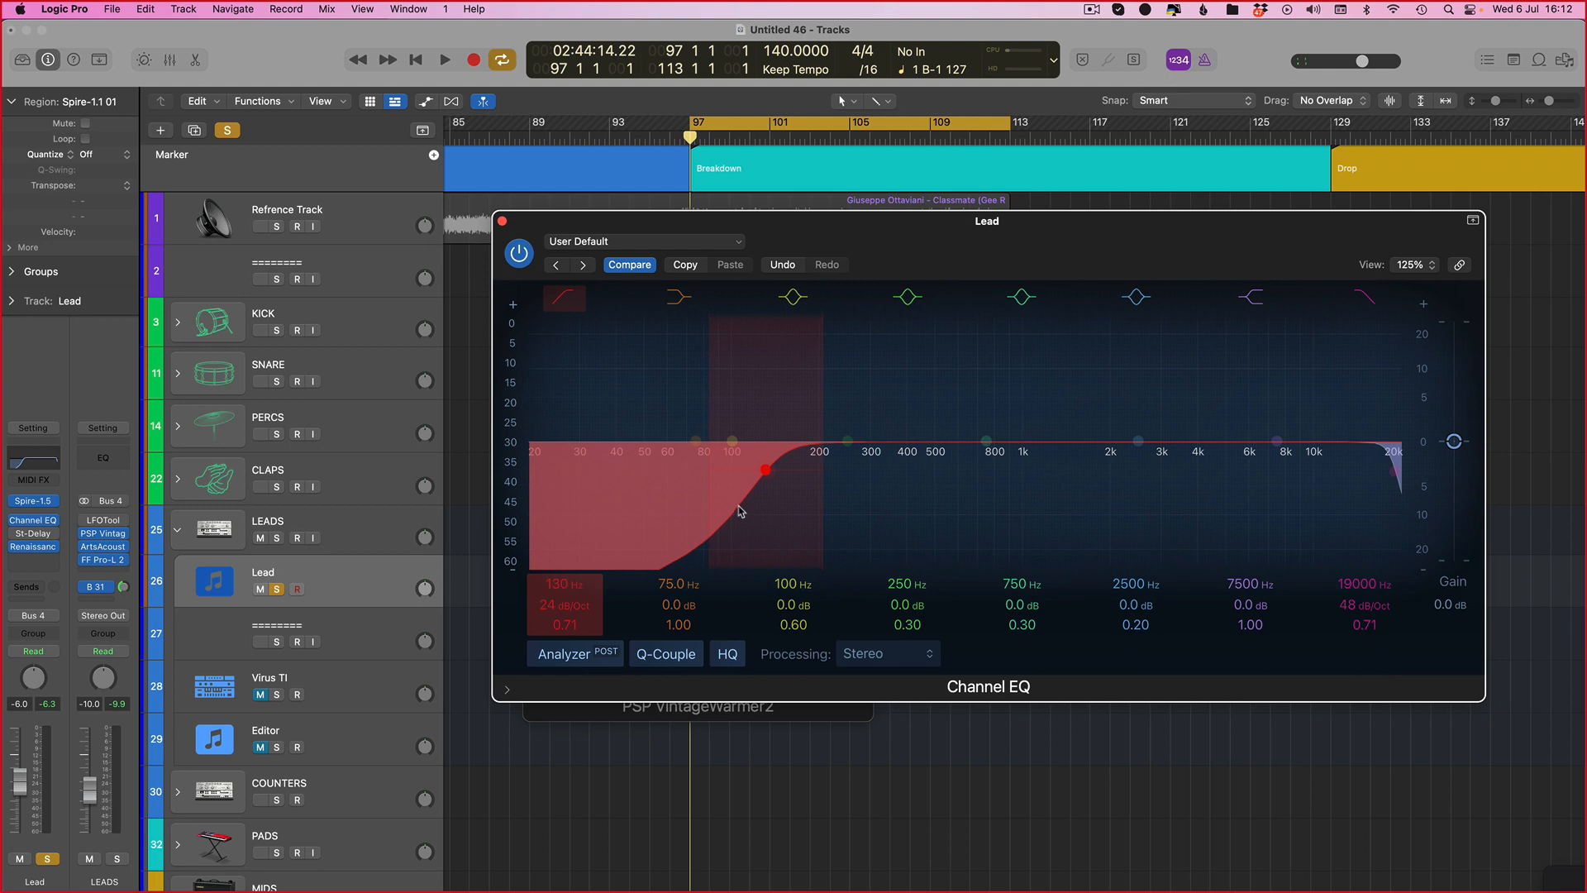
click(618, 242)
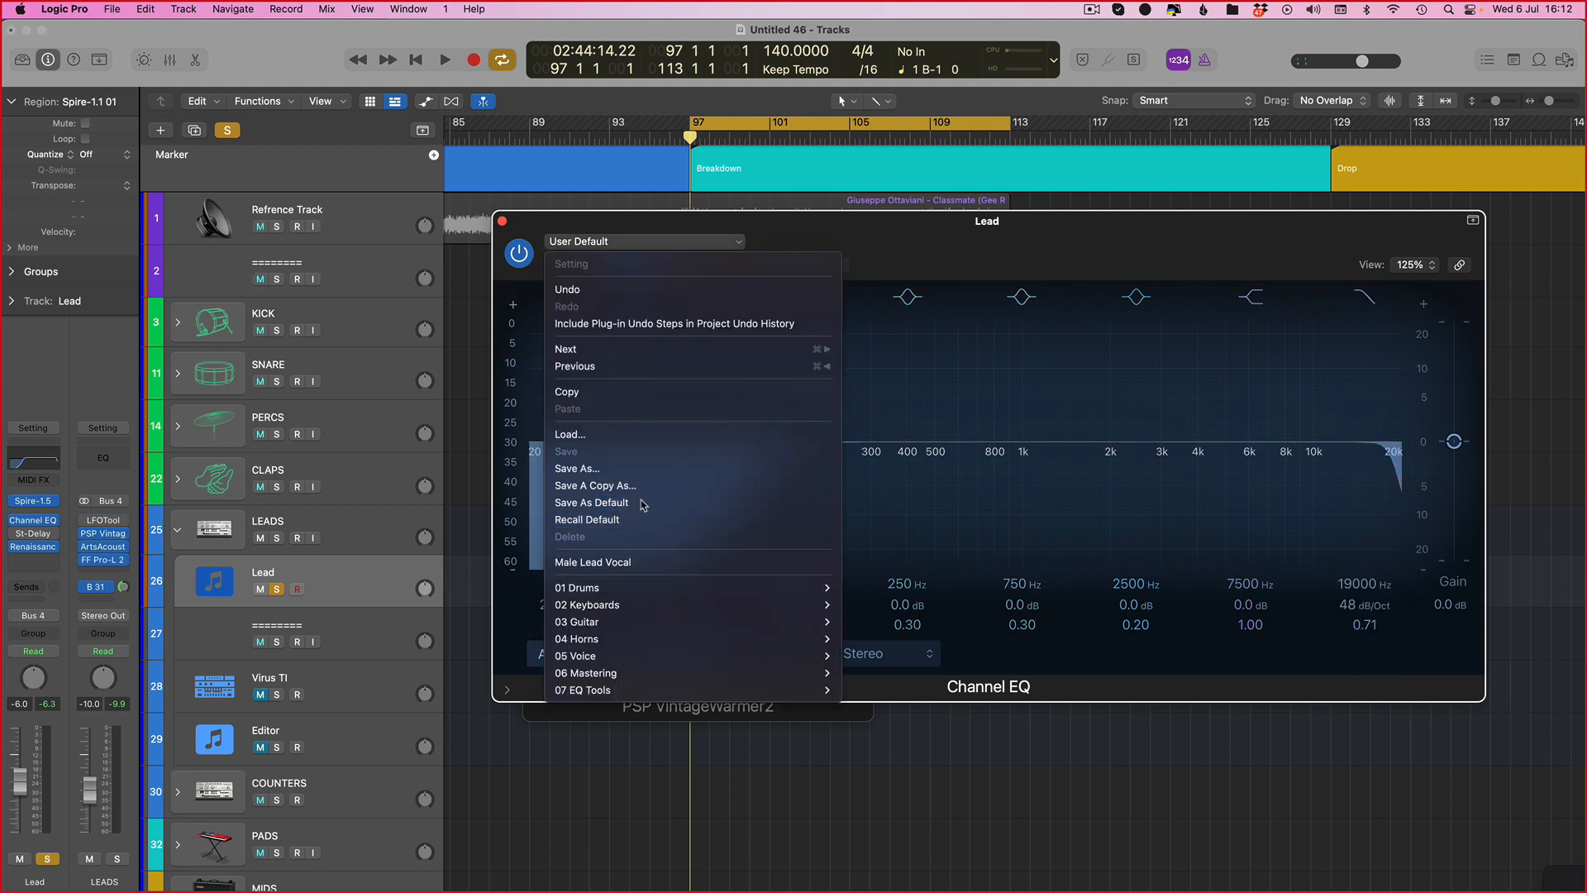
click(643, 504)
click(835, 344)
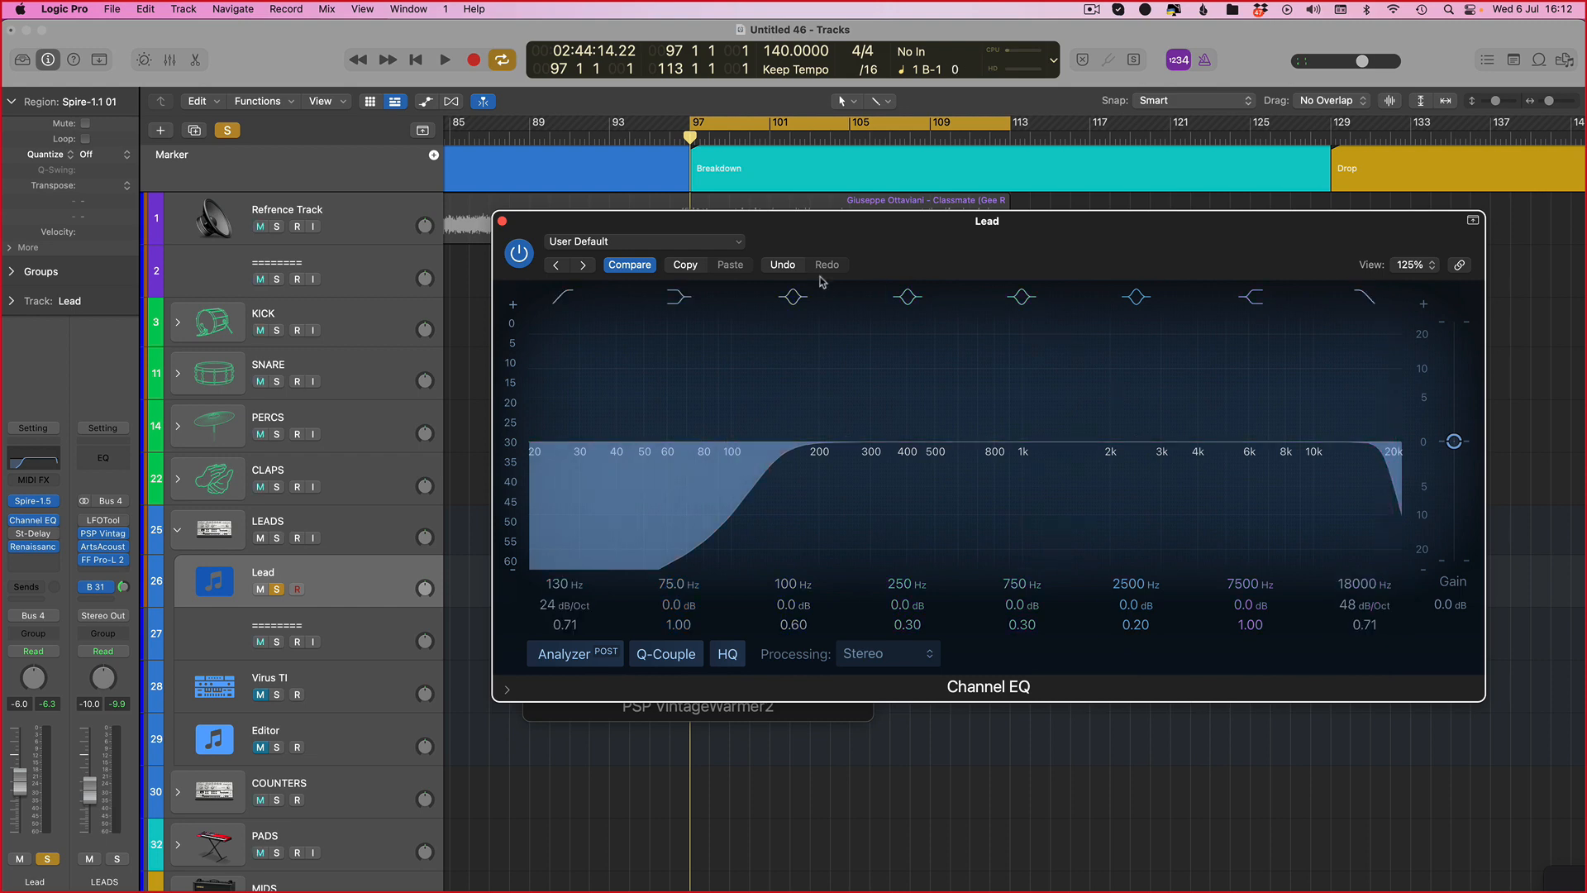
click(666, 242)
click(593, 504)
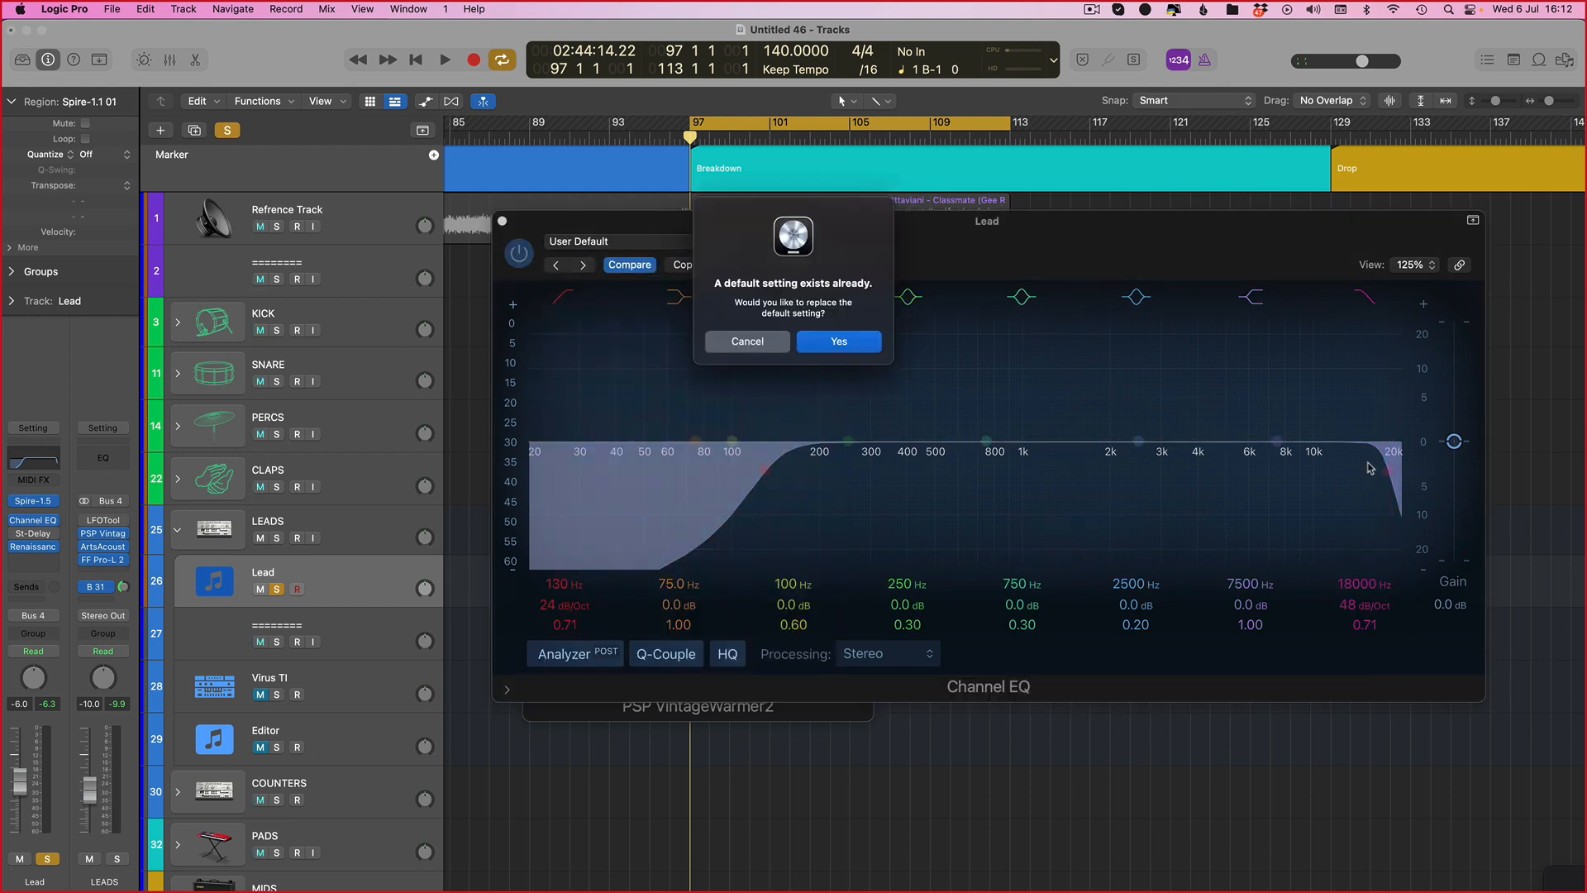
click(843, 343)
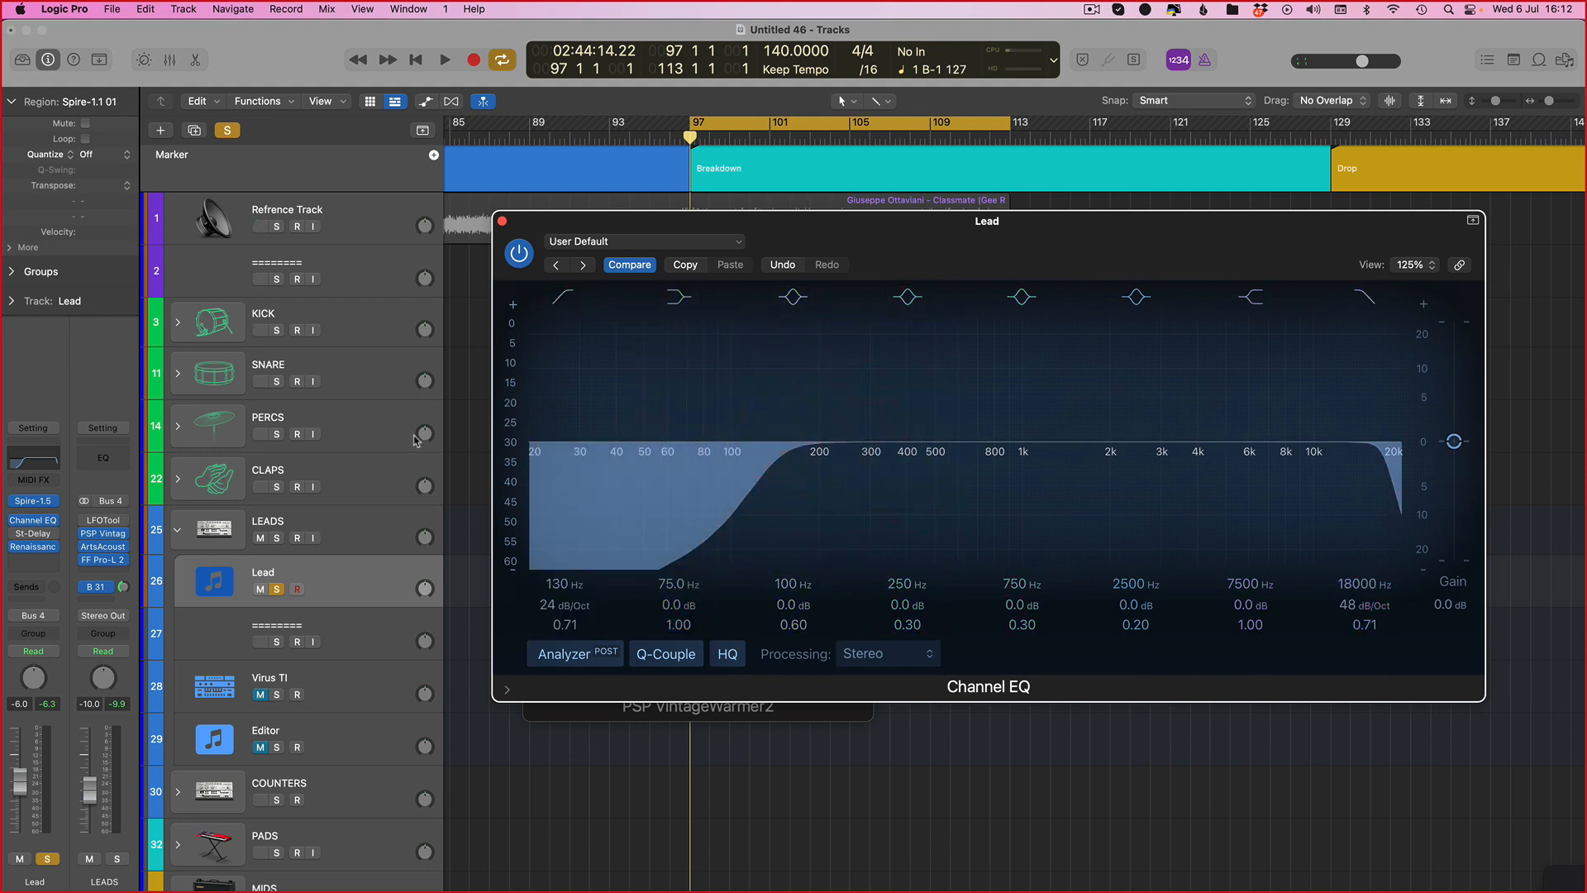
Step: Open the Lead channel's Renaissance Axx compressor to review it, then close the plug-in windows
click(502, 222)
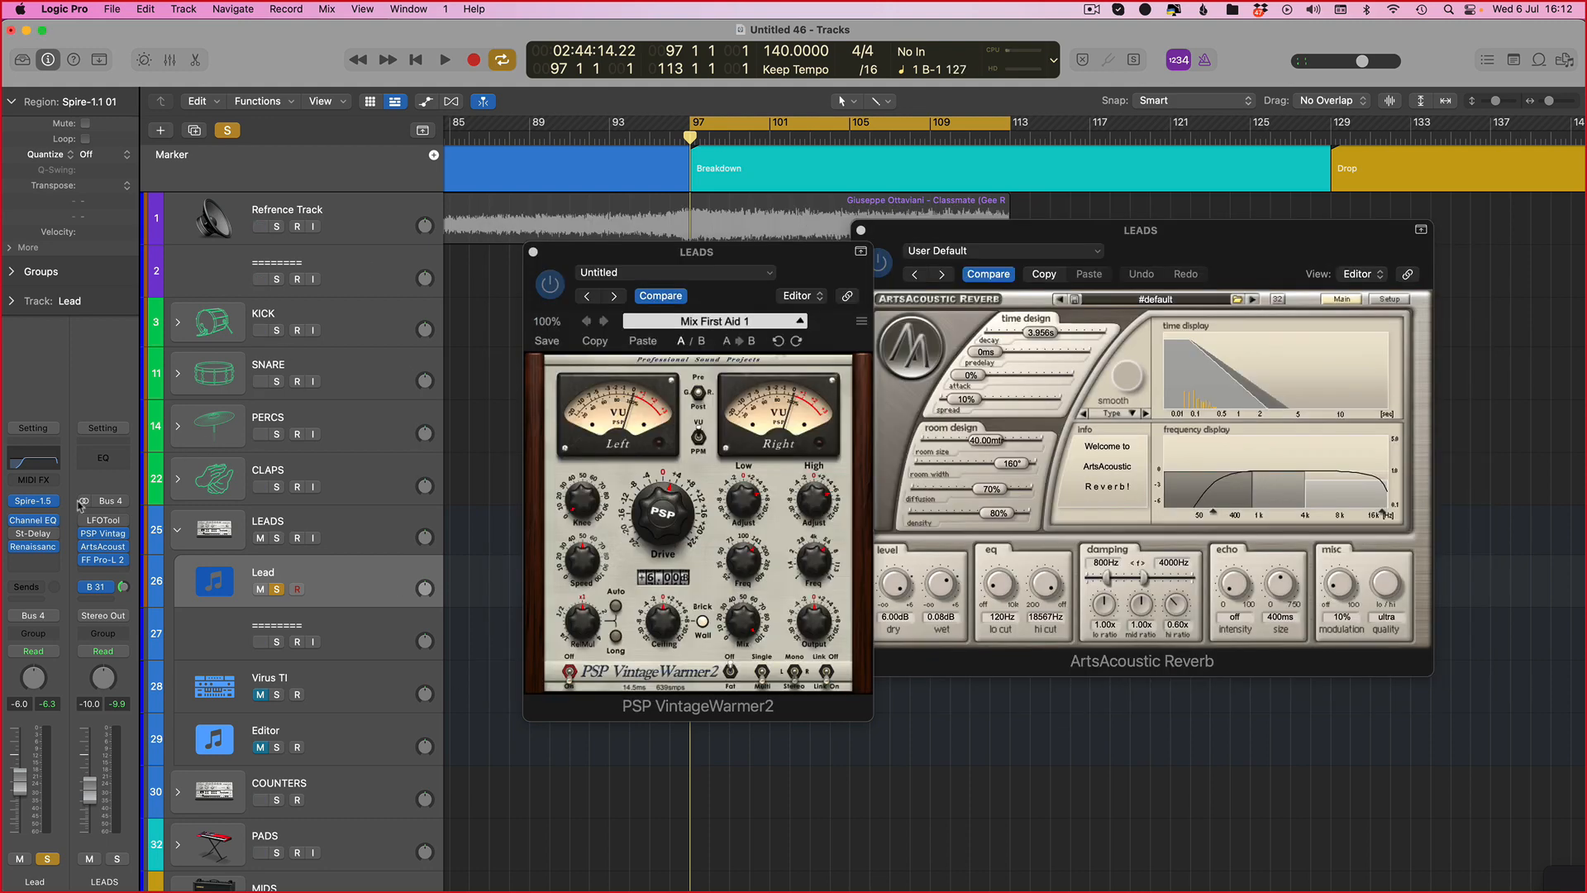
click(38, 549)
drag(615, 235, 567, 254)
click(533, 252)
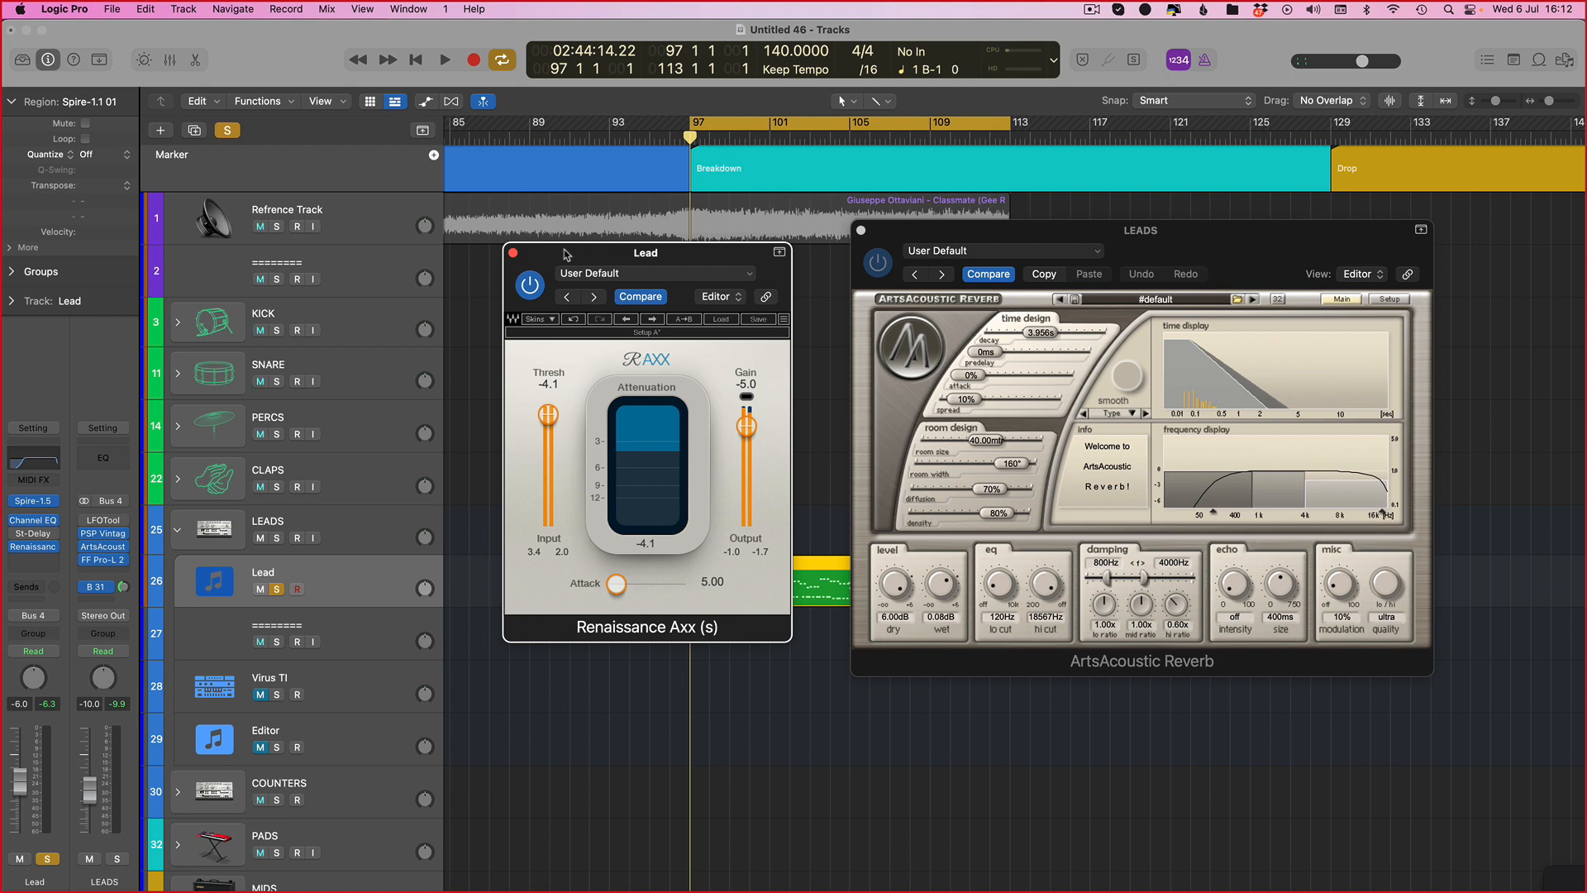
drag(660, 257, 683, 243)
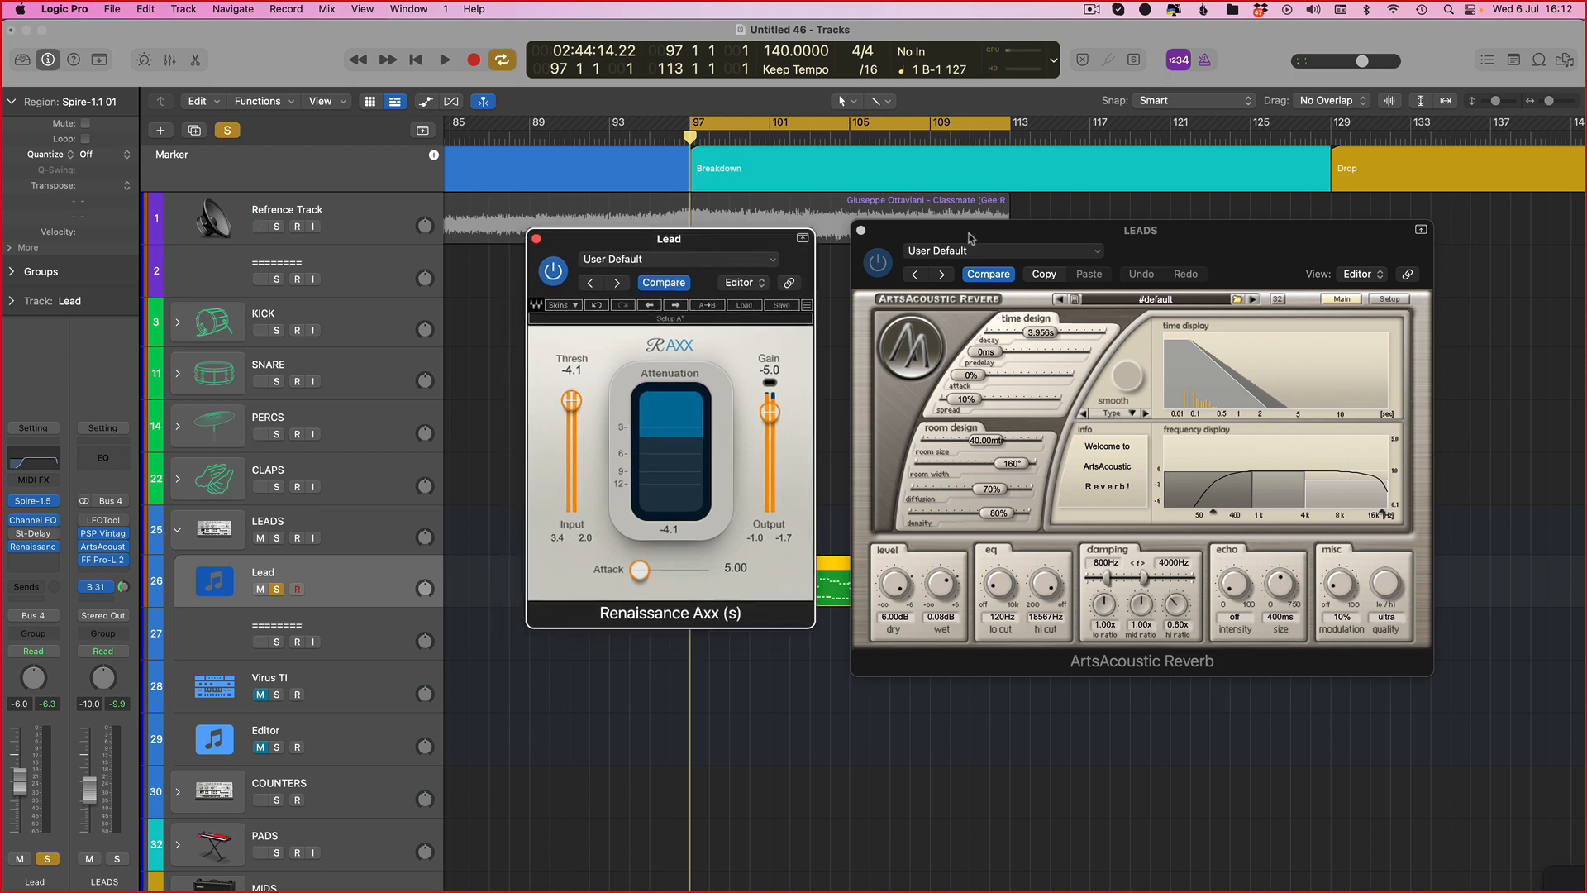
drag(970, 238, 948, 242)
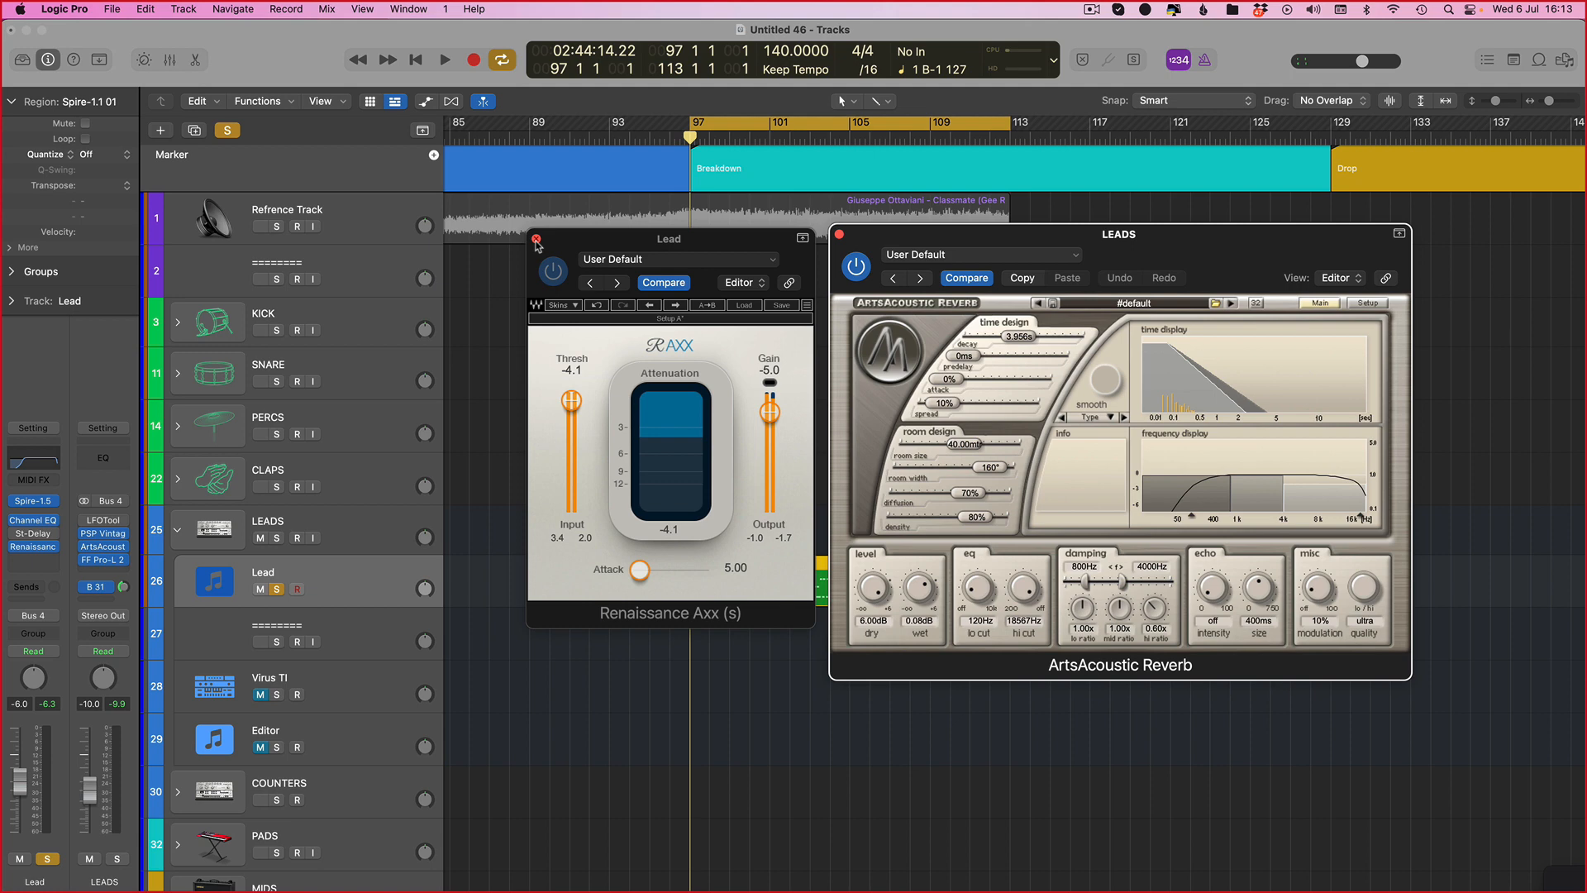
alt+click(536, 240)
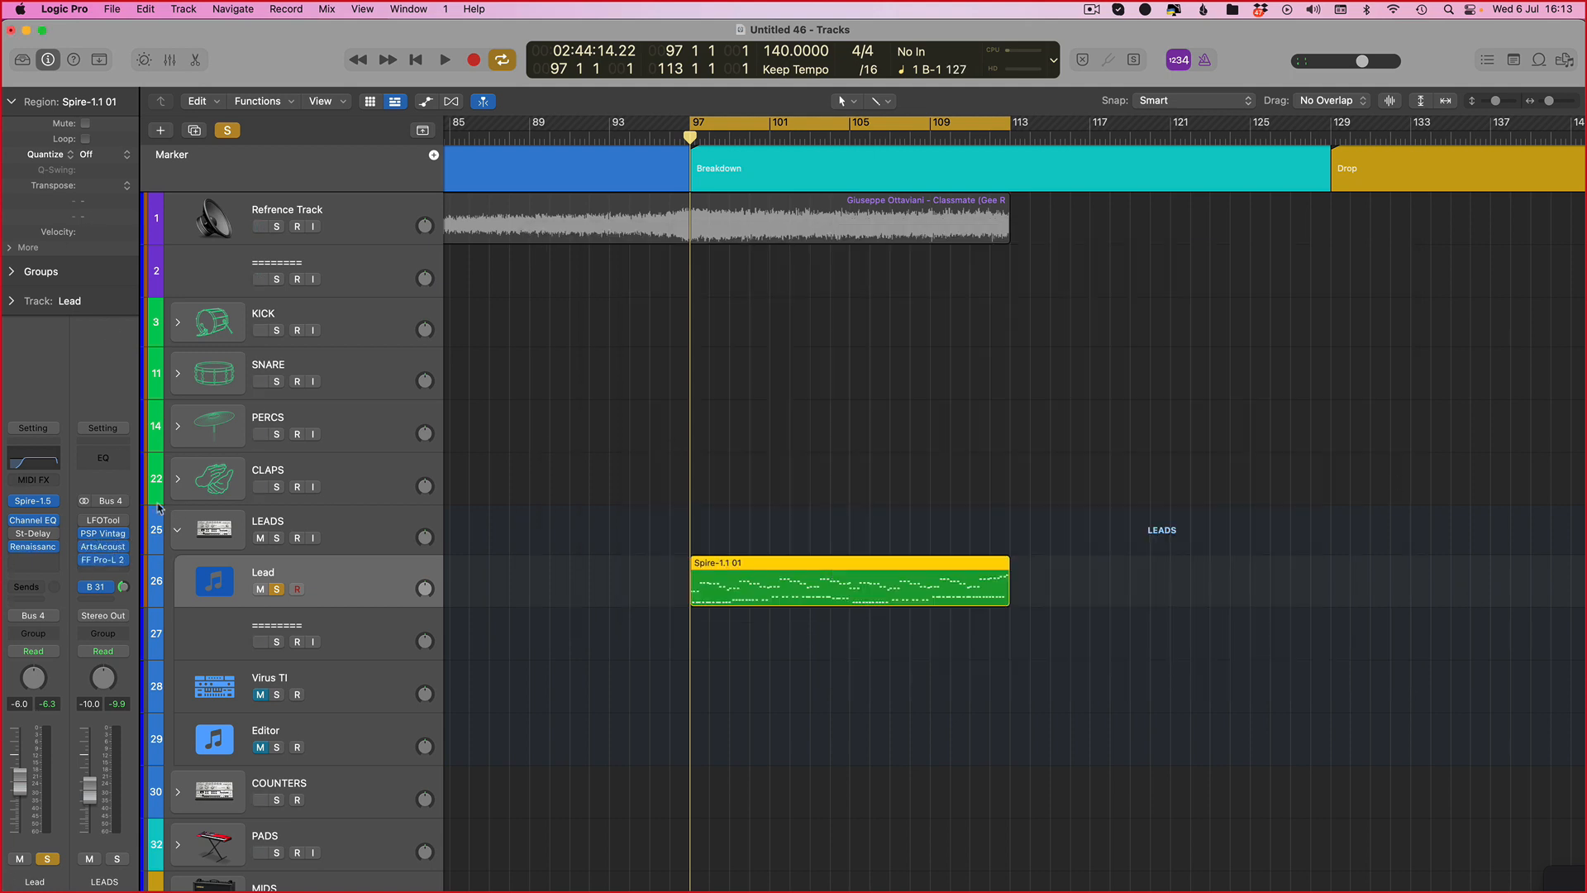
Step: Route the Lead track's output straight to Stereo Out and play the project to compare
click(33, 615)
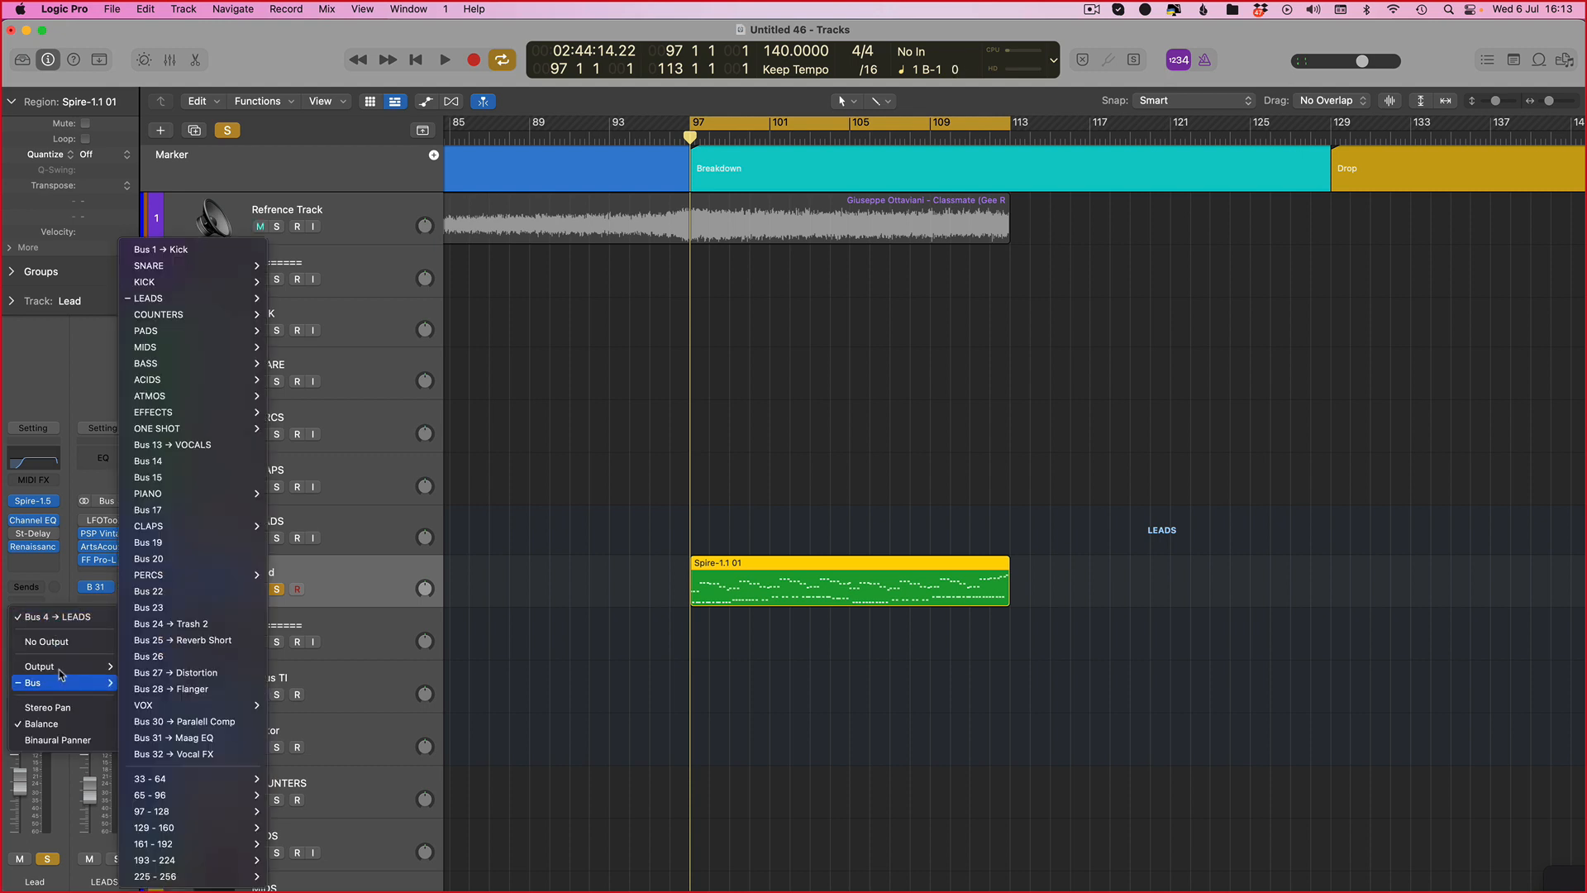
mouse_move(49, 666)
click(158, 354)
key(space)
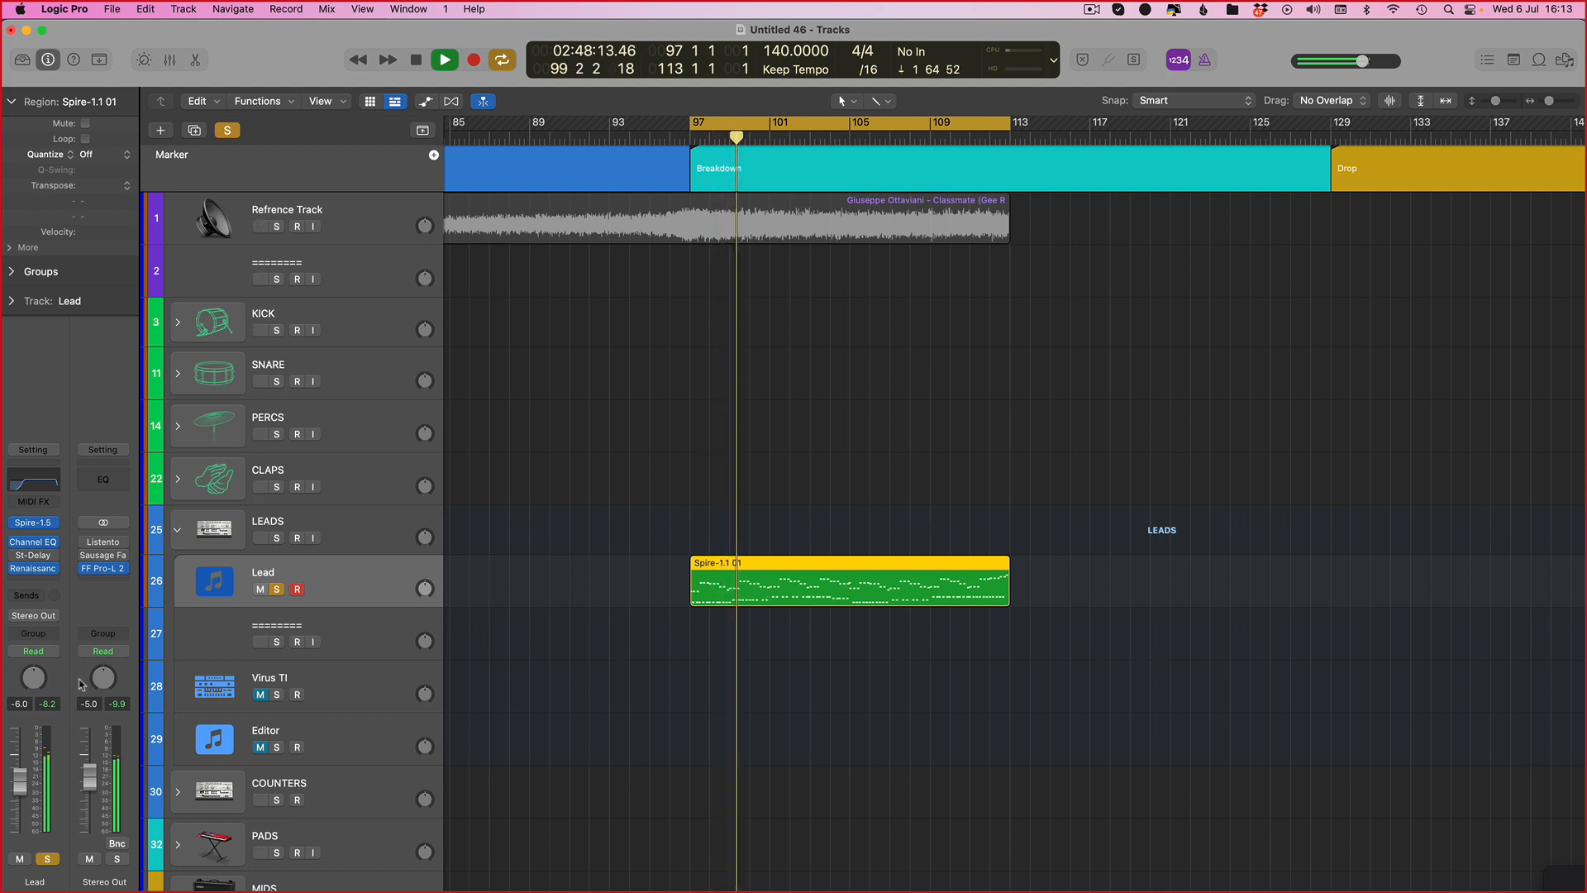
key(space)
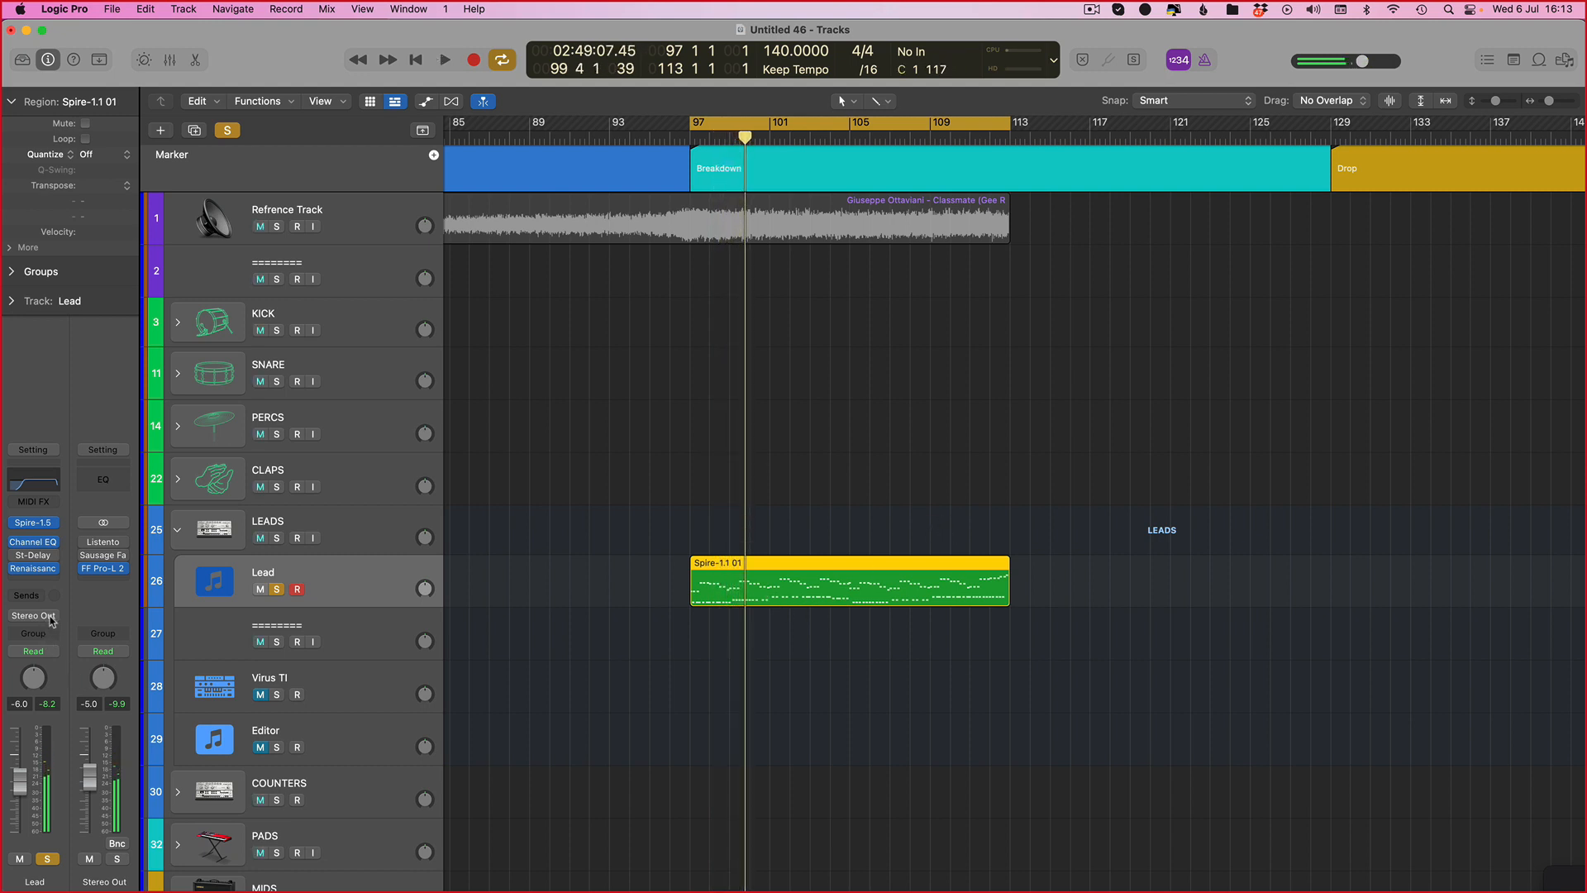
Step: Route the Lead track's output back to Bus 4 → LEADS
click(45, 614)
mouse_move(50, 682)
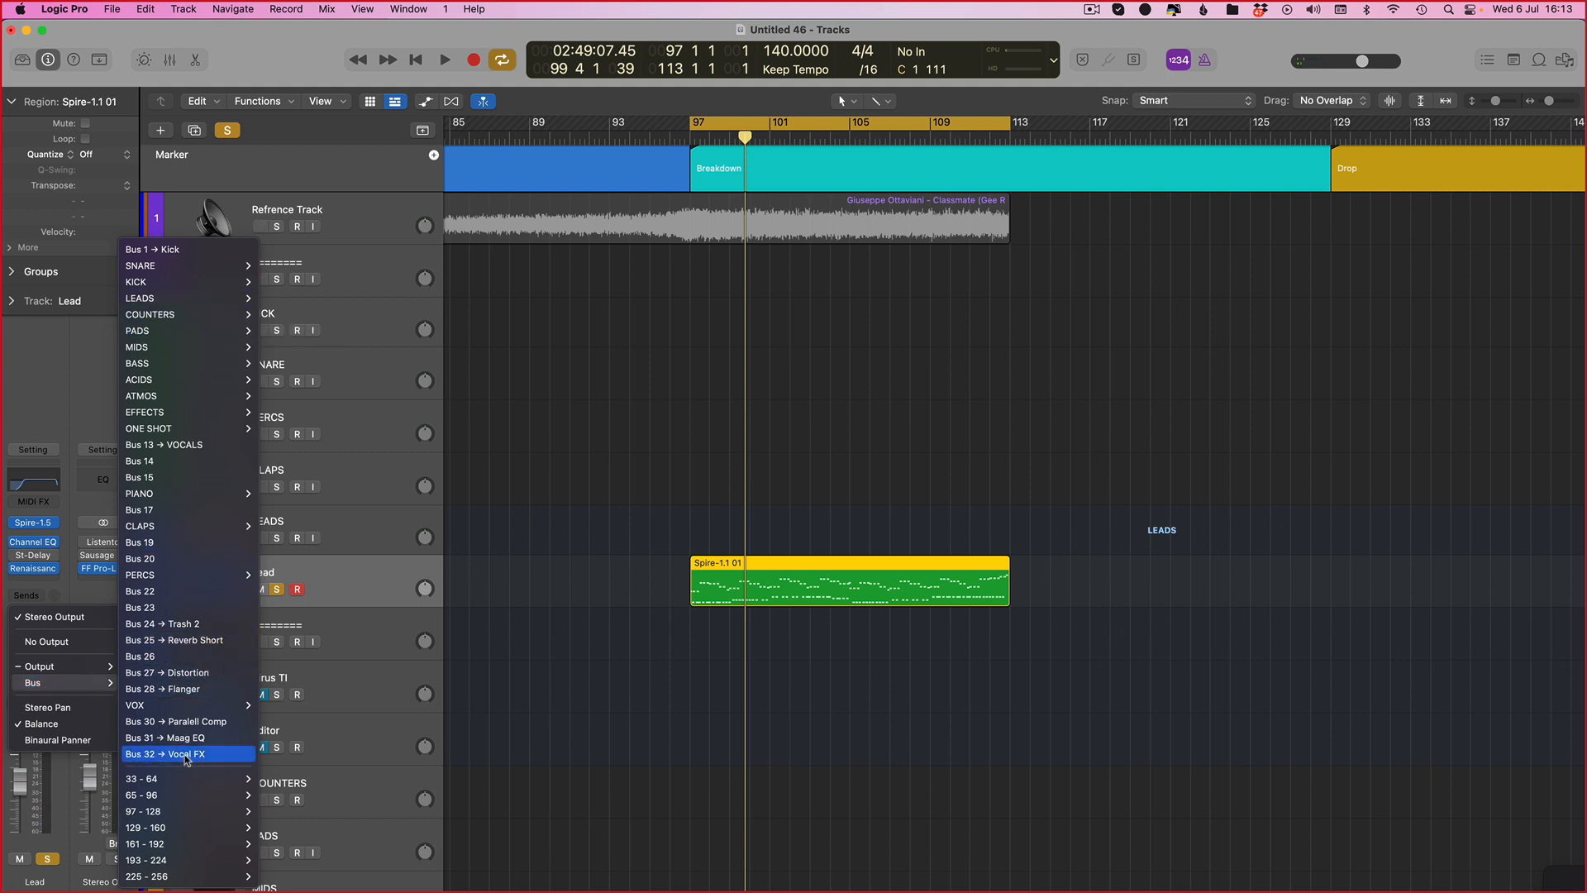
mouse_move(181, 298)
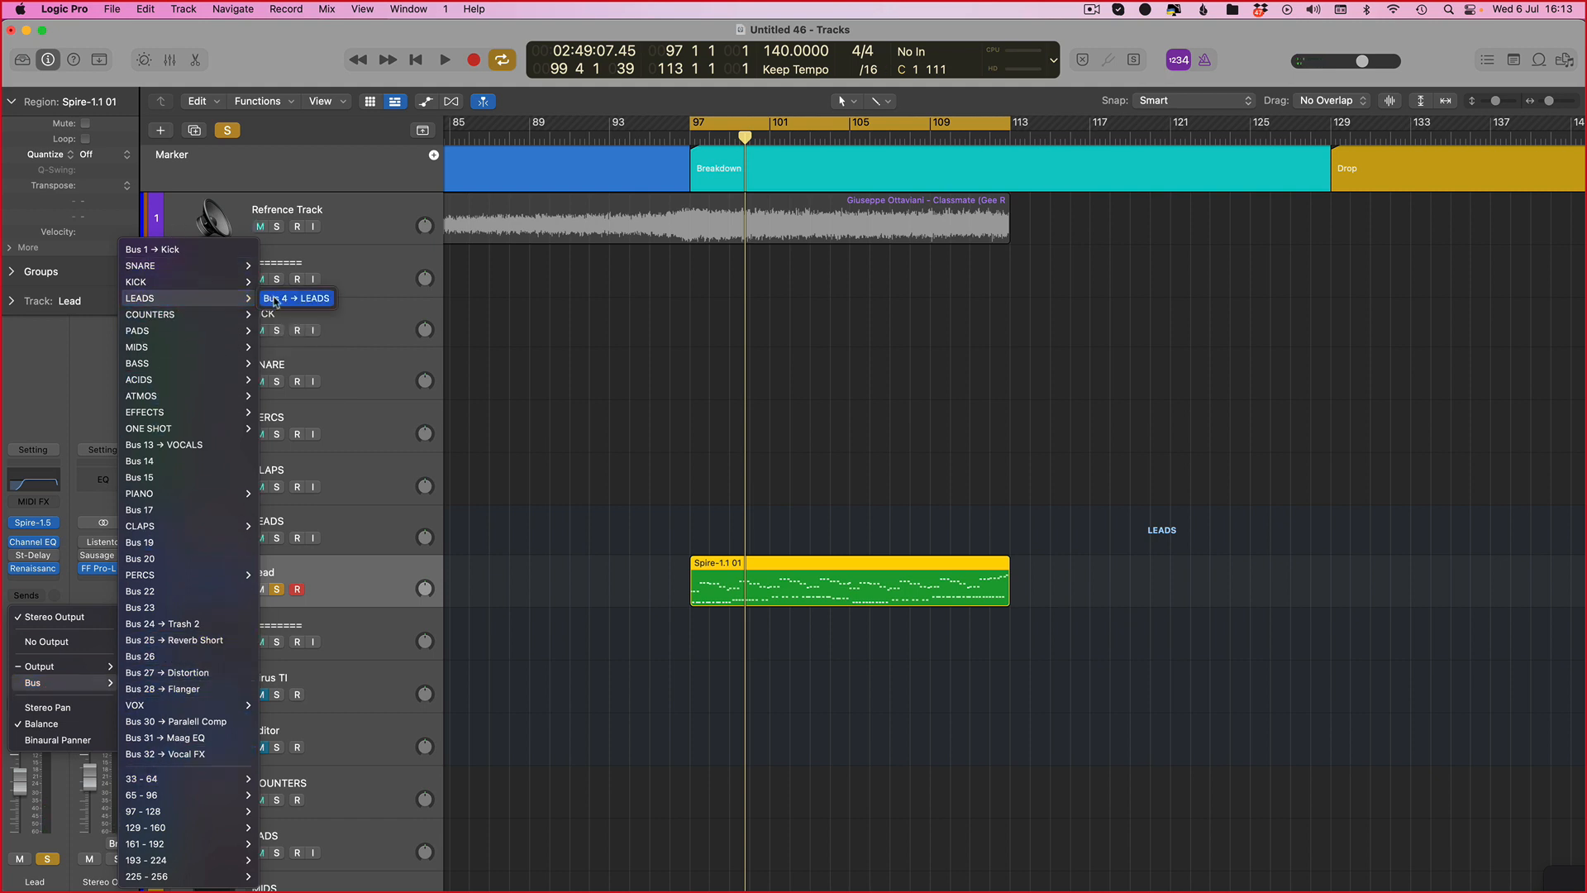
click(306, 298)
click(80, 524)
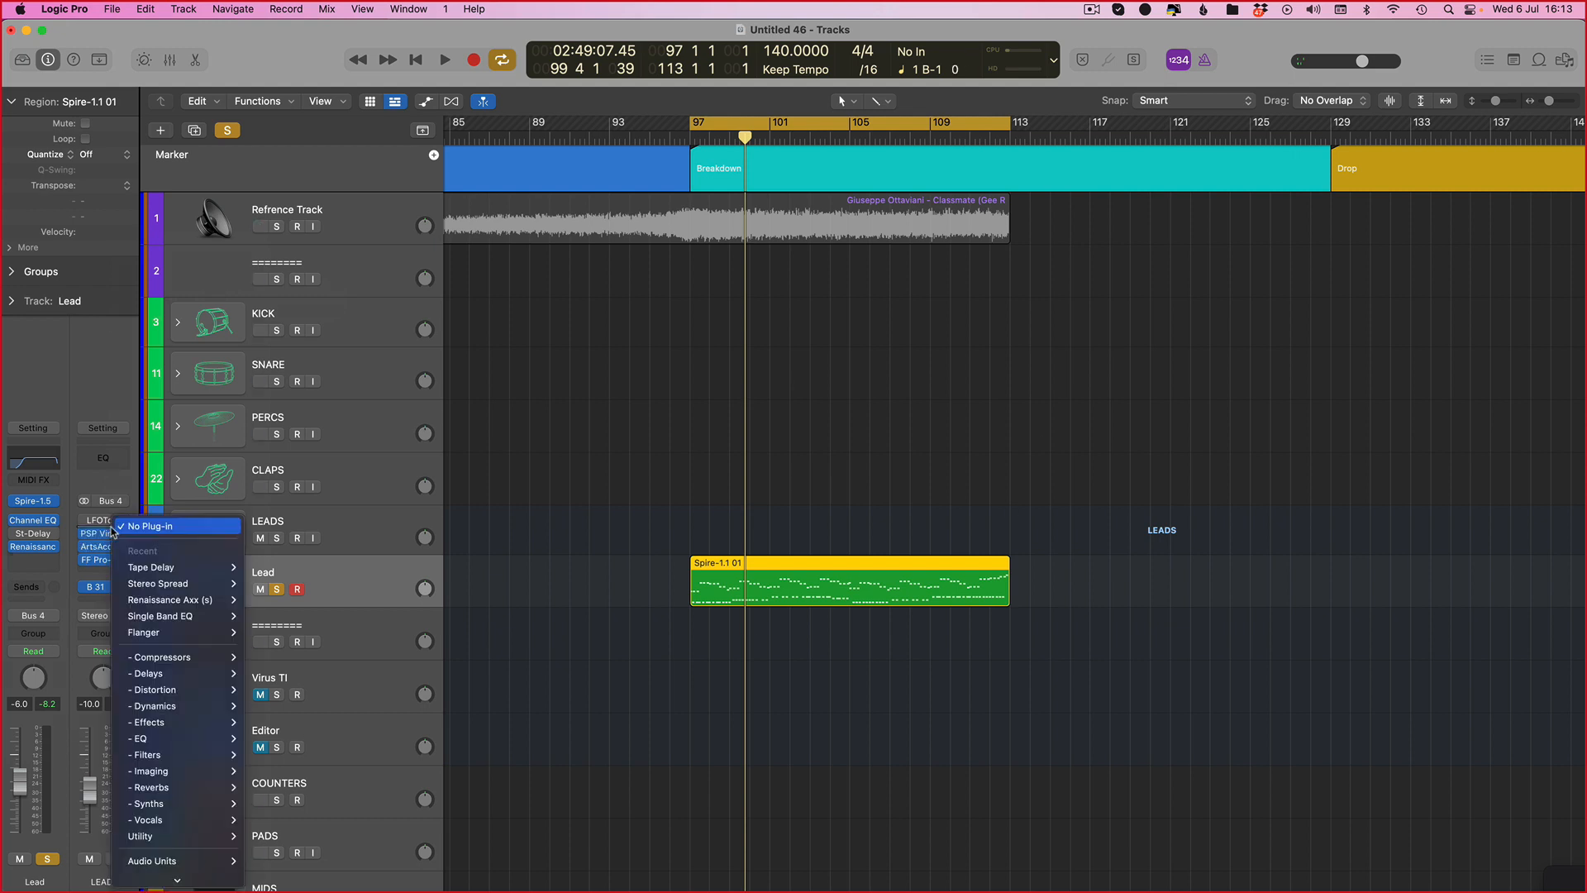
click(80, 529)
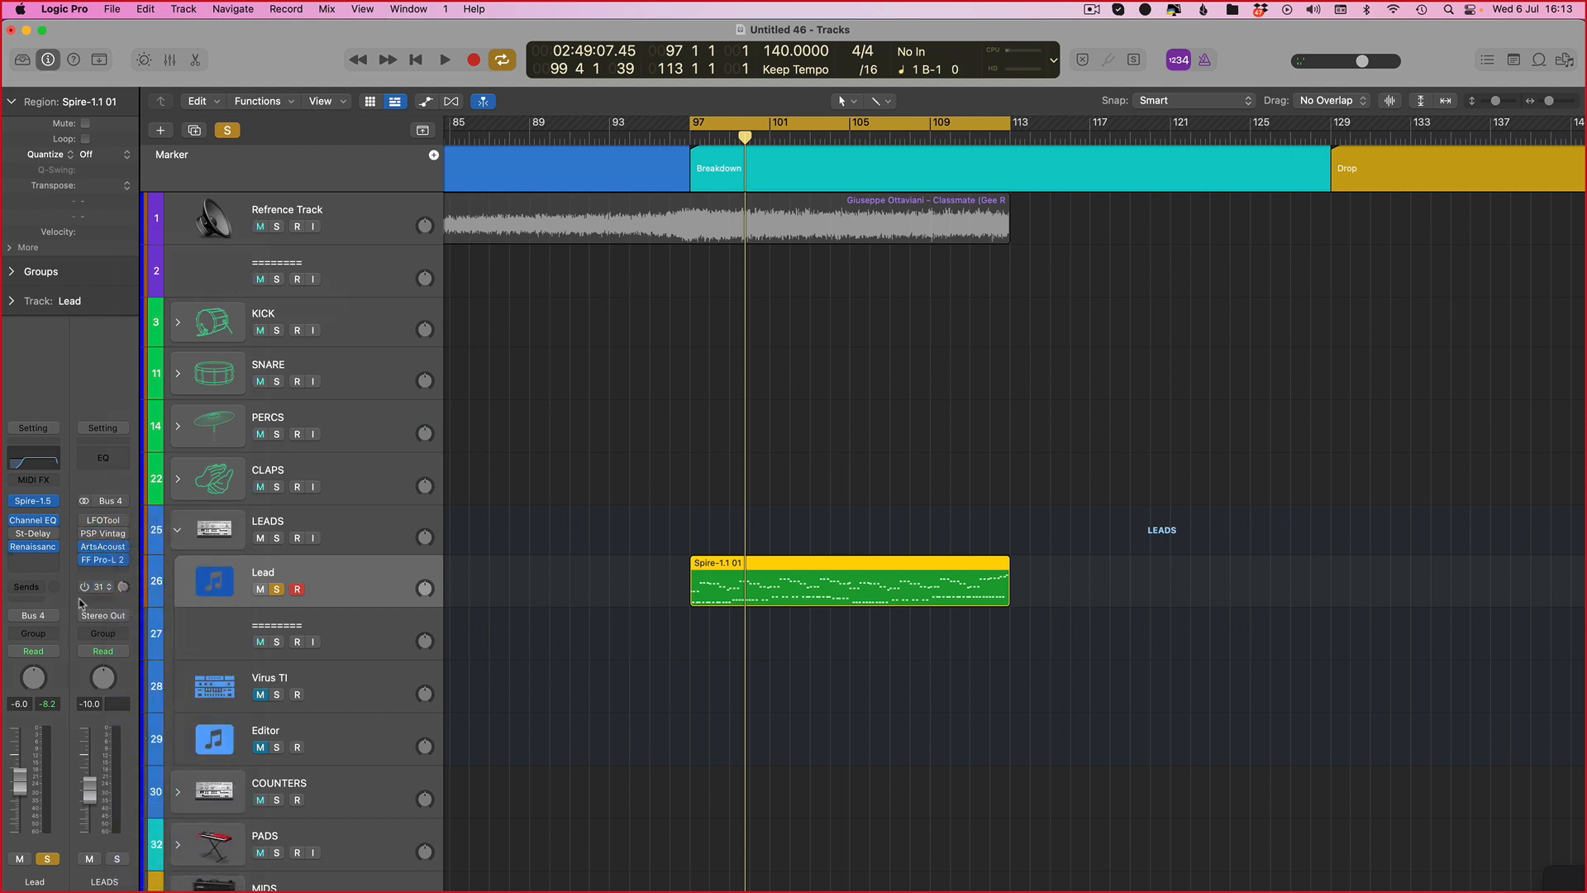
click(130, 542)
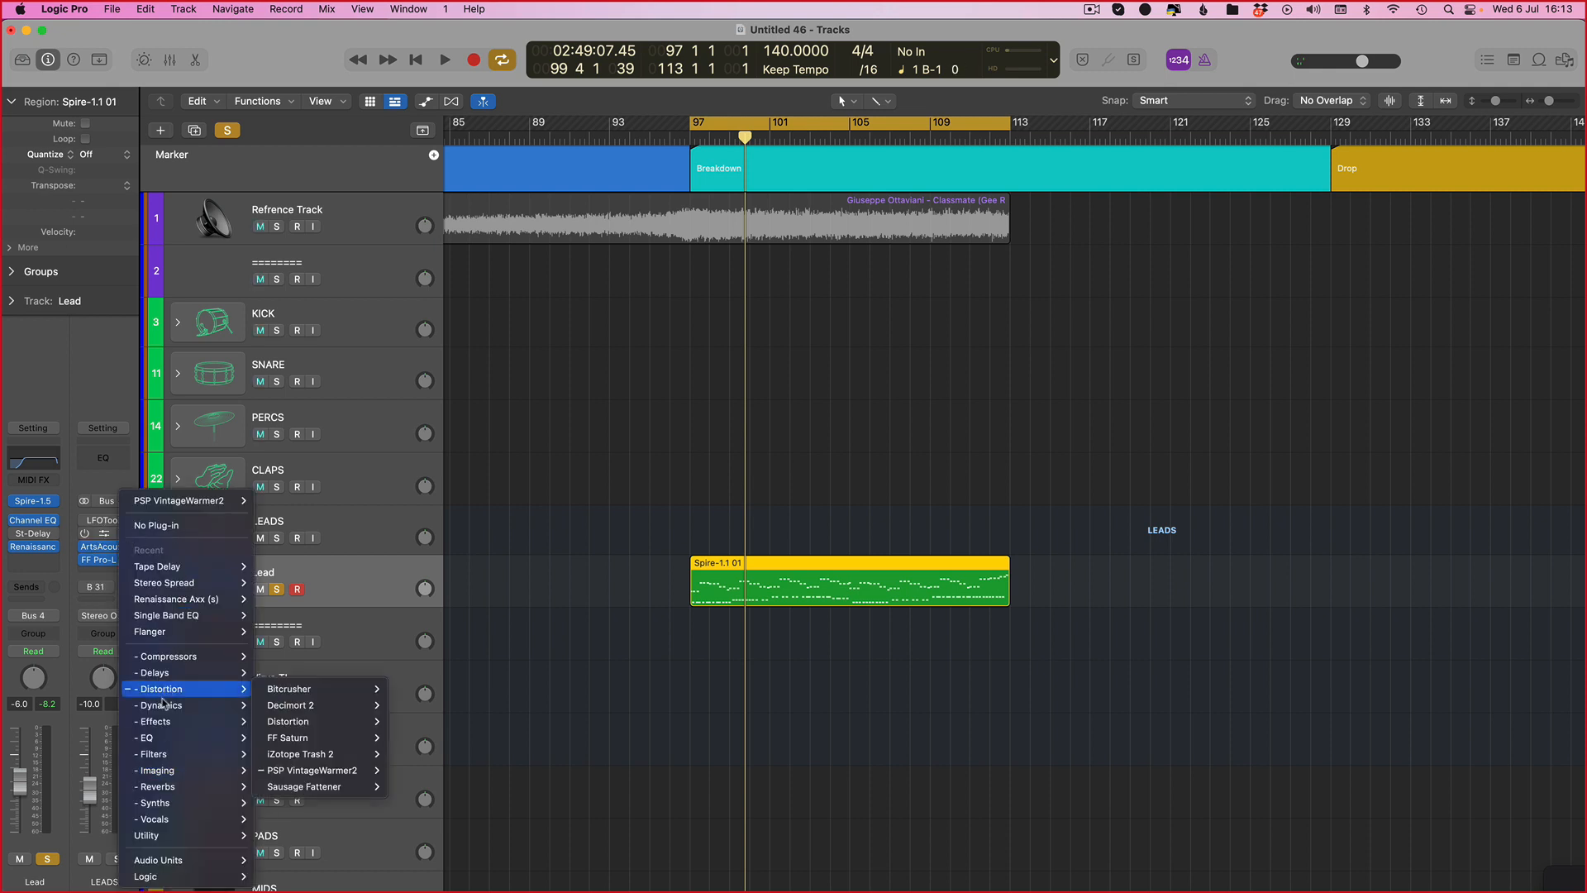
click(98, 539)
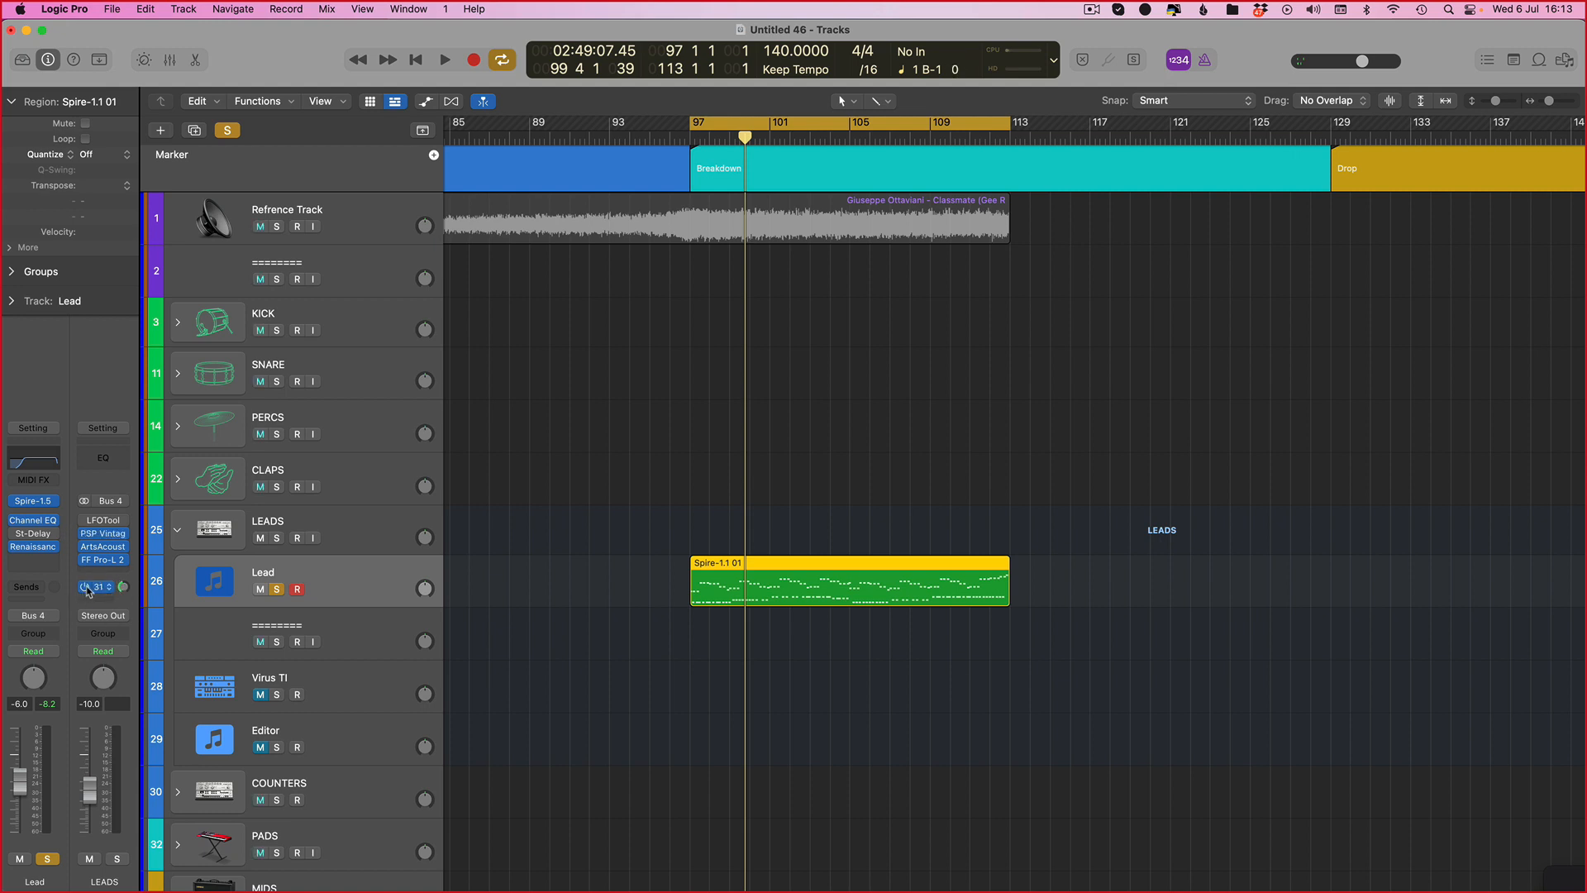
Step: Insert a Maag EQ4 plug-in at the top of the LEADS bus's effect chain
click(112, 519)
mouse_move(170, 708)
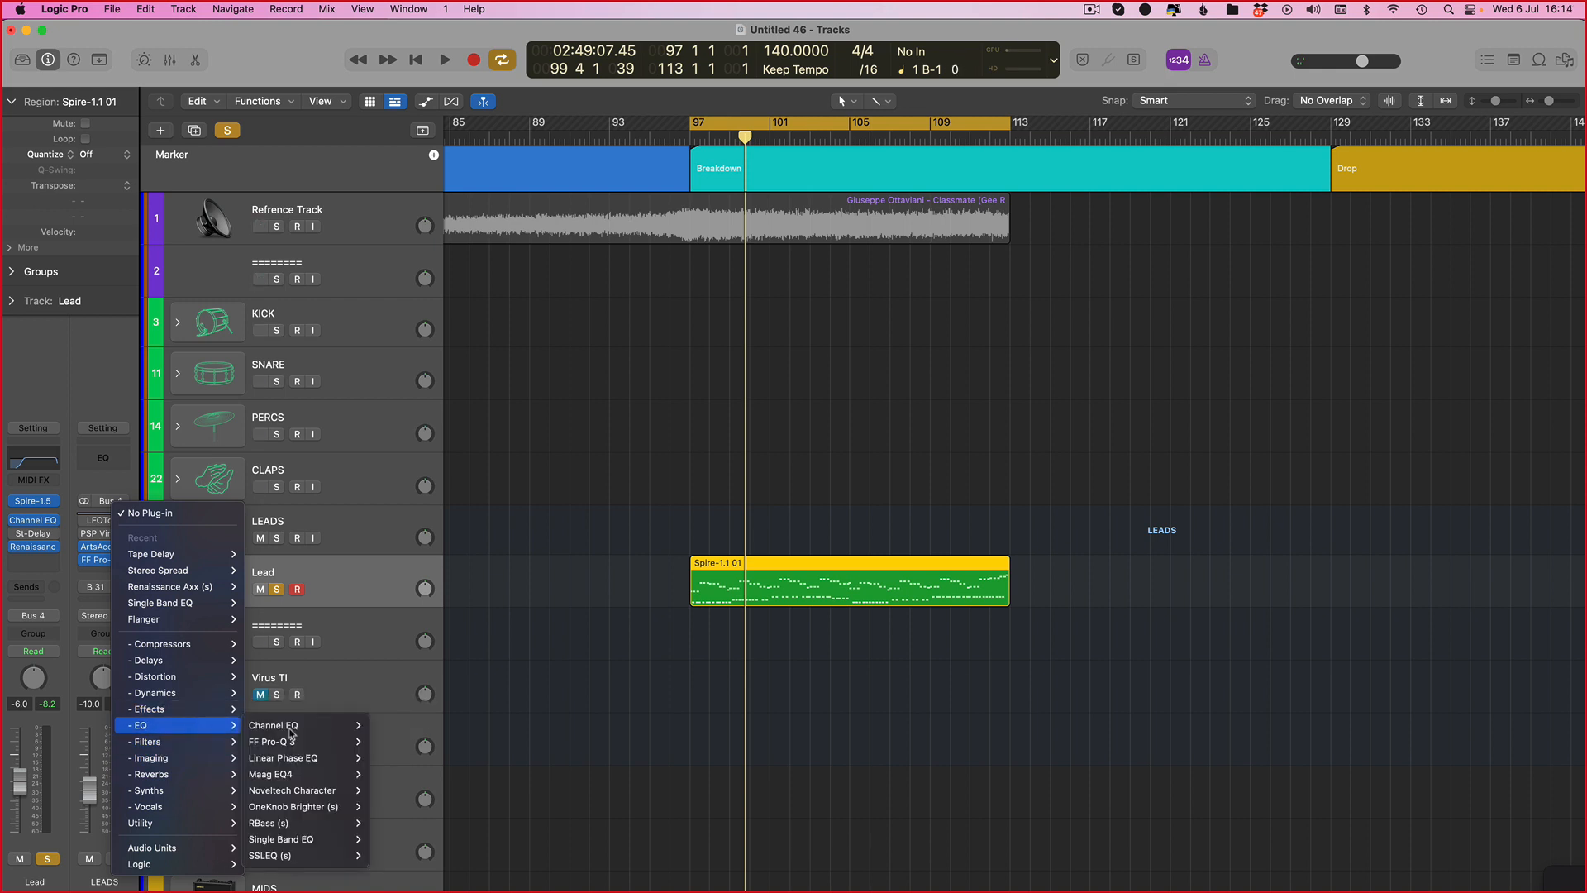
mouse_move(315, 771)
click(387, 773)
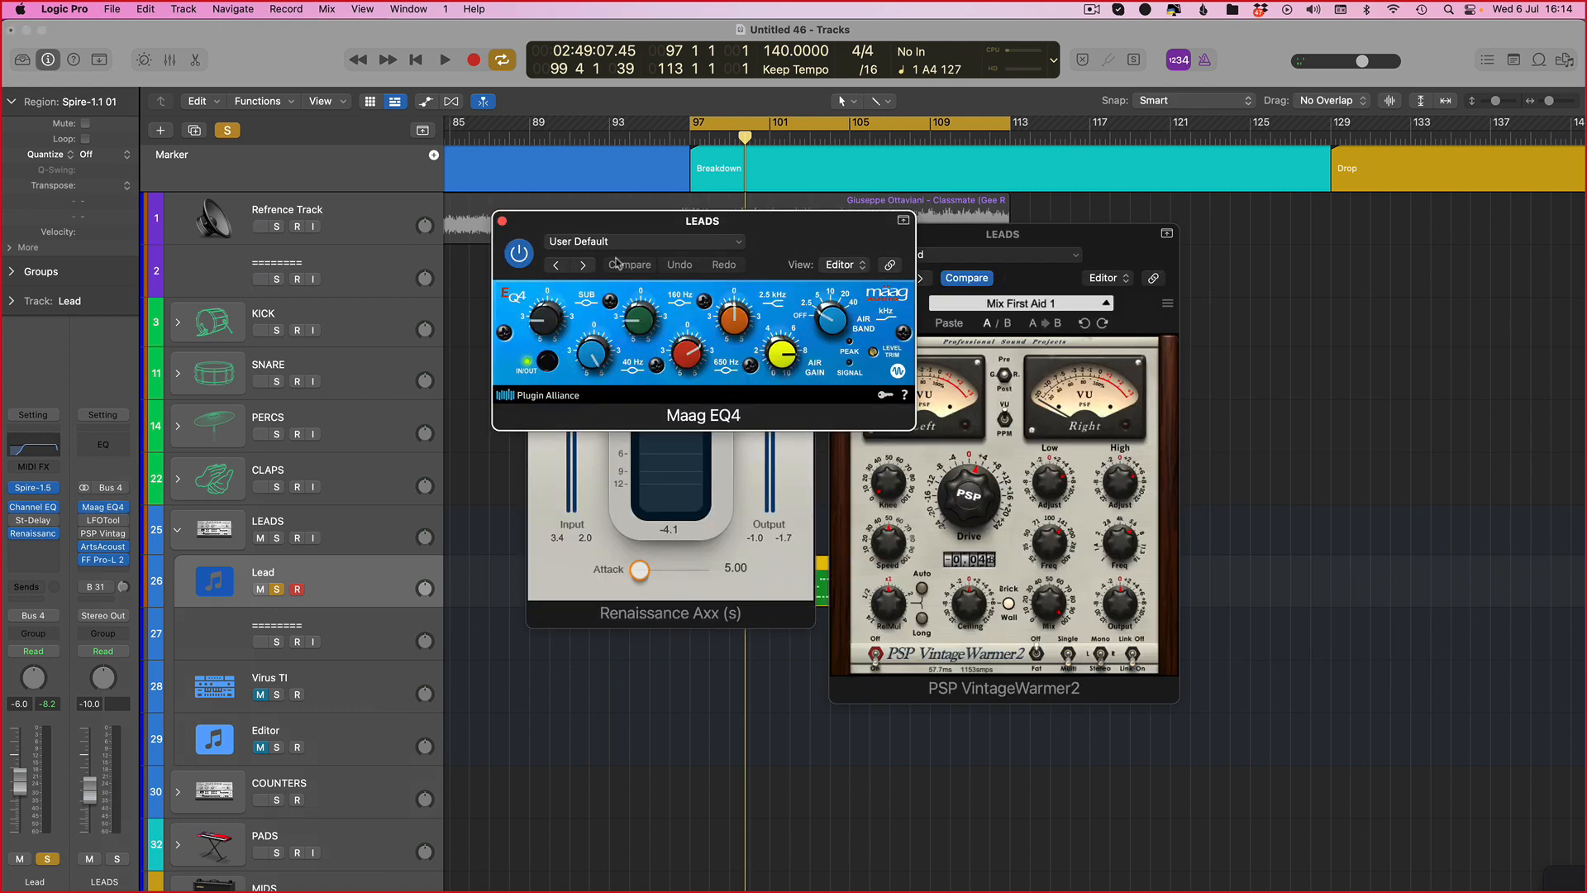
Step: Load the 01 Female Vocal A preset in the Maag EQ4 and close its window
key(v)
click(104, 507)
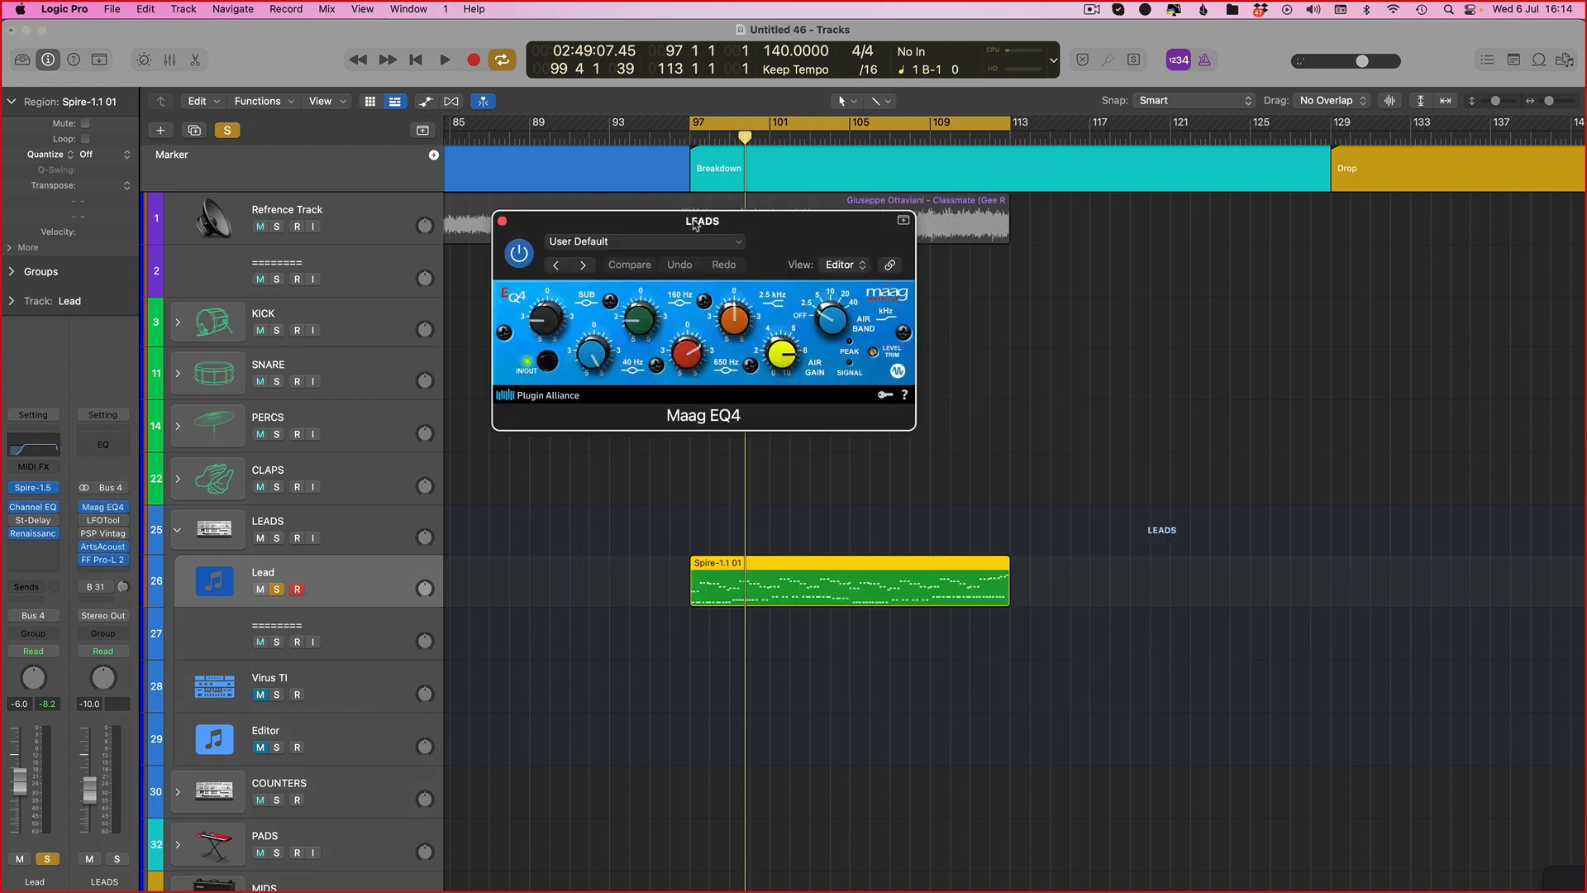
click(613, 241)
click(628, 562)
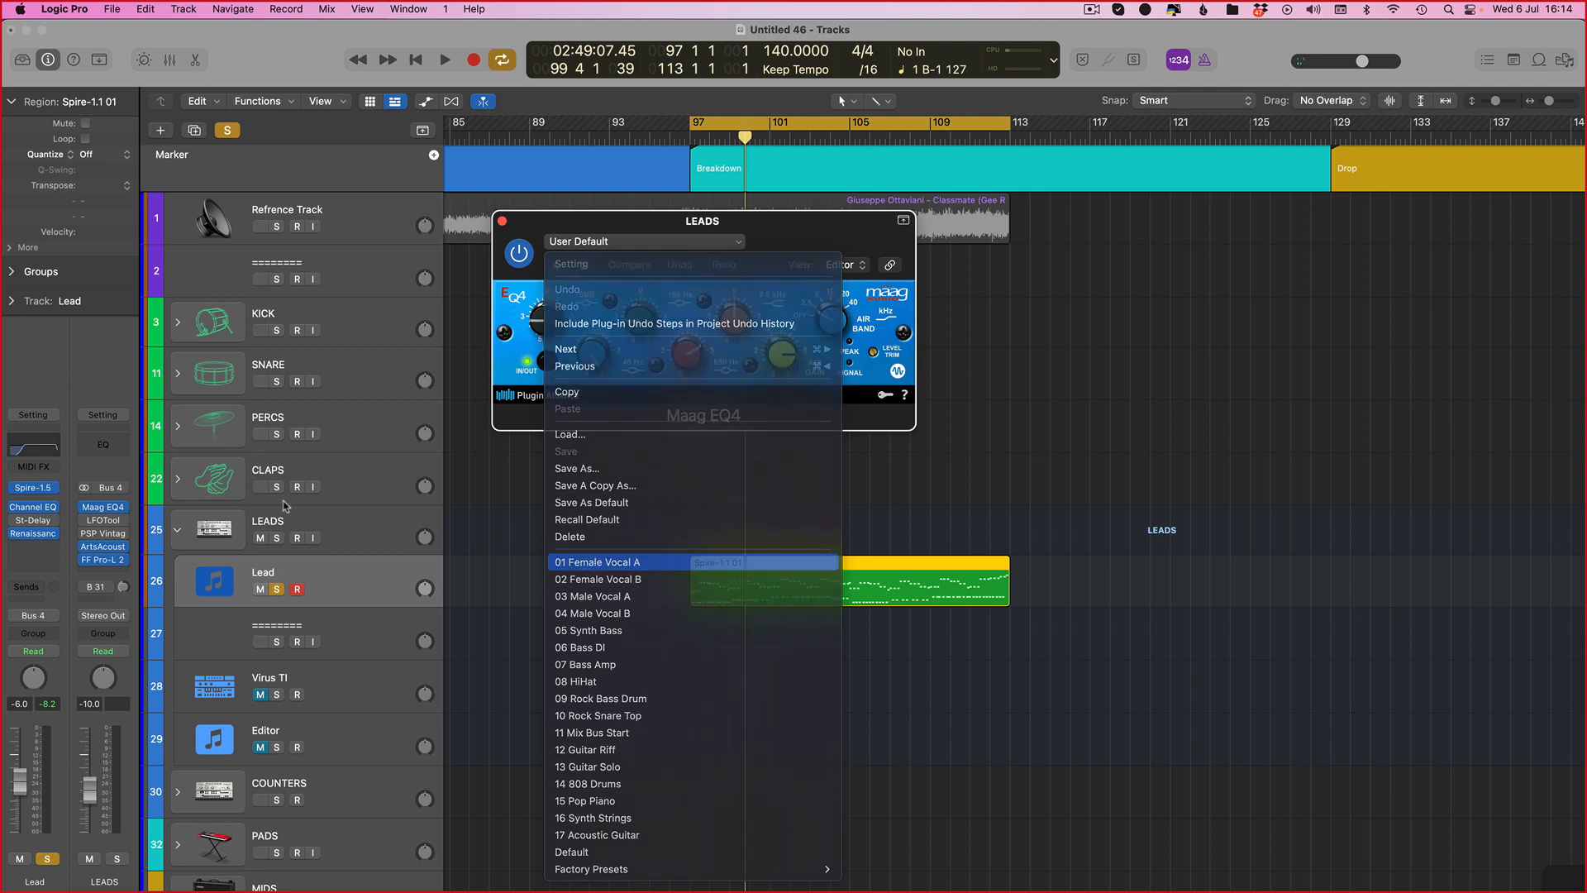
click(502, 222)
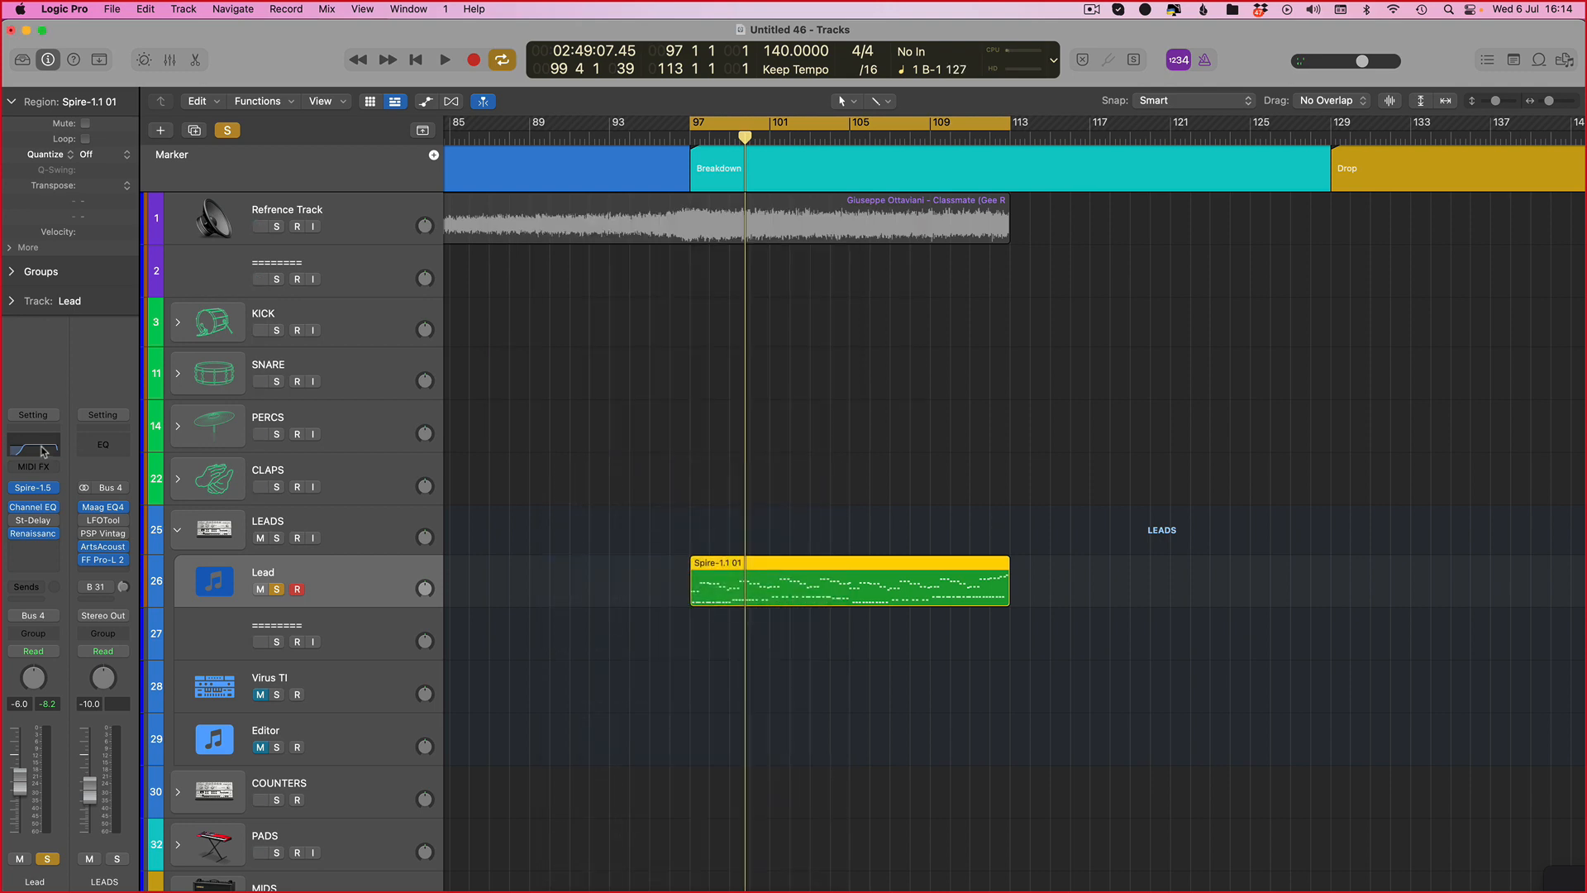
Step: Open the Lead channel's Channel EQ, undo the last EQ change, and close the window
click(41, 451)
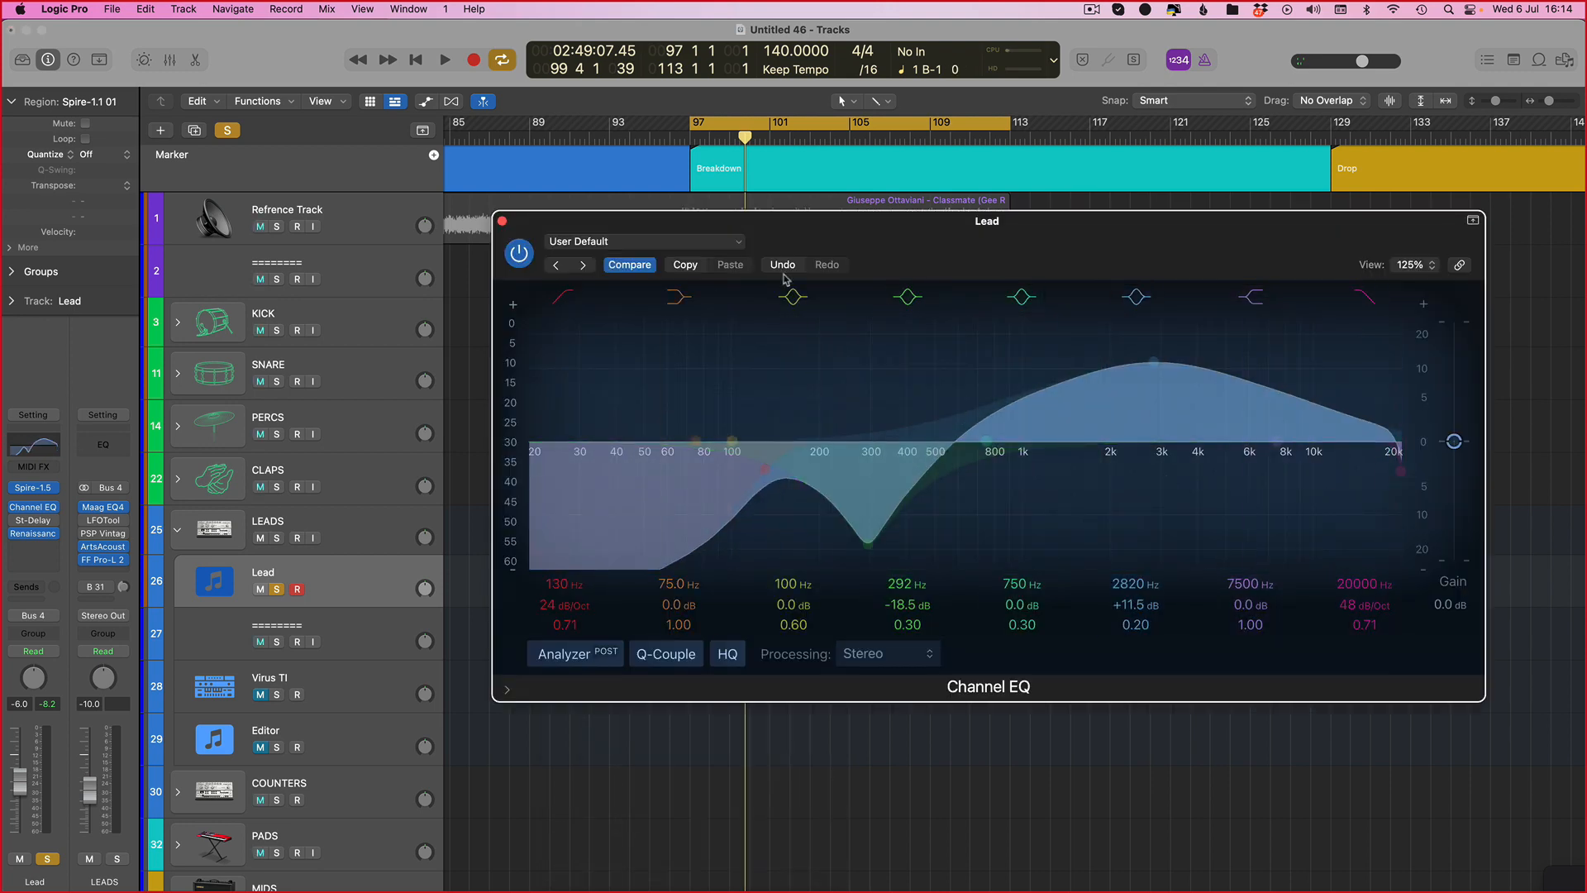
click(783, 267)
click(500, 219)
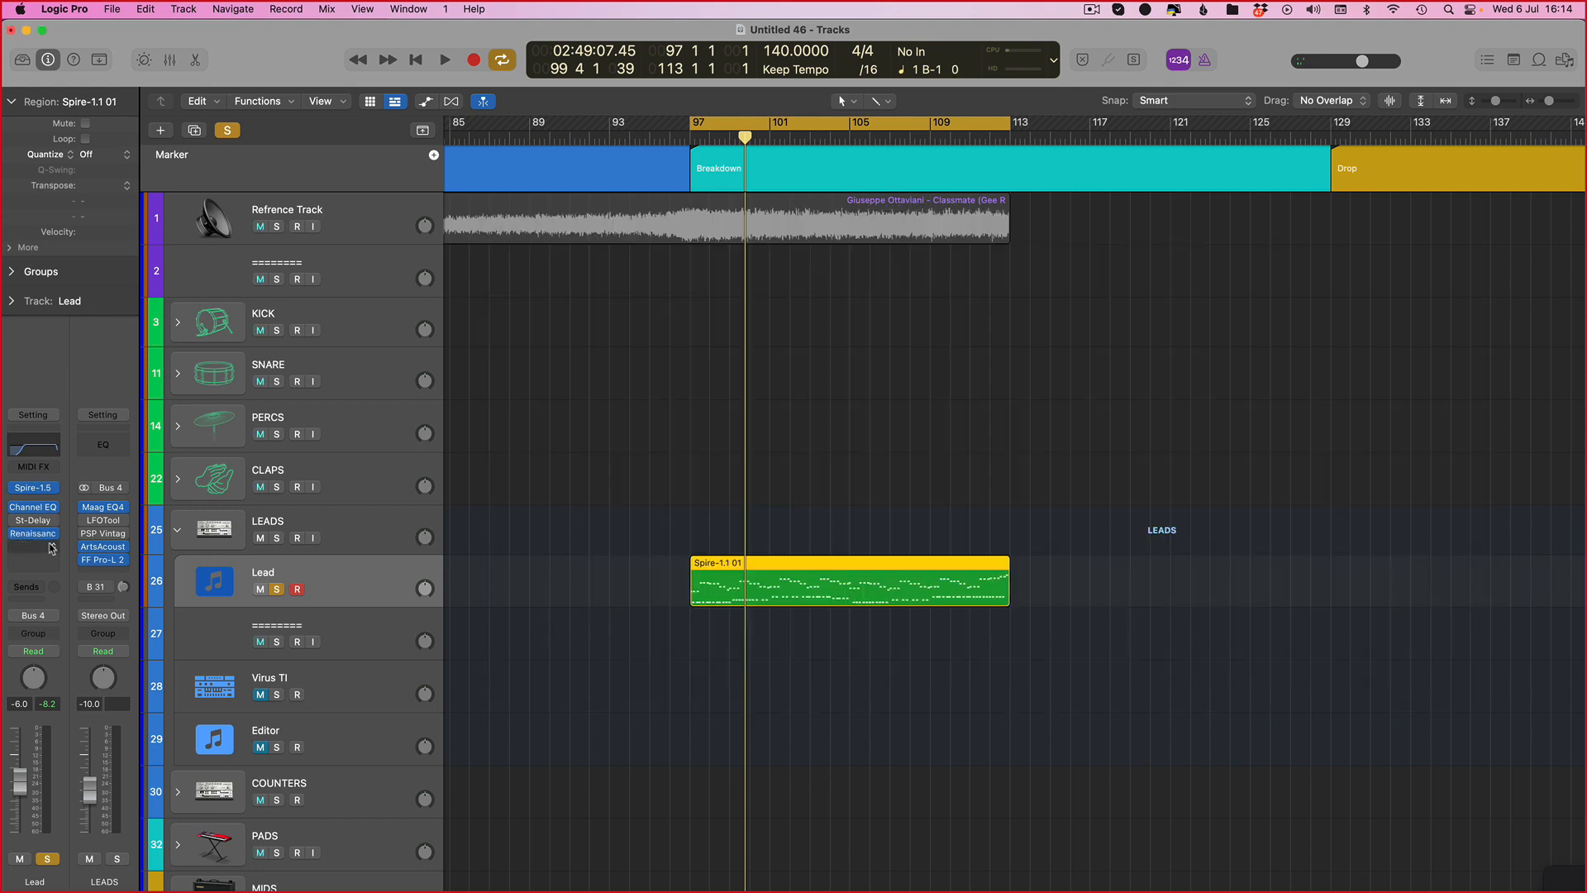
Step: Start playback and unsolo the Lead track
key(space)
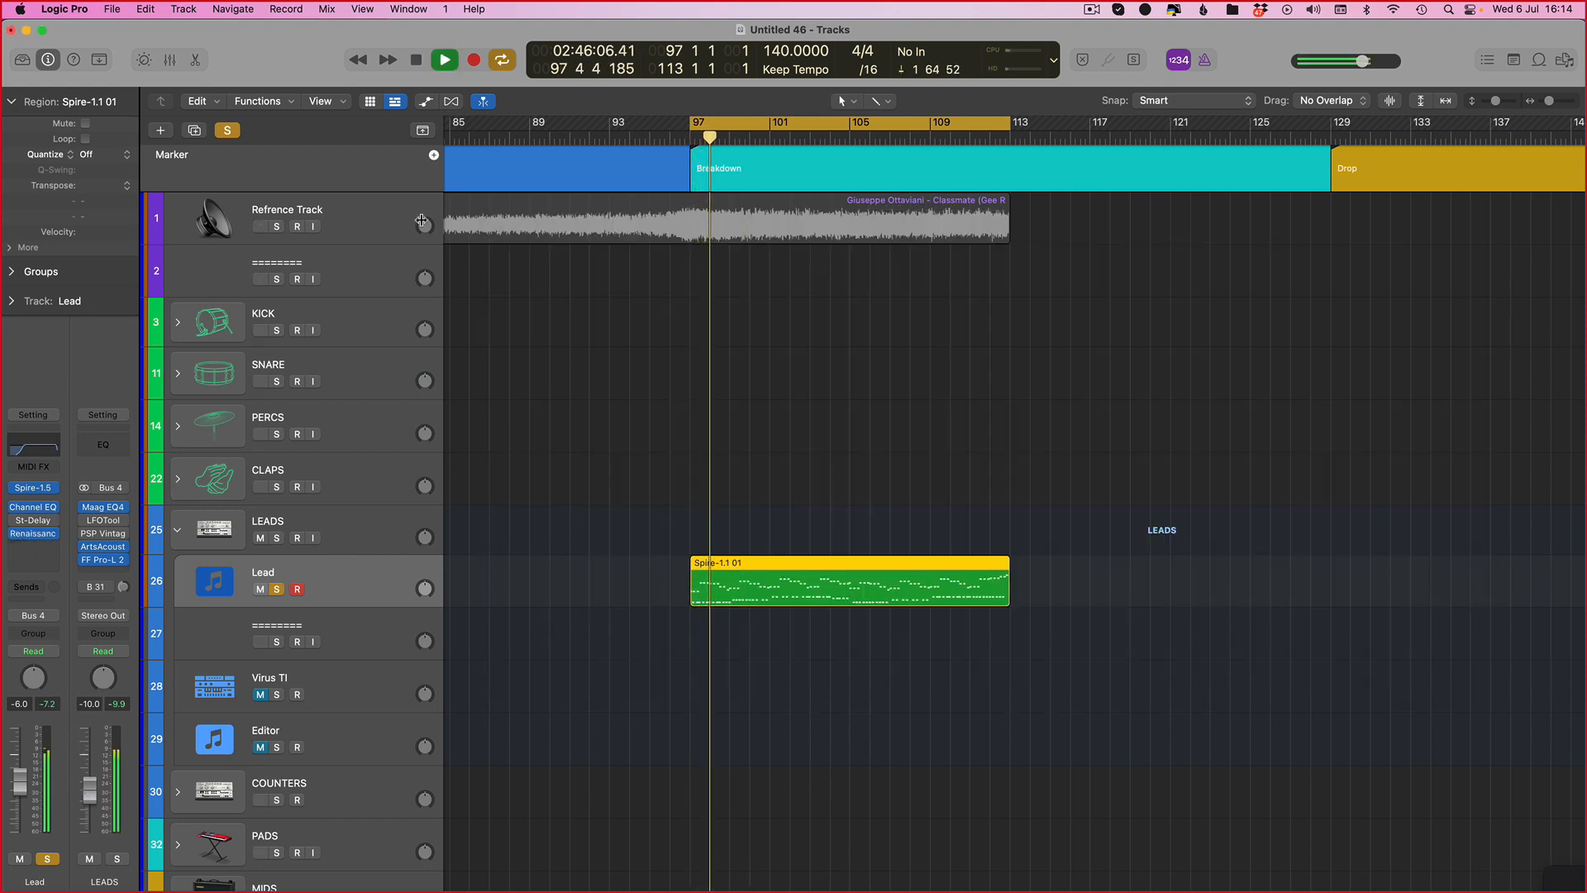
key(s)
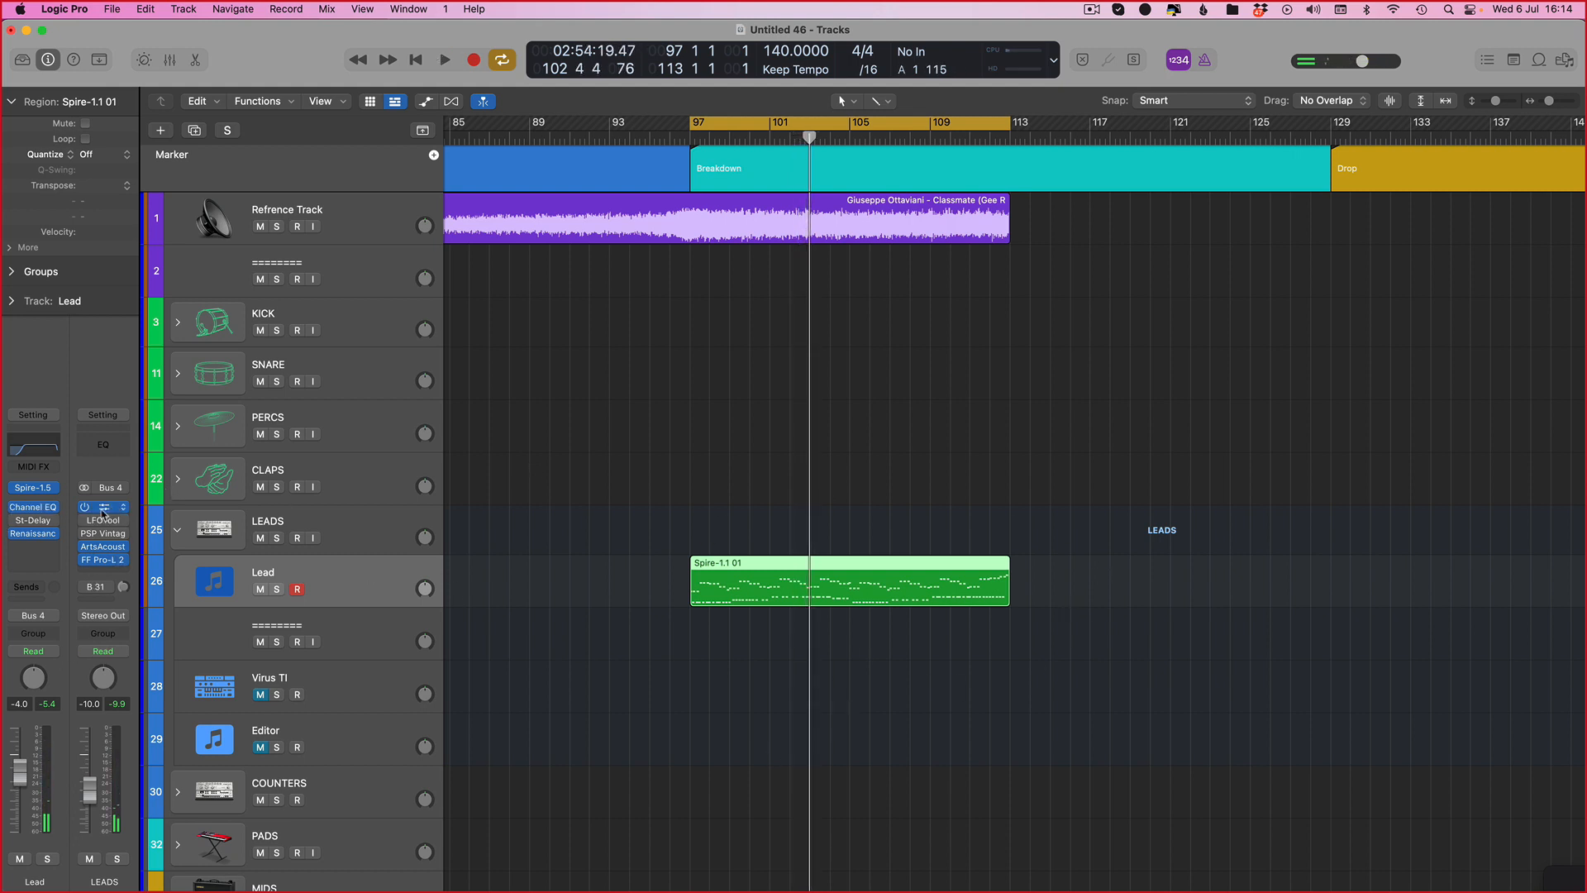
Step: Open the LEADS bus's ArtsAcoustic Reverb to inspect its settings, then close it
click(107, 547)
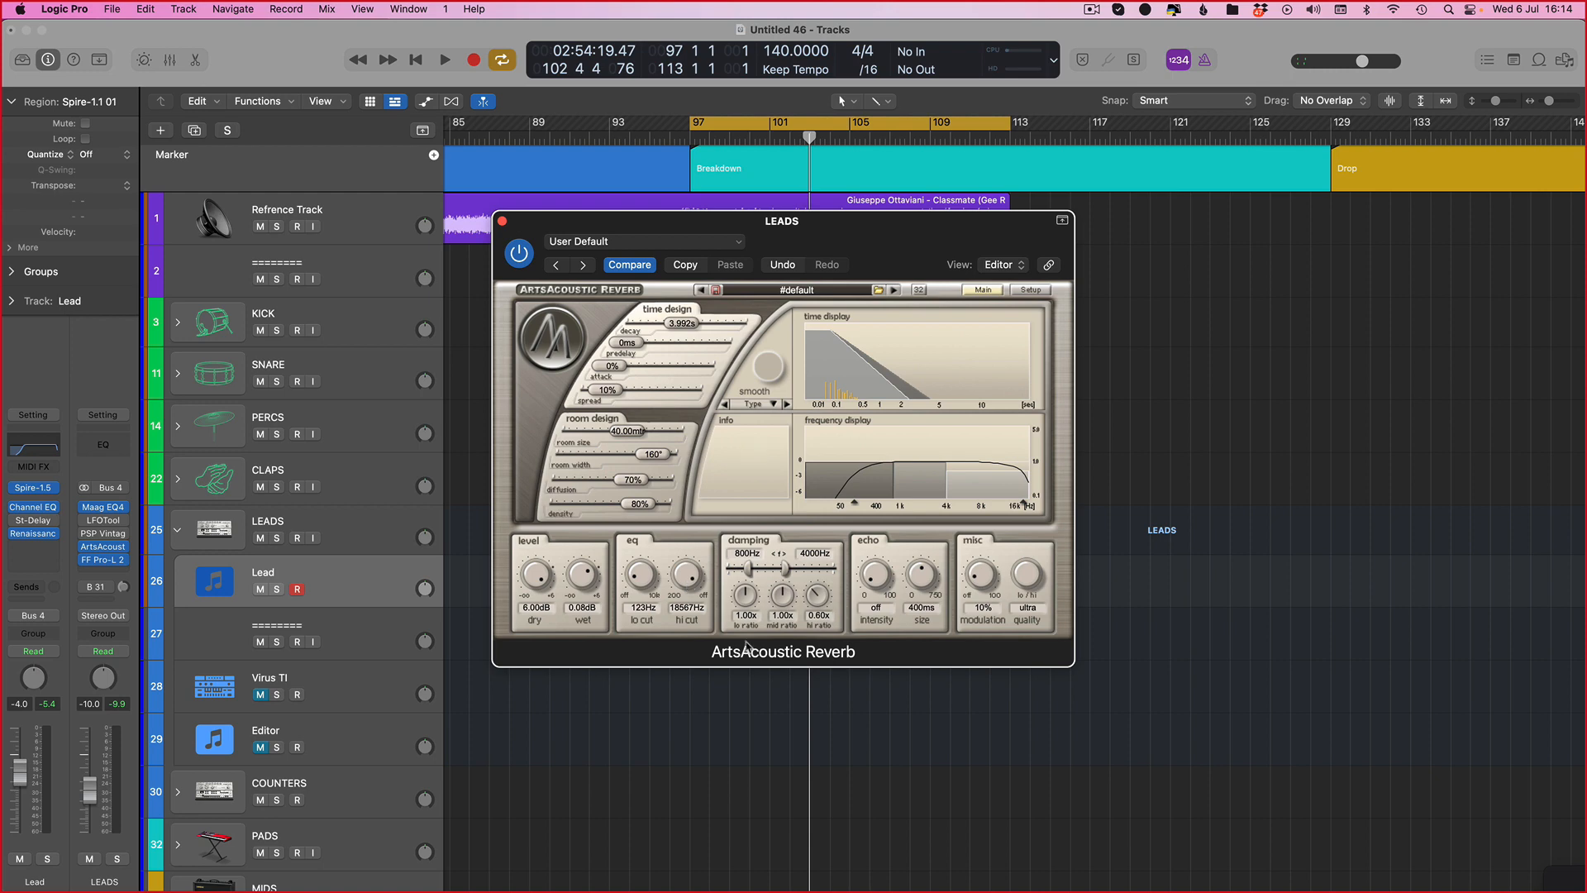
drag(738, 236, 940, 237)
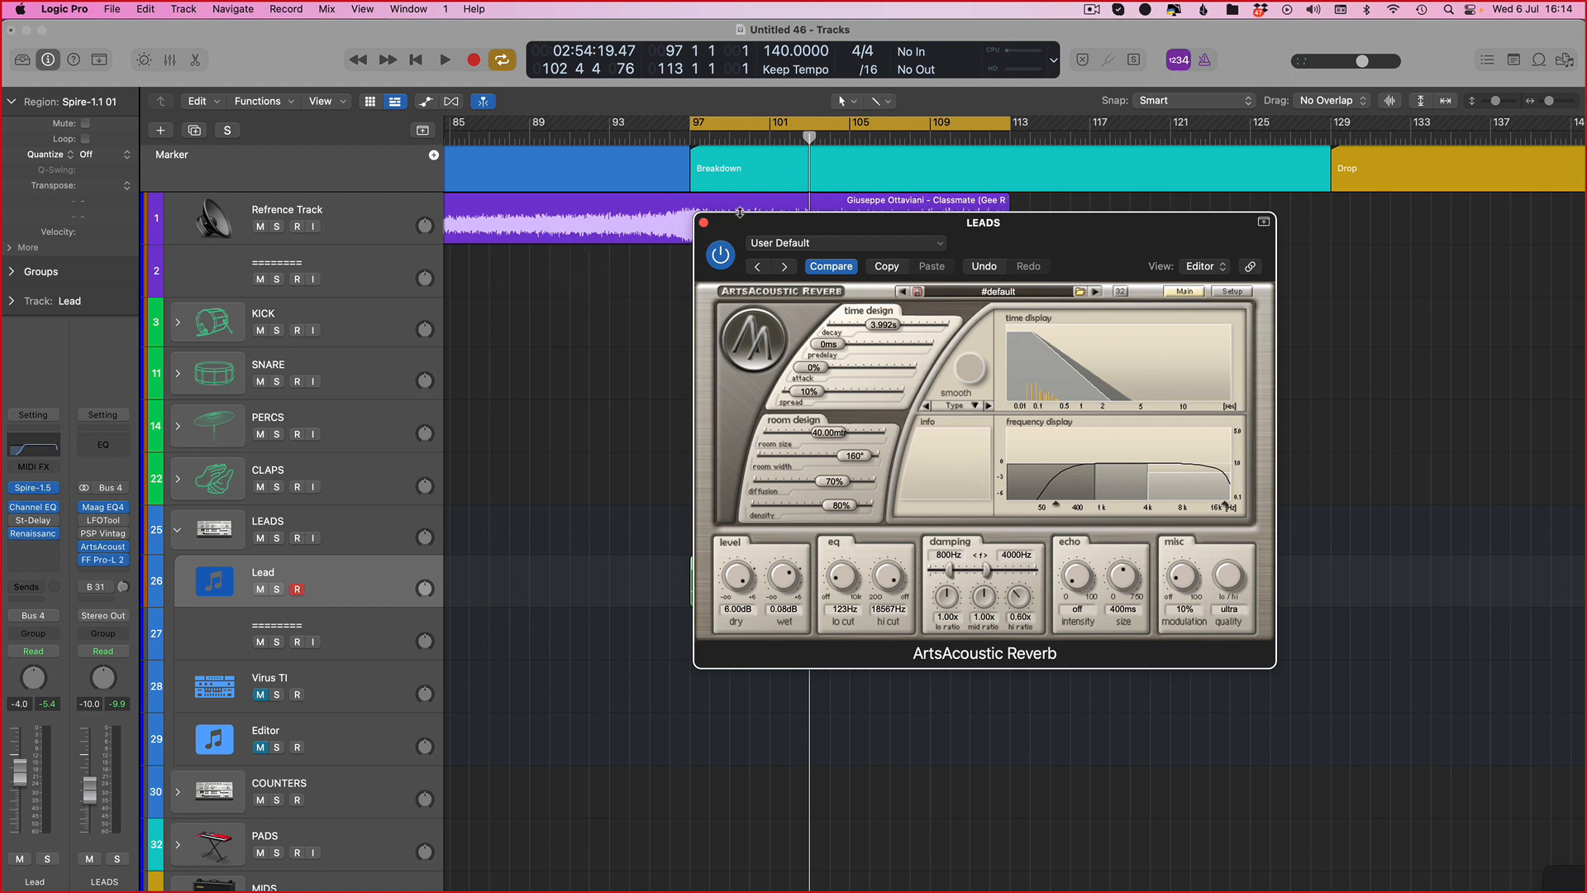
scroll(442, 460, down, 2)
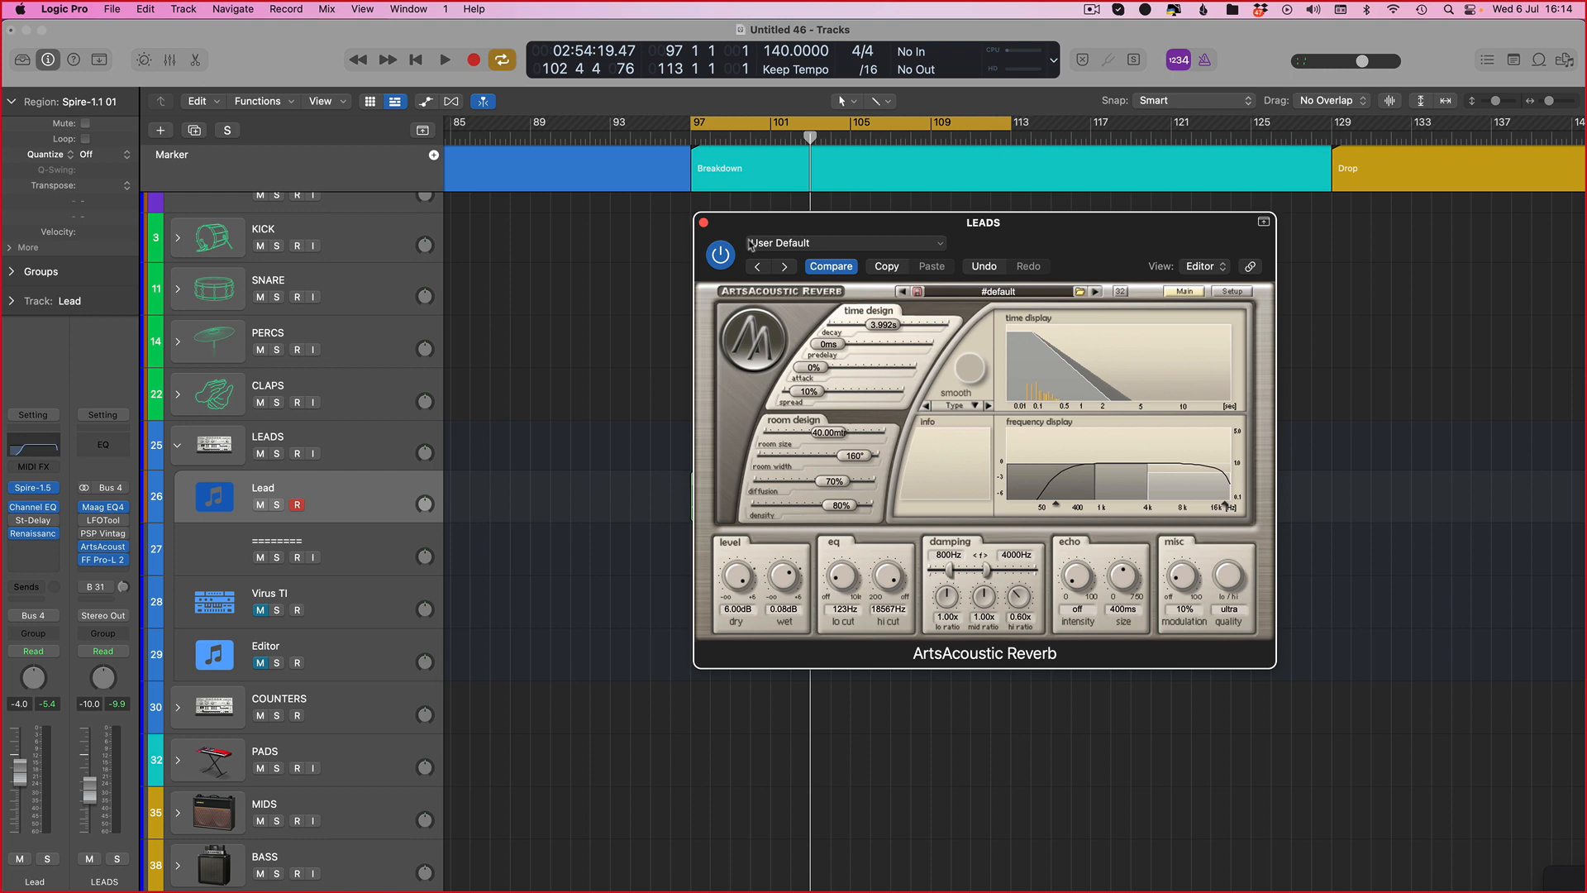
drag(700, 227, 700, 226)
click(705, 223)
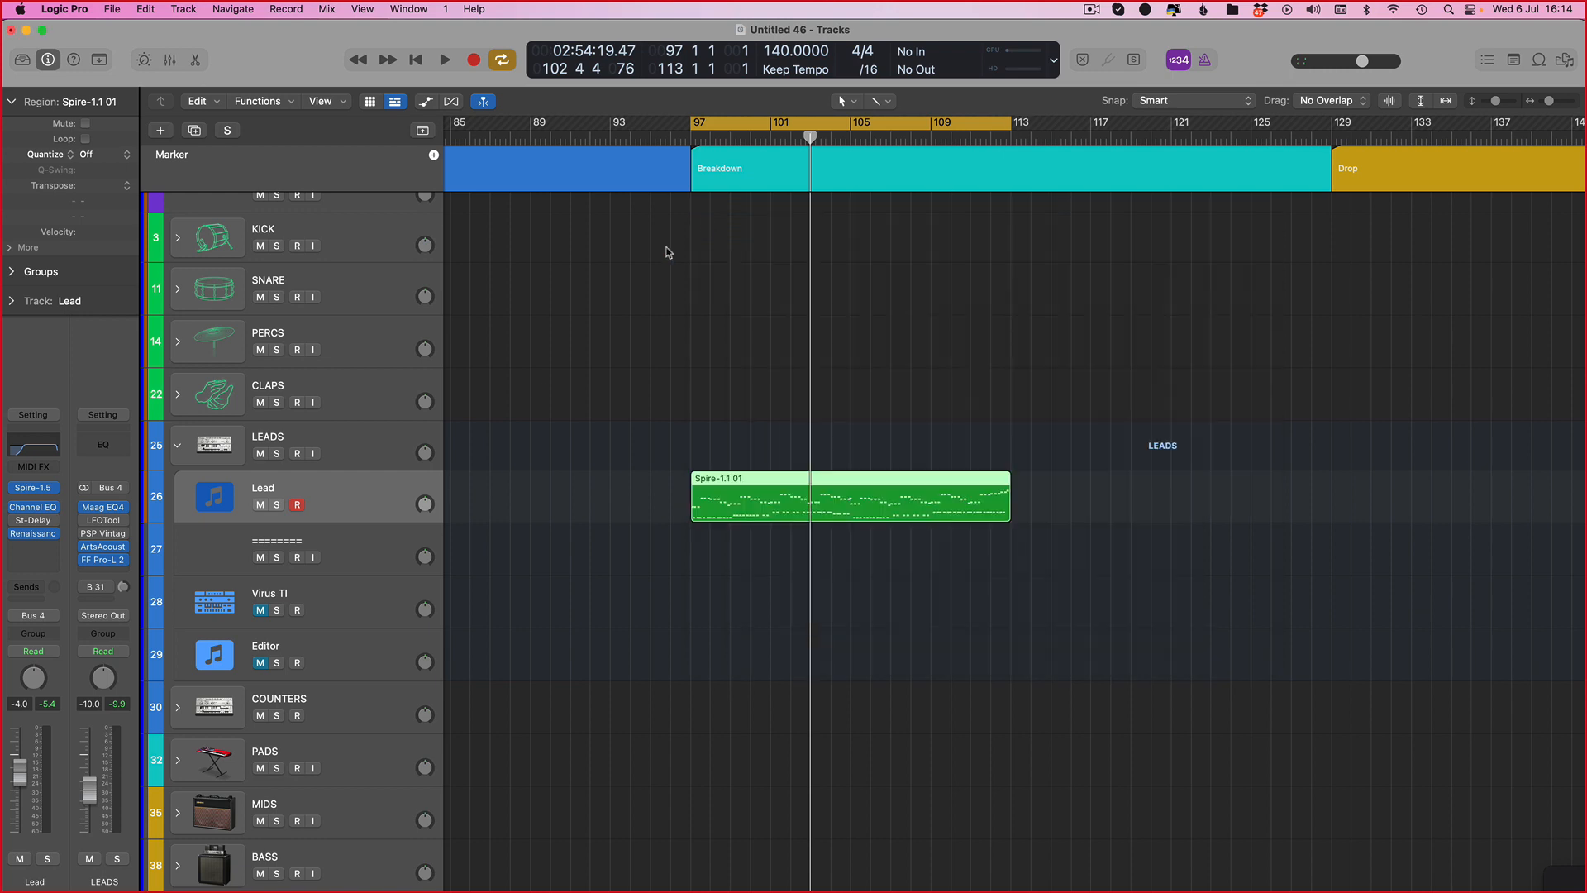
scroll(530, 436, up, 2)
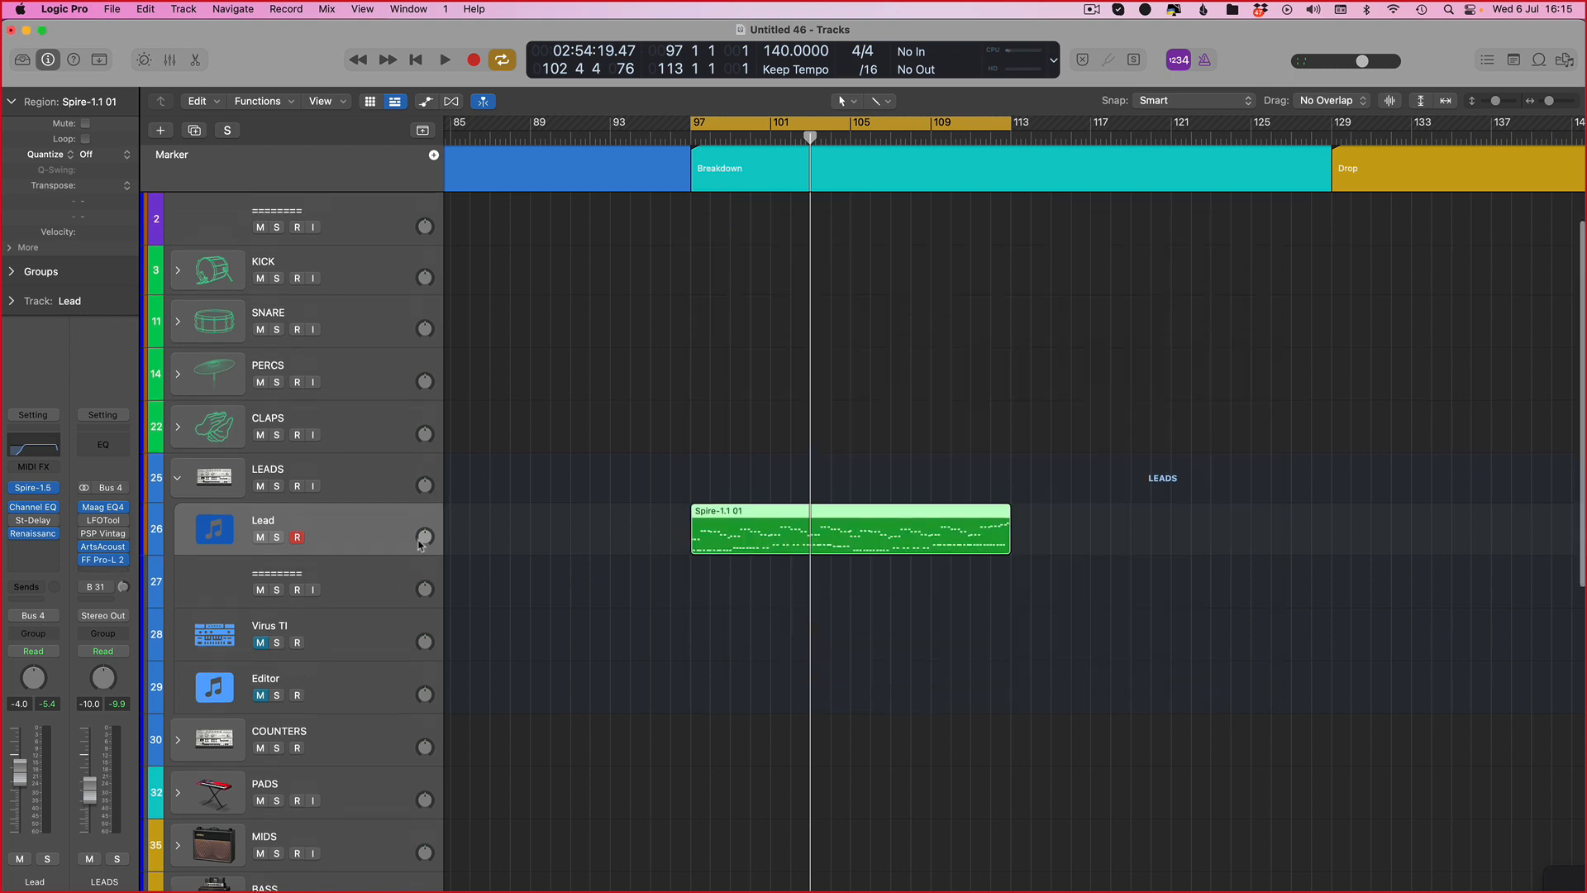
scroll(504, 531, up, 2)
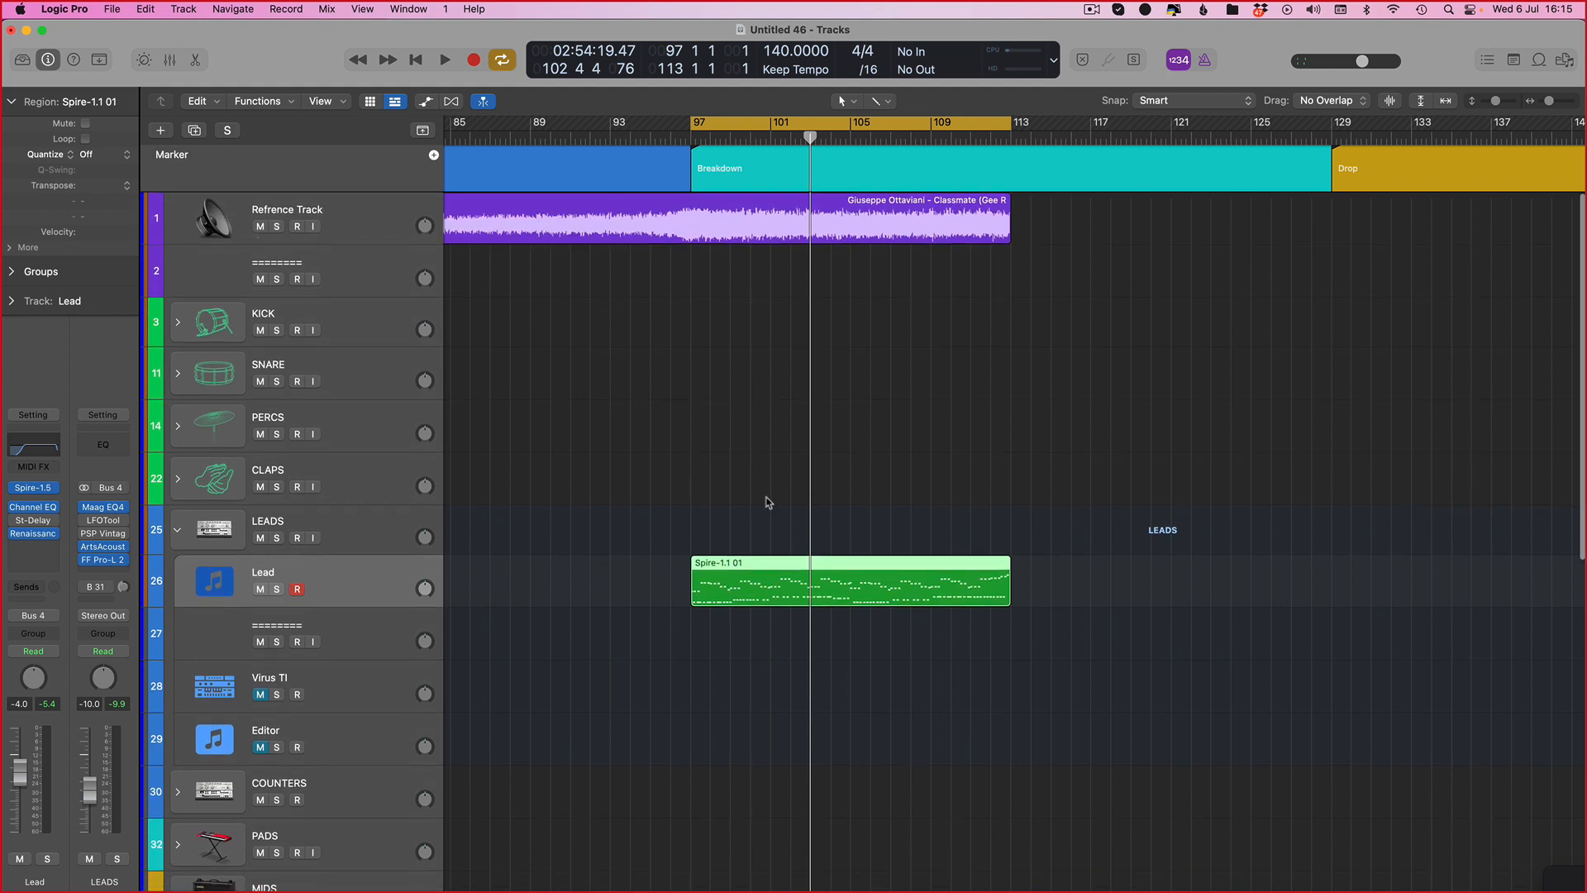
Step: Copy the Lead track's Spire-1.1 01 region so the copy starts at bar 81, before the breakdown
scroll(769, 502, left, 5)
scroll(940, 619, down, 2)
drag(1047, 582, 807, 578)
Step: Set the cycle range to bars 81–97, start playback and solo the Lead track
drag(726, 127, 1121, 132)
key(space)
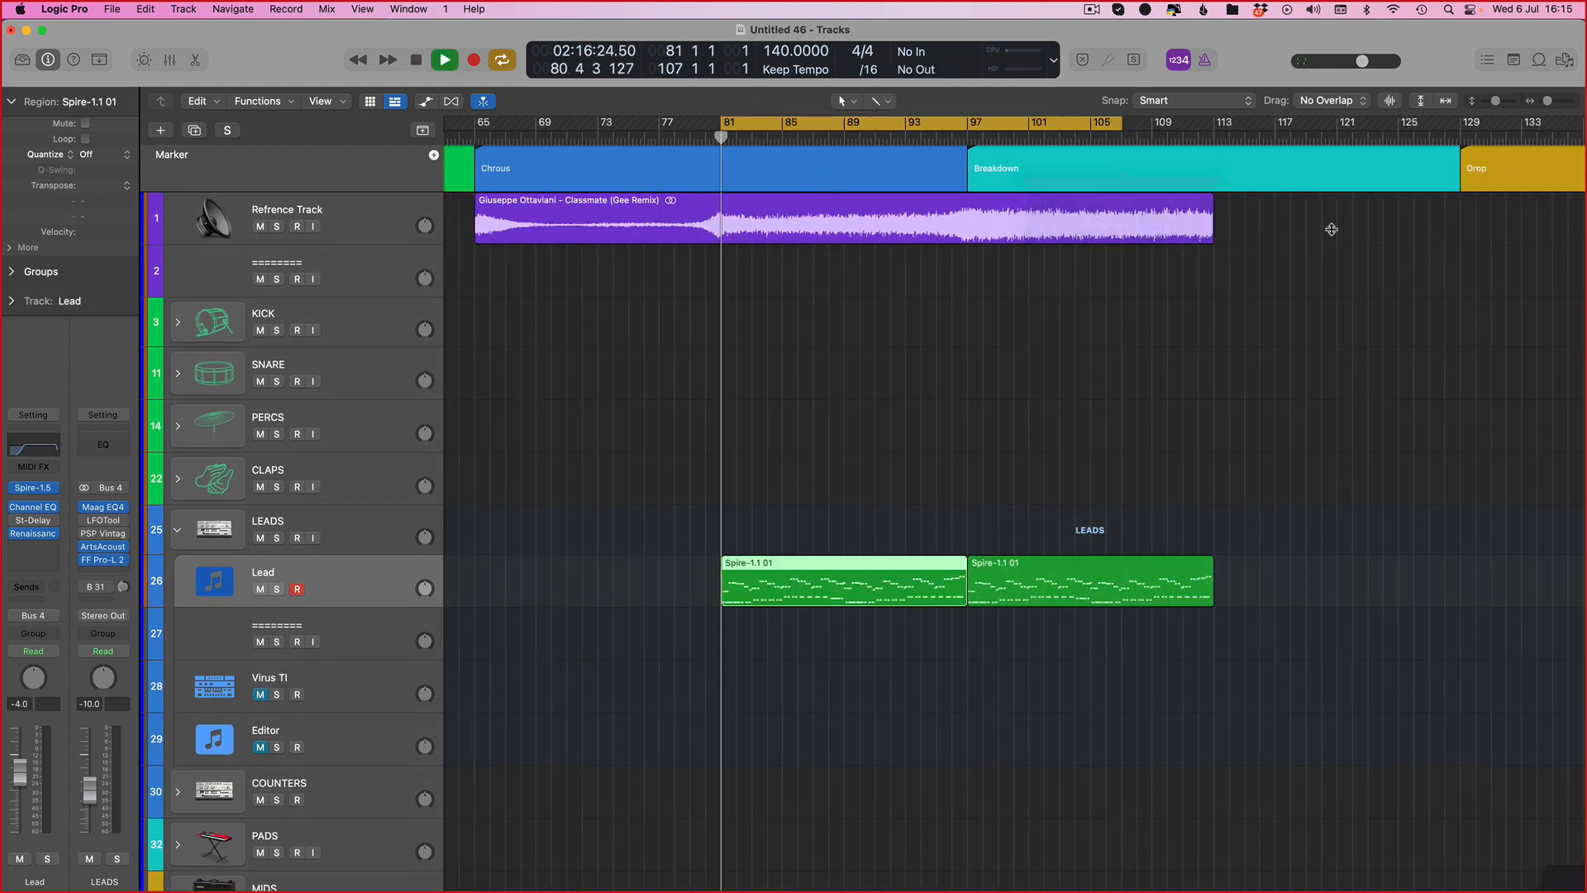
key(s)
Step: Open the Lead's Spire instrument, show track automation, and close the plug-in window
click(35, 489)
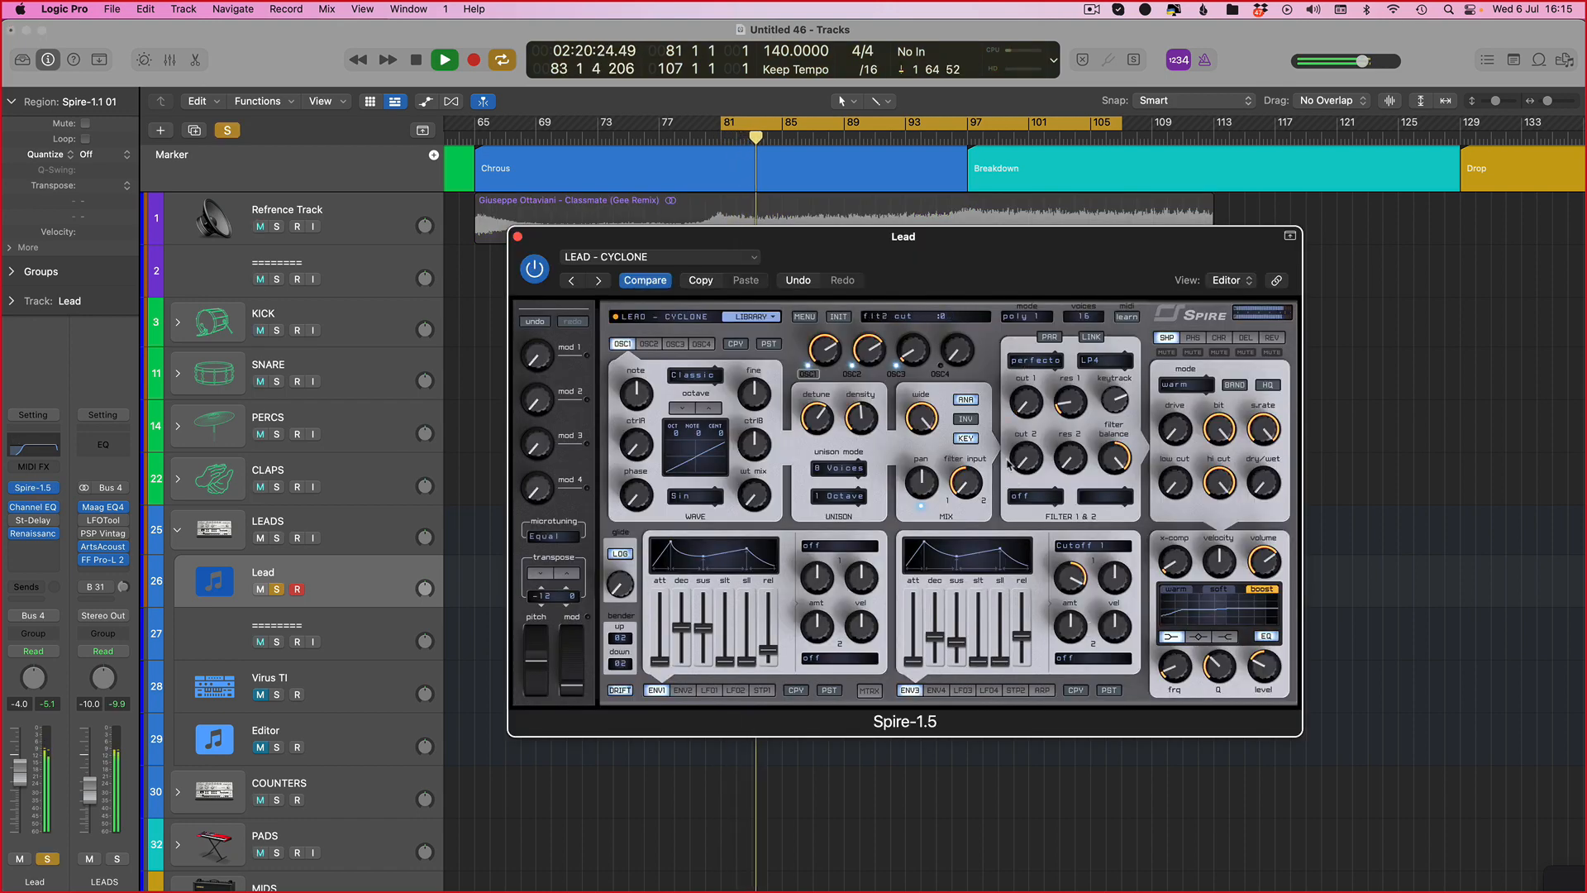
key(a)
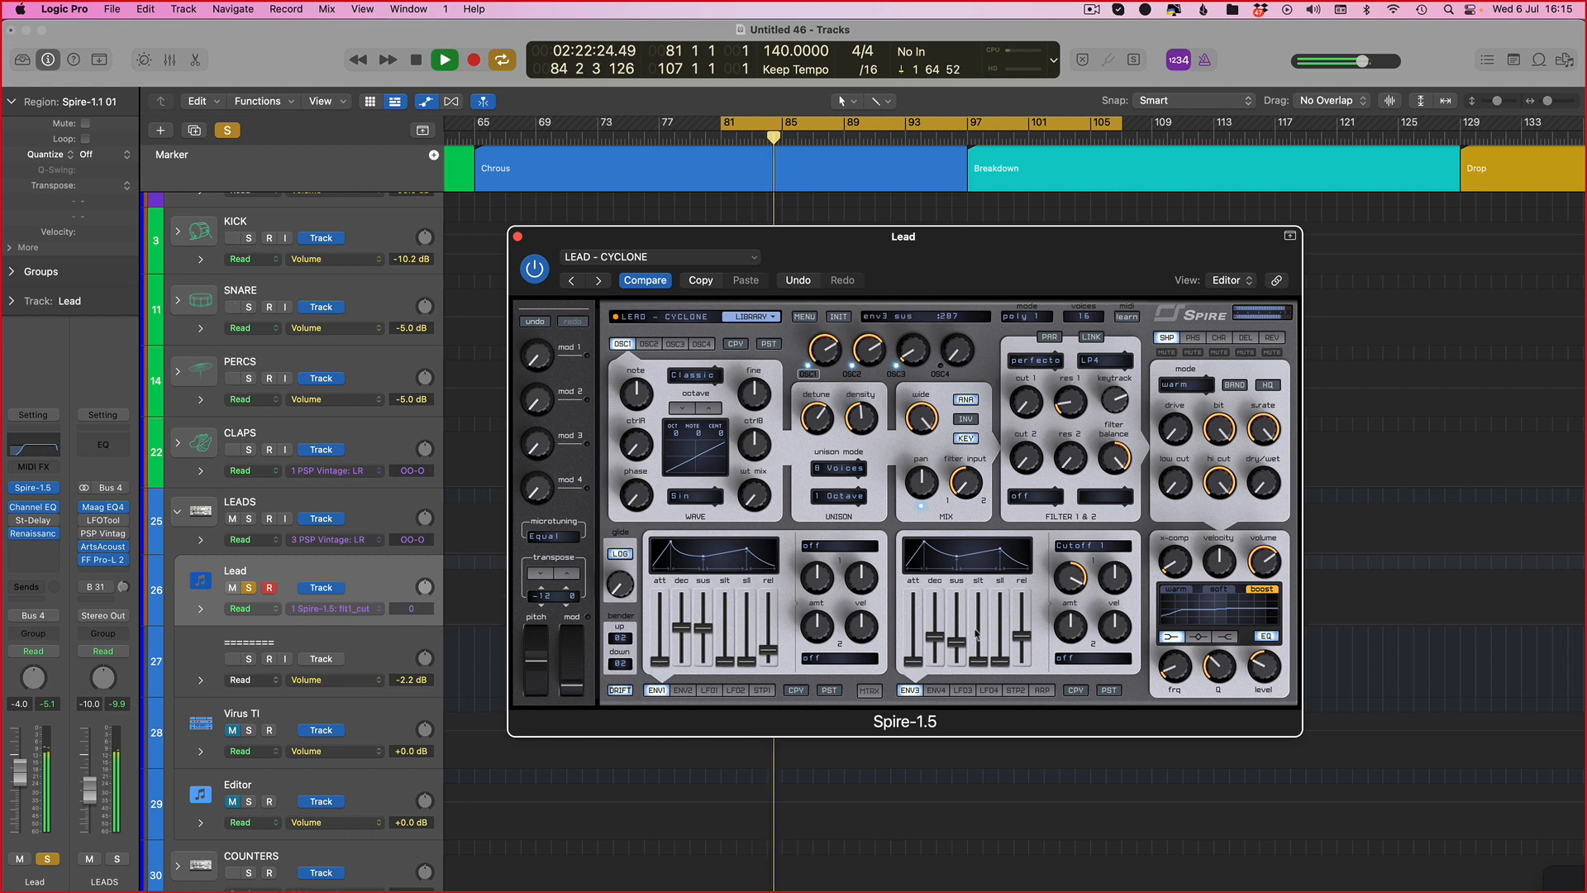
key(super+w)
Step: Draw a curved Spire flt1_cut automation ramp on the Lead track rising from 0 at bar 81 to 369 at bar 97
click(967, 624)
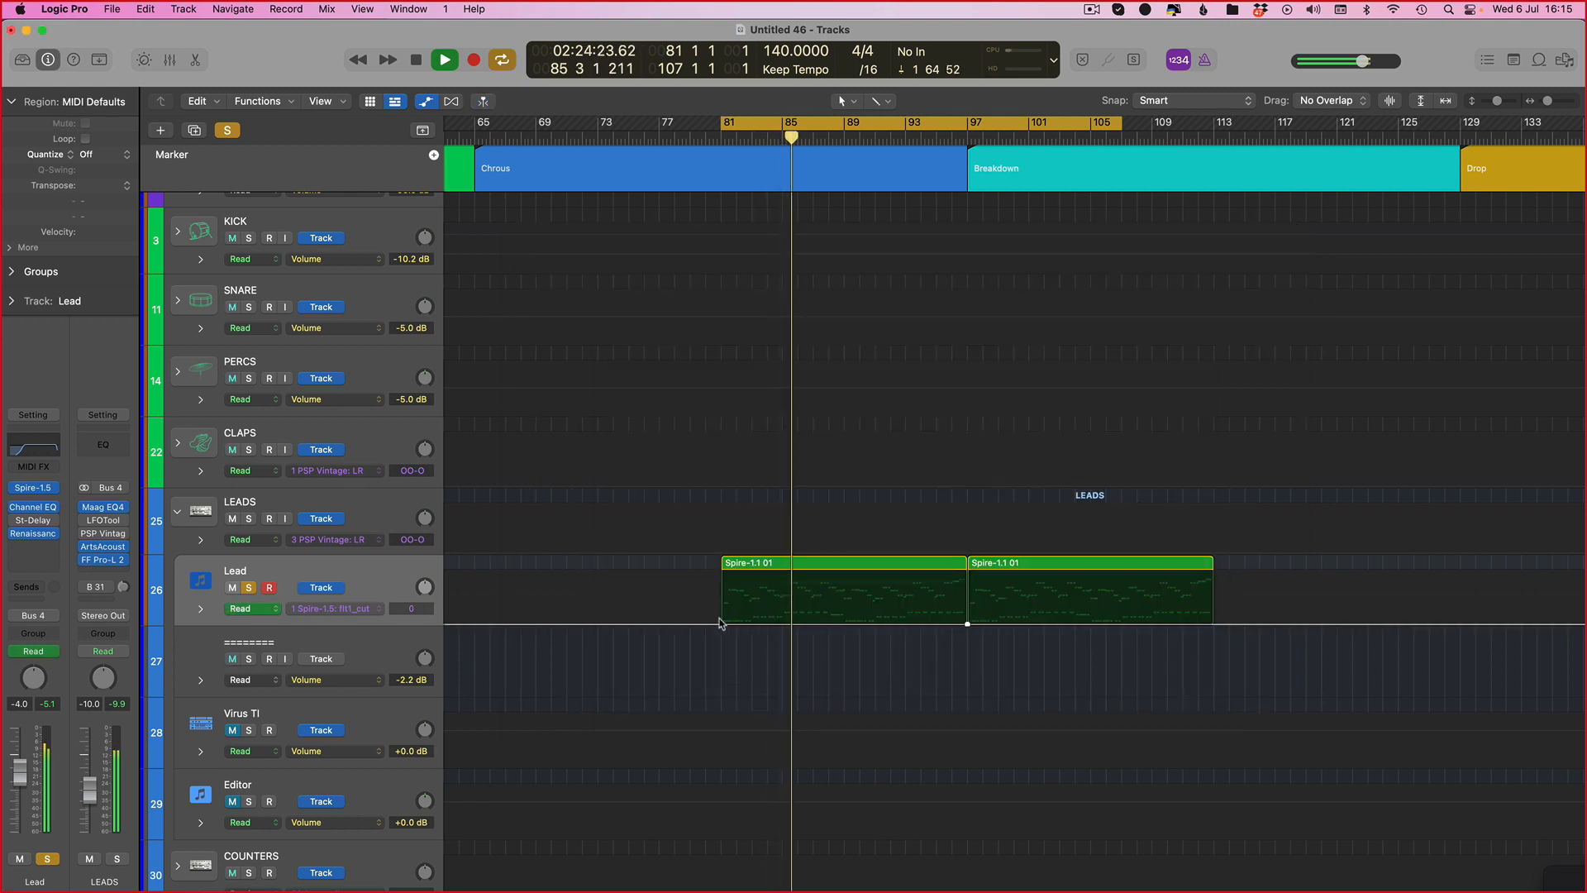
drag(967, 624, 928, 662)
key(t)
key(w)
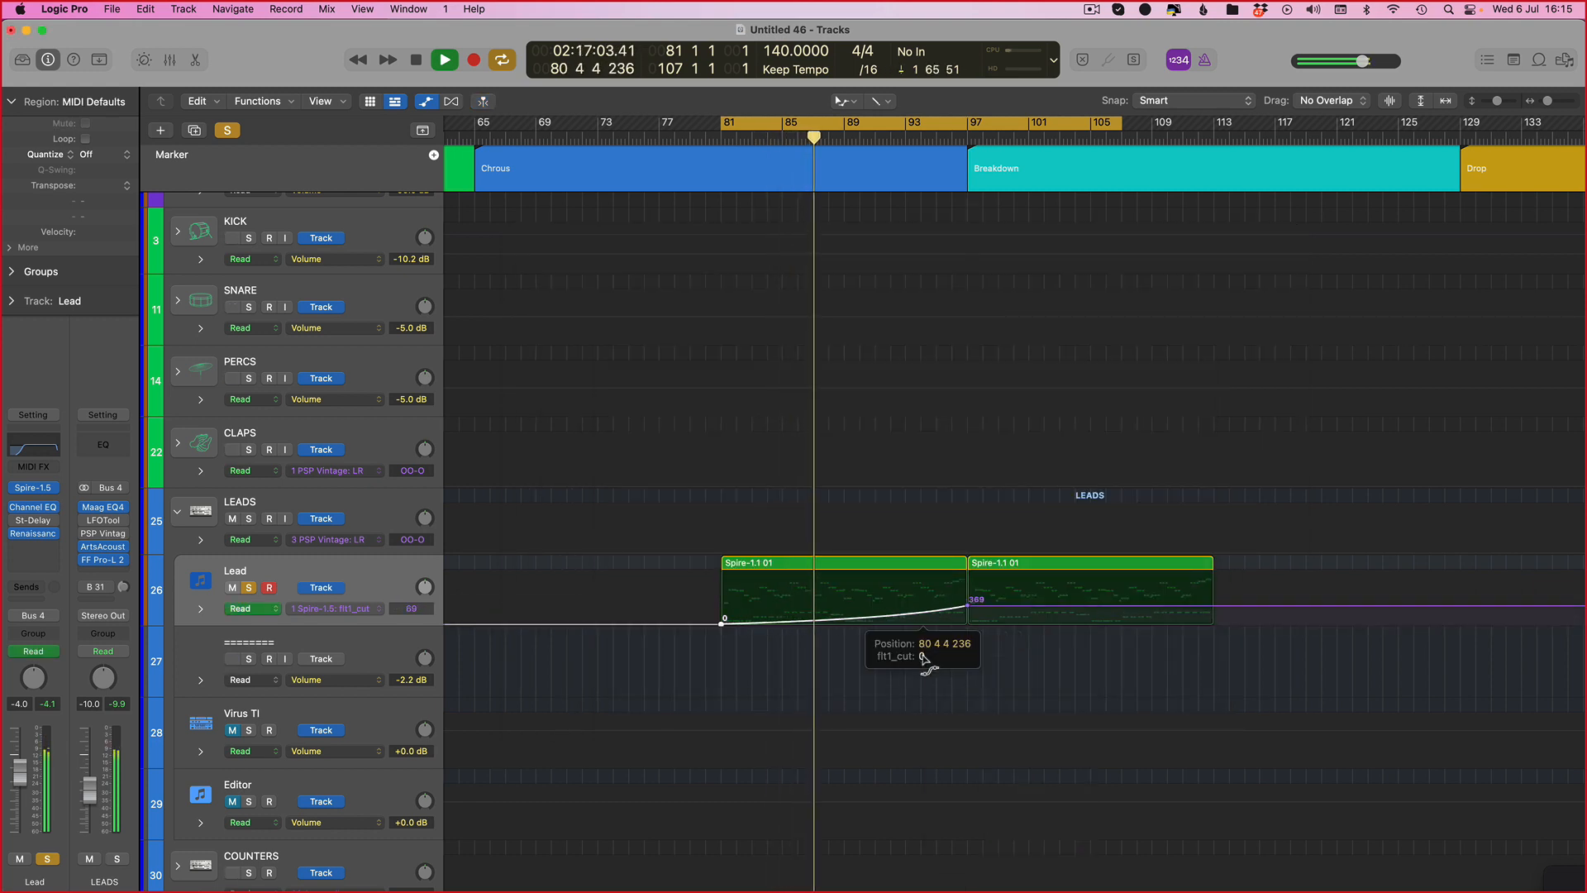
Step: Move the cycle range to bars 97–113 and play it, selecting the filter automation's end point at bar 97
click(740, 120)
drag(727, 122, 972, 146)
key(shift+super+period)
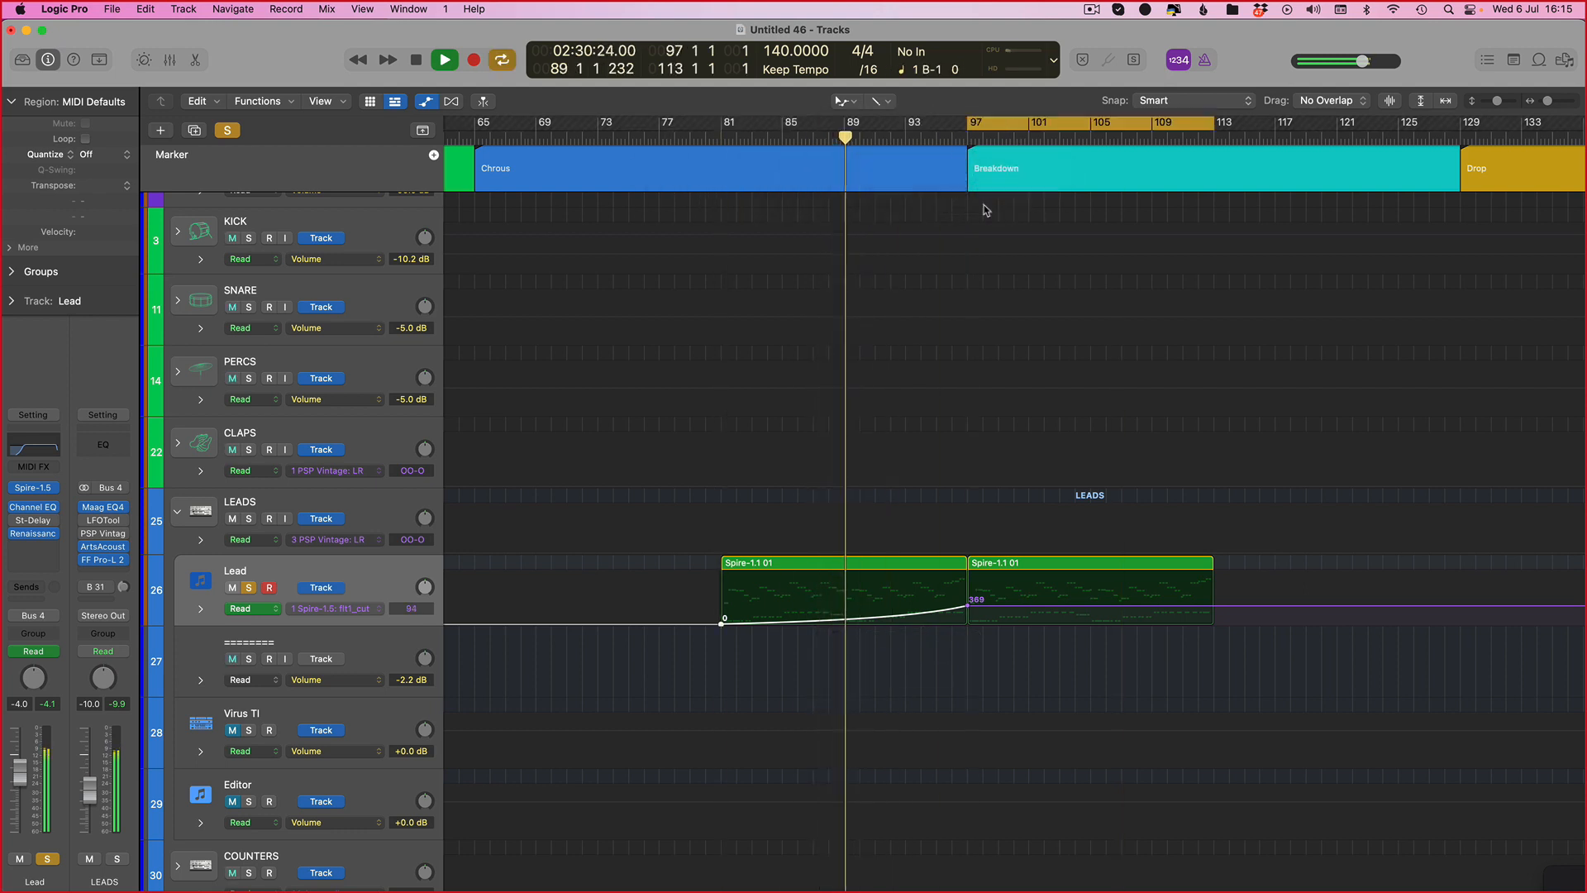
key(space)
key(space)
key(t)
key(t)
click(967, 605)
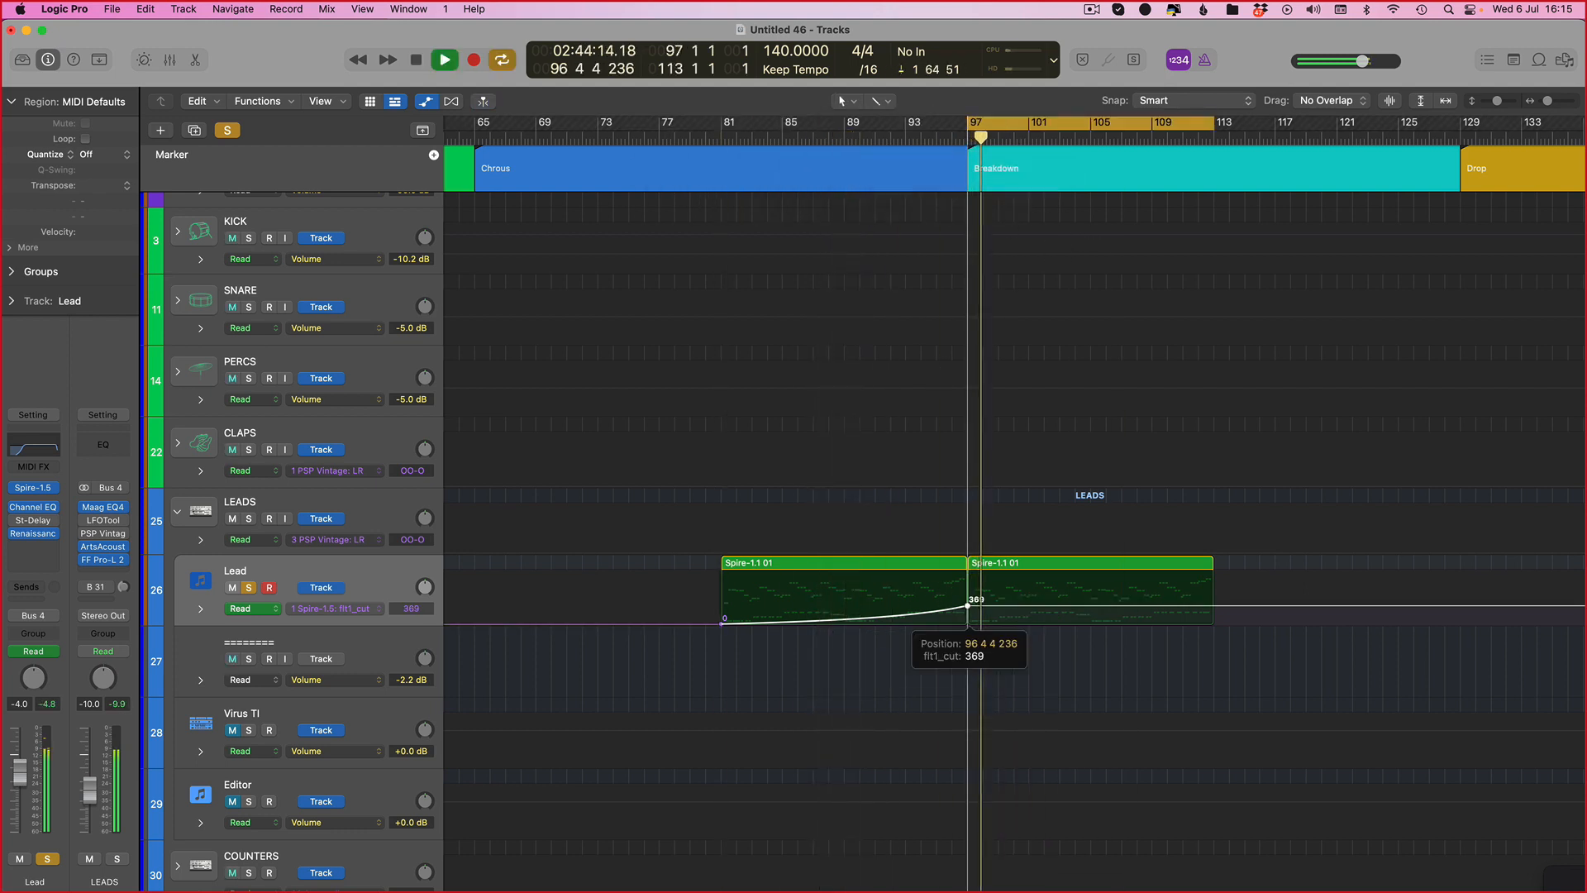
key(space)
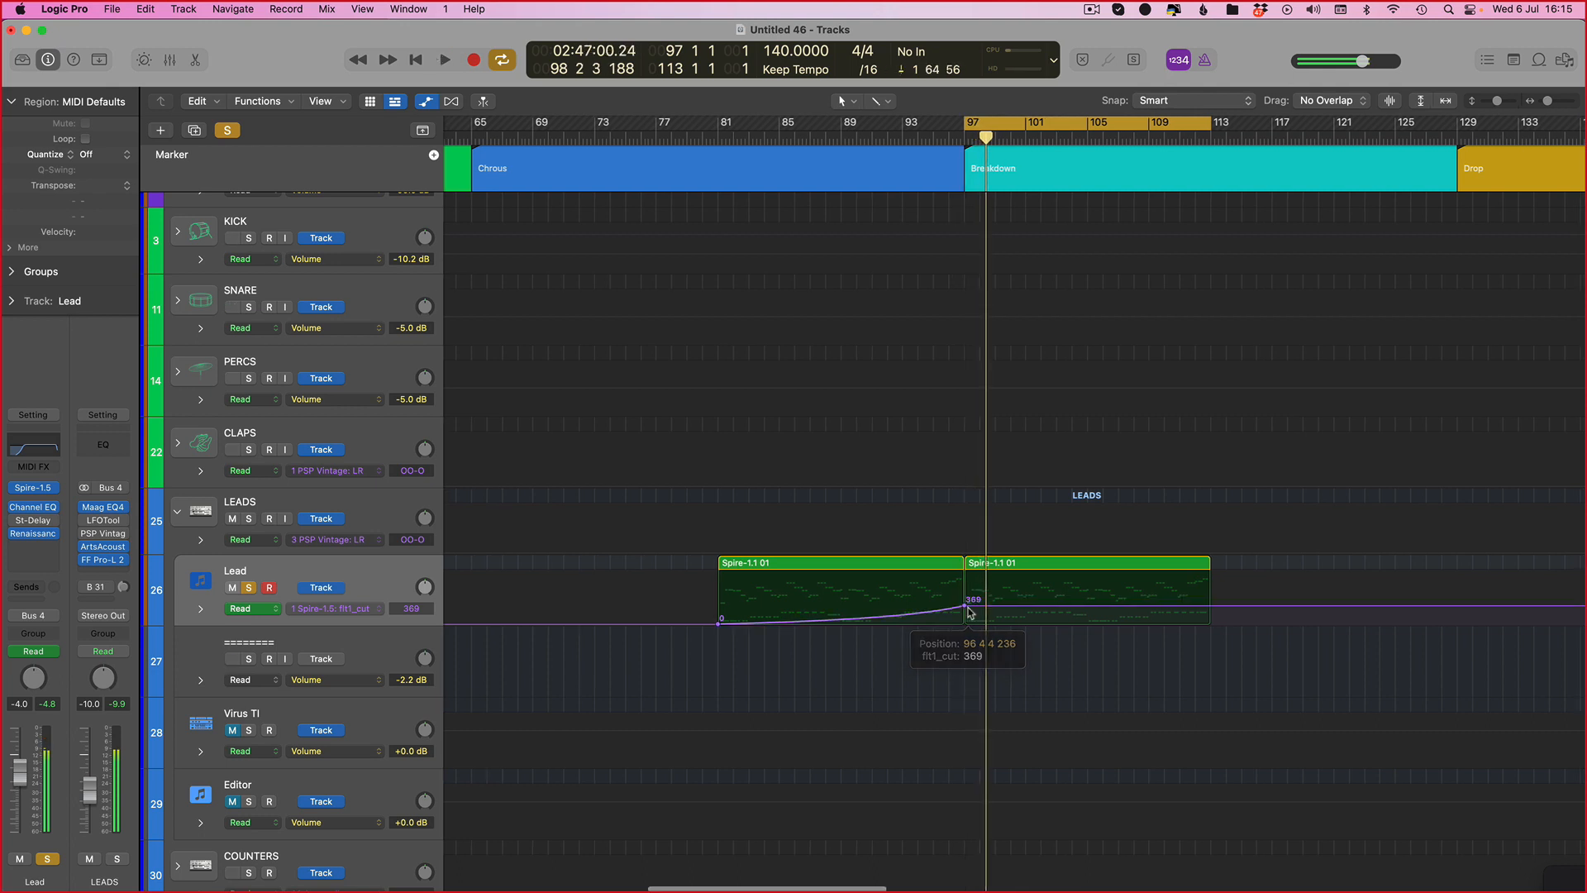
Step: Reselect the Lead's Spire flt1_cut automation lane and lower its bar-97 point to 273 during playback
click(231, 587)
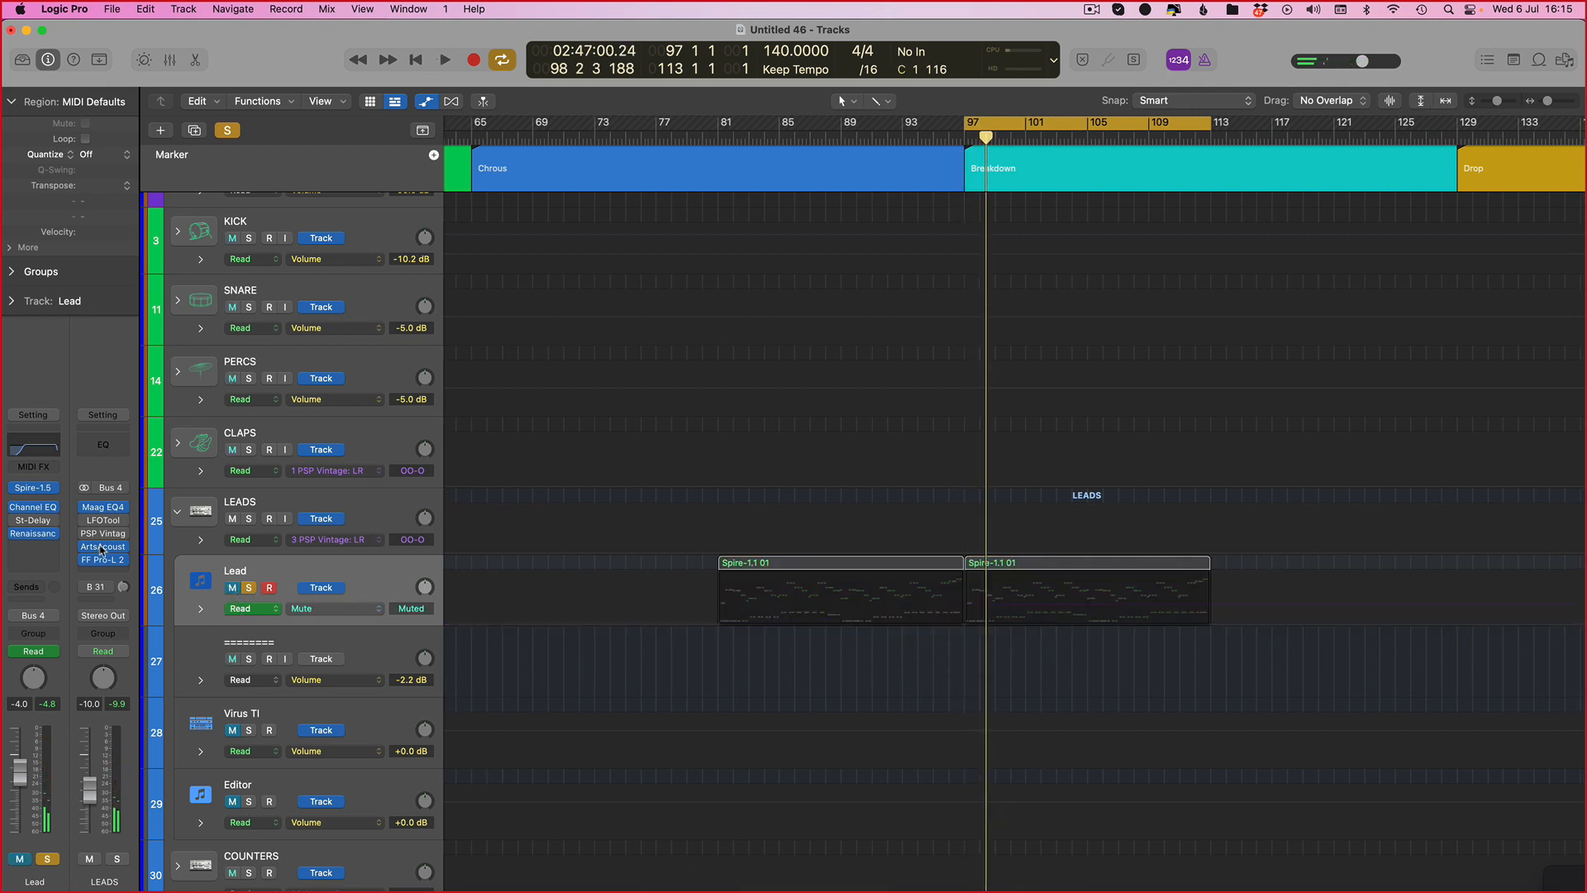
click(232, 587)
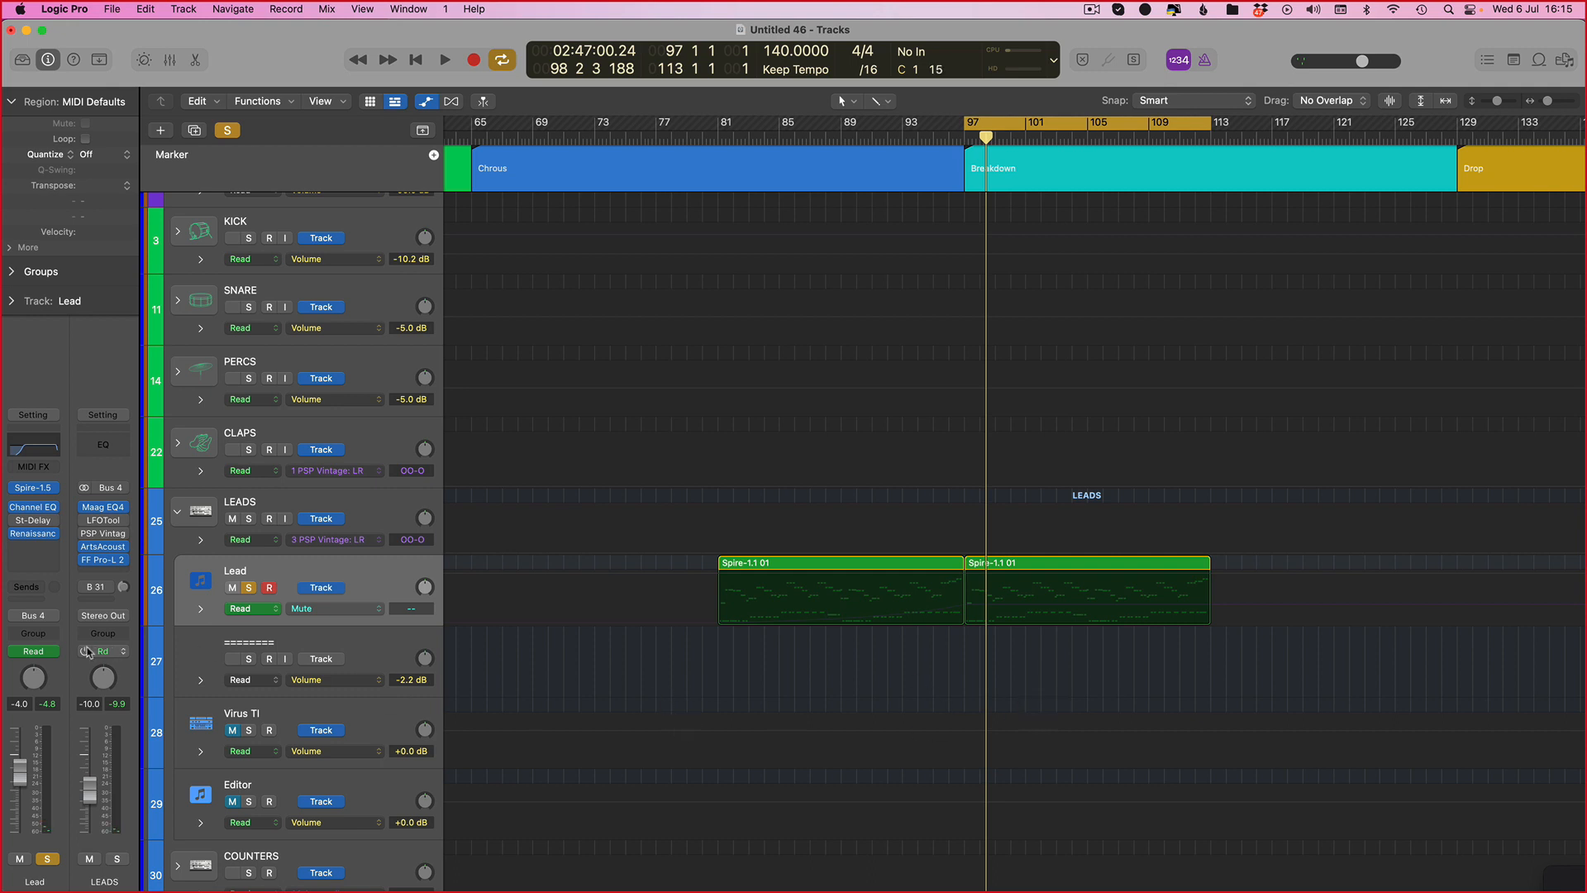
click(383, 612)
click(447, 821)
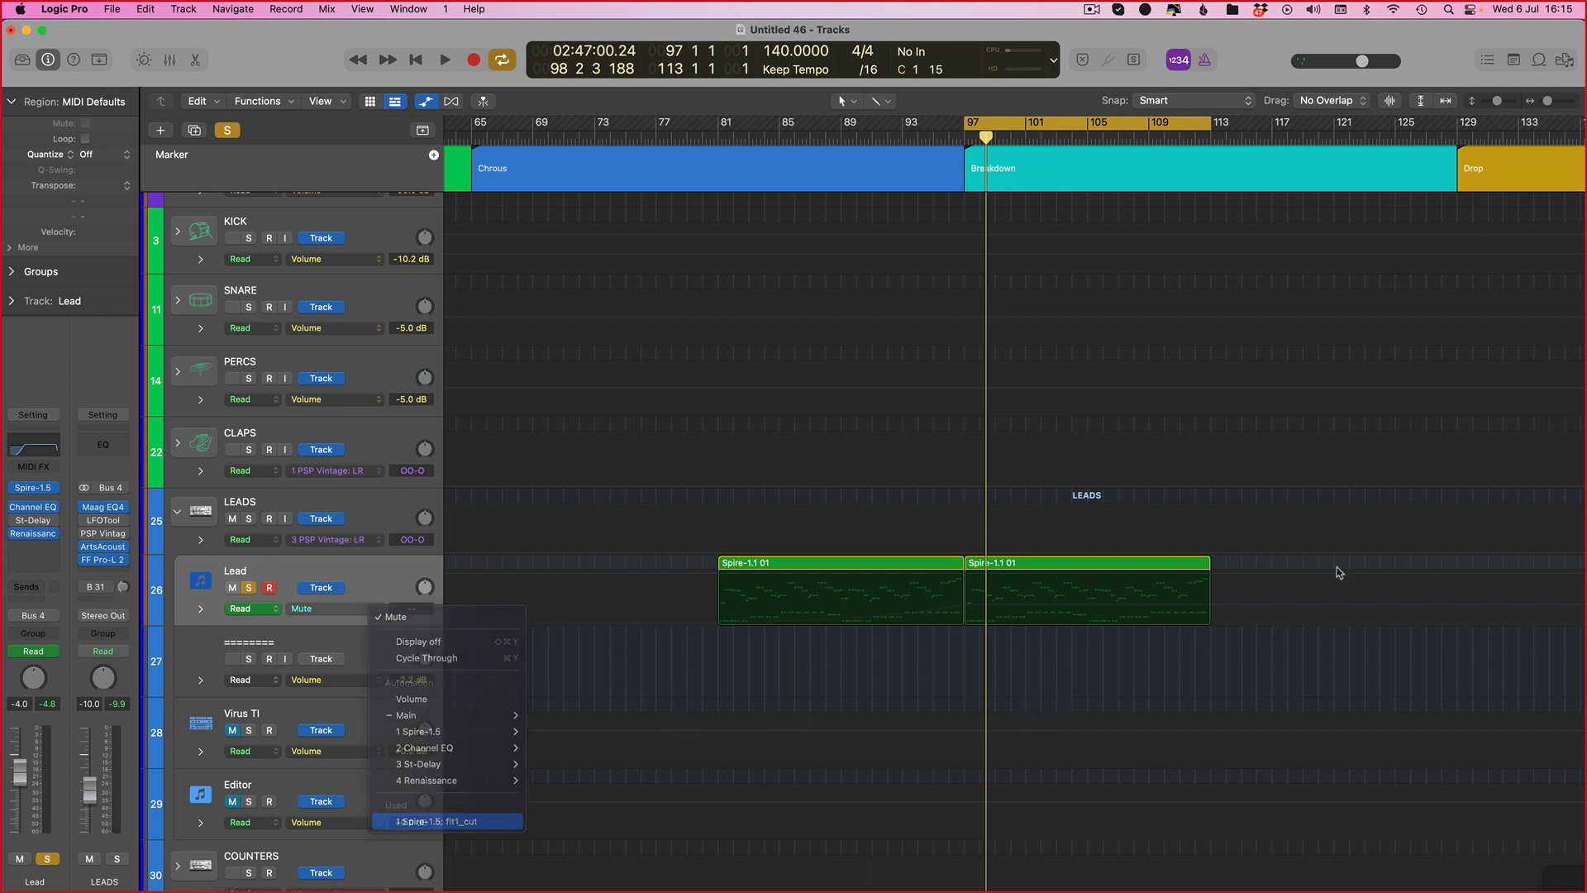
key(space)
mouse_move(964, 605)
mouse_down()
mouse_move(964, 580)
mouse_move(949, 618)
mouse_move(965, 610)
mouse_up()
key(space)
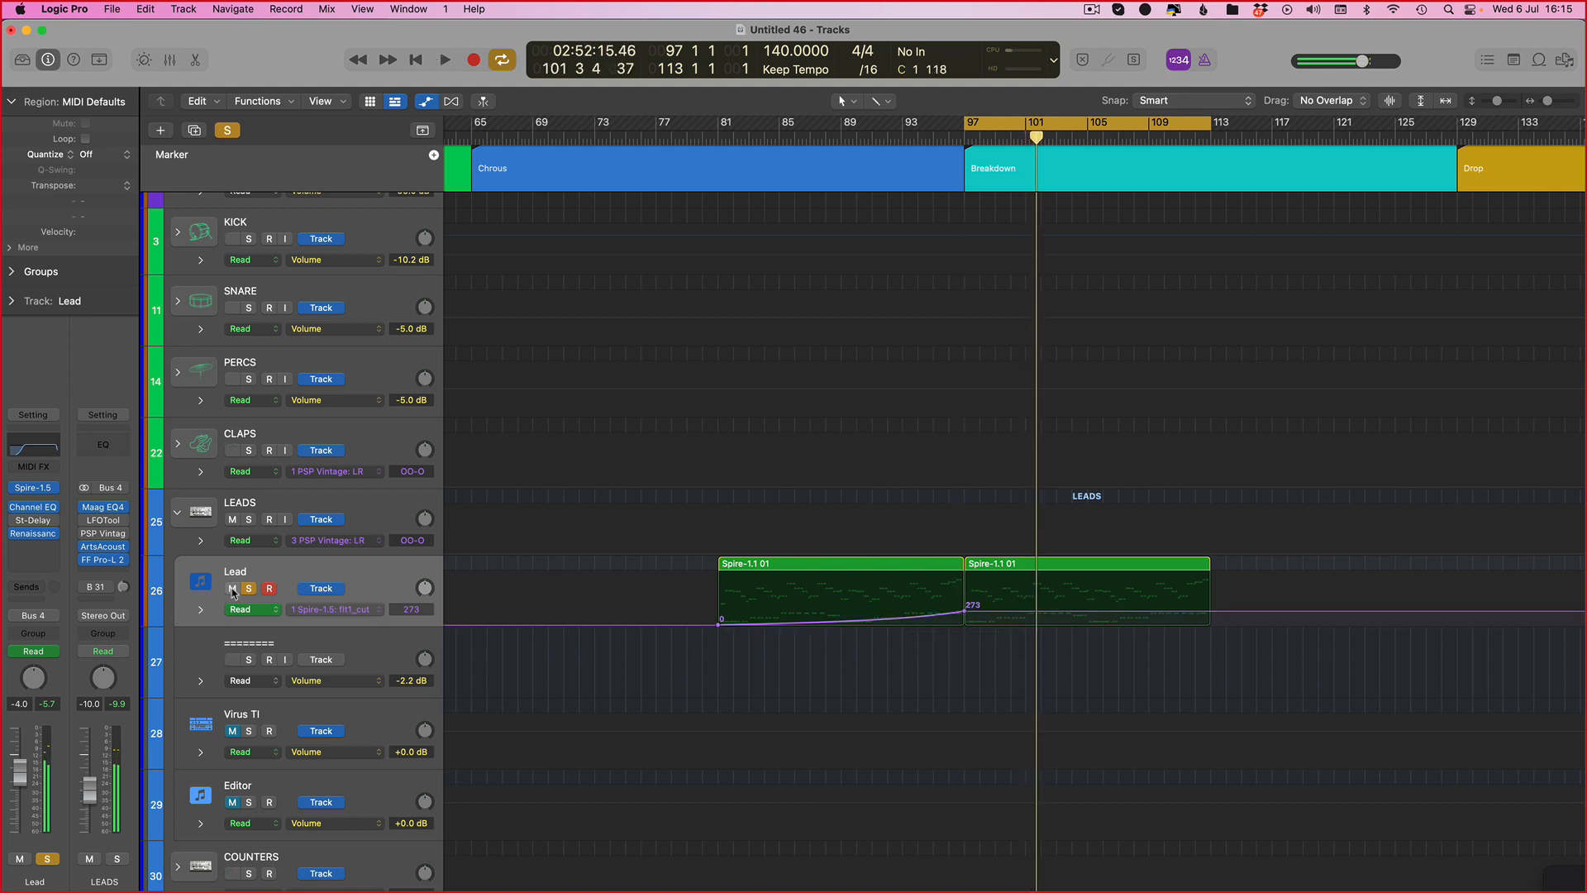
Step: Move the cycle back to bars 81–97, re-solo the Lead track and play the section
click(233, 588)
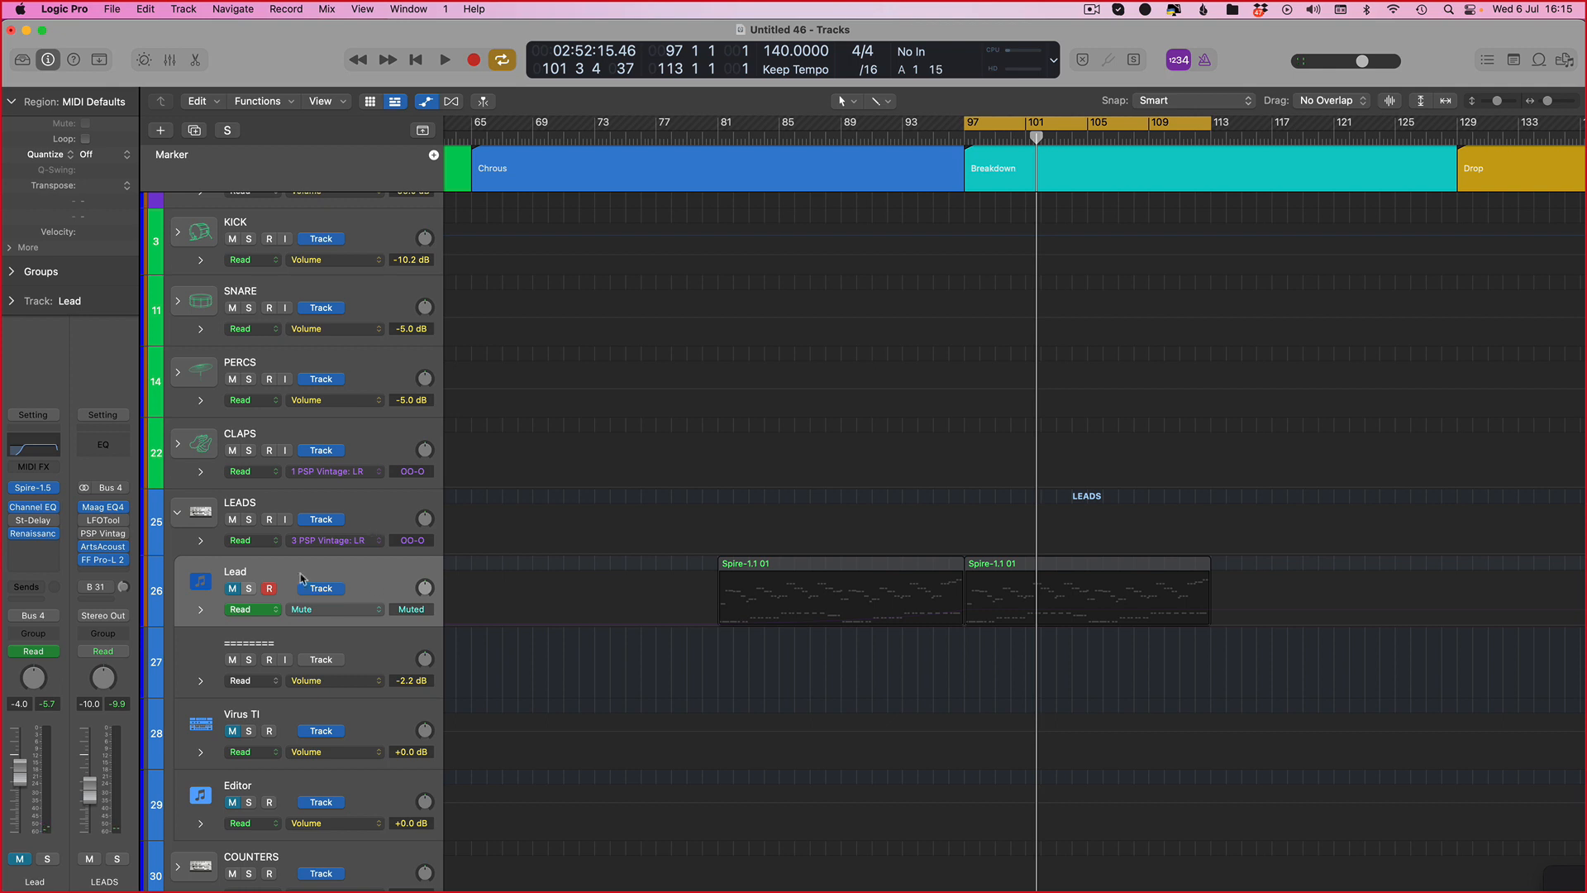
key(ctrl+m)
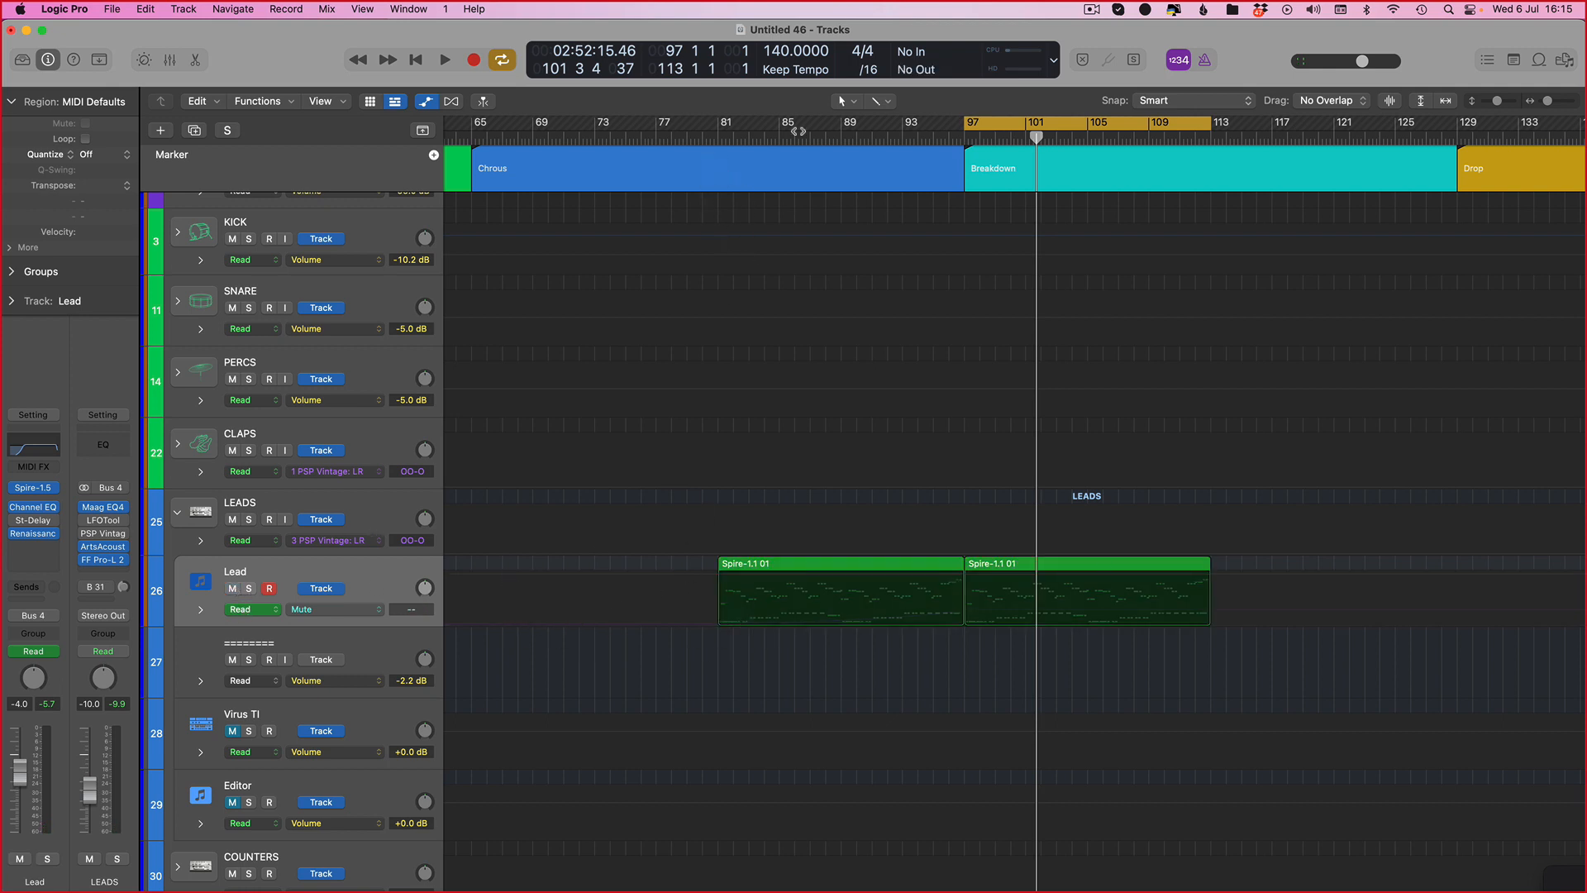
key(shift+super+comma)
key(space)
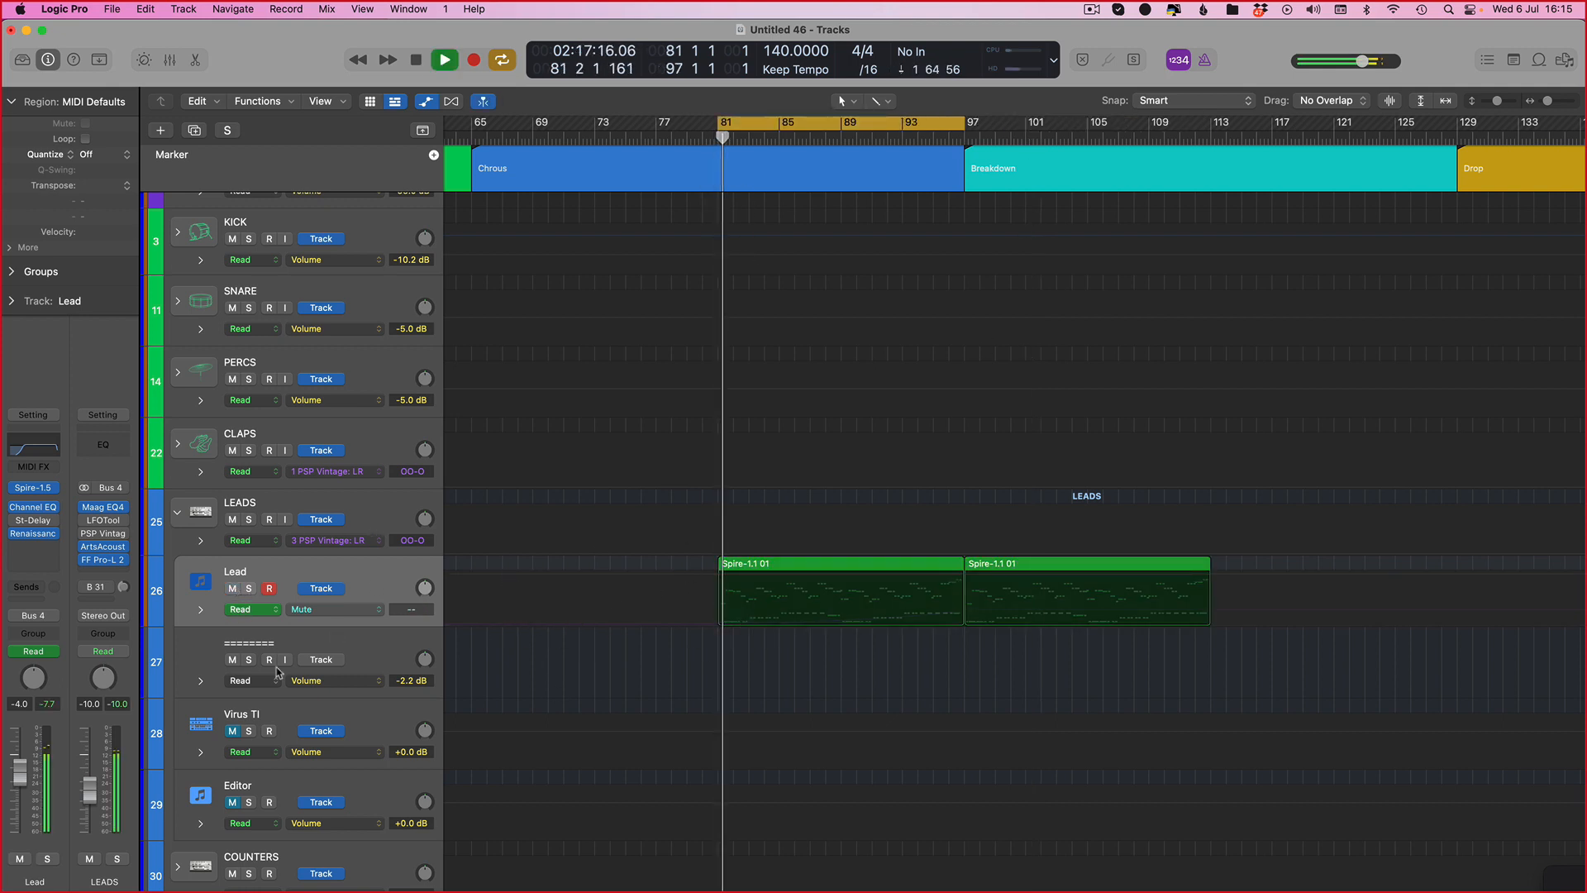
click(249, 588)
key(space)
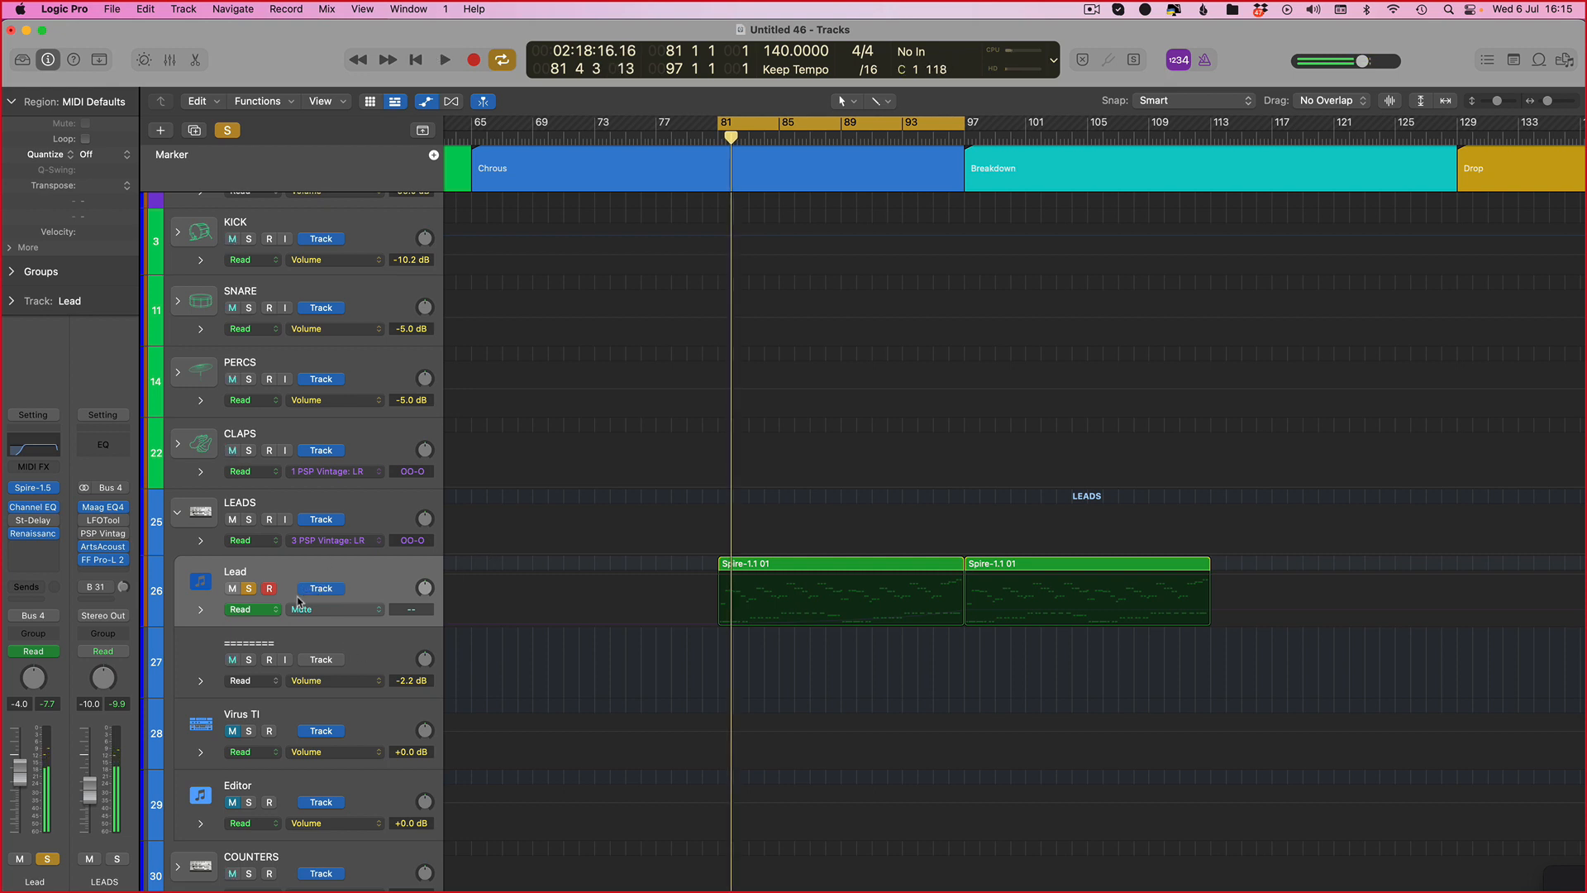
Step: Switch the Lead's automation to the Channel EQ High Cut Frequency and draw a ramp from about 995 Hz at bar 81 up to 18000 Hz at bar 97
click(374, 611)
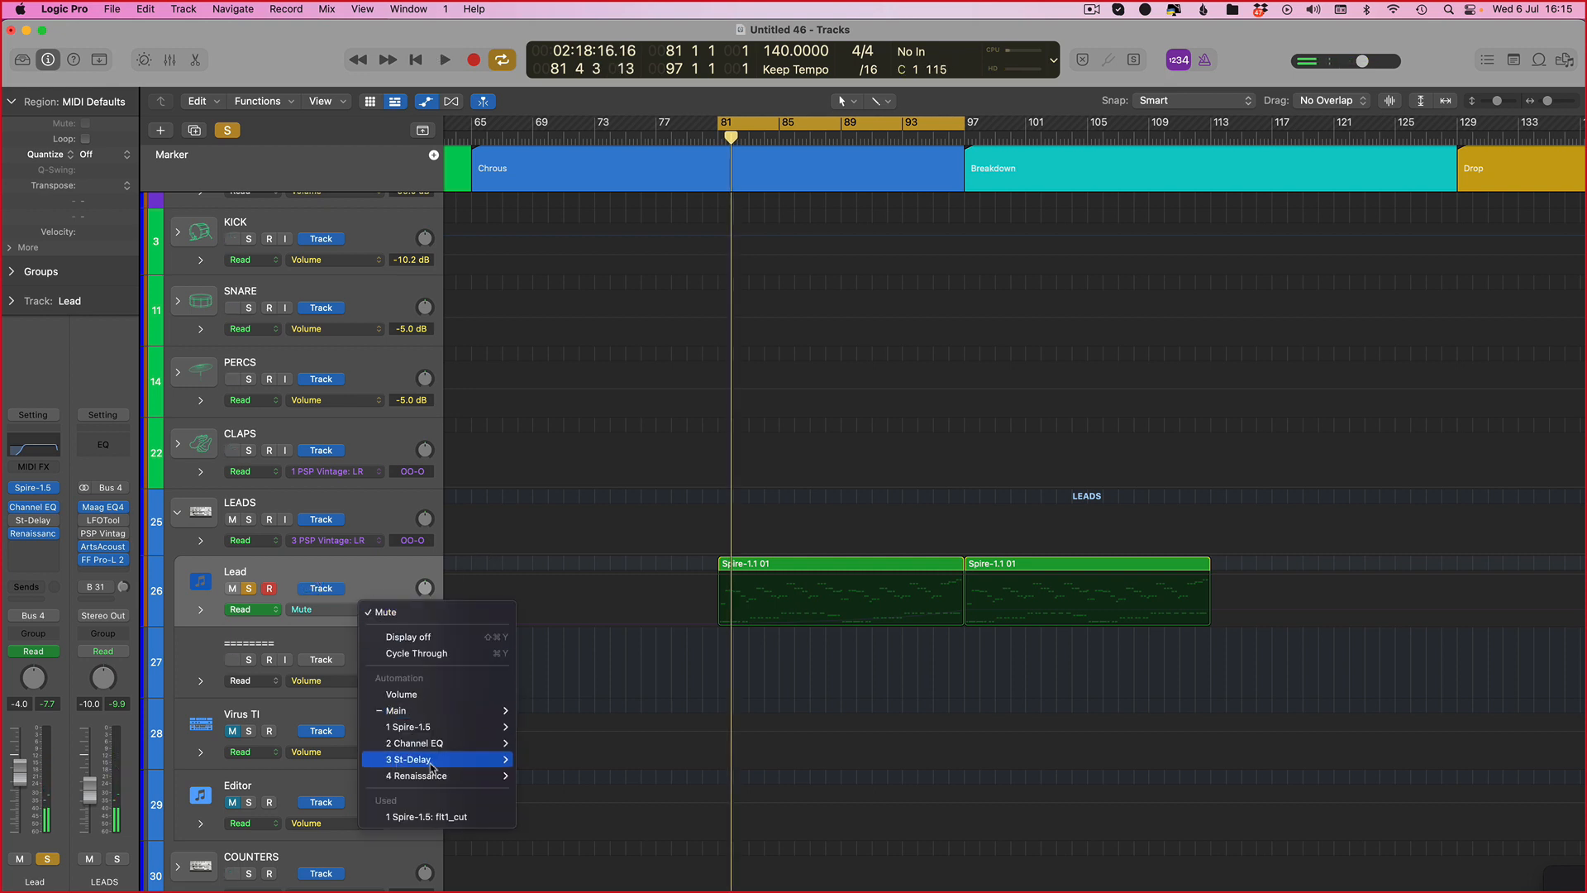
mouse_move(449, 750)
click(561, 357)
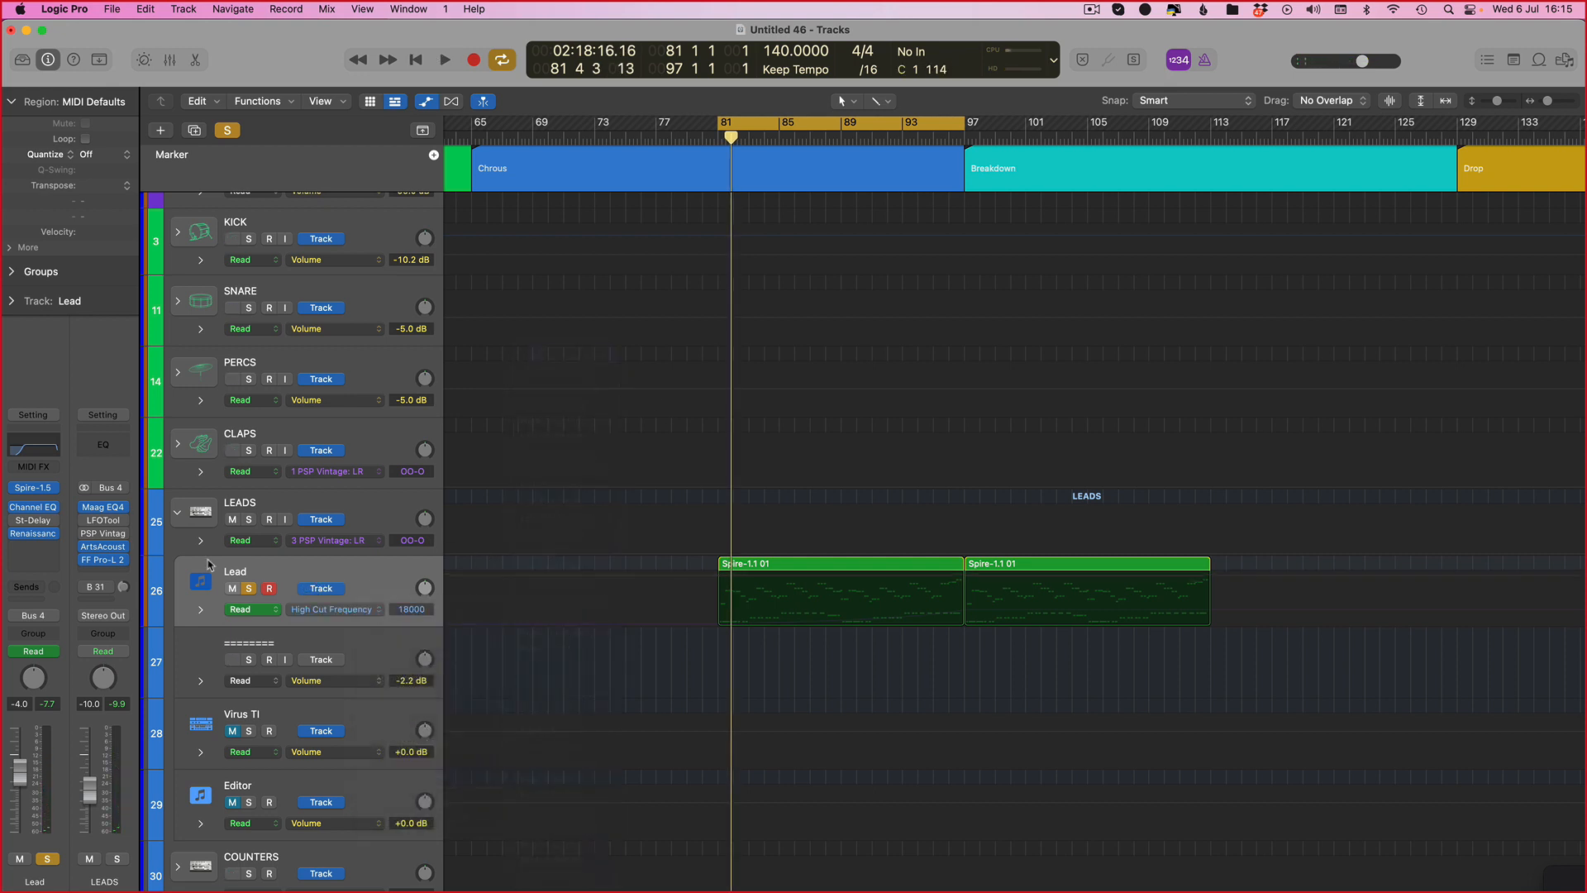
click(986, 579)
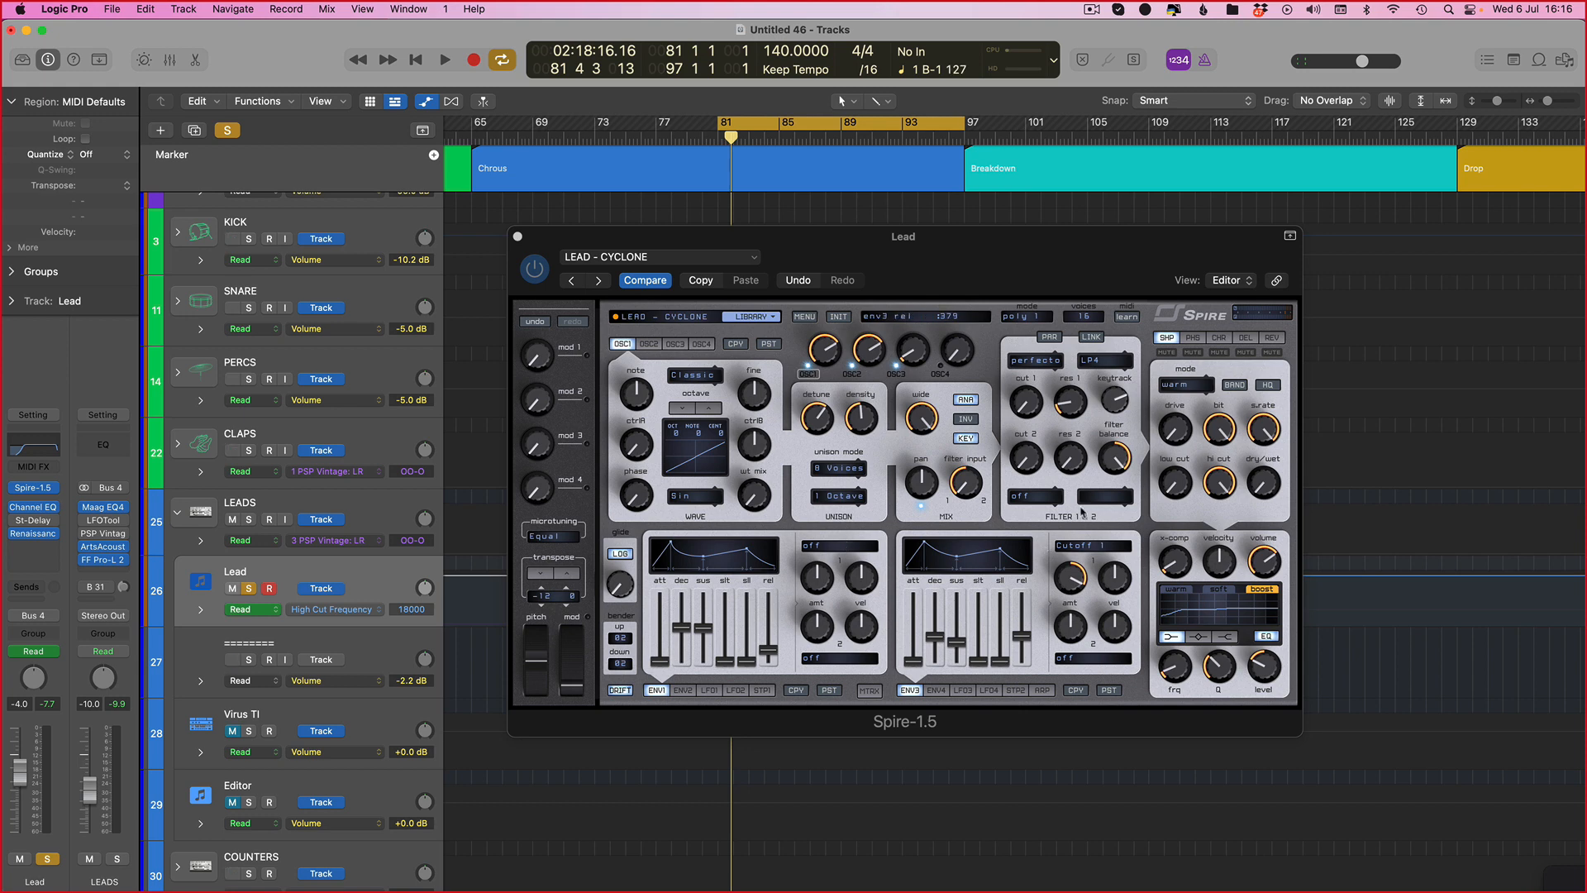
key(v)
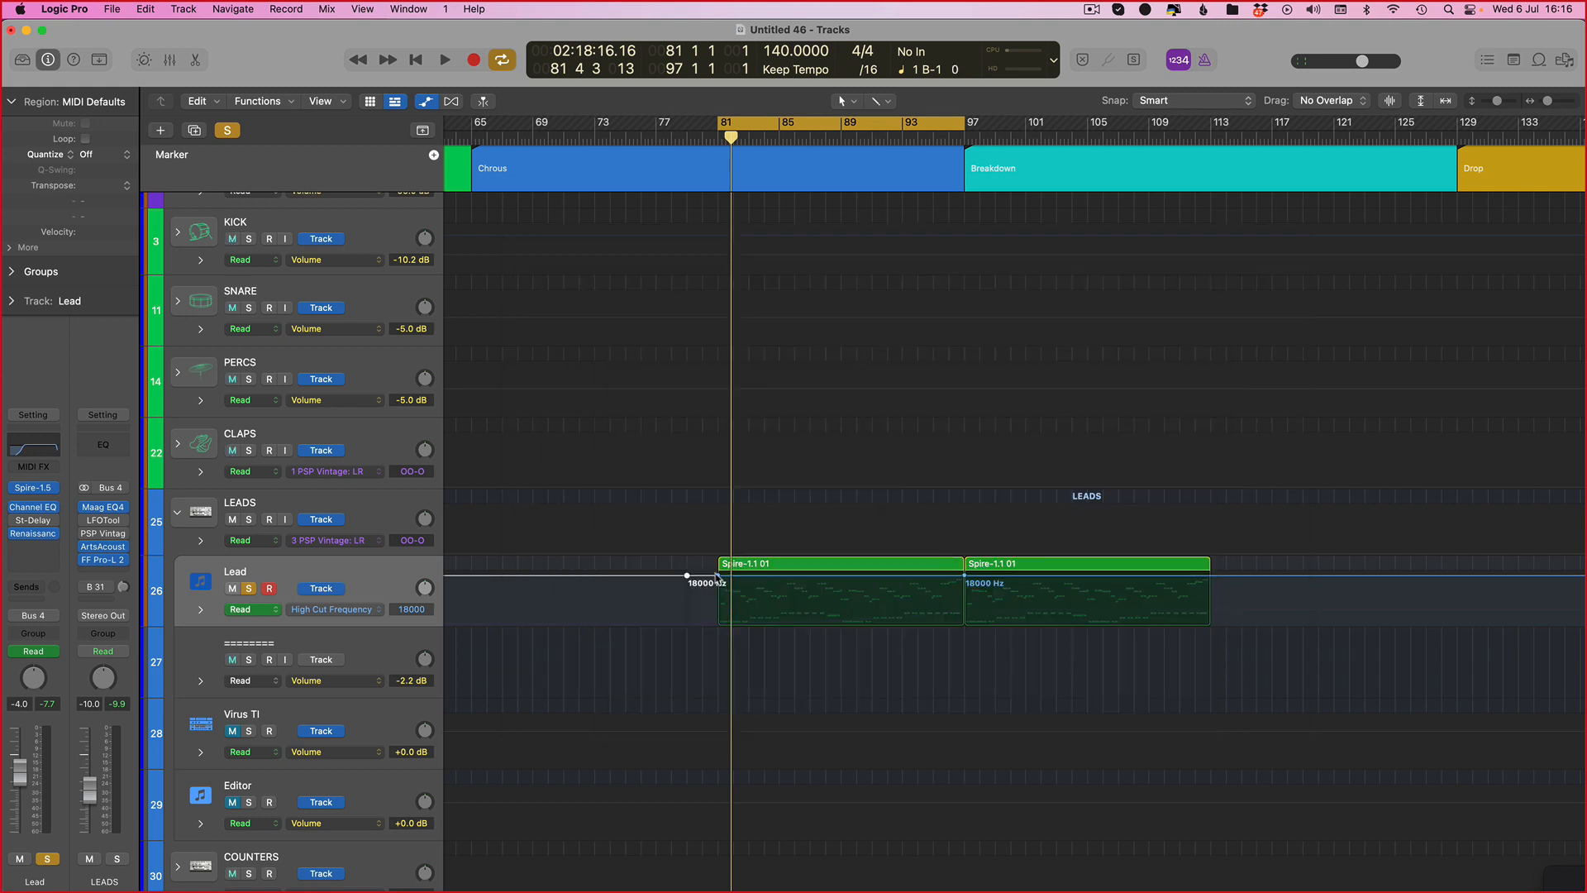
drag(716, 576, 721, 601)
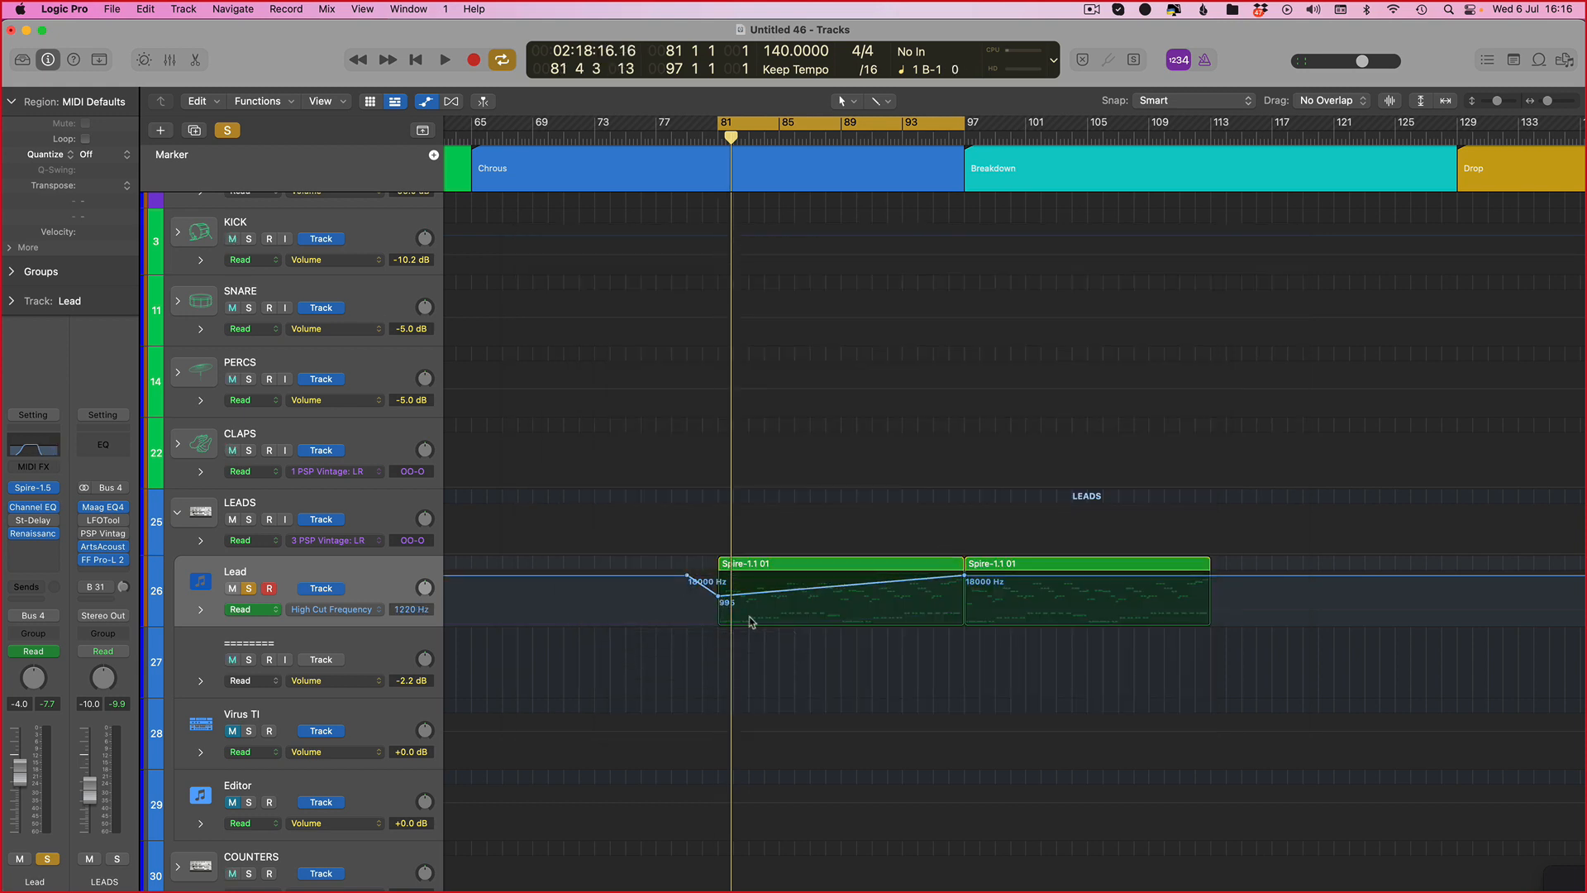
Step: Open the Lead's Channel EQ and play the section to watch the high cut sweep
click(56, 508)
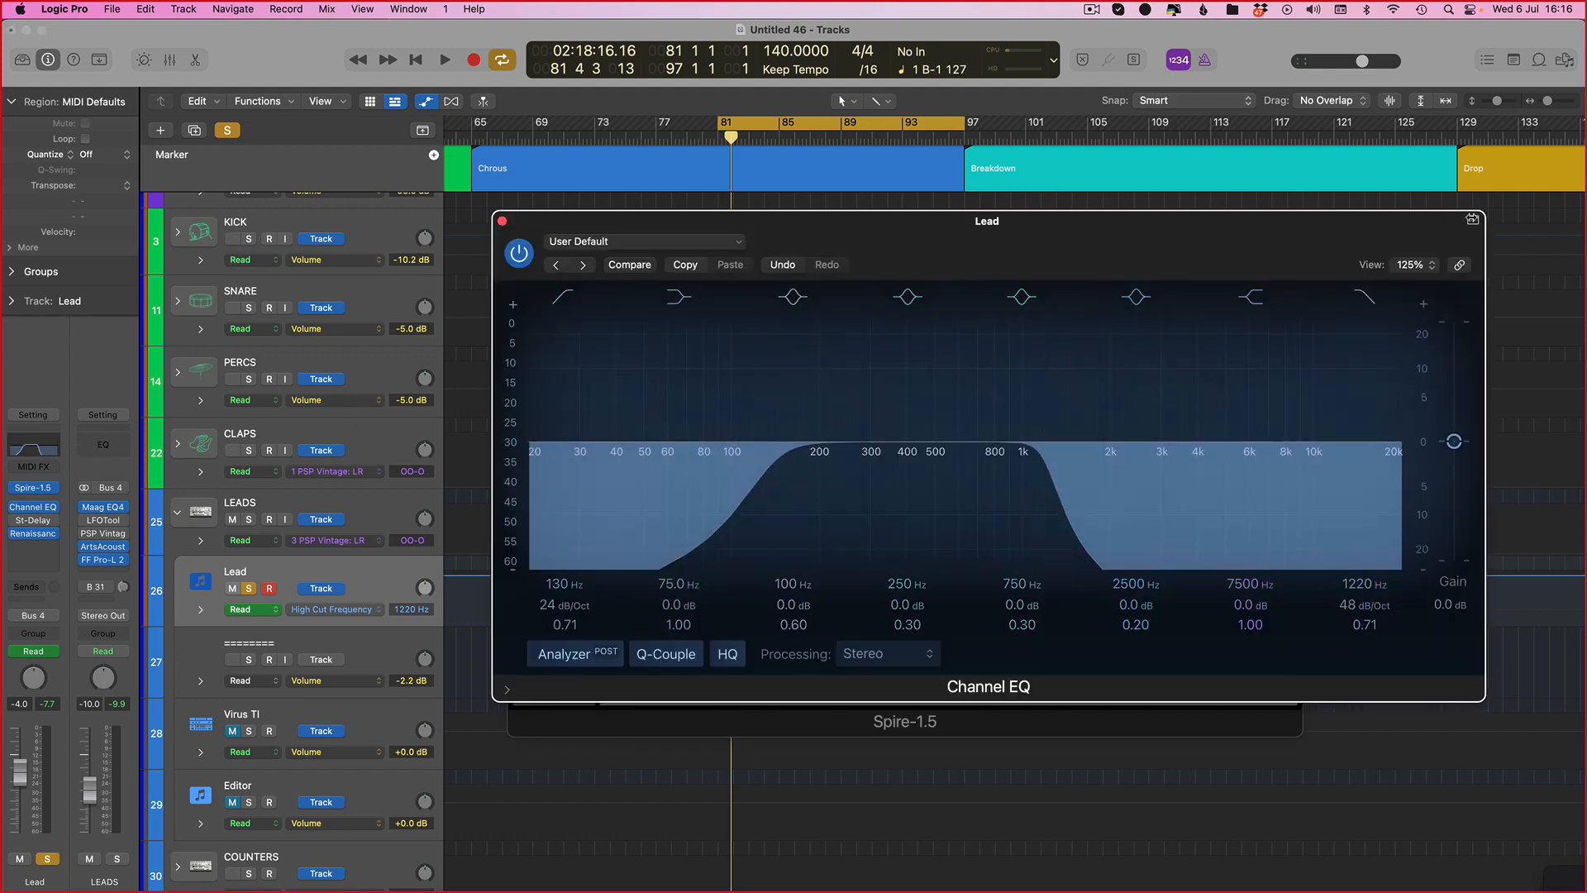
drag(834, 221, 696, 438)
key(space)
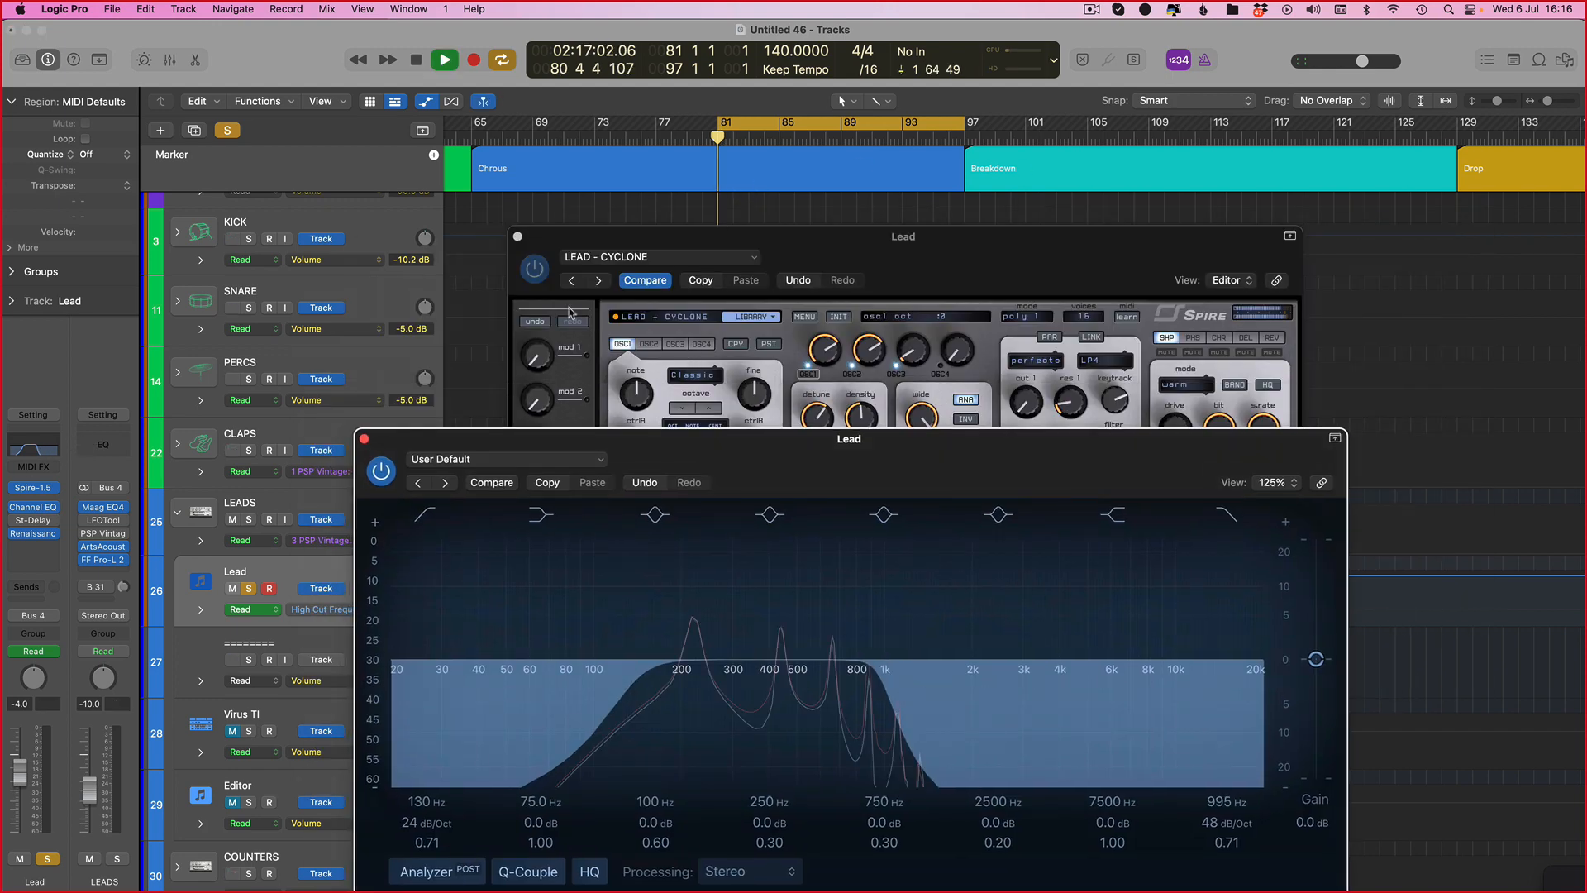
click(515, 241)
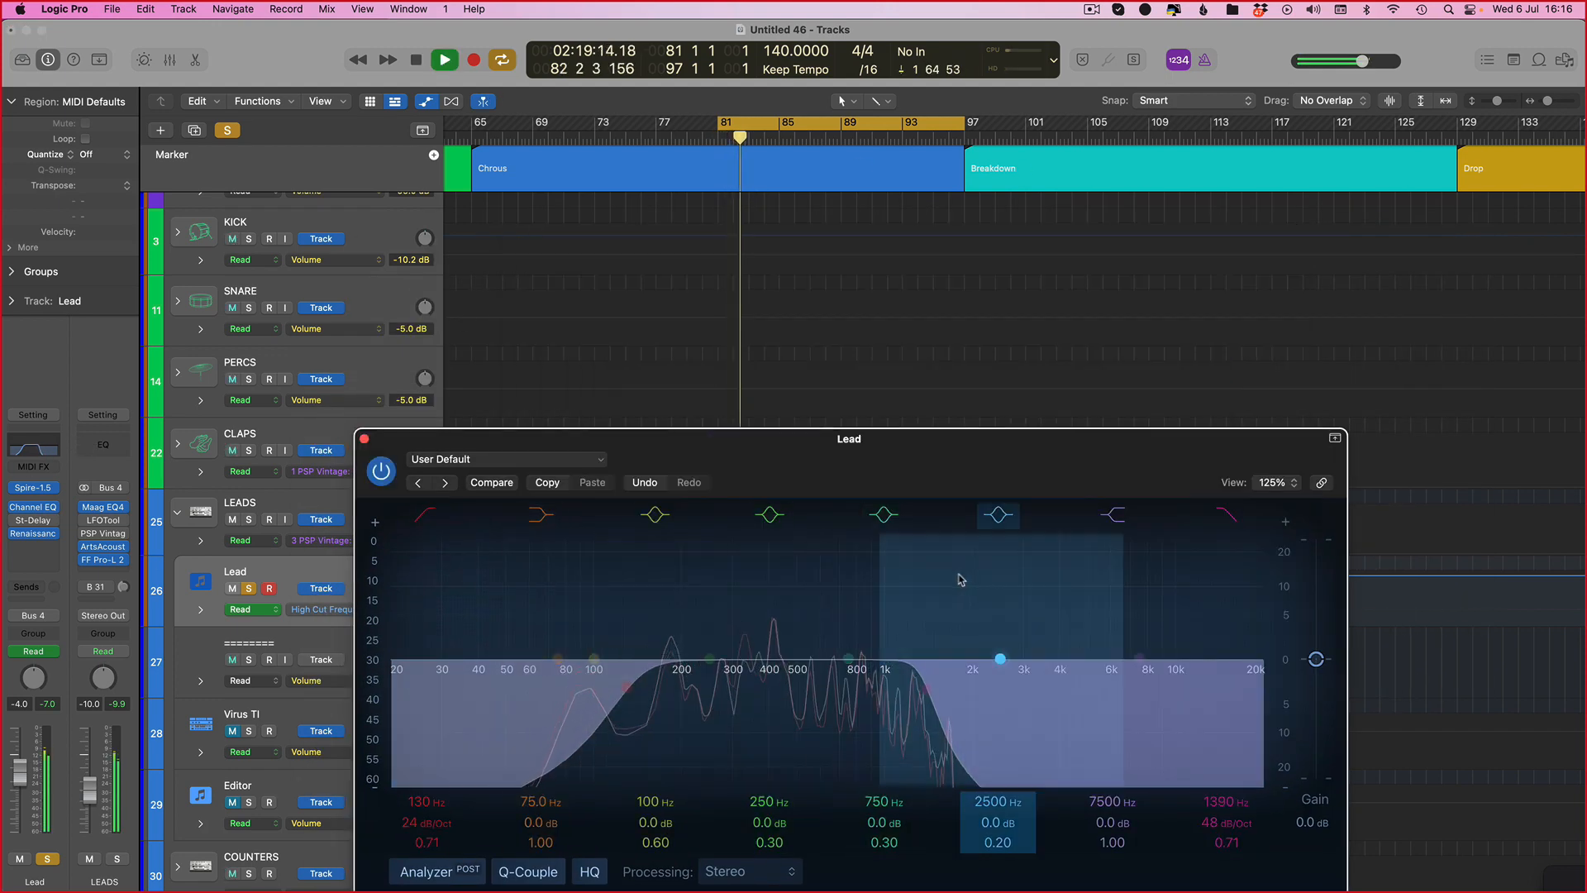
key(space)
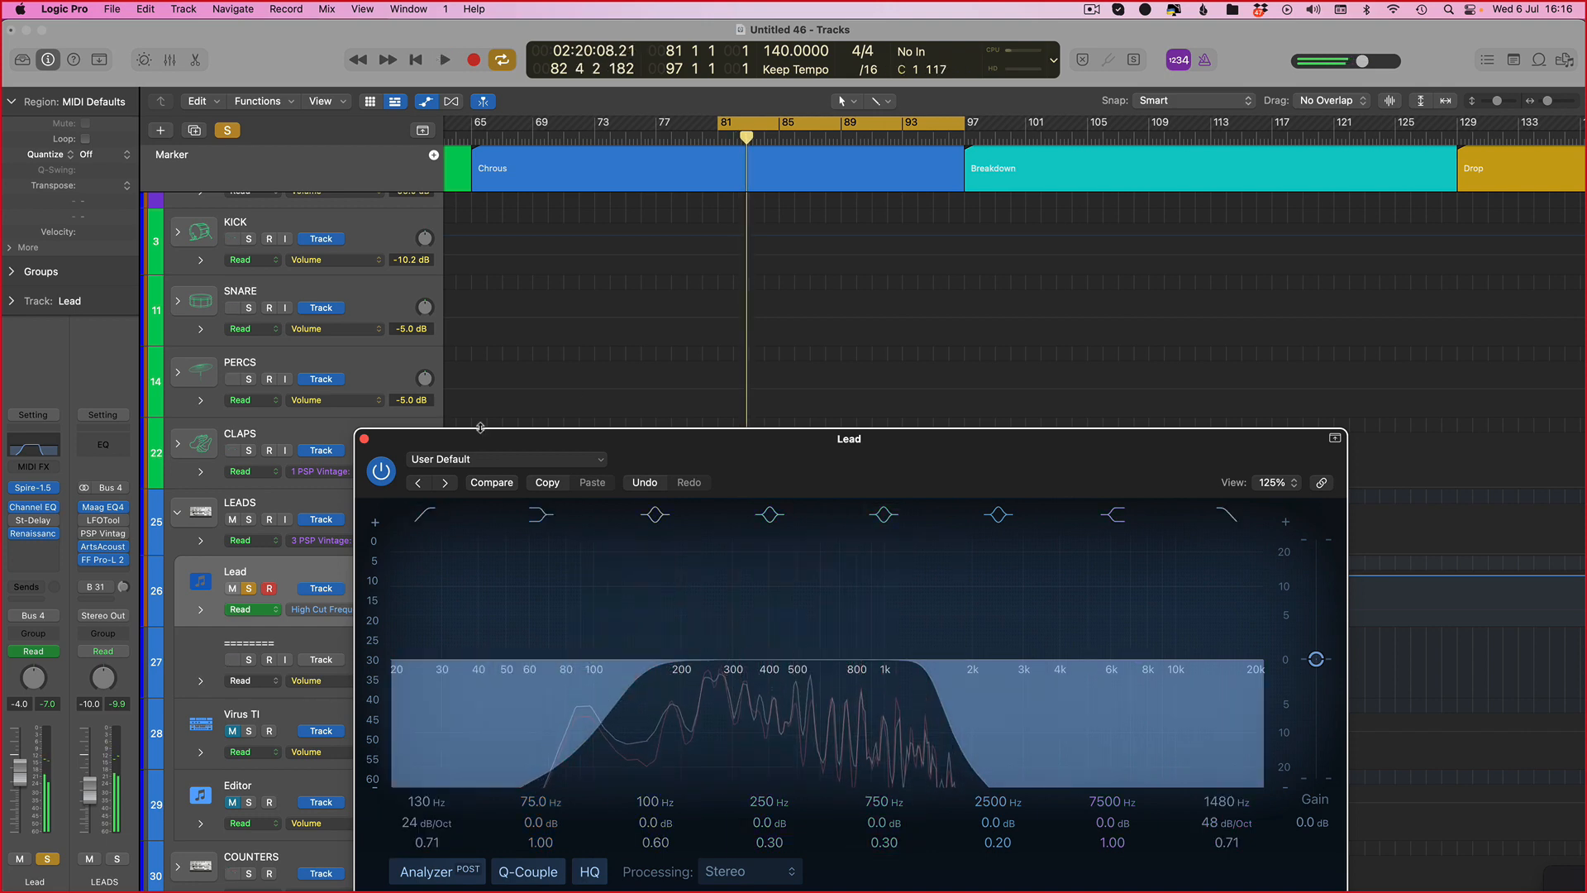
Step: Pull the Channel EQ high cut down to about 825 Hz and close the EQ window
drag(465, 433, 686, 201)
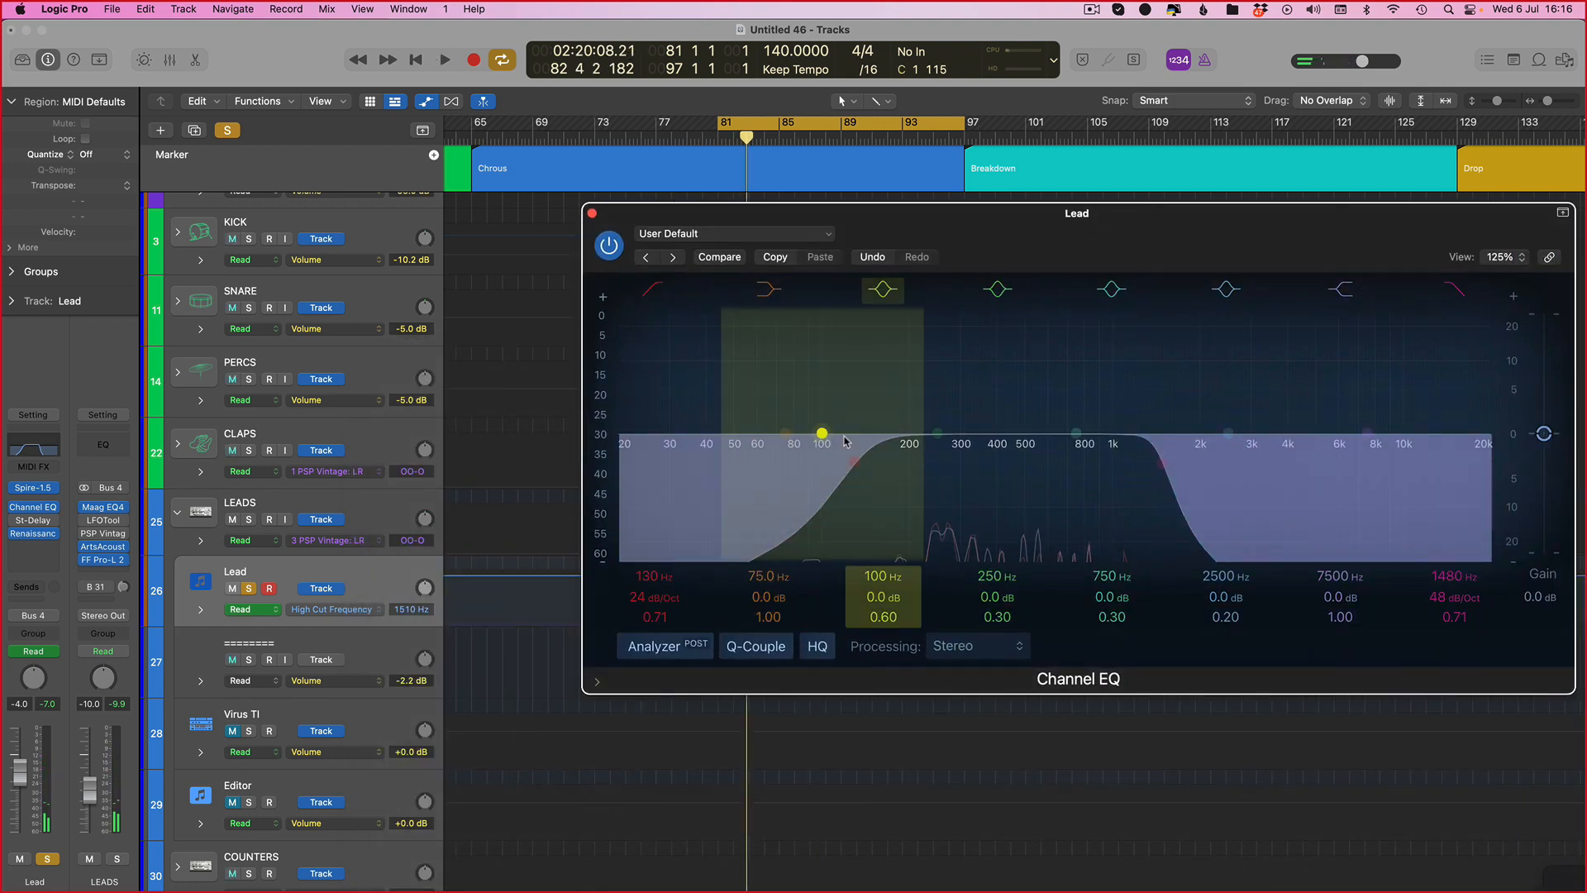
drag(1193, 531, 1117, 532)
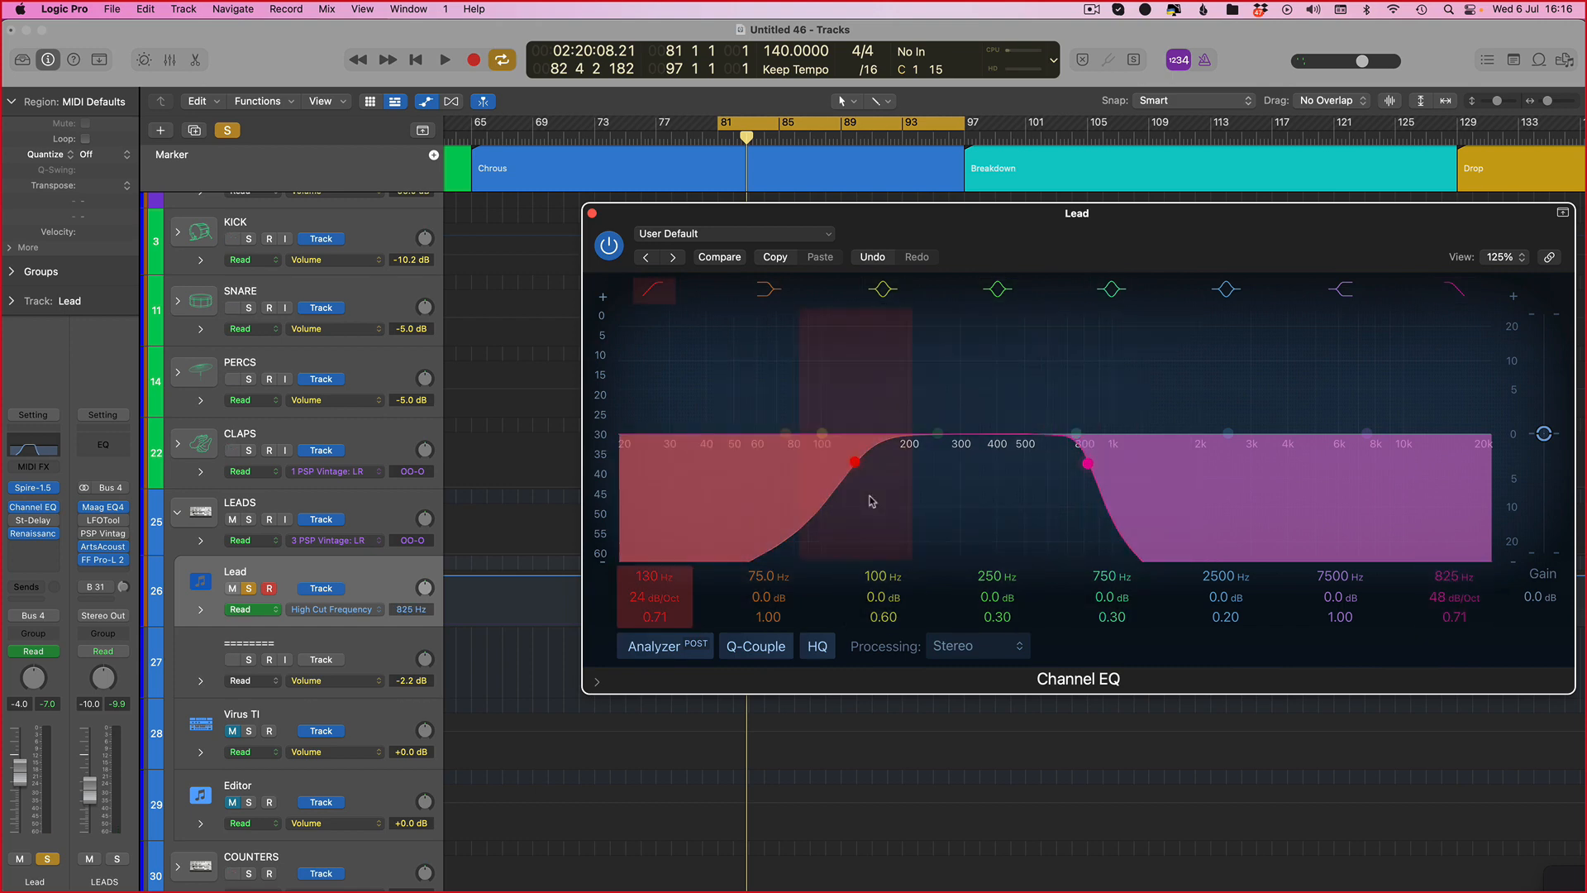
key(super+w)
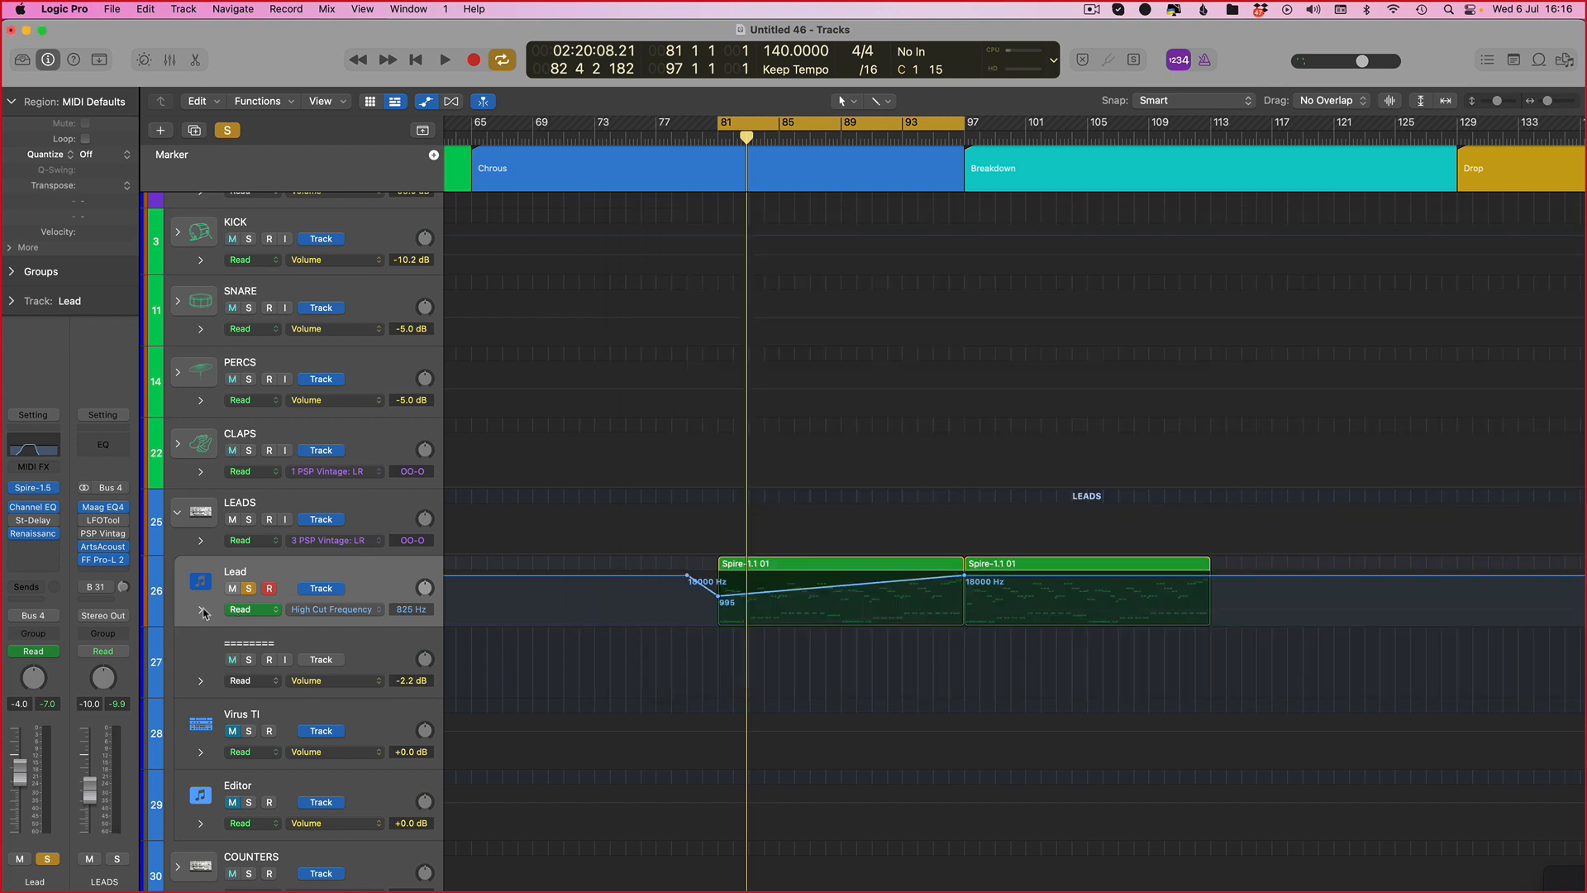
Step: Add a second automation lane on the Lead track for the Channel EQ Low Cut Frequency
click(201, 610)
click(300, 654)
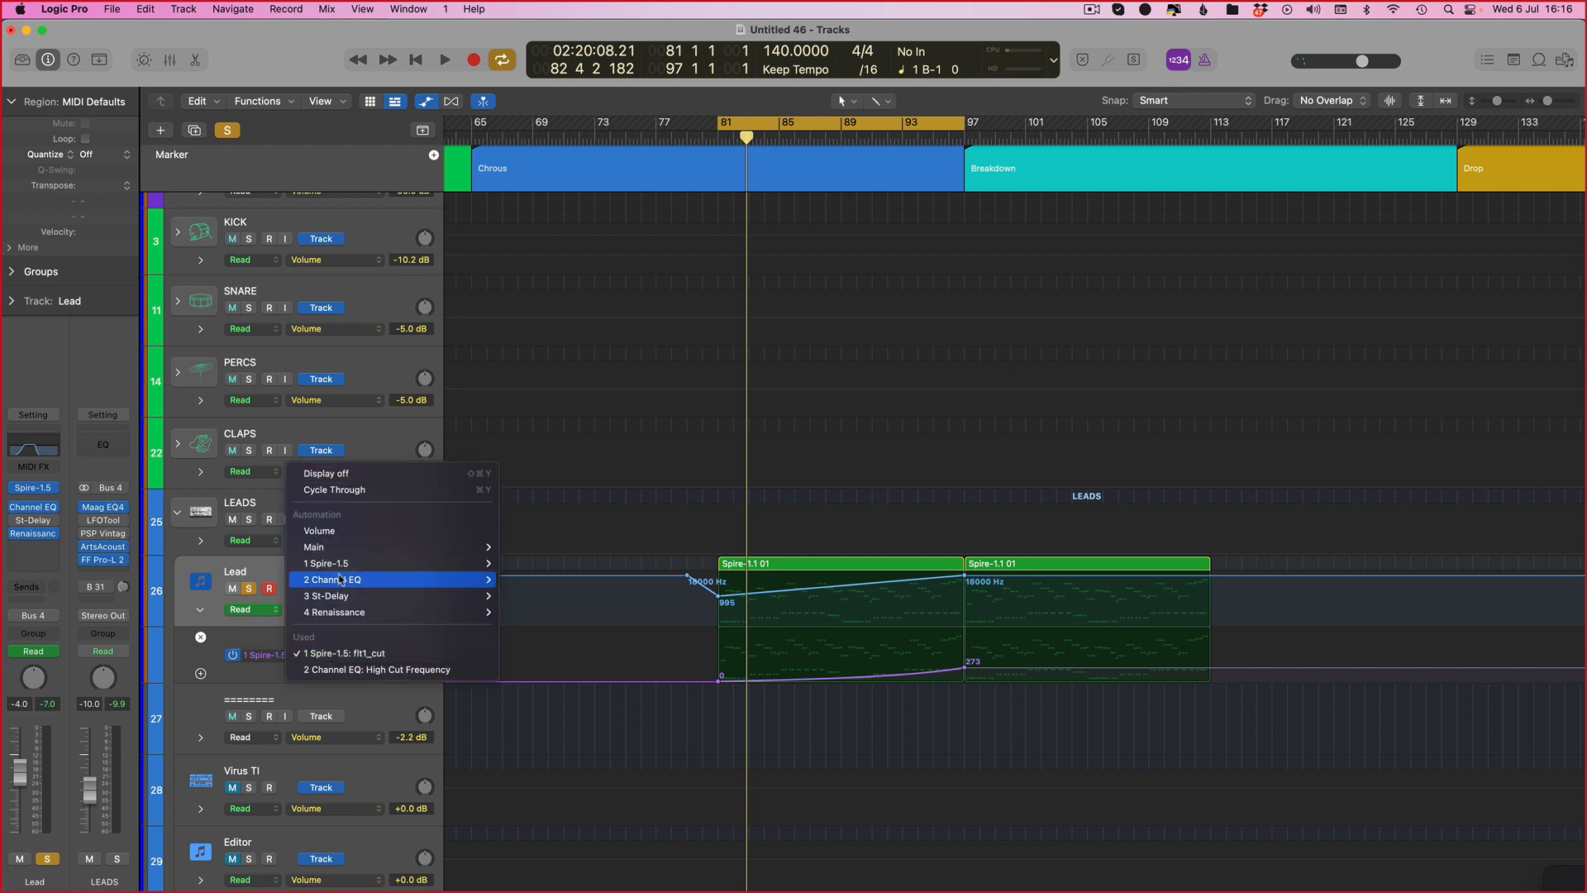
mouse_move(347, 579)
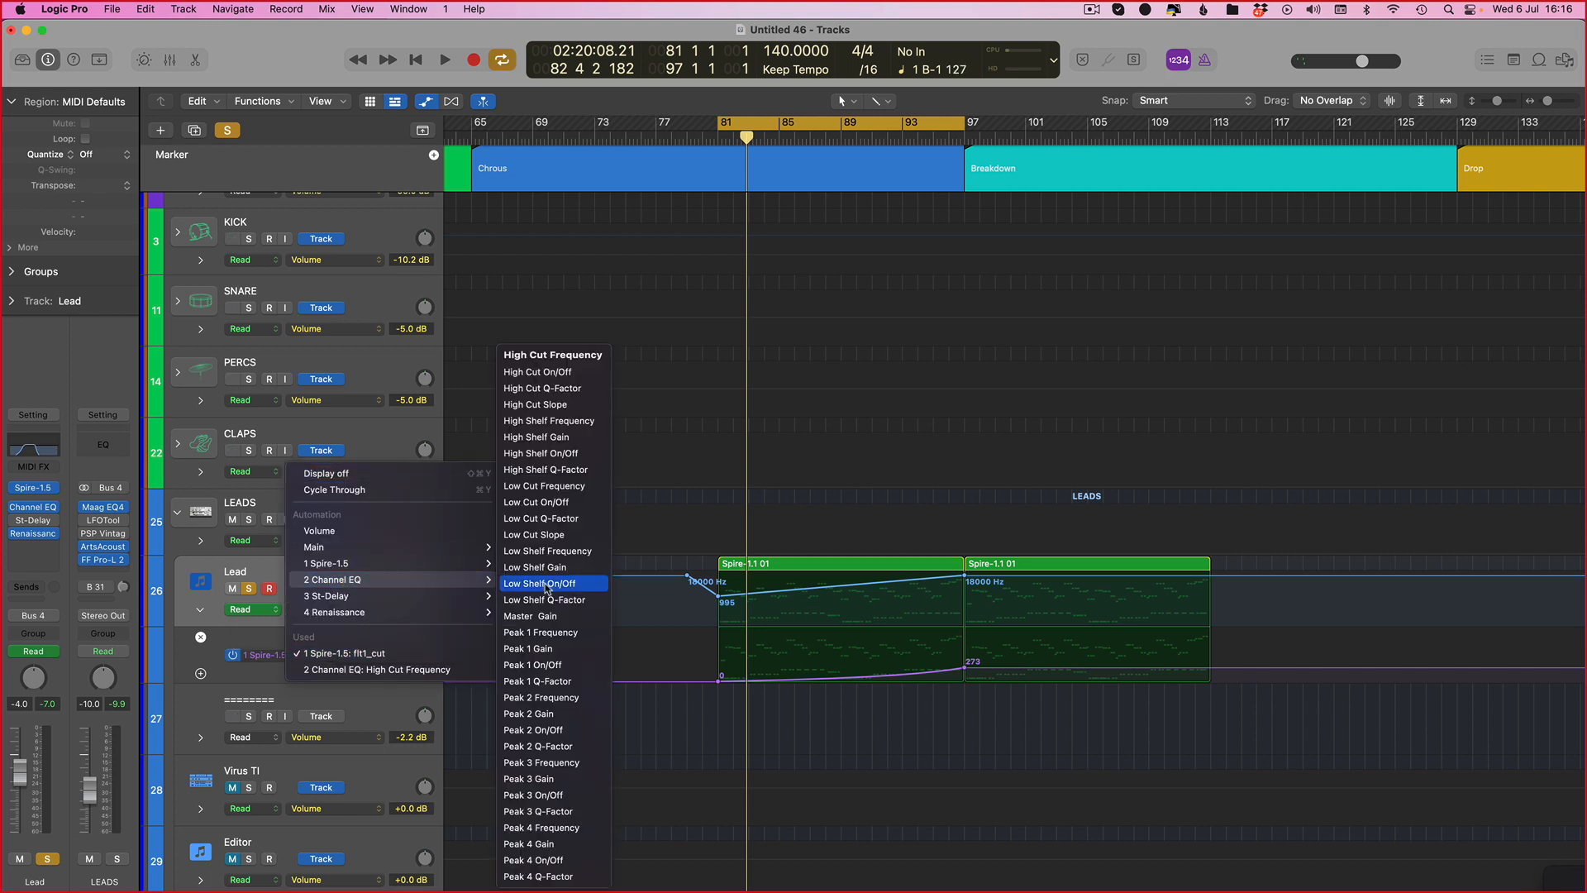
click(546, 486)
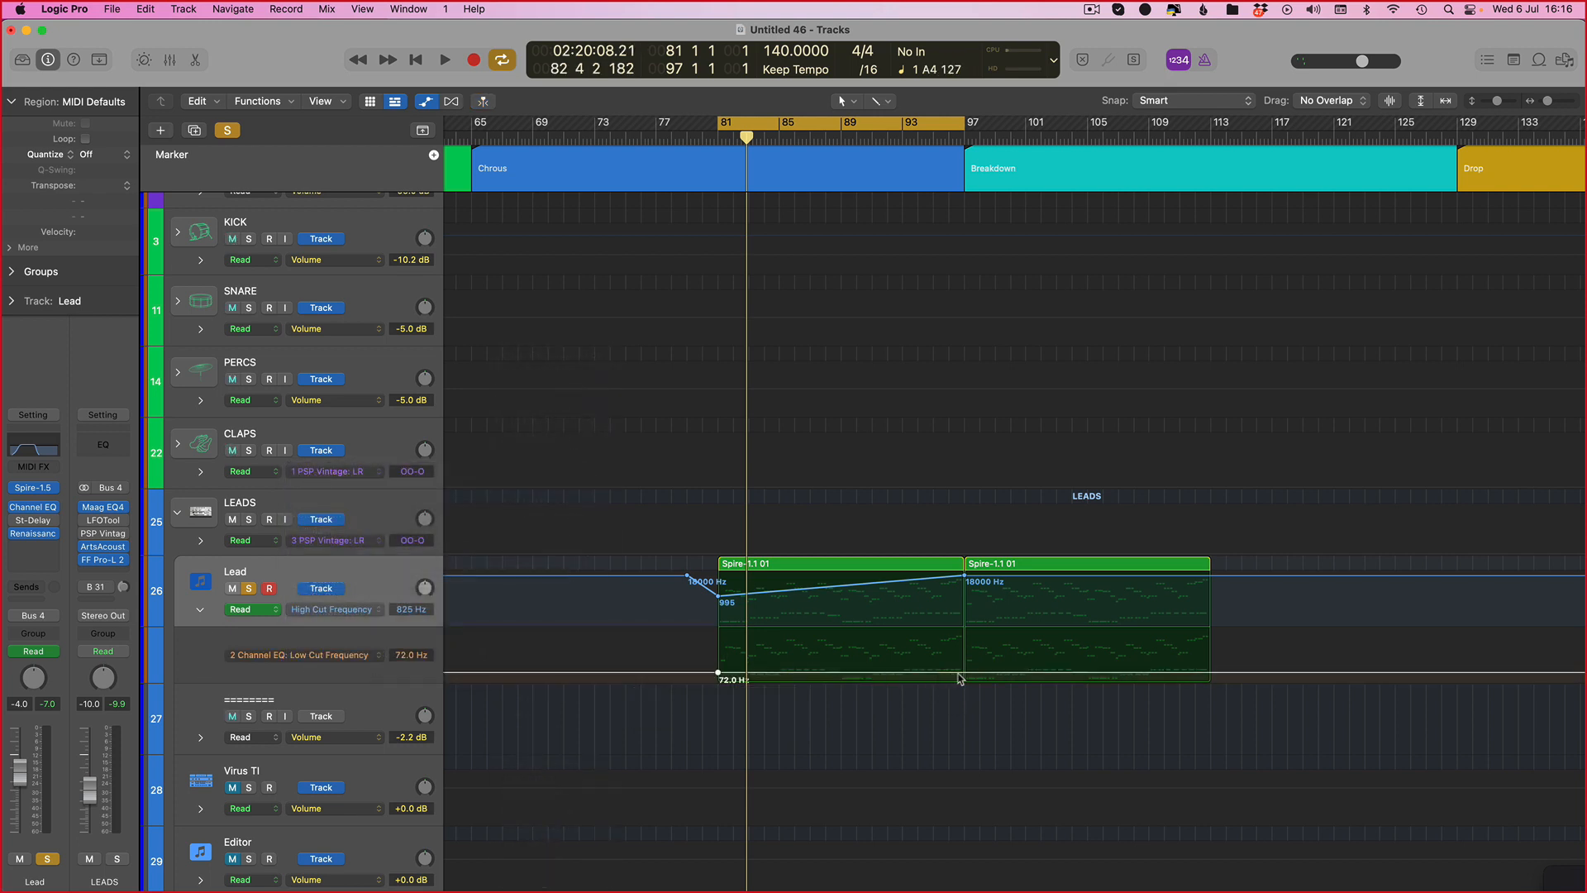
Step: Shape the Low Cut Frequency automation, raising it to 374 at bar 81 and ramping back to 72 Hz by about bar 95
click(687, 673)
drag(718, 673, 718, 664)
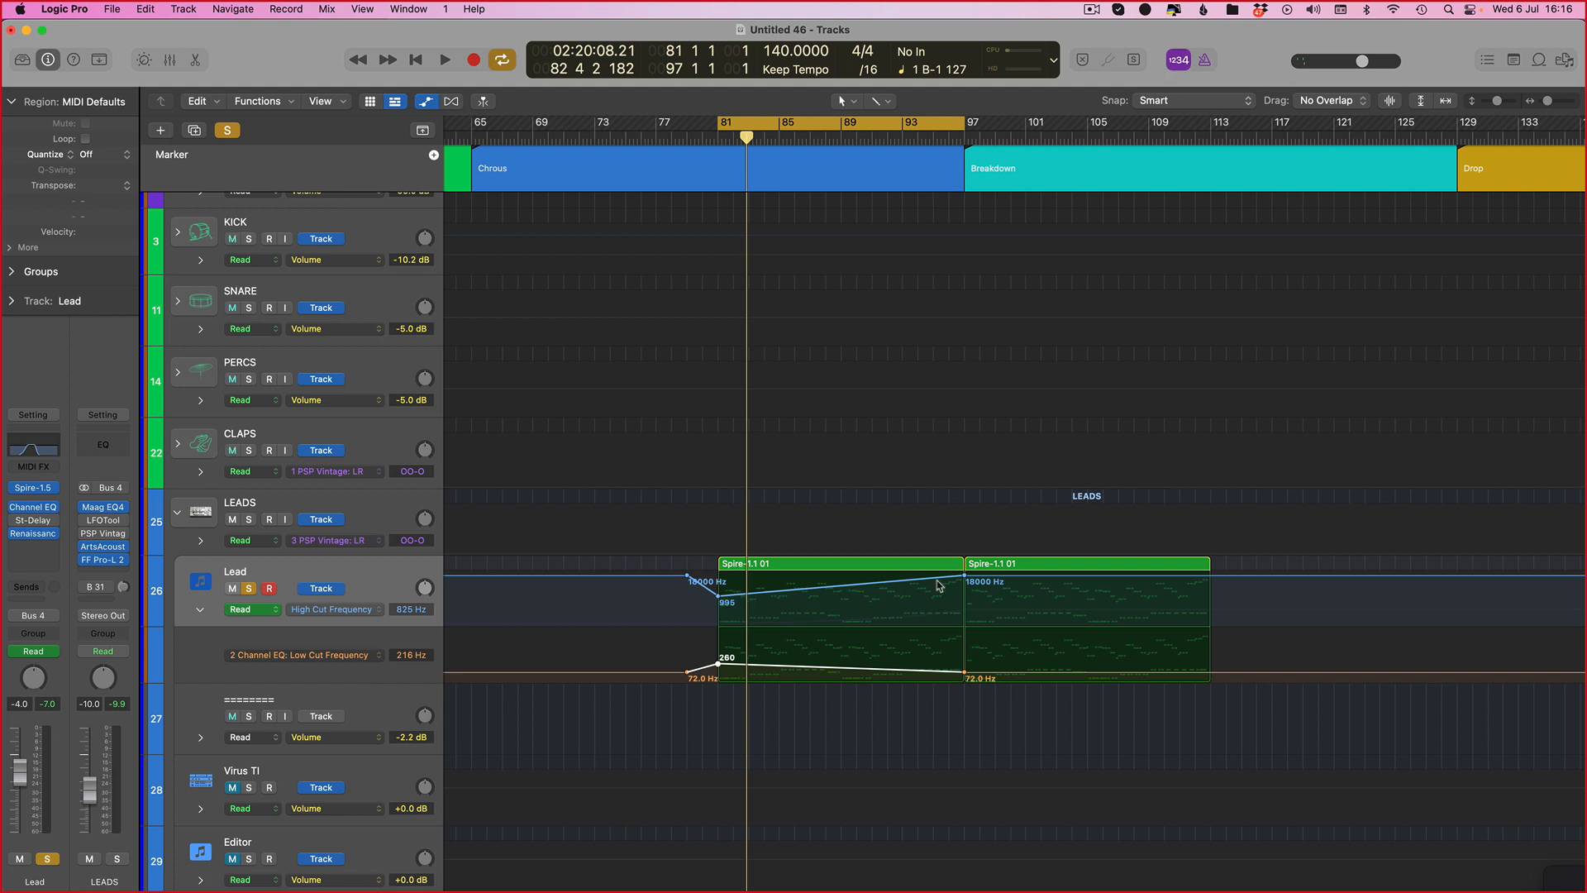
drag(718, 666, 716, 663)
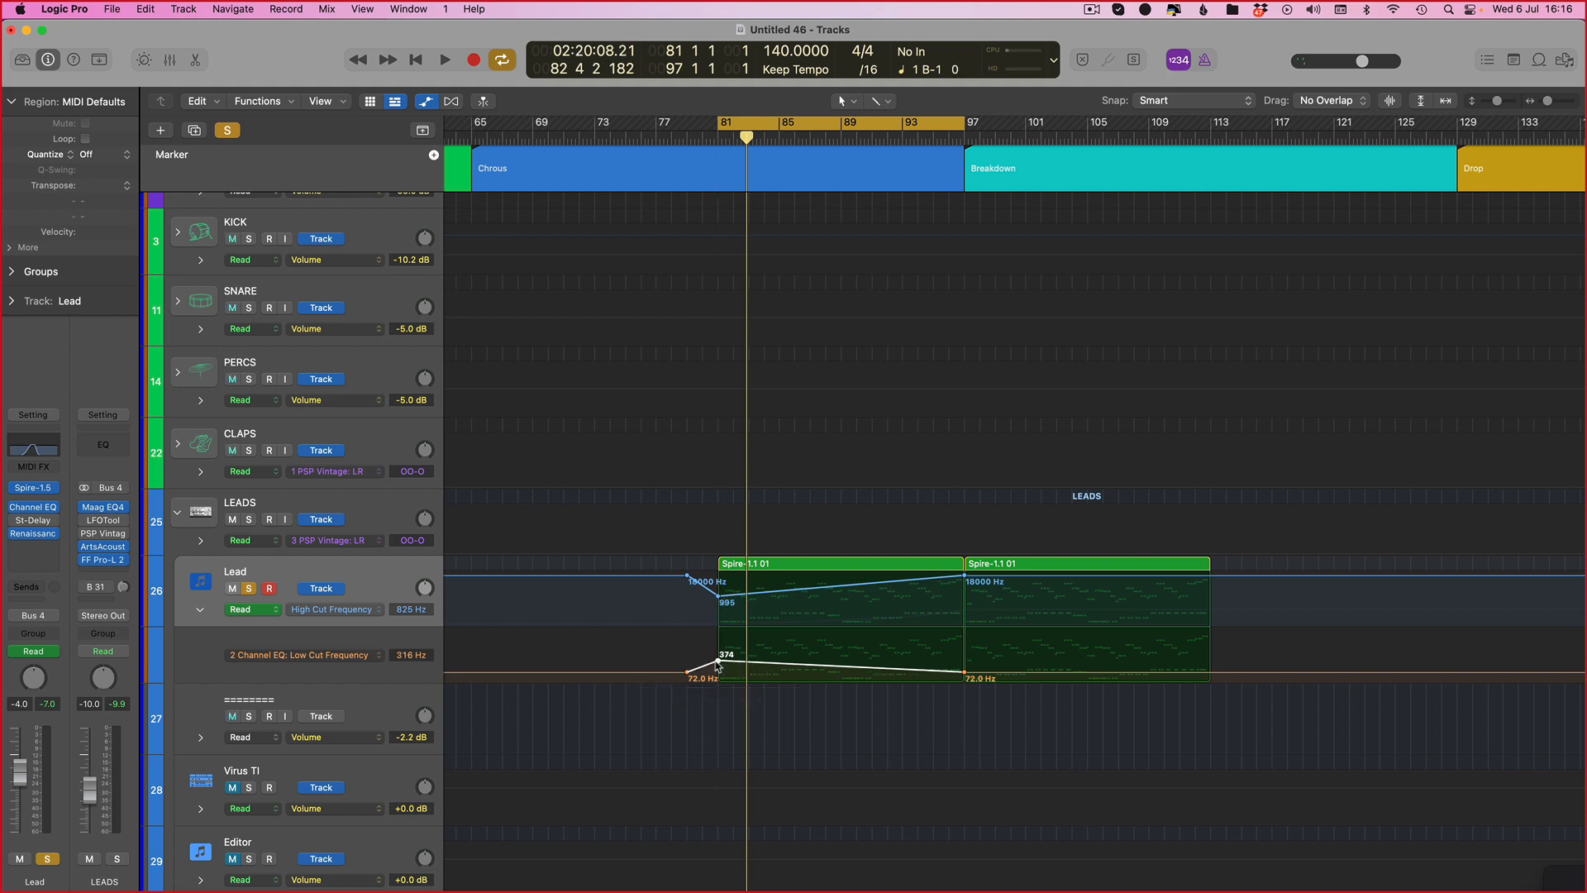
key(space)
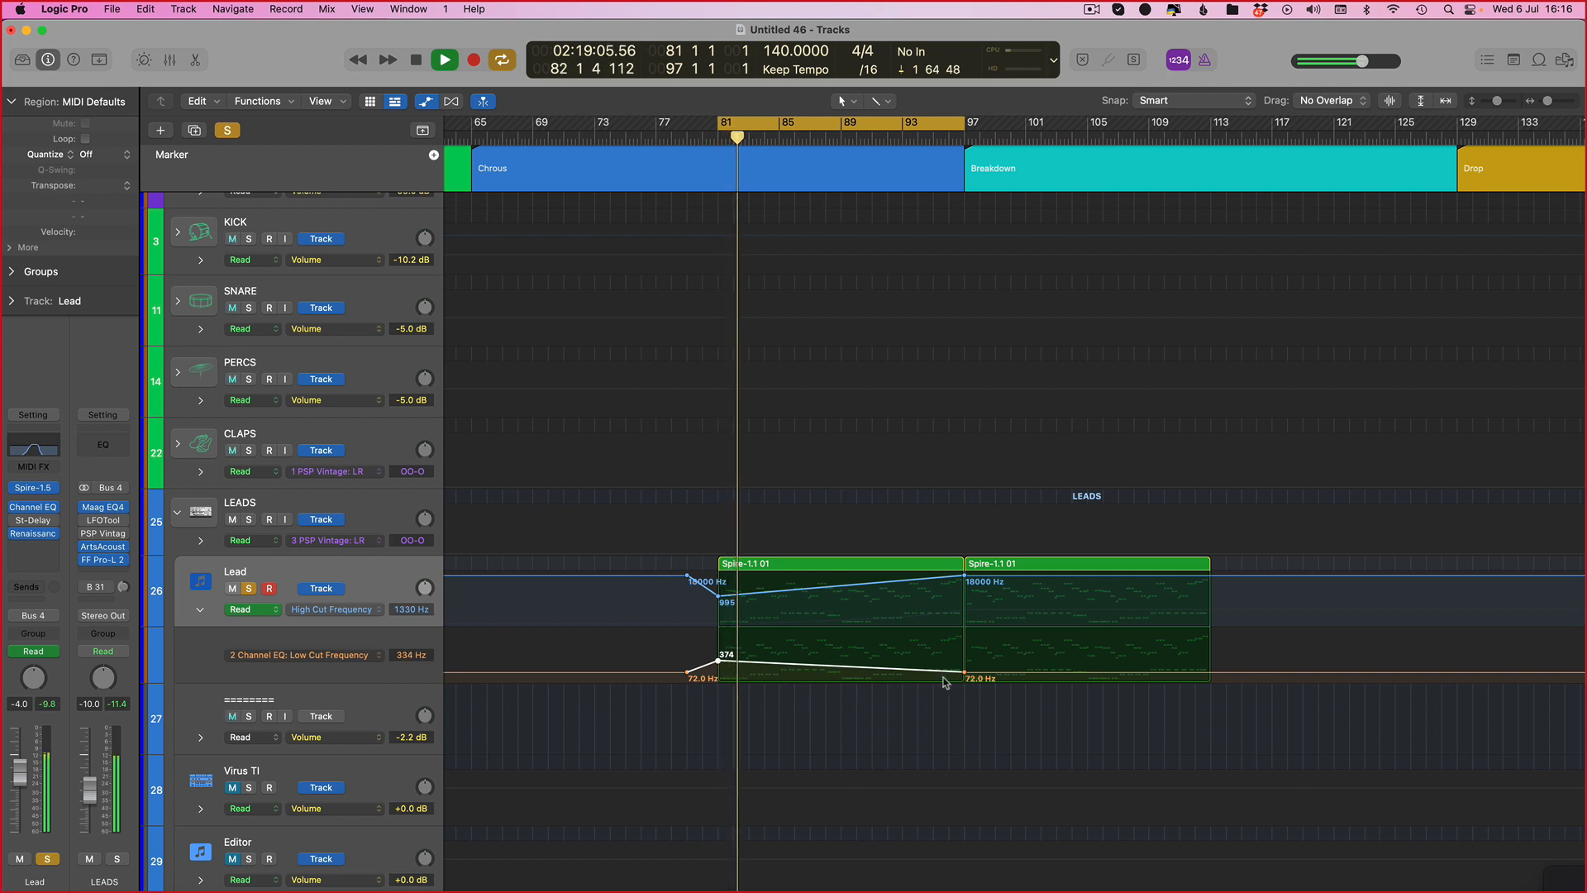
drag(964, 672, 933, 671)
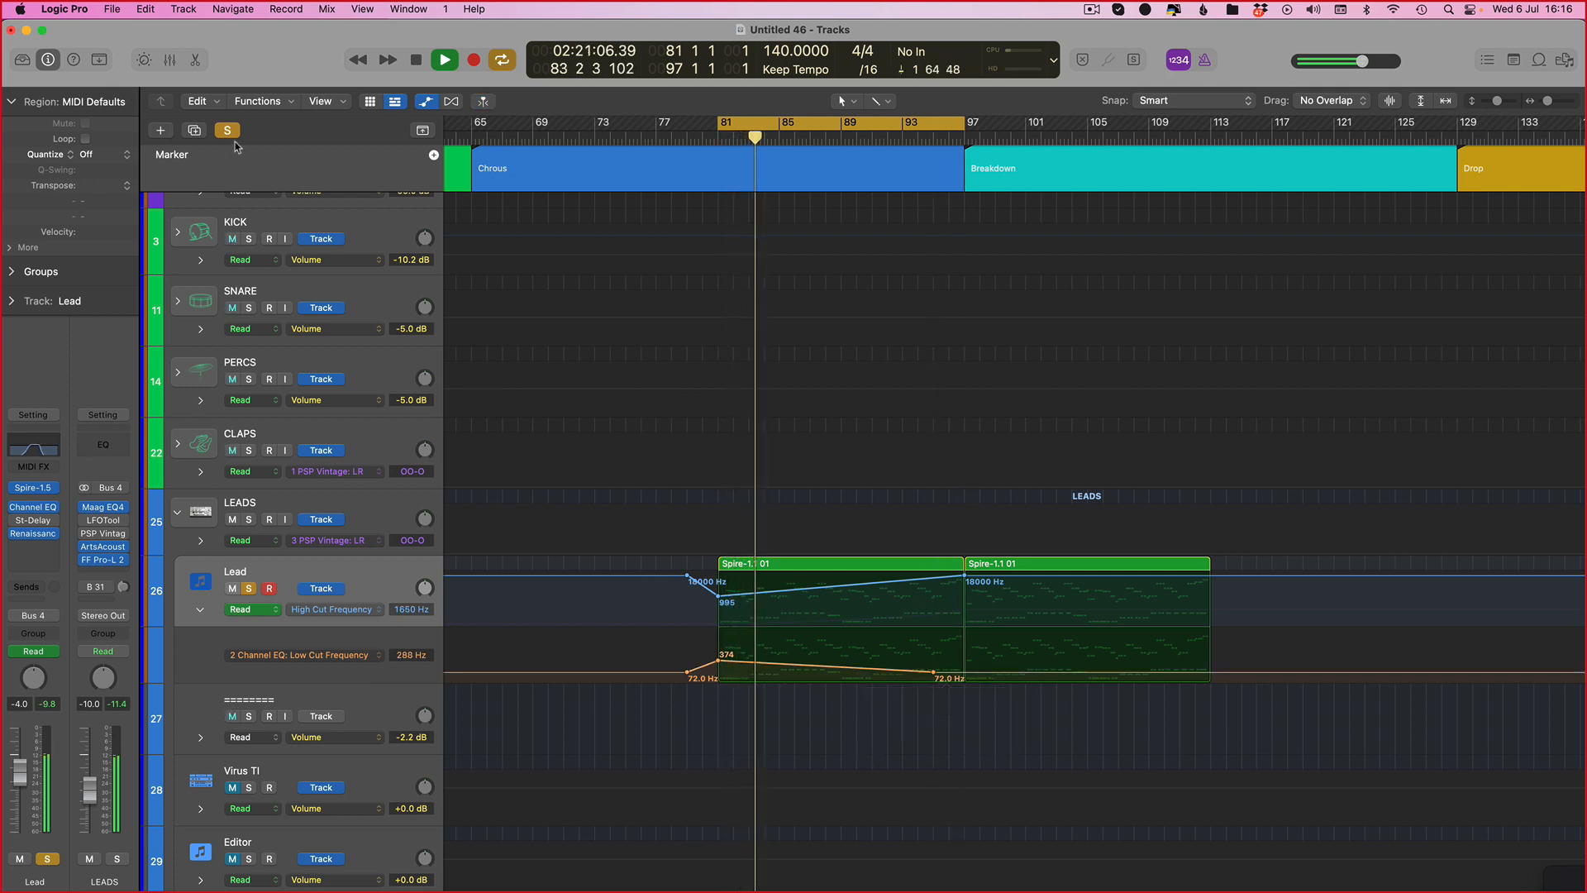
Step: Lower the Lead's High Cut Frequency automation point at bar 81 to 710 Hz and hide automation
key(s)
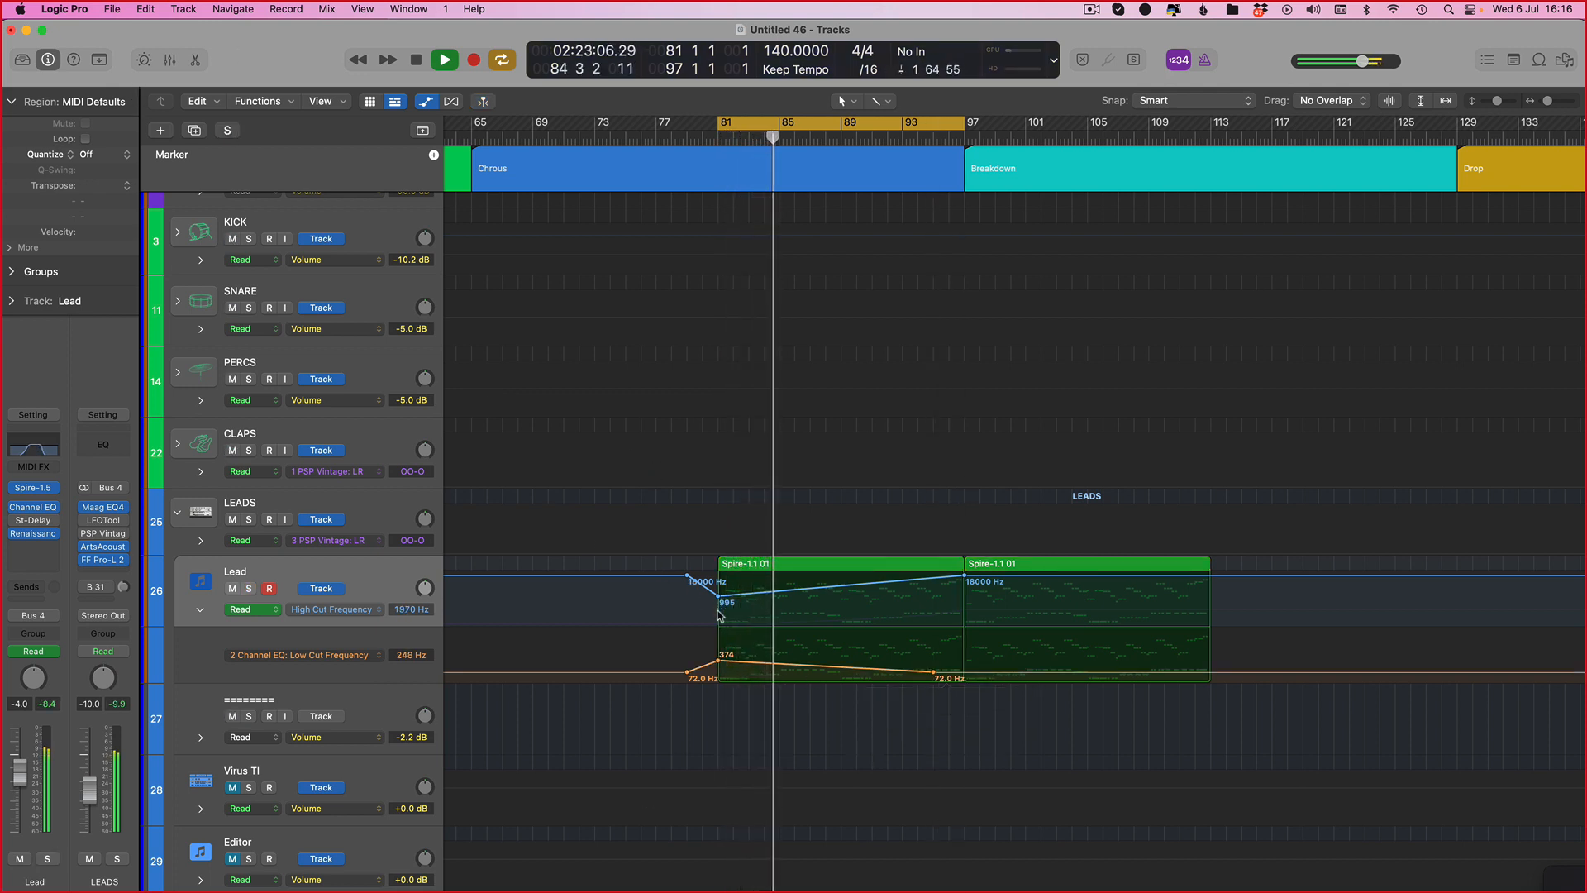
drag(718, 596, 718, 598)
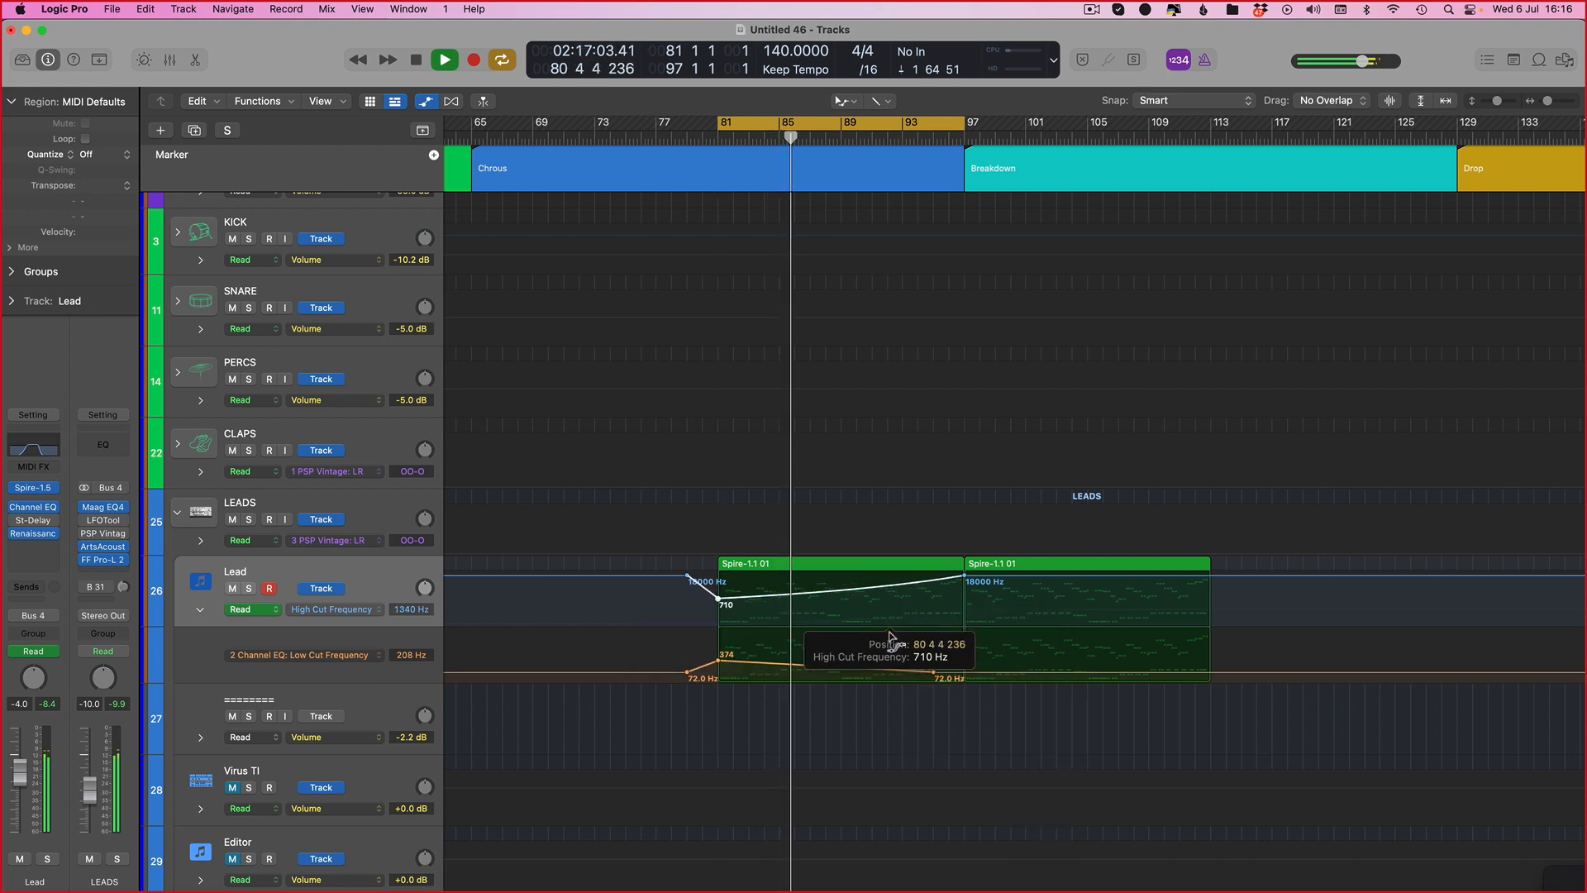
key(a)
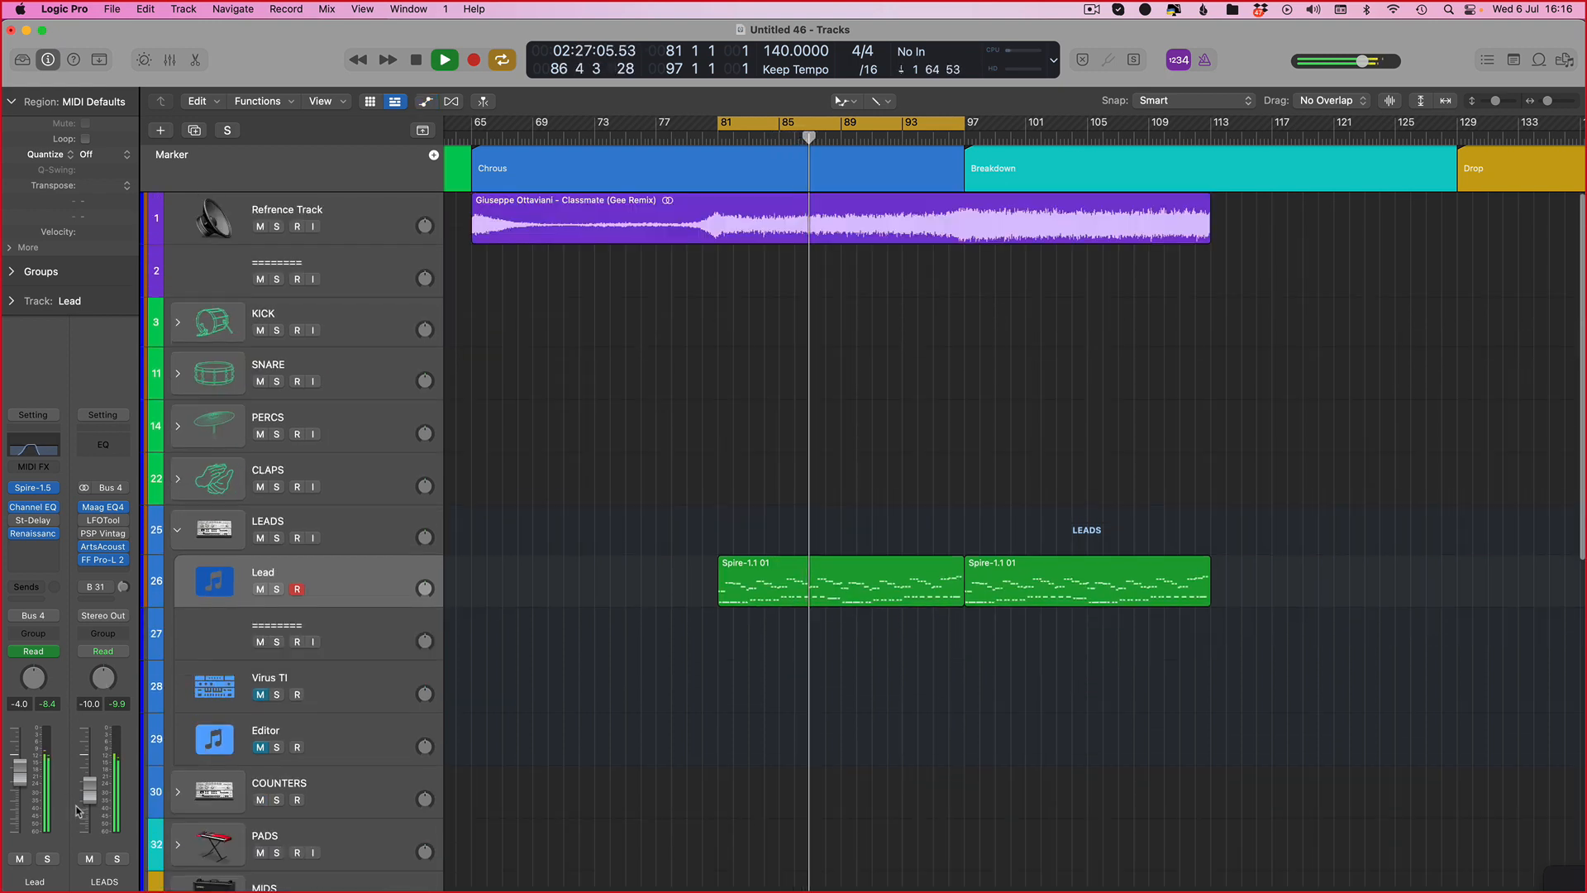
Step: Set the cycle range to the Breakdown section, bars 97 to 113
drag(95, 798, 95, 786)
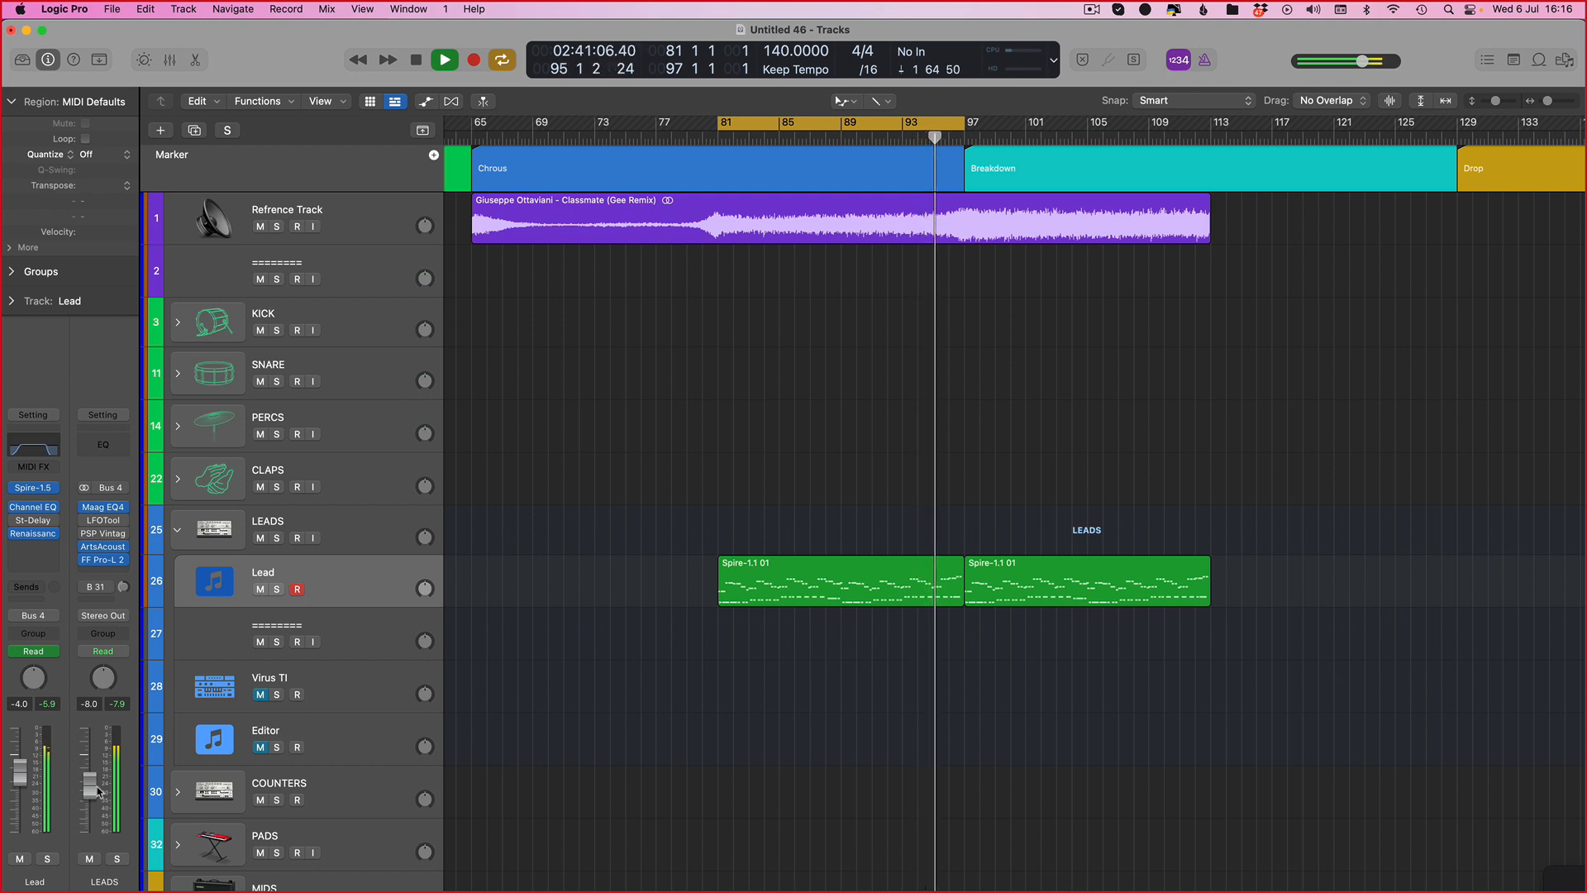
key(c)
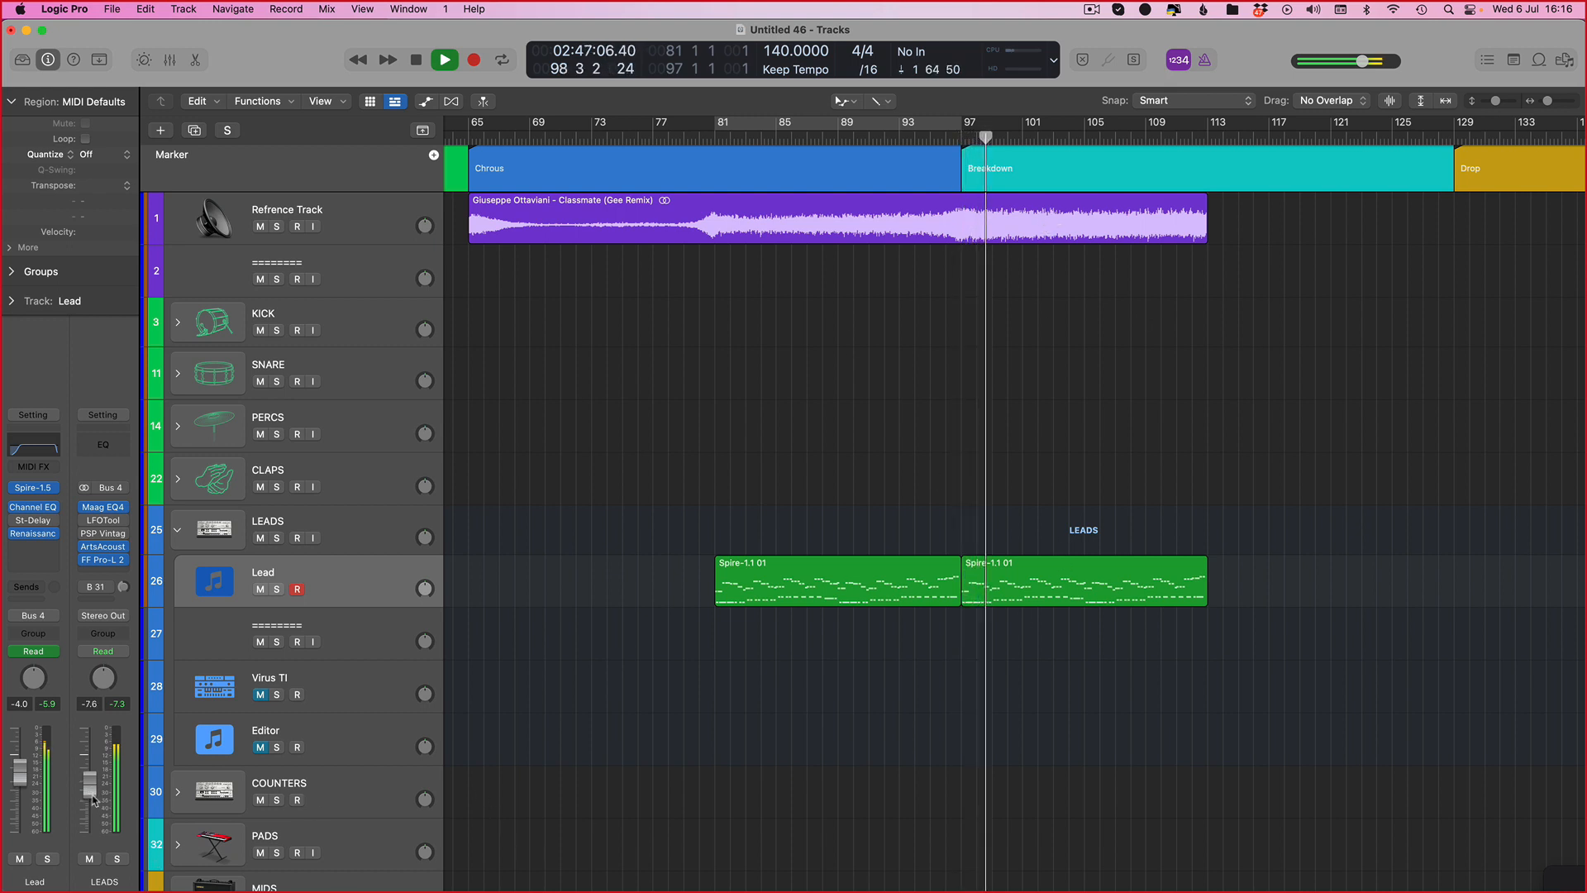
click(20, 859)
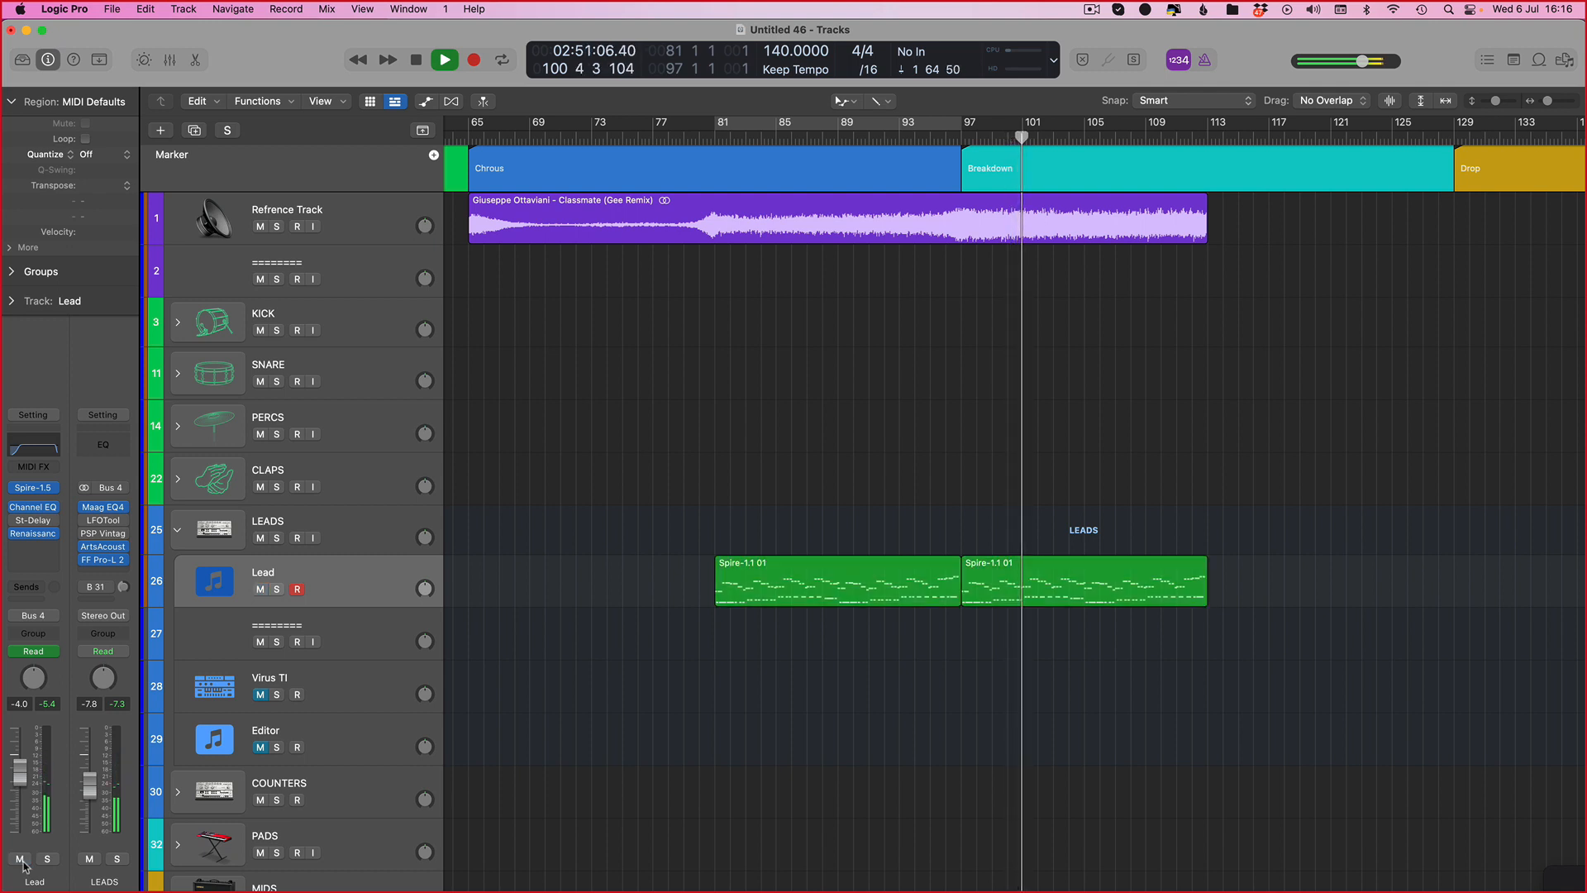
click(21, 860)
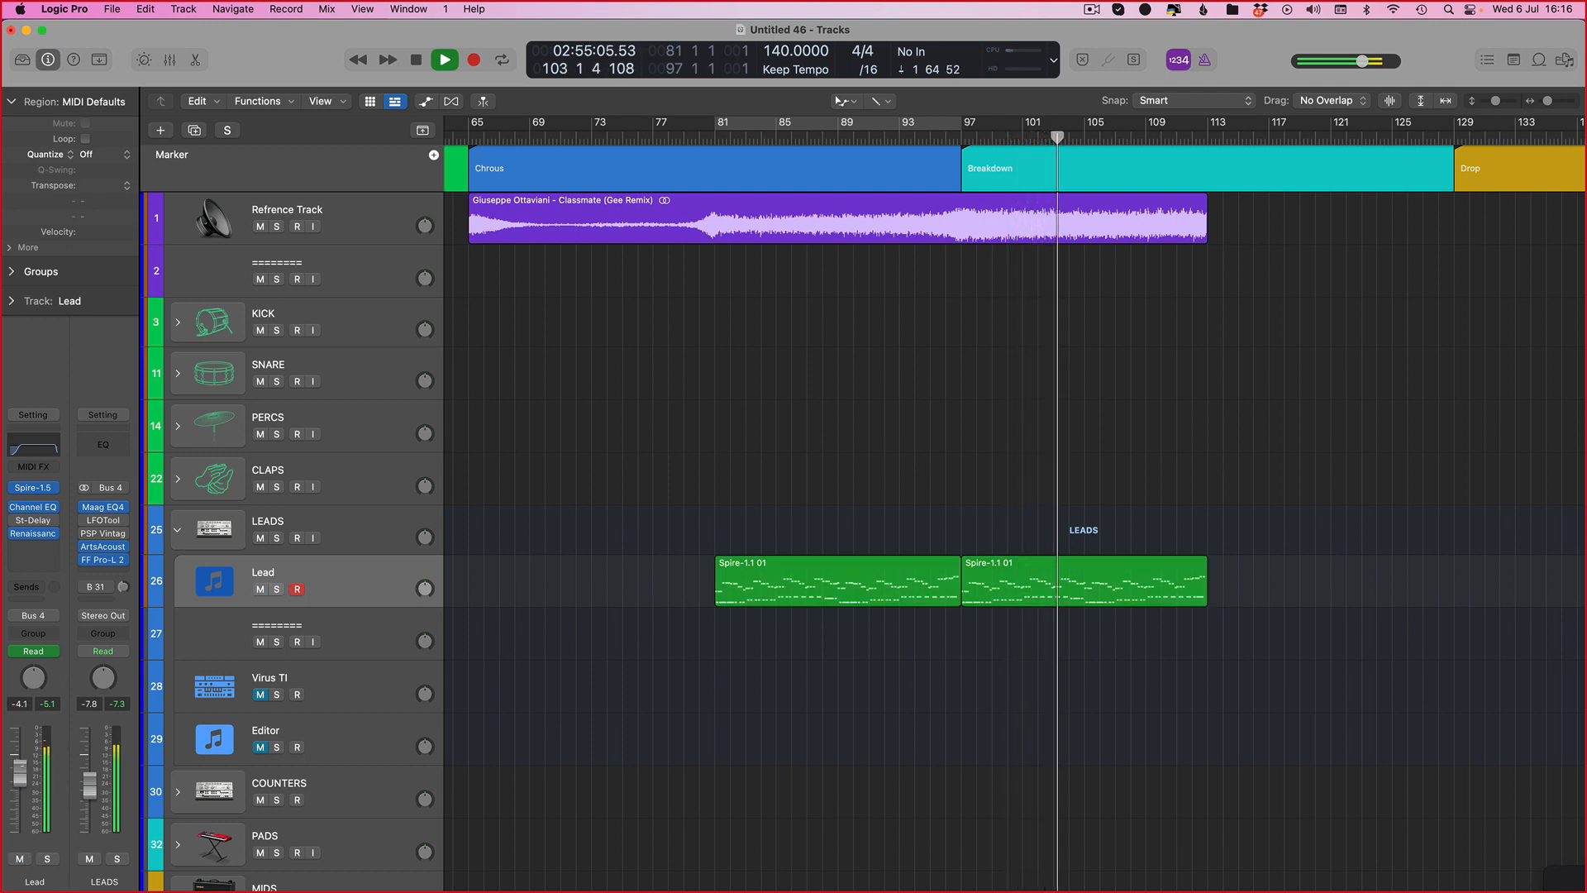
click(881, 137)
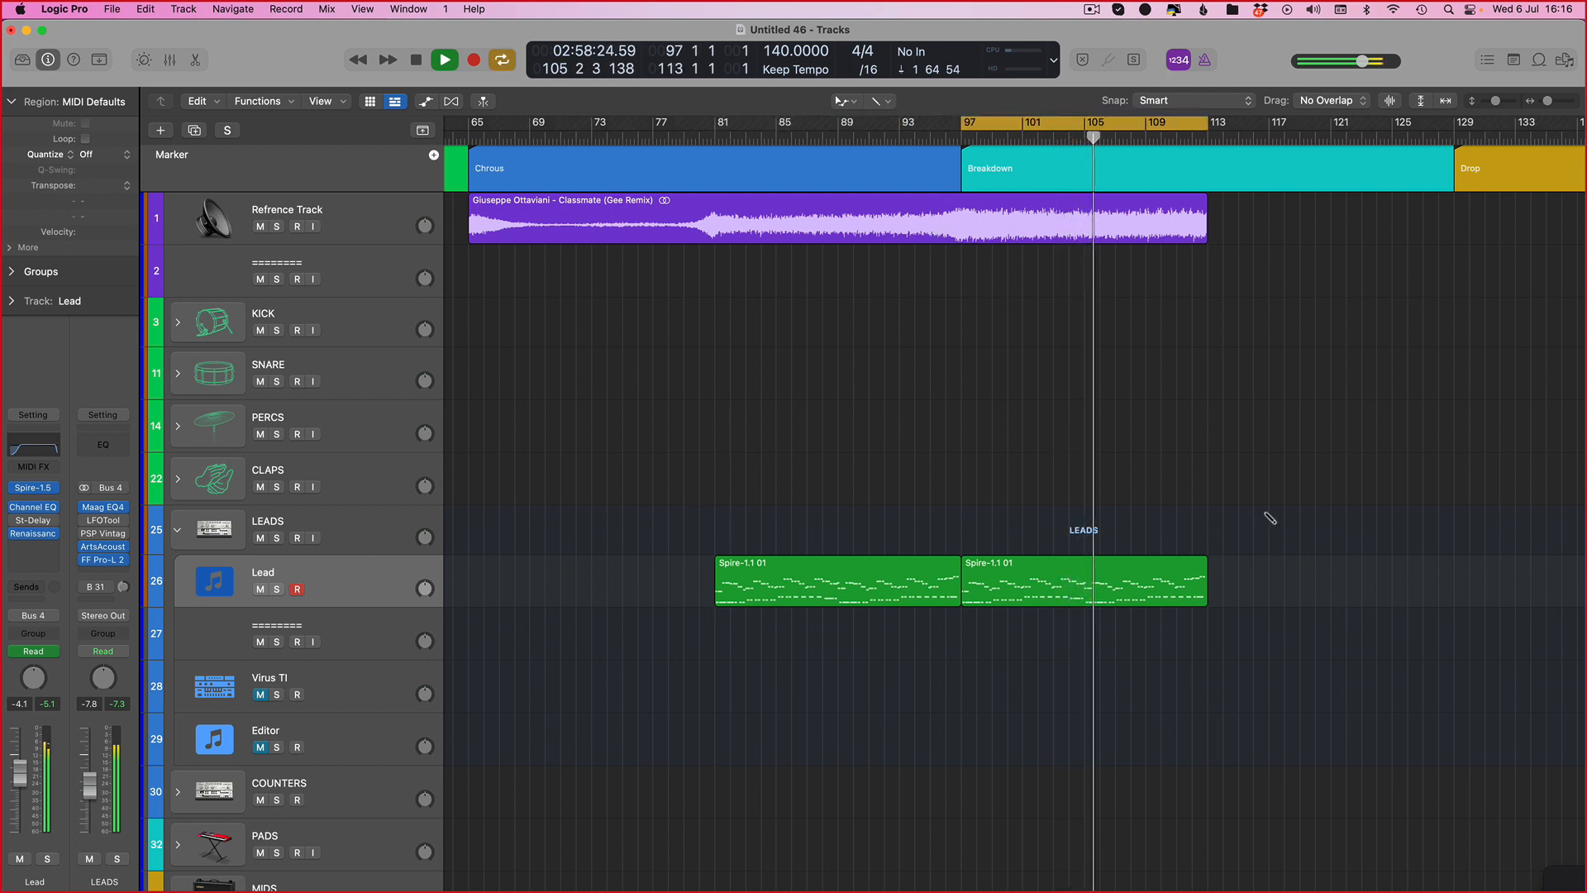
Step: Duplicate the Lead track and copy its Breakdown region at bar 97 onto the new track
key(cmd+d)
alt+drag(996, 603, 996, 655)
key(Return)
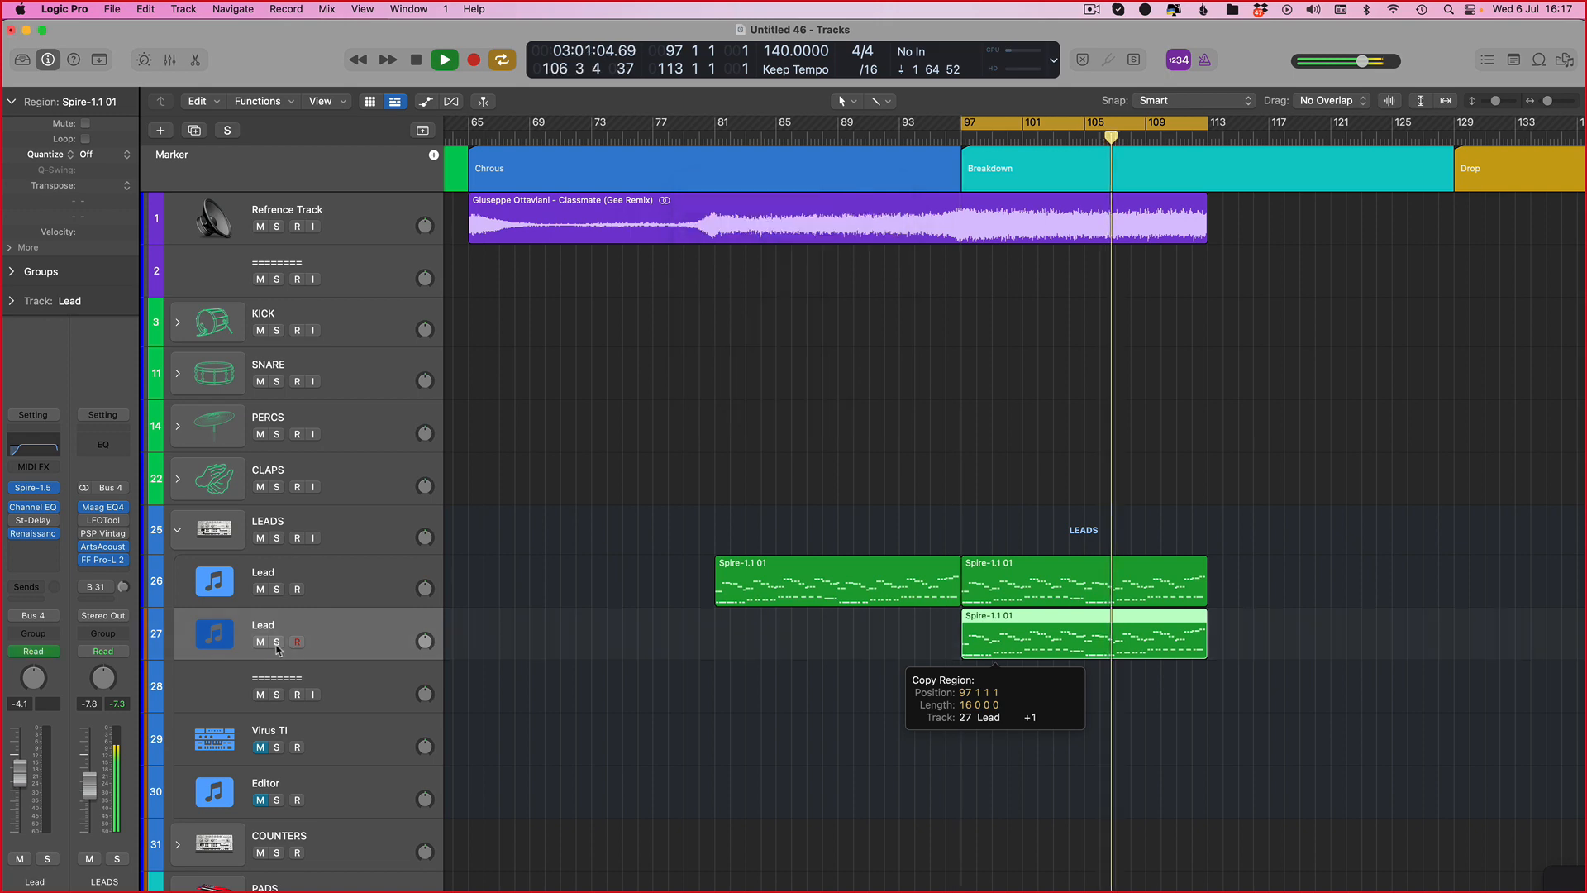
Step: Load the LEAD - Absolute preset from the Metta & Glyde Signature library into the new track's Spire
key(s)
key(v)
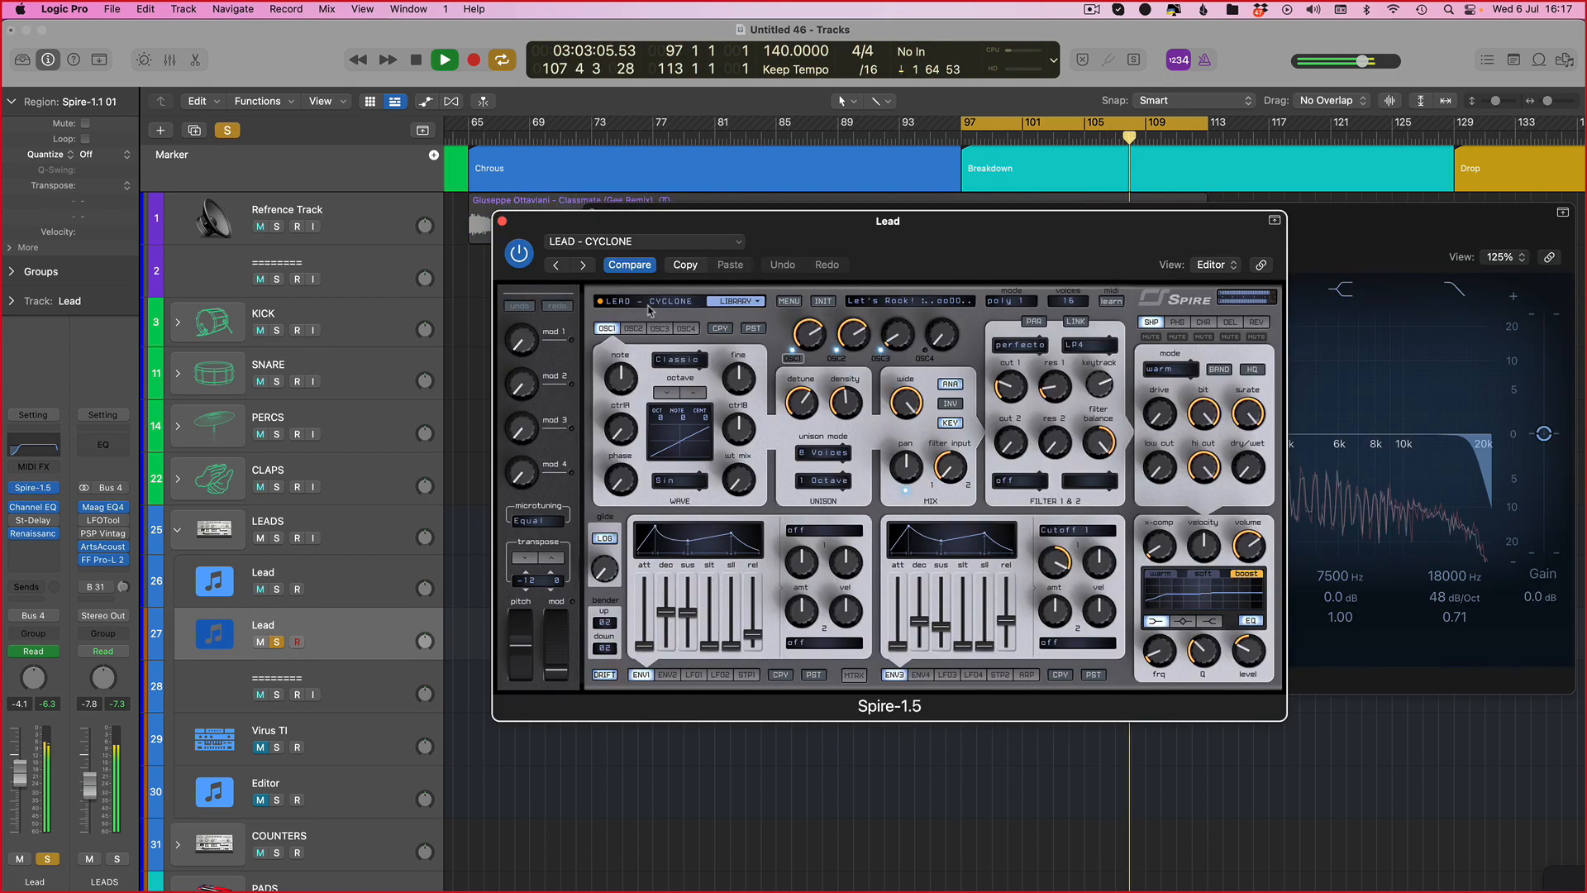
click(704, 302)
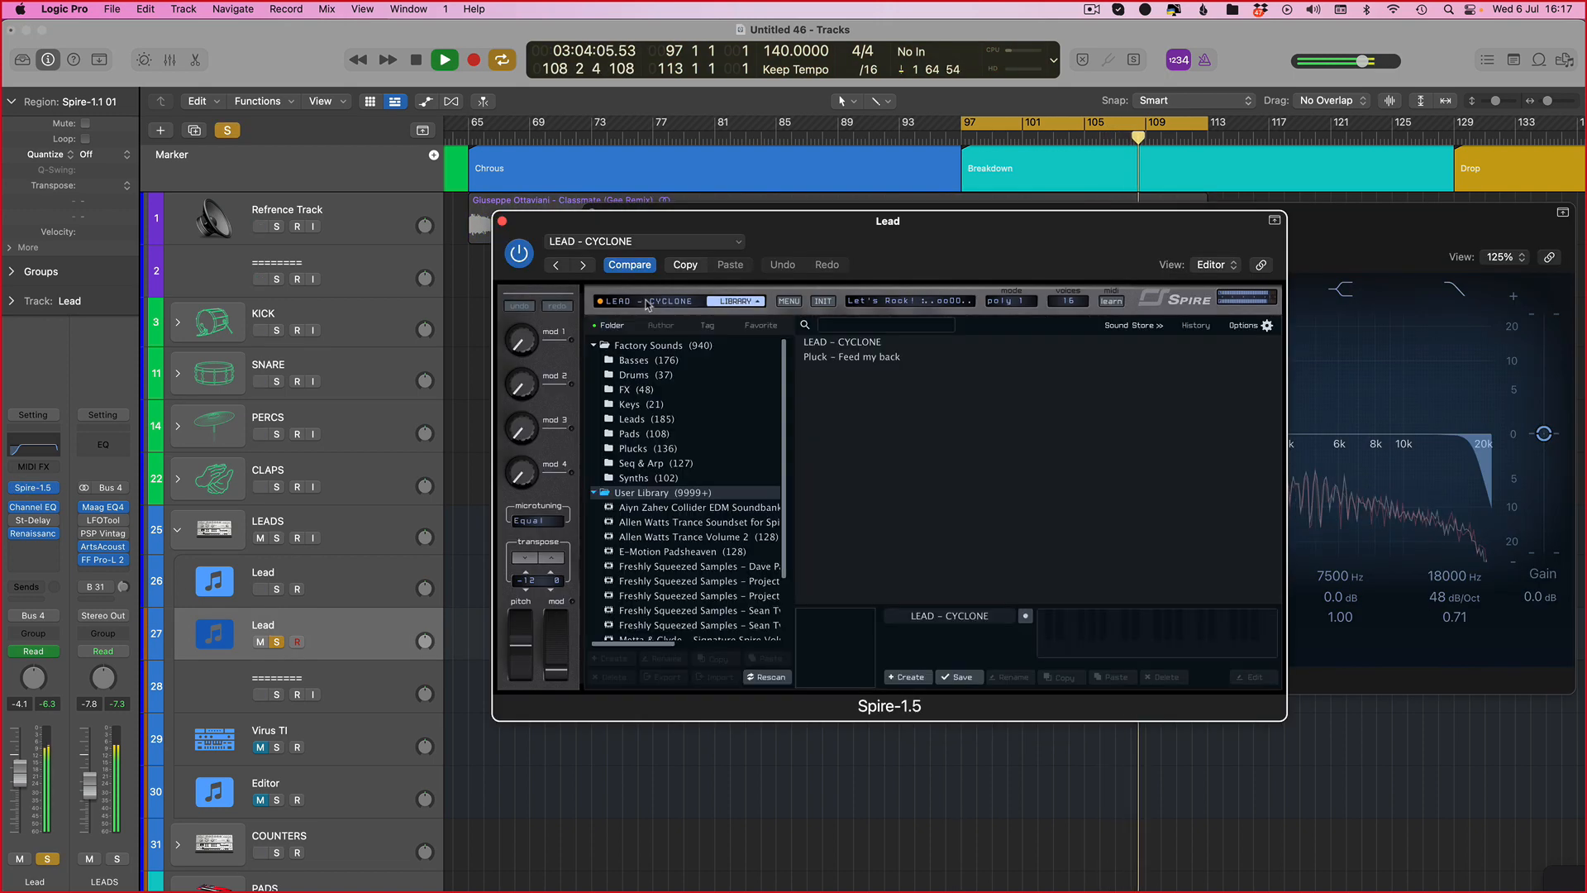
click(655, 510)
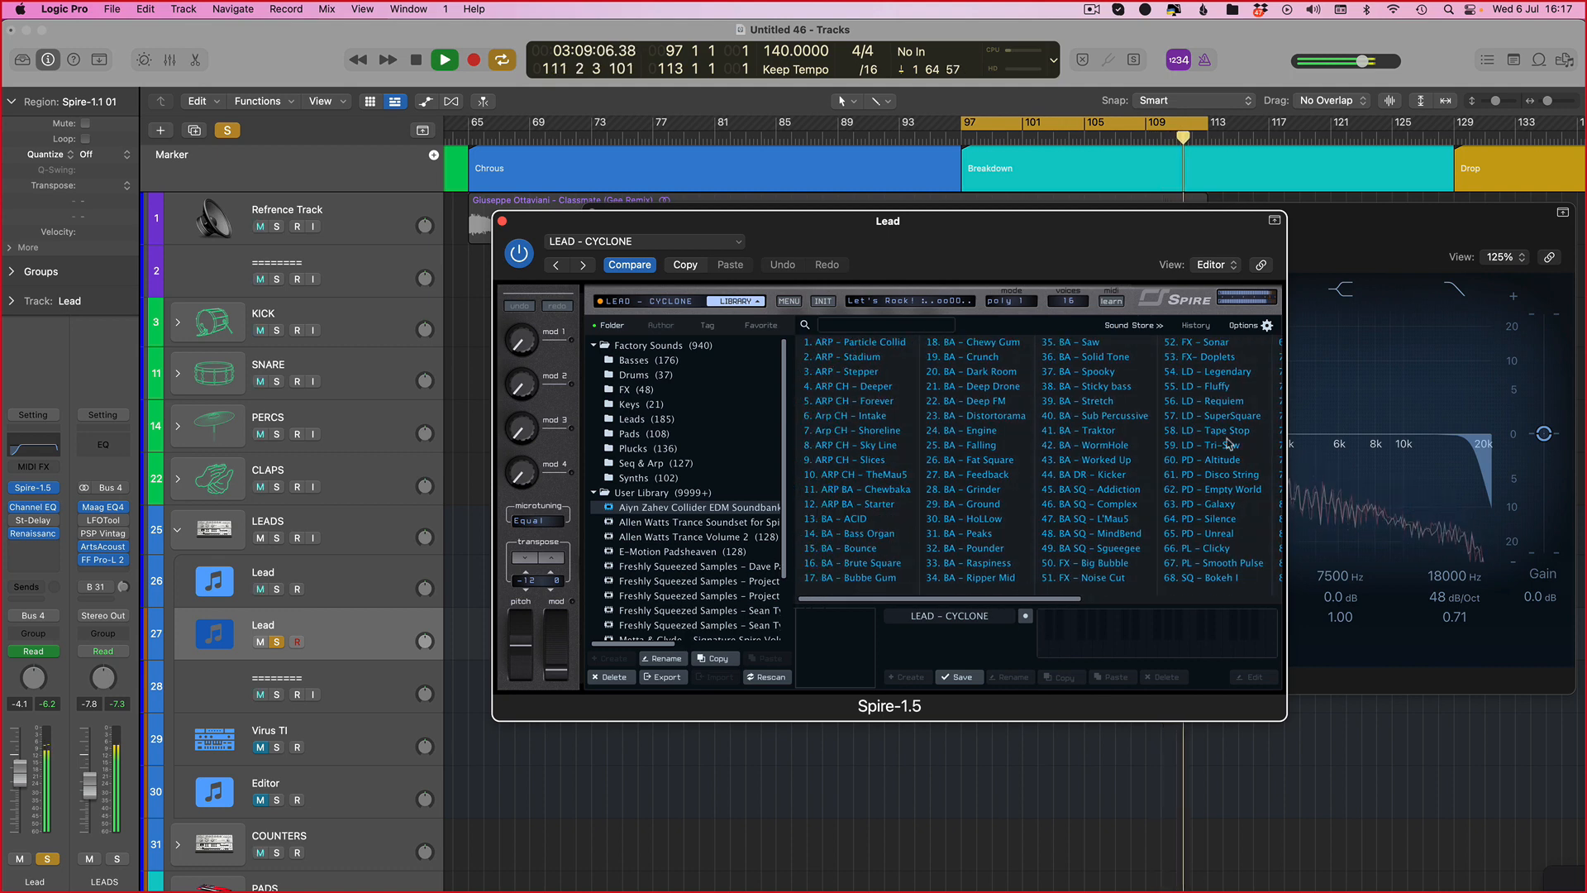
scroll(670, 598, down, 5)
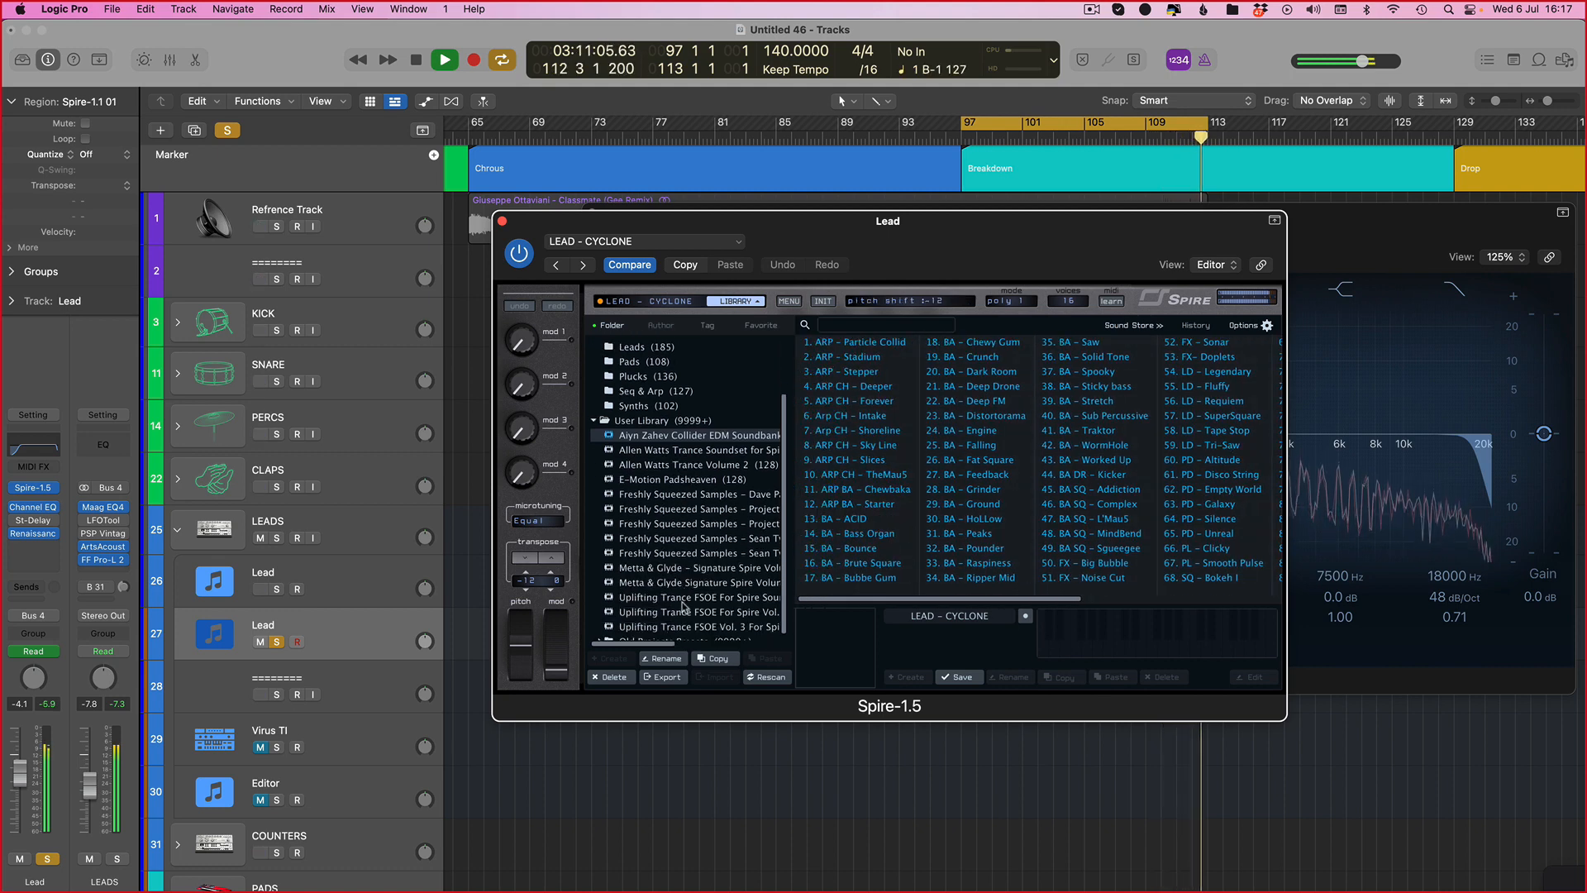
click(673, 573)
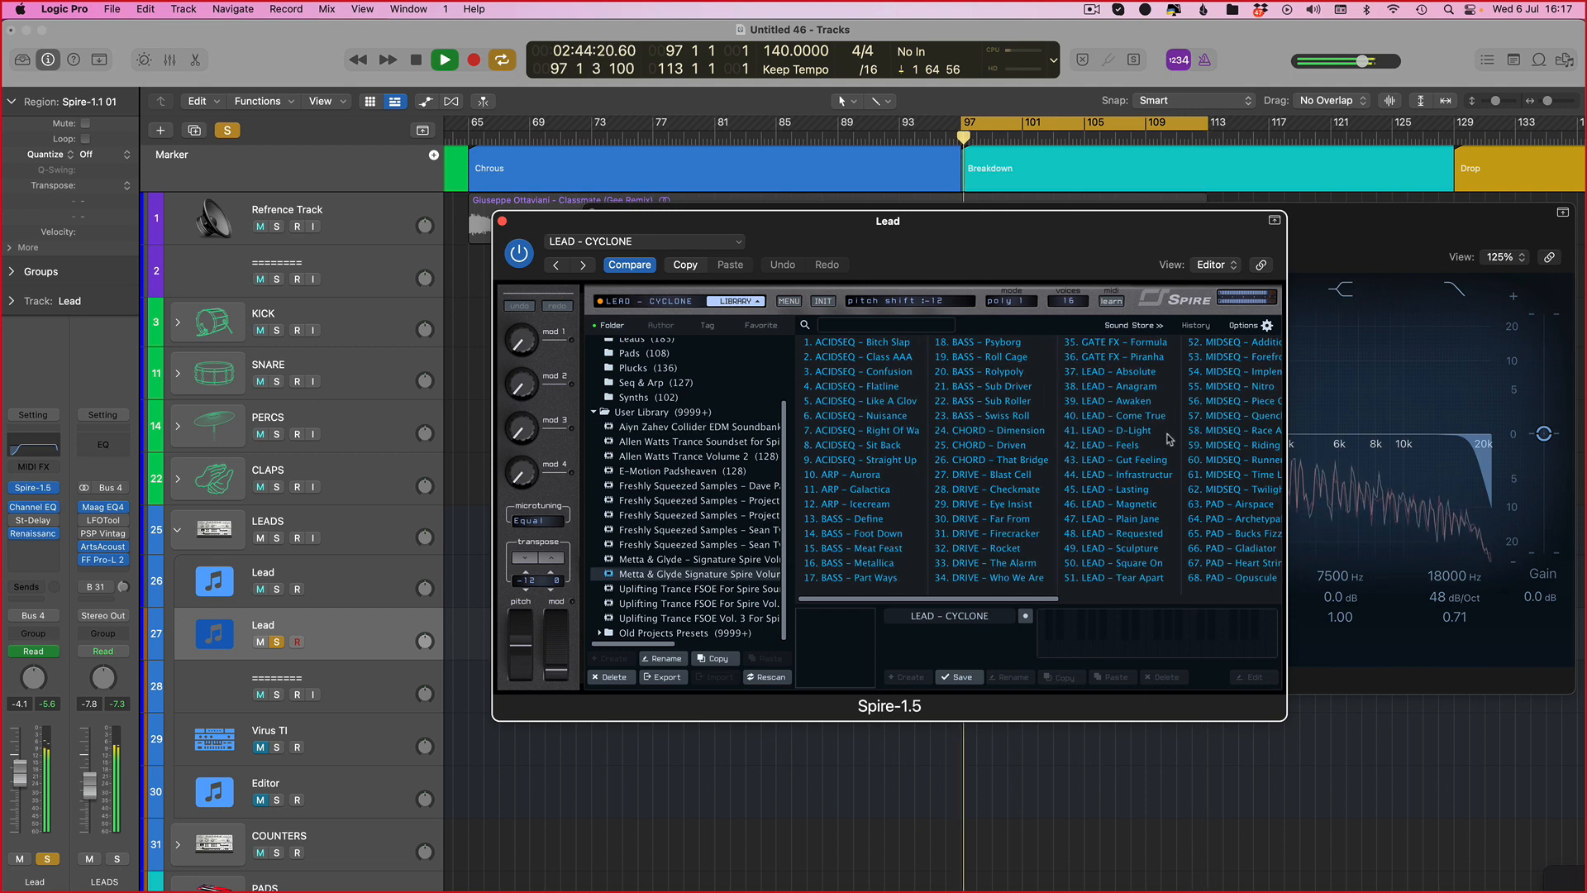
click(1103, 374)
click(642, 299)
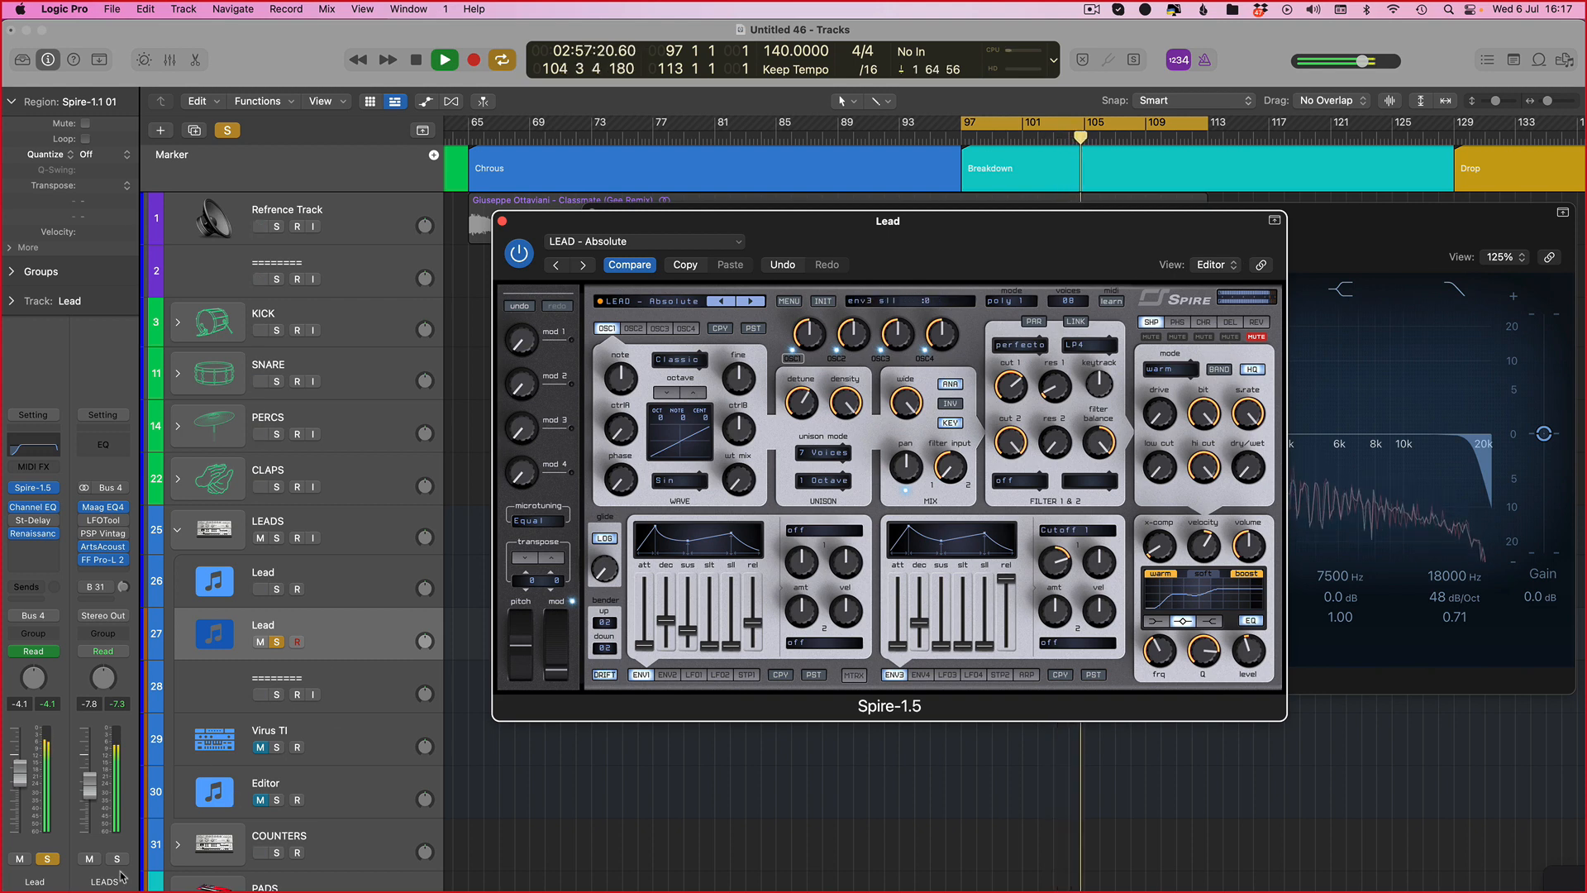
Step: Reset the new track's Channel EQ to its default setting and hide the plug-in windows
click(30, 791)
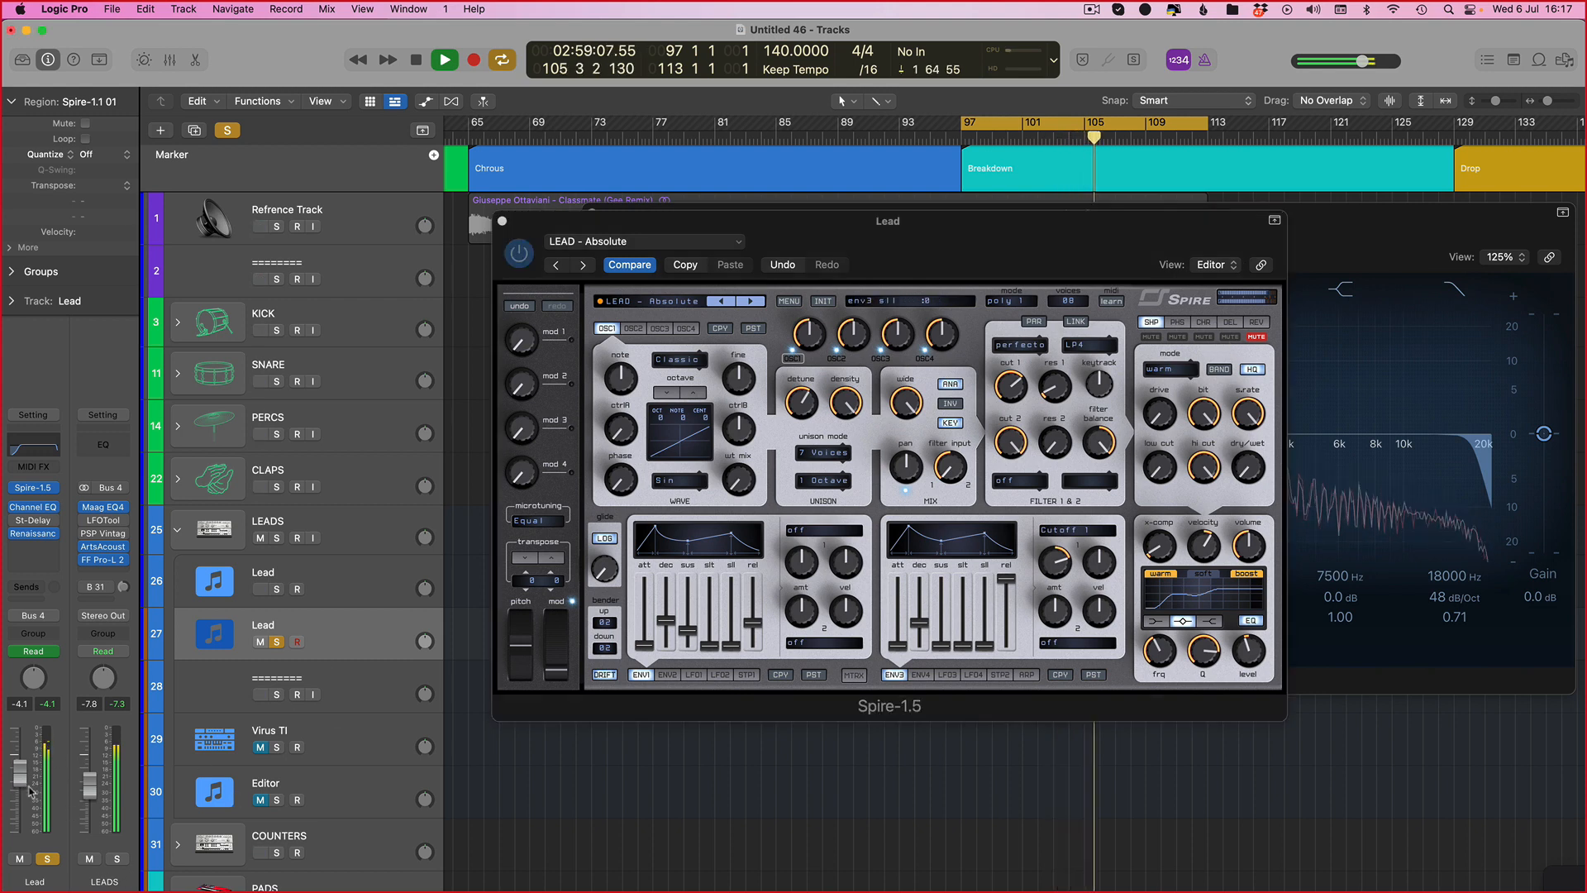
click(33, 448)
click(628, 257)
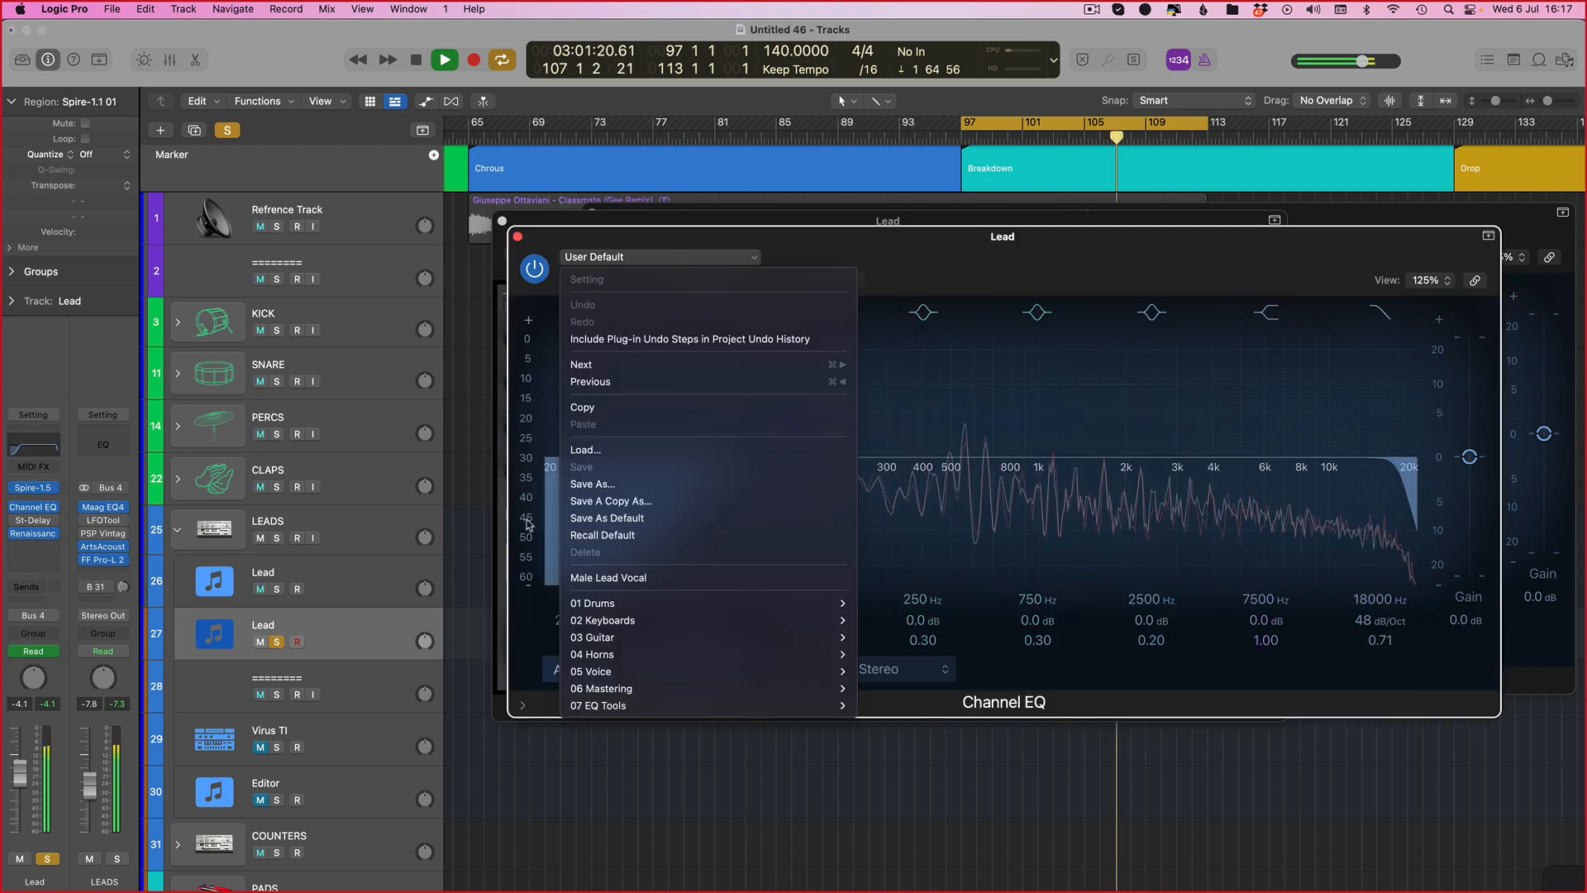
click(609, 535)
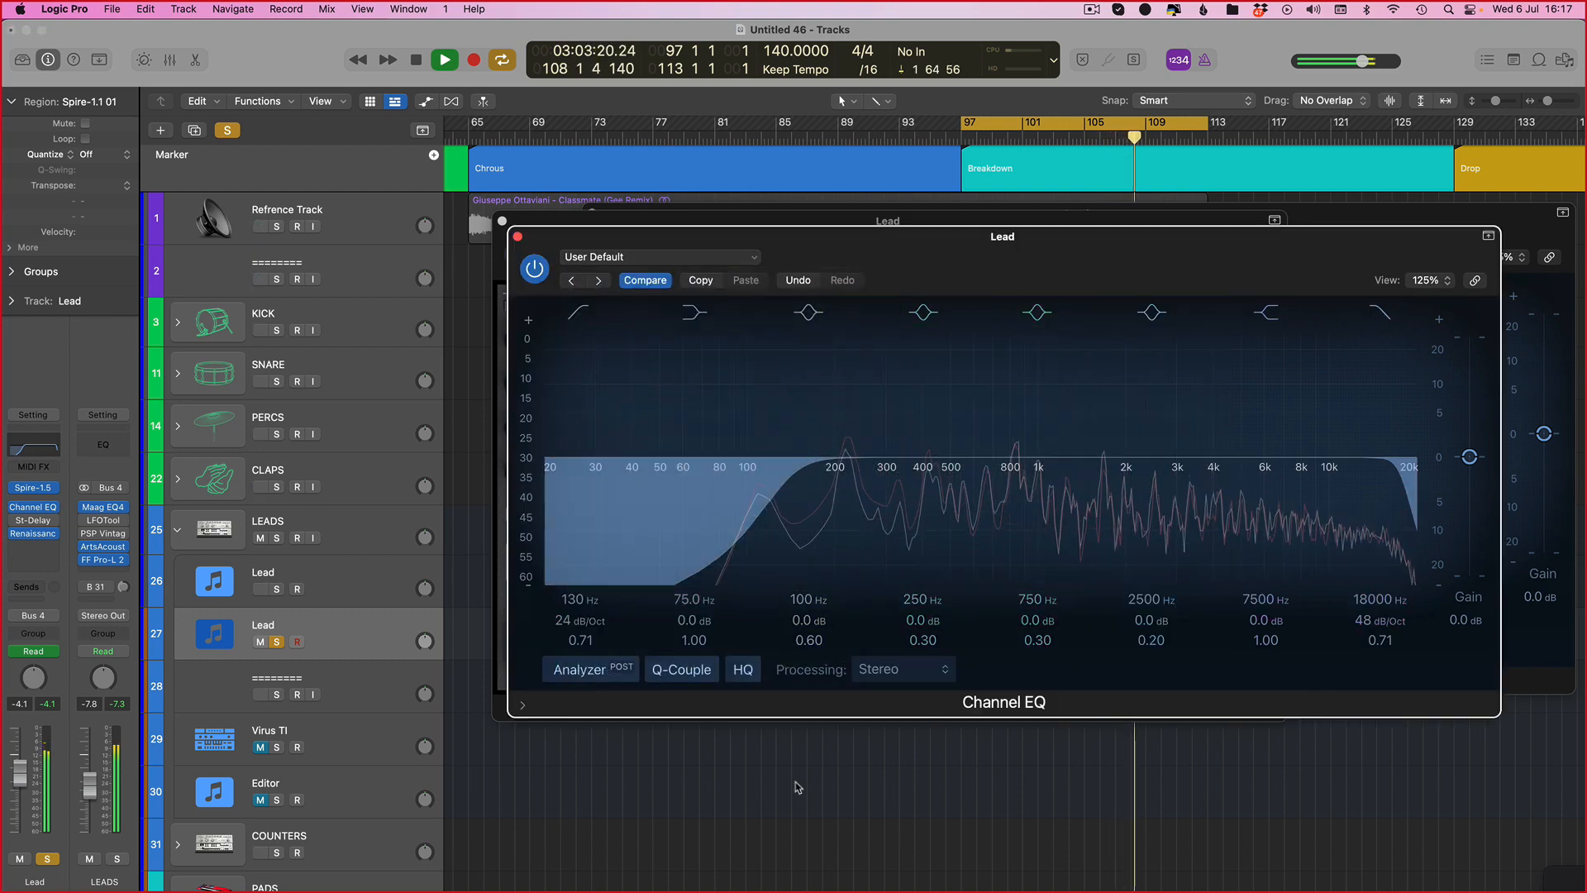
key(v)
Step: Compare the two Lead tracks by soloing and muting them during playback
click(276, 588)
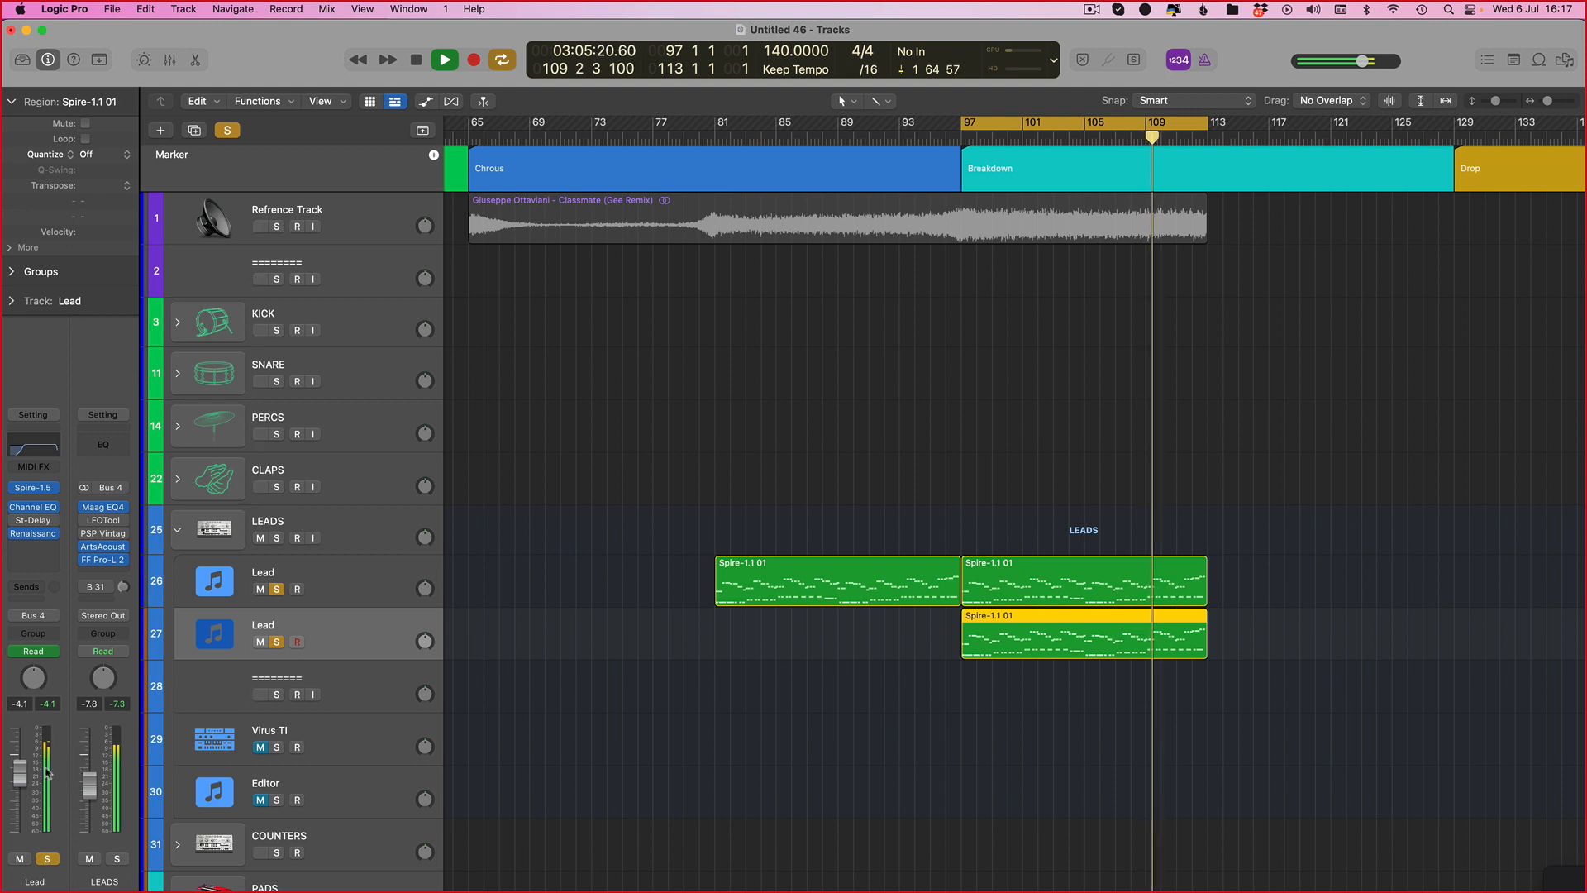
drag(23, 784, 23, 783)
click(19, 858)
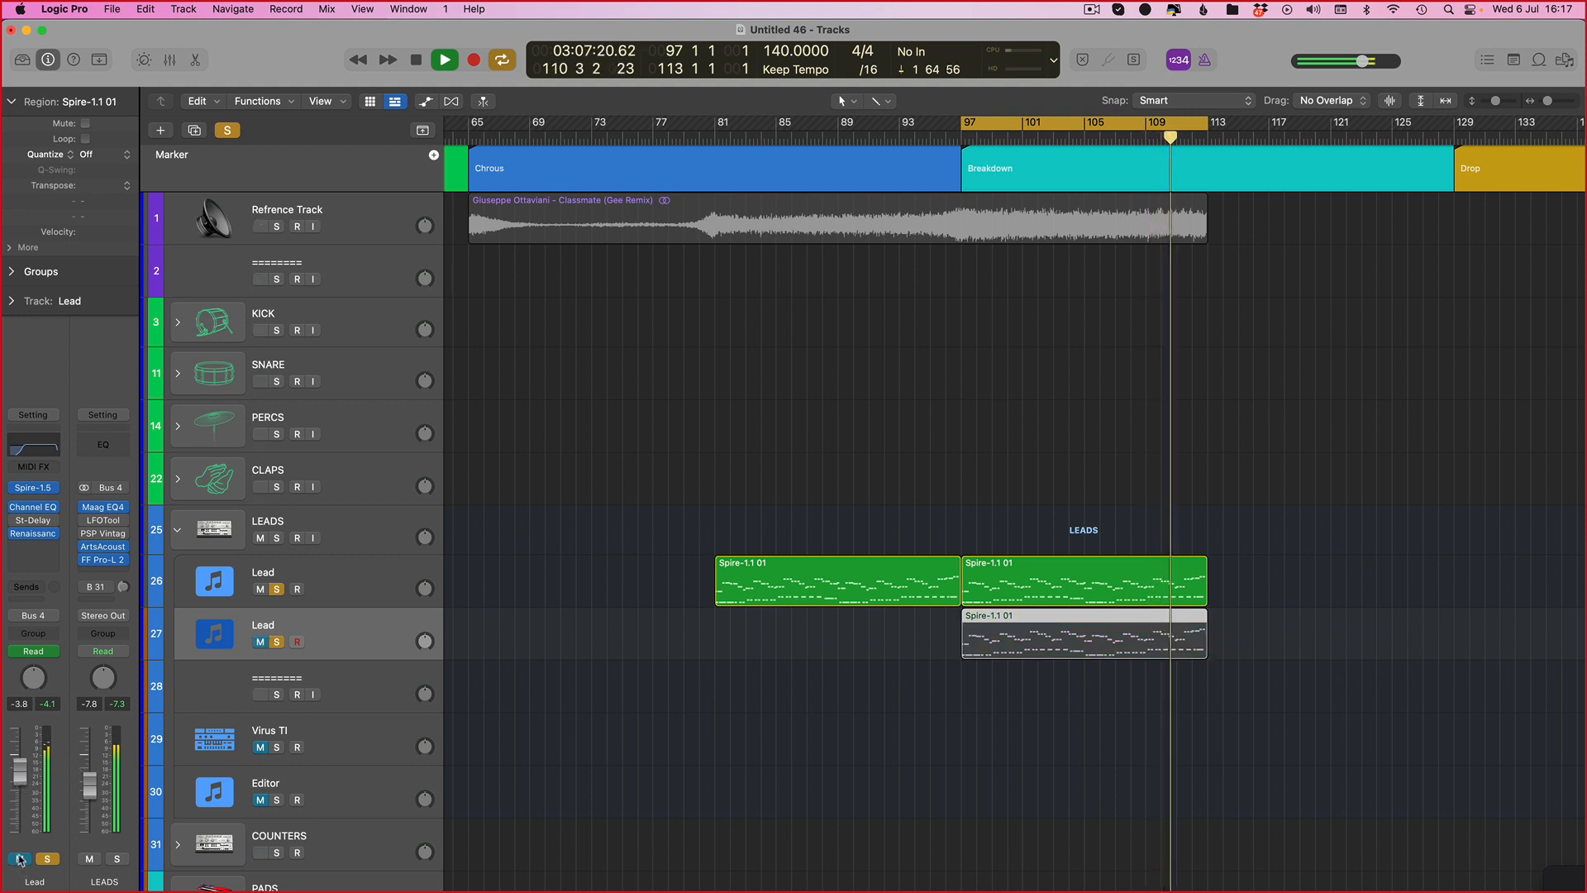
click(19, 858)
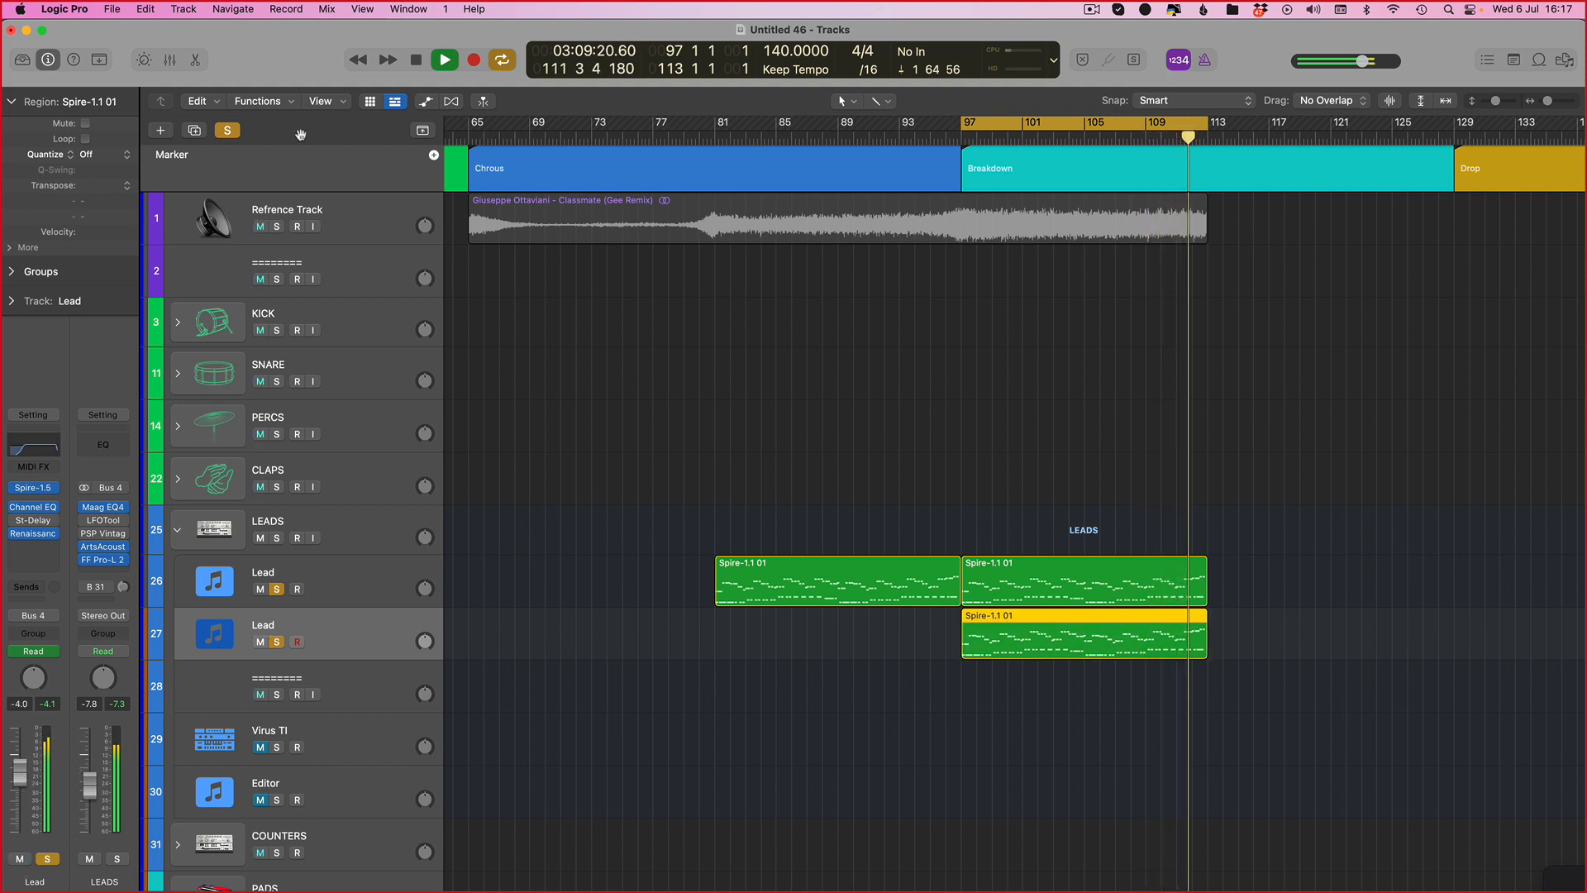
click(227, 130)
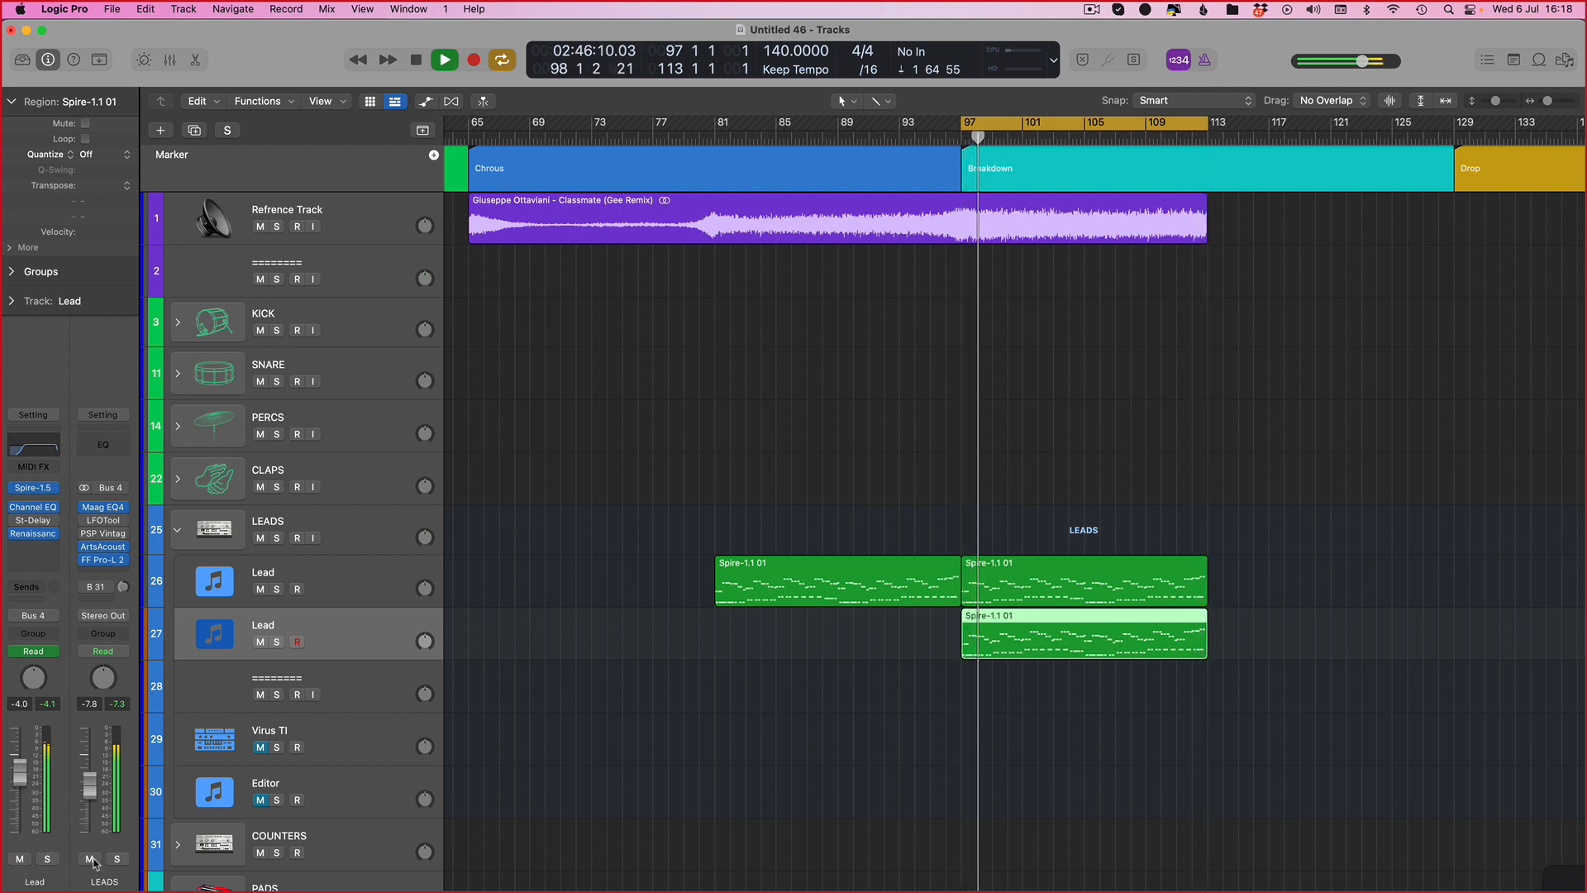
click(260, 642)
click(260, 641)
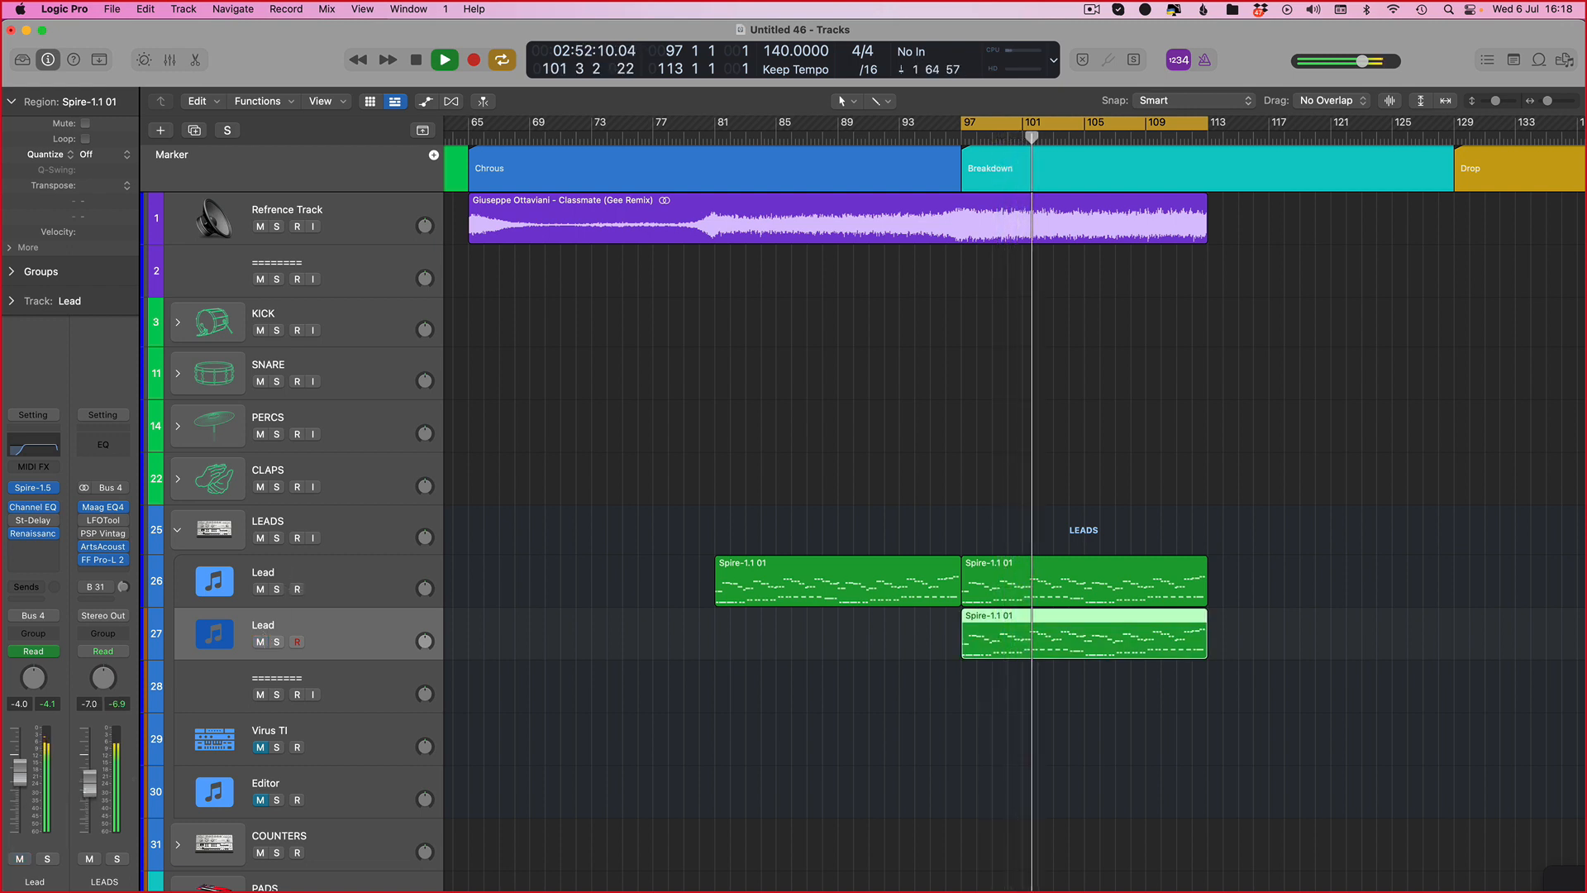
key(s)
key(s)
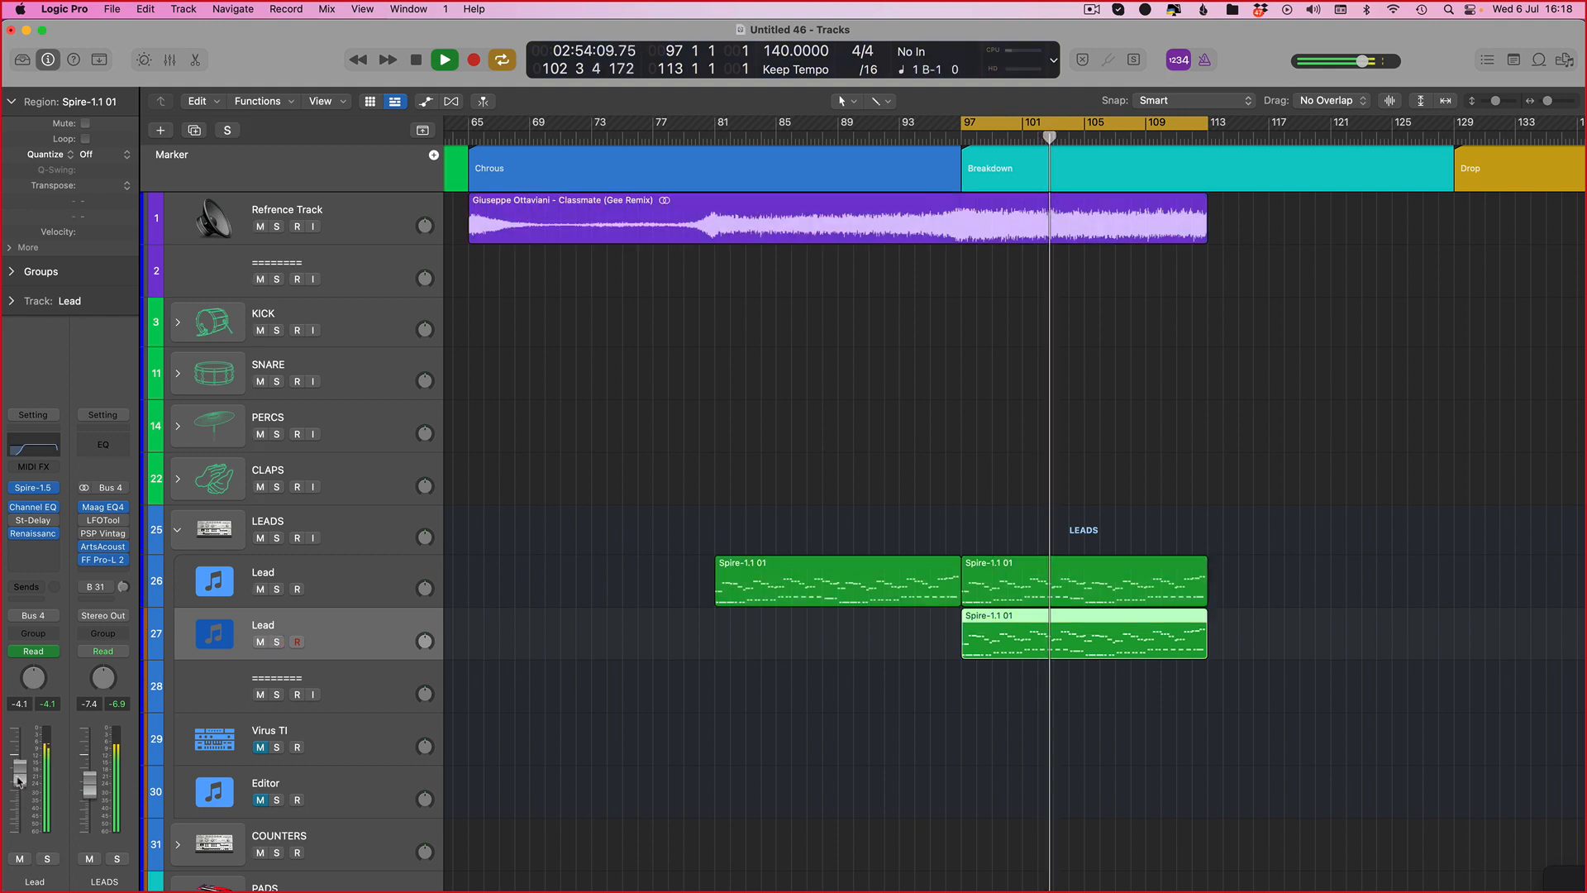
key(s)
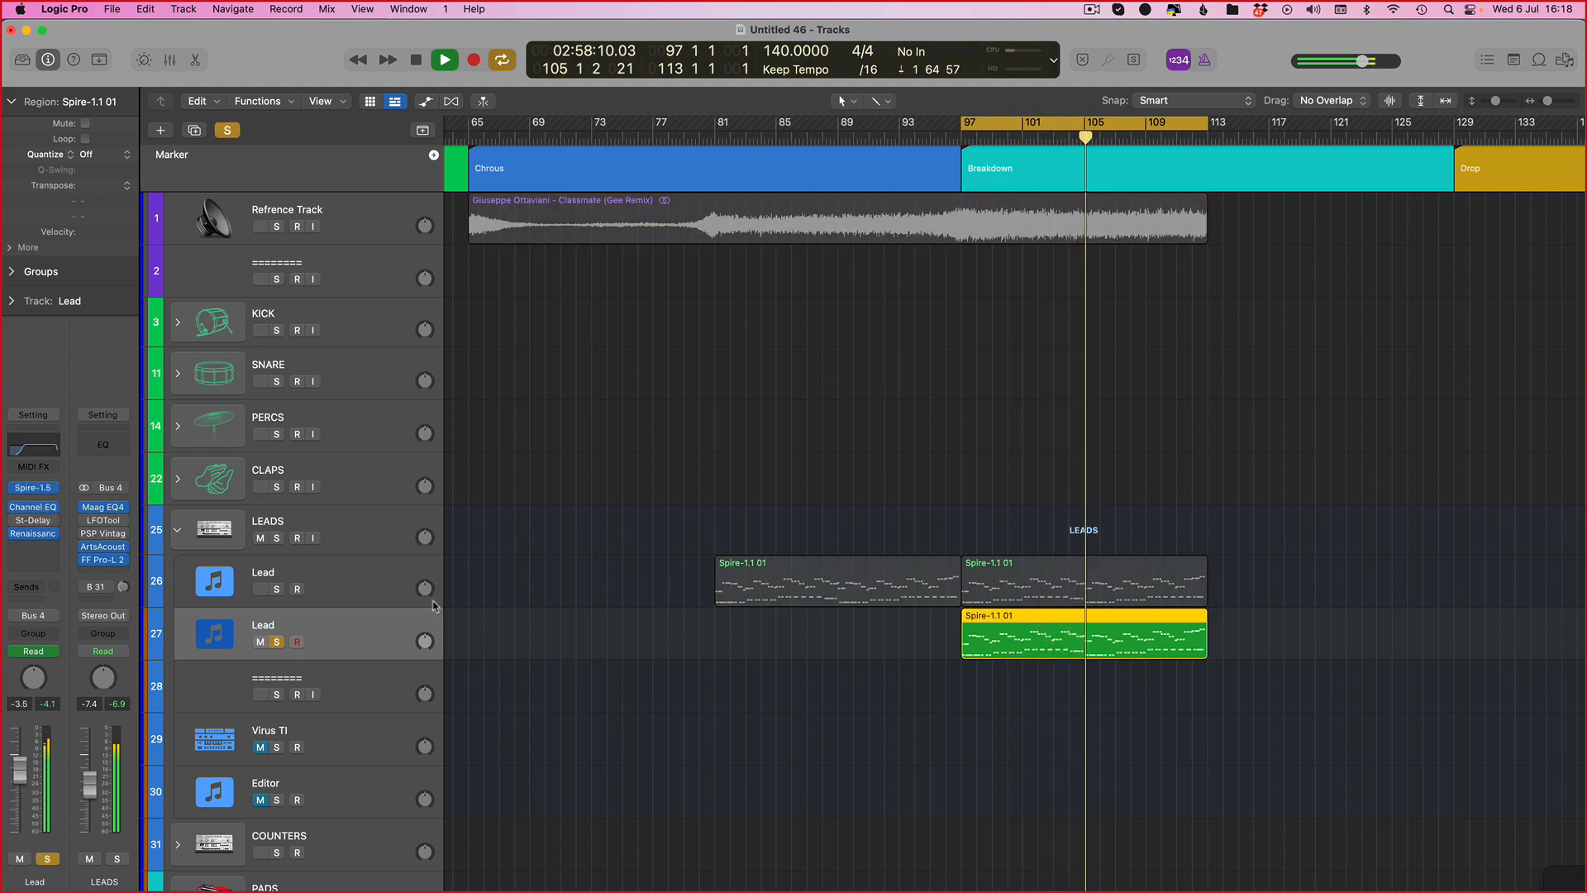
Step: Show automation and set the new Lead track's automation lane to Spire's flt1_cut parameter
key(a)
click(35, 487)
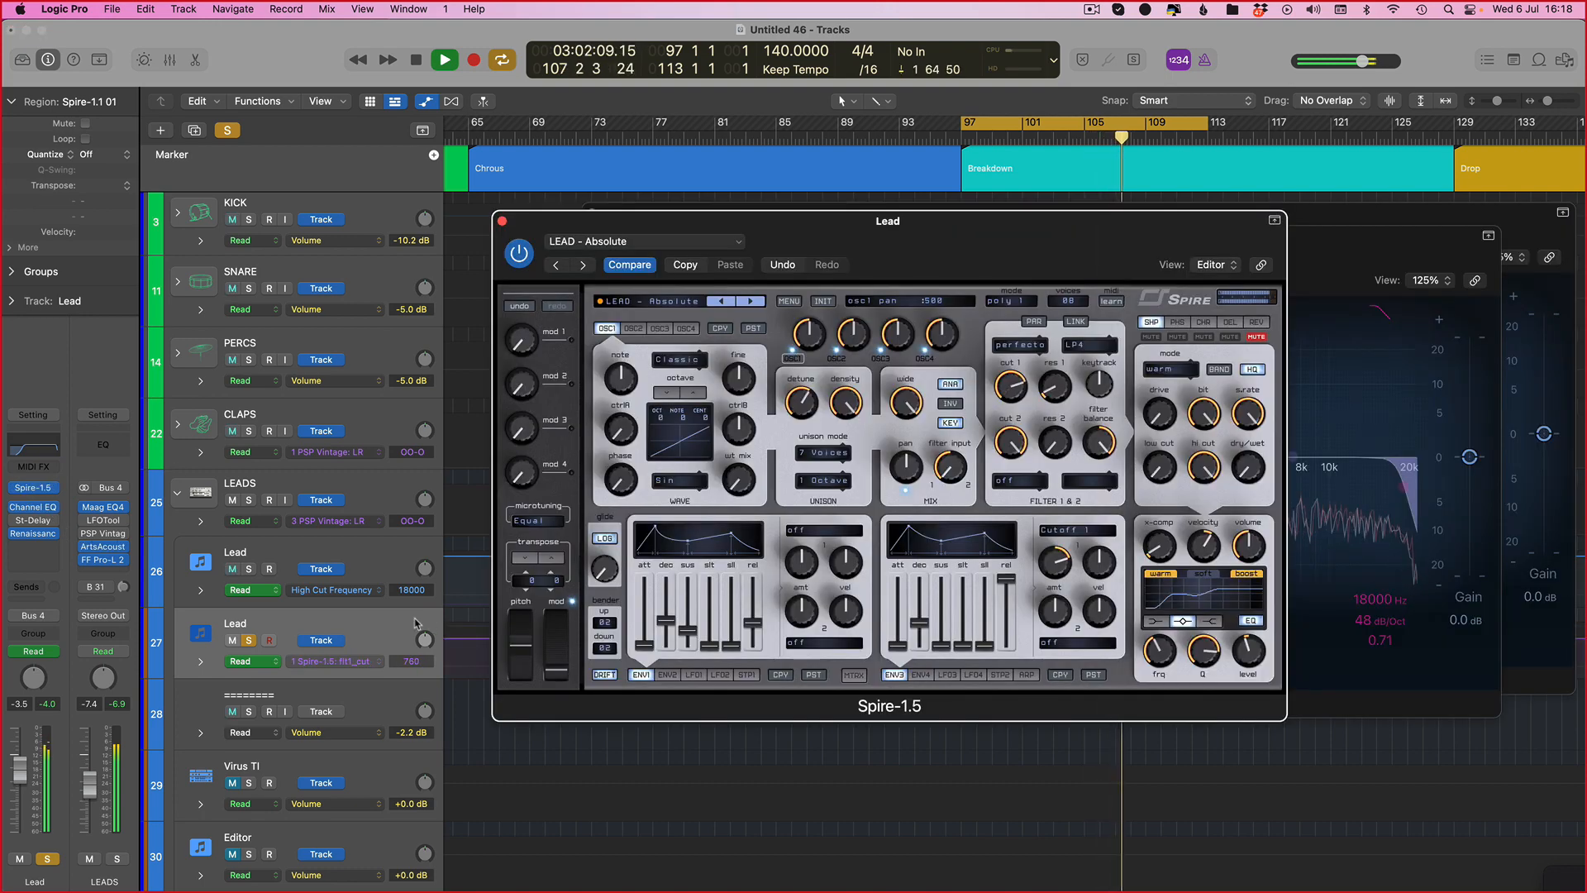
click(248, 640)
key(v)
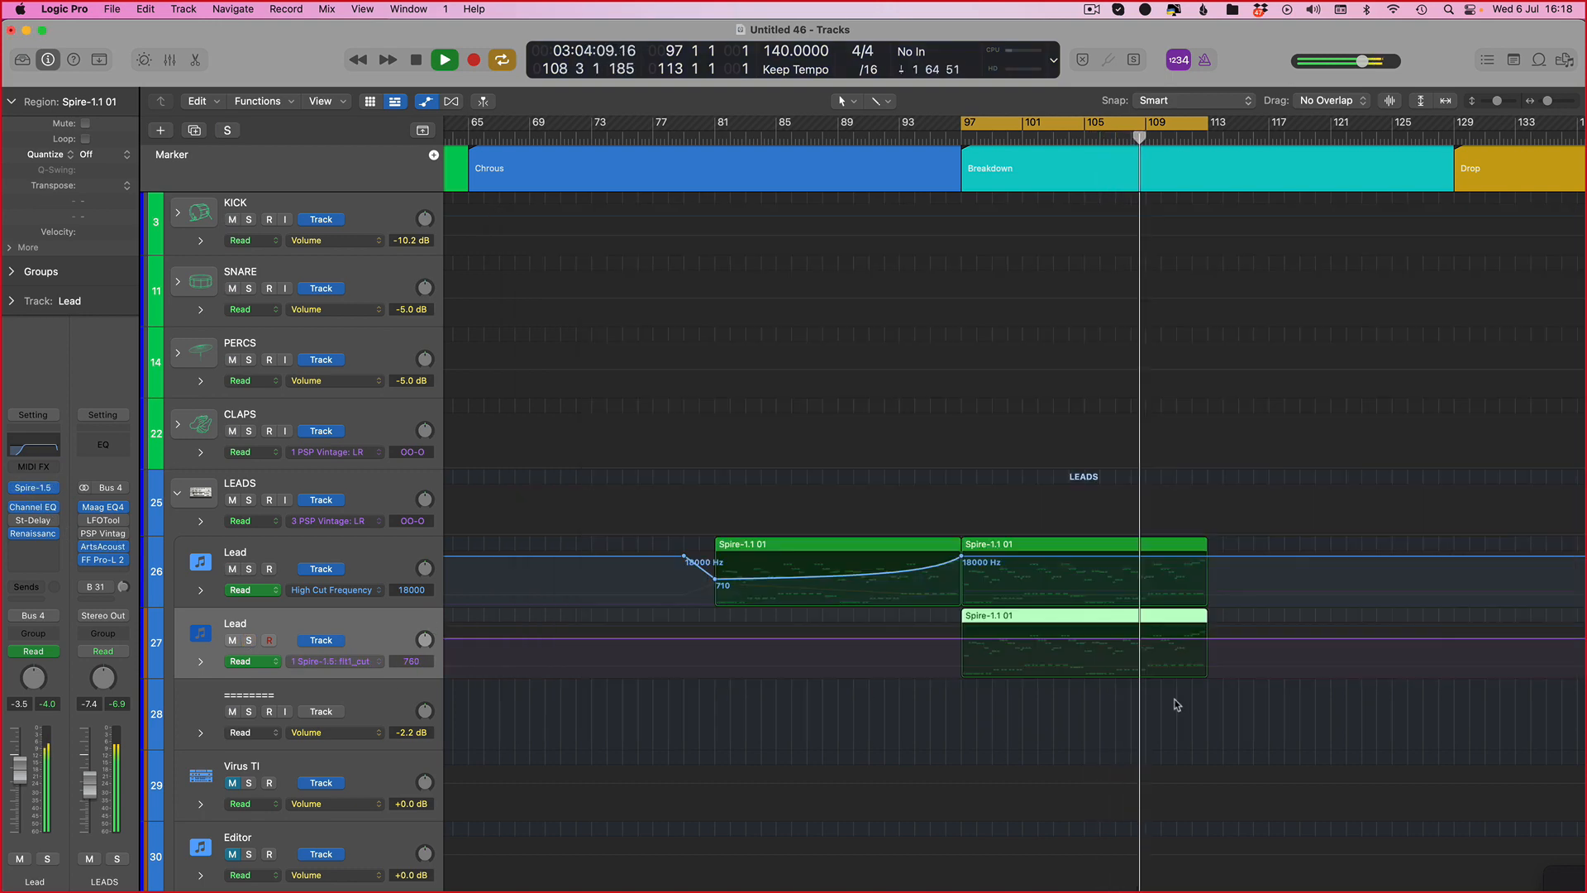
key(a)
drag(965, 632, 728, 633)
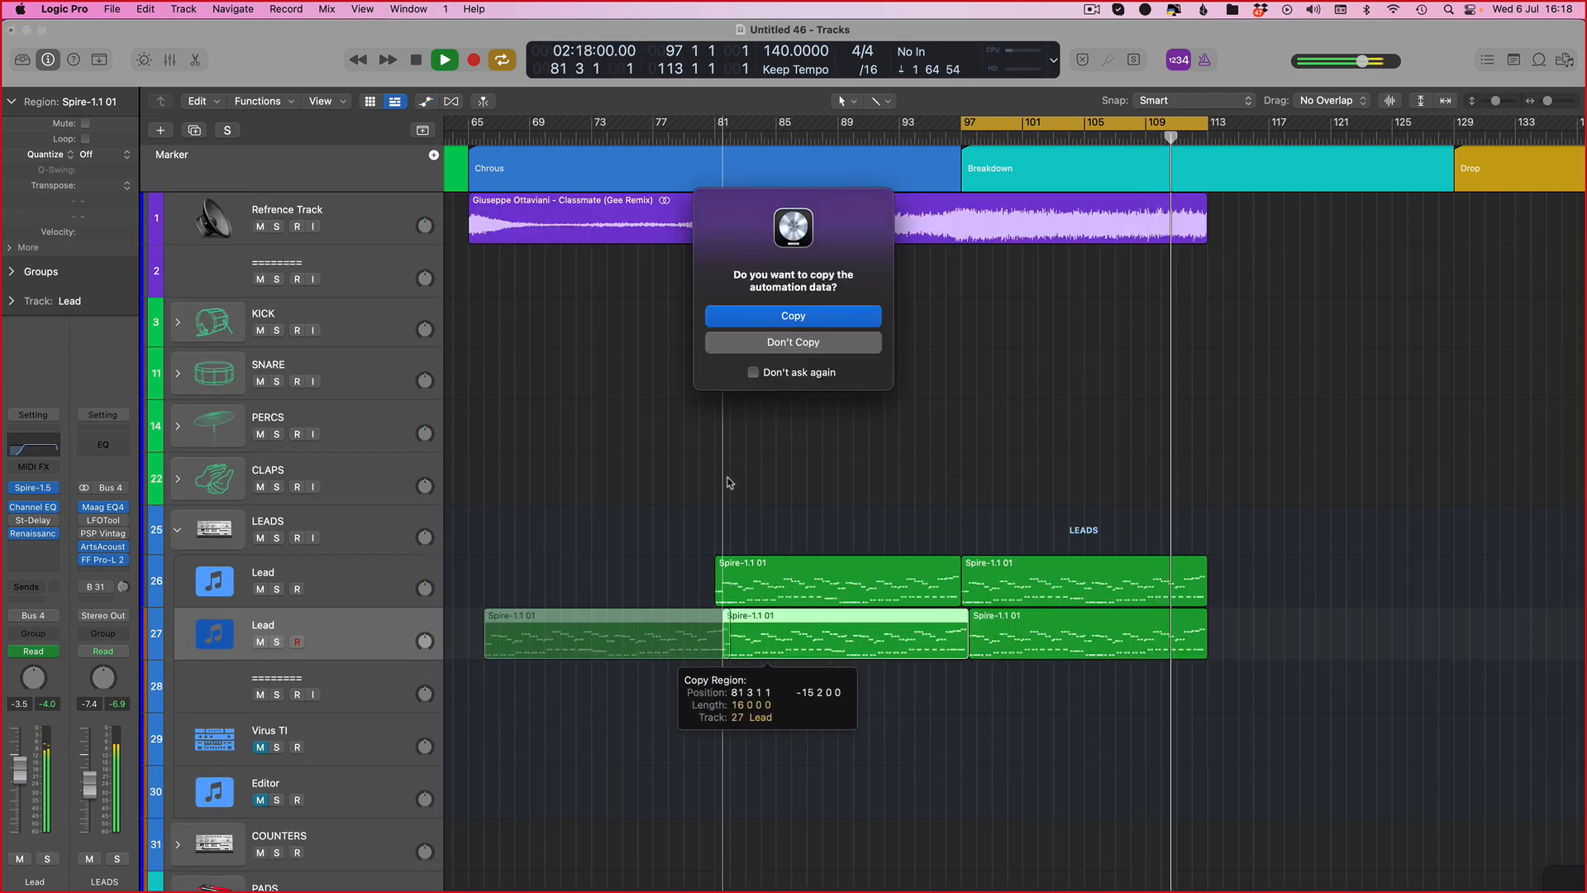
click(782, 341)
key(super+z)
Step: Copy the new track's region to start at bar 81, keeping its automation
drag(1024, 636, 781, 638)
key(Return)
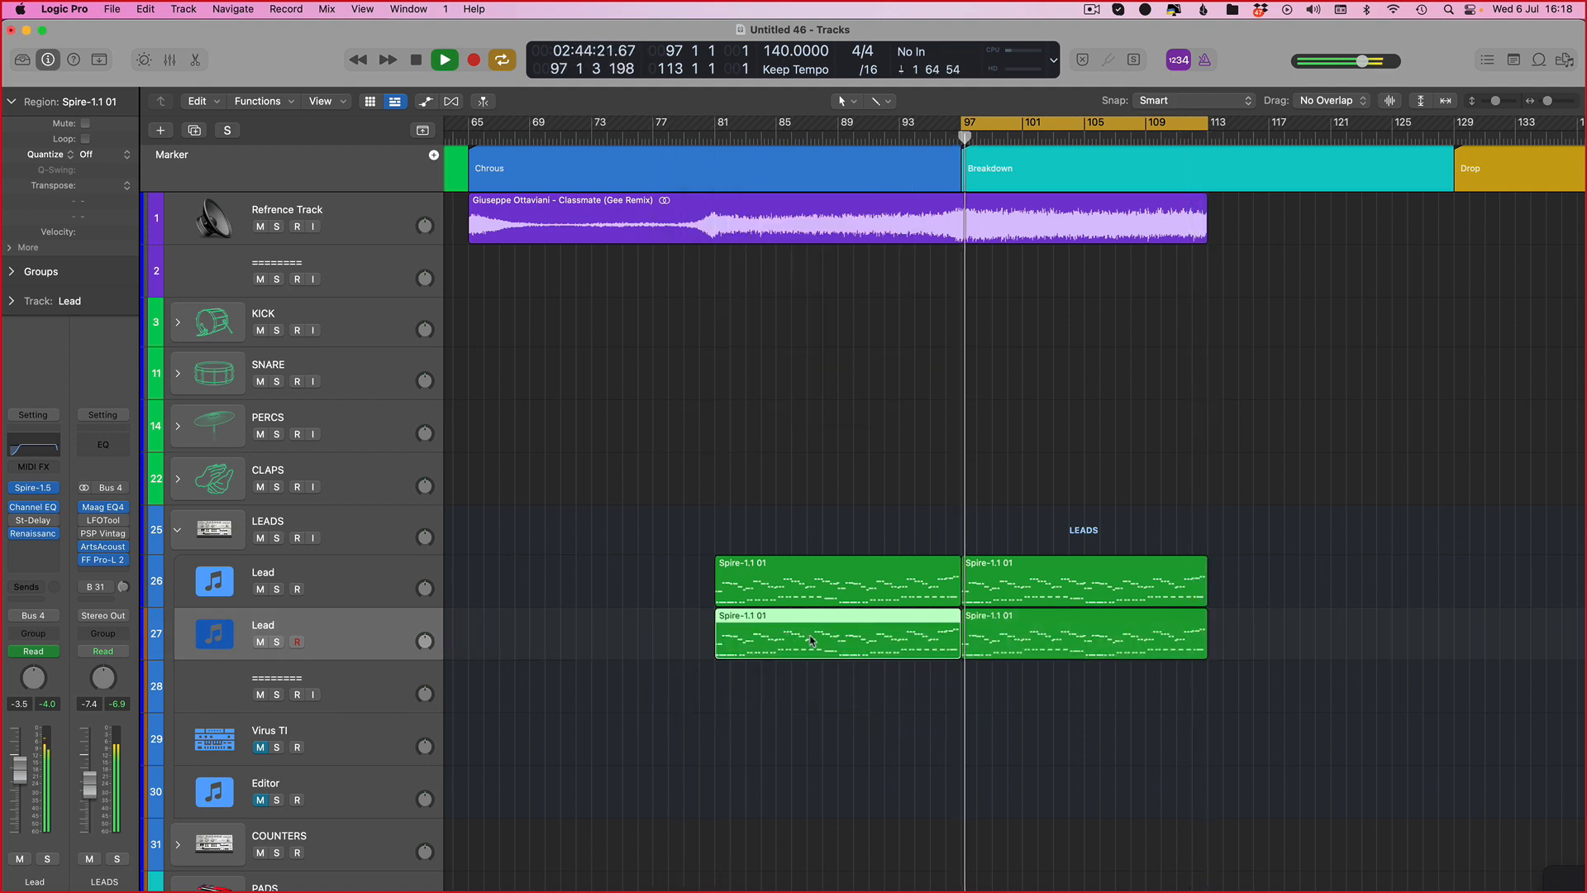
Step: Draw flt1_cut automation on the new Lead rising on a curve from 0 at bar 81 to 760 at bar 97
key(a)
click(961, 639)
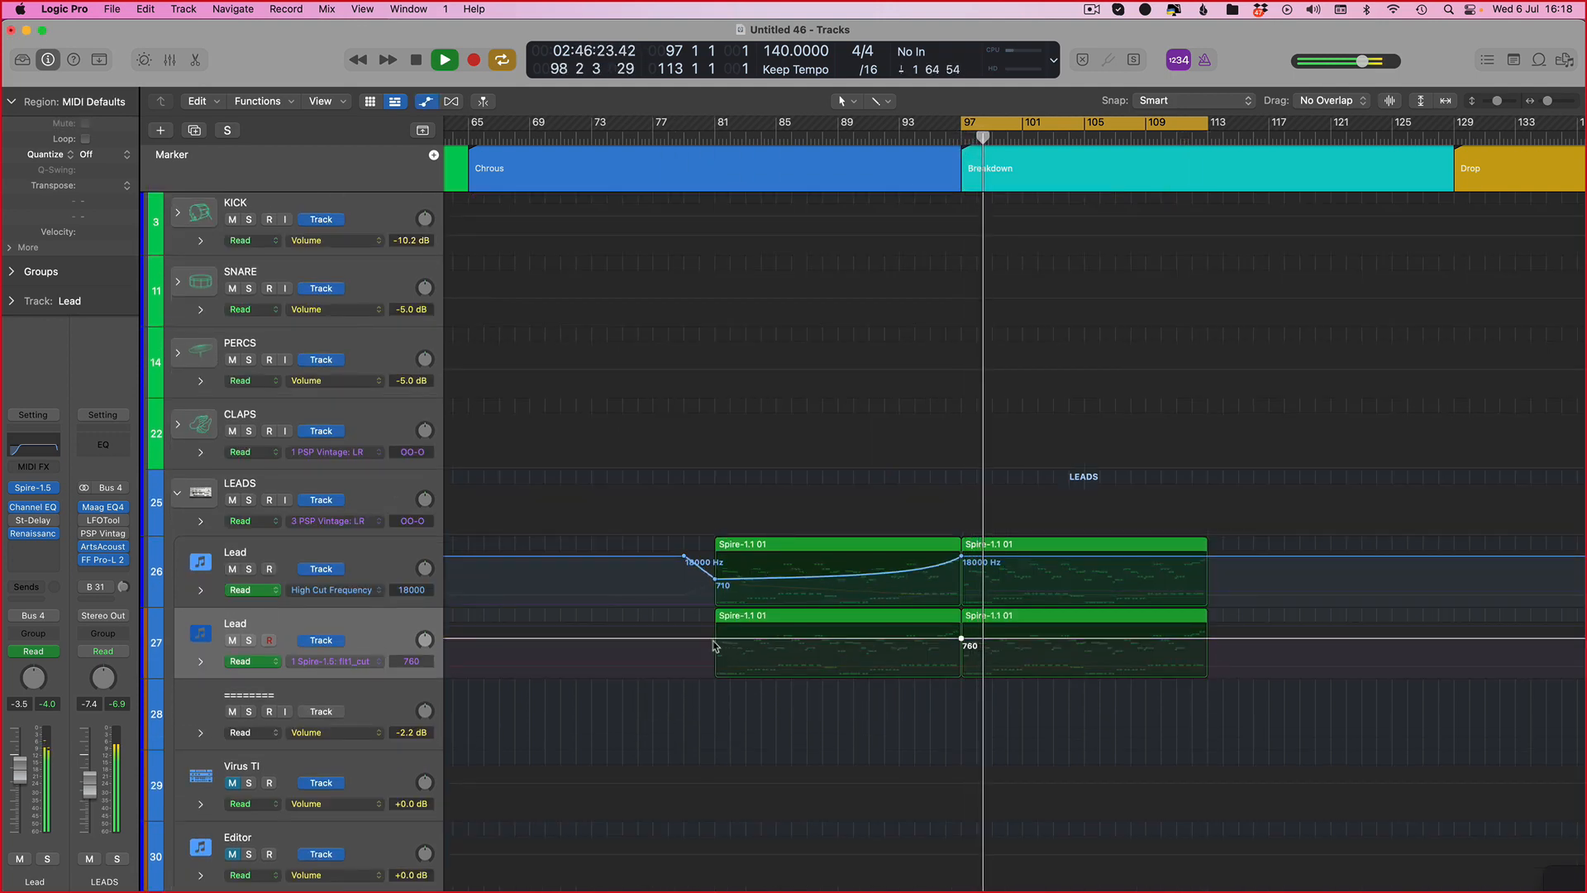
click(714, 639)
drag(715, 639, 715, 678)
drag(915, 647, 916, 668)
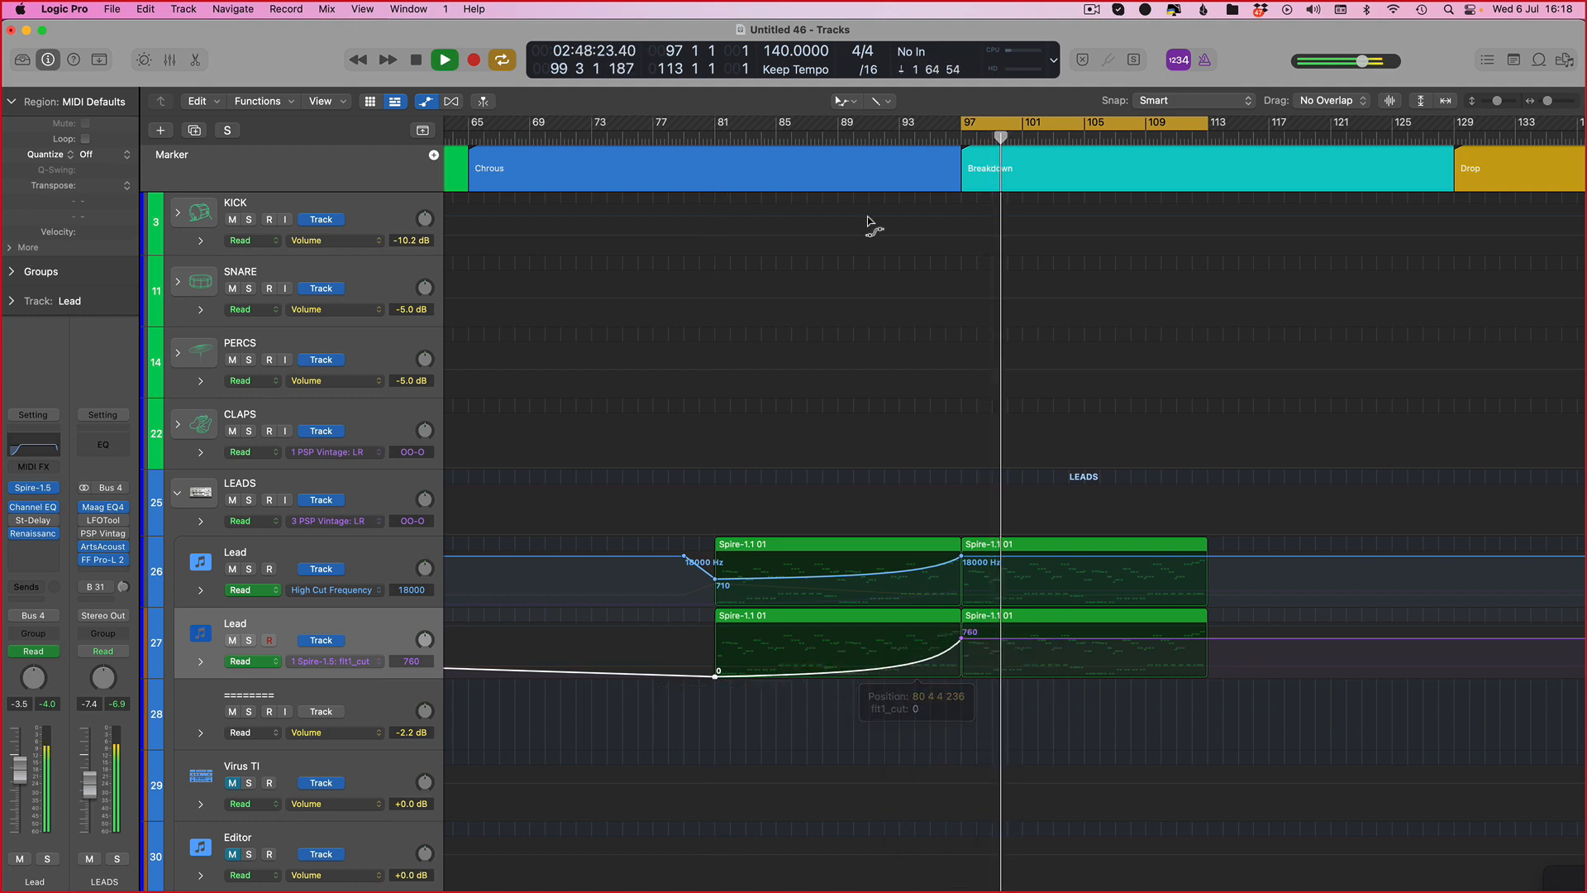
Step: Set the cycle range to bars 81 to 97 and play the build-up
key(shift+super+period)
key(shift+super+comma)
key(shift+super+comma)
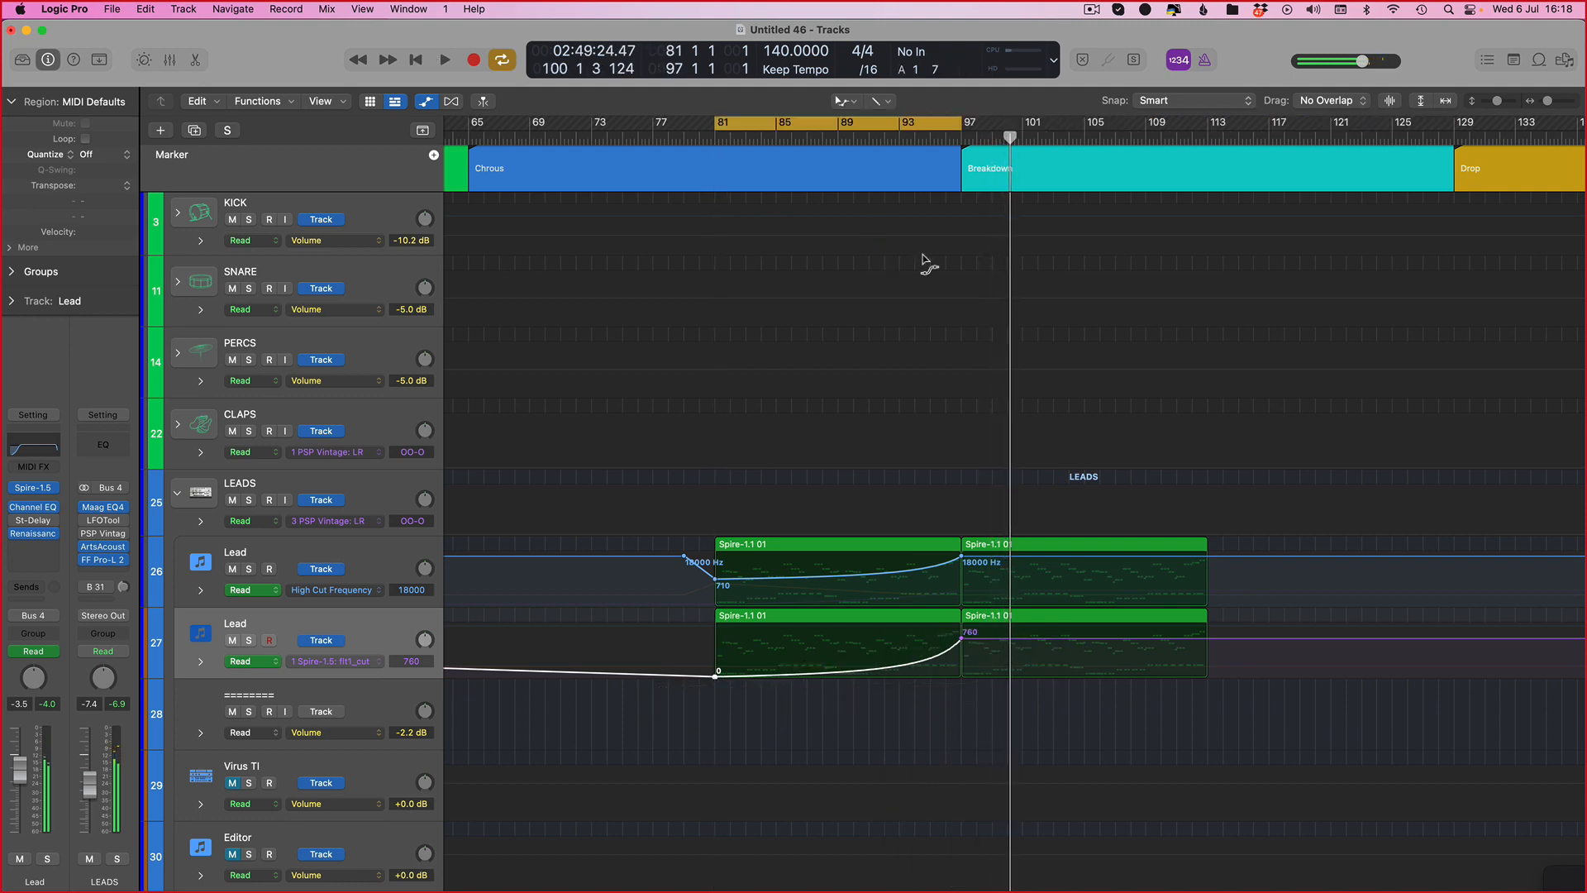
key(space)
Step: Mute the original Lead track and solo the new one while playing the build-up
key(s)
key(s)
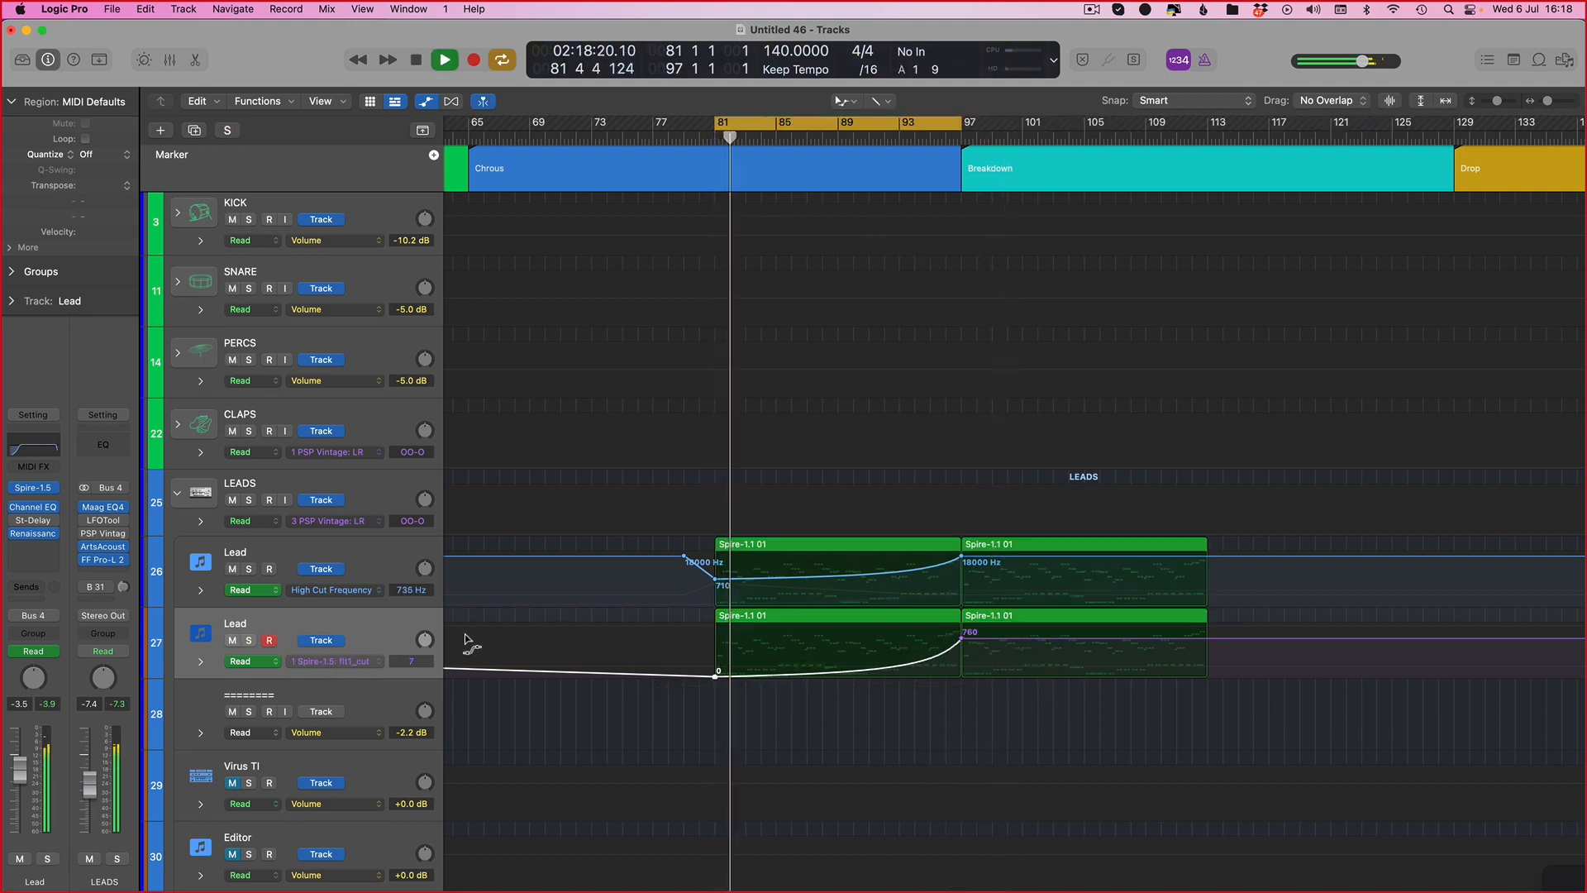
click(235, 569)
key(s)
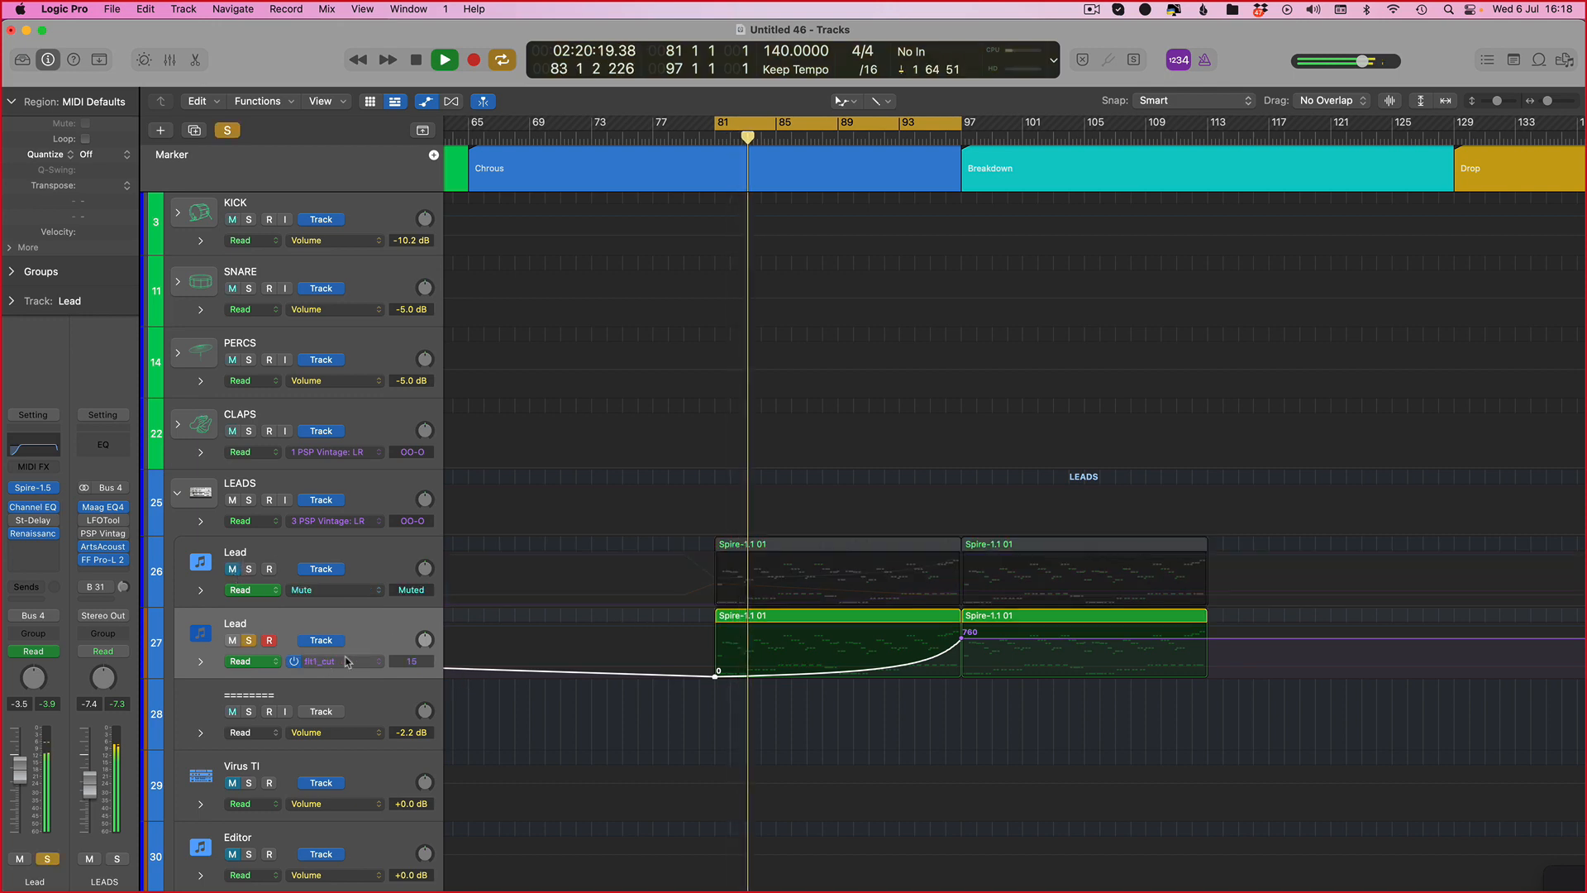
key(space)
Step: Hide the automation lanes and move the cycle range to bars 97 to 113 while playing
click(28, 488)
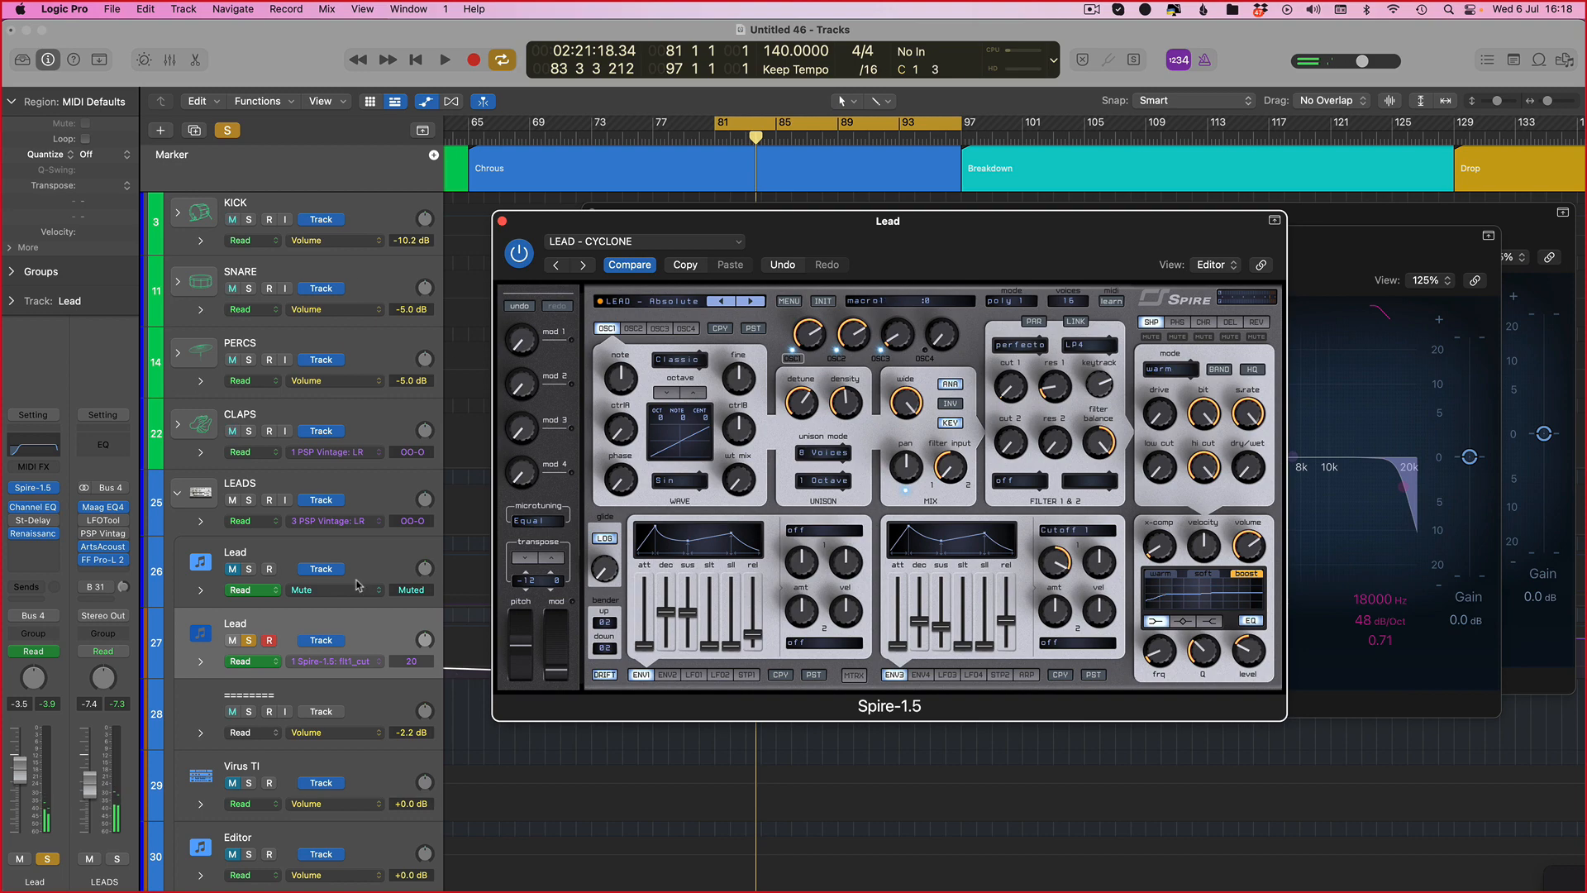
key(v)
key(a)
key(space)
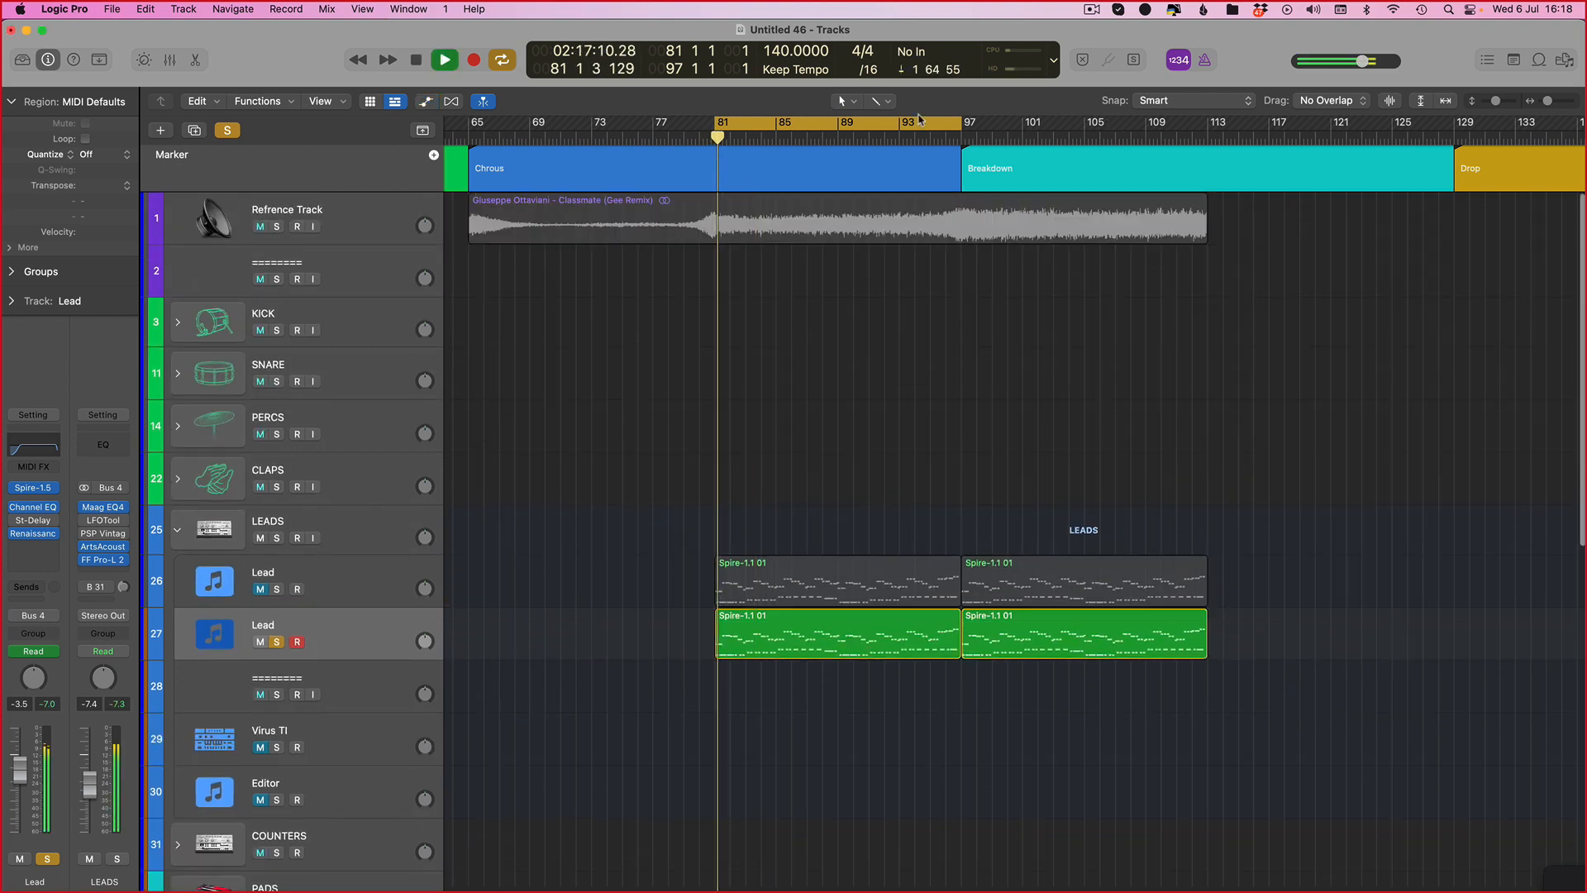
key(shift+super+period)
click(345, 637)
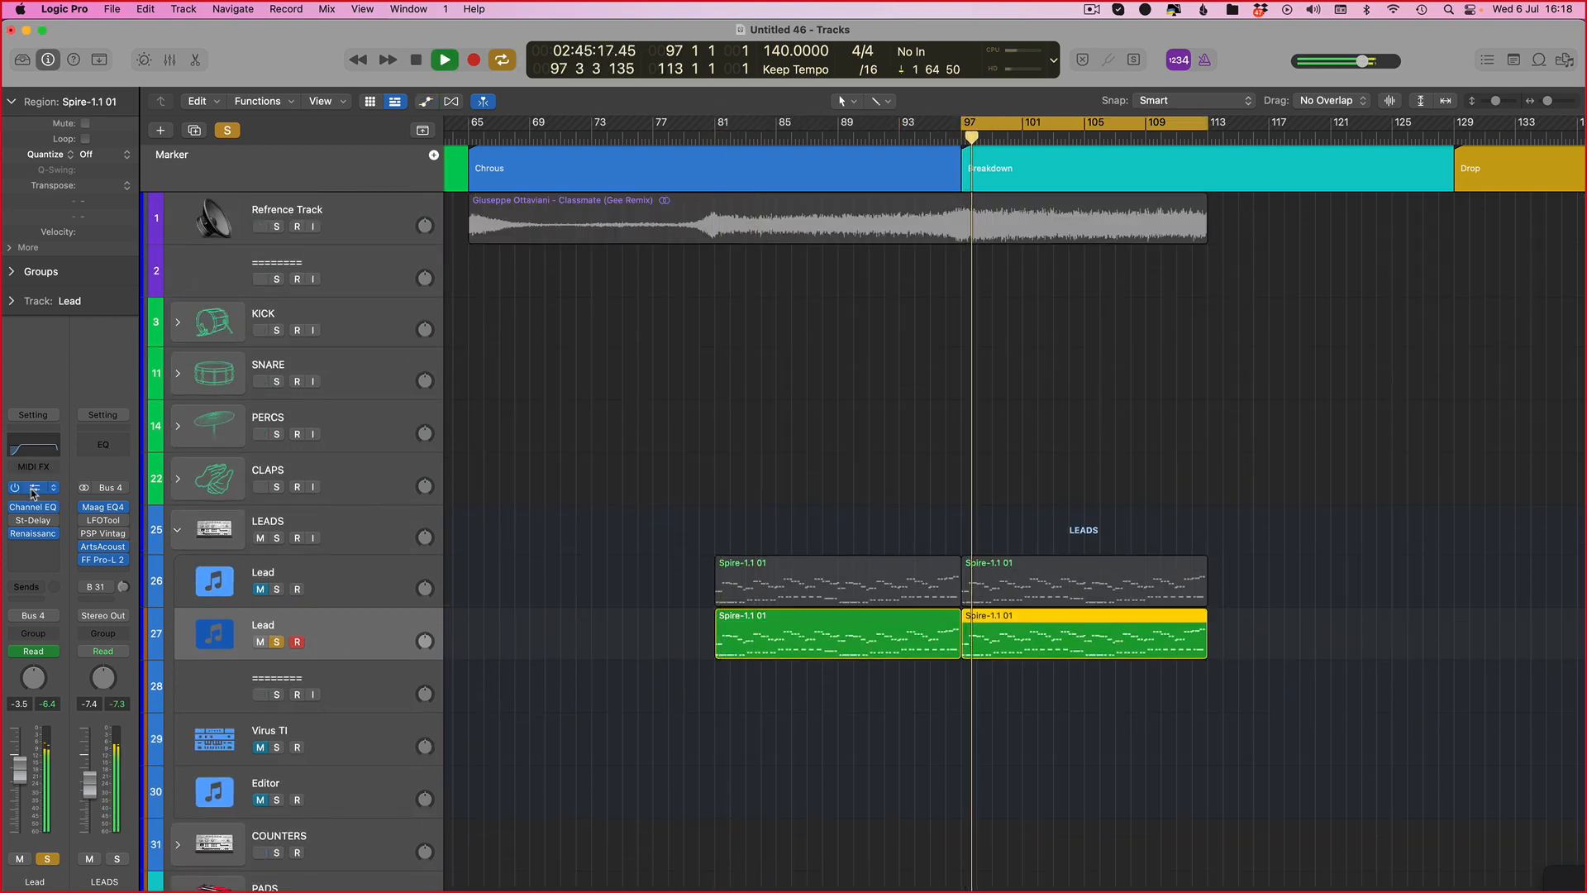
Step: Load the LEAD – Blueray preset from the Metta & Glyde library into the new Lead's Spire
click(33, 489)
click(643, 302)
click(637, 303)
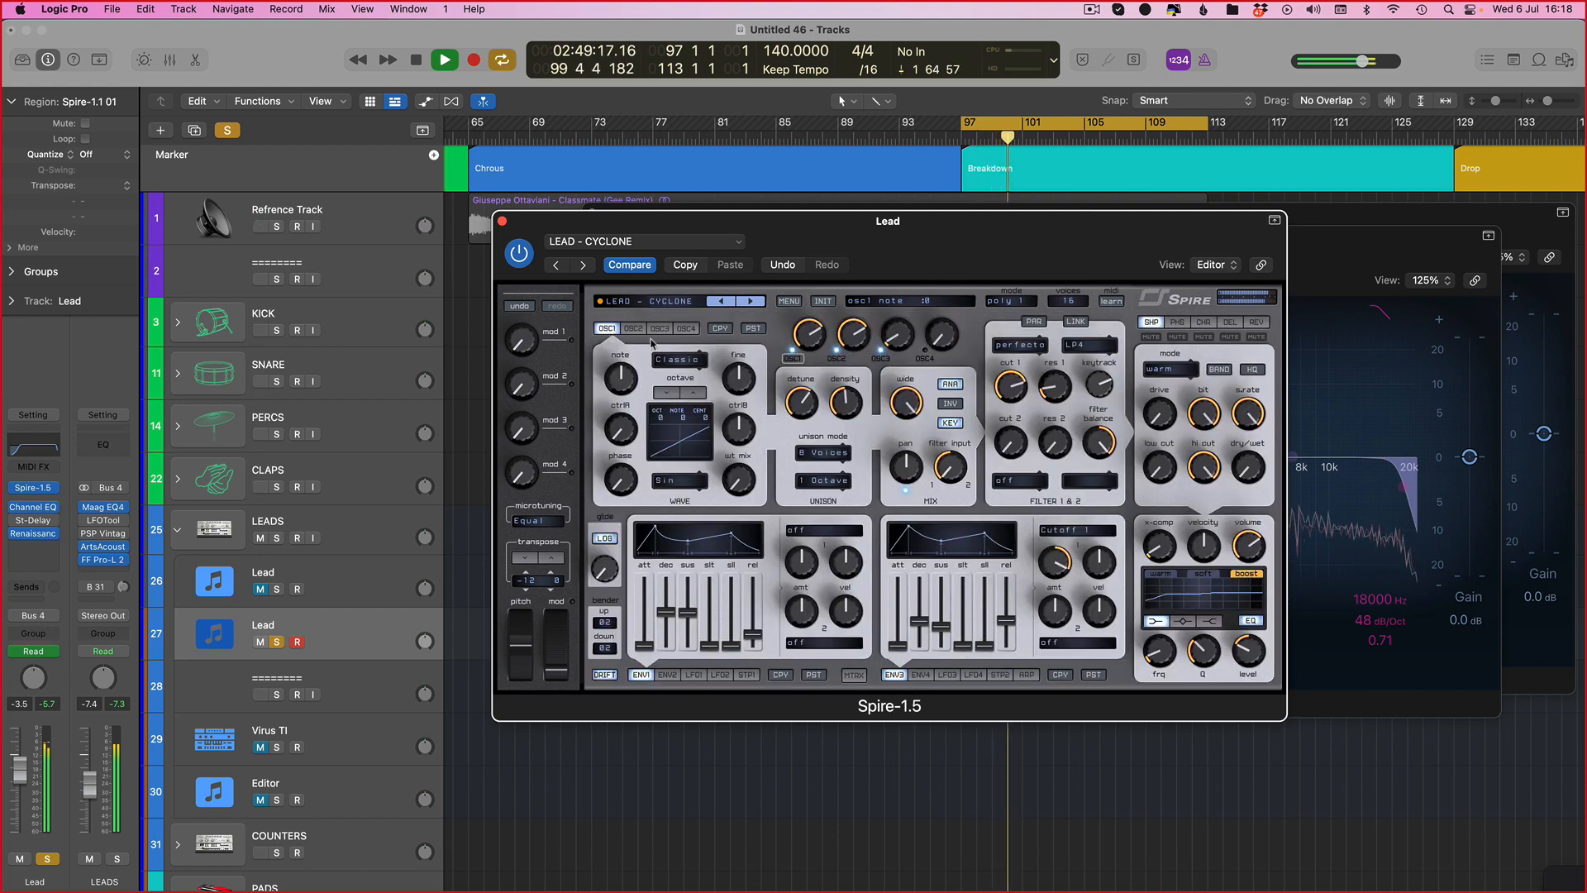
click(663, 302)
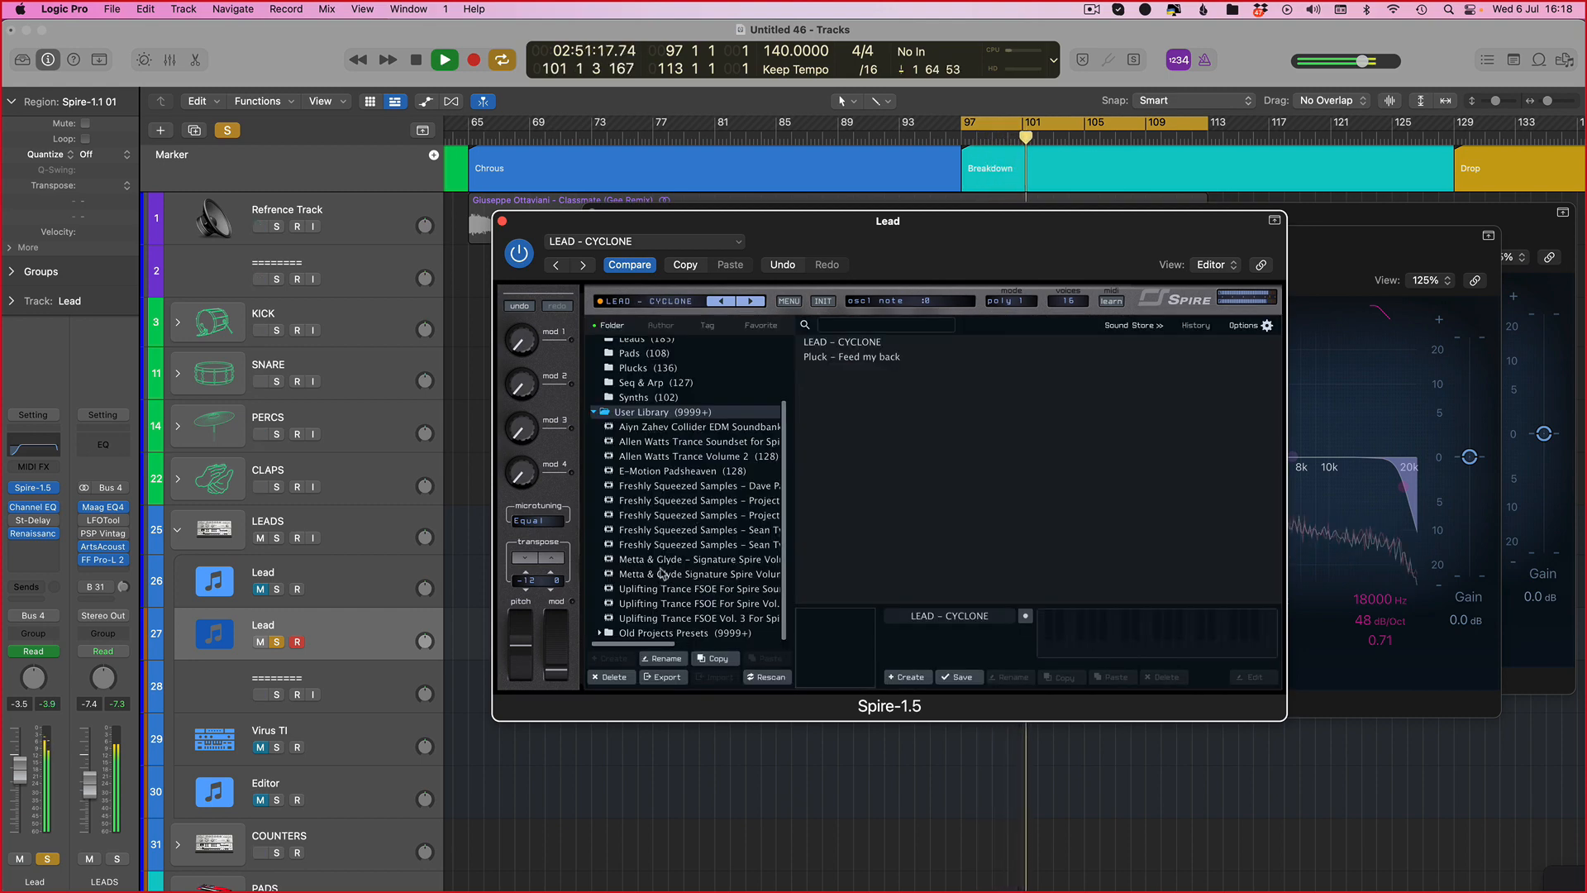
click(758, 558)
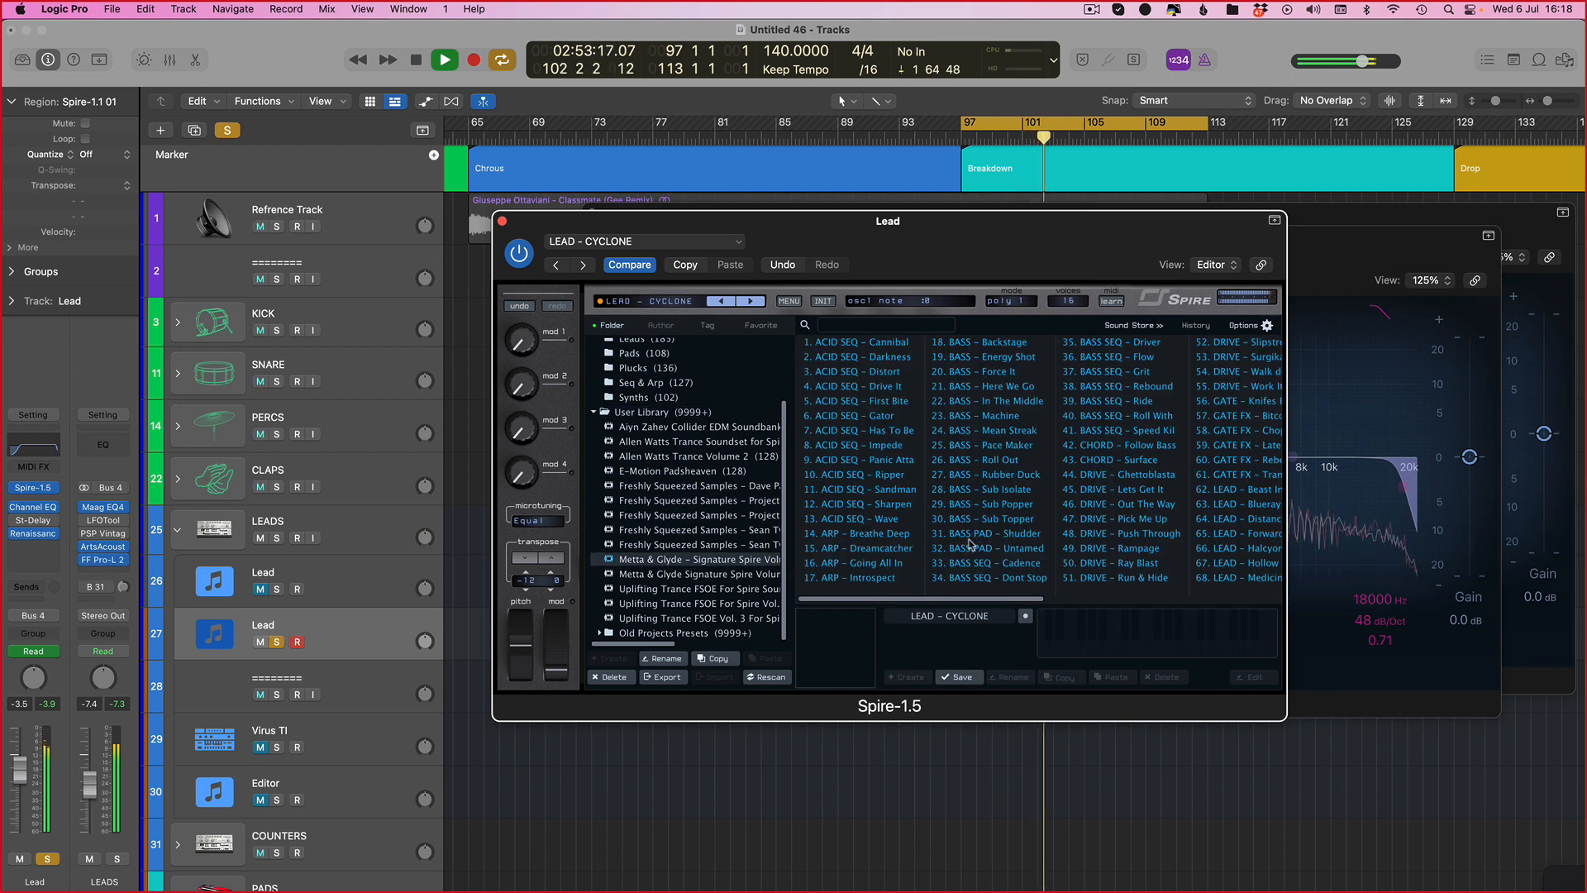
scroll(970, 544, right, 3)
click(1139, 502)
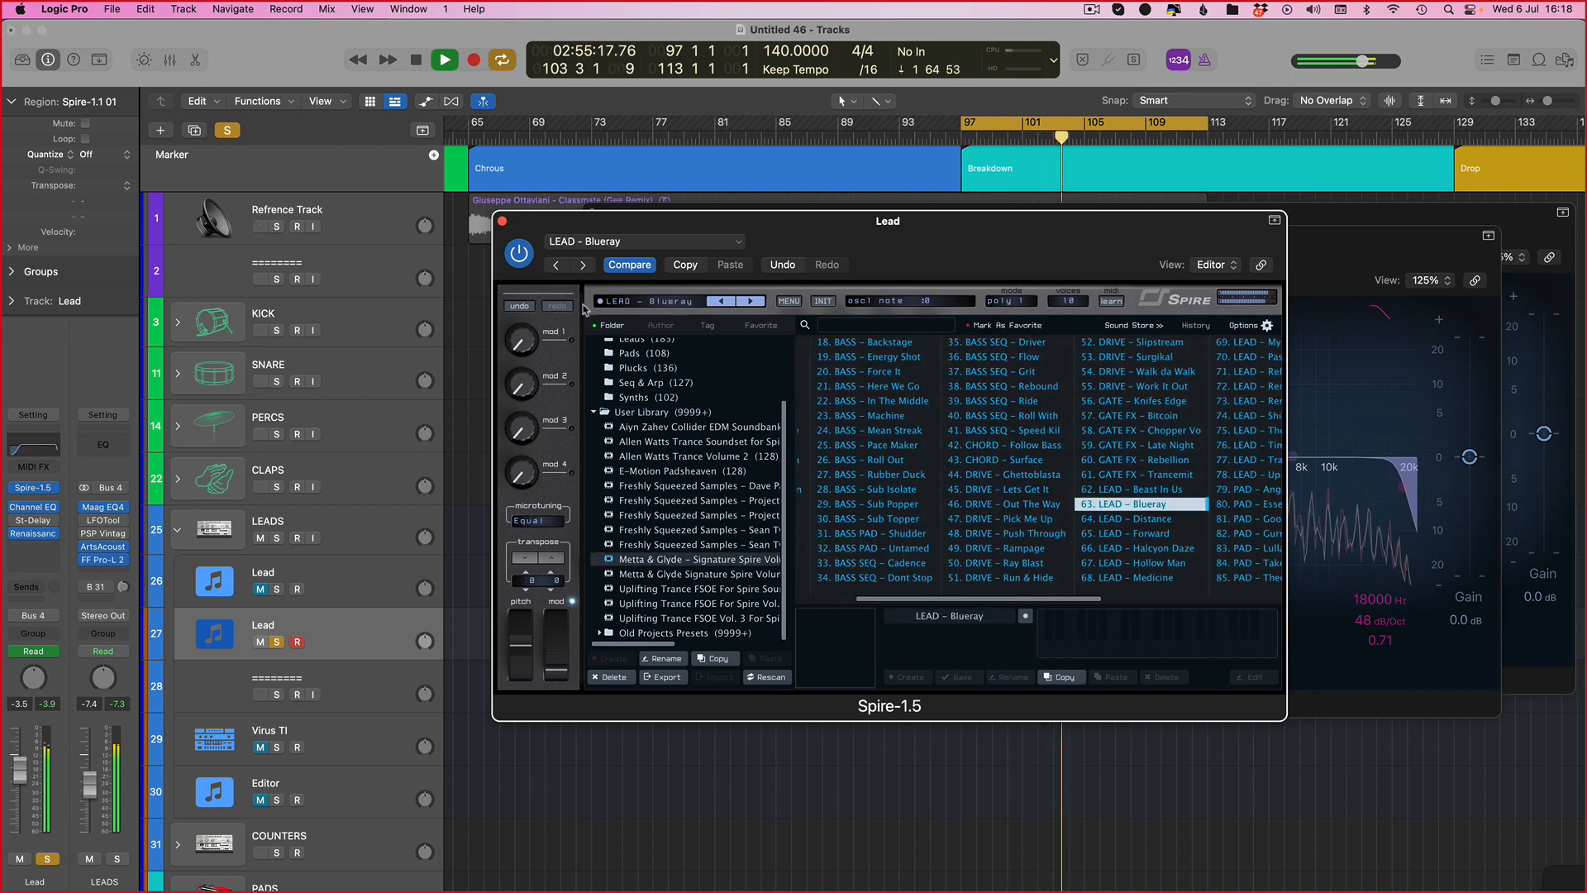
Step: Unsolo the new Lead and unmute the original Lead so both leads play together
click(276, 642)
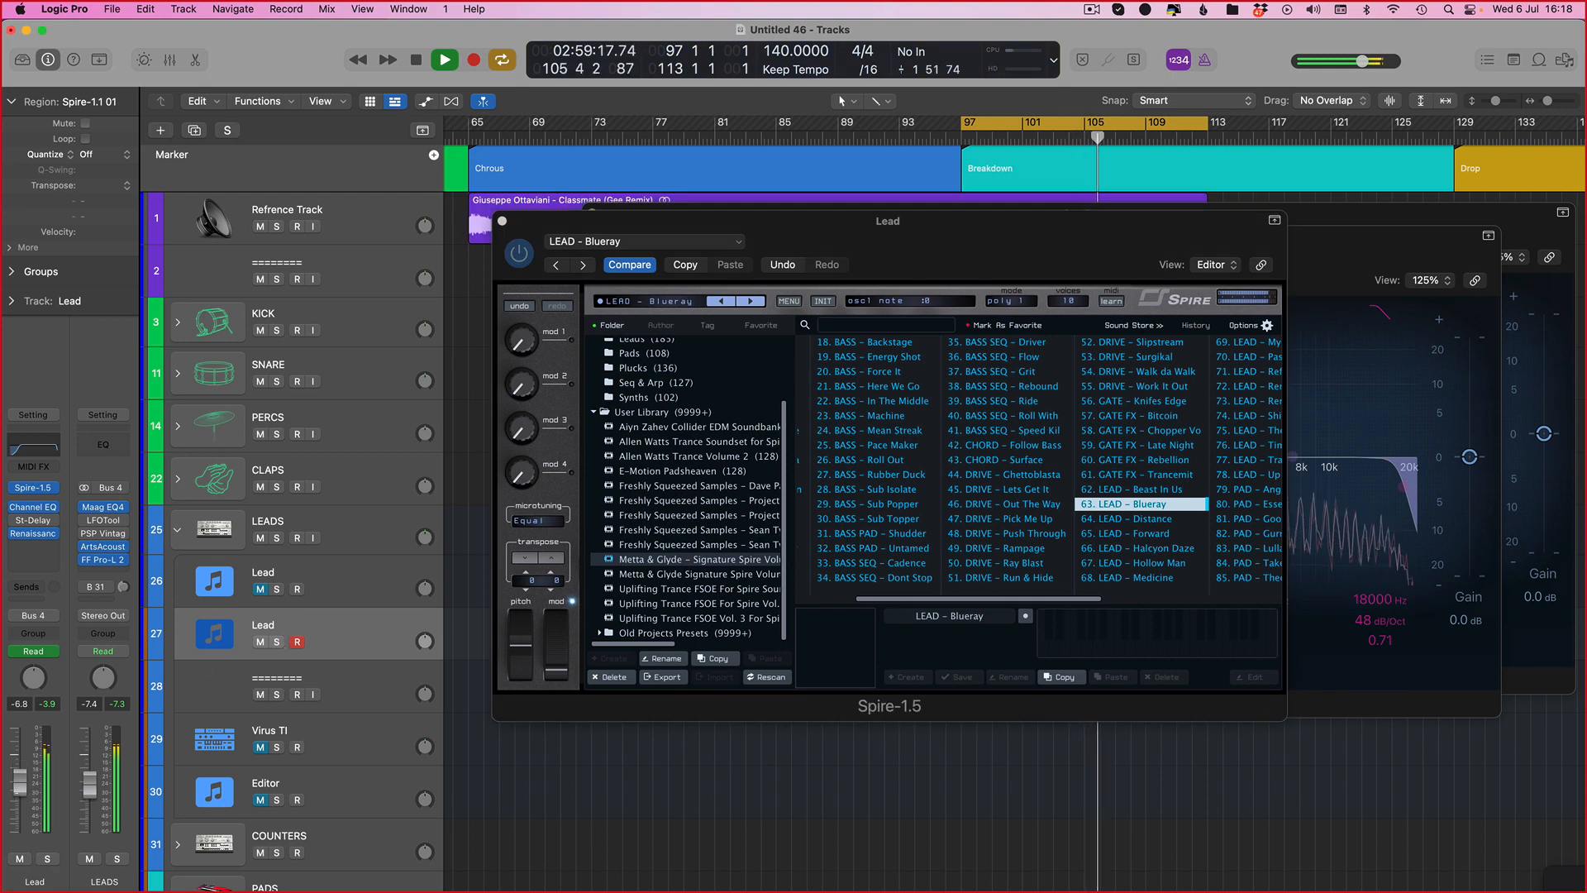
key(v)
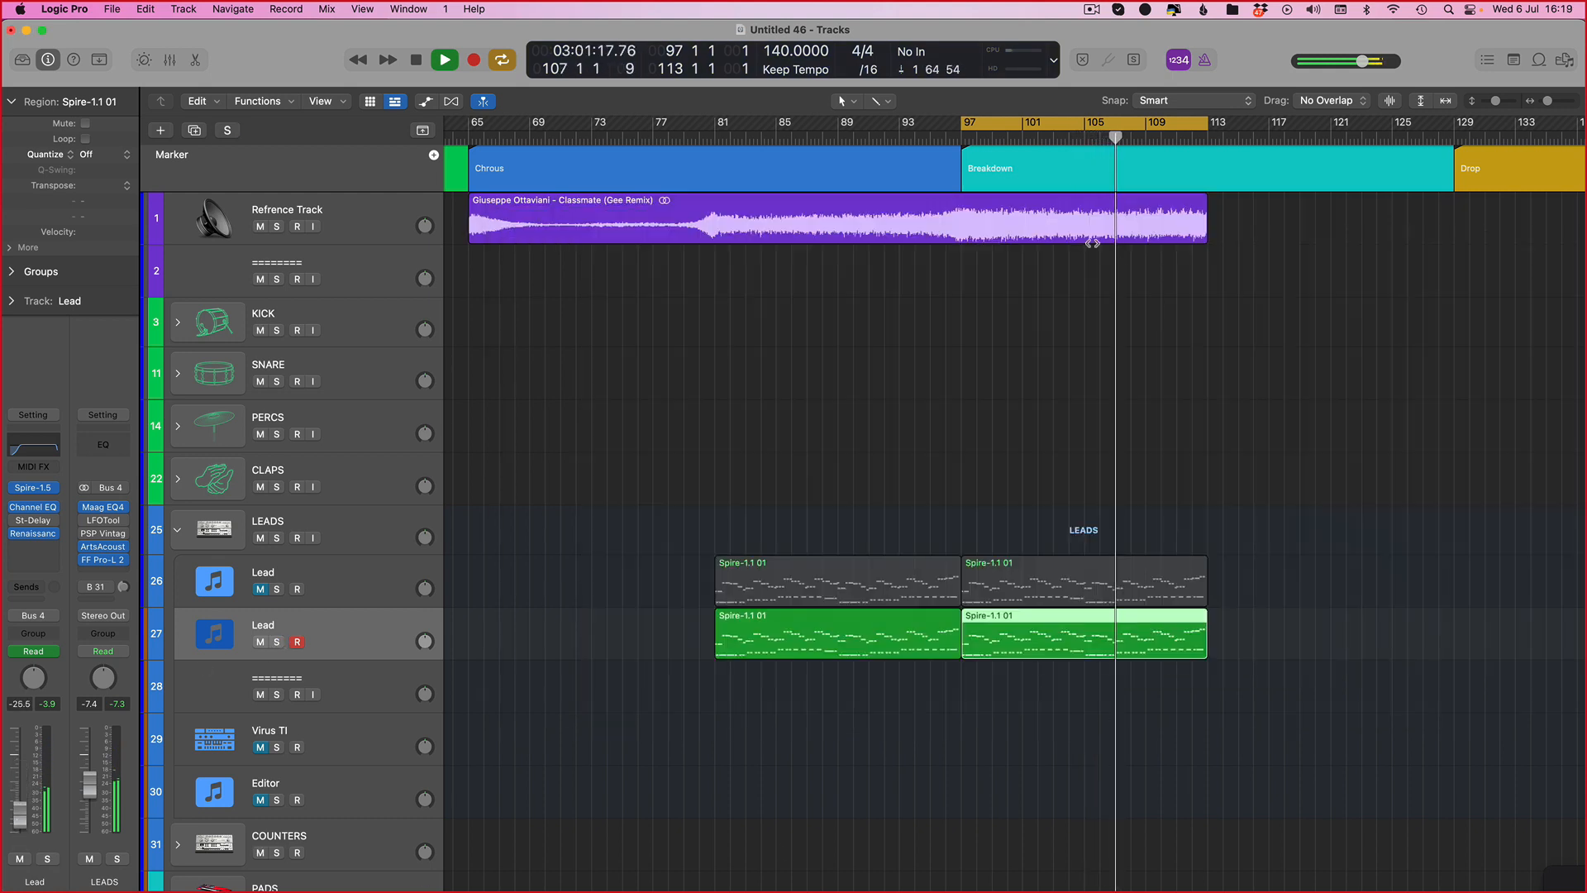
key(space)
key(space)
click(259, 589)
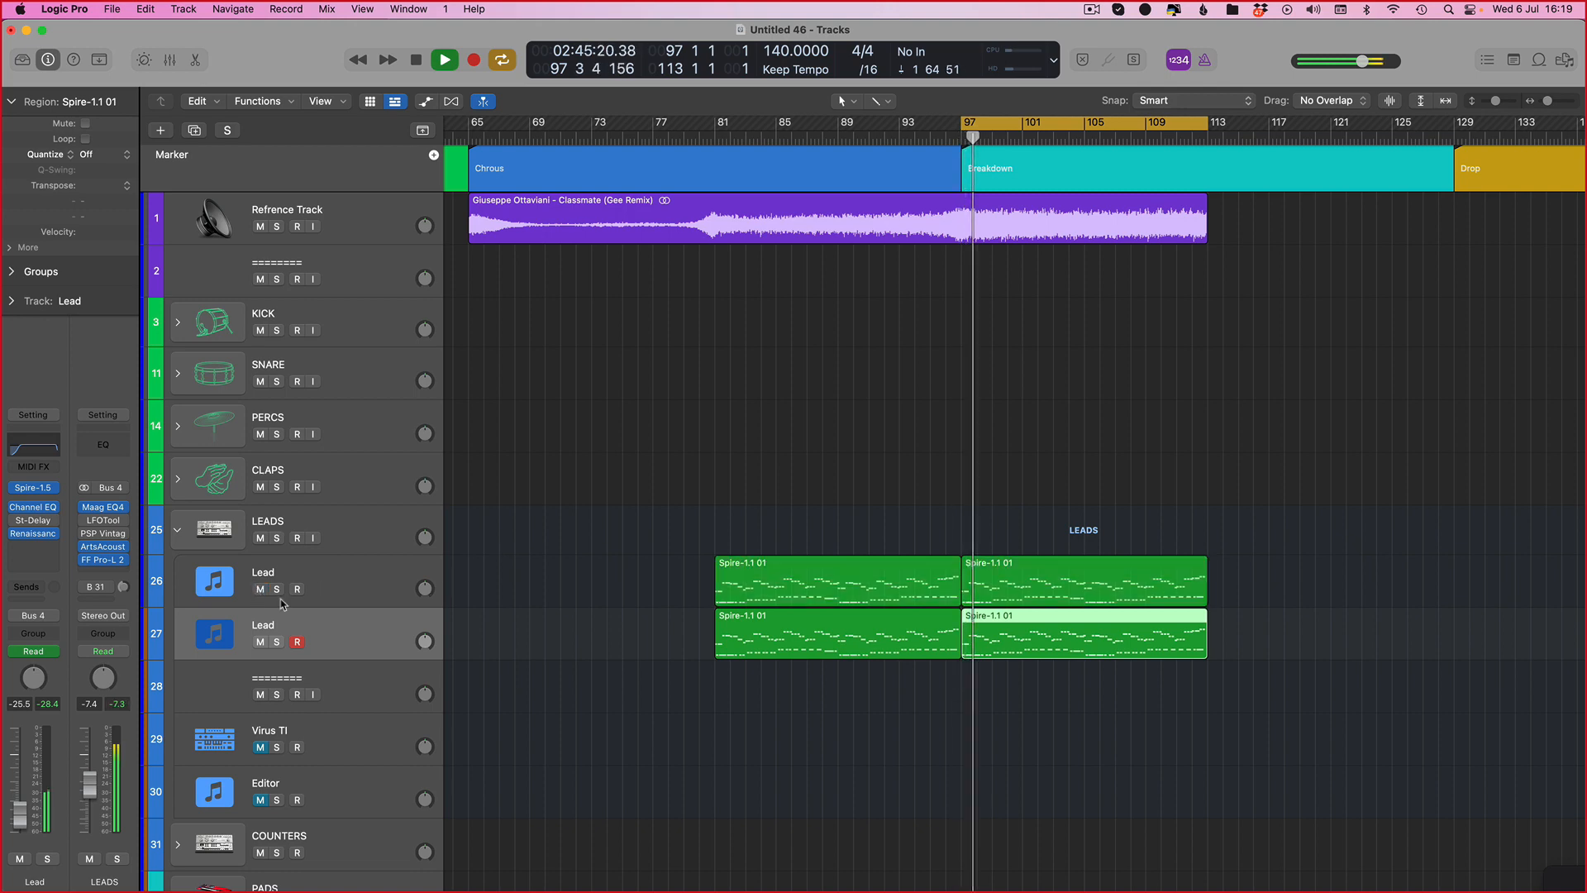
key(v)
key(v)
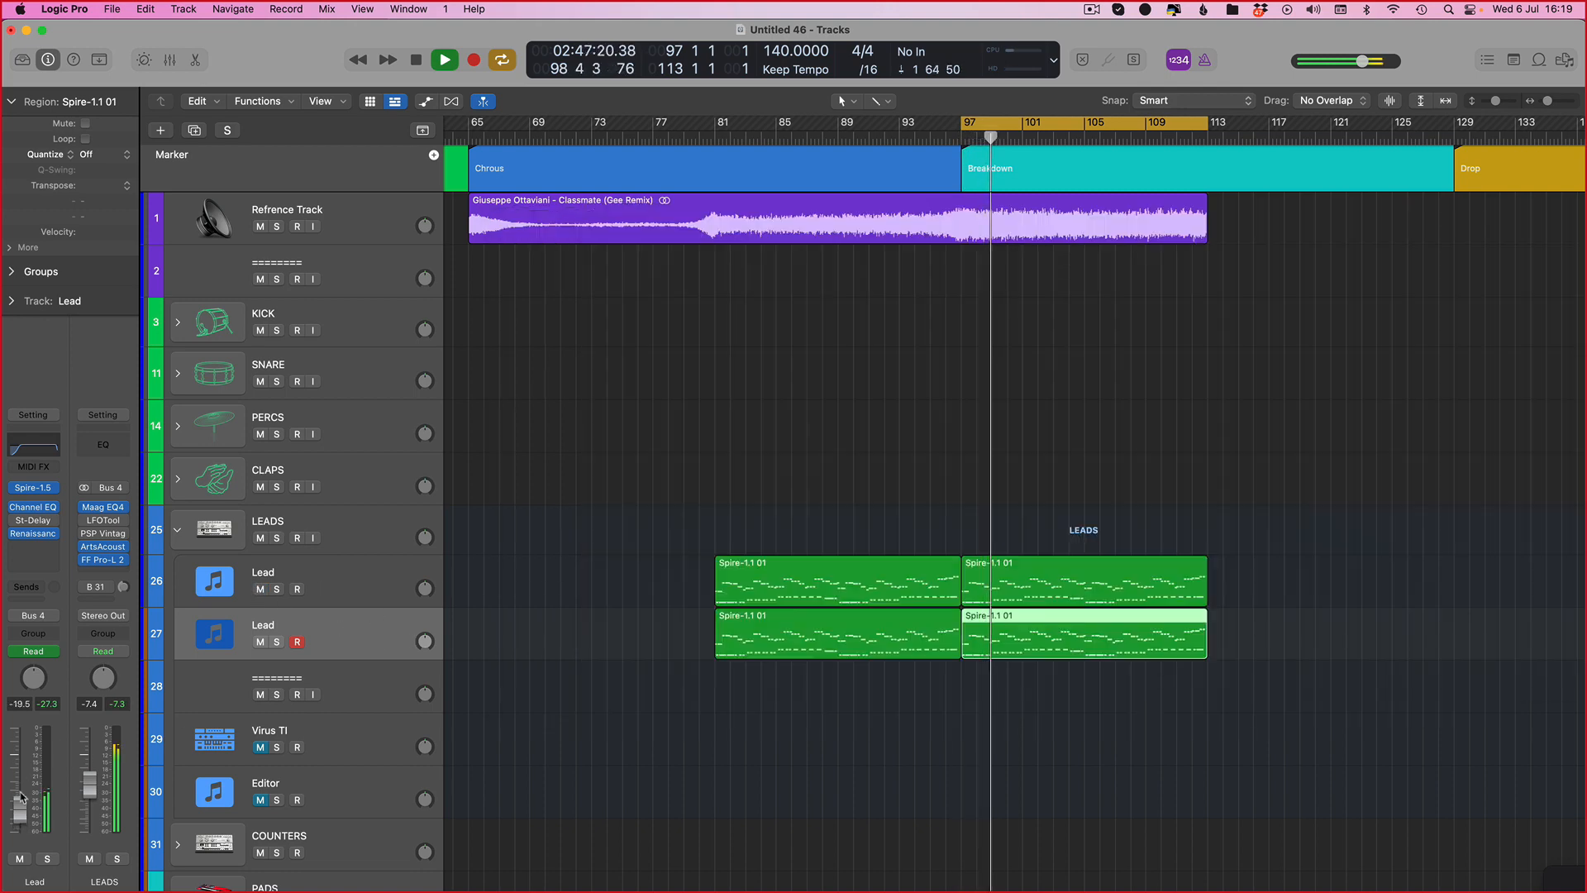
Step: Raise the Lead channel fader to about -5.2 dB and toggle its mute off and on to compare
drag(20, 798, 21, 773)
key(ctrl+s)
key(ctrl+s)
click(21, 860)
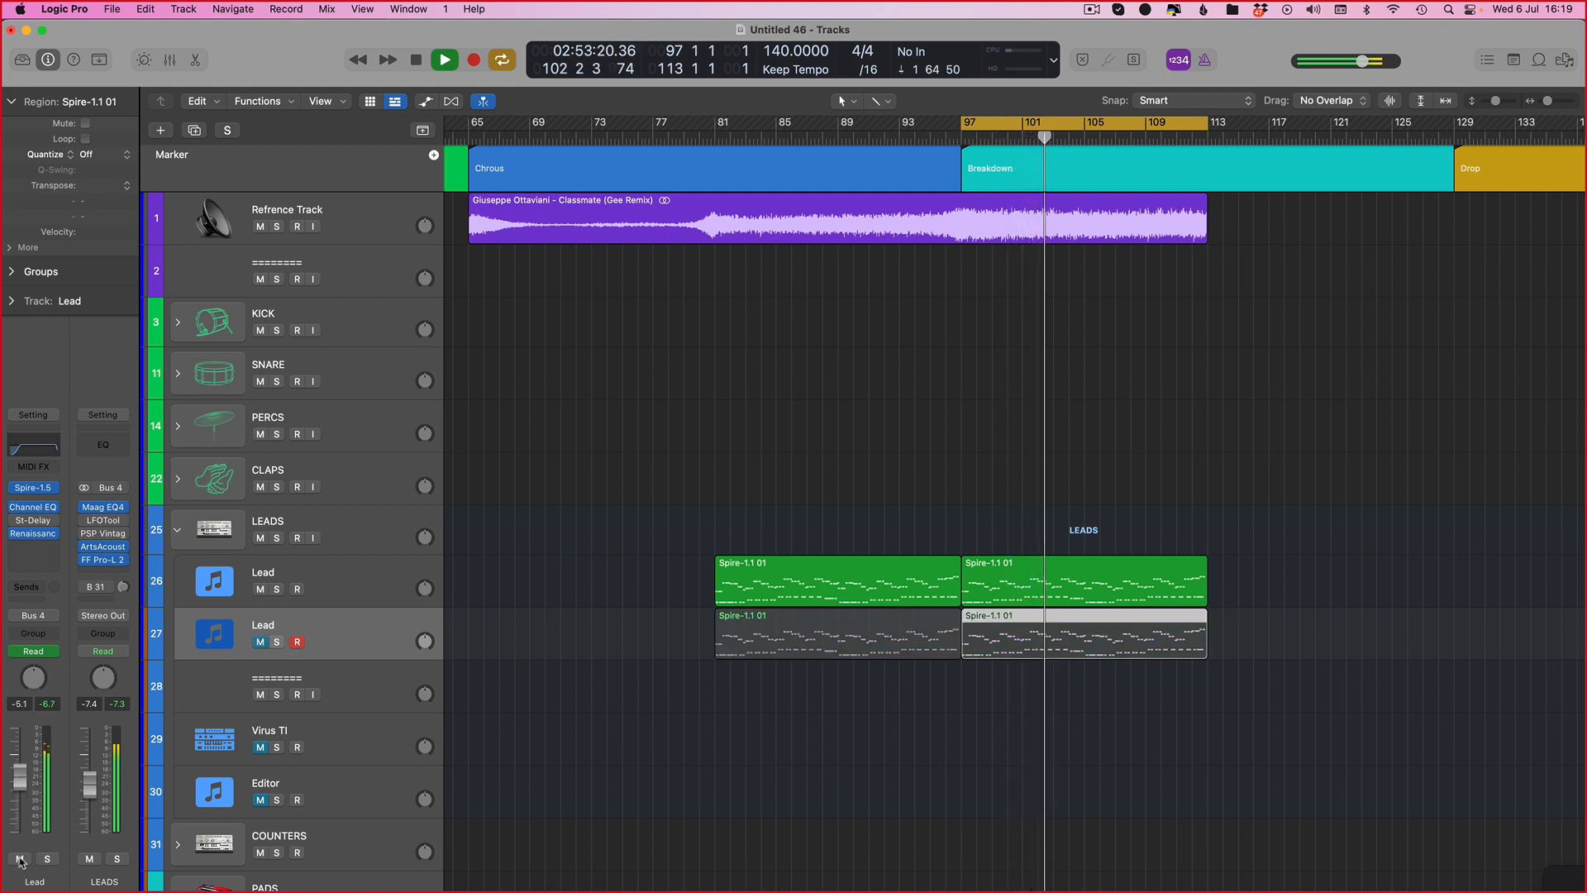
click(21, 859)
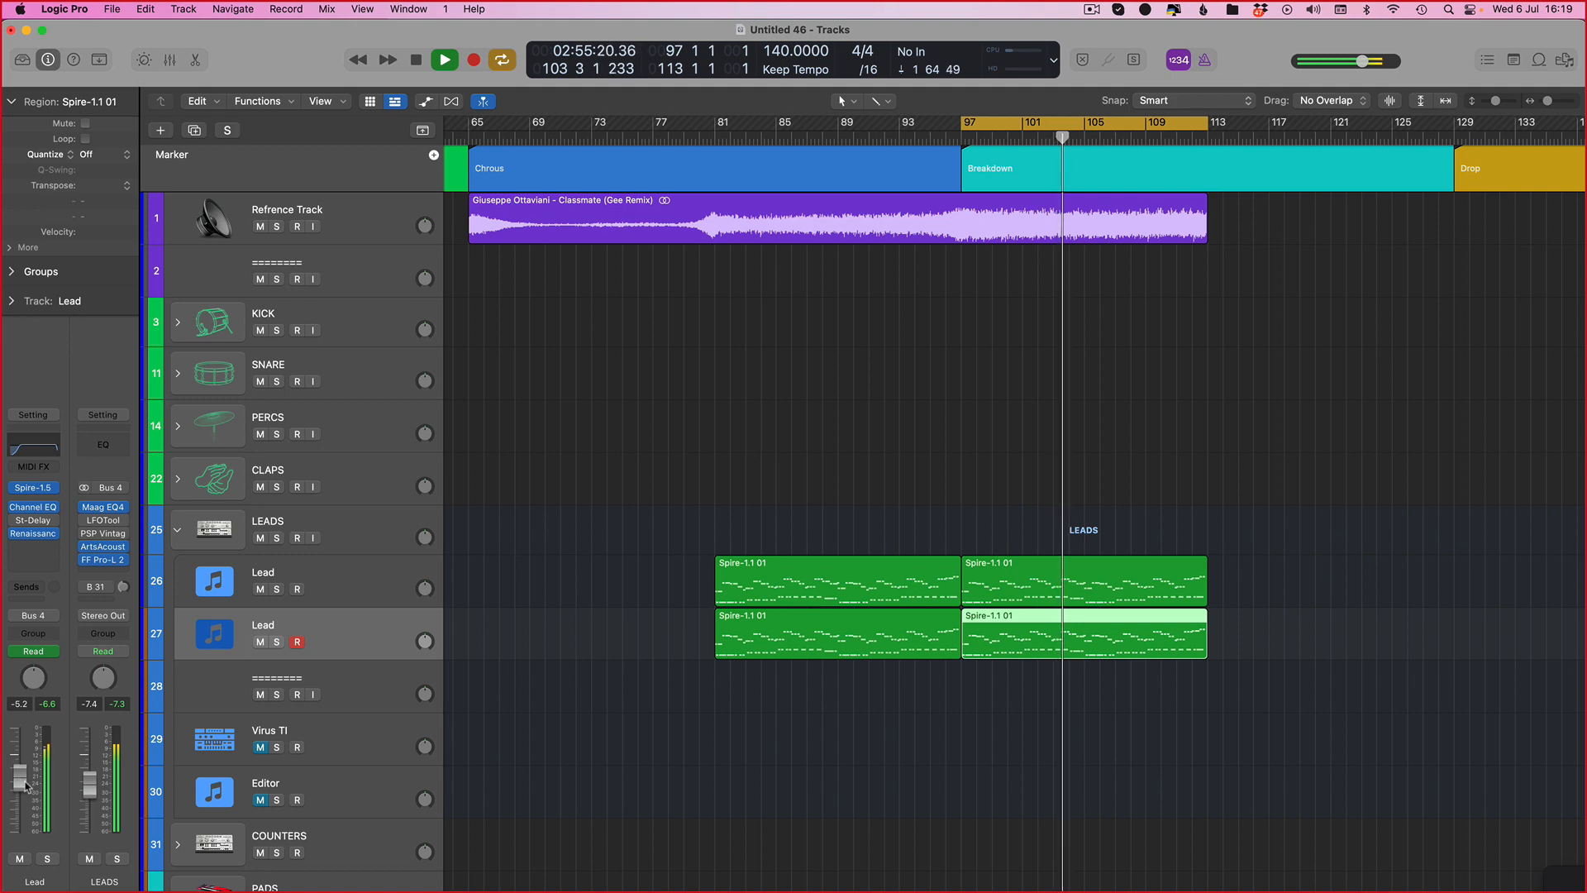
Step: Move the cycle range back to bars 81 to 97 and solo the new Lead while playing
key(super+shift+comma)
key(space)
key(space)
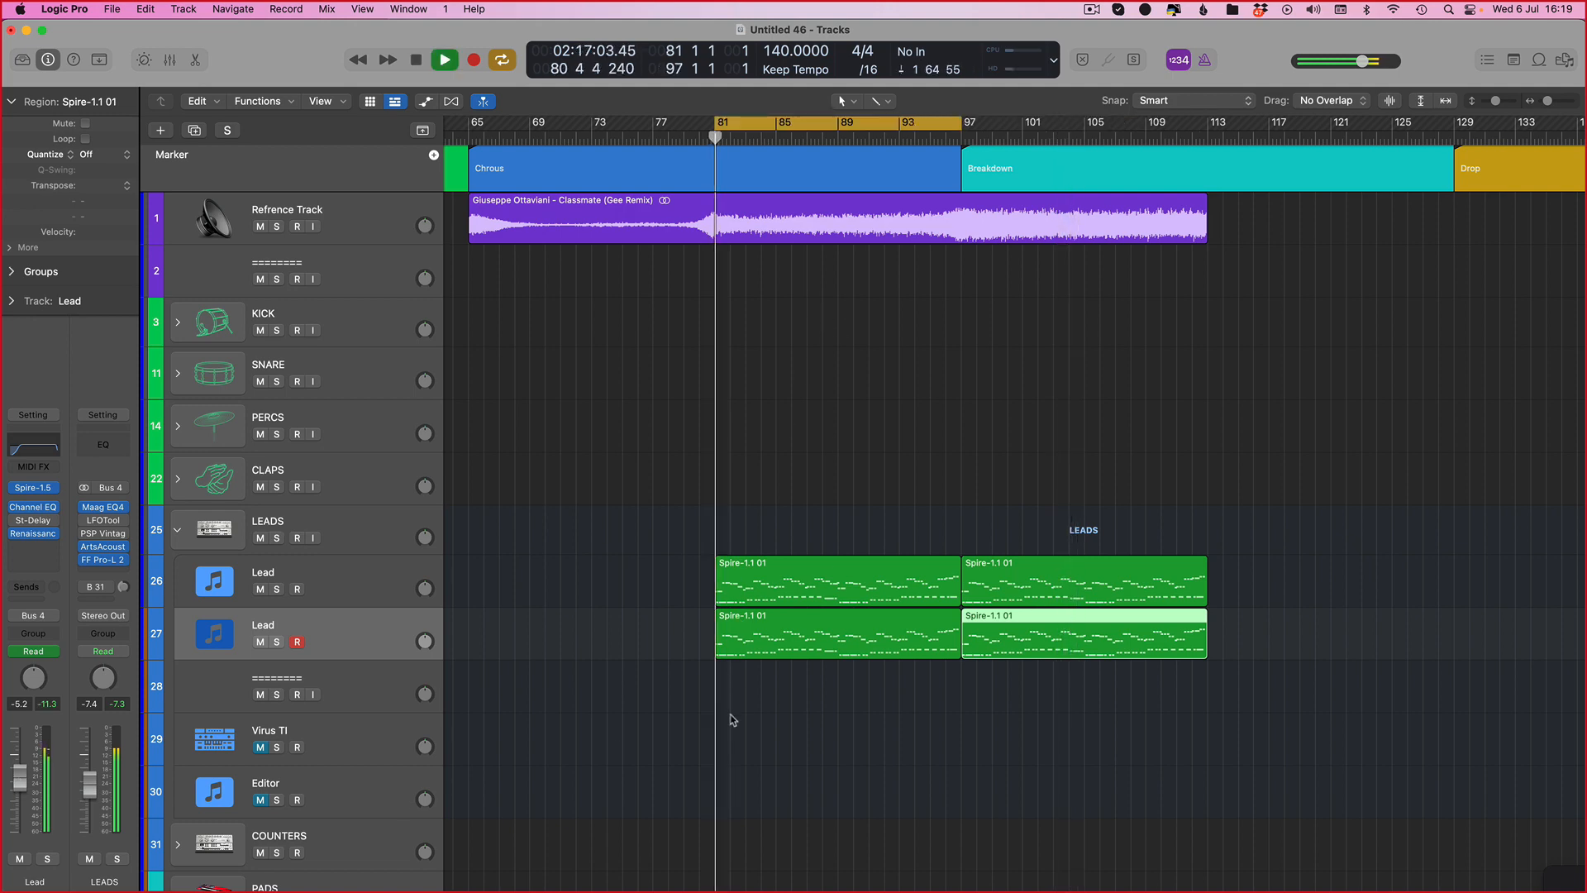
key(s)
key(v)
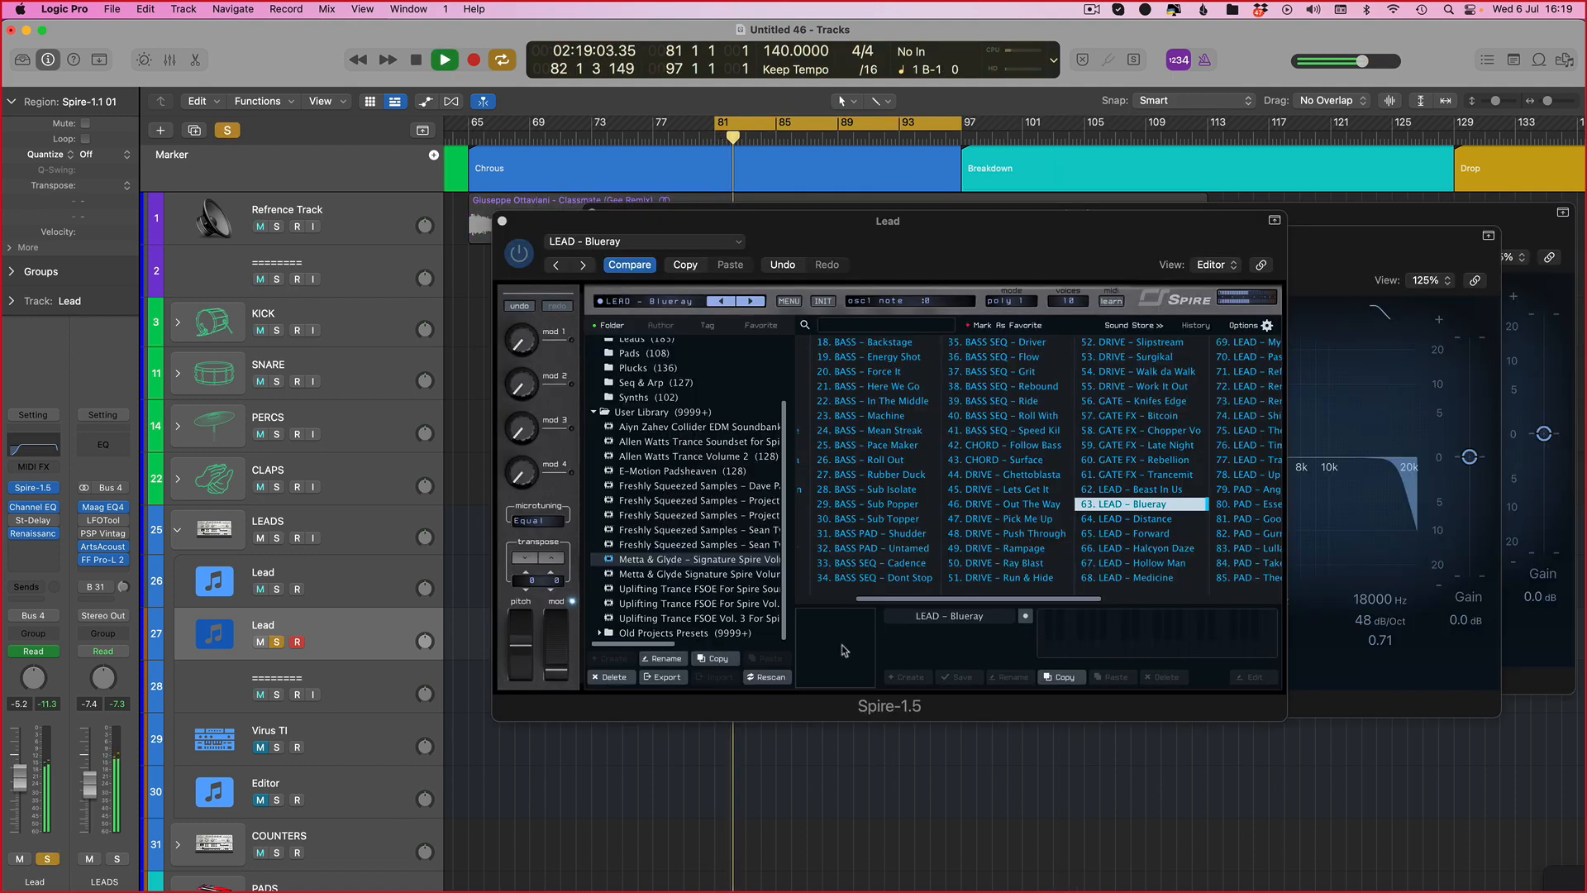
key(v)
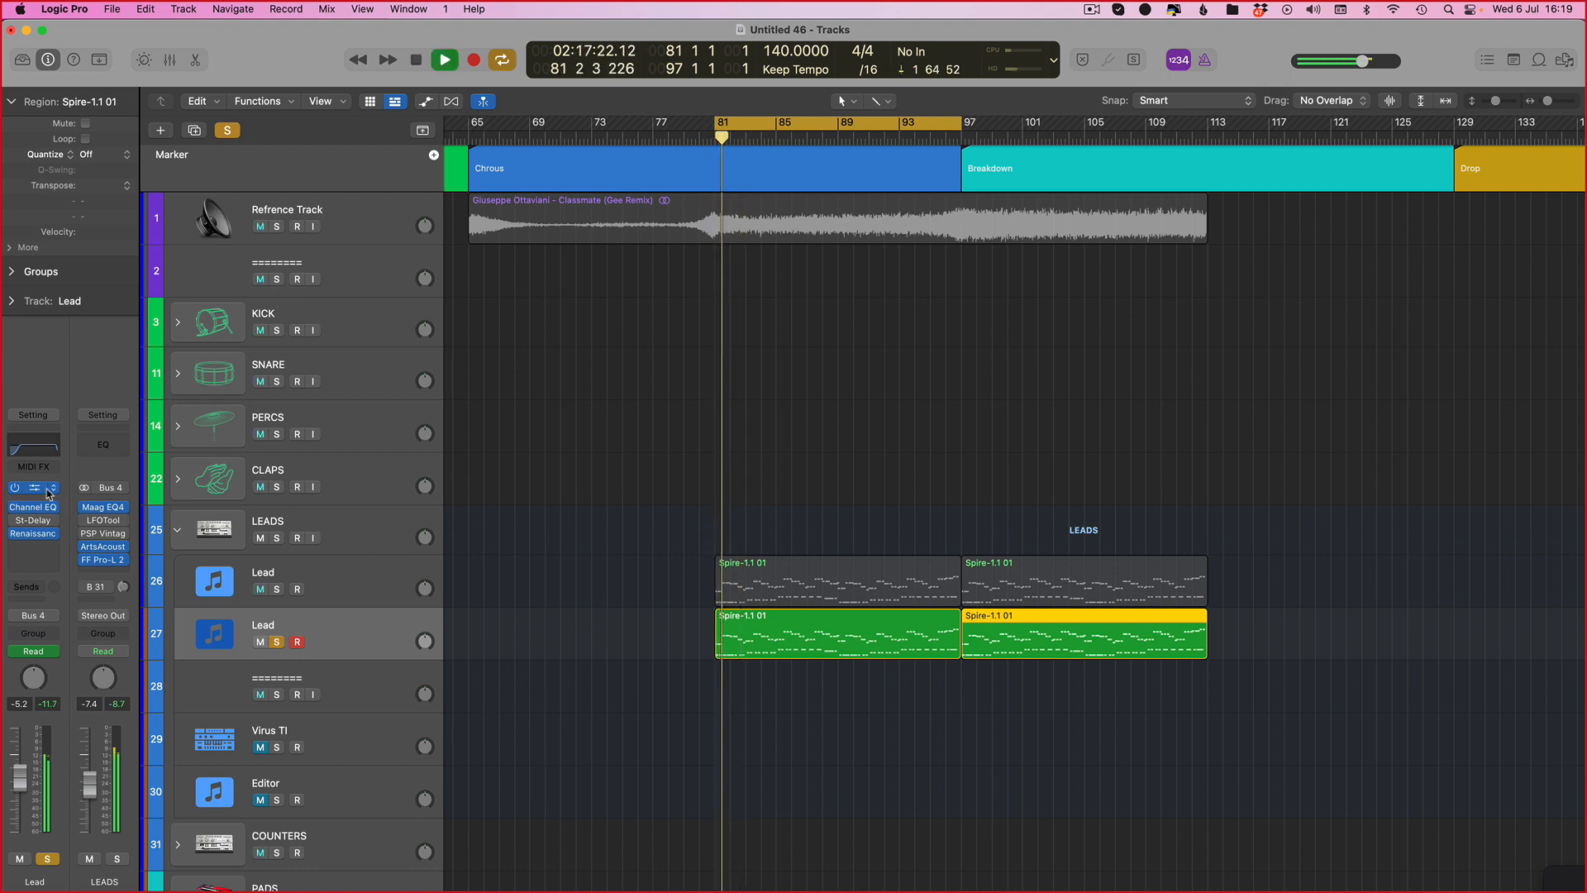
Step: Set the second filter type of the new Lead's Spire to perfecto
key(v)
click(639, 304)
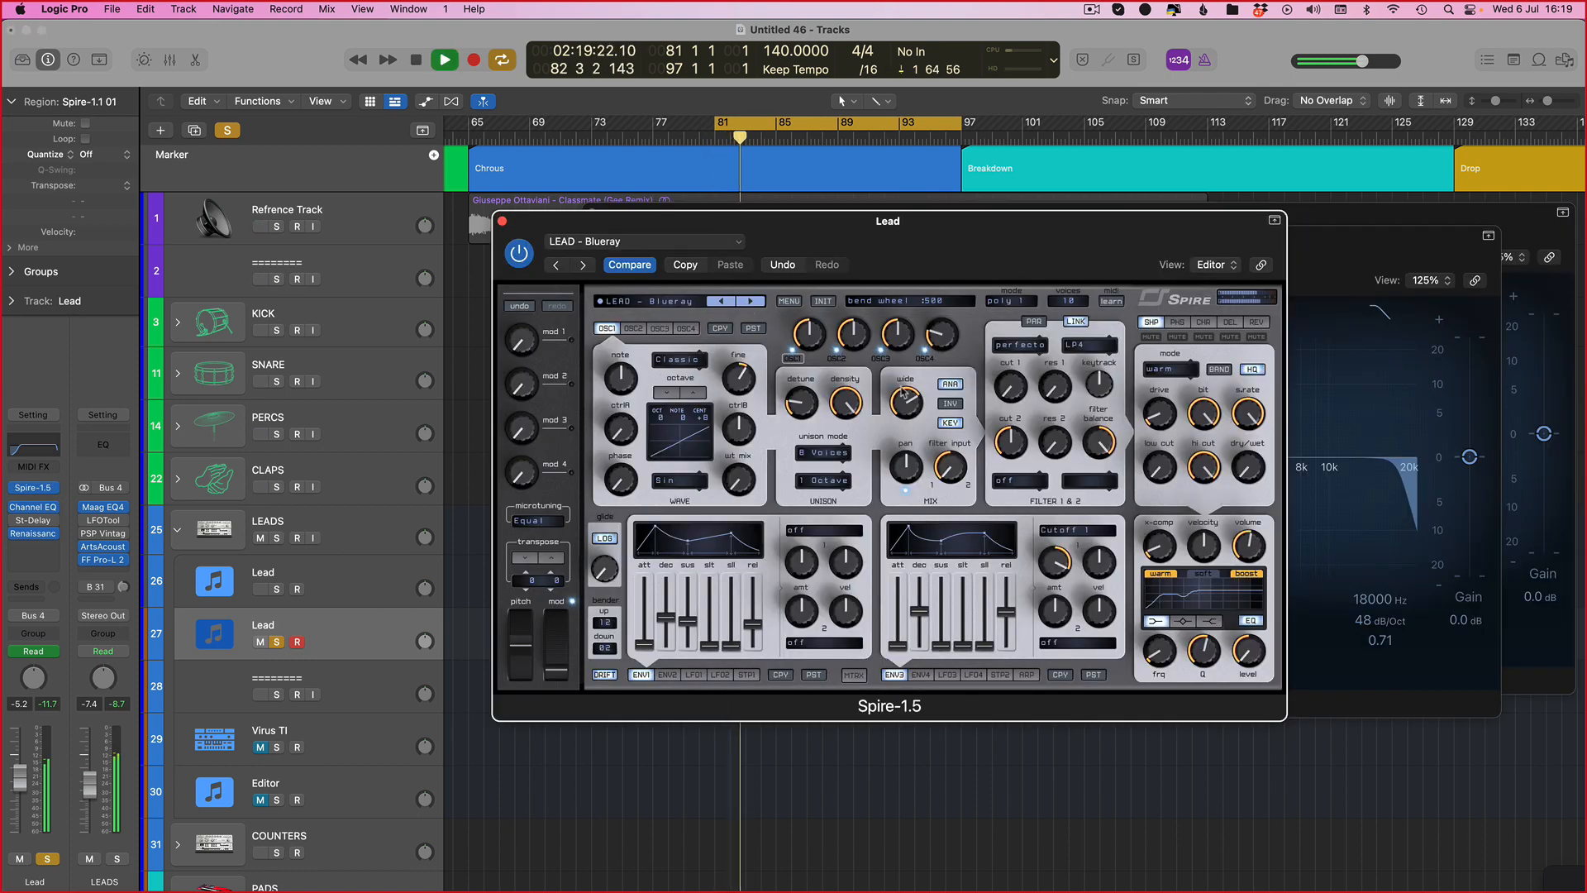
click(1010, 486)
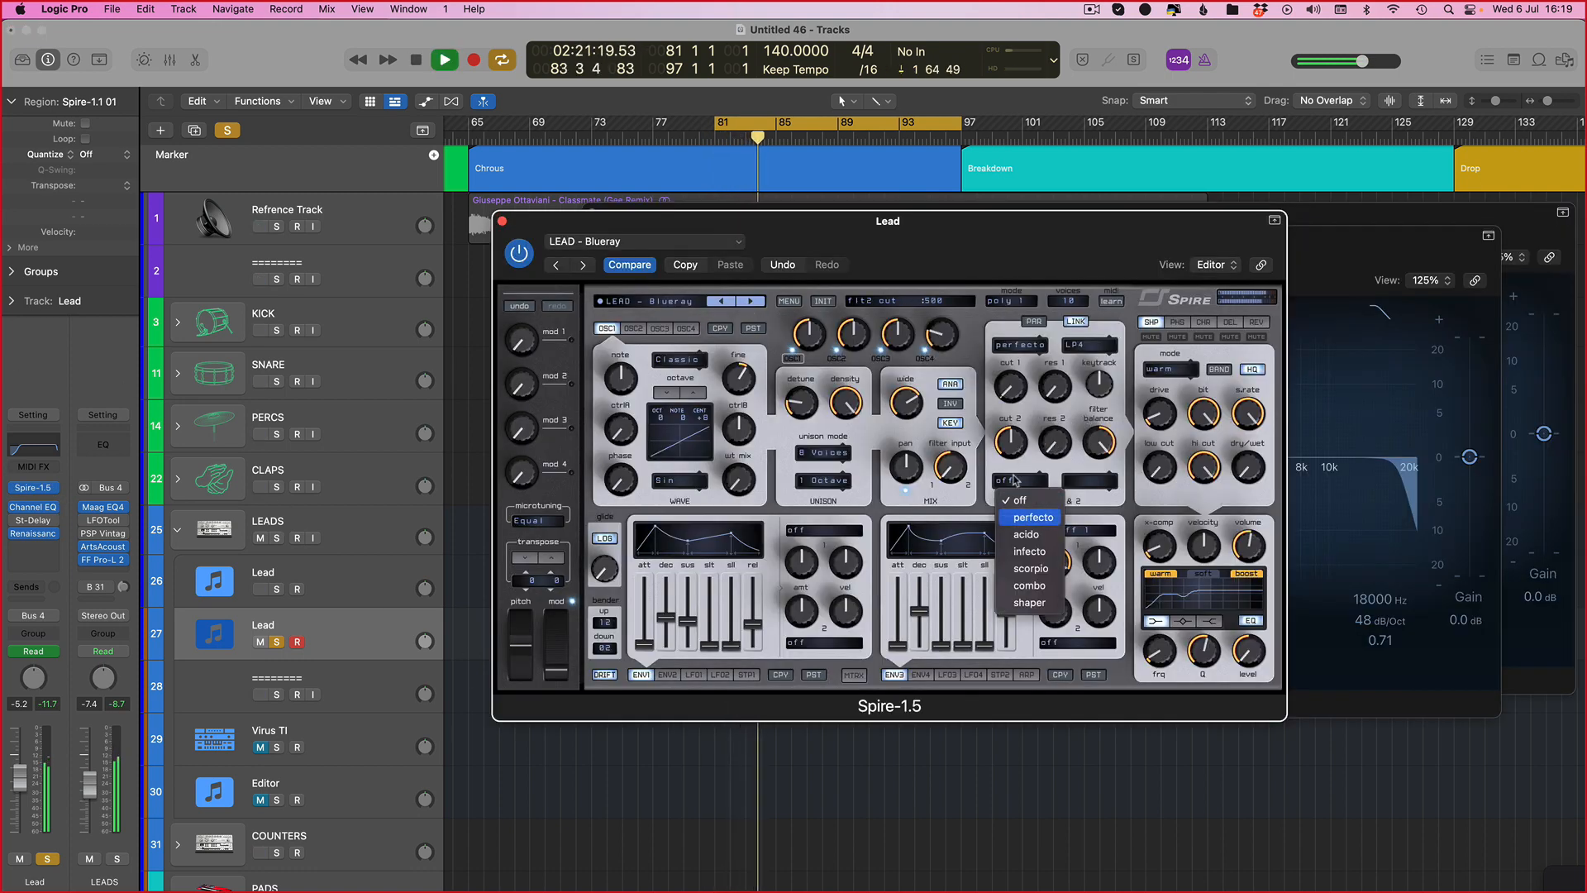
click(1033, 517)
Step: Draw flt2_cut automation on the new Lead curving from 124 at bar 81 up to 1000 at bar 97
key(a)
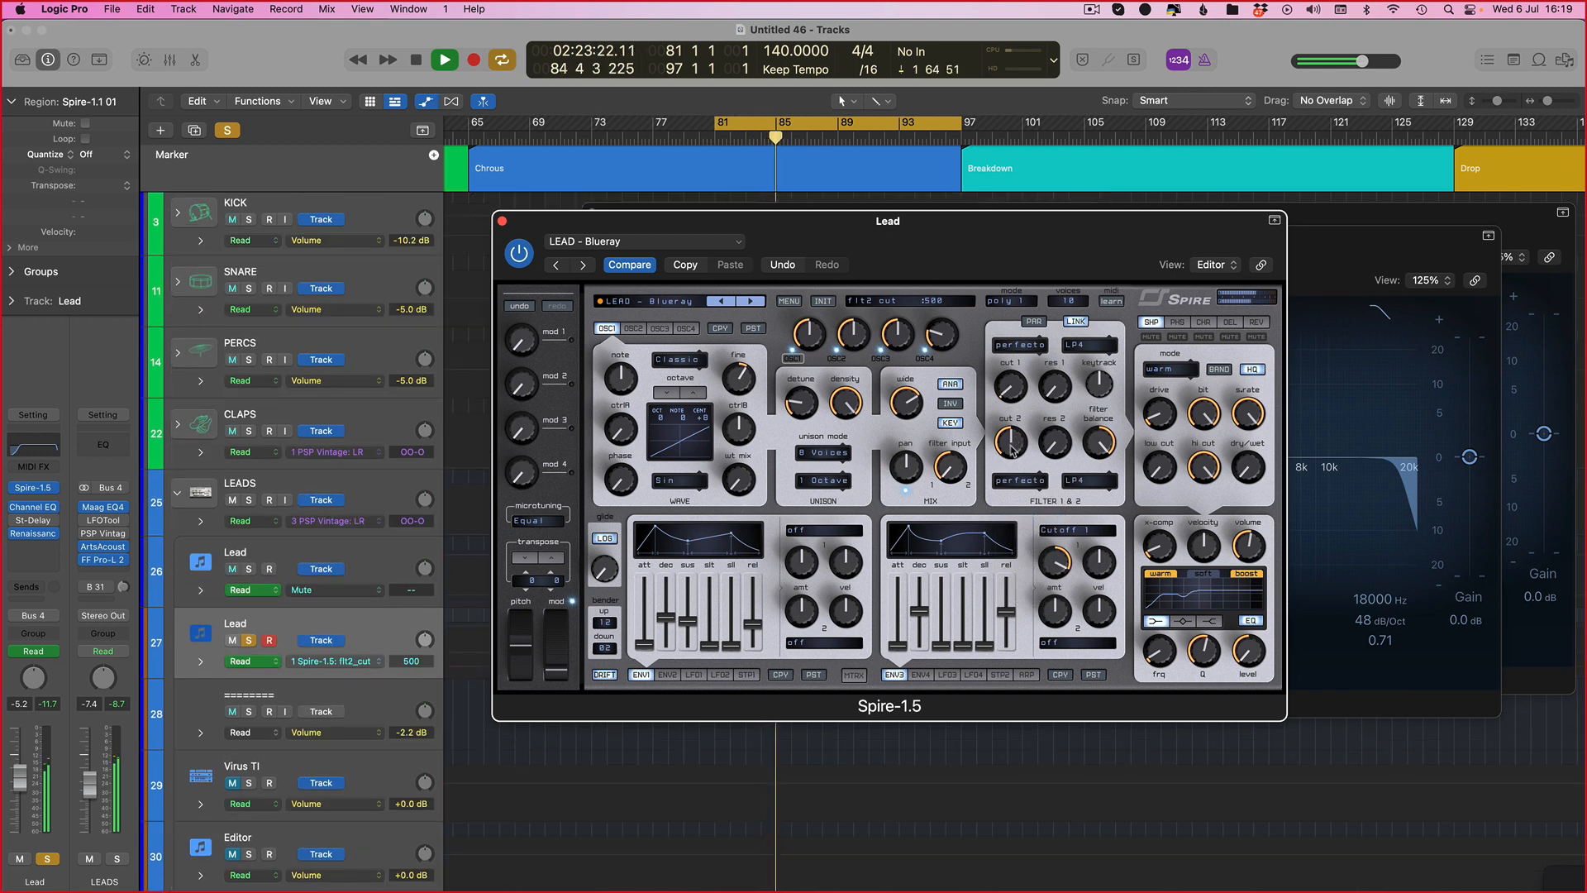
key(v)
key(t)
key(t)
click(711, 662)
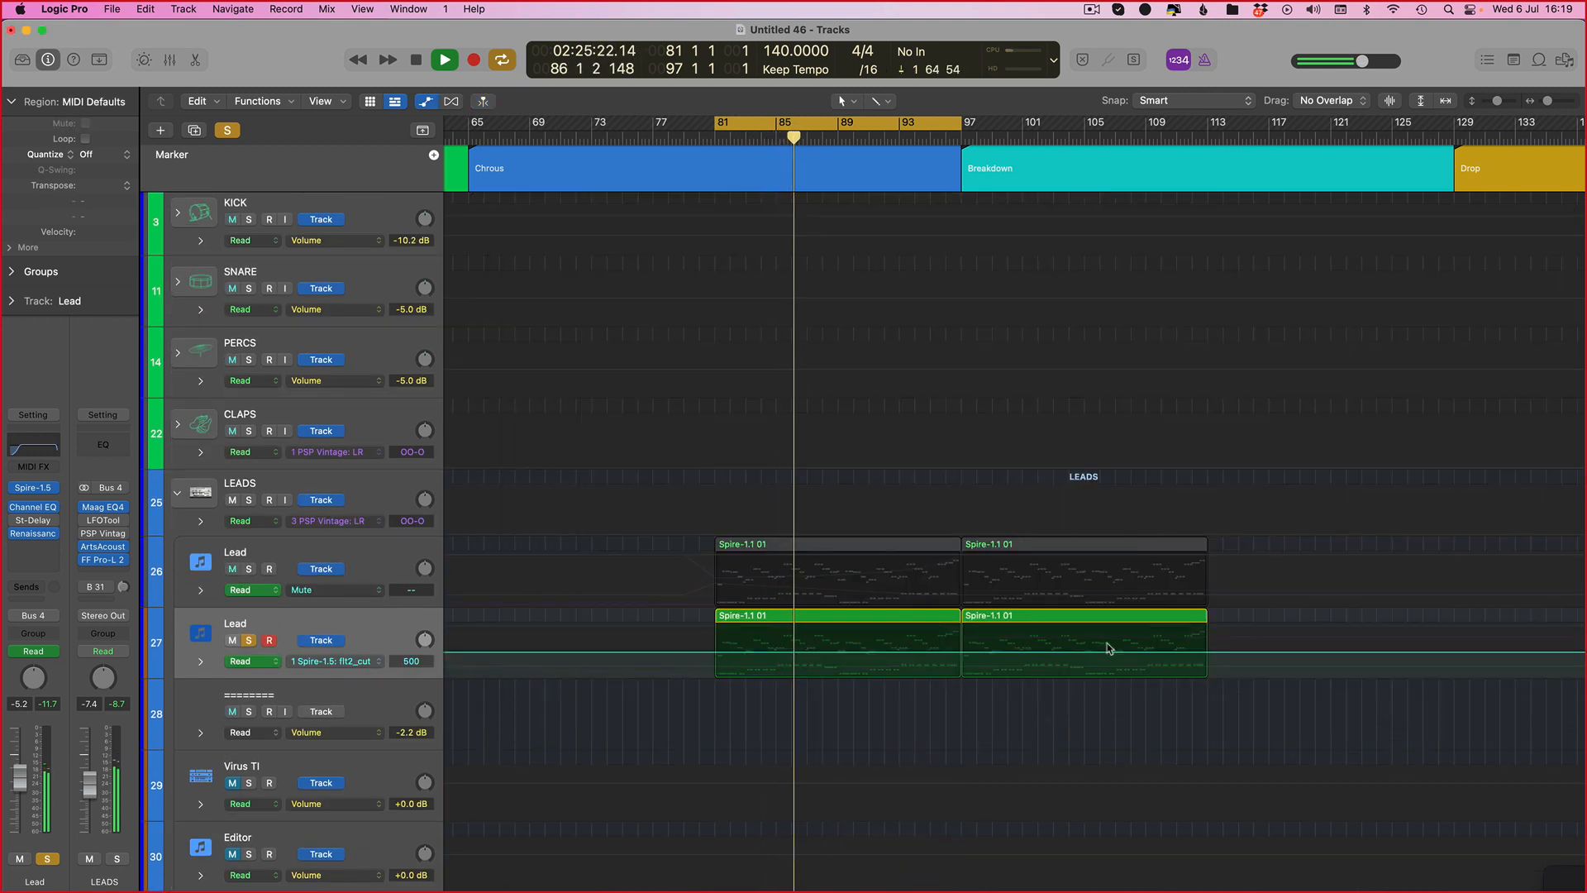
drag(963, 653, 961, 625)
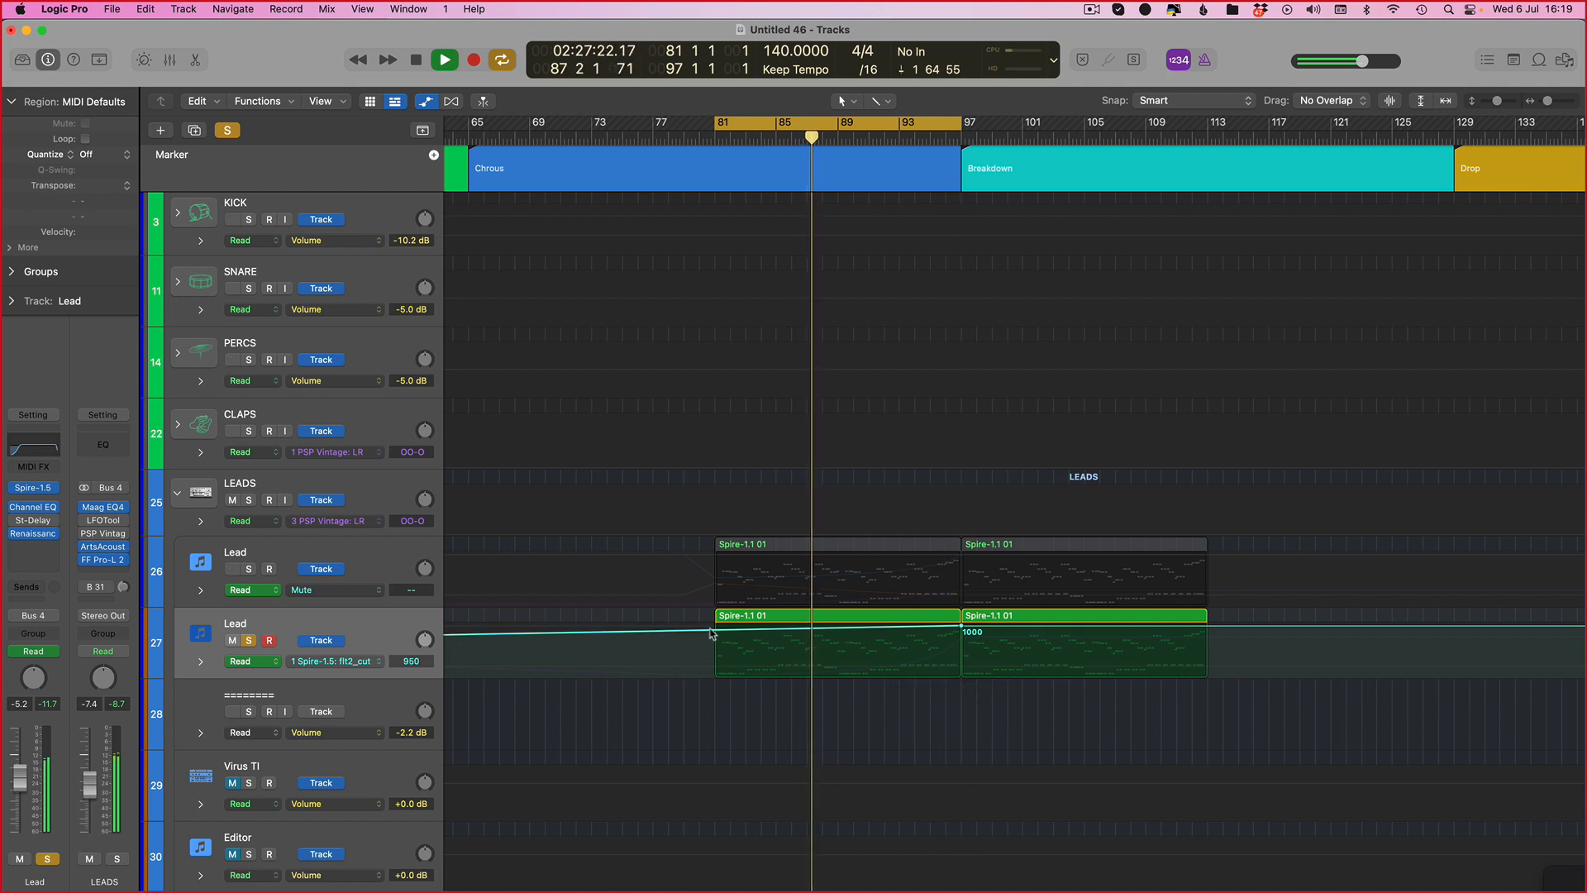
drag(716, 633, 716, 670)
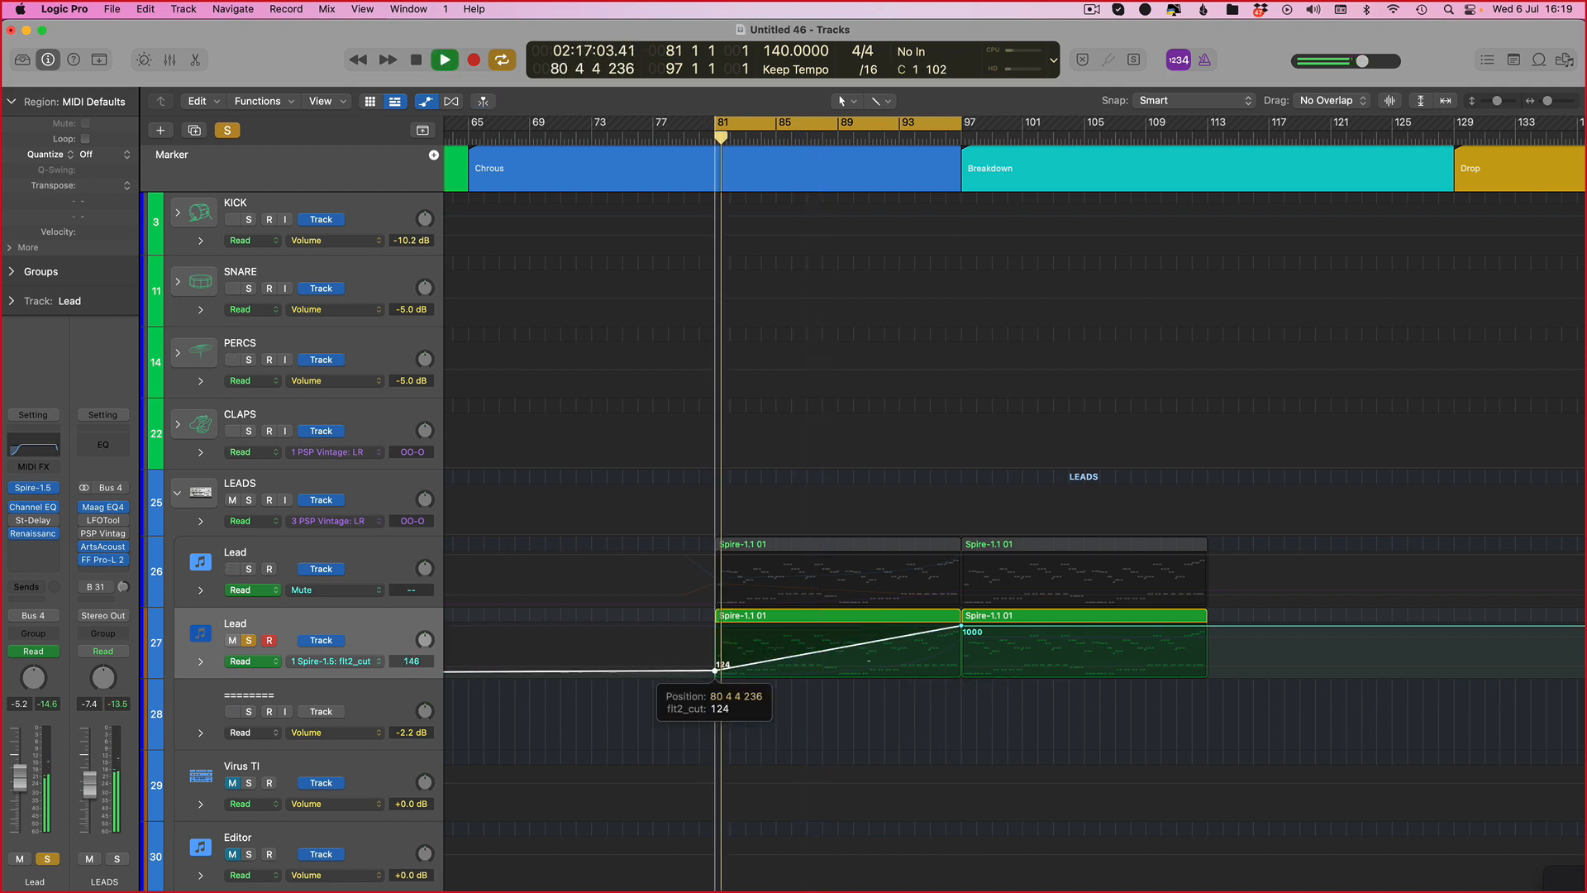
drag(903, 640, 902, 663)
key(space)
Step: Mute the new Lead to compare, recheck its second filter type, and unmute it
click(233, 641)
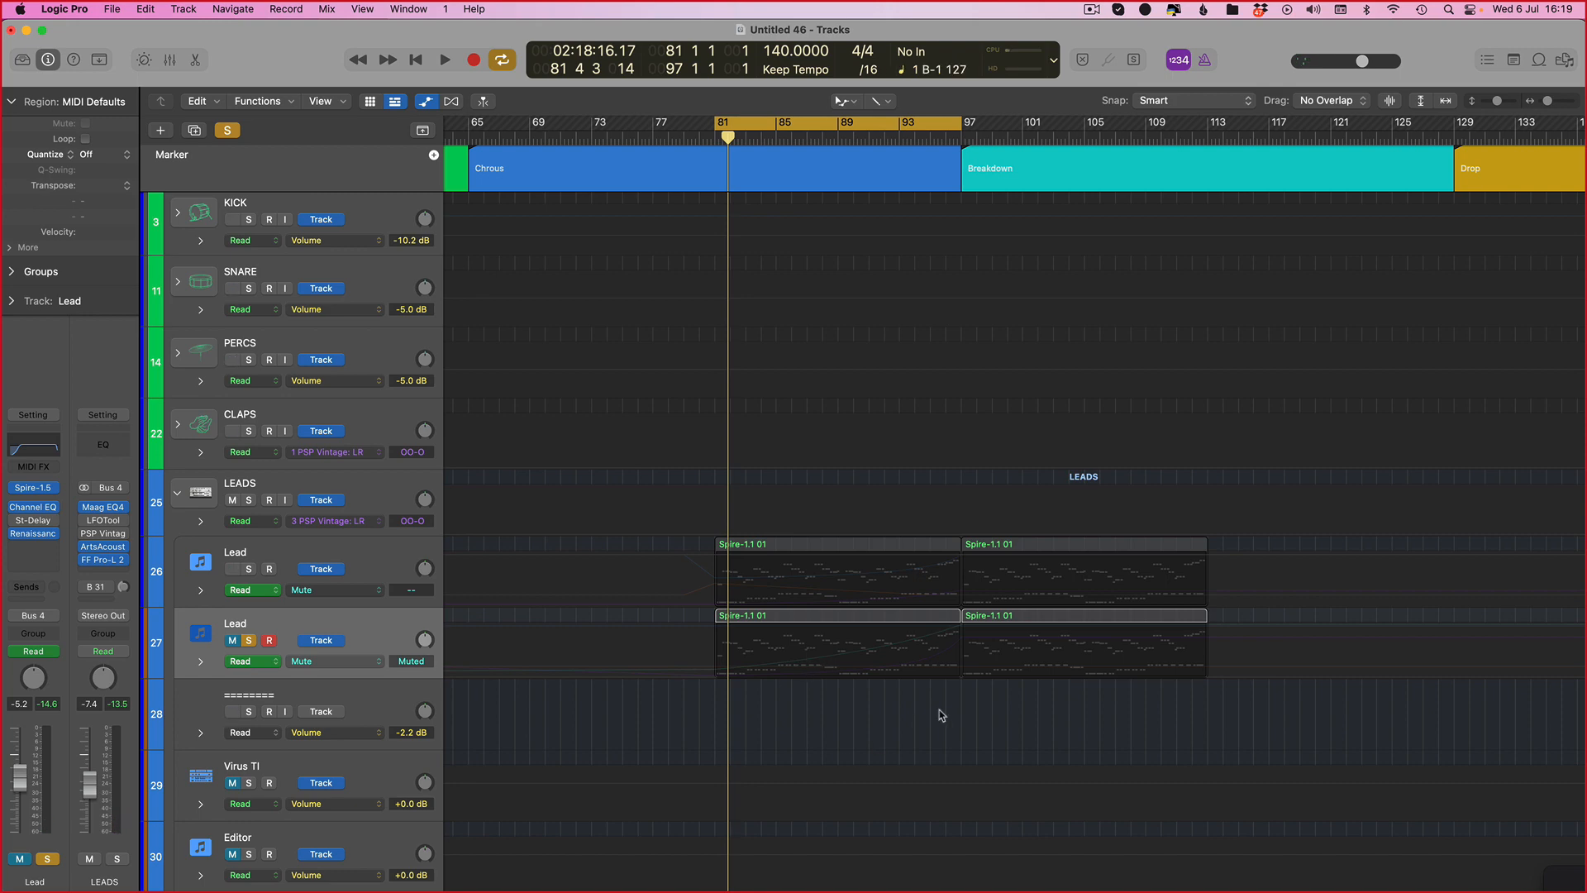
key(v)
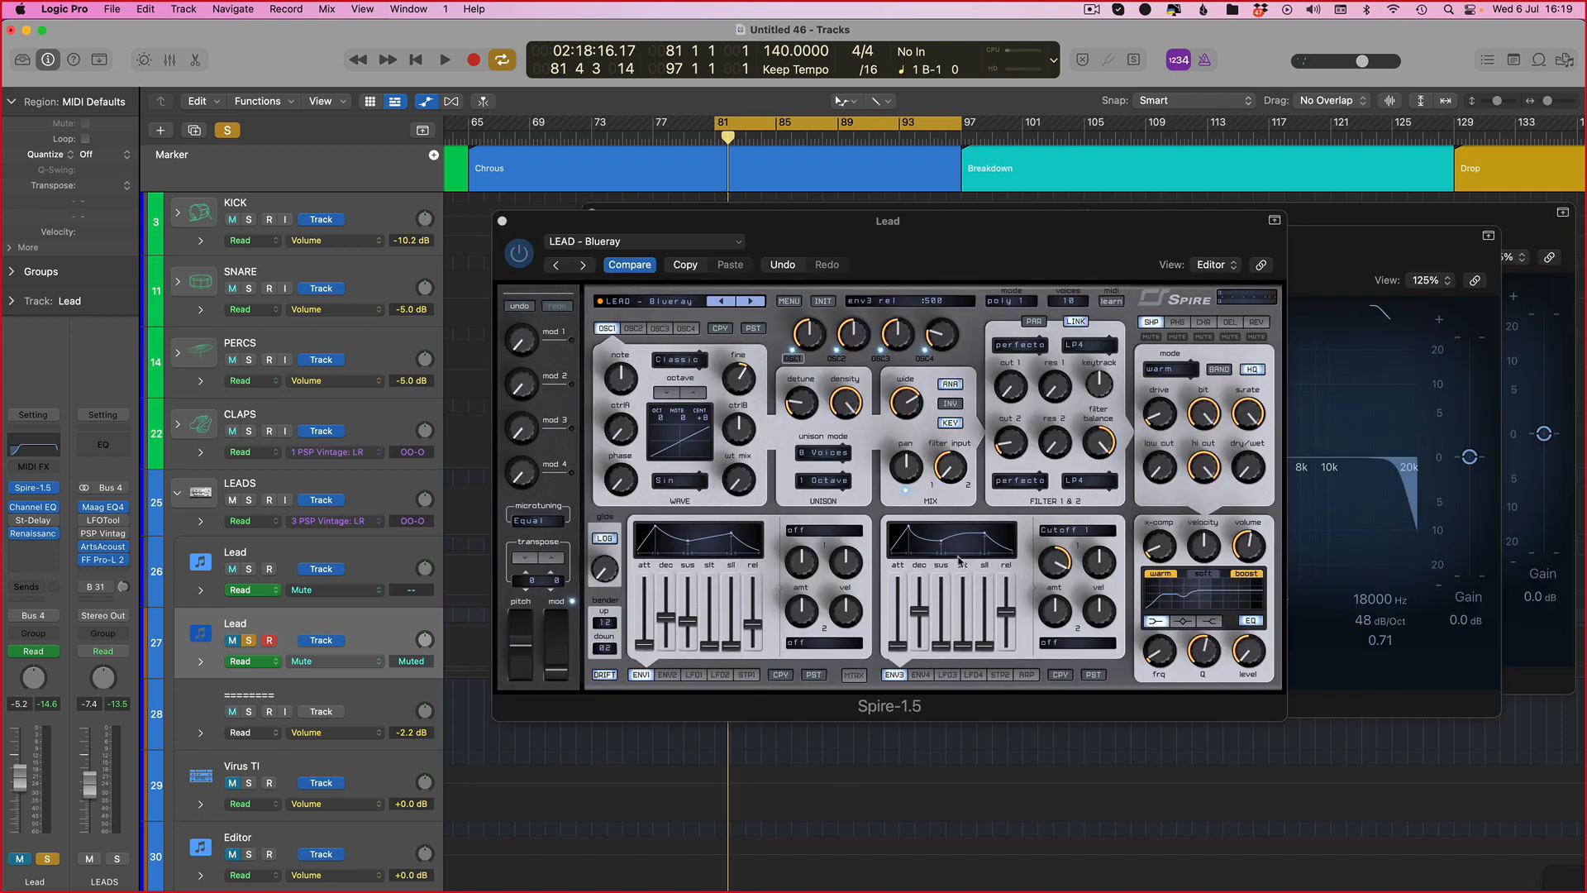
click(1030, 488)
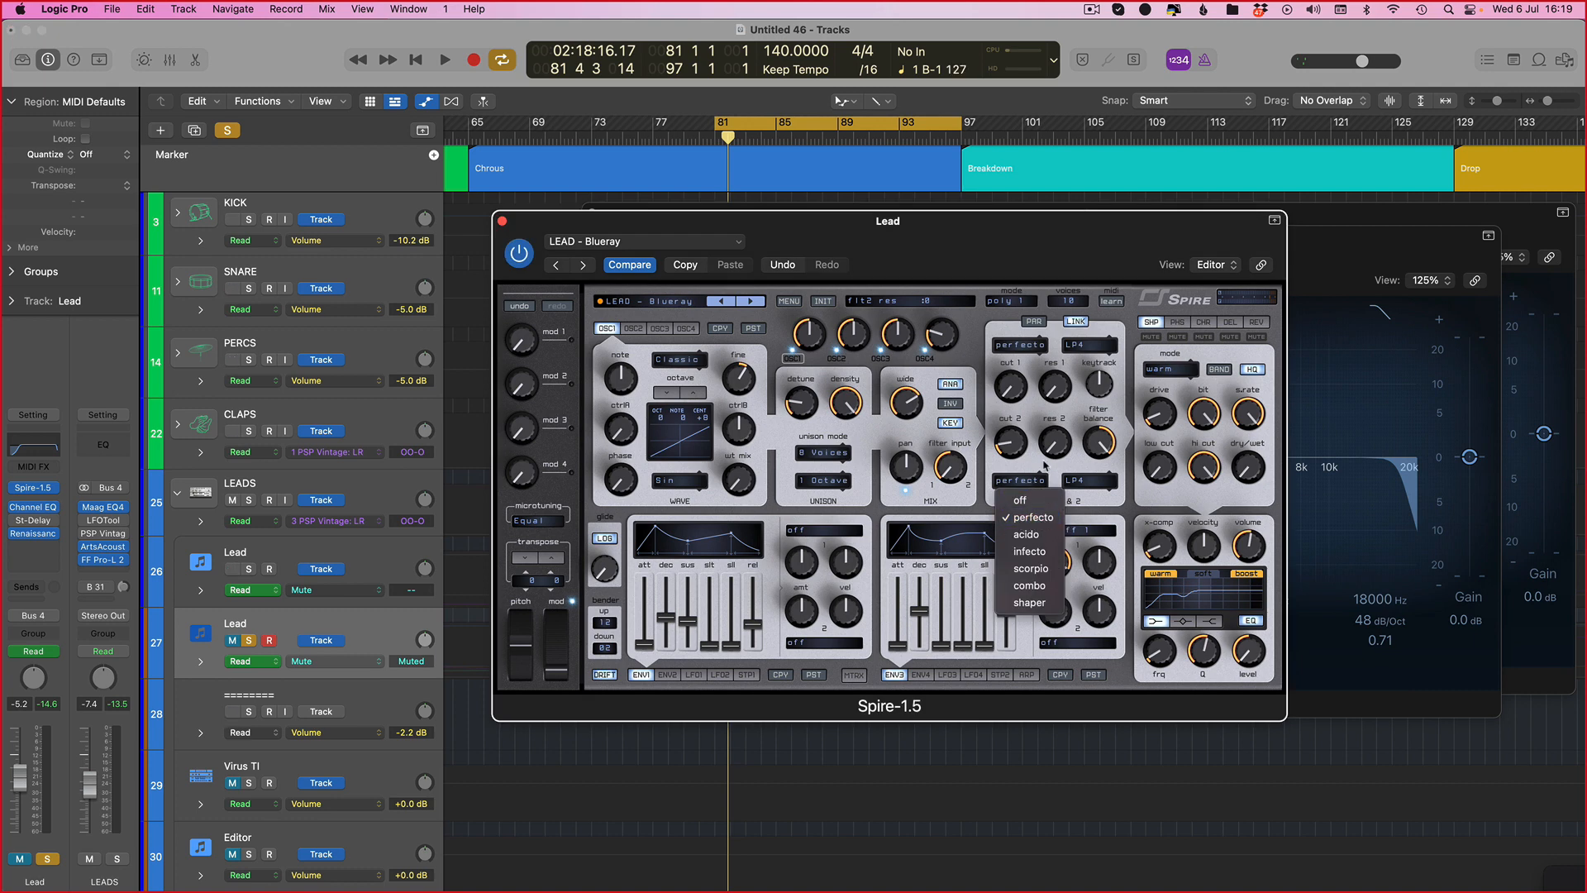
click(1043, 466)
key(v)
key(space)
click(232, 640)
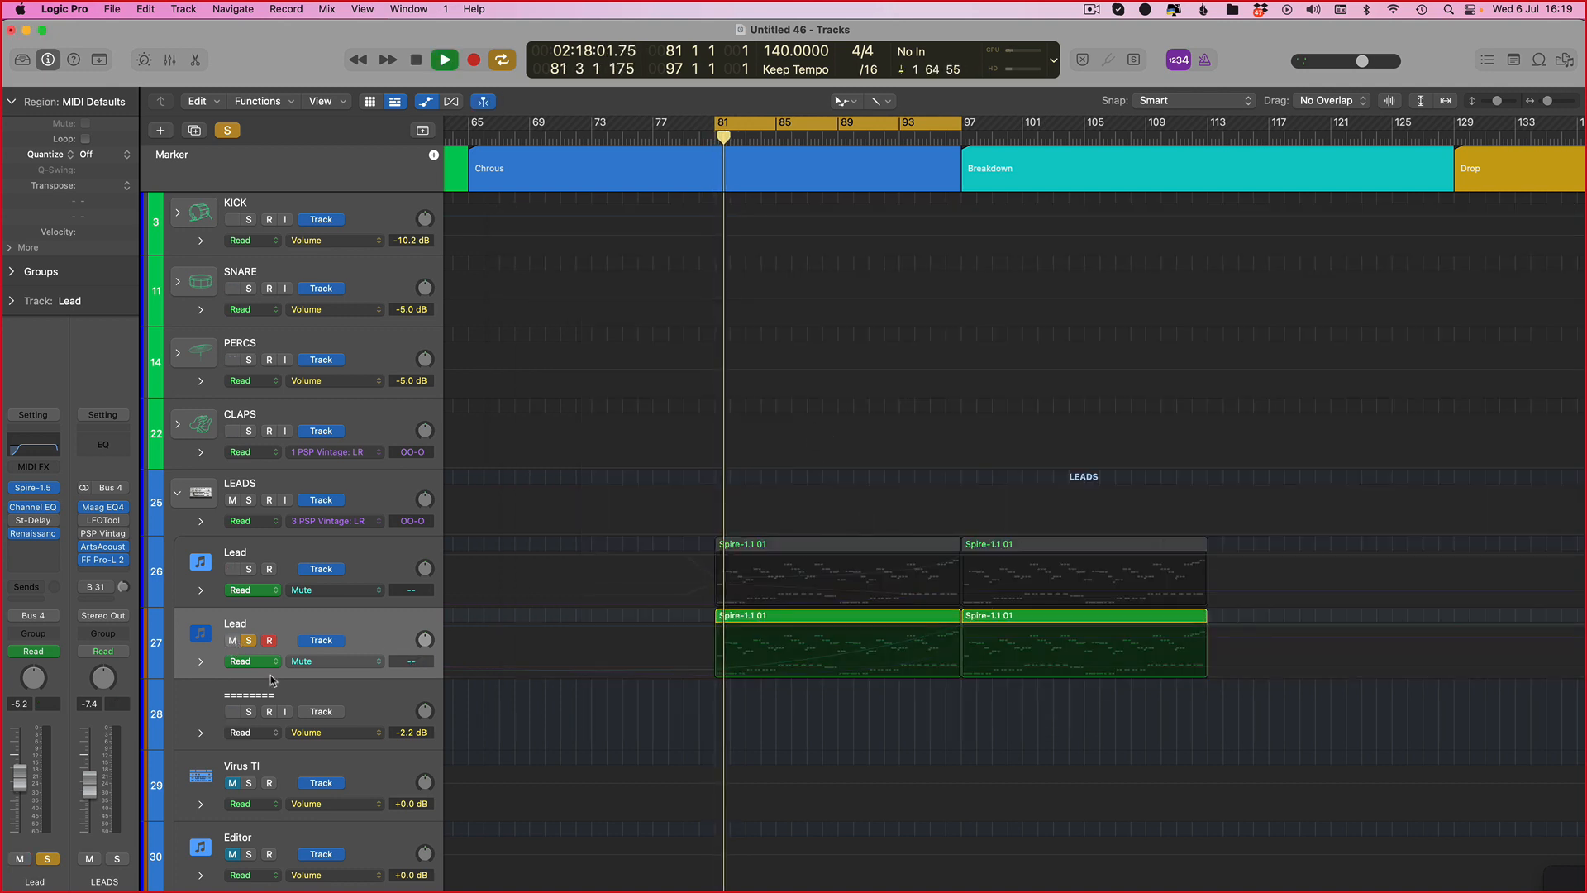
Step: Expand the new Lead's automation lanes to review its filter cutoff curves
click(873, 138)
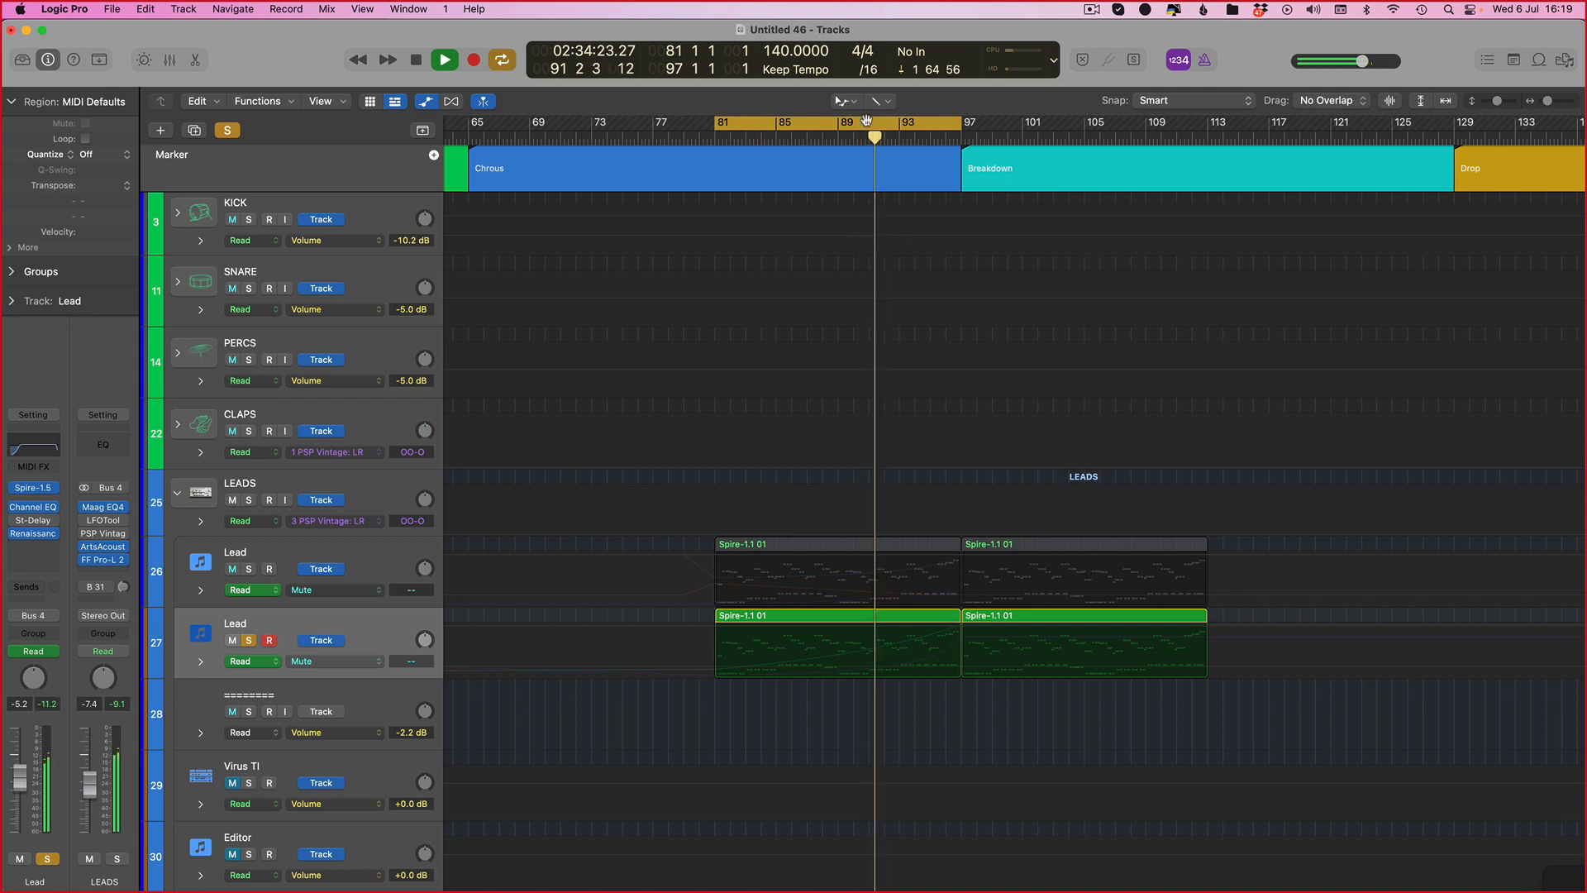
click(778, 129)
click(775, 135)
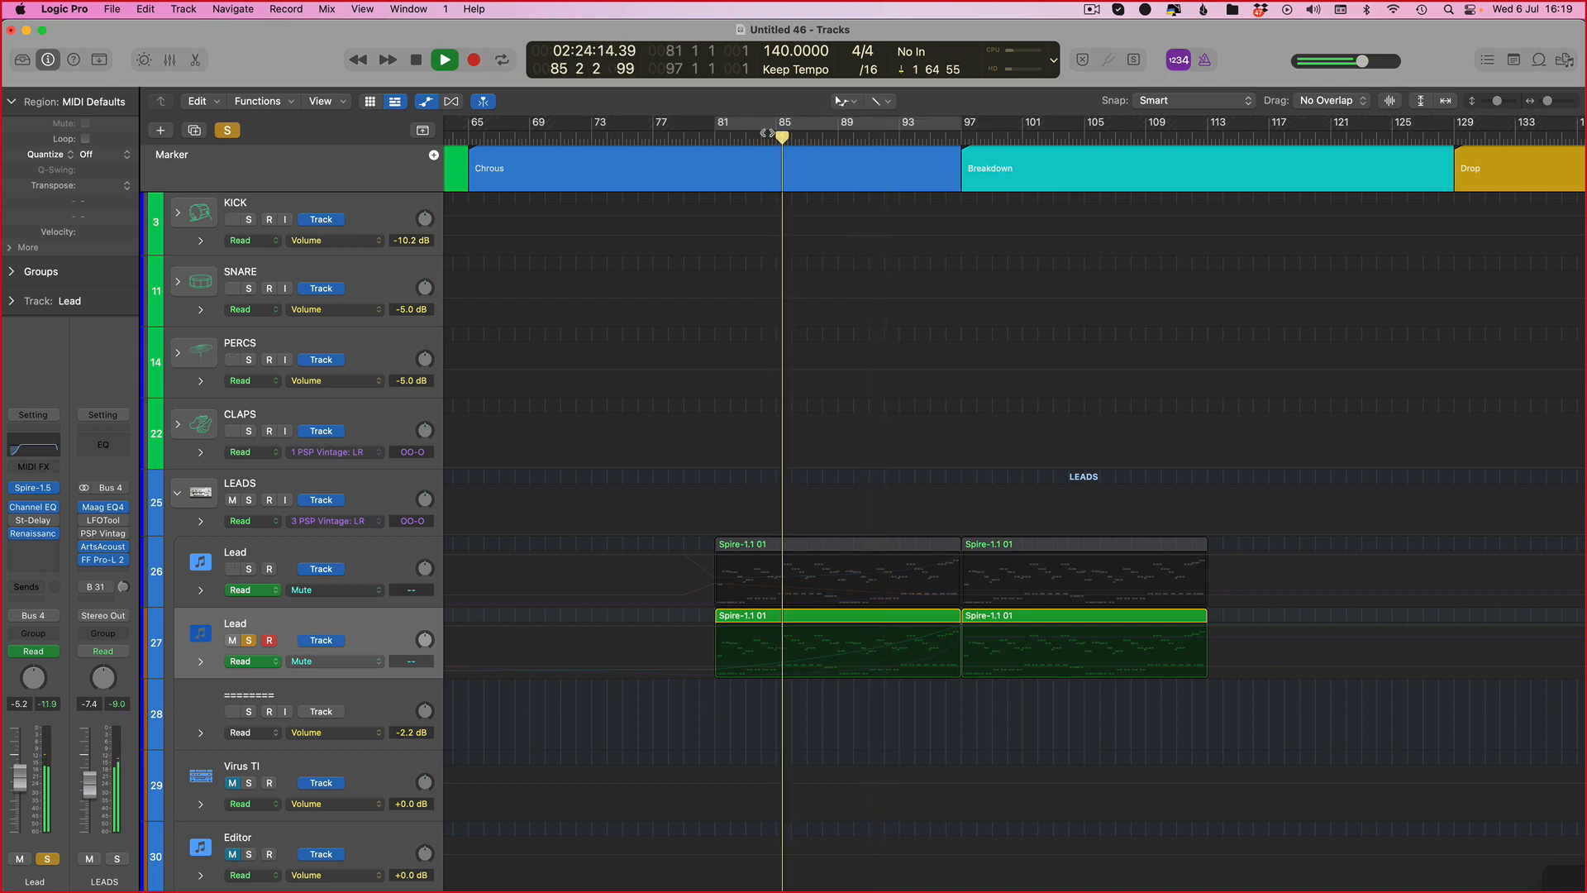
click(195, 667)
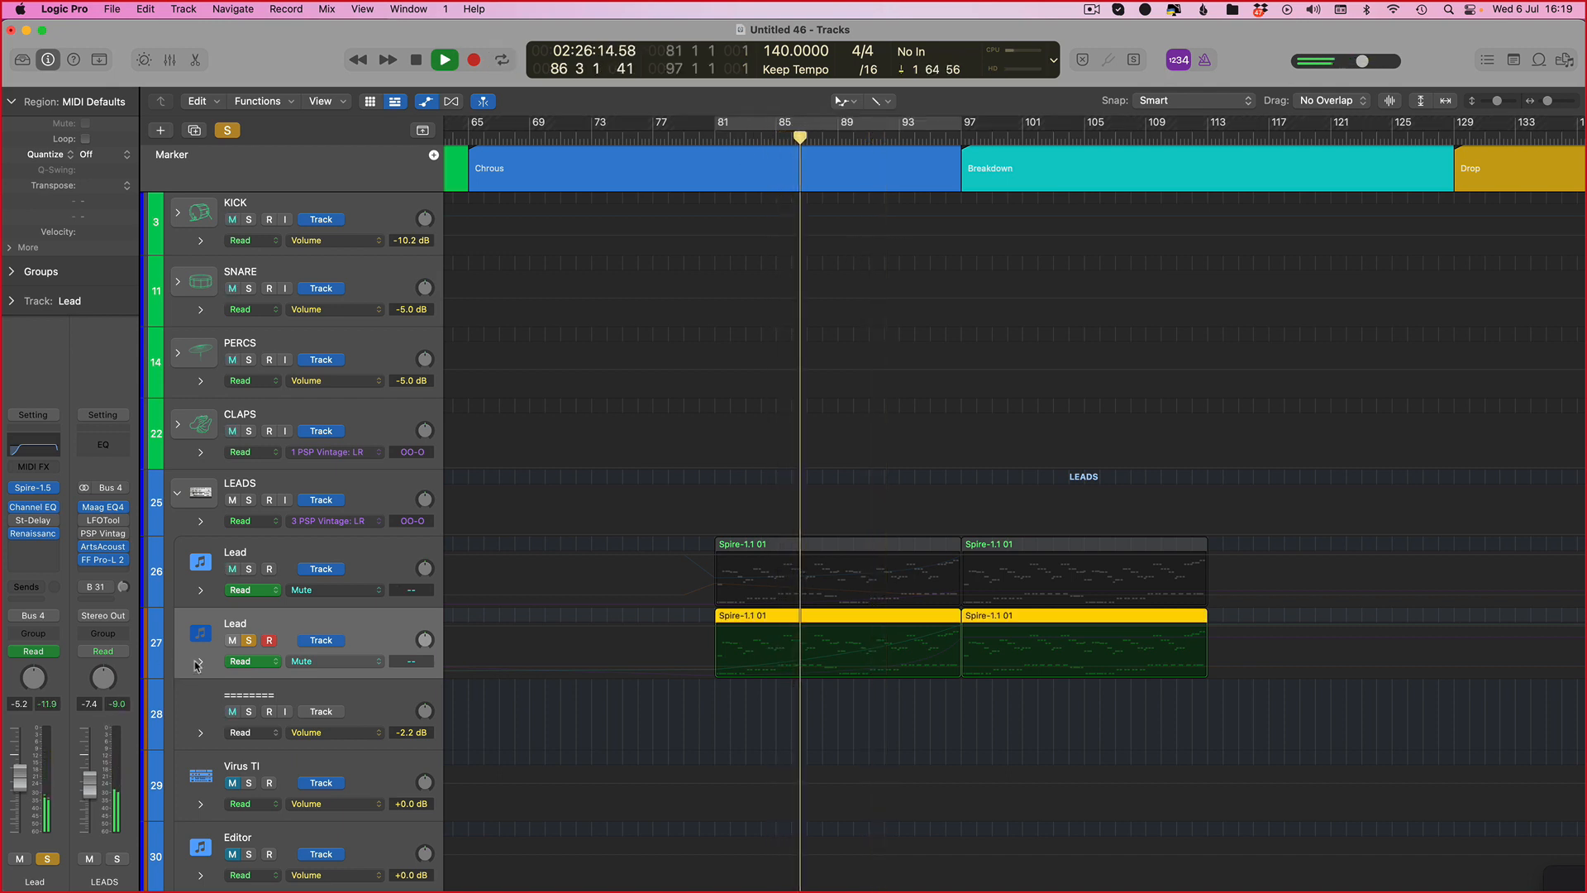
click(200, 663)
scroll(983, 748, down, 3)
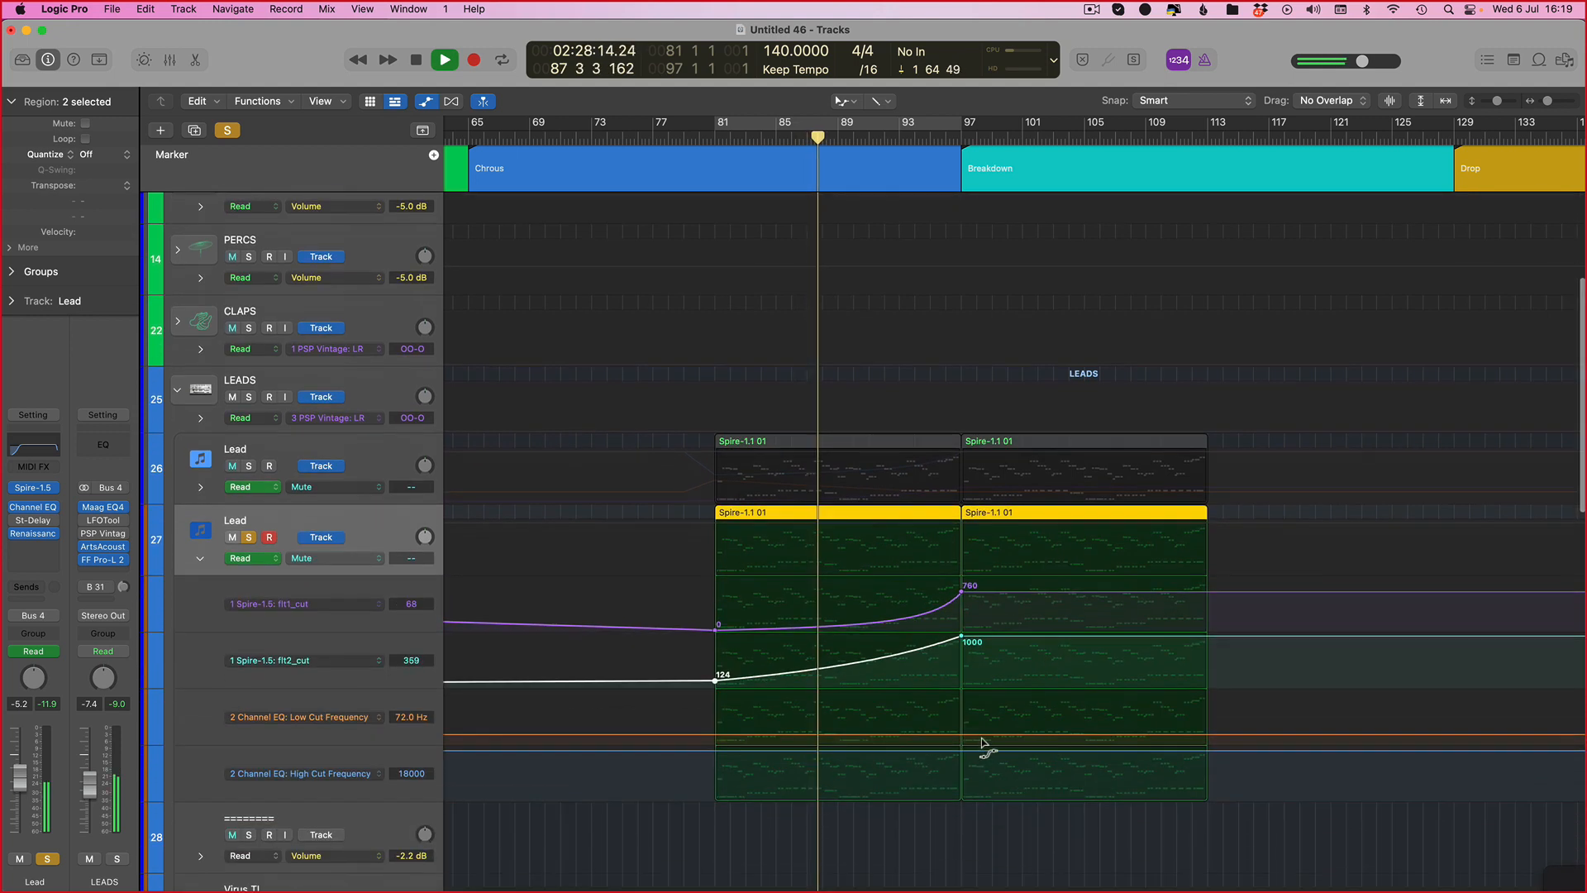
click(200, 698)
click(200, 699)
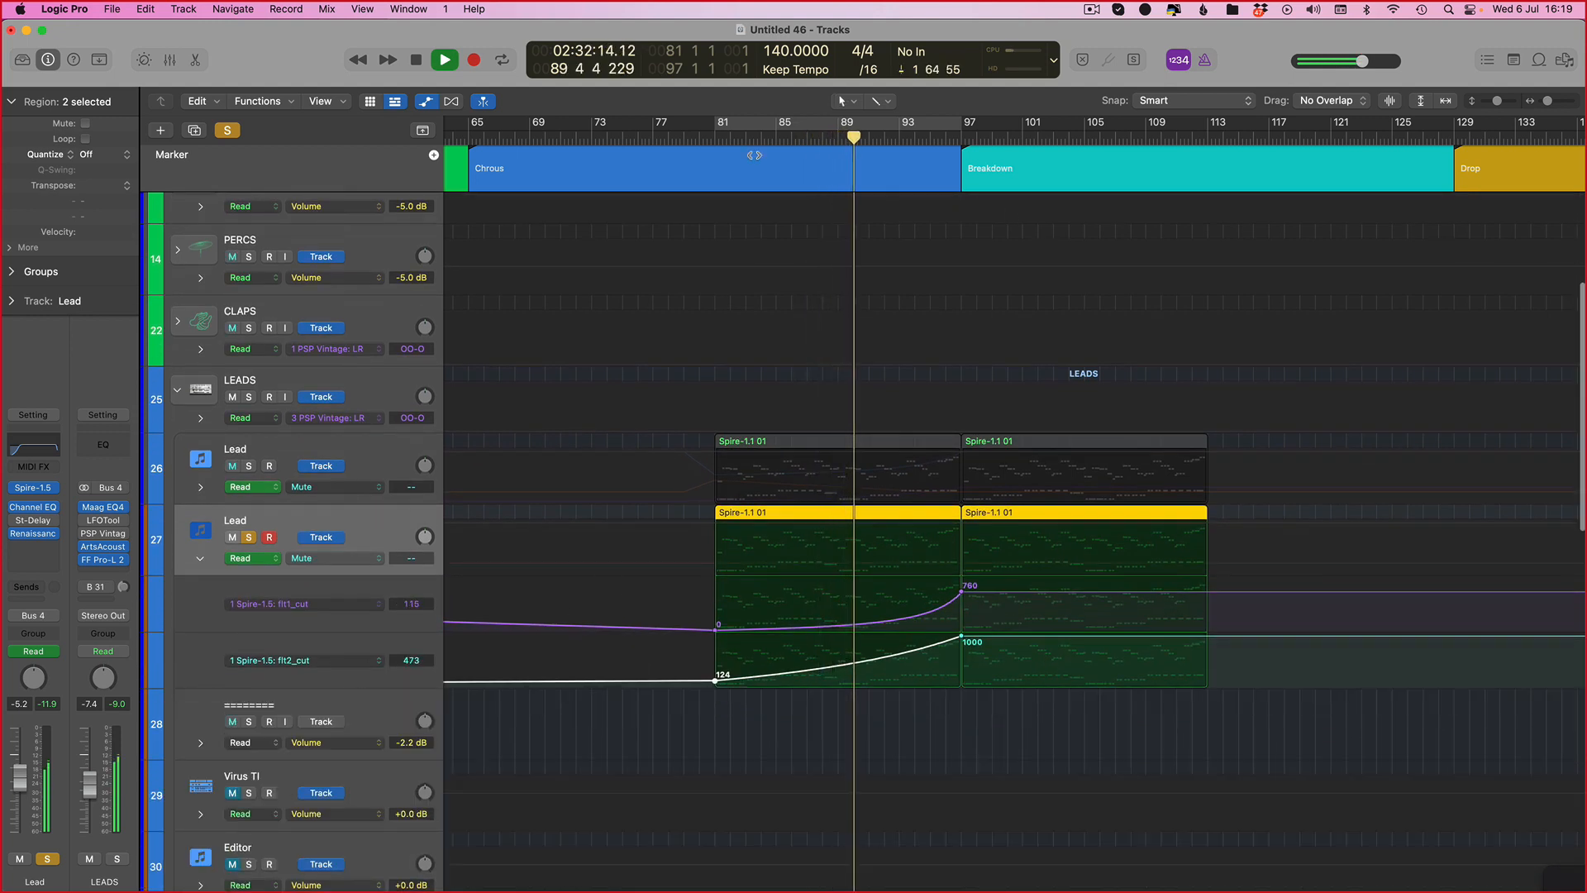
Step: Set the cycle range to bars 97 to 113 and solo the original Lead as well
drag(962, 129, 1206, 130)
click(249, 466)
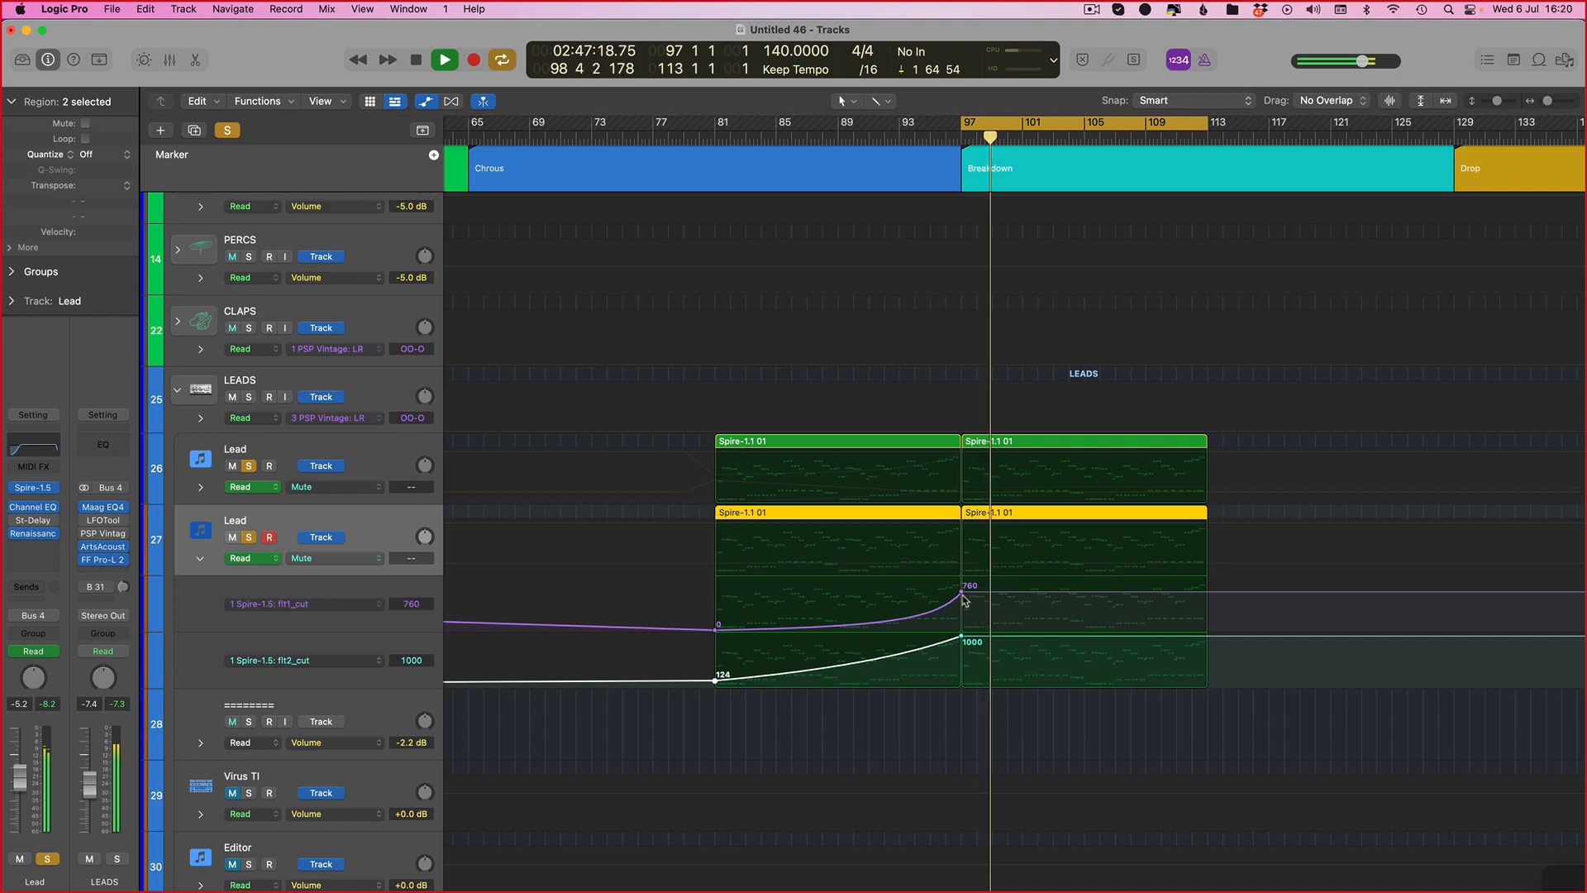
Step: Adjust the flt1_cut point at bar 97 slightly and hide the automation lanes
drag(963, 599, 962, 605)
key(a)
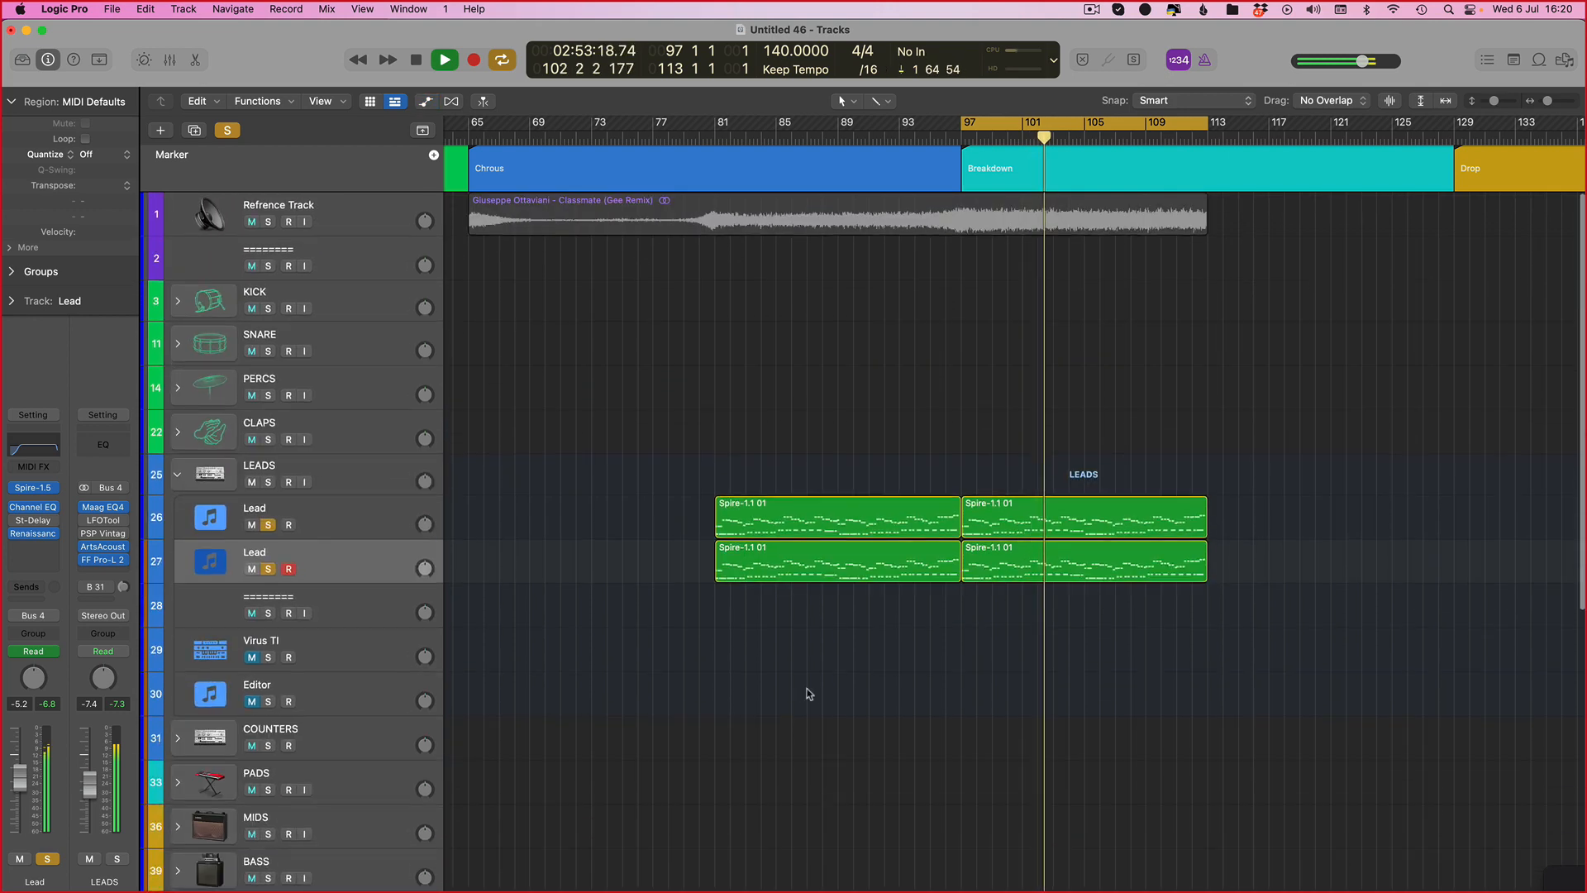
Step: Solo the reference track to compare against it, then stop playback and clear all solos
click(273, 224)
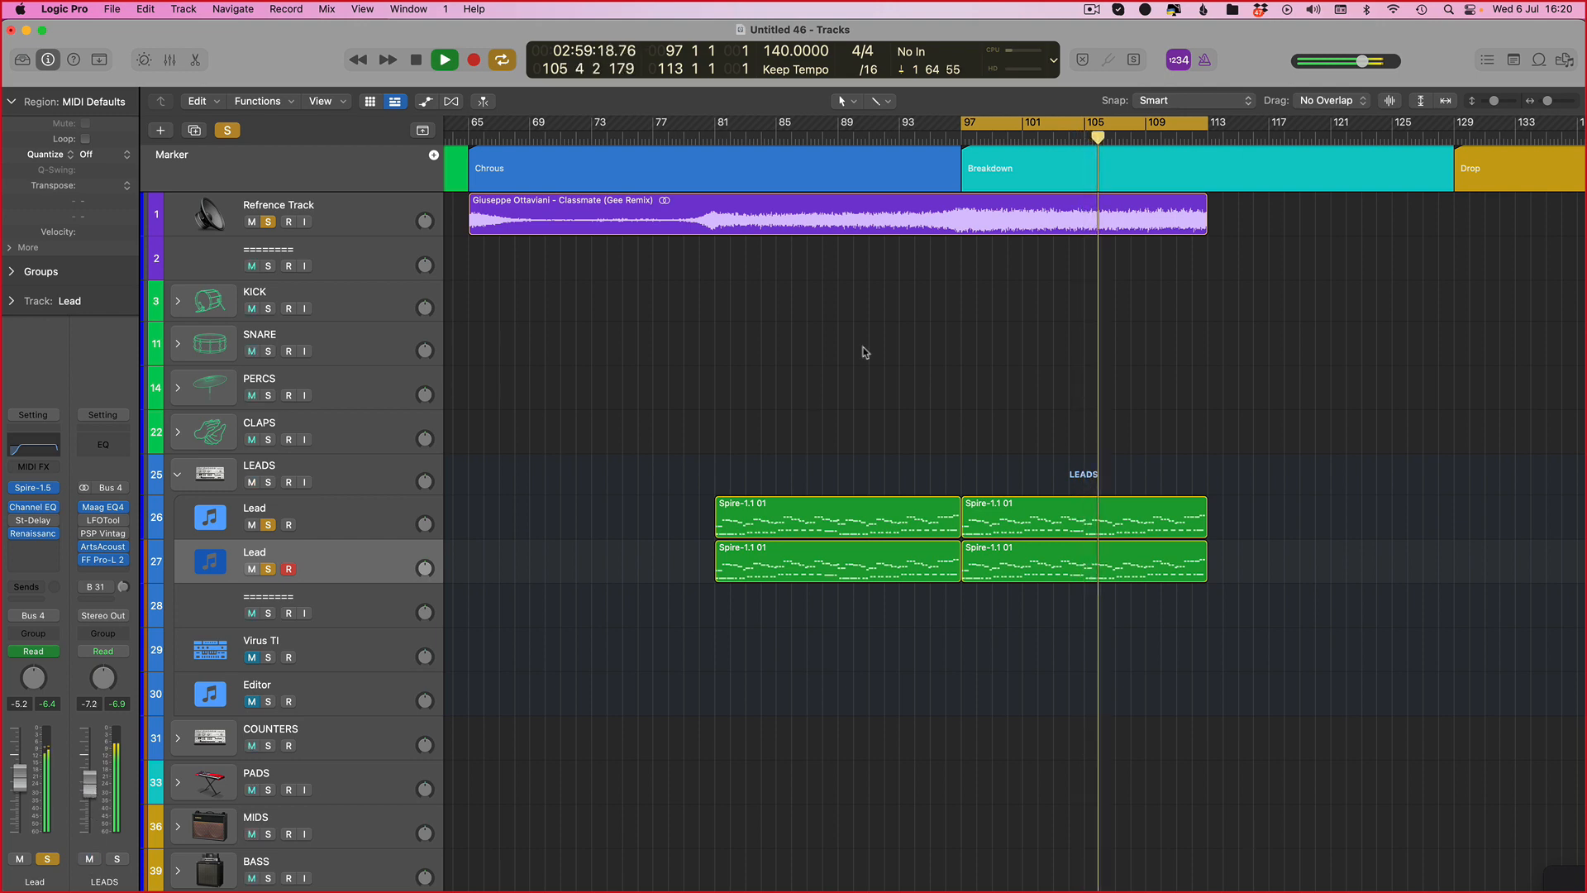
key(space)
click(228, 130)
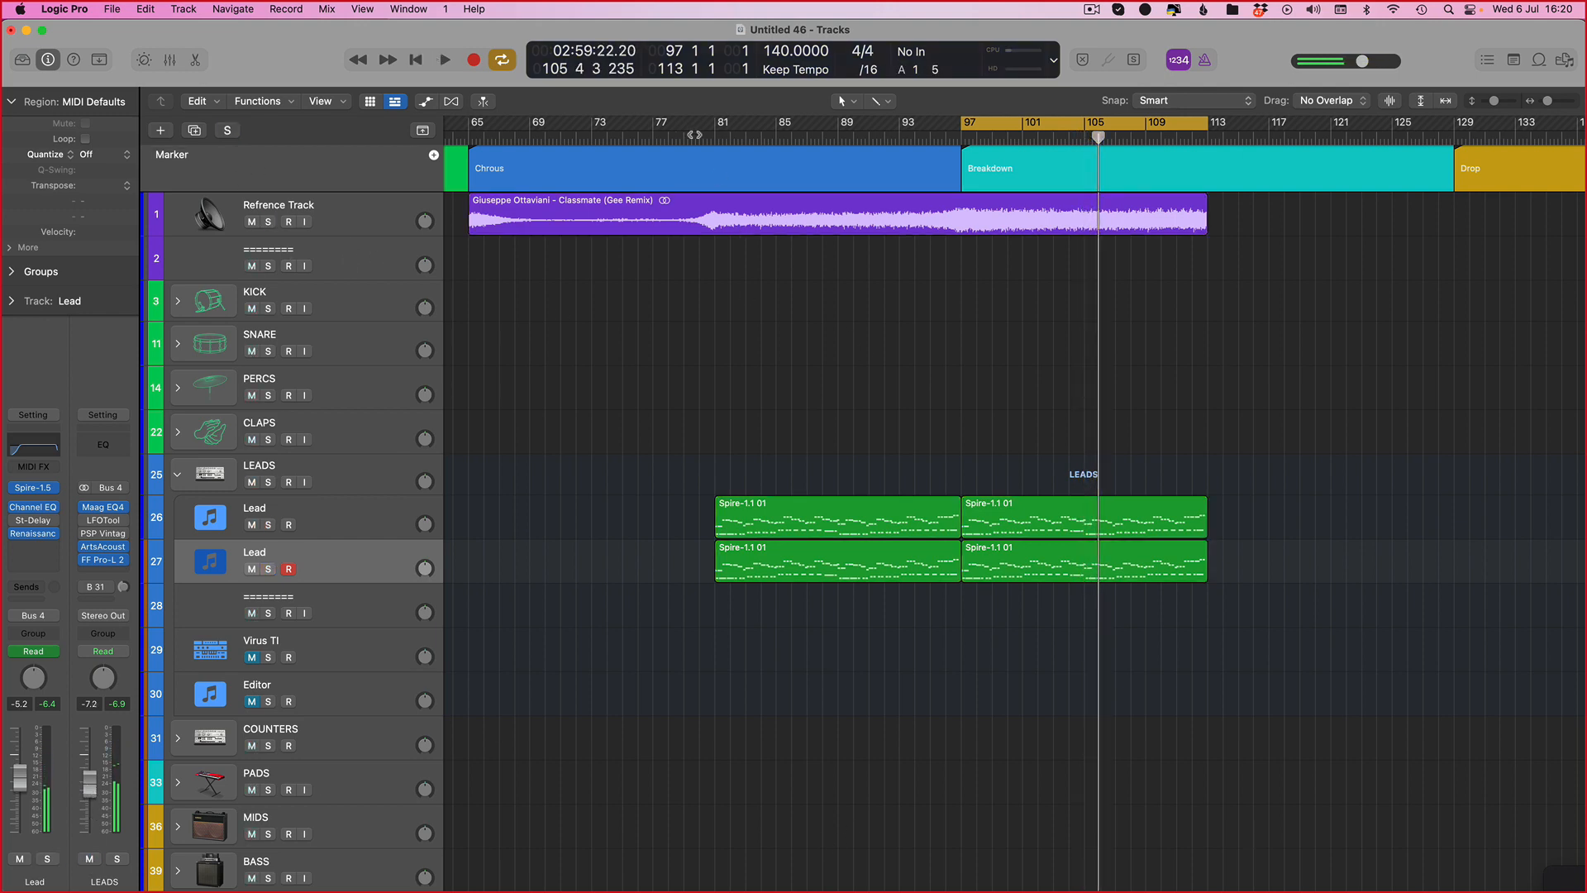
Step: Set the cycle range to bars 81 to 113 and select the reference track's region
drag(722, 124, 1215, 212)
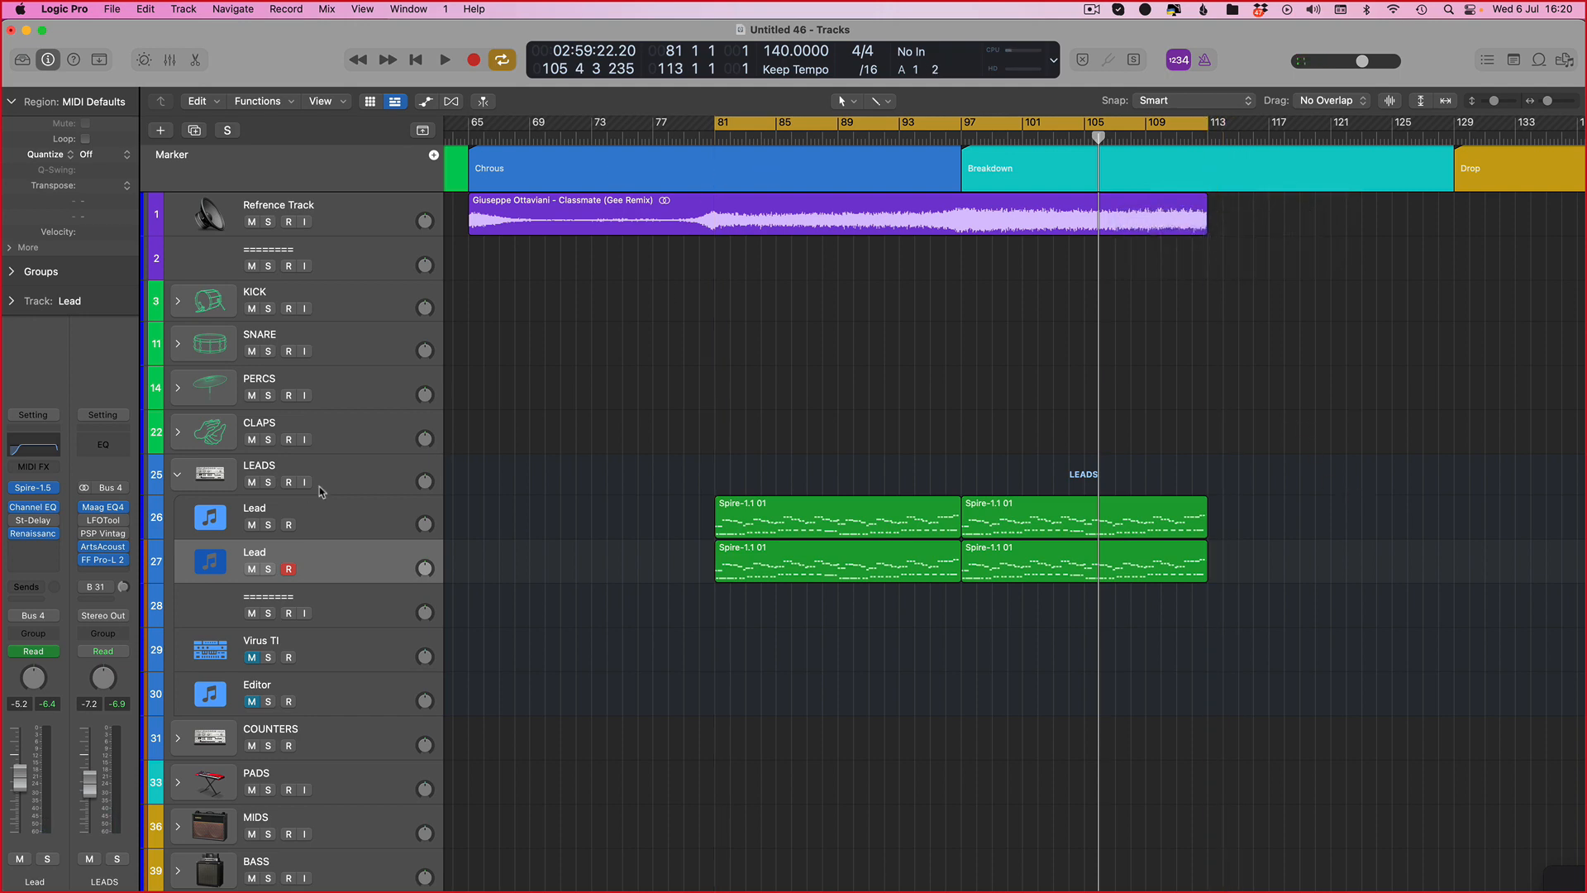
scroll(785, 312, down, 3)
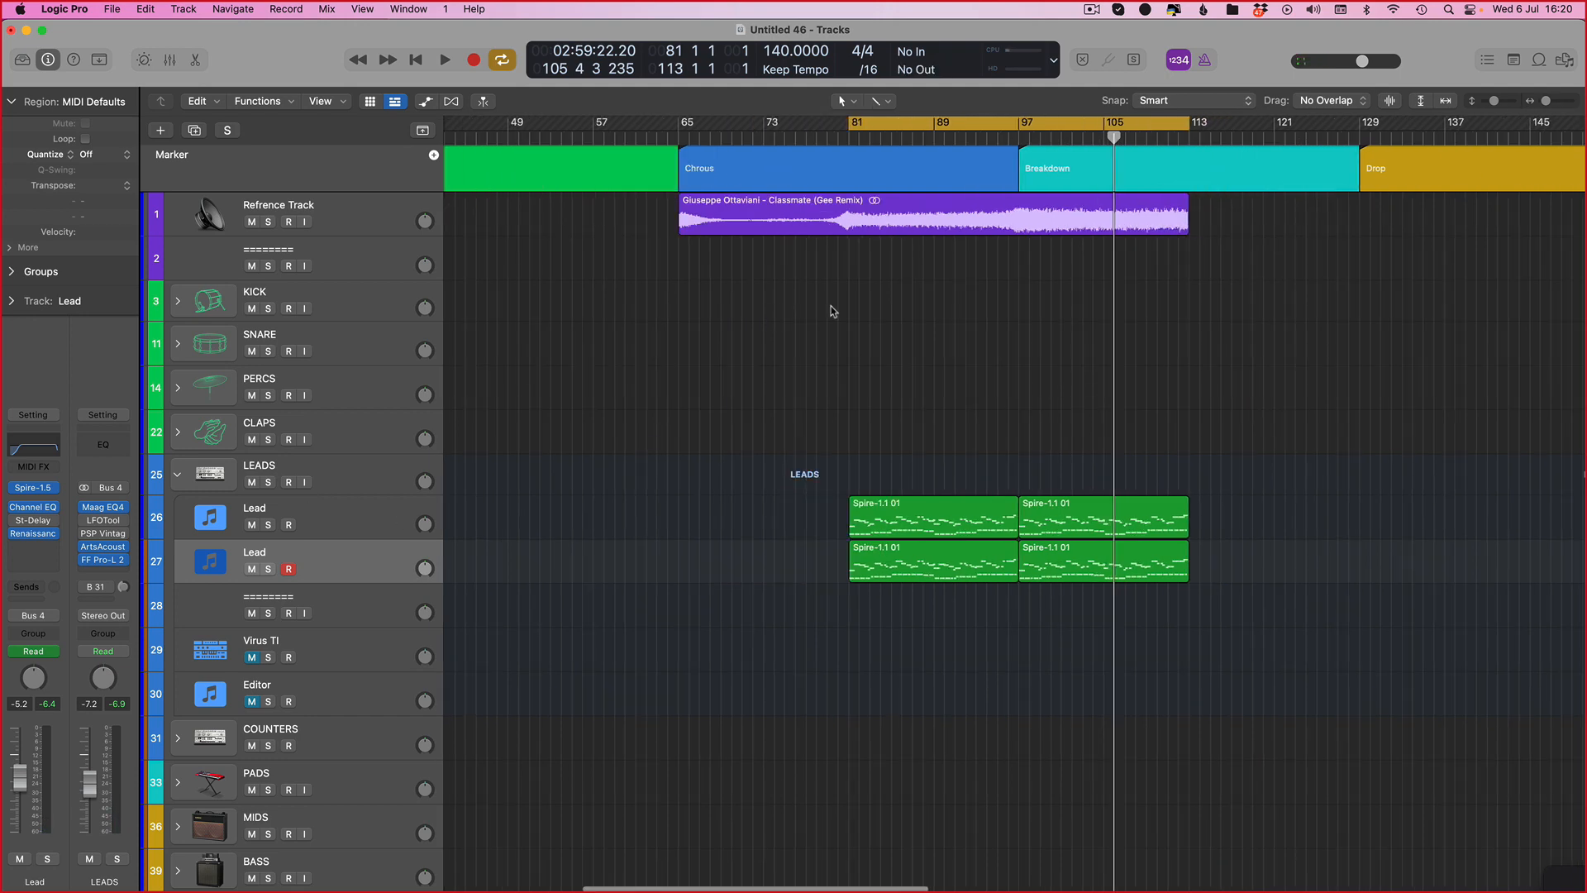
click(1108, 221)
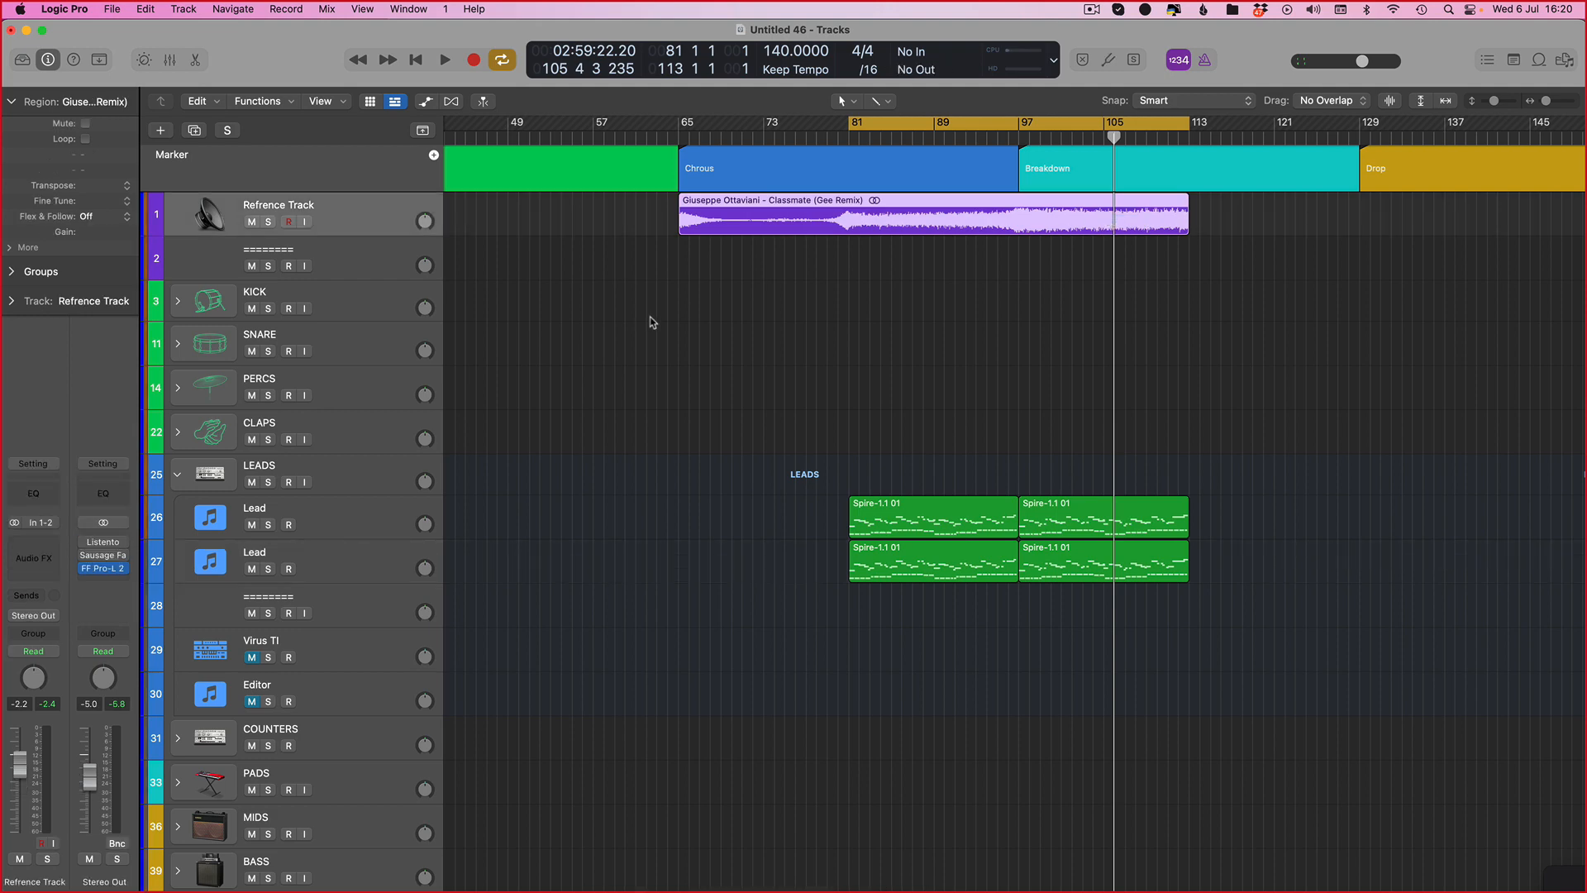
scroll(655, 477, down, 2)
scroll(652, 461, up, 2)
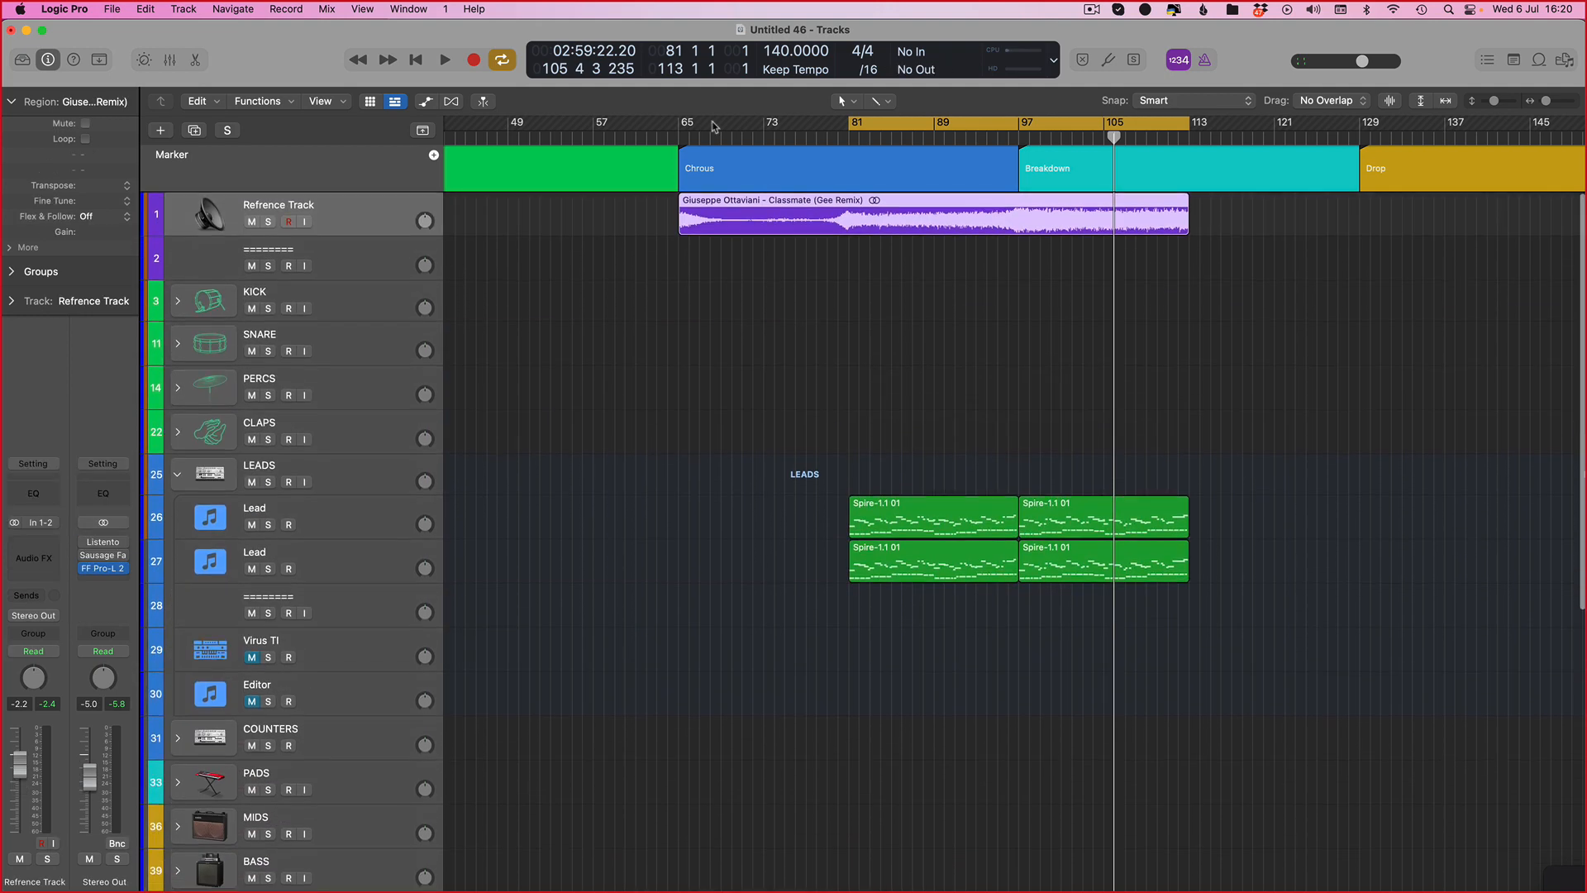
key(cmd+Right)
scroll(781, 144, left, 10)
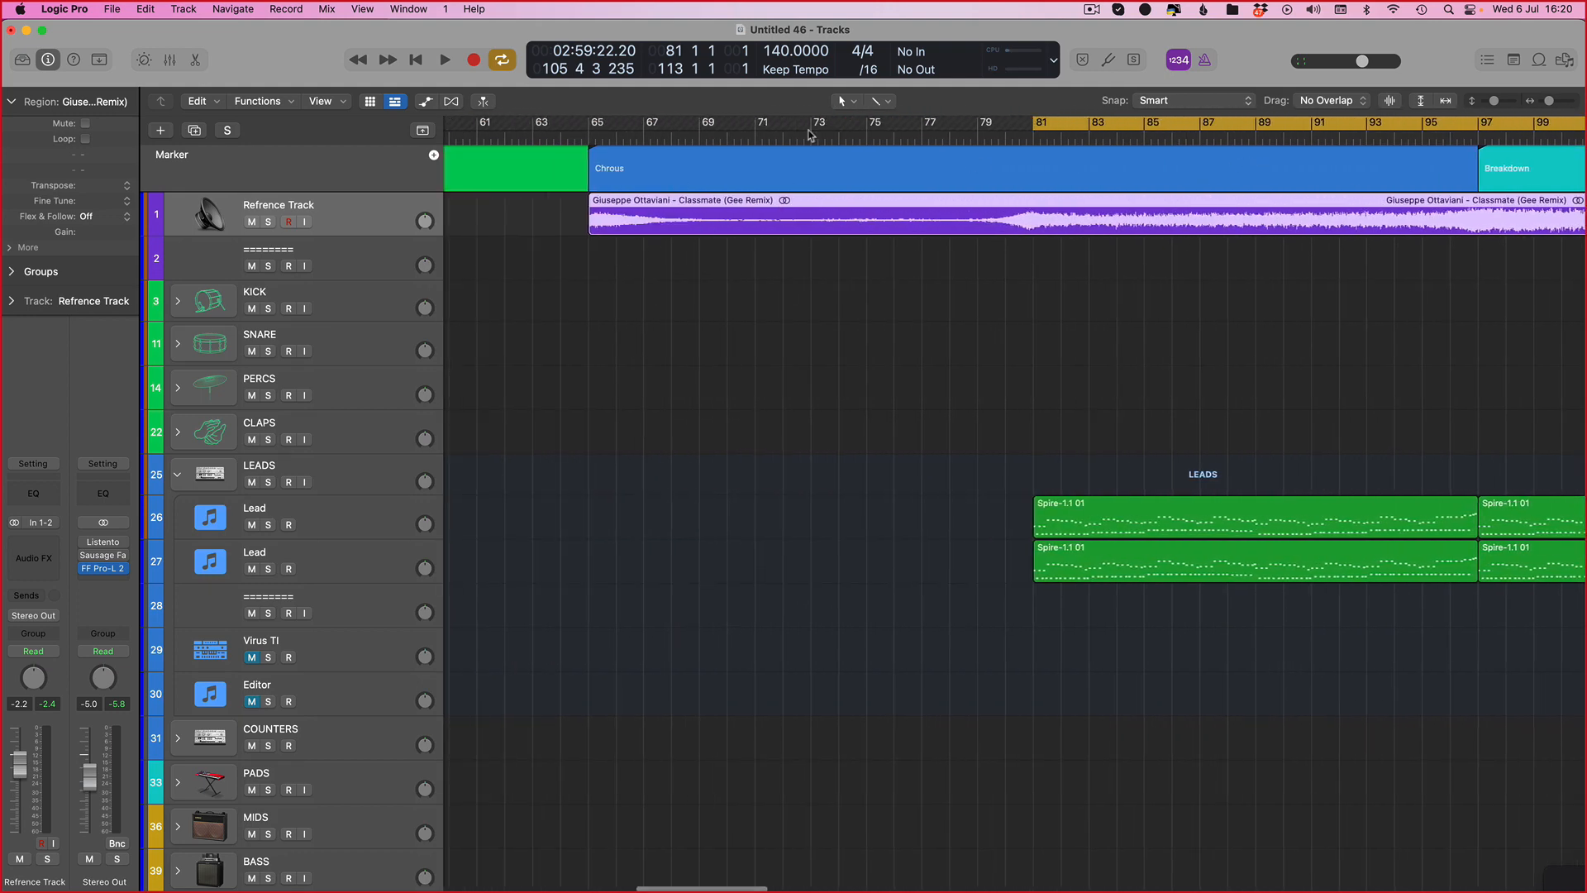
Step: Set the cycle range to bars 65 to 81 and play the chorus from bar 71
drag(589, 139, 1033, 134)
key(space)
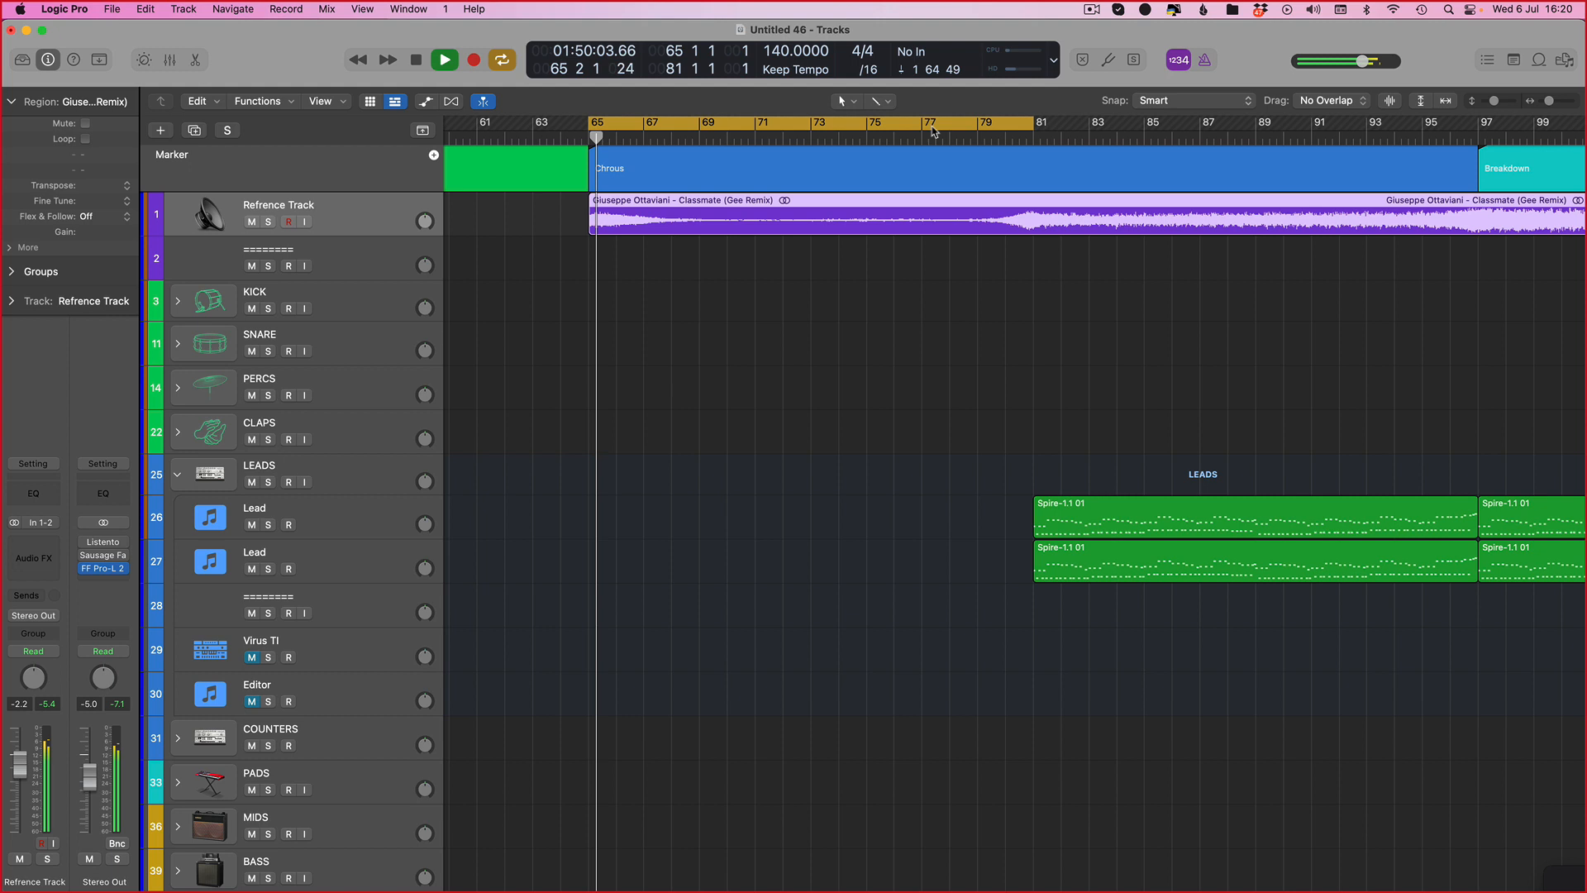
click(738, 134)
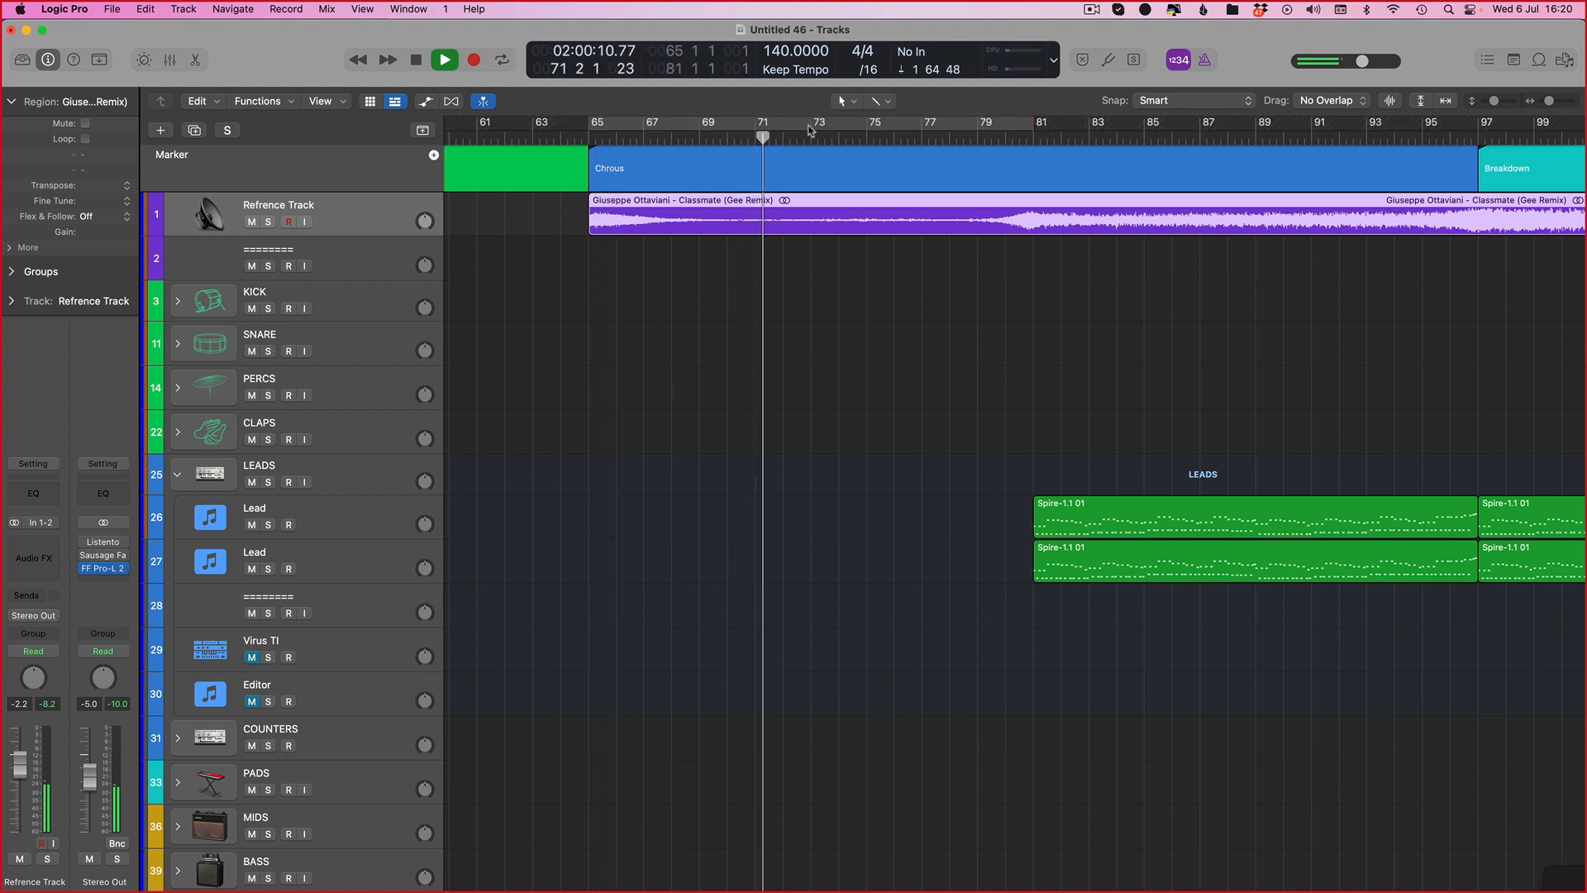
Step: Narrow the cycle range to bars 72 to 74 and stop playback
drag(798, 124, 836, 132)
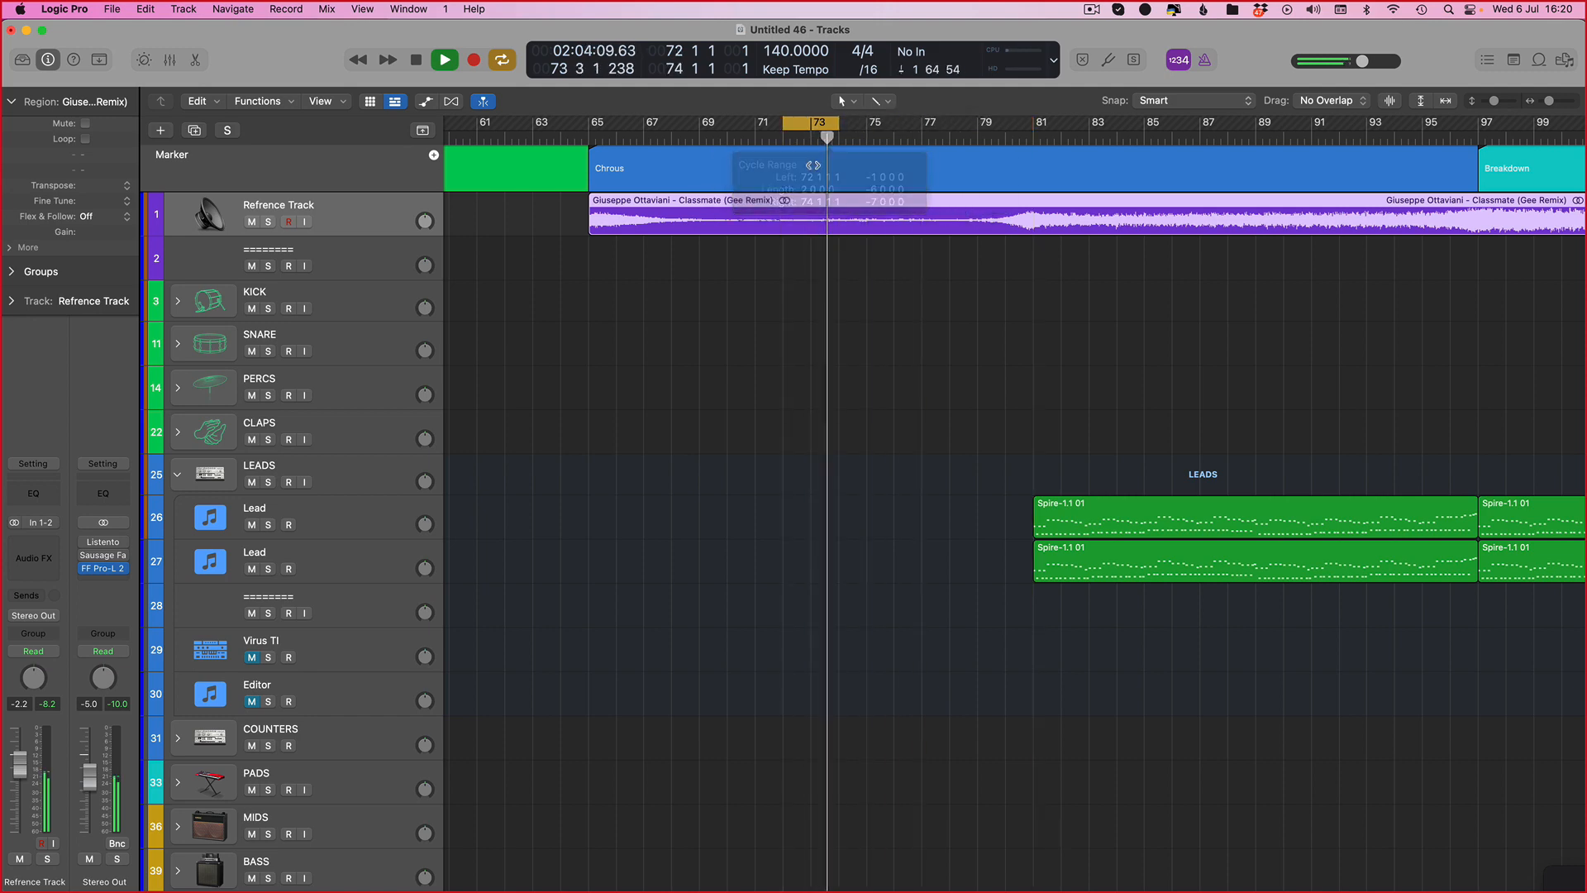
key(space)
Step: Expand the COUNTERS folder and select its Counter track
scroll(791, 382, down, 10)
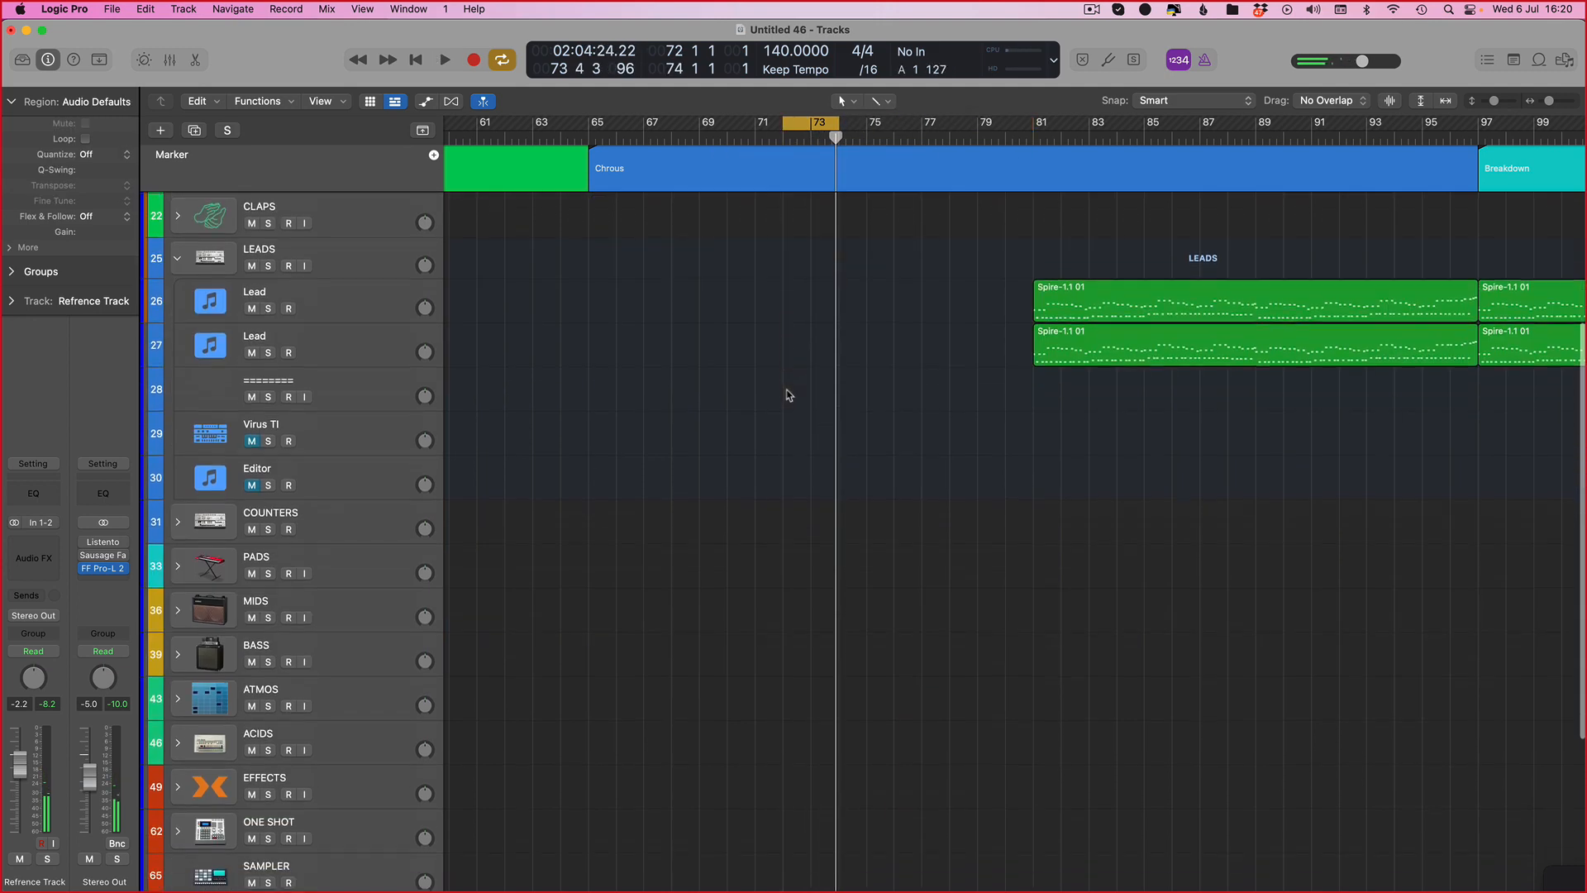
scroll(304, 572, up, 2)
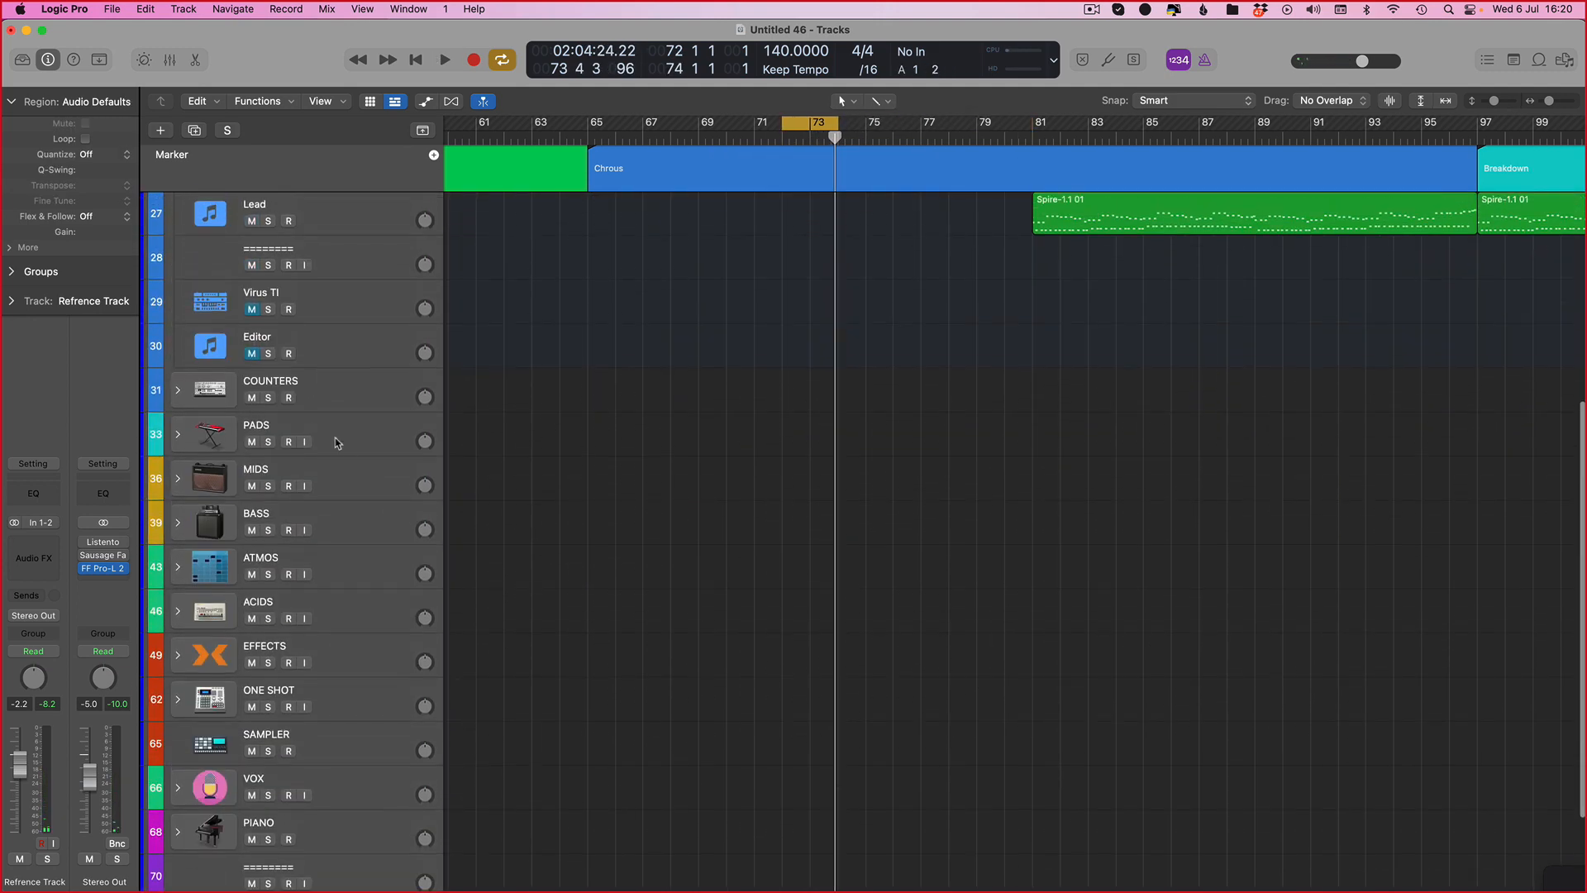
click(197, 392)
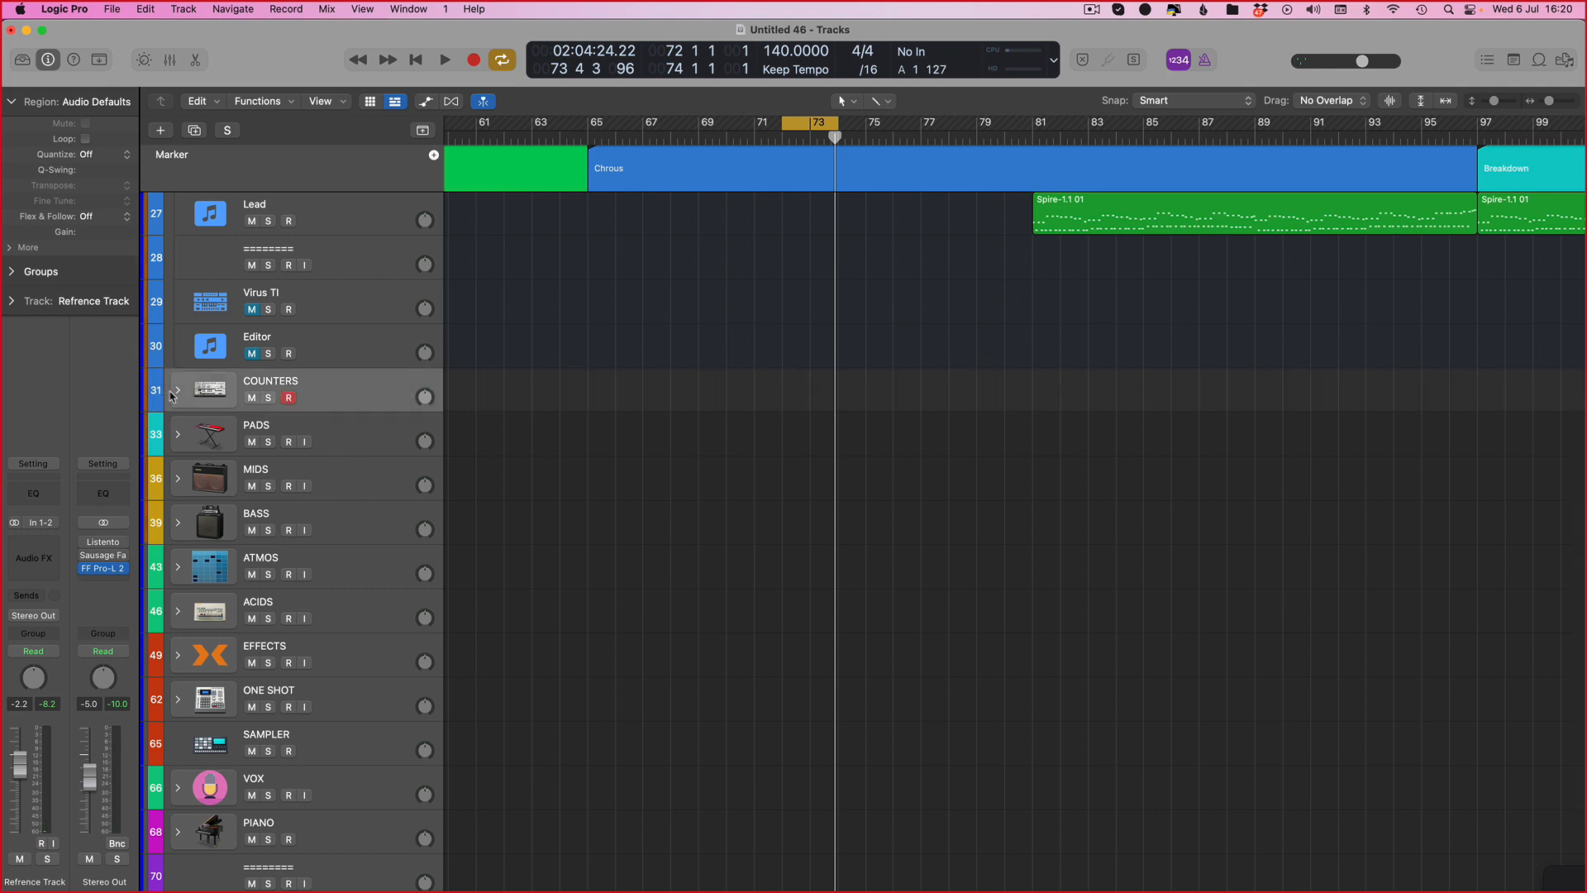
click(175, 395)
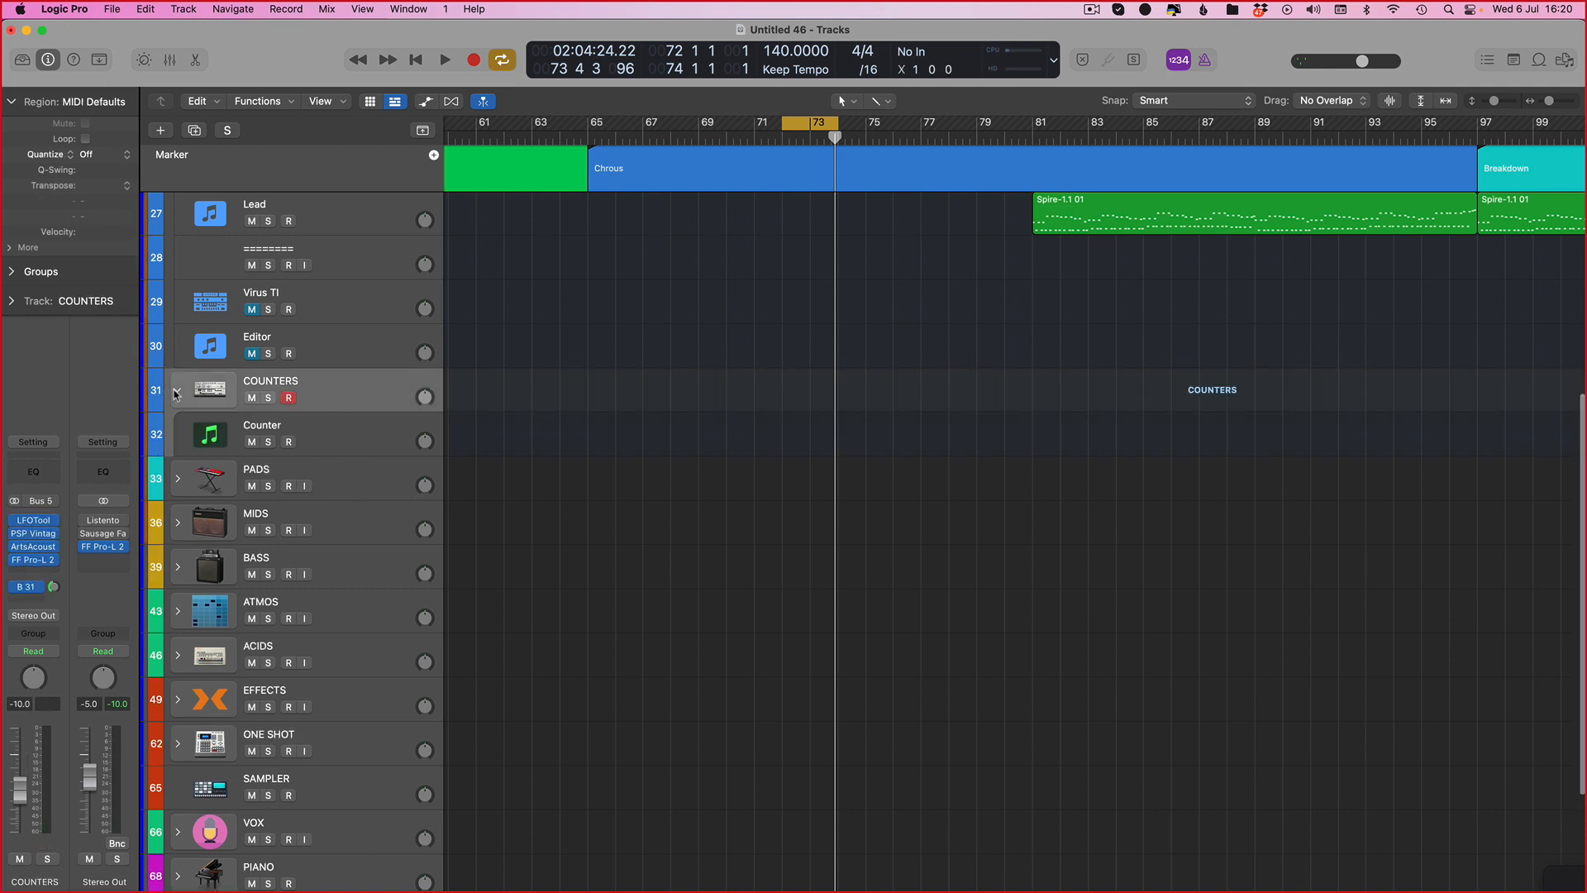
click(303, 436)
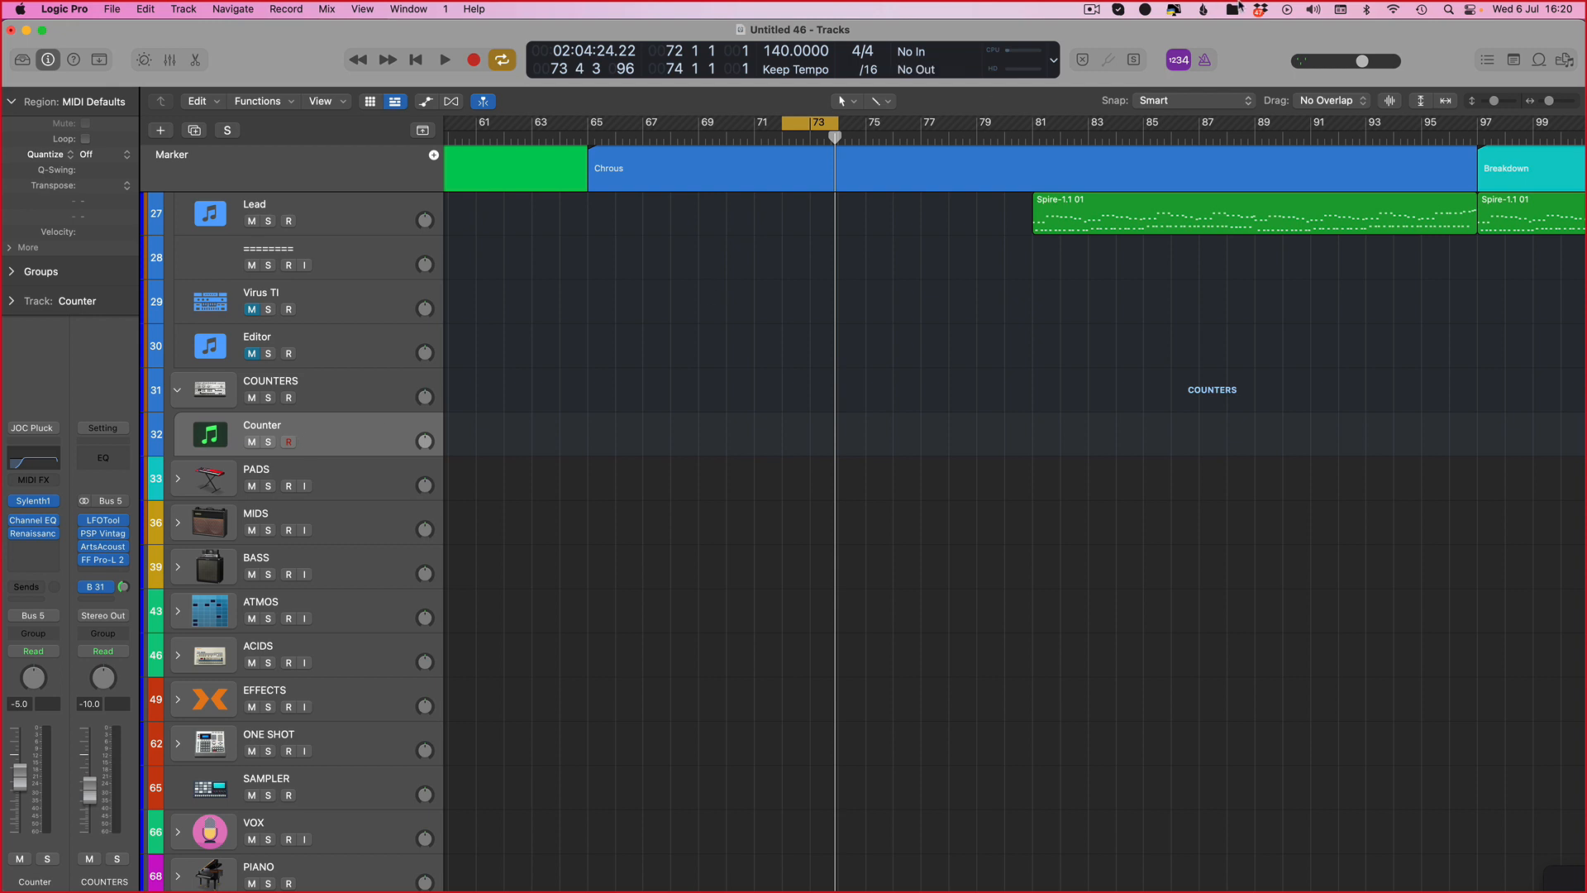
Step: Open the Counter track's notes and enter a contact e-mail address
key(f)
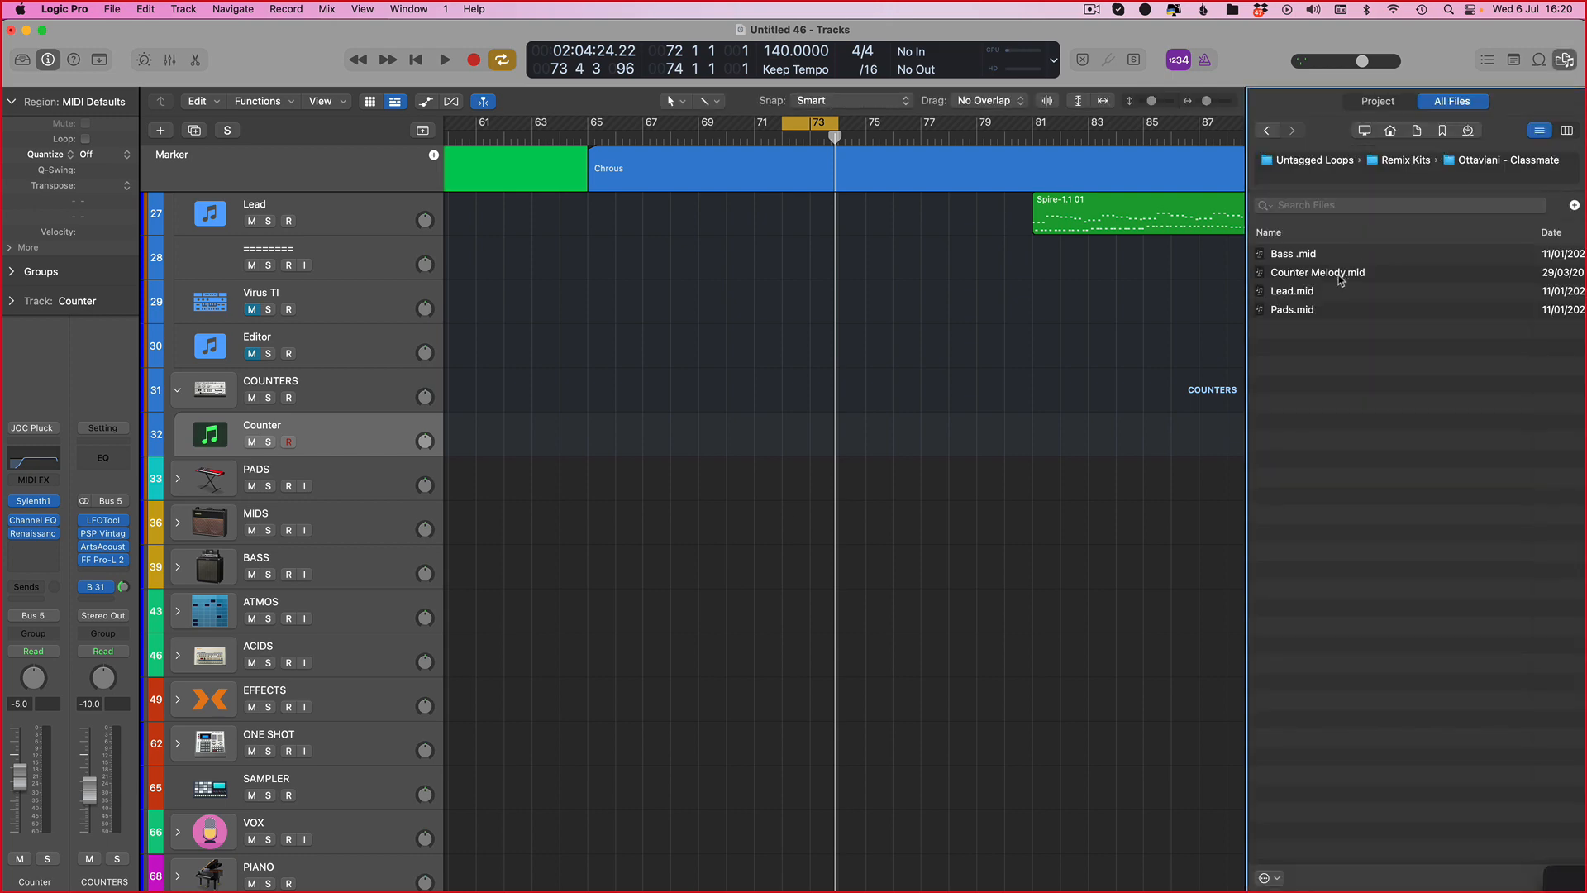
click(1513, 64)
click(1487, 62)
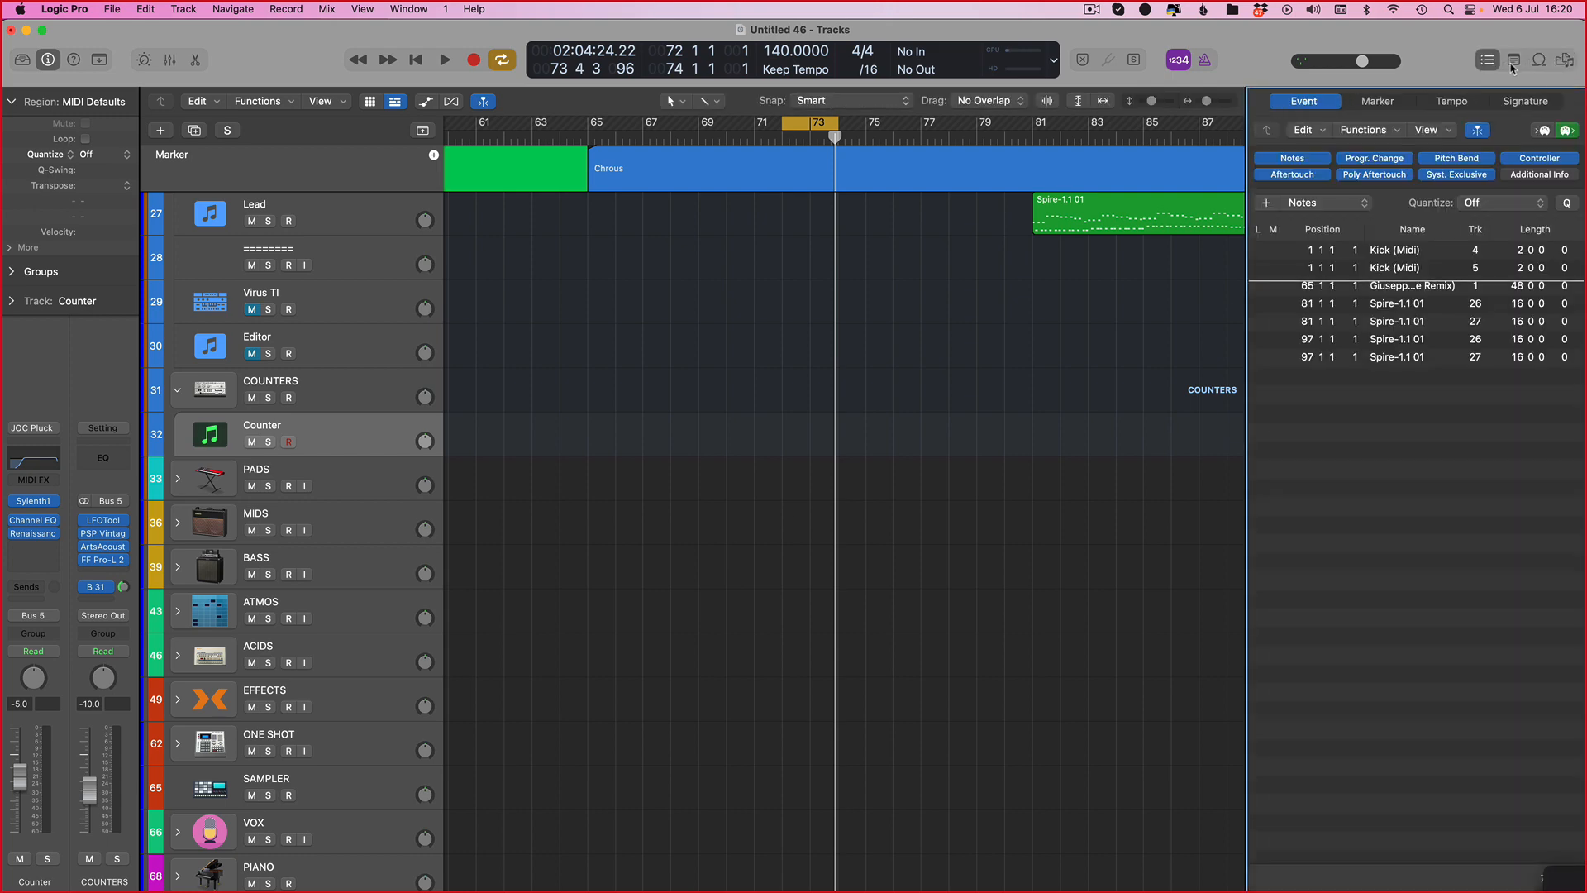
click(1512, 63)
click(1454, 103)
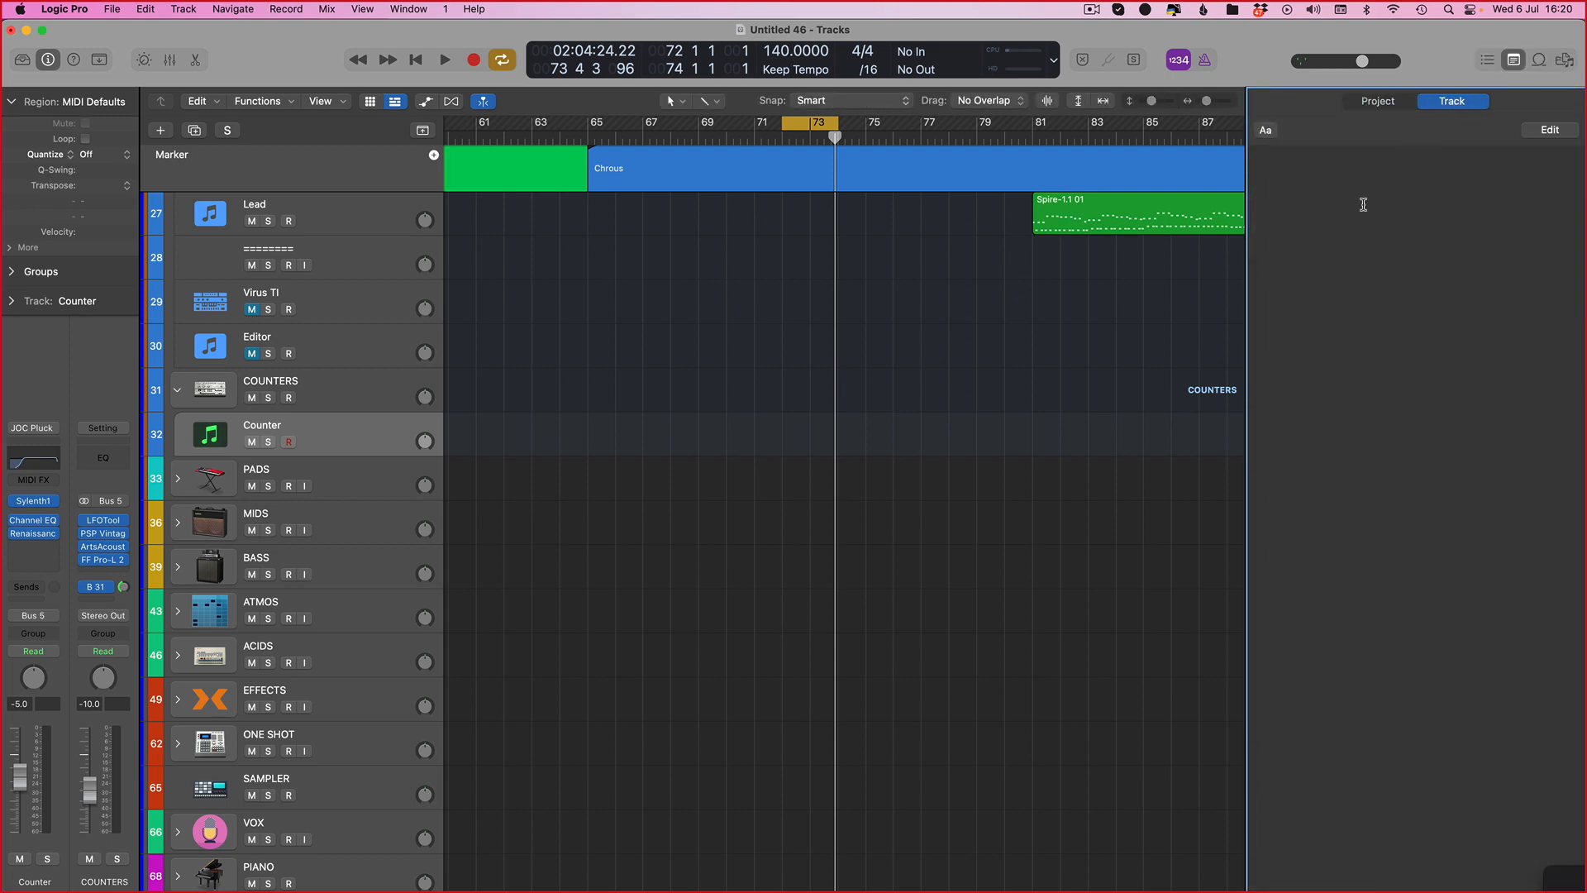
click(1307, 198)
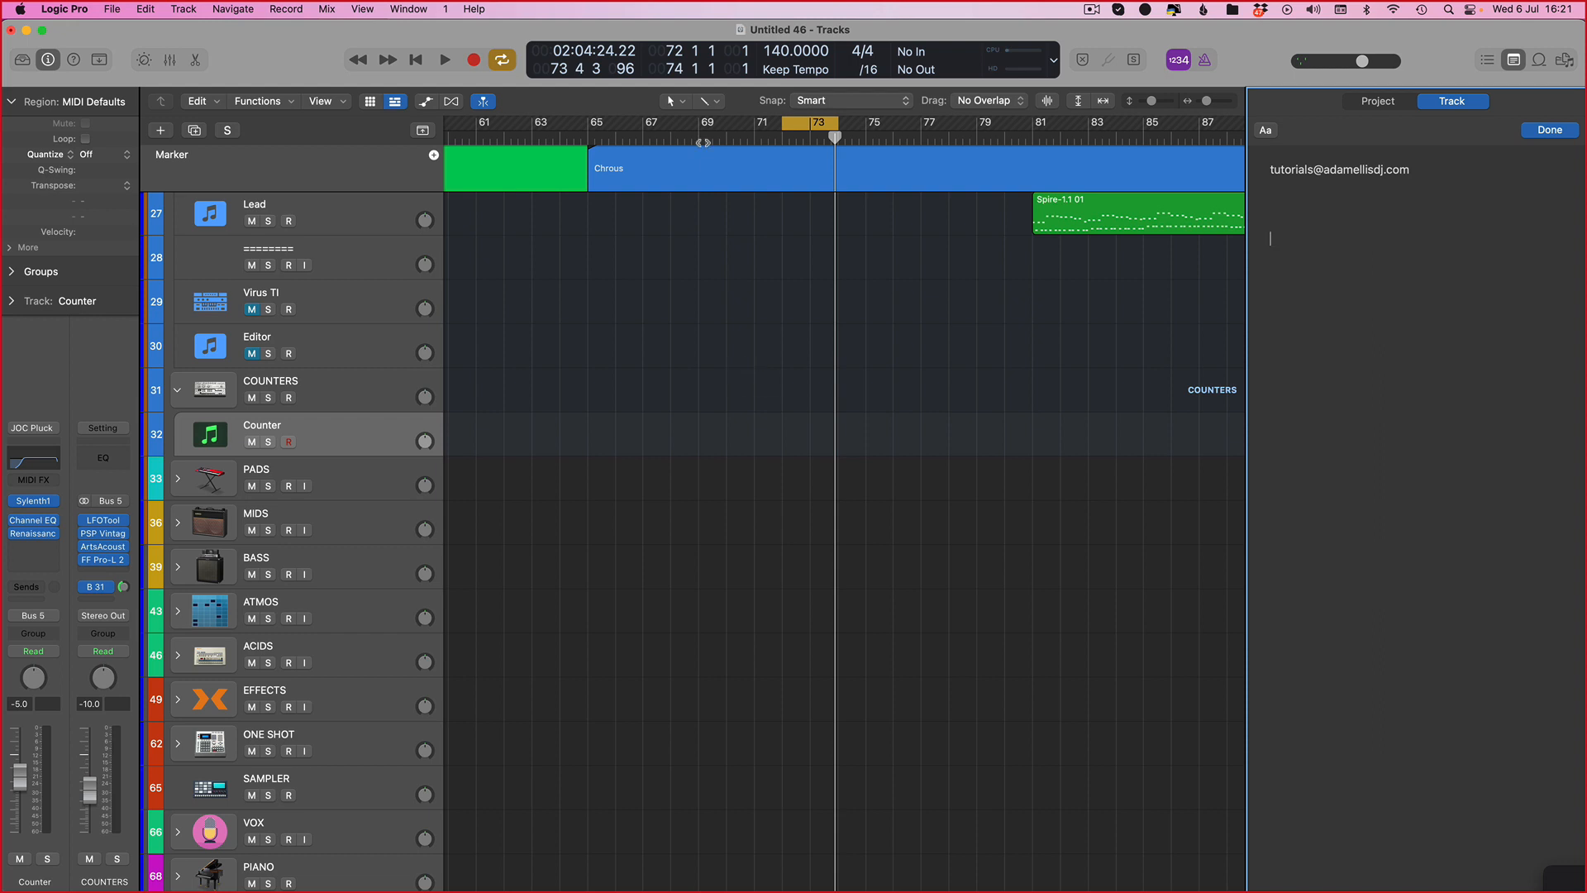
scroll(777, 314, up, 1)
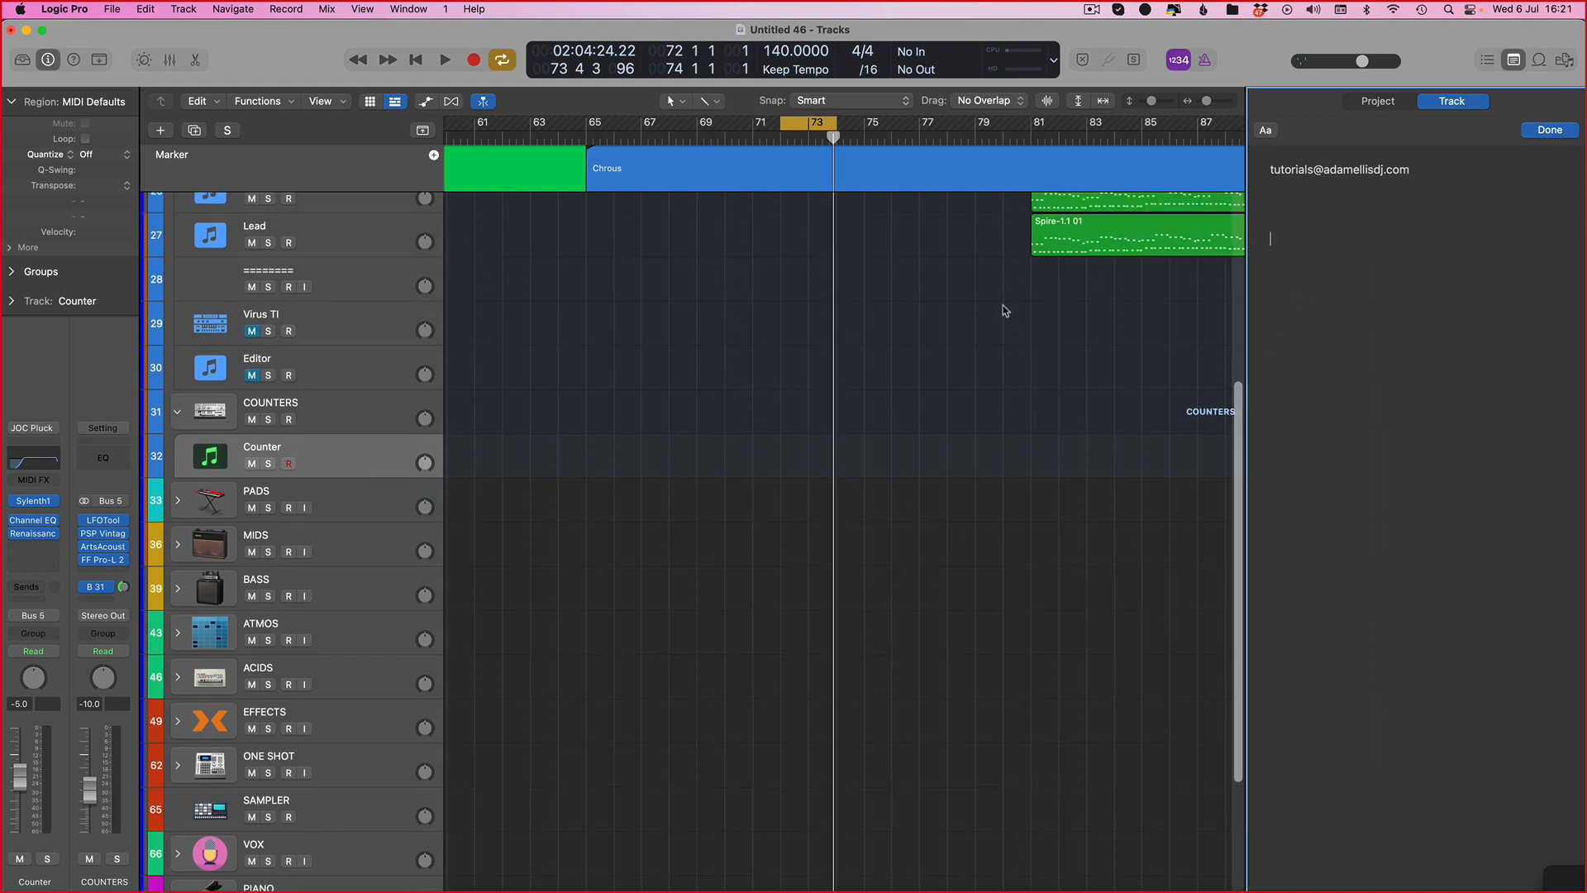
triple_click(1446, 173)
click(1323, 342)
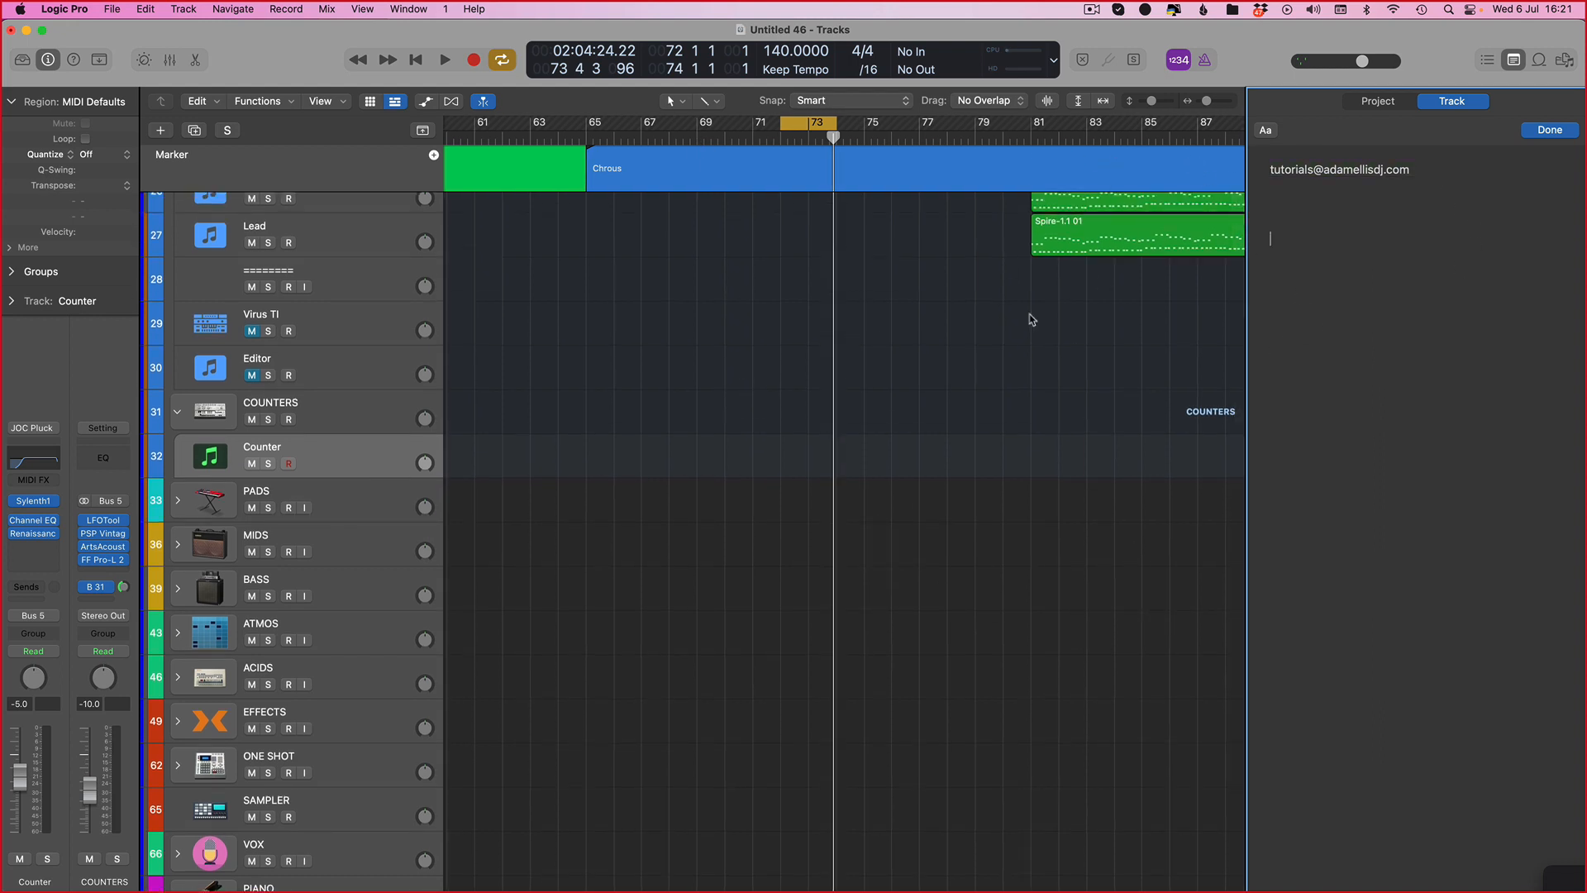
click(876, 319)
key(f)
key(p)
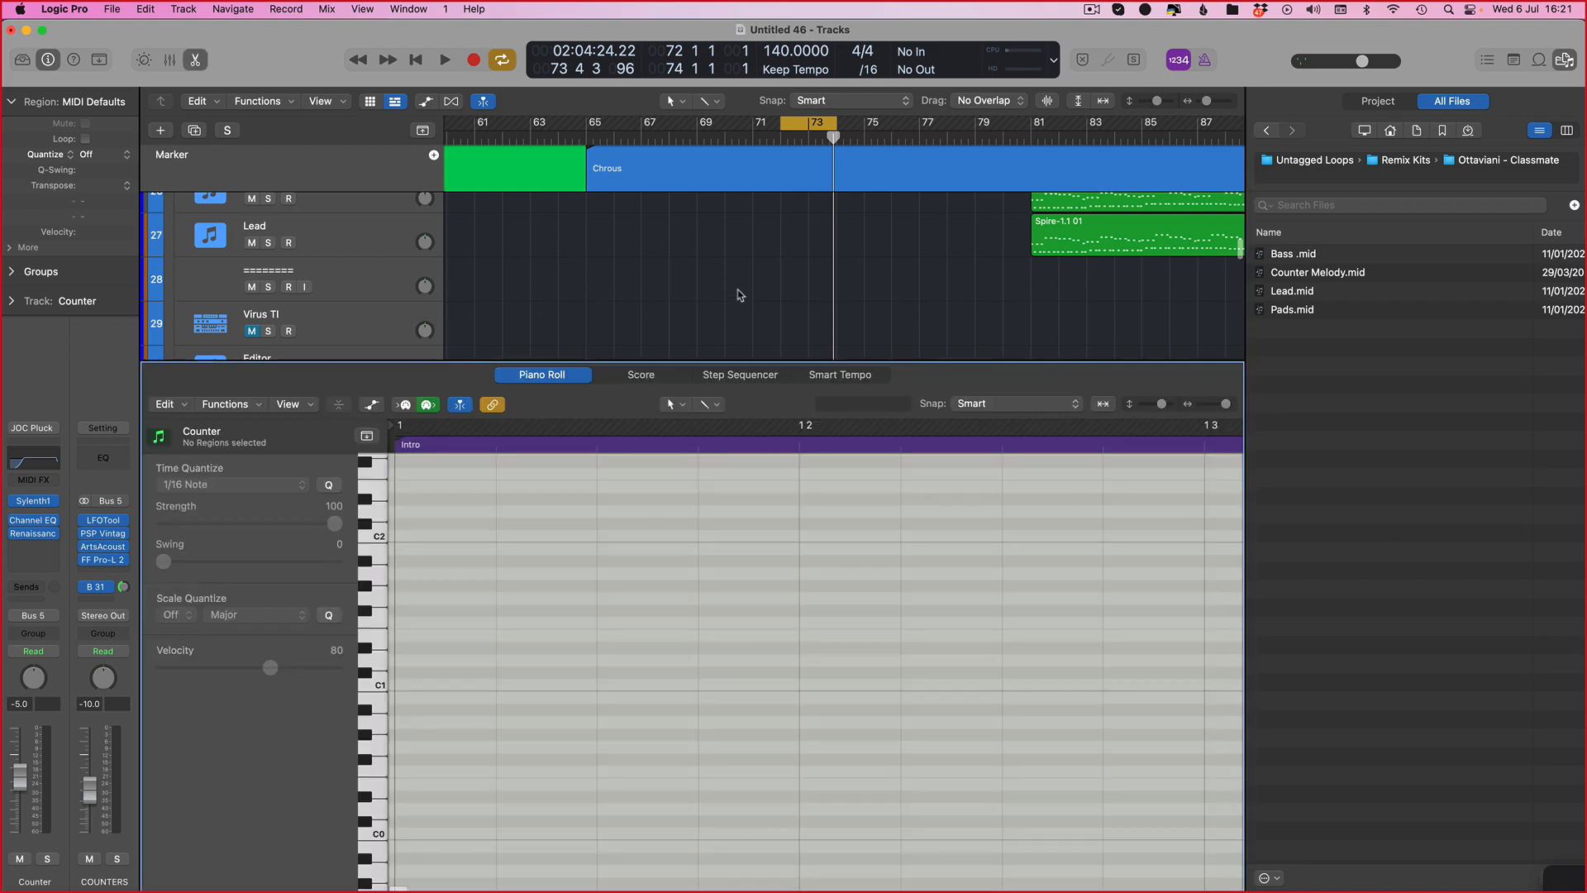
key(w)
key(p)
key(p)
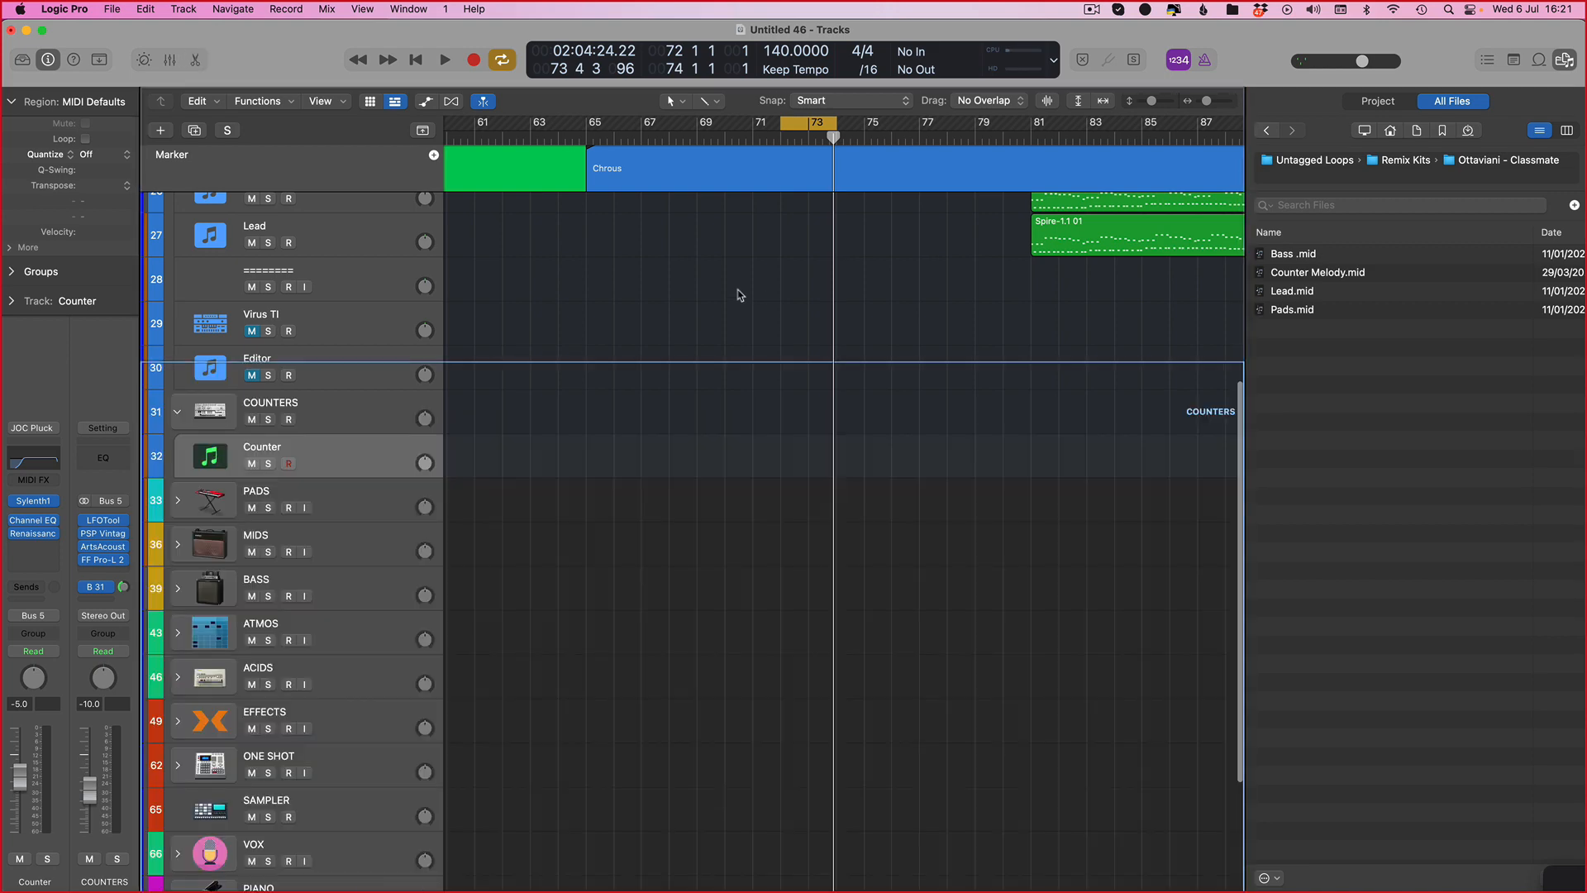
key(f)
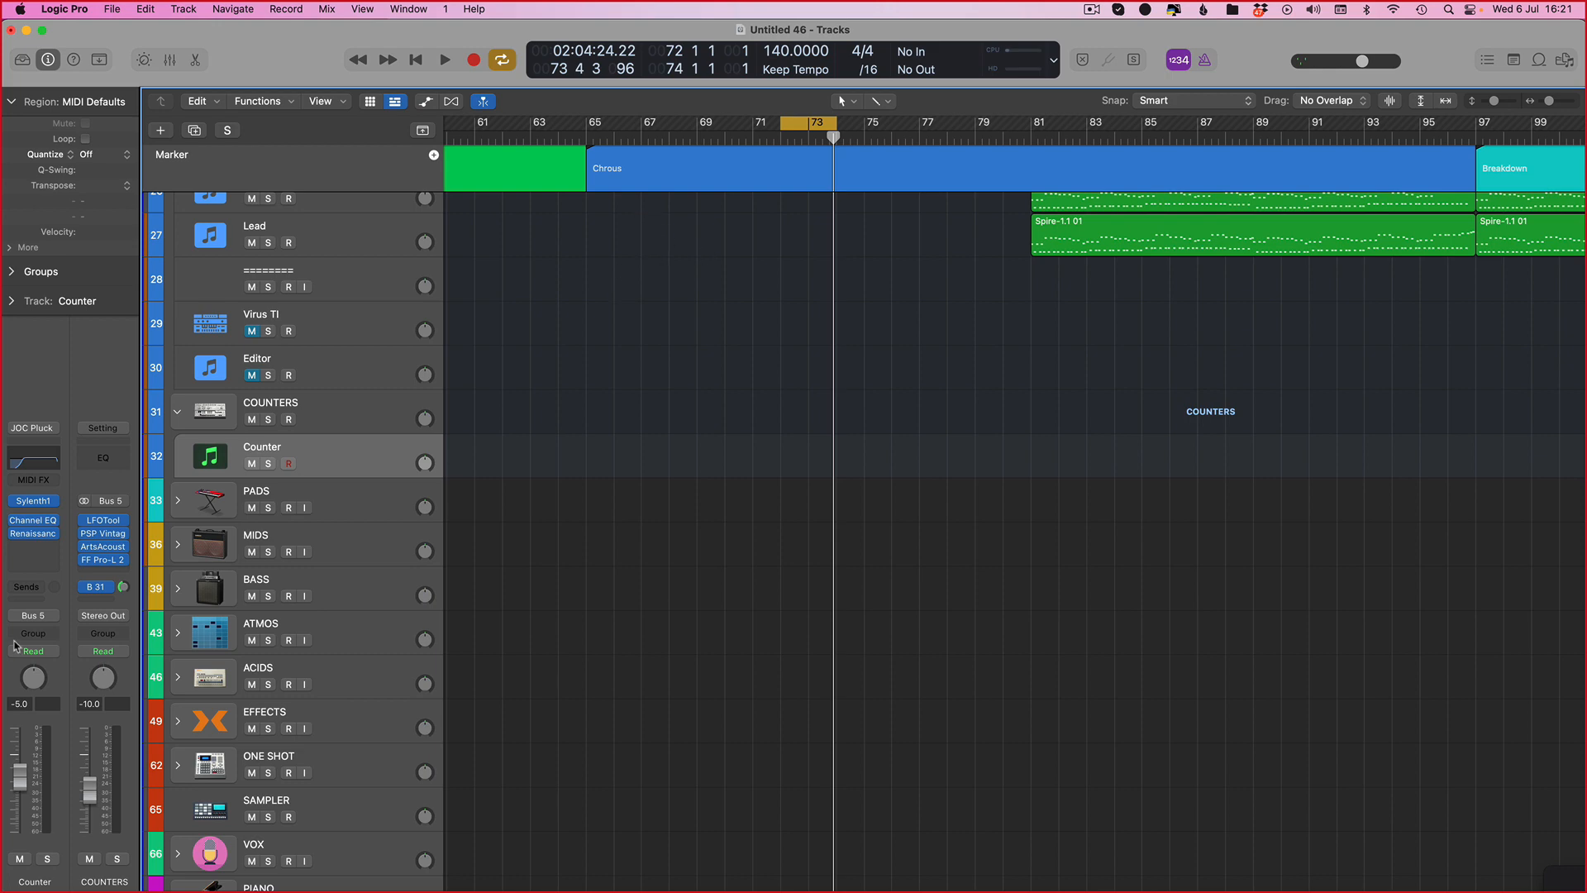
click(37, 501)
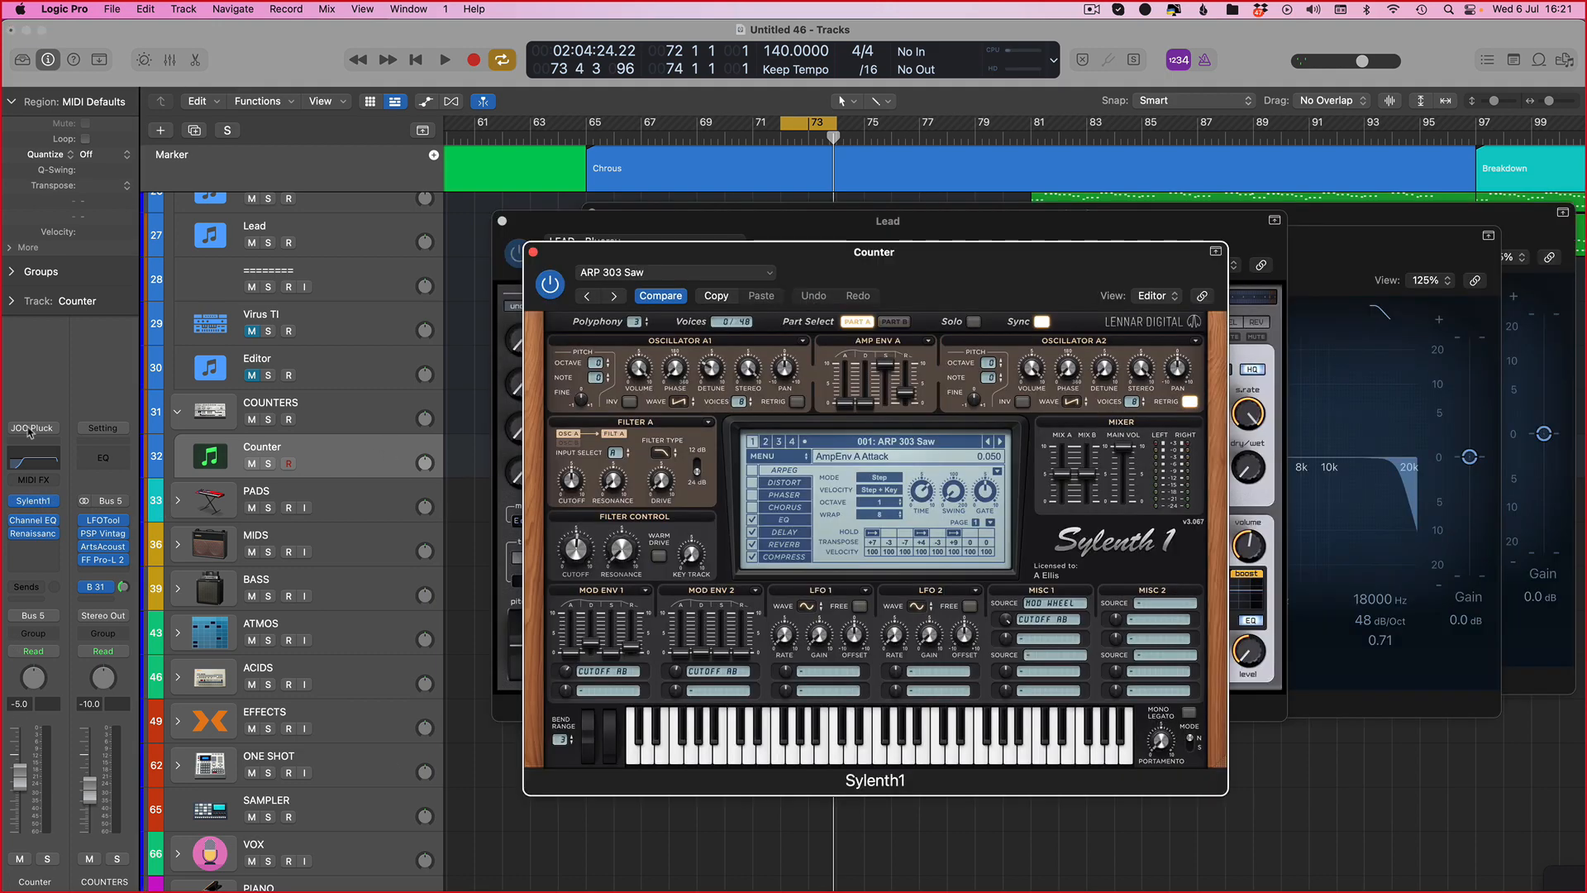
key(v)
click(54, 501)
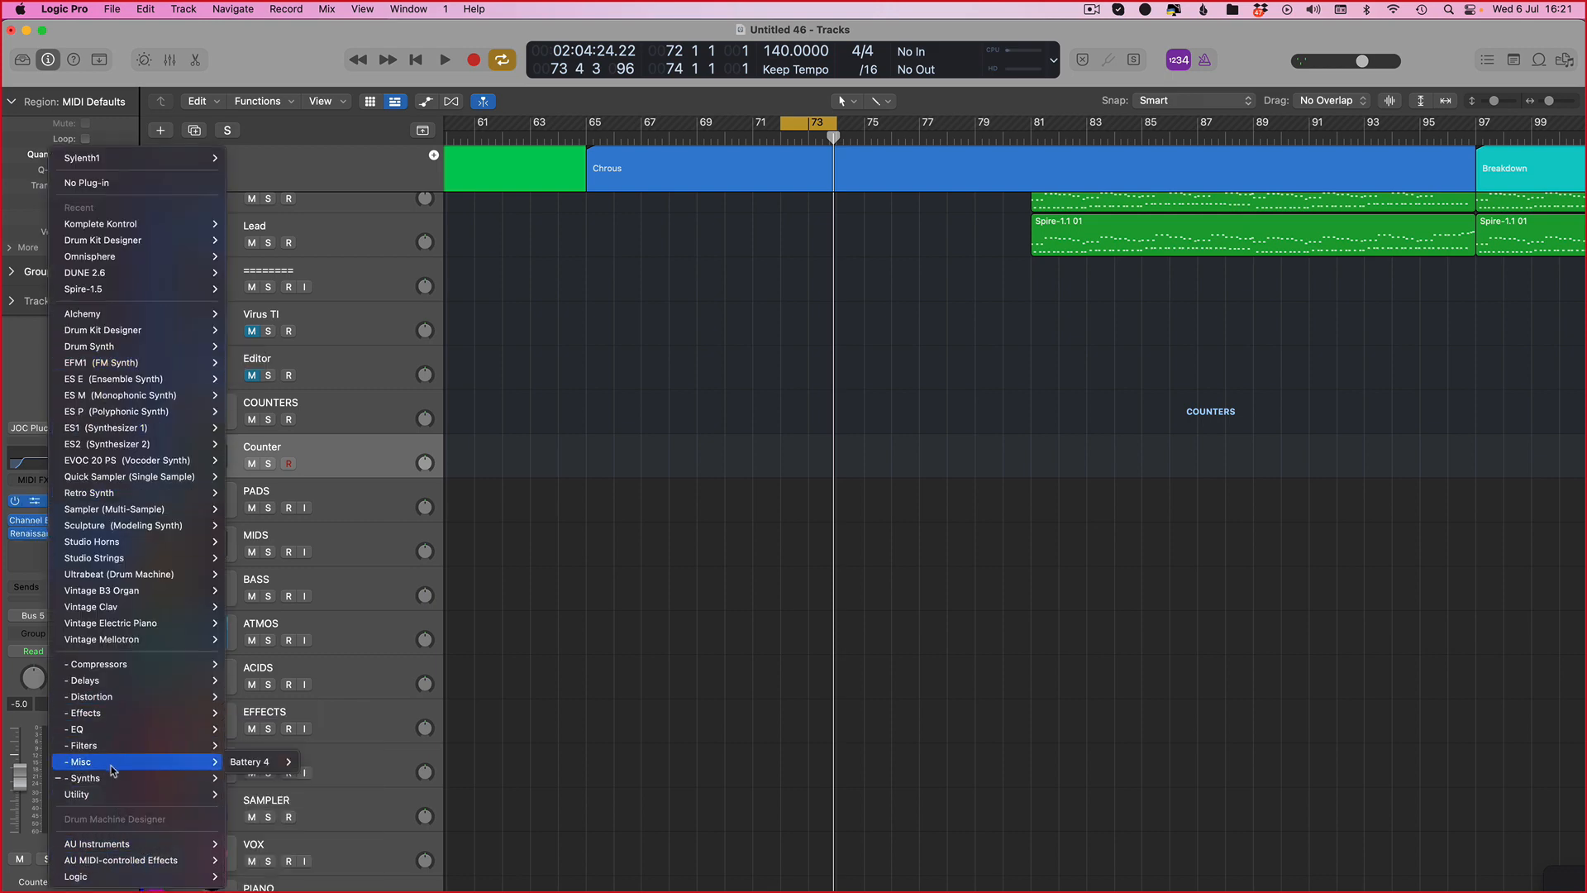
click(588, 515)
Step: Load the RH Lovely Lead channel strip setting from the Plucks category onto the Counter track
click(37, 429)
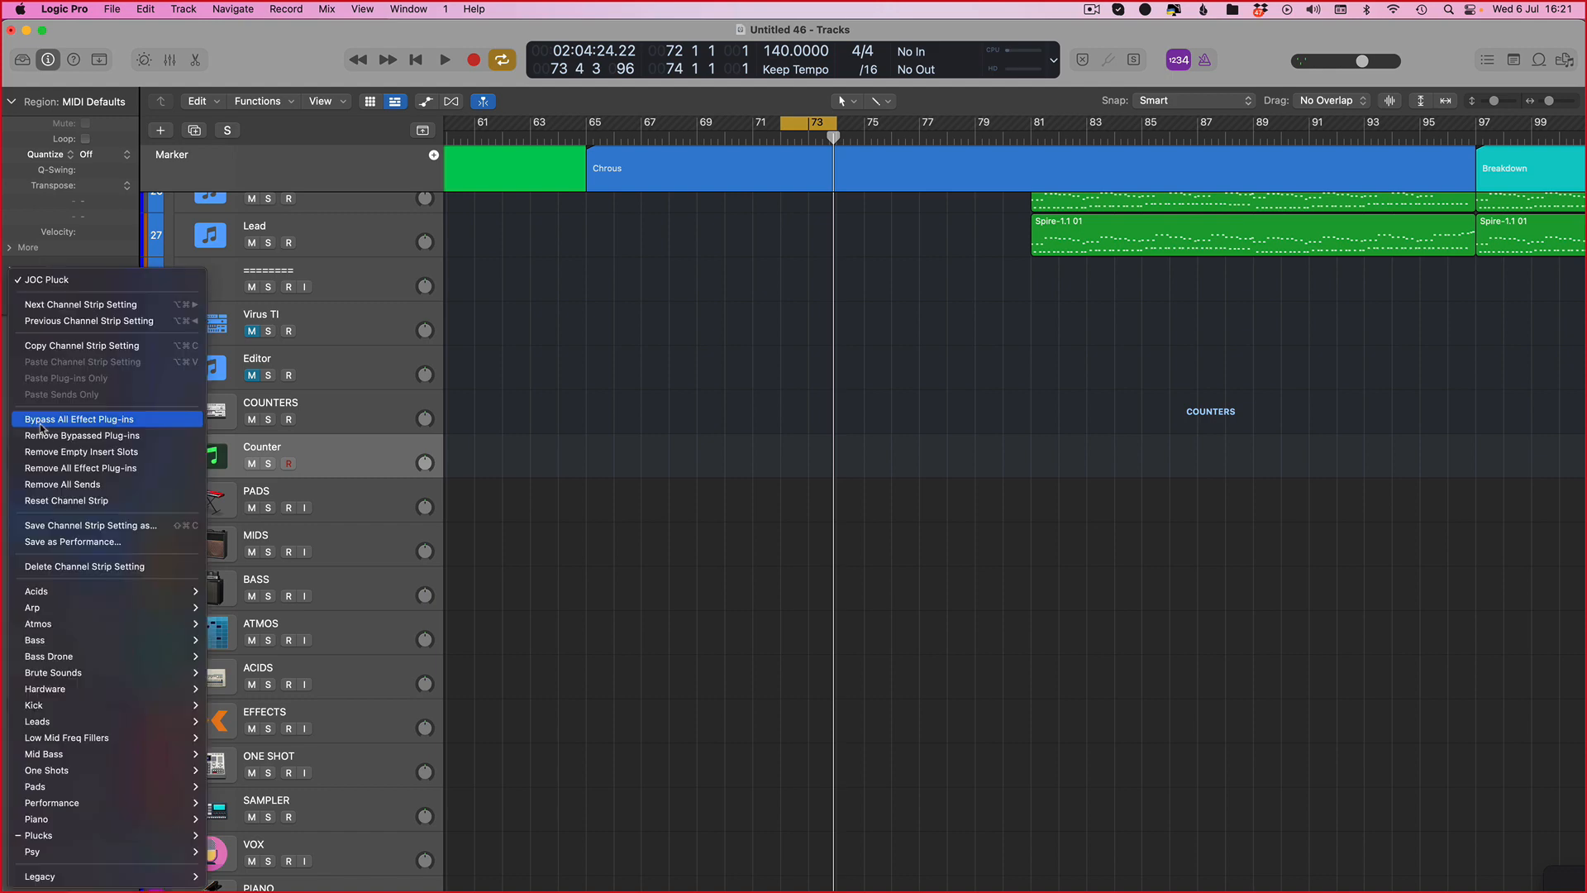
mouse_move(70, 833)
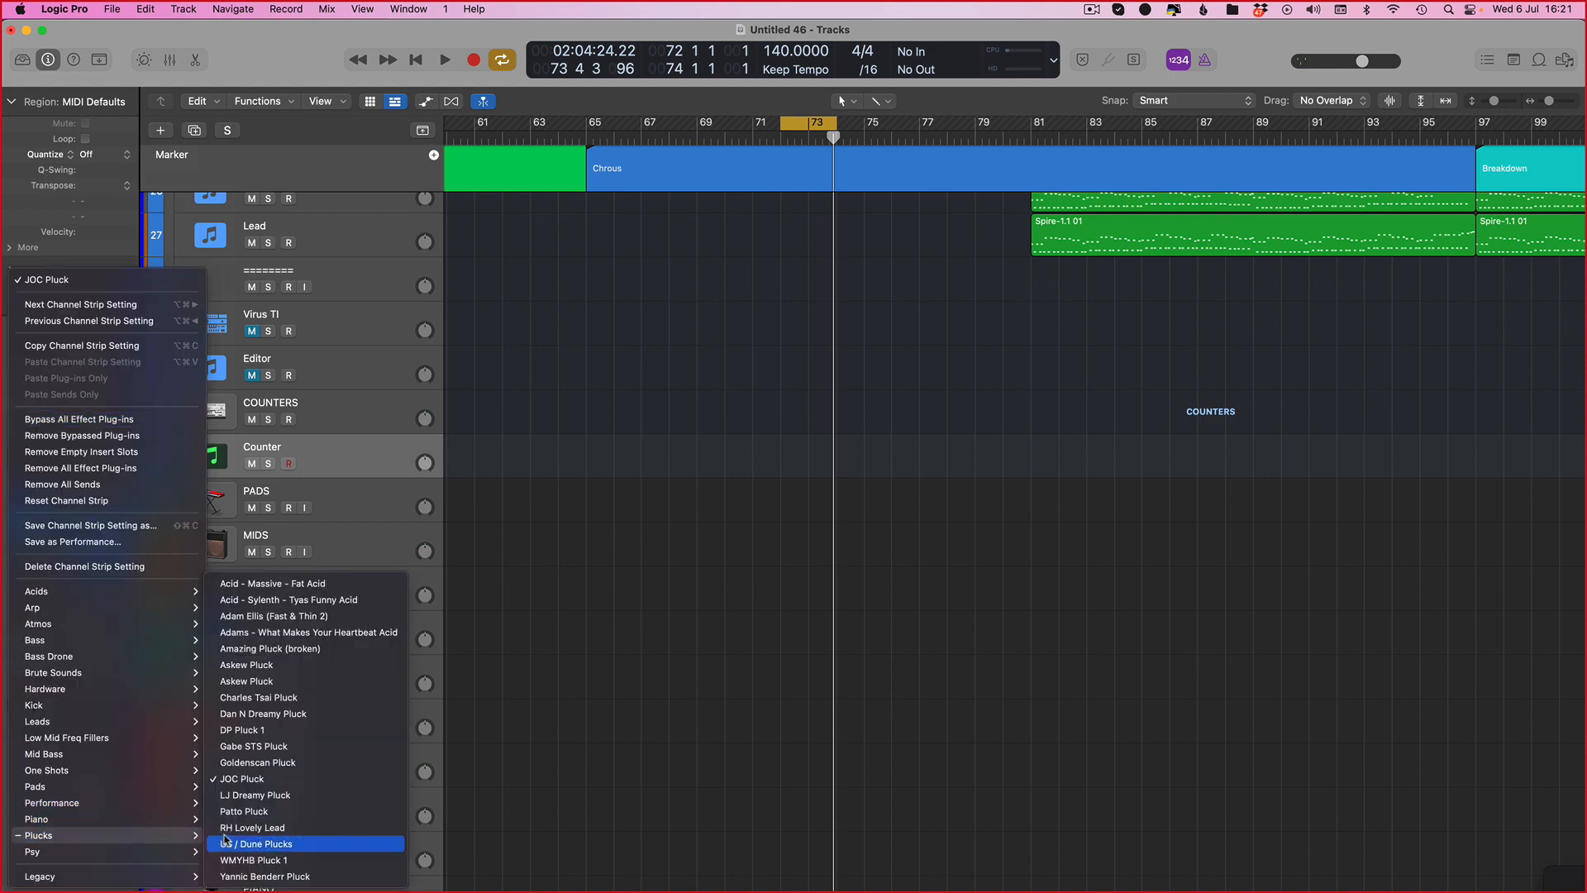
click(254, 828)
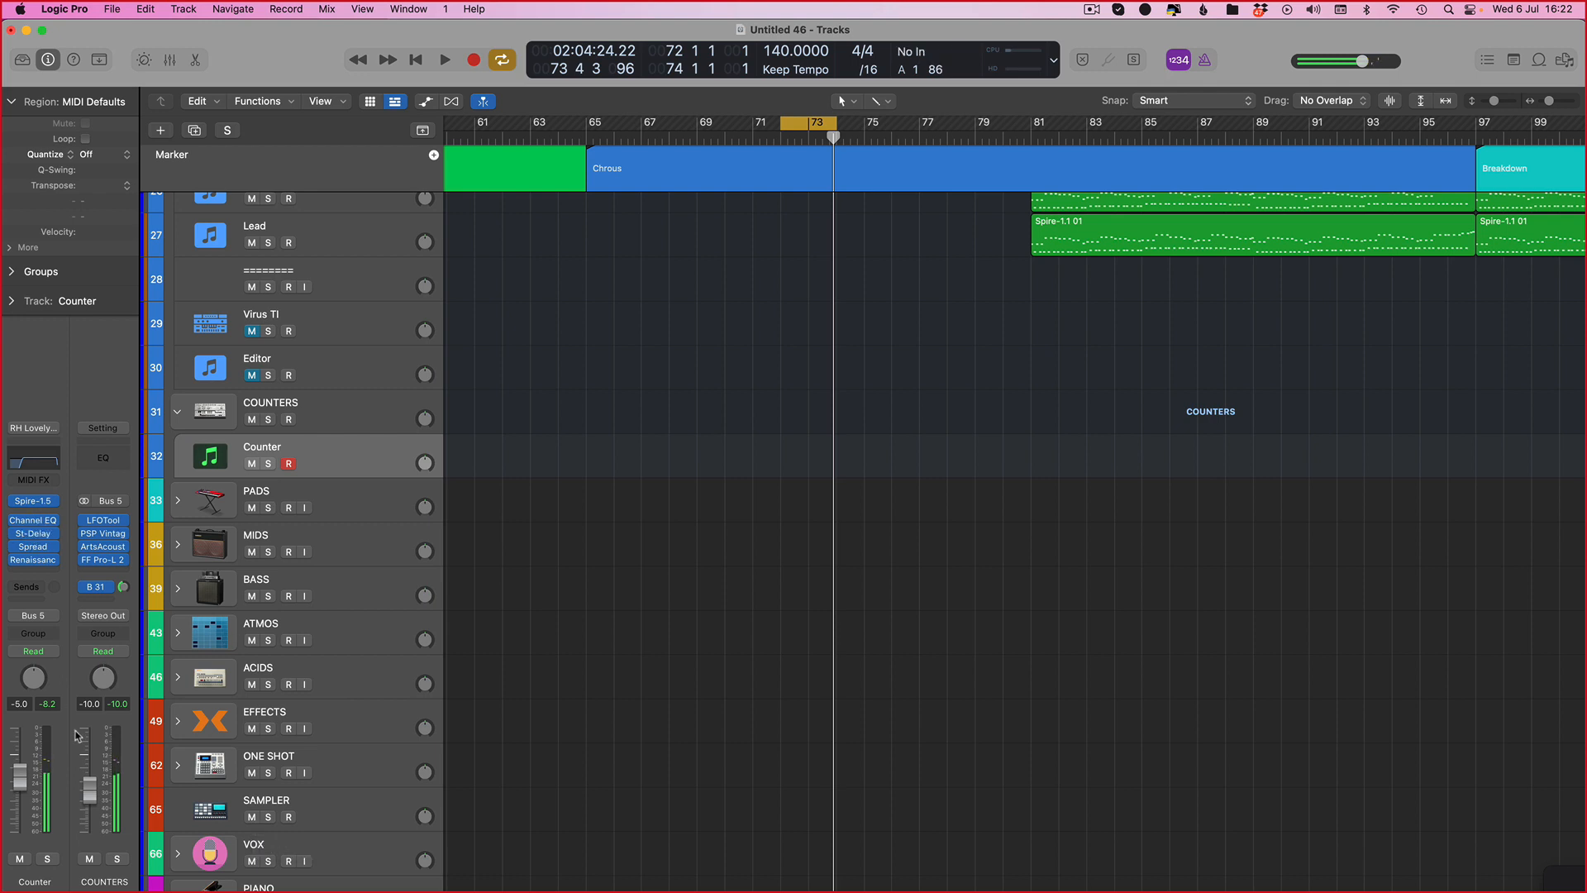
Step: Nudge filter 1 cutoff in the Counter's Spire preset while briefly auditioning, and close the plugin window
click(36, 500)
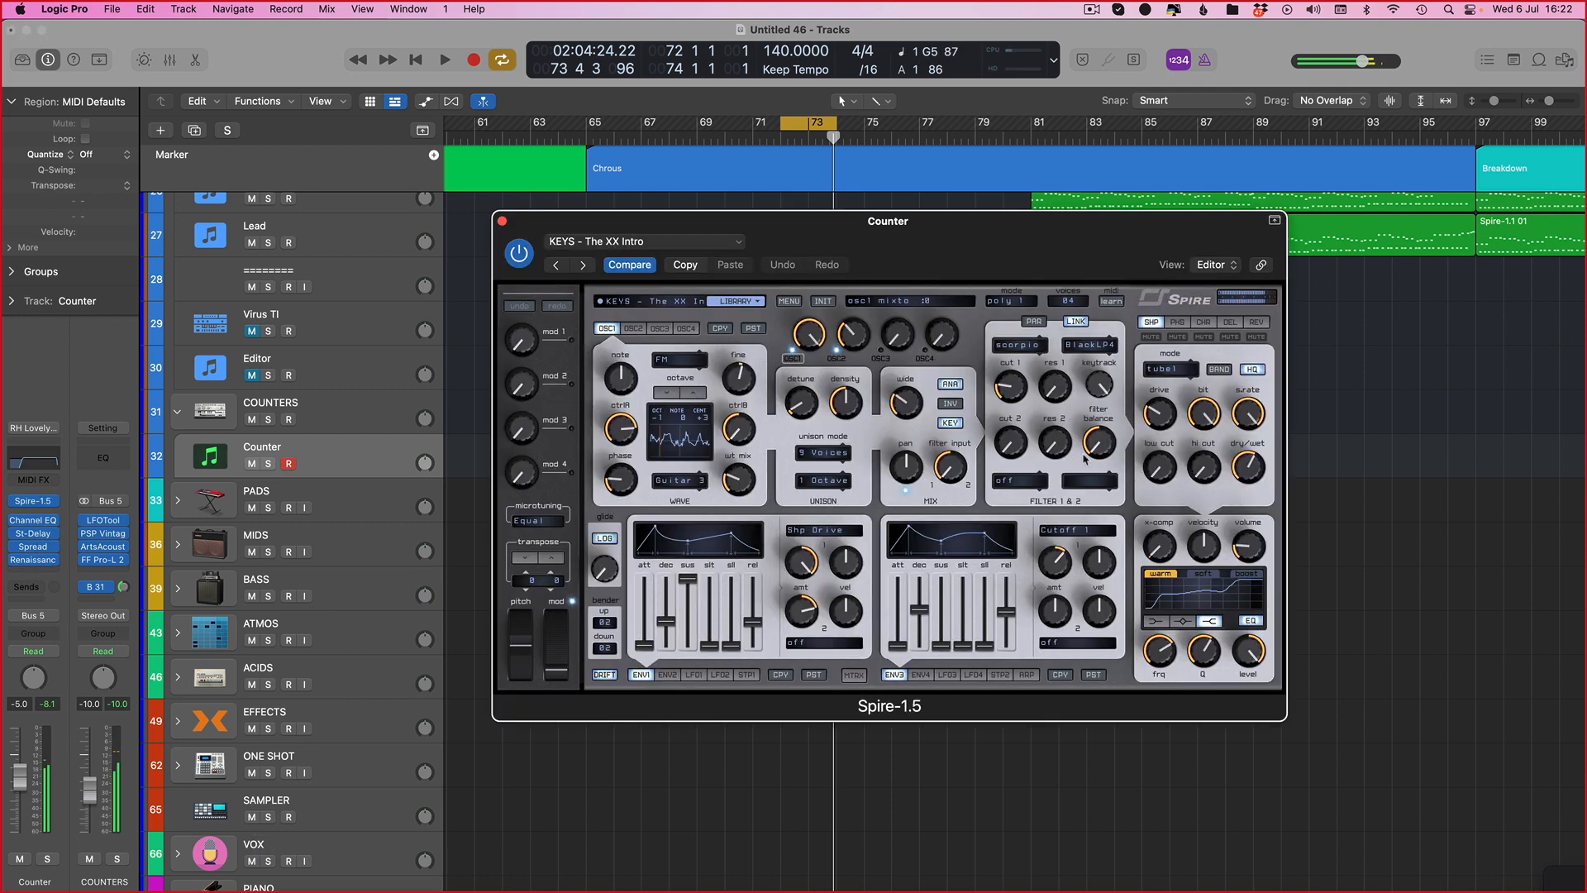
drag(1014, 387, 1012, 389)
key(space)
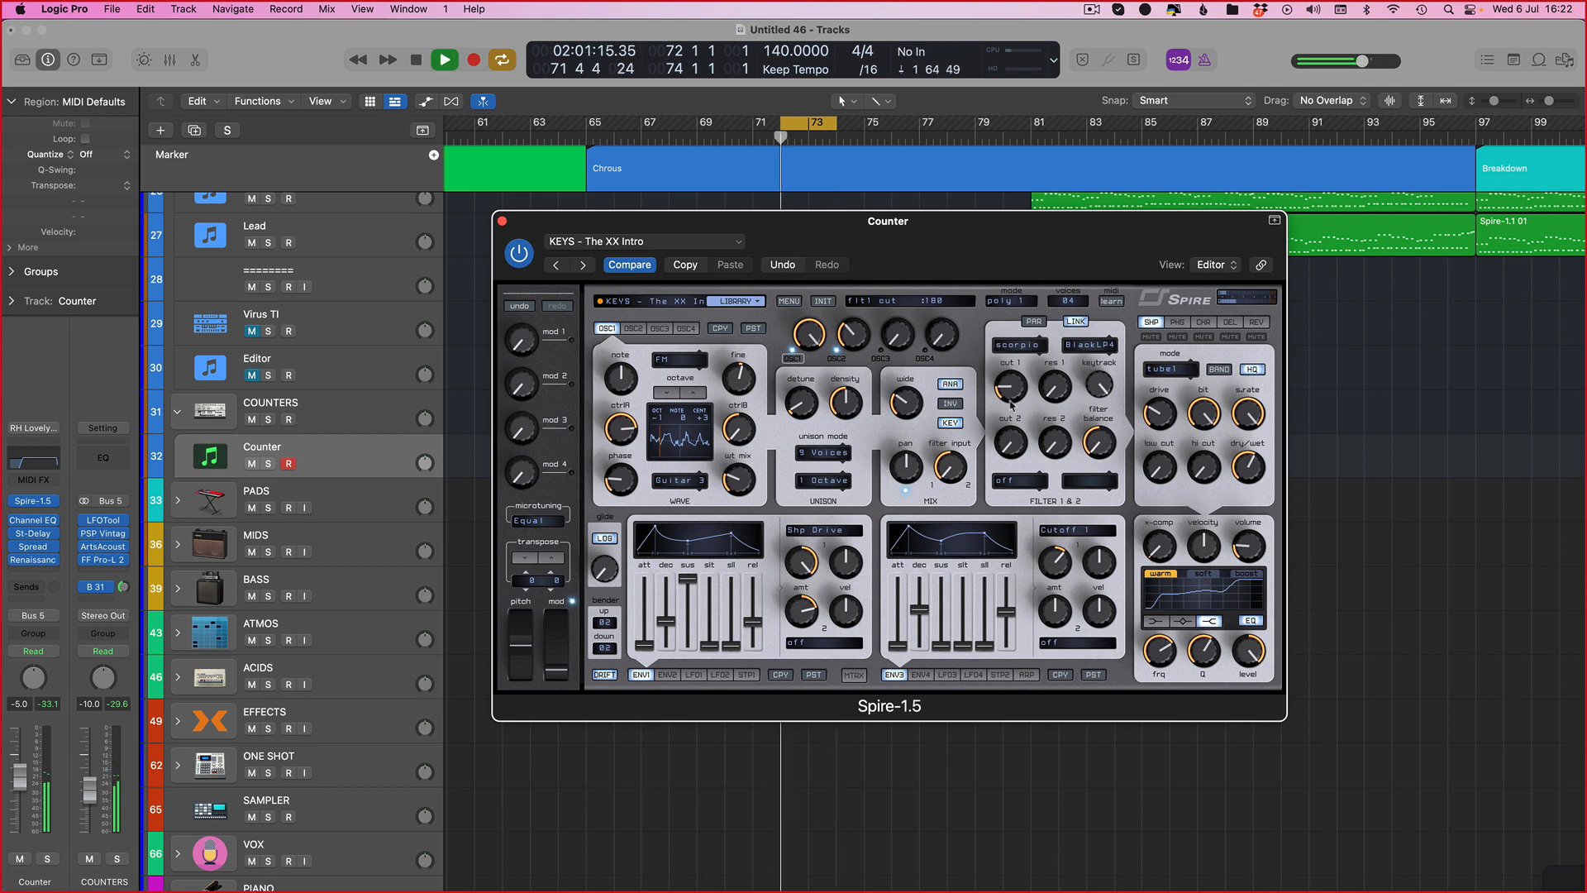
key(space)
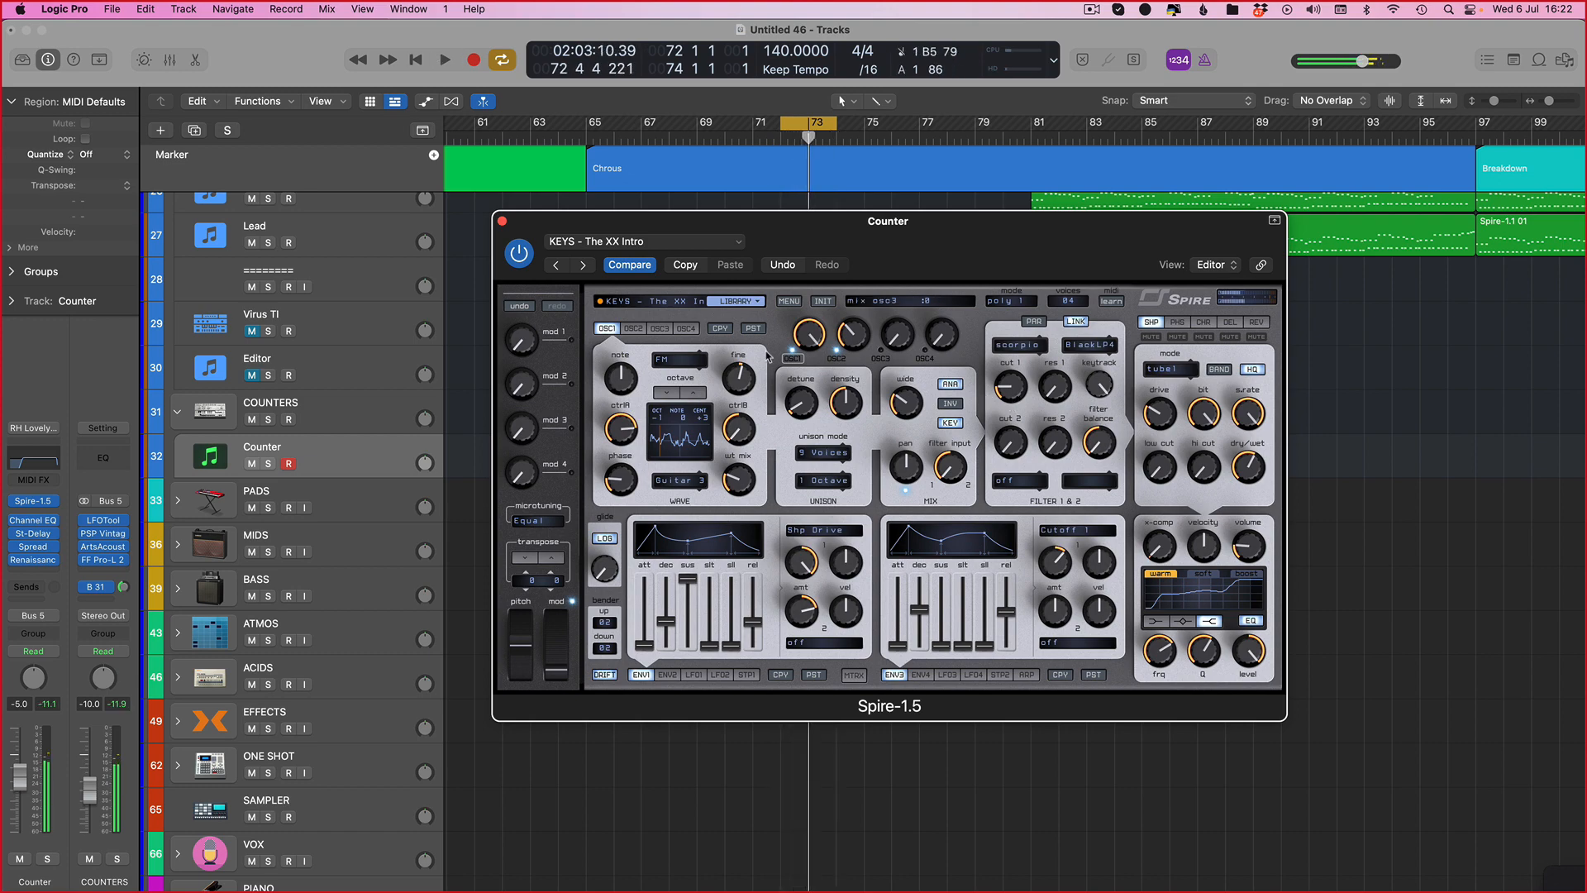
key(super+w)
Step: Set the cycle range to bars 80 to 82 and solo the reference track
scroll(995, 262, right, 5)
scroll(698, 259, up, 8)
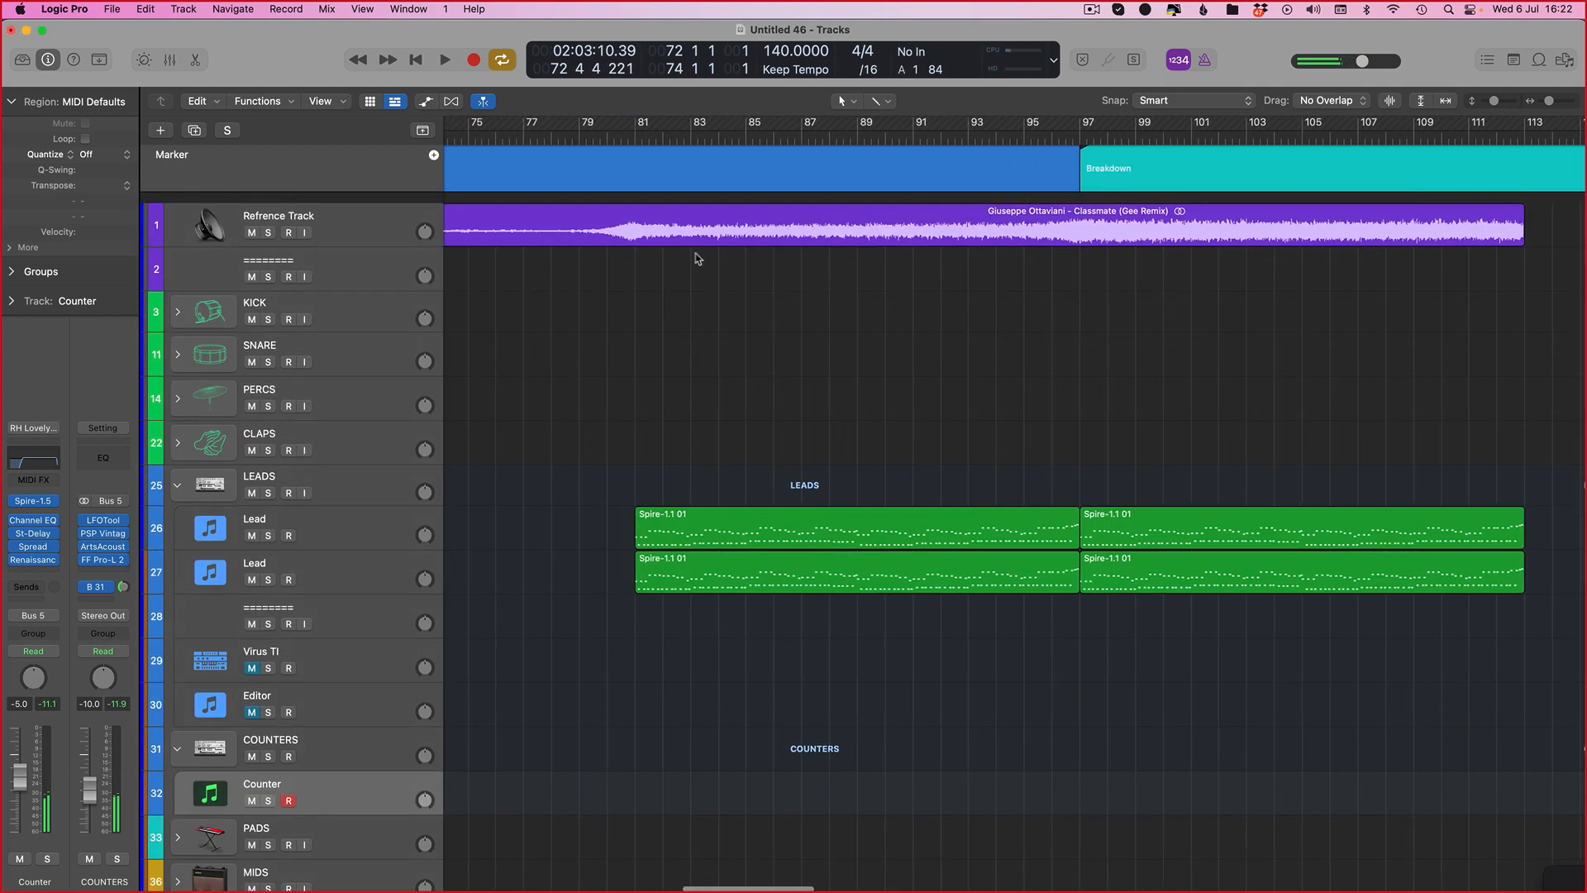
drag(606, 126, 664, 126)
scroll(281, 223, up, 2)
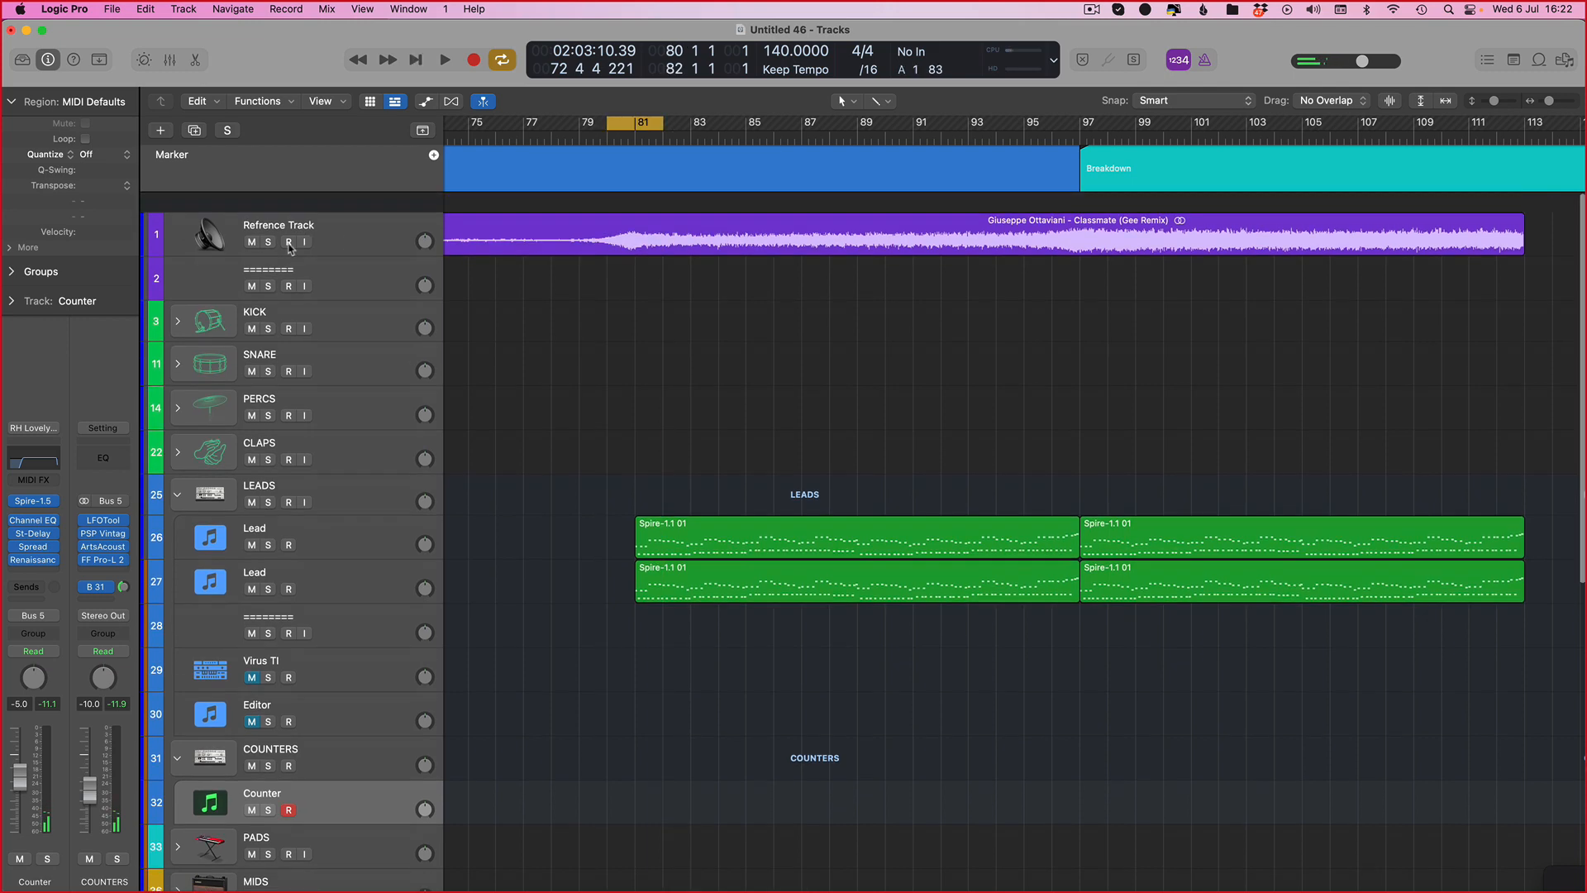
click(269, 222)
scroll(568, 265, down, 5)
scroll(568, 265, up, 5)
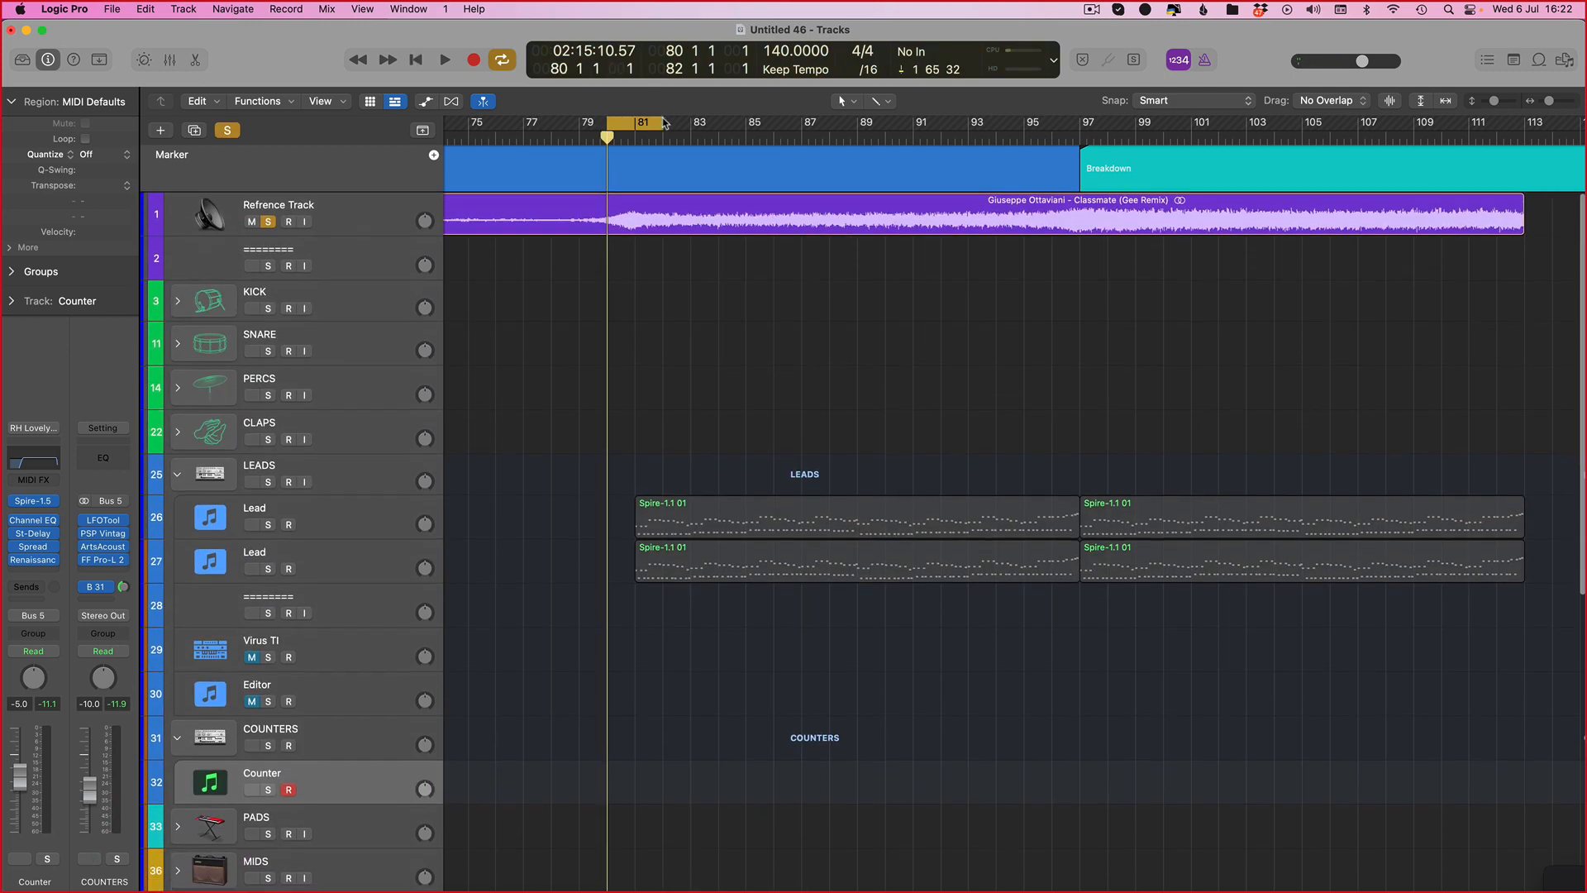
Step: Play the soloed reference track from bar 88
key(space)
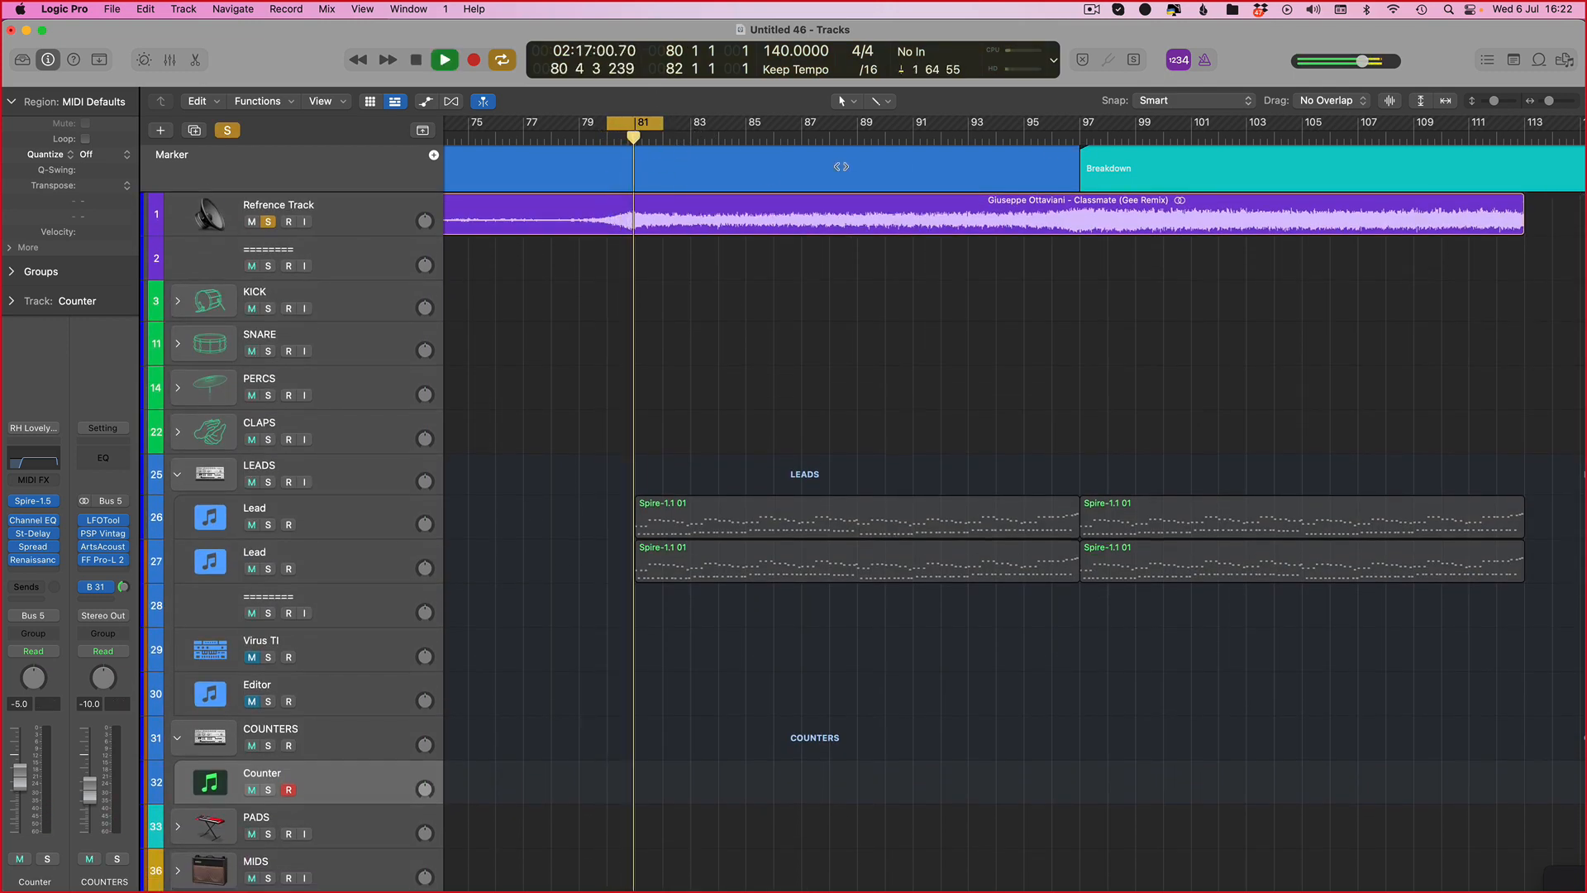
click(832, 136)
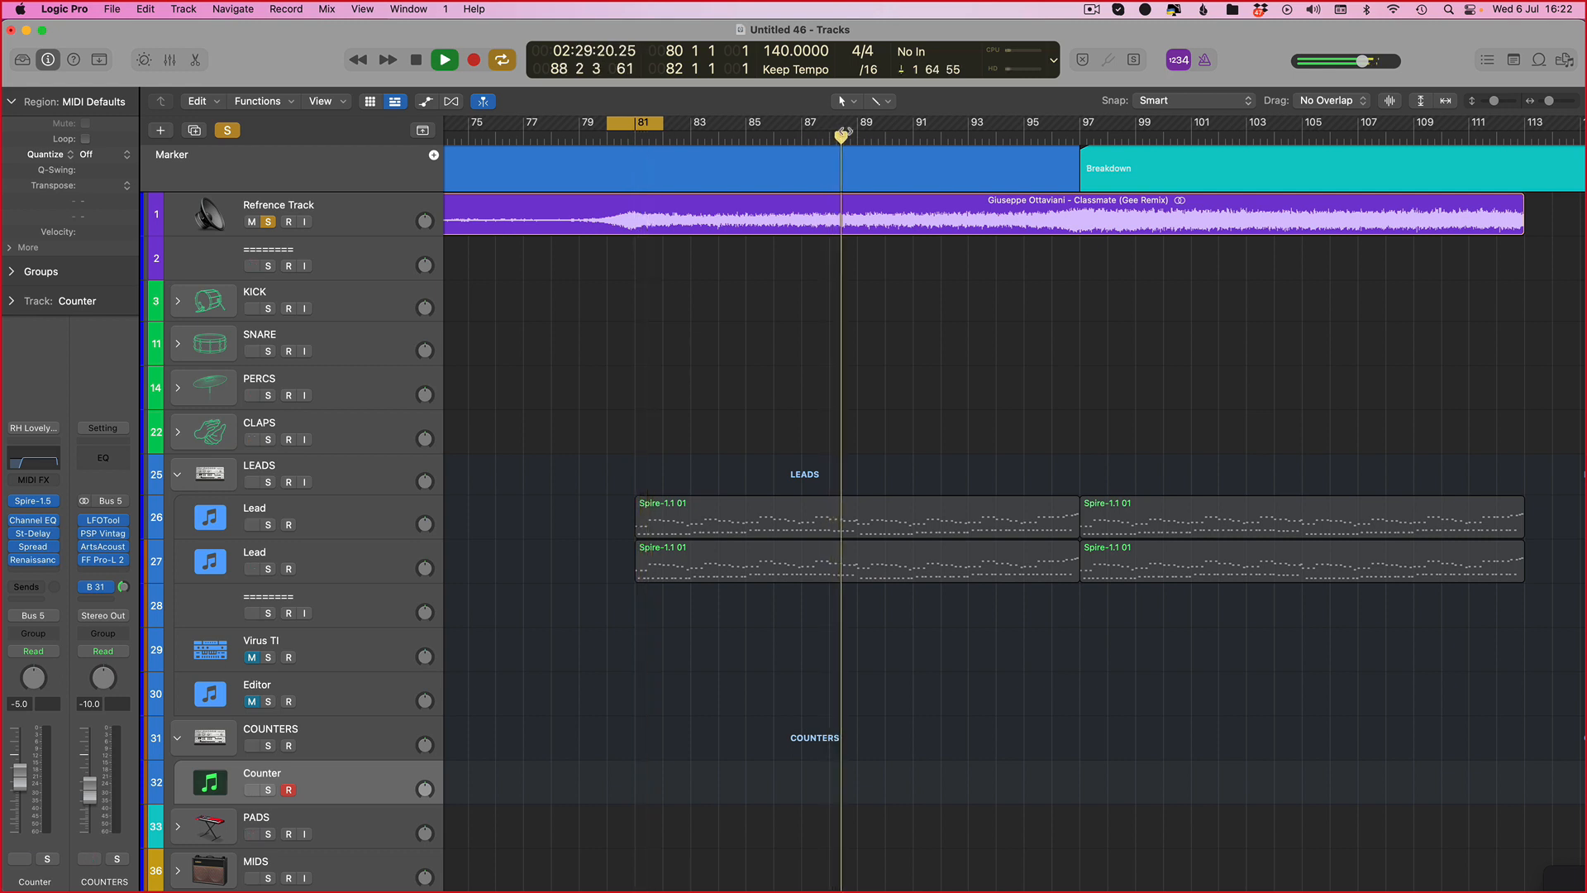
Step: Set the cycle range to bars 88 to 90, solo the Counter track and start playback
drag(833, 125, 902, 136)
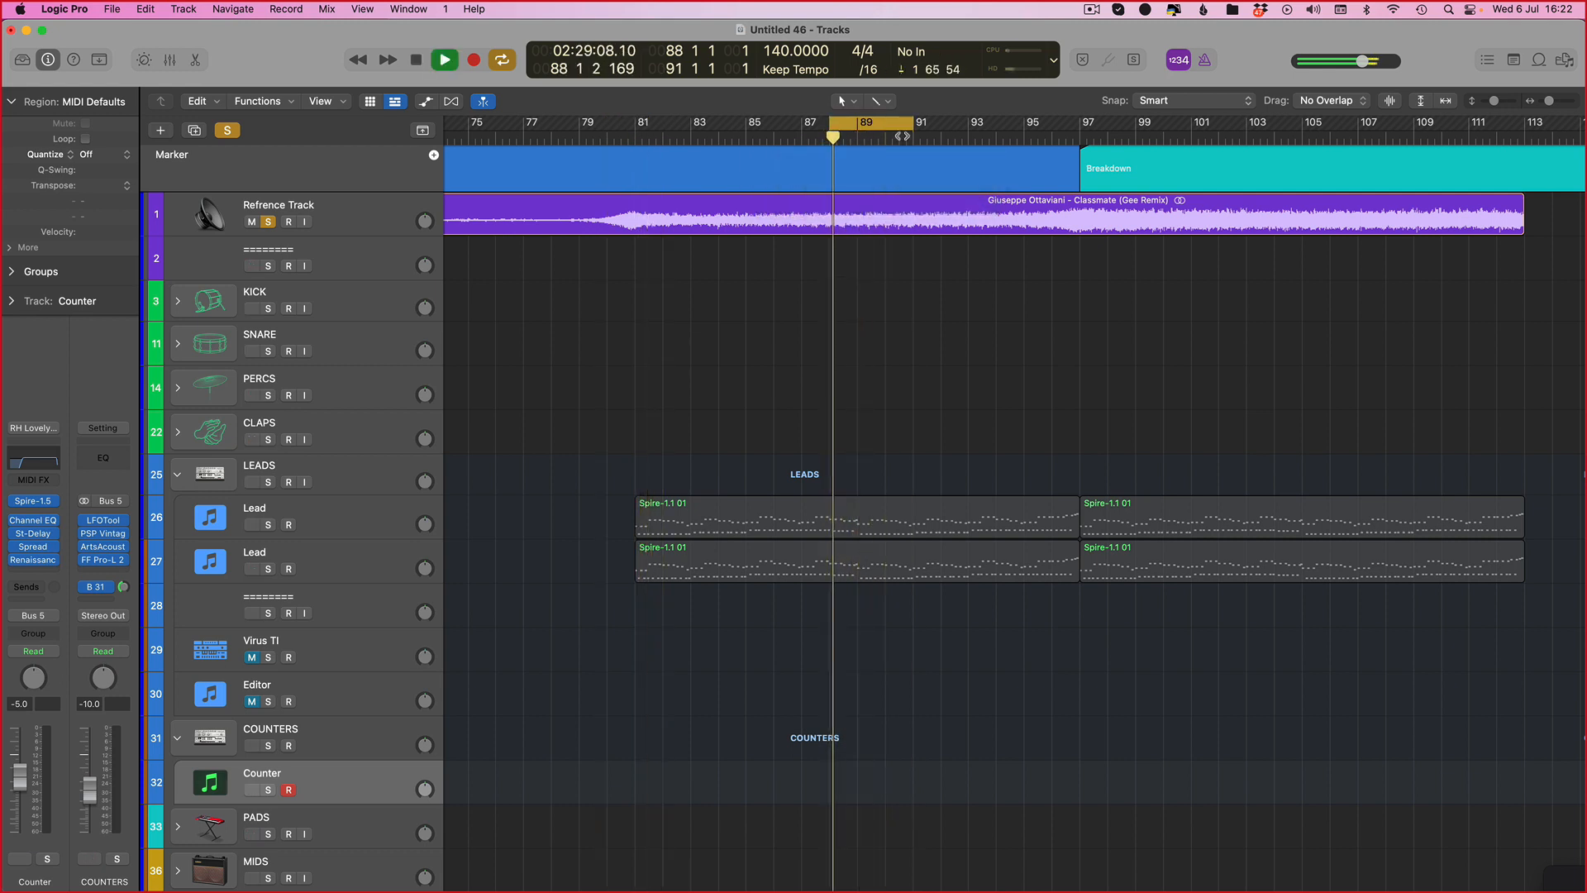
key(space)
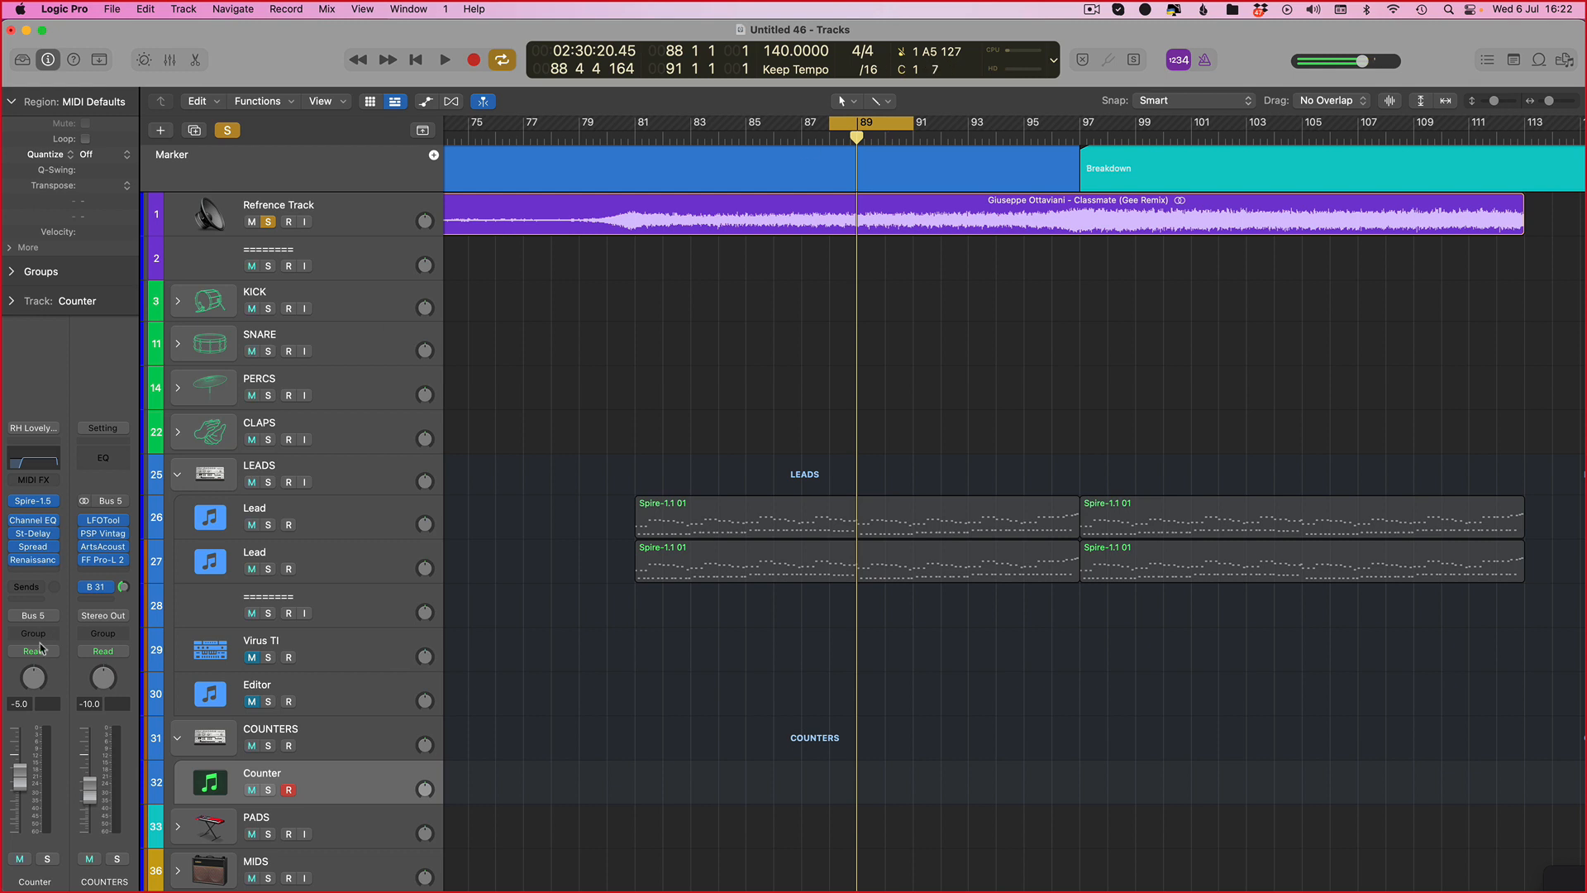
click(46, 860)
key(space)
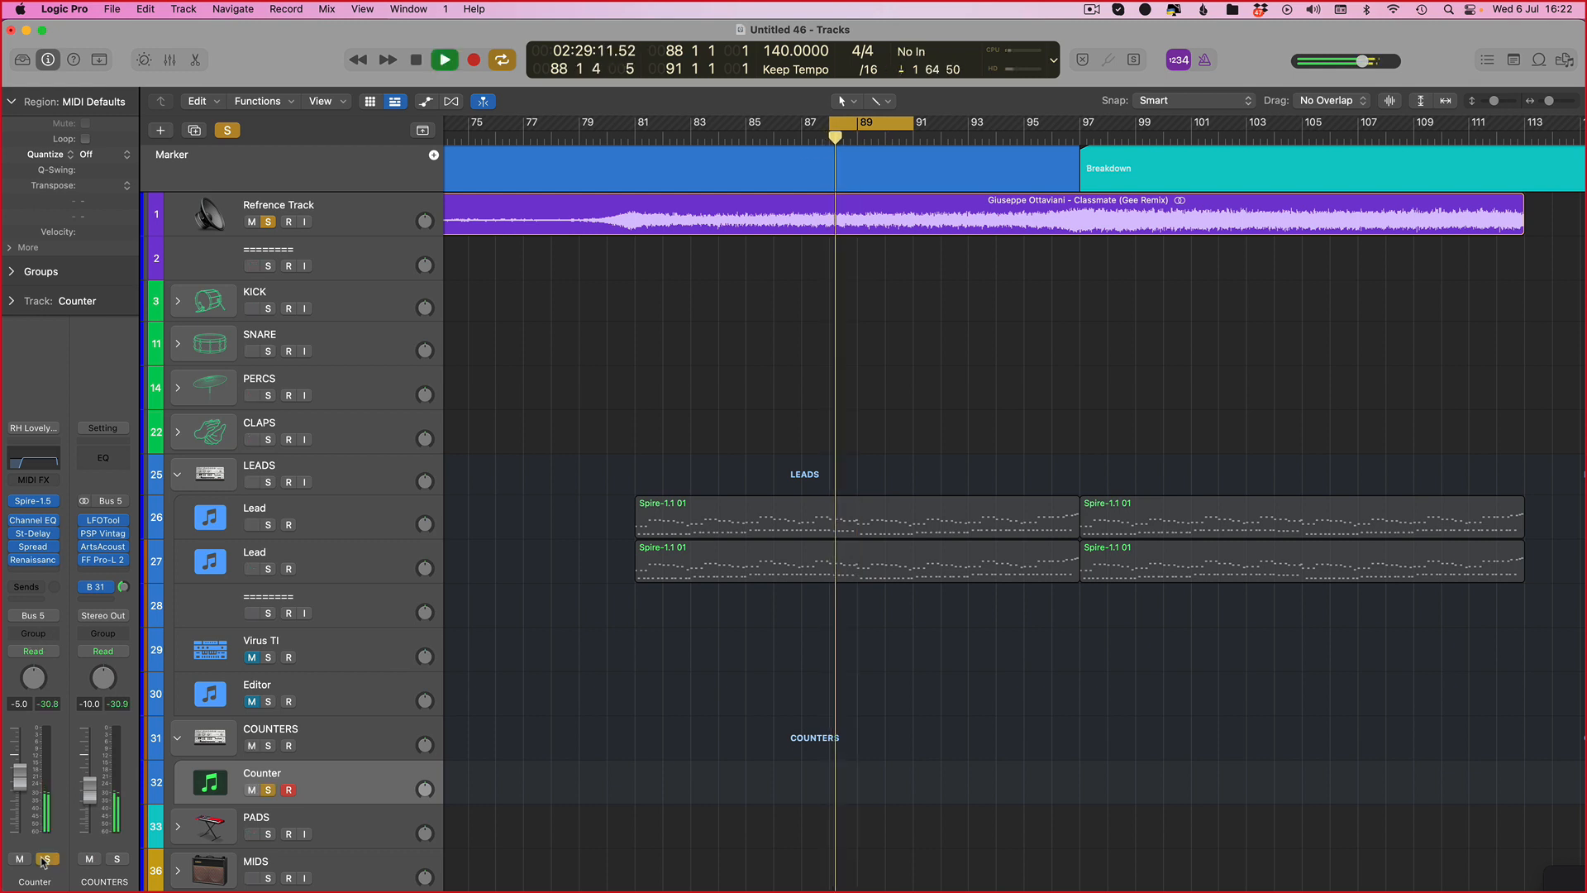
Step: Play the cycle repeatedly to audition the Counter track against the reference
key(space)
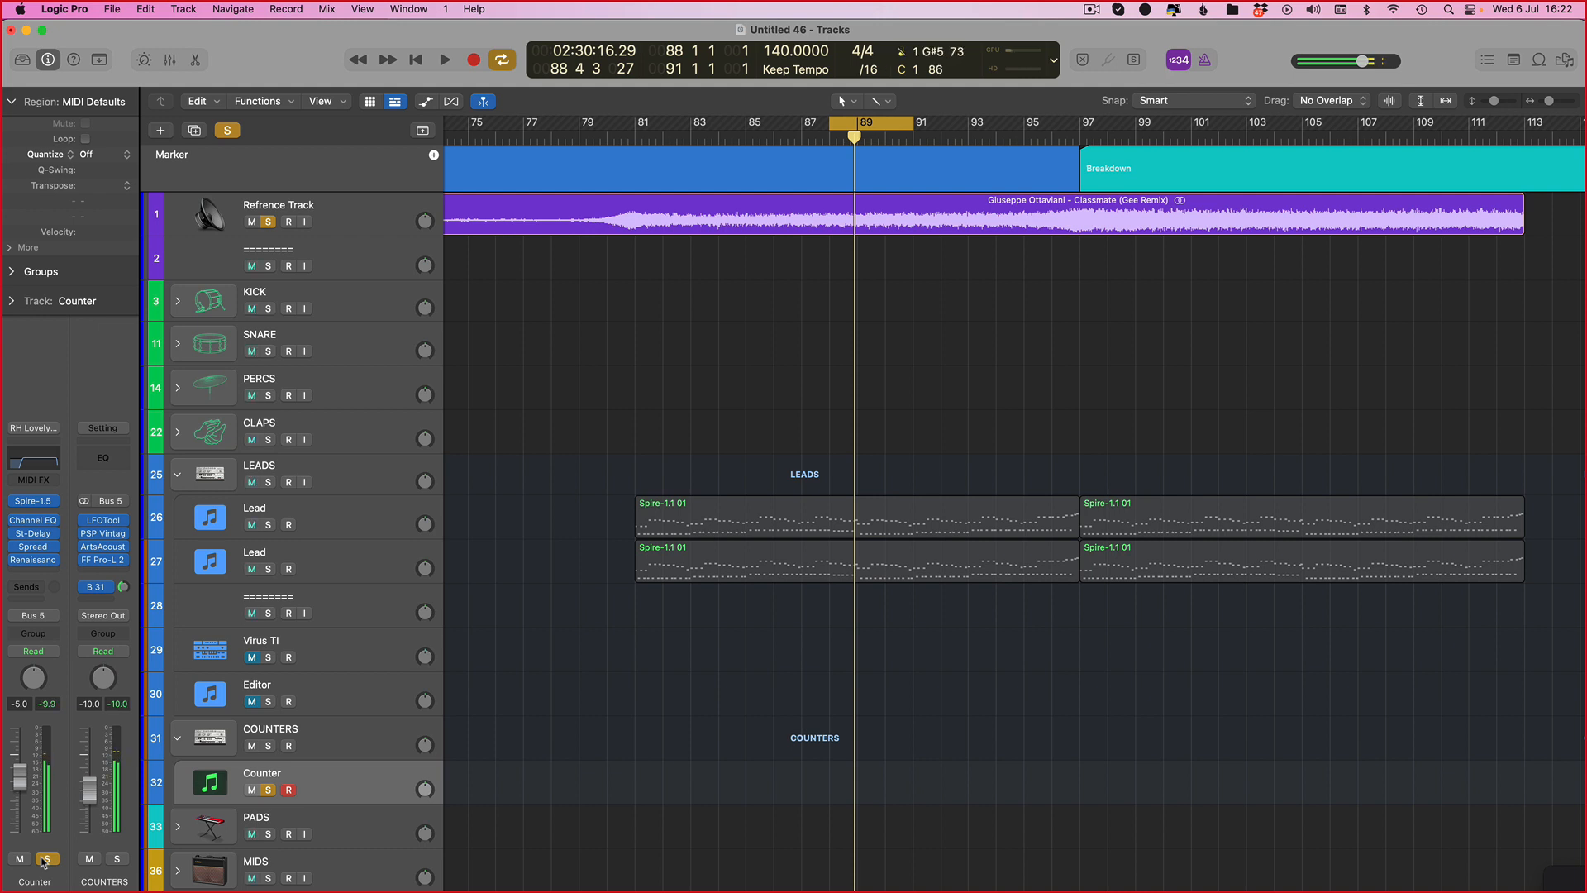
key(space)
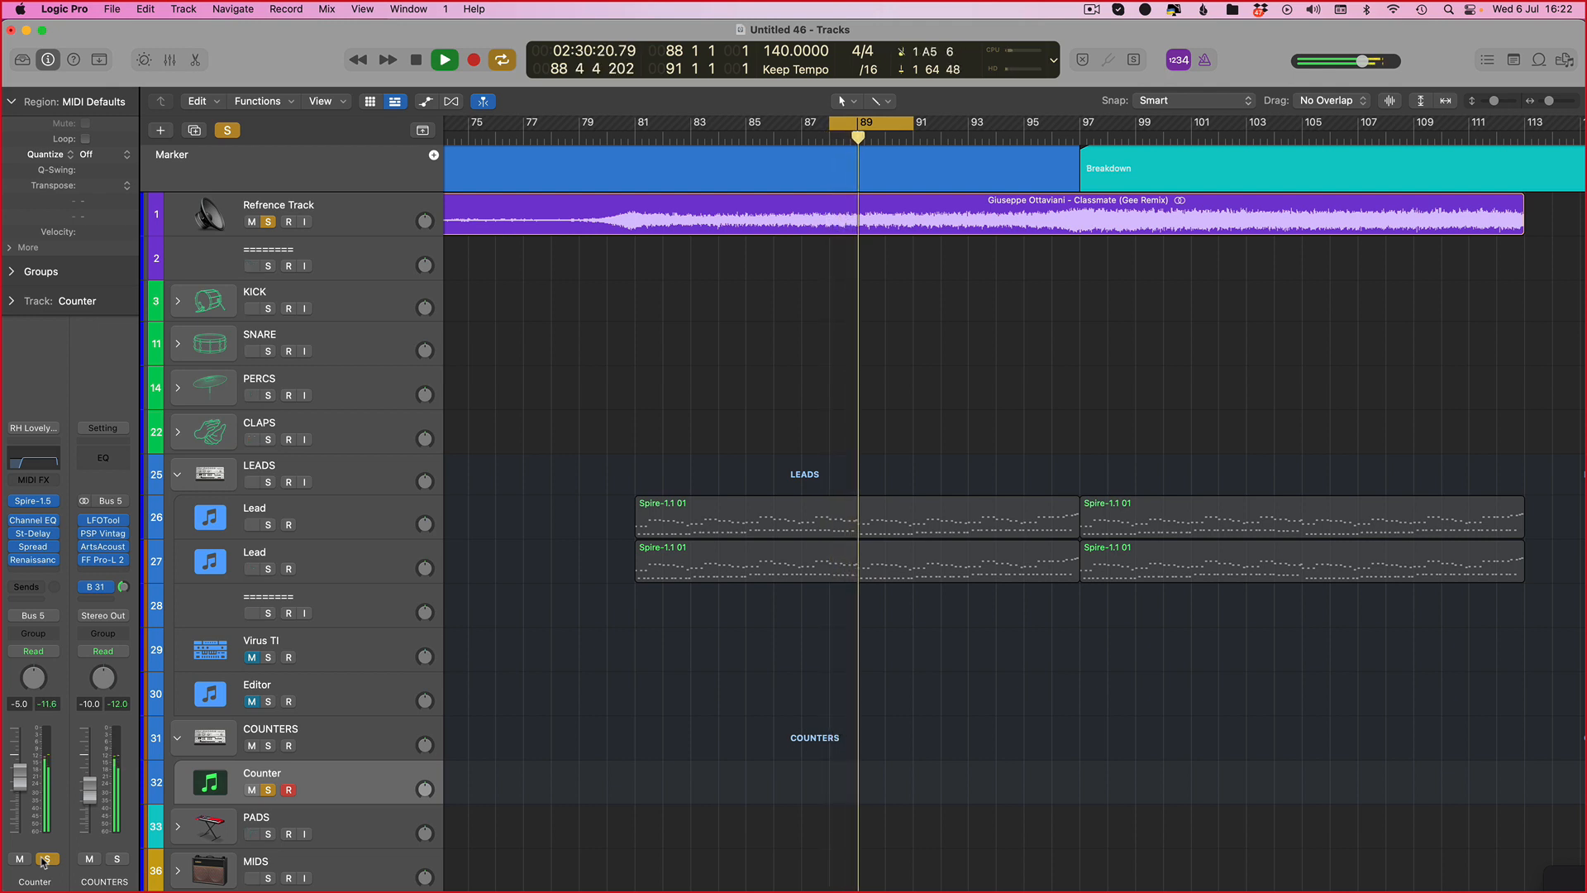
key(space)
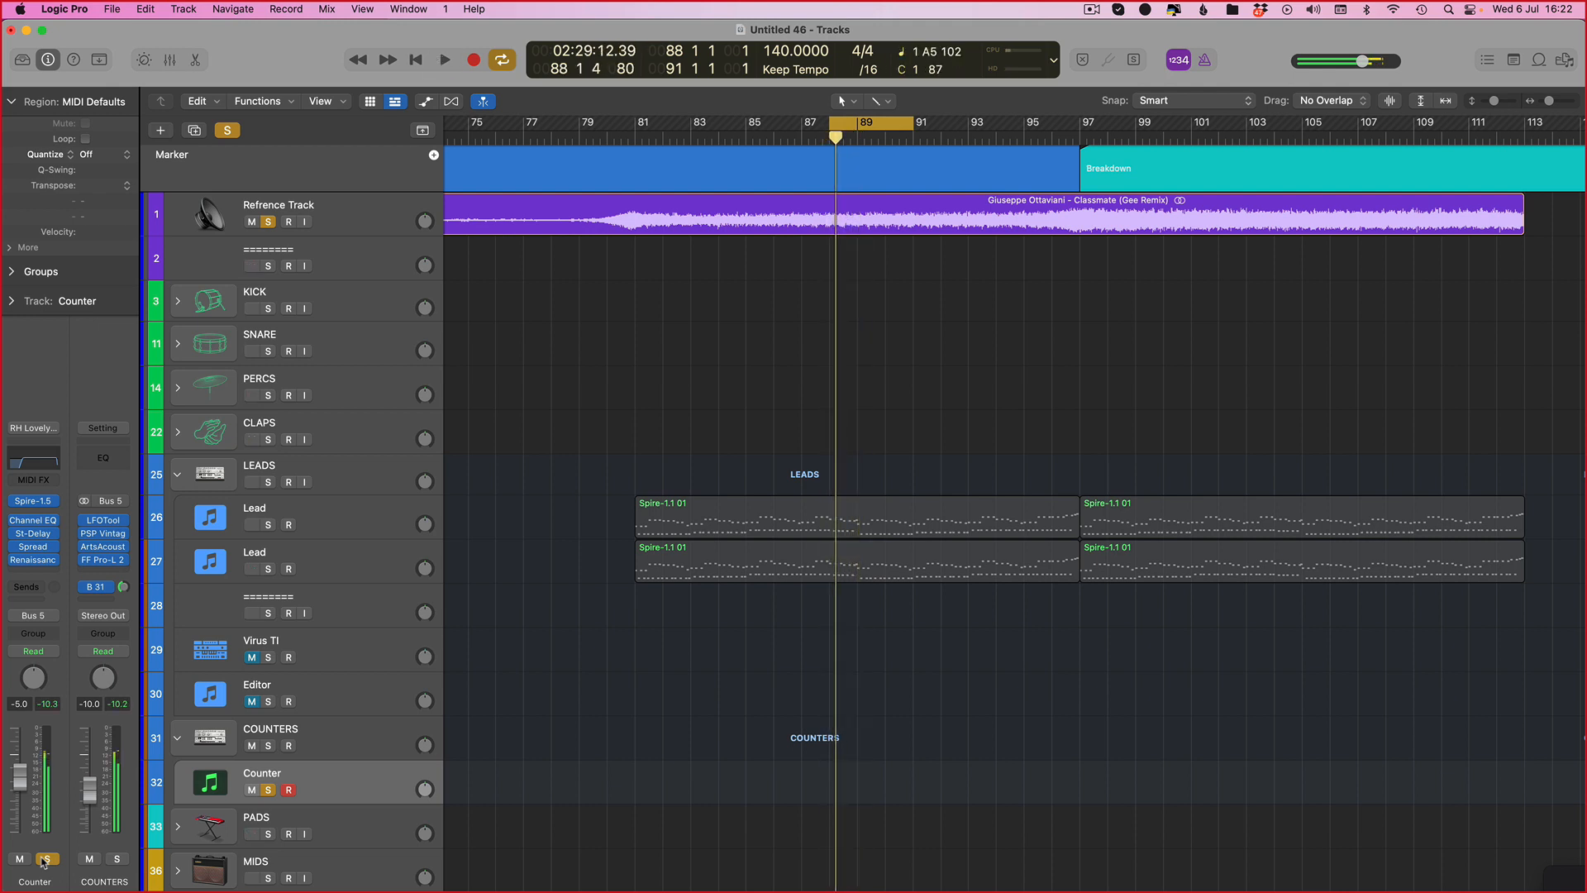
key(space)
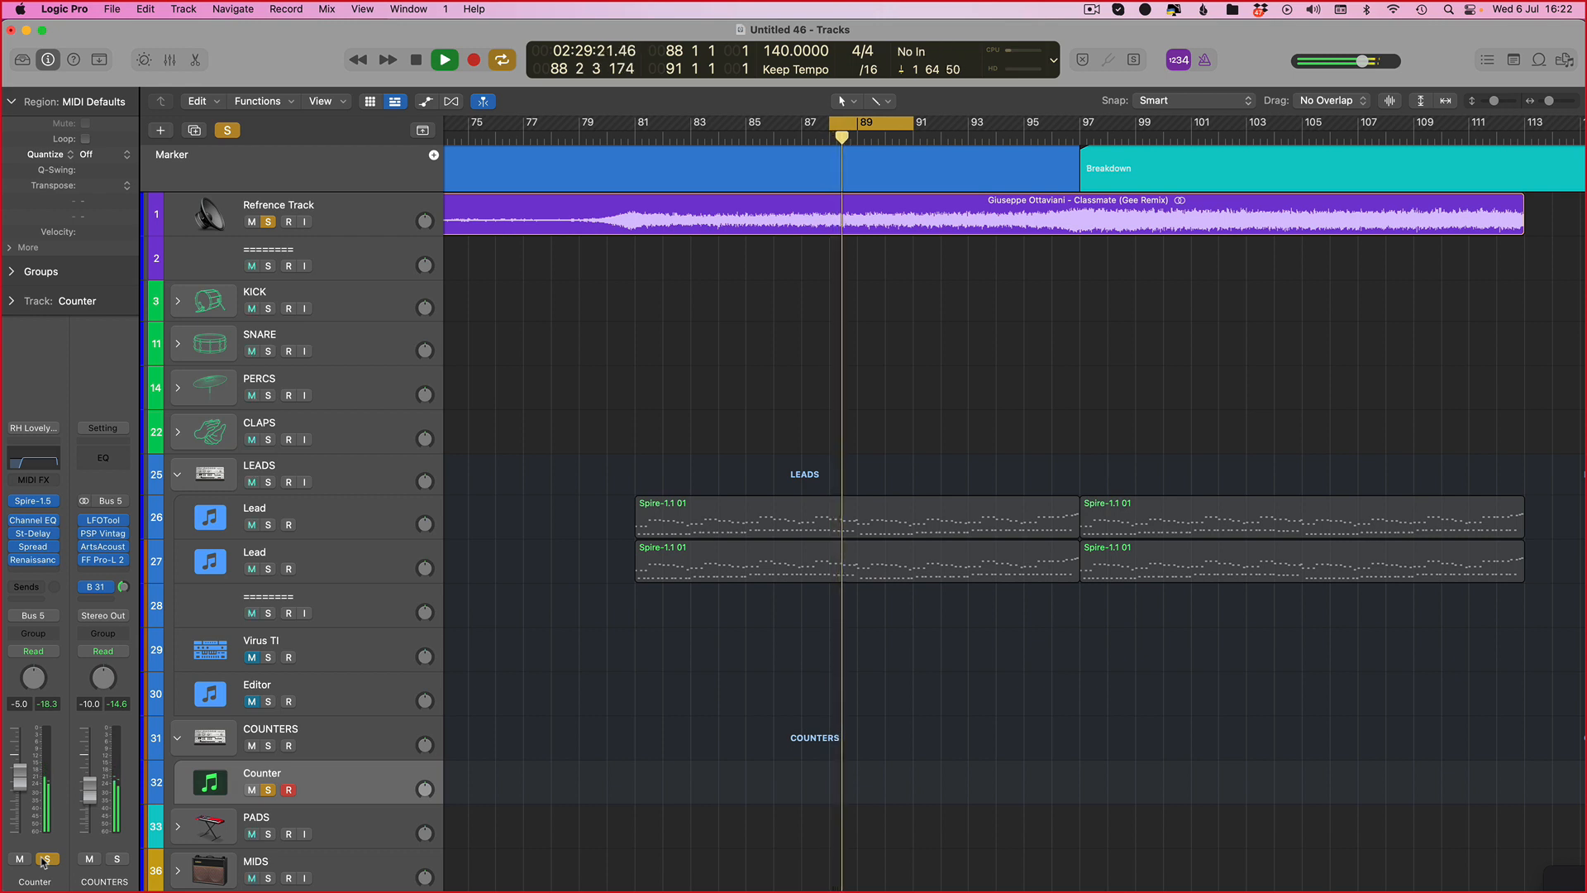
key(space)
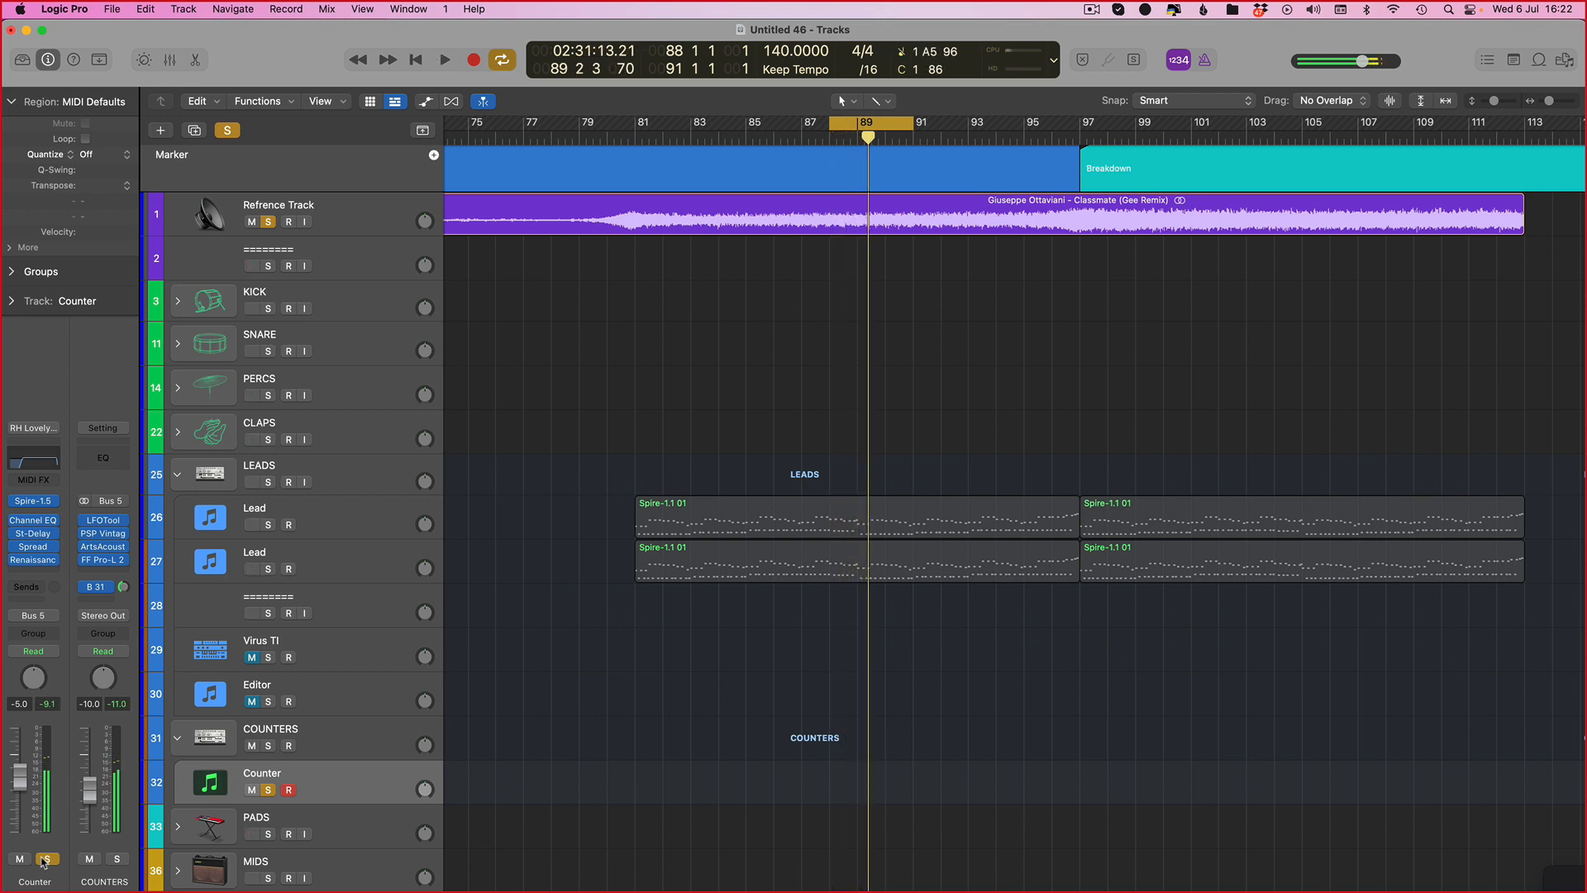
key(space)
key(space)
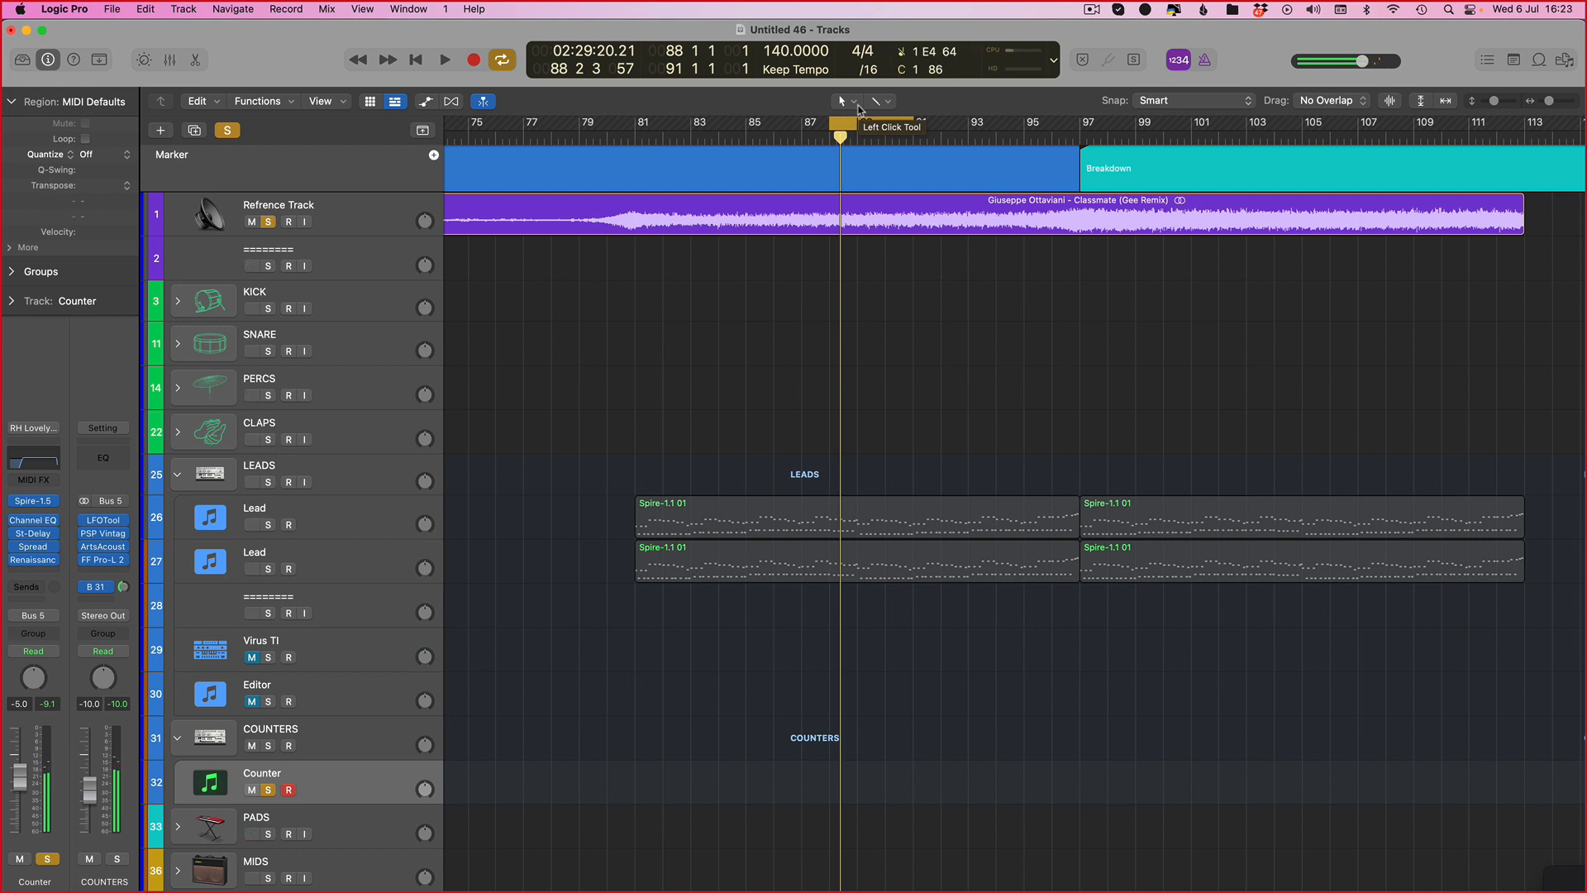
Step: Open the Counter's Spire plugin and nudge filter 1 cutoff
key(v)
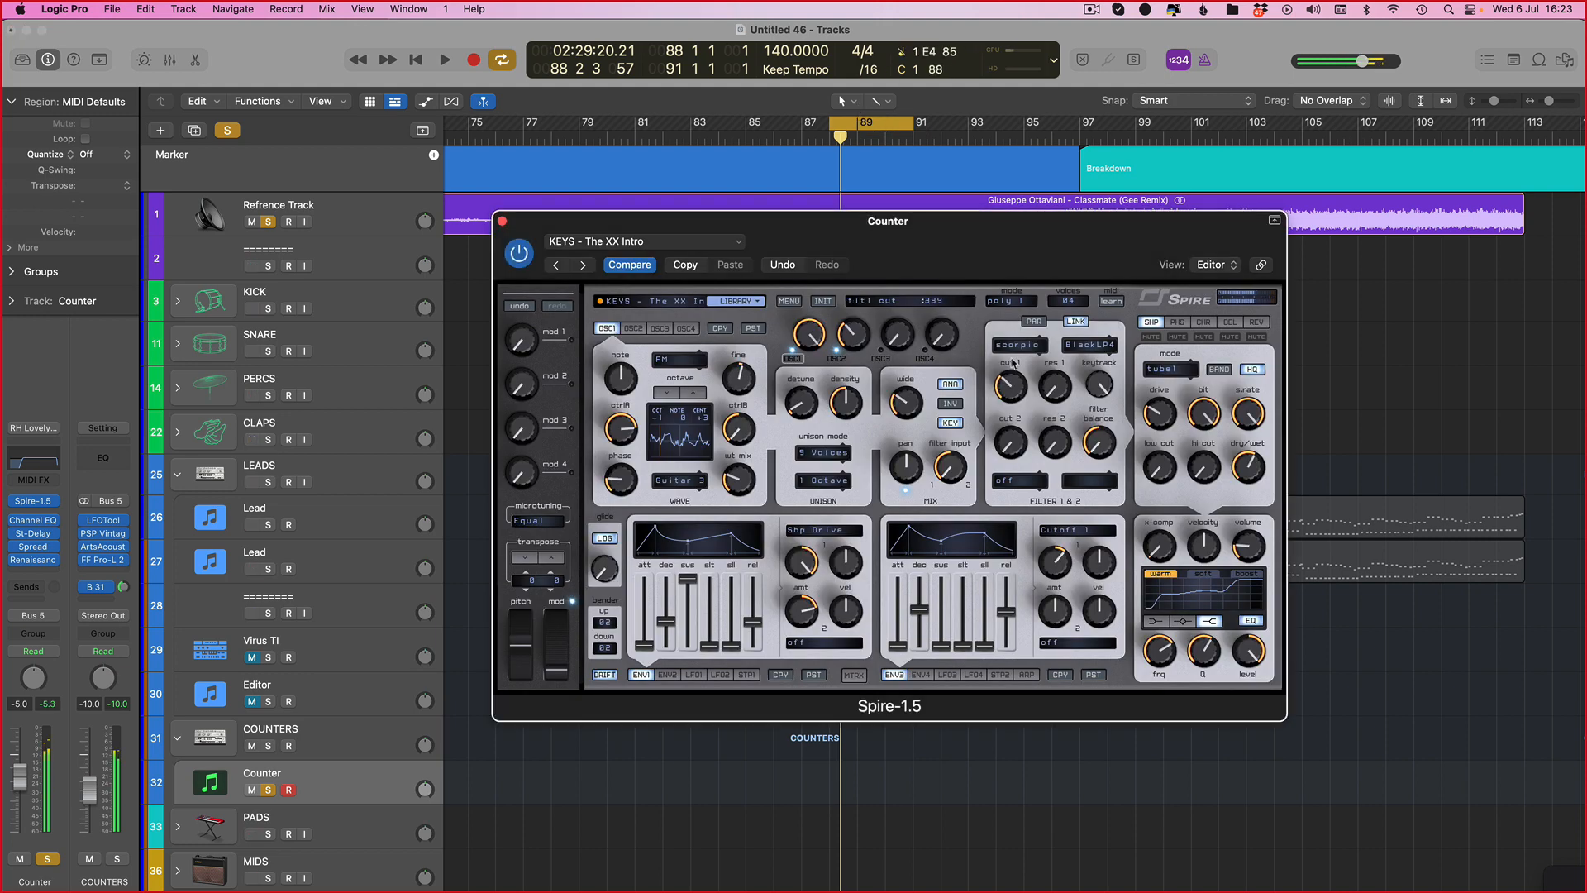
drag(1014, 373, 1014, 383)
Step: Try recording a take on the Counter track, then undo the recording
click(476, 61)
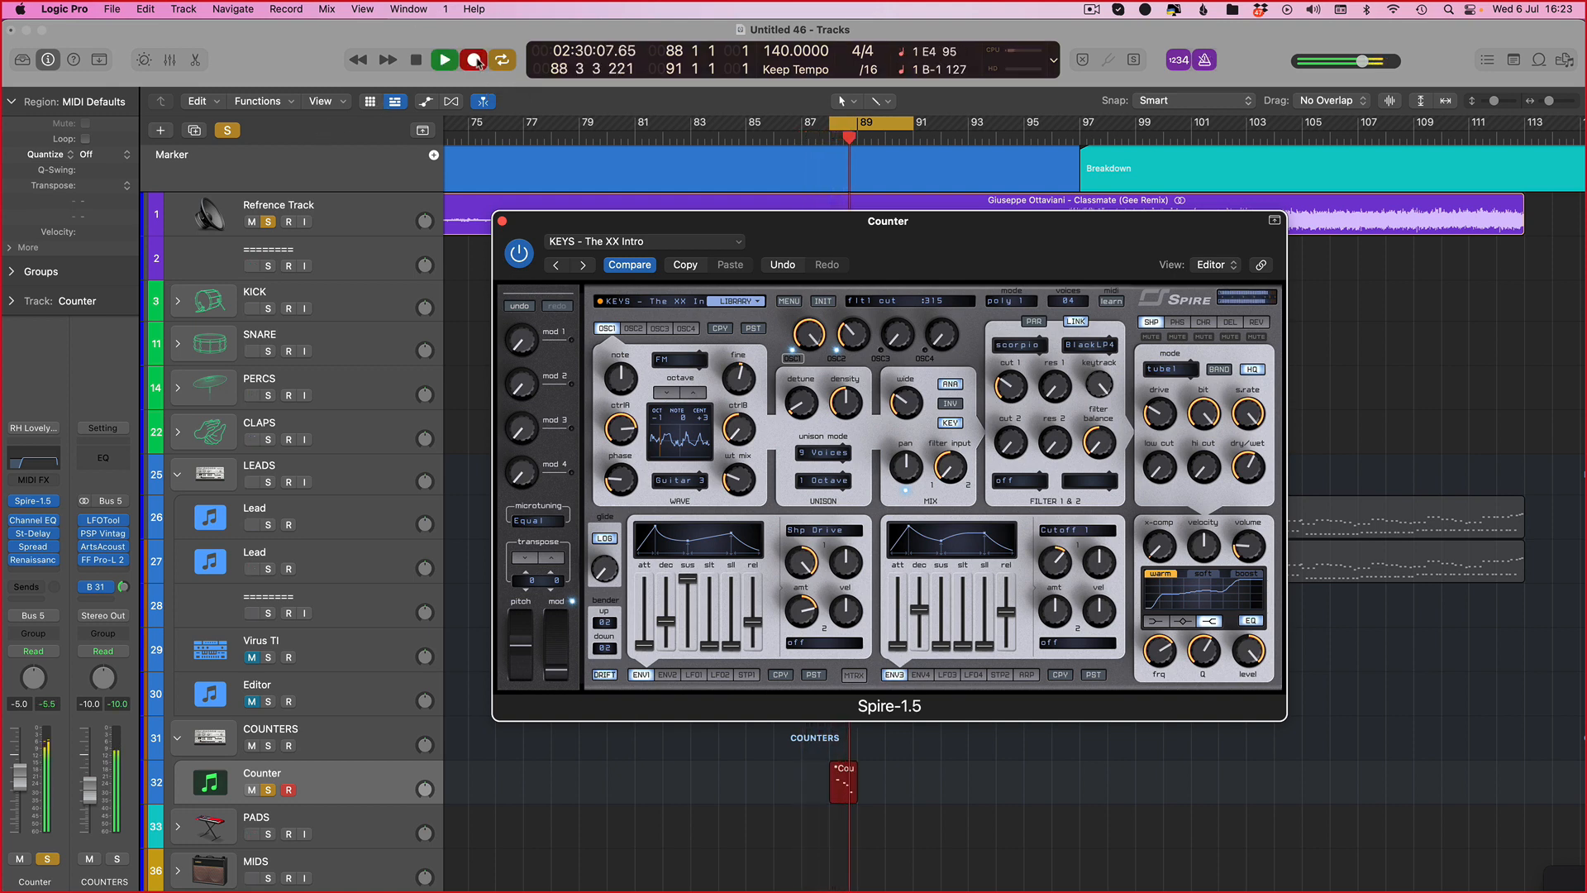
key(space)
key(super+z)
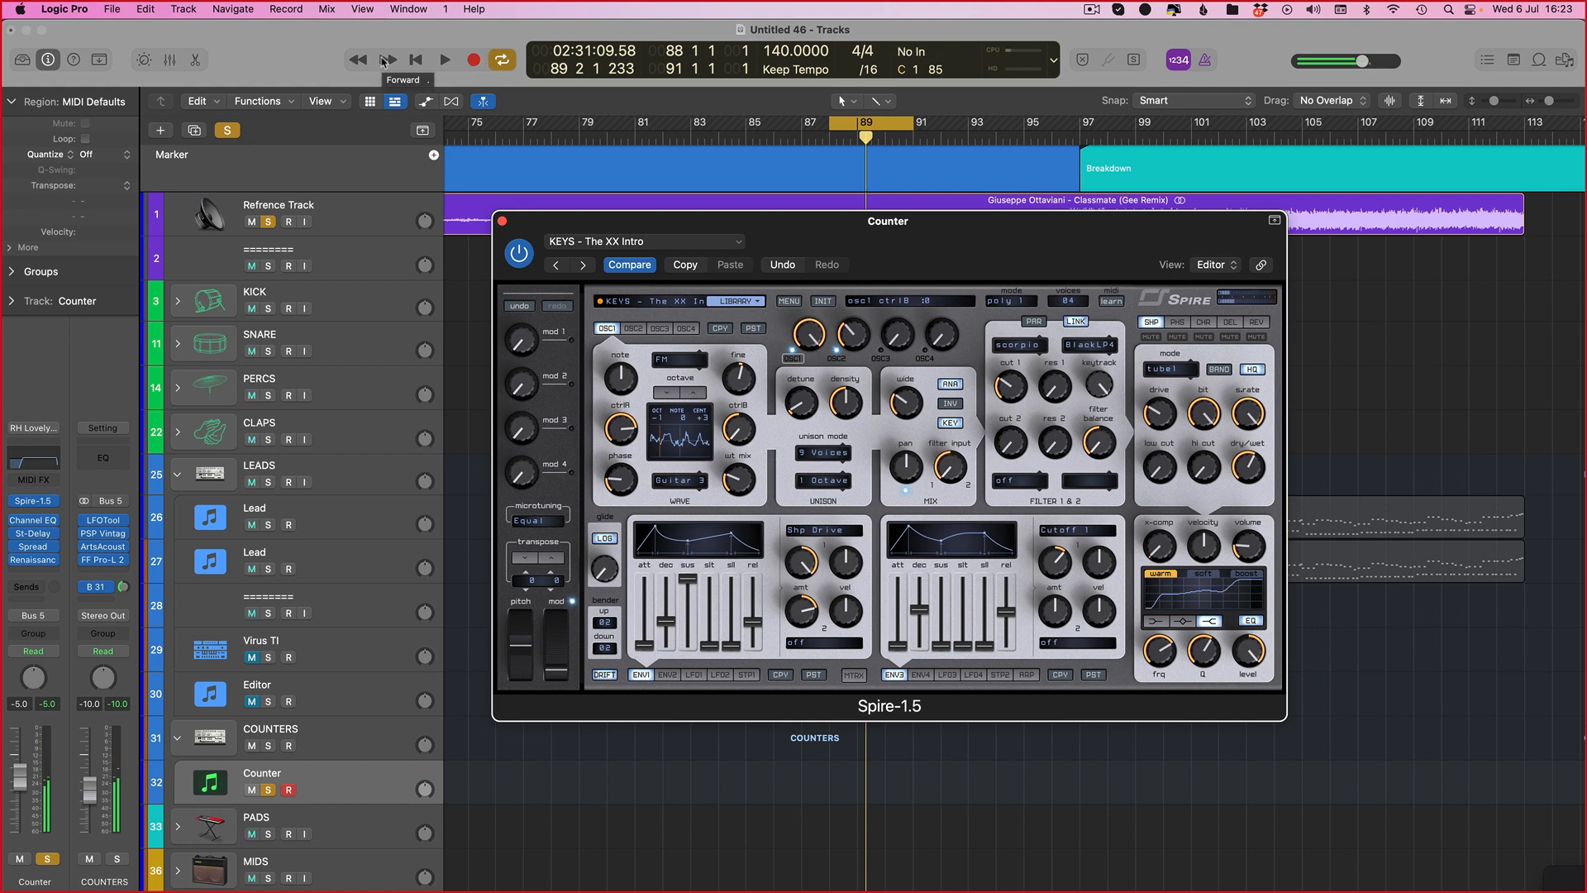
Step: Record a counter melody take on the Counter track over bars 88 to 90 and close the plugin window
click(475, 61)
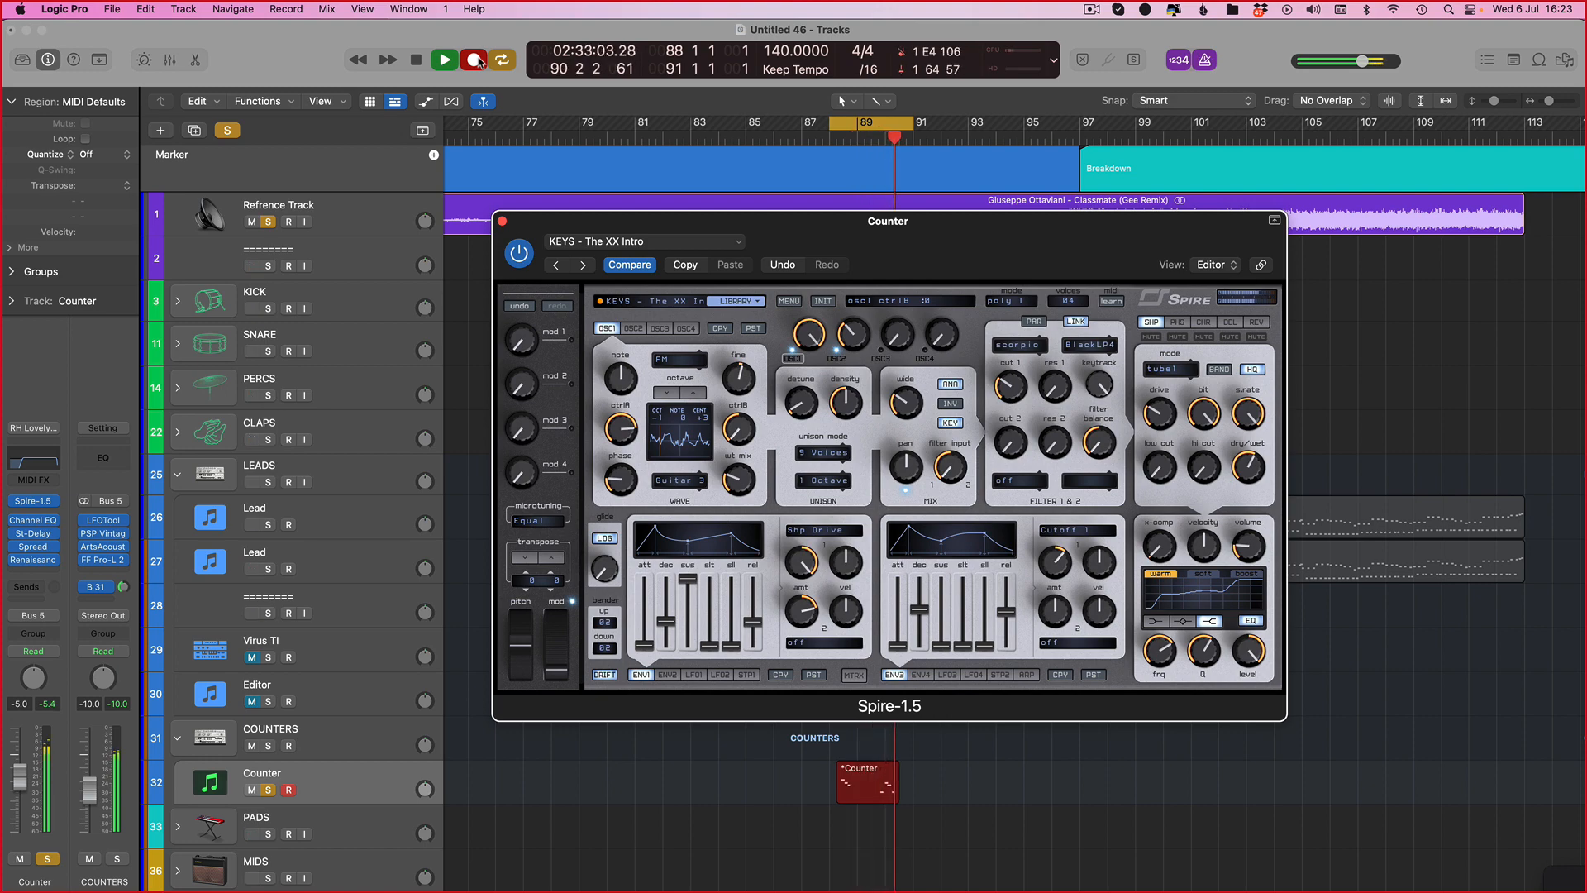
key(space)
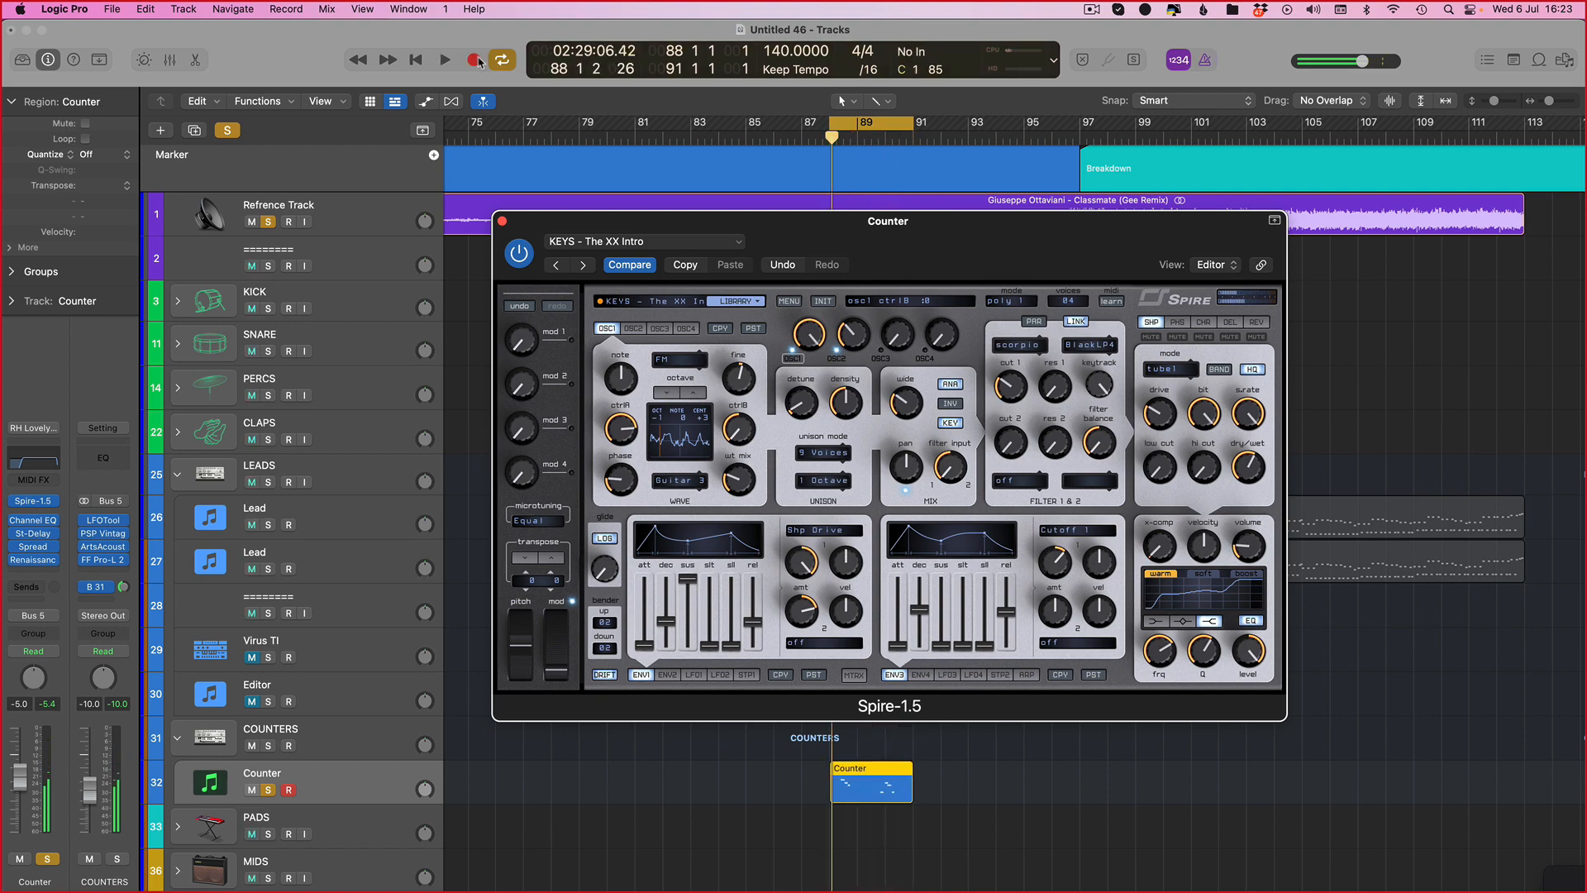
key(super+w)
Step: Open the recorded Counter region in the Piano Roll, select its first three notes and nudge them right
key(super+Right)
key(super+Right)
scroll(1010, 768, right, 3)
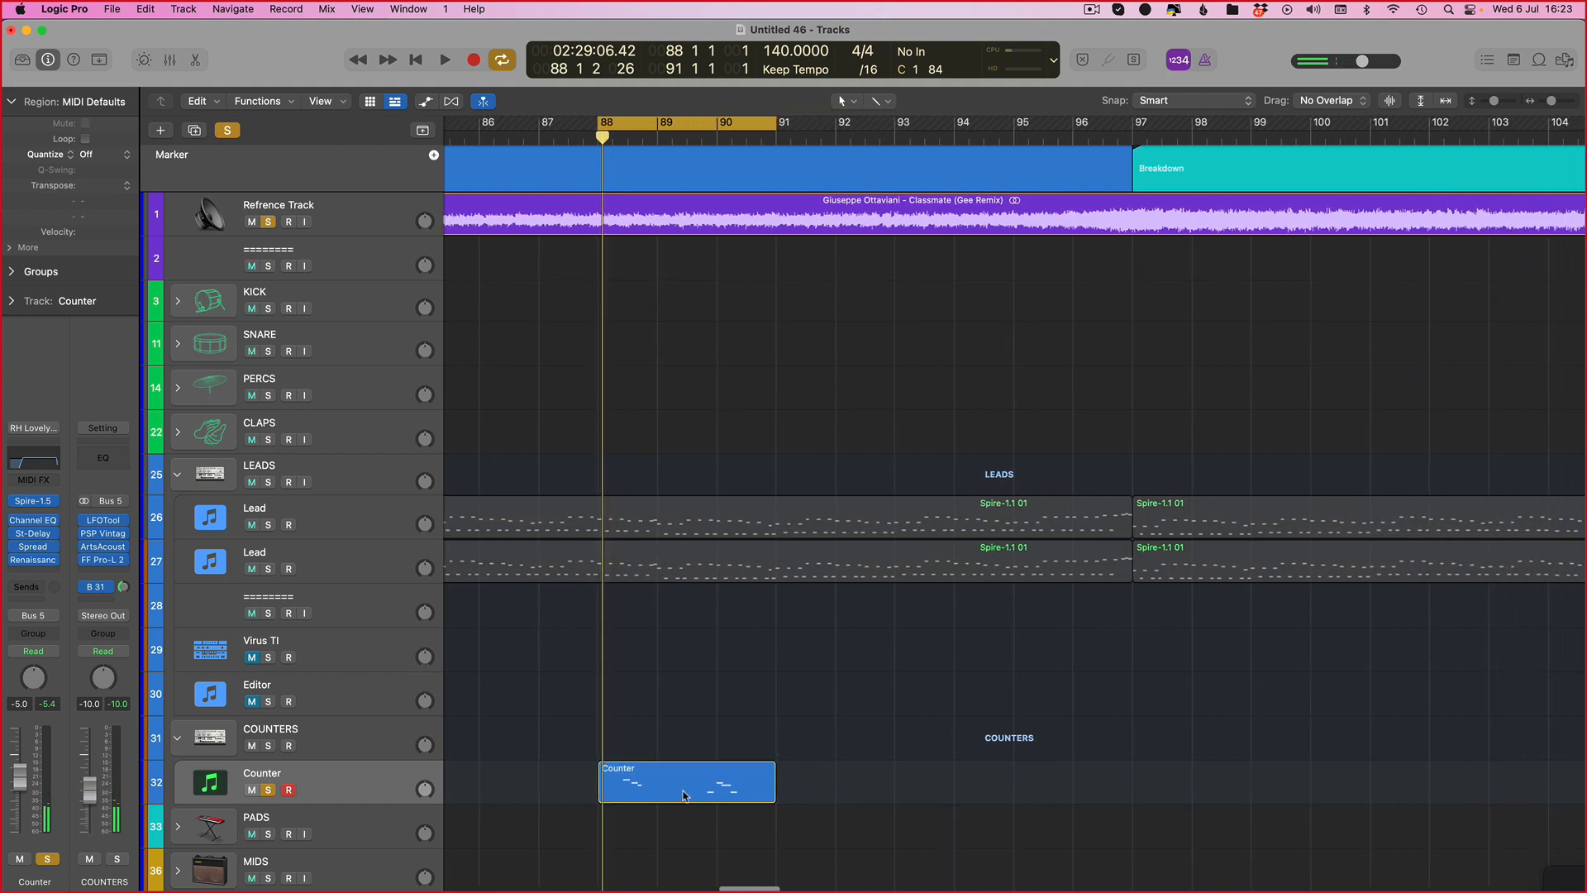
double_click(685, 791)
scroll(912, 721, right, 1)
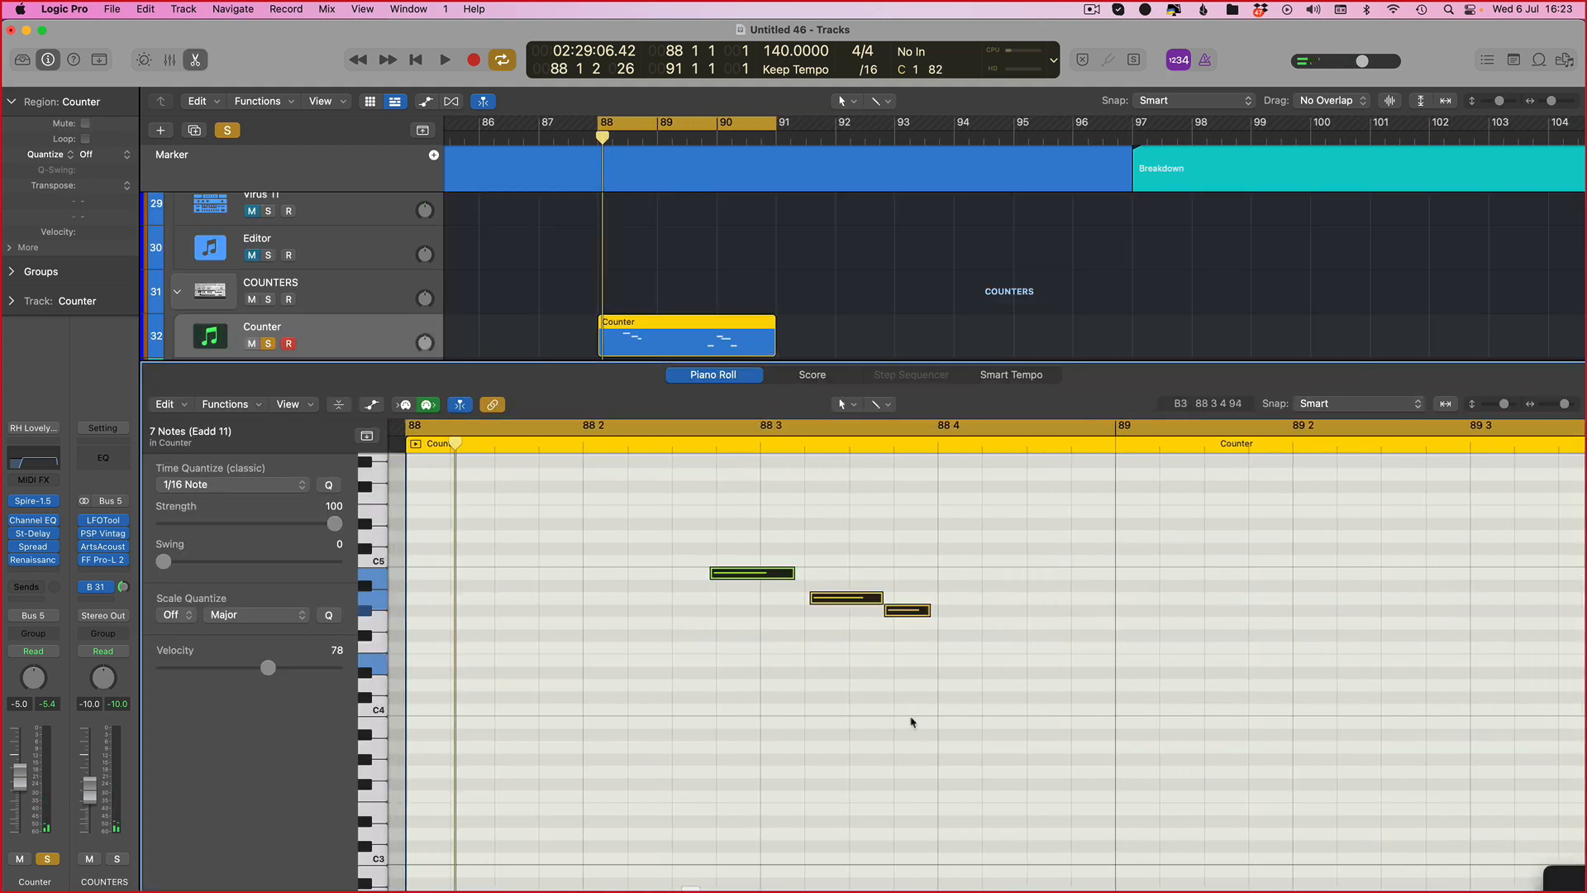
drag(776, 520, 997, 709)
key(alt+Right)
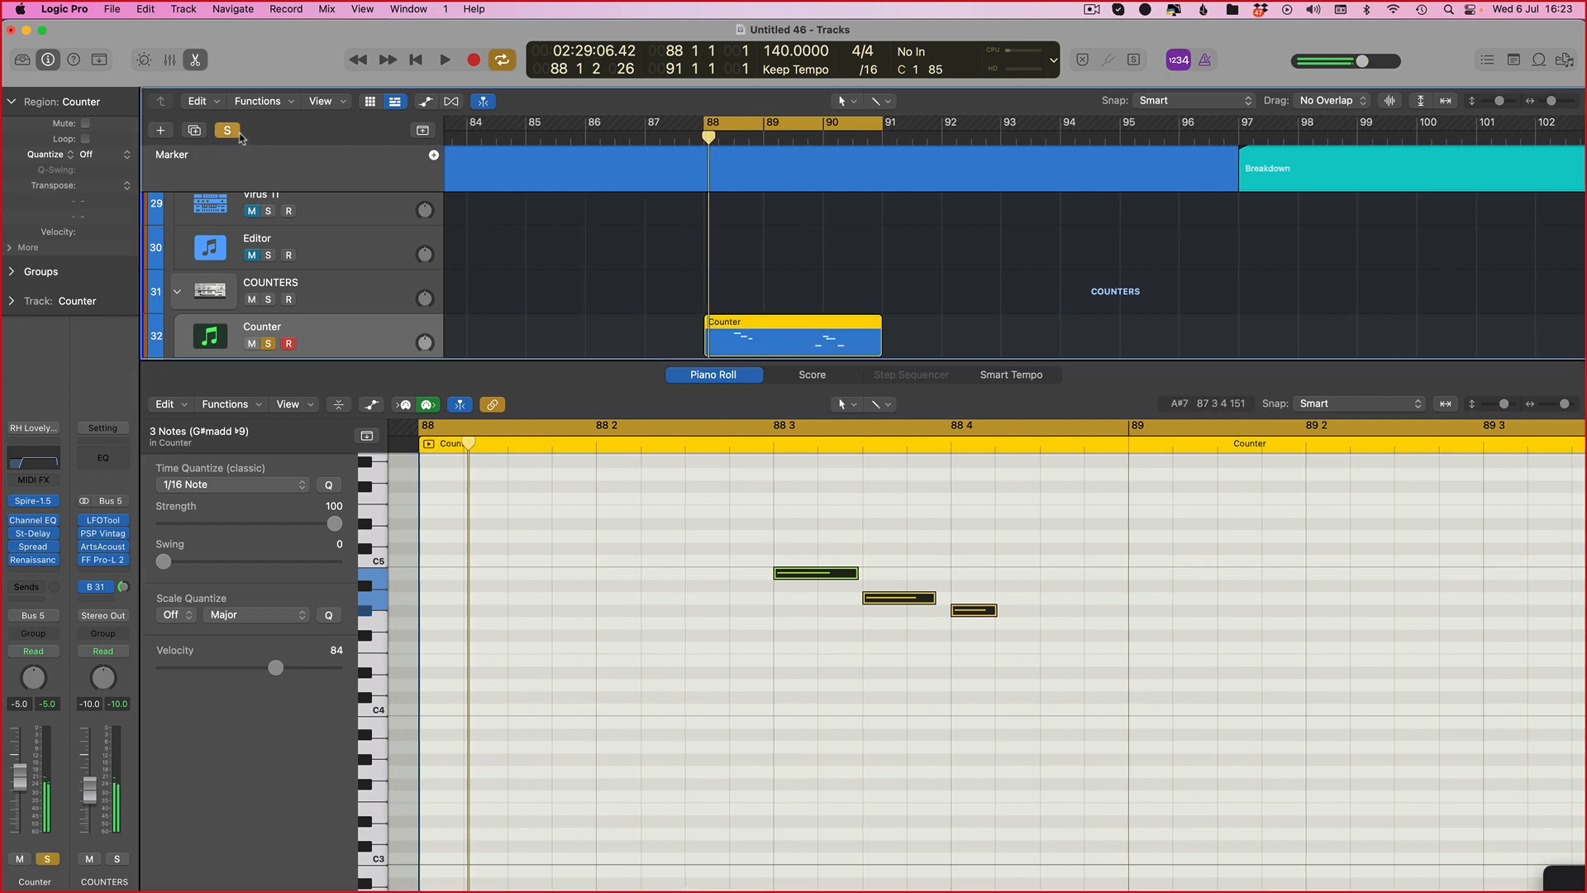
Step: Select the last four notes of the counter melody and nudge them left three steps
click(1204, 60)
key(space)
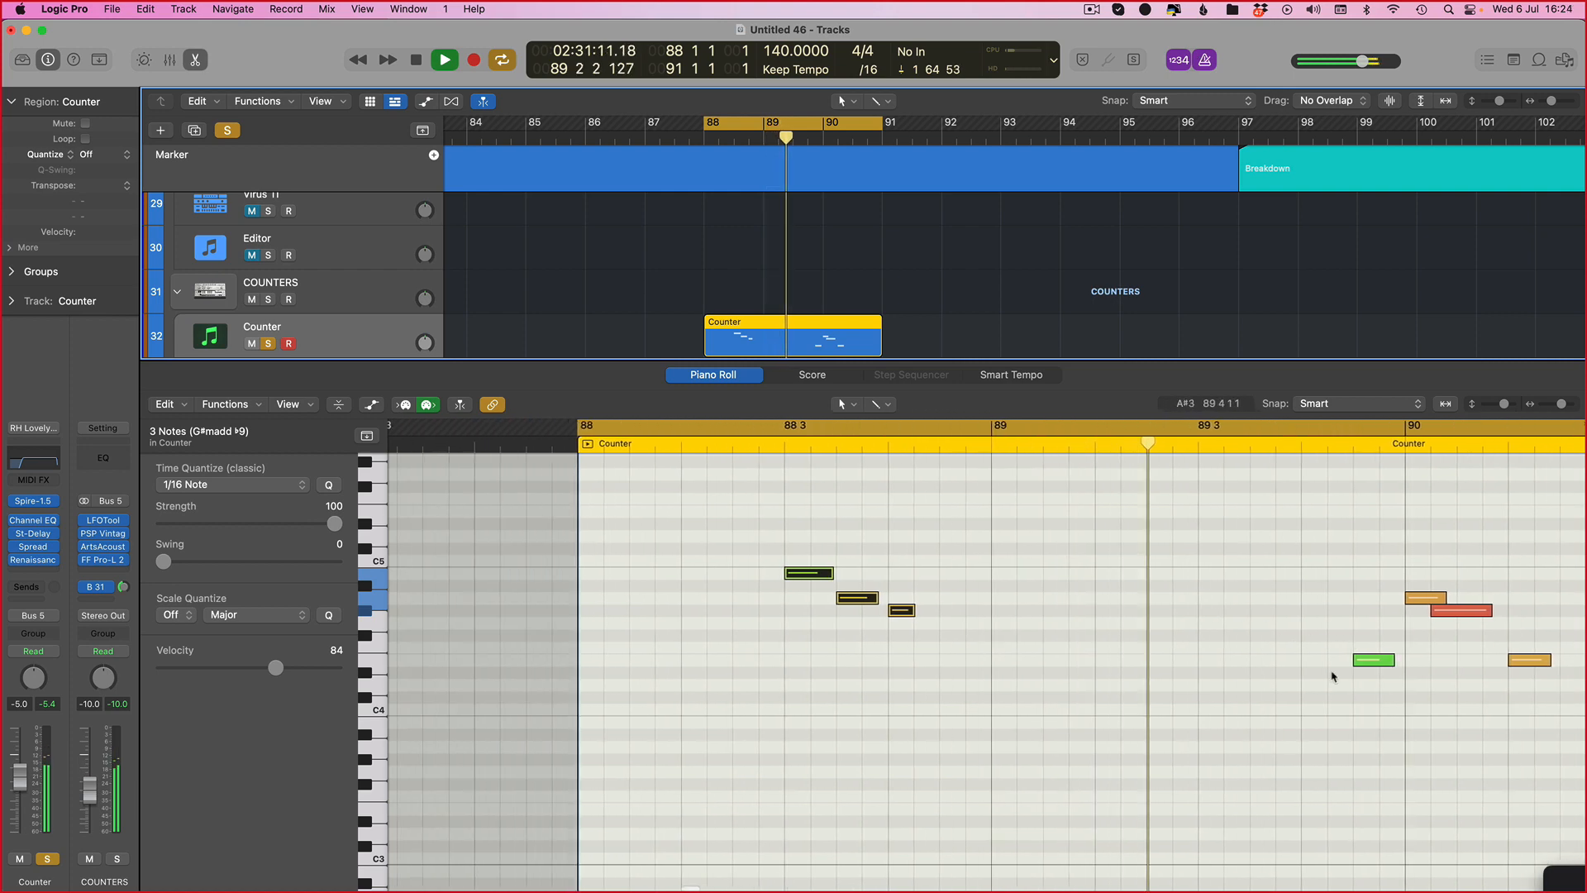
key(space)
drag(1451, 576, 1075, 731)
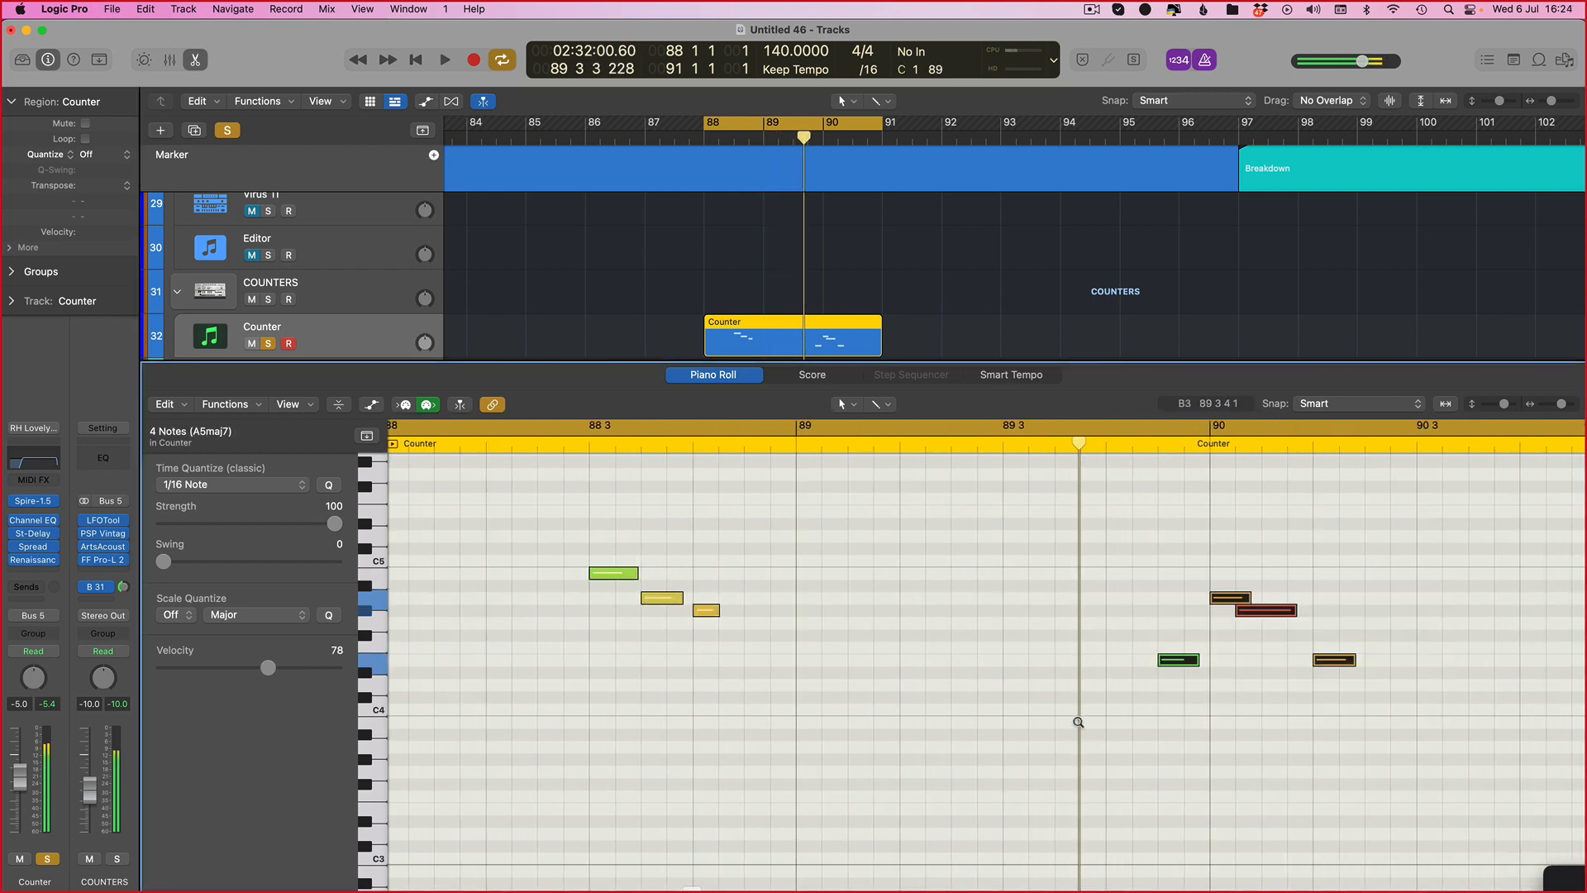
key(alt+Left)
key(alt+Left)
key(alt+Left)
key(alt+Left)
key(space)
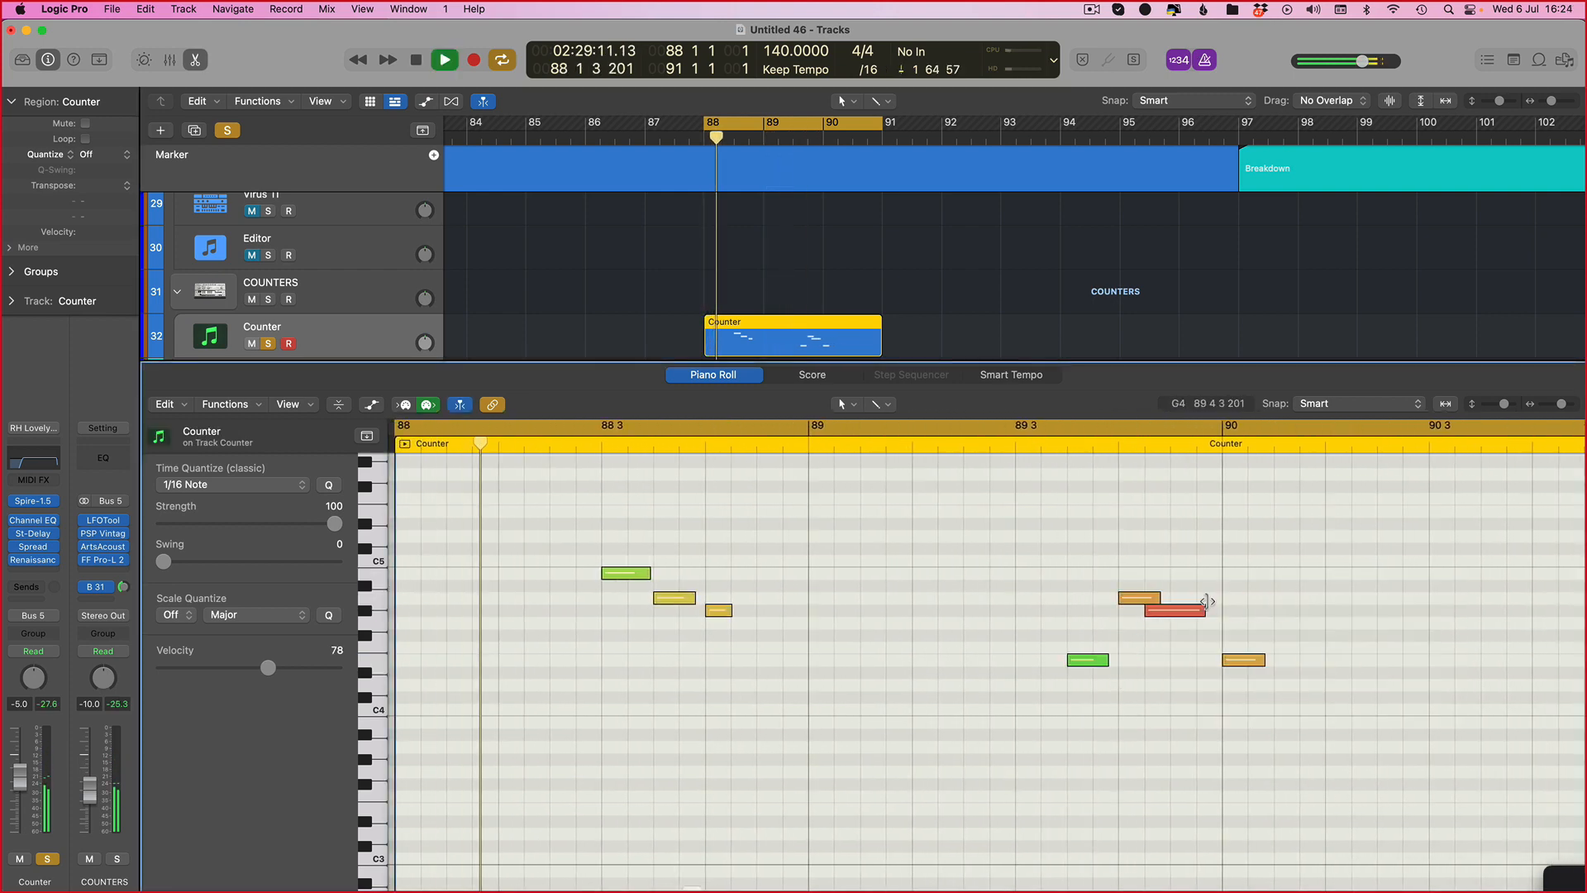
Step: Select one note, nudge it one step right overall, and close the Piano Roll
click(1190, 610)
key(alt+Right)
key(alt+Right)
key(alt+Left)
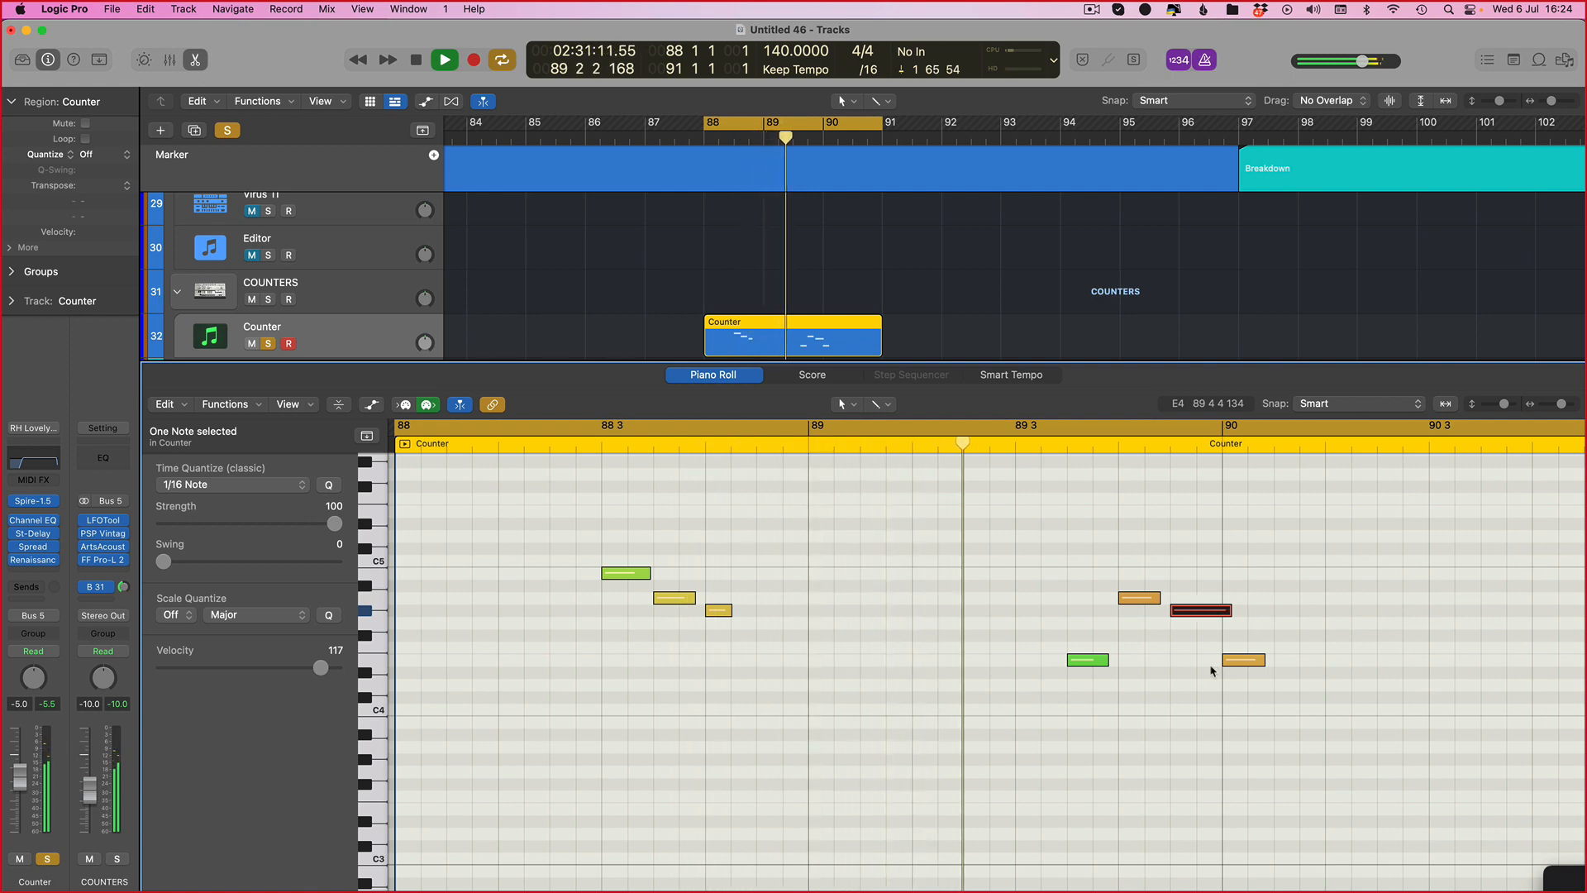
key(p)
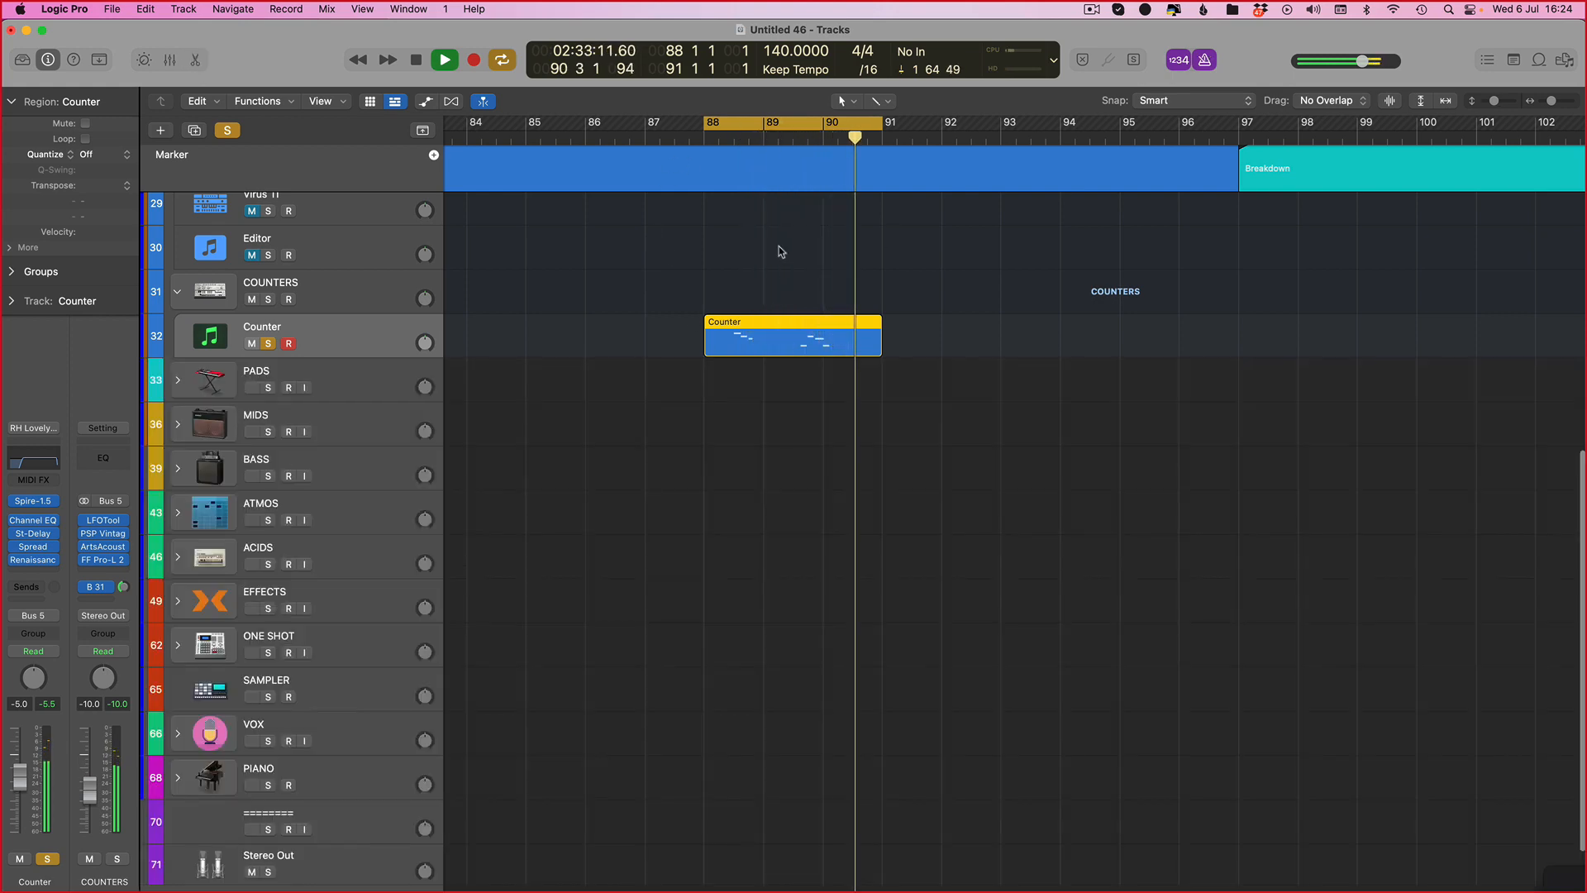
Step: Zoom out and arrange the Counter regions along the arrangement, undoing two trial edits
key(super+Left)
key(super+Left)
key(super+Up)
key(super+Up)
click(862, 541)
drag(881, 518, 961, 512)
key(super+z)
click(858, 521)
key(super+z)
key(super+Left)
key(super+Left)
key(super+Left)
scroll(1054, 479, left, 5)
Step: Set a wide cycle range, turn off solo mode and audition the arrangement
drag(954, 123, 1344, 153)
key(space)
click(227, 131)
key(space)
Step: Set the cycle range to bars 73 to 85
key(super+Right)
key(super+Right)
key(super+Right)
key(super+Right)
scroll(690, 318, right, 6)
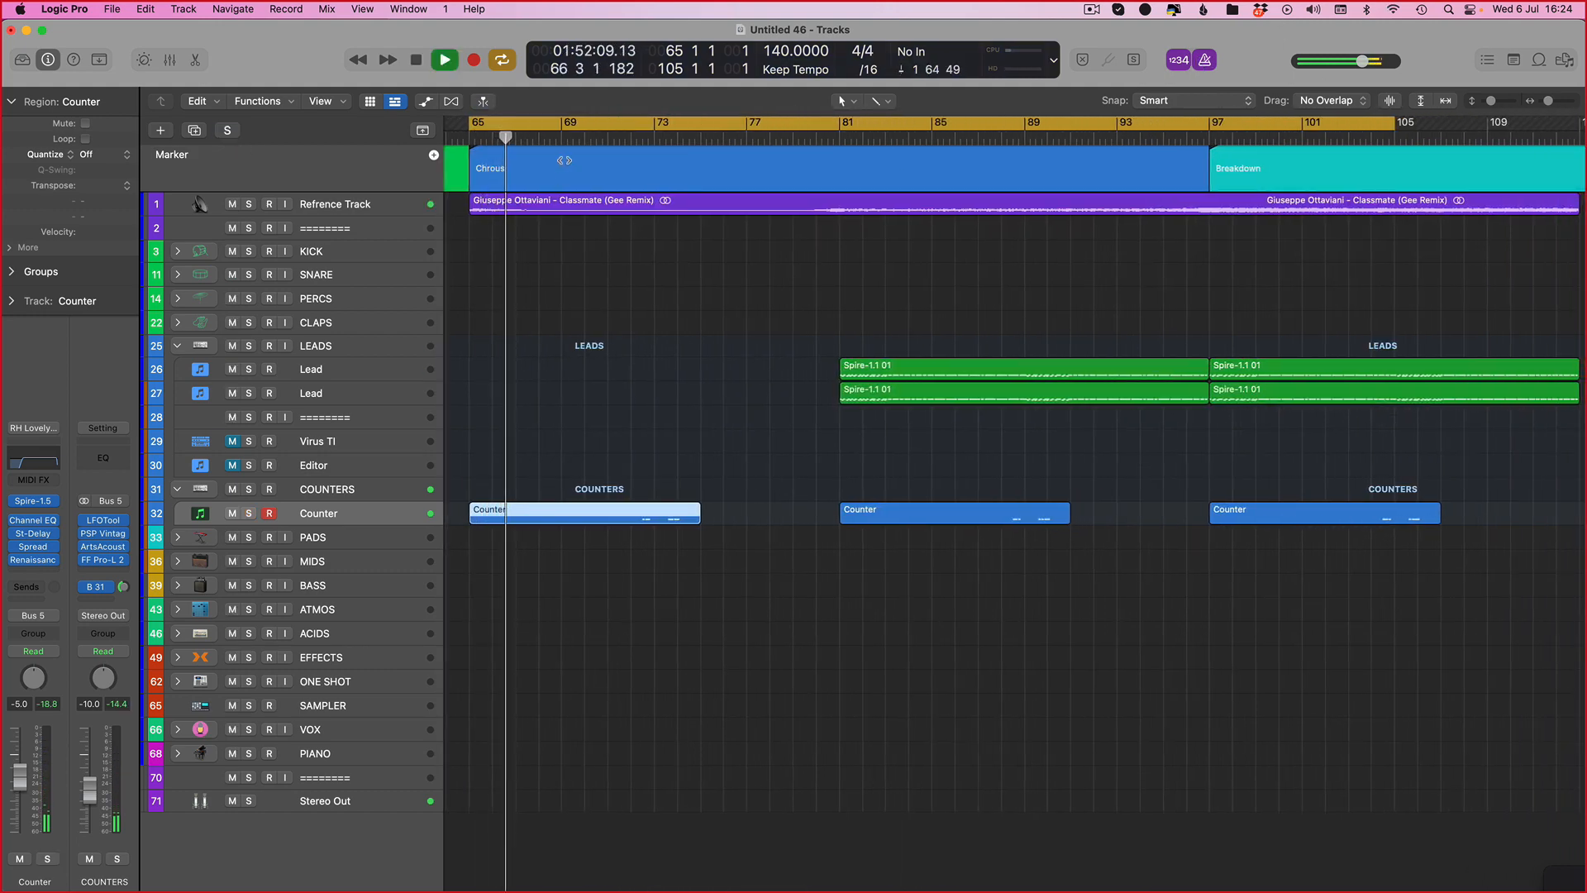
drag(609, 123, 979, 124)
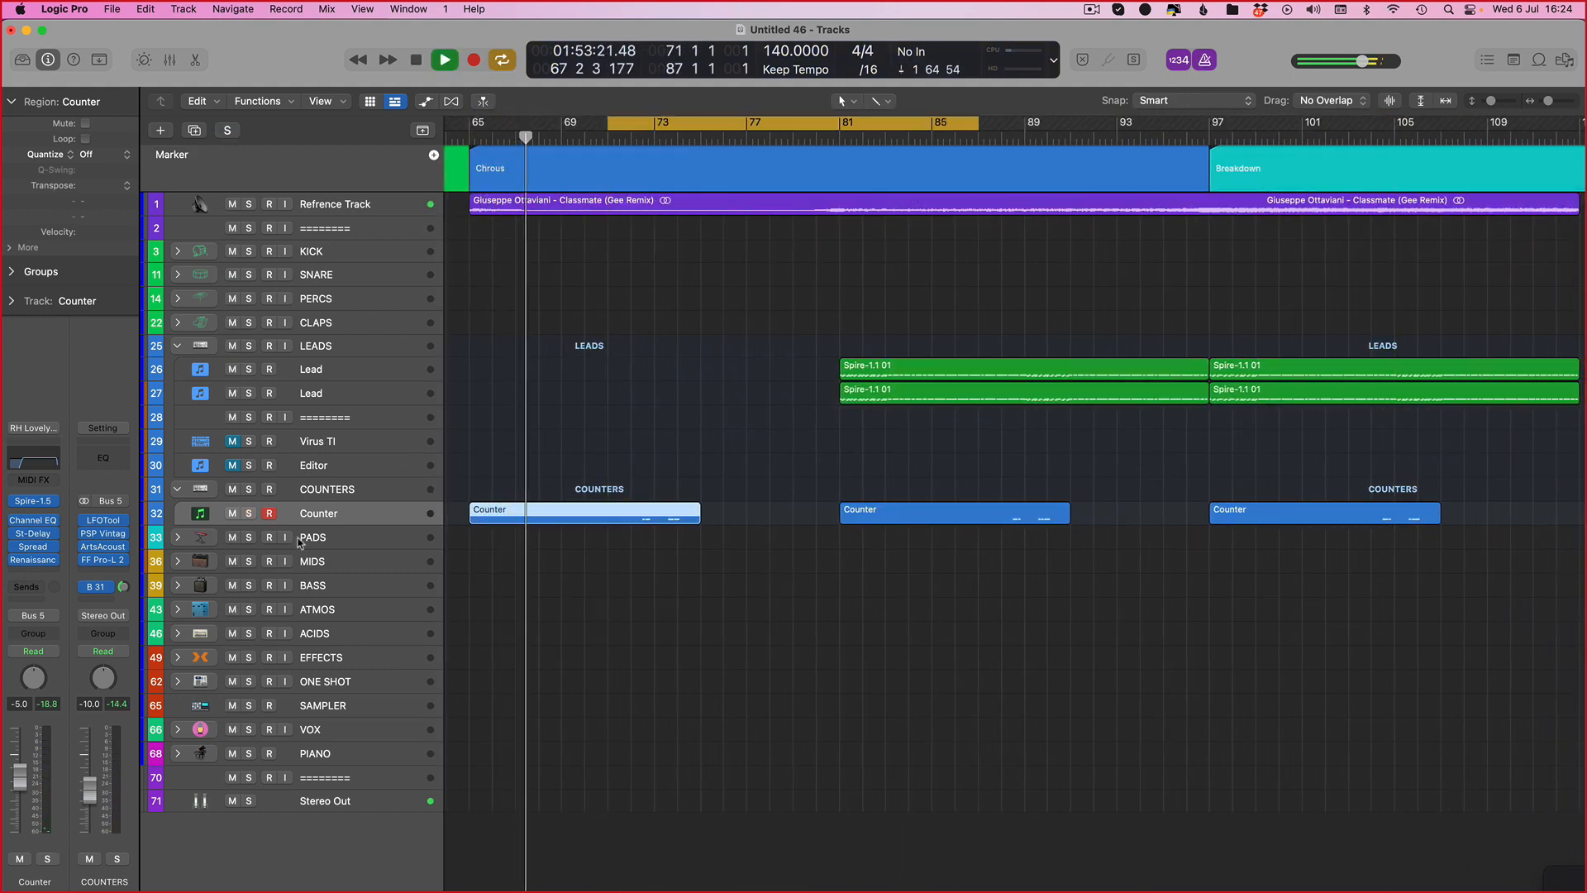
Step: Open the Counter's Spire plugin, nudge filter 1 cutoff, and close the plugin window
click(34, 501)
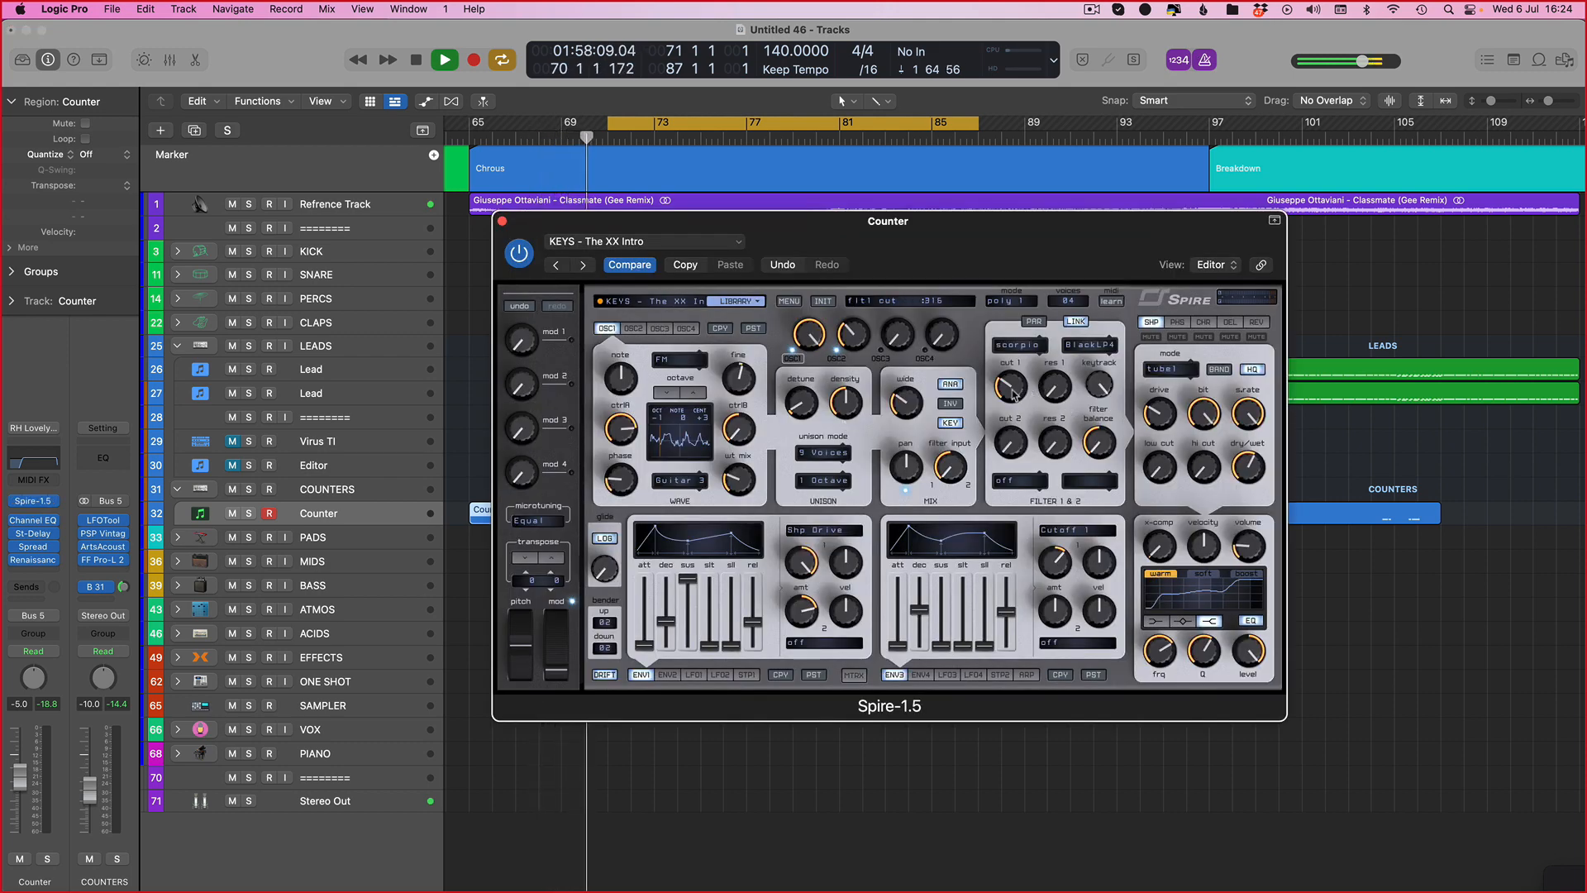
drag(816, 219, 884, 306)
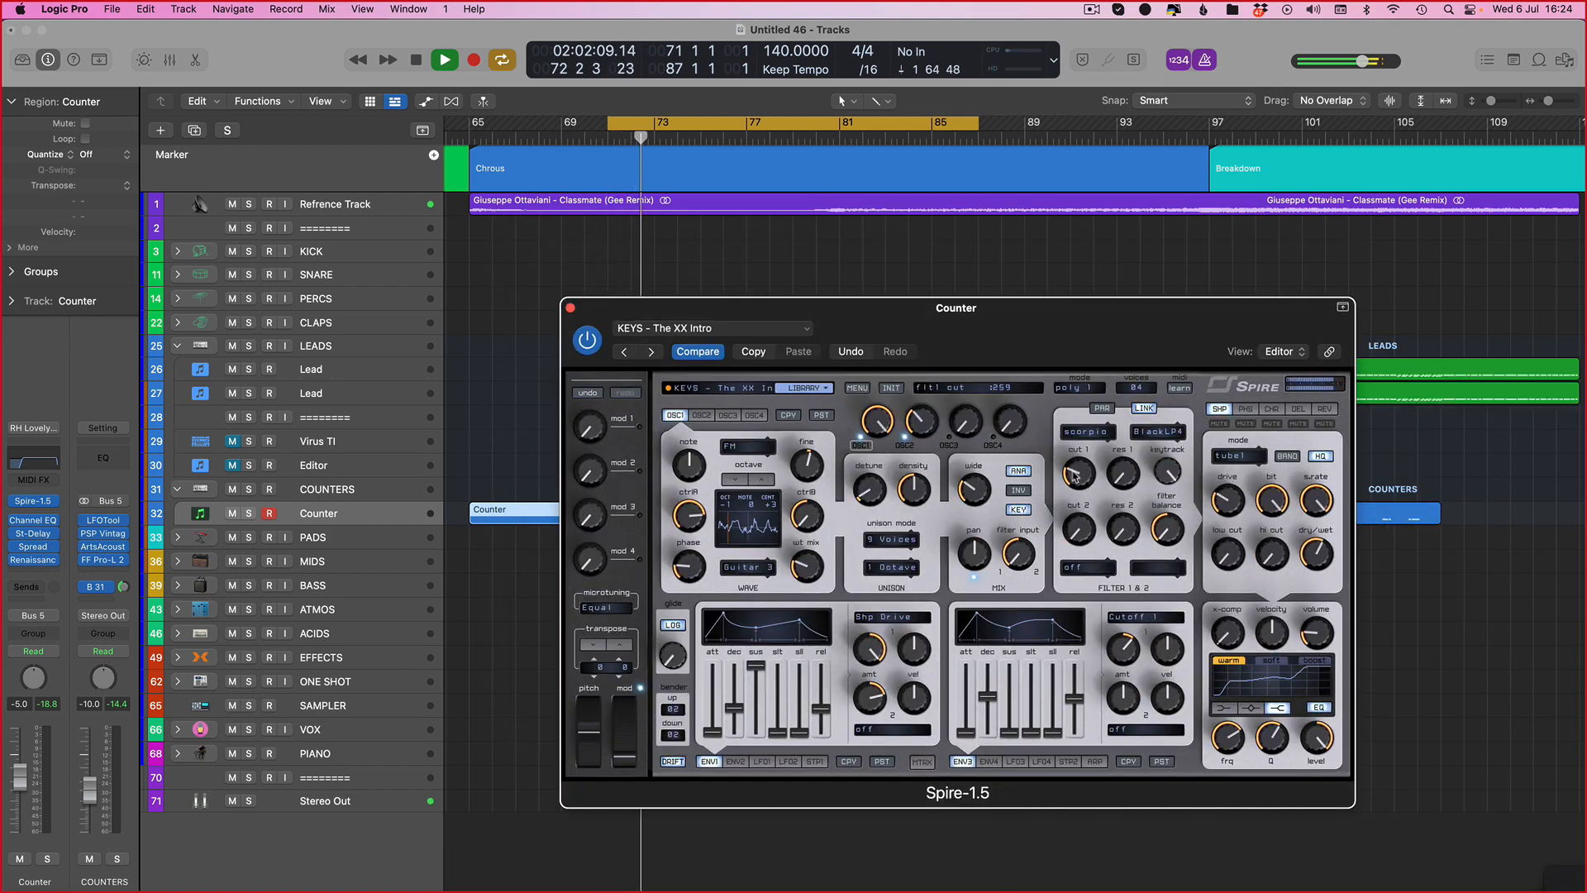
drag(1075, 476, 1072, 484)
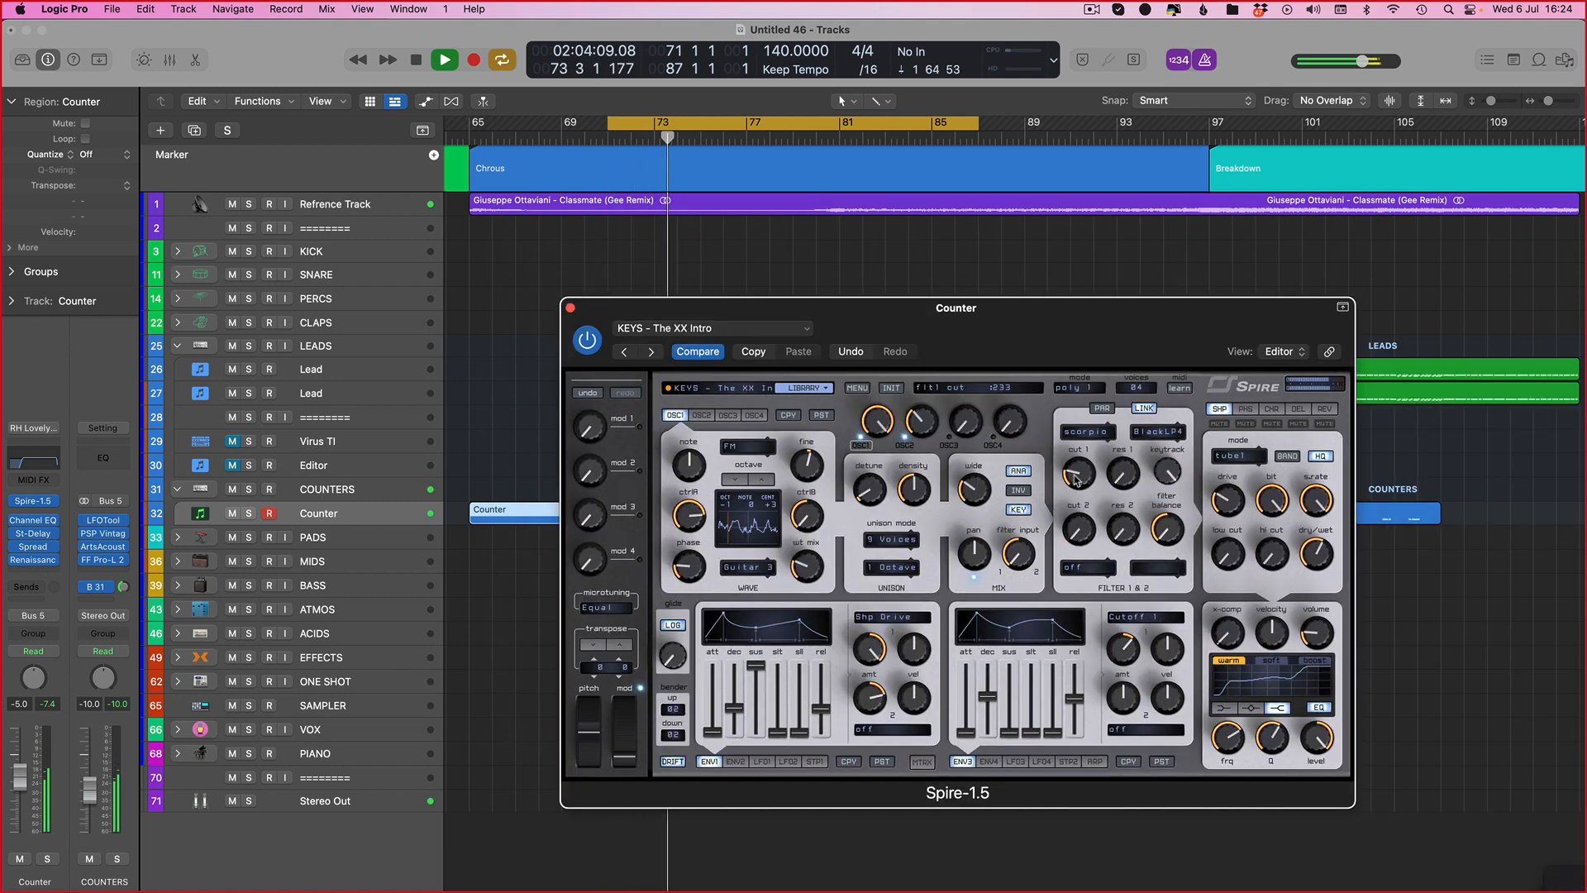
key(super+w)
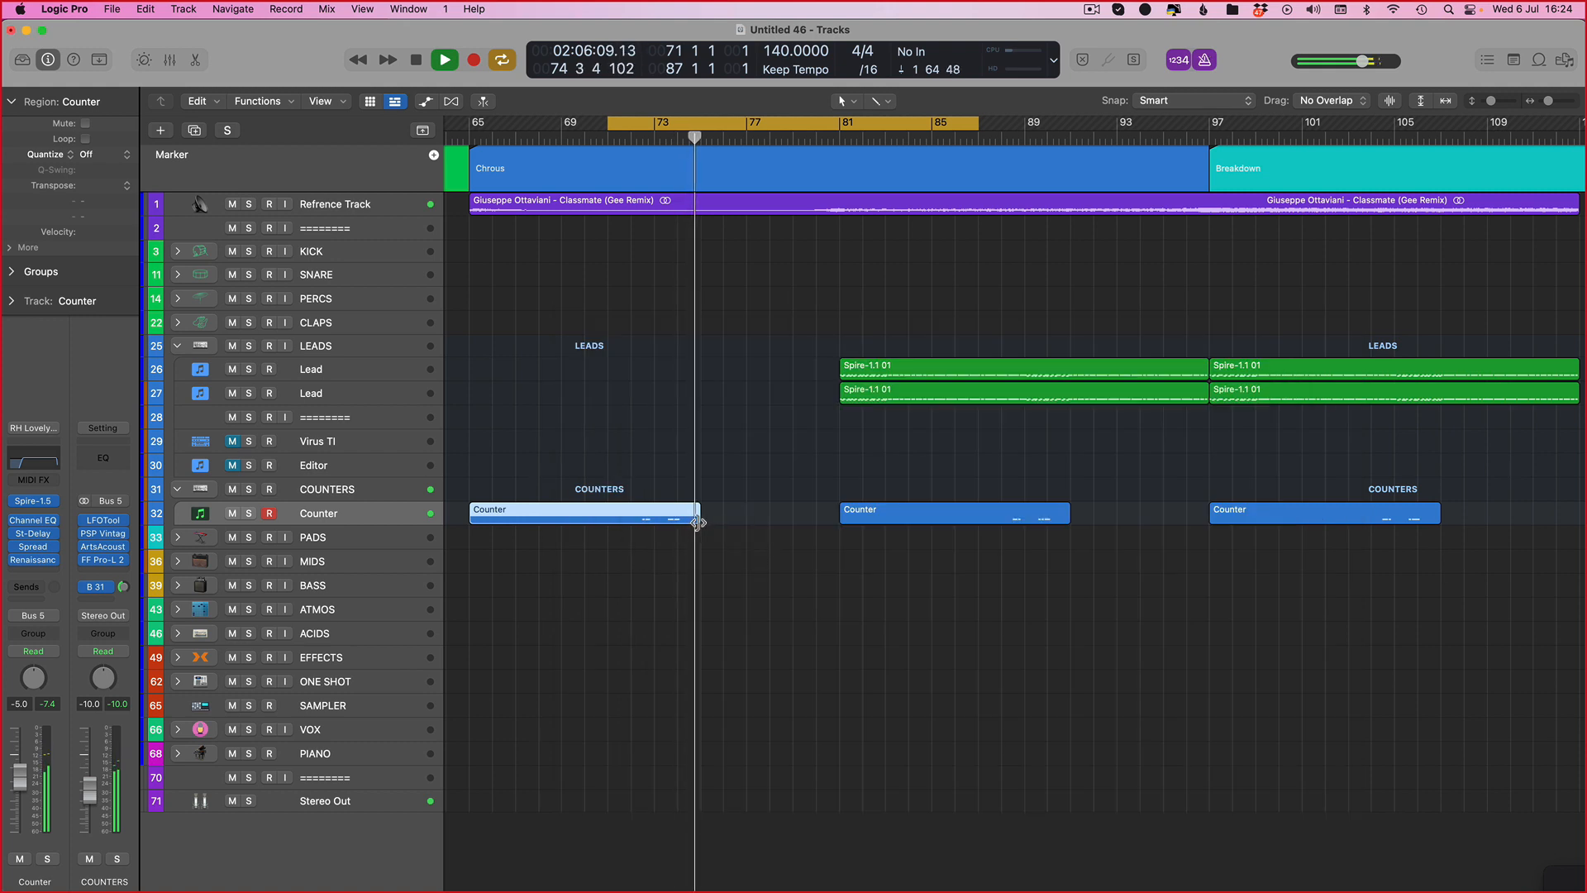
Step: Extend the first Counter region's end to bar 81 and briefly audition it
drag(702, 519, 841, 527)
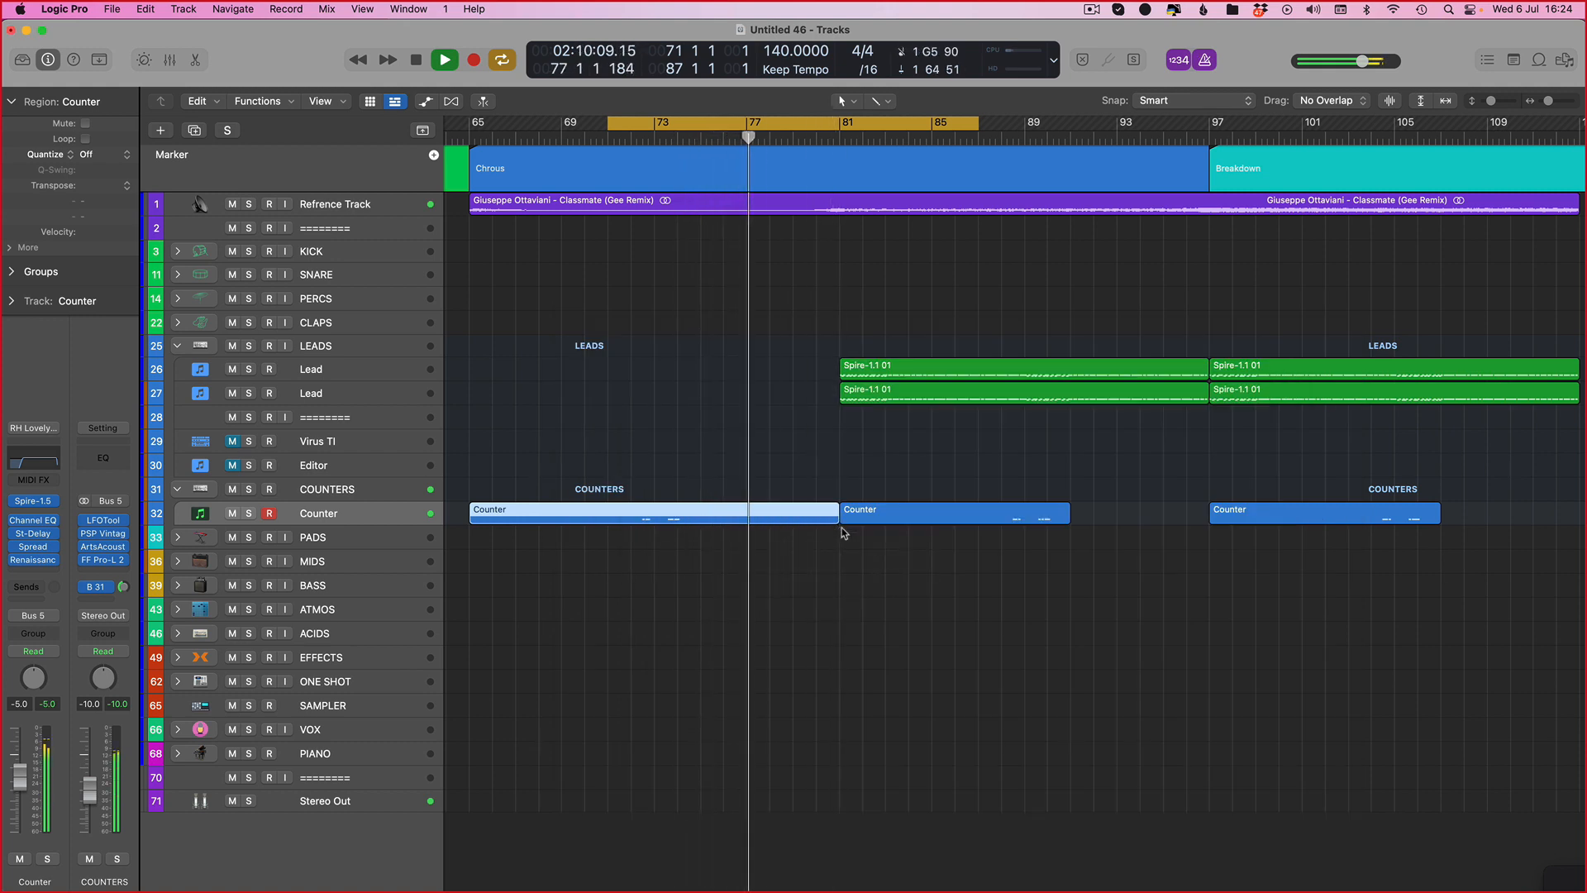
key(space)
key(space)
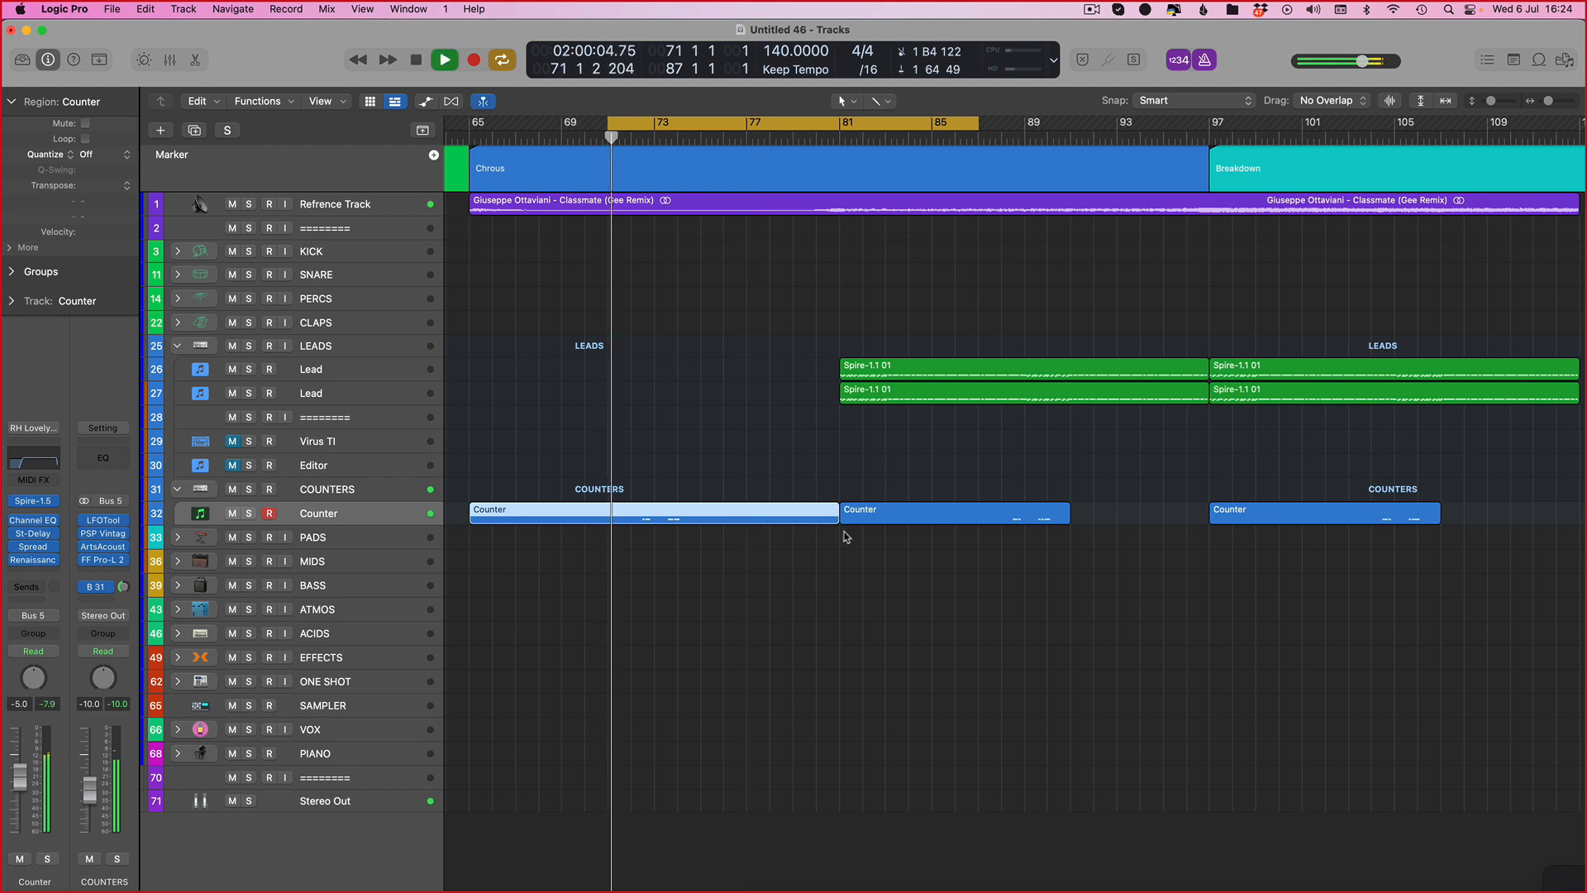
Step: Nudge filter 1 cutoff in the Counter's Spire preset, then cycle bars 77 to 81 and play
key(v)
drag(1081, 486, 1066, 475)
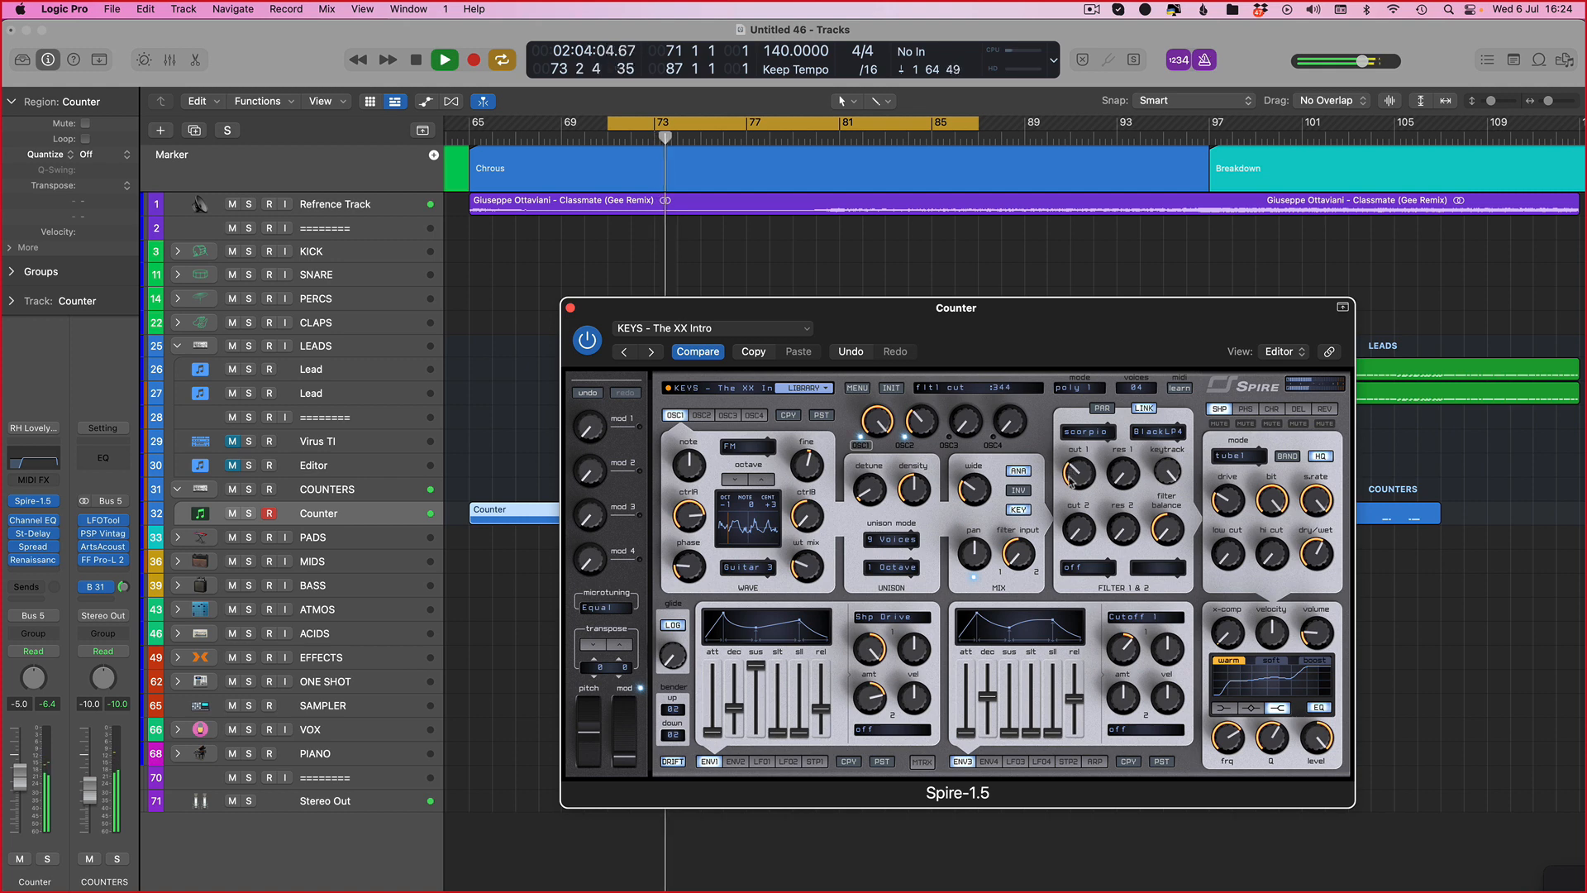
key(v)
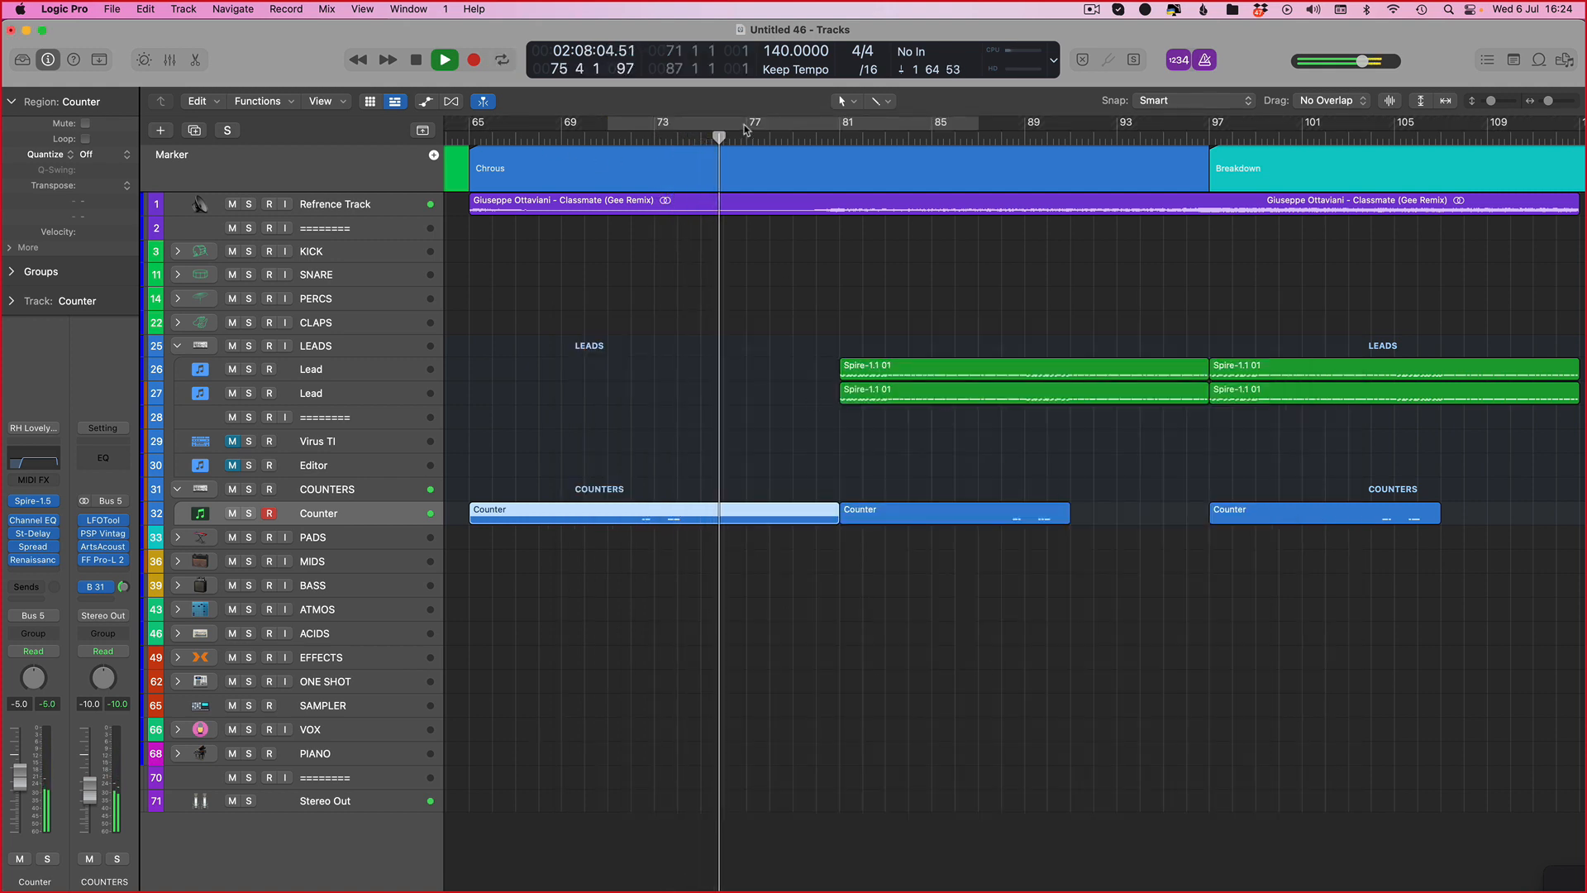
drag(752, 125, 841, 138)
key(space)
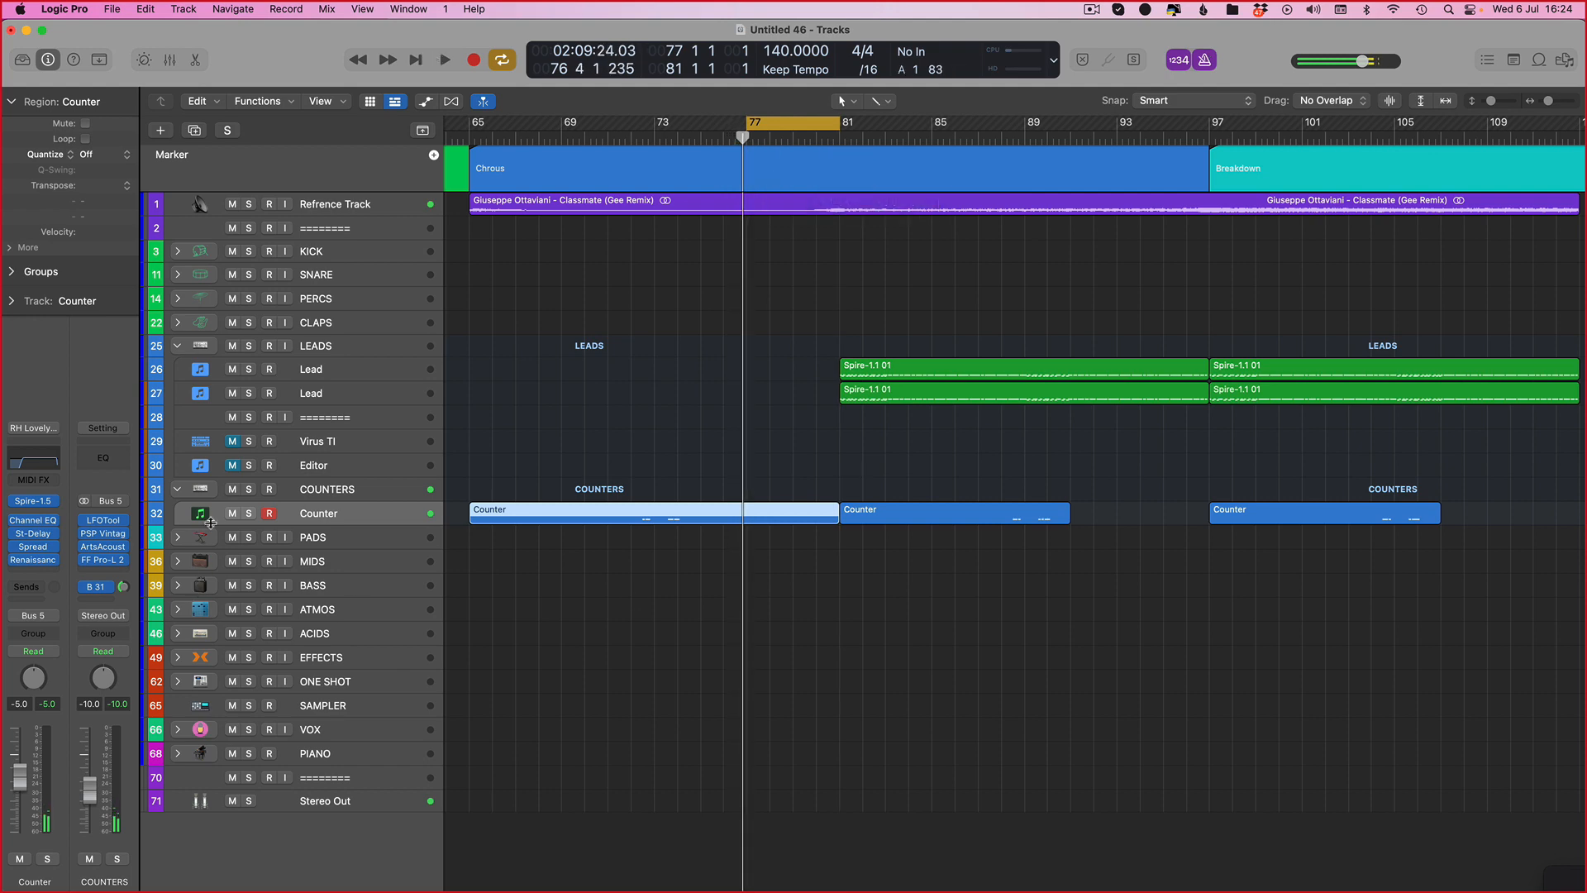
Step: Duplicate the Counter track and load the Yannic Benderr Pluck channel strip setting from Plucks onto it
key(super+d)
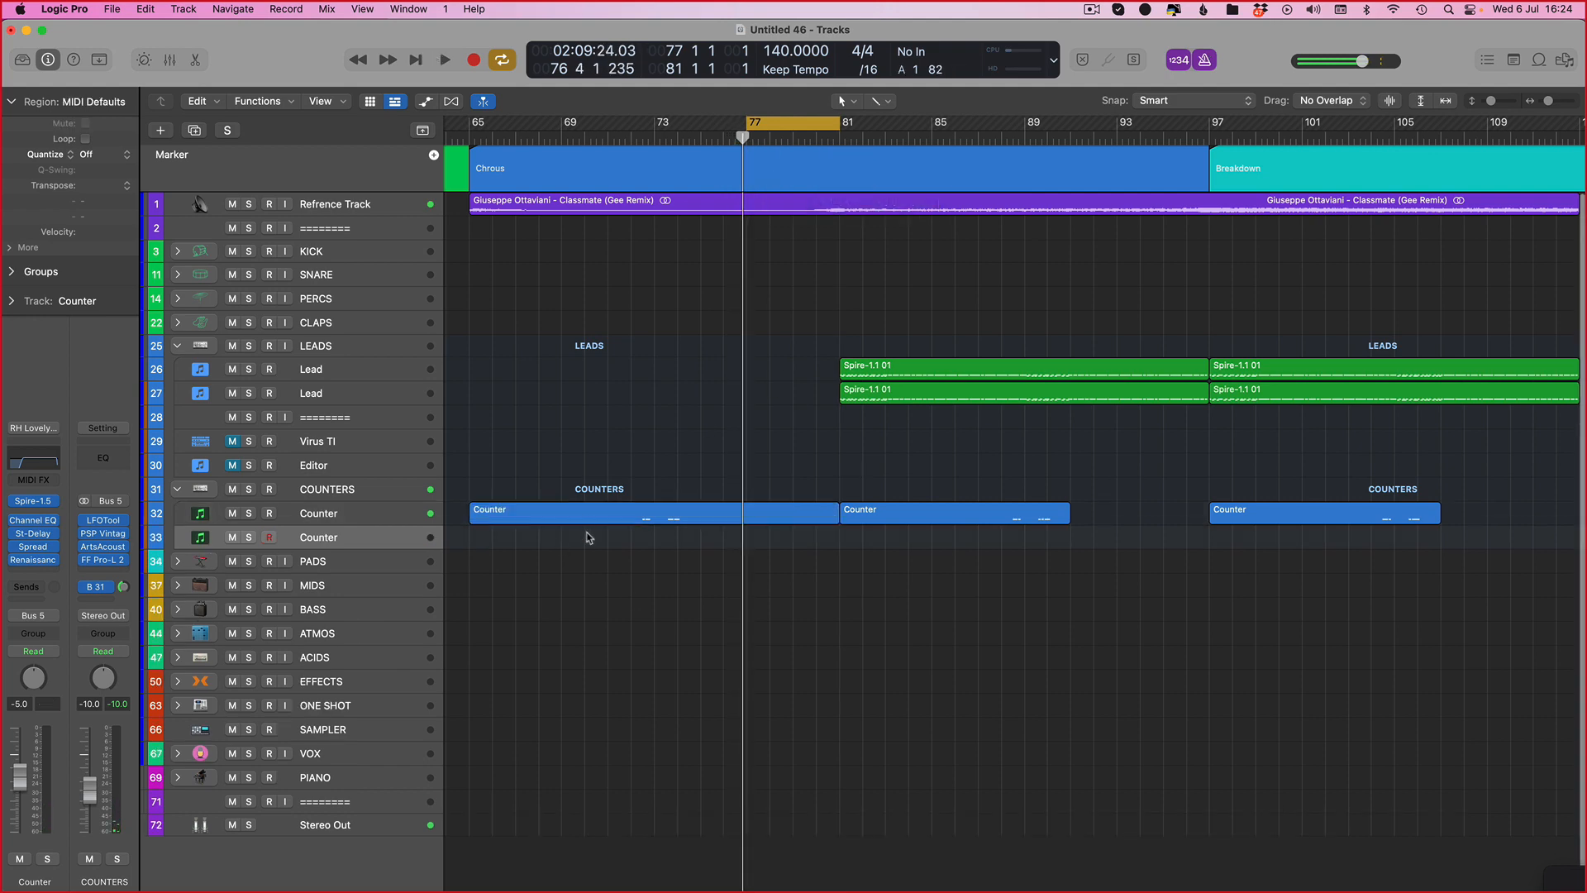
click(35, 428)
click(3, 452)
click(40, 429)
click(340, 384)
click(34, 428)
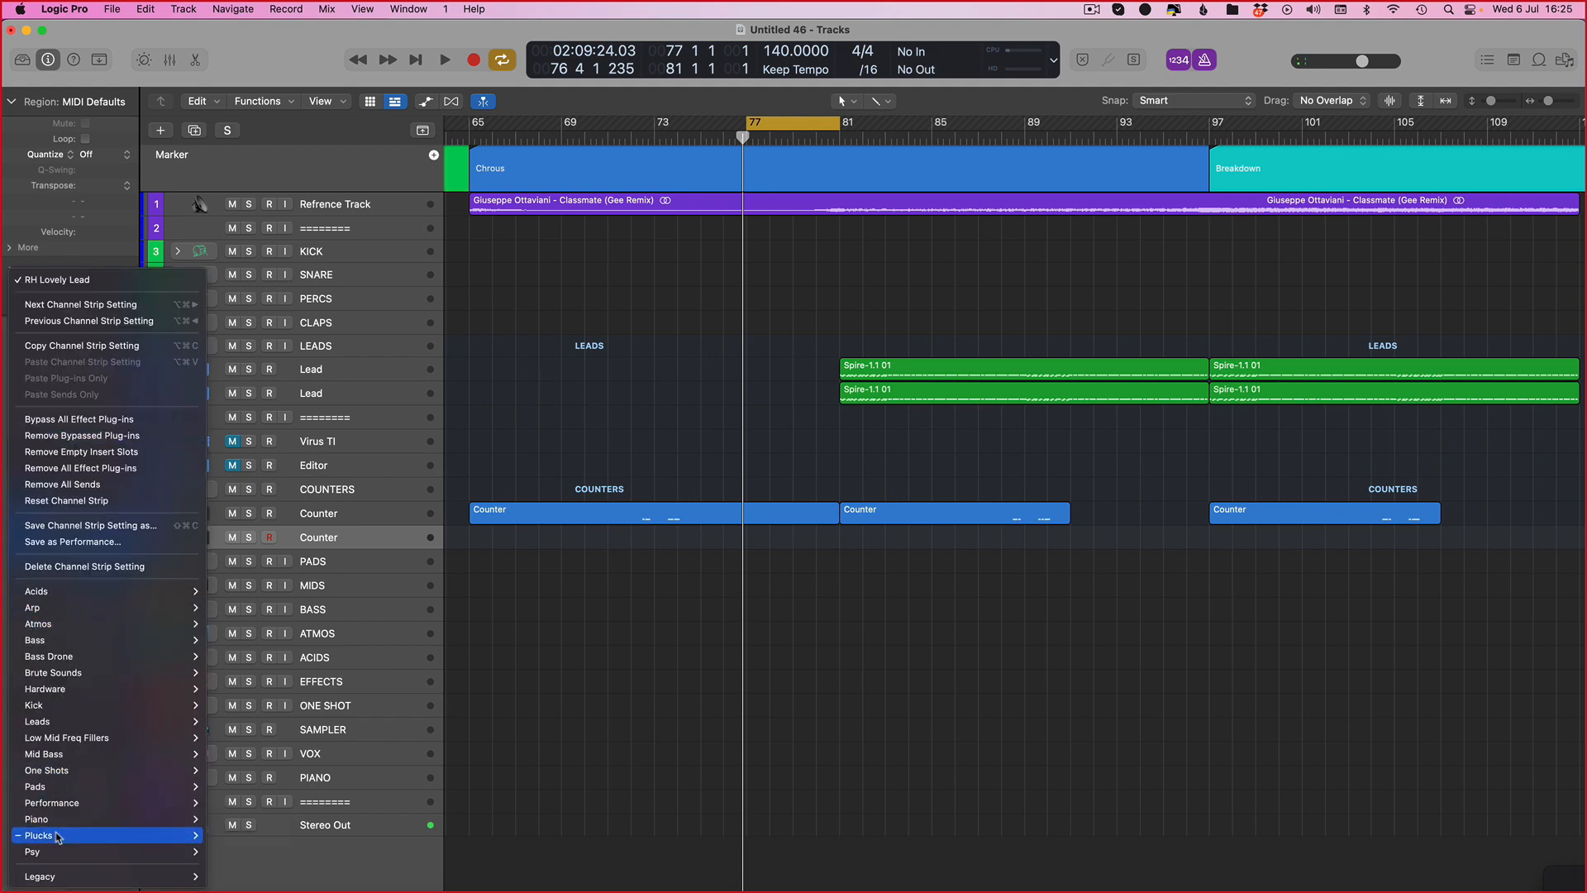
mouse_move(50, 835)
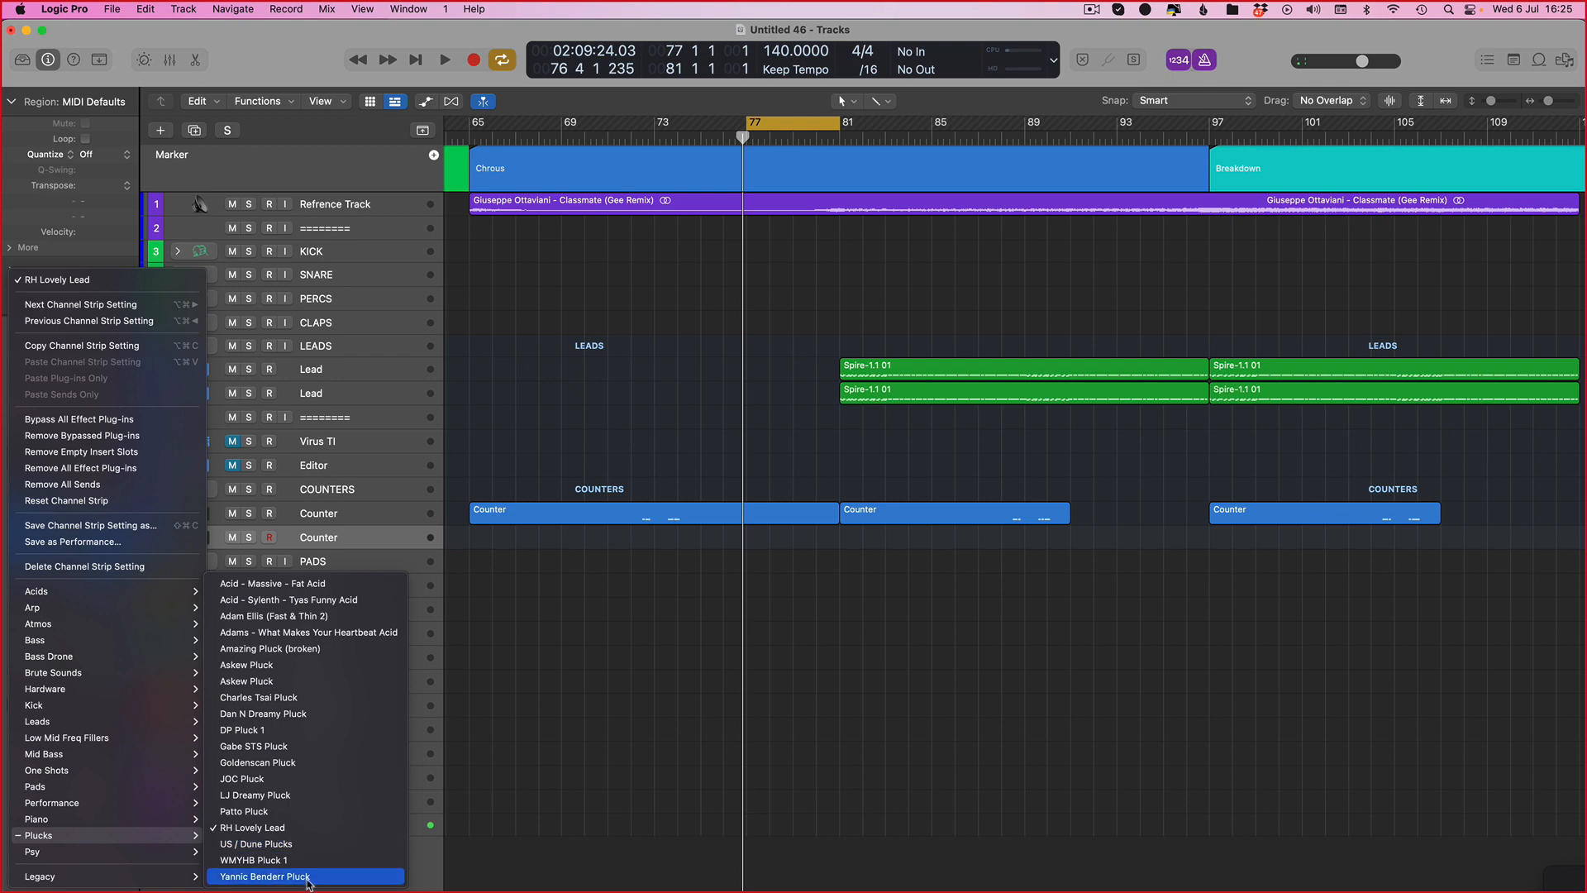
click(308, 880)
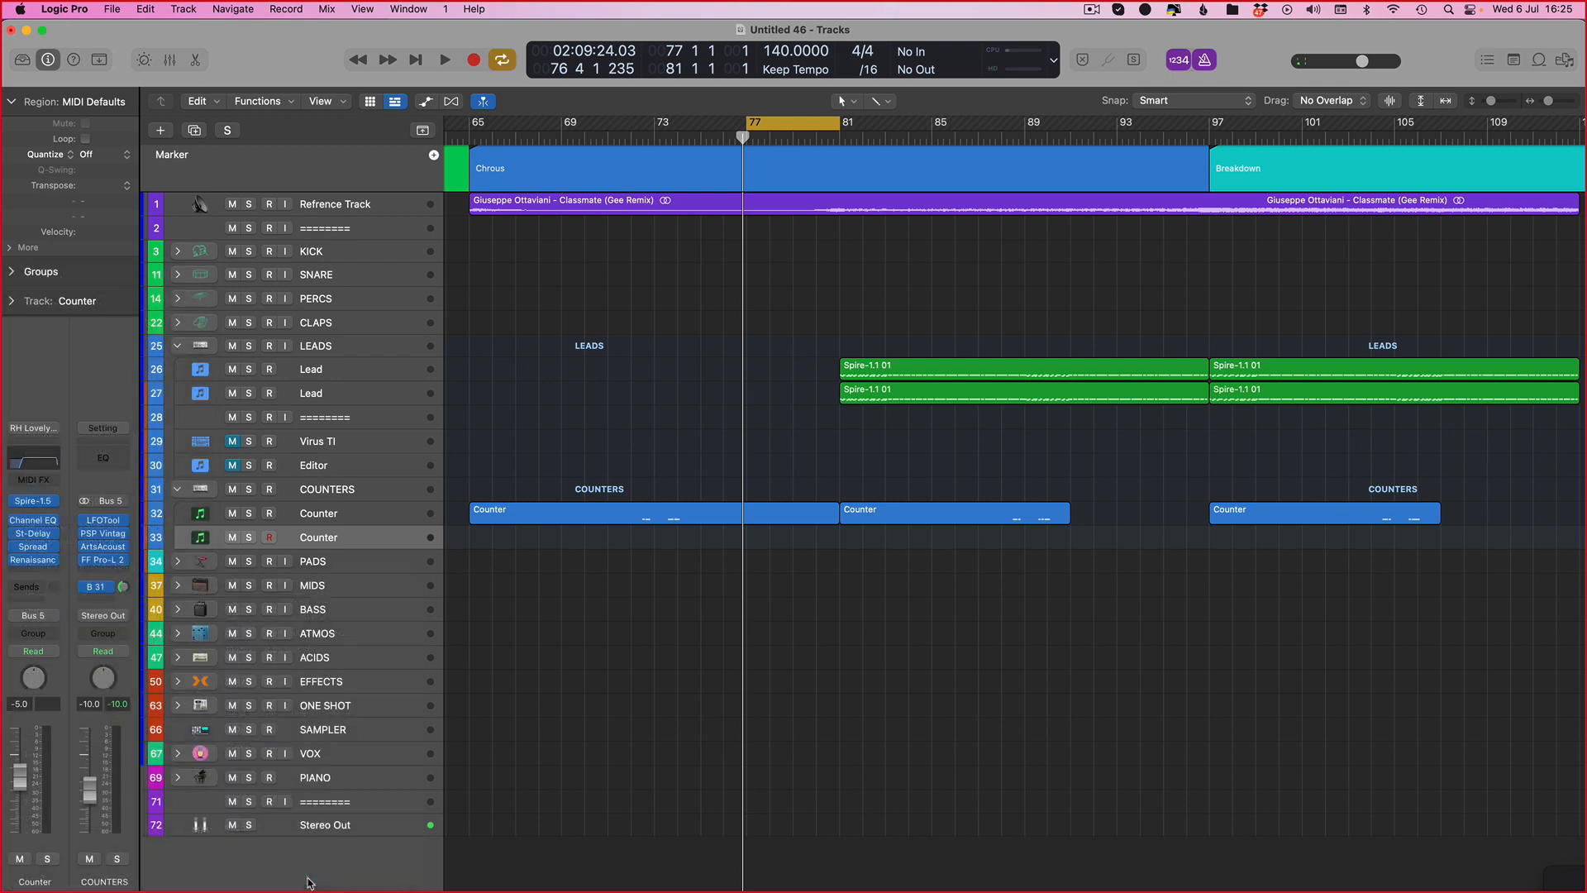
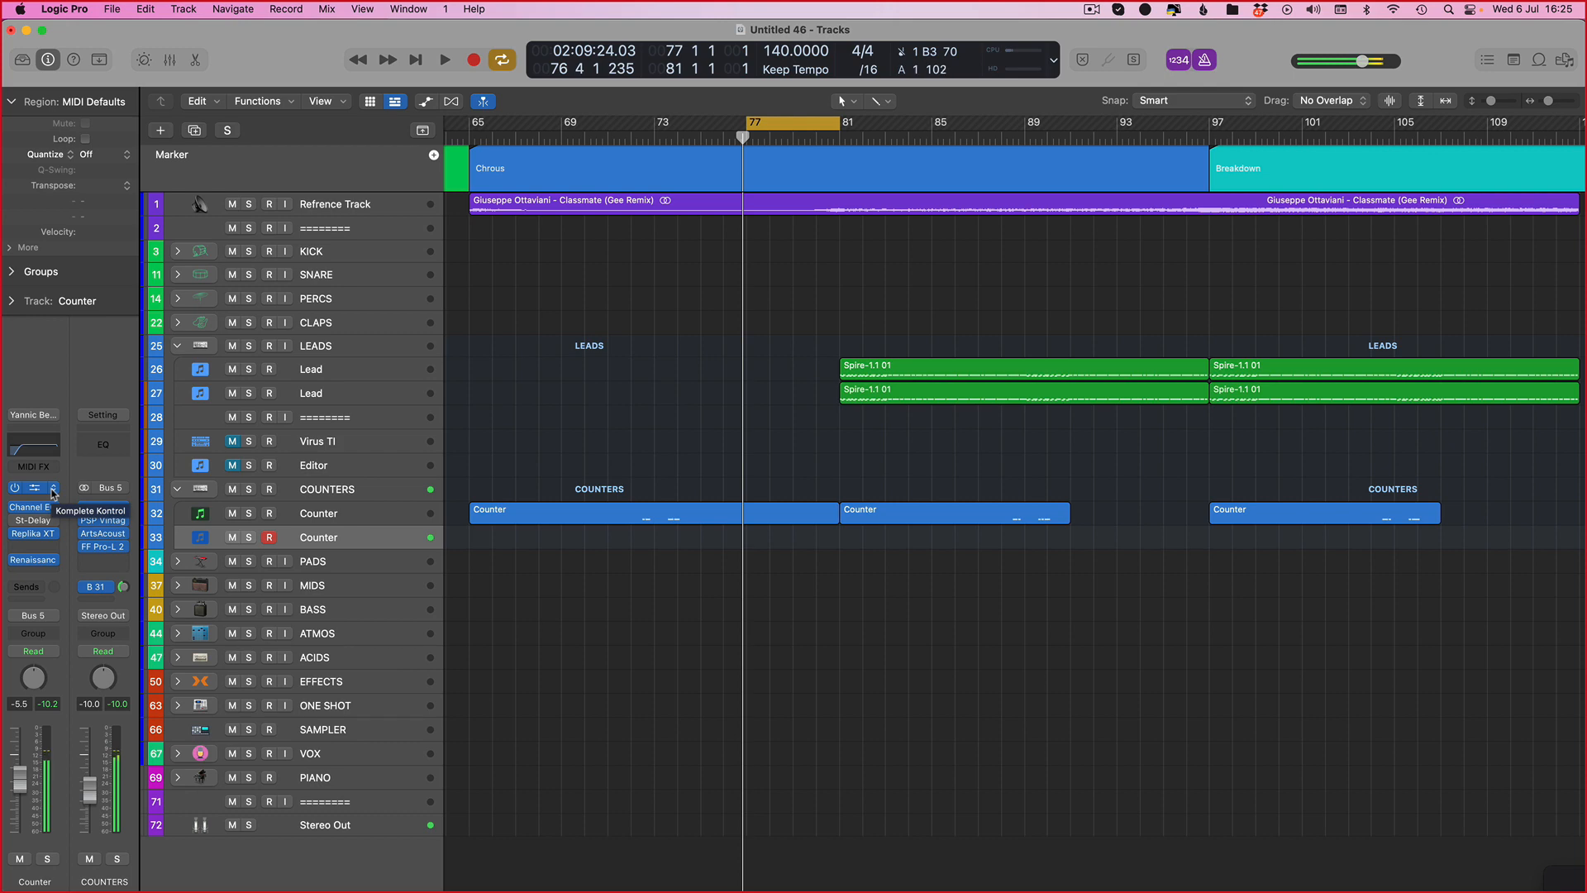
Step: Briefly show and hide the plugin windows, then start playback
key(v)
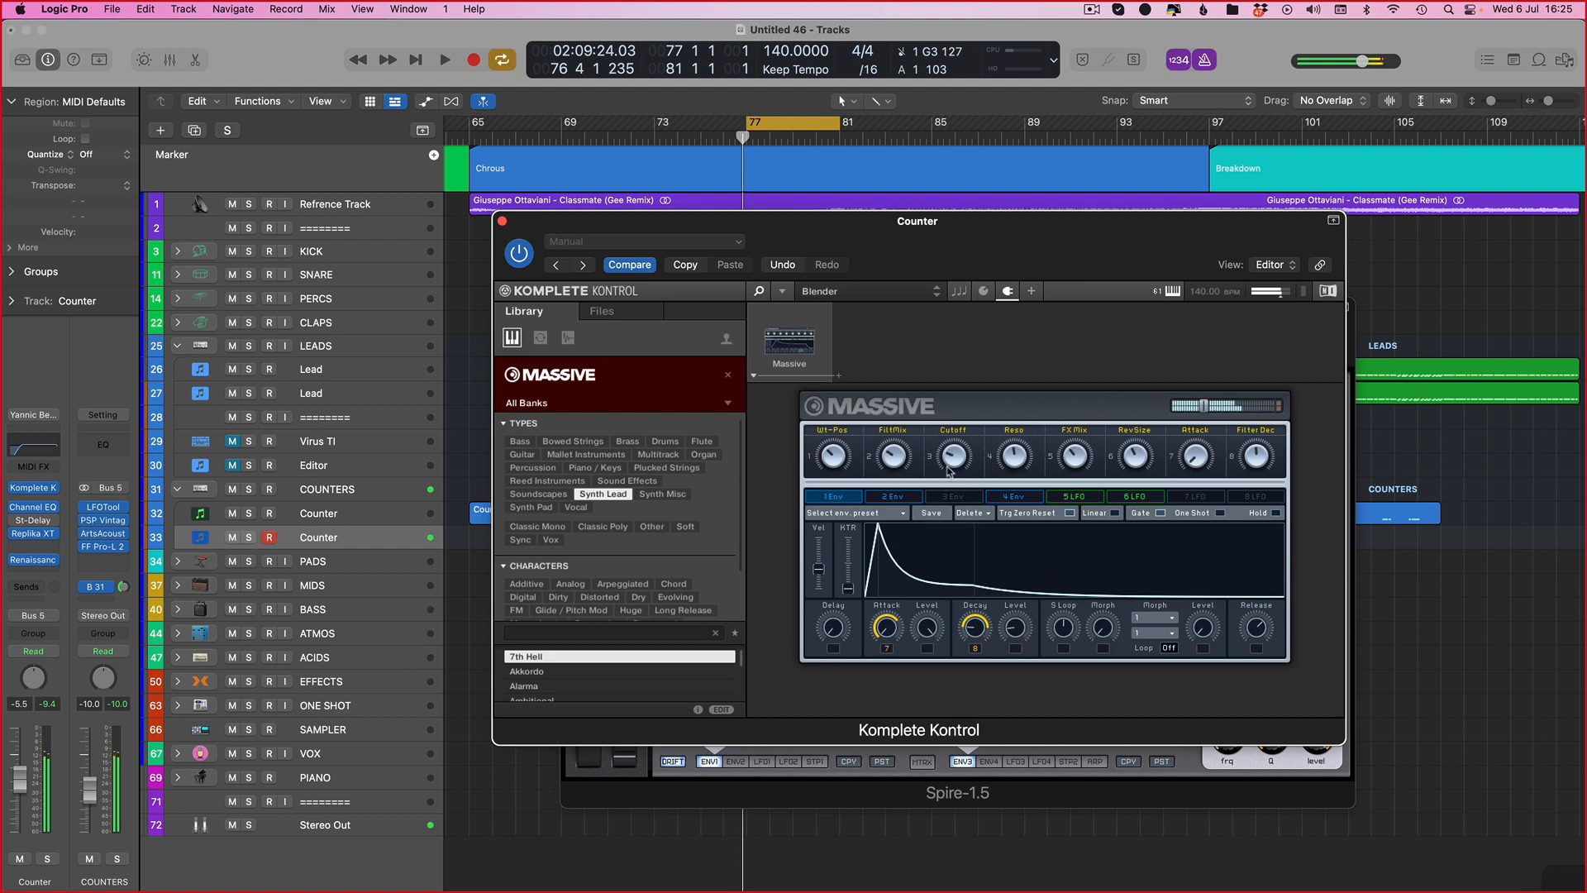
key(v)
key(space)
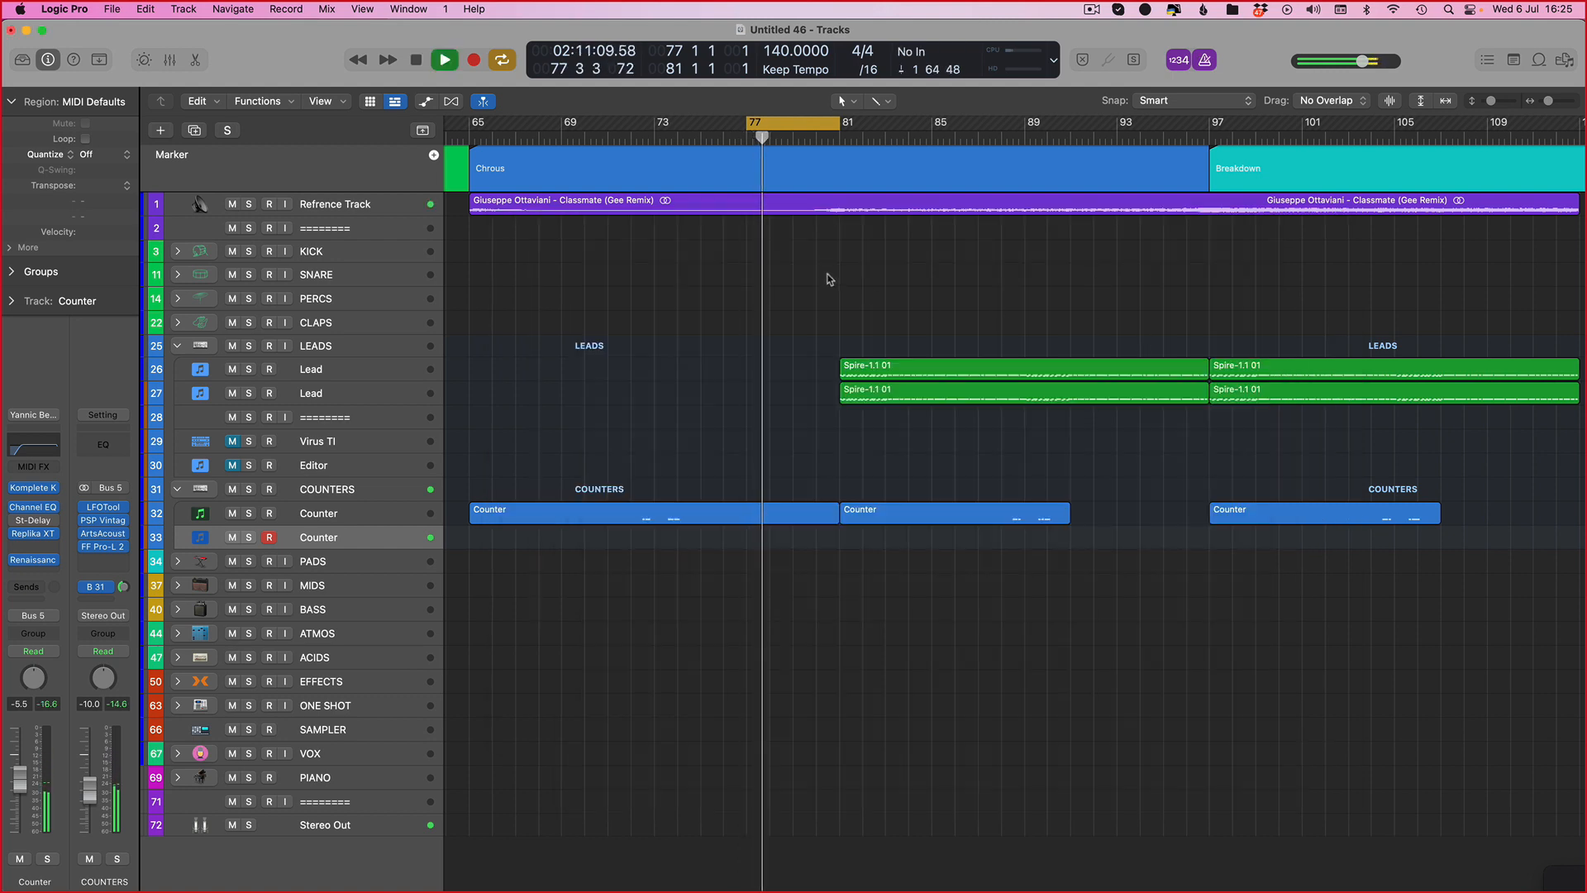
Step: Set the cycle range to span bars 73 to 87
drag(609, 124, 770, 128)
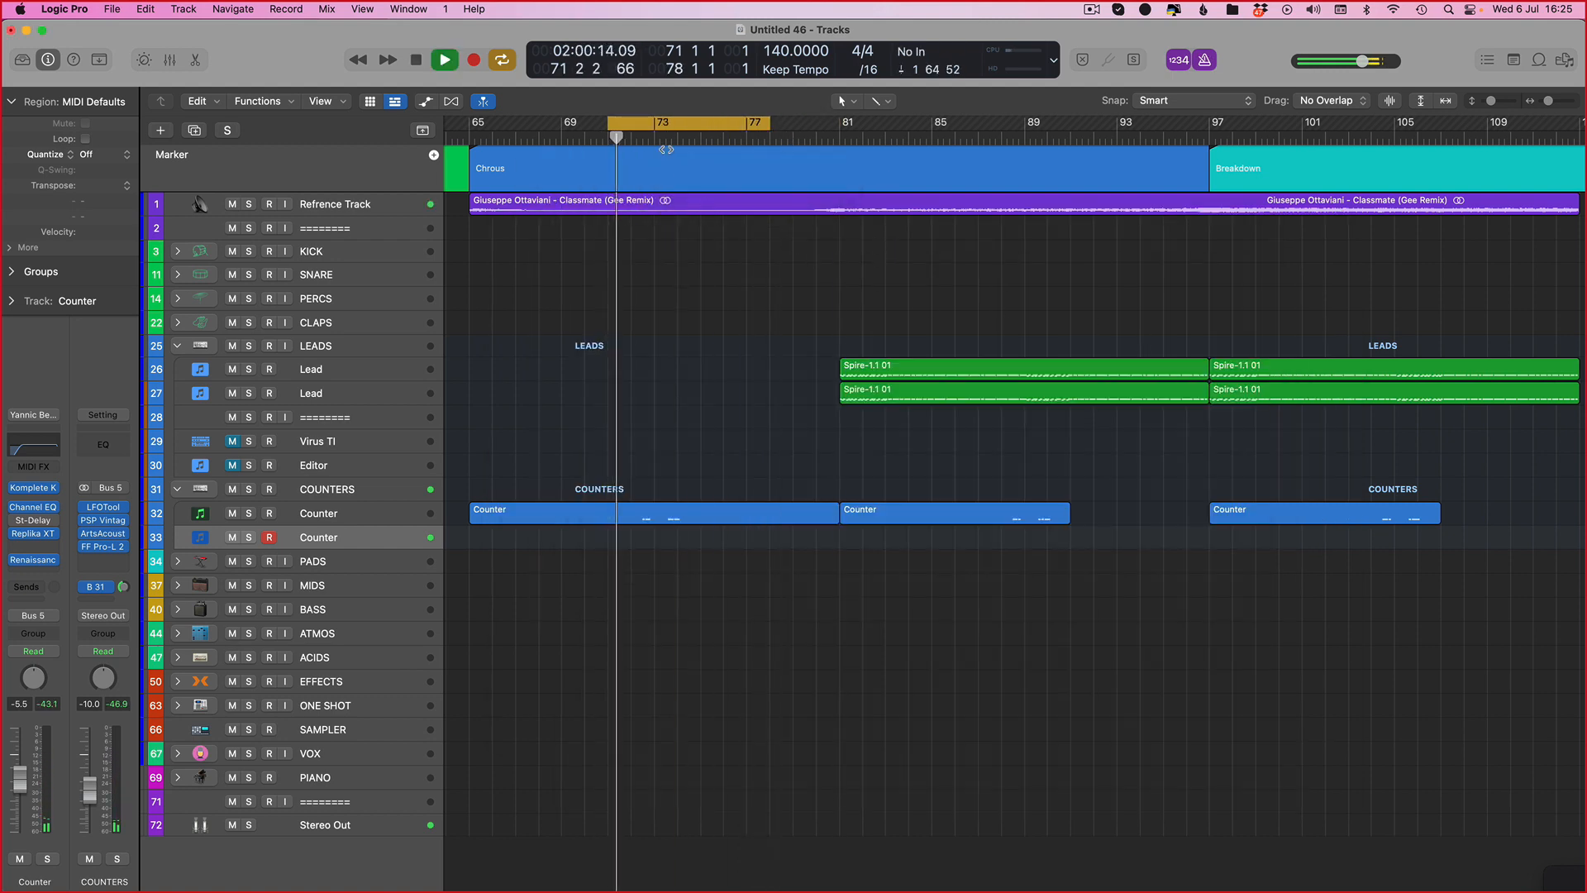
click(658, 125)
drag(656, 126, 978, 134)
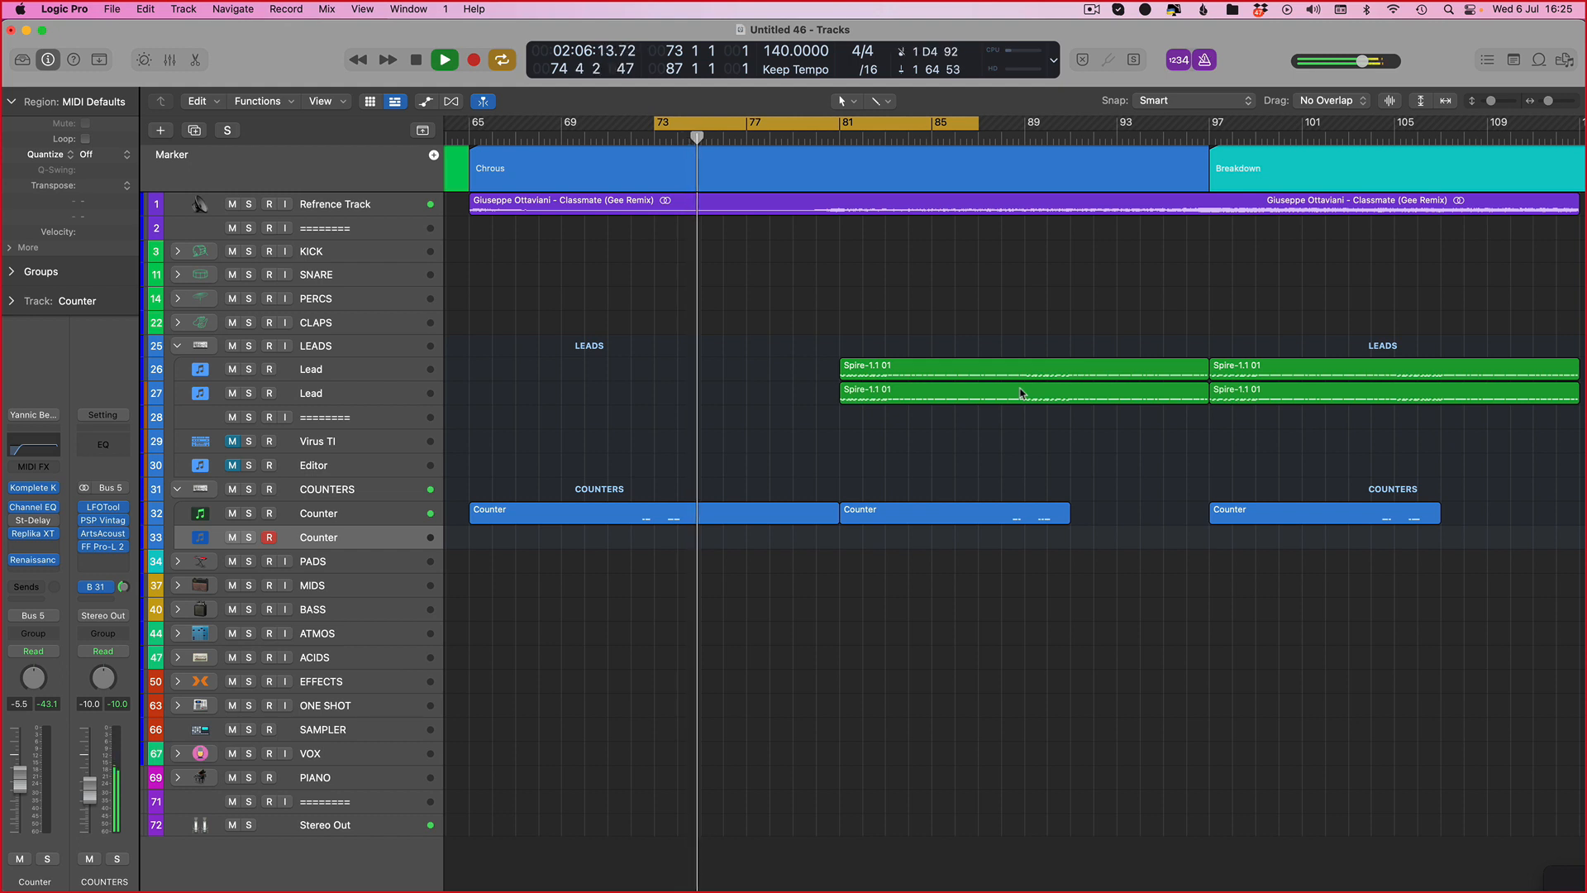
Step: Repeatedly play and stop the cycled section to audition the new Counter sound in the mix
key(space)
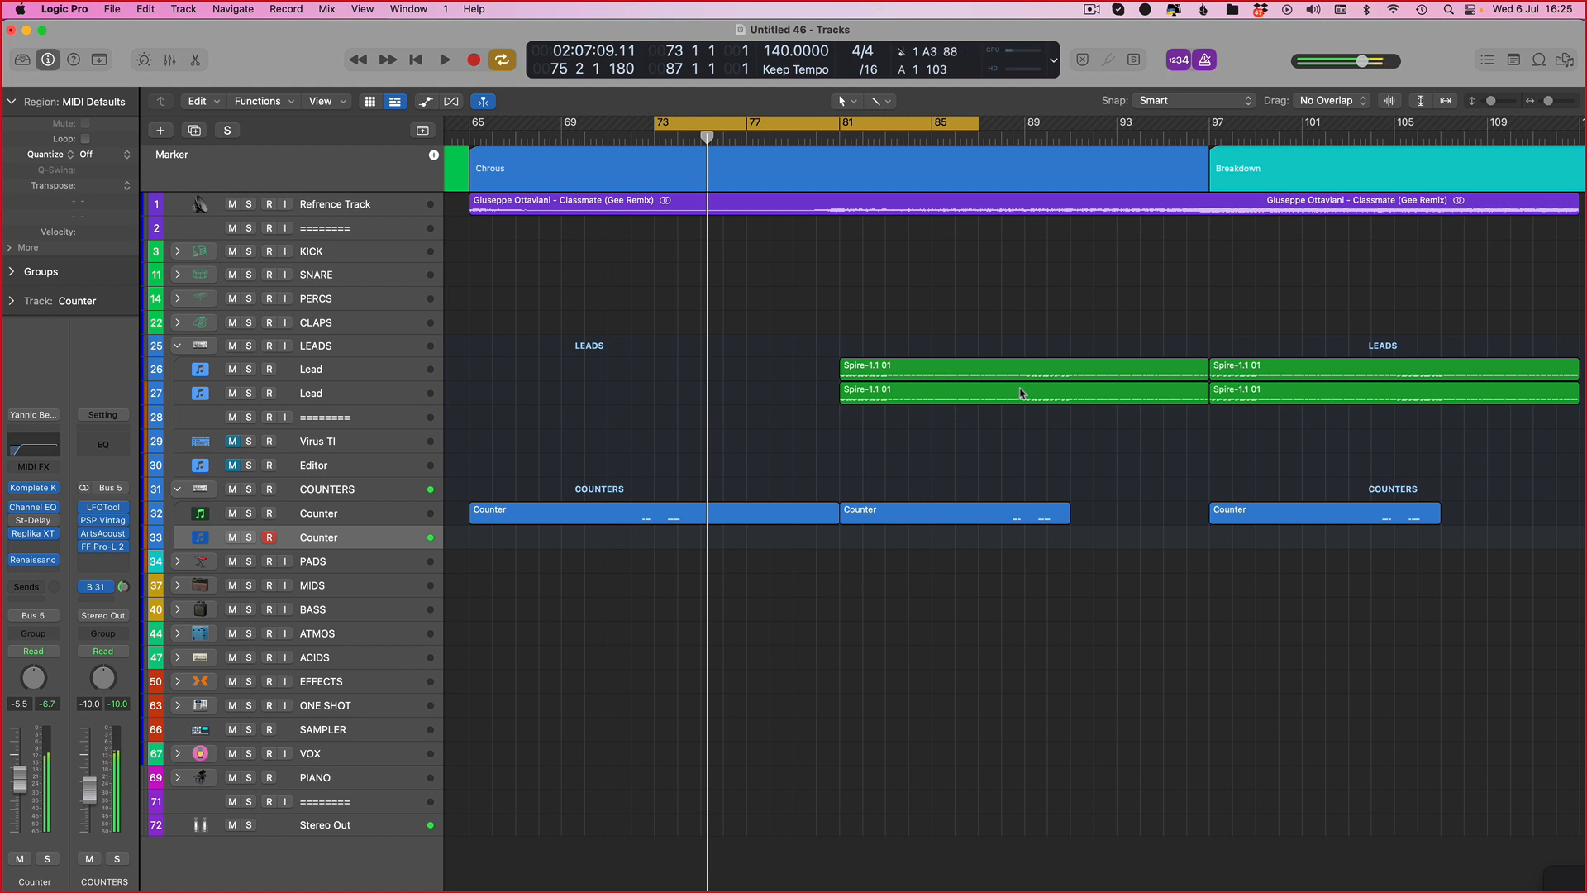
key(space)
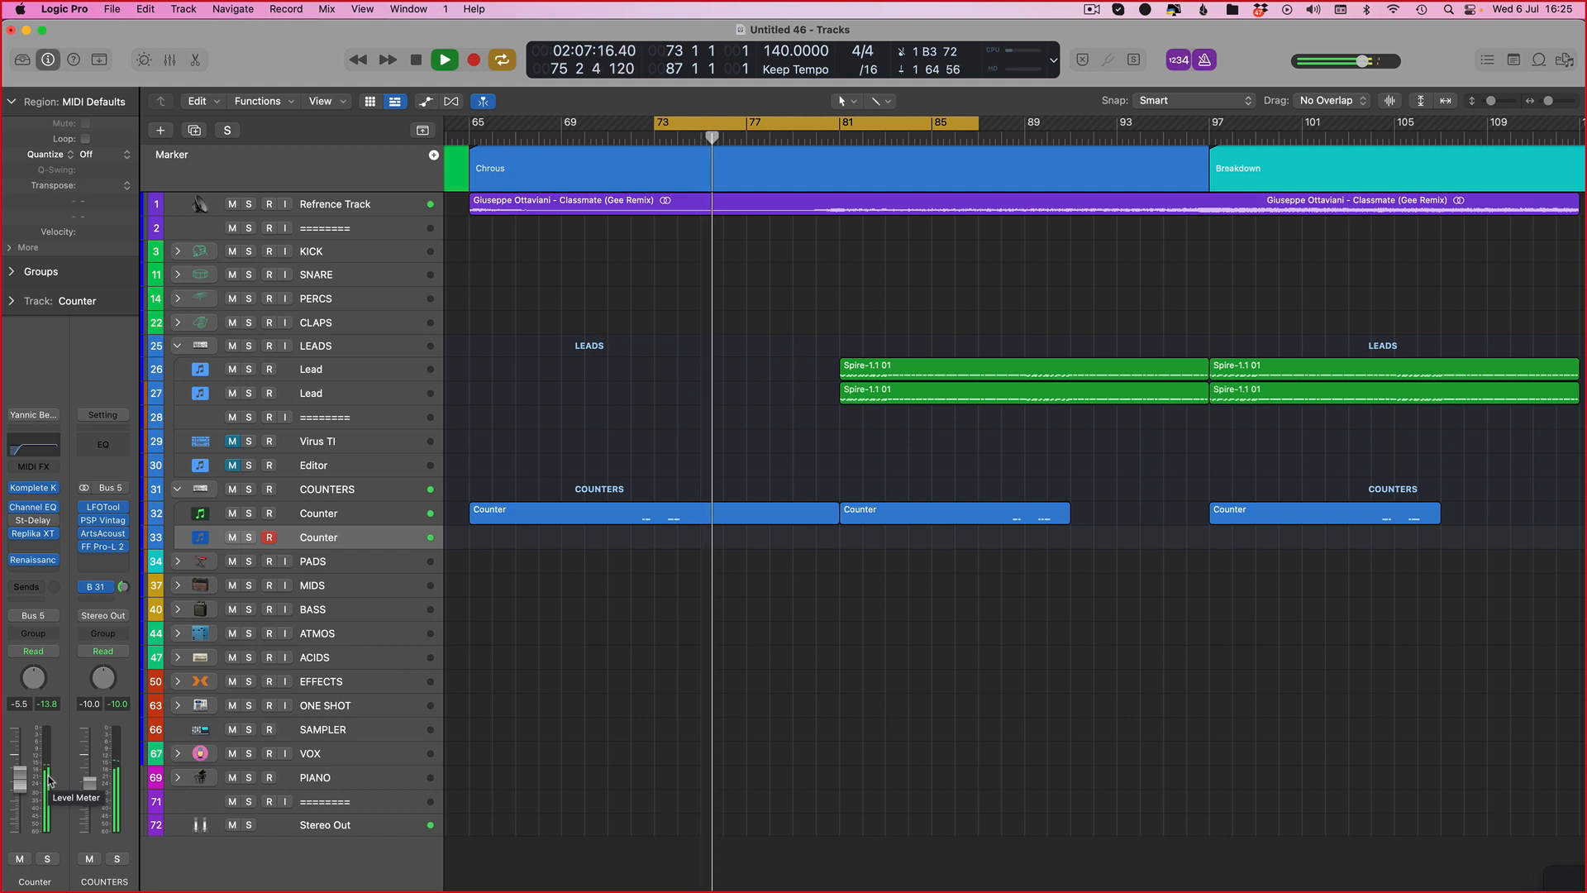
key(space)
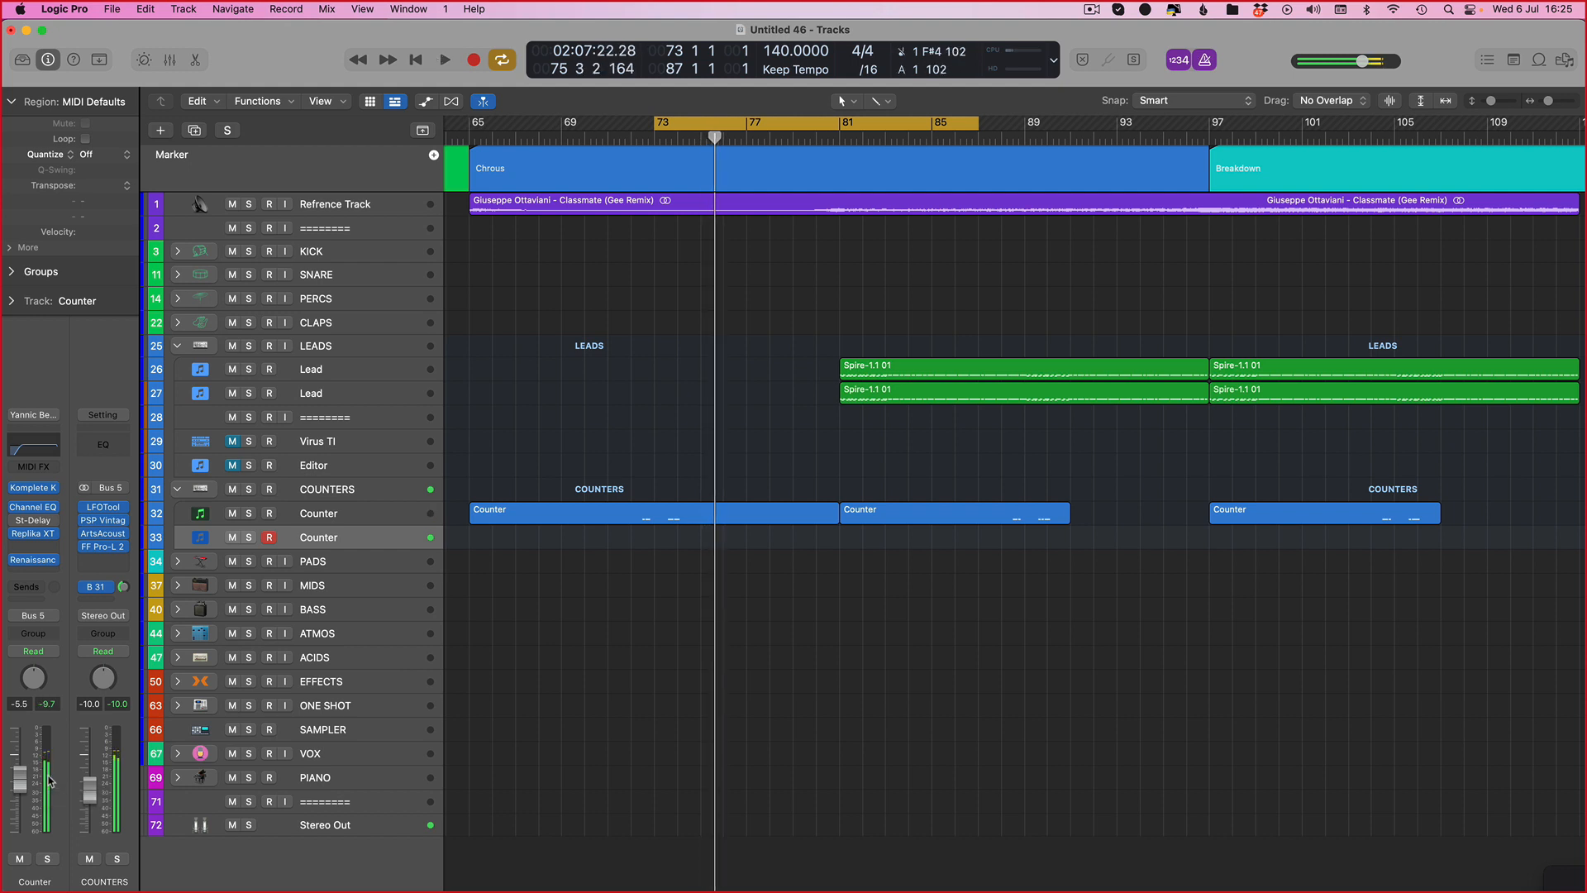
key(space)
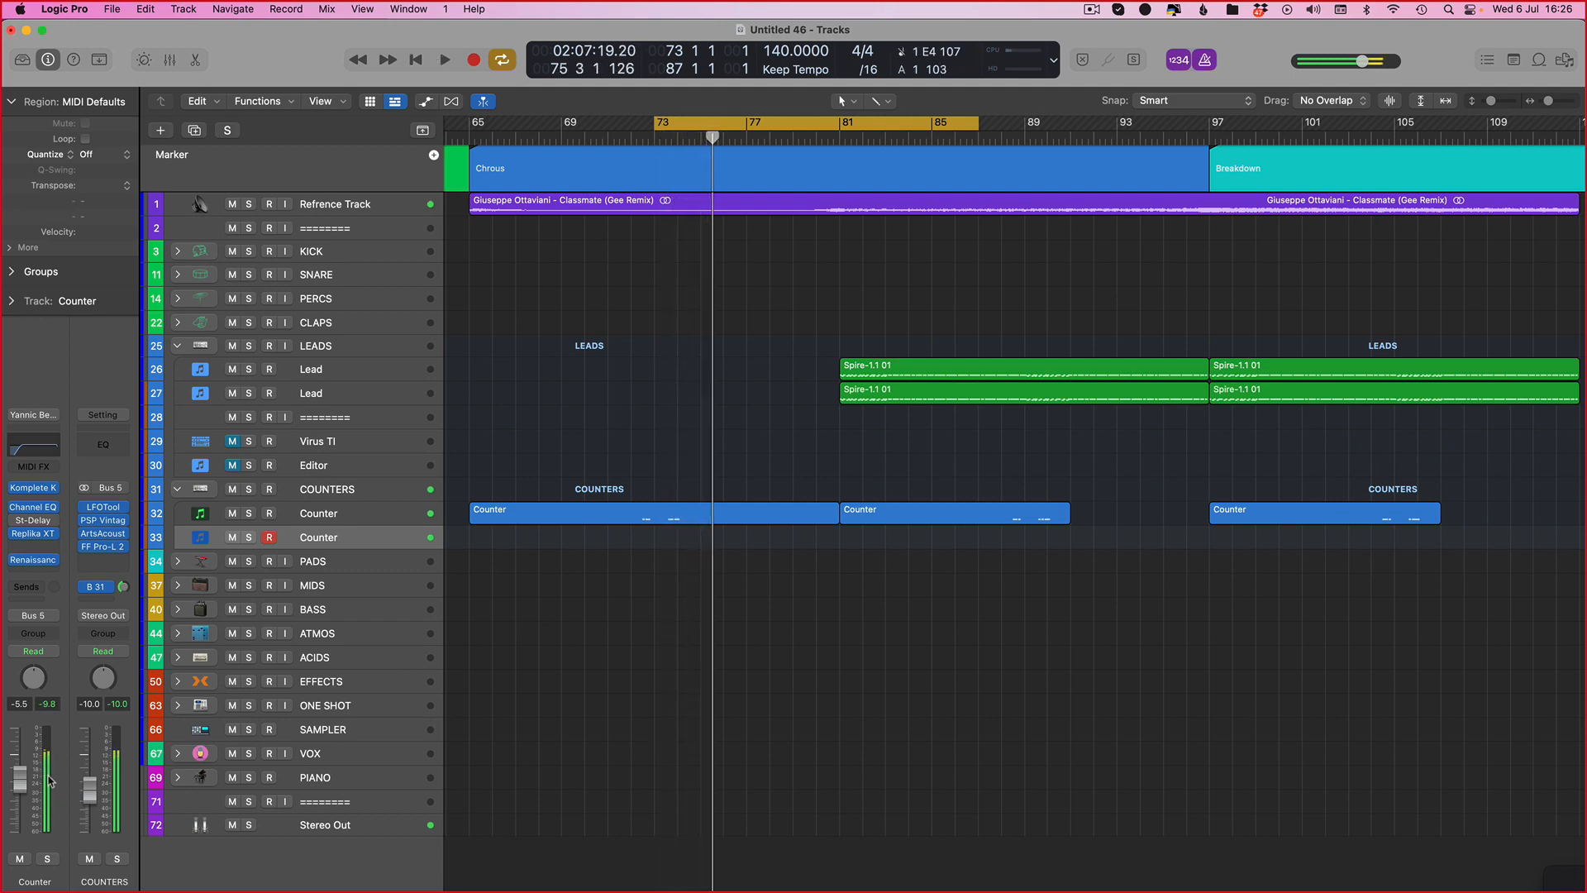
key(space)
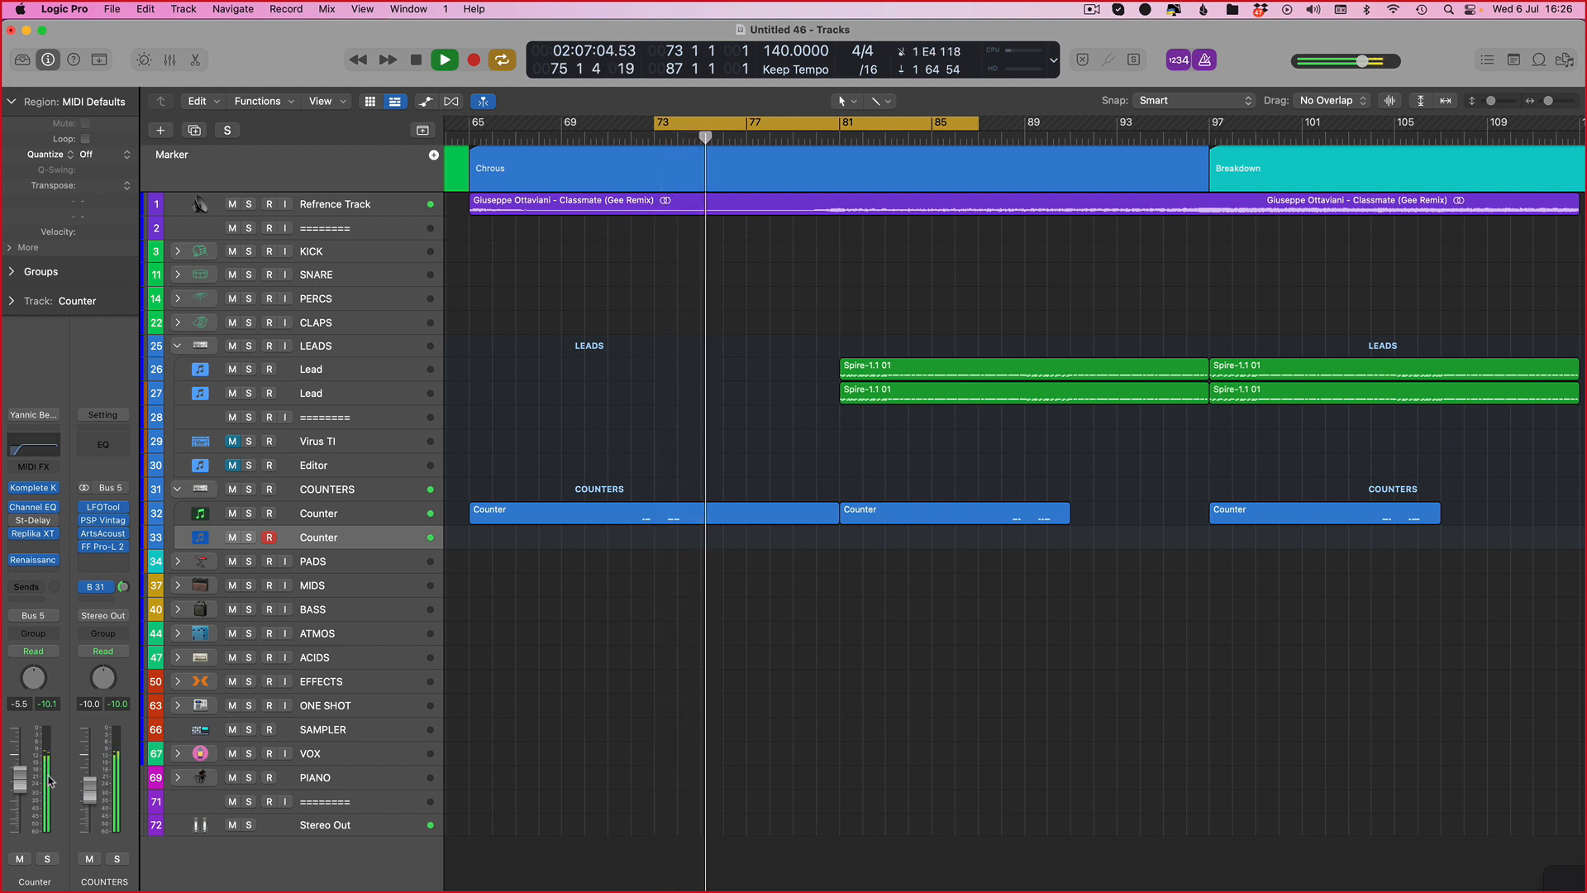
key(space)
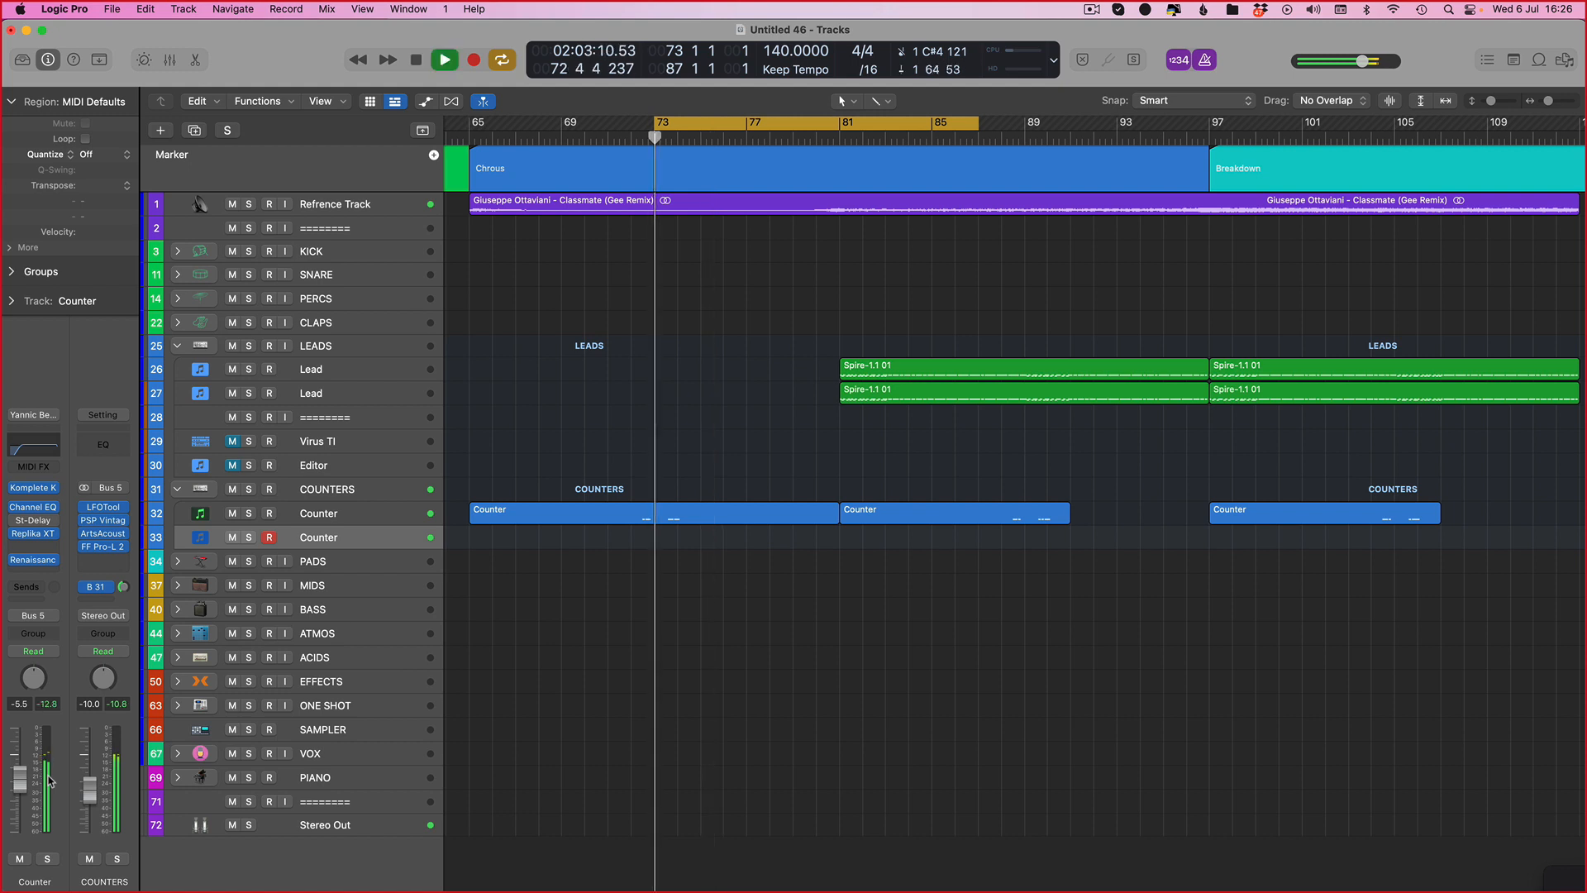
key(space)
key(space)
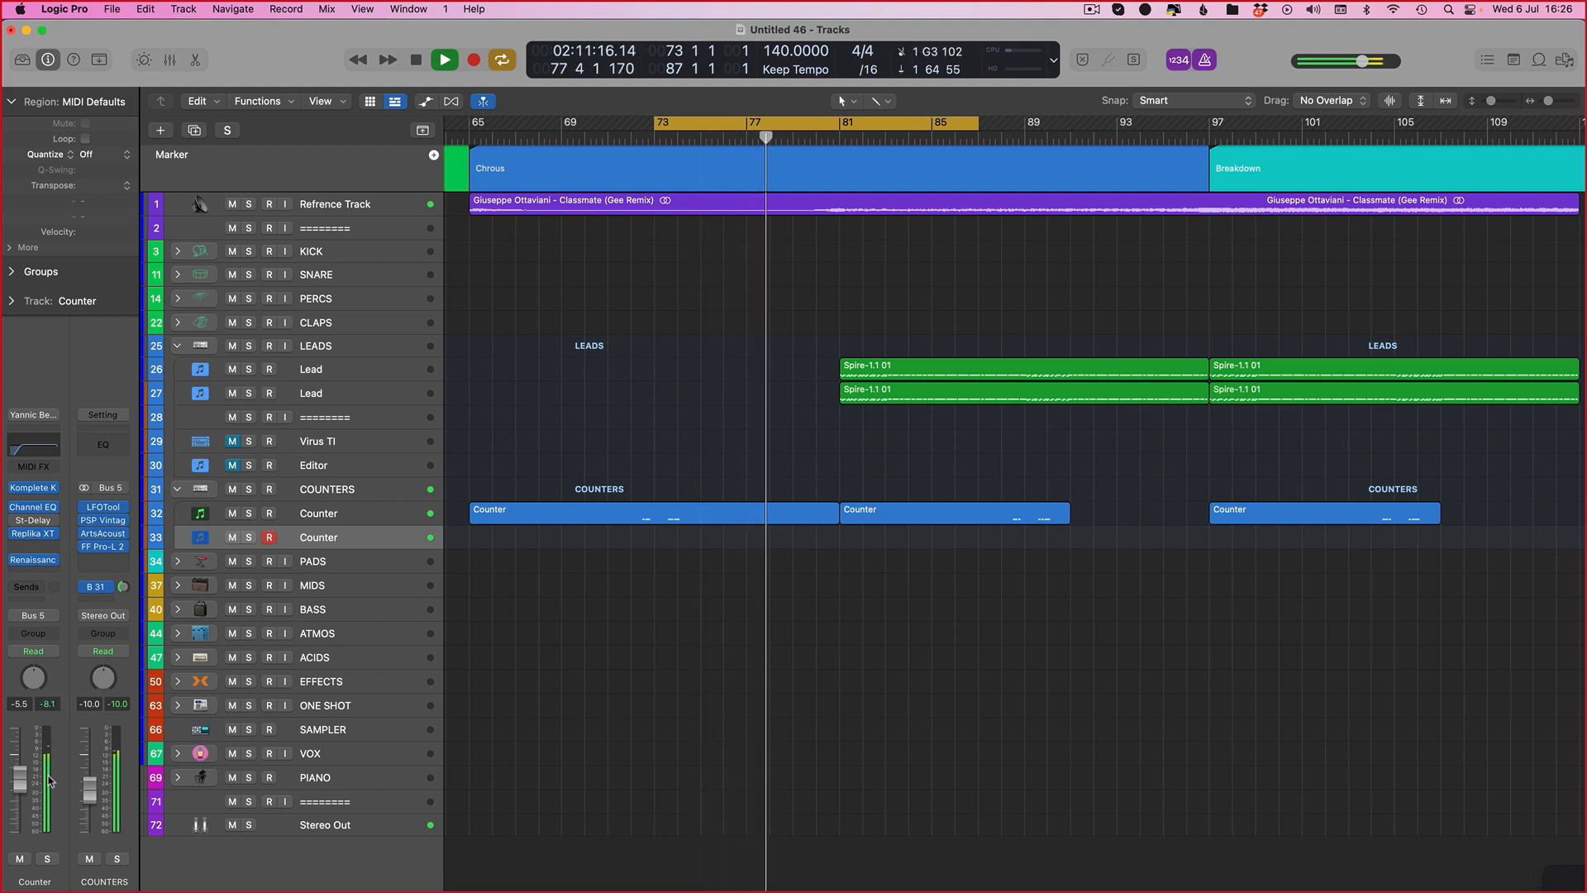
key(space)
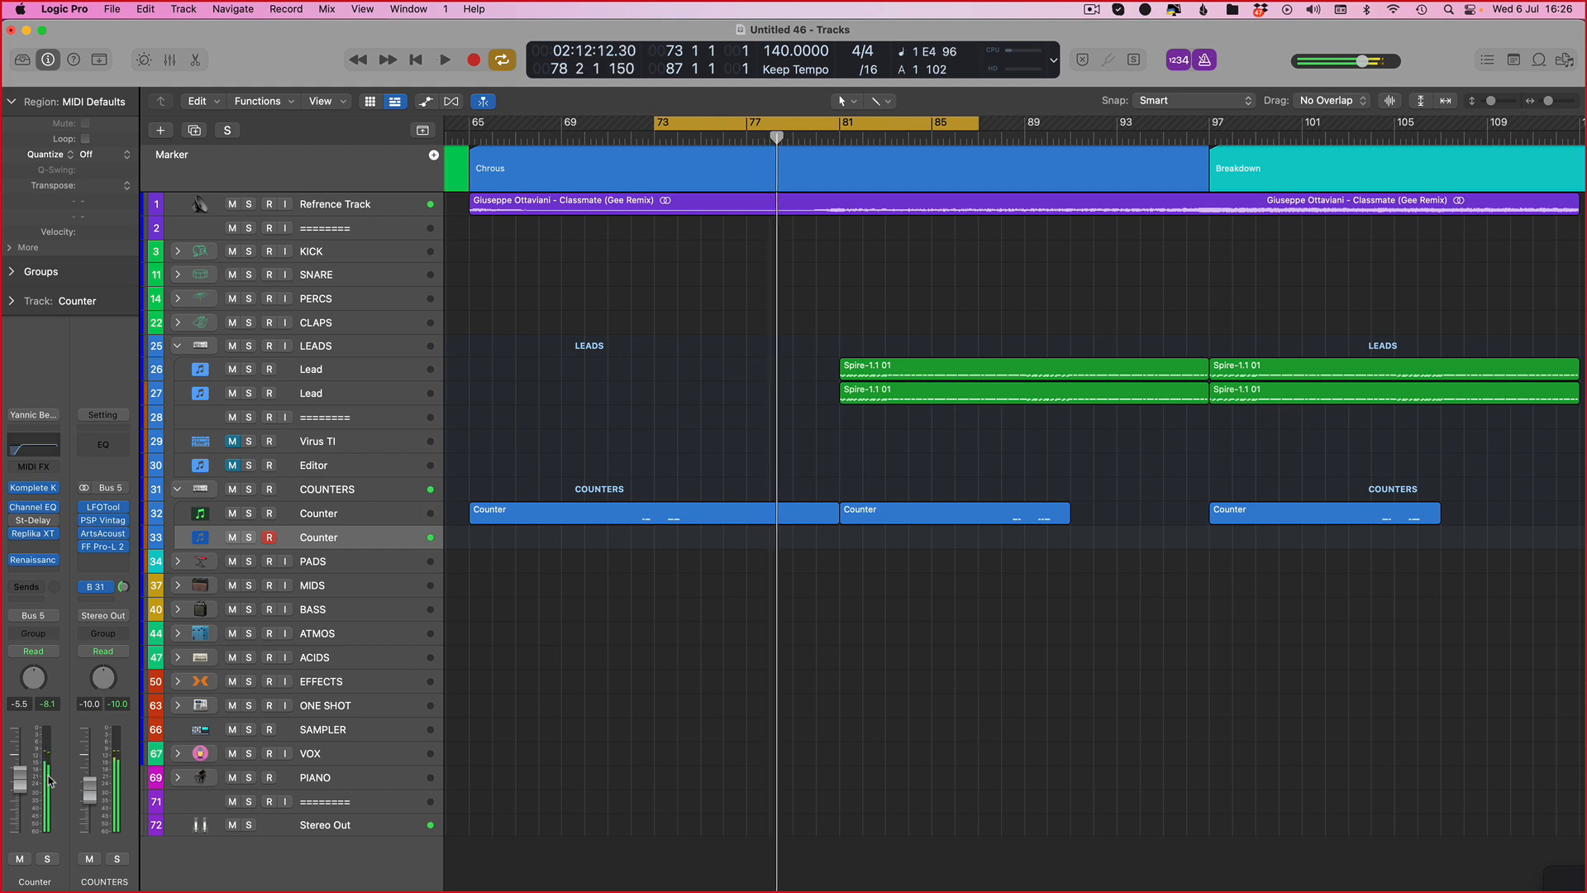
key(space)
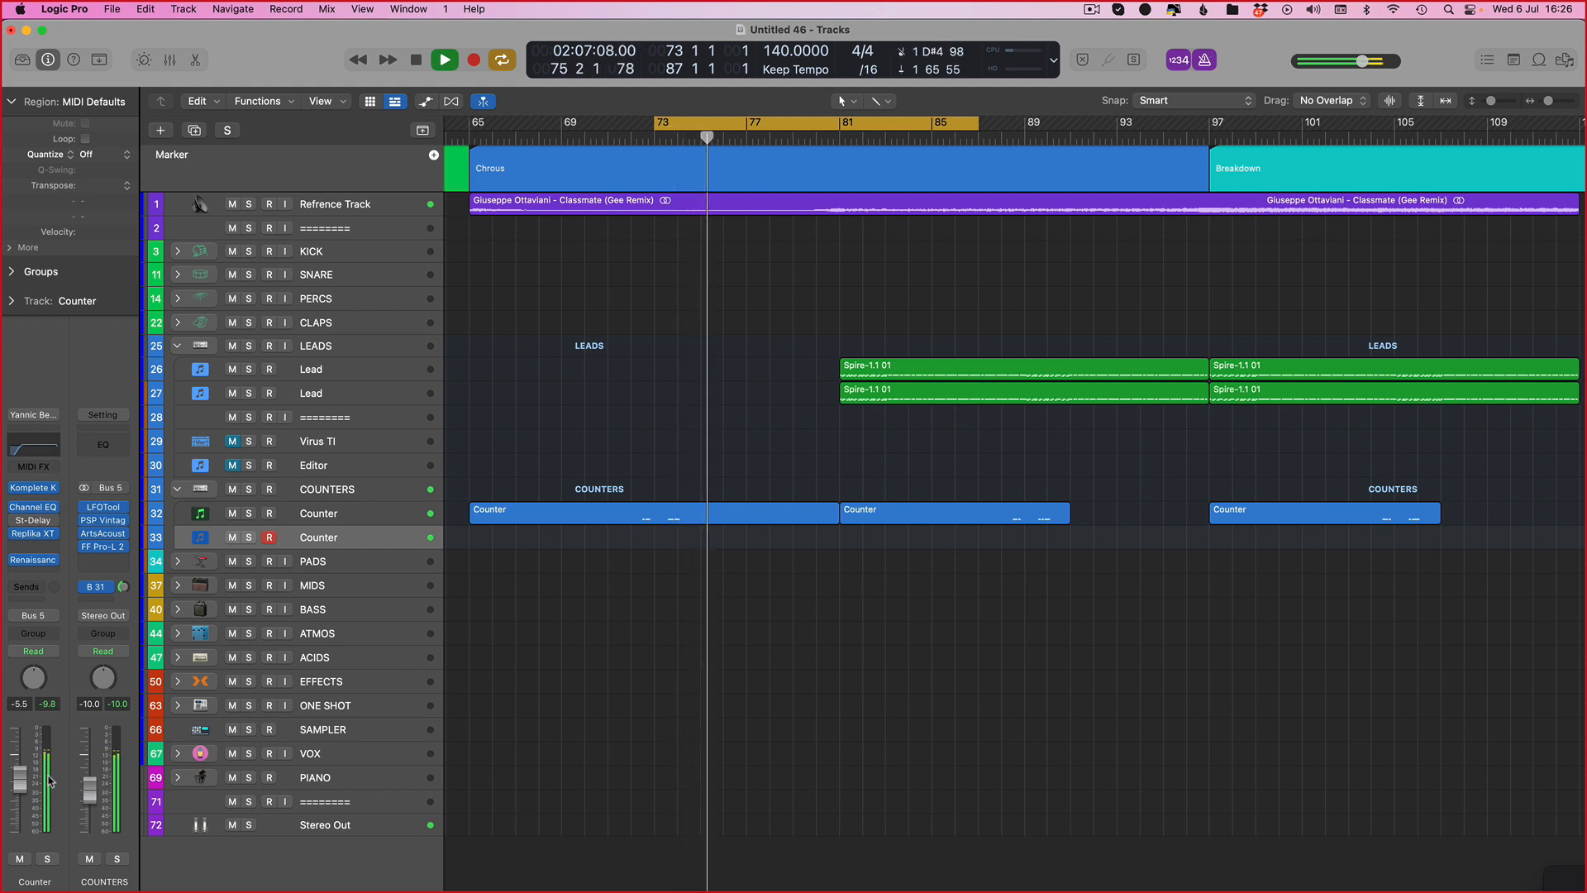
key(space)
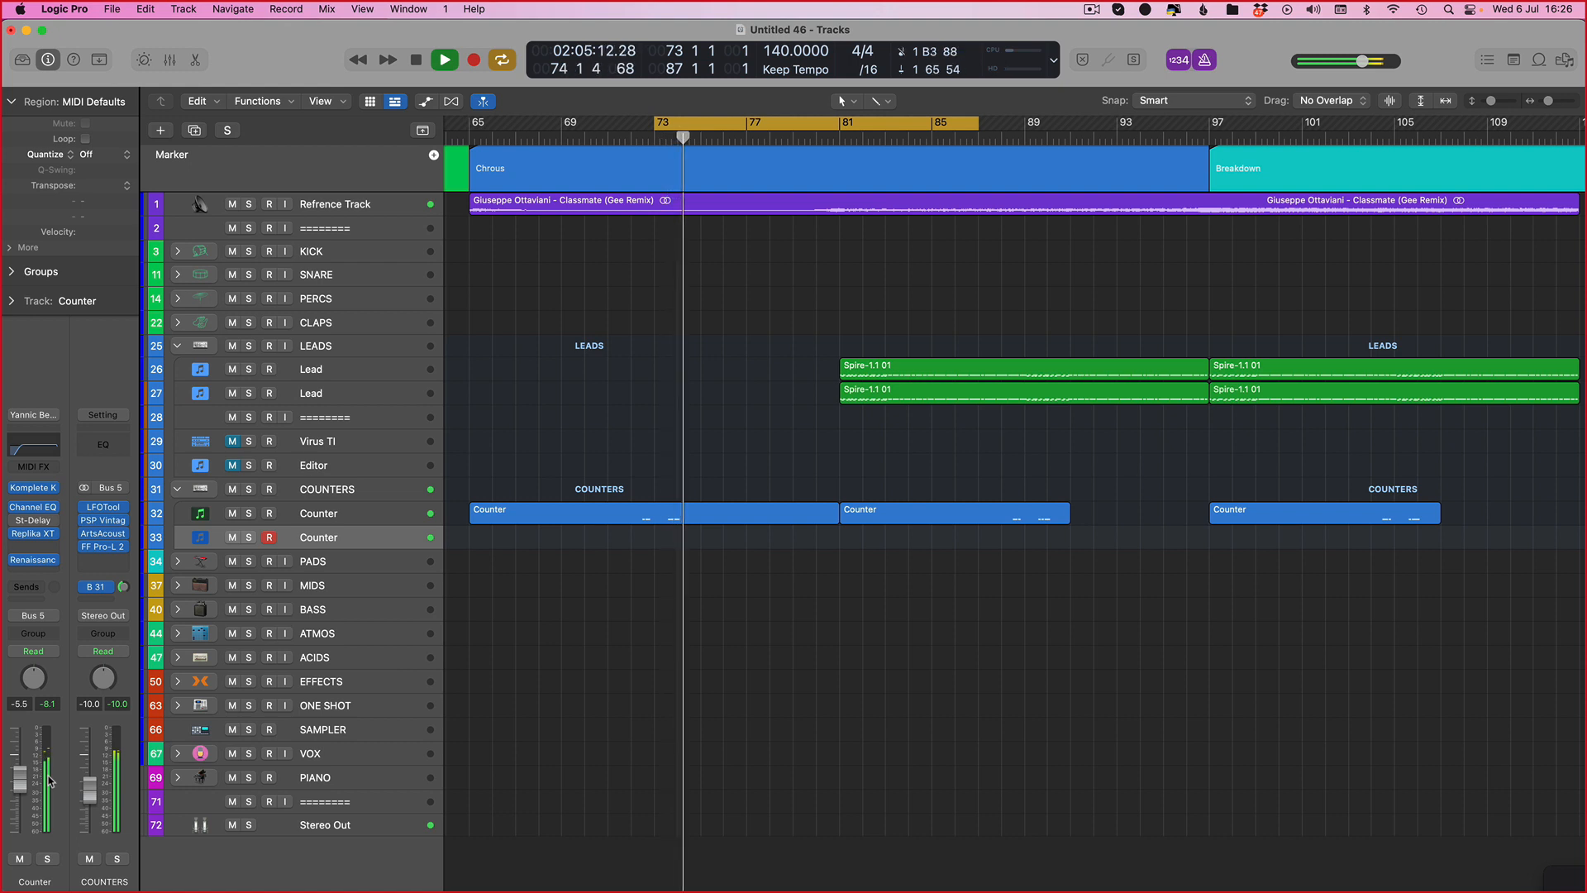
key(space)
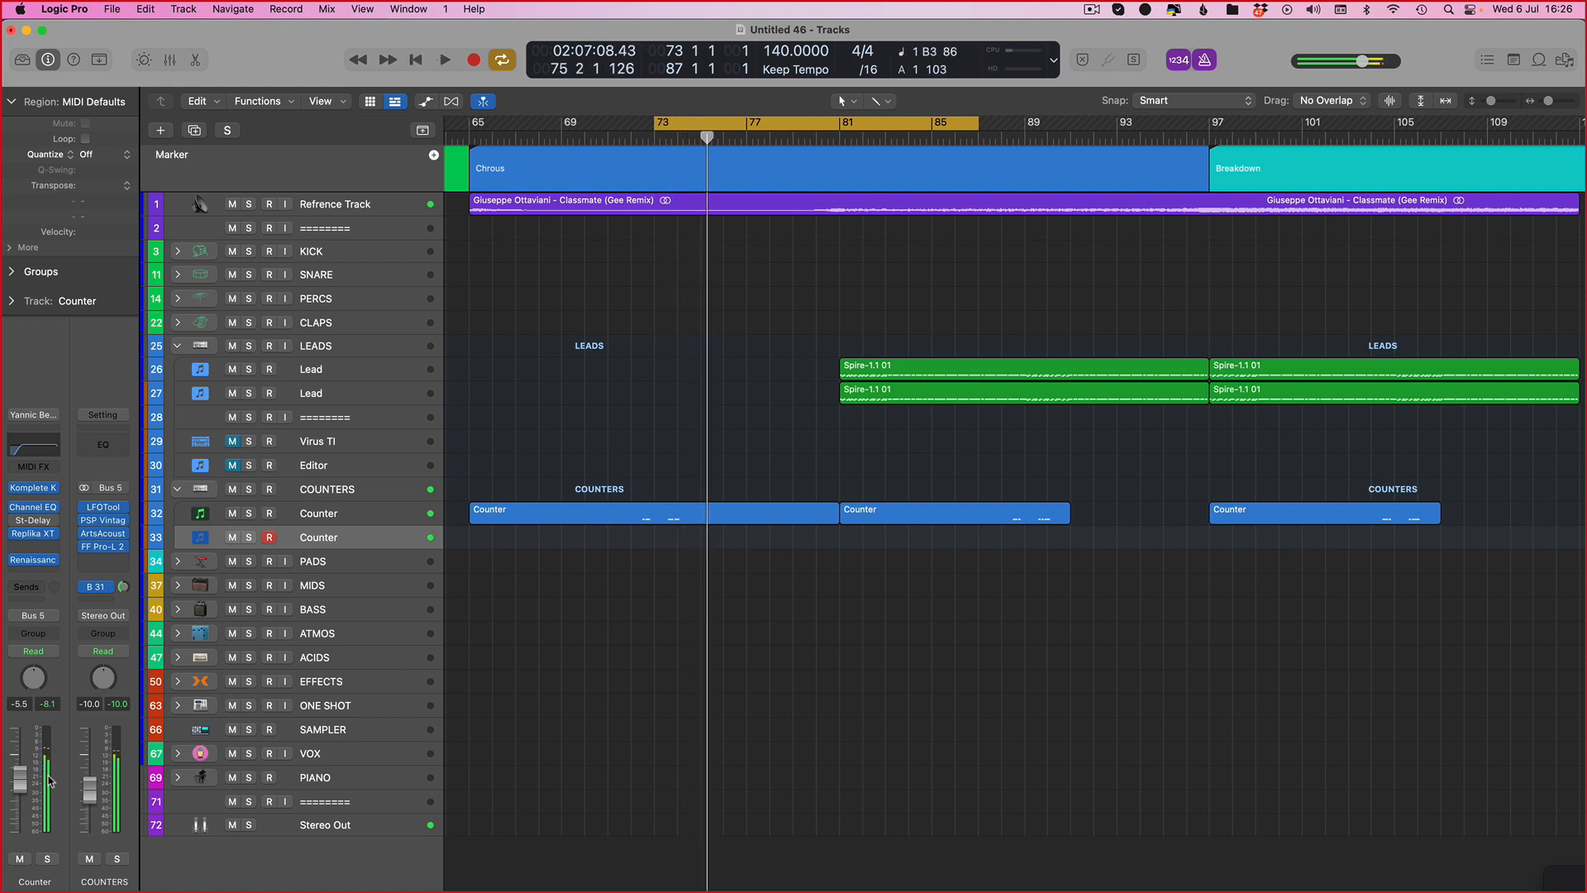
key(space)
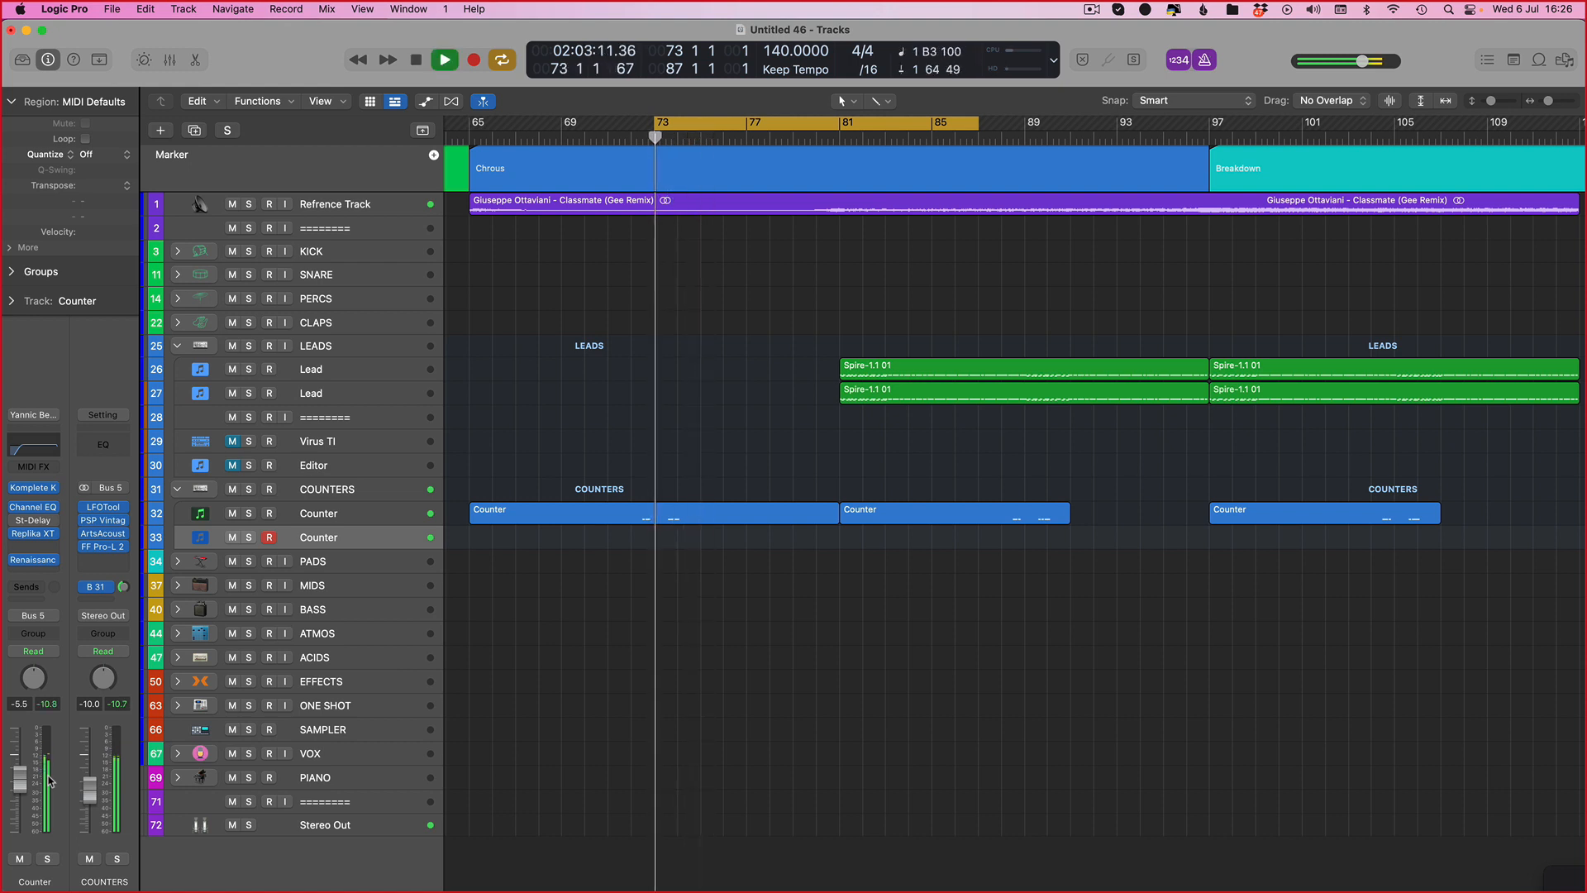
key(space)
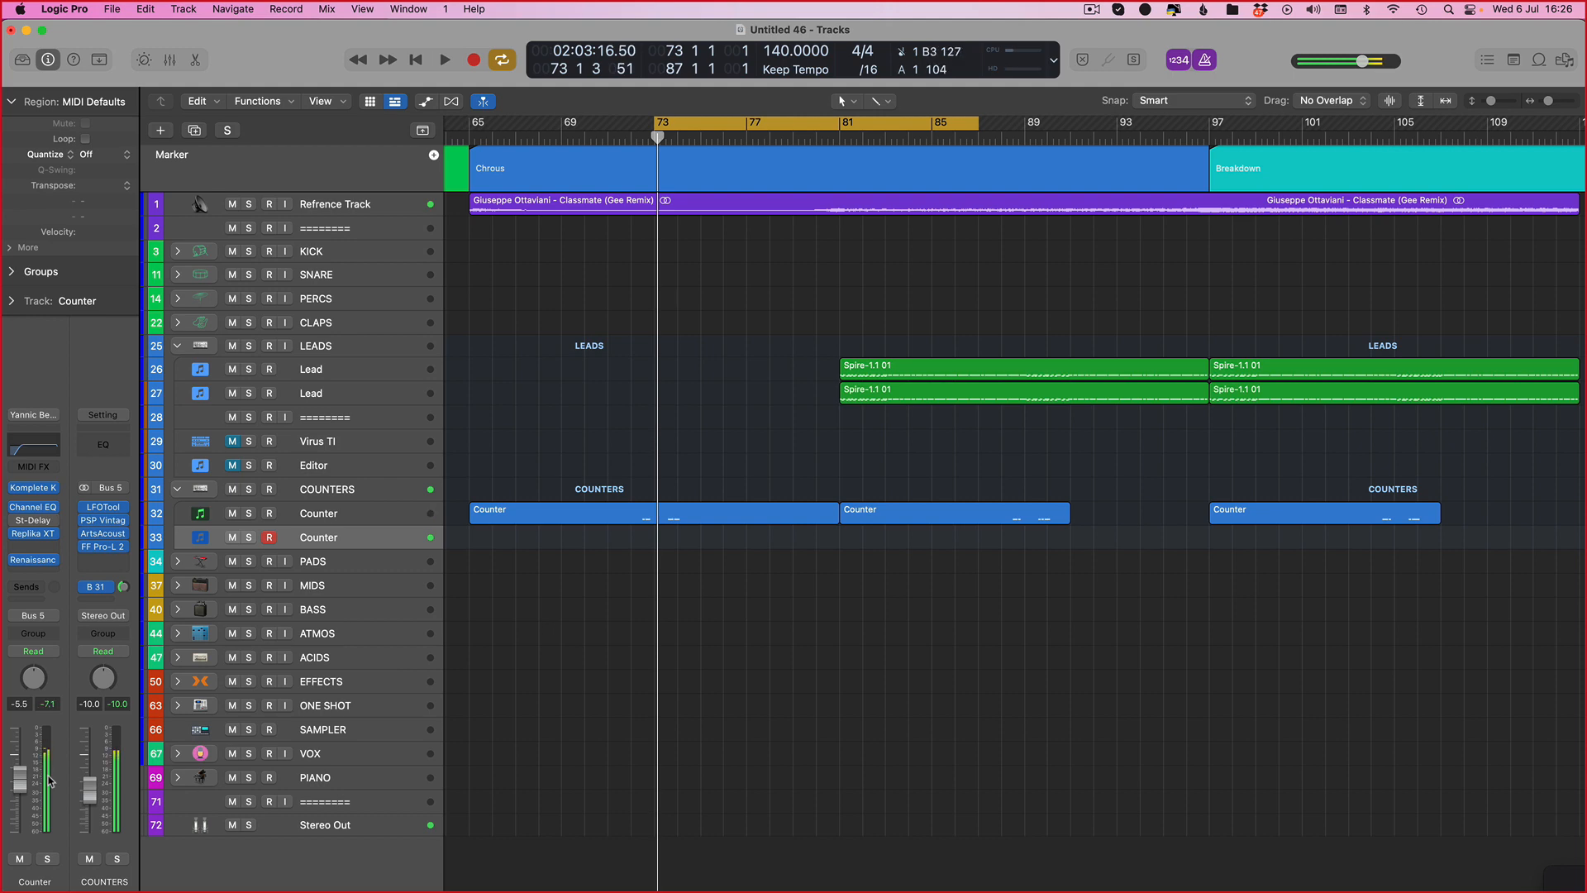
Step: Turn down the Massive filter cutoff on the new Counter track's Komplete Kontrol instrument
key(v)
drag(957, 464, 950, 487)
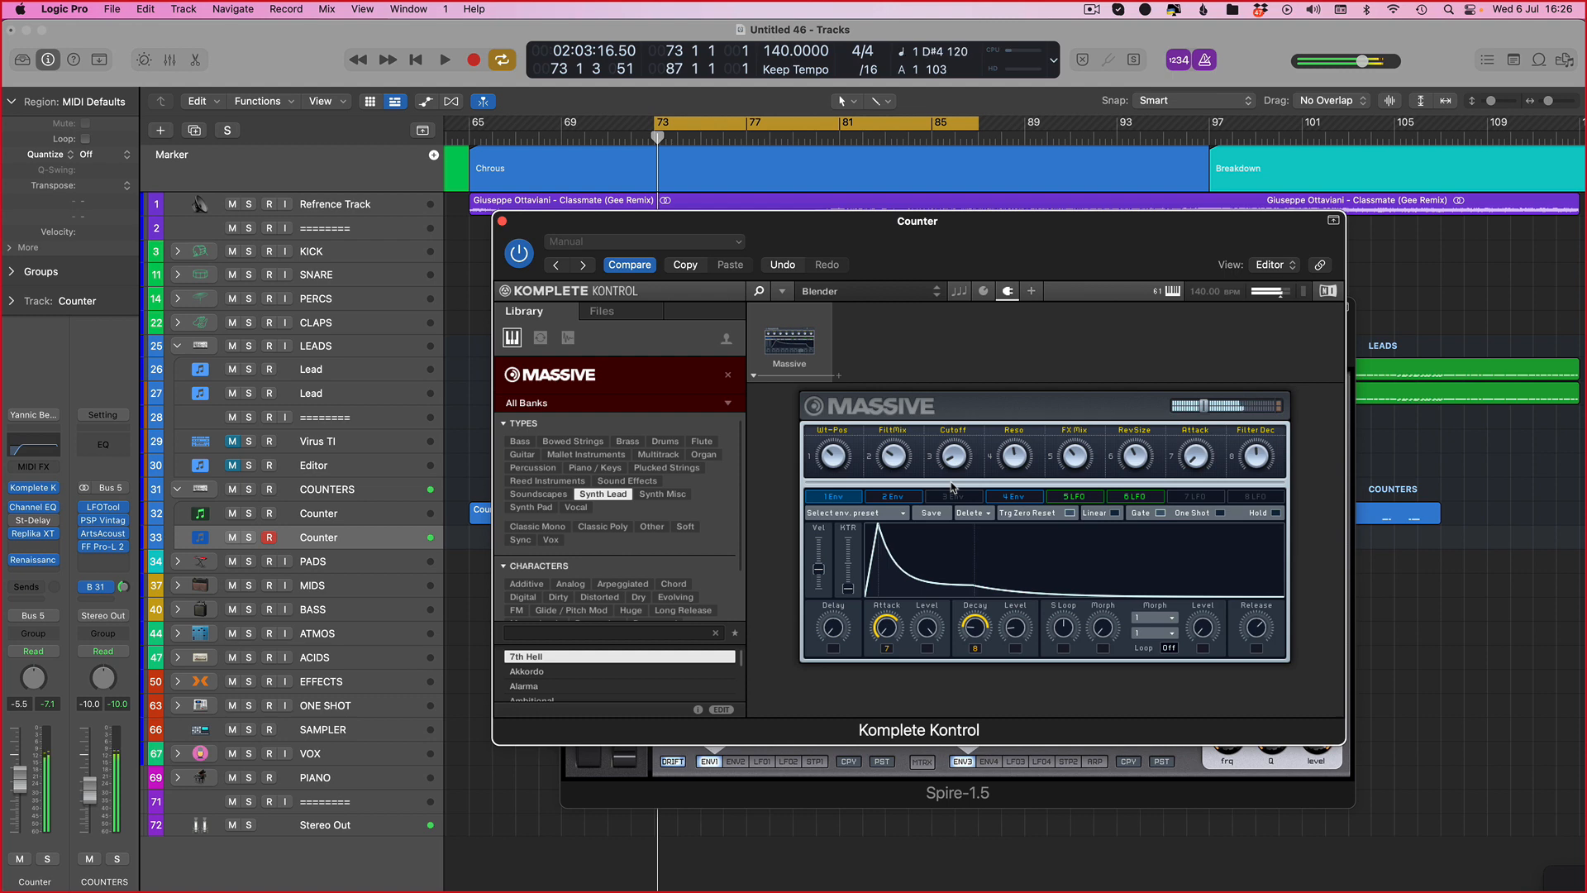
key(v)
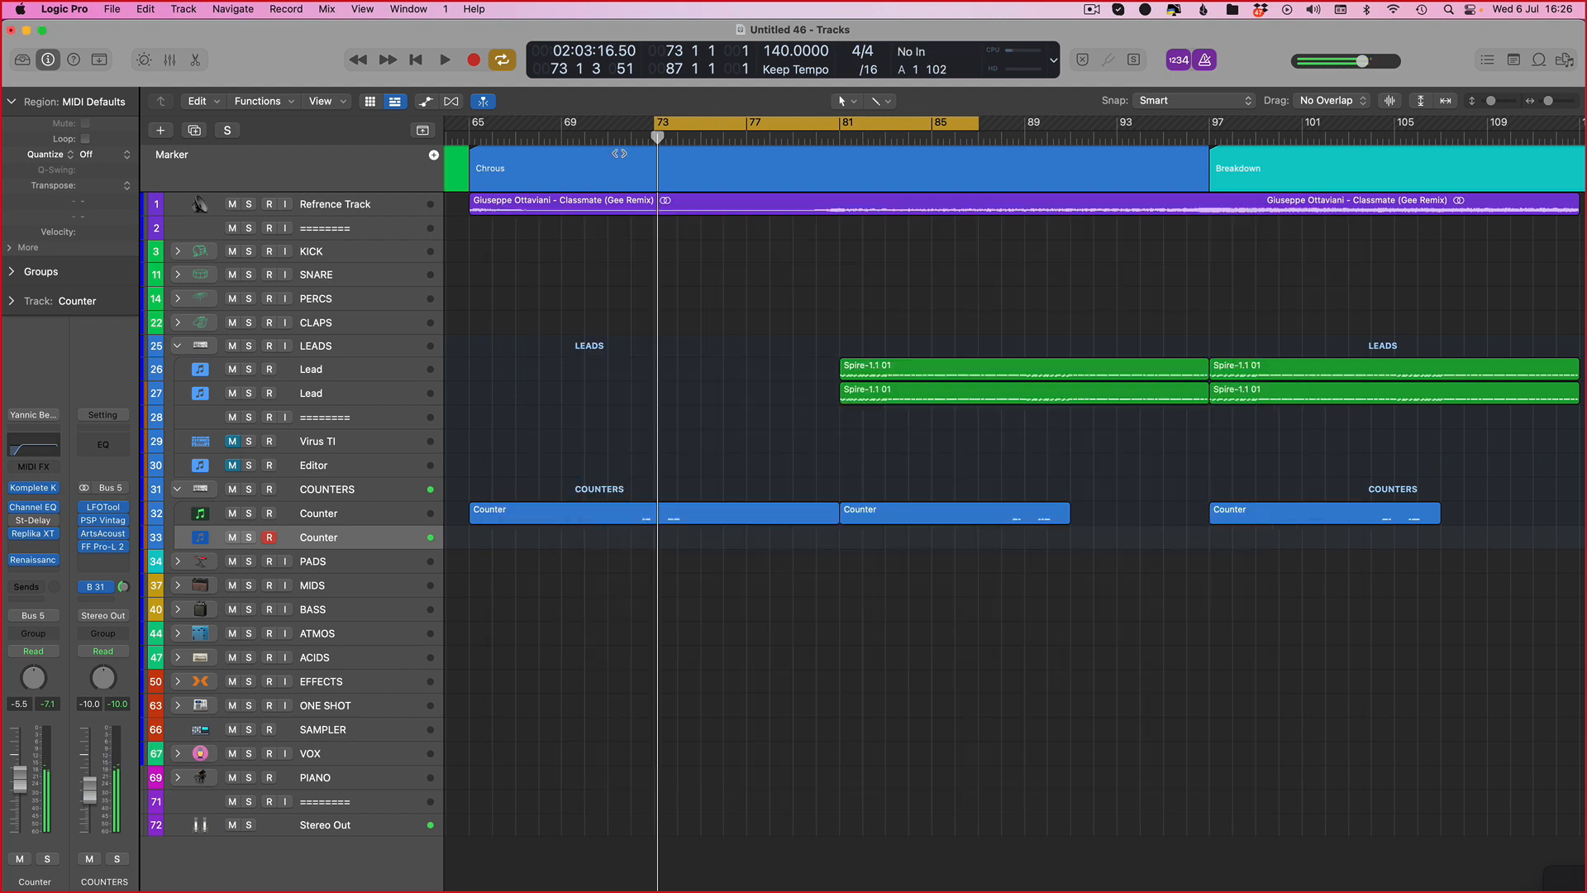
Step: Record a short counter melody on the new Counter track and extend its region to bar 81
click(473, 60)
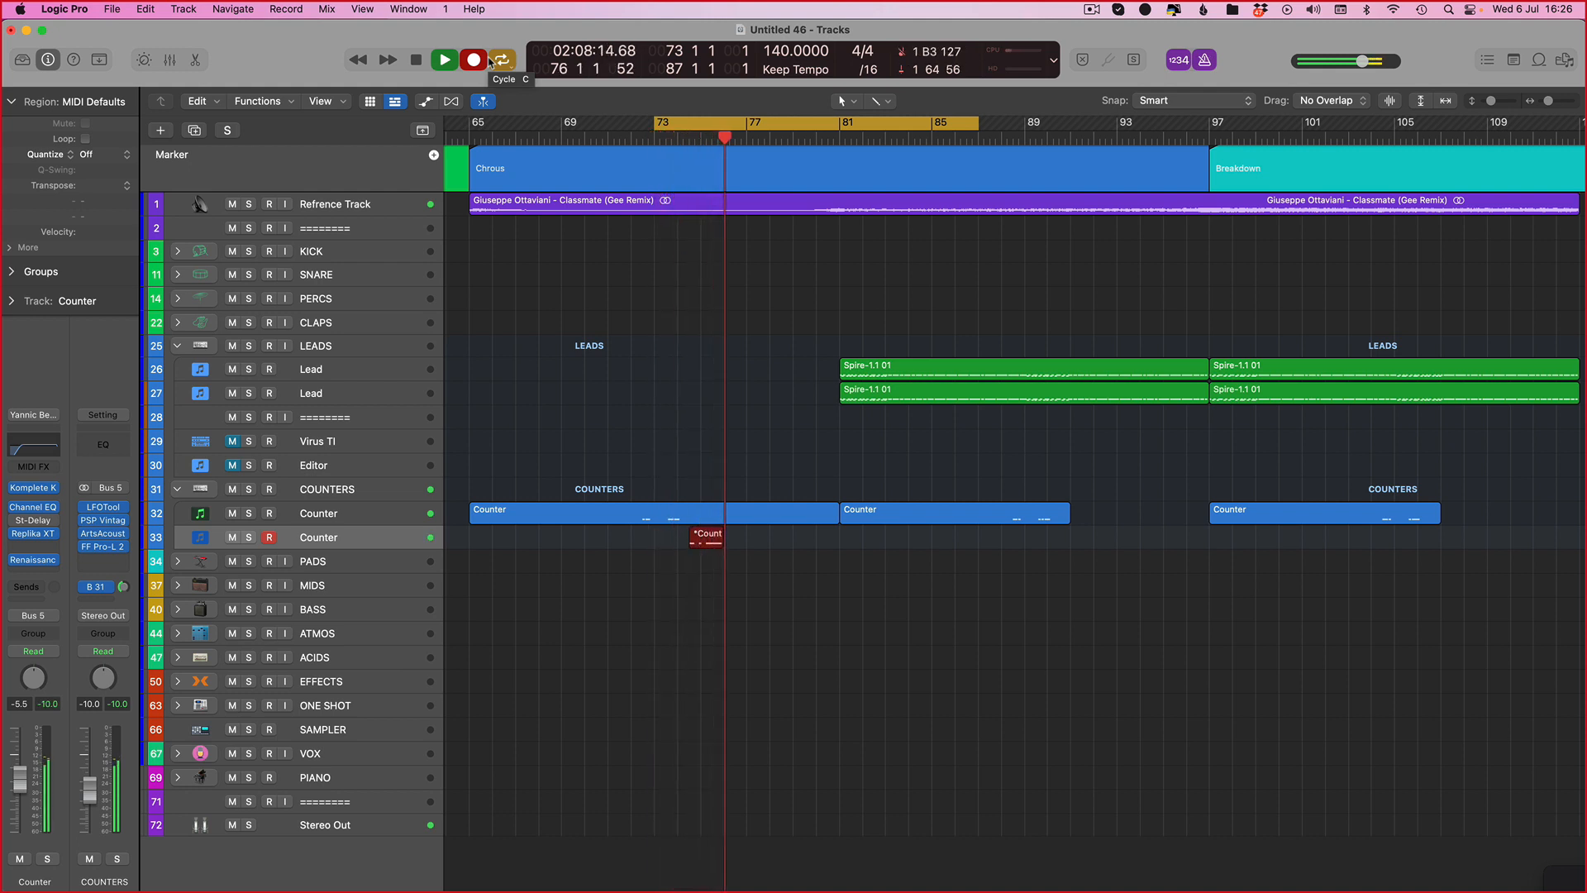
key(space)
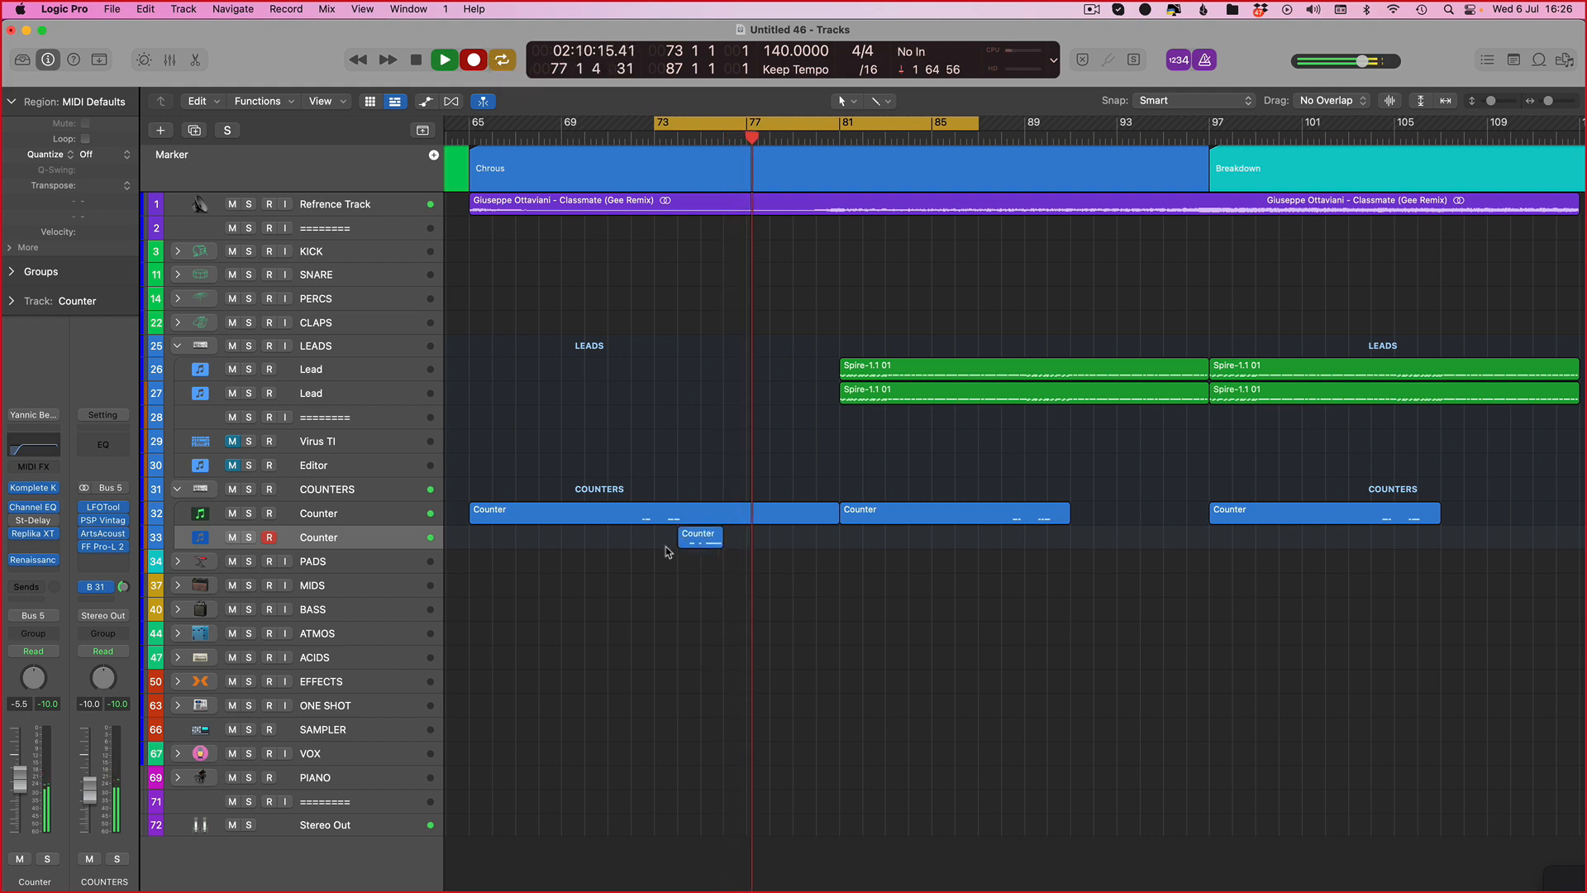
drag(717, 546, 843, 546)
key(space)
double_click(717, 543)
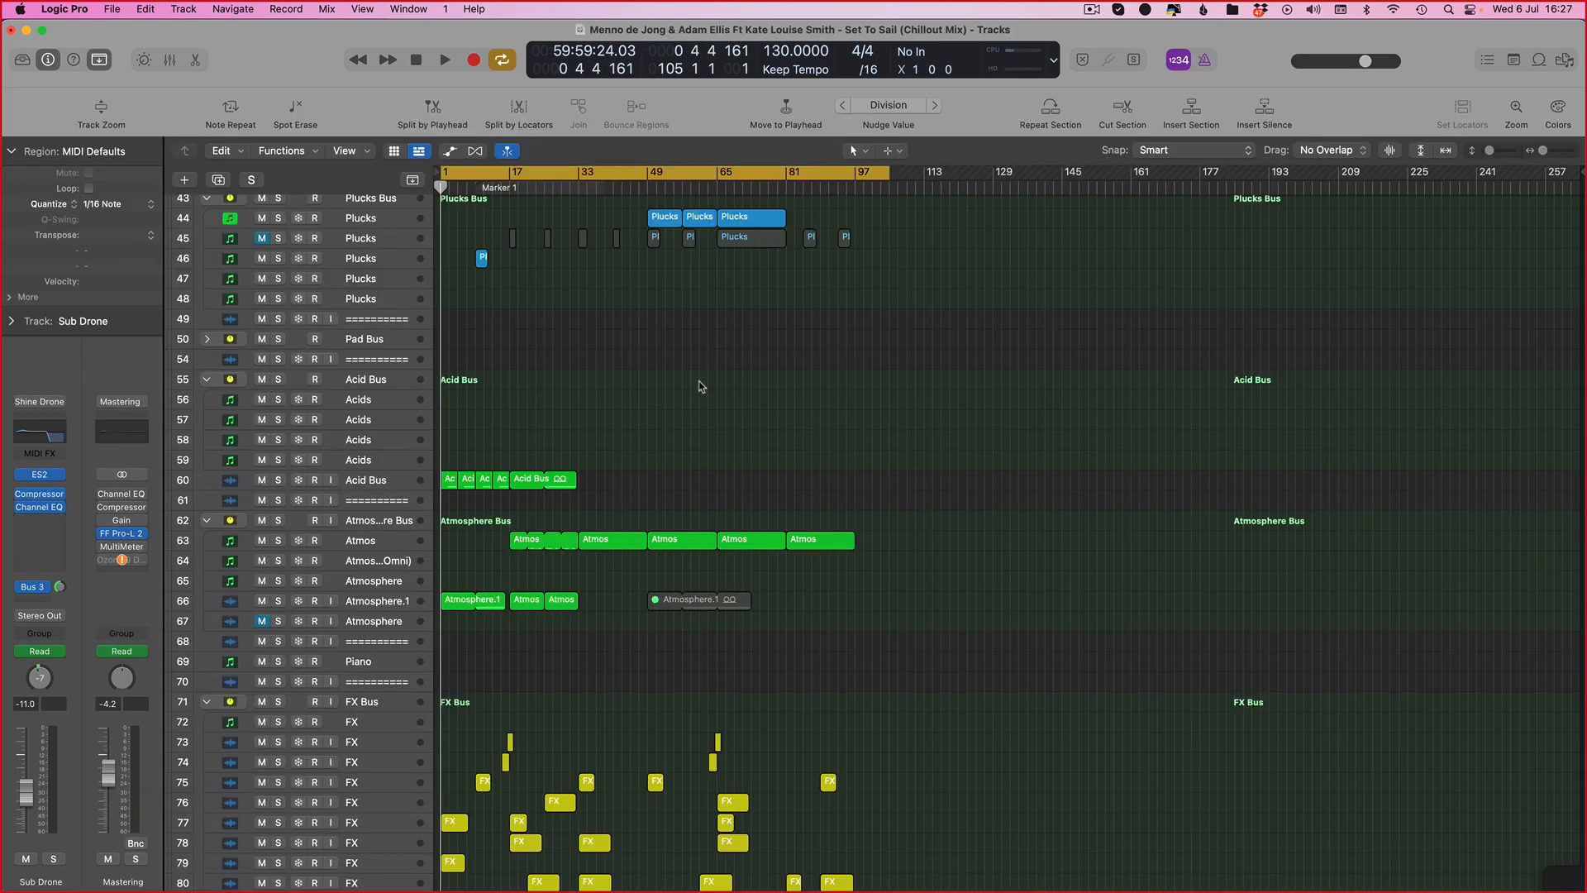
key(ctrl+Up)
click(926, 604)
click(1092, 15)
click(1111, 60)
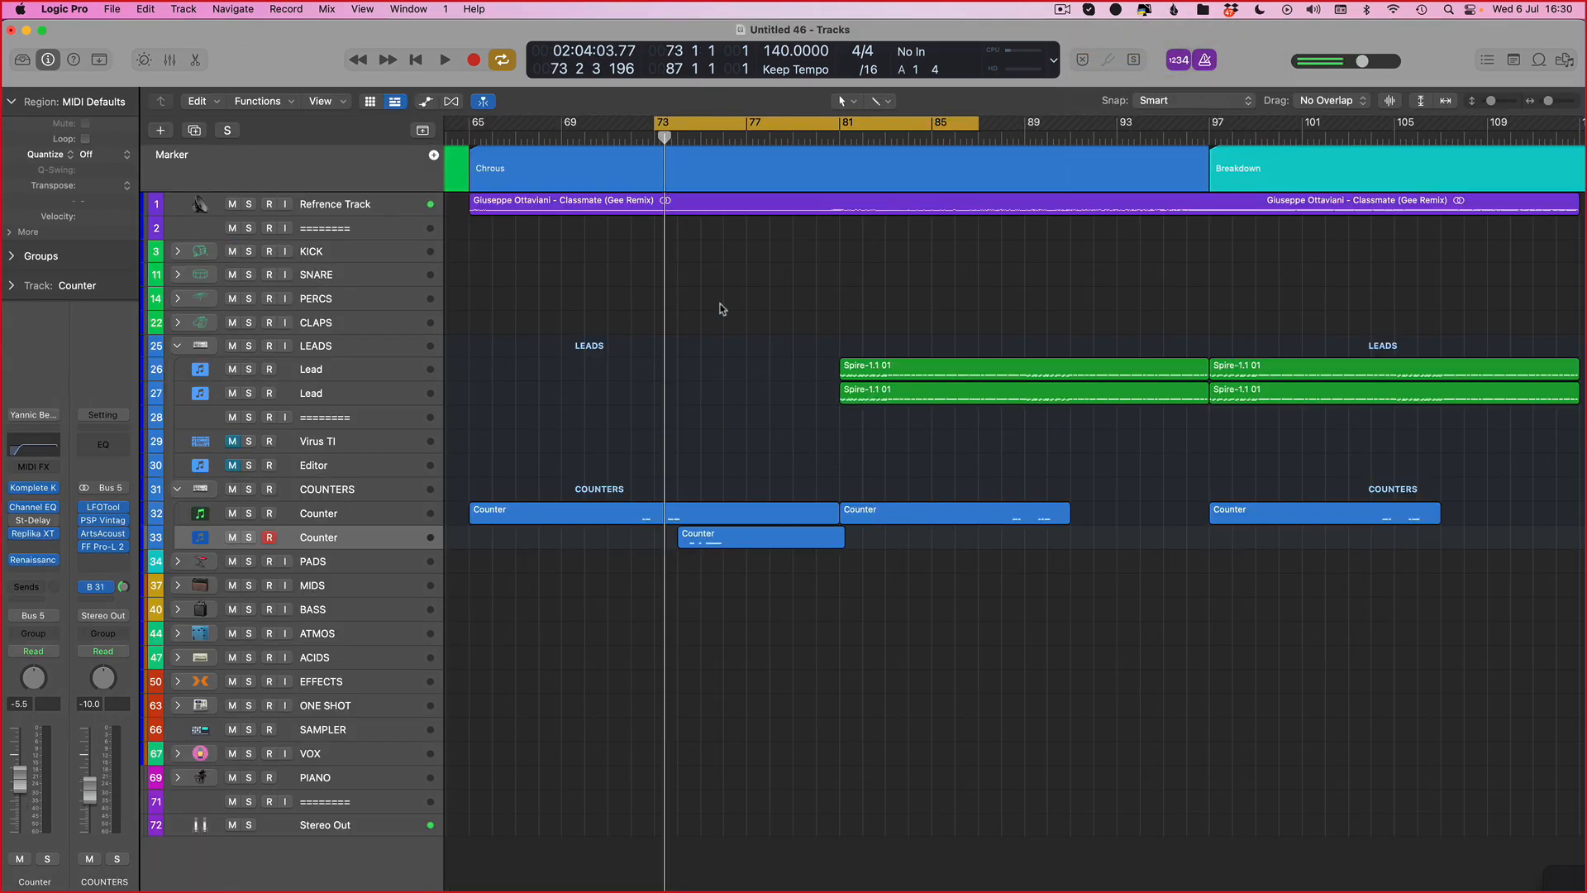
Step: Open the recorded Counter region in the Piano Roll and audition it
key(space)
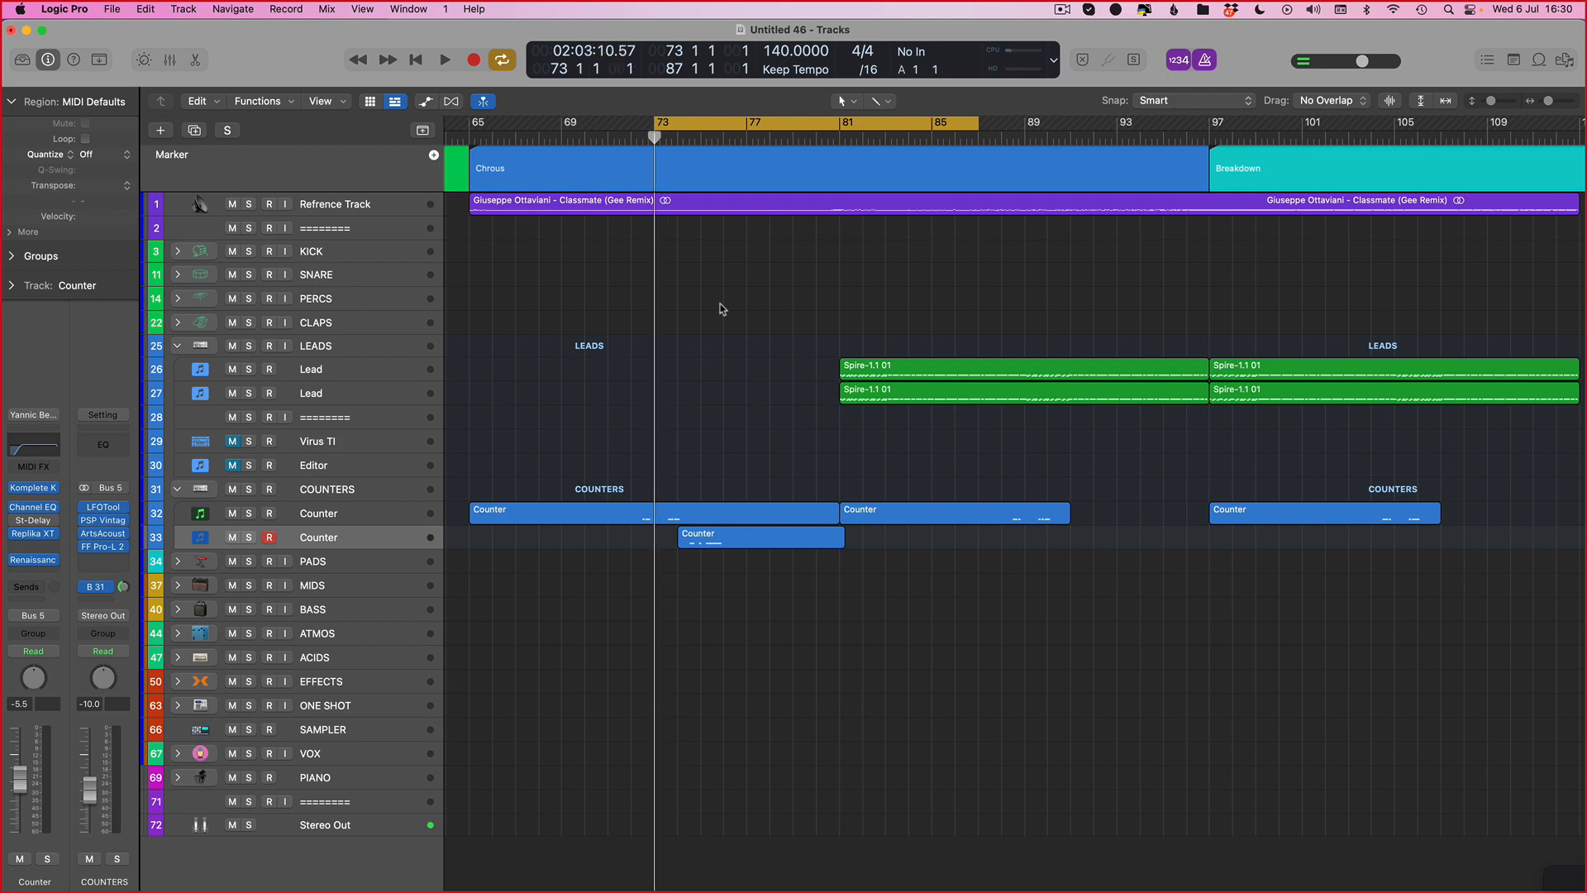
click(709, 548)
double_click(709, 547)
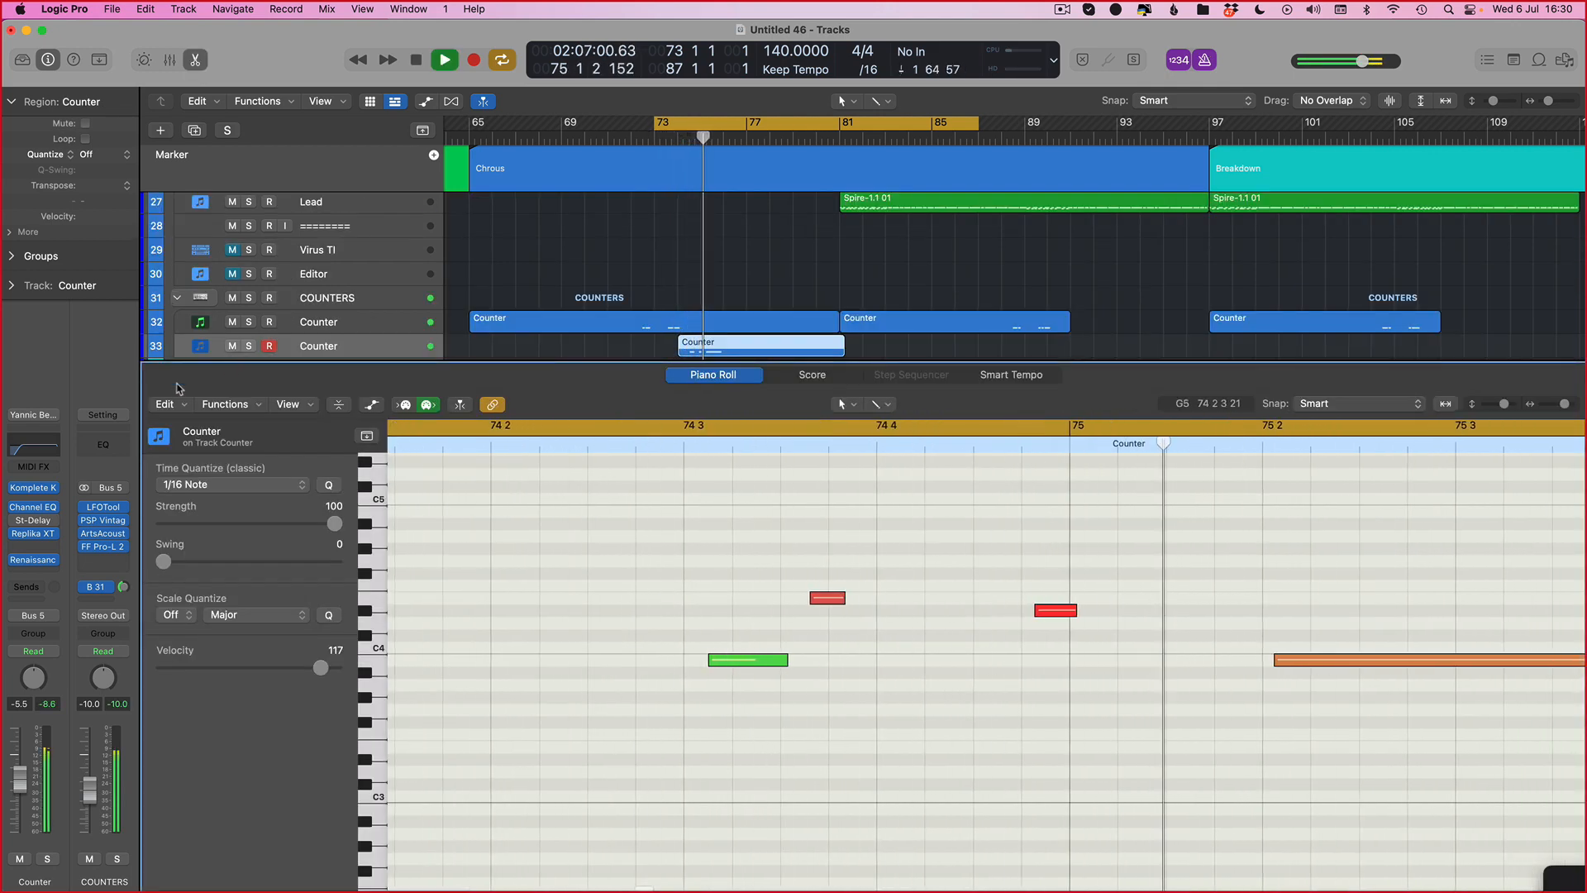
key(v)
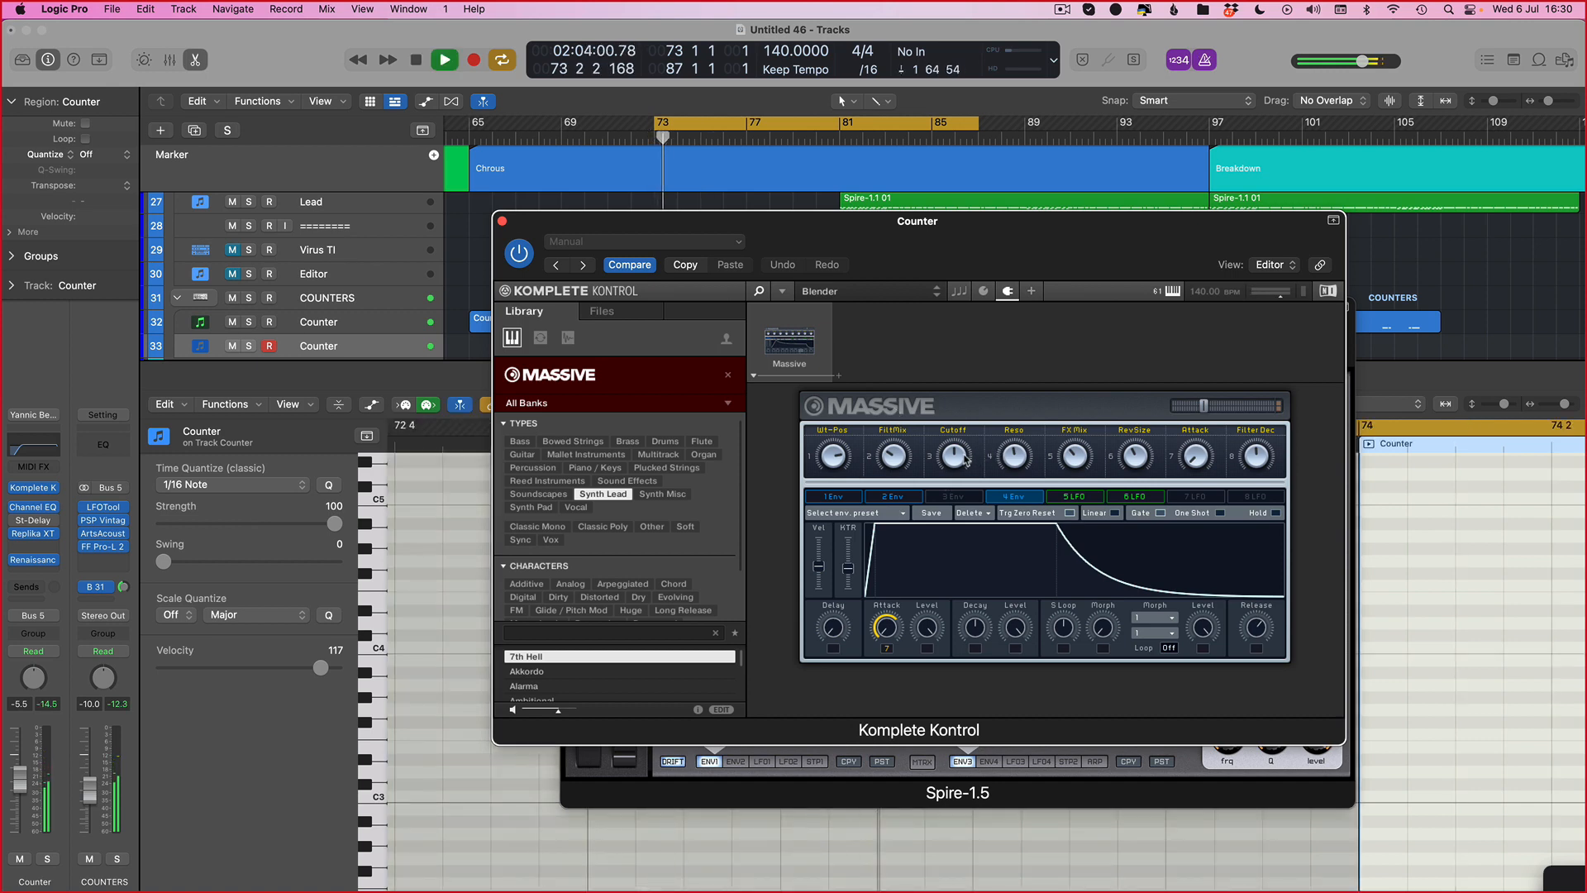
key(v)
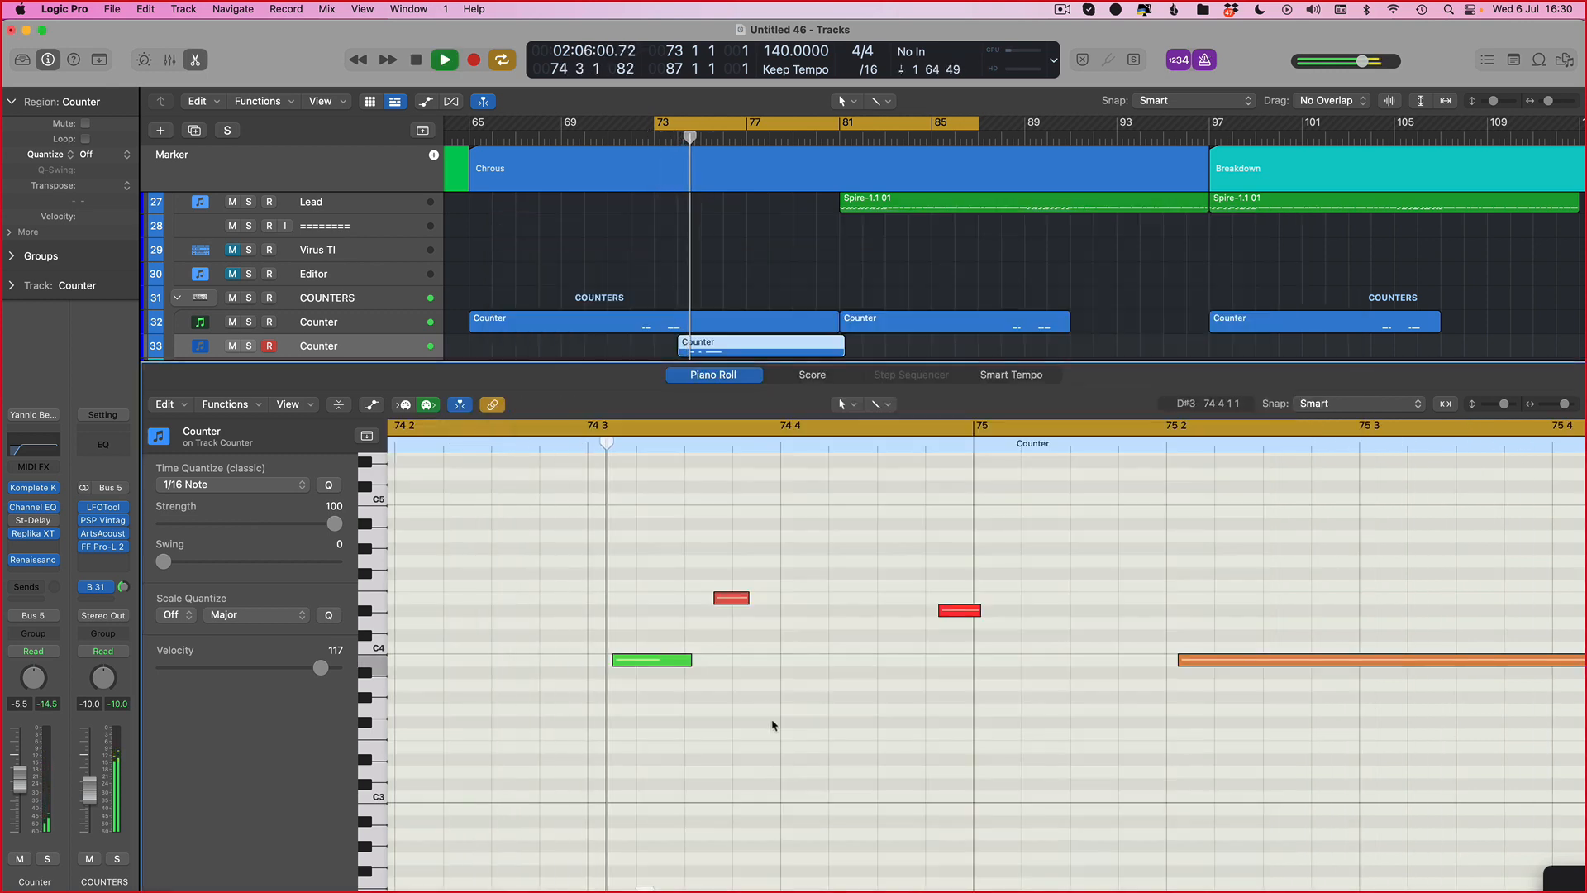
key(space)
Step: Select all notes in the recorded region and nudge them earlier
key(super+a)
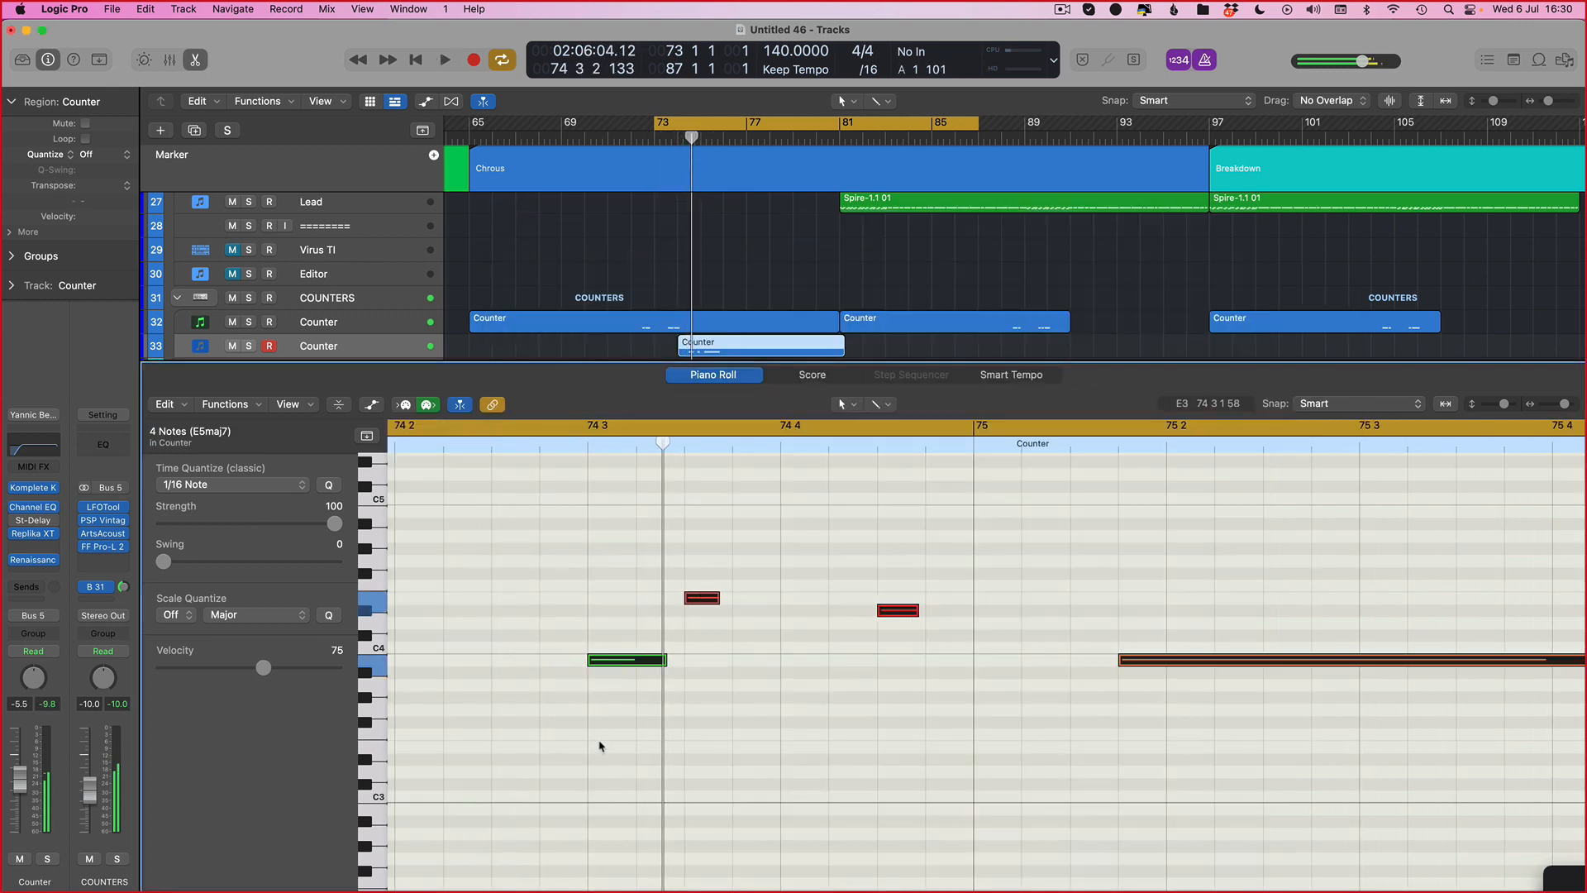
key(space)
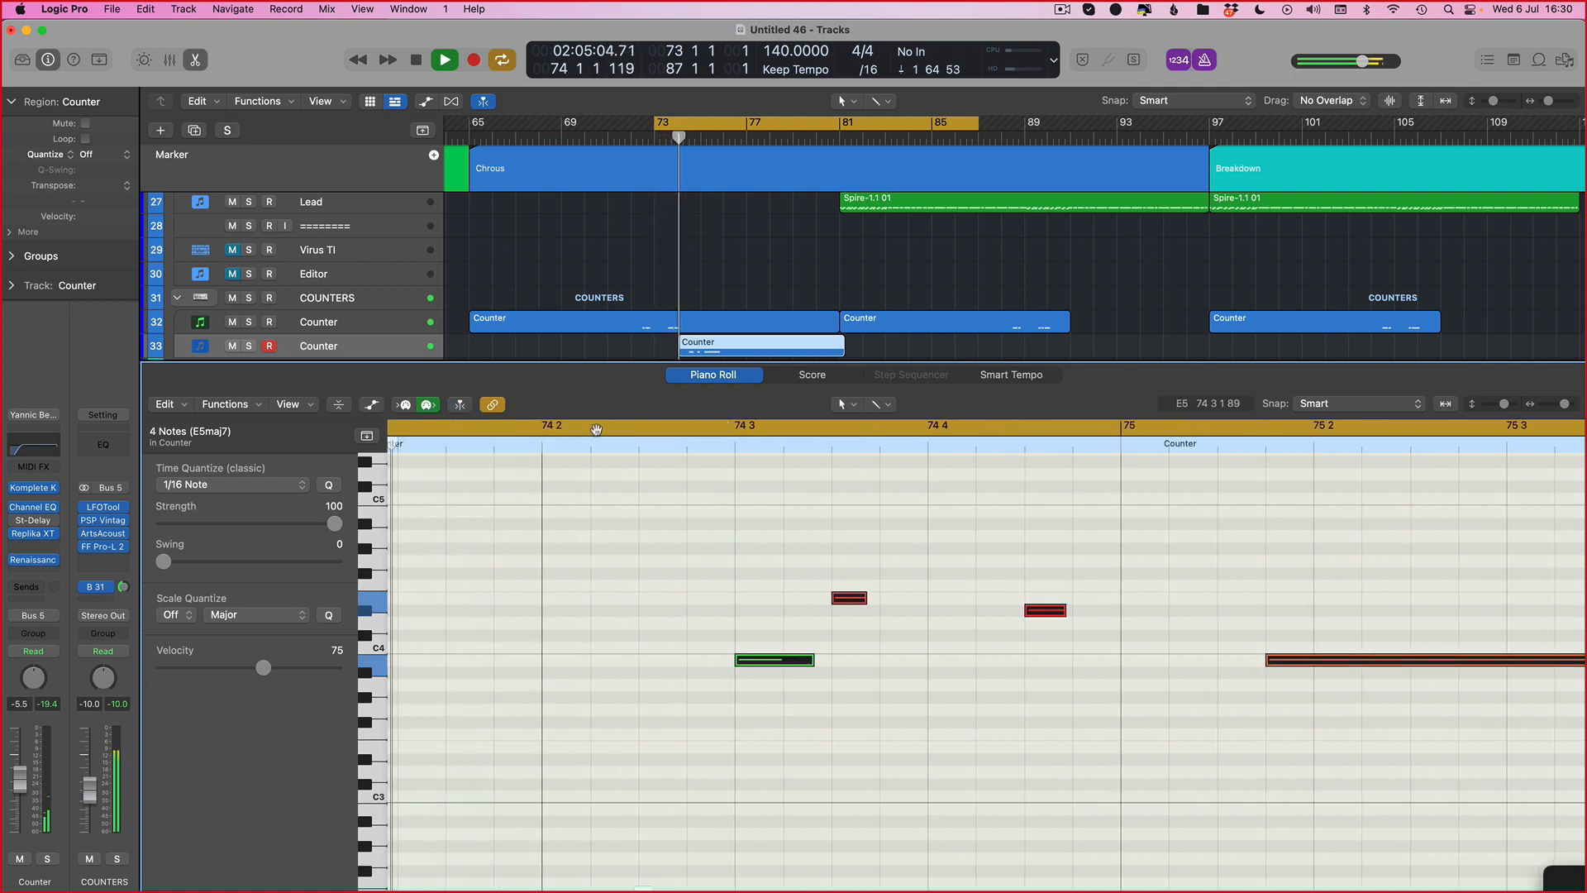
key(space)
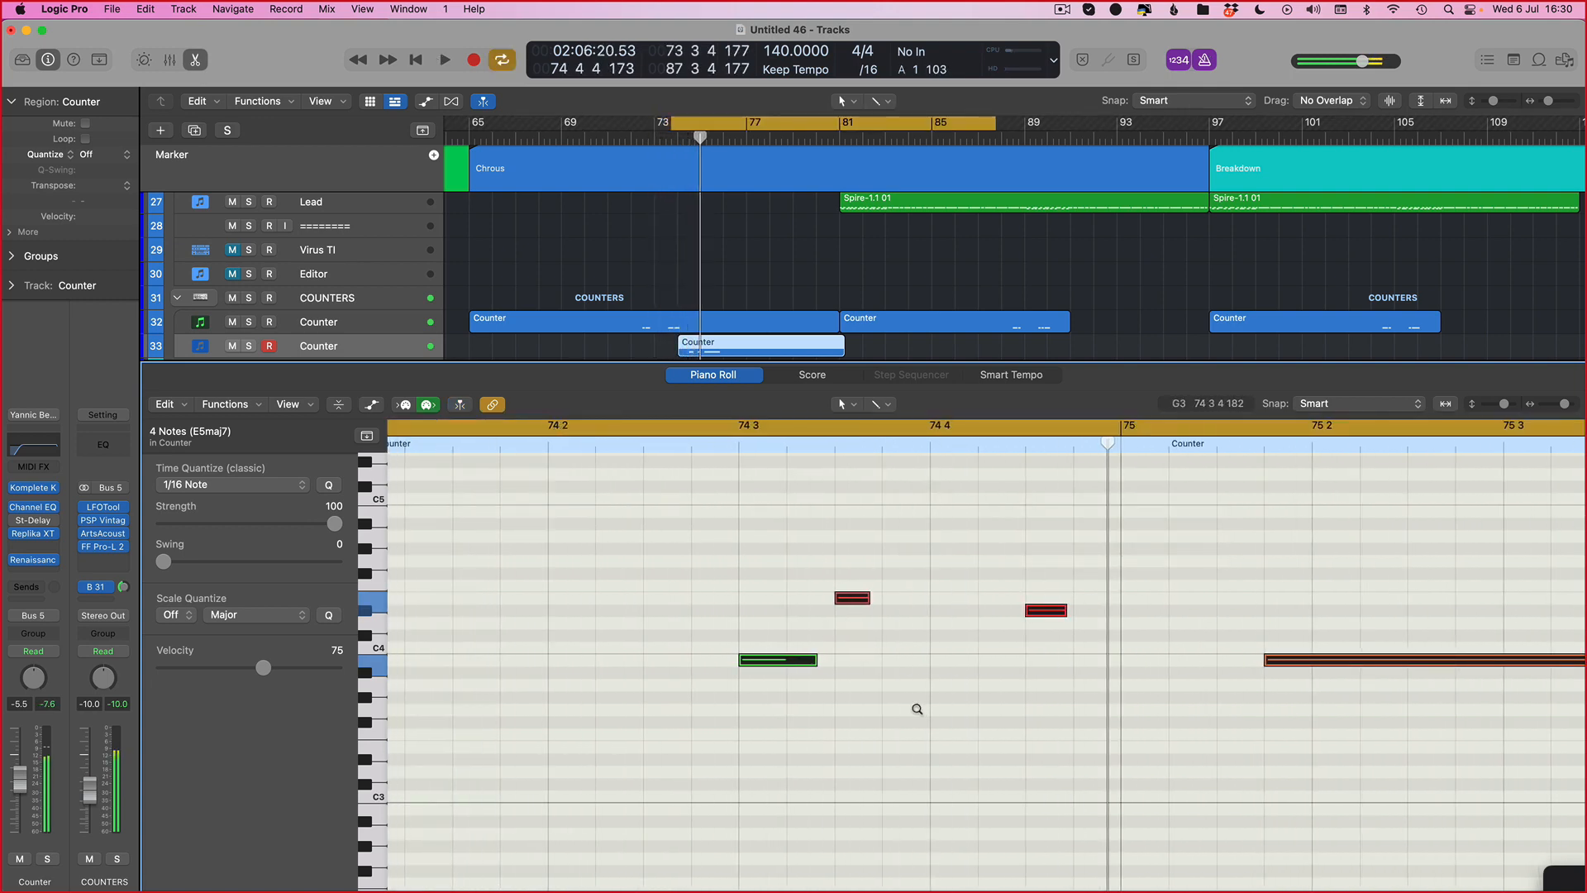
scroll(917, 709, down, 2)
key(space)
Step: Shift the short note on beat 4 of bar 74 slightly earlier
key(space)
drag(927, 734, 887, 679)
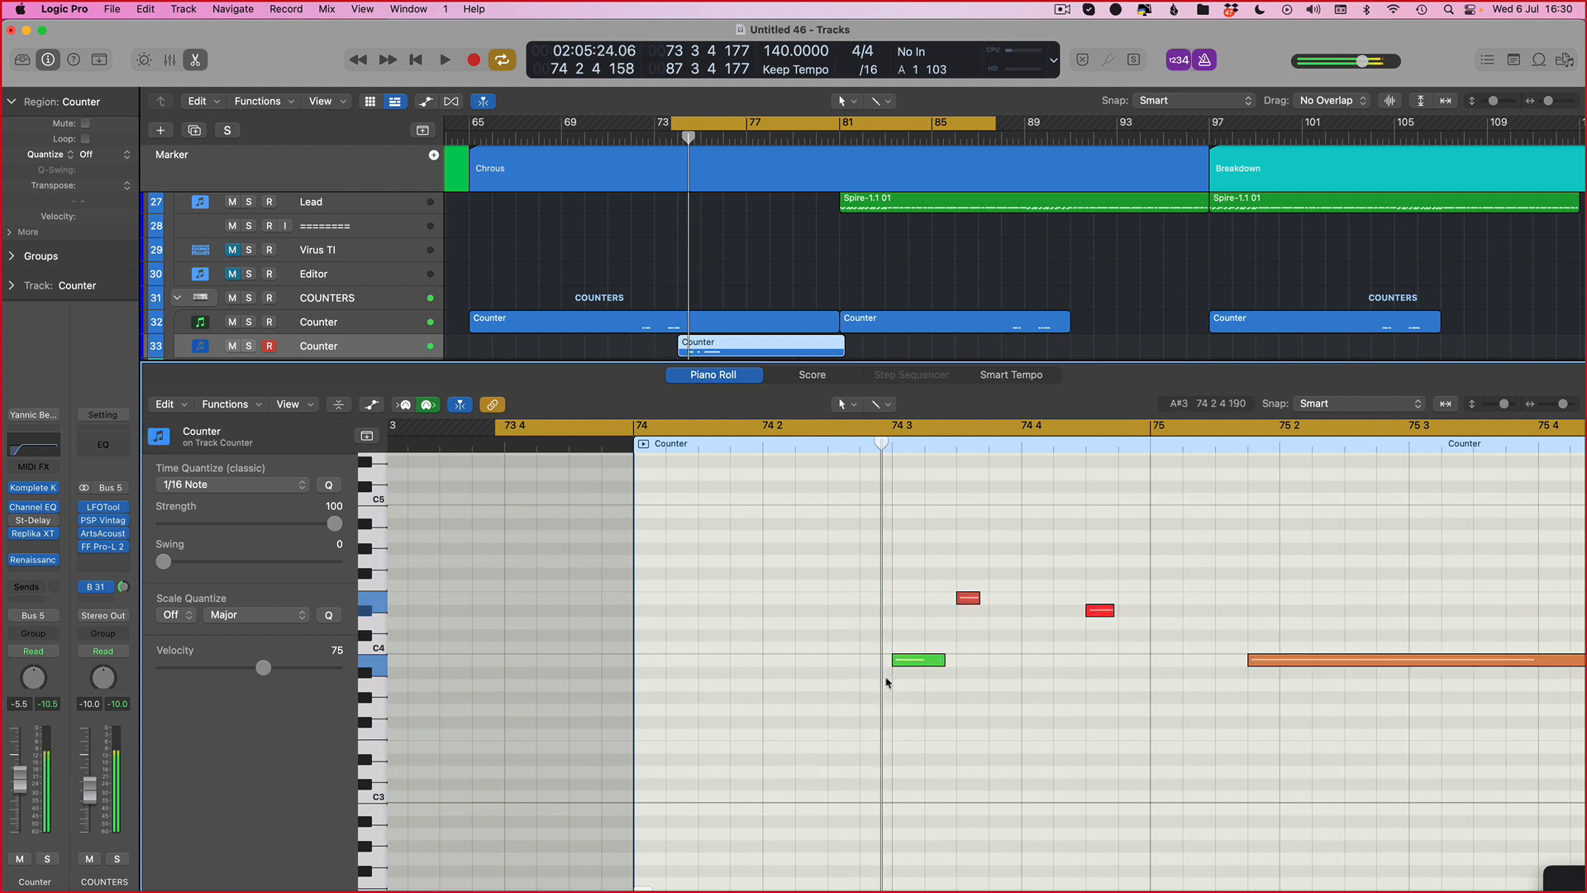
key(super+a)
key(alt+Left)
key(space)
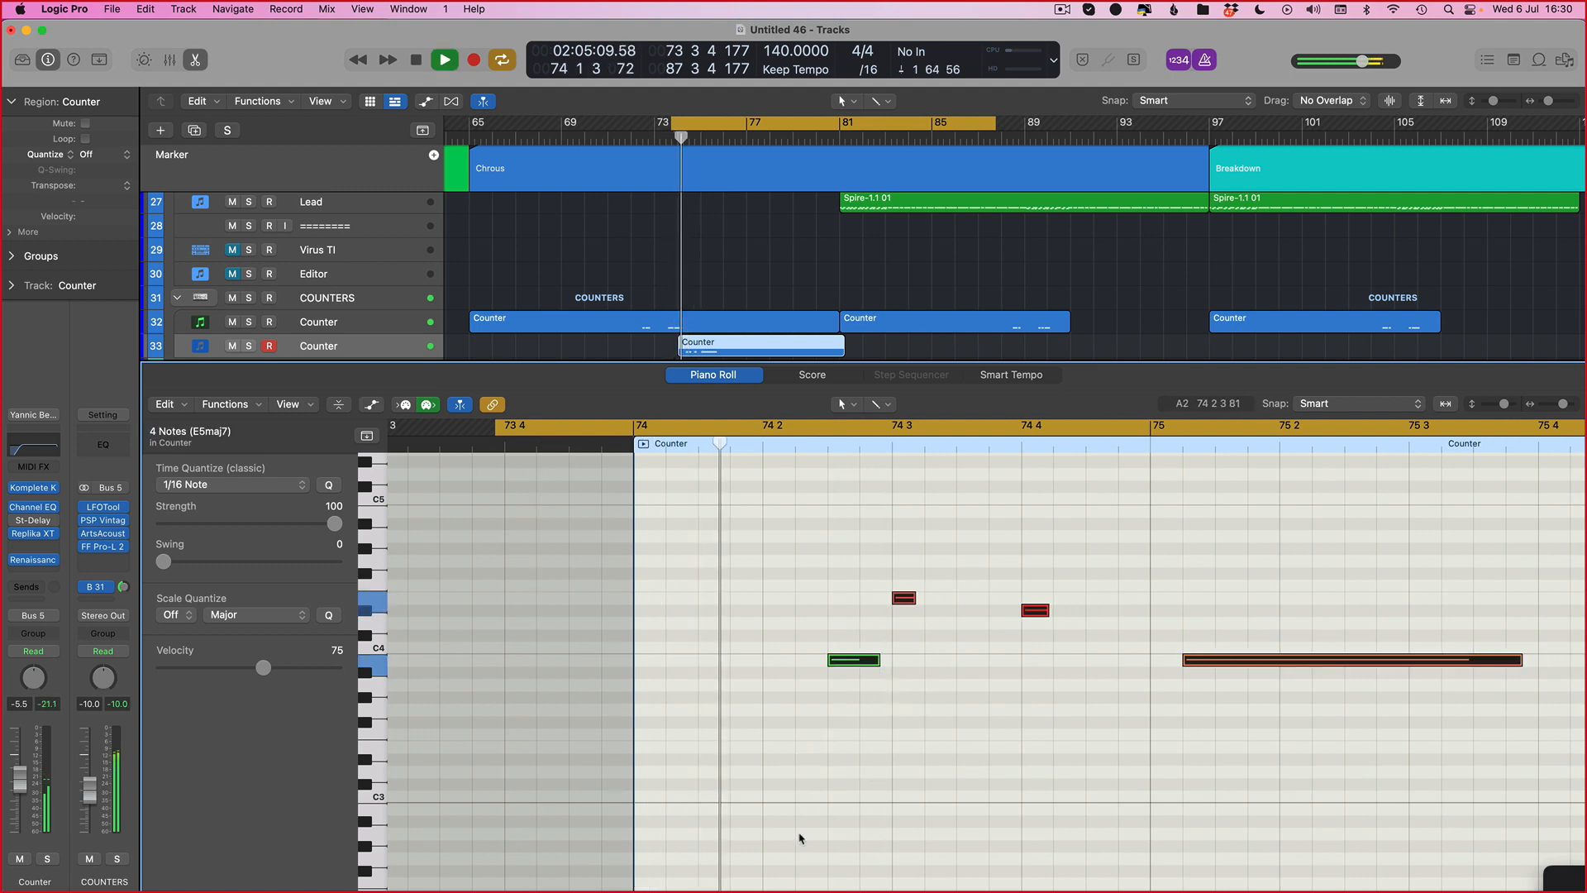
Step: Move the long B3 note earlier to start on the downbeat of bar 75 and audition it
key(space)
click(1061, 625)
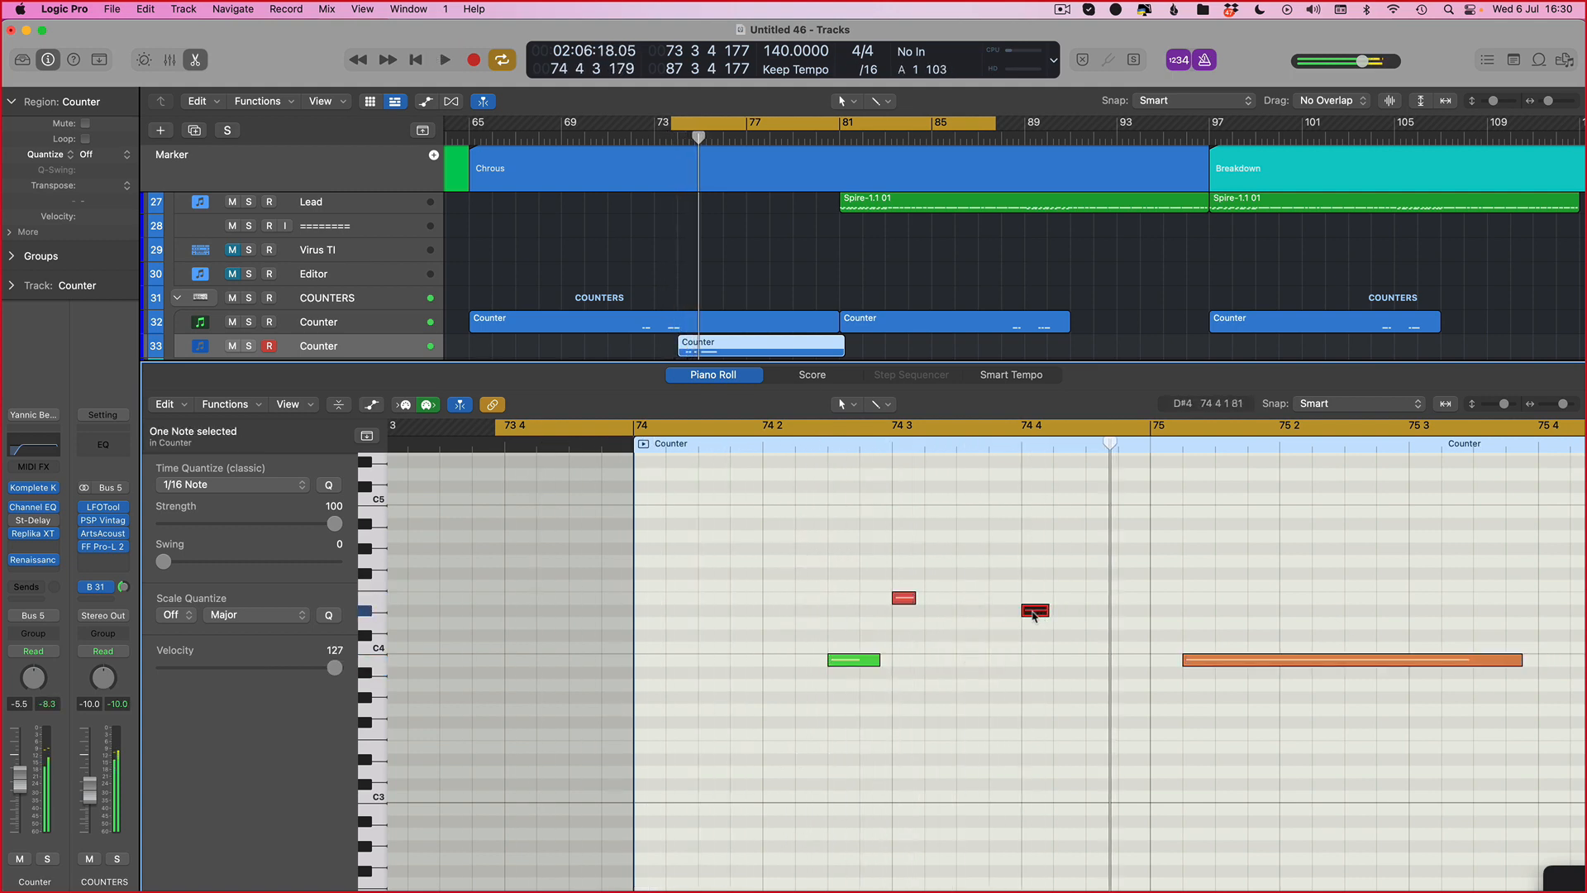
drag(1033, 616, 1001, 616)
key(space)
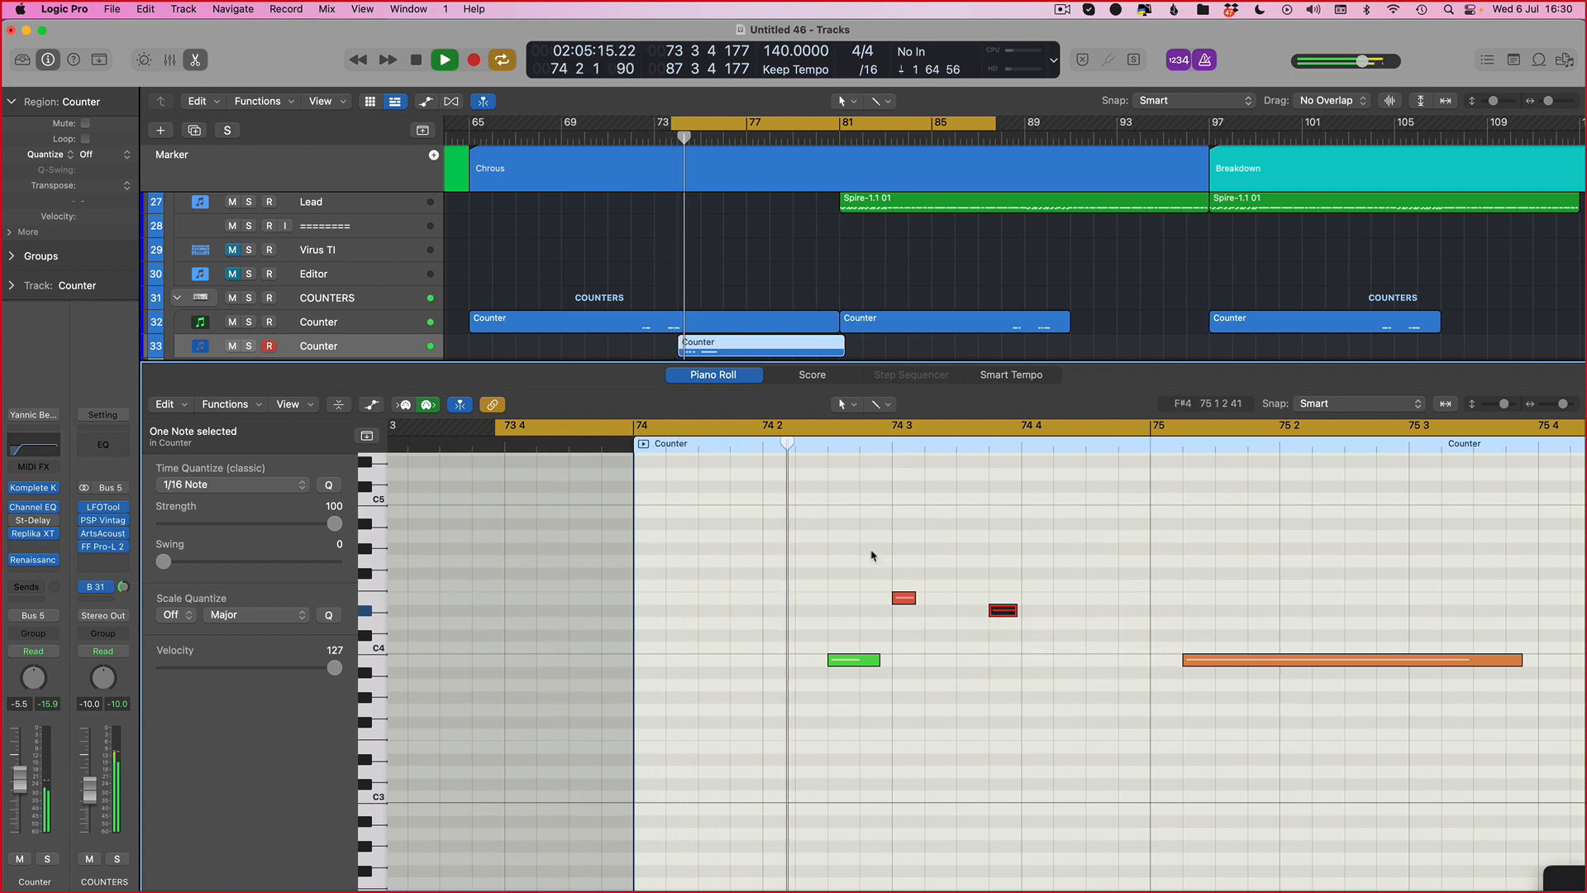
key(space)
click(1196, 660)
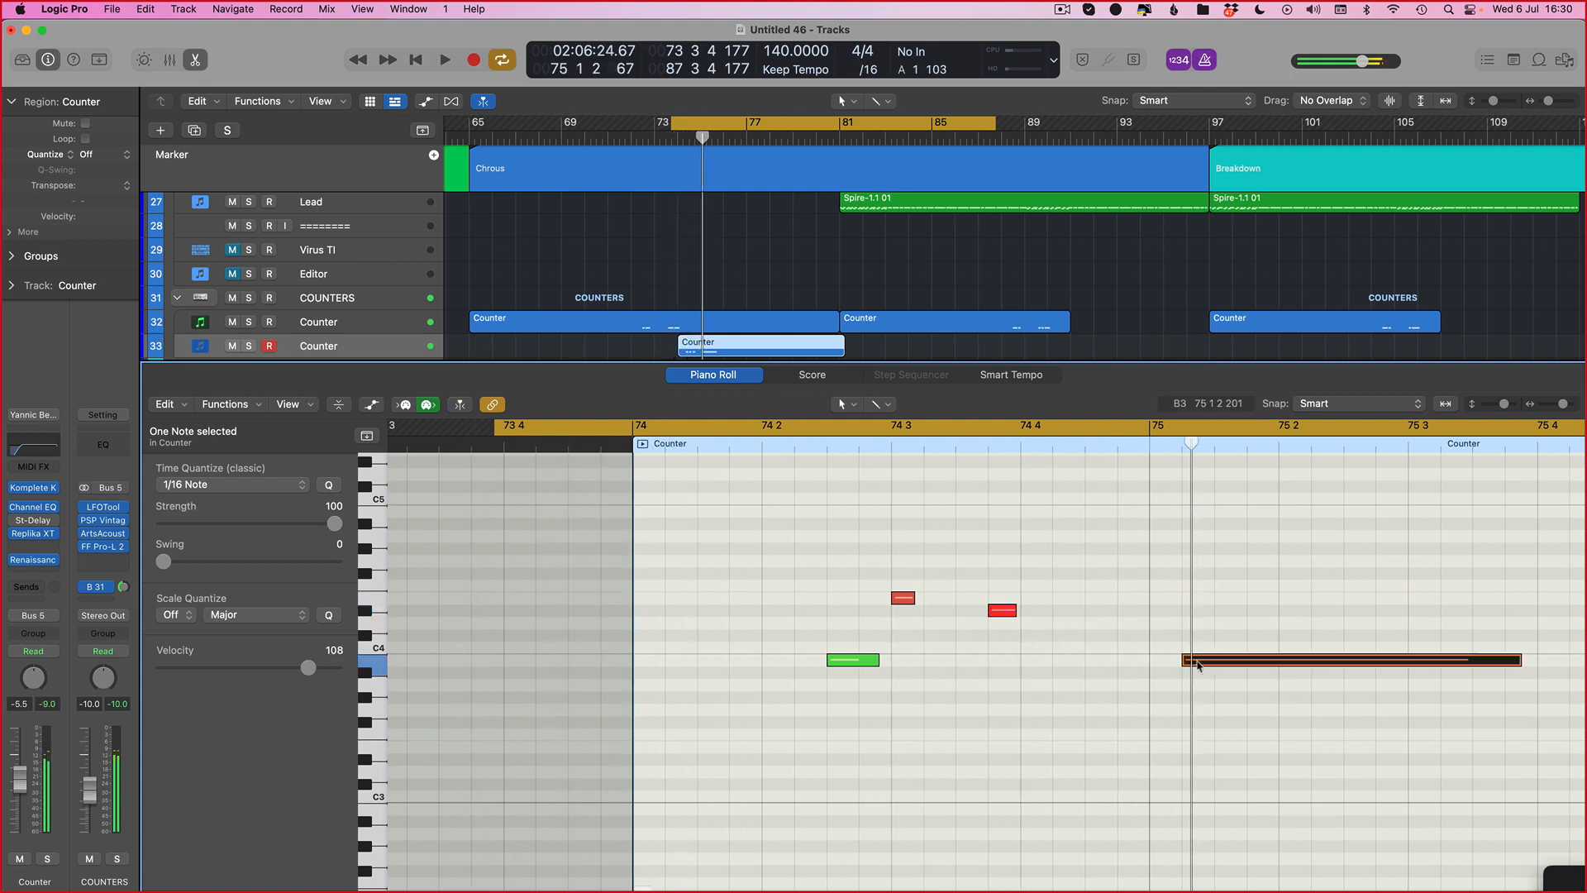
drag(1198, 665, 1165, 666)
key(space)
Step: Open the Counter track's Massive instrument window briefly and close it again while playing back
scroll(1167, 665, up, 1)
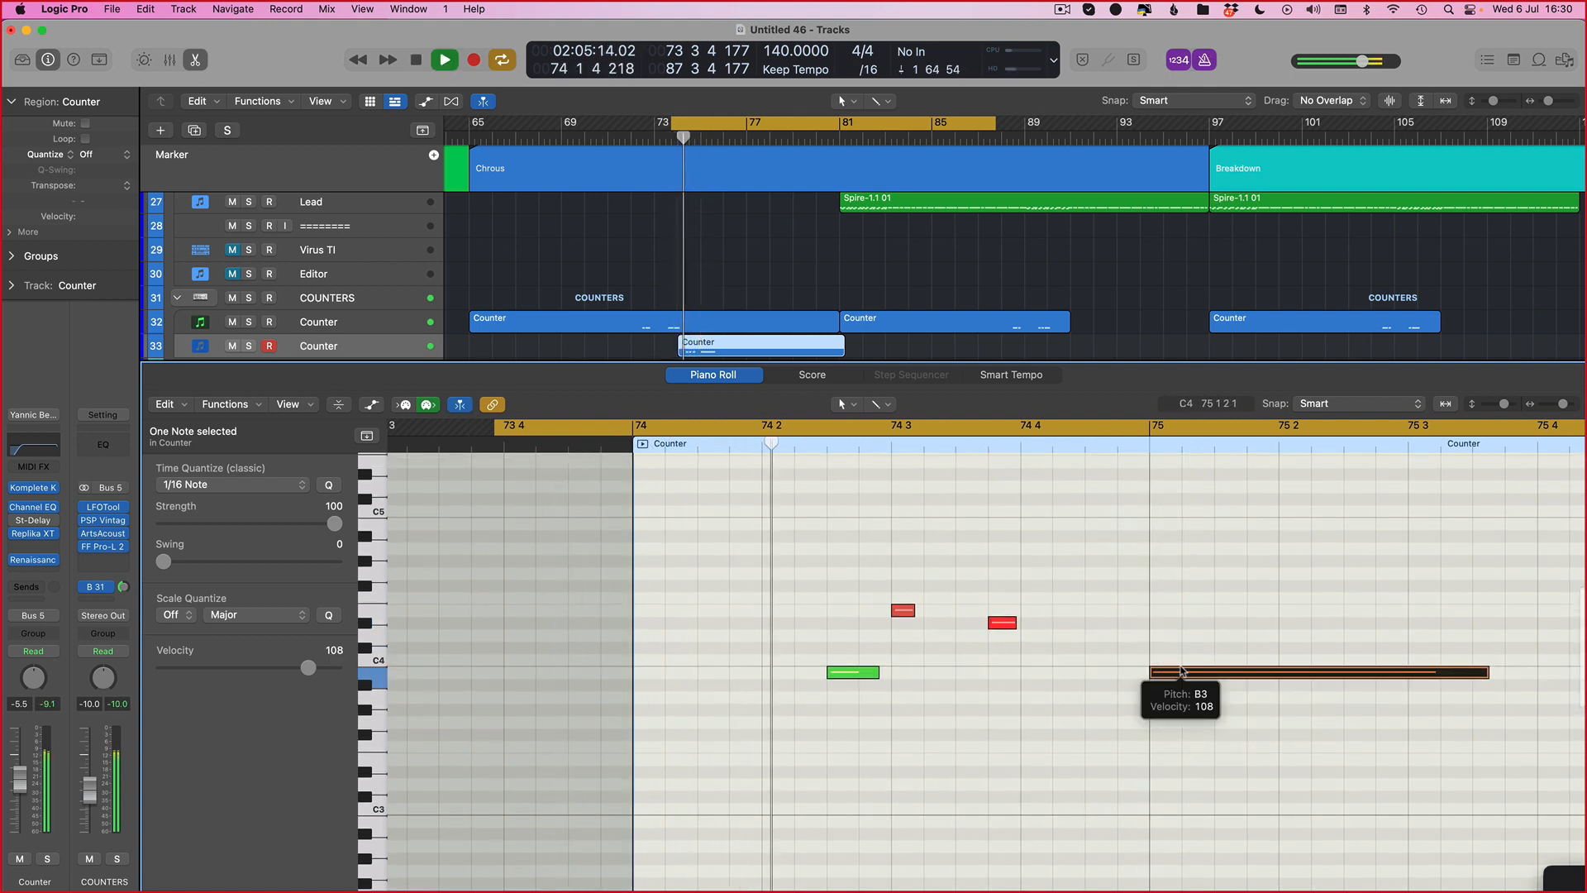
key(v)
key(space)
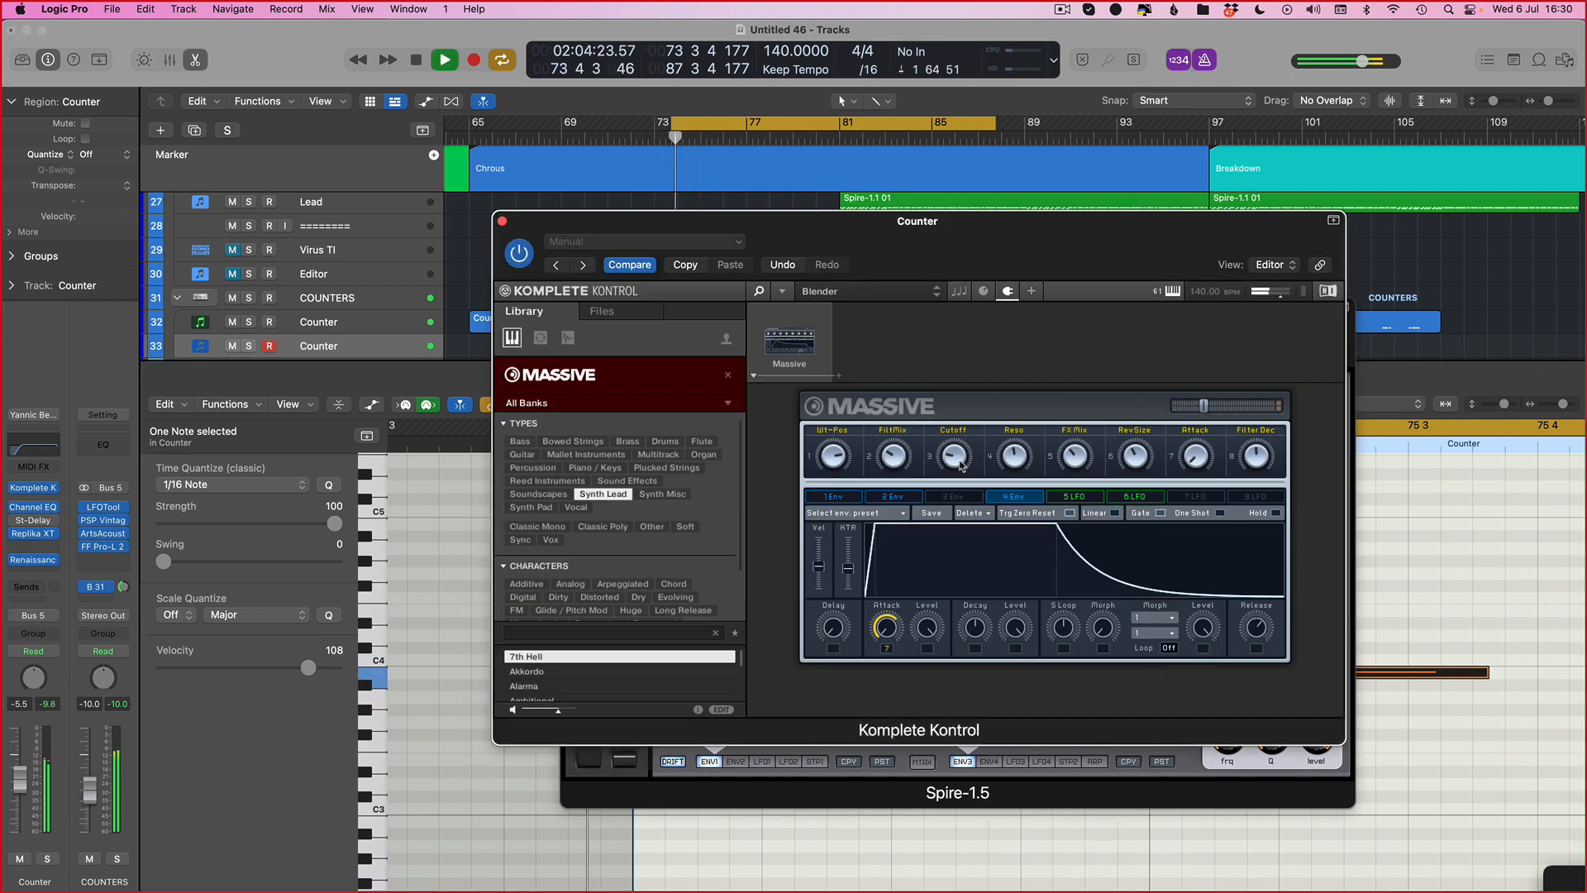
key(v)
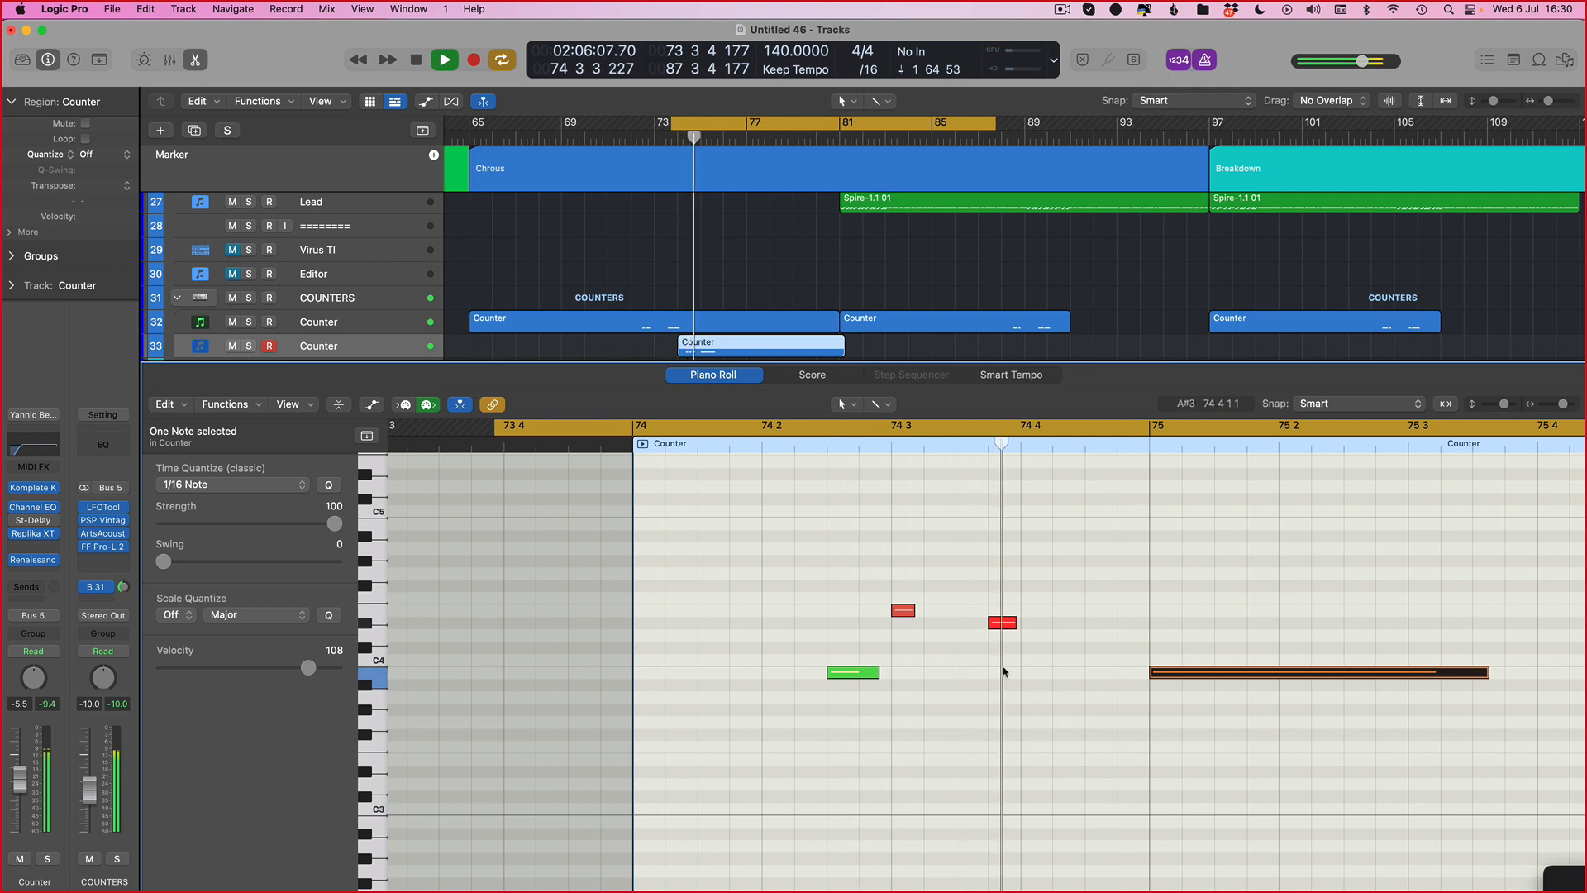
key(space)
Step: Lengthen the D4 note near 74 4 by moving its start earlier, then audition the phrase
drag(910, 610, 927, 611)
key(space)
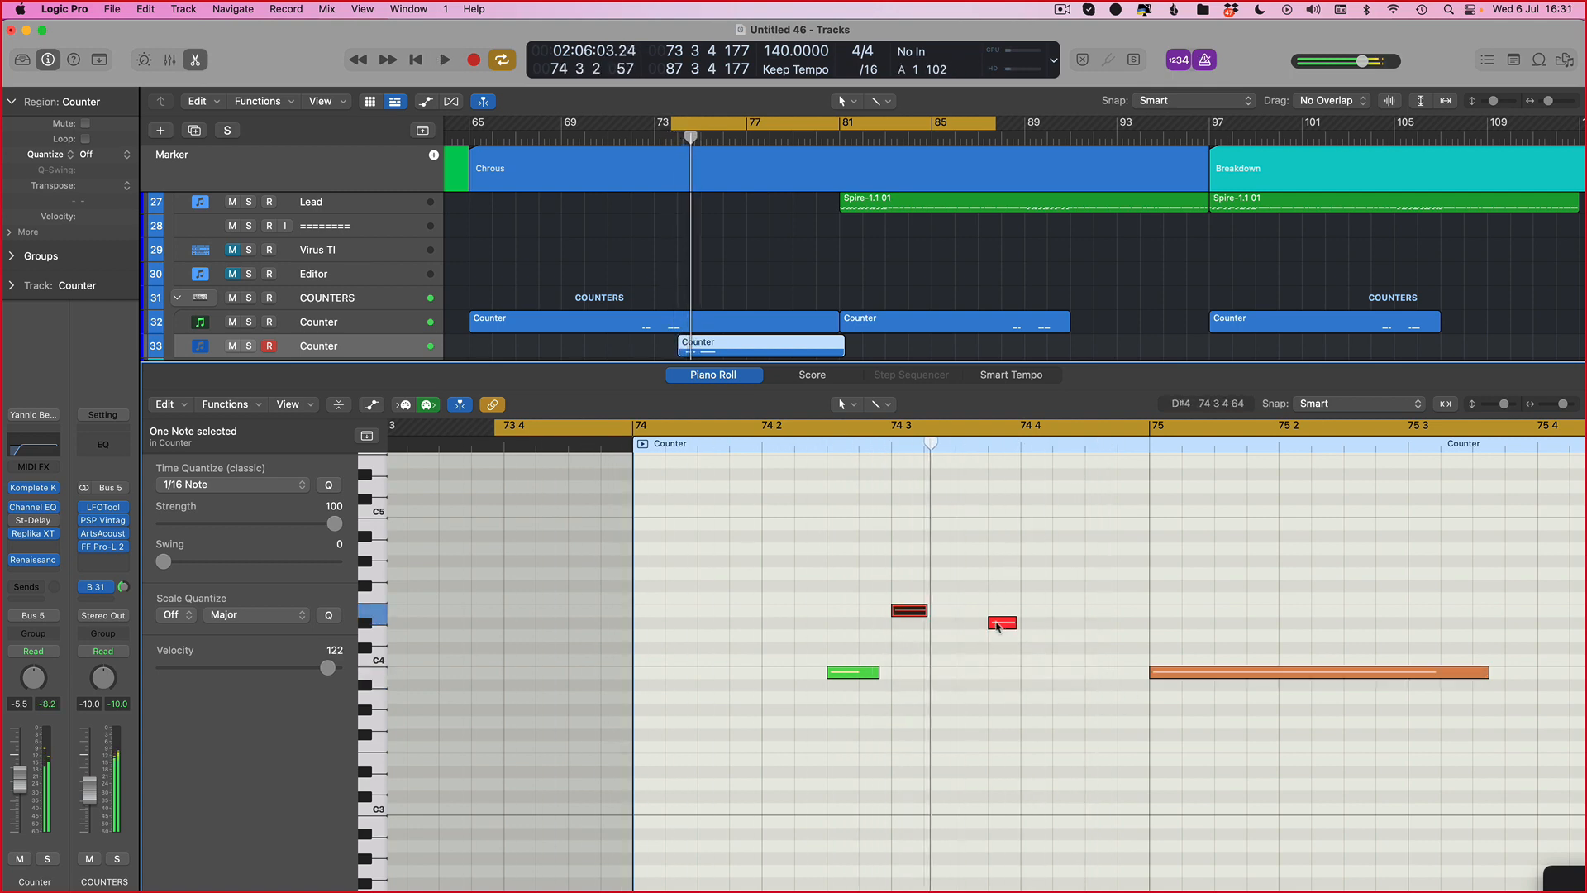
drag(993, 622, 957, 622)
key(space)
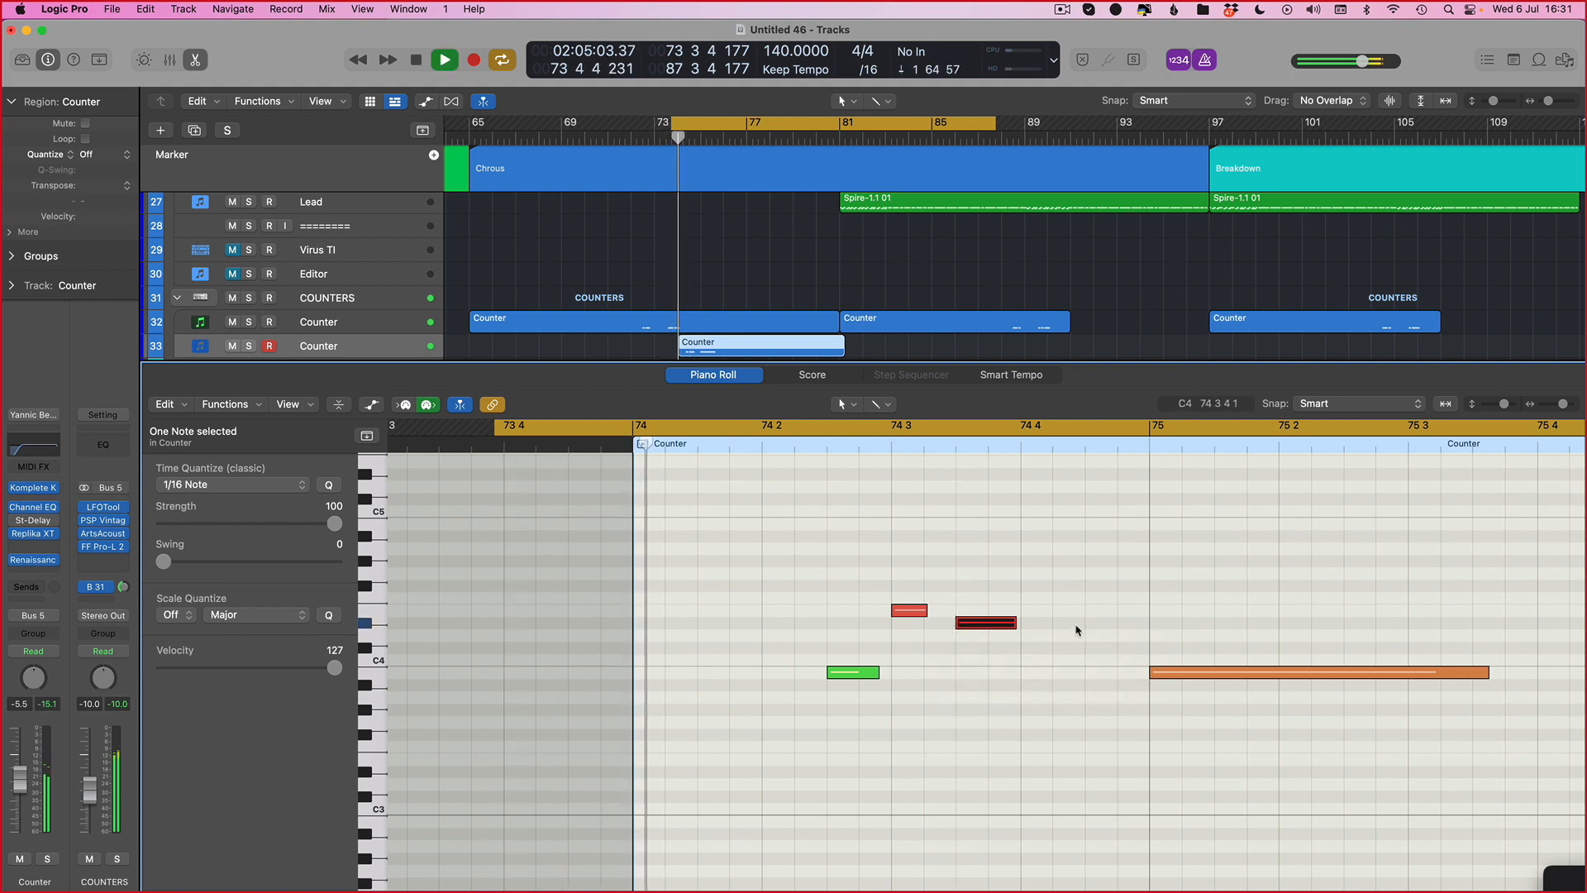
key(space)
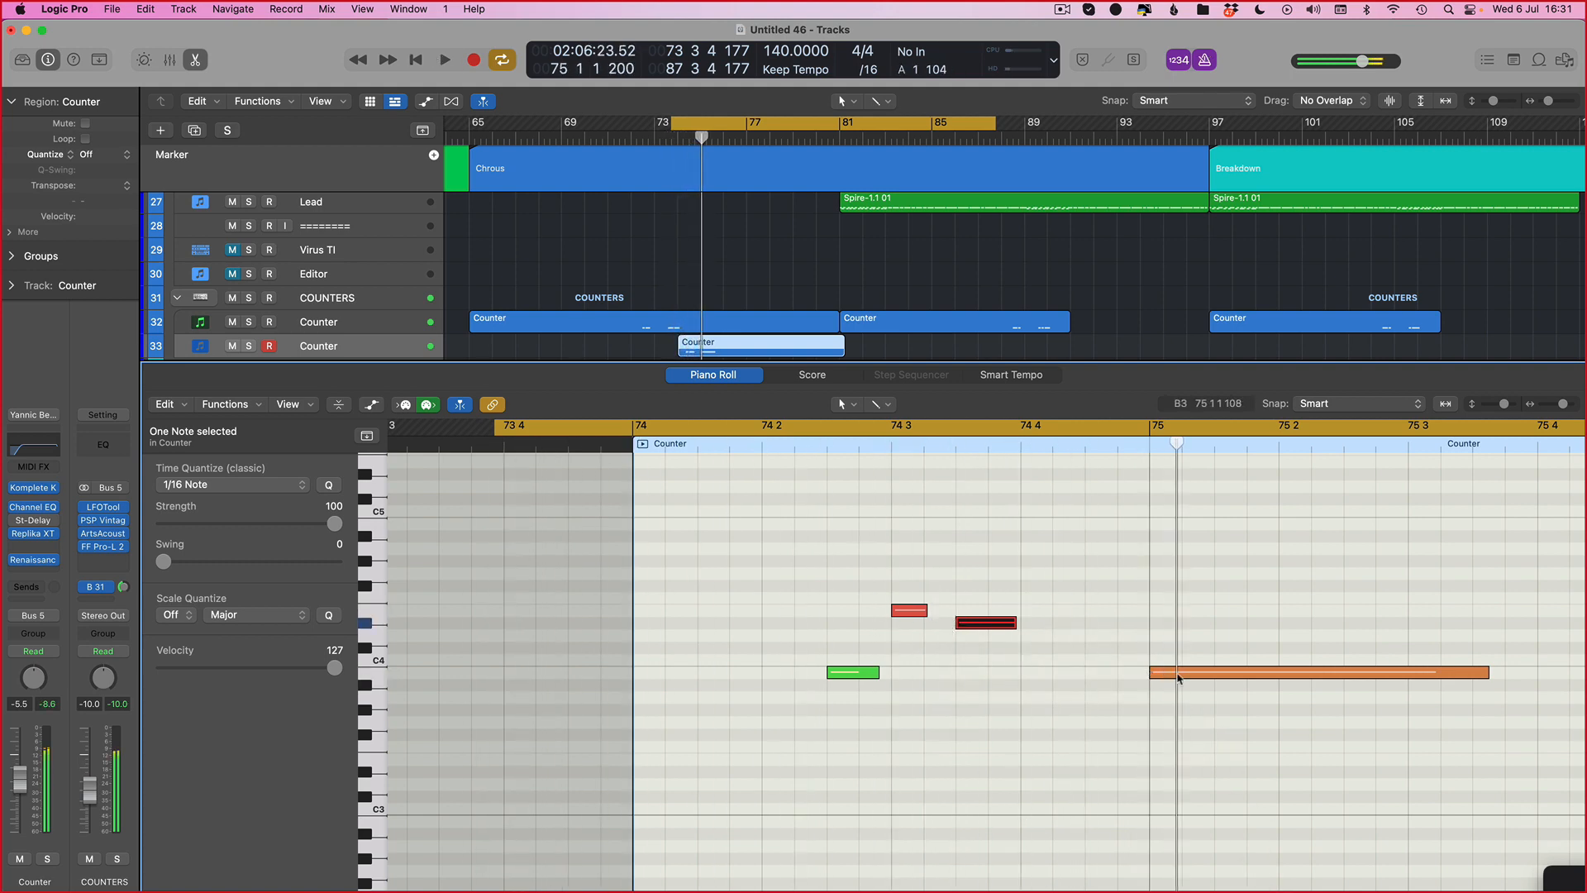
Step: Select the three notes after the first one and mute them
drag(930, 570, 1375, 769)
key(ctrl+m)
key(space)
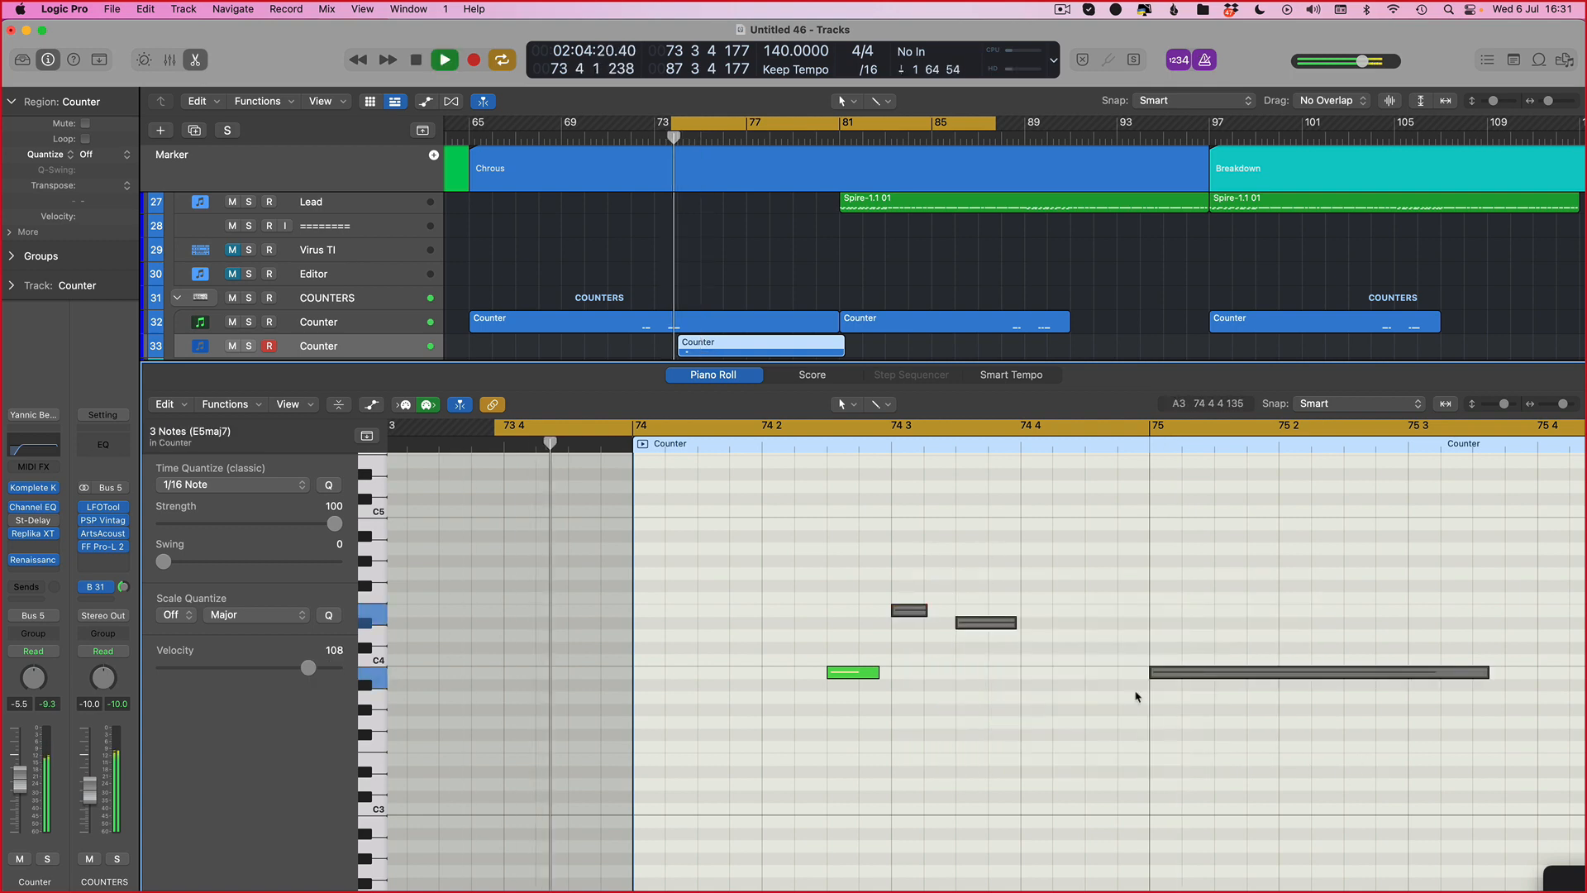
key(space)
Step: Select all notes in the Counter region and nudge them later twice, auditioning after each nudge
key(super+a)
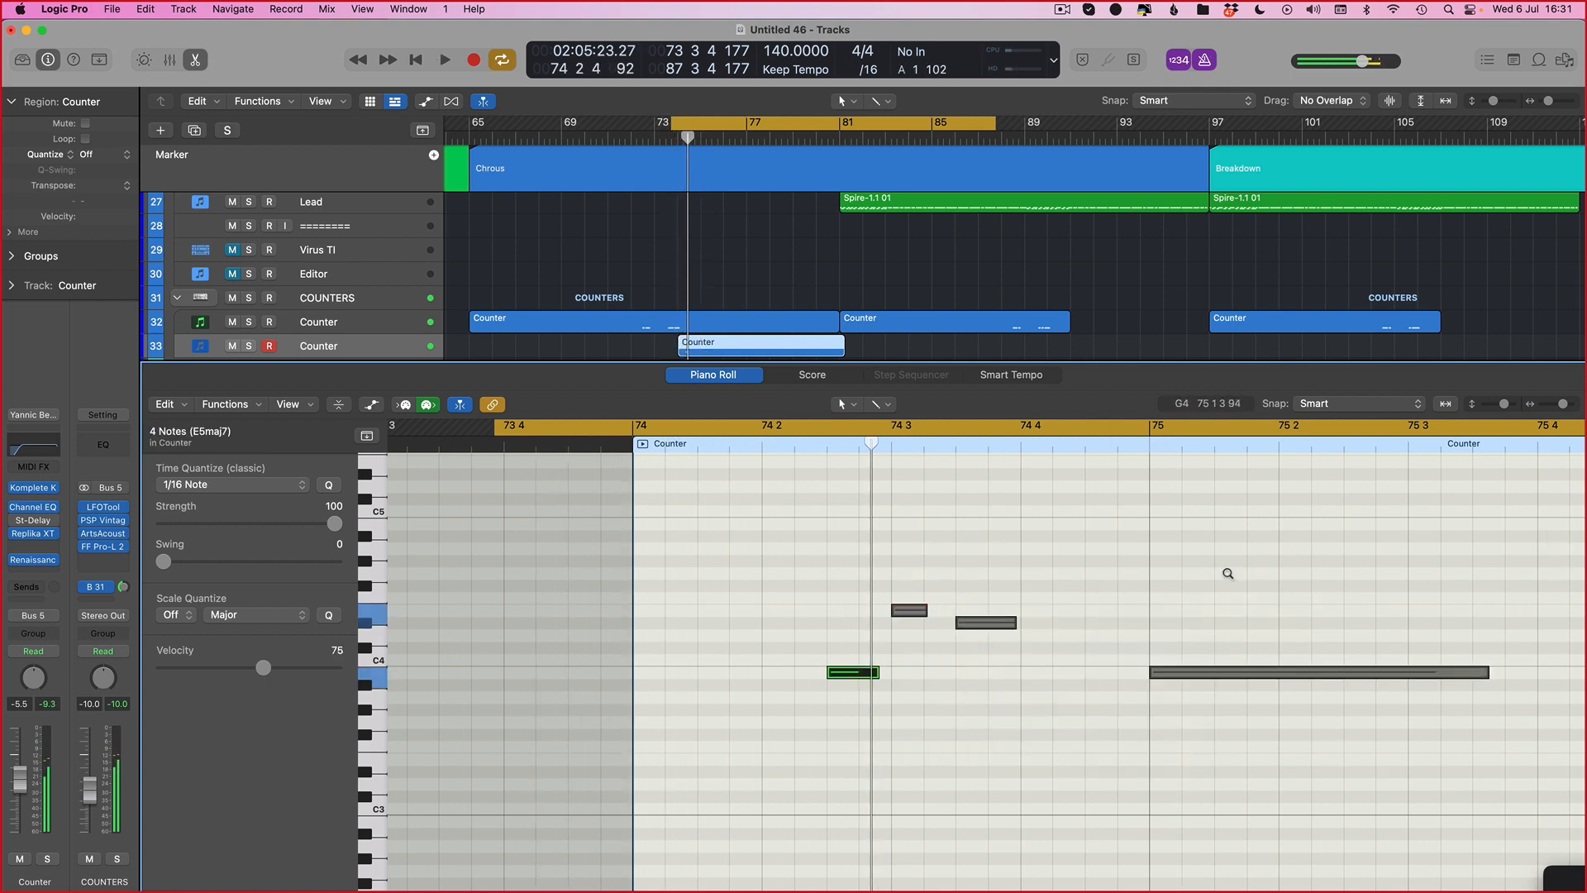
key(alt+Right)
key(space)
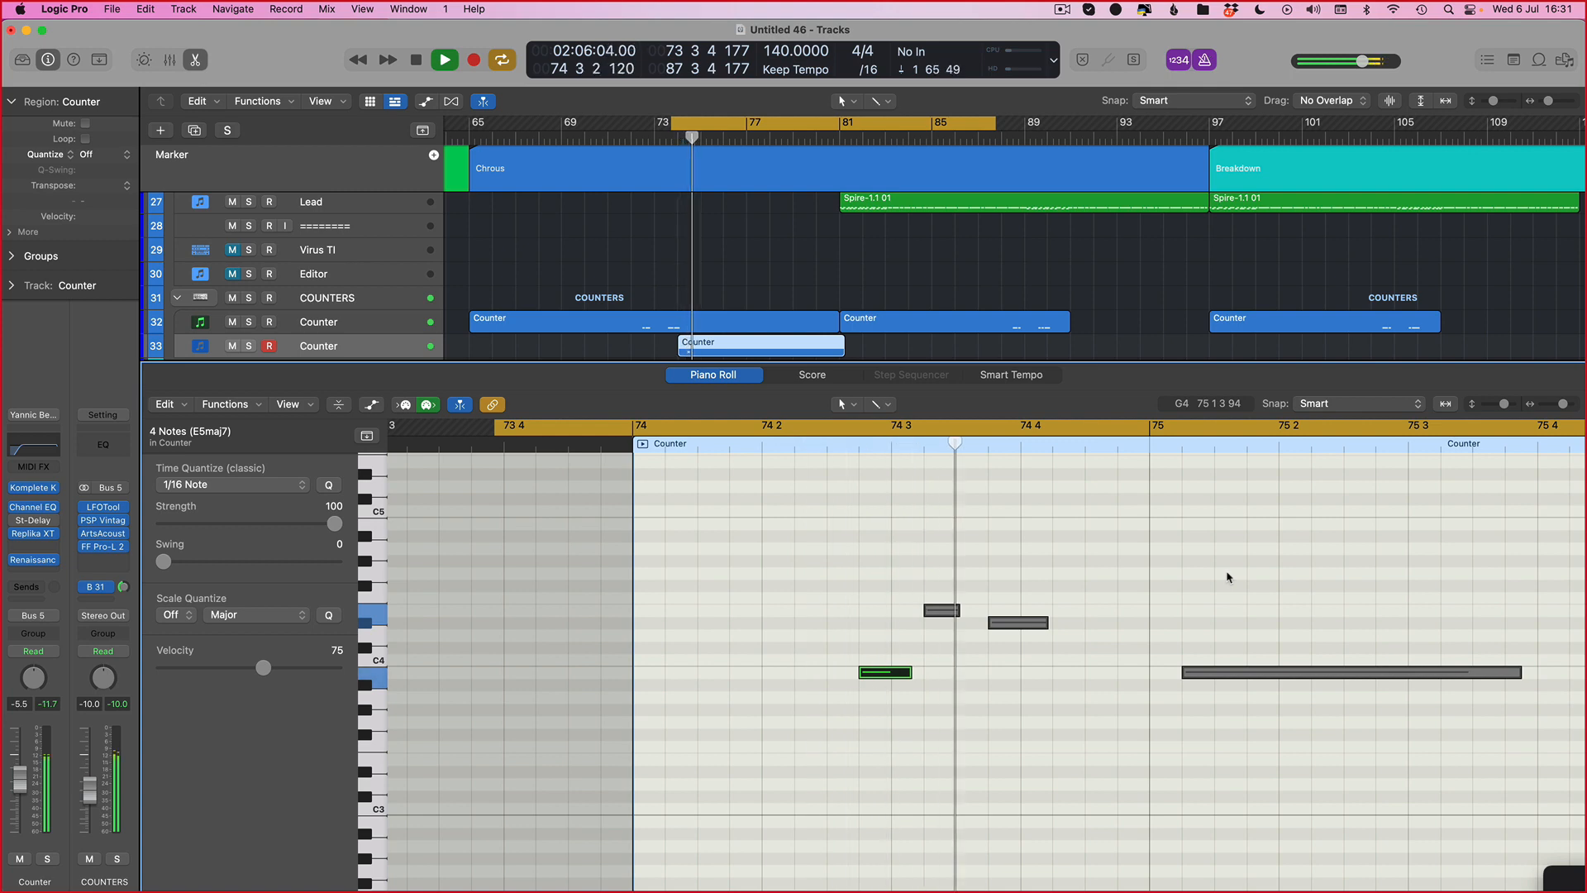
key(space)
key(alt+Right)
key(space)
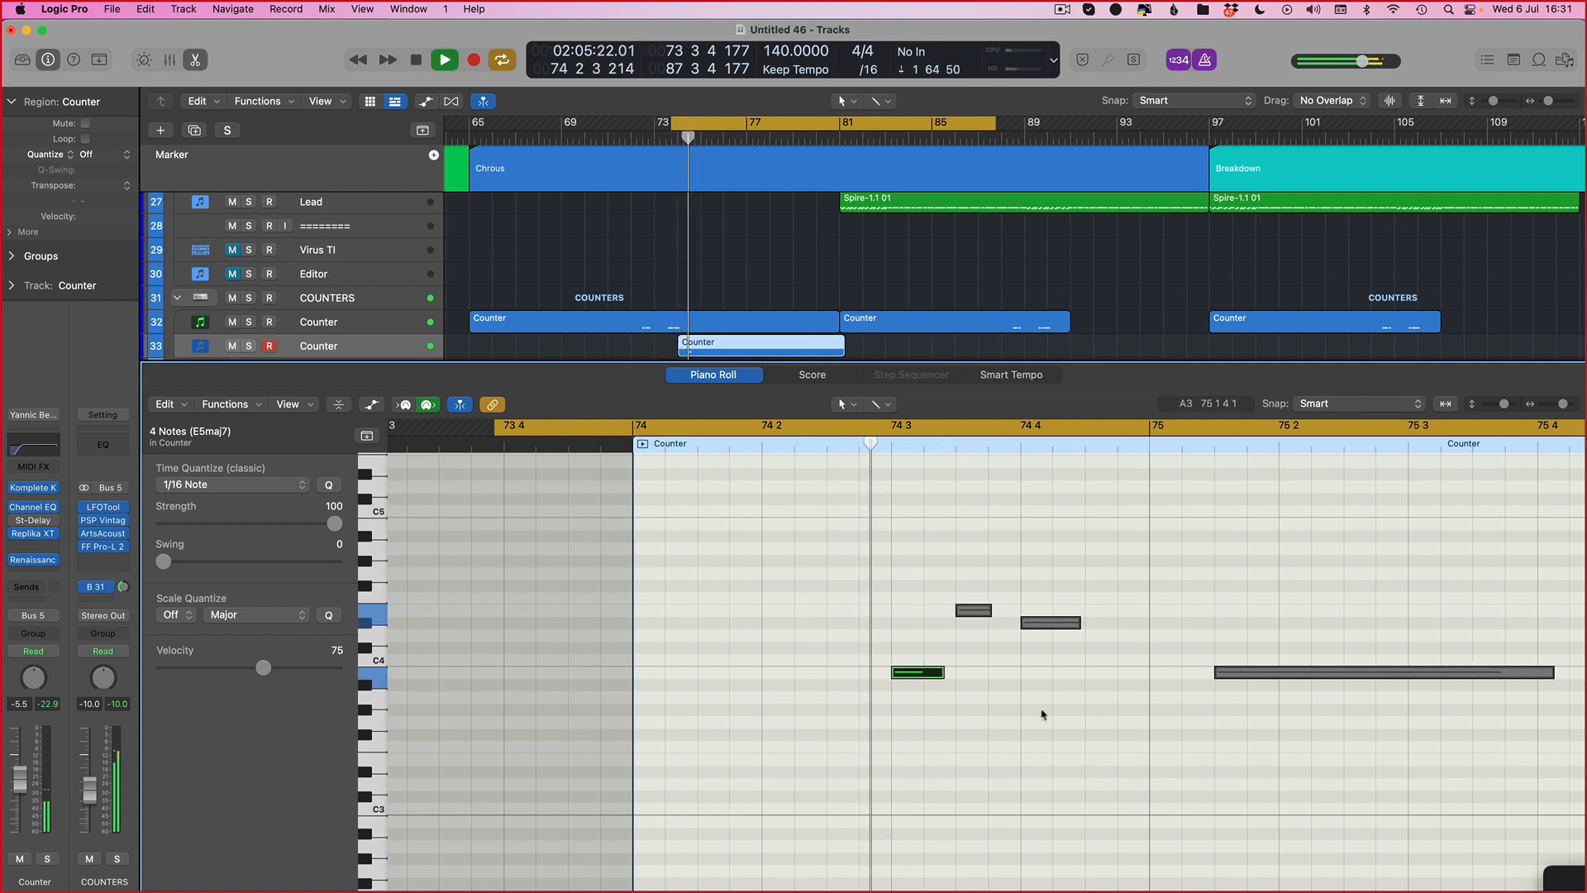
key(space)
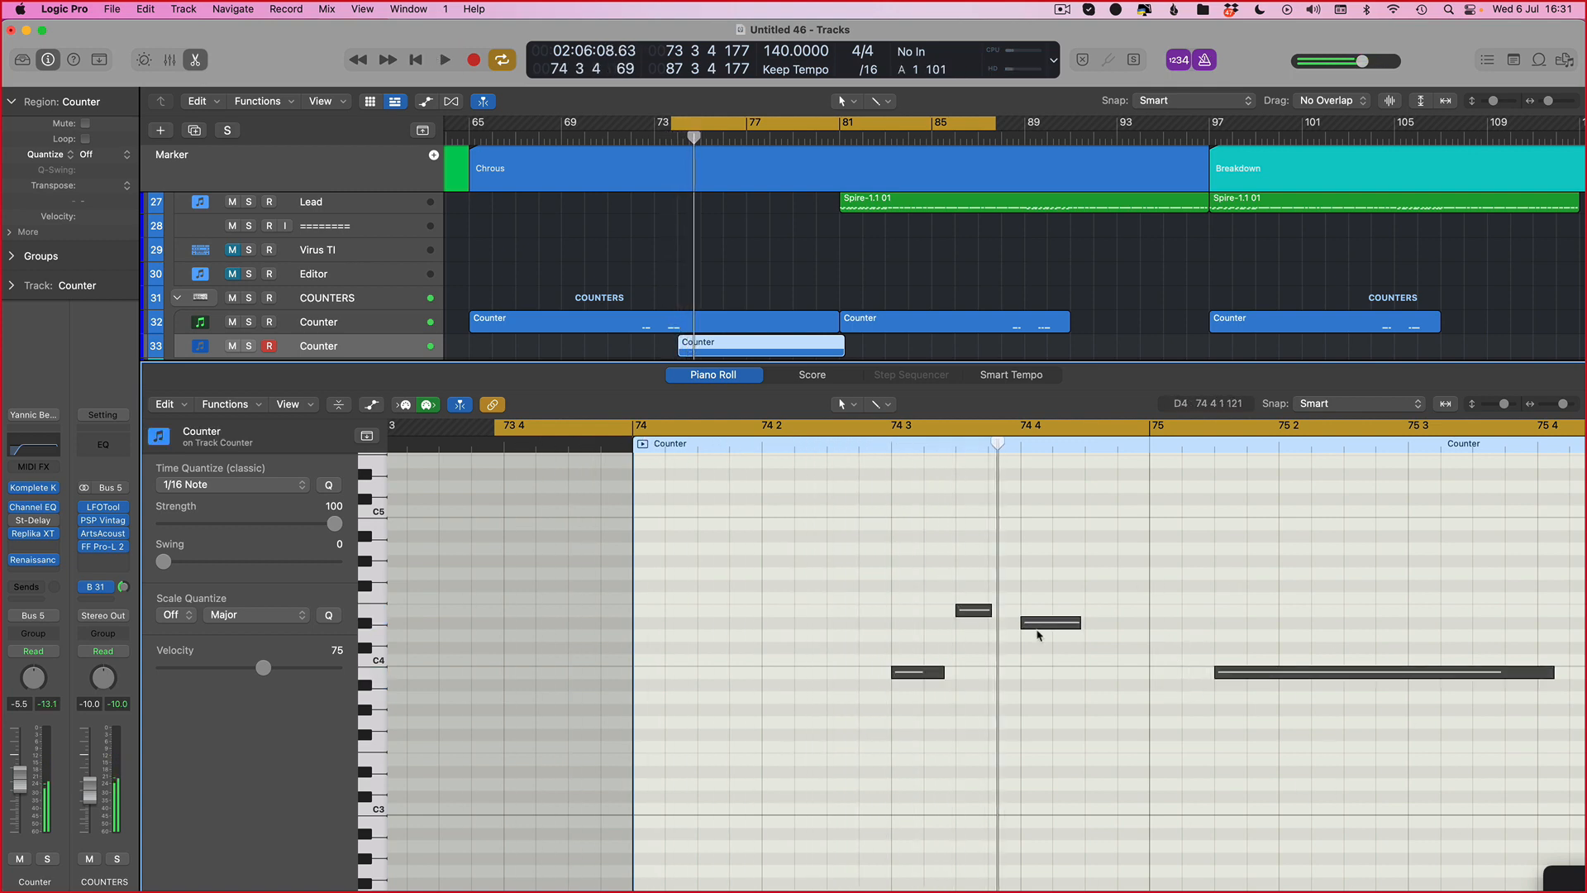
key(space)
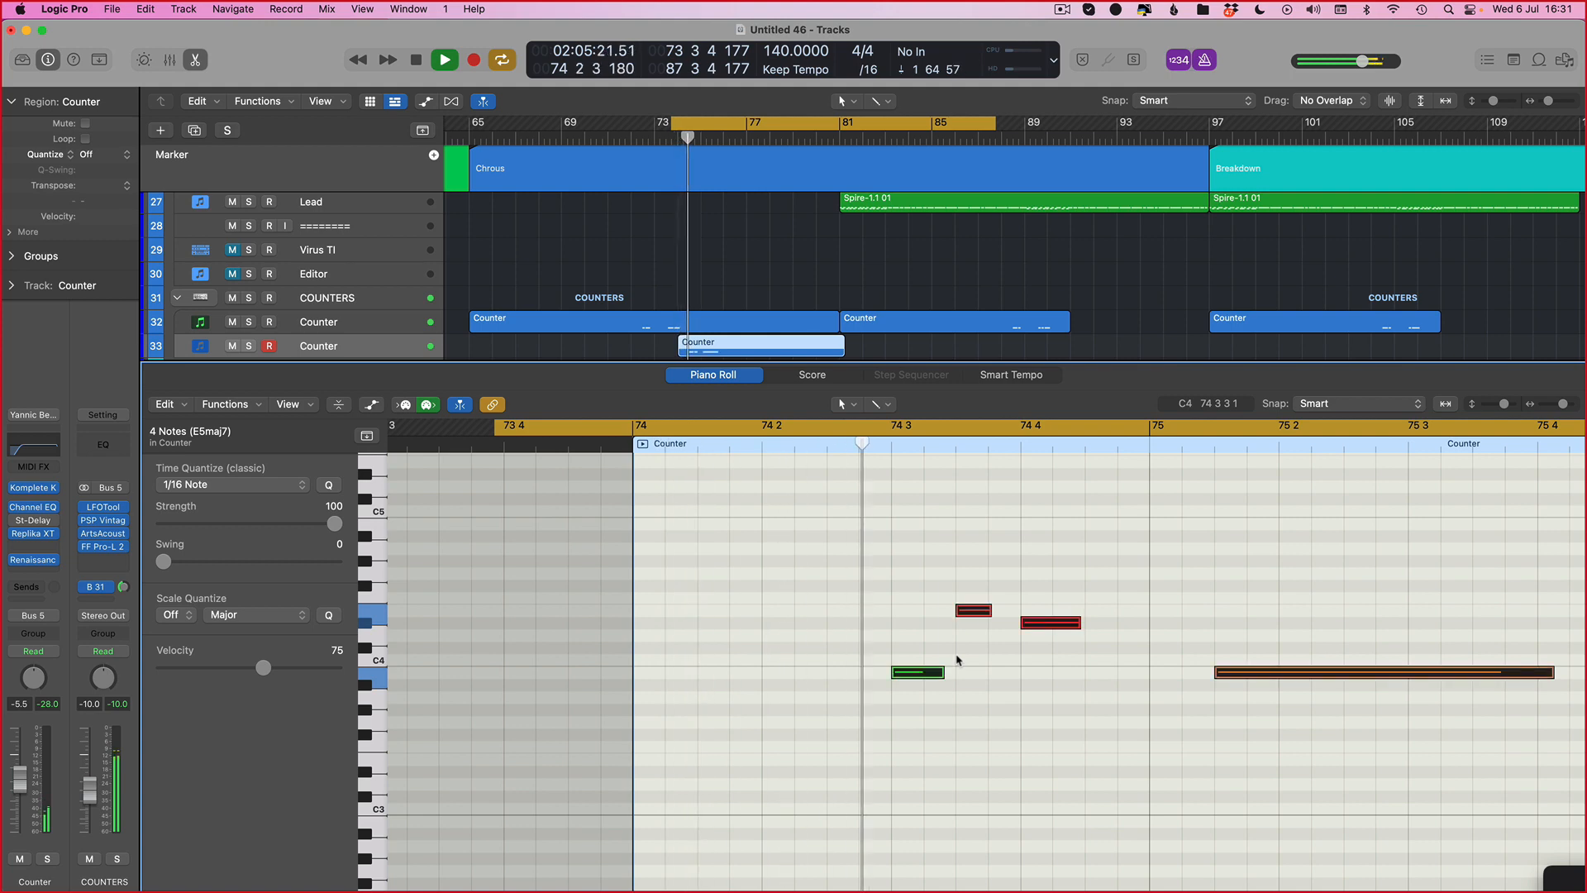
Step: Nudge the D4 and D#4 notes individually later and audition the result
click(1086, 678)
key(space)
click(1048, 621)
key(alt+Right)
key(space)
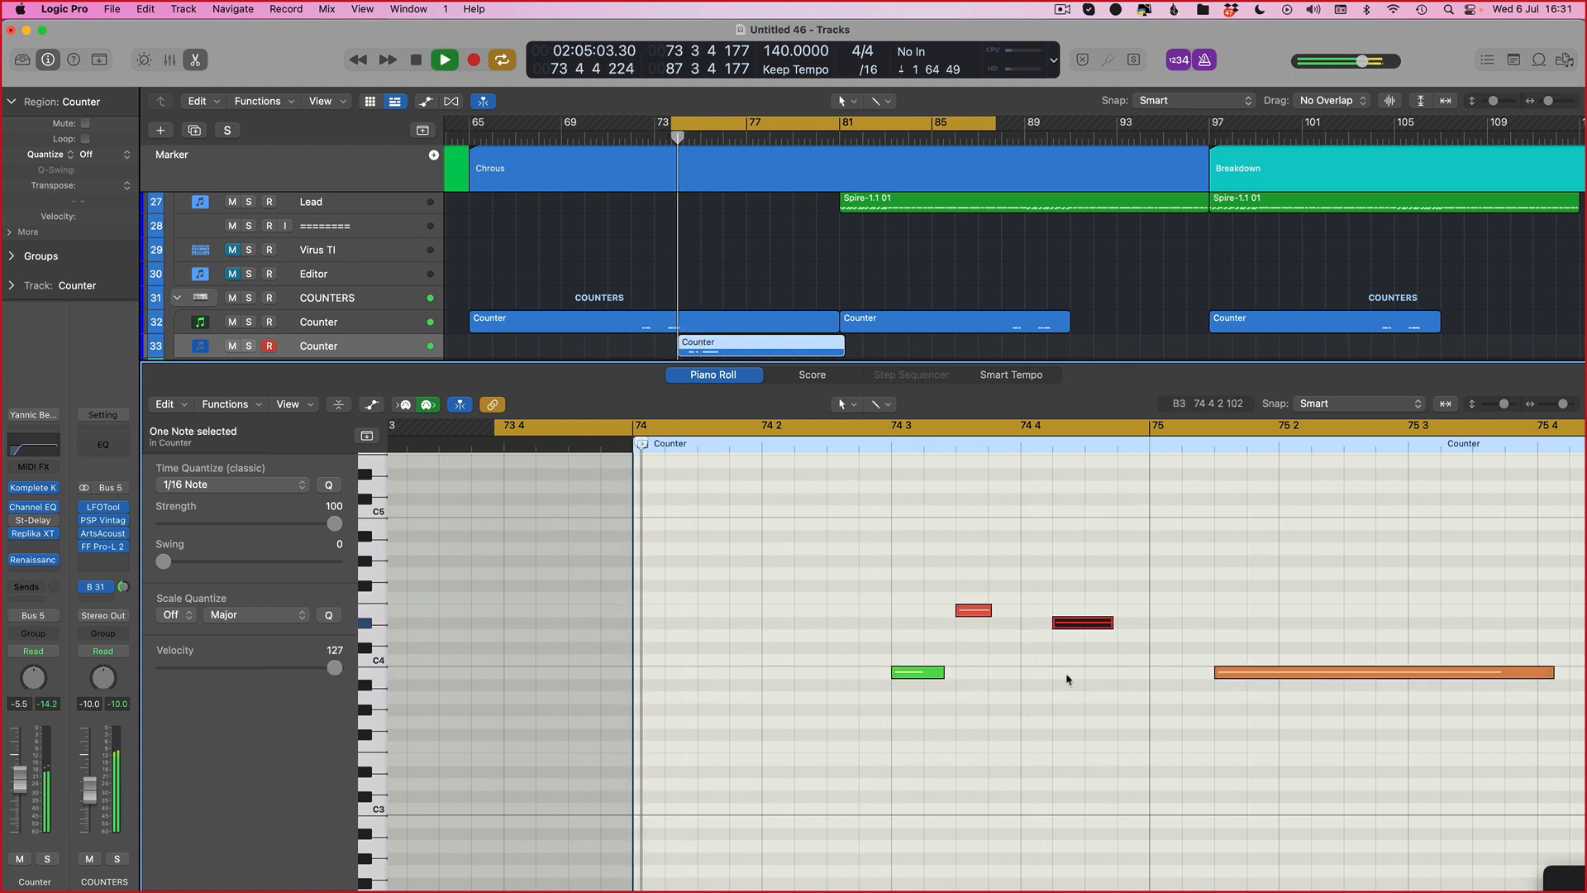
key(space)
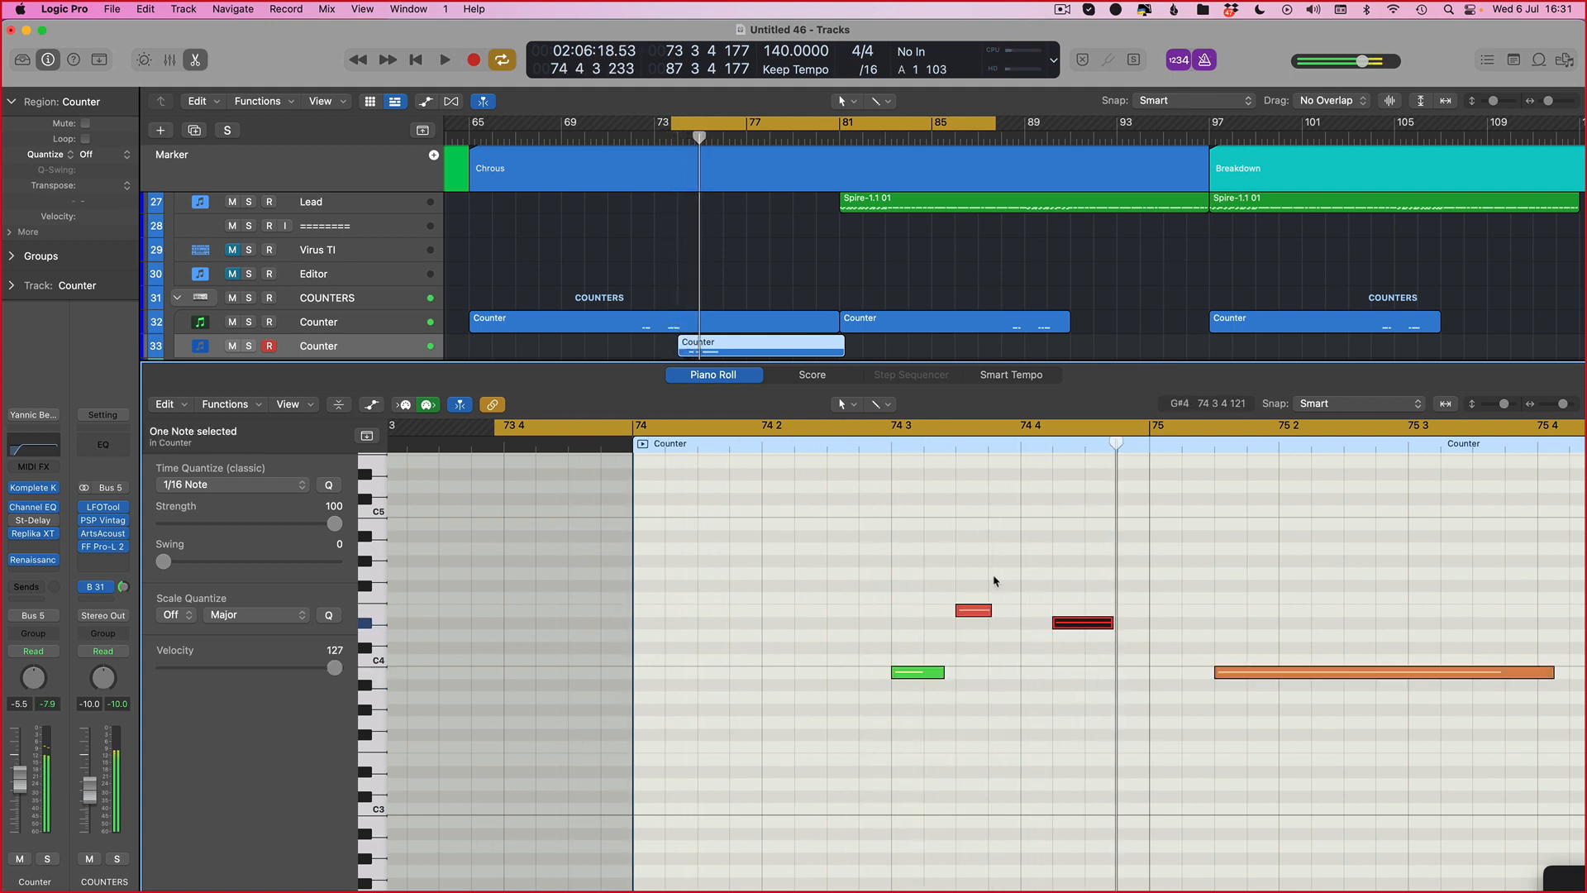
key(alt+Right)
key(space)
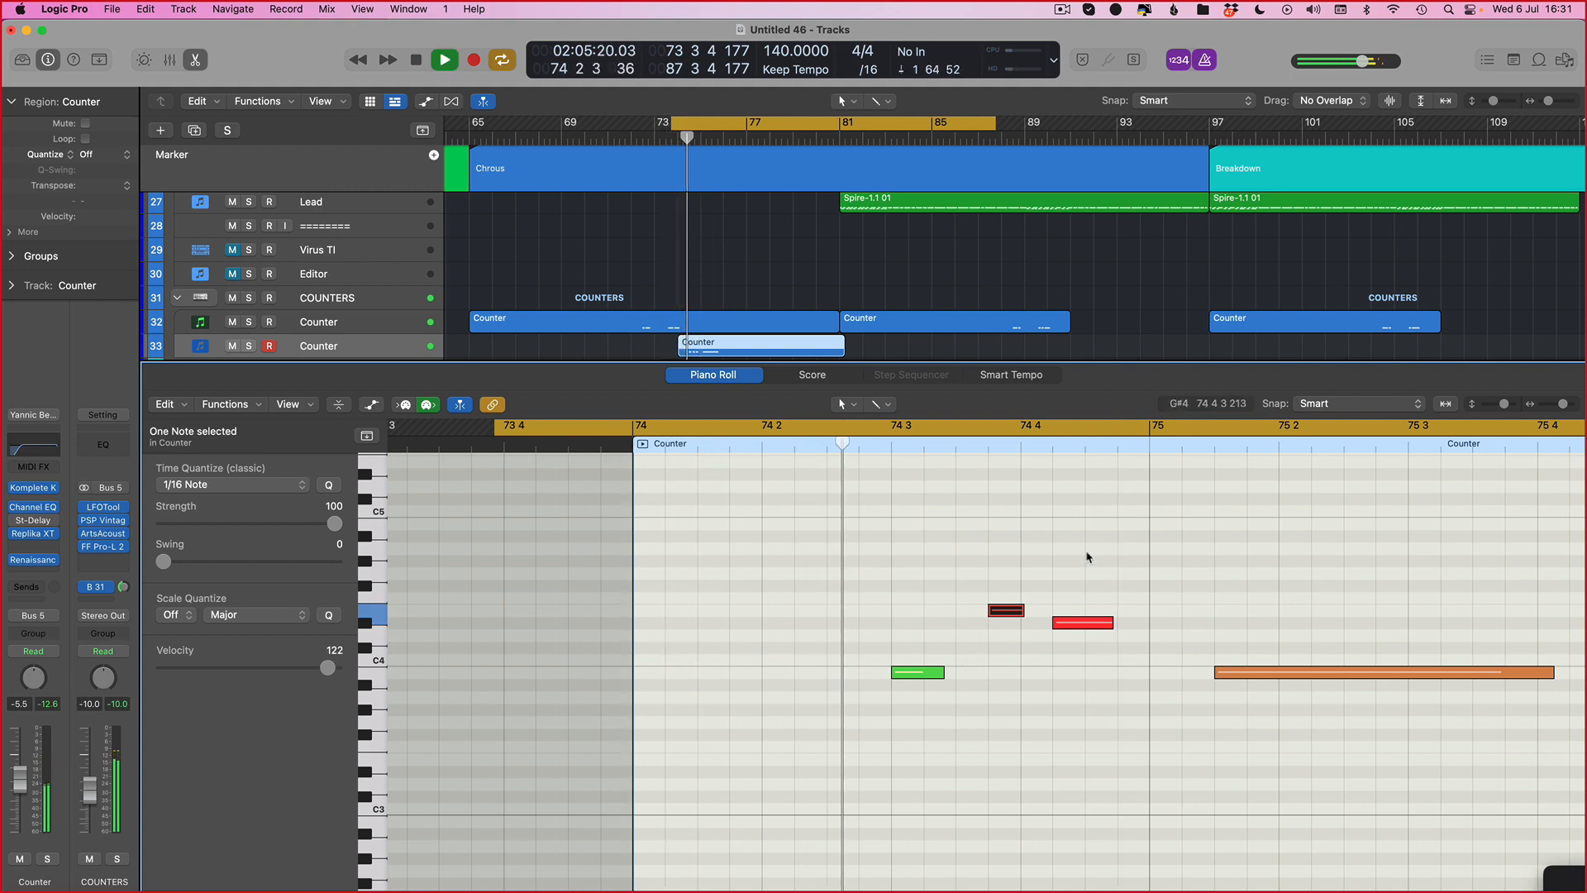
Step: Select all notes and nudge the whole phrase later once more
key(space)
key(super+a)
key(alt+Right)
key(space)
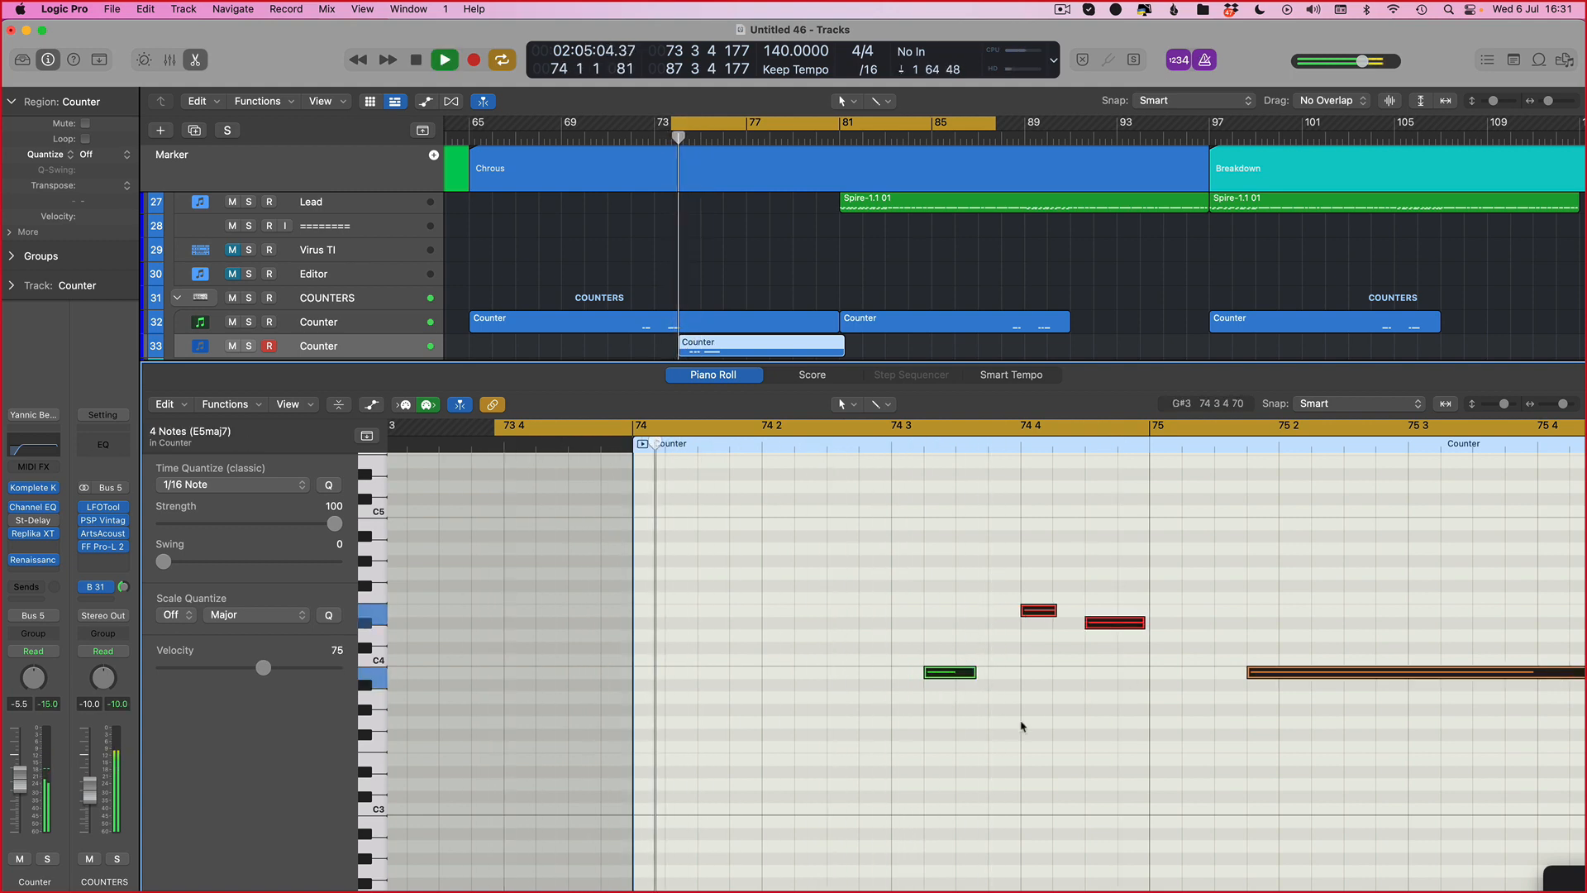
key(space)
Step: Add a short A#3 note near beat 74 4, then delete it again
super+click(1134, 686)
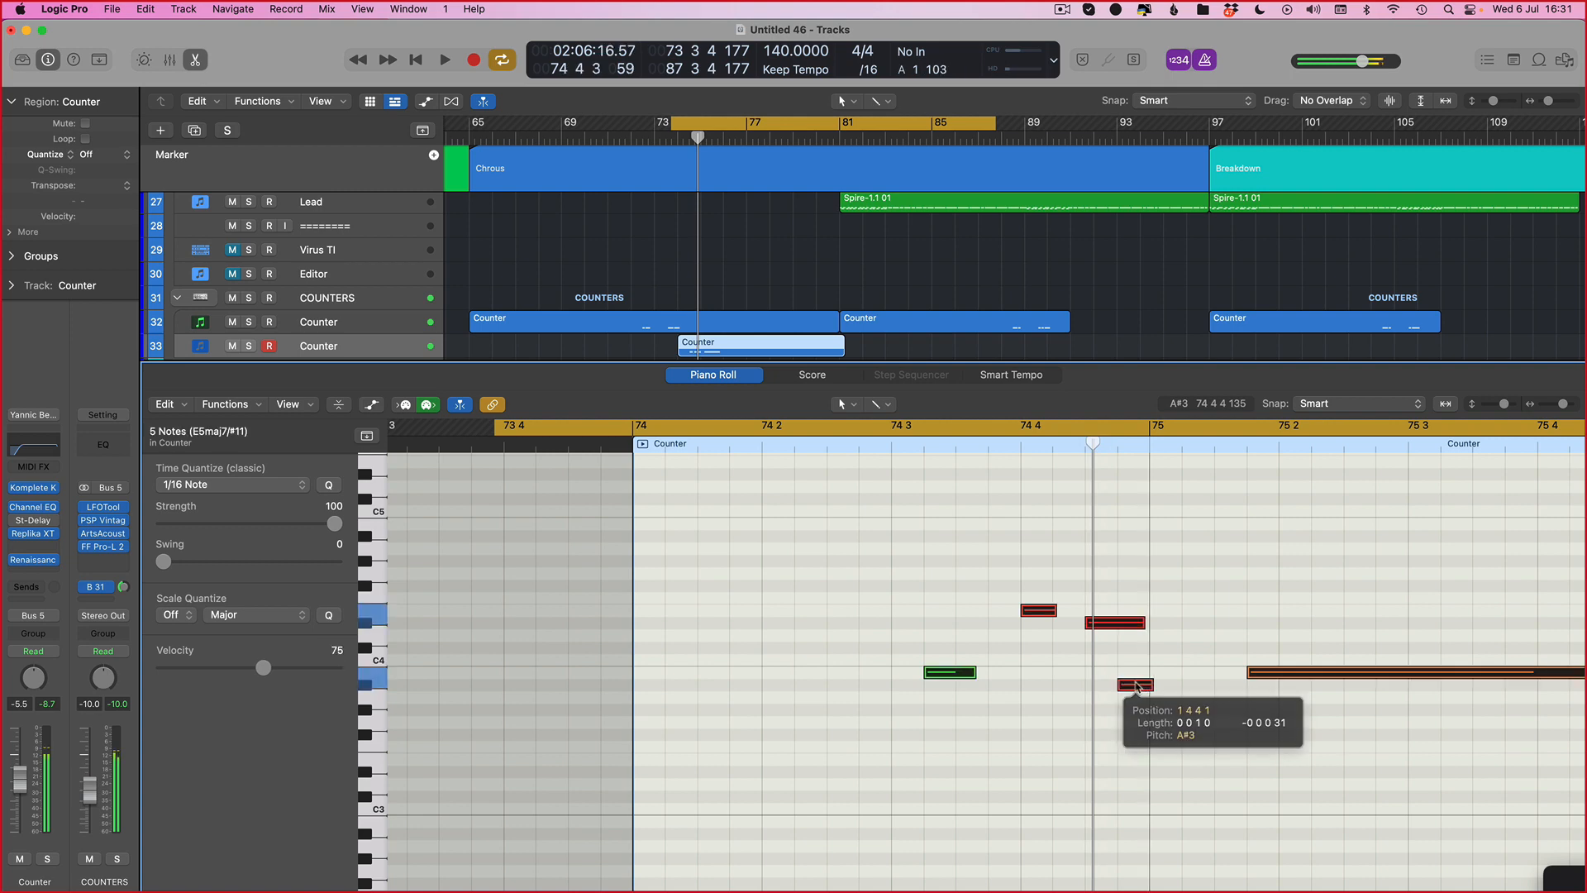
key(alt+Right)
click(1167, 685)
key(Delete)
key(space)
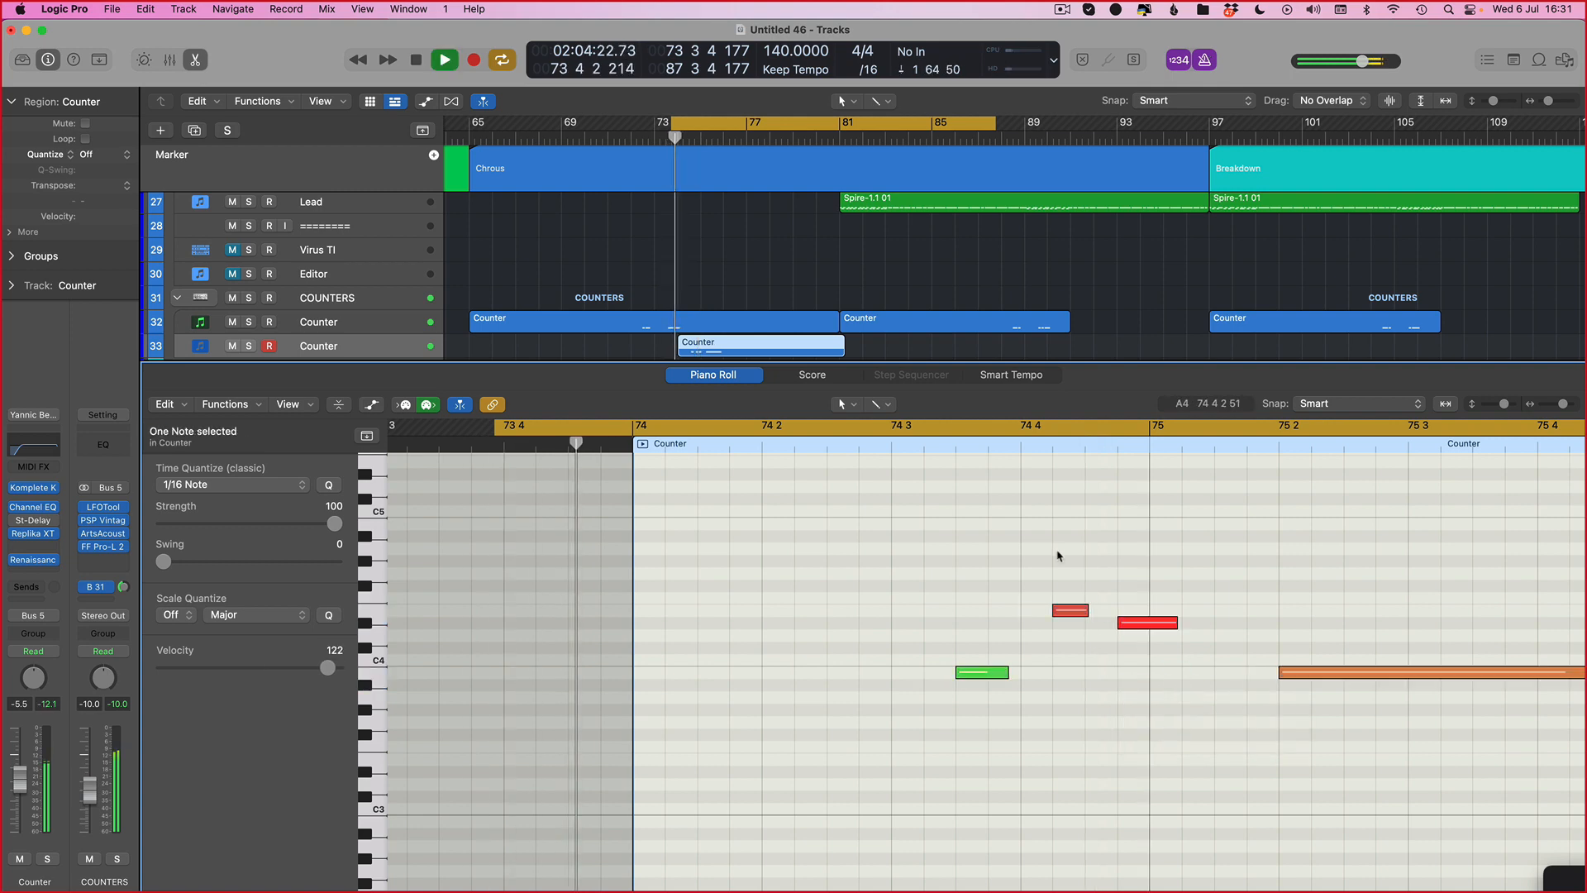
key(space)
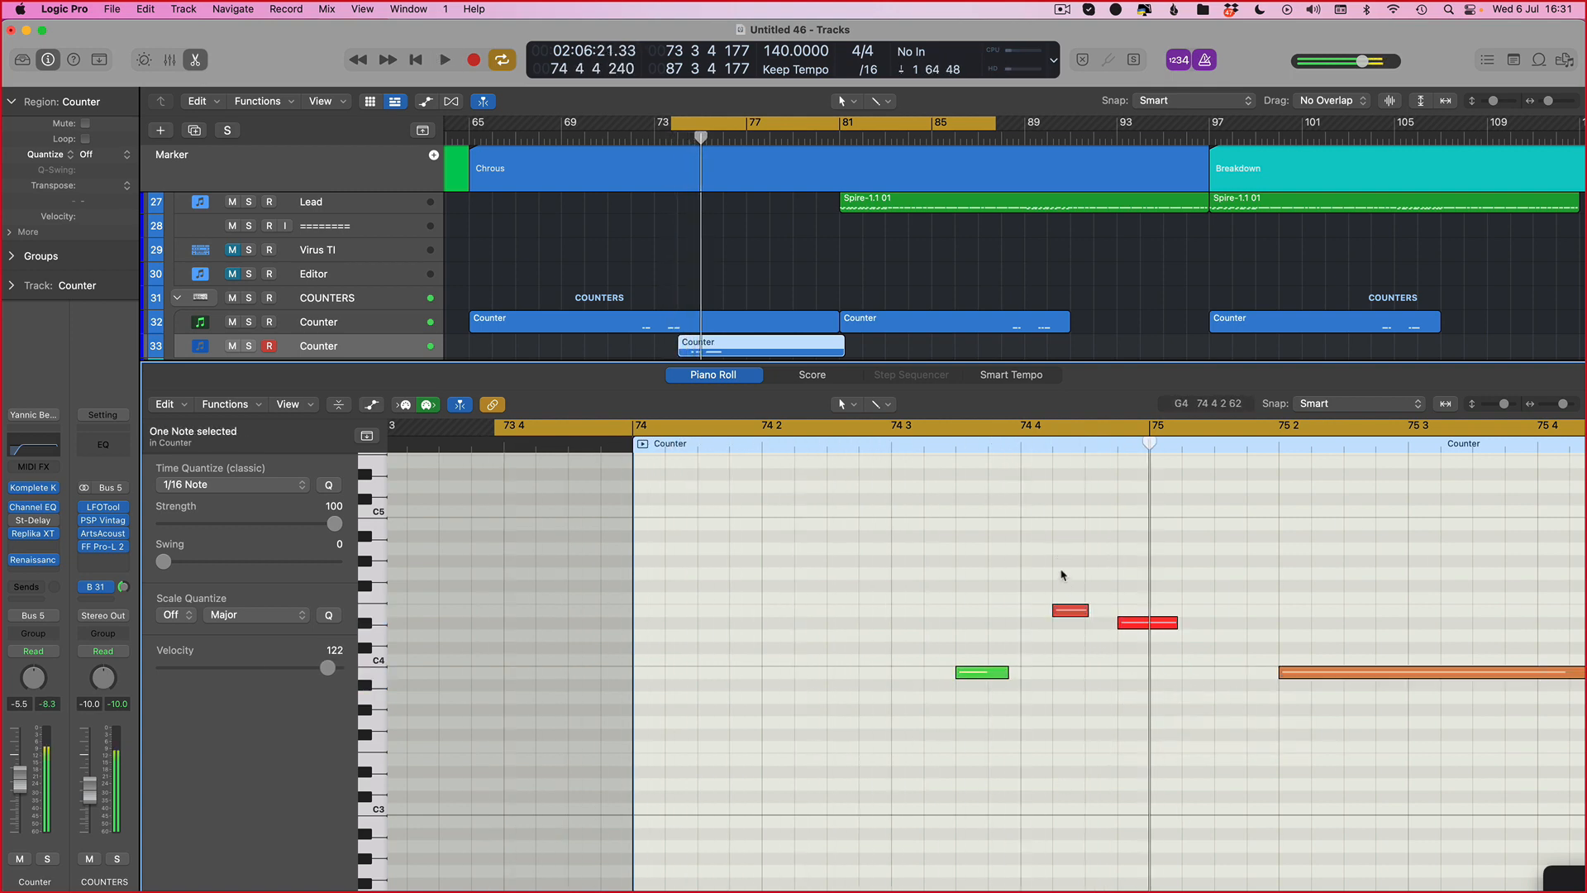
Step: Nudge the D4 note so it starts on bar 75 and audition the phrase repeatedly
key(alt+Left)
key(space)
click(1145, 623)
key(alt+Left)
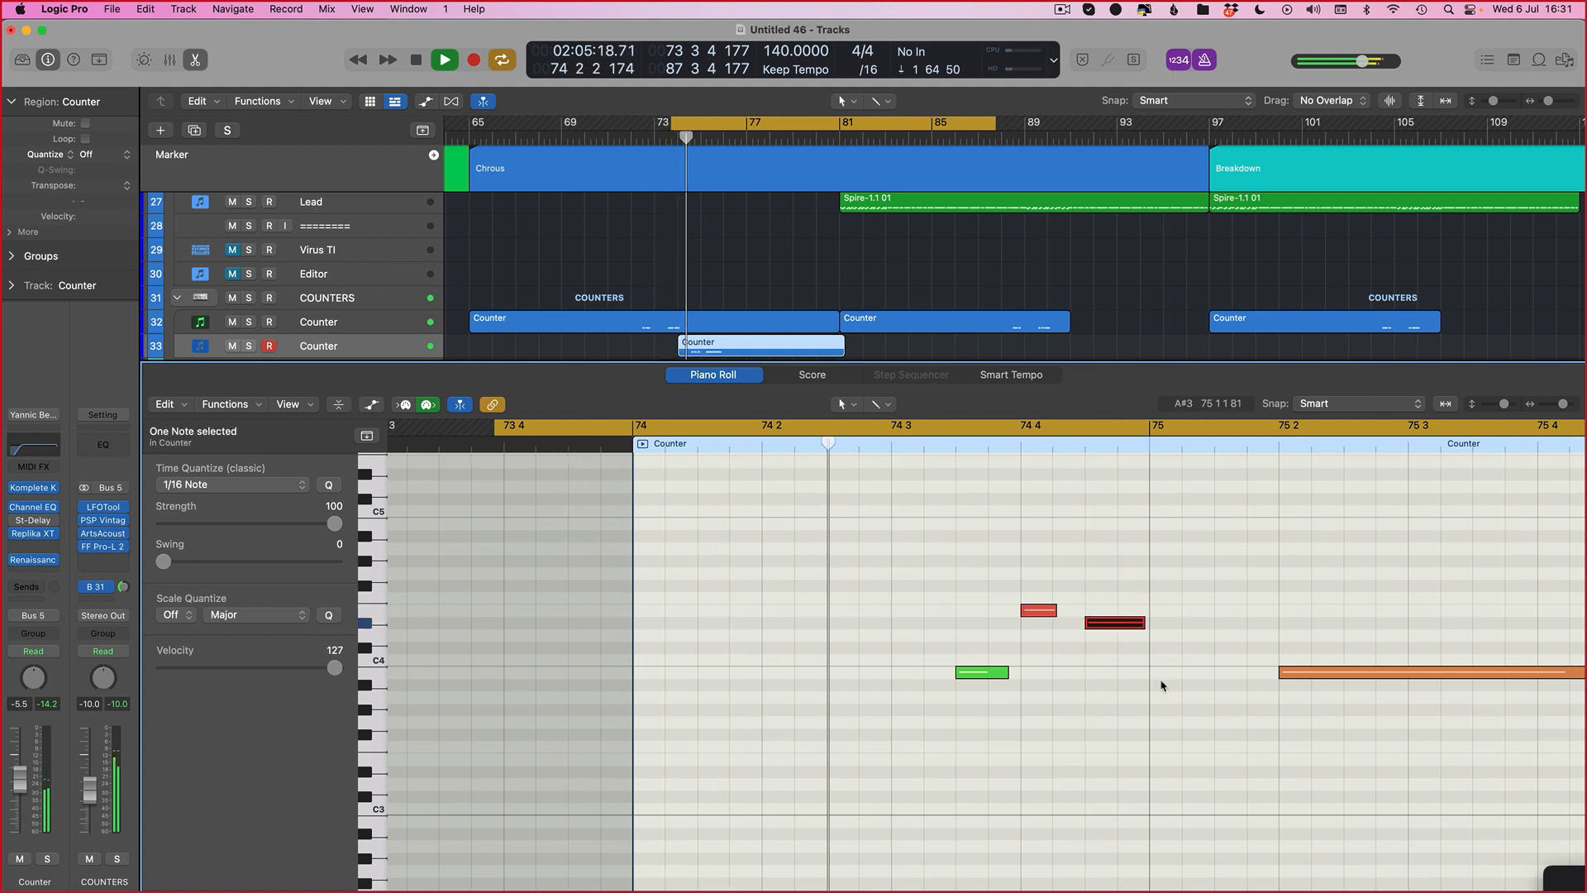
key(space)
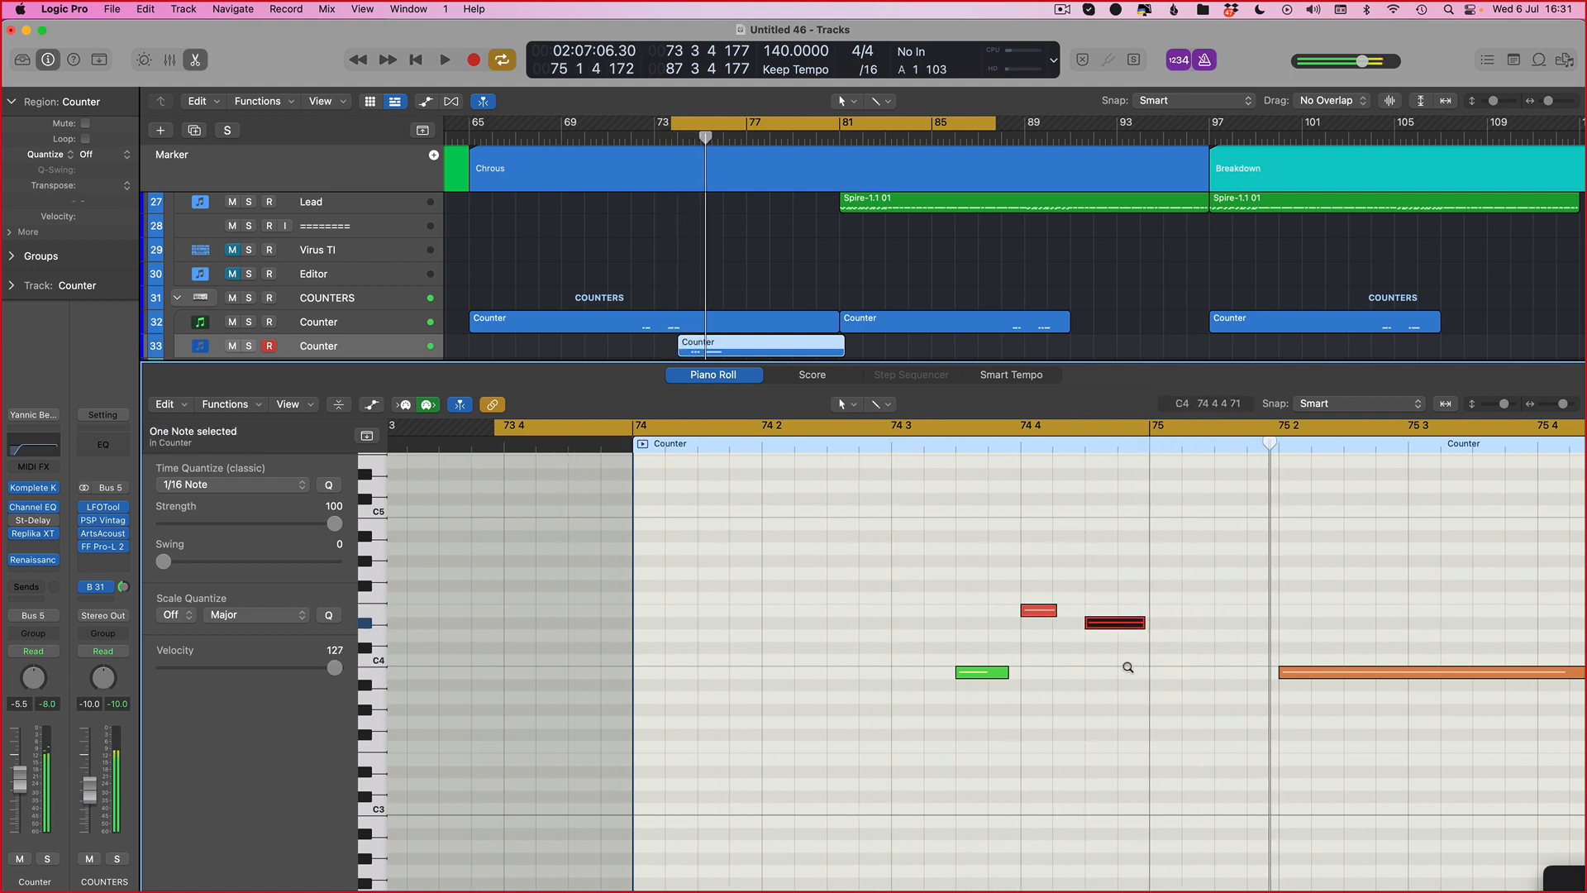
key(alt+Right)
key(space)
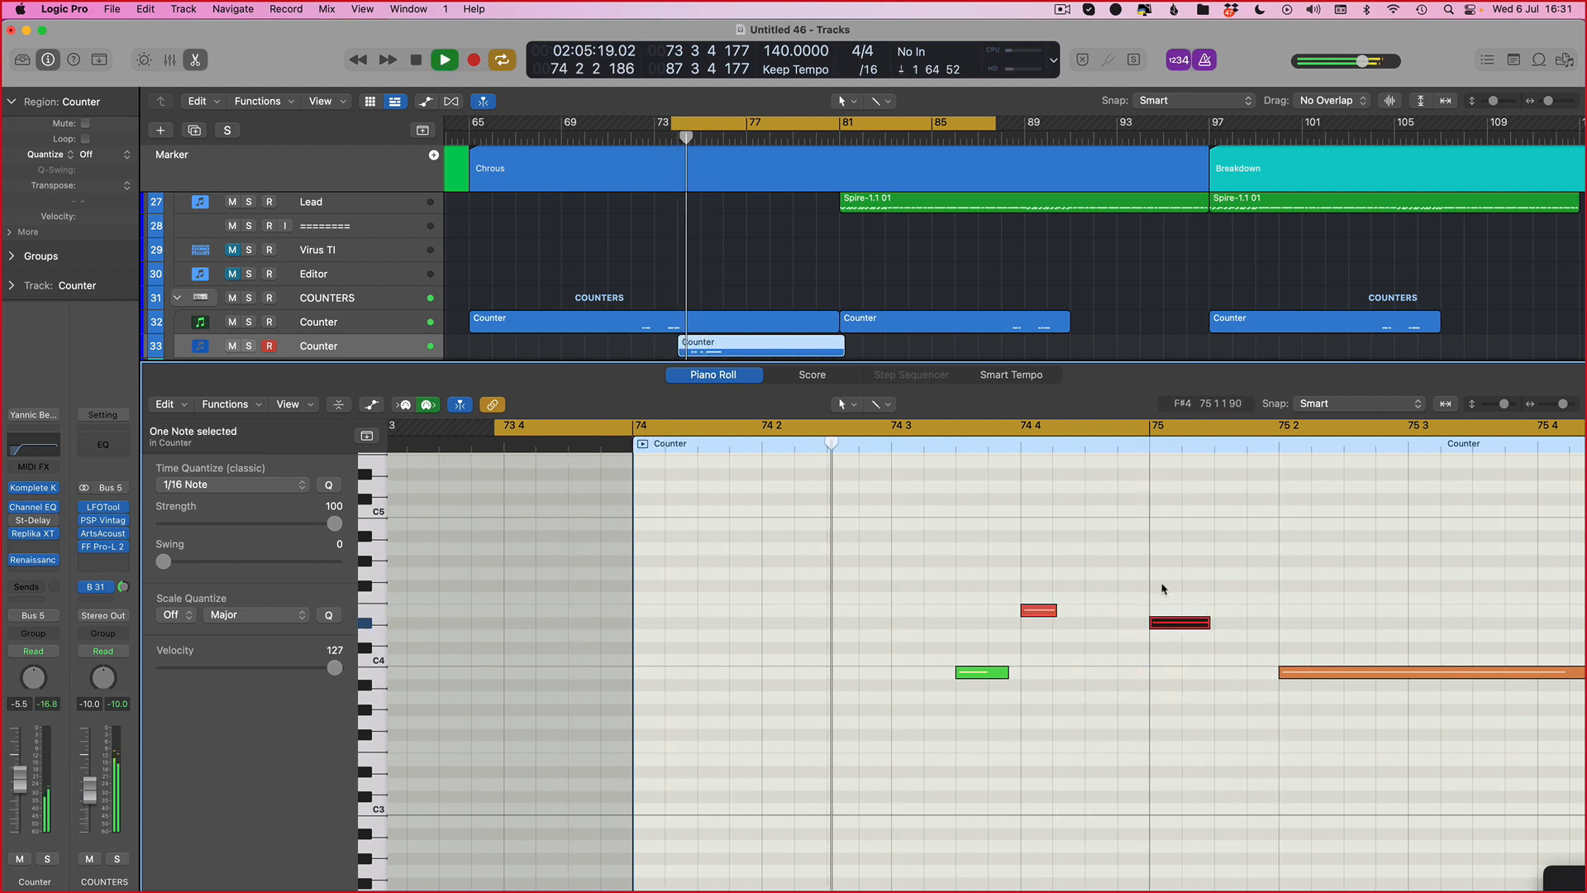
key(space)
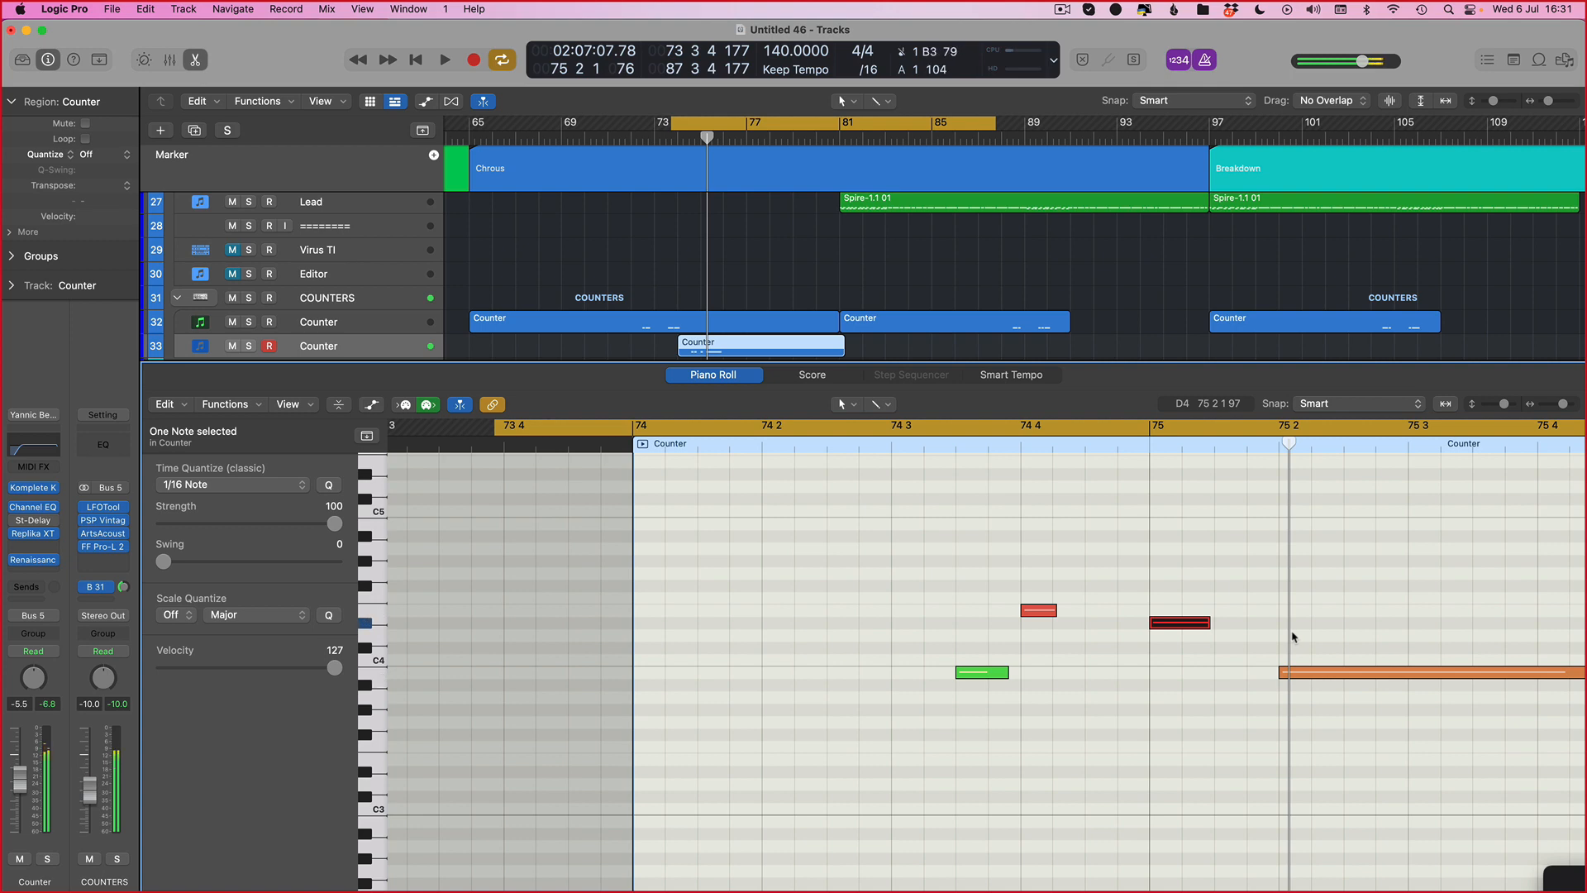
key(space)
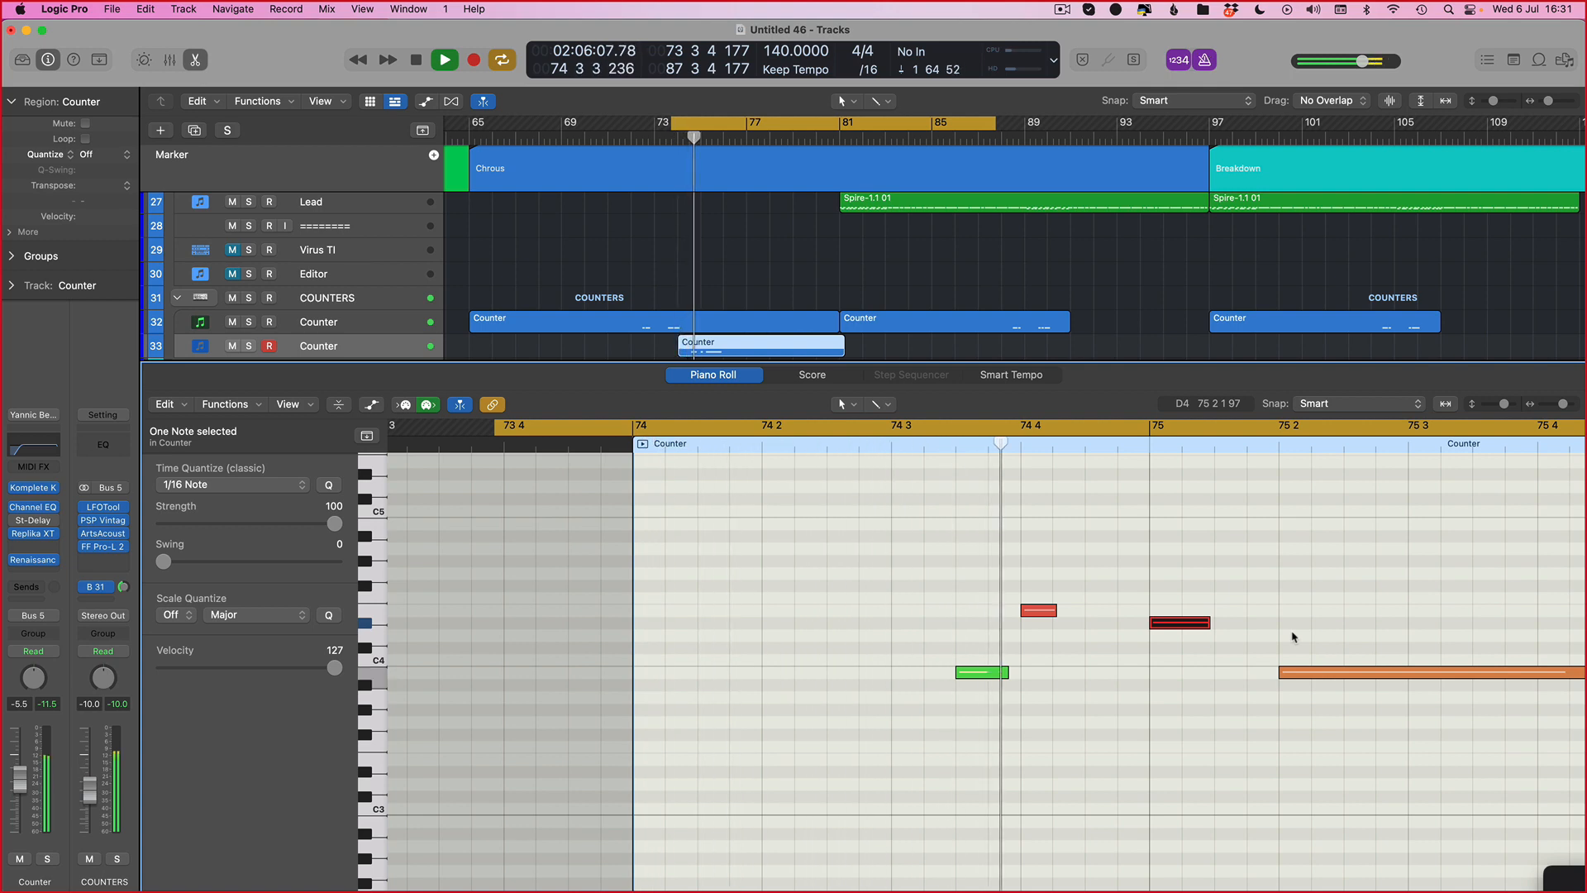
key(space)
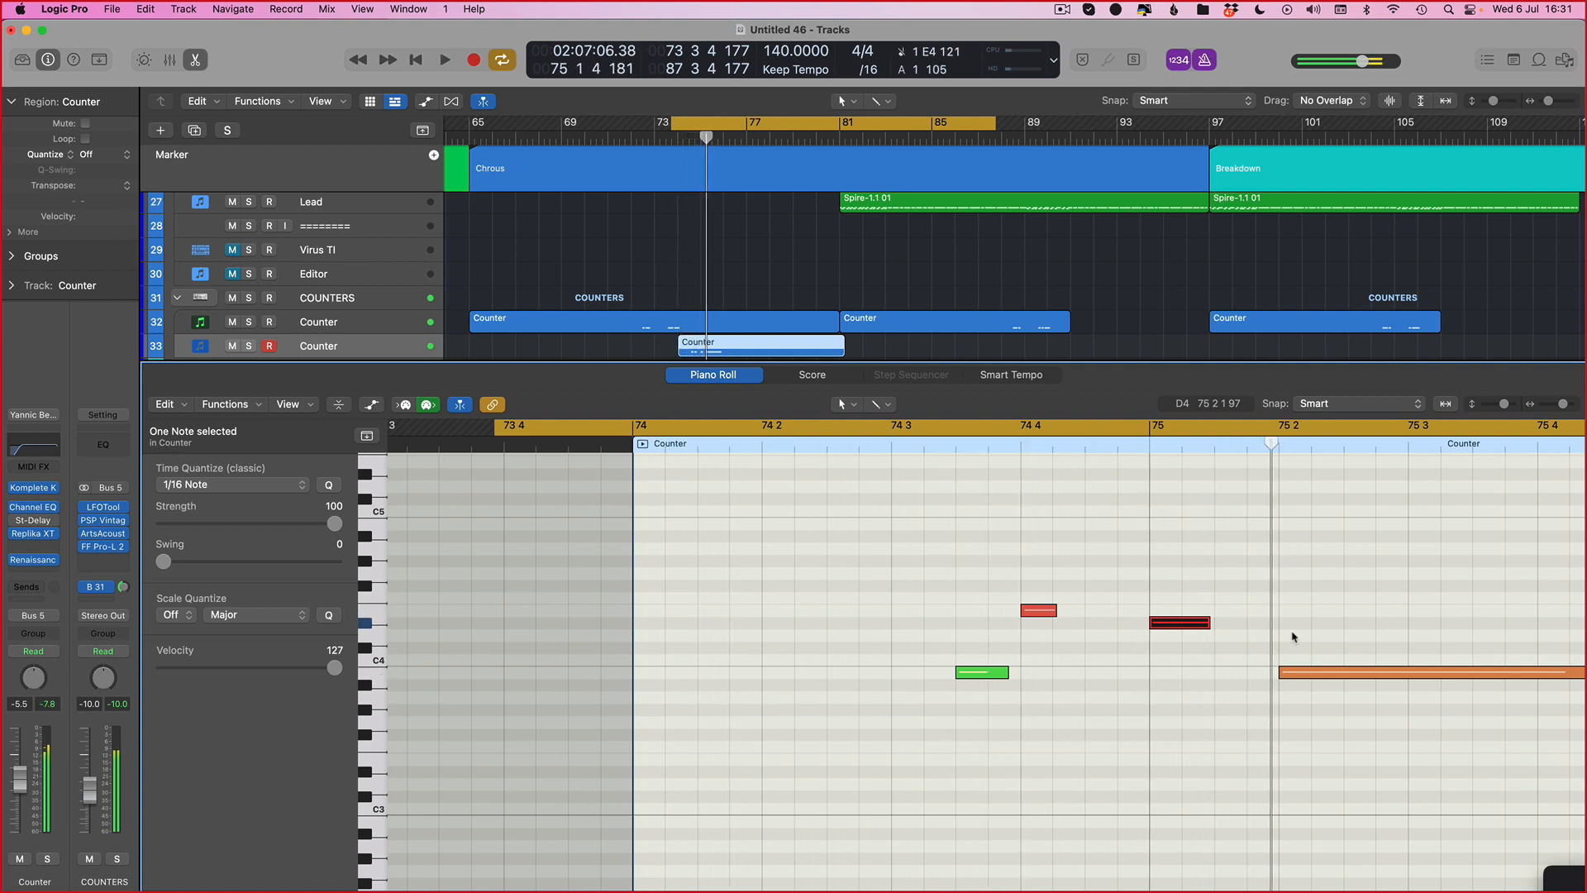
key(space)
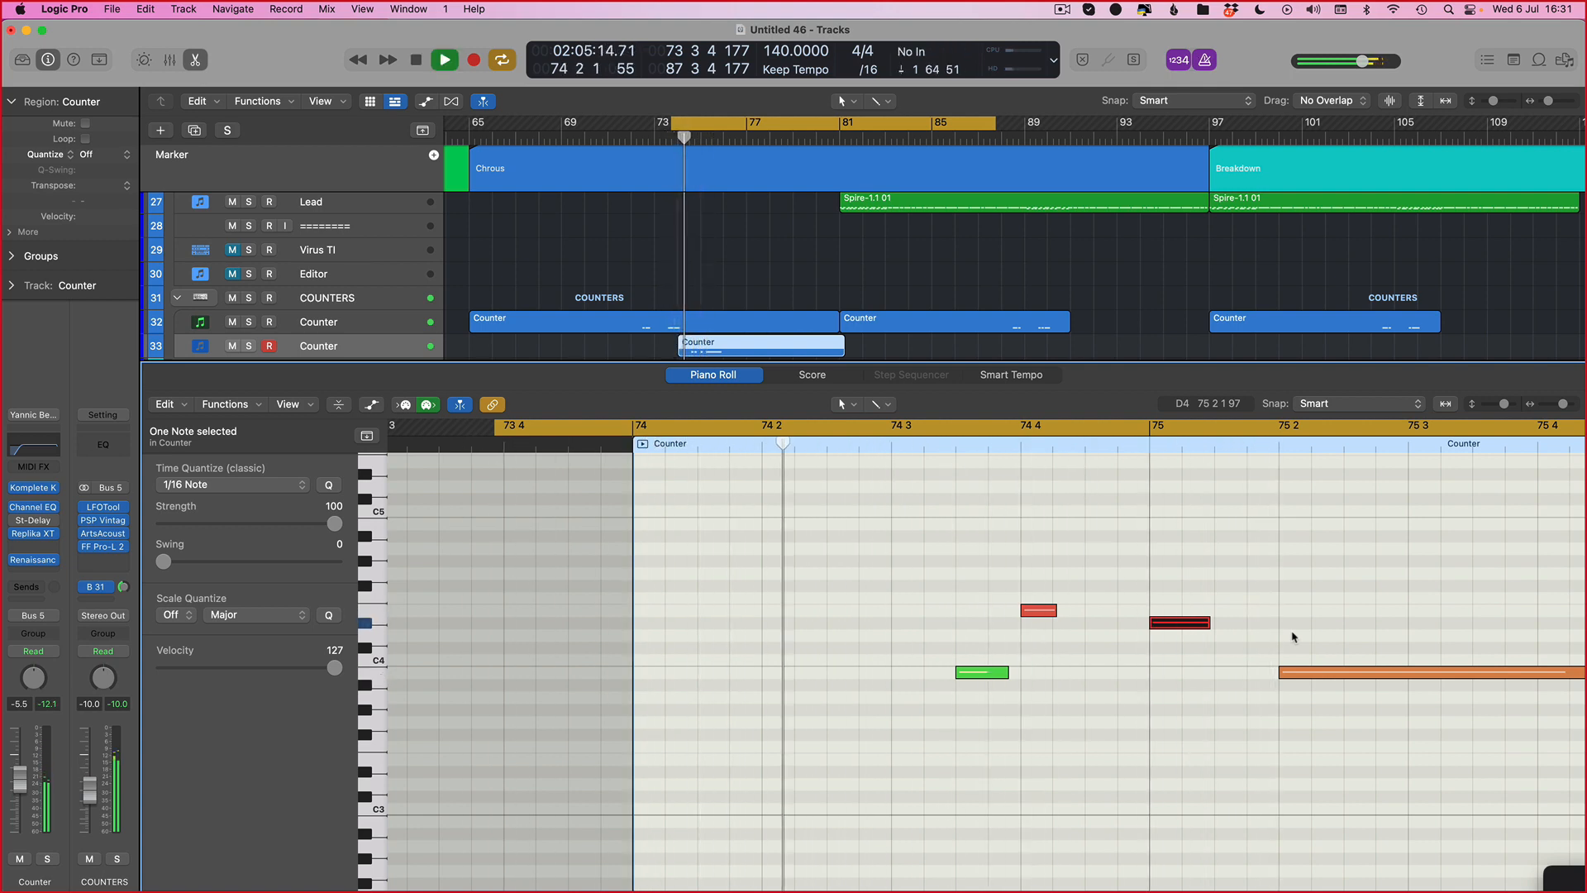
key(space)
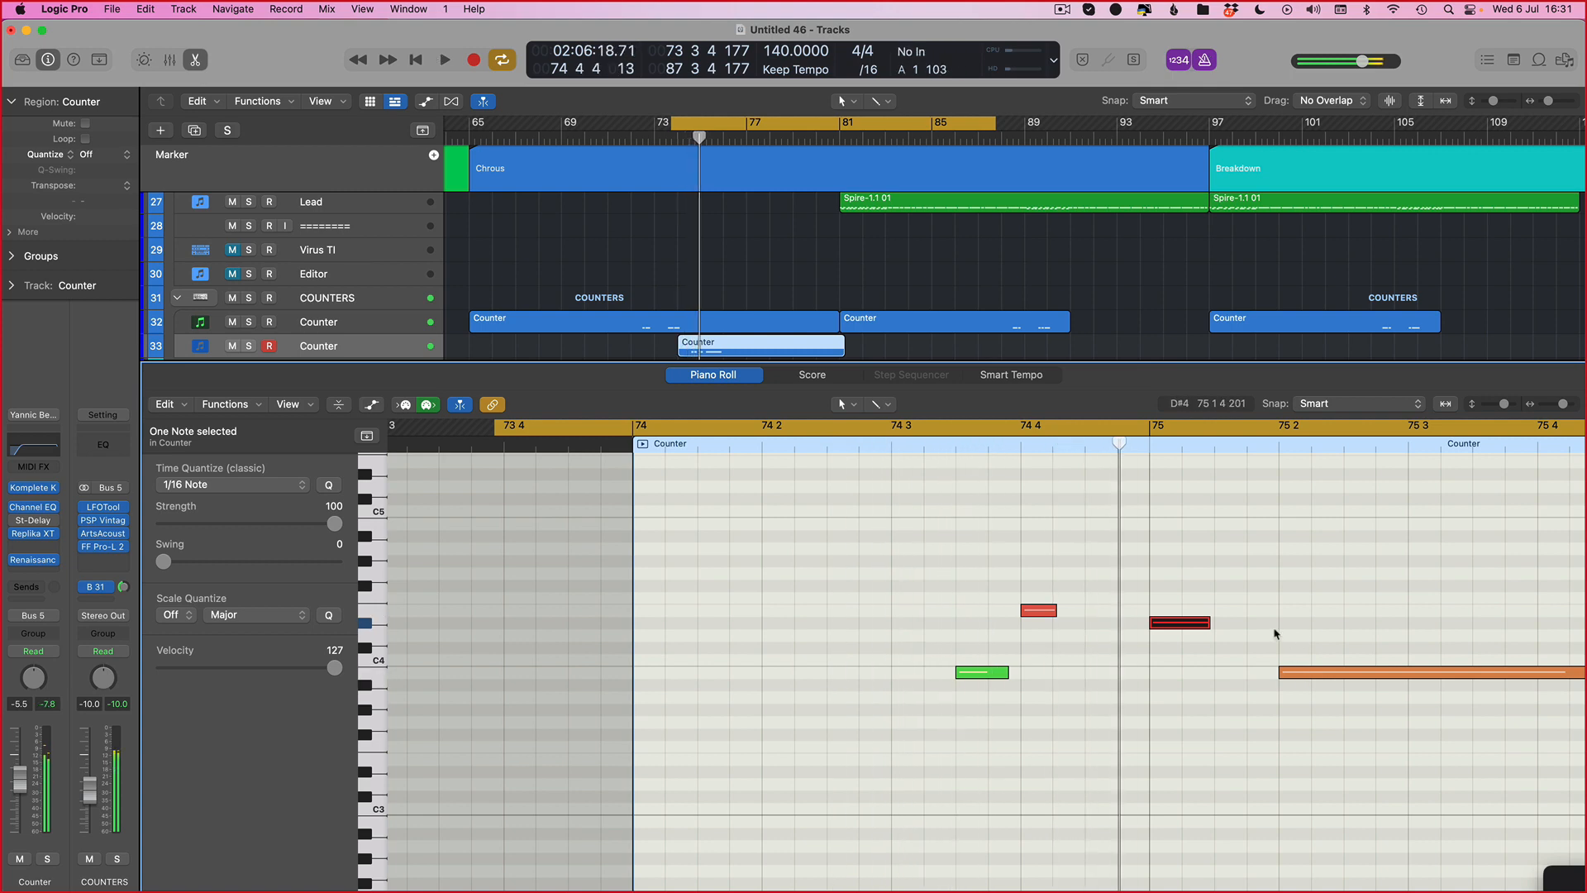
Step: Delete all notes in the Counter region, return to the Tracks area and delete the region itself
key(super+a)
key(BackSpace)
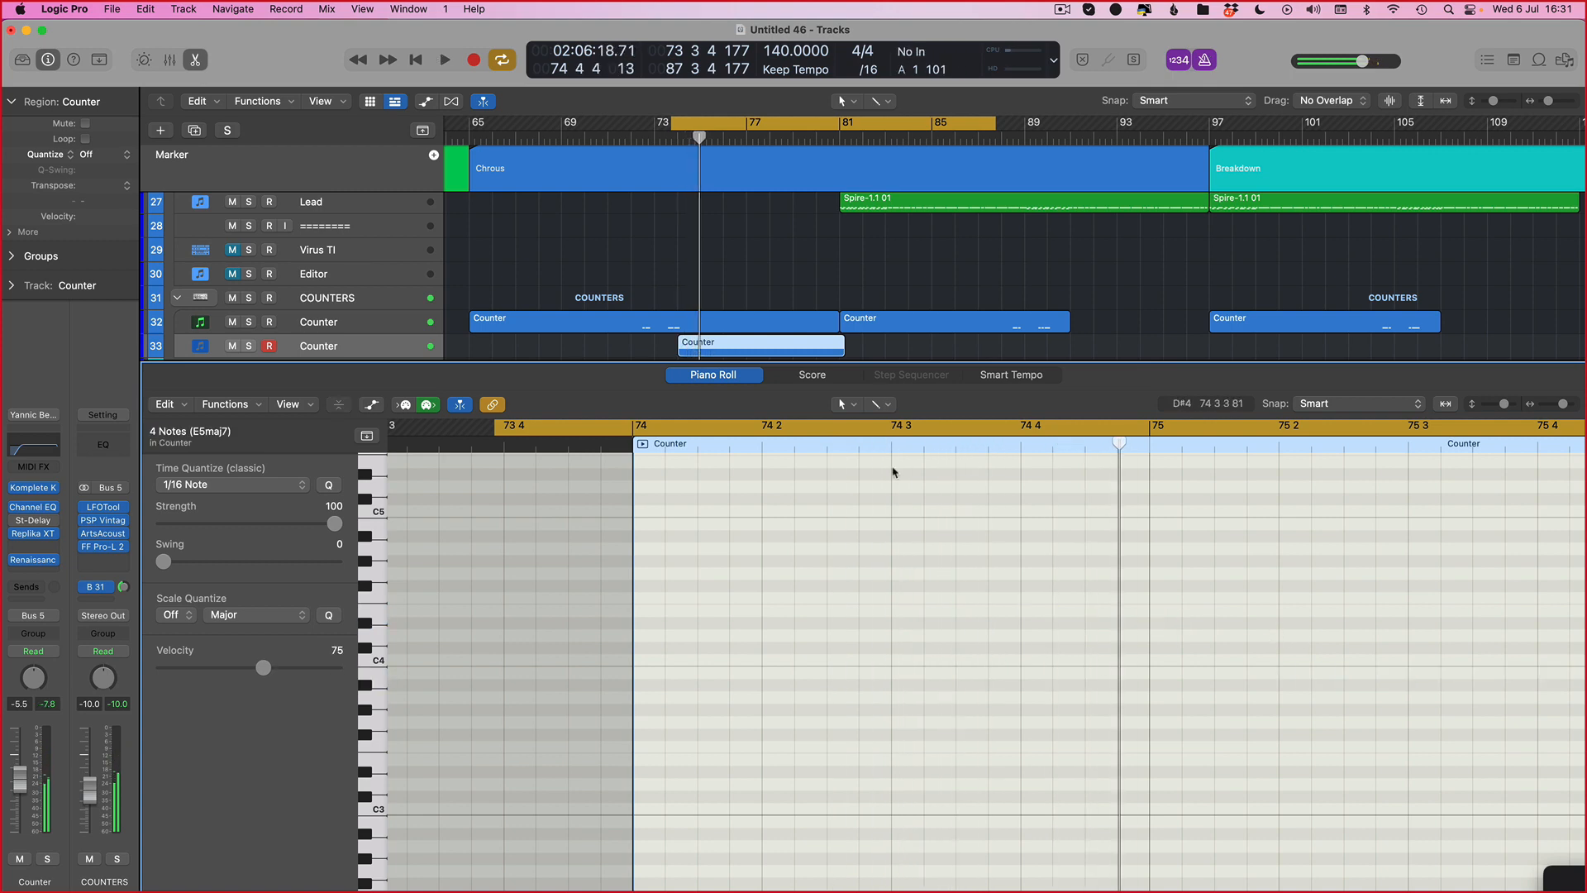
key(1)
click(785, 554)
key(f)
click(762, 520)
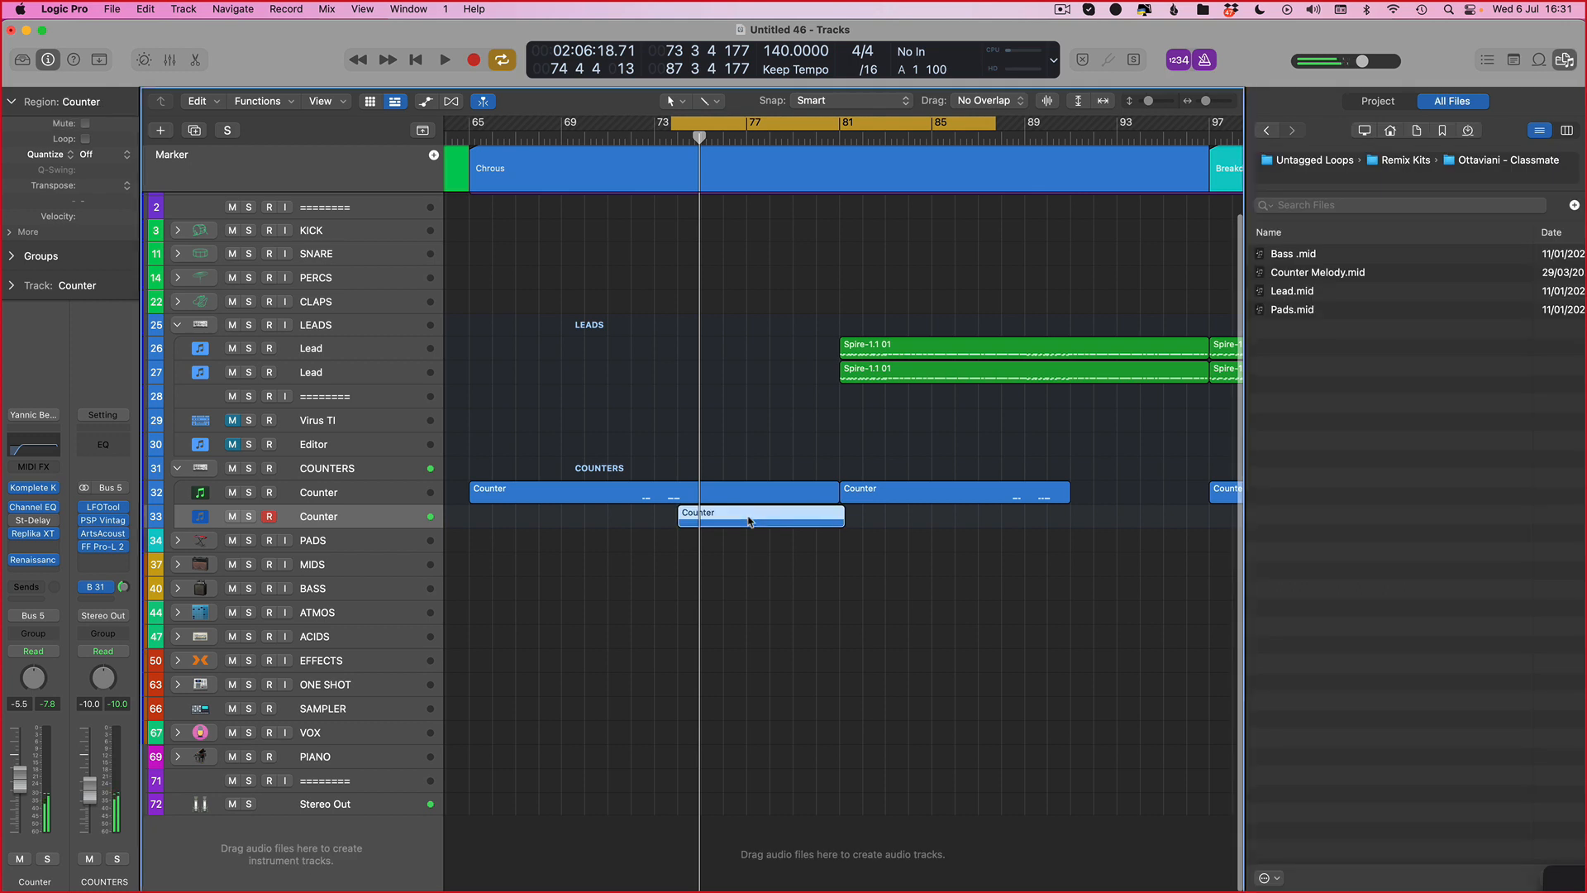
key(BackSpace)
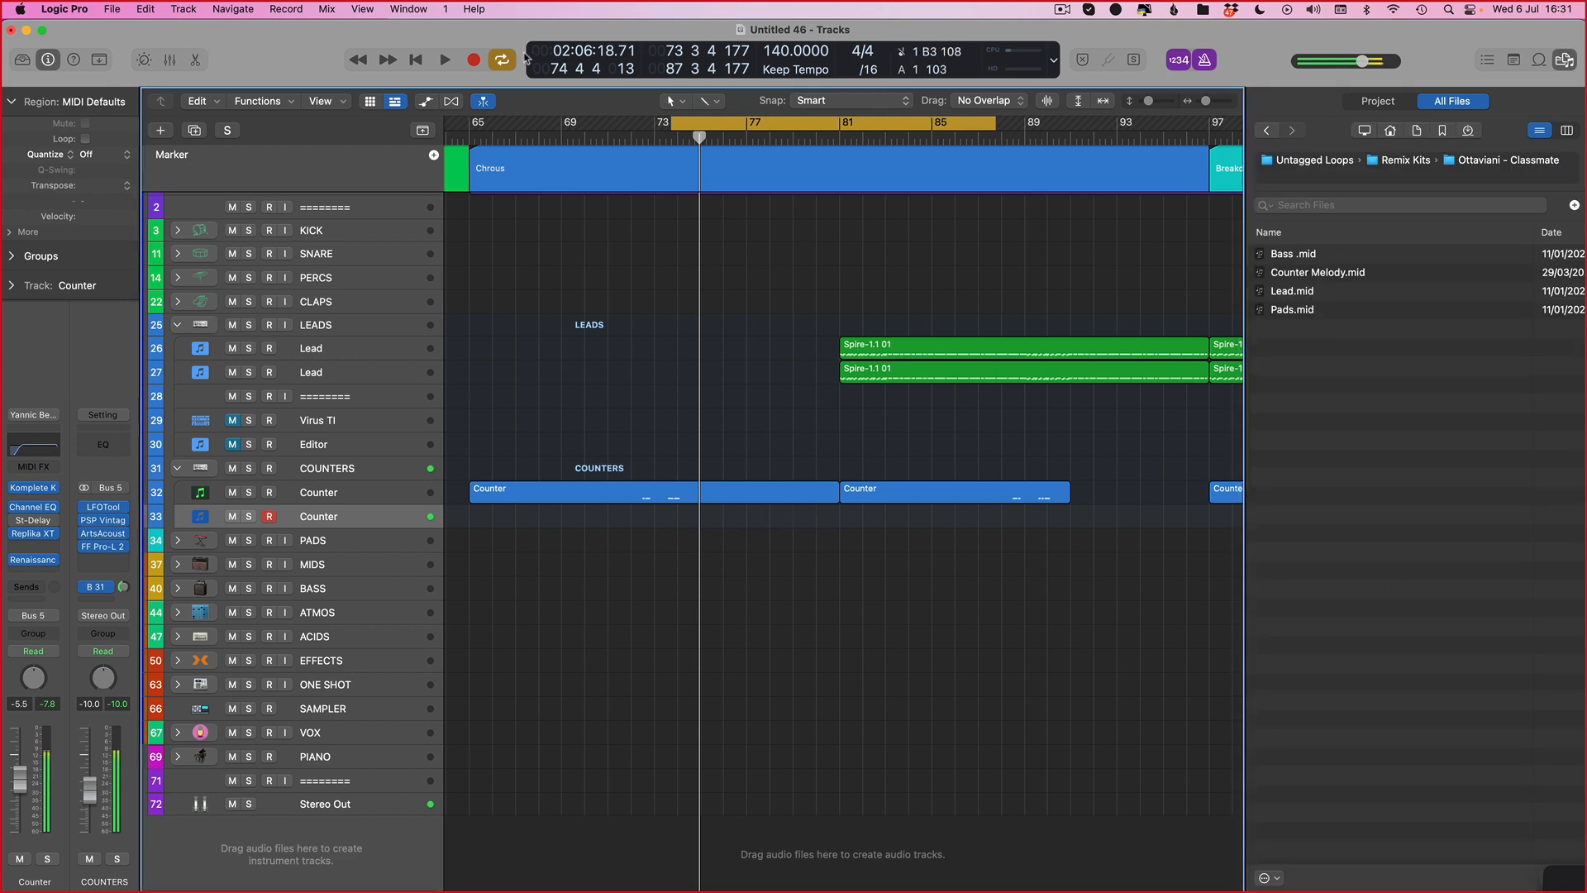
Step: Open the Counter track's Massive instrument, adjust its Cutoff knob, and close the plugin windows
key(space)
key(space)
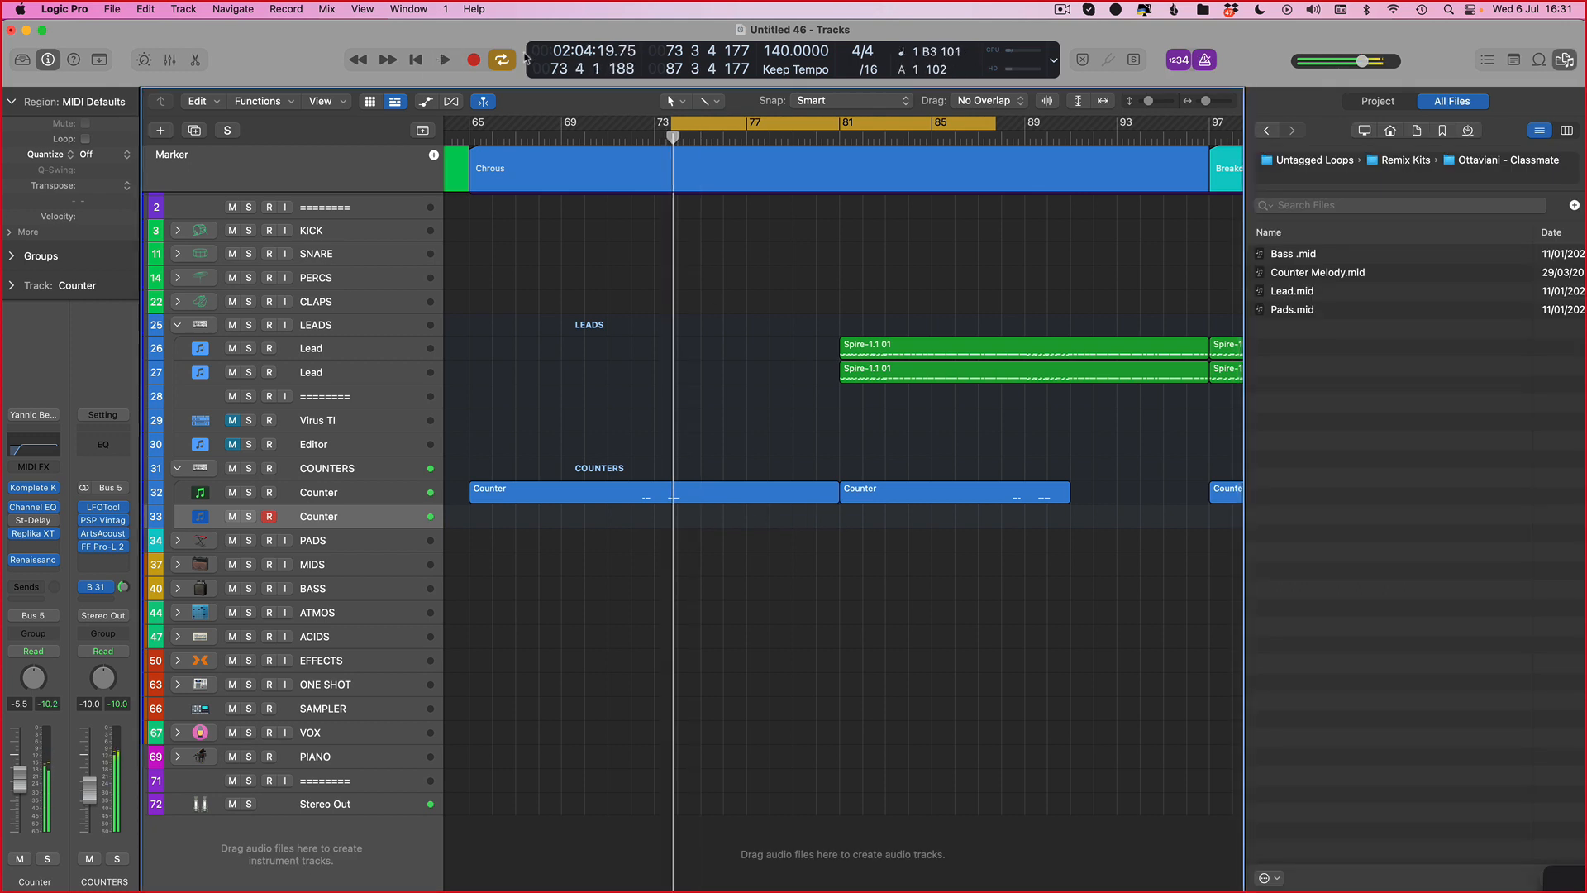
key(v)
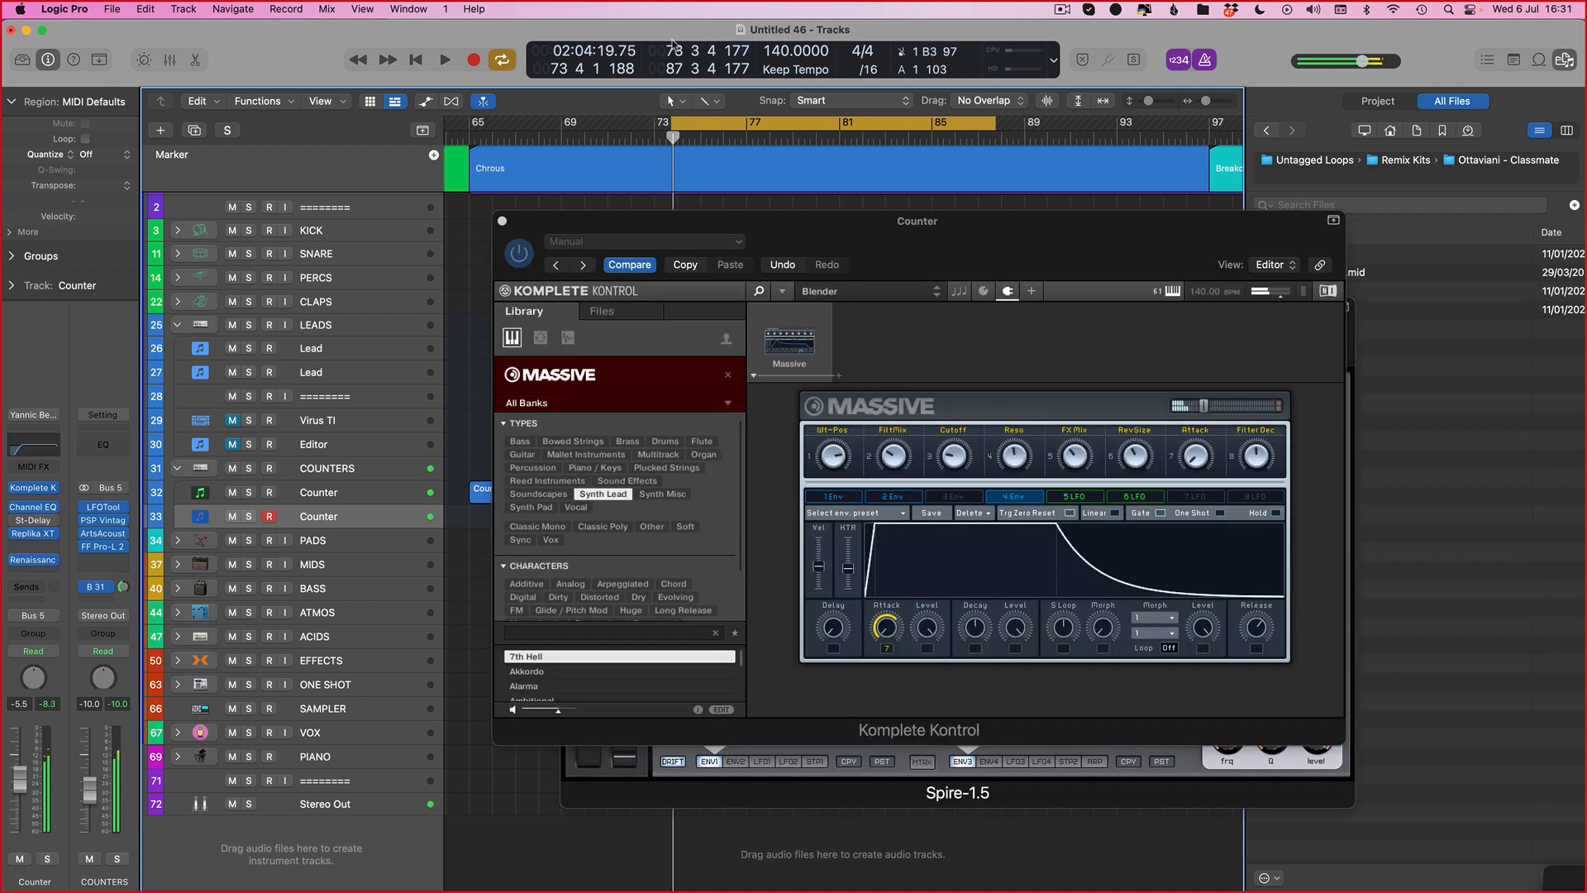
click(956, 480)
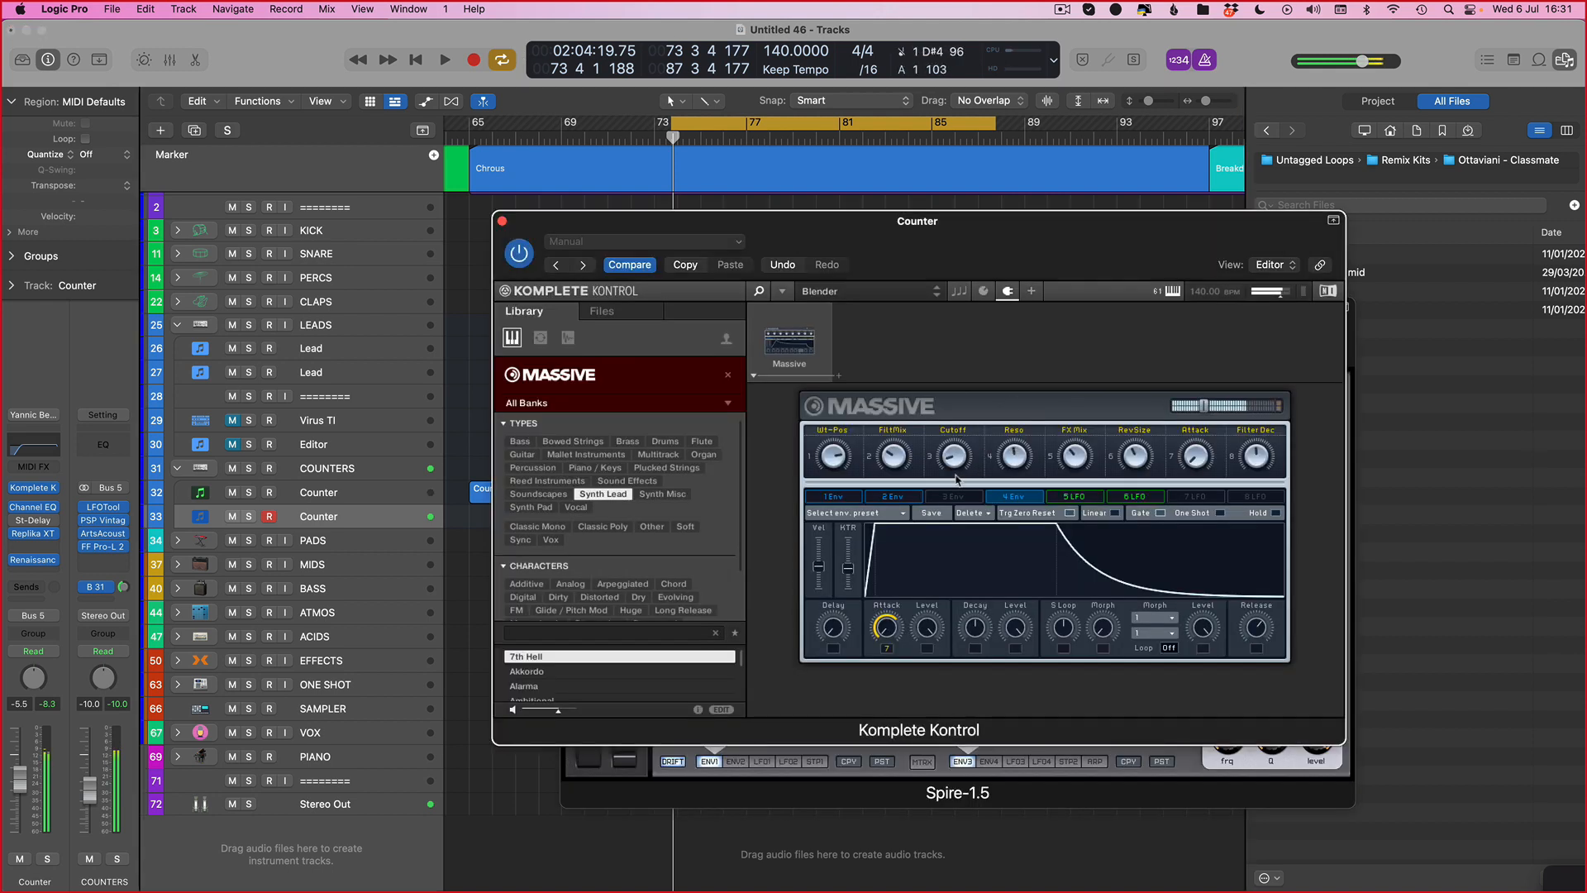
key(v)
Step: Record a short new region near bar 74 on the second Counter track and open it in the Piano Roll
click(472, 64)
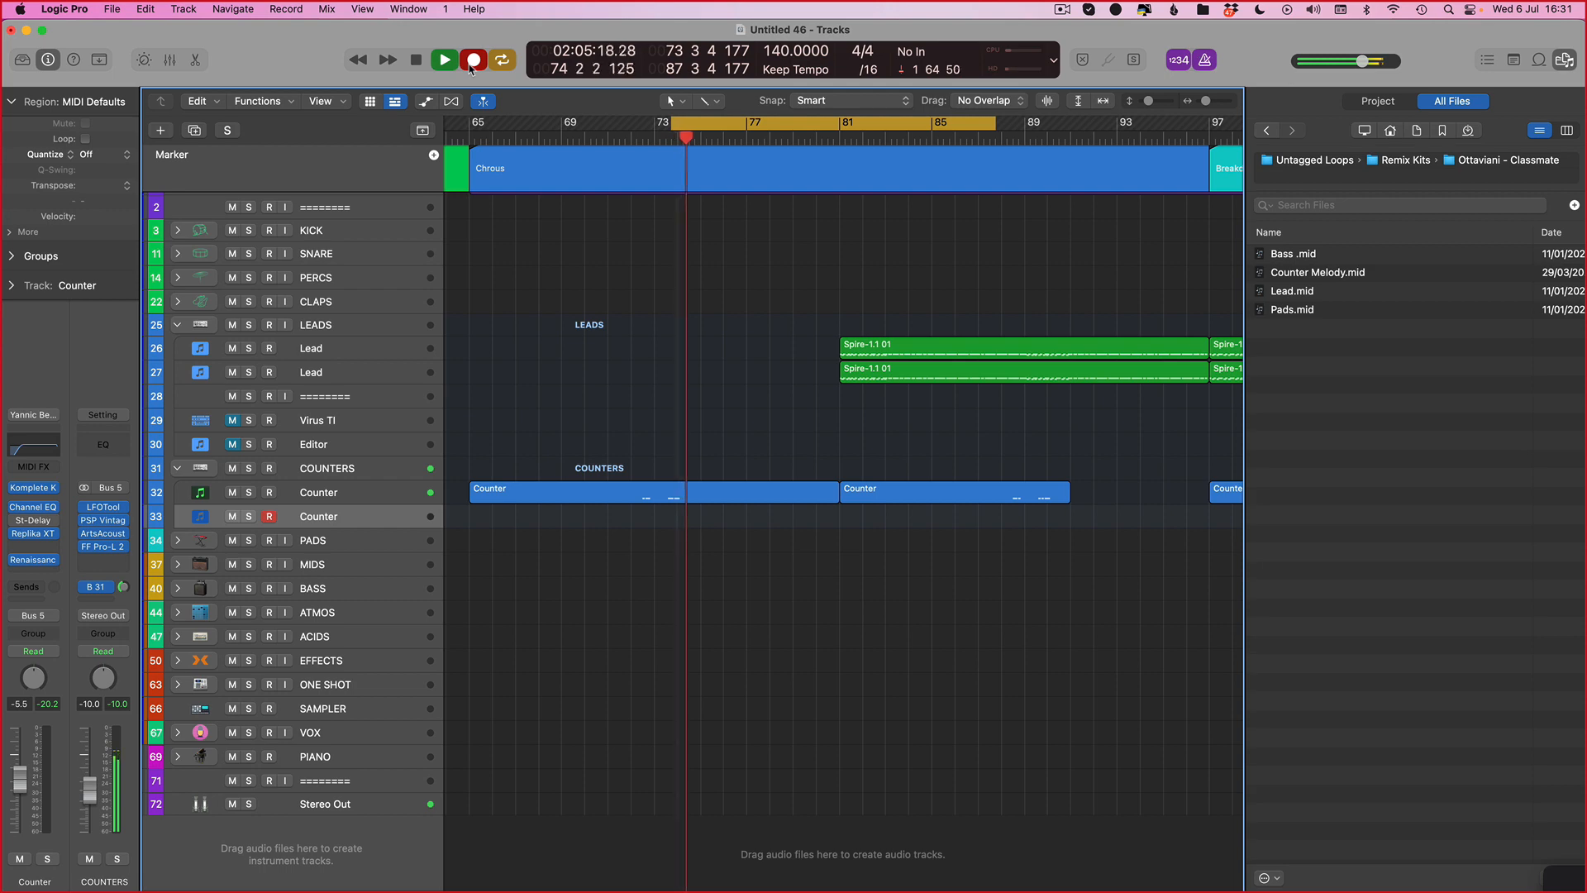
key(space)
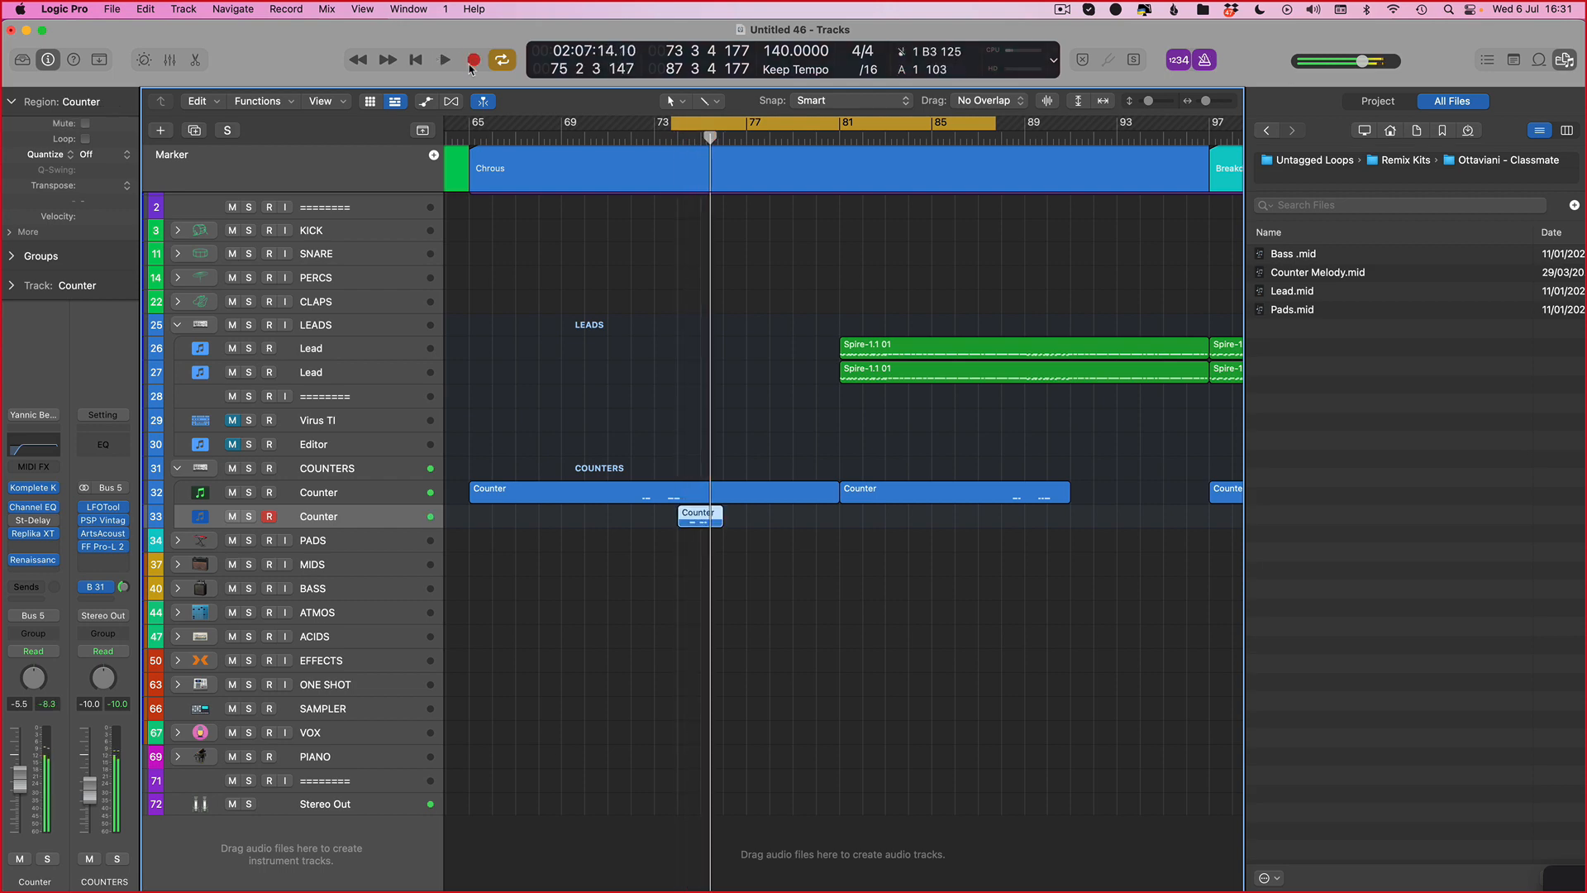
key(space)
key(v)
key(v)
double_click(709, 518)
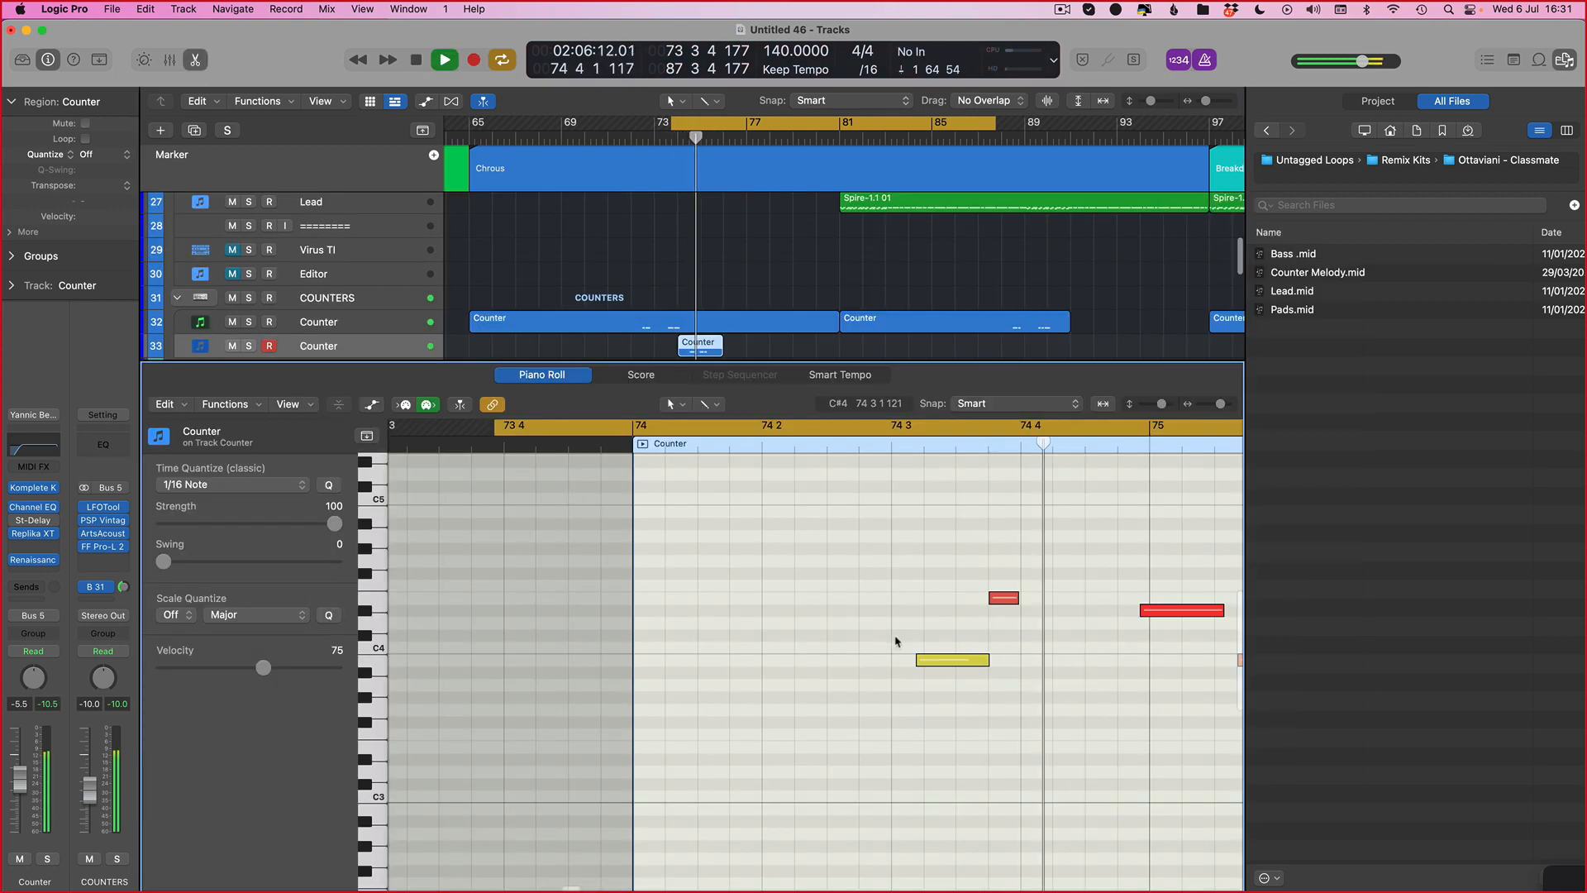
key(space)
key(f)
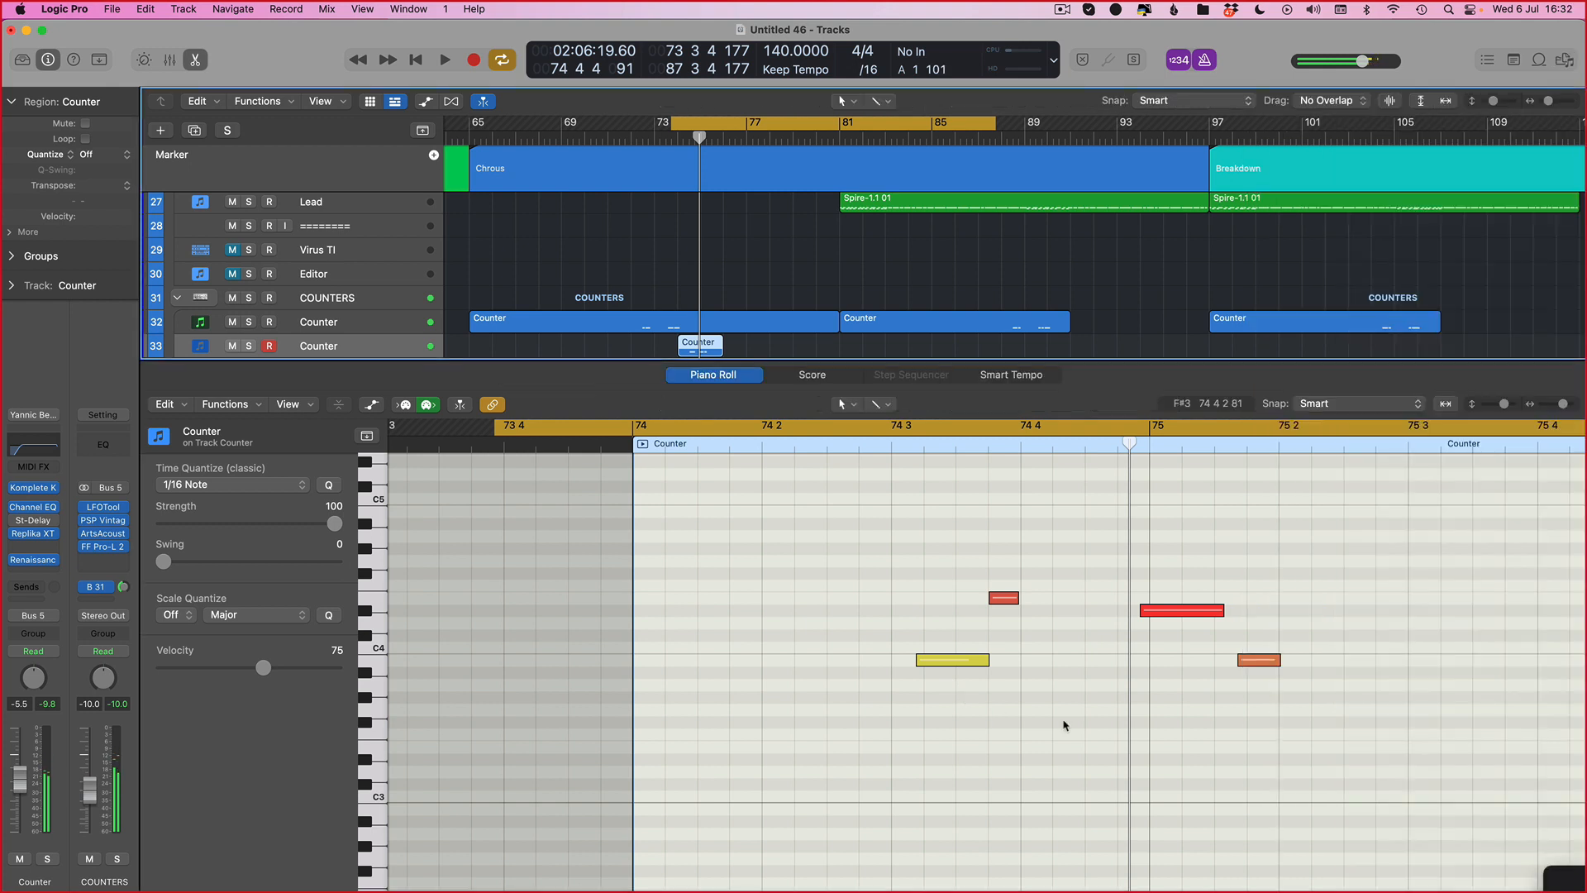
key(space)
Step: Select all notes and nudge the whole phrase earlier, auditioning it
key(super+a)
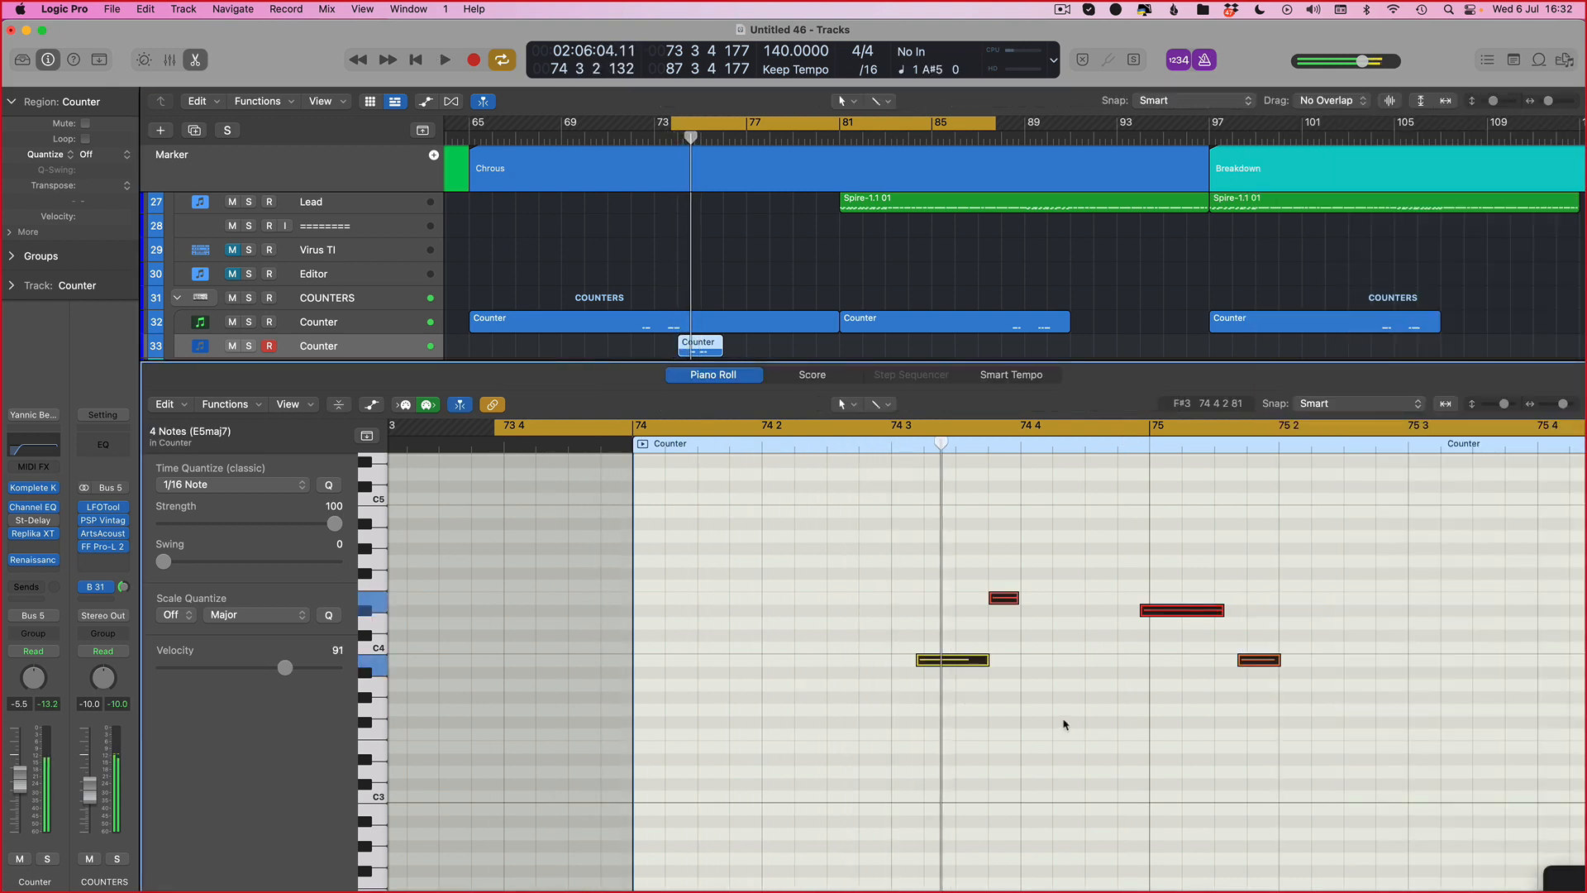
key(alt+Left)
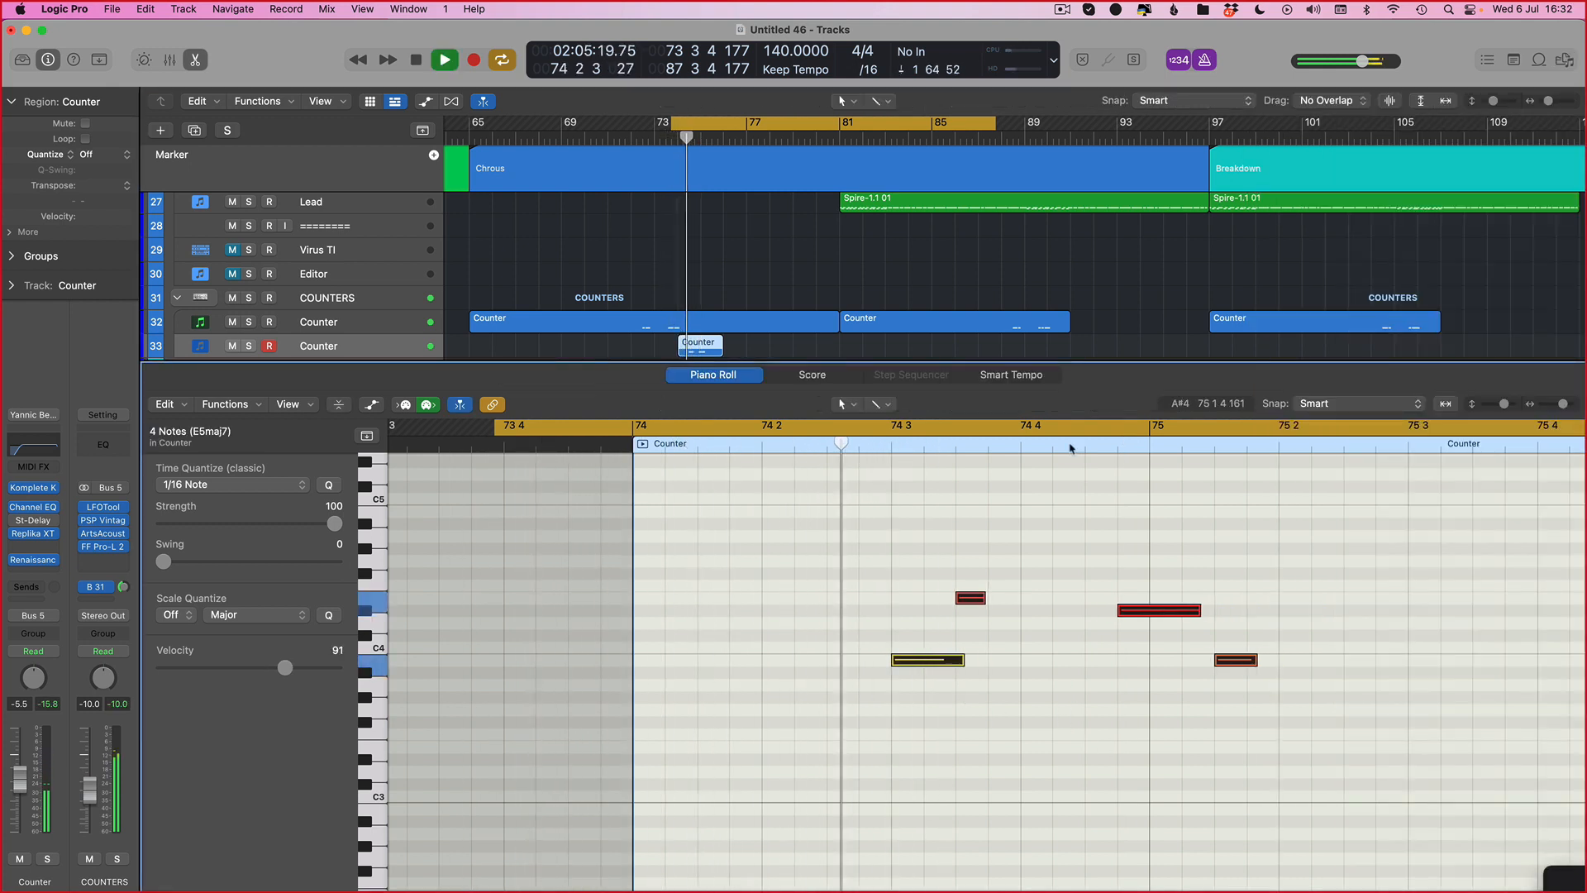
key(space)
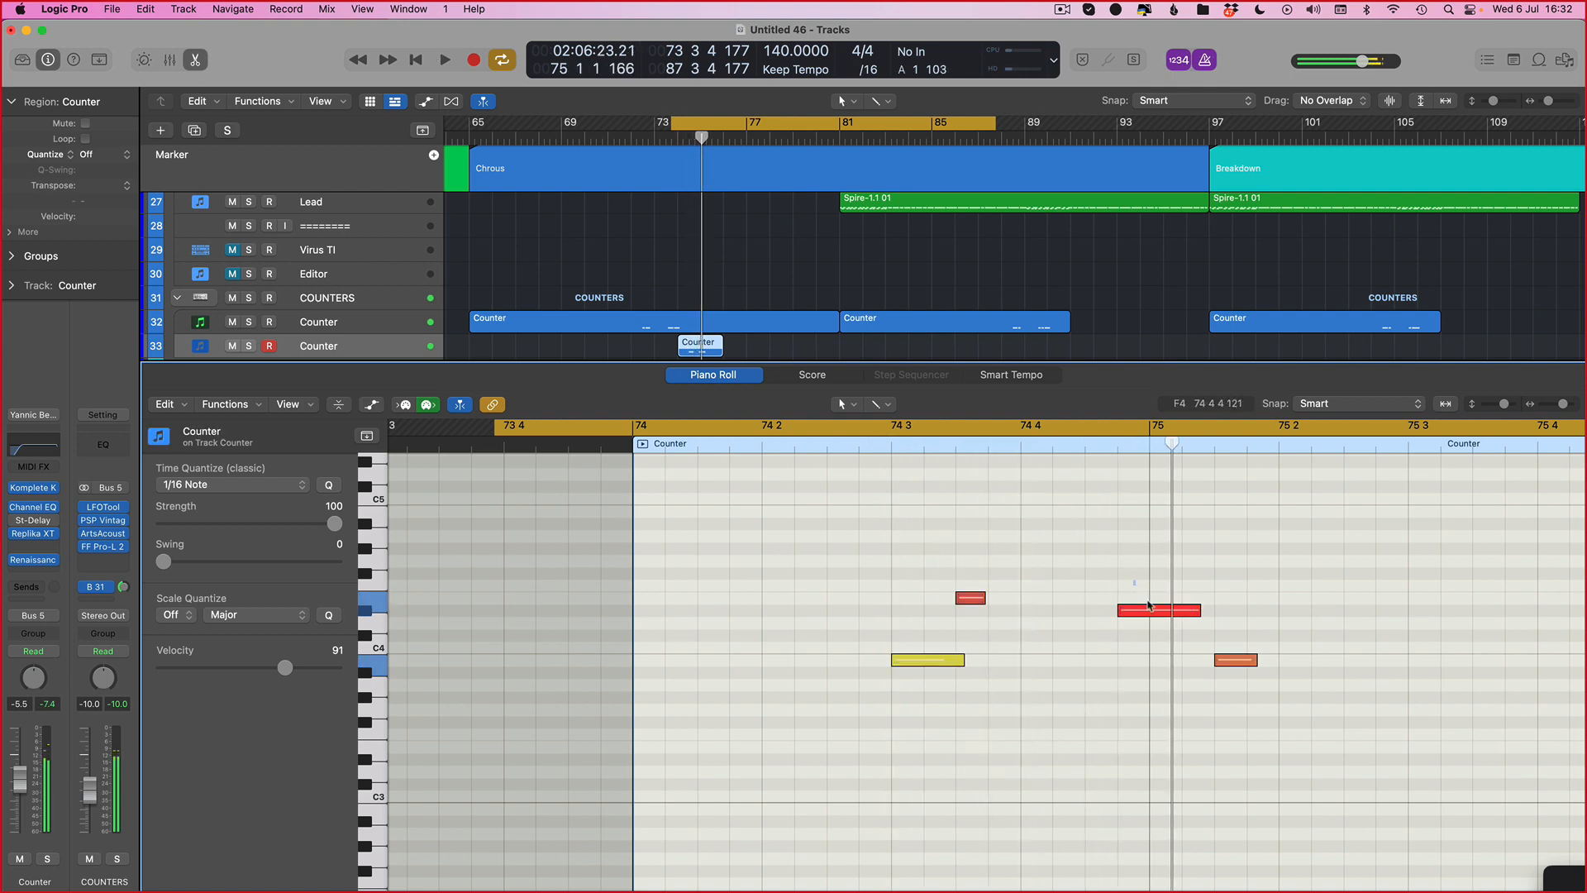
Step: Nudge the D#4 note earlier and audition the phrase
click(1148, 606)
key(alt+Left)
key(space)
click(1171, 753)
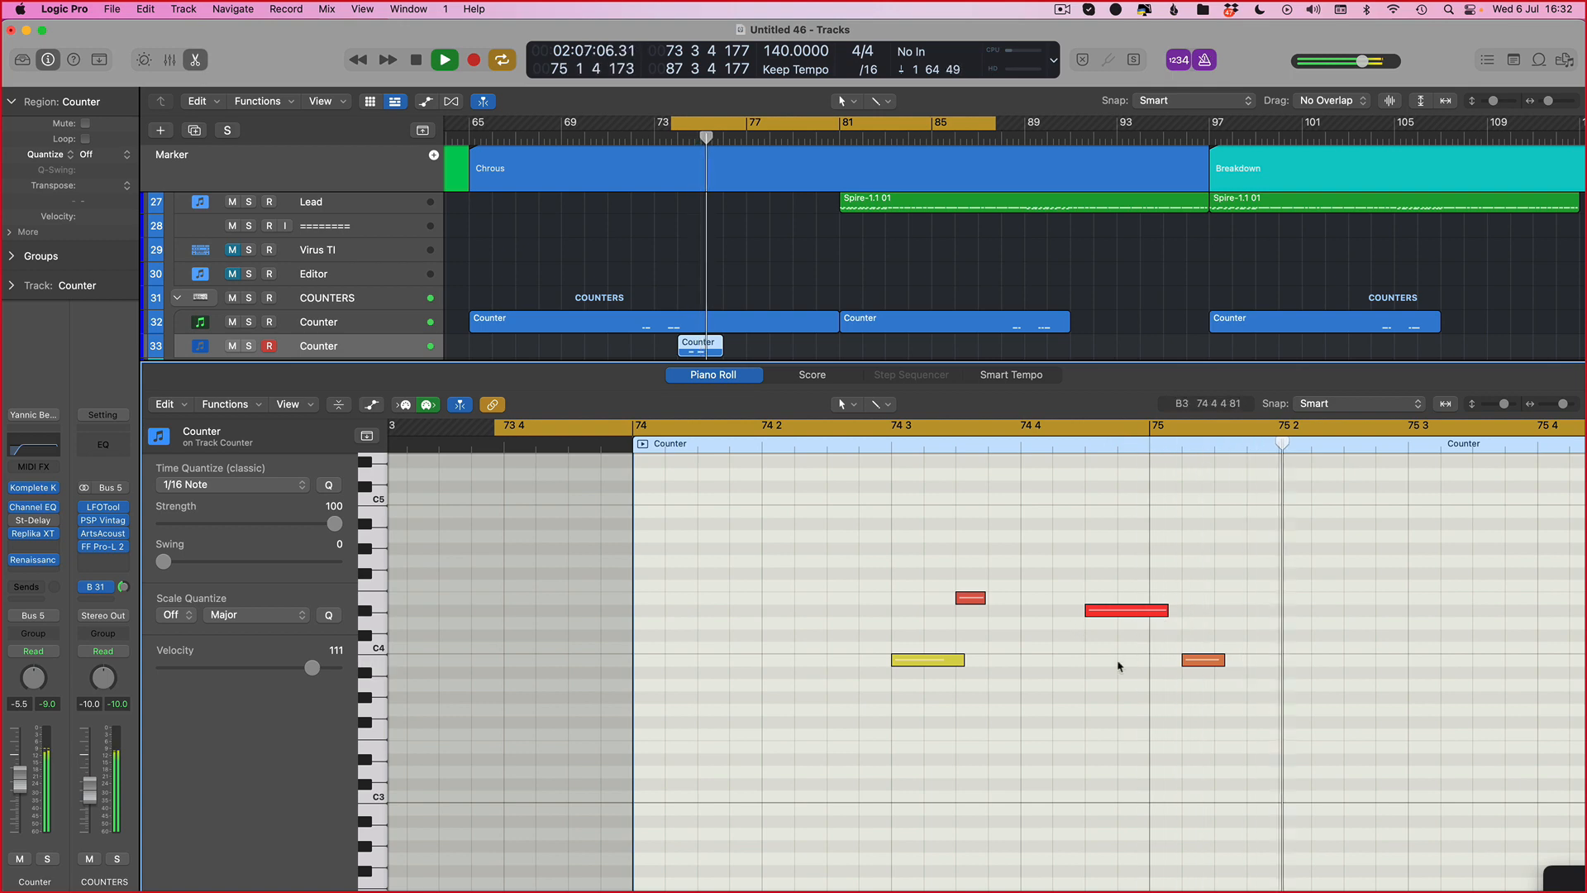
Step: Reposition the final B3 note to start just after bar 75, auditioning the phrase between moves
key(space)
drag(1184, 666, 1149, 666)
key(space)
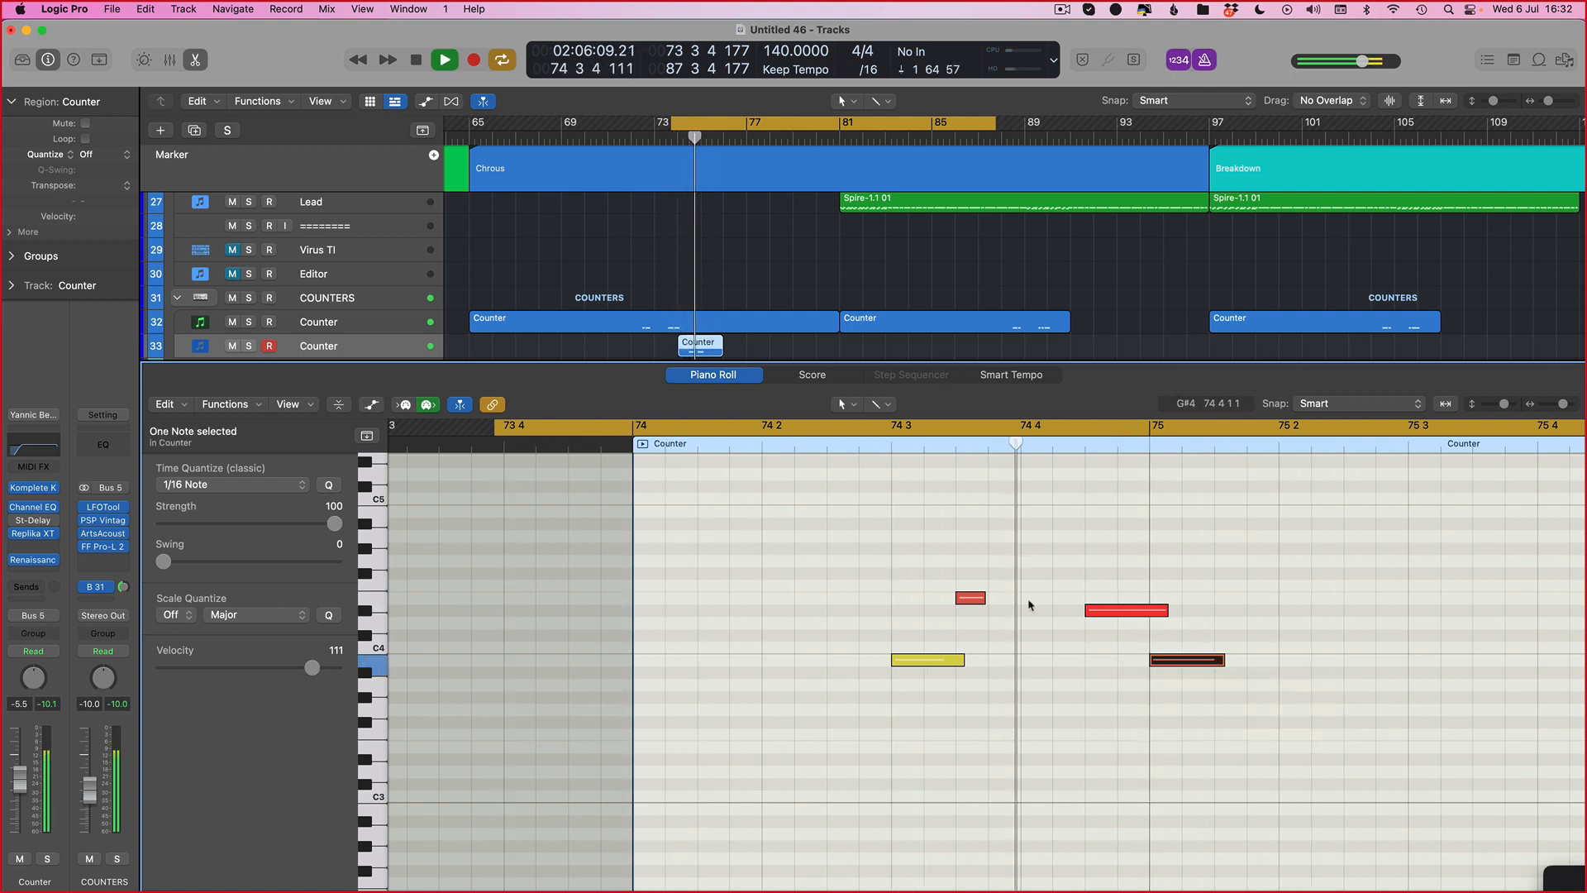
key(space)
key(space)
drag(1165, 660, 1198, 661)
key(alt+Right)
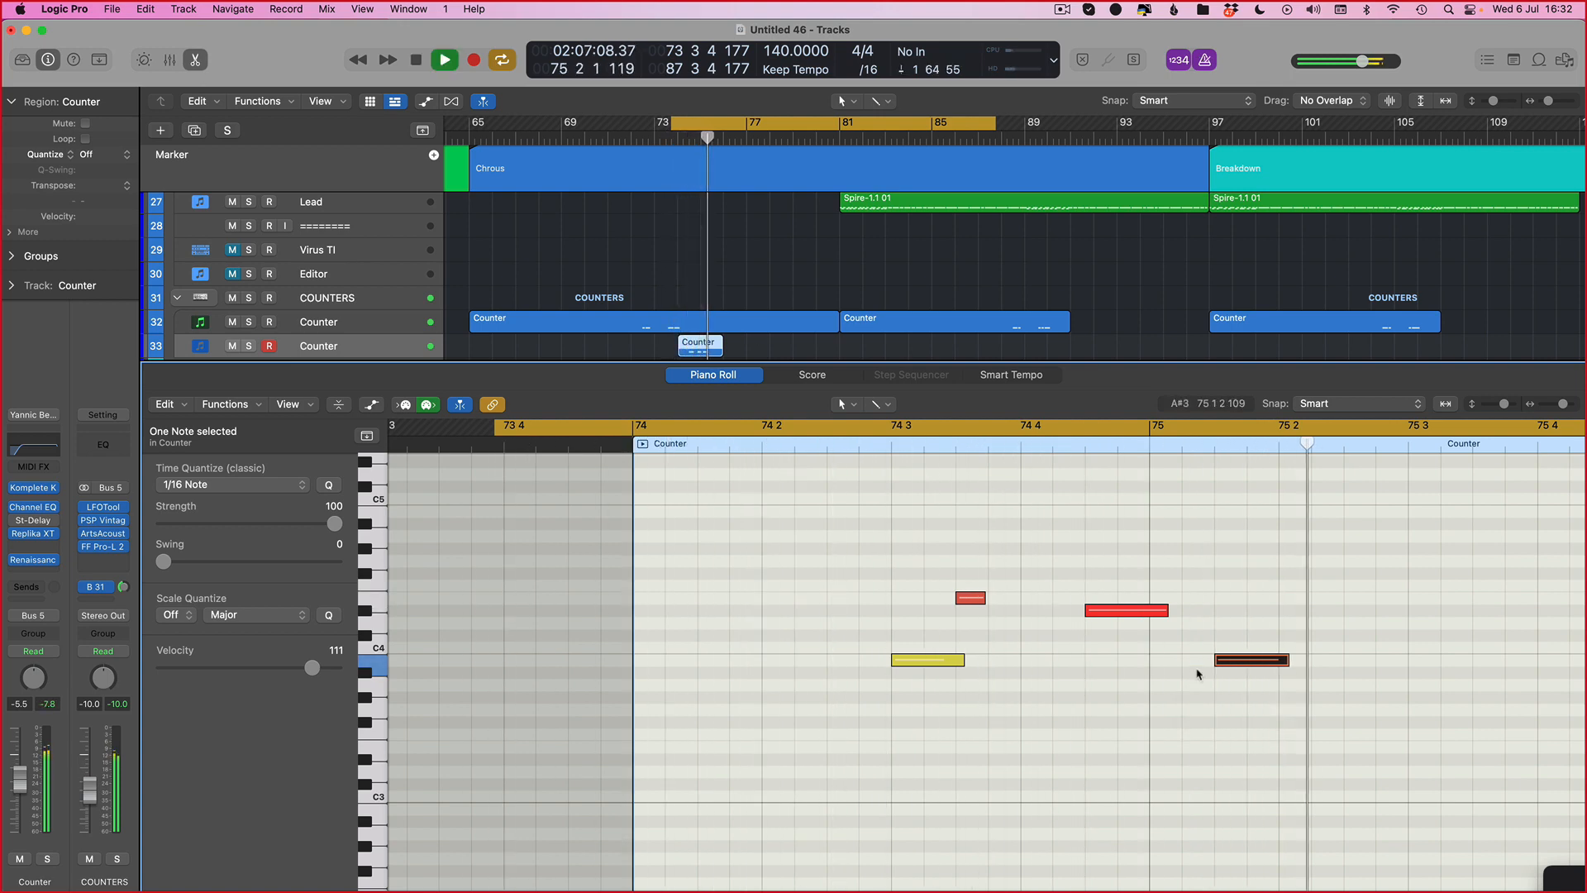
key(space)
click(1198, 671)
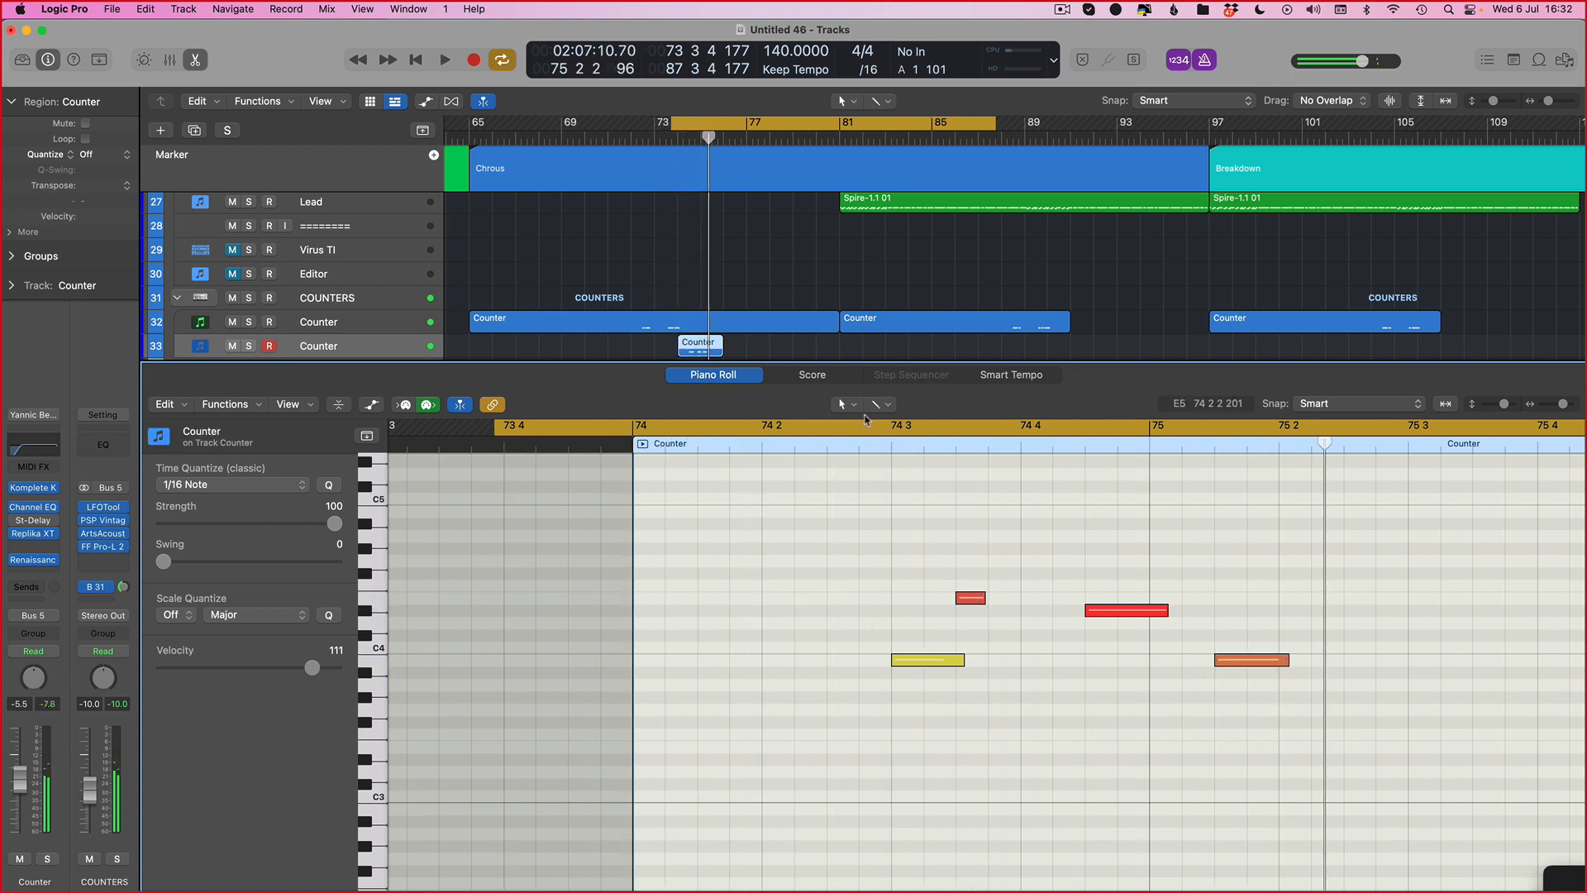
Step: Select all notes and apply the MIDI Transform Fixed Velocity preset at velocity 100
key(super+Left)
key(super+Left)
key(super+Left)
key(super+Left)
key(super+a)
click(227, 404)
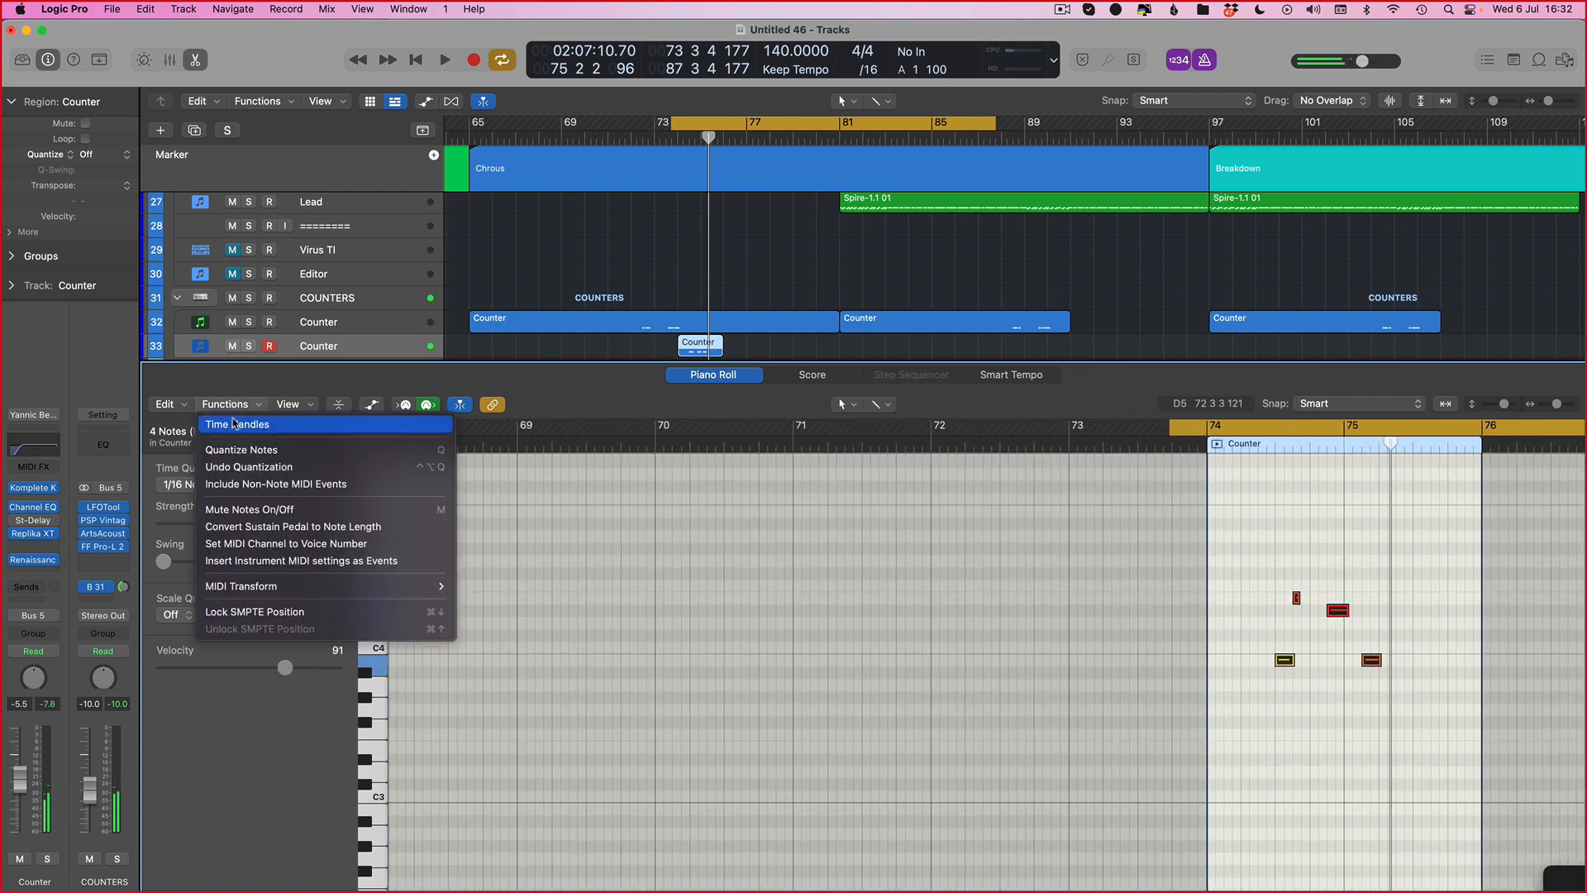
click(237, 426)
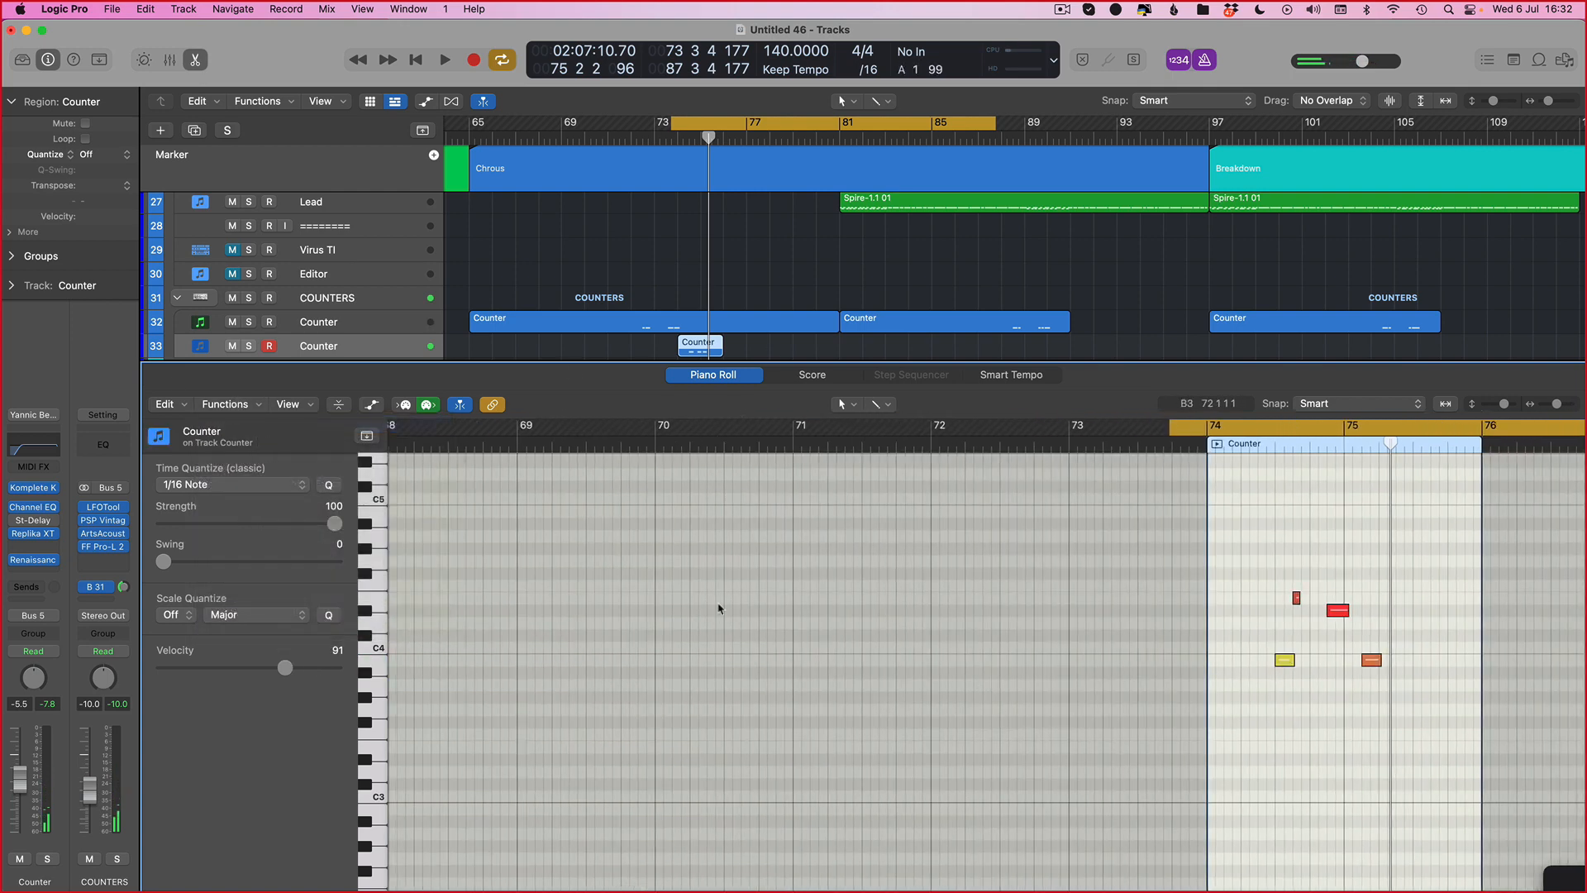
click(227, 404)
mouse_move(275, 592)
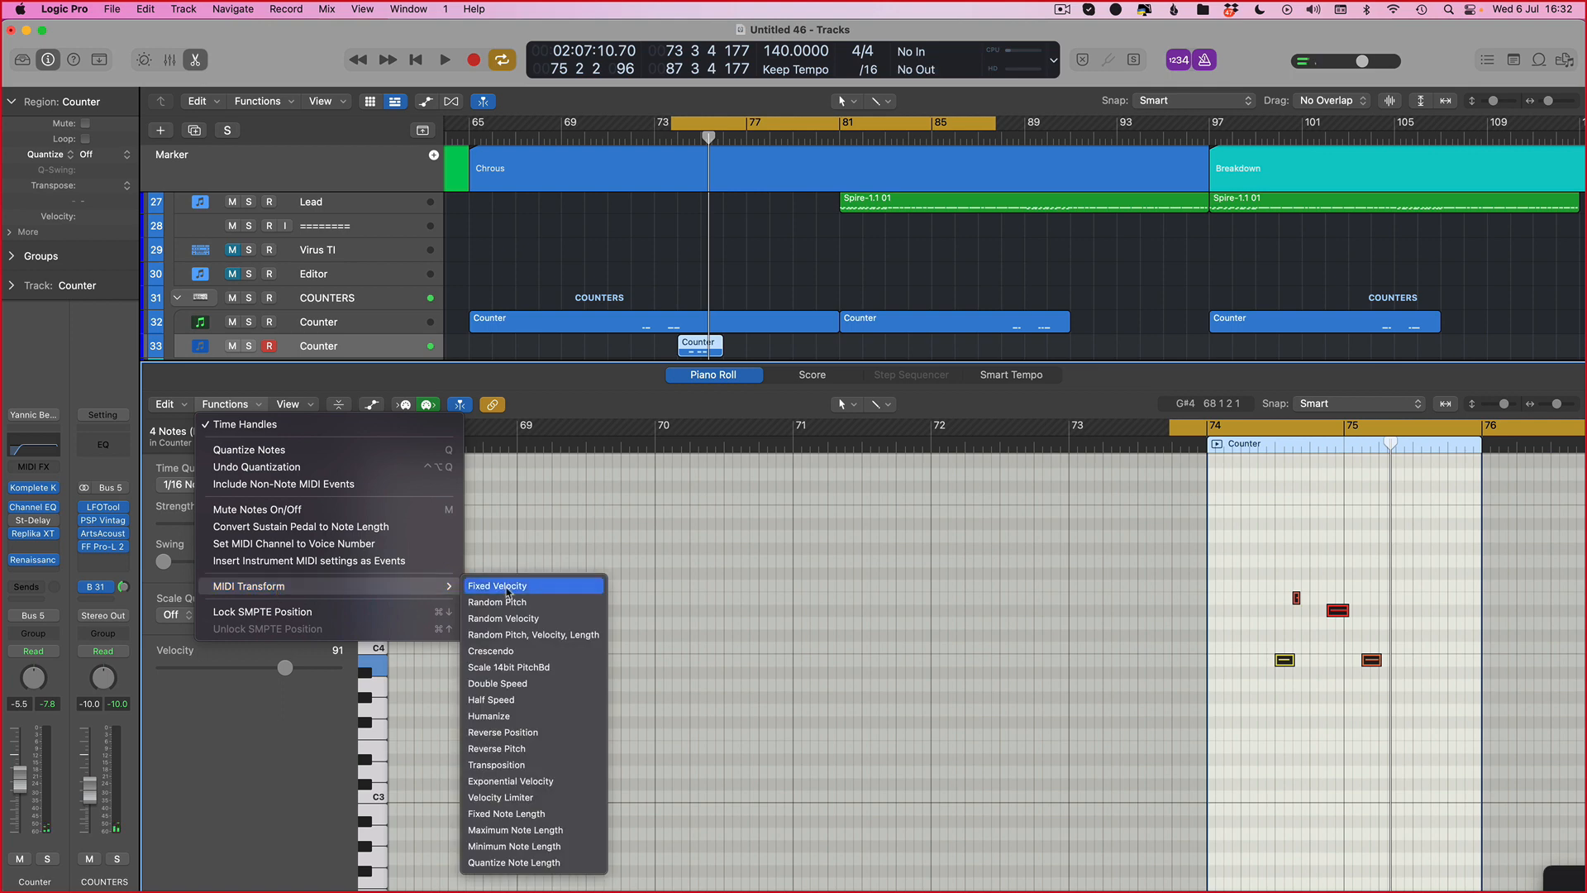
click(520, 619)
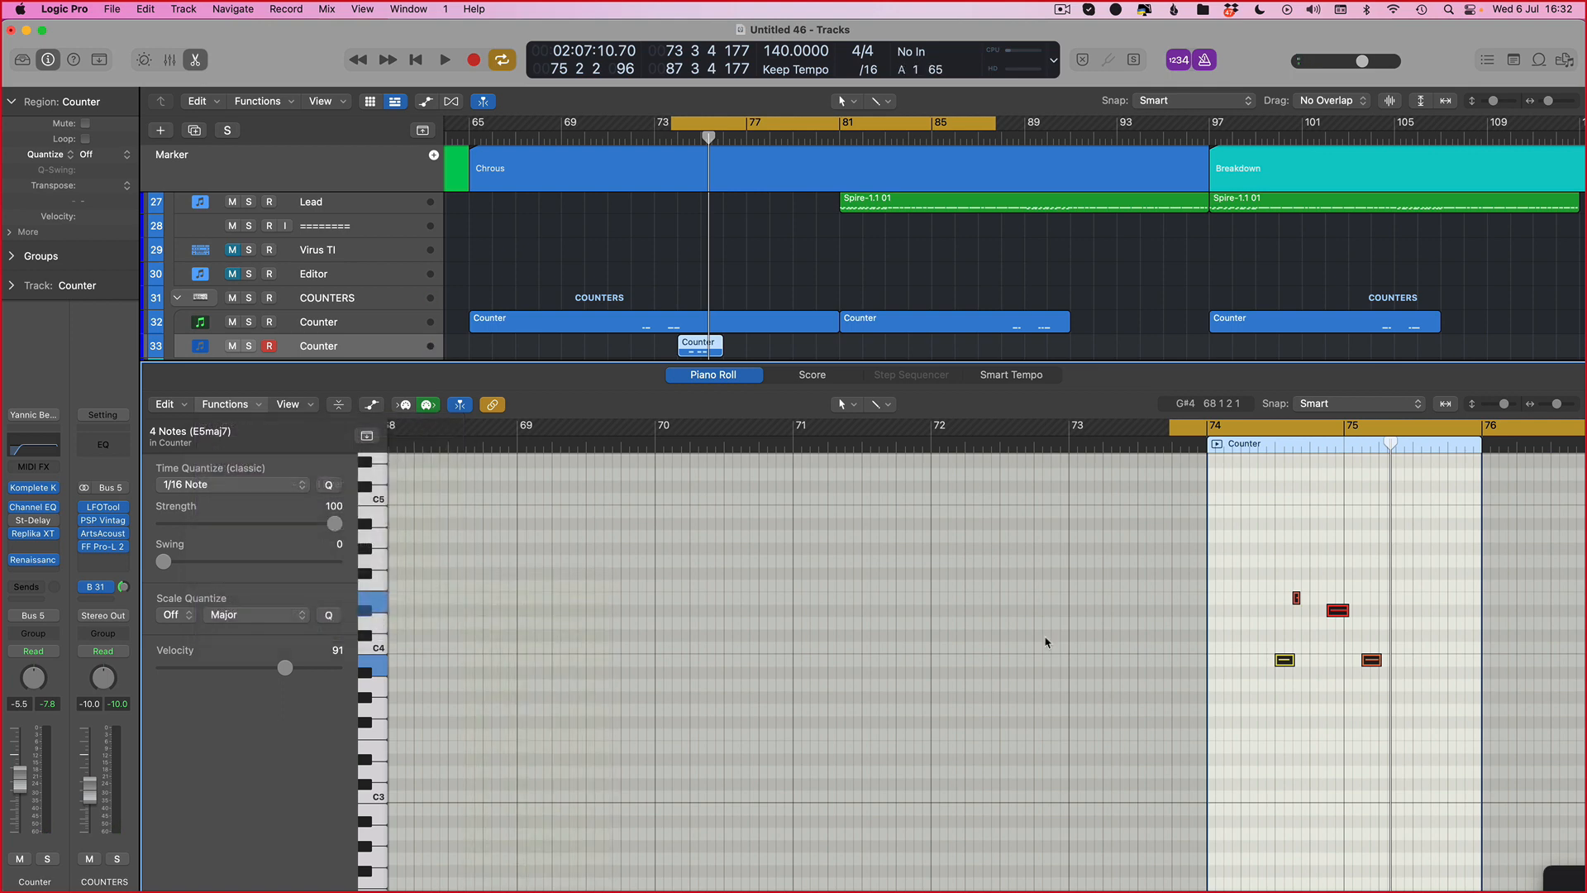
click(360, 310)
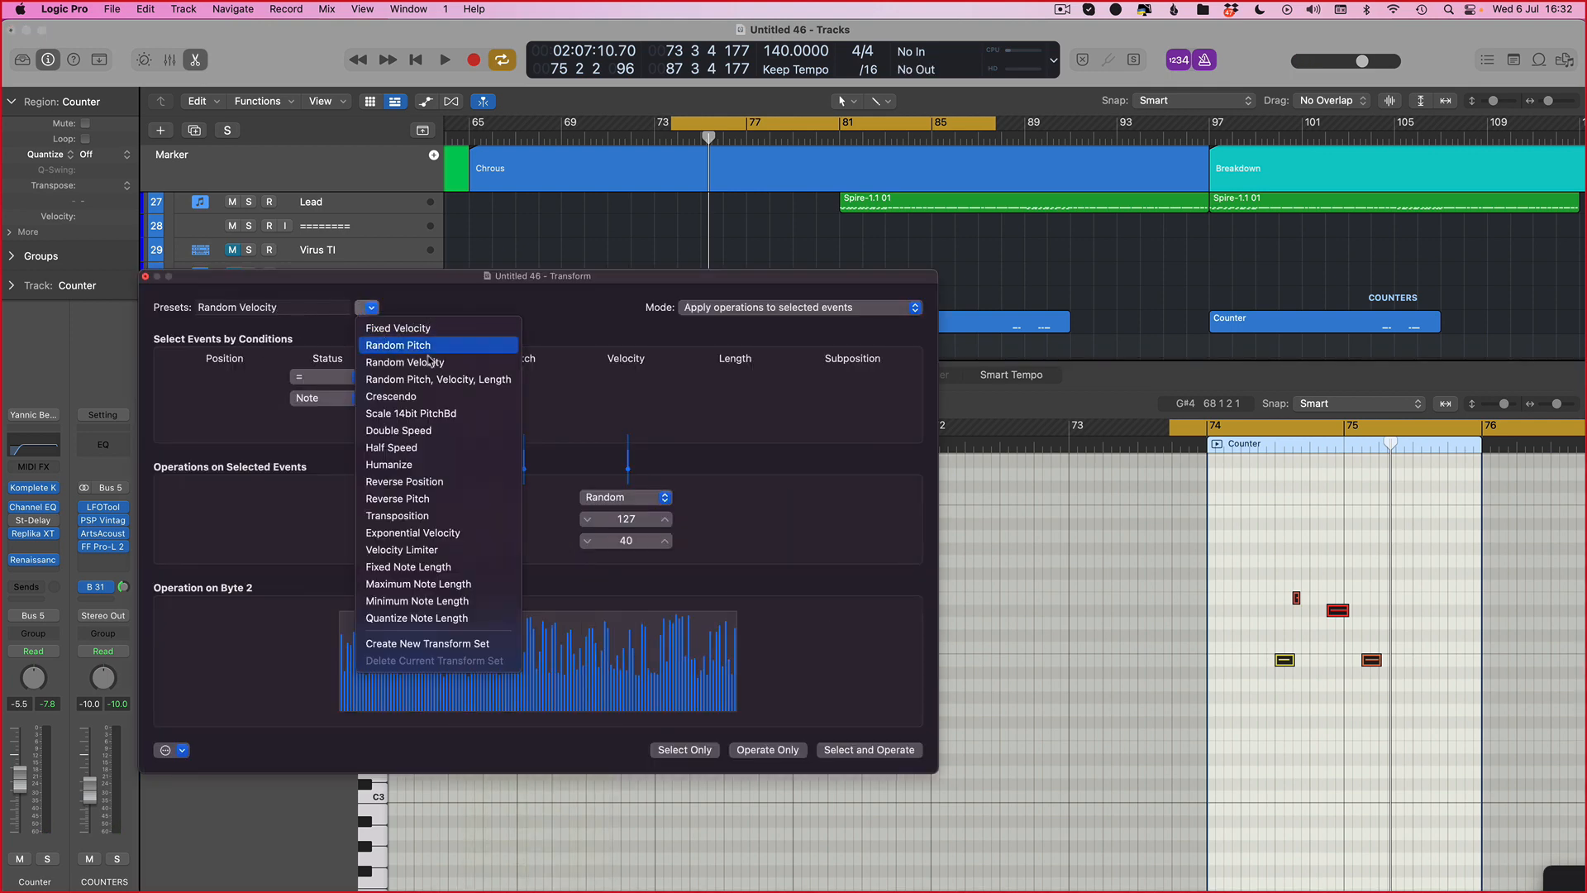
click(430, 325)
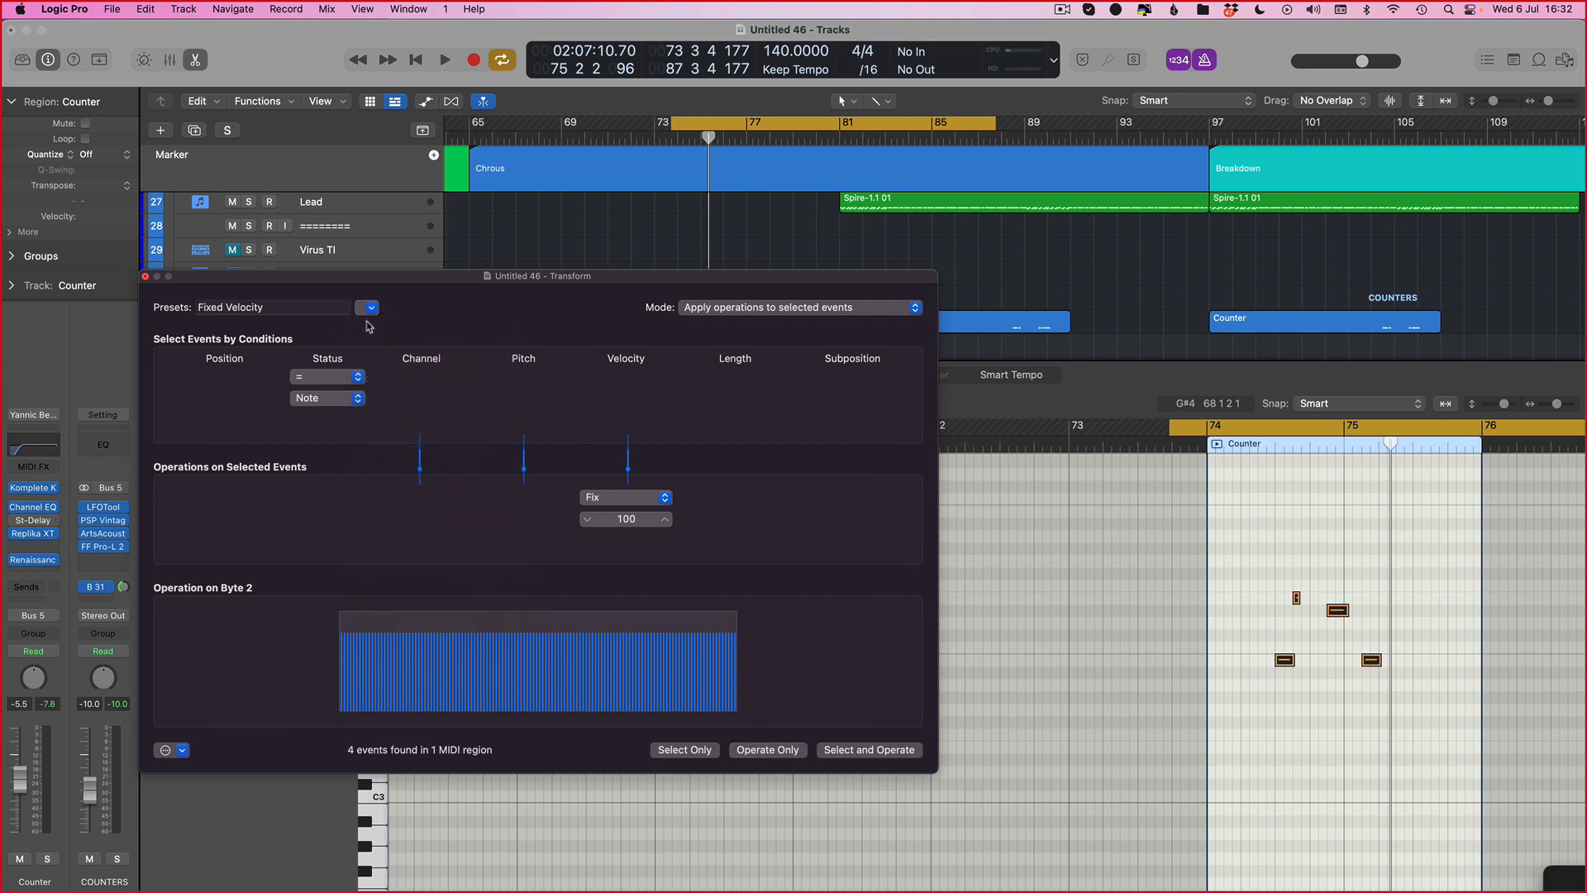
Step: Apply the Fixed Note Length transform preset with length 0 0 1 0 and close the Transform window
click(370, 308)
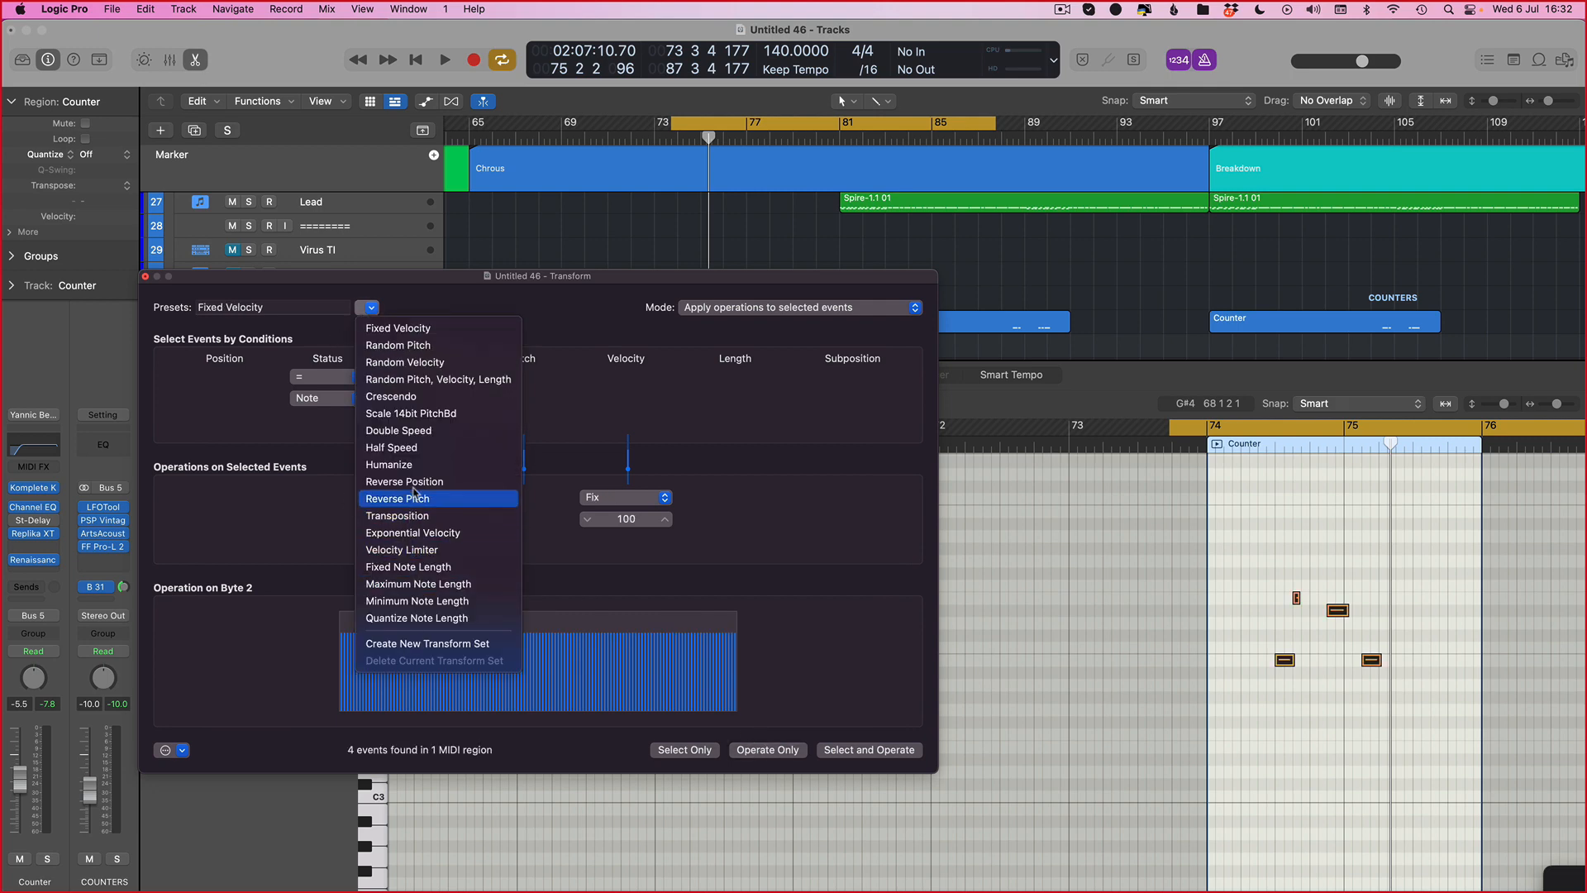
click(380, 569)
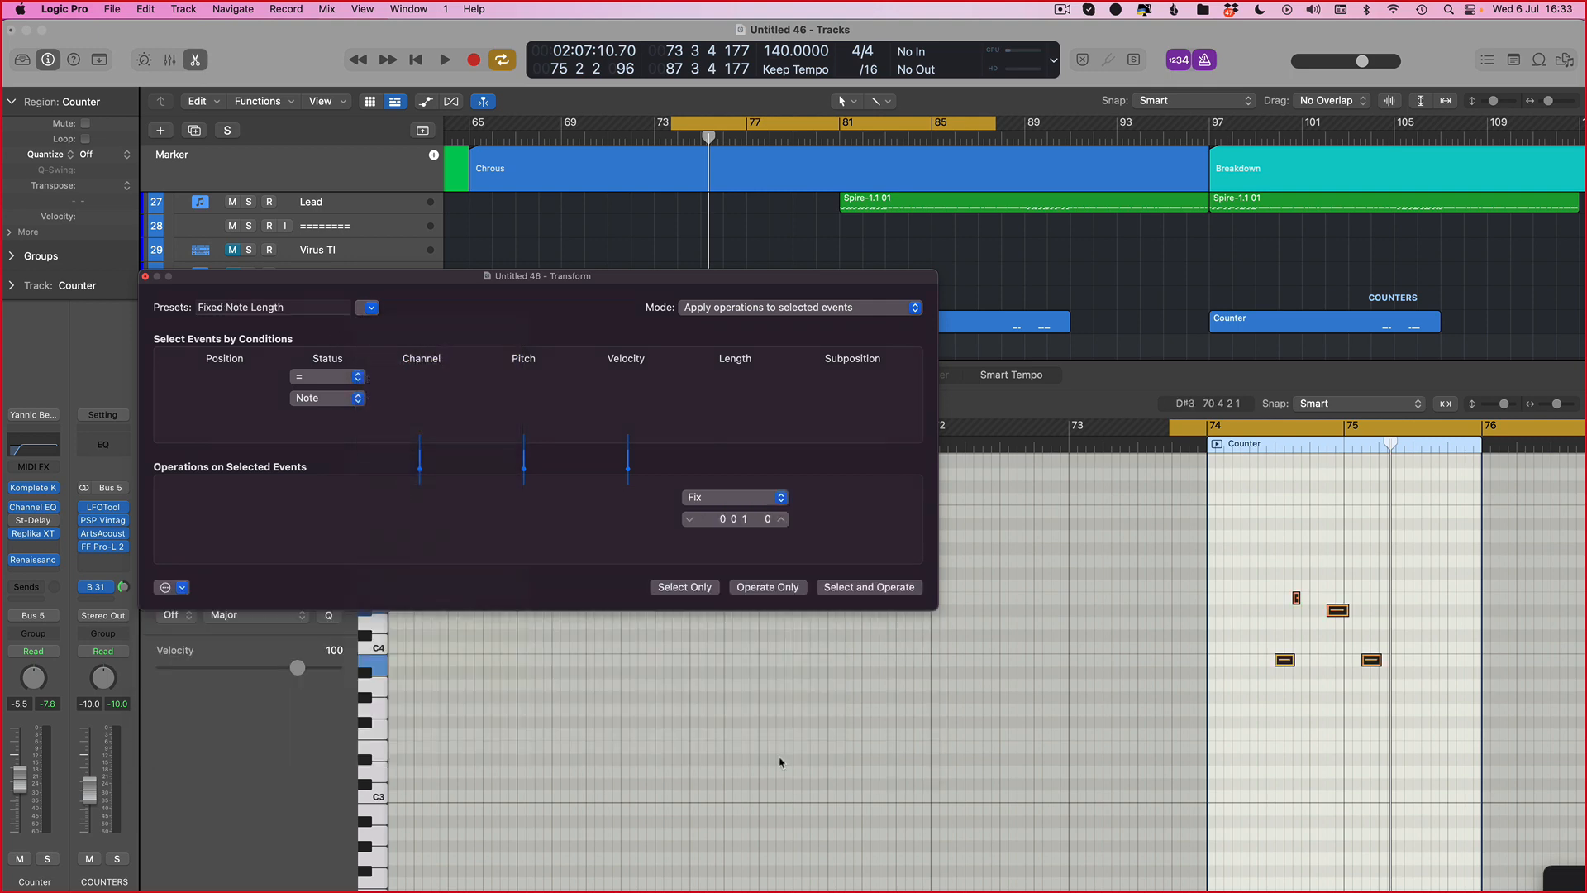
click(145, 276)
Step: Select all four notes and lengthen them together slightly, then audition the phrase
key(super+Right)
key(super+Right)
key(super+Right)
key(super+Right)
key(super+Right)
key(super+Right)
drag(1119, 680, 882, 659)
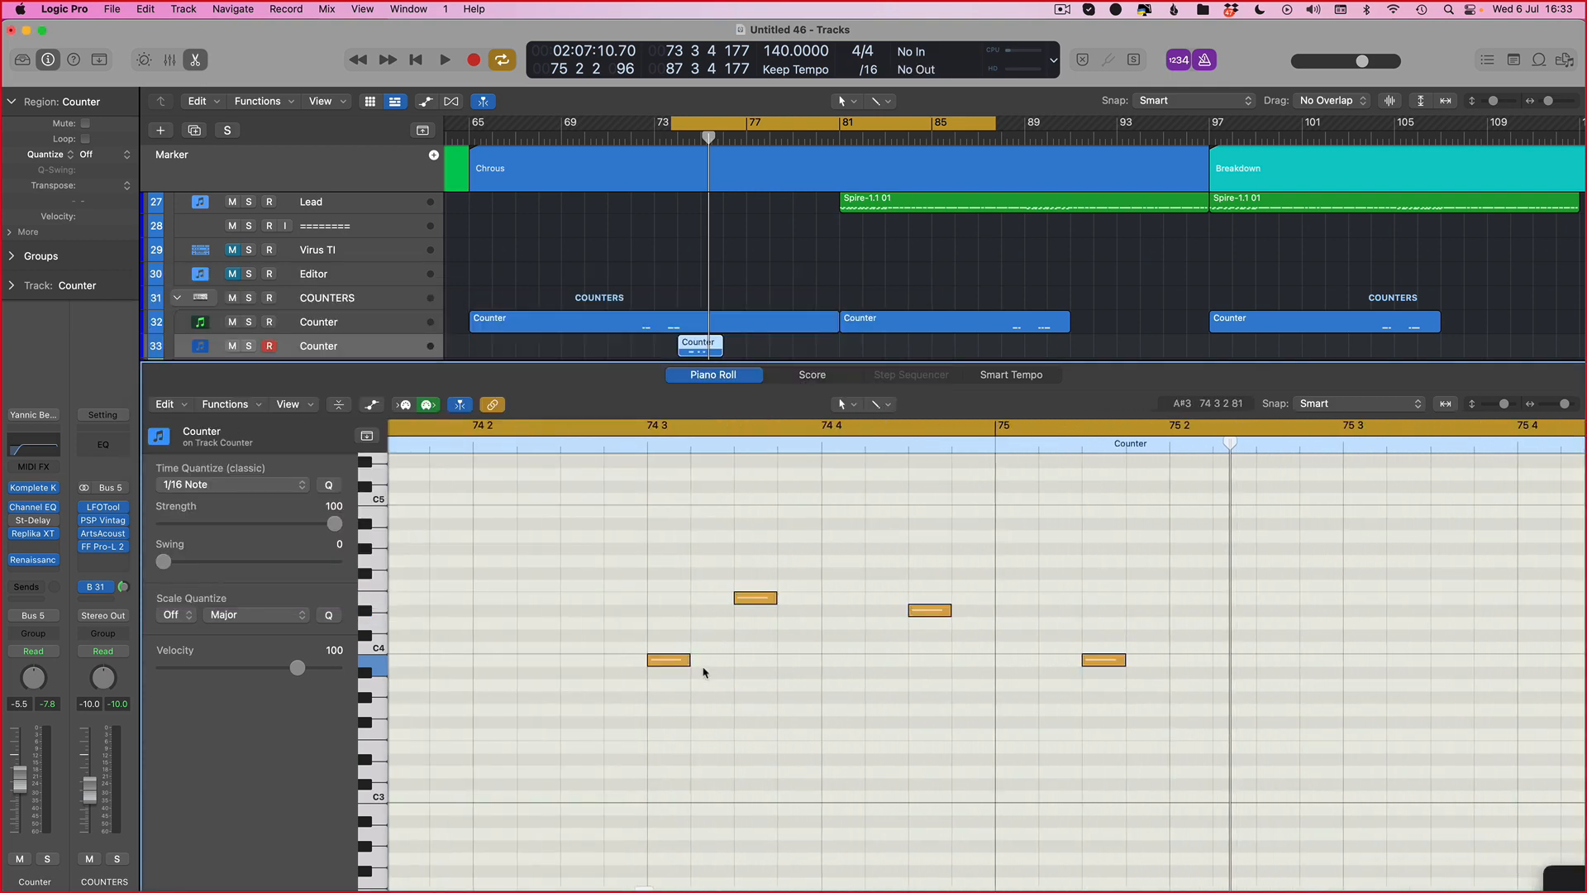
drag(687, 665, 718, 665)
key(space)
key(super+Left)
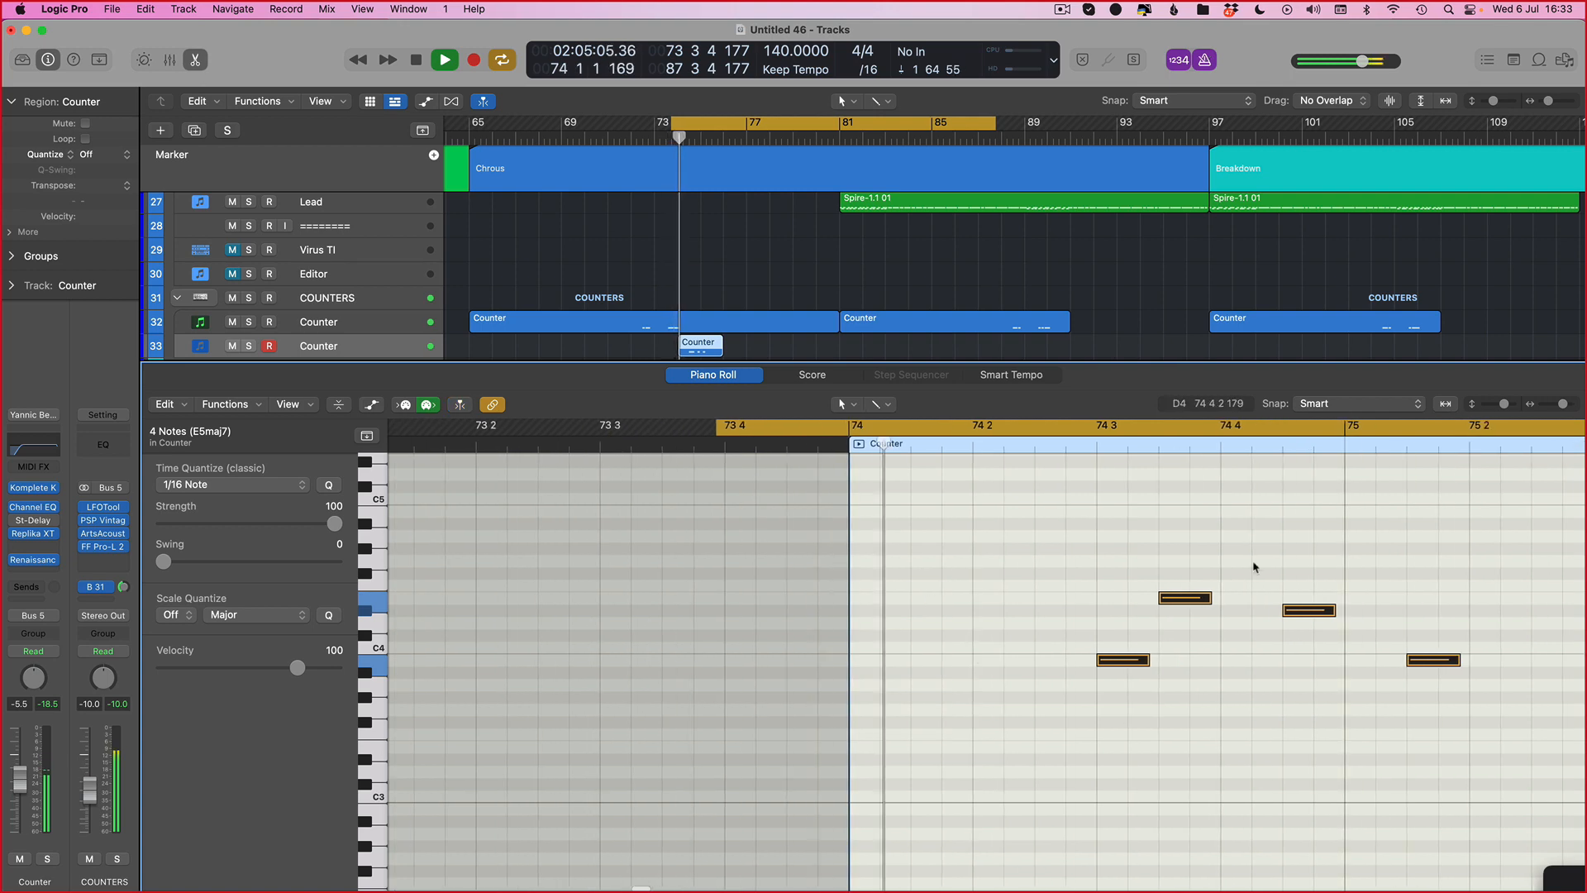
click(1308, 679)
key(space)
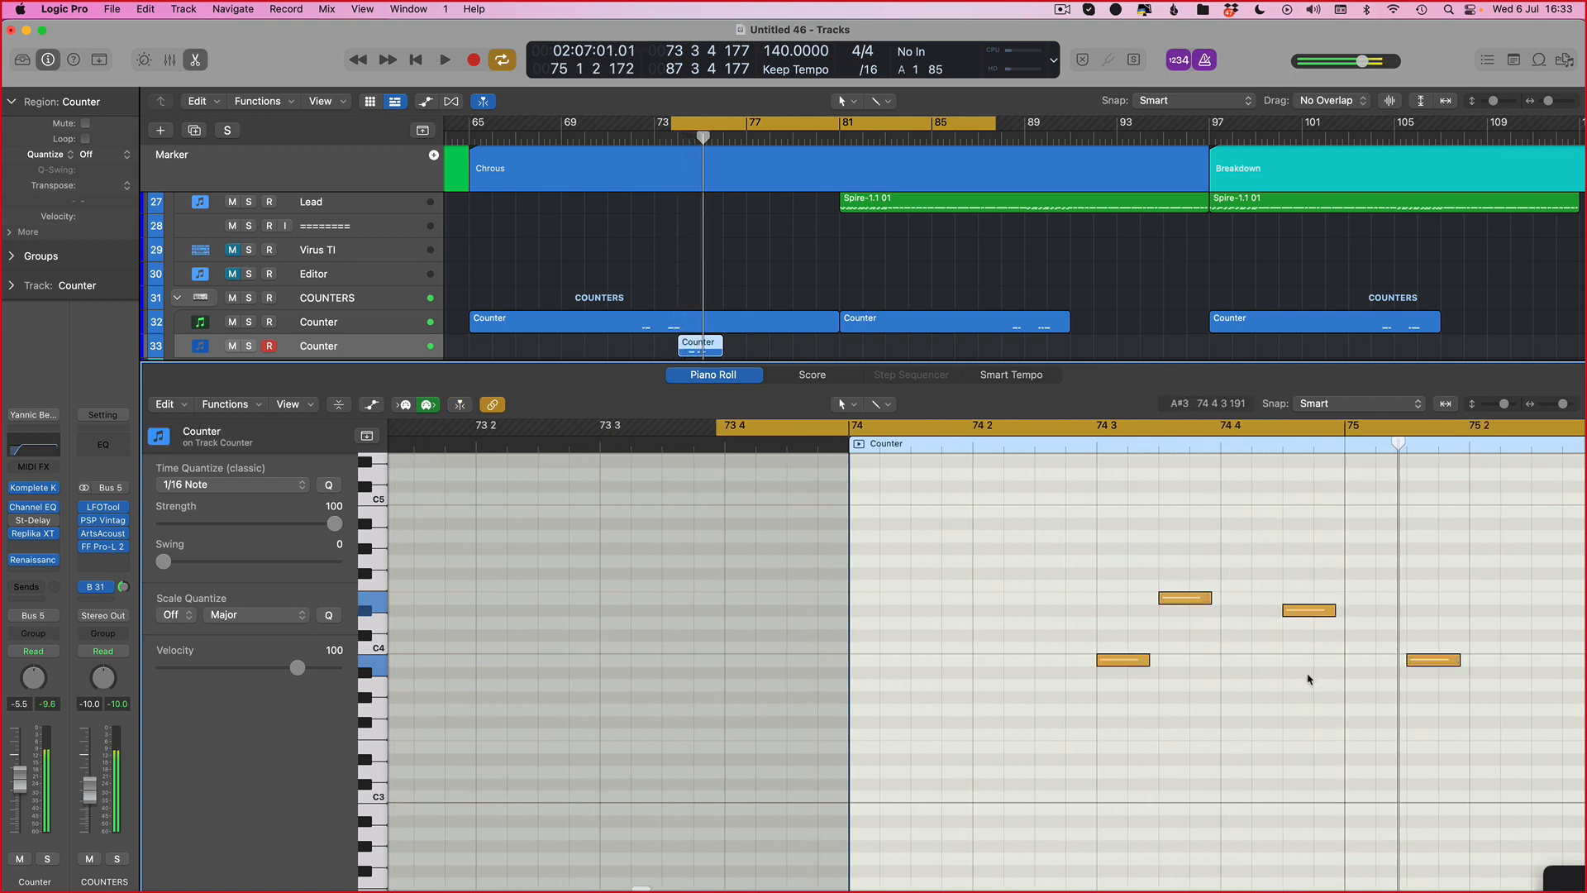
Step: Set the cycle range to about 74 3 through 75 3 and solo the Counter track while auditioning
drag(1103, 424, 1578, 425)
key(space)
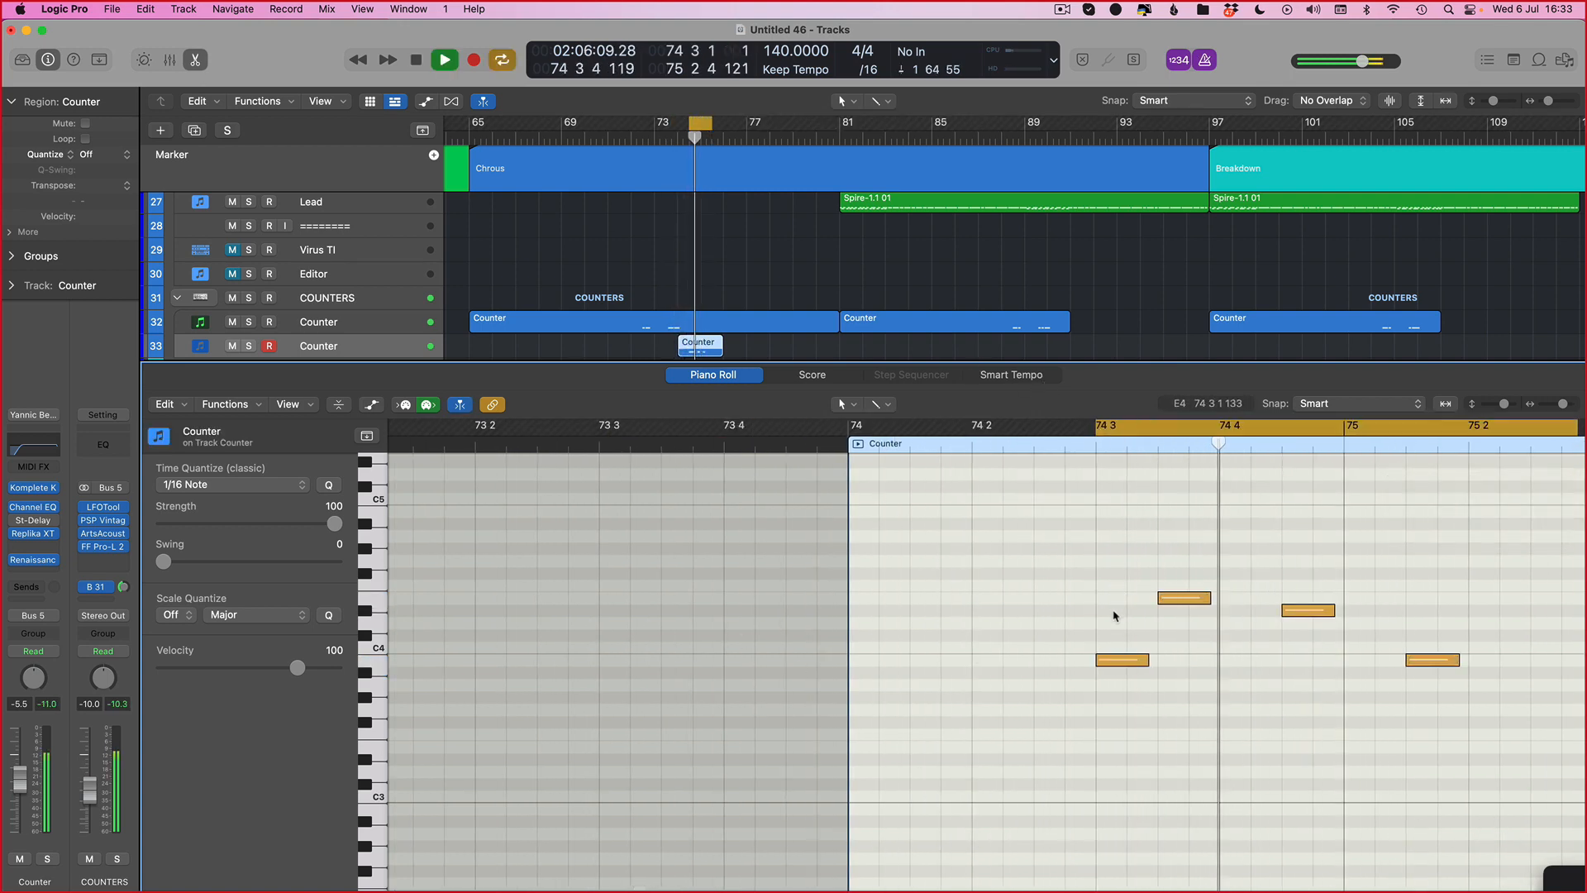
key(space)
scroll(1099, 618, right, 5)
mouse_move(1057, 619)
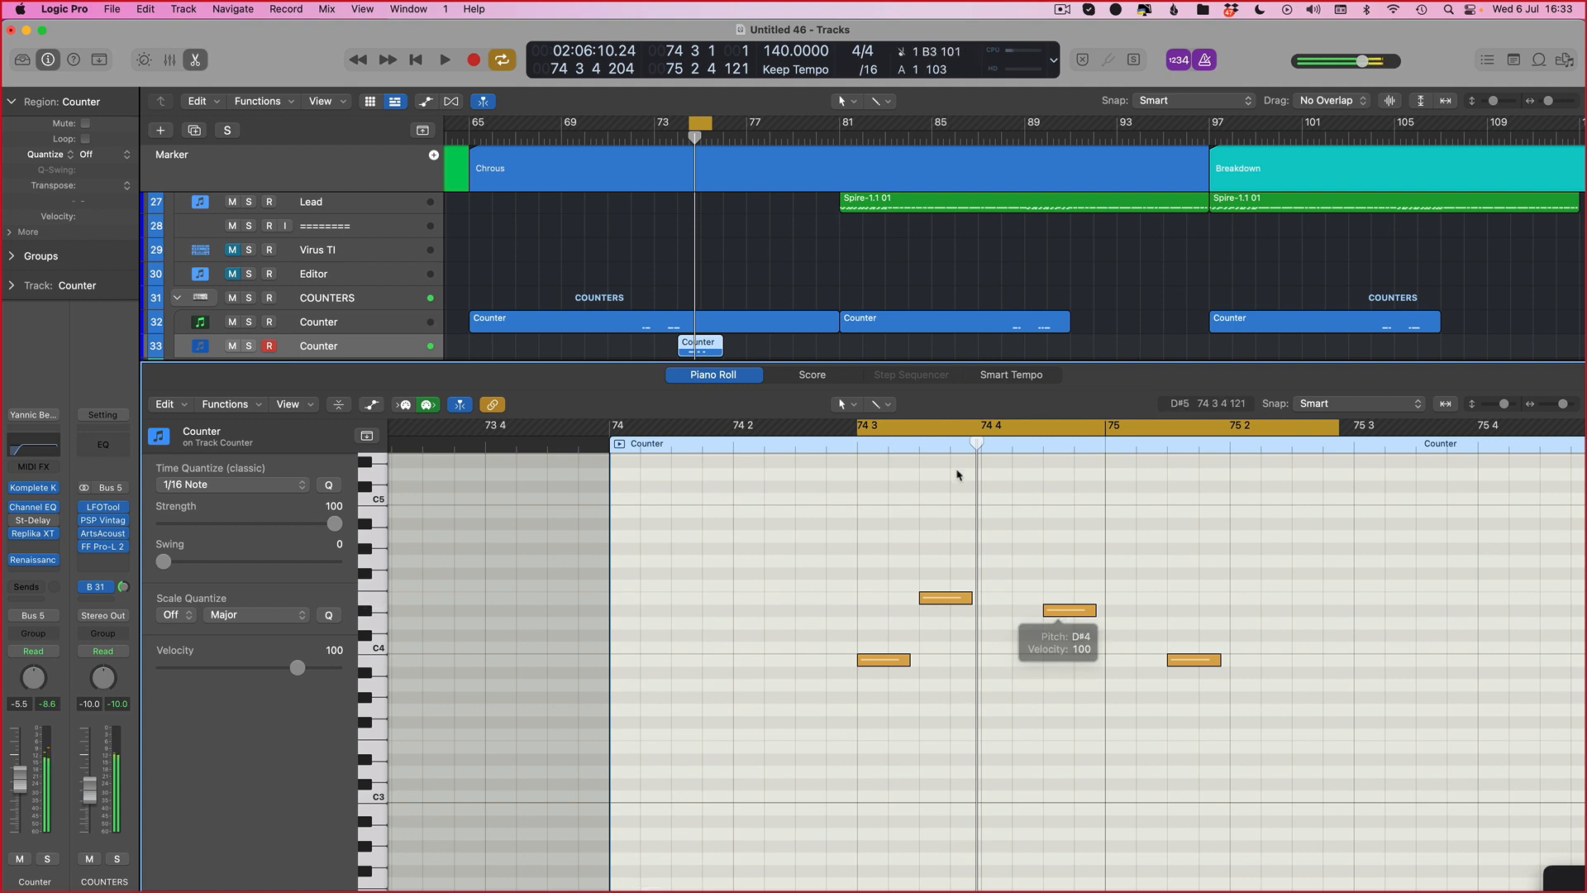
key(space)
key(s)
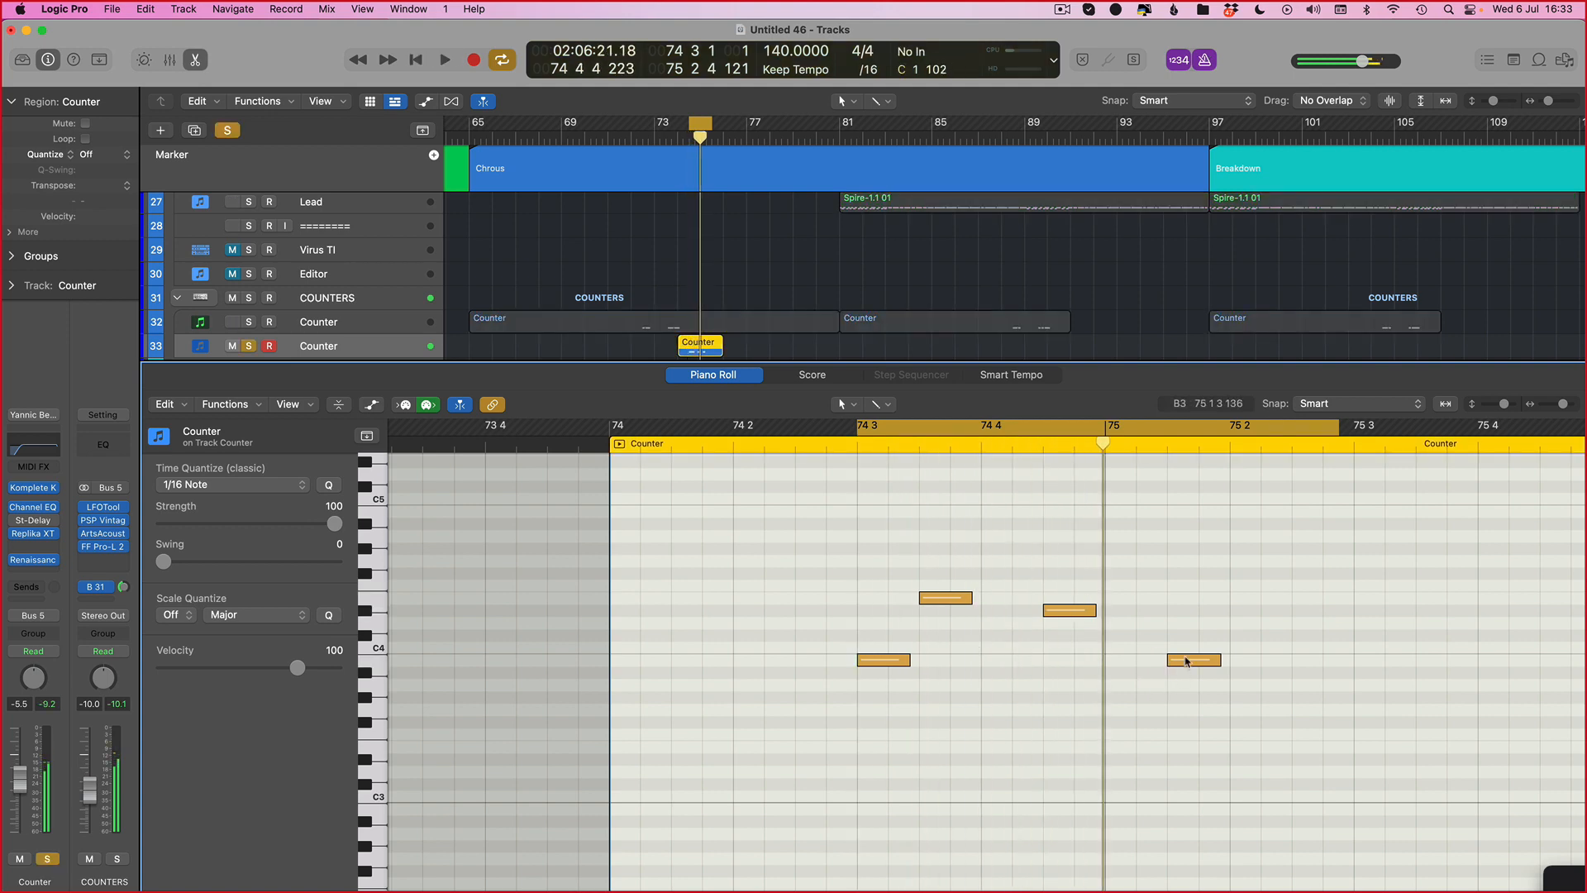
Step: Move the final B3 note a sixteenth earlier to 75 1 2 and audition the loop
mouse_move(1186, 661)
mouse_down()
mouse_move(1117, 661)
mouse_move(1186, 661)
mouse_up()
key(space)
key(space)
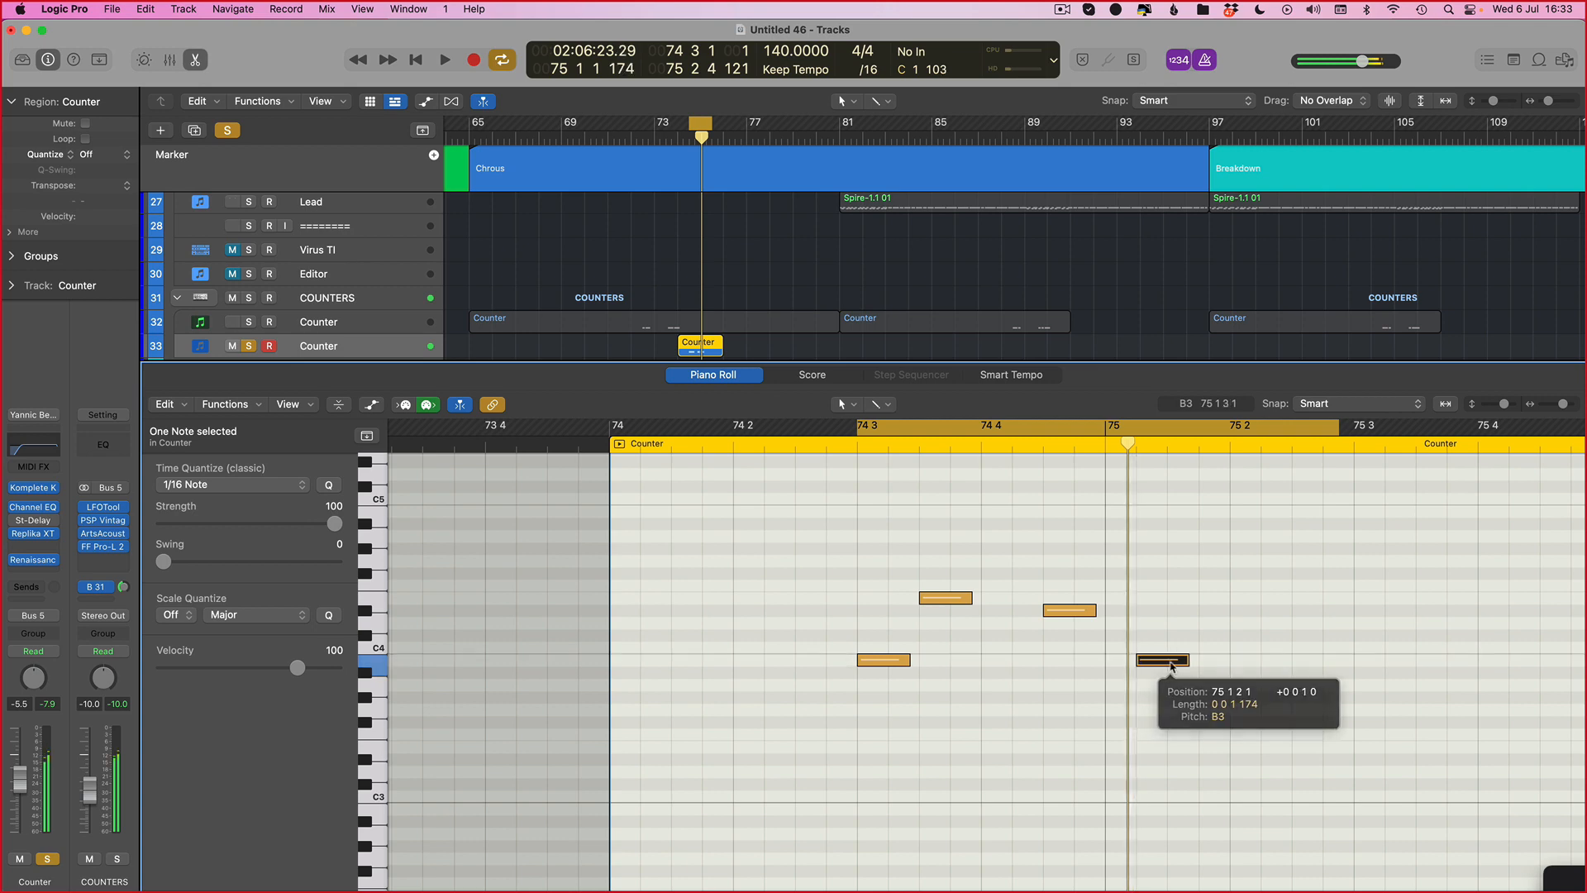
key(space)
key(space)
key(space)
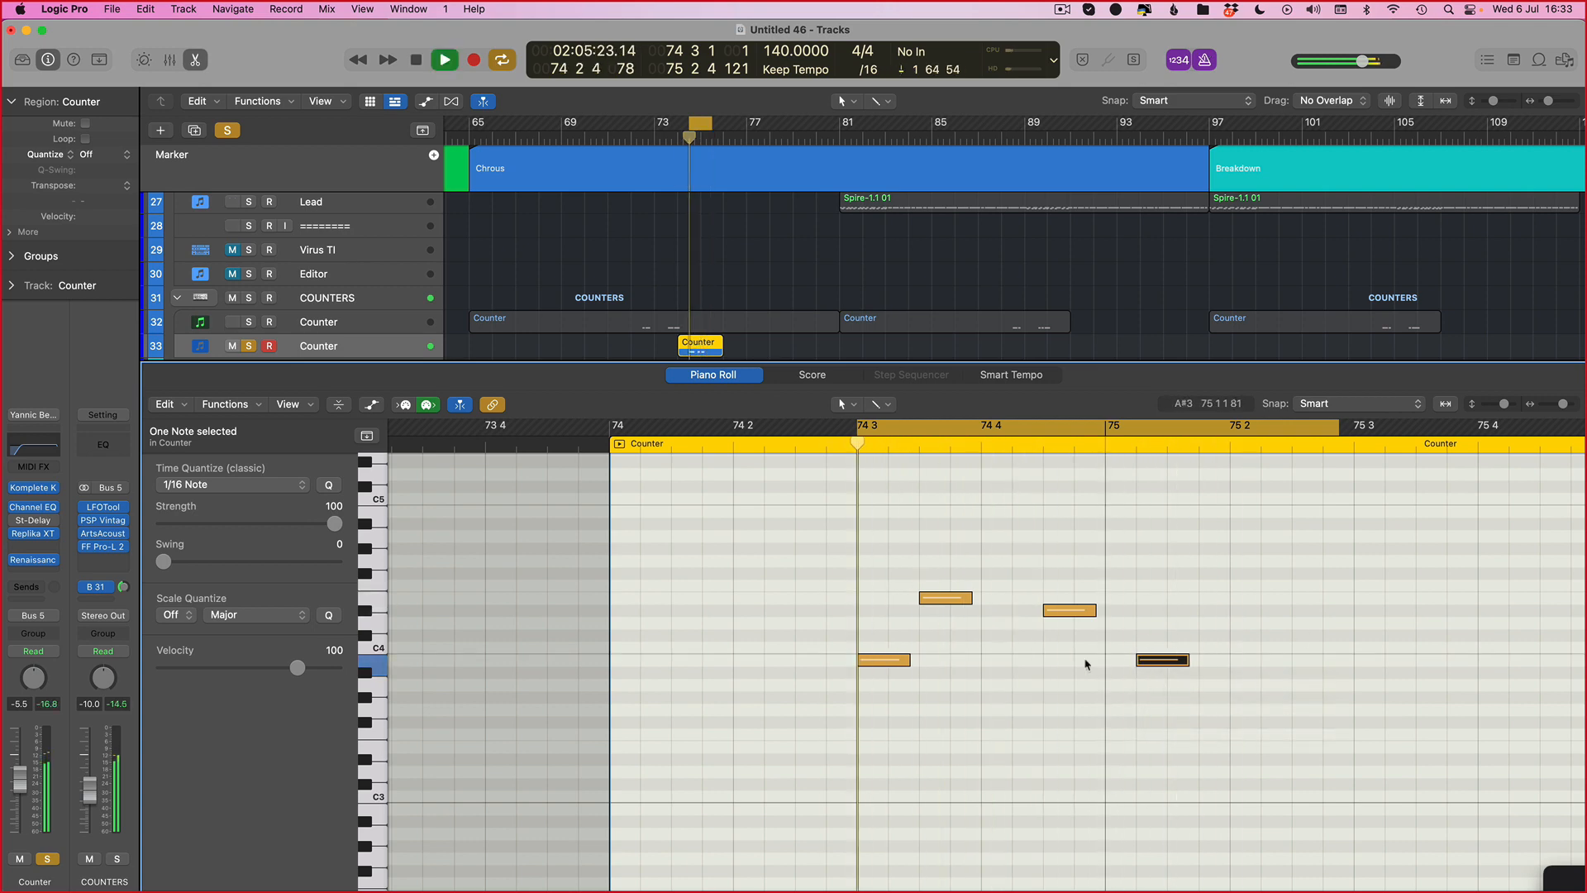
scroll(1029, 641, up, 3)
key(space)
key(space)
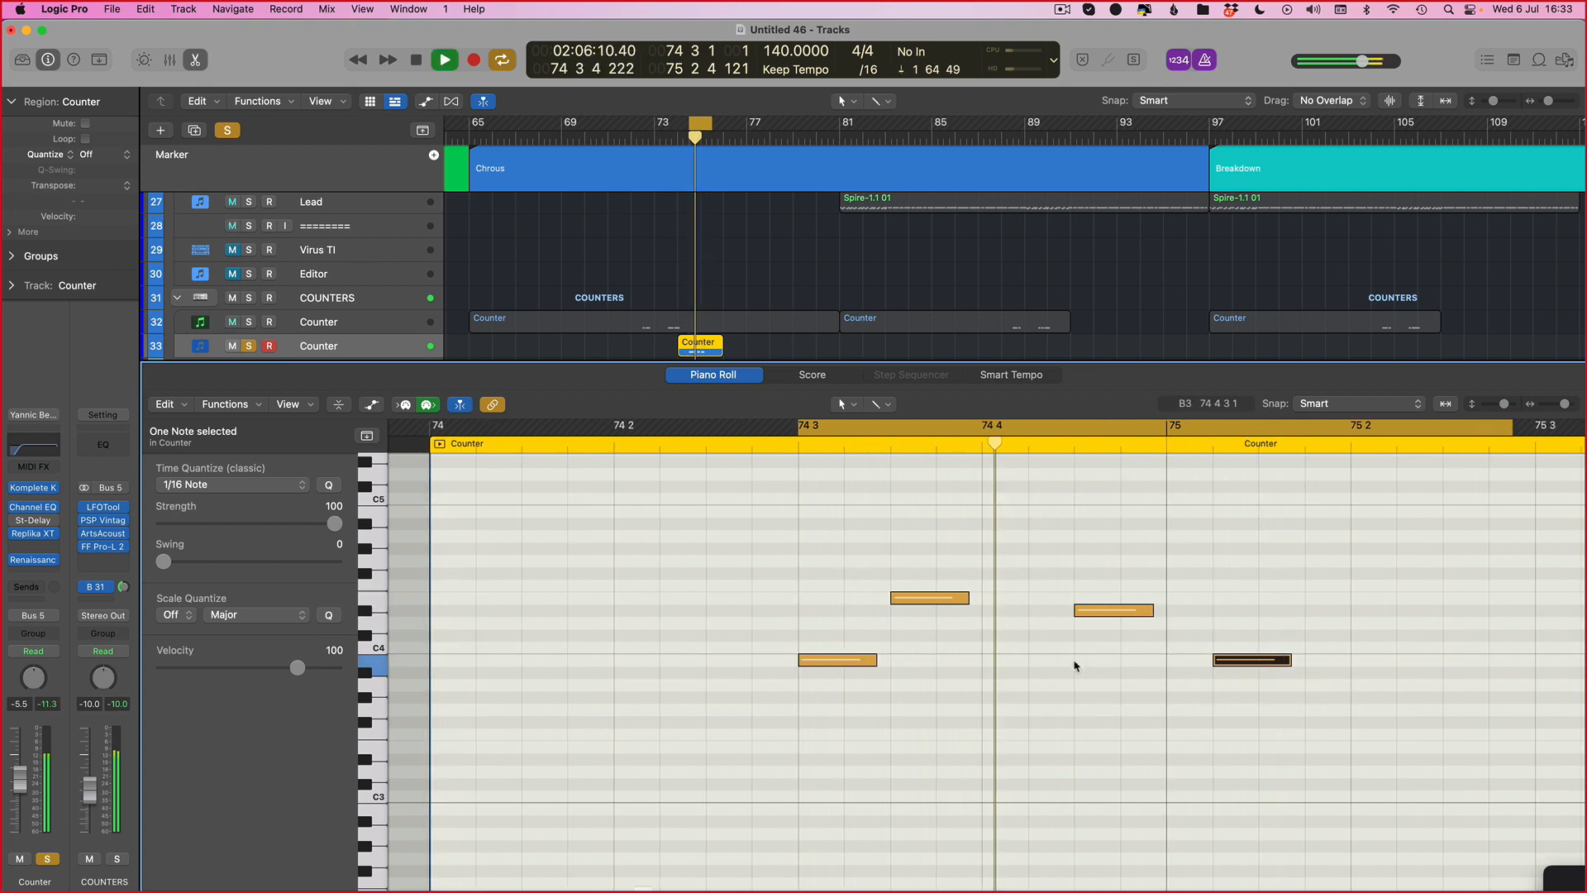
Step: Extend the cycle range to about 74 2 through 75 3 and audition the phrase
drag(621, 430, 1564, 429)
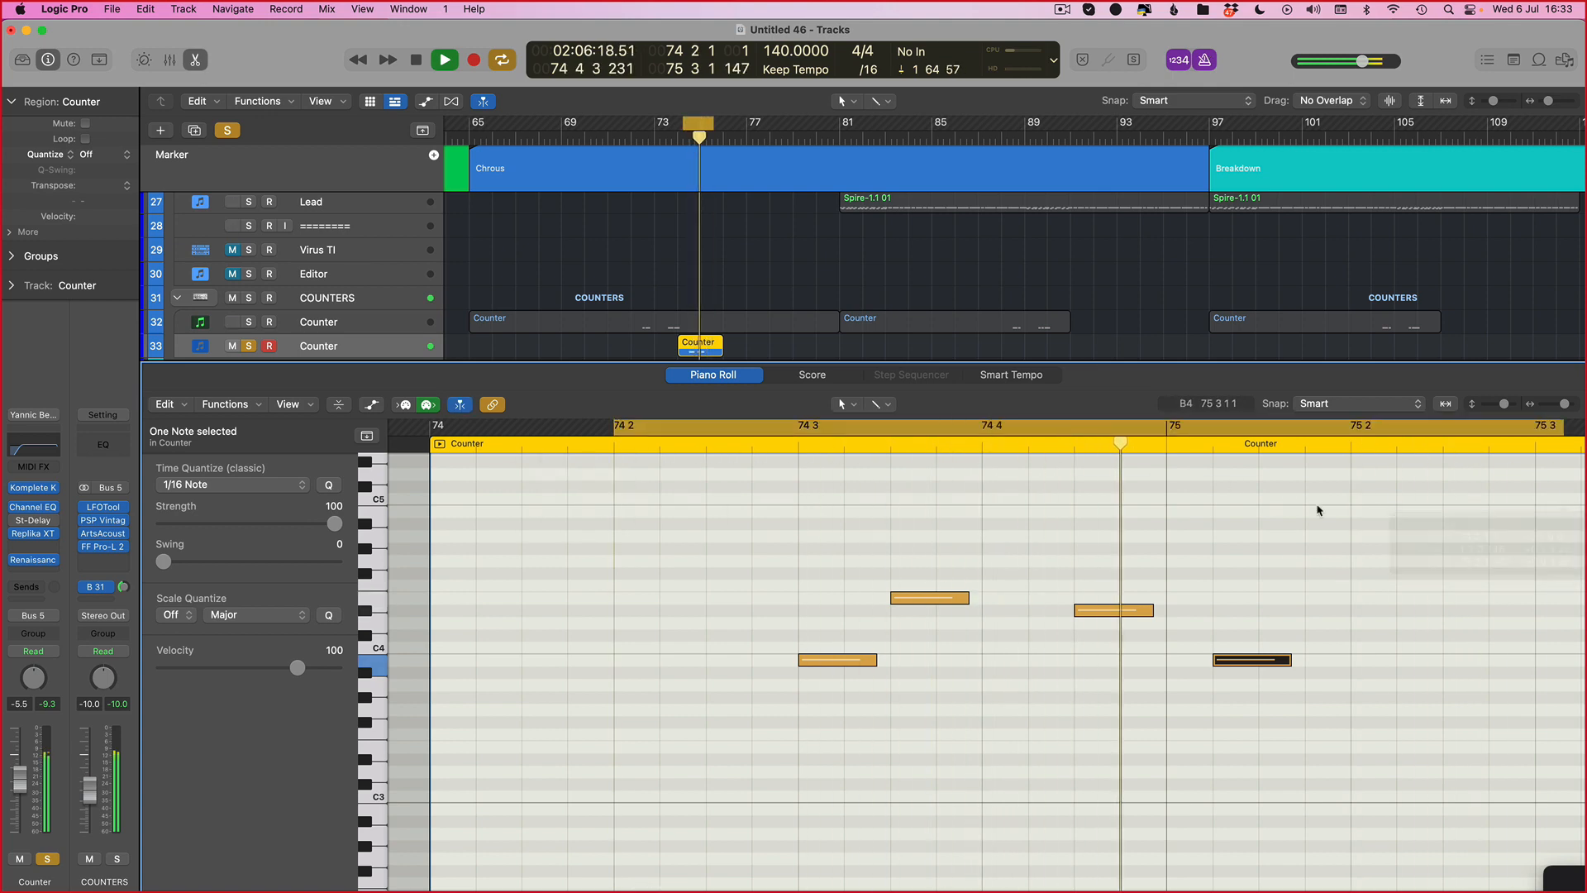
key(space)
key(space)
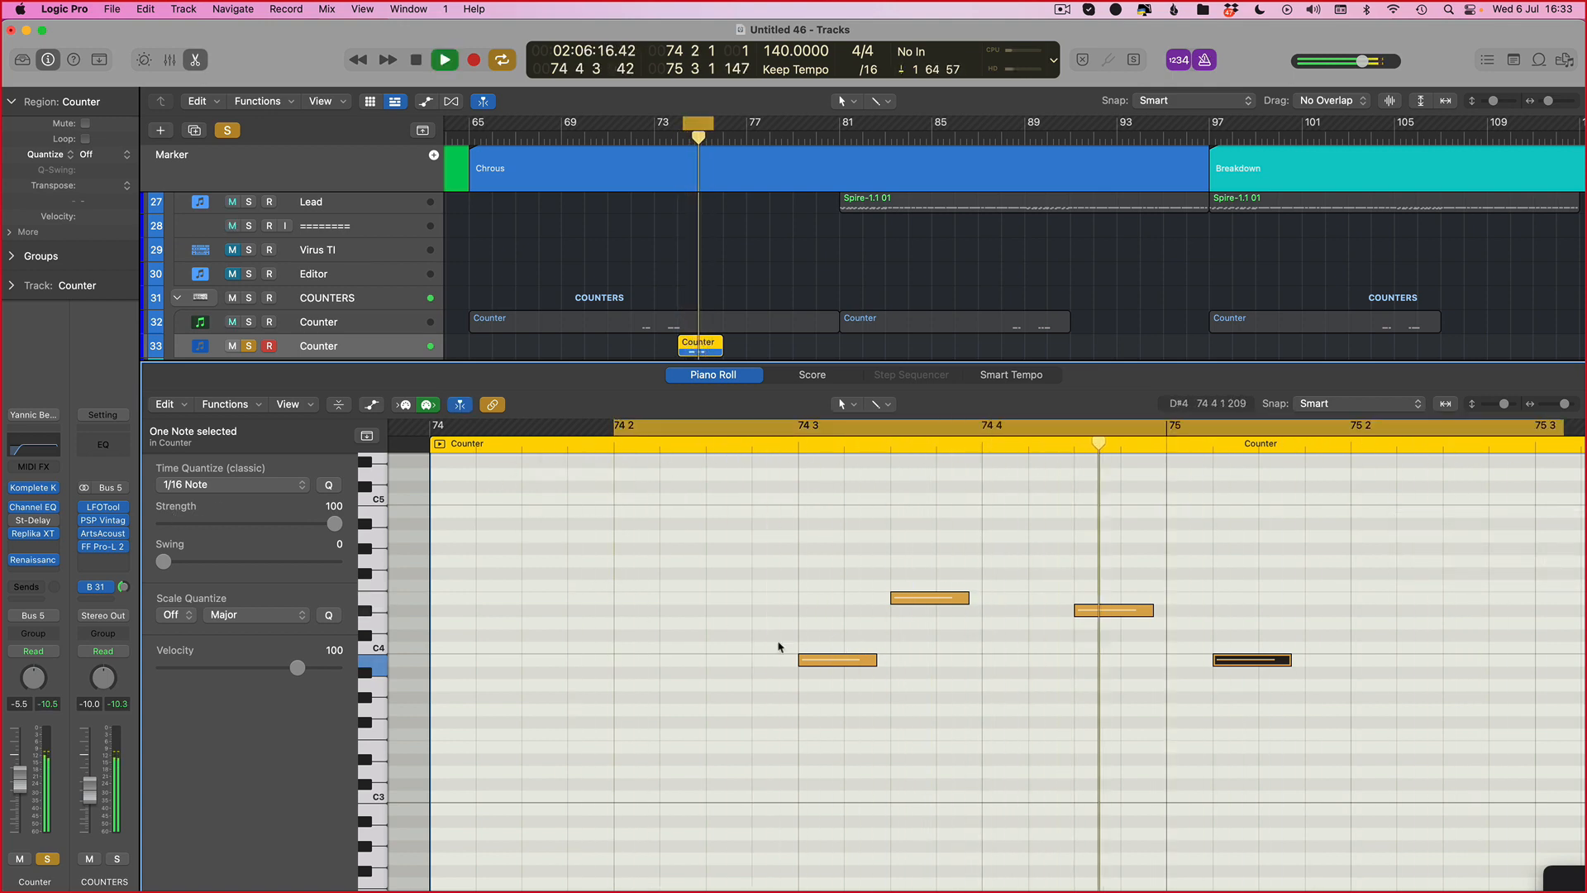
key(space)
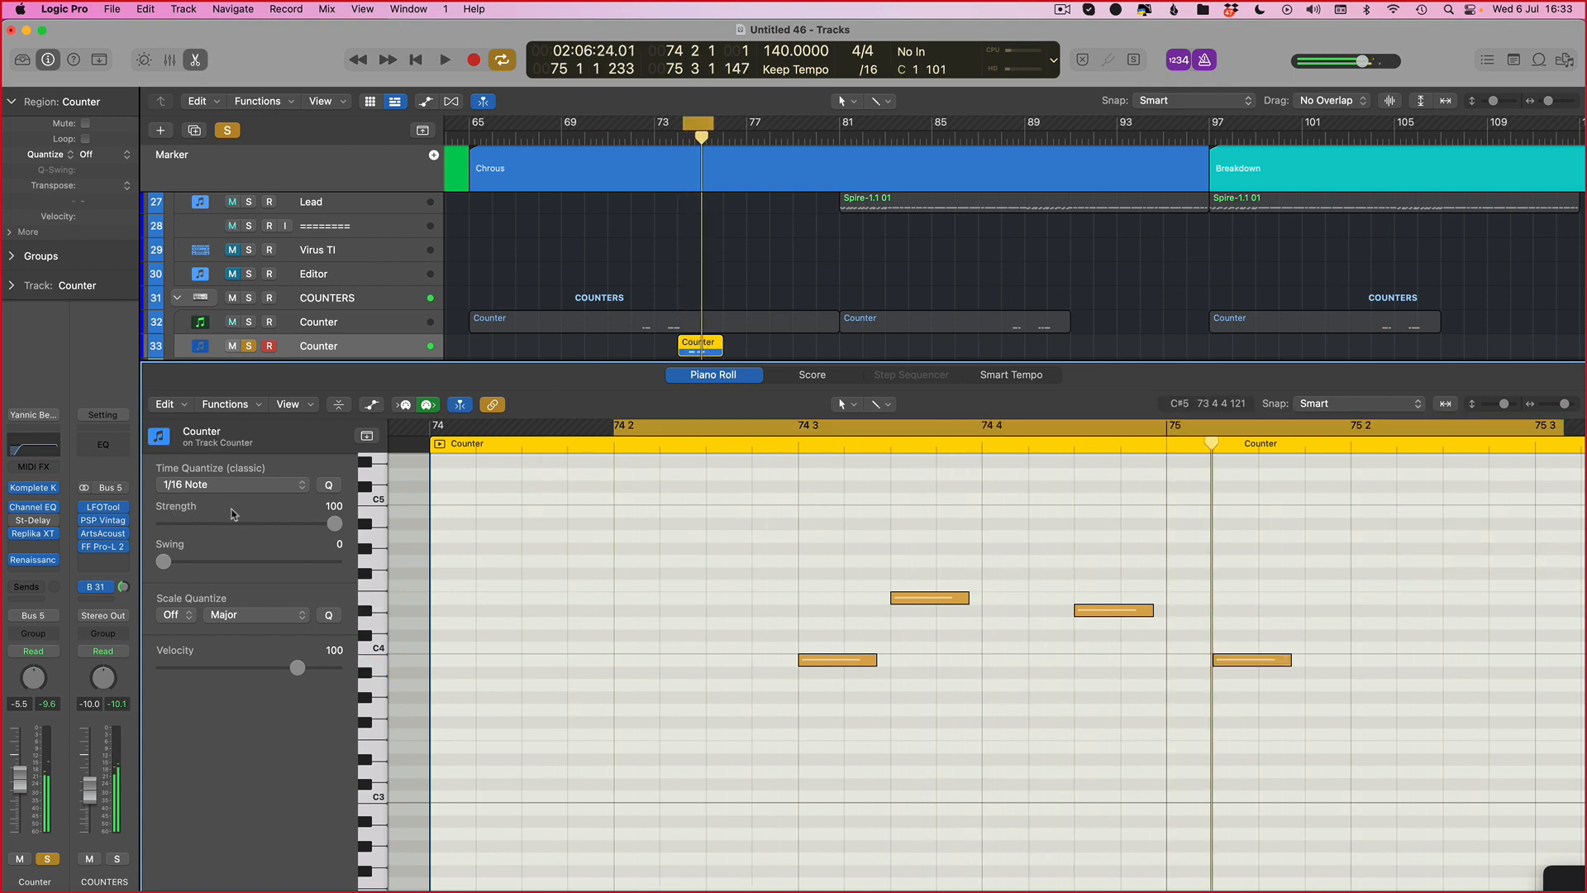
Step: Select all four notes and quantize them to 1/16 Swing D at strength 20, then audition
key(super+a)
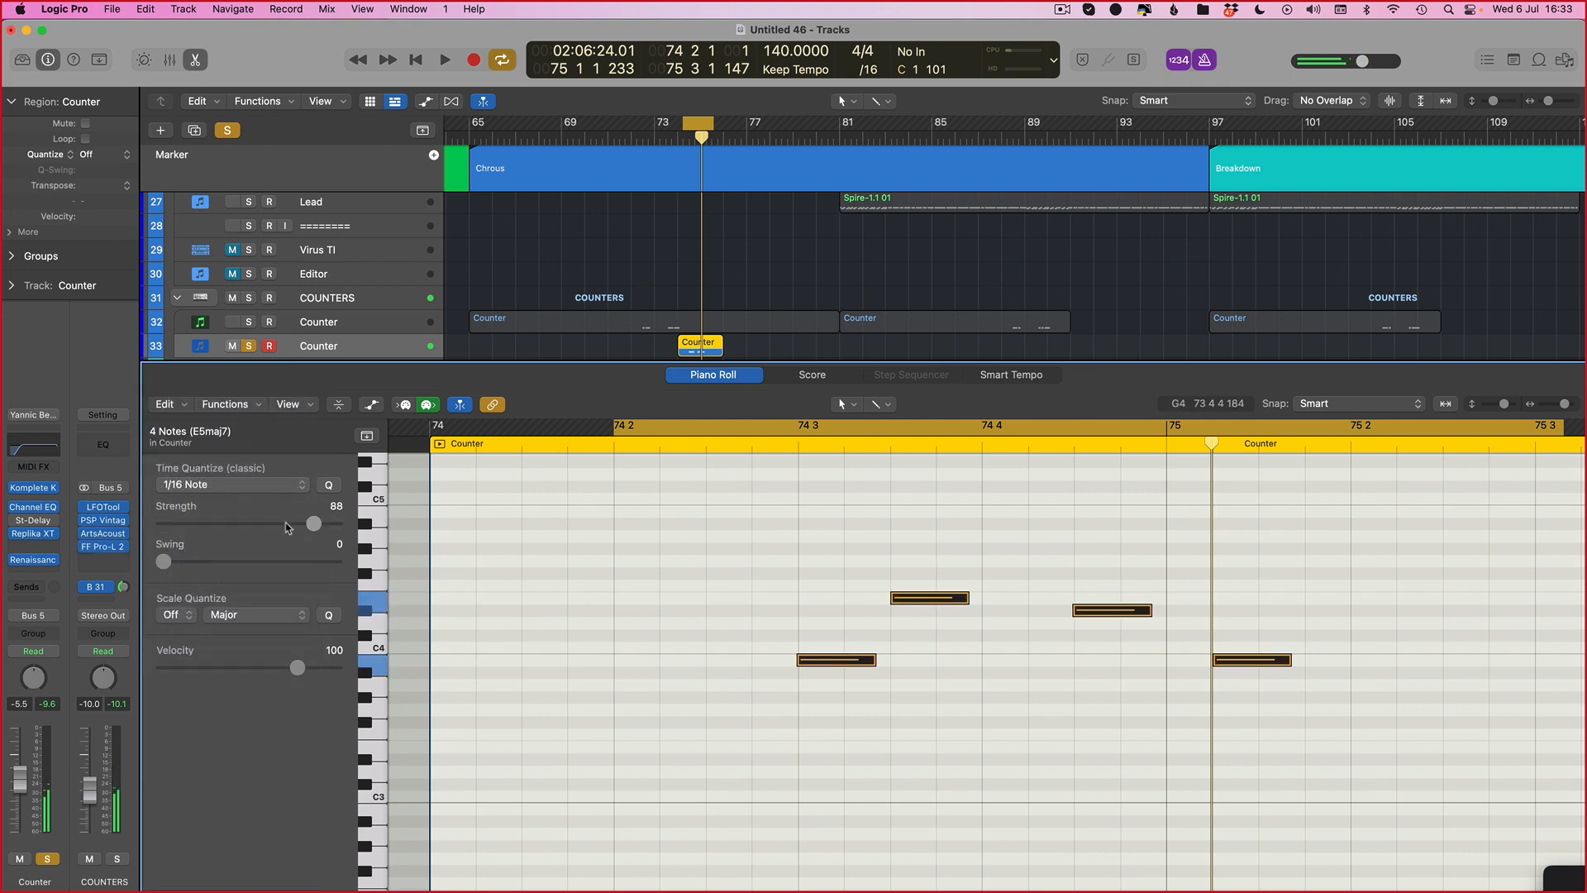
click(287, 524)
click(282, 485)
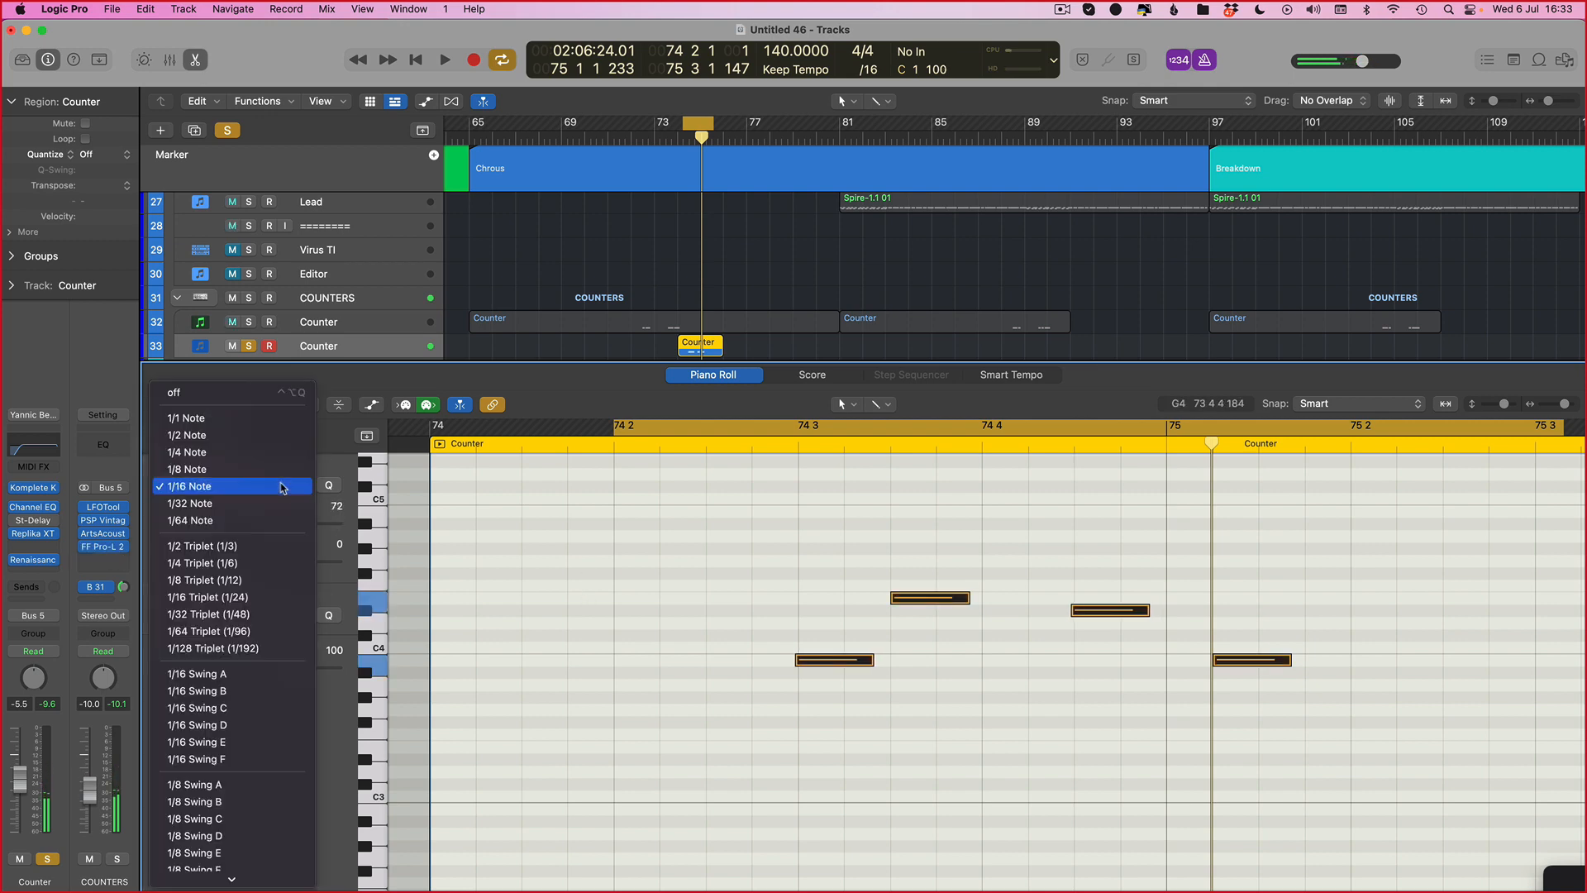
click(219, 724)
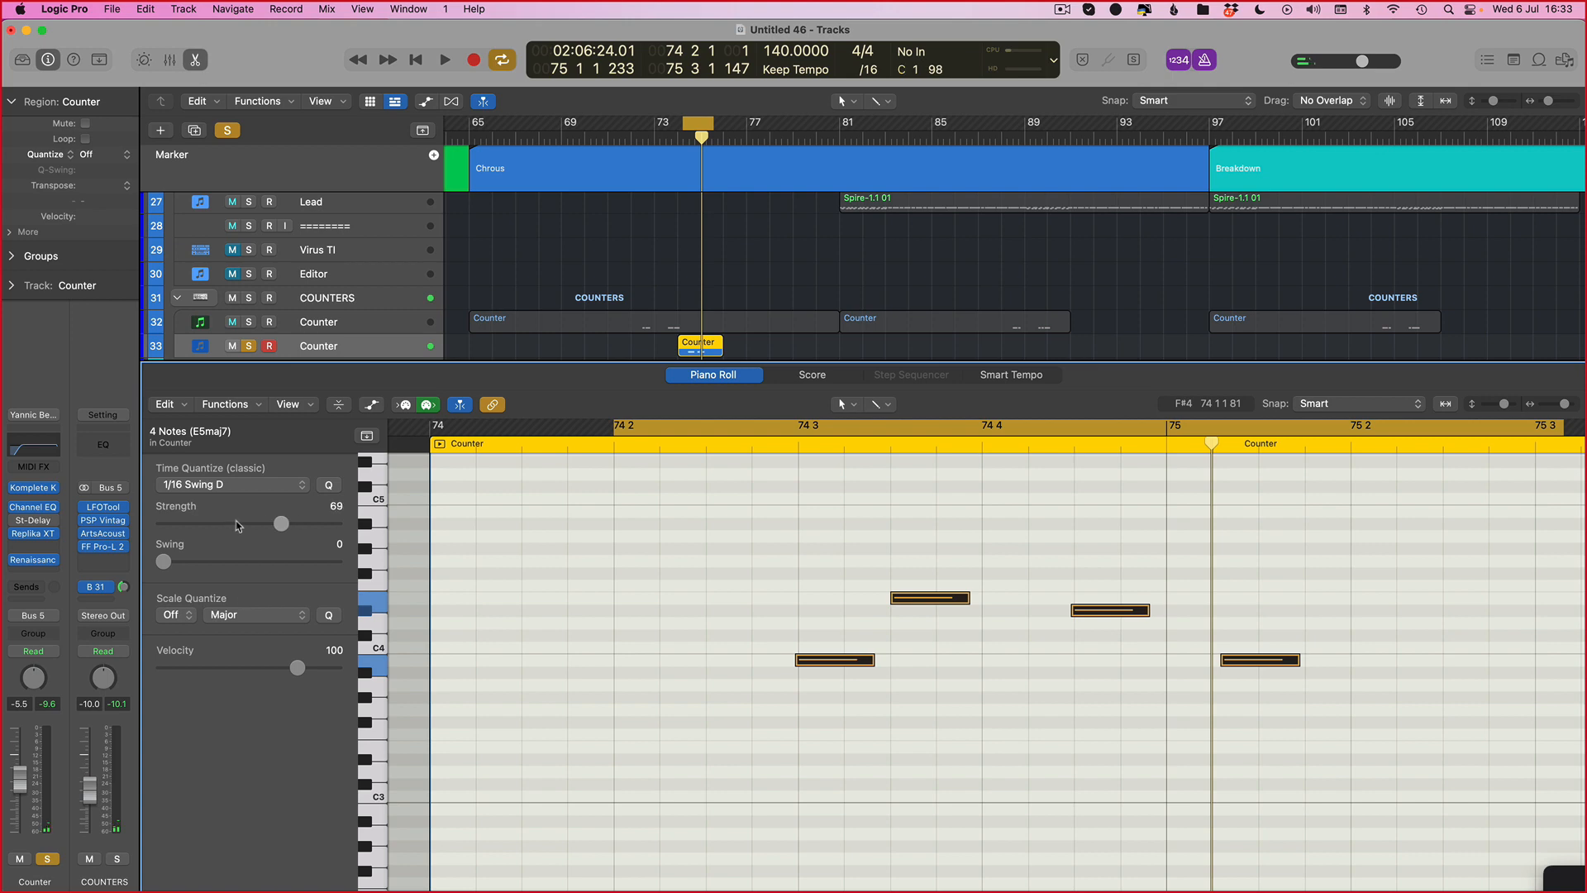
drag(197, 529, 193, 529)
key(space)
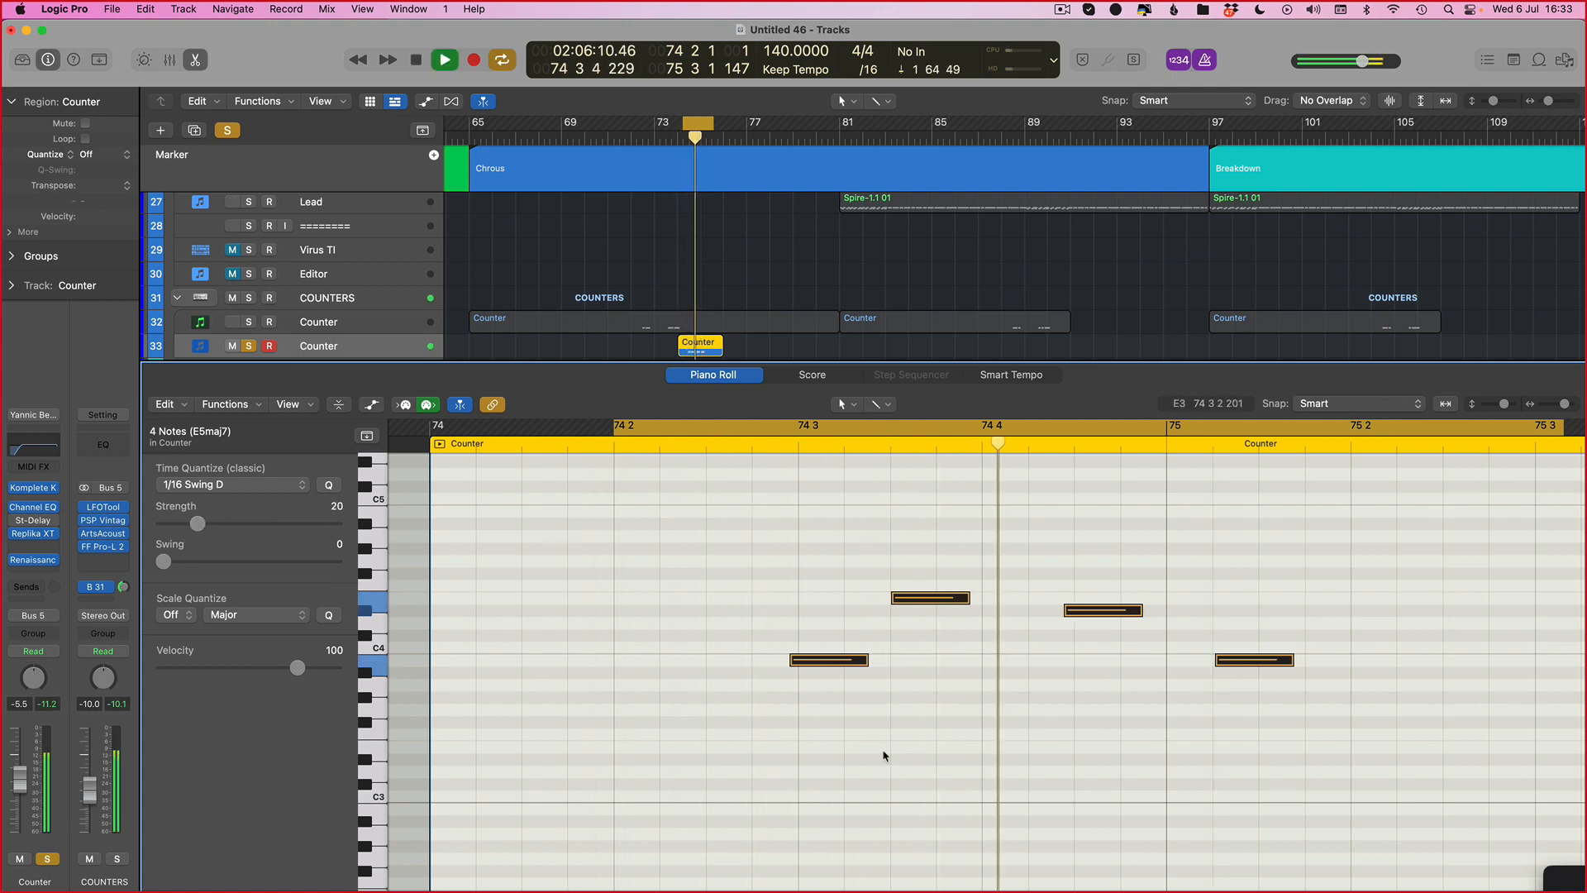
Step: Close the Piano Roll, turn off track solo and place the playhead near bar 72
key(e)
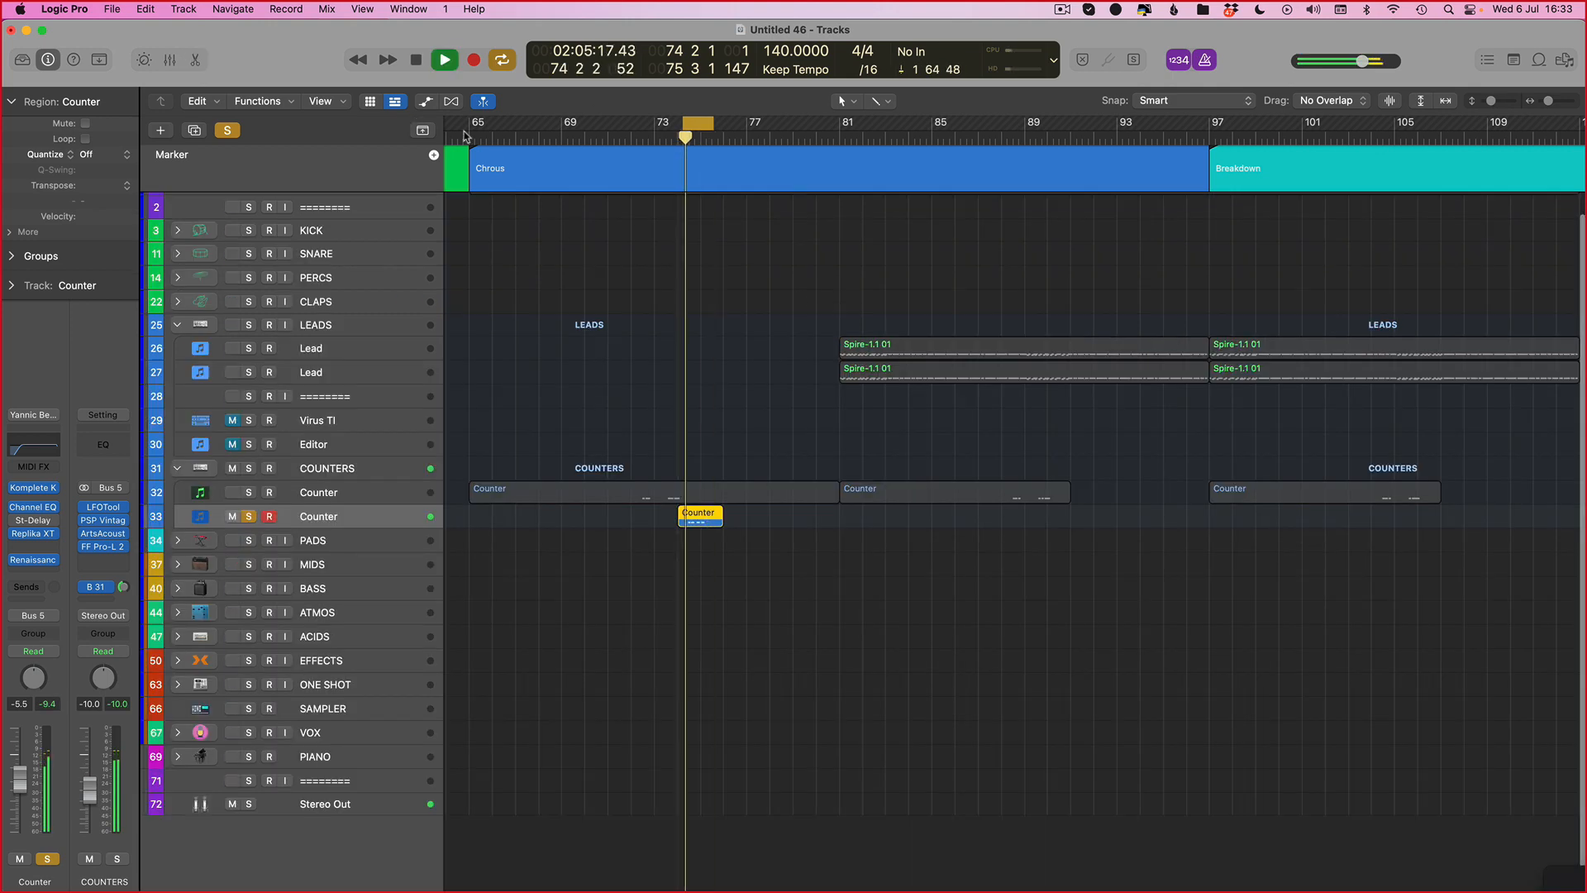
click(228, 130)
click(633, 141)
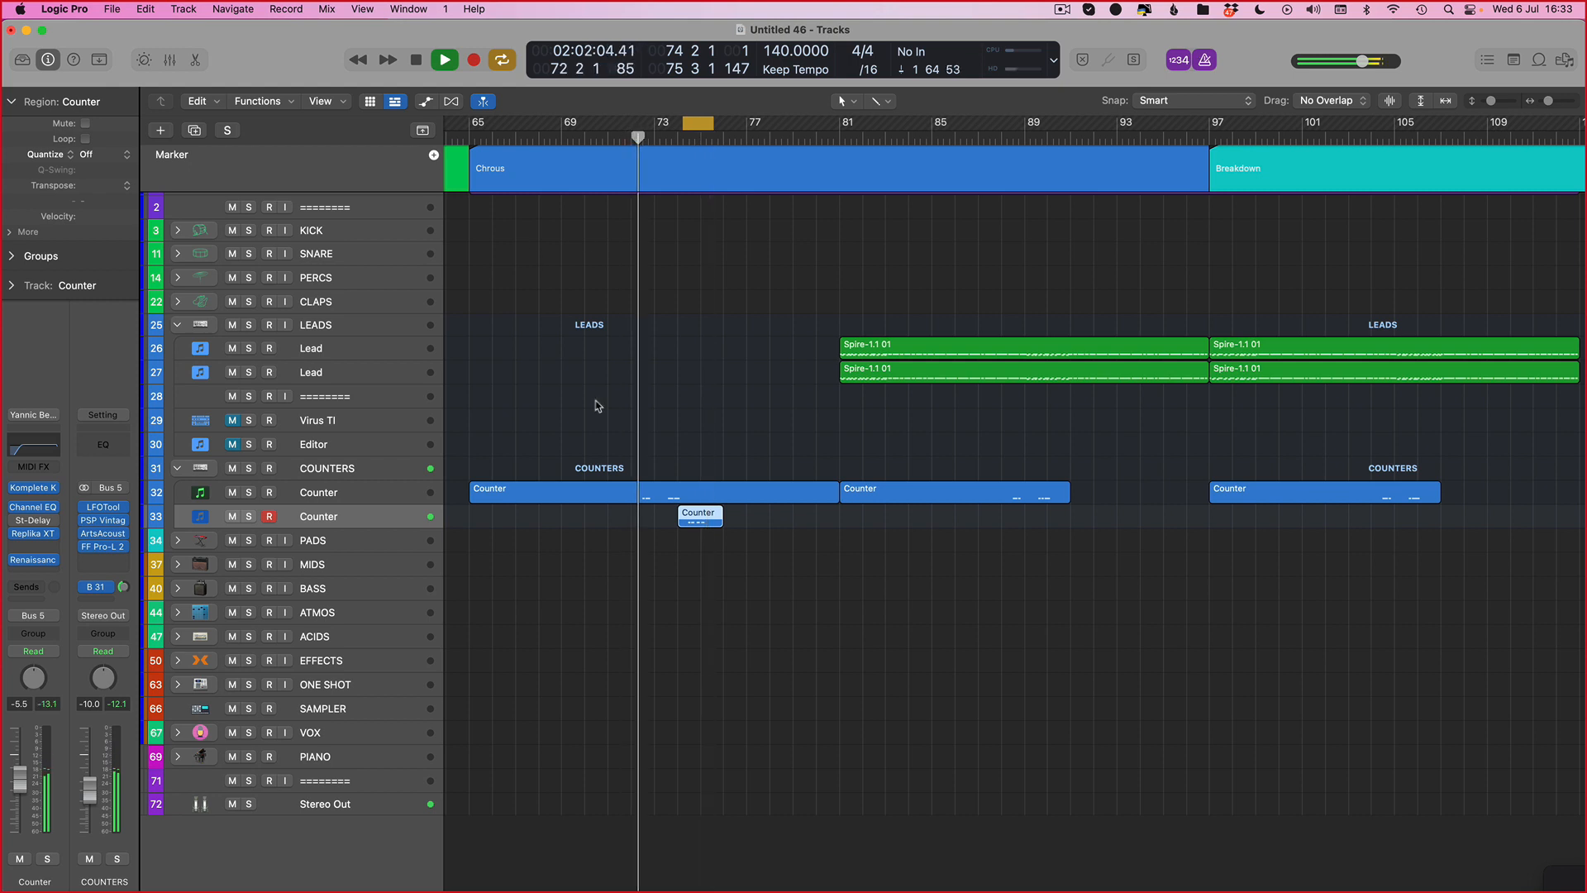
key(v)
click(1045, 463)
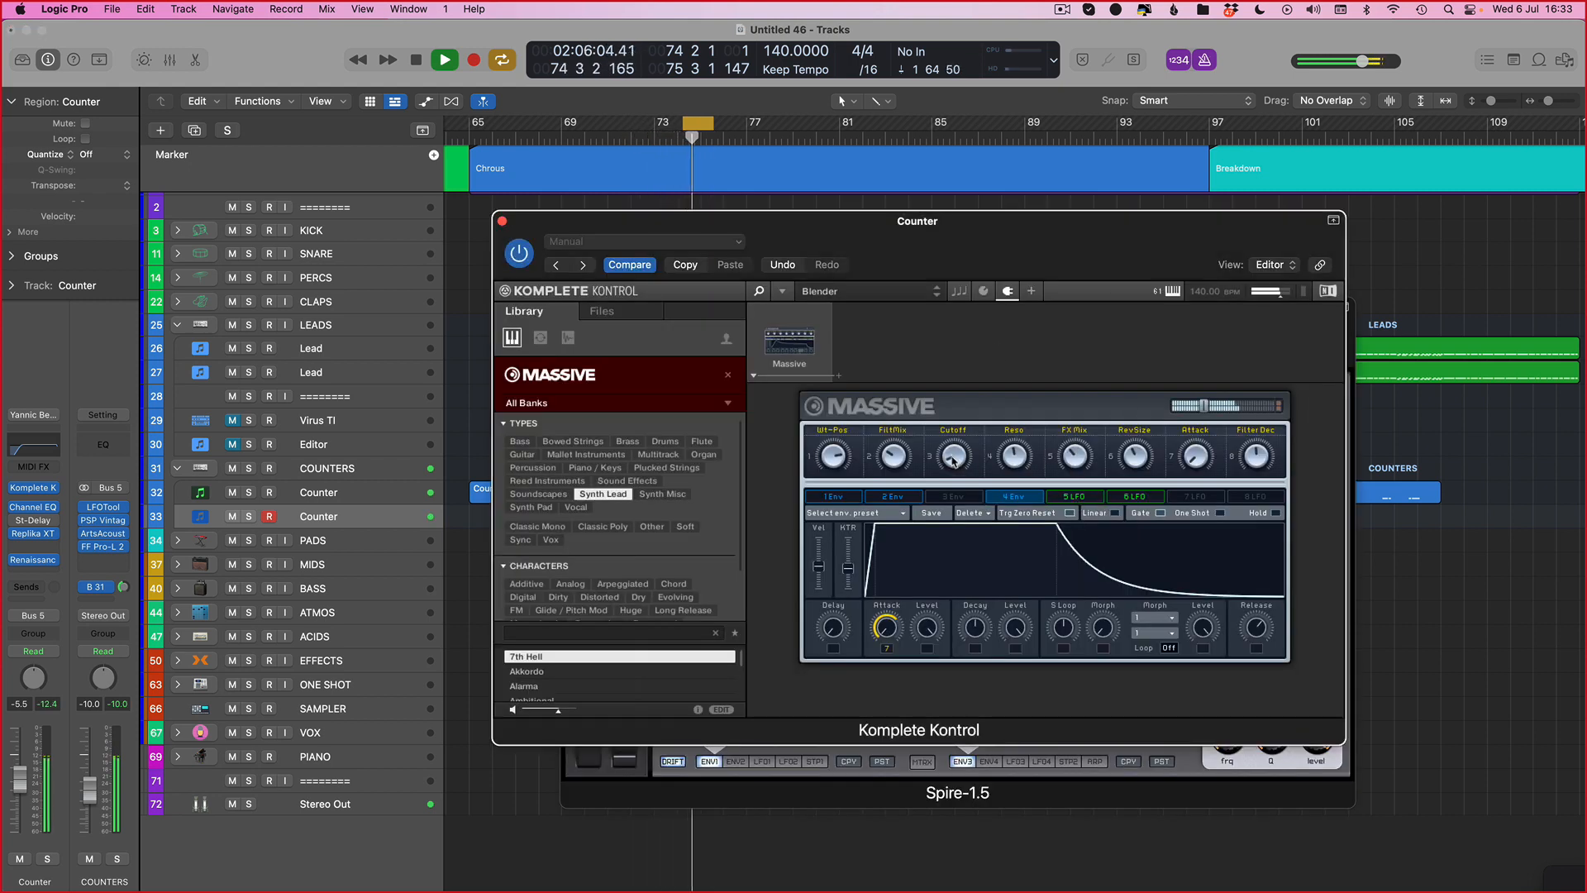
key(v)
key(v)
key(v)
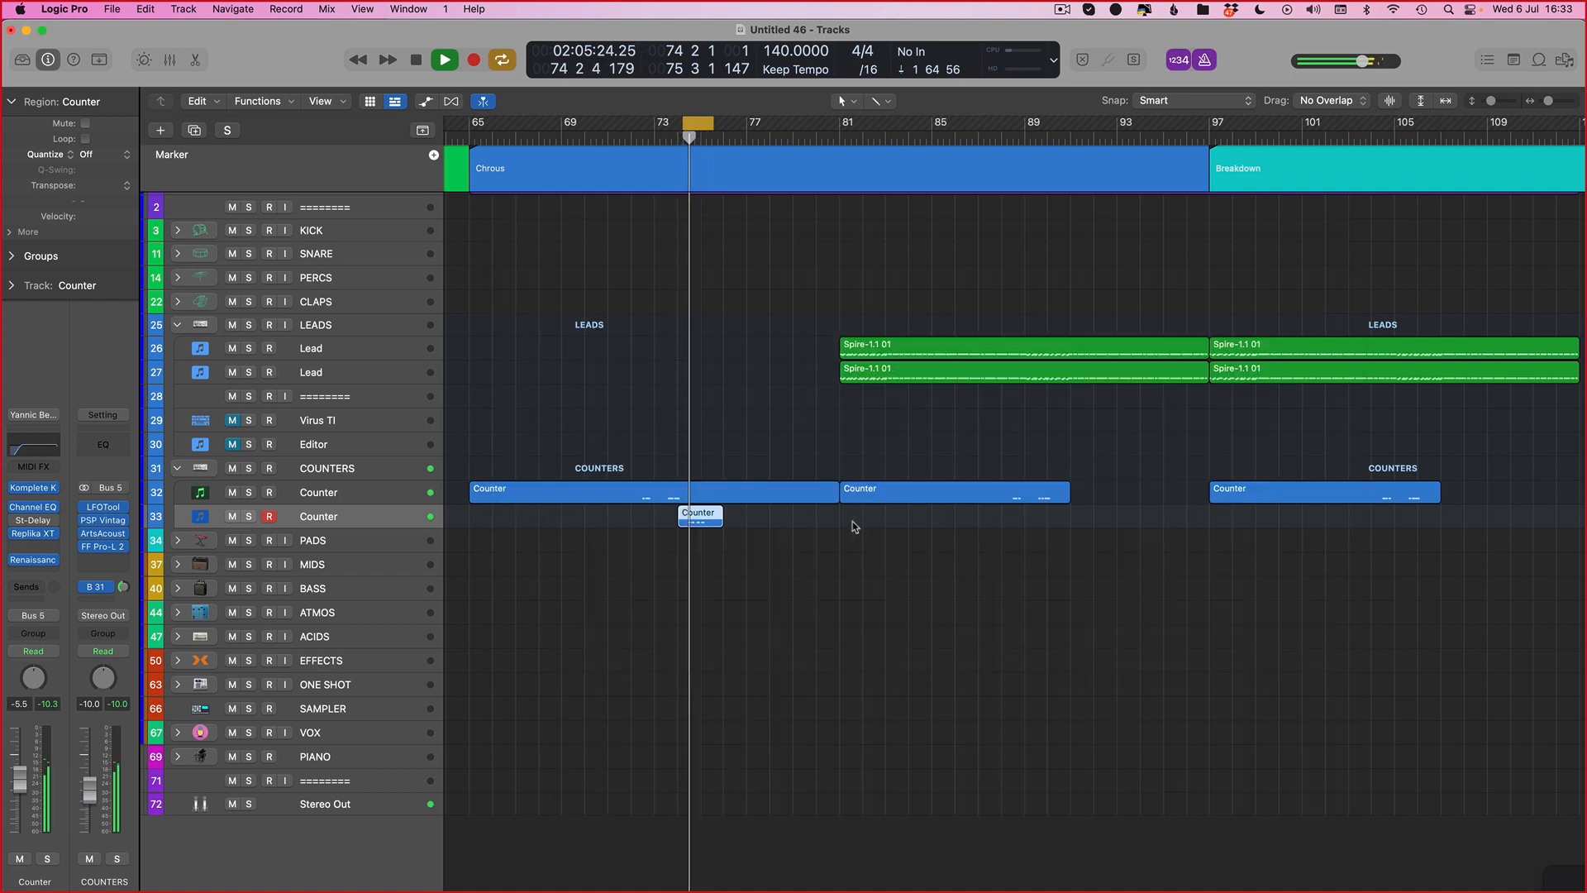
Step: Extend the lower Counter region's start back to bar 65 and play the arrangement
scroll(882, 675, left, 1)
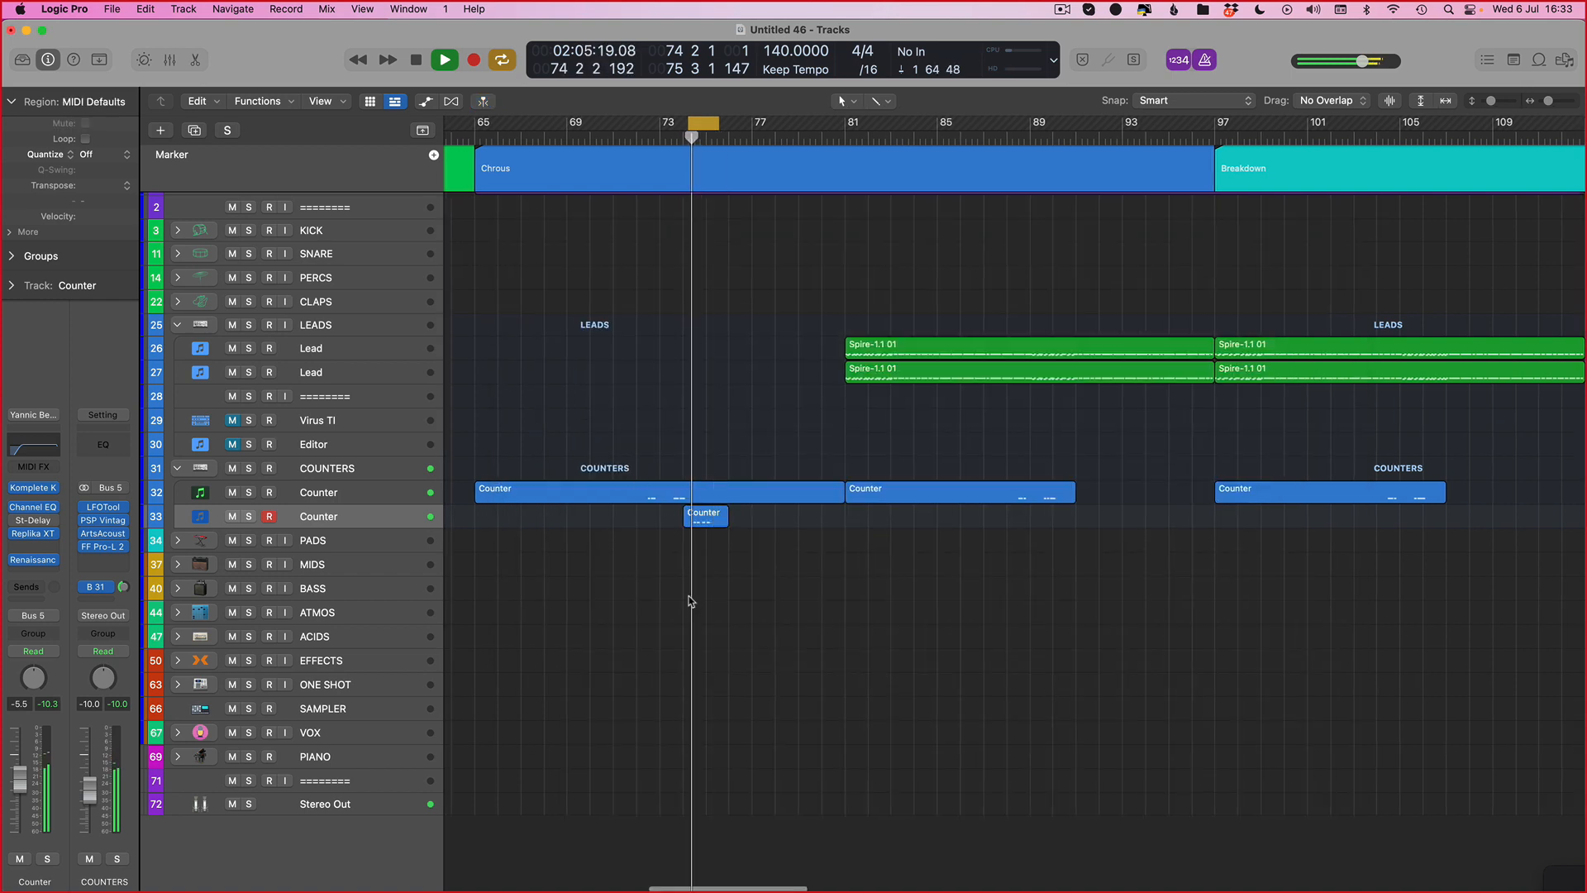
drag(517, 534, 476, 535)
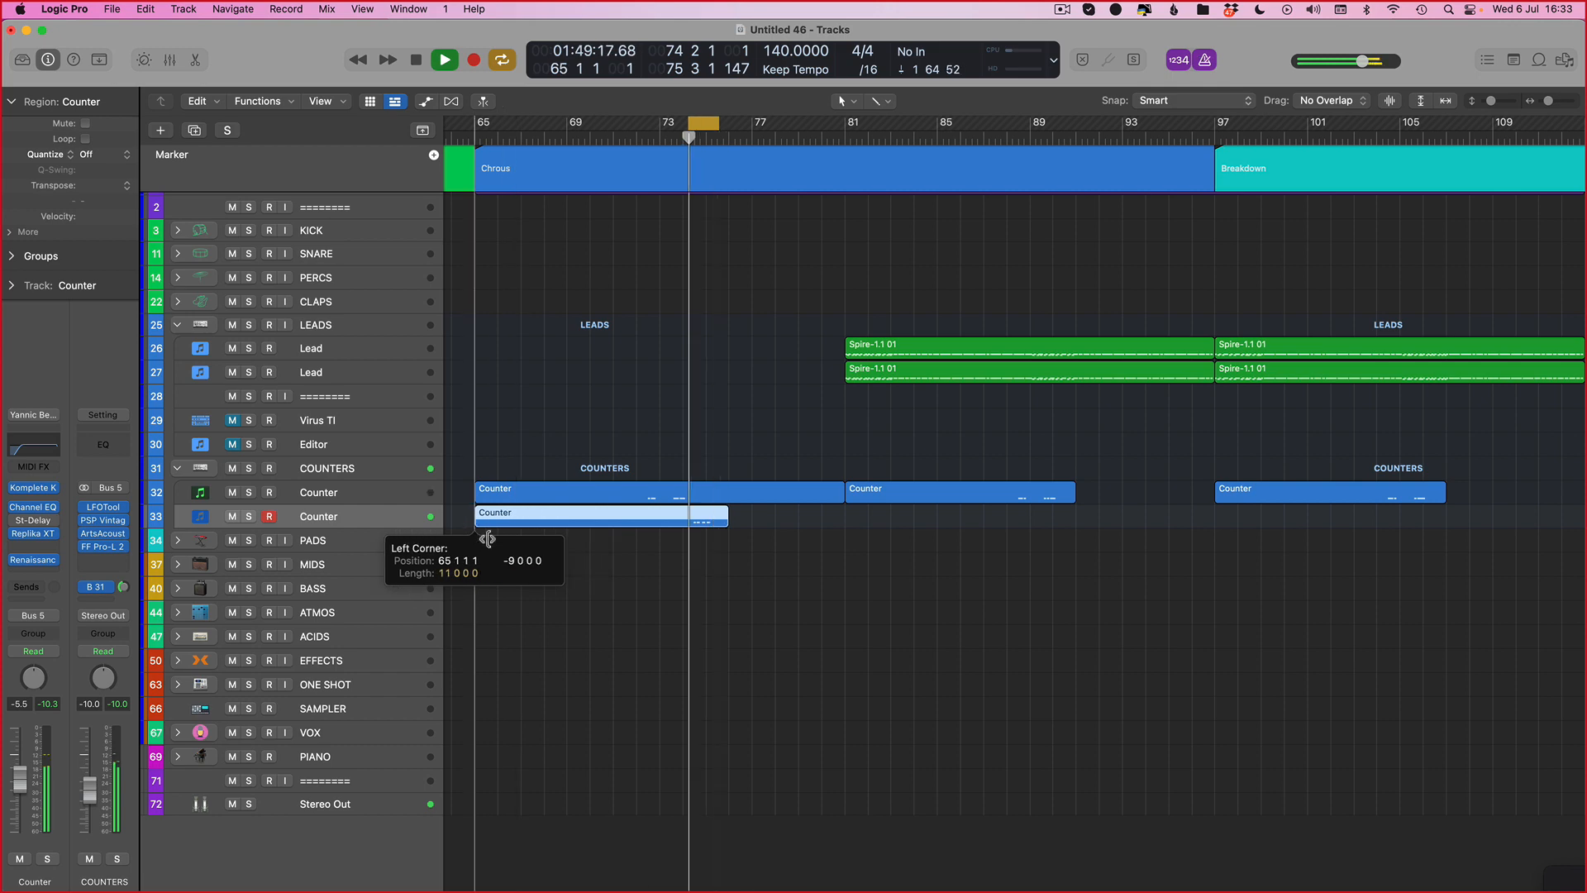
click(934, 616)
key(space)
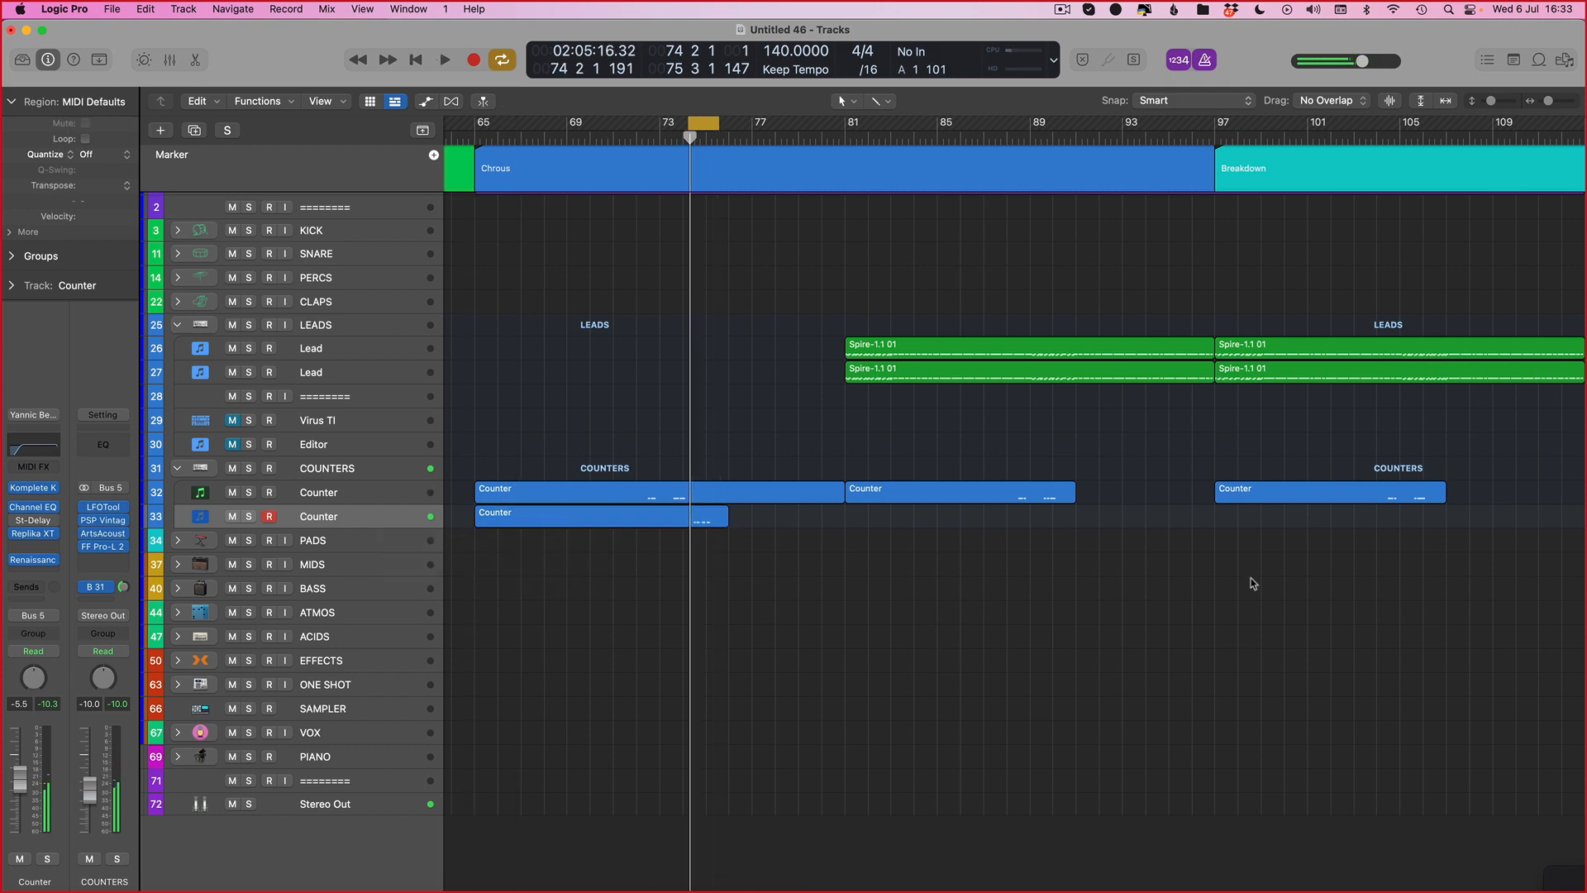
key(p)
key(p)
key(v)
key(v)
key(p)
key(p)
key(t)
key(t)
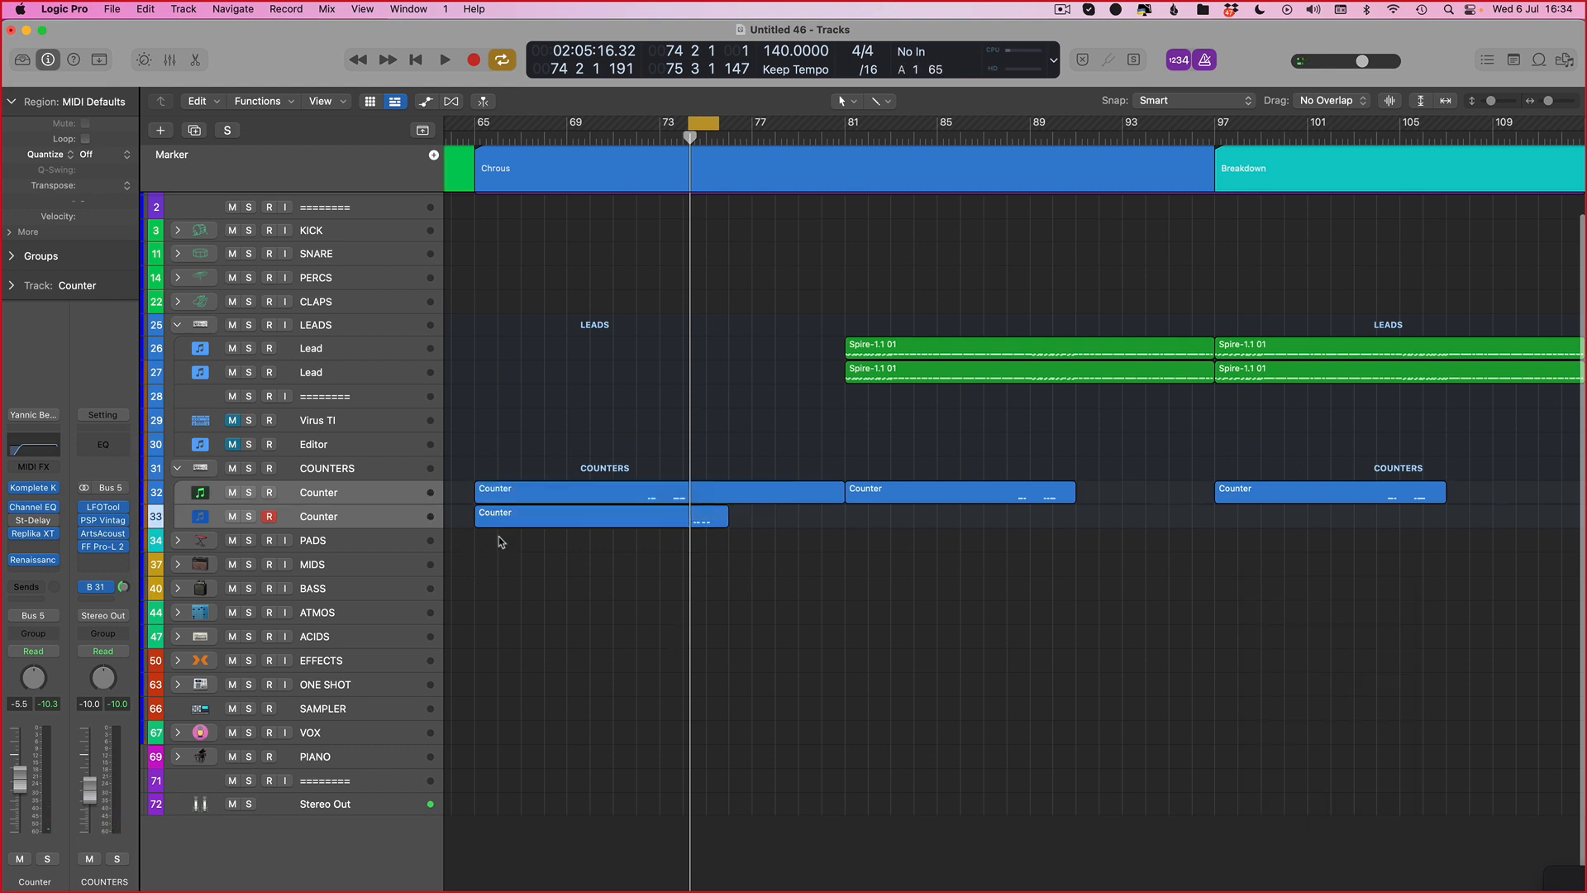
Step: Copy the lower Counter region to bars 81 and 97, then cycle bars 86 to 104 and play
drag(537, 518, 1249, 523)
click(968, 552)
drag(979, 137, 1376, 137)
key(space)
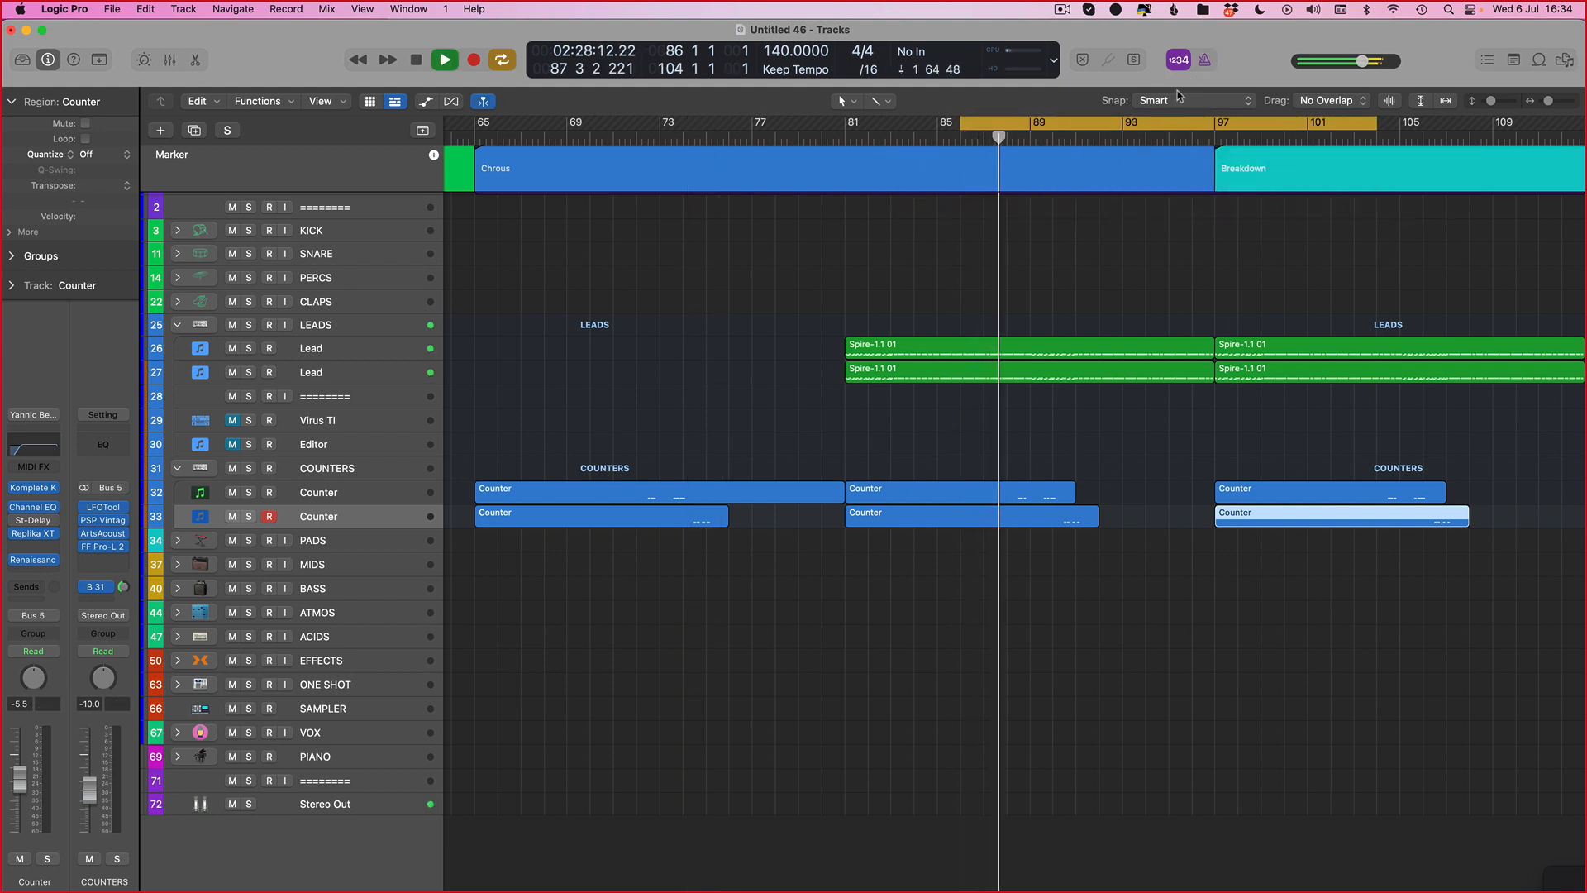
Step: Lengthen the lower Counter region at bar 81 so it ends around bar 93
key(super+Right)
scroll(934, 537, right, 3)
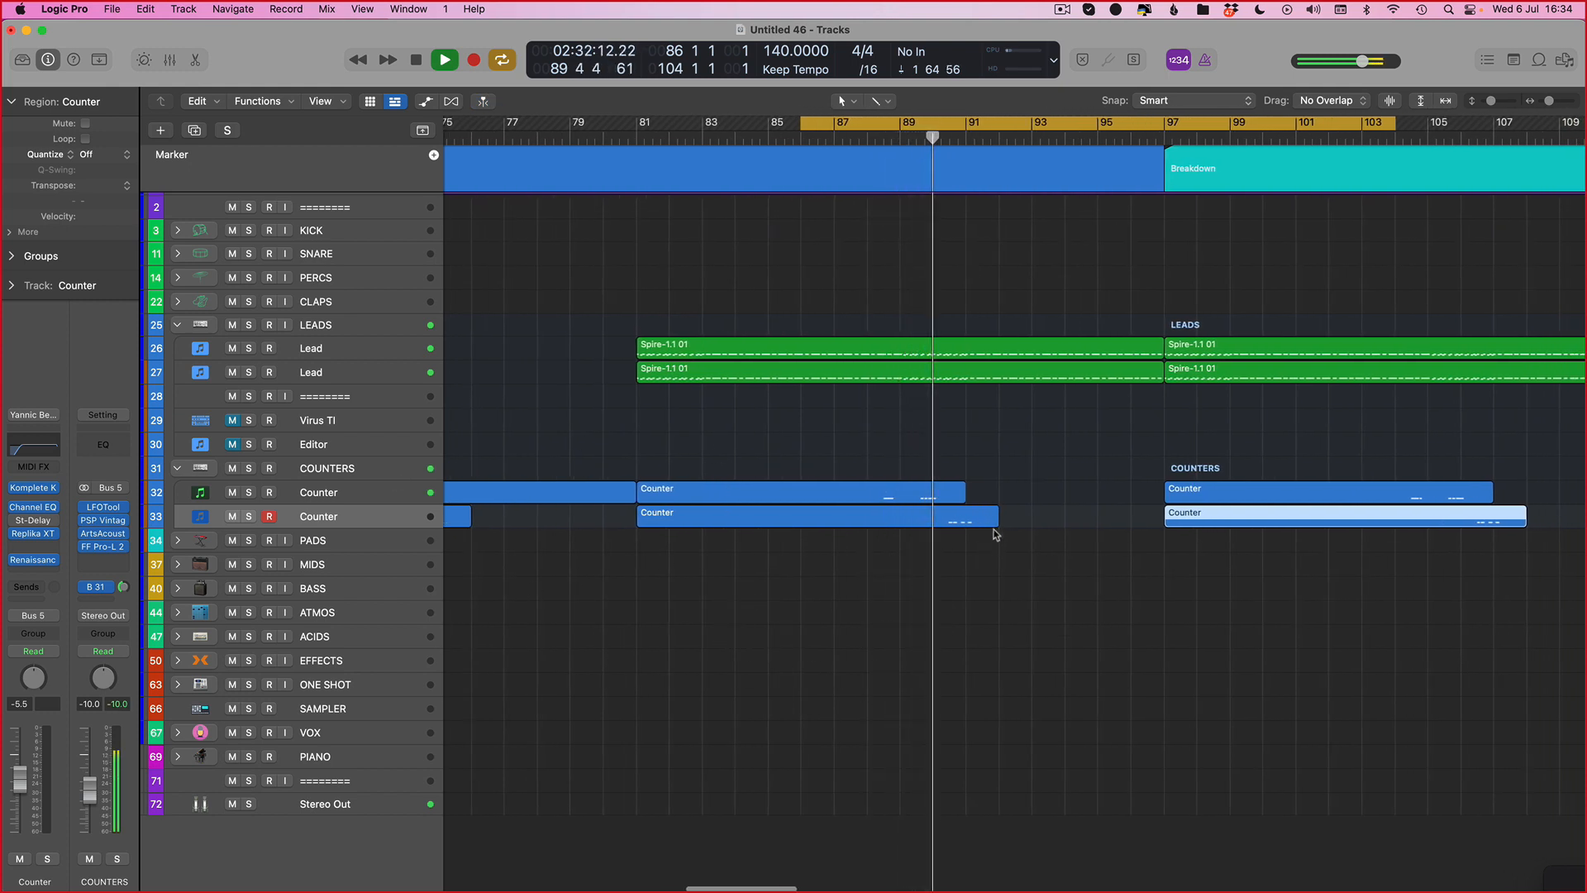
drag(998, 517, 1089, 519)
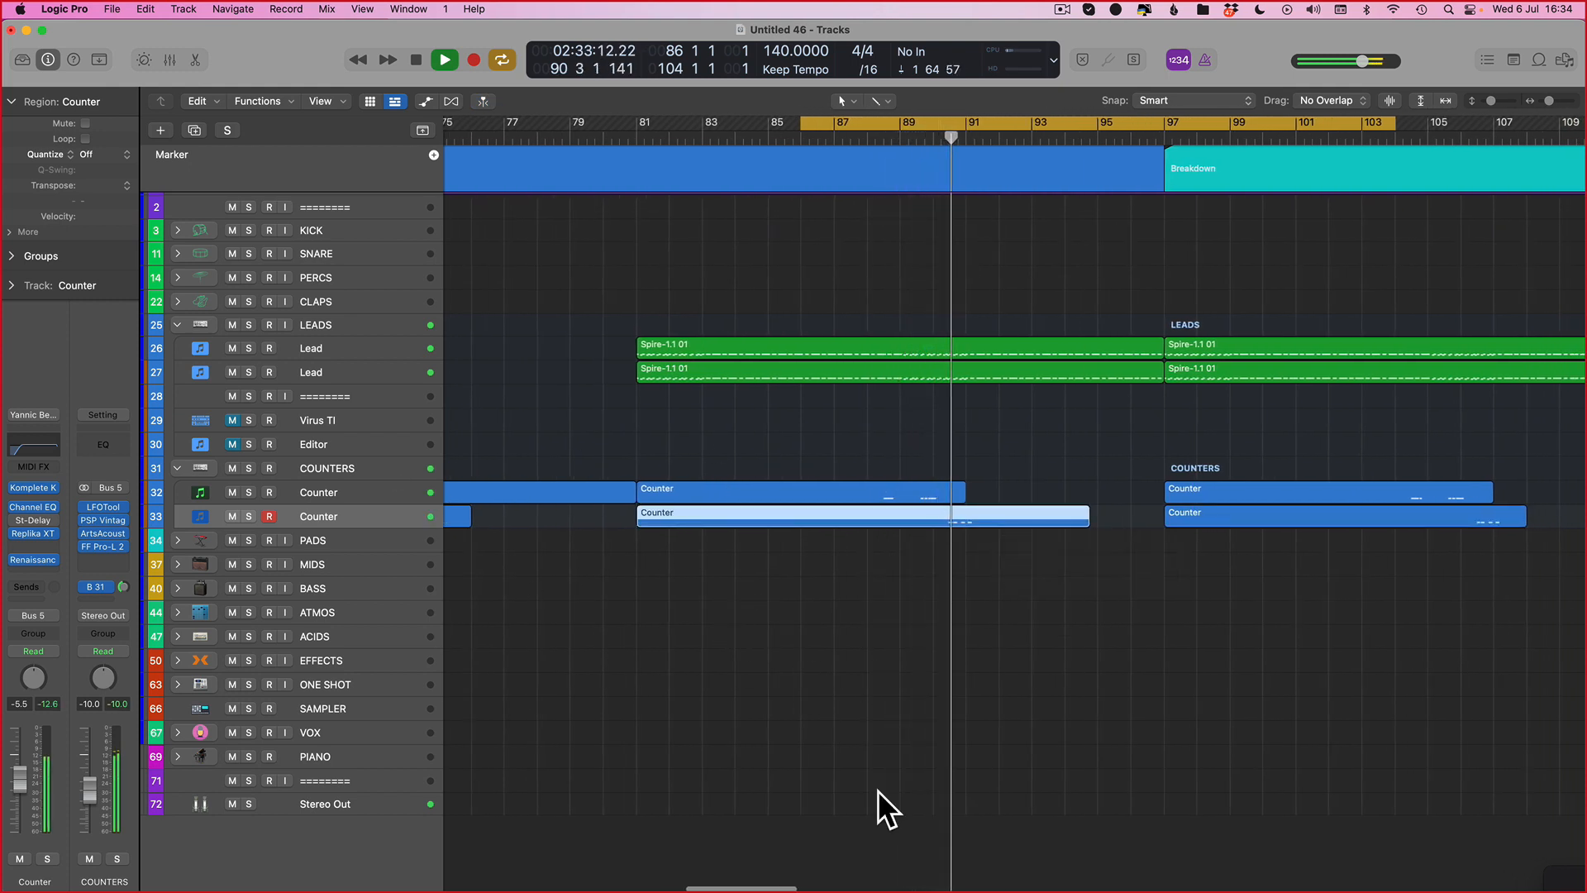
Step: Open that region in the Piano Roll, set a cycle range starting at bar 92 and audition
double_click(1037, 520)
key(space)
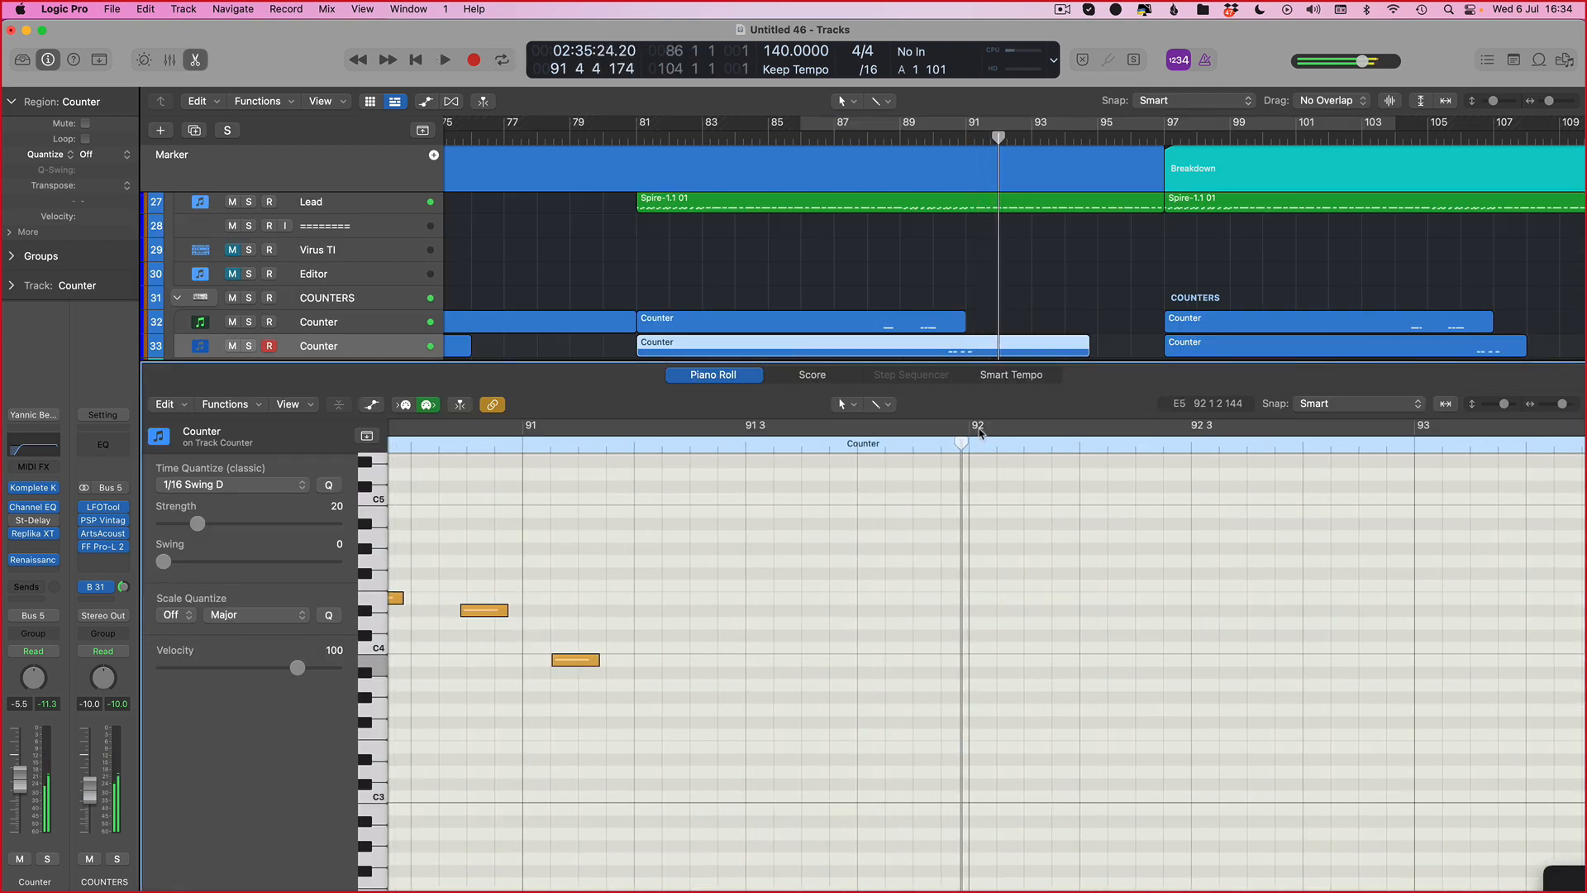
drag(979, 432, 1583, 639)
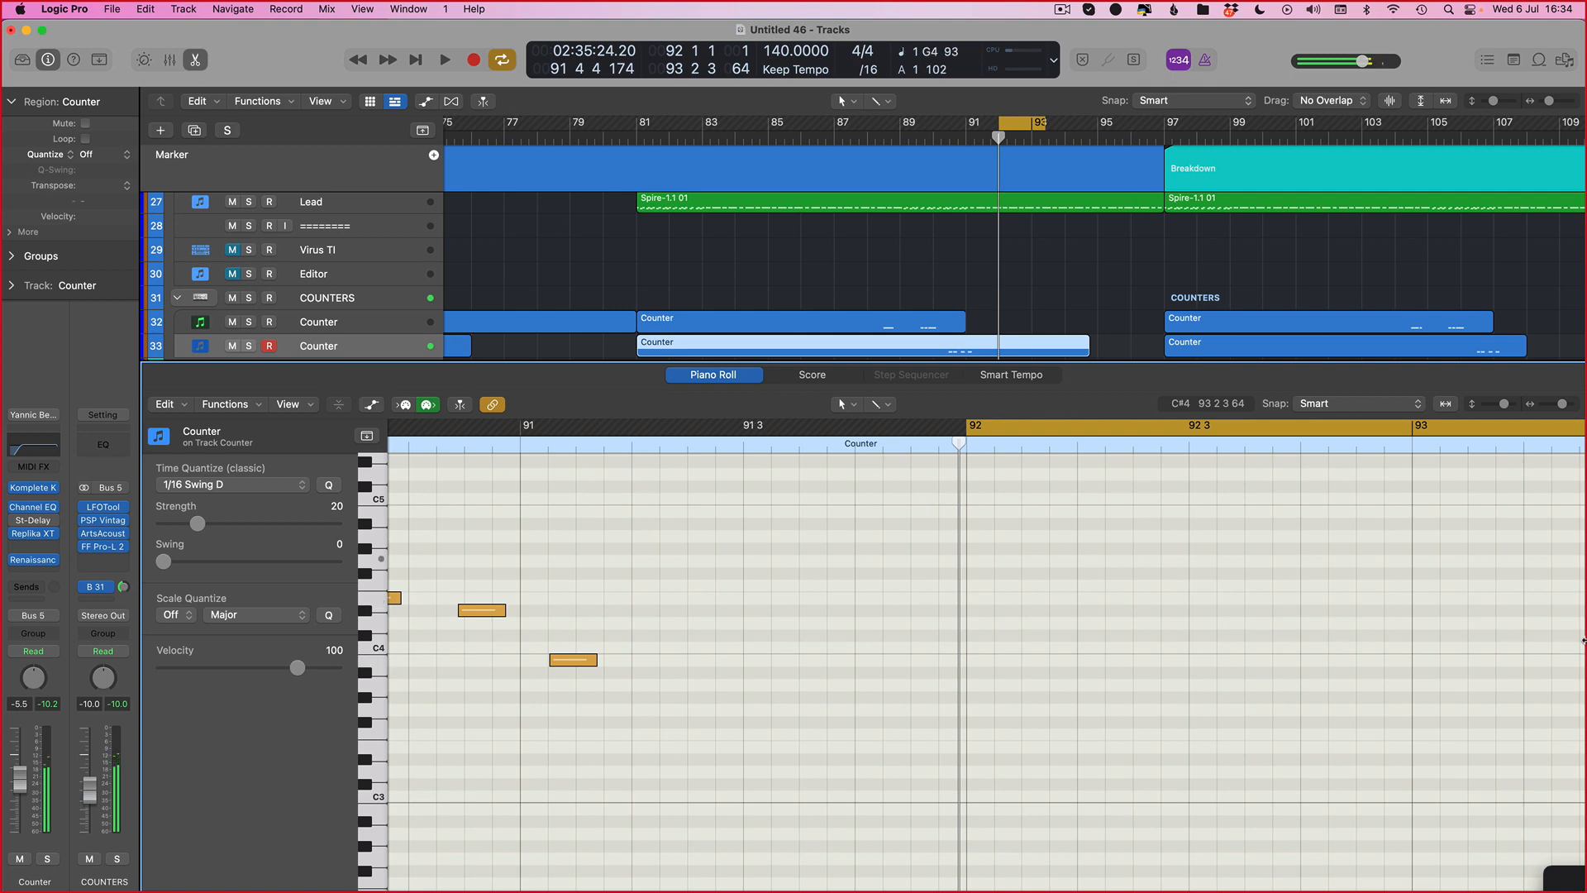
key(space)
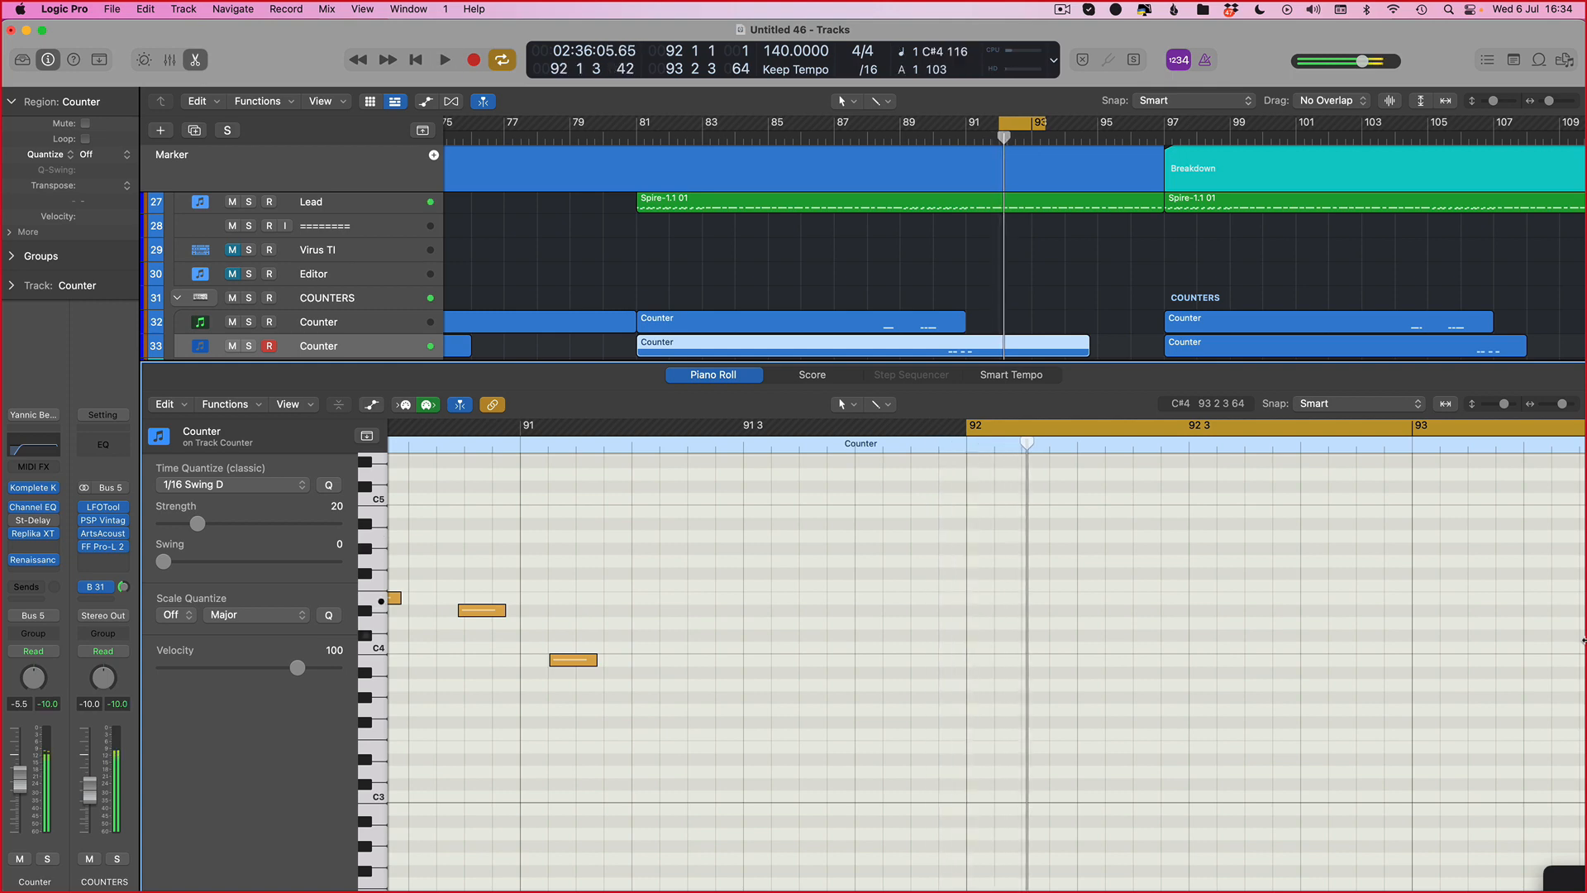
key(space)
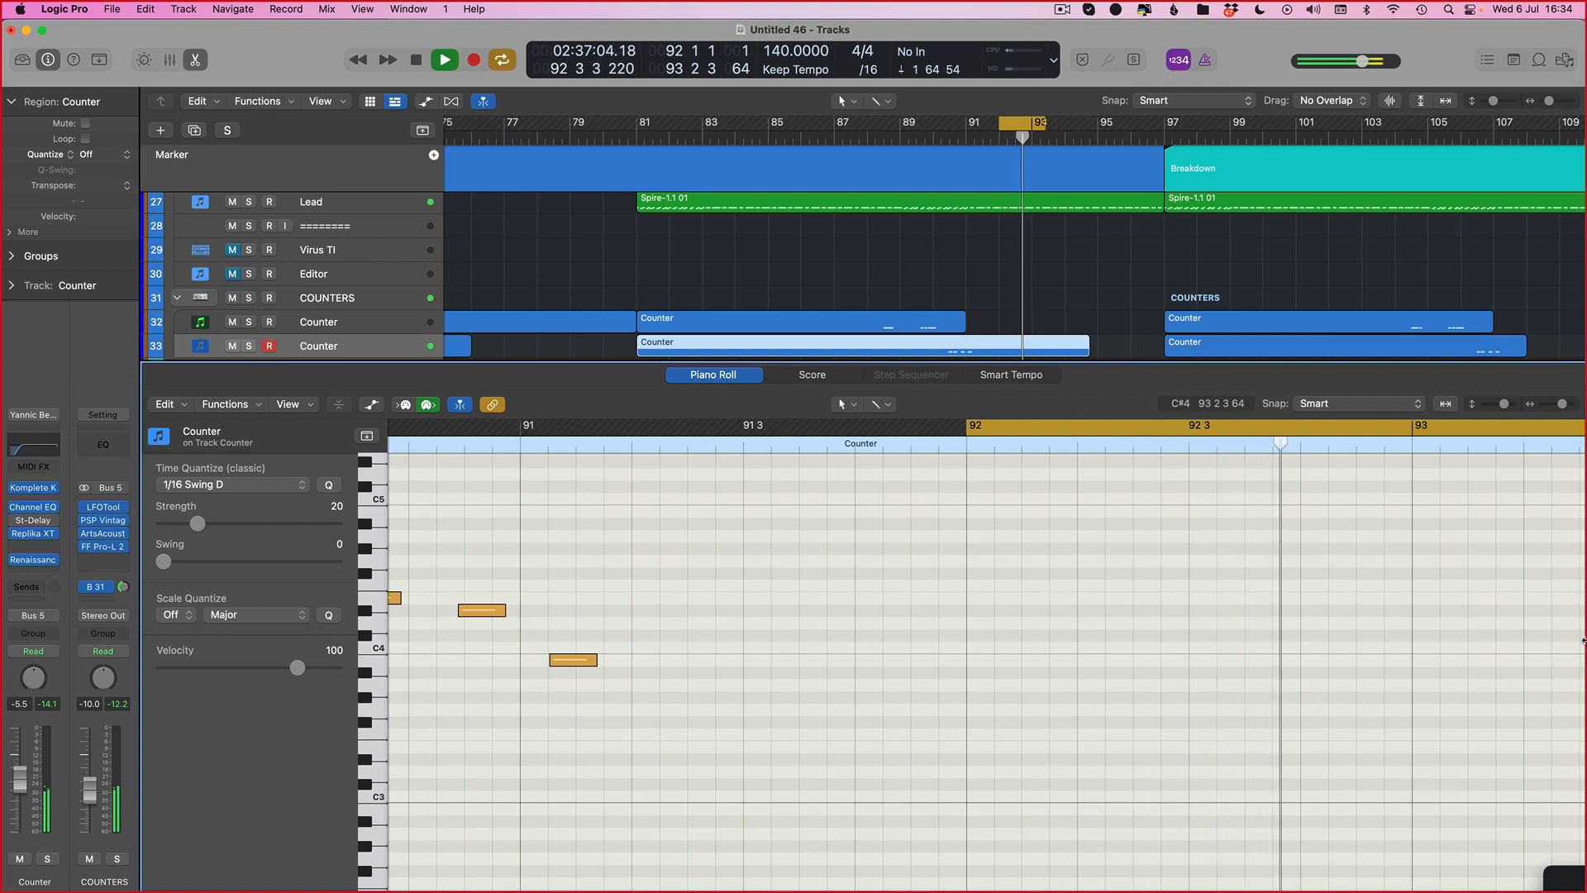
key(space)
Step: Set the cycle range to about bars 90 through 93 and audition the counter notes
scroll(453, 507, left, 3)
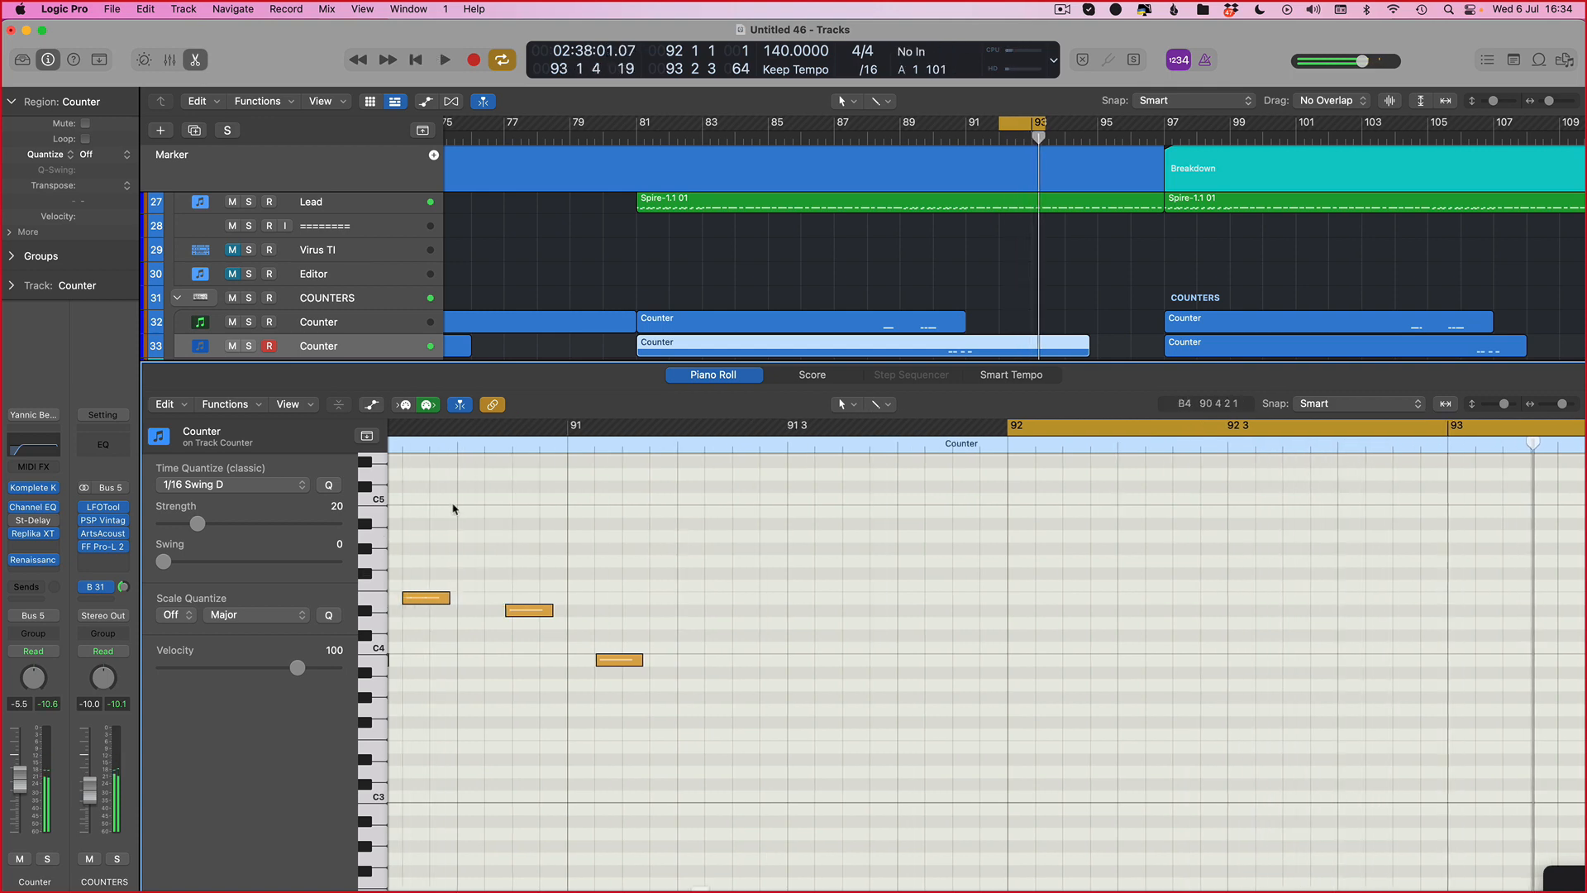
key(super+Left)
mouse_move(657, 425)
mouse_down()
mouse_move(1190, 473)
mouse_move(1584, 556)
mouse_up()
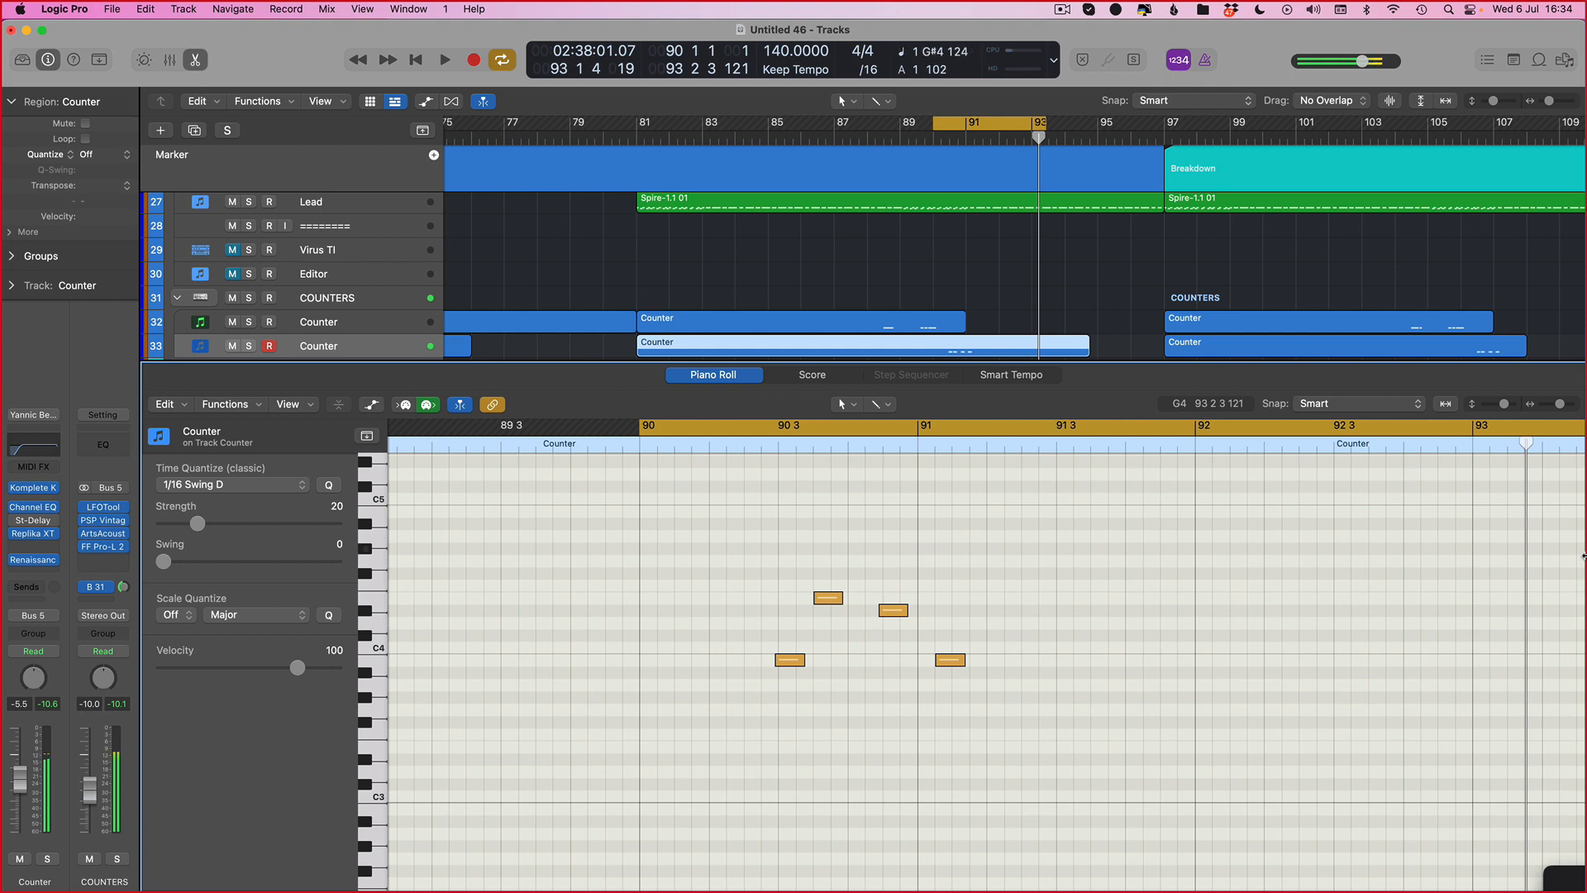
key(space)
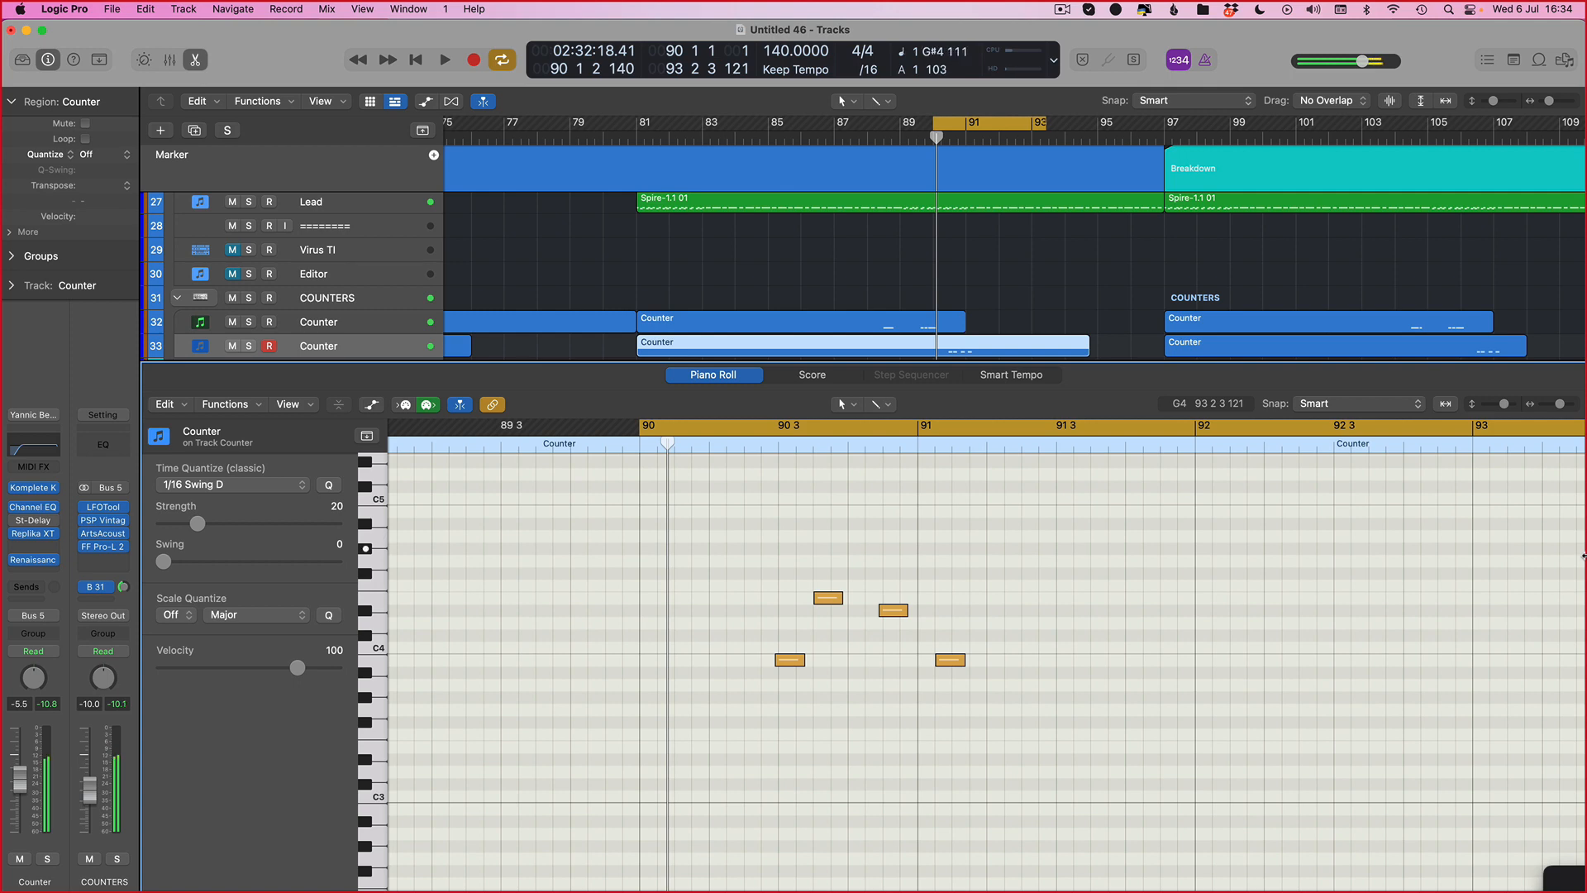
key(space)
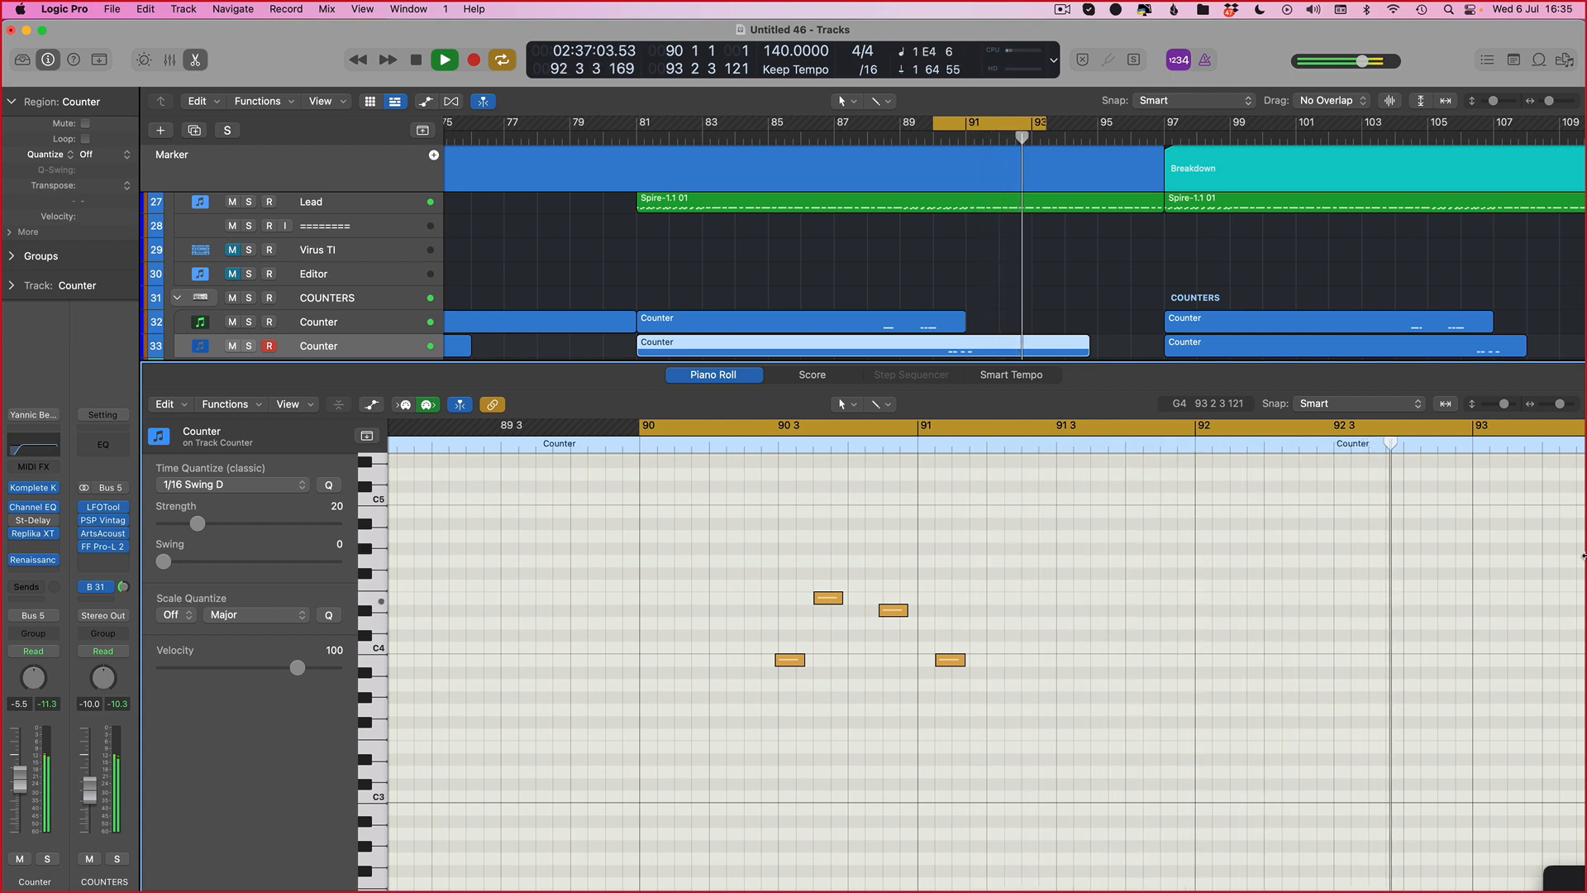
key(space)
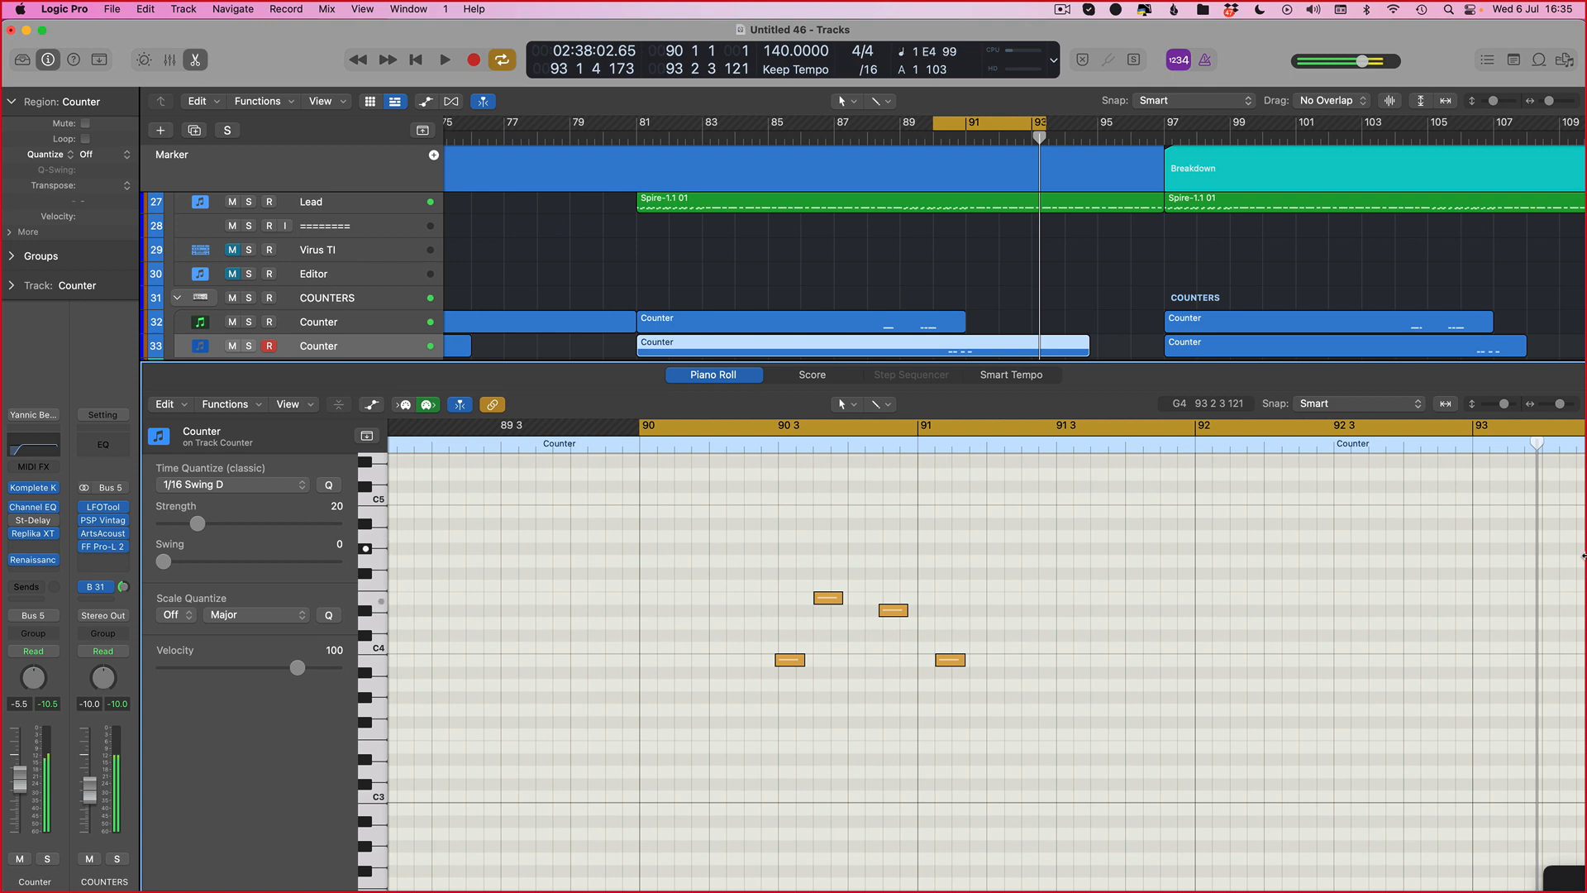
key(space)
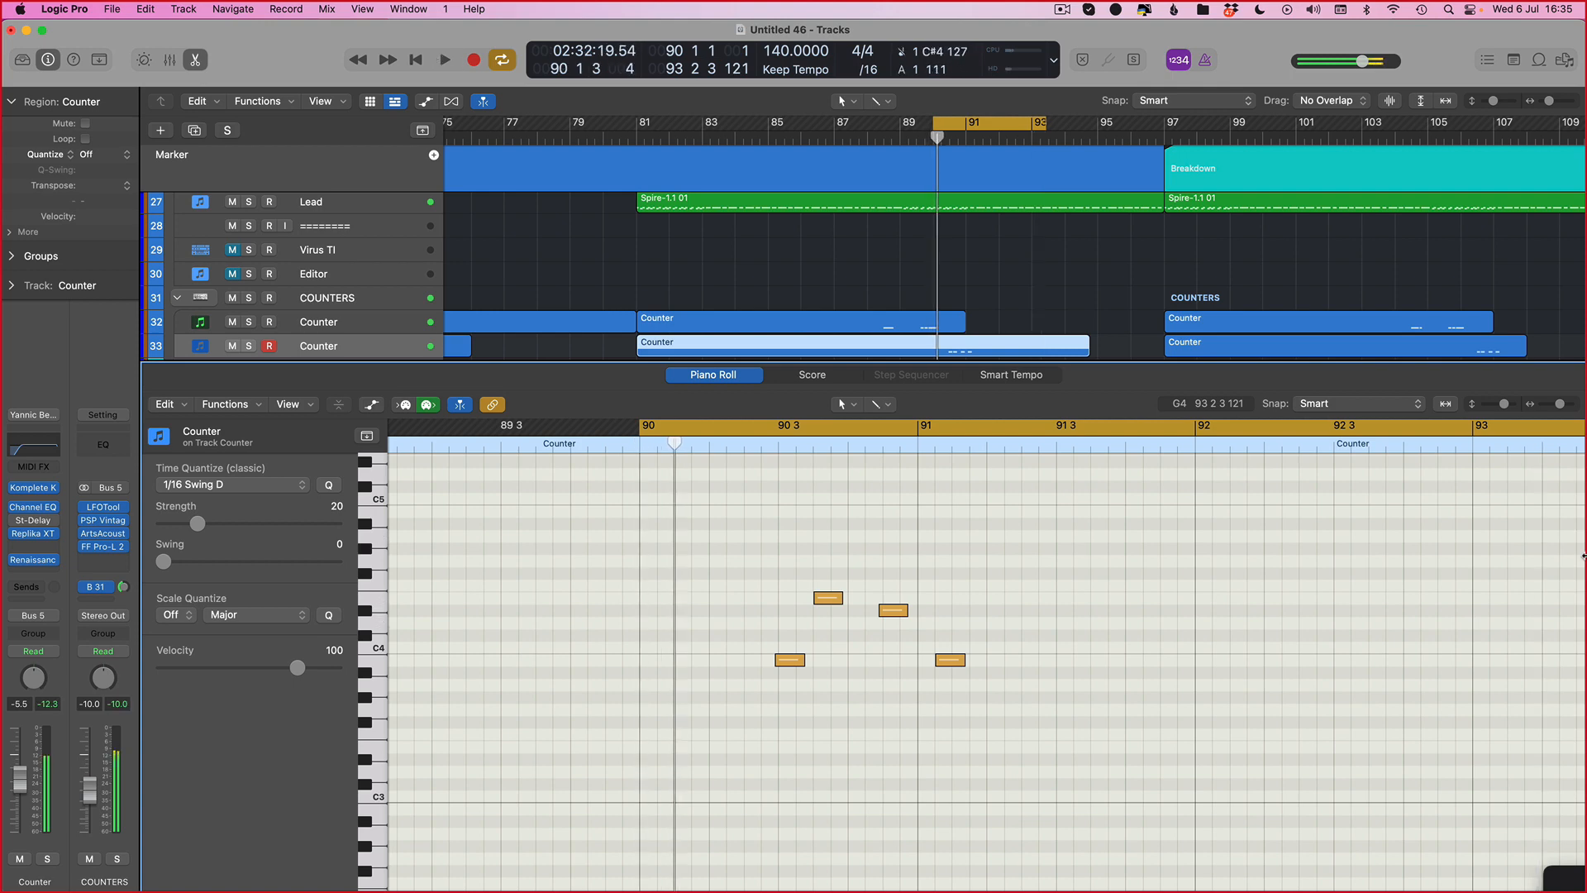
key(space)
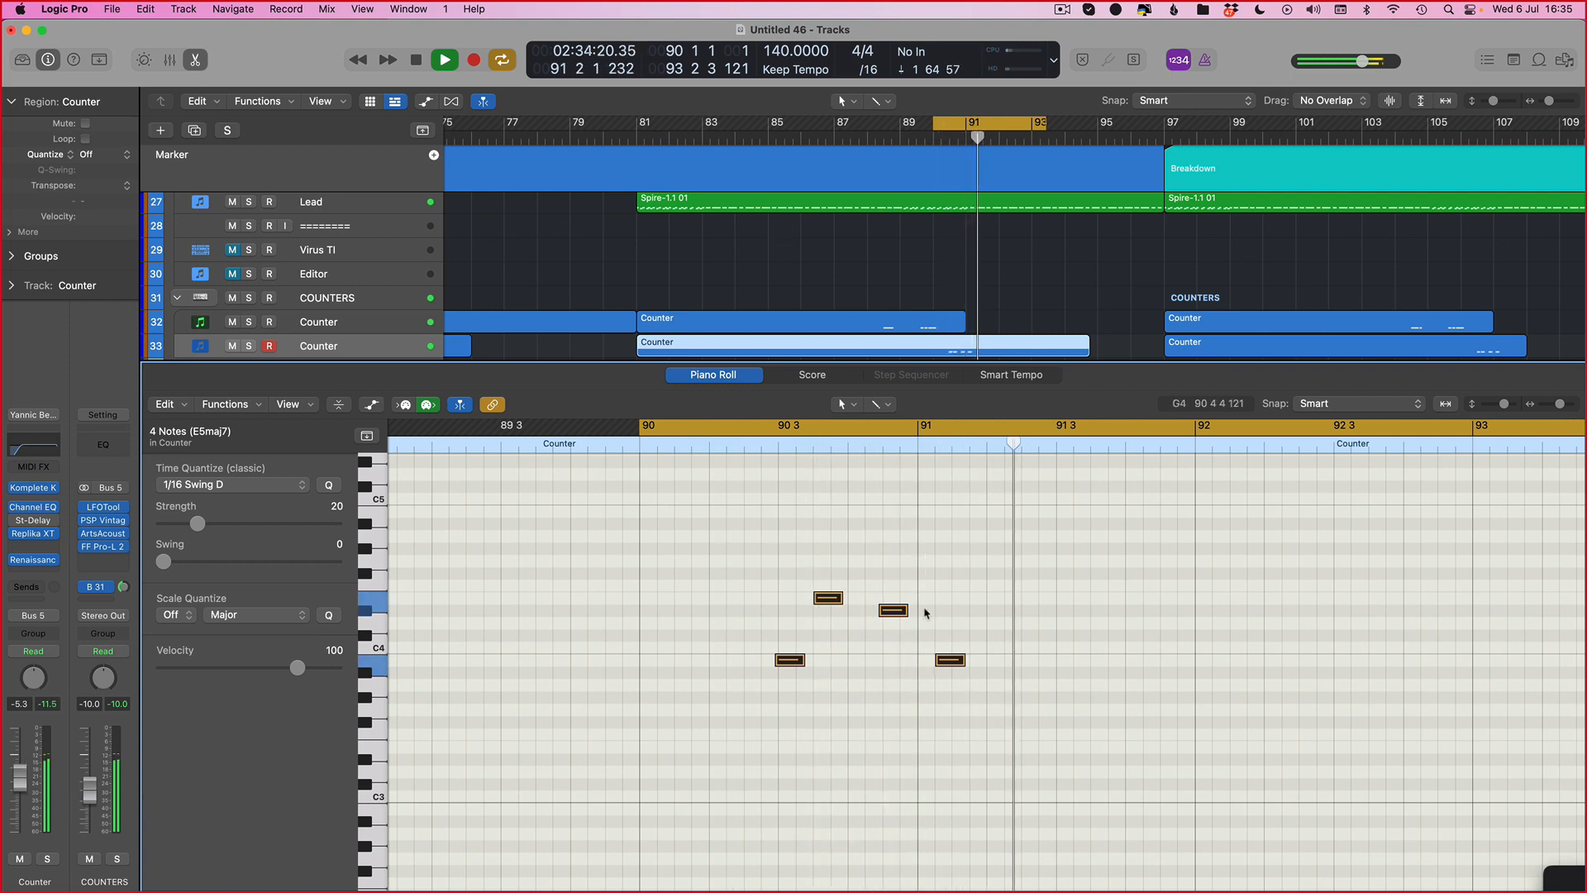
Step: Nudge the final B3 note earlier, then shift it slightly later near the start of bar 91, and audition
key(alt+Left)
key(space)
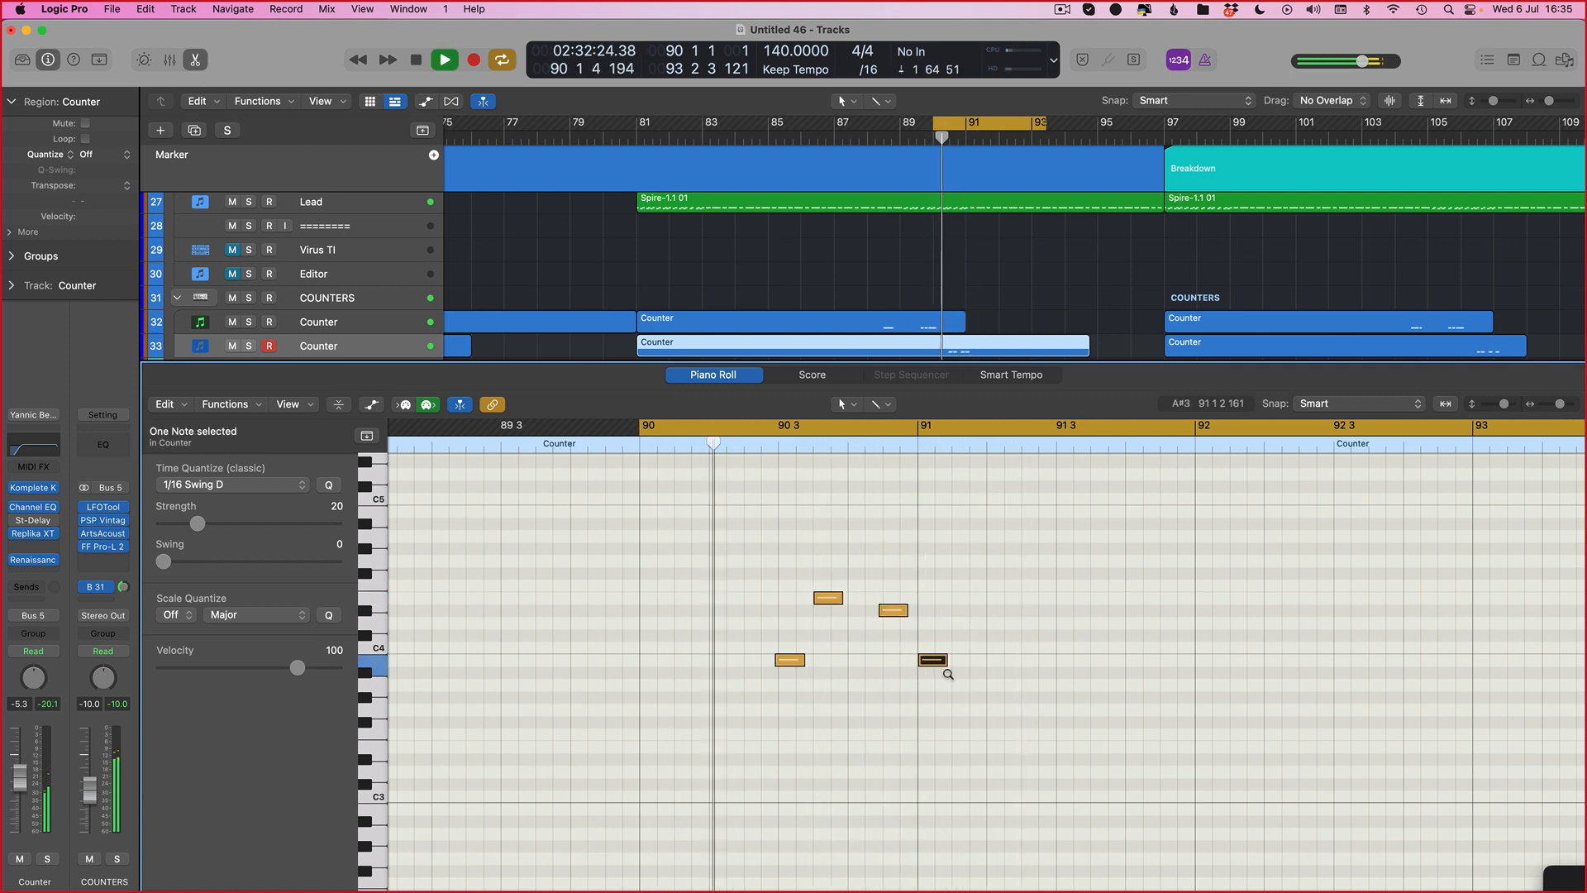
scroll(947, 674, up, 5)
scroll(920, 574, right, 1)
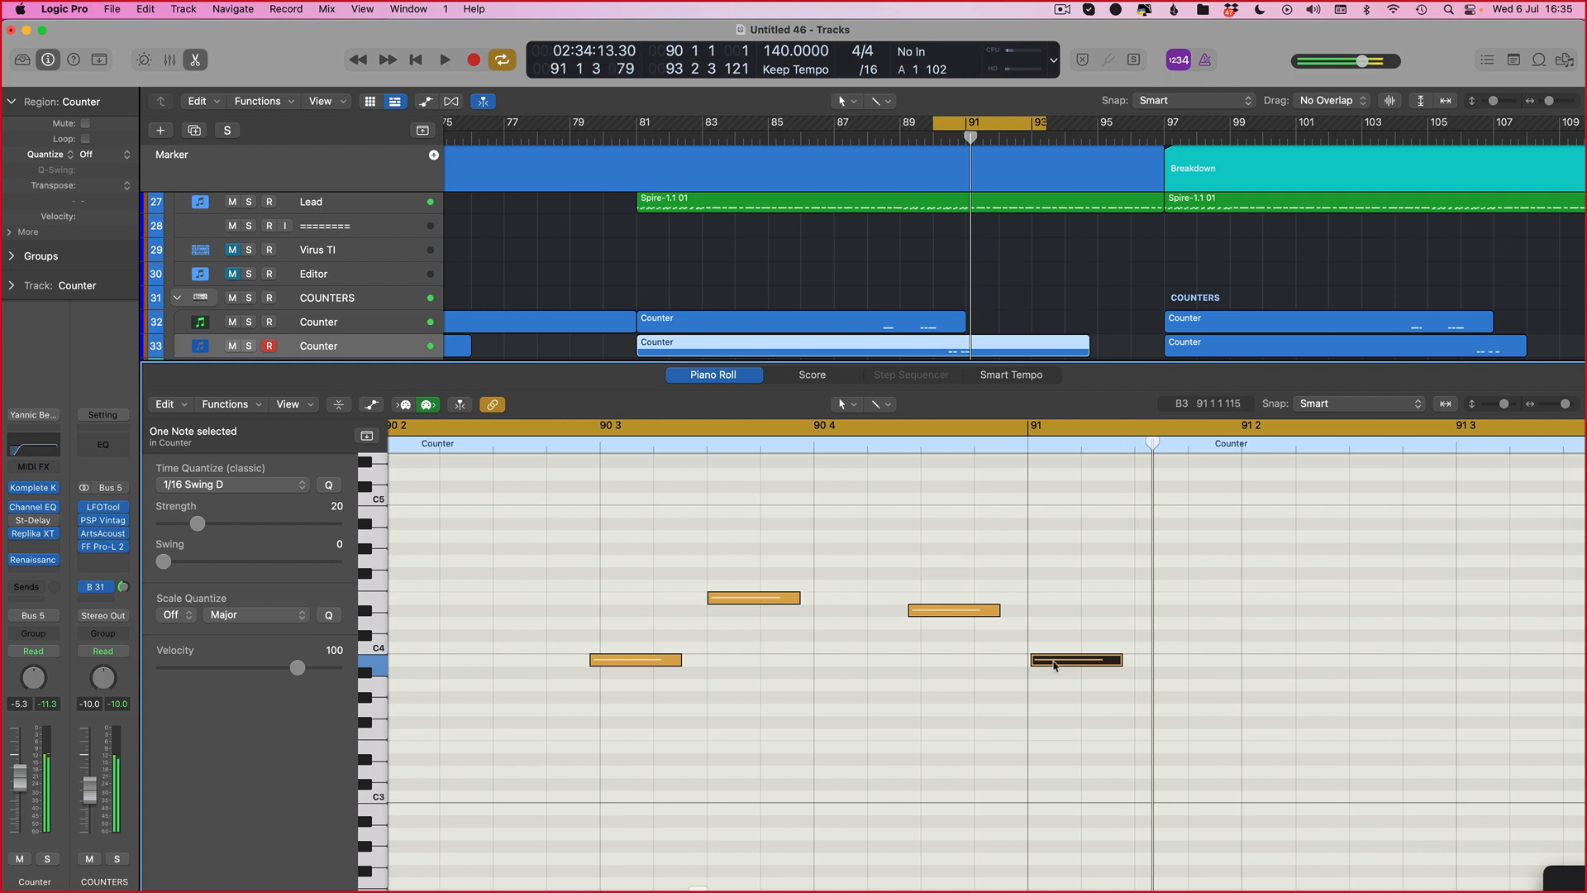
drag(1053, 663, 1067, 664)
key(space)
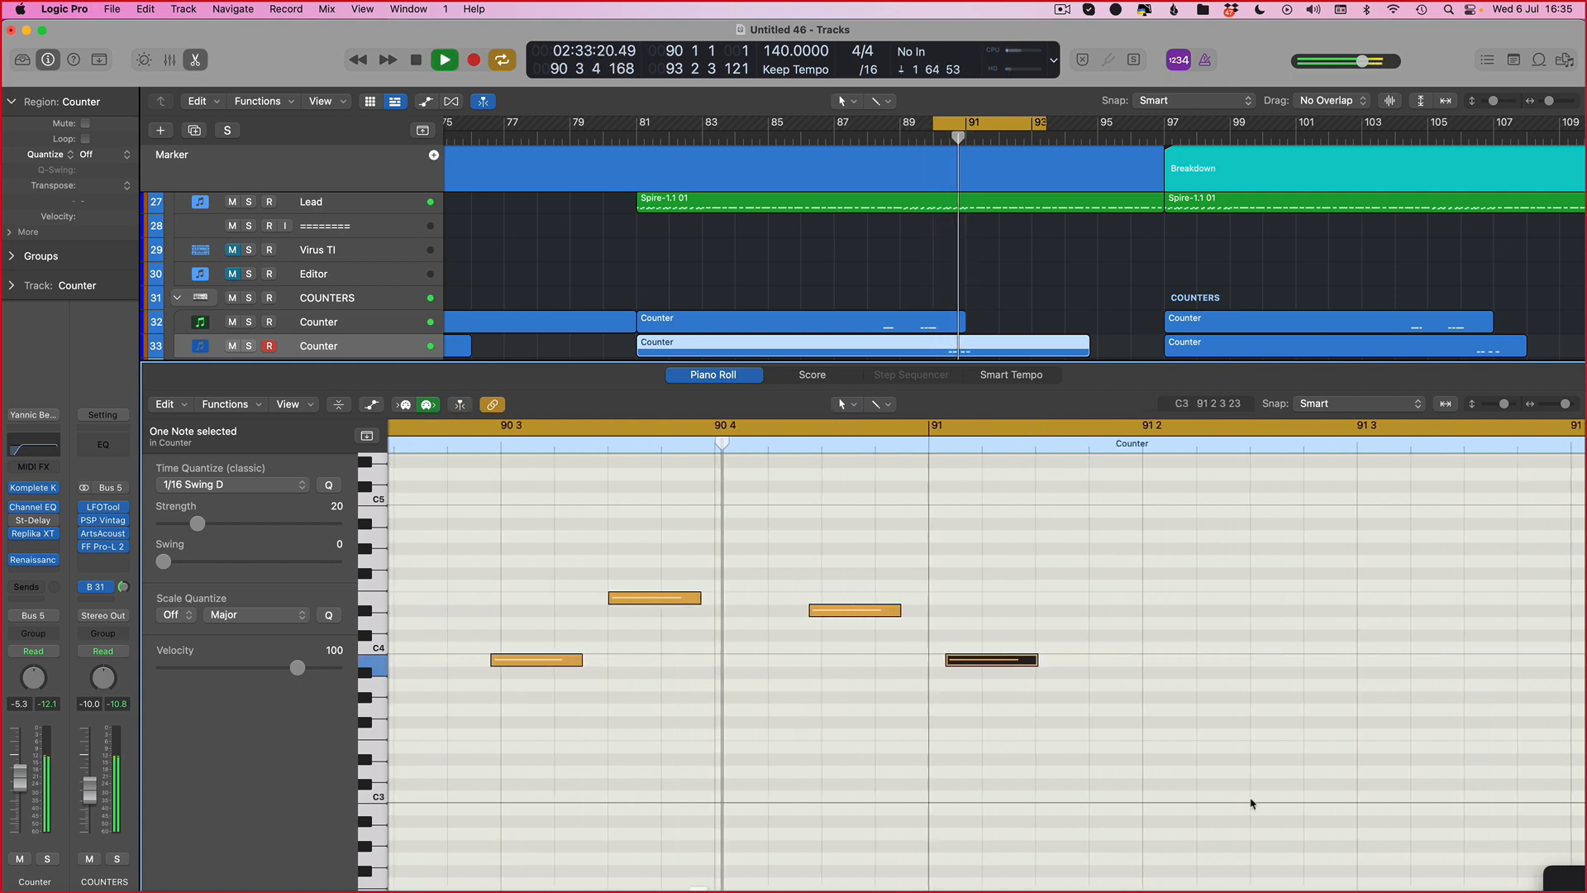
Step: Select the first three notes and move them slightly later, then audition the loop
key(space)
drag(868, 562, 547, 684)
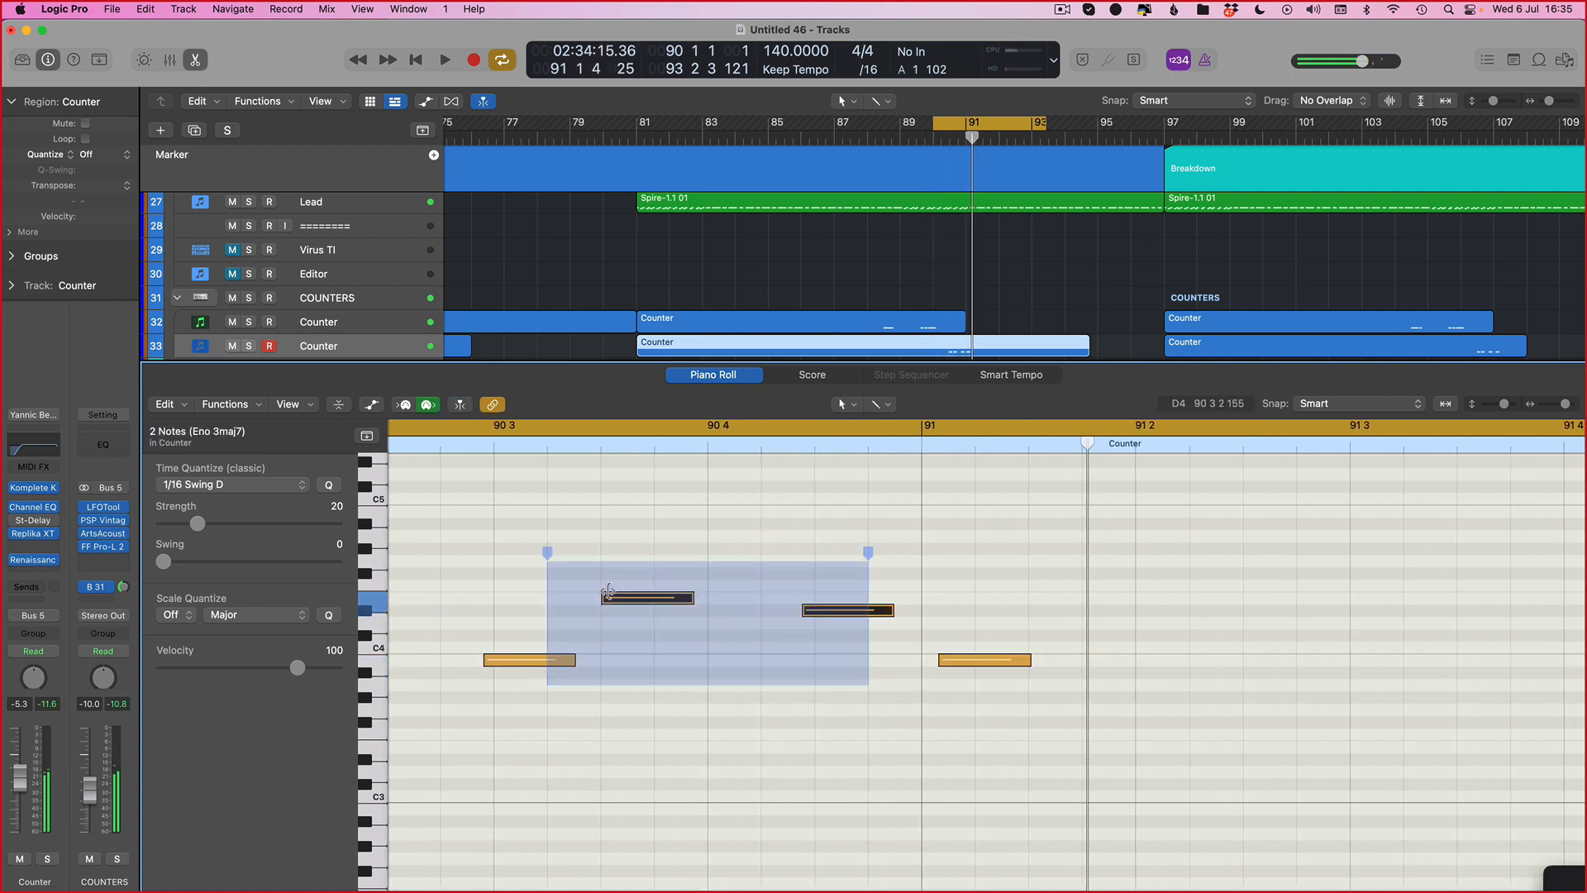
click(523, 588)
drag(523, 559, 845, 711)
click(838, 612)
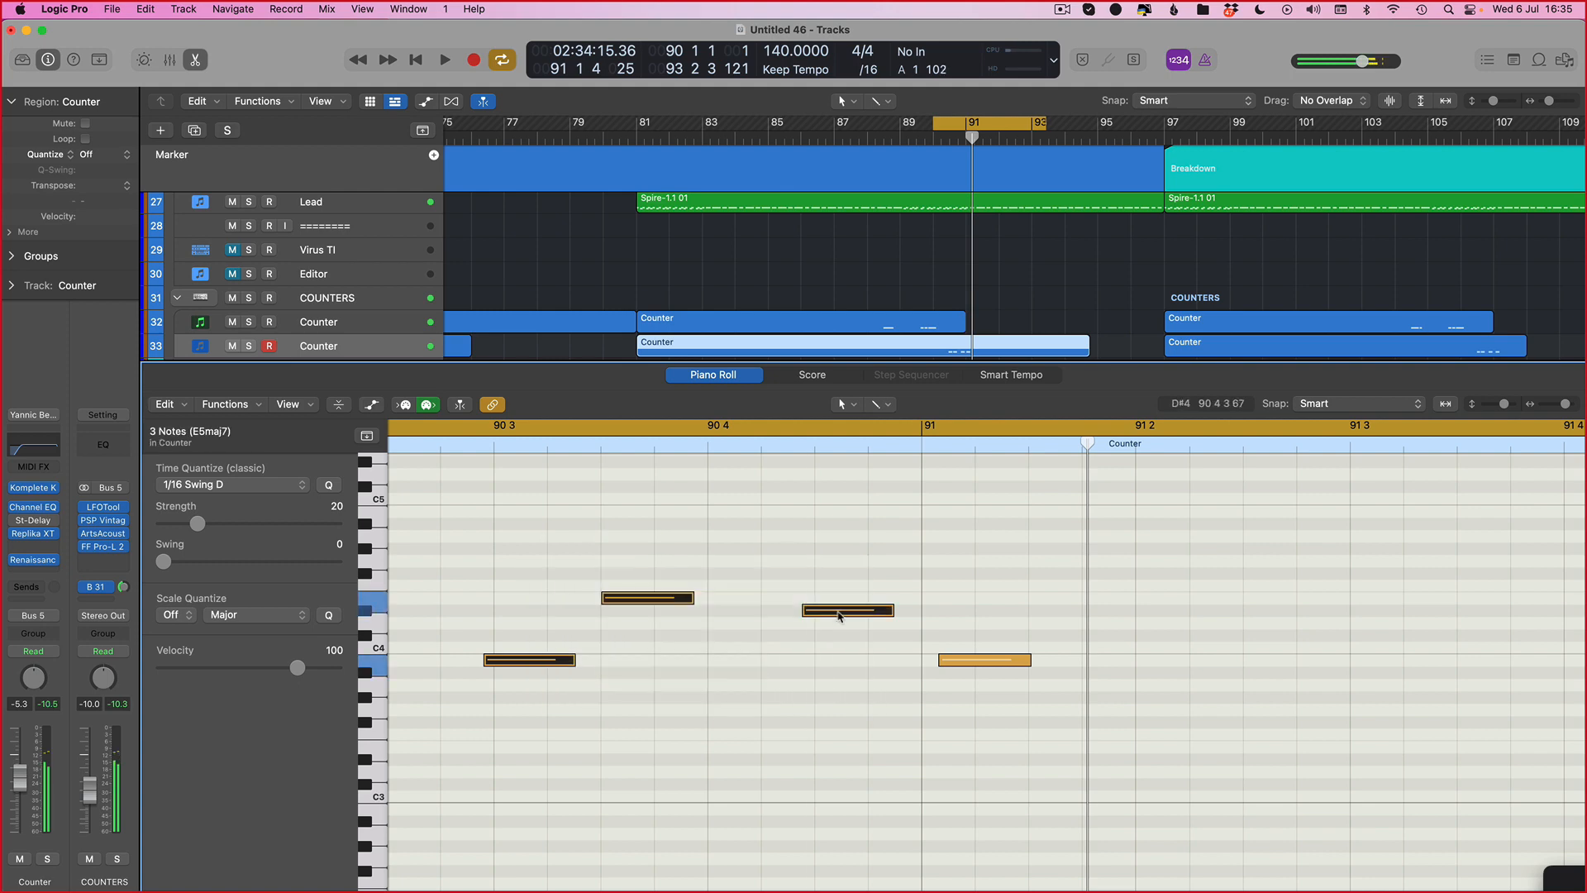
drag(838, 613, 850, 612)
key(space)
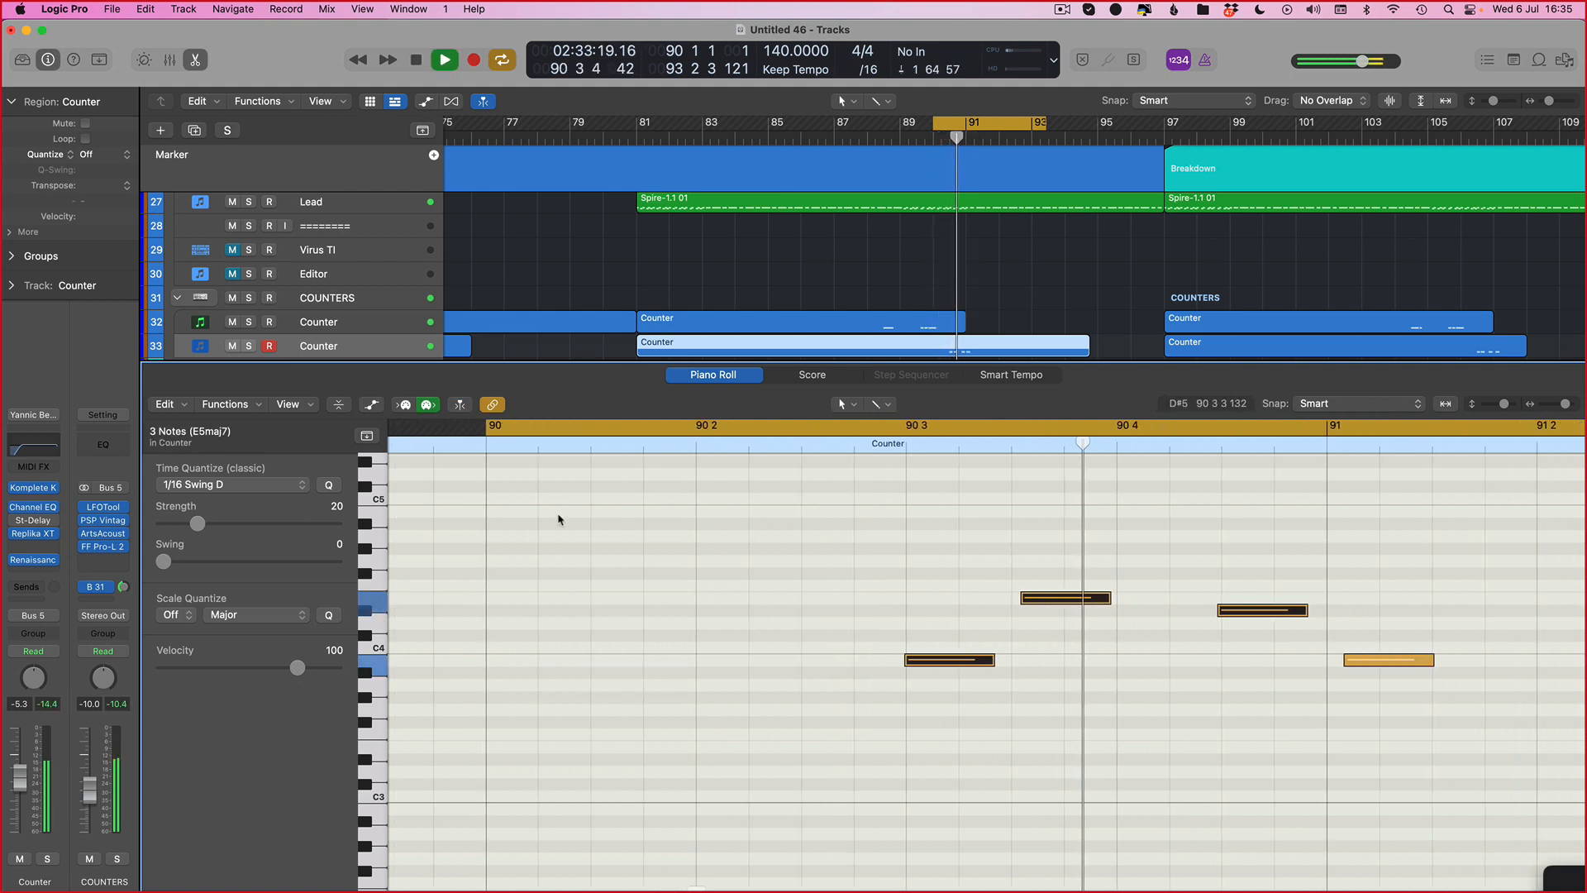
Step: Record new counter notes into bar 92 on the armed Counter track
scroll(1392, 780, right, 2)
key(super+Left)
key(super+Left)
key(super+Left)
key(super+Left)
key(super+Left)
key(super+Left)
scroll(1278, 807, left, 5)
scroll(1020, 227, right, 1)
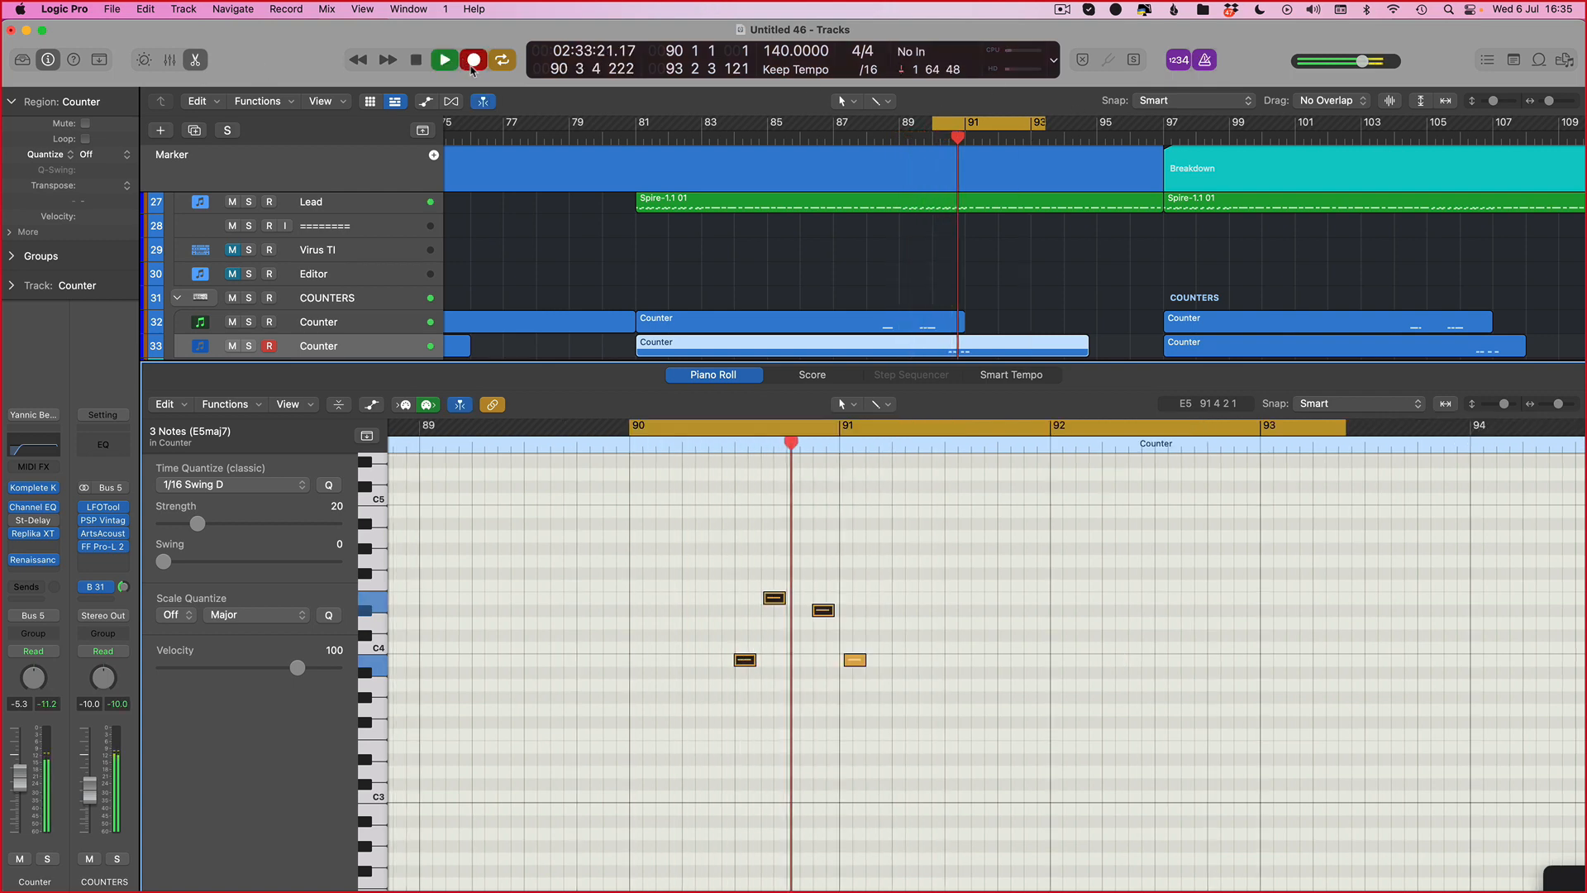
click(472, 66)
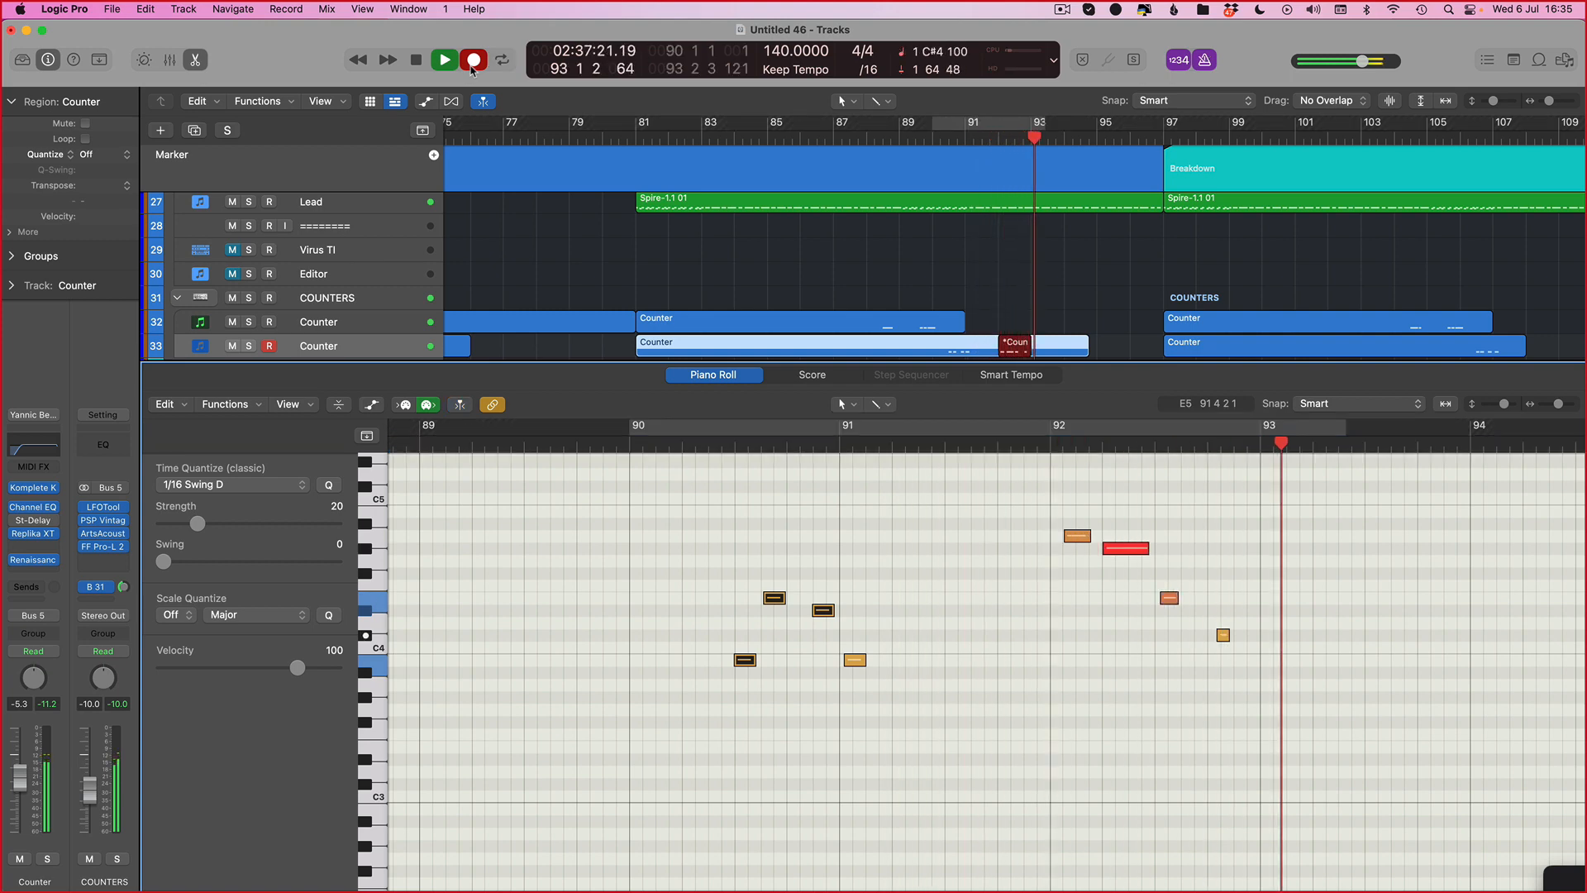
click(472, 67)
key(v)
key(v)
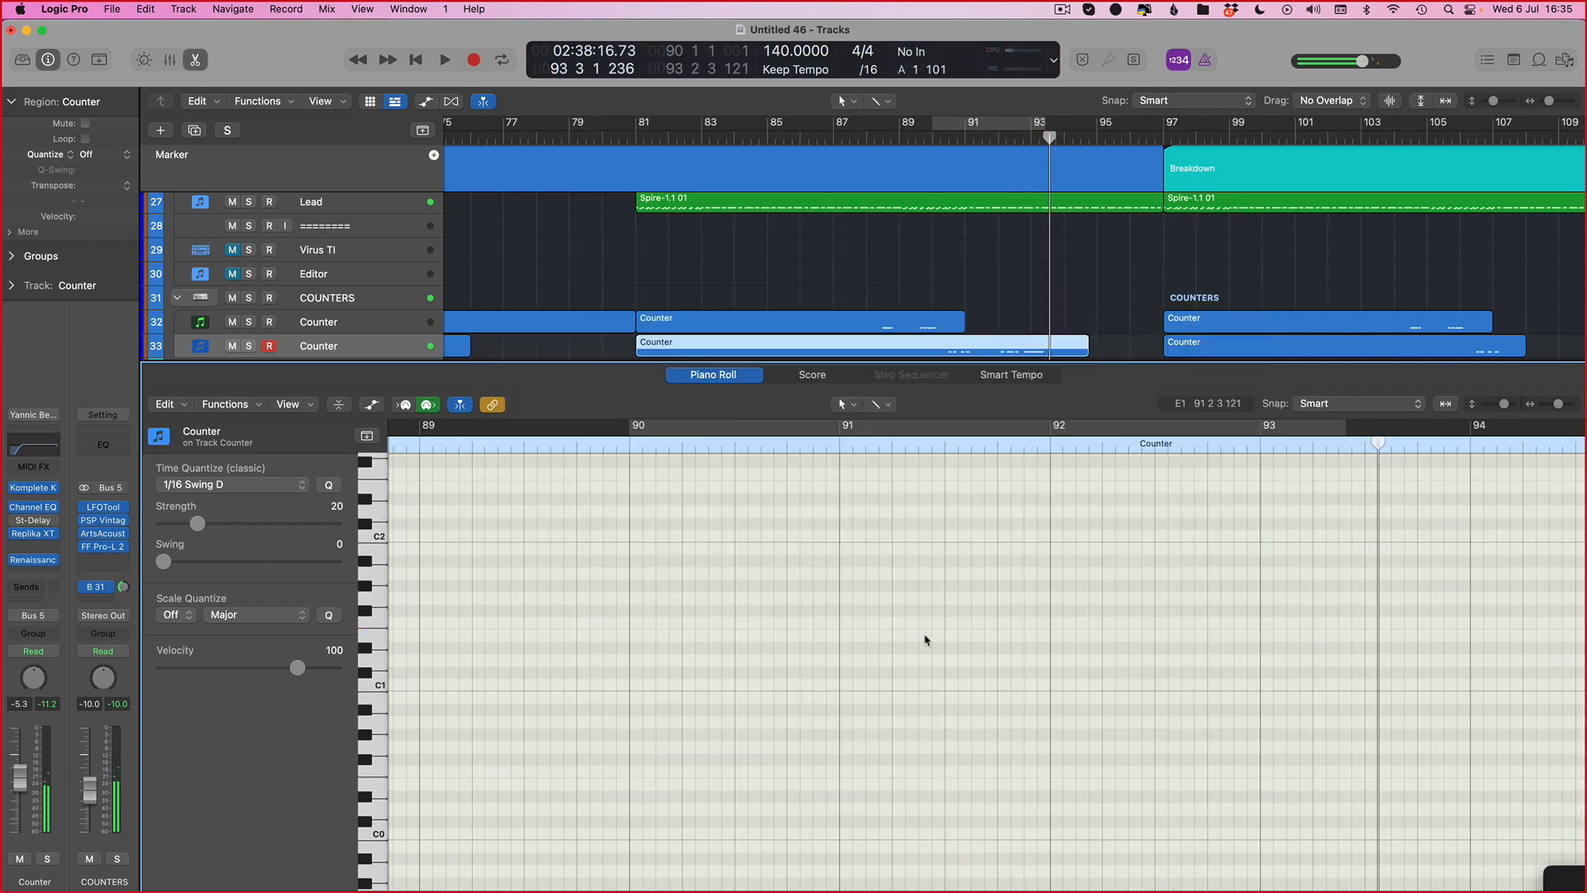
Step: Reopen the recorded Counter region in the Piano Roll editor
key(p)
scroll(1046, 615, right, 1)
scroll(1046, 615, right, 1)
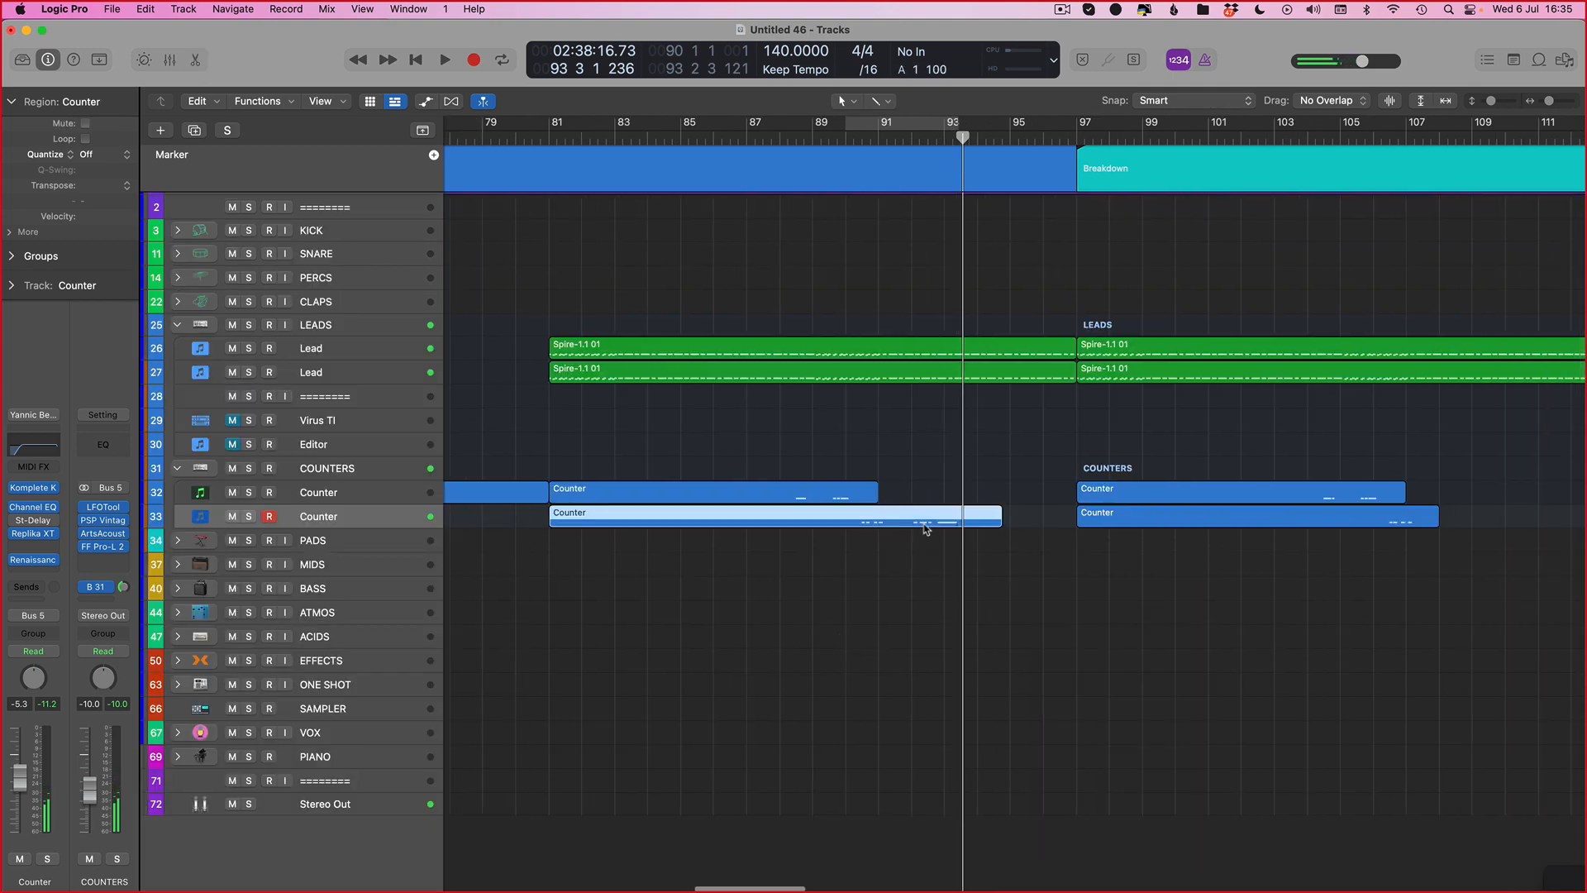
key(p)
click(909, 345)
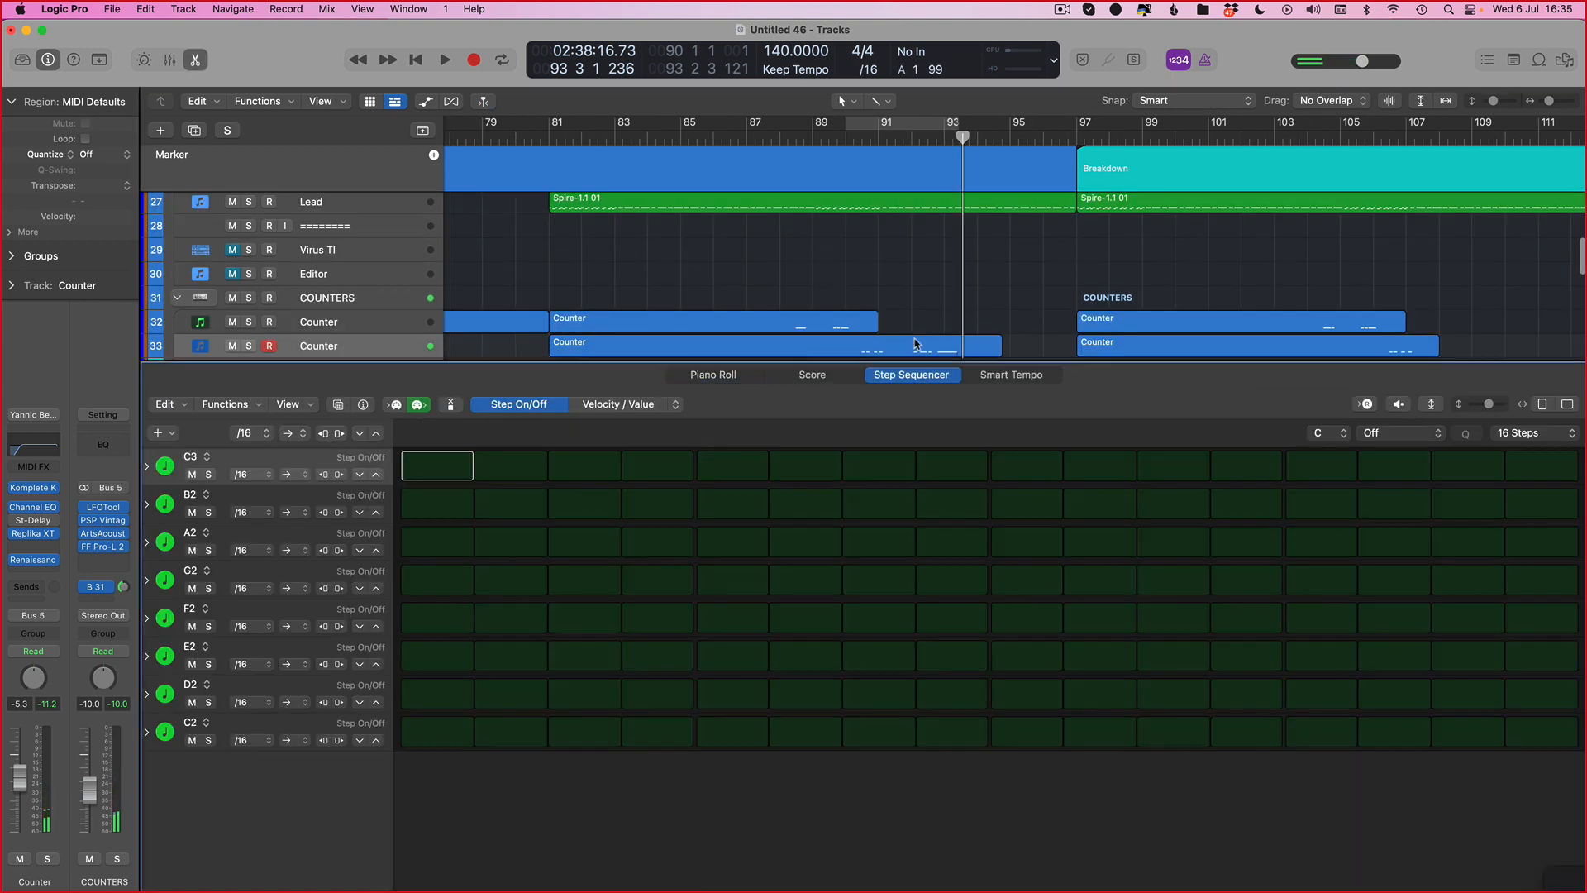
key(super+a)
drag(1063, 524, 1562, 883)
key(q)
click(1048, 583)
key(t)
key(t)
key(t)
key(t)
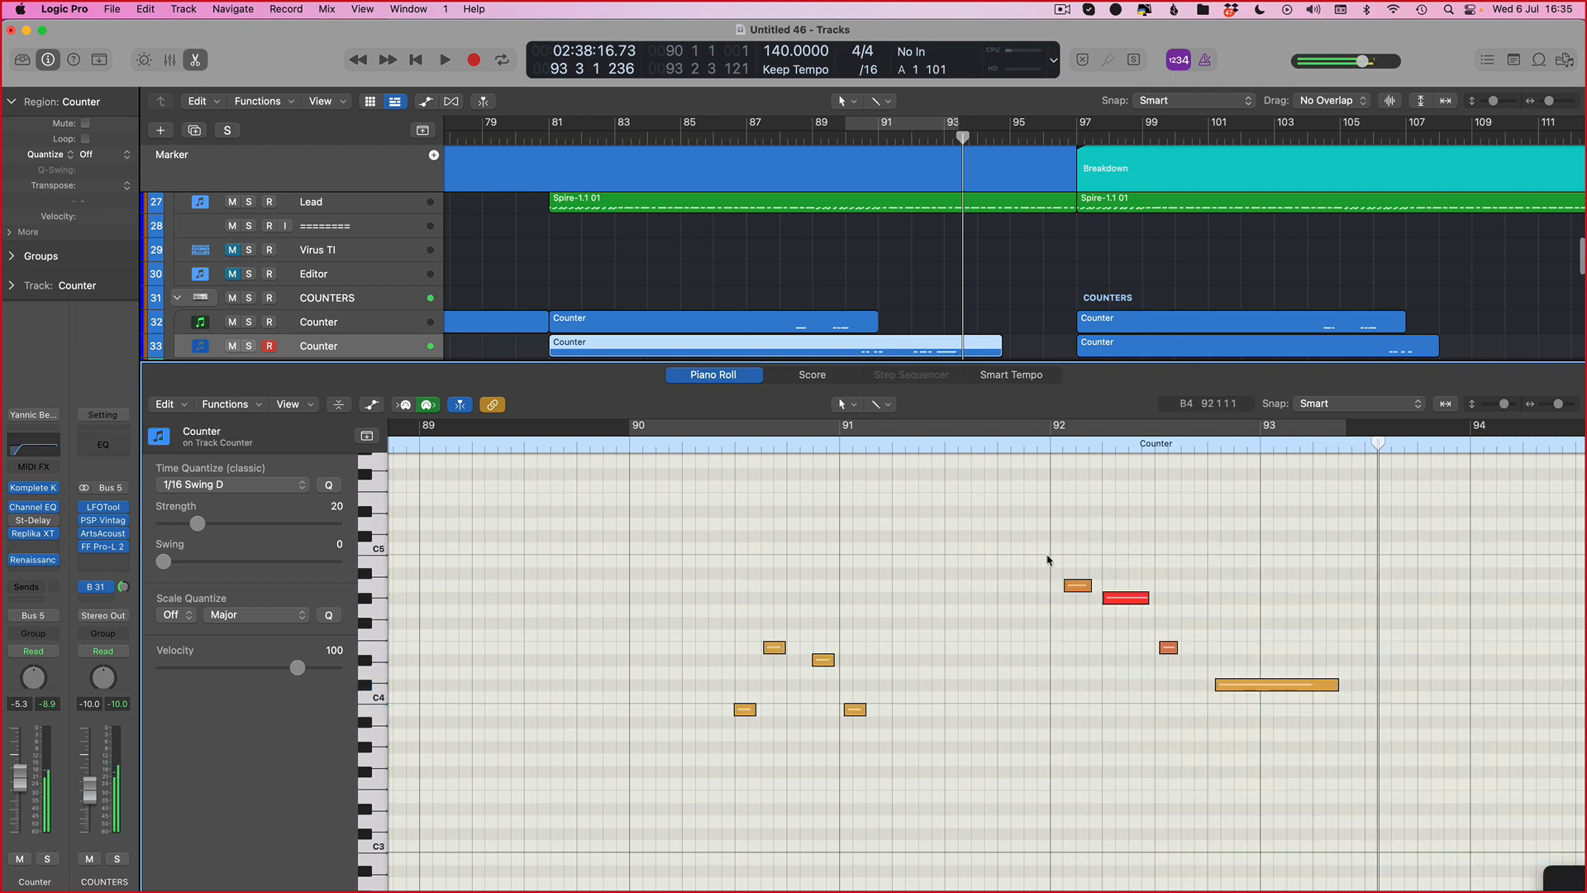
Step: Select the four recorded notes in bar 92, set the cycle to about bars 90 through 93 and audition
drag(1320, 757, 1037, 562)
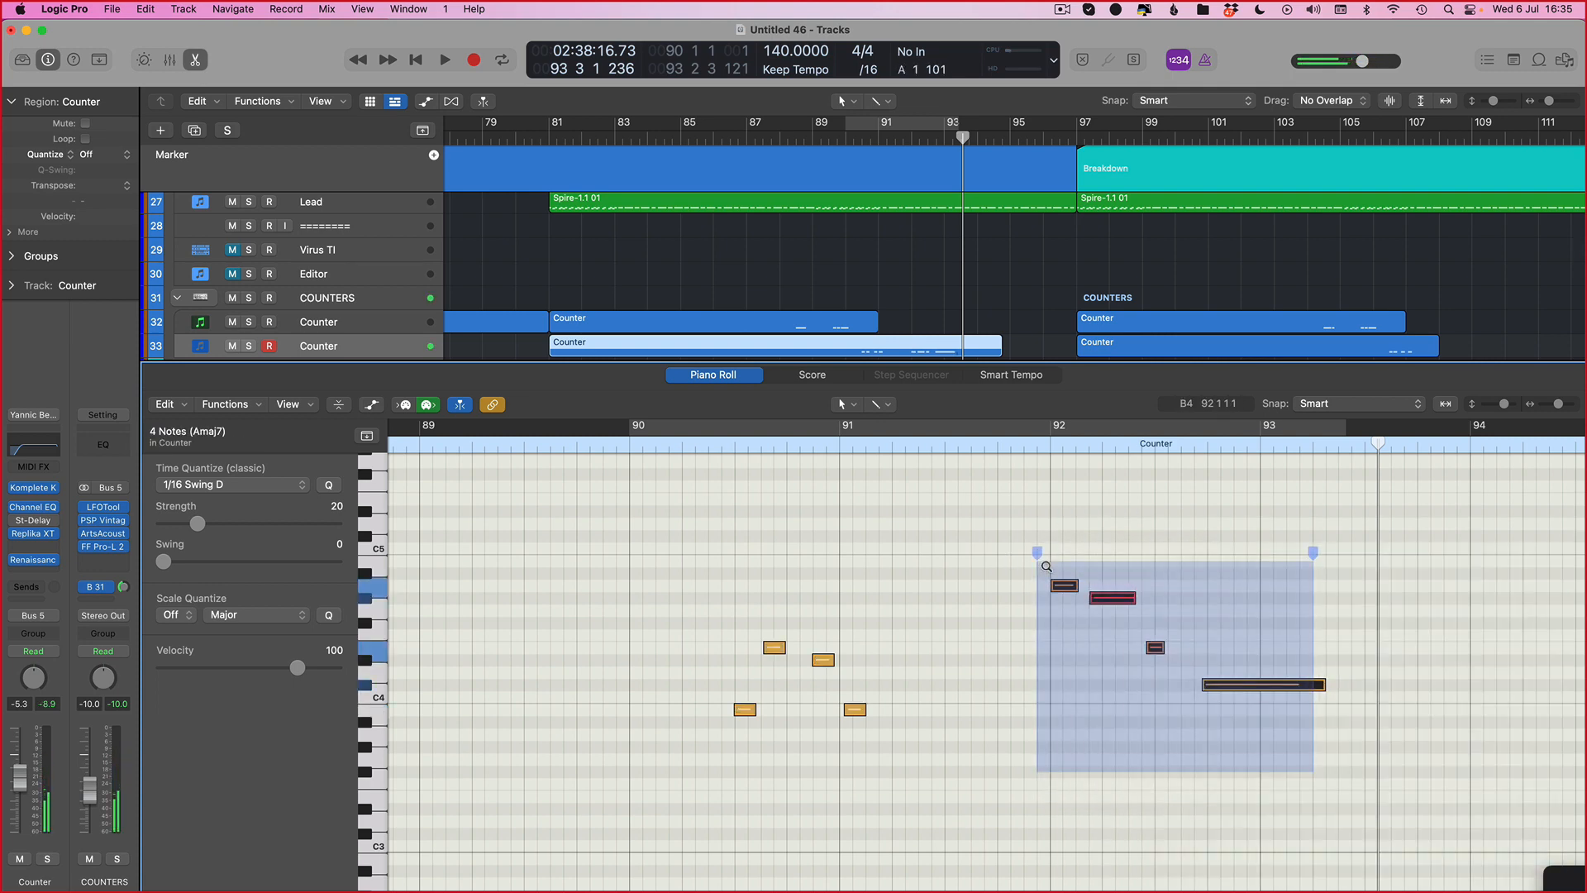
key(space)
drag(1058, 426, 709, 424)
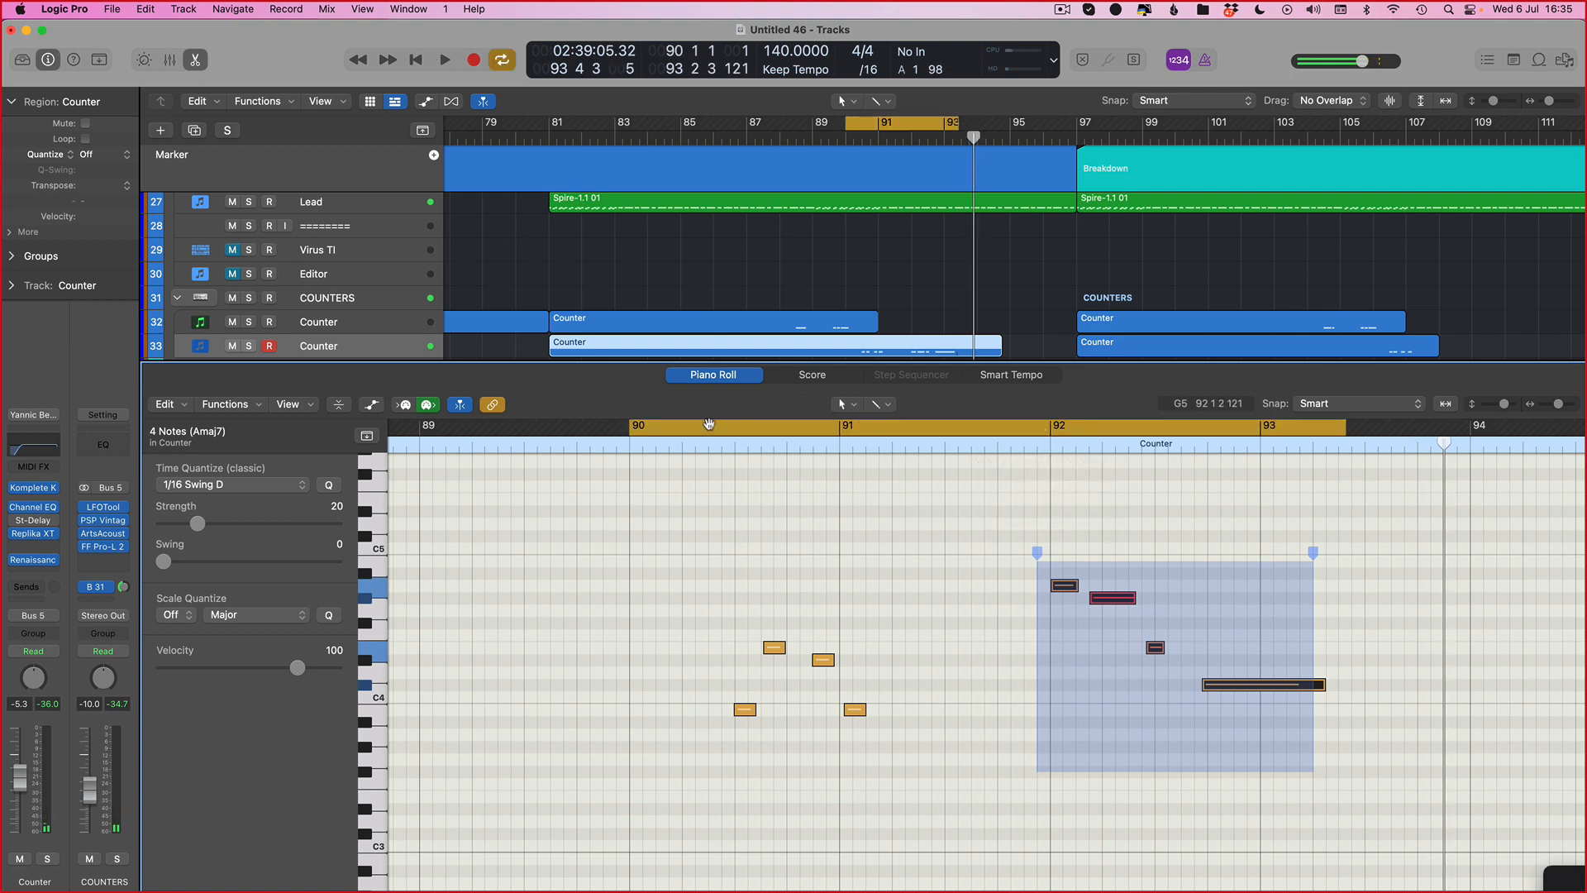
key(space)
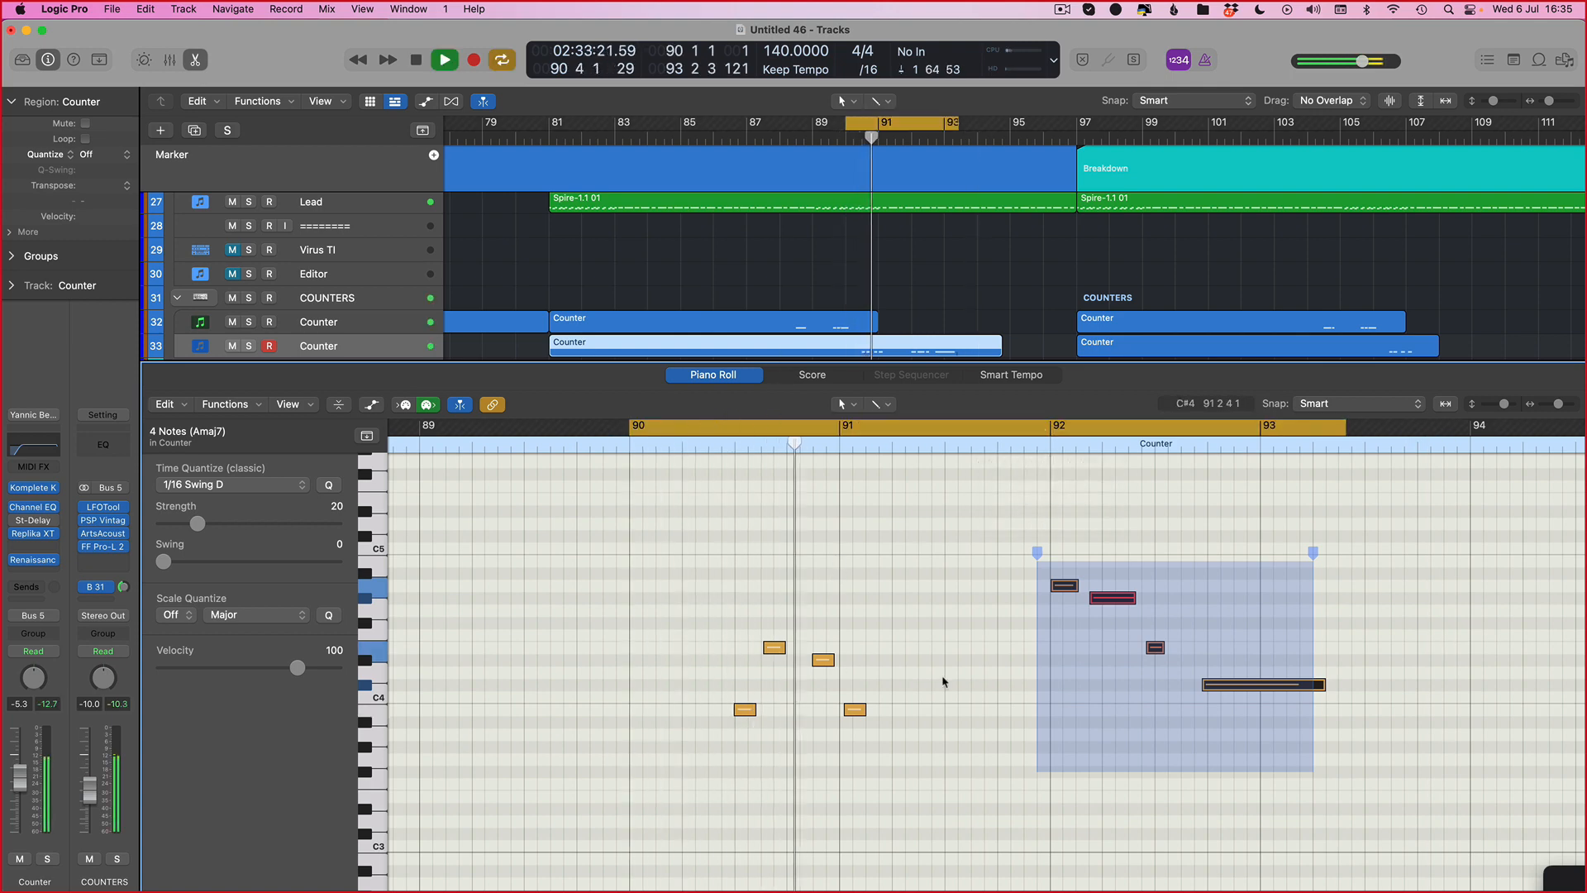
key(space)
Step: Set the cycle to bar 91 through about bar 92.3, deselect the notes and audition the loop
drag(835, 426, 1181, 425)
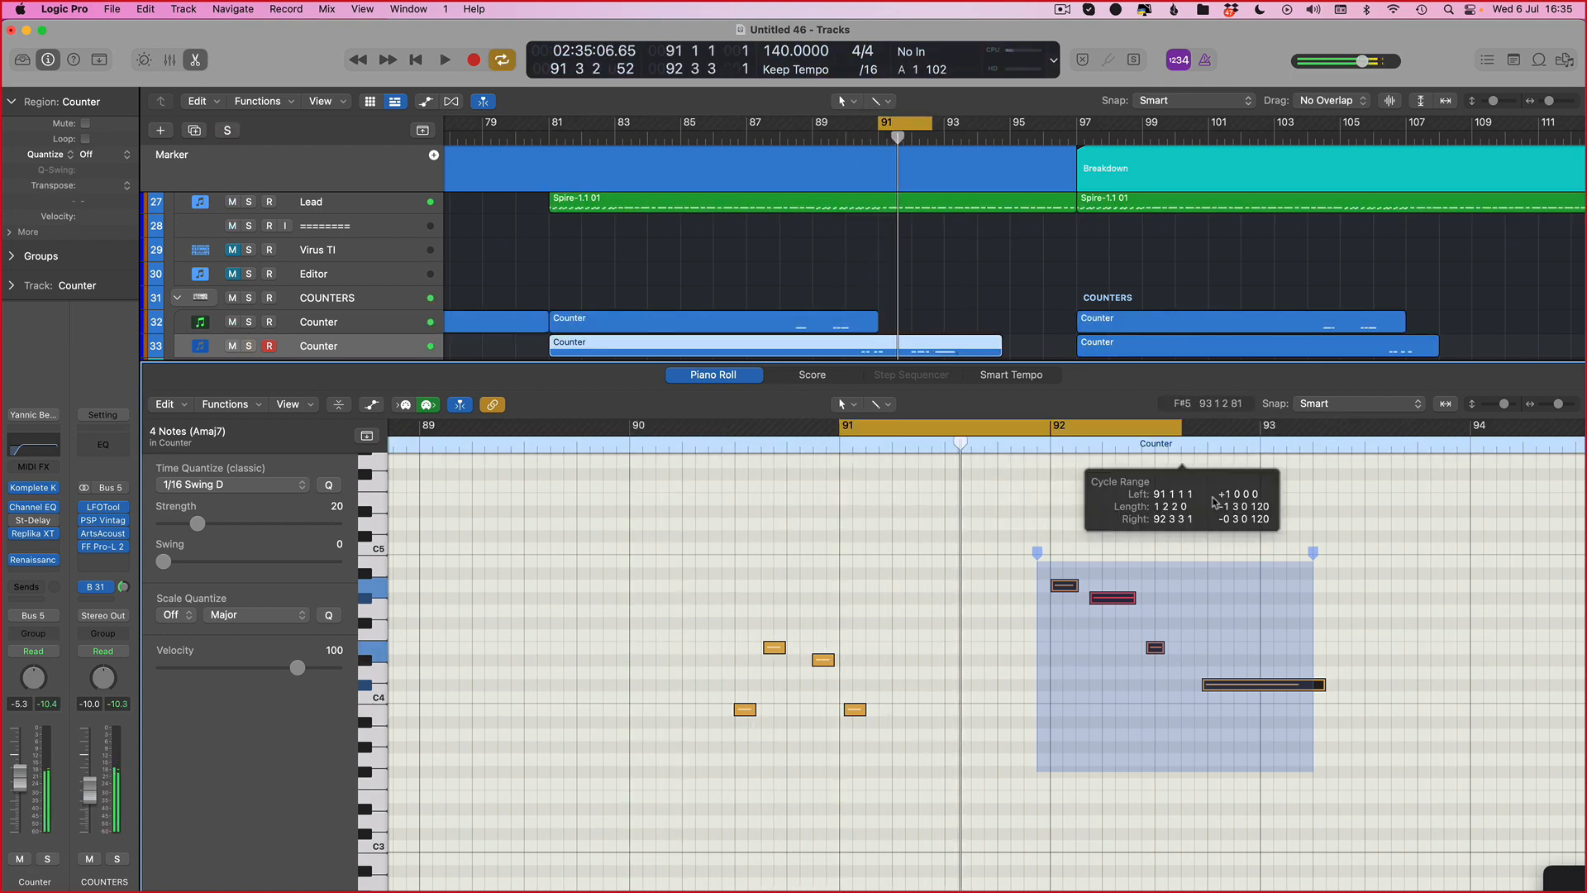
key(space)
click(865, 750)
scroll(875, 748, up, 3)
key(space)
key(space)
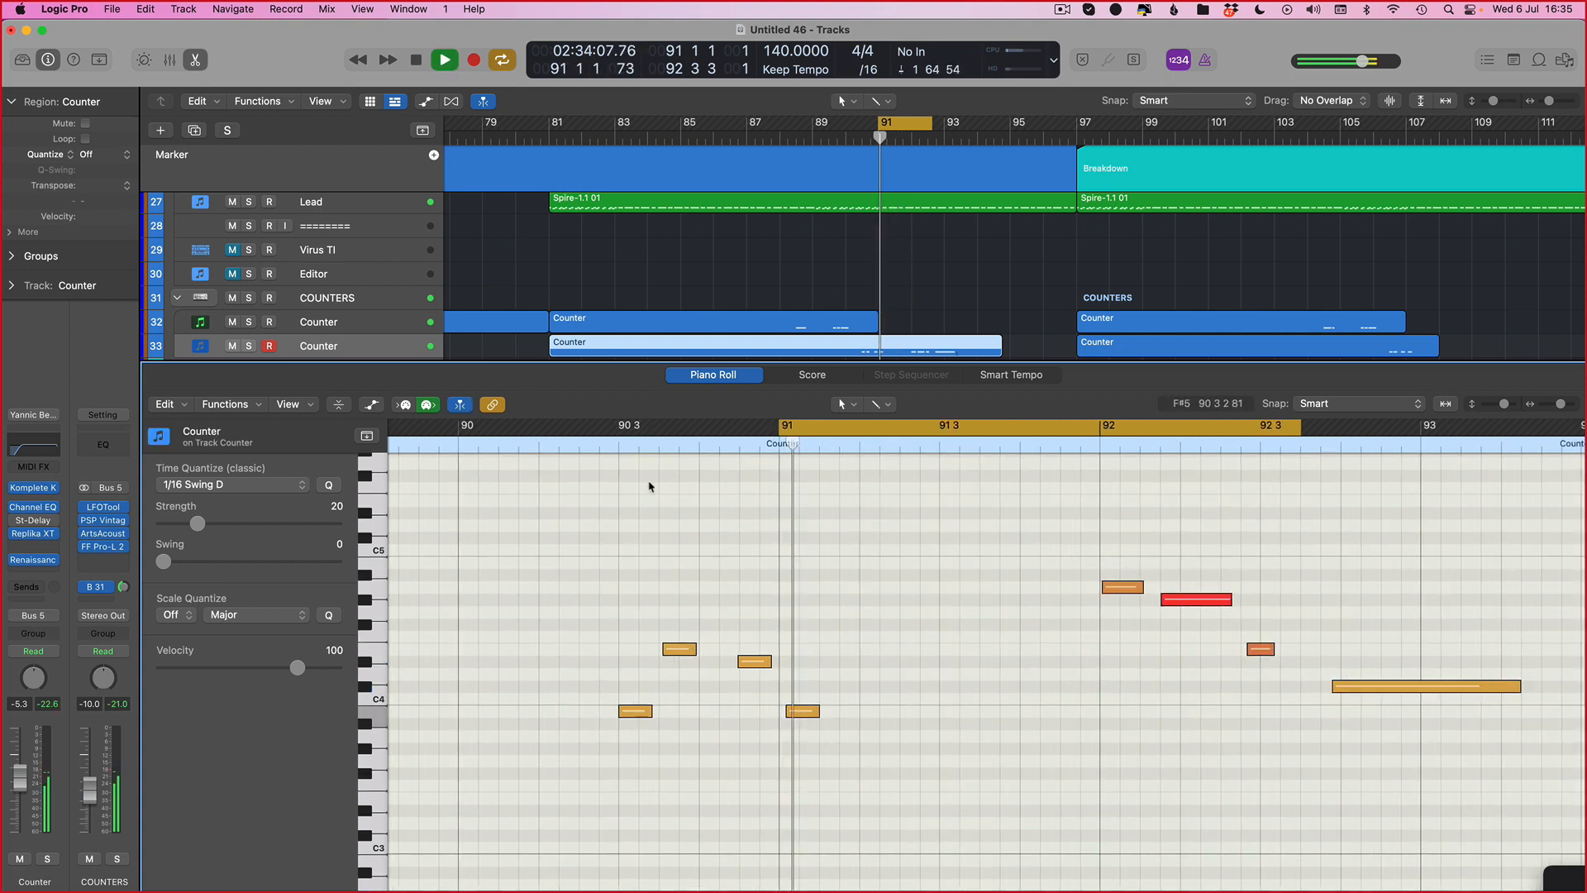
Step: Set the cycle to about bars 90.3 through 92.3 and nudge the D4 and C4 notes near bar 91 slightly earlier
drag(583, 424, 1328, 425)
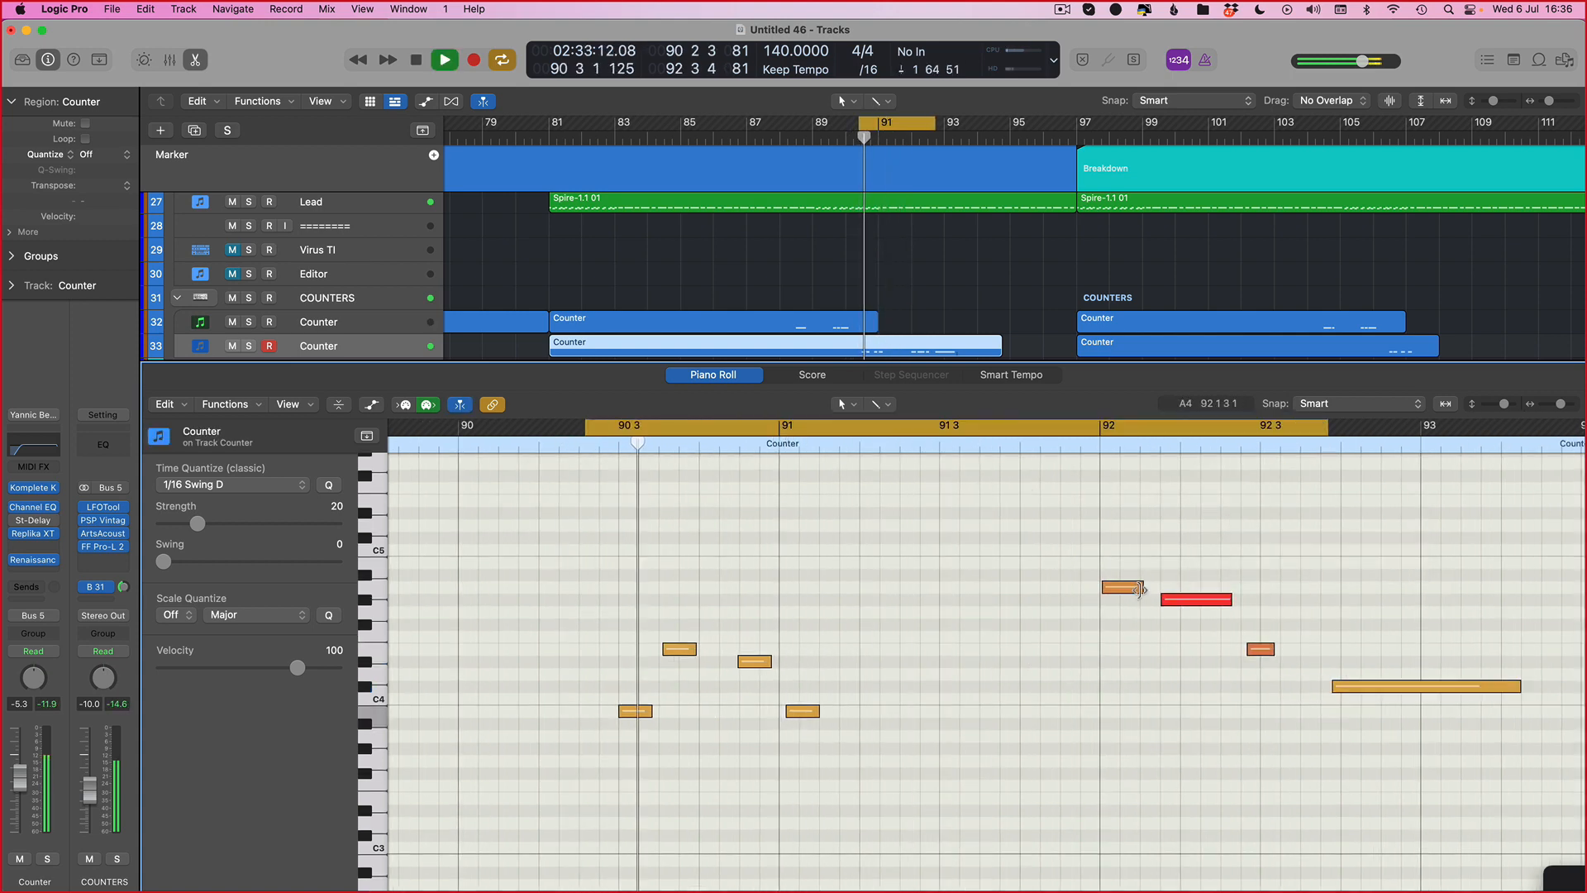
key(space)
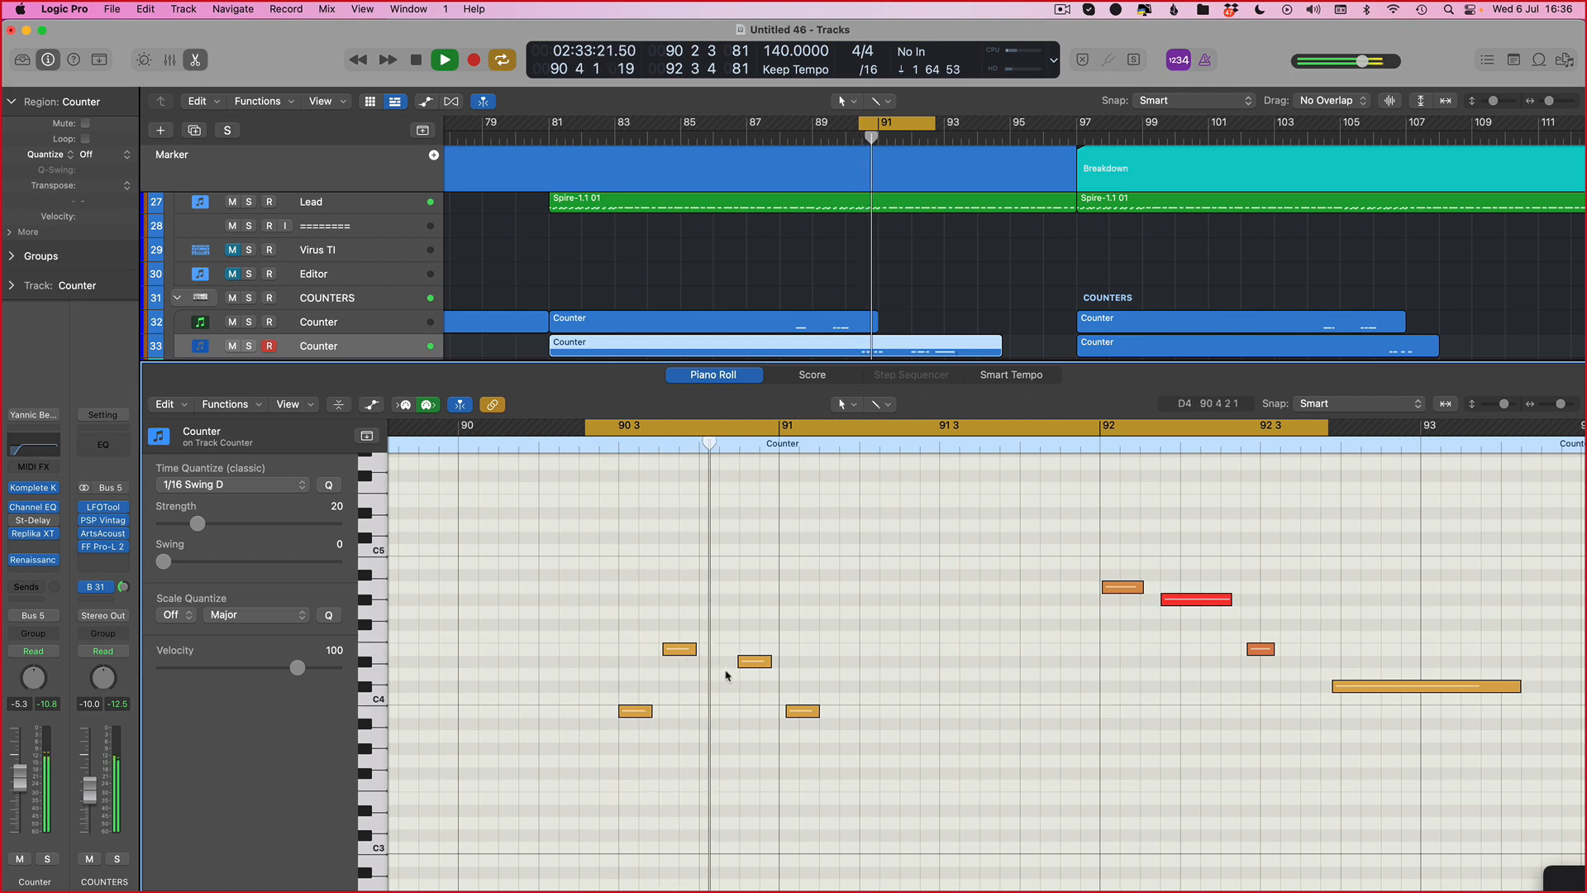
drag(739, 661, 719, 661)
drag(786, 711, 779, 711)
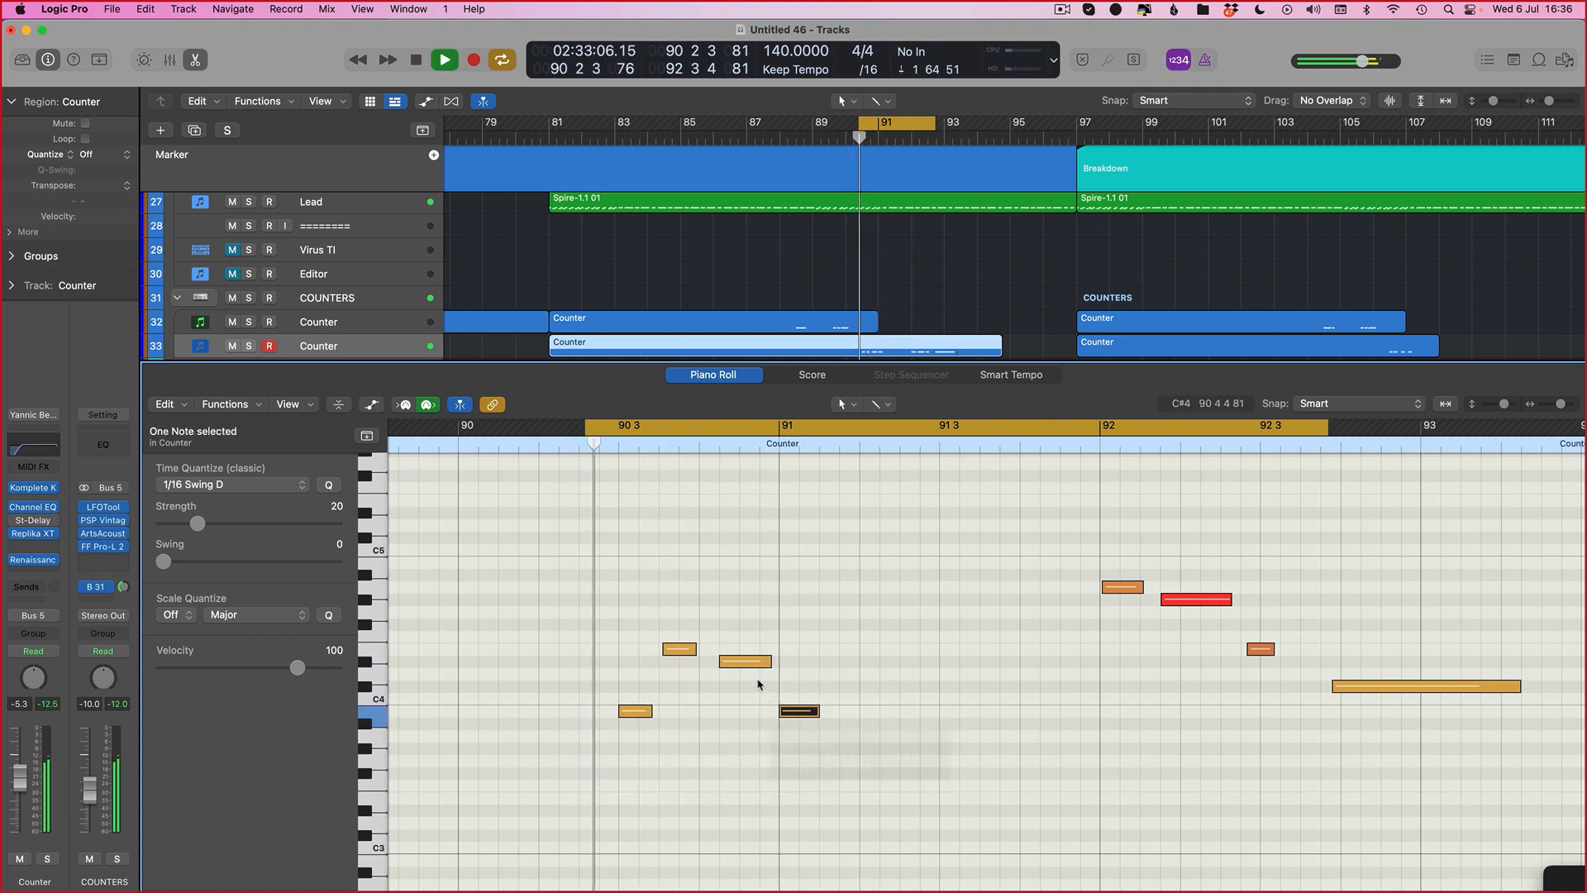
Step: Reopen the region in the Piano Roll, audition and set the cycle to about bars 92.3 through 93.4
click(679, 649)
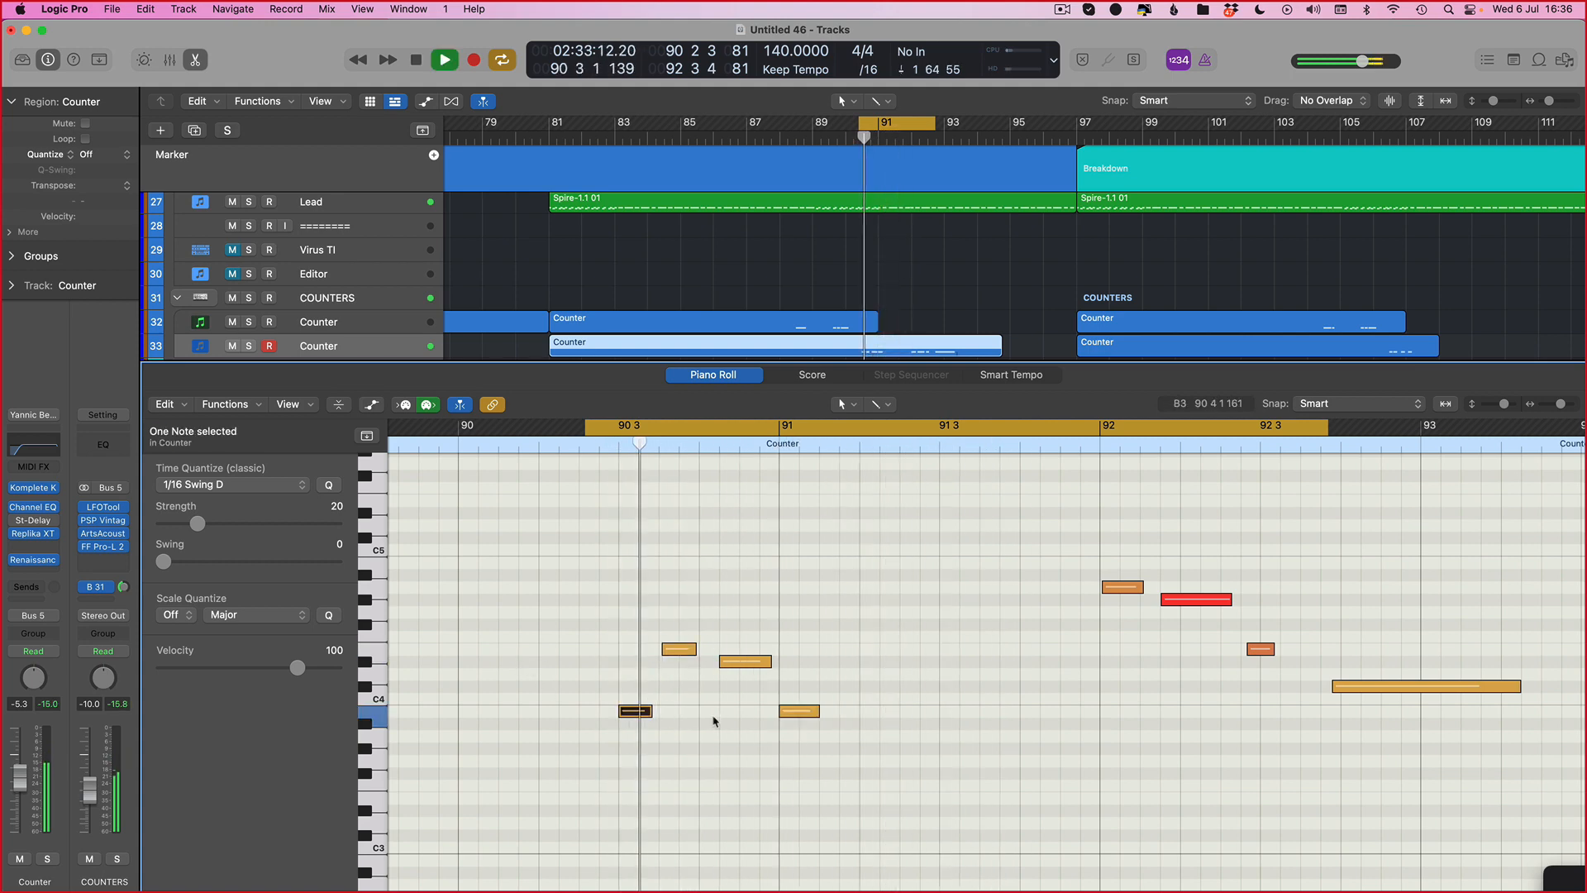
key(p)
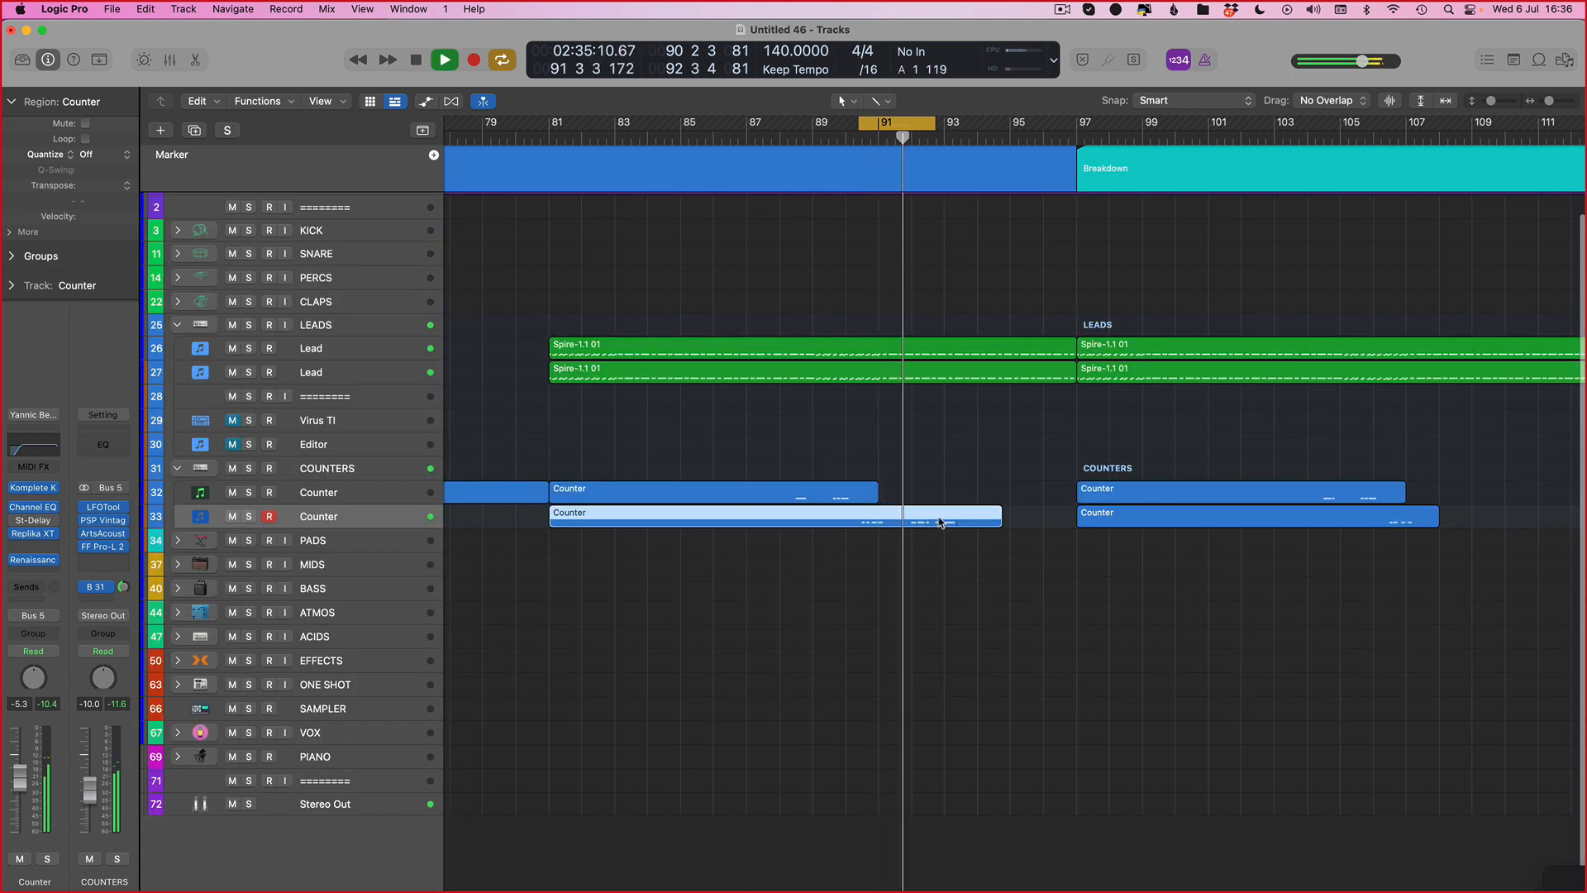
double_click(942, 517)
key(space)
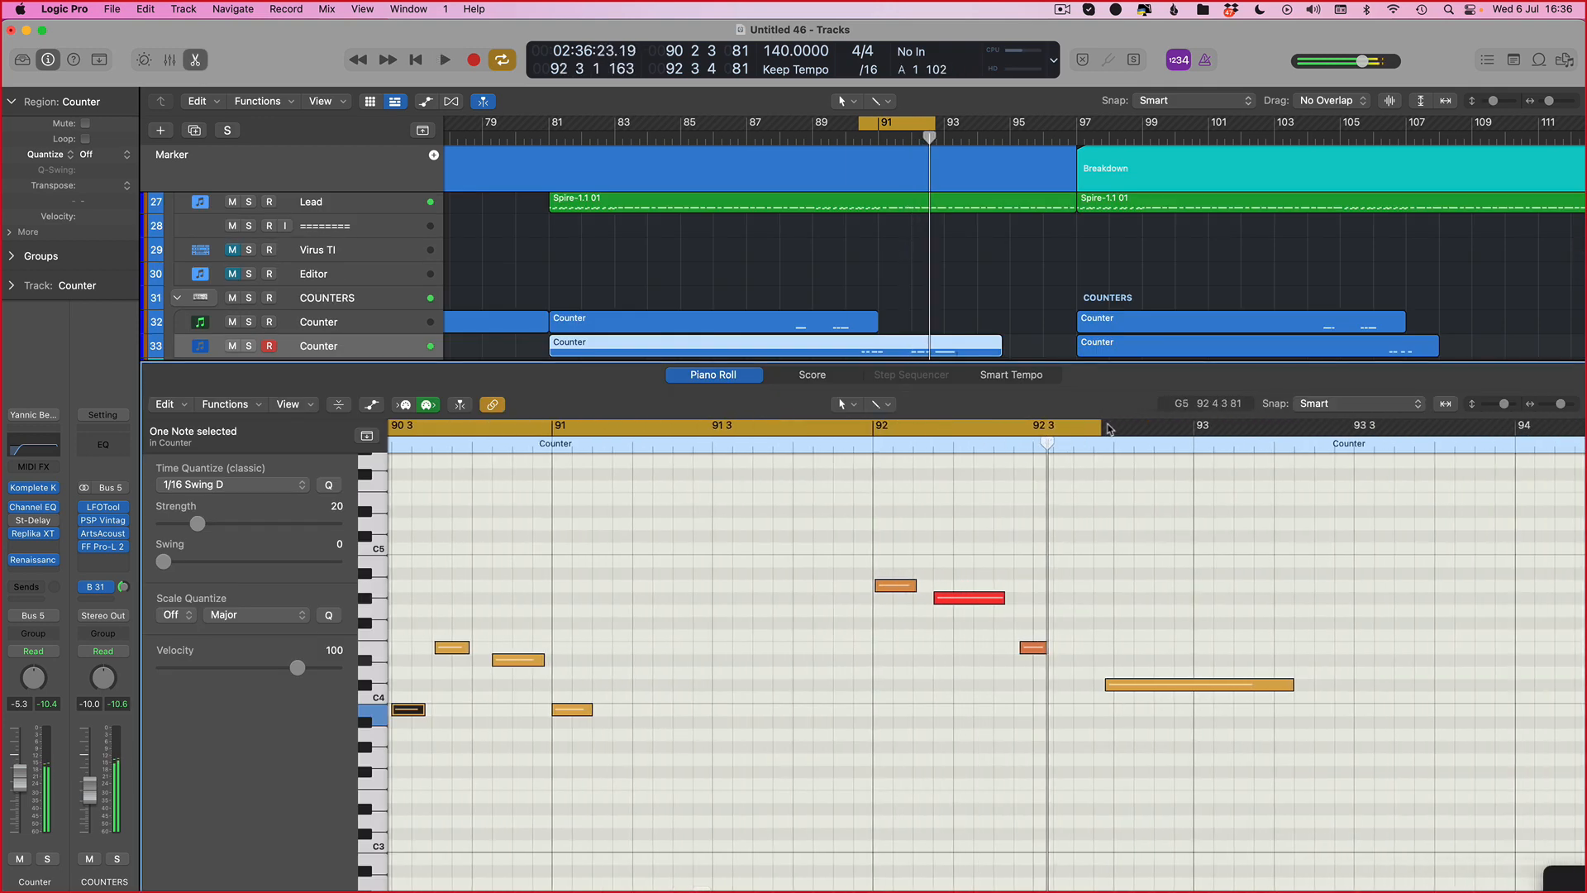
drag(1108, 428, 1438, 428)
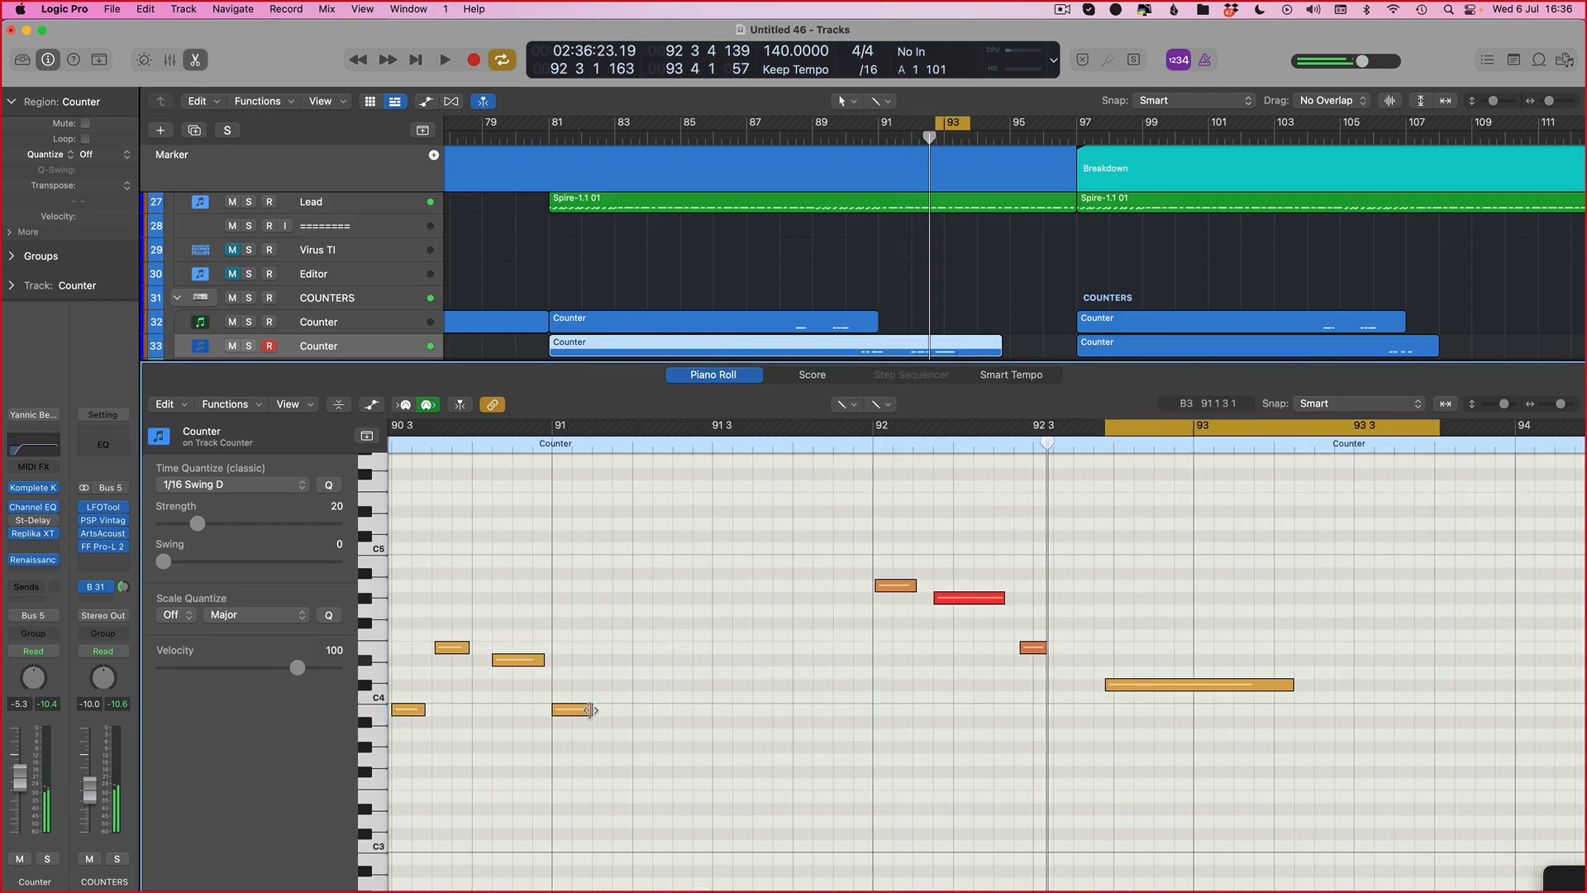
Step: Draw a short C4 note just before bar 92
drag(854, 700, 853, 713)
scroll(636, 460, left, 2)
scroll(632, 456, left, 2)
key(super+Left)
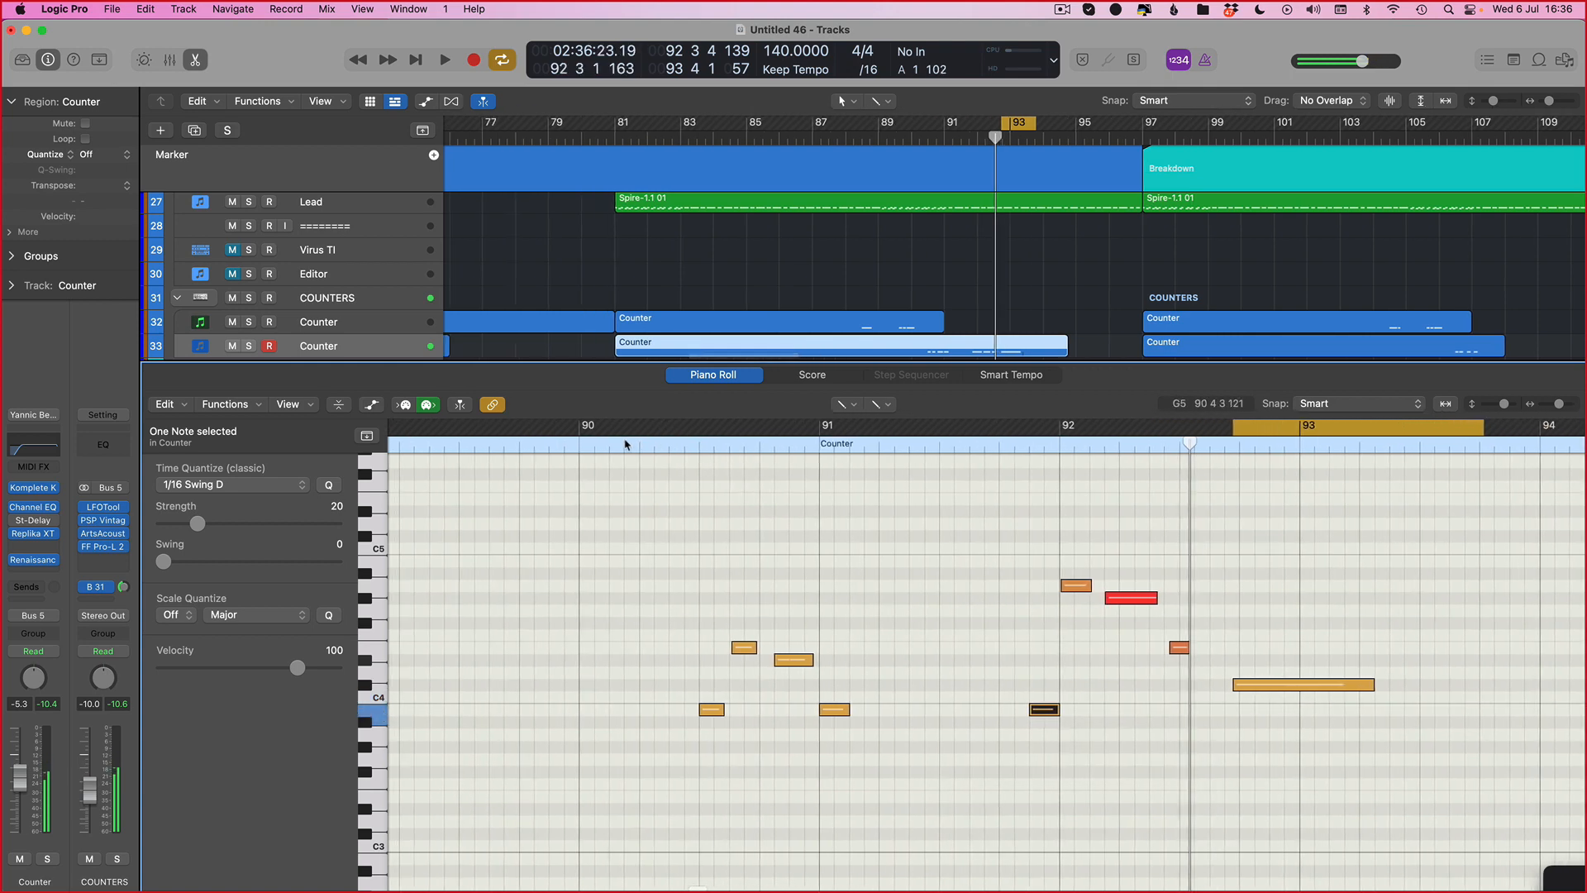
Step: Set the cycle to about bars 90.3 through 93 and audition the counter phrase
drag(680, 428, 1491, 428)
key(space)
key(super+Right)
key(super+Right)
scroll(1185, 673, right, 5)
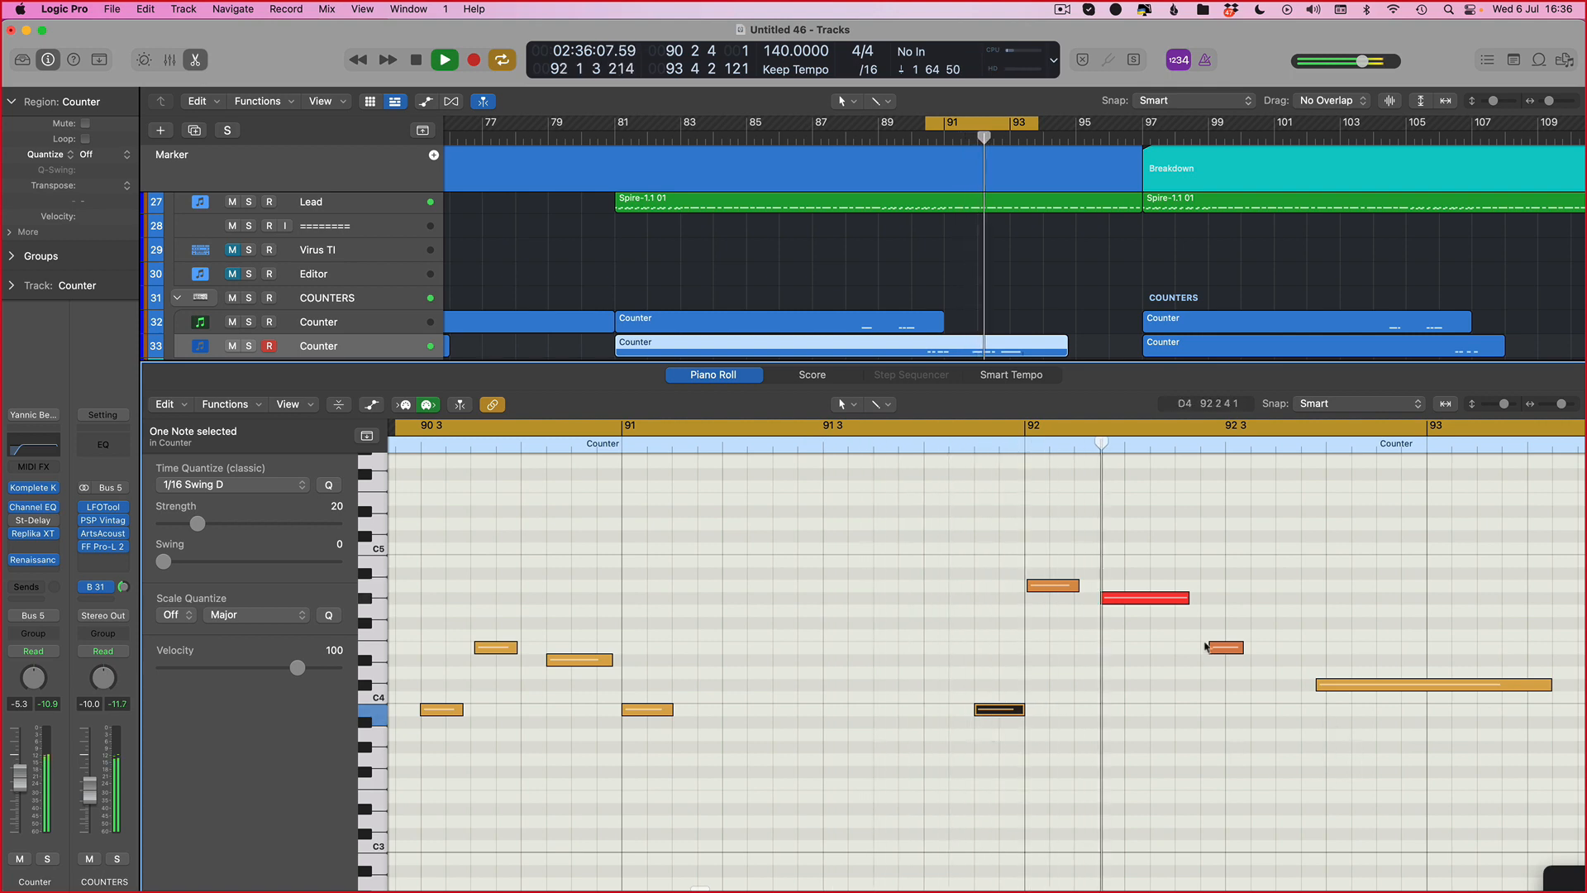
key(space)
key(space)
Step: Extend the cycle end to about bar 95 and audition the phrase
scroll(1289, 701, left, 2)
key(super+Left)
key(super+Left)
scroll(811, 575, left, 2)
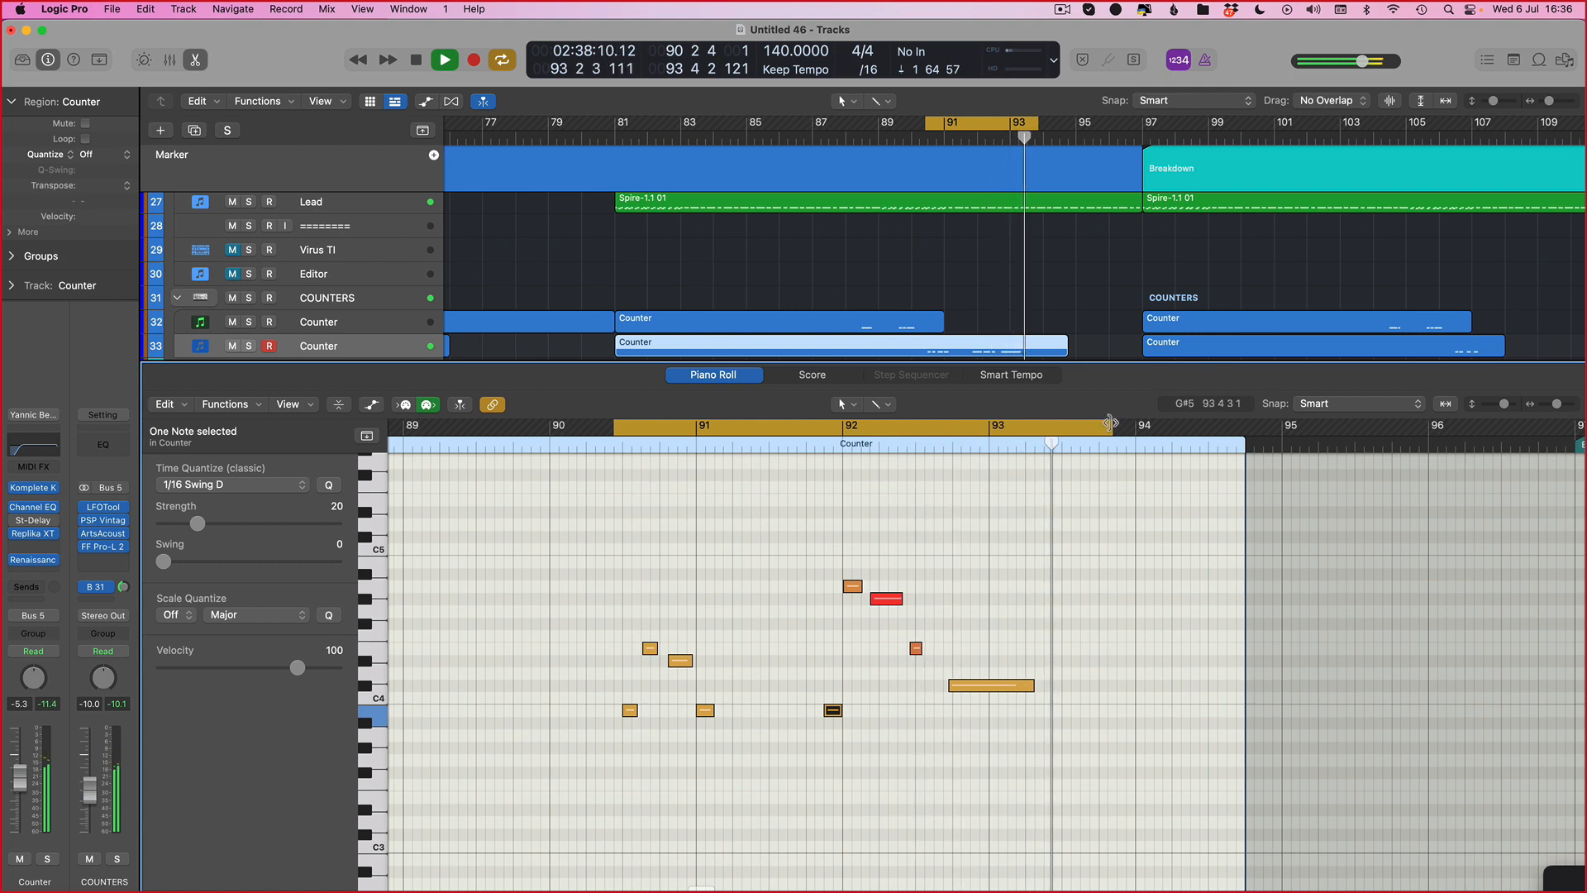
drag(1110, 426, 1290, 427)
key(space)
key(space)
scroll(956, 629, up, 4)
Step: Shift the cycle to about bars 91.4 through 94.2 and extend the E4 note near bar 92.3 to start slightly earlier
key(space)
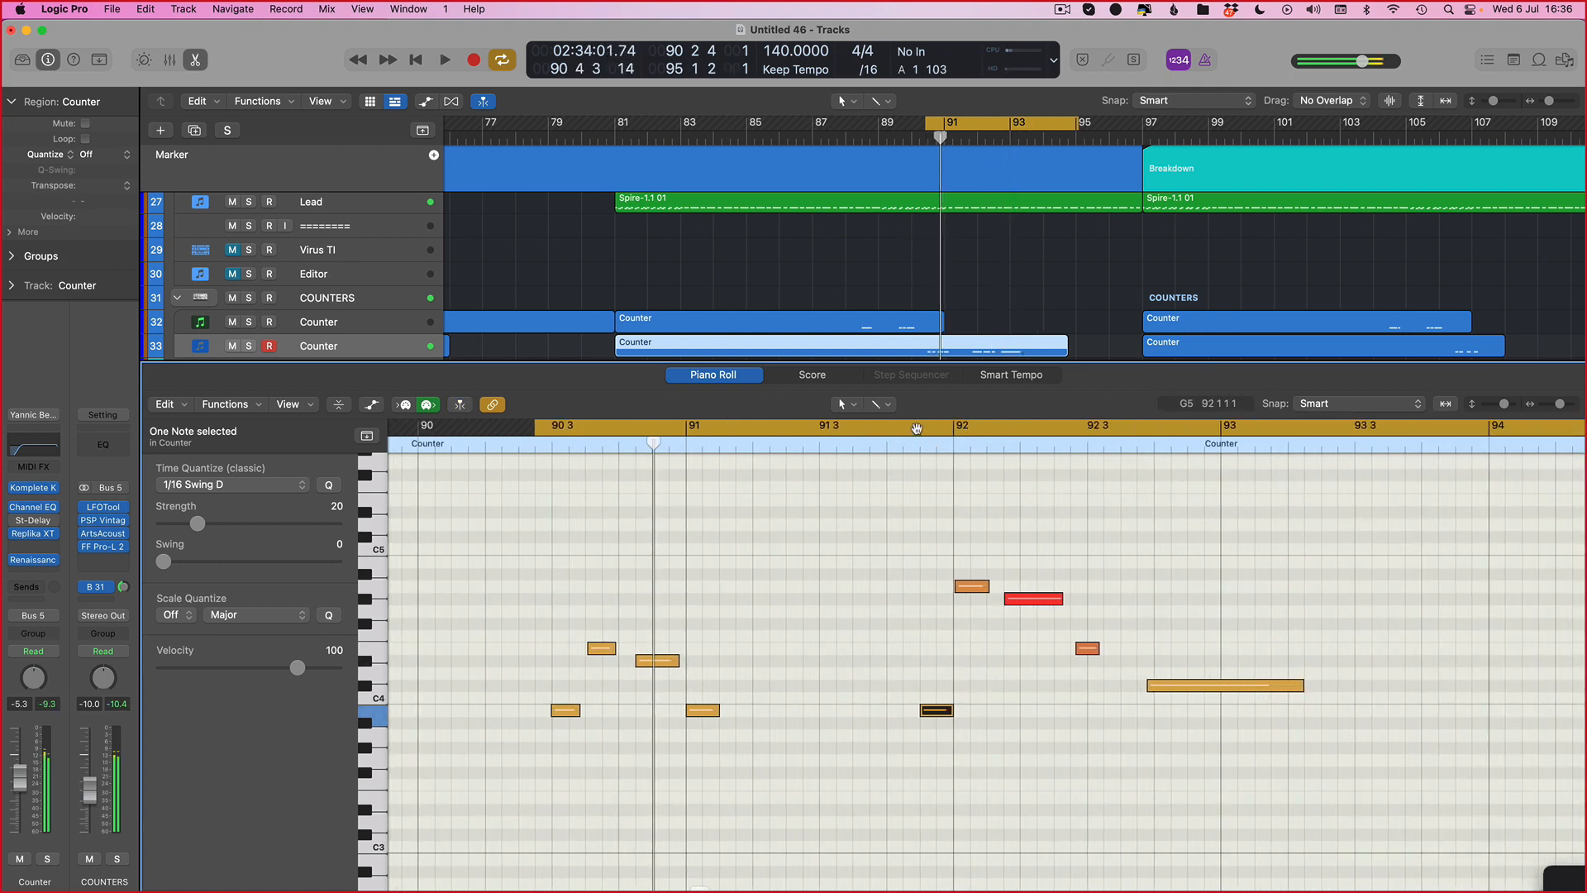
drag(916, 426, 1574, 551)
key(space)
scroll(822, 650, up, 3)
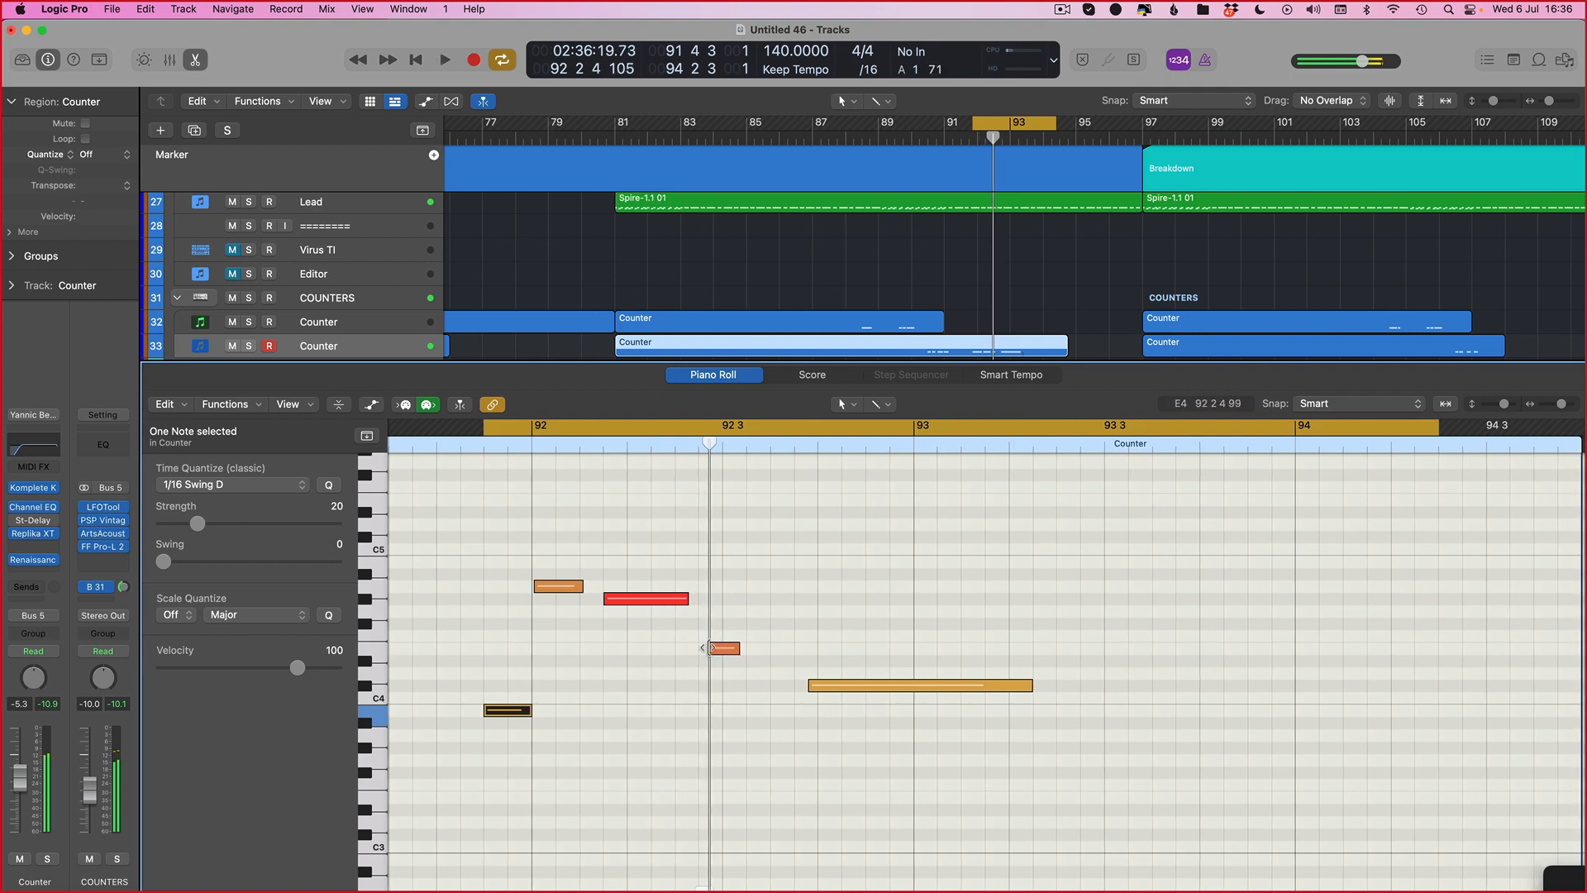
click(704, 648)
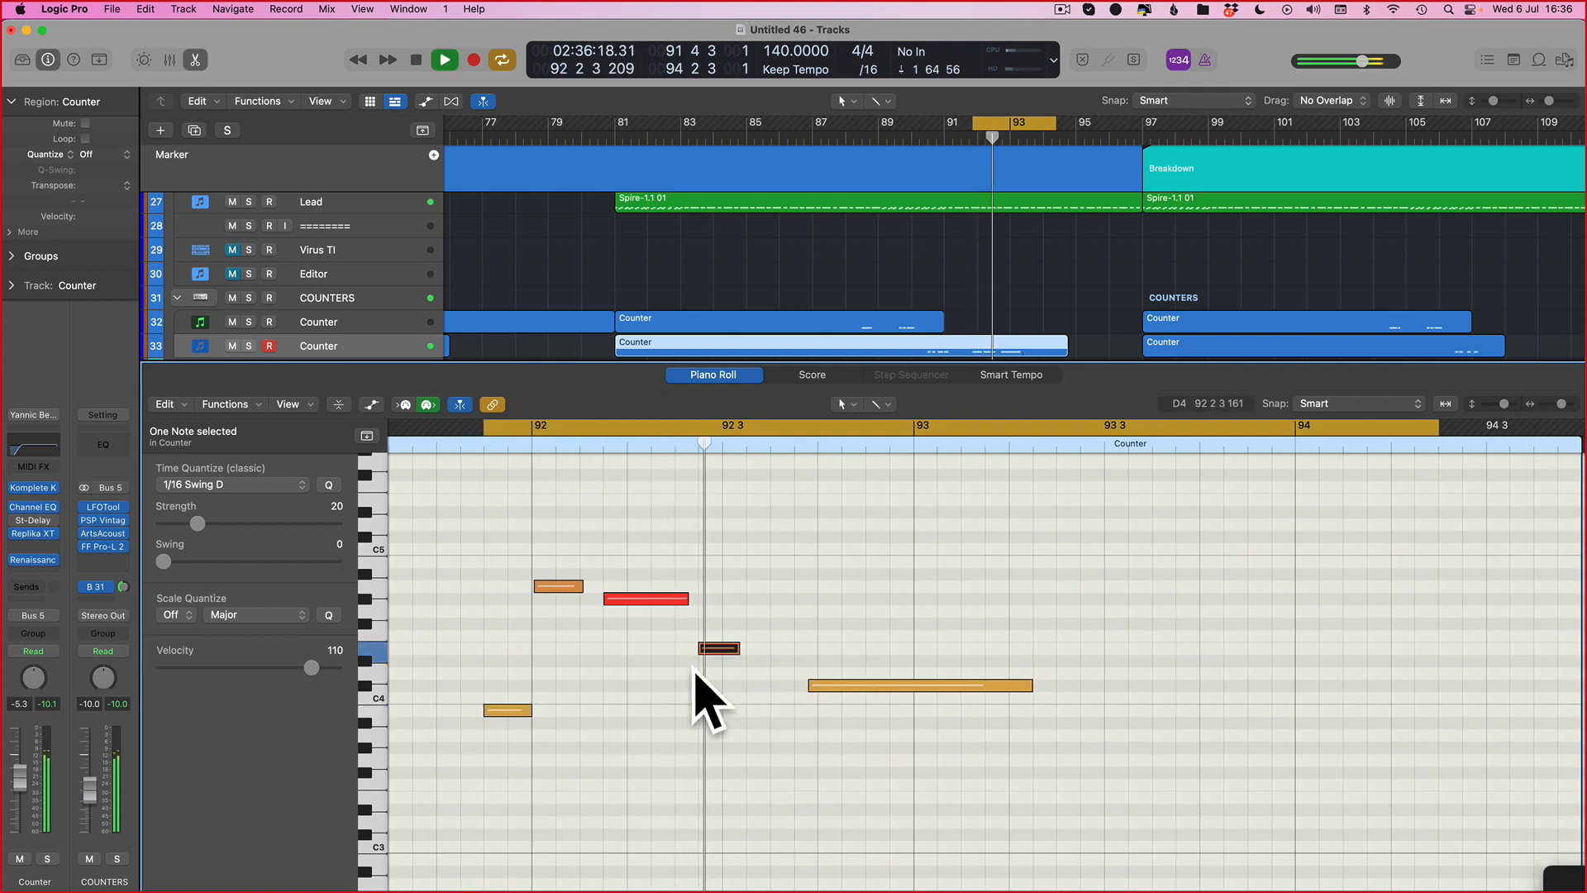
key(space)
drag(700, 648, 690, 652)
key(space)
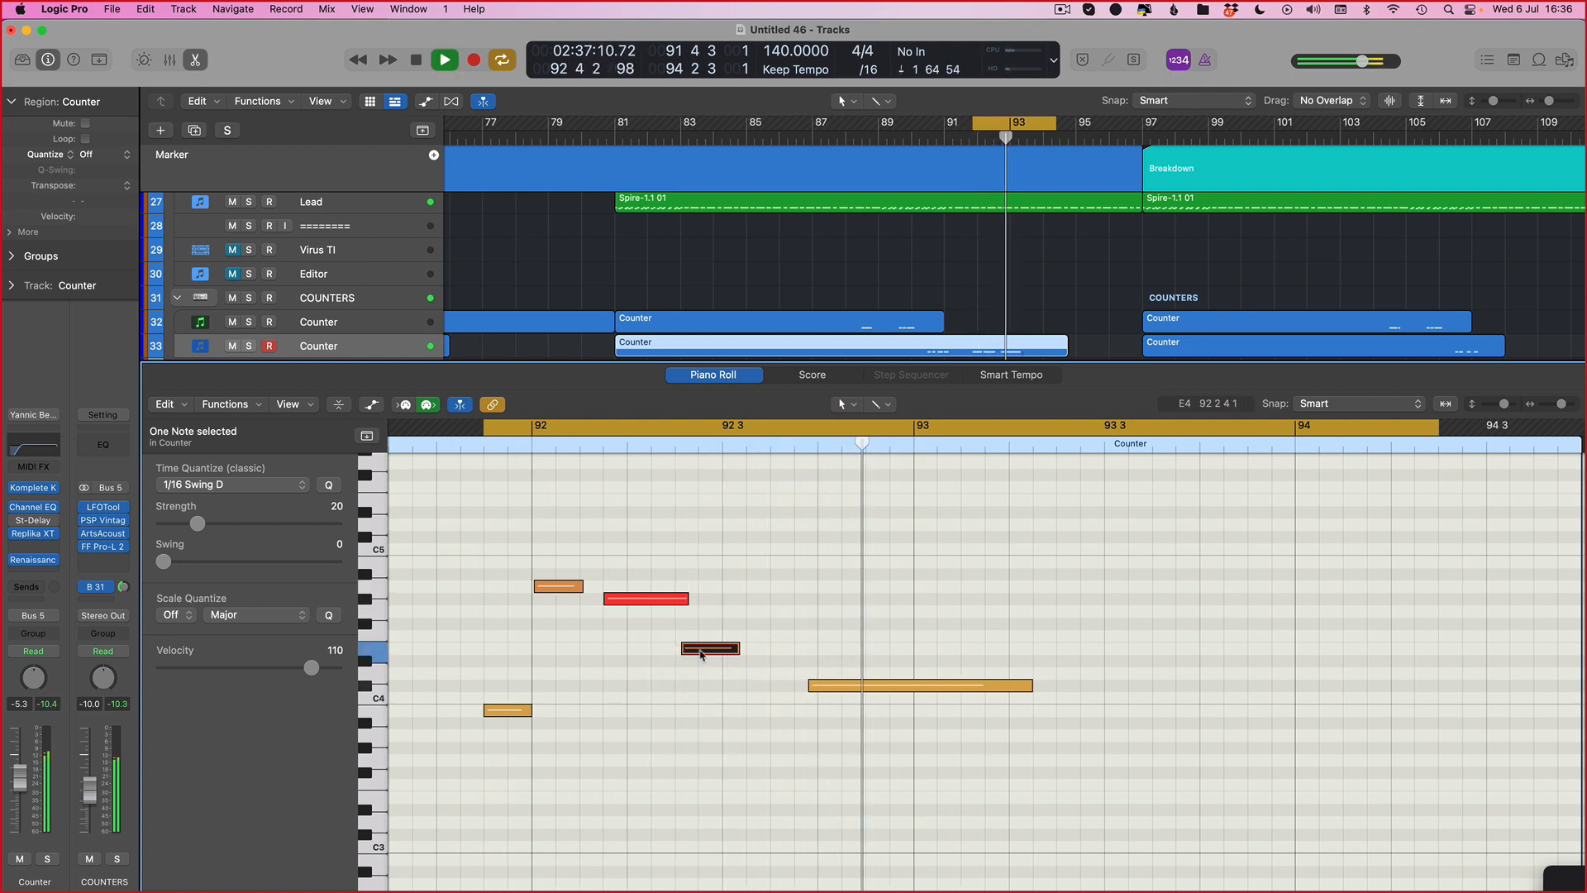
Step: Copy the E4 note to about bar 93.3 and extend the long final note to start slightly earlier
drag(705, 653, 1030, 650)
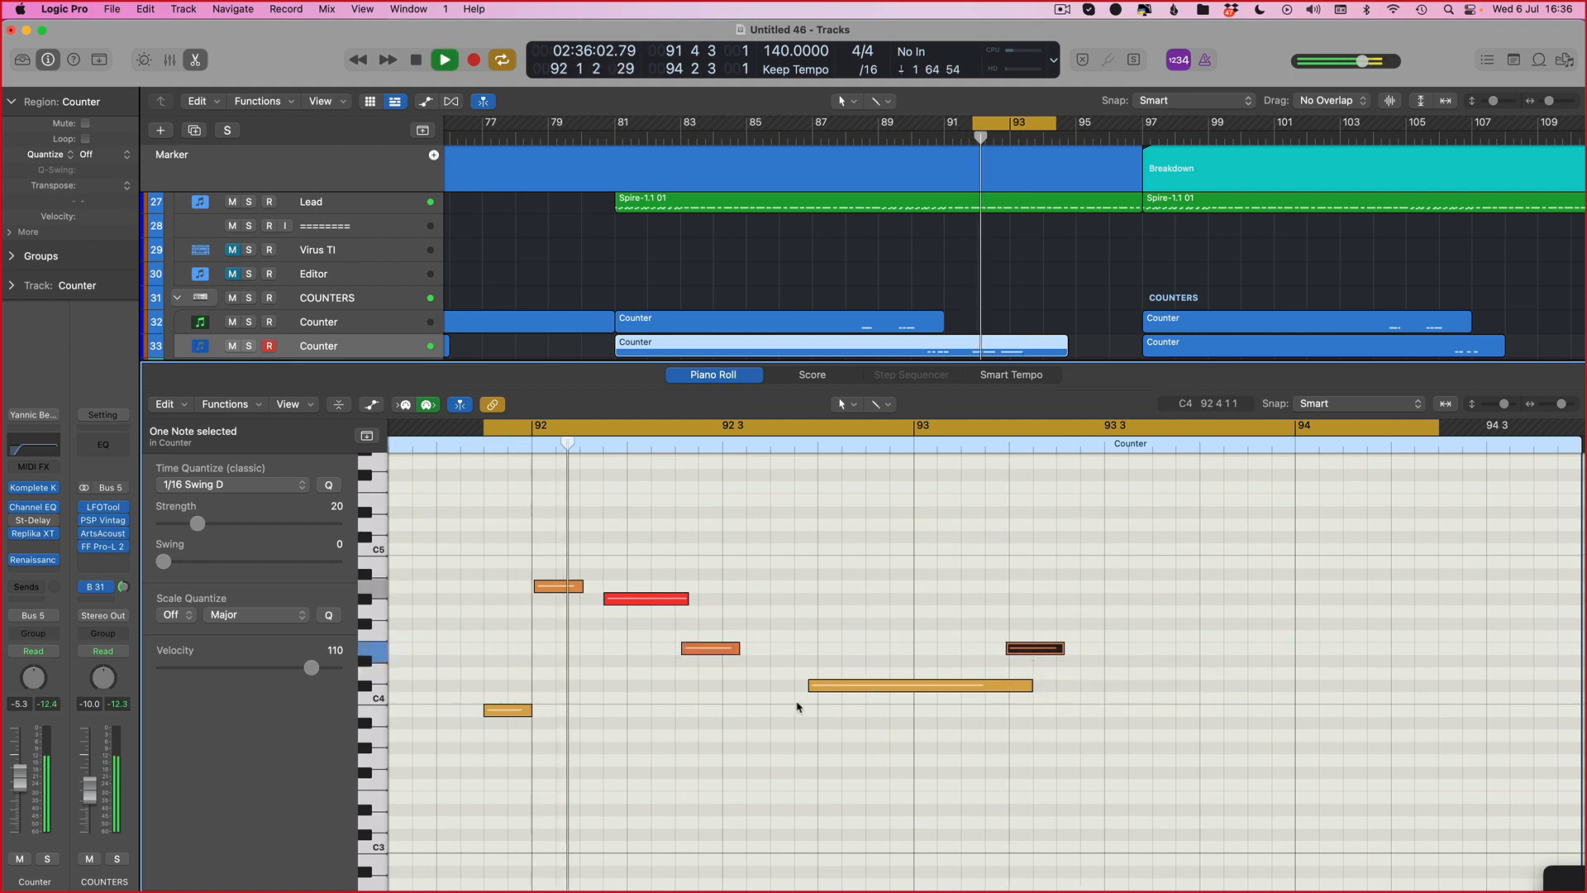
key(space)
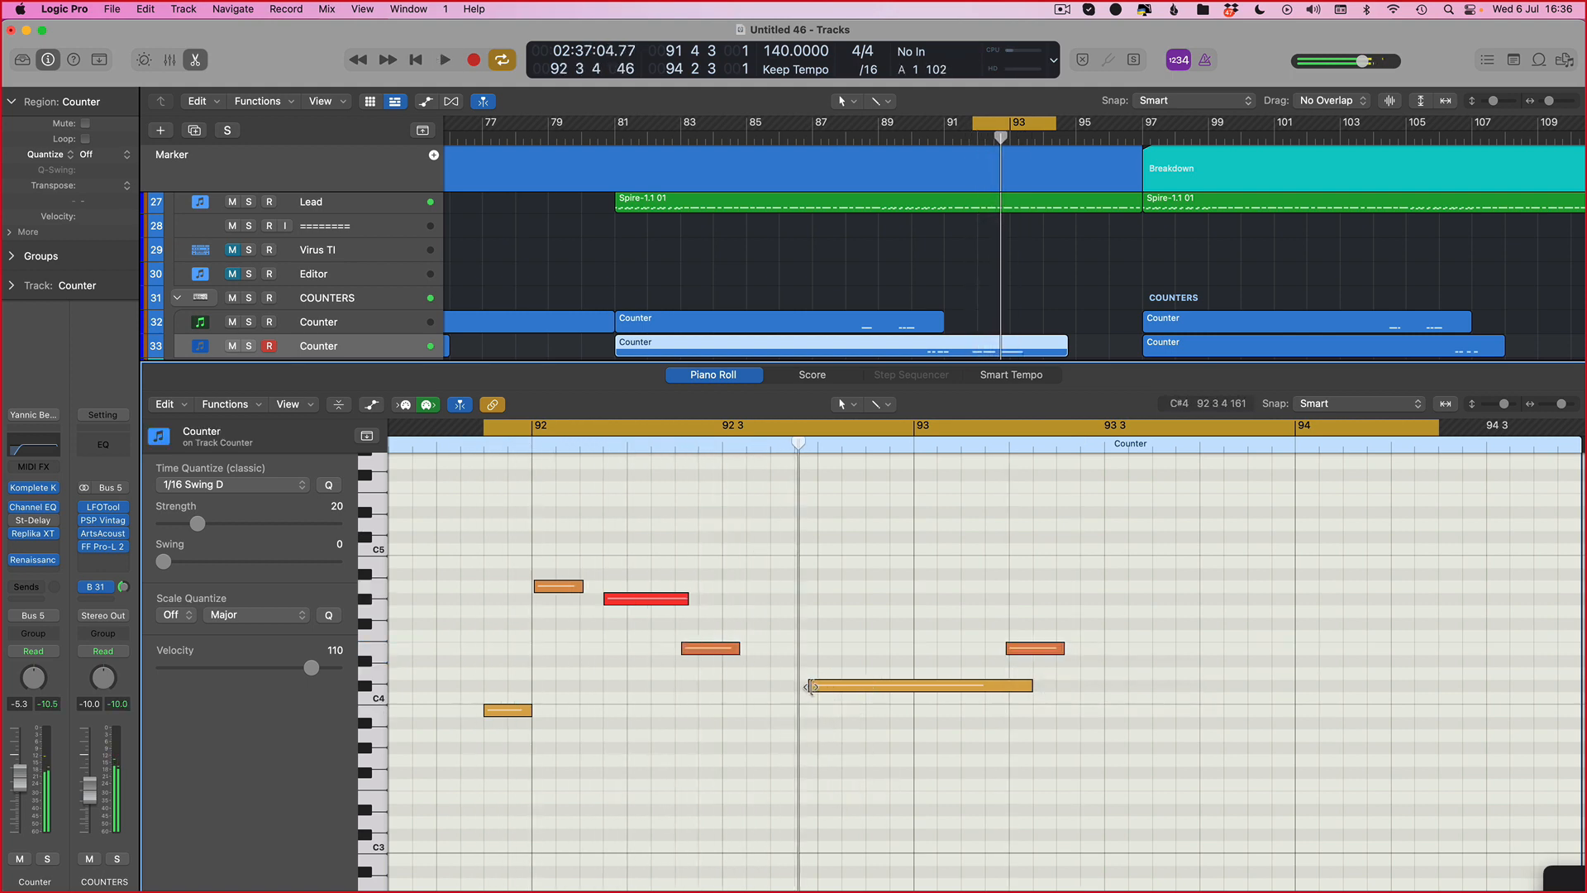
drag(809, 686, 770, 684)
key(space)
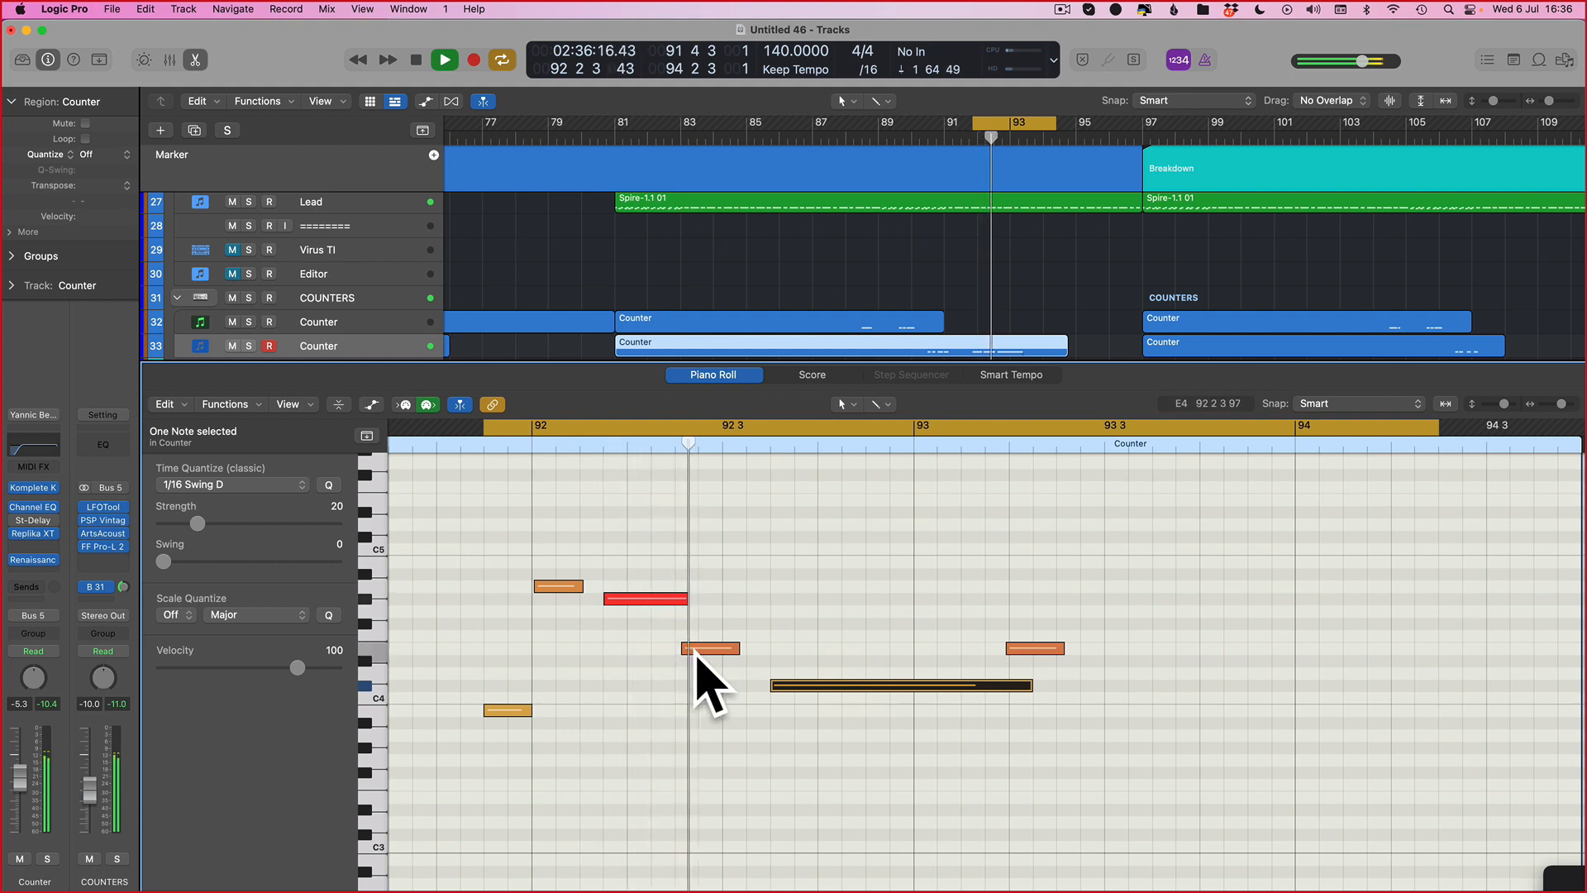
Step: Move the copied E4 note earlier to the start of bar 93 and audition
drag(1031, 652, 937, 652)
key(space)
key(space)
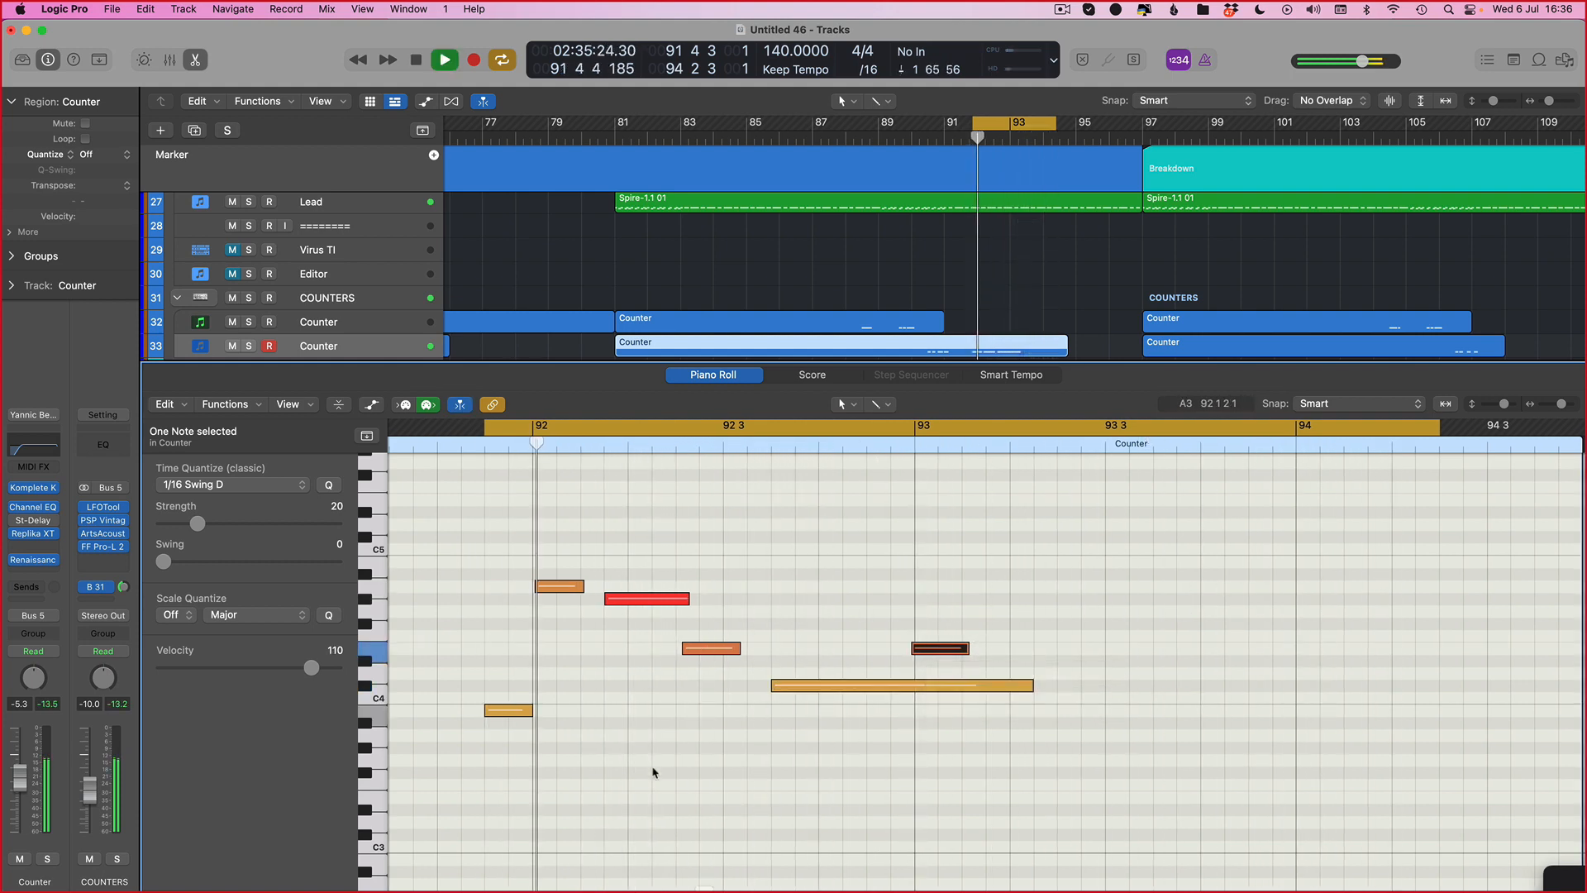
Step: Zoom out, select all notes in the region and audition the loop
key(super+Left)
key(super+Left)
key(super+Left)
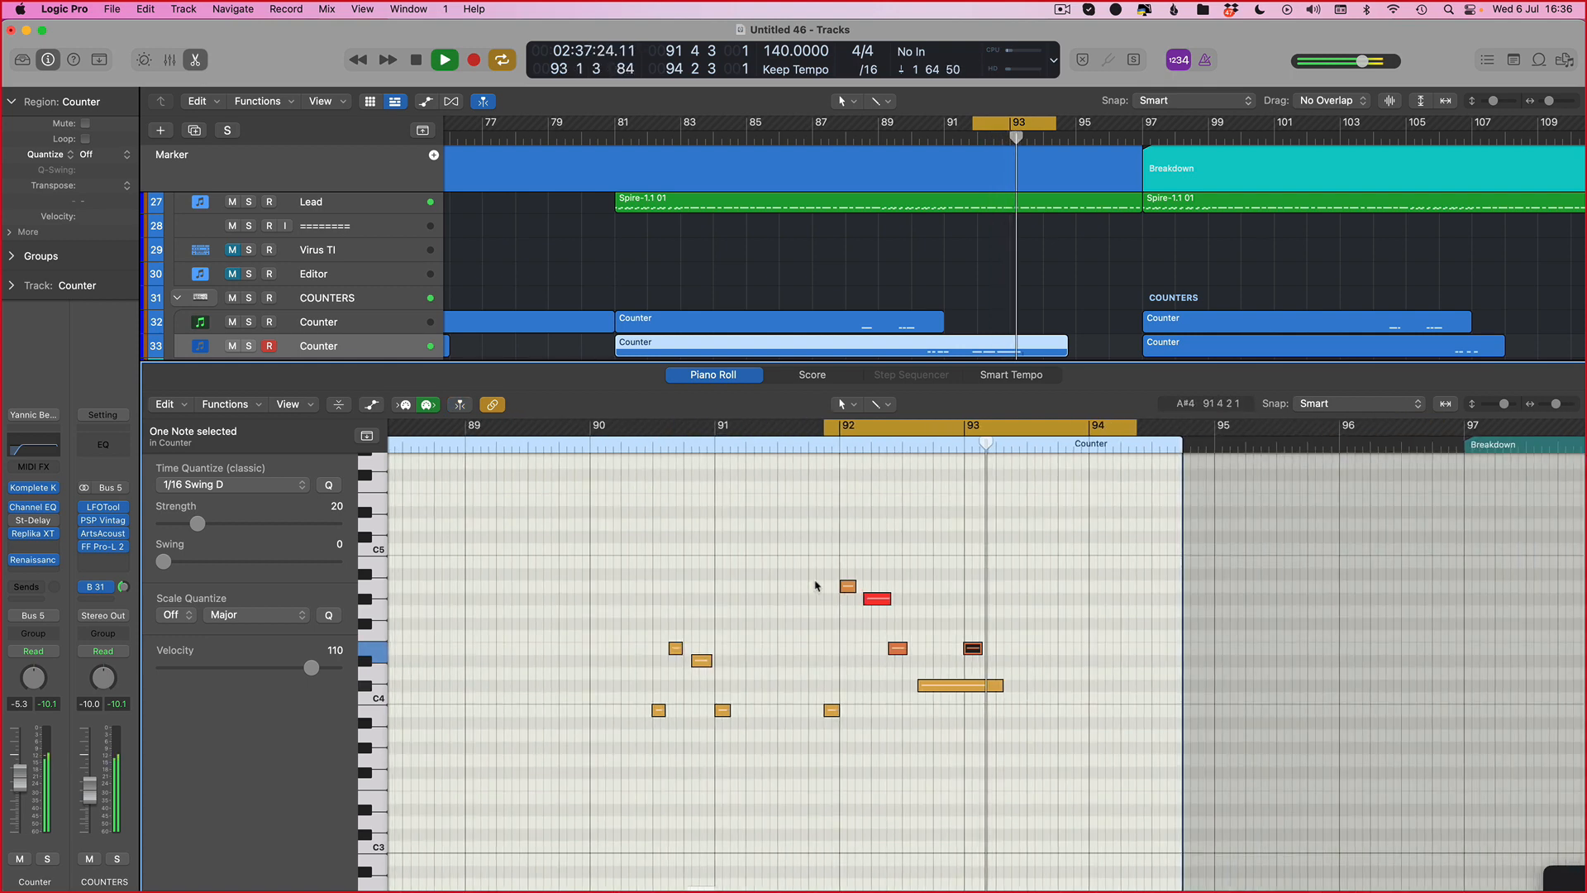
click(786, 592)
key(super+a)
key(space)
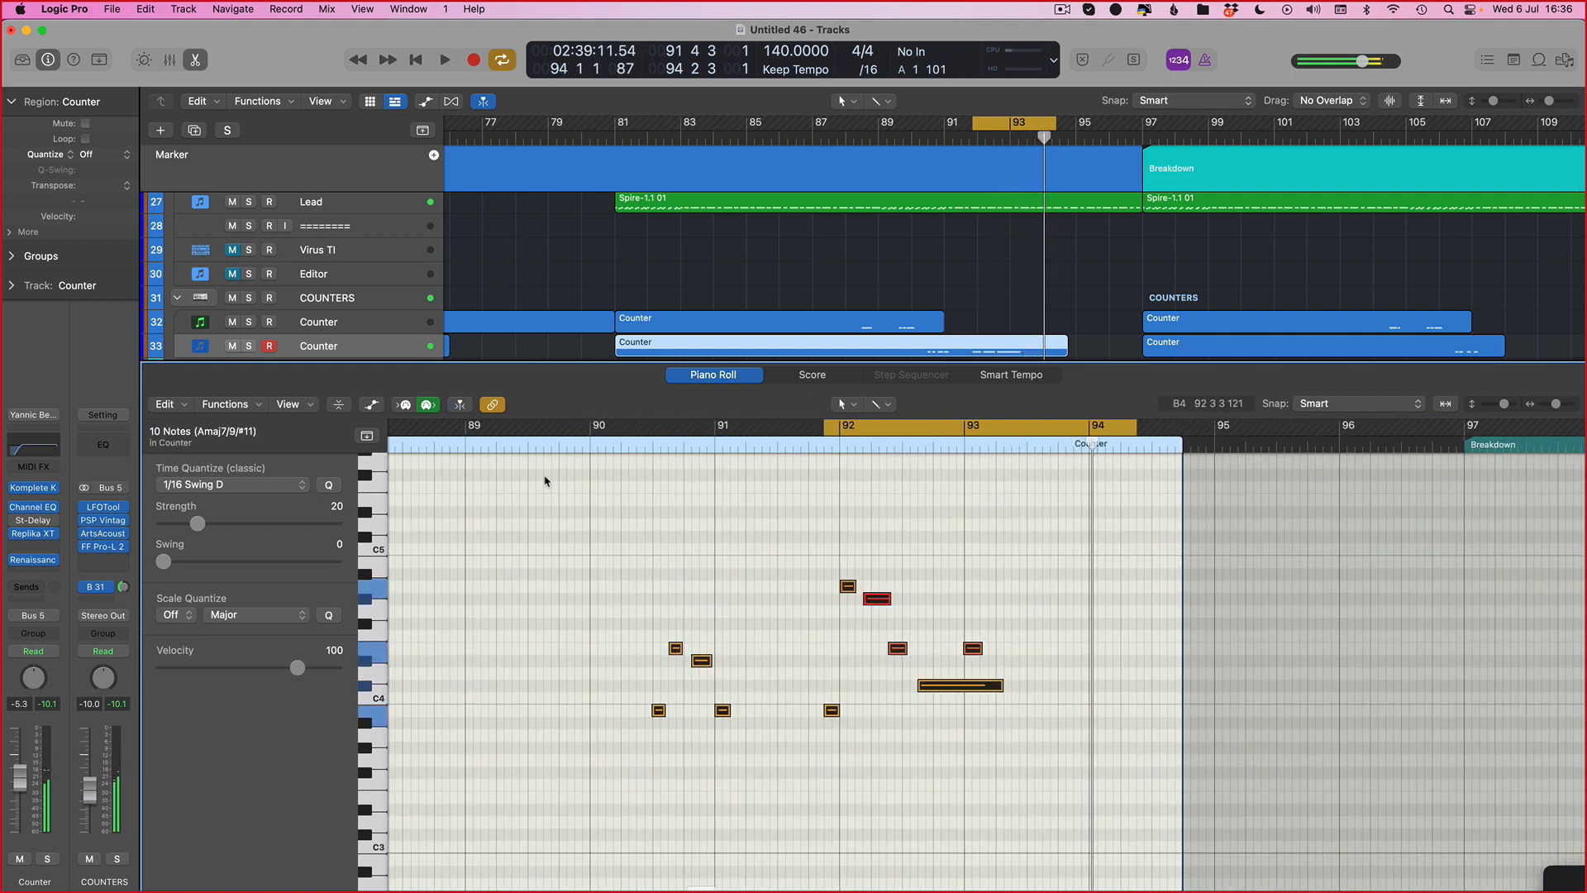
Step: Try to apply a MIDI Transform preset to the selected notes
click(226, 404)
mouse_move(282, 590)
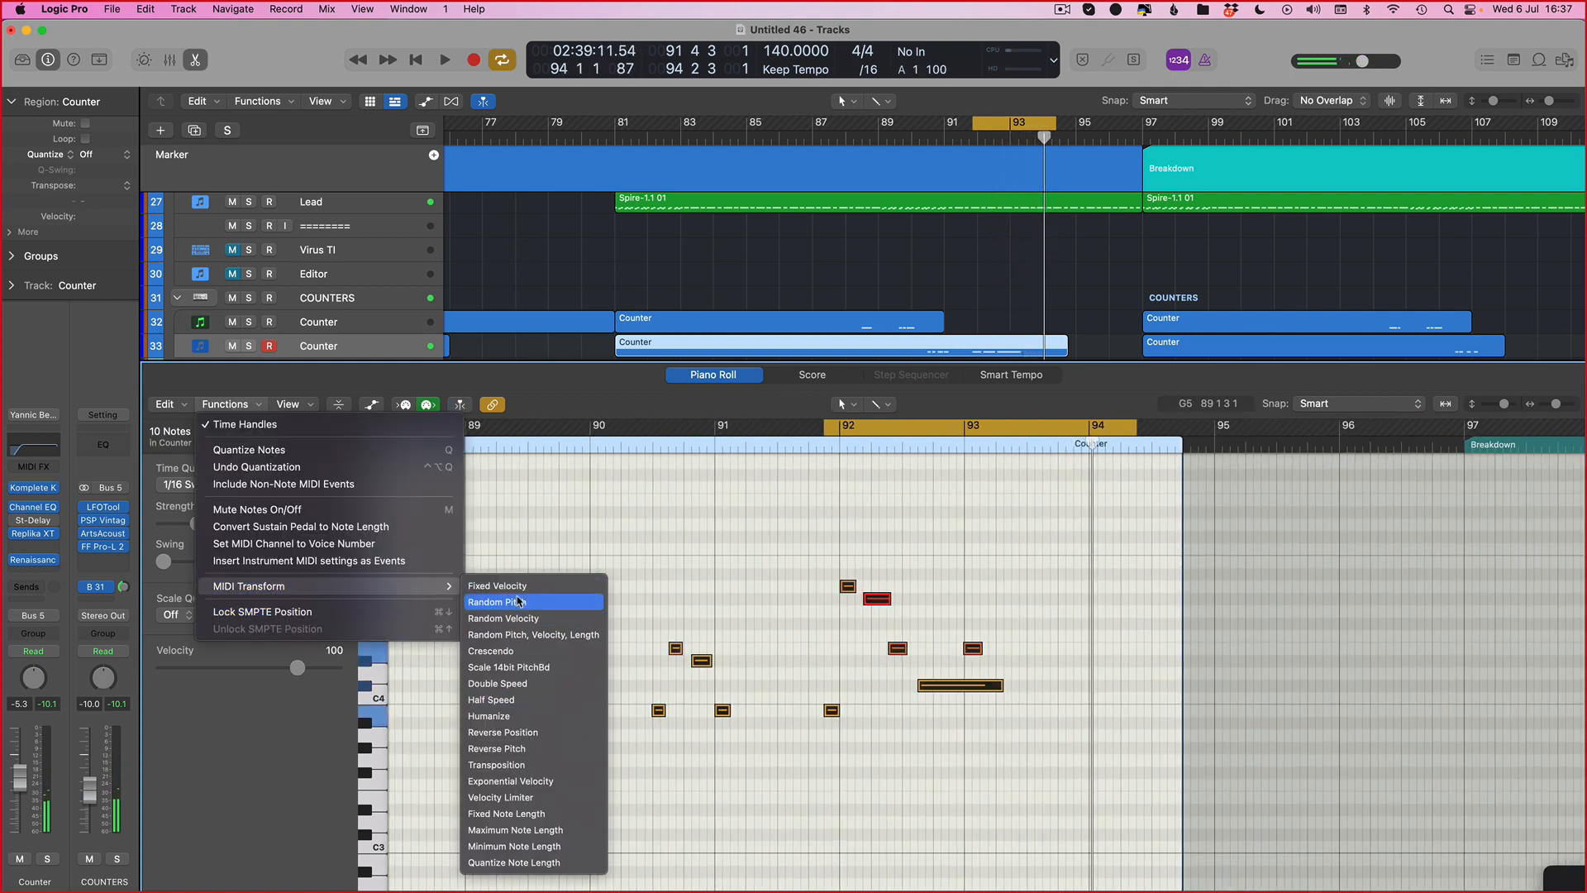
click(502, 739)
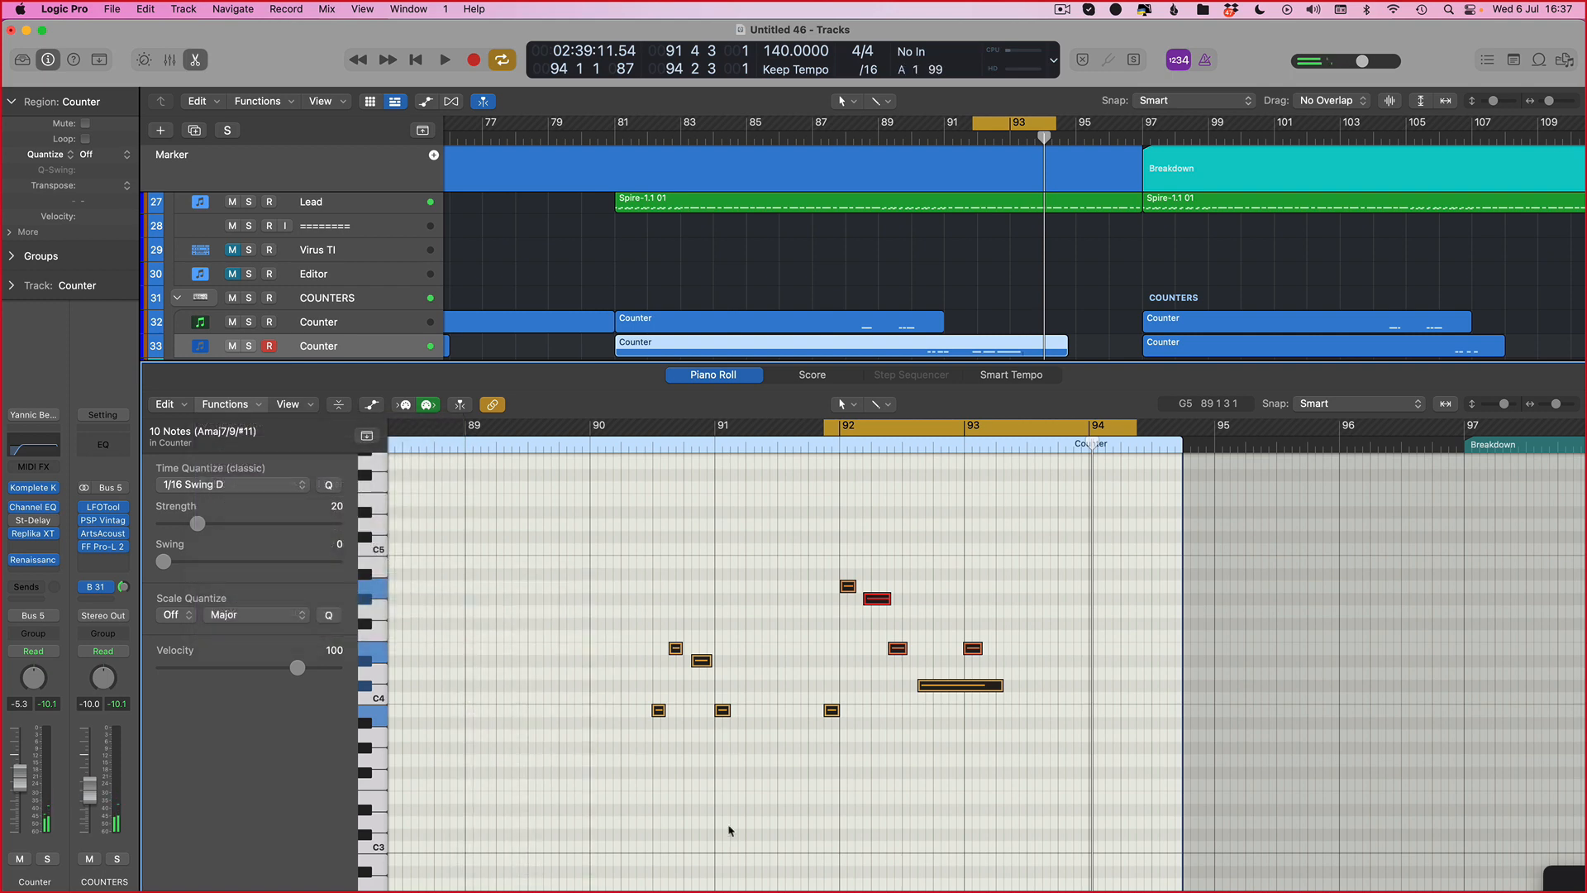
click(112, 10)
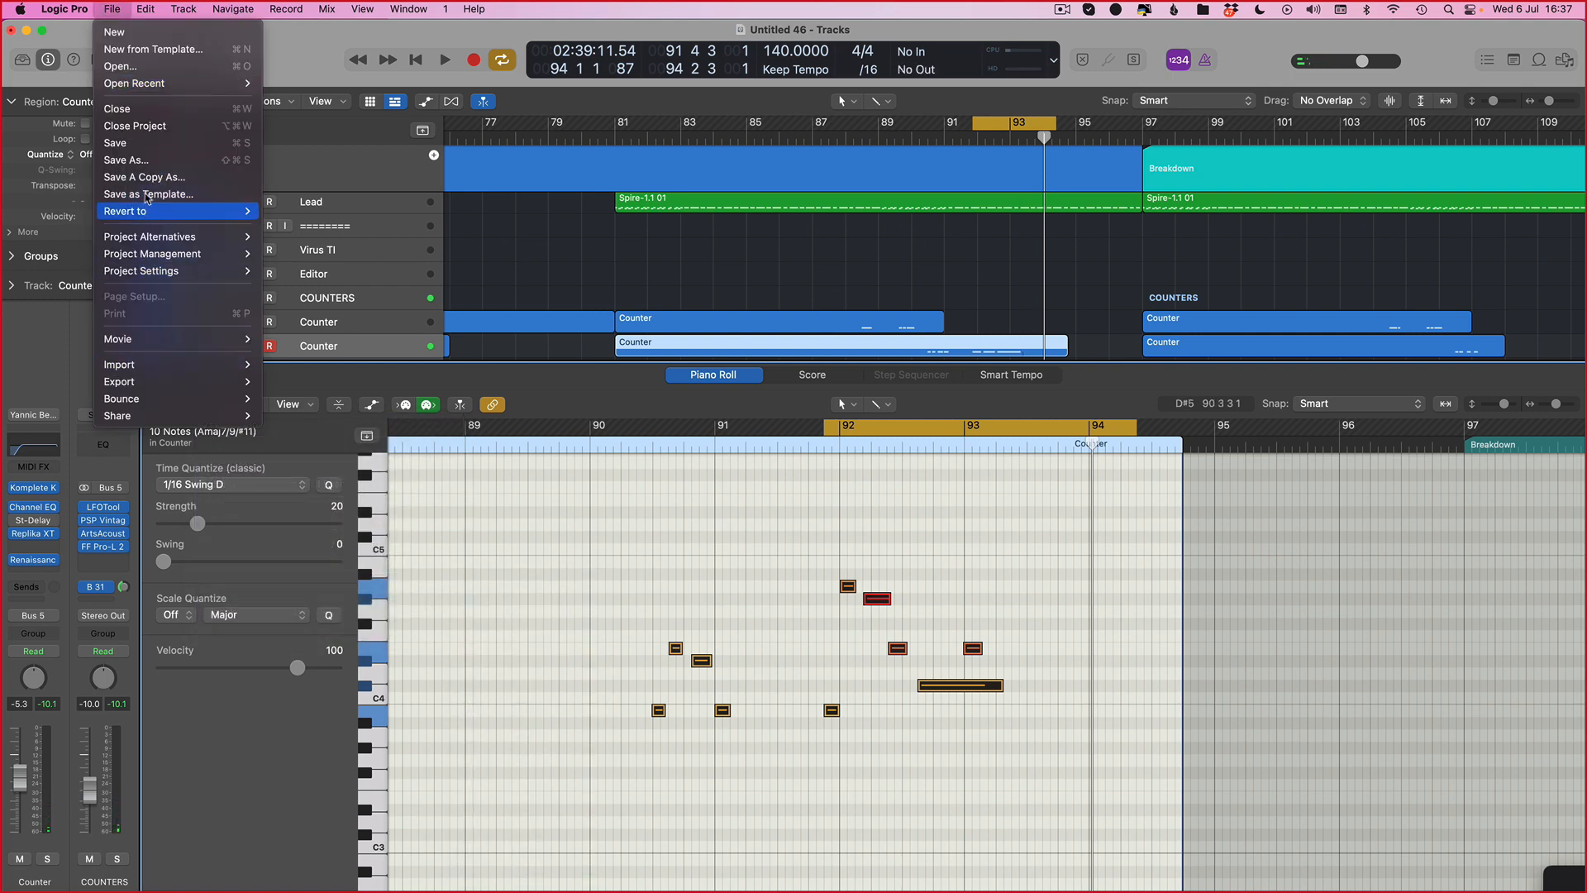
mouse_move(63, 11)
mouse_move(91, 89)
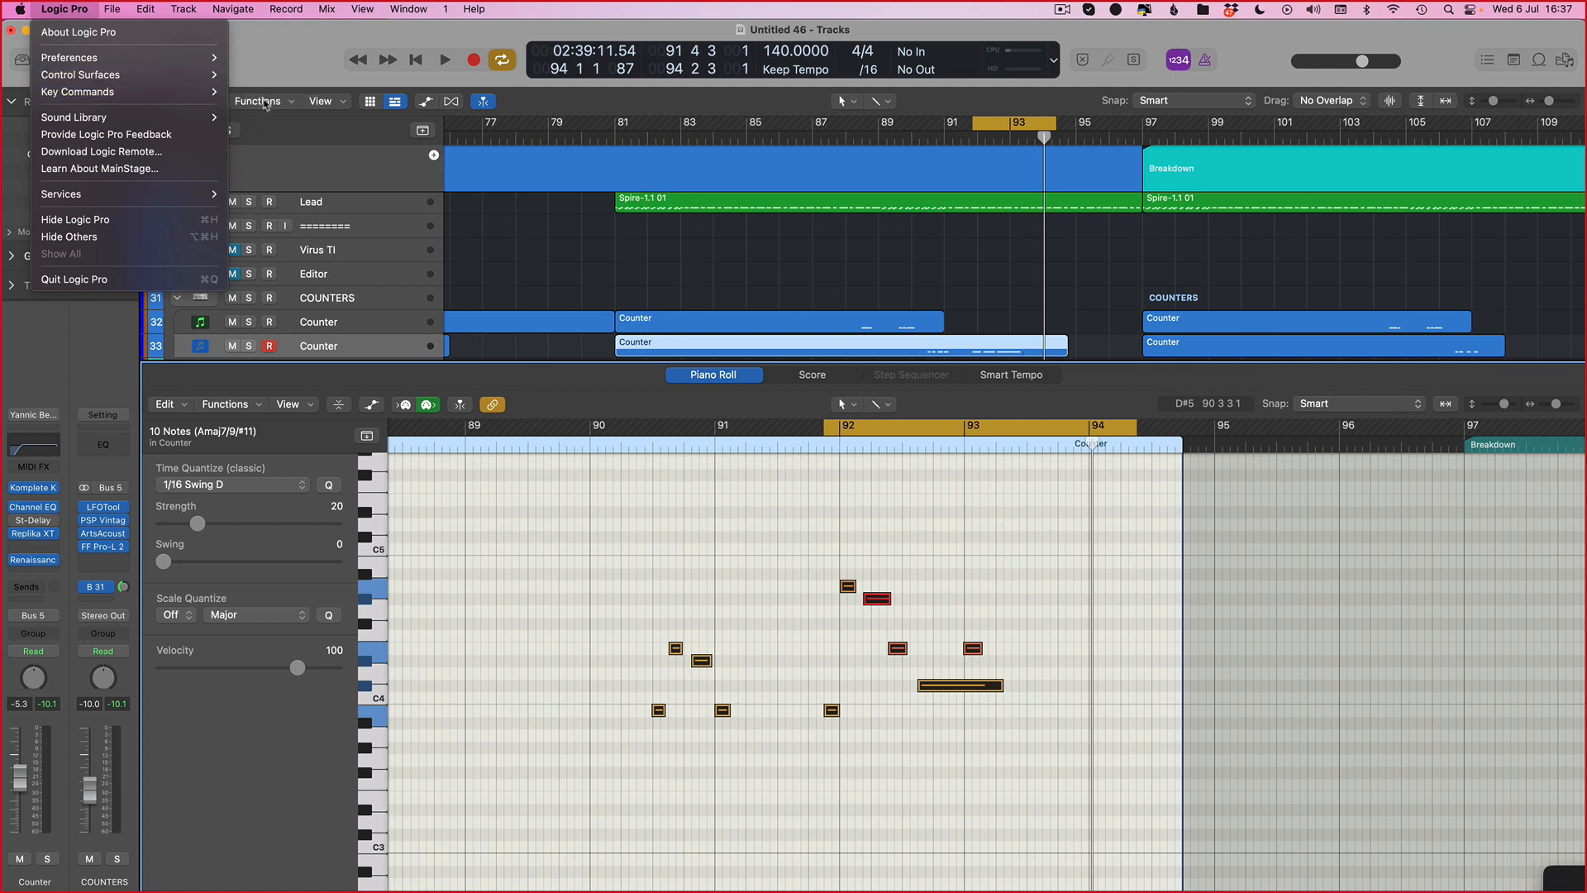
Step: Search the key commands list for velocity-related commands
click(281, 104)
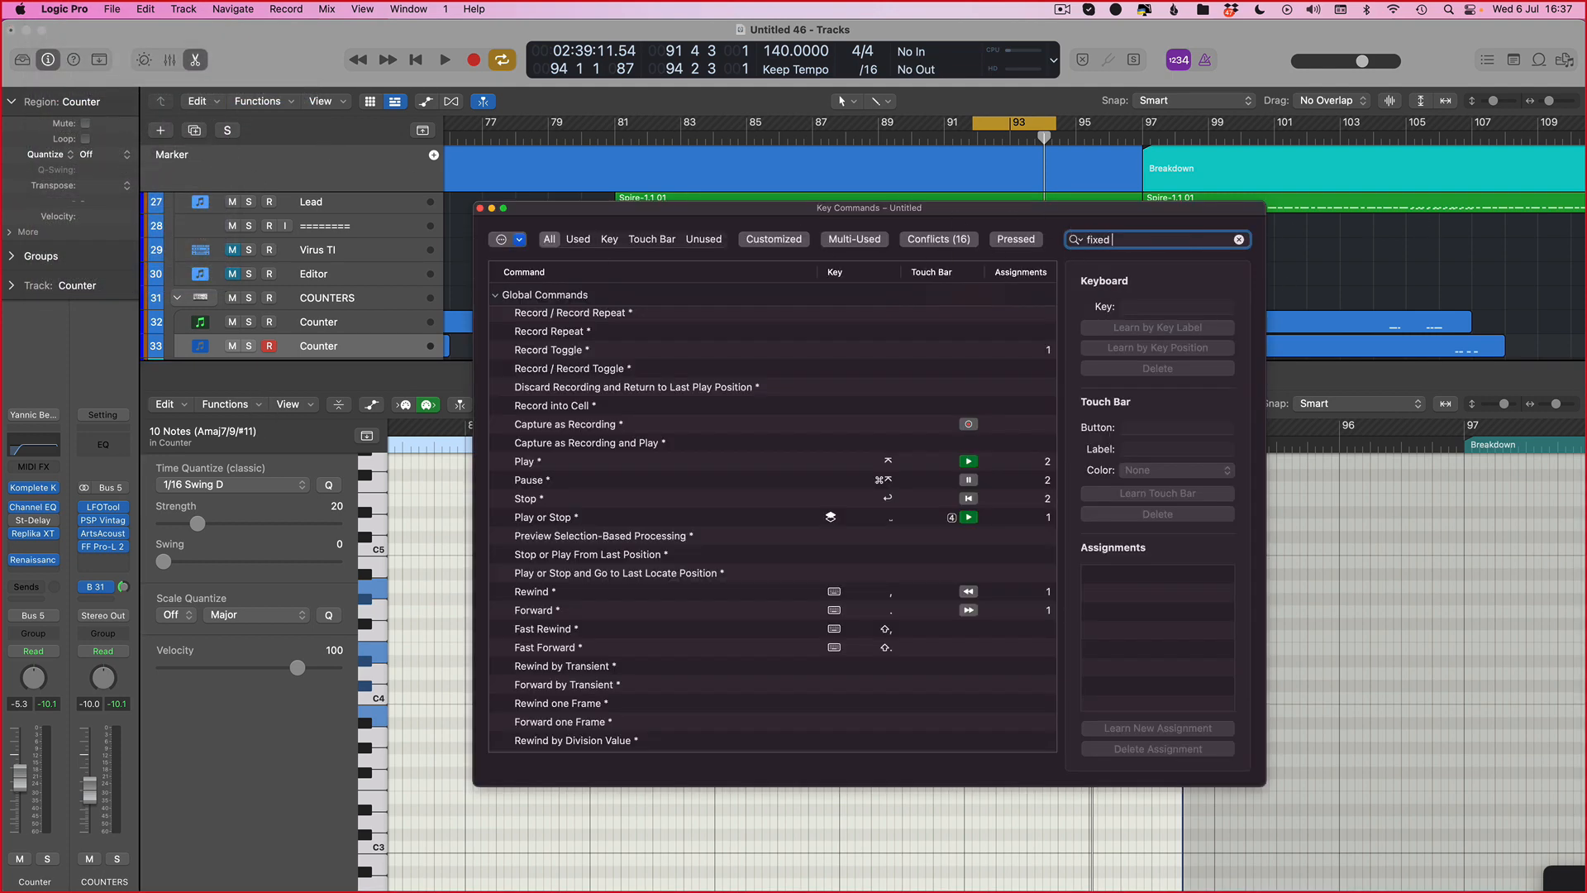
key(BackSpace)
key(BackSpace)
key(BackSpace)
key(BackSpace)
key(BackSpace)
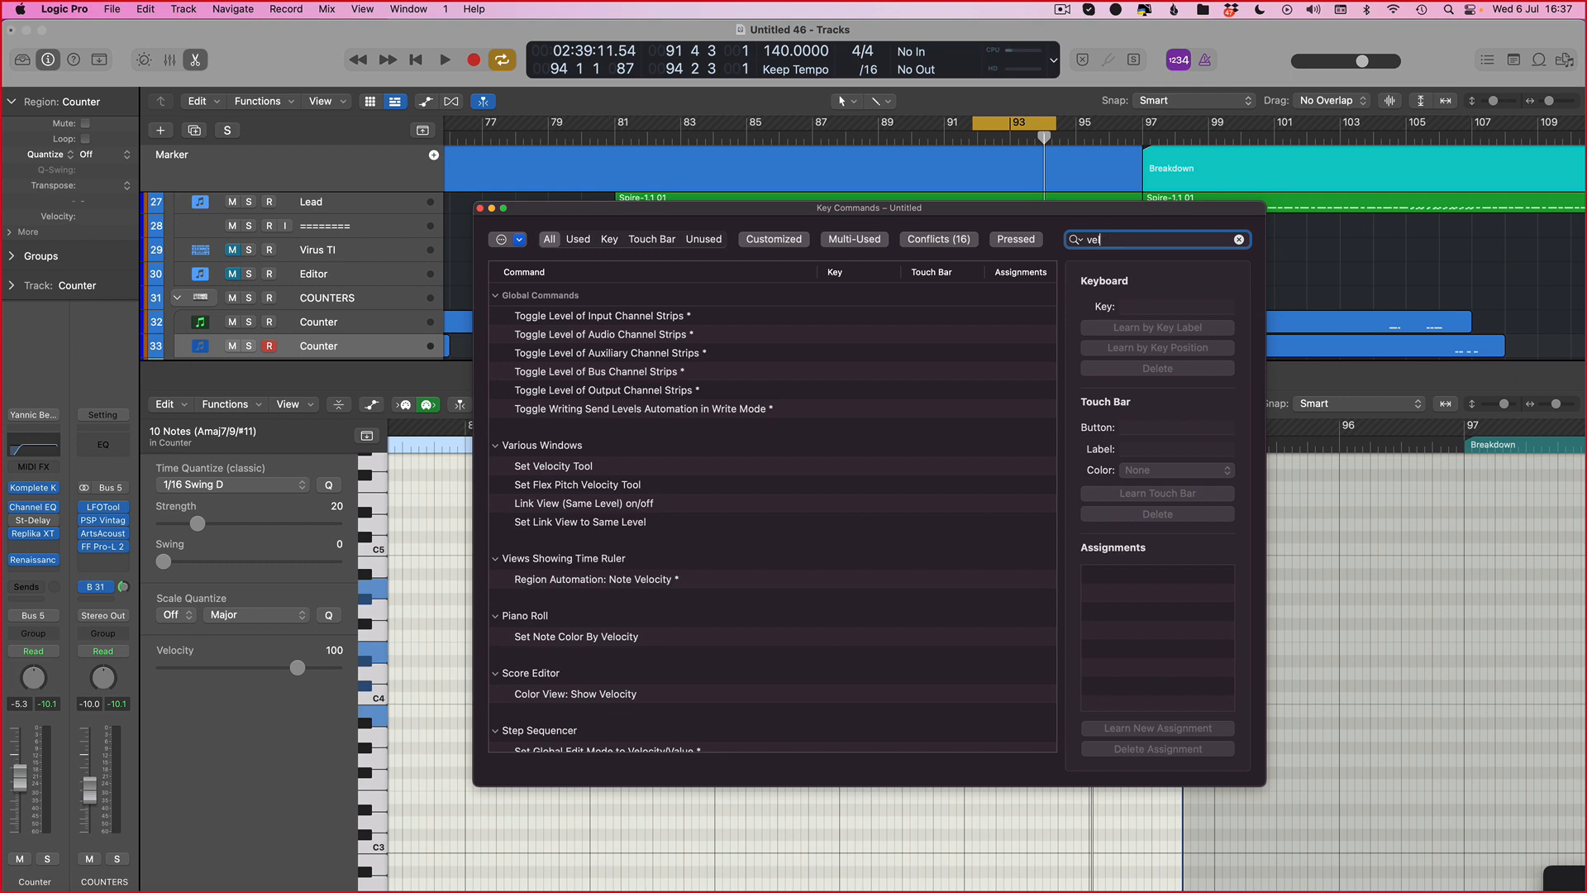
text(tu)
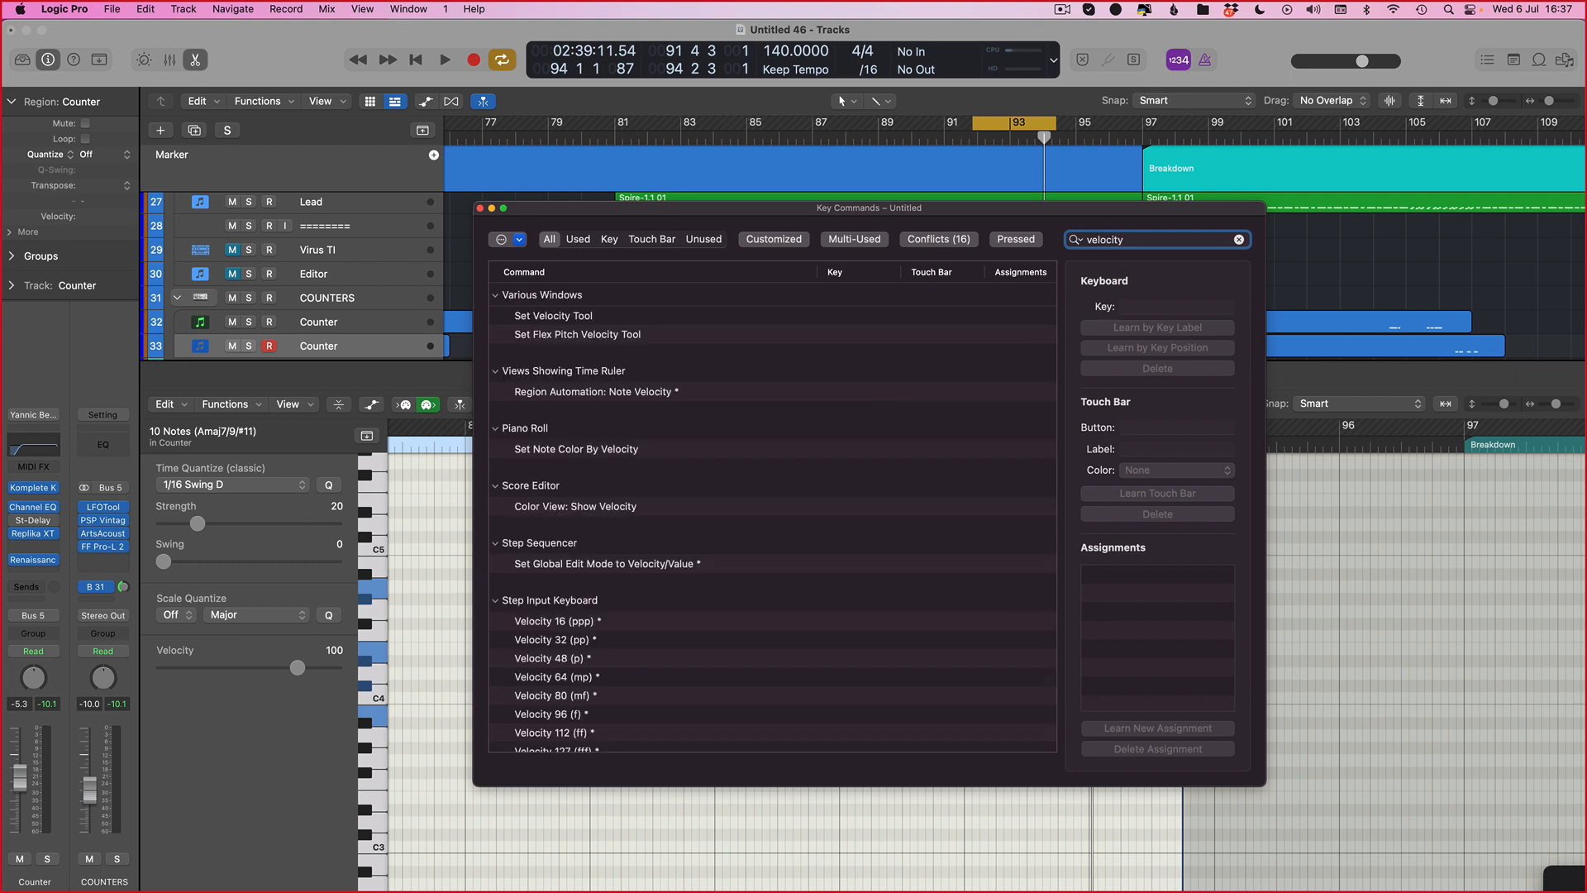
scroll(430, 487, up, 3)
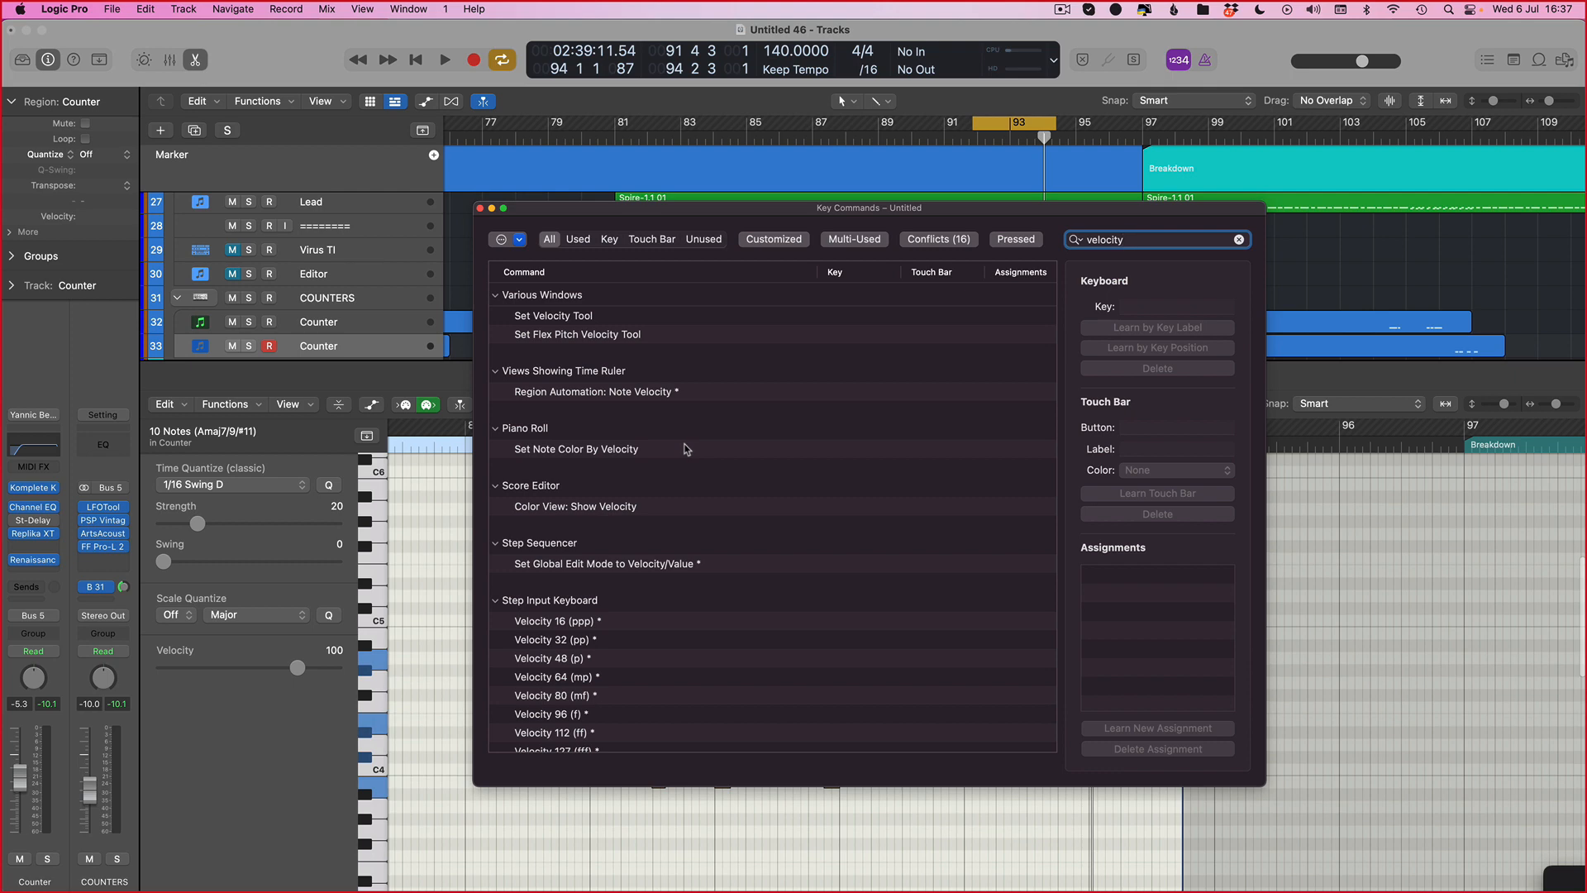
scroll(598, 419, down, 3)
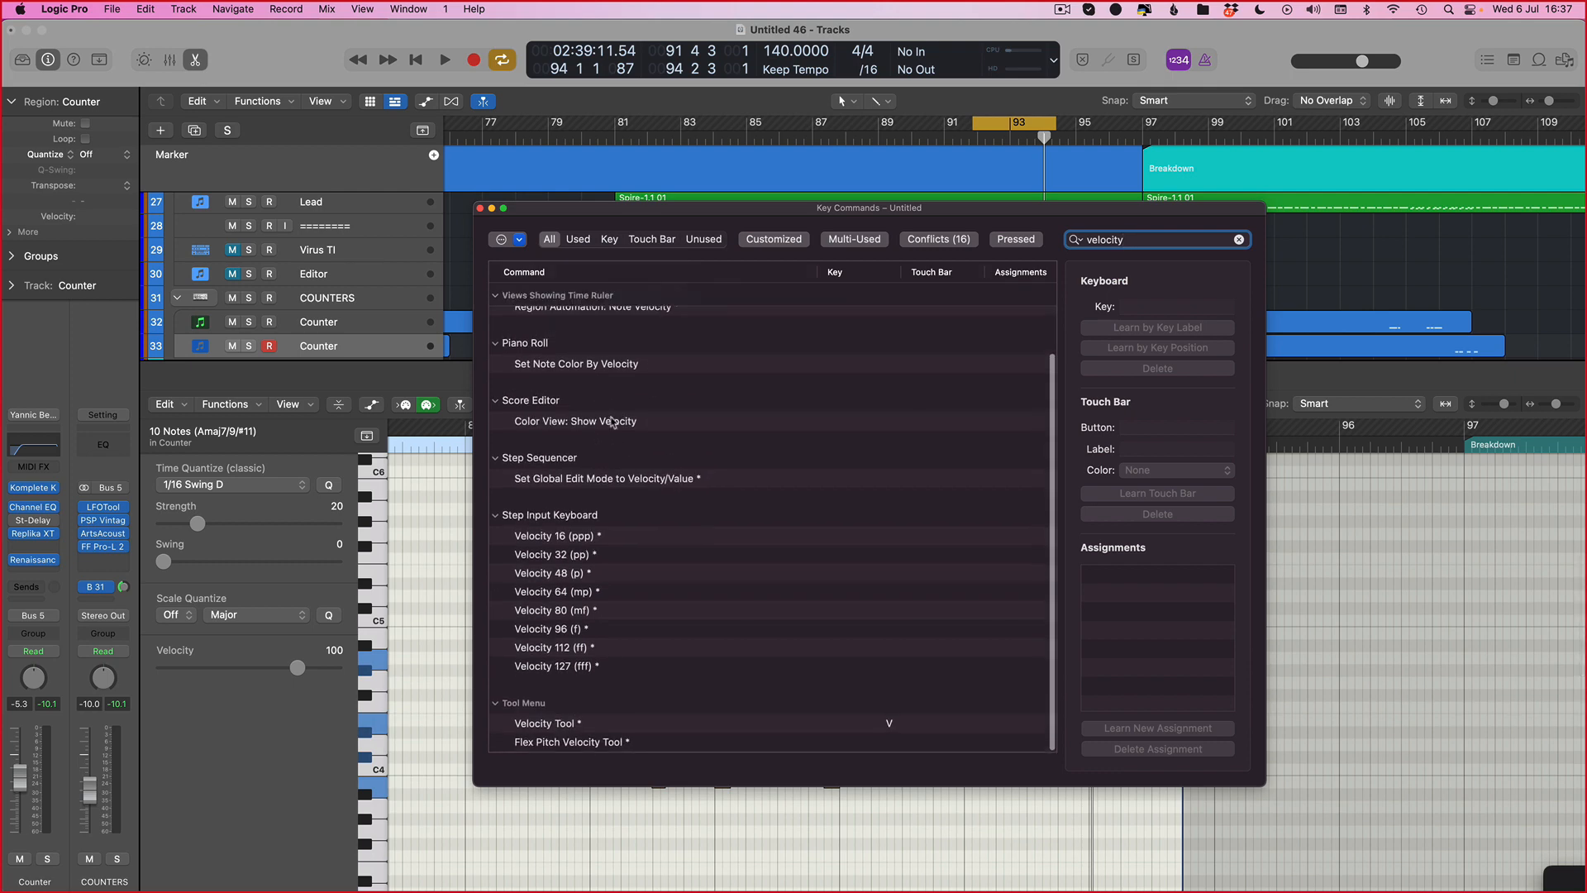
click(479, 209)
Step: Search the key commands list for MIDI Transform commands
click(228, 405)
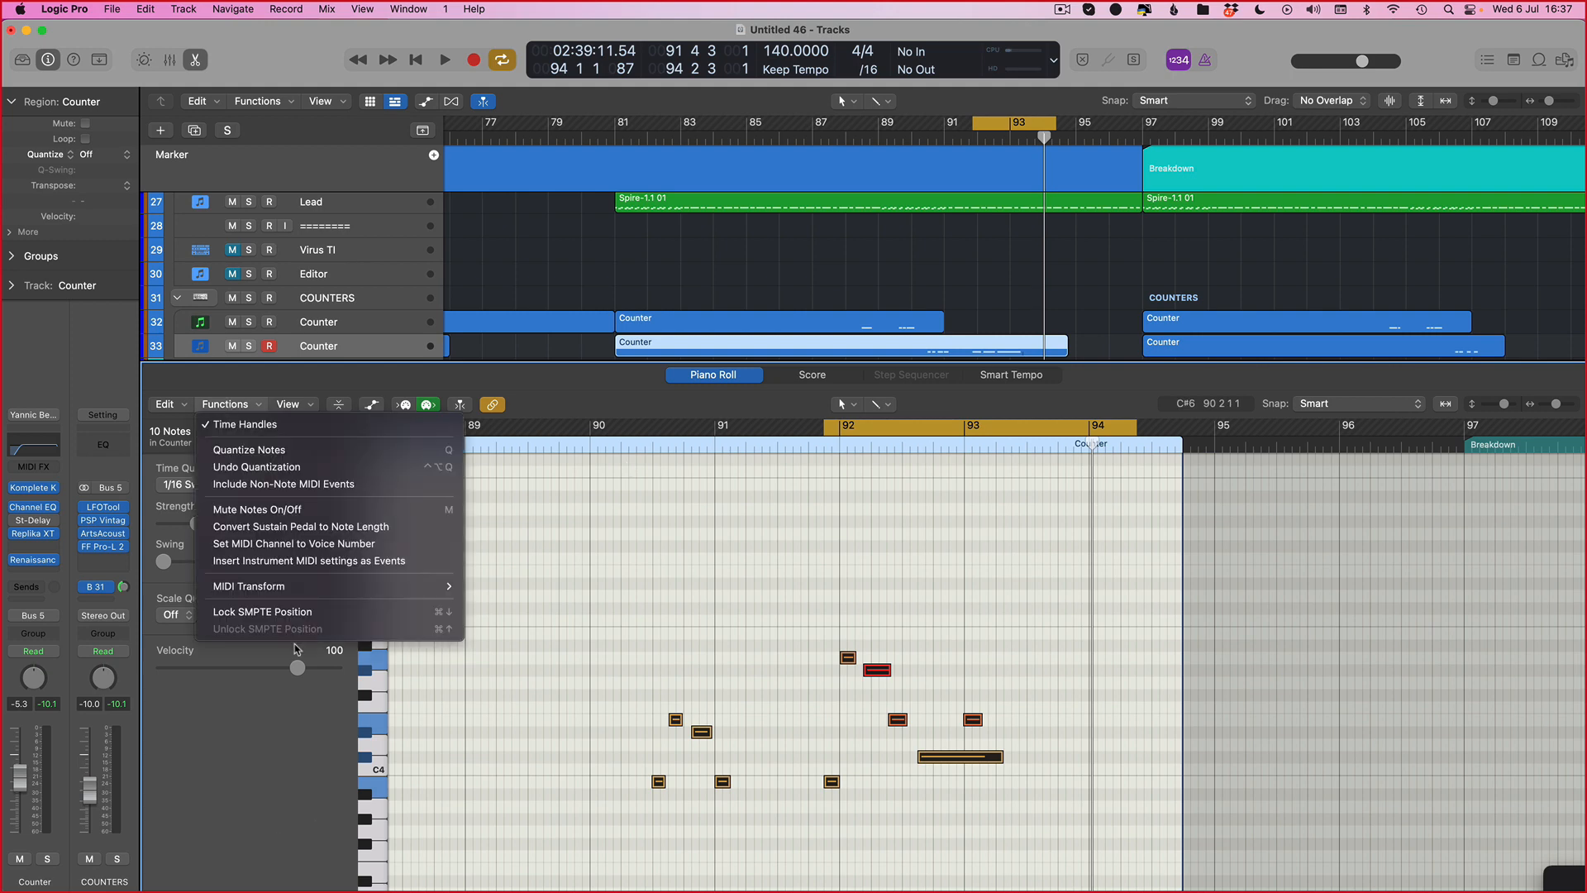
click(938, 621)
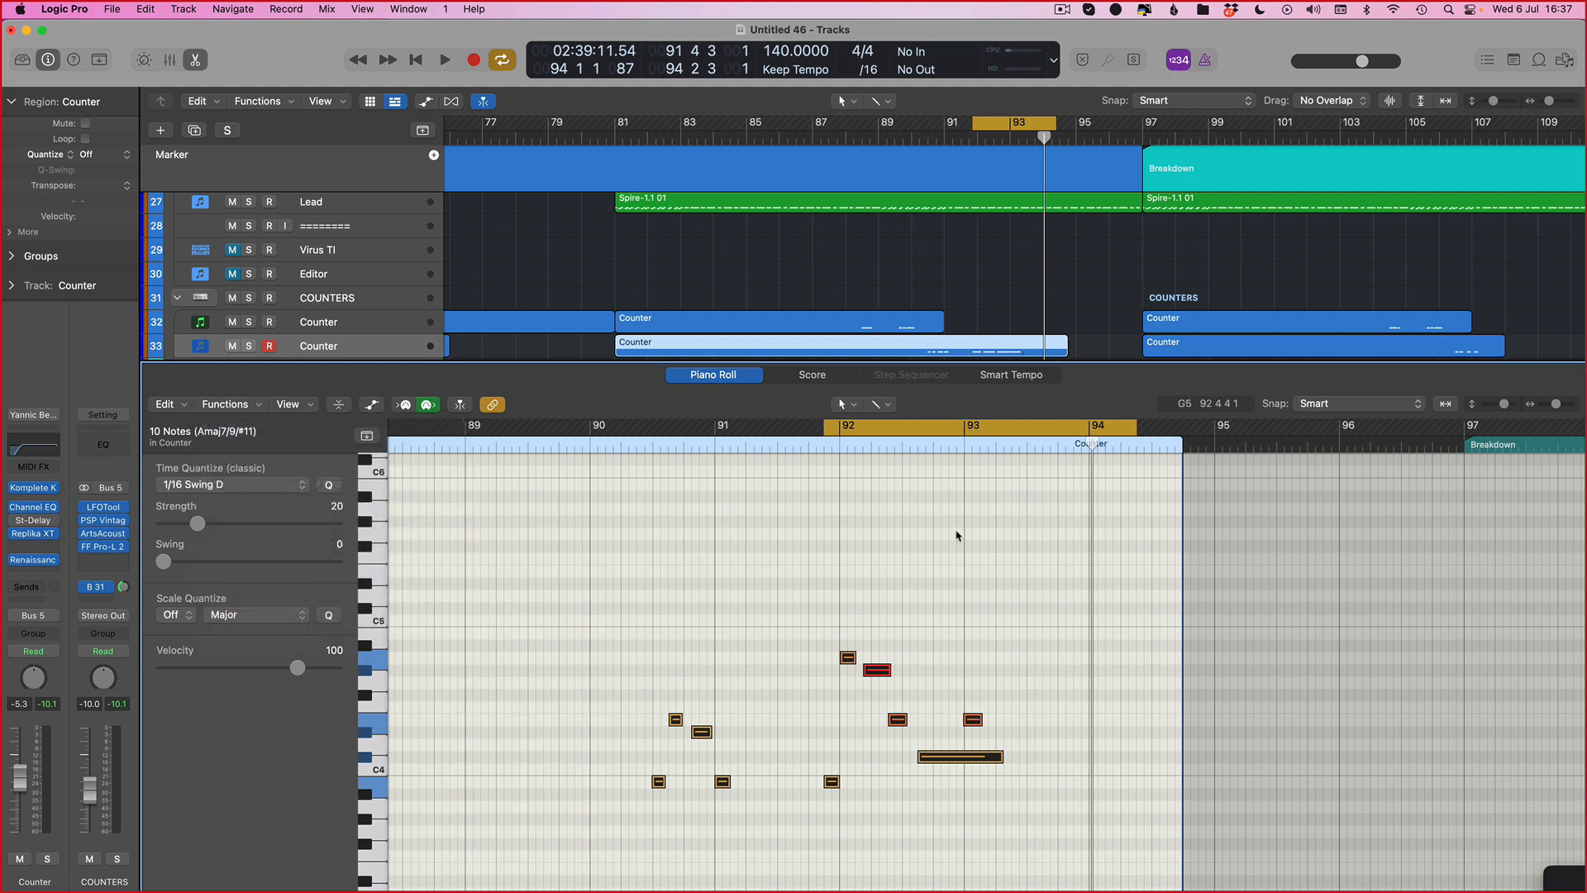
click(64, 9)
mouse_move(68, 74)
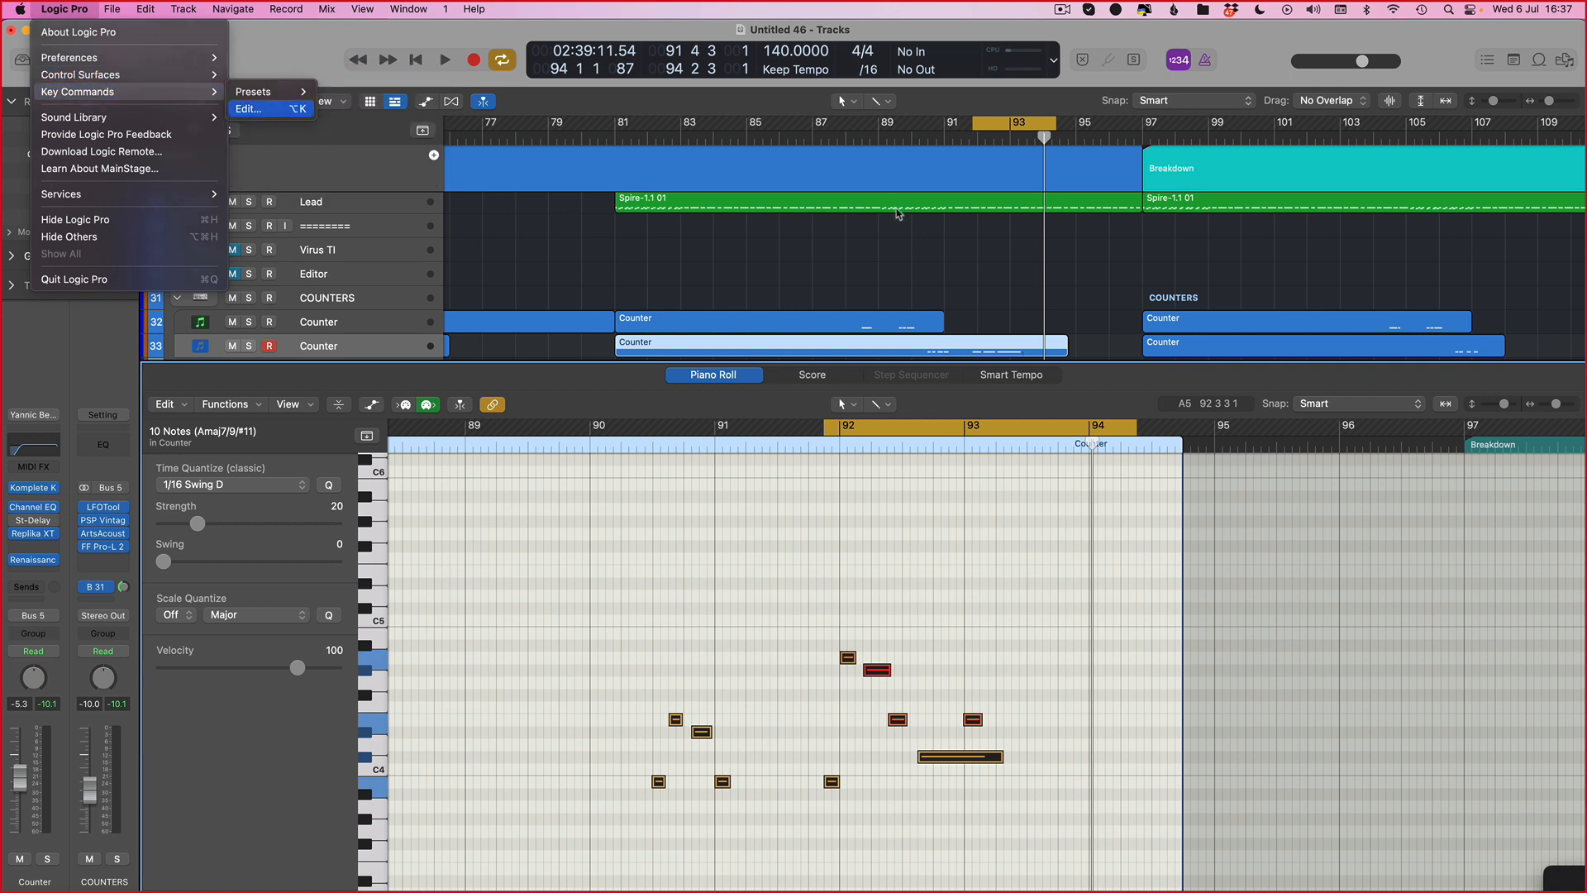
click(249, 109)
double_click(1141, 237)
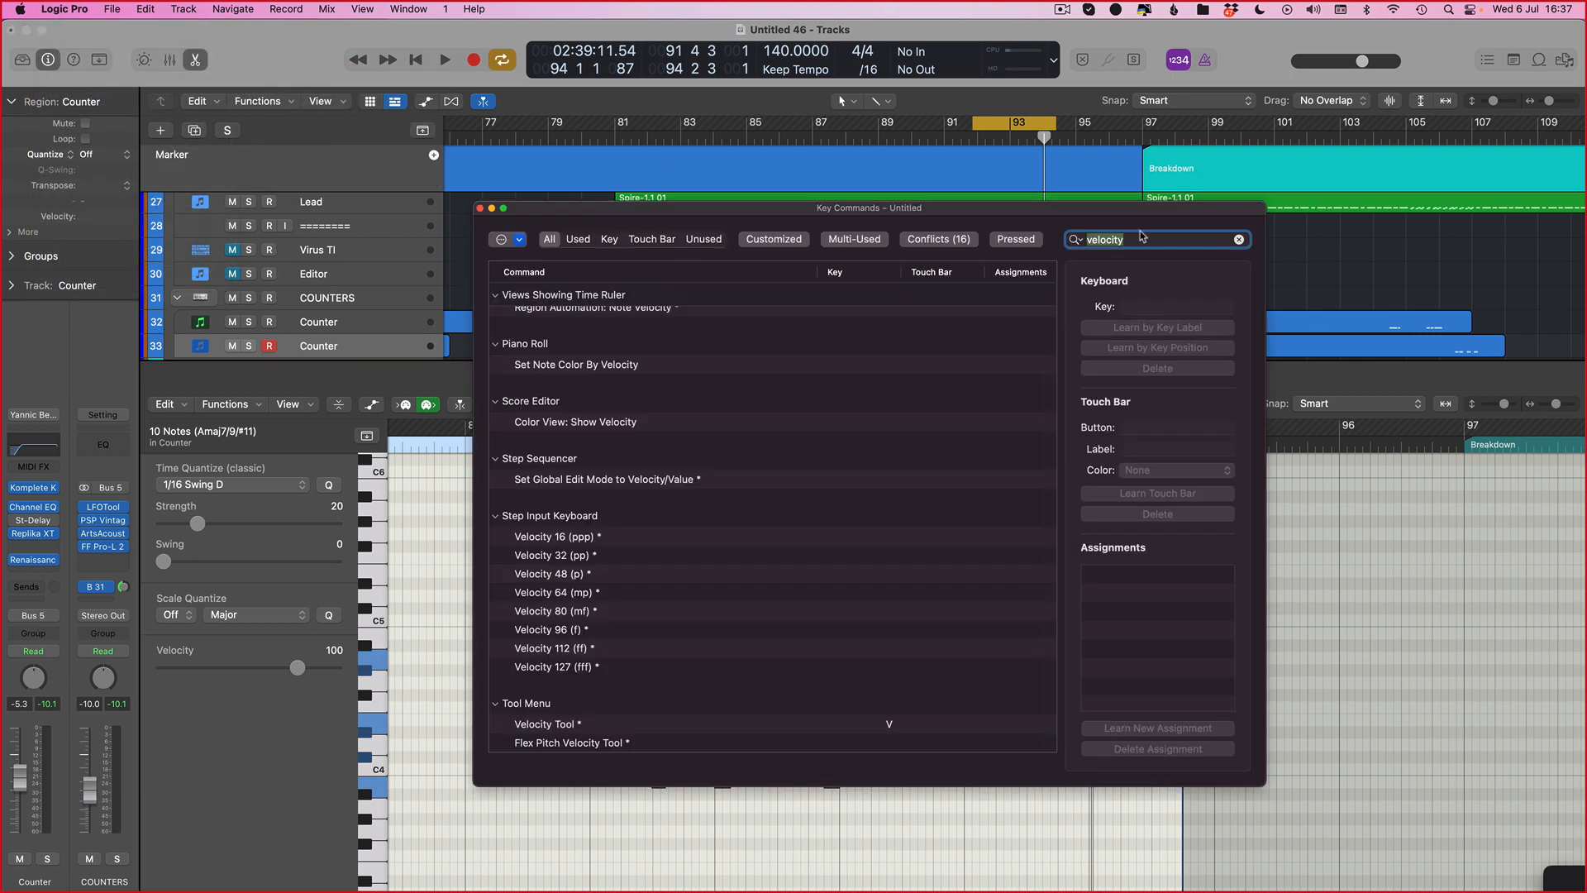
key(BackSpace)
text(midi)
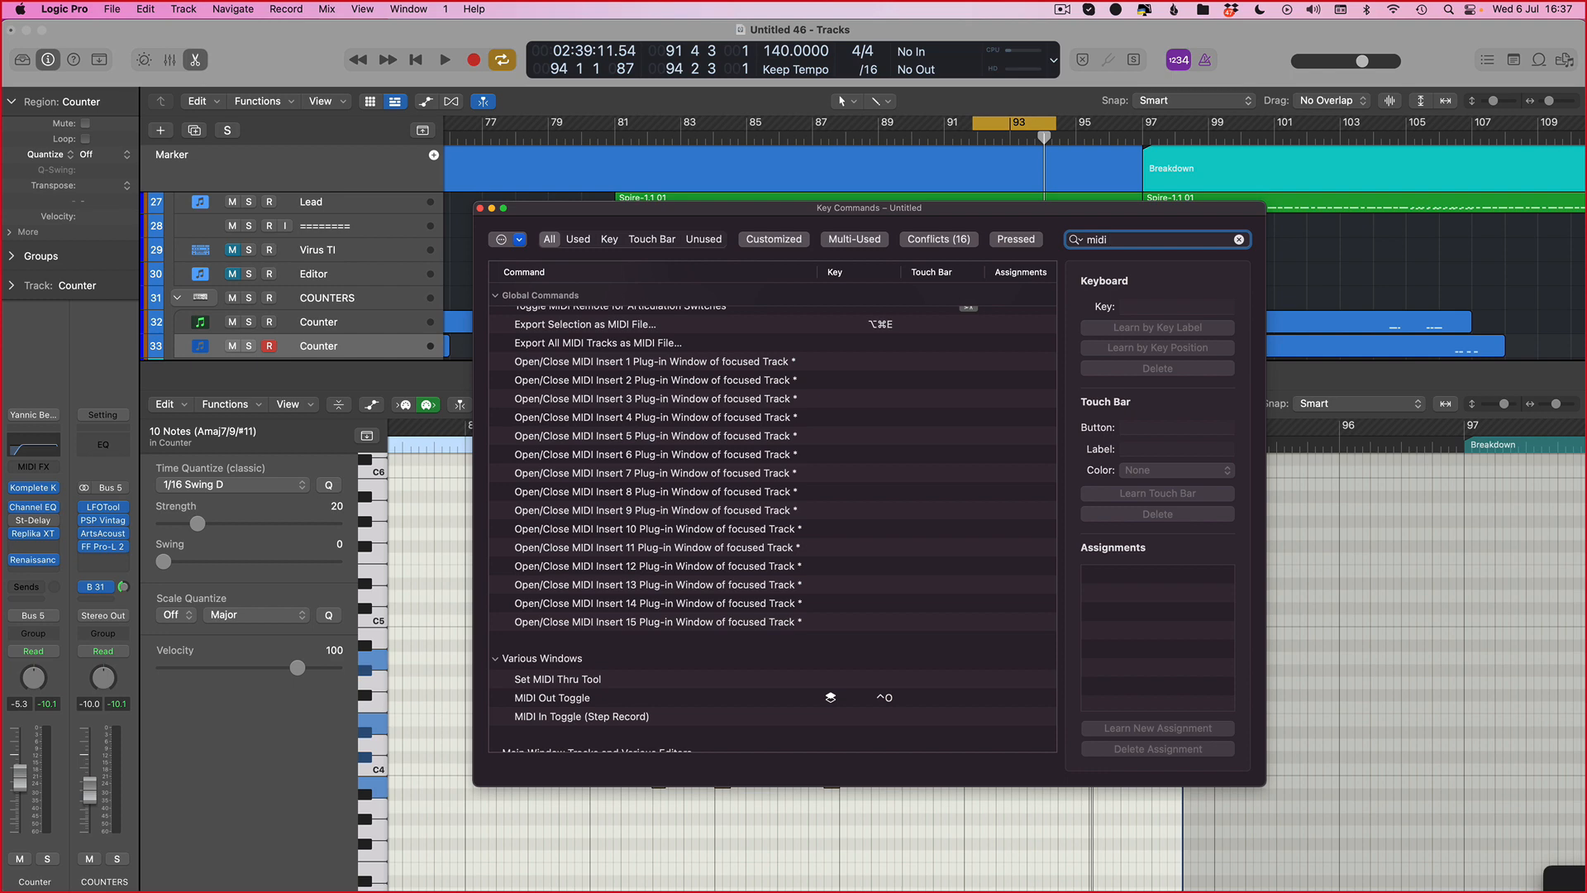
click(222, 404)
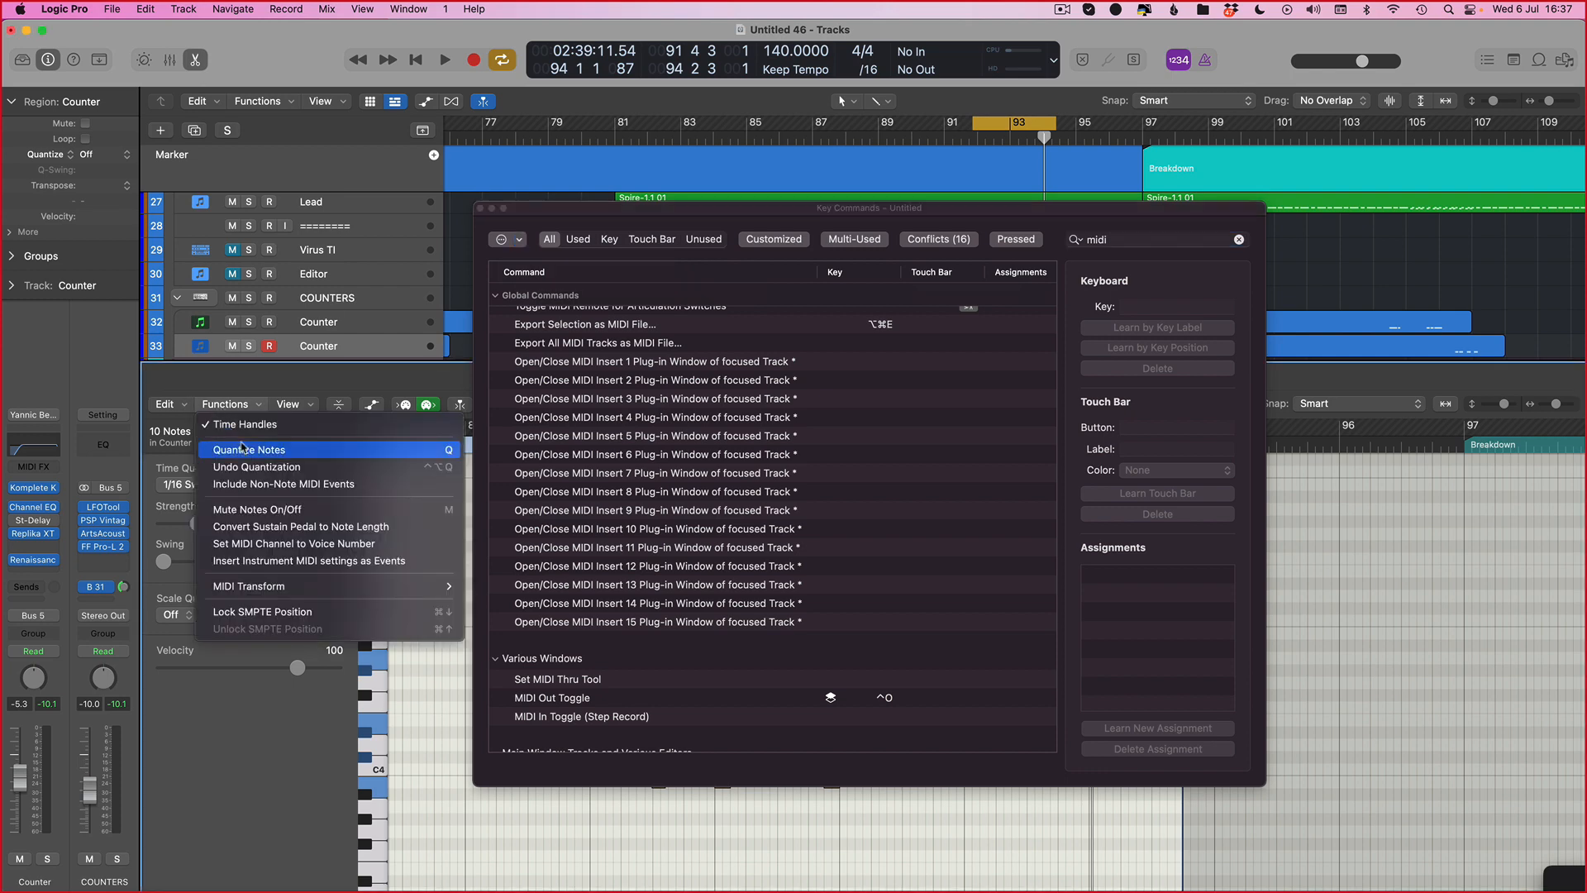
click(1173, 239)
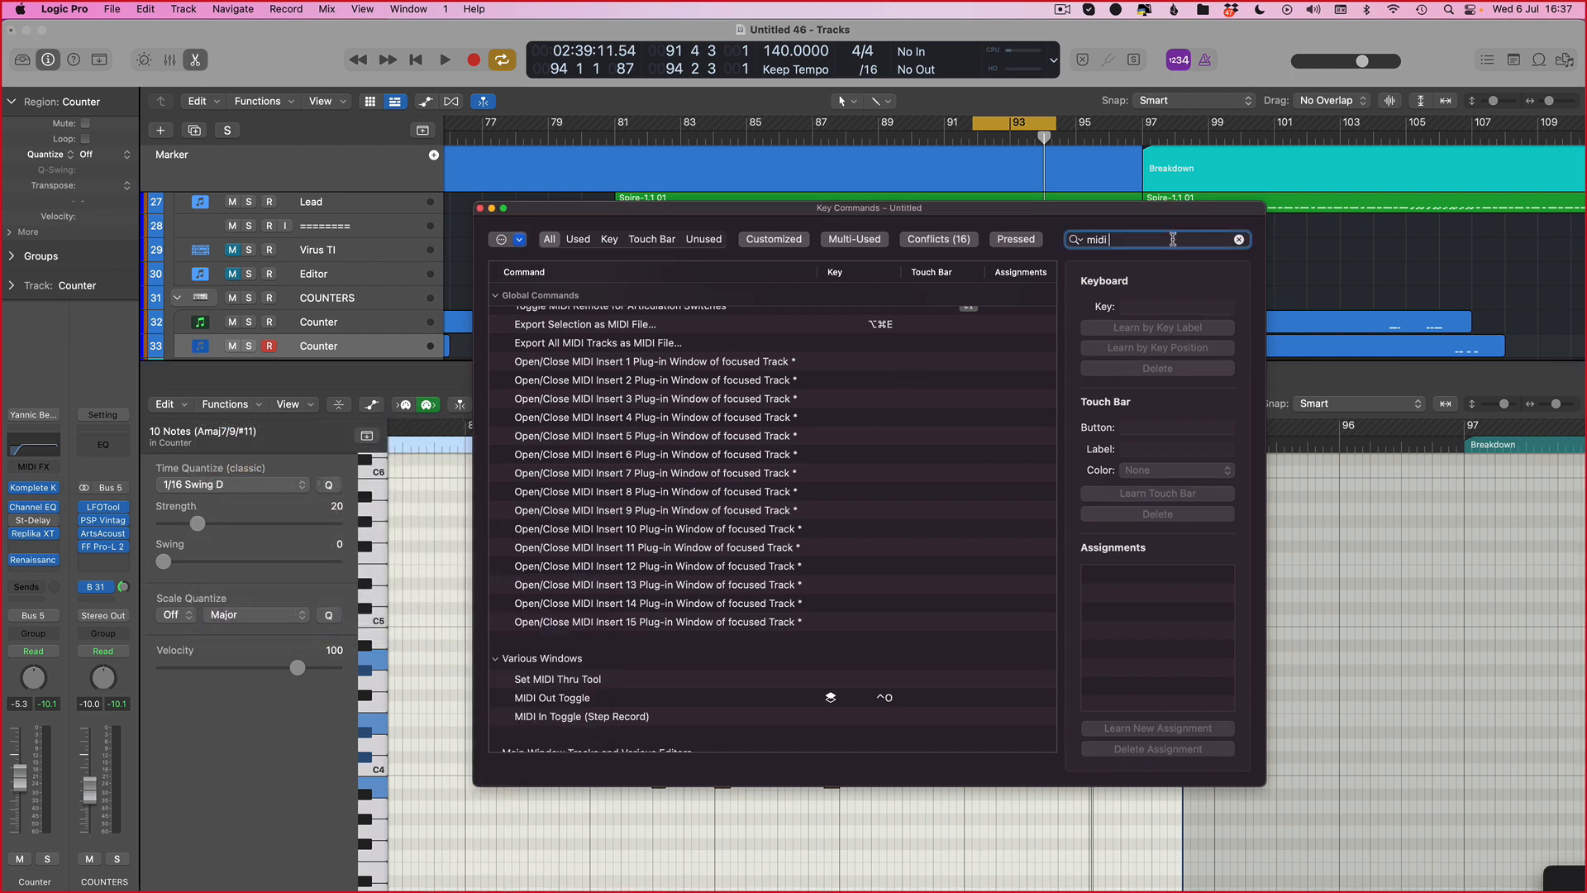
text(transform)
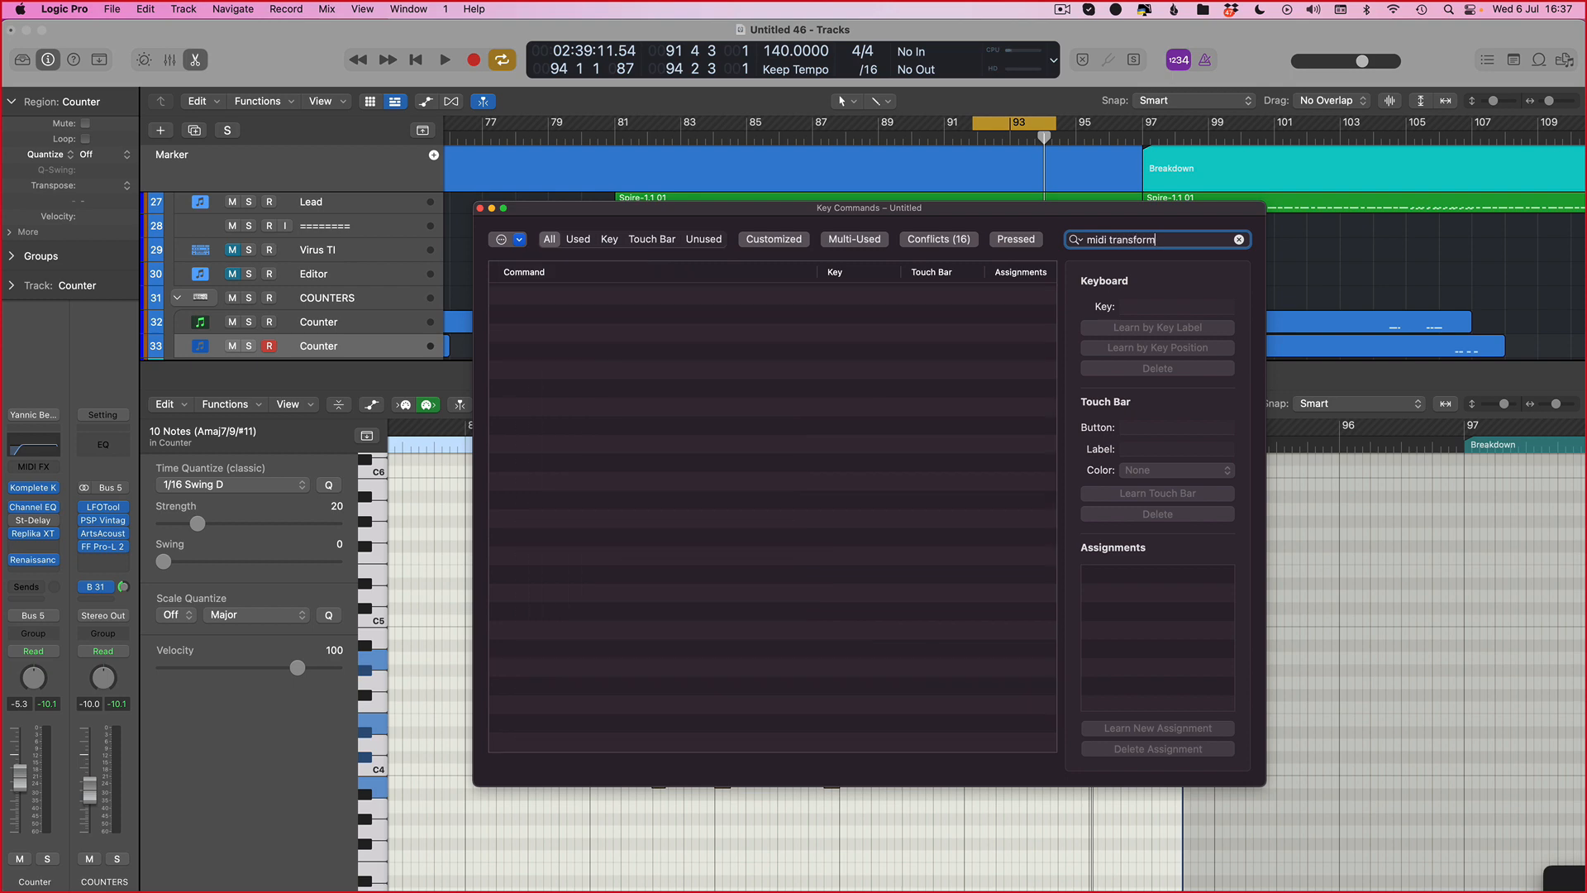
key(super+BackSpace)
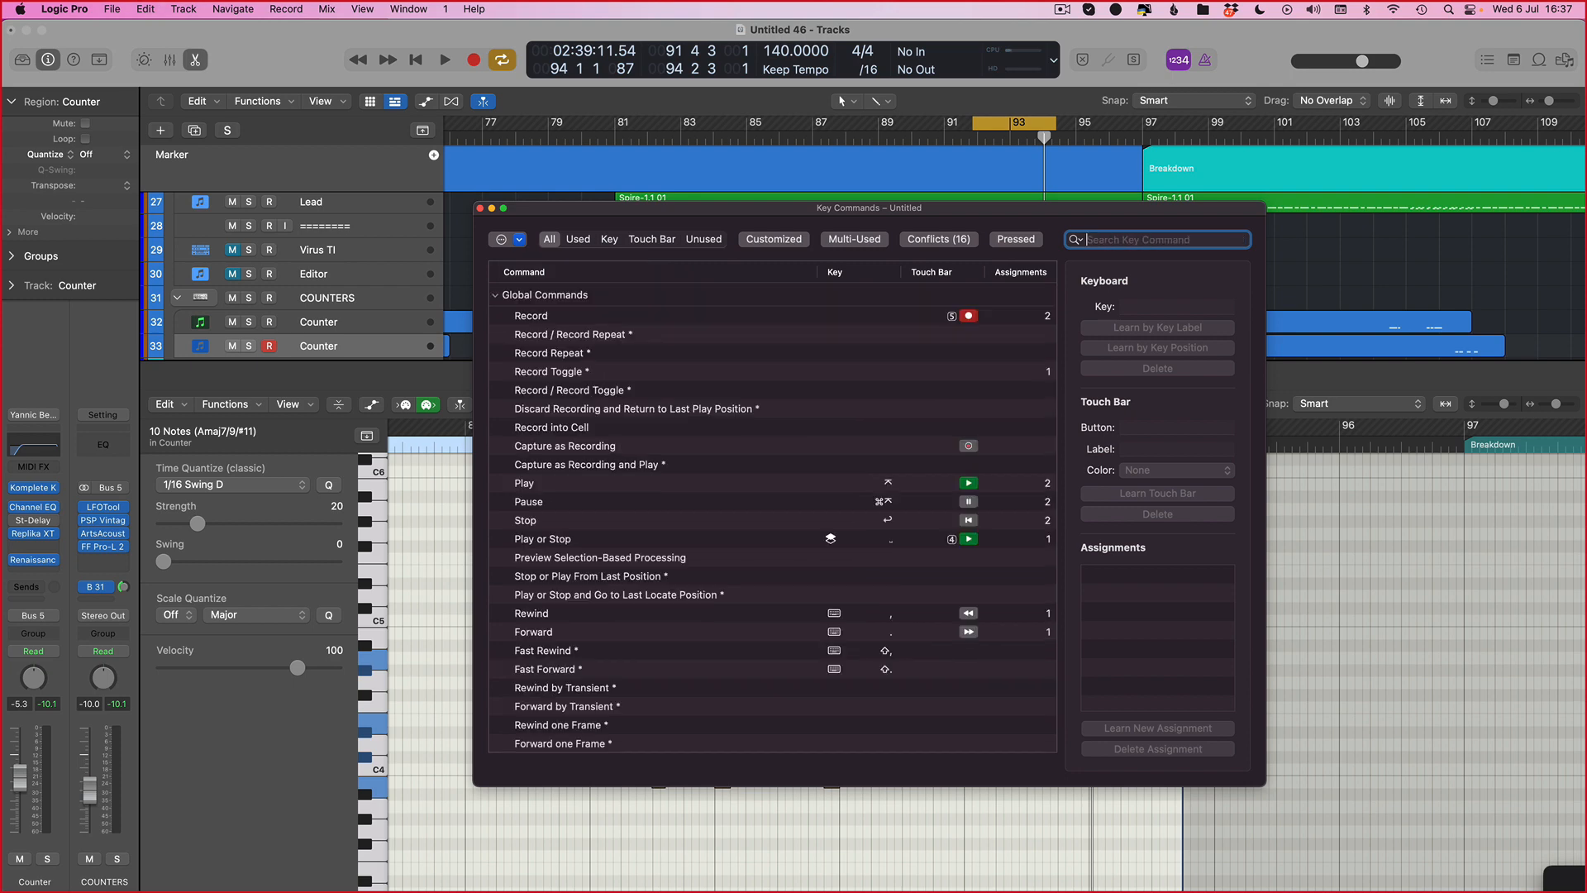
click(478, 209)
click(225, 403)
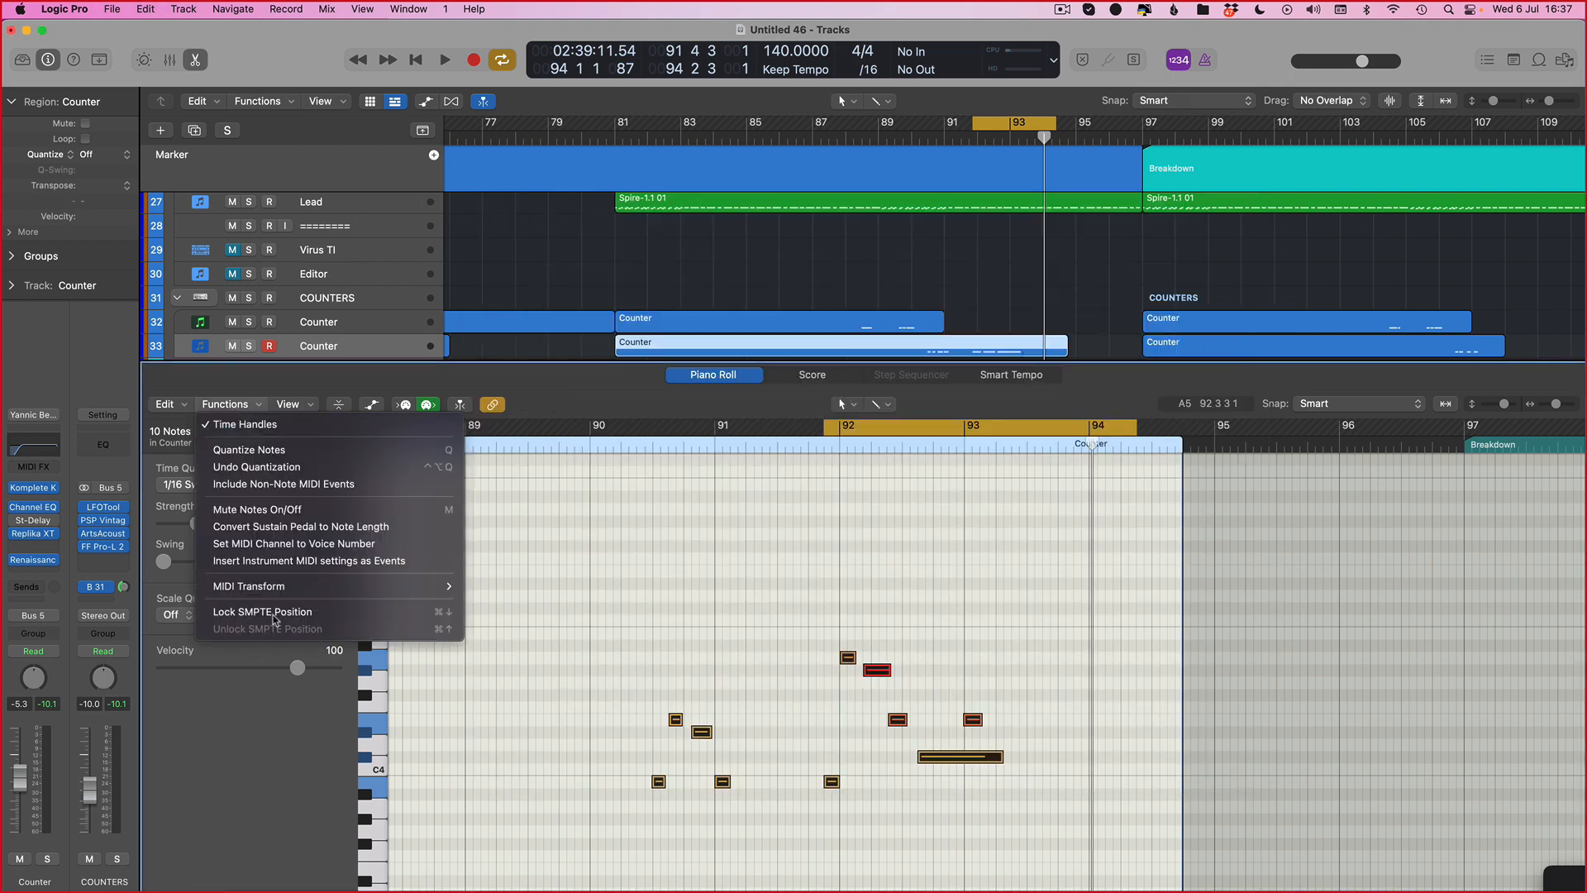
mouse_move(248, 586)
click(526, 814)
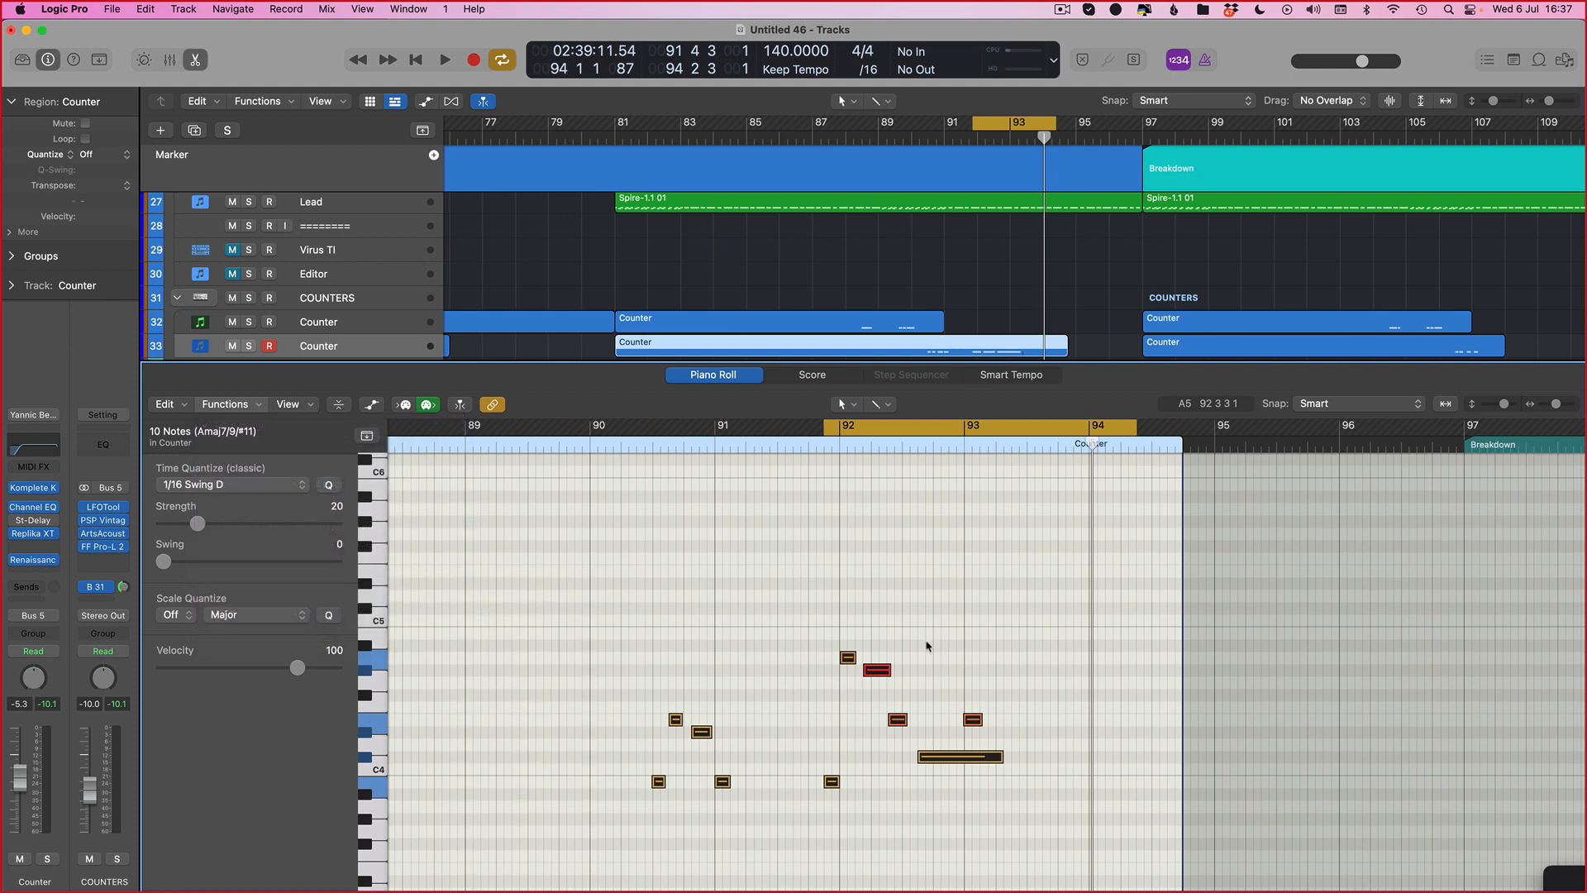
click(740, 585)
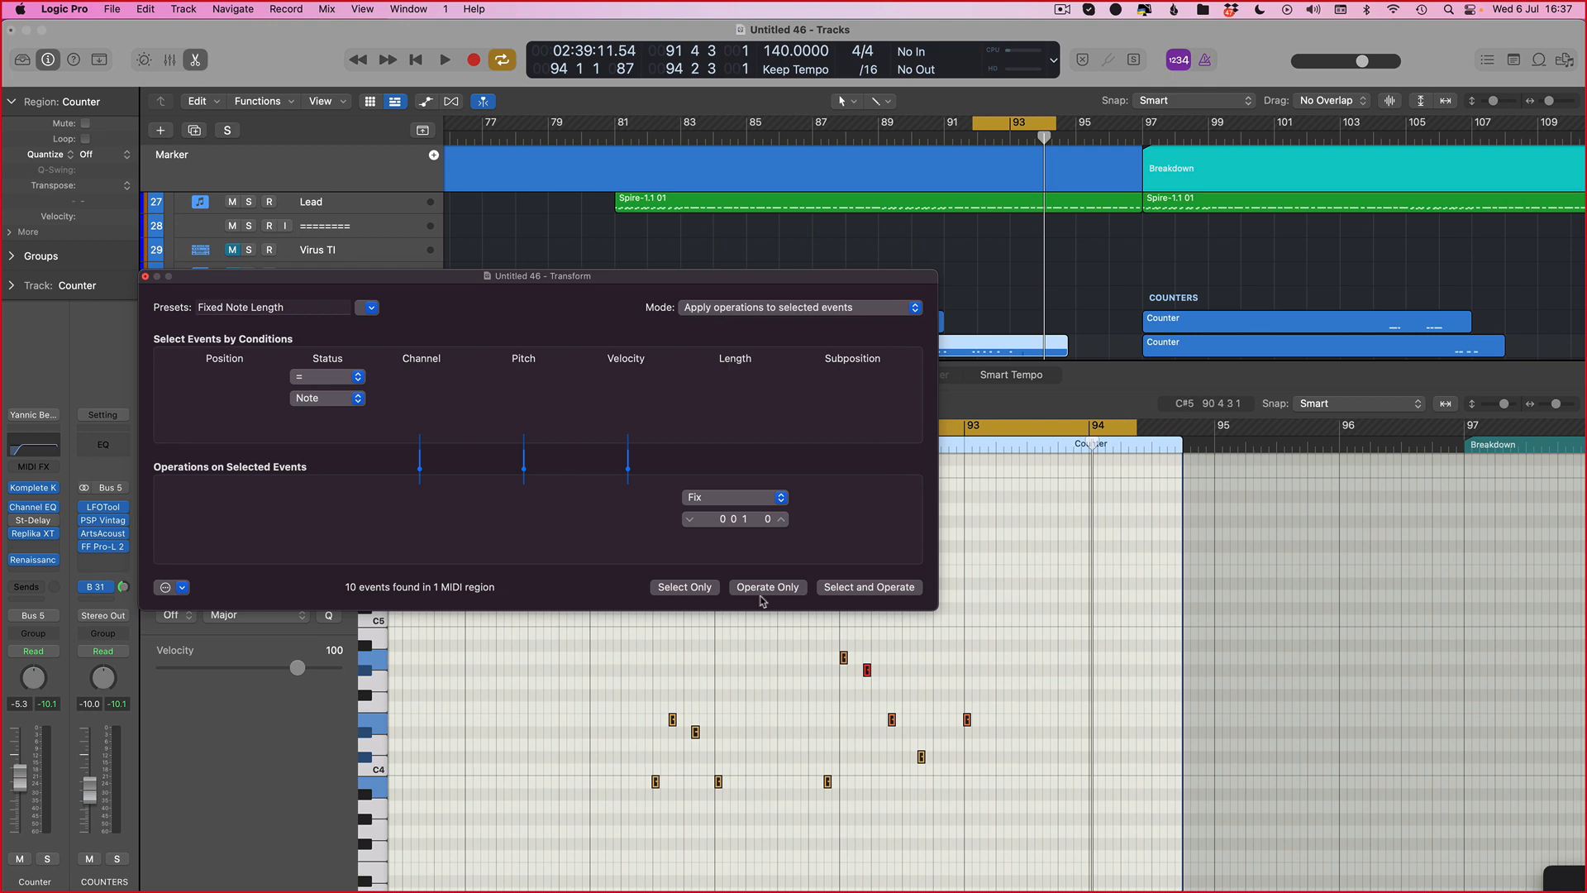
click(146, 277)
key(z)
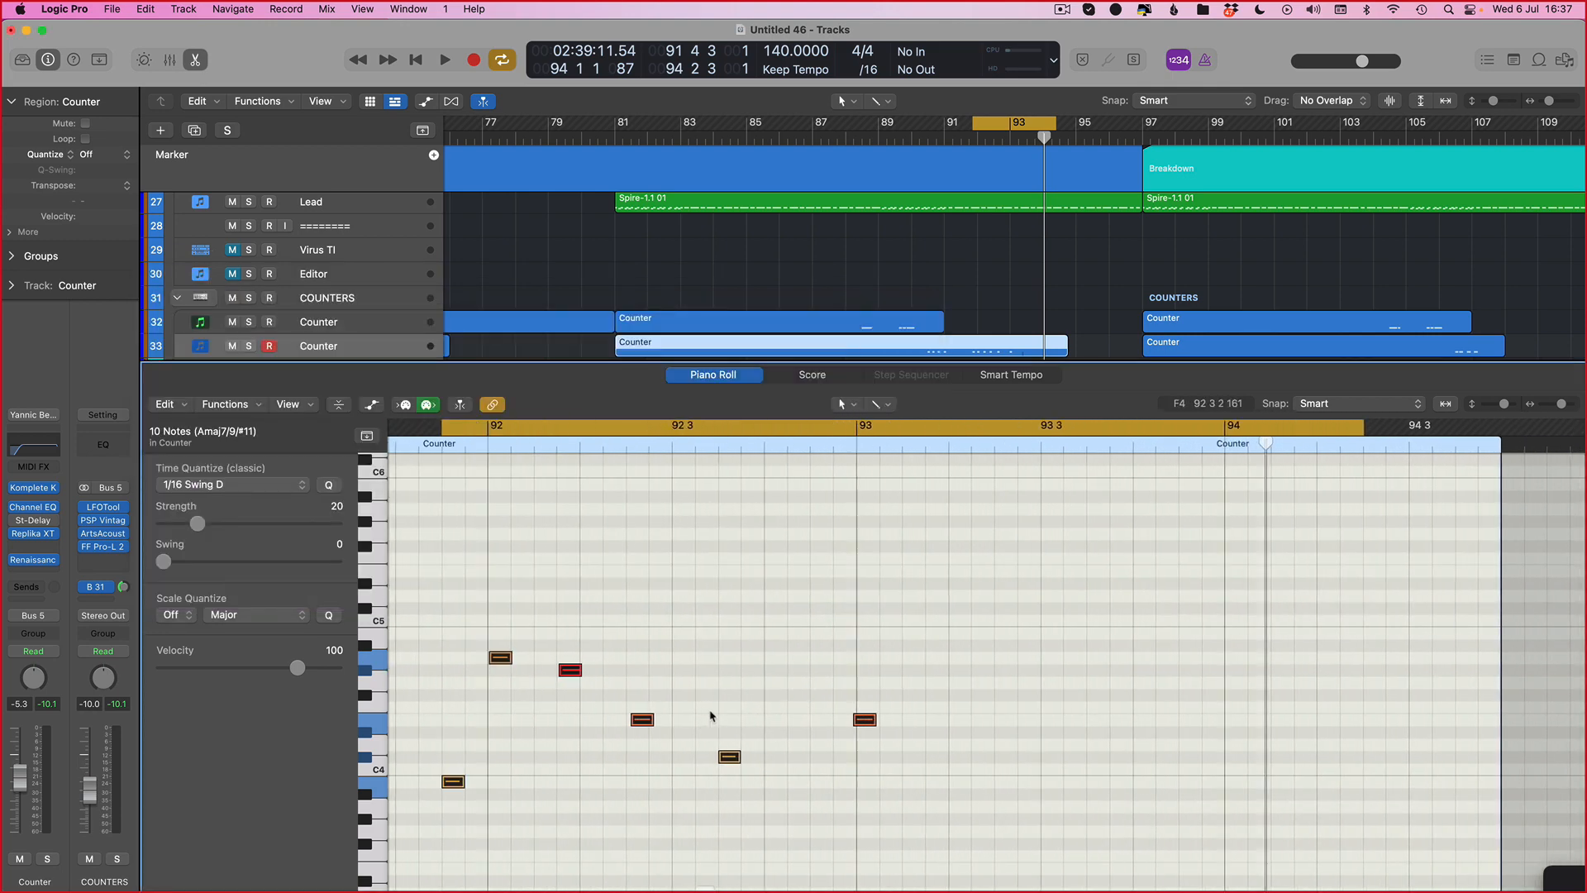
click(221, 411)
mouse_move(372, 586)
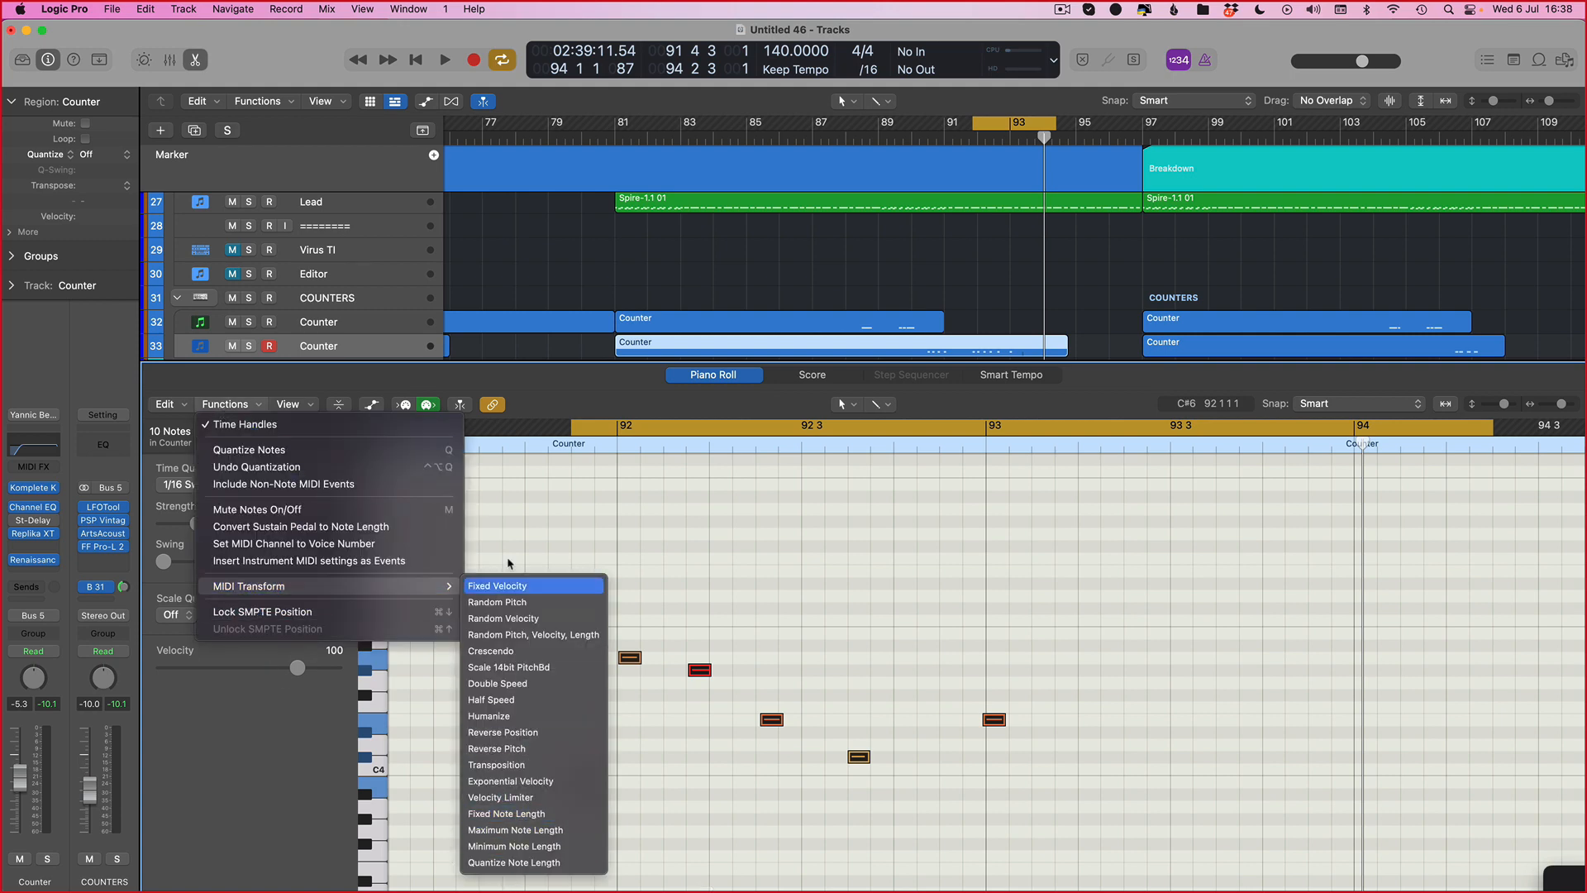
click(684, 535)
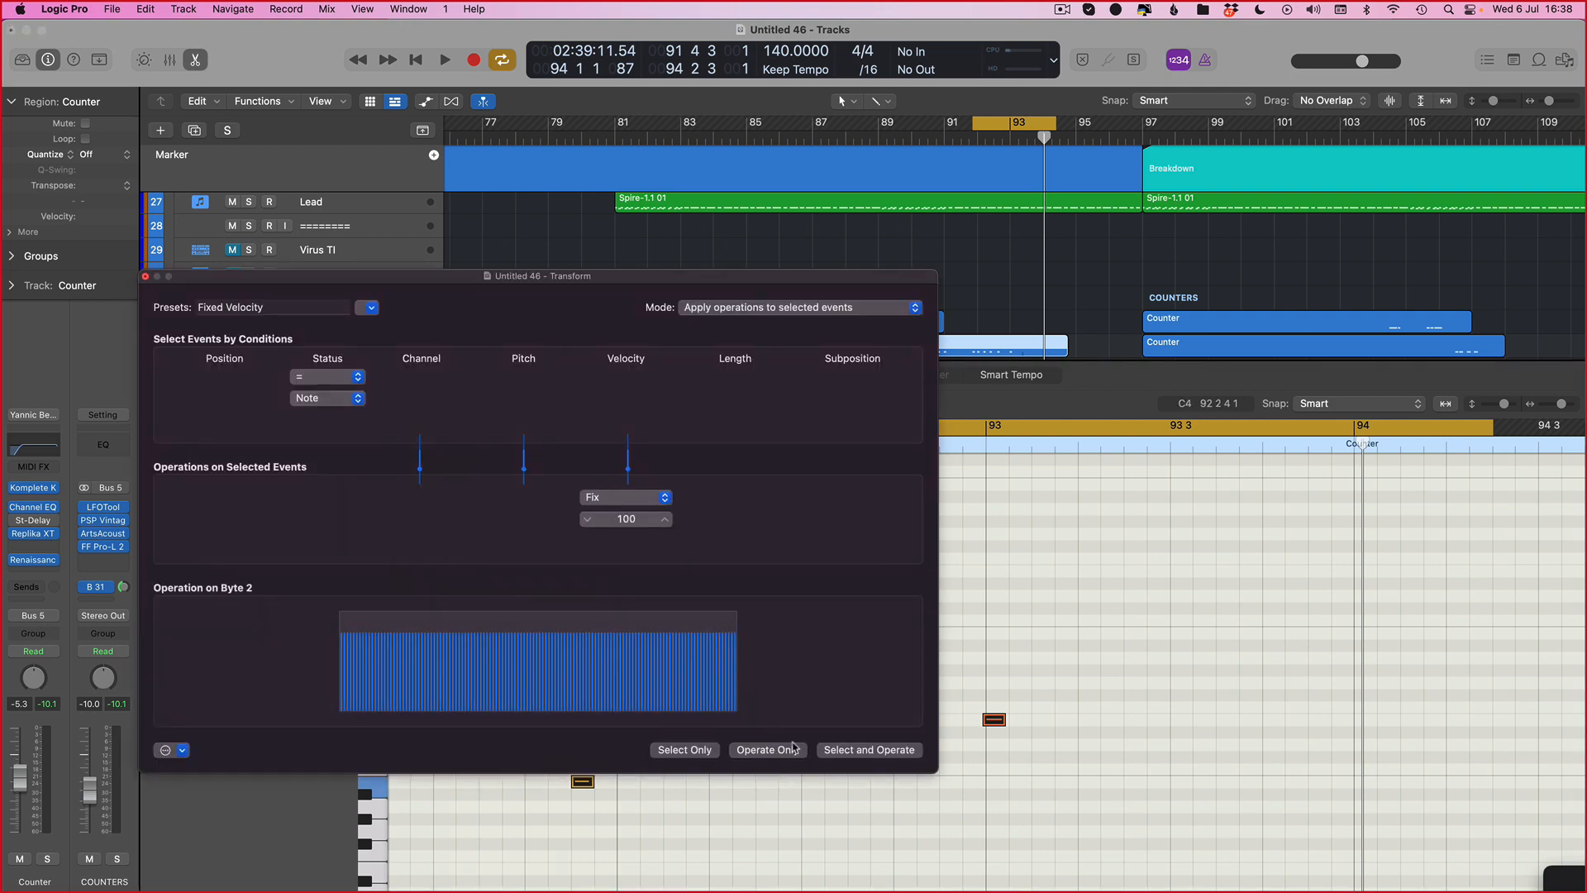
click(145, 278)
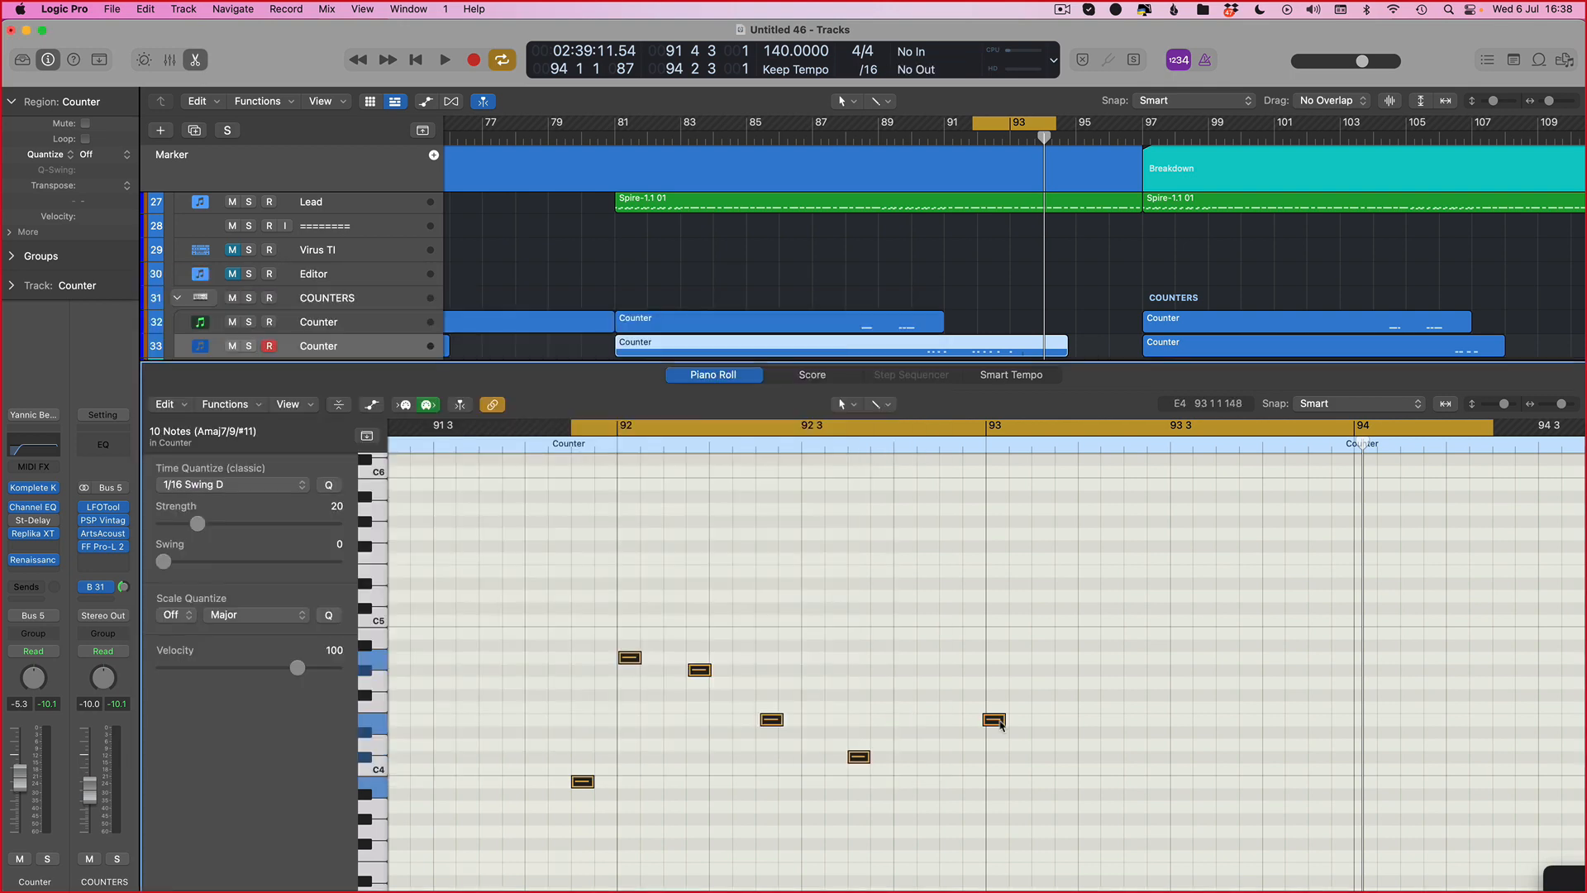
Step: Select all notes in the region and apply a Random Velocity MIDI Transform ranging from 94 to 116
key(space)
ctrl+alt+click(891, 609)
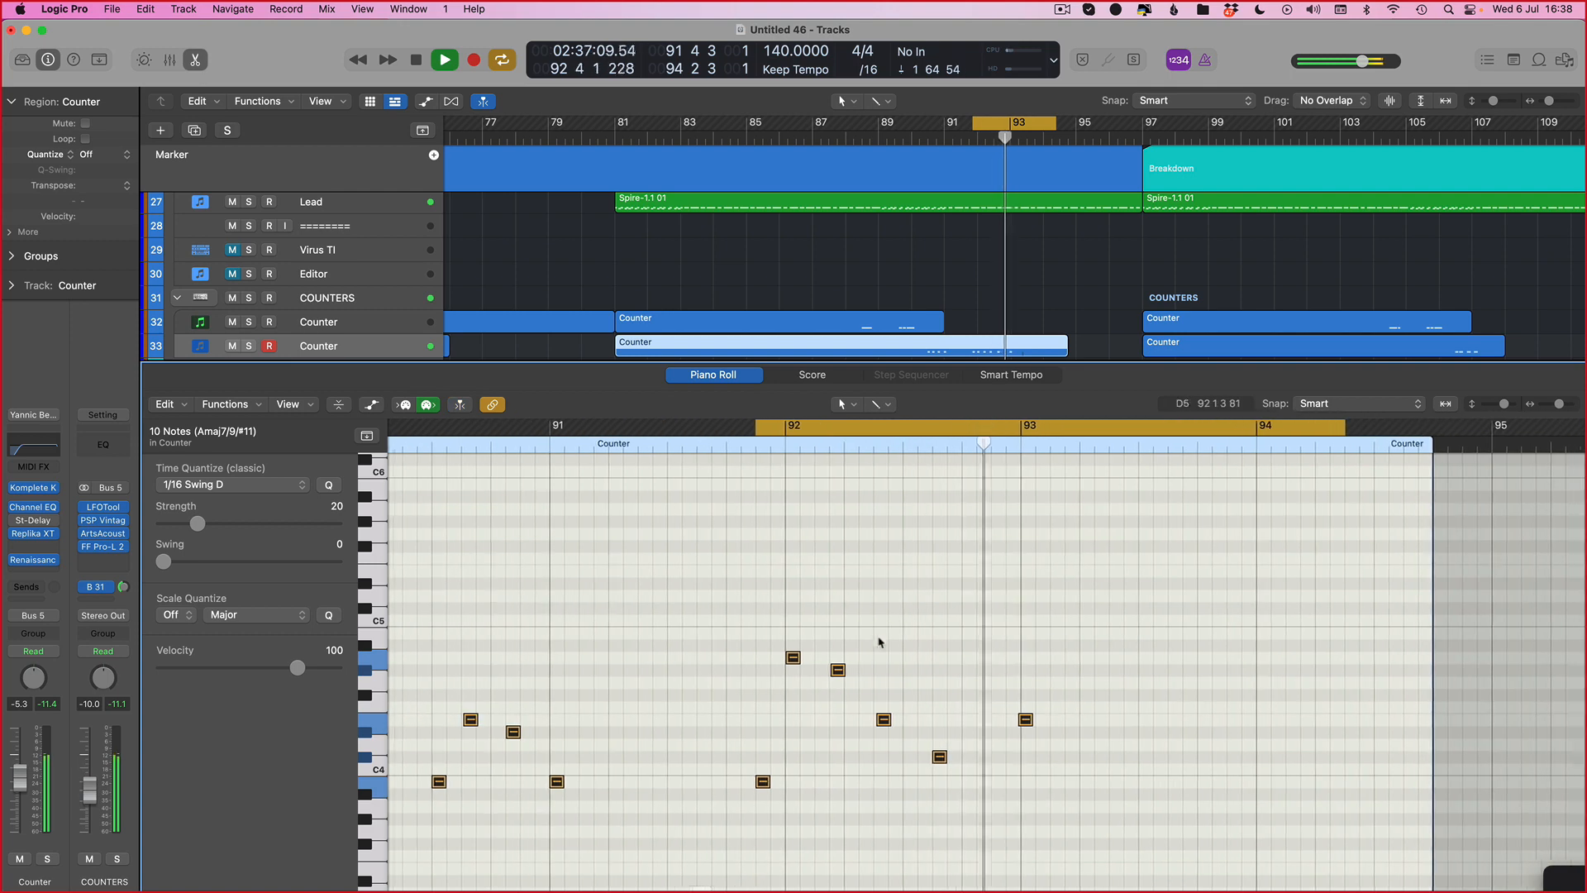
key(space)
key(super+a)
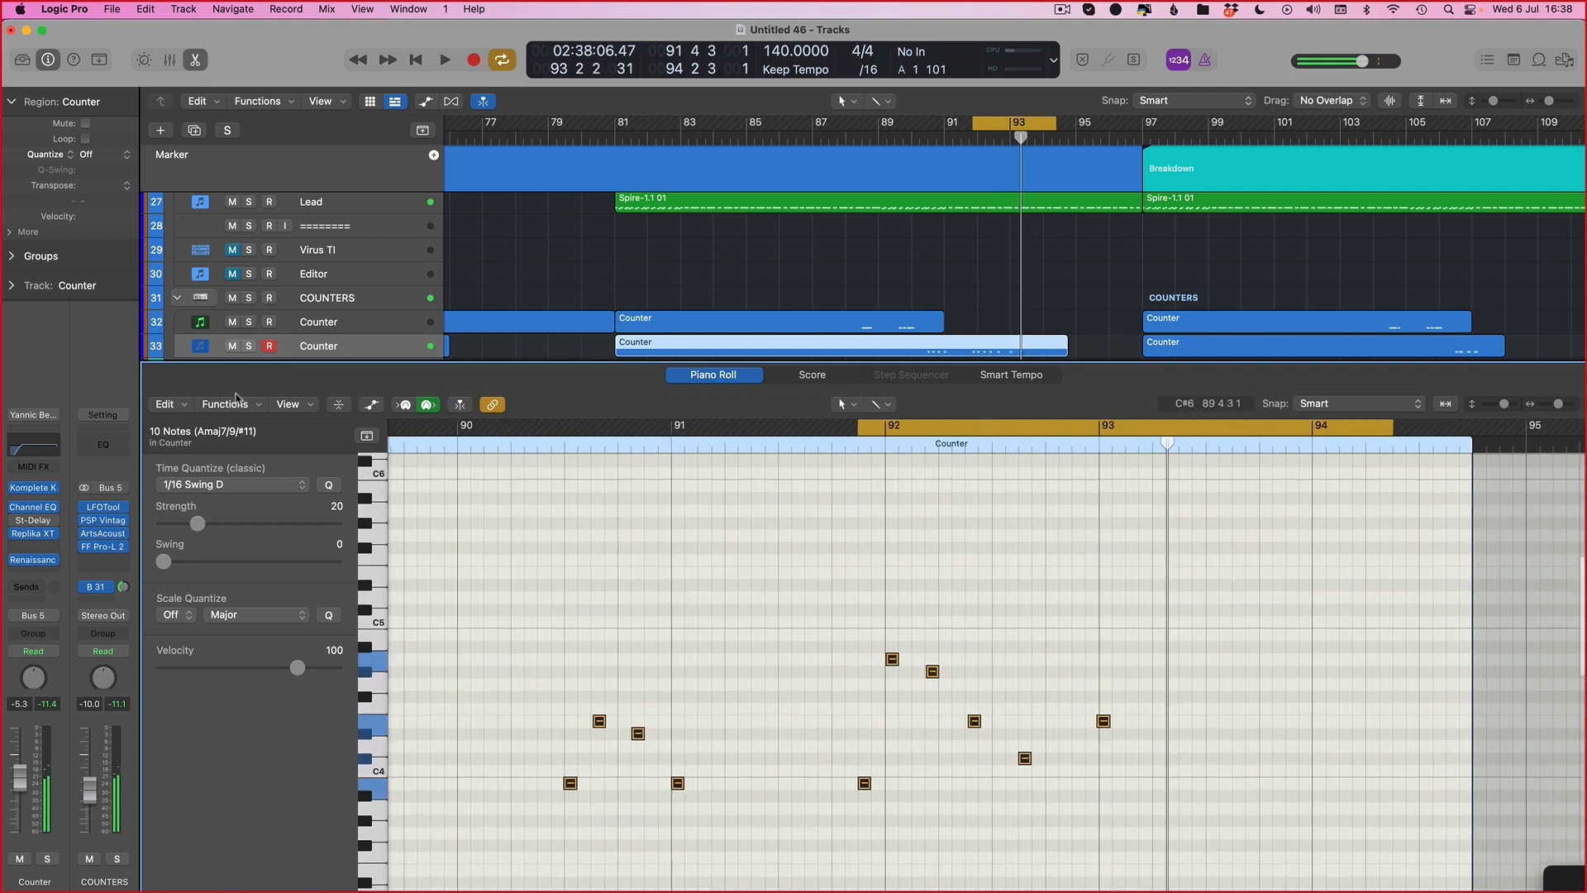
click(236, 405)
mouse_move(281, 588)
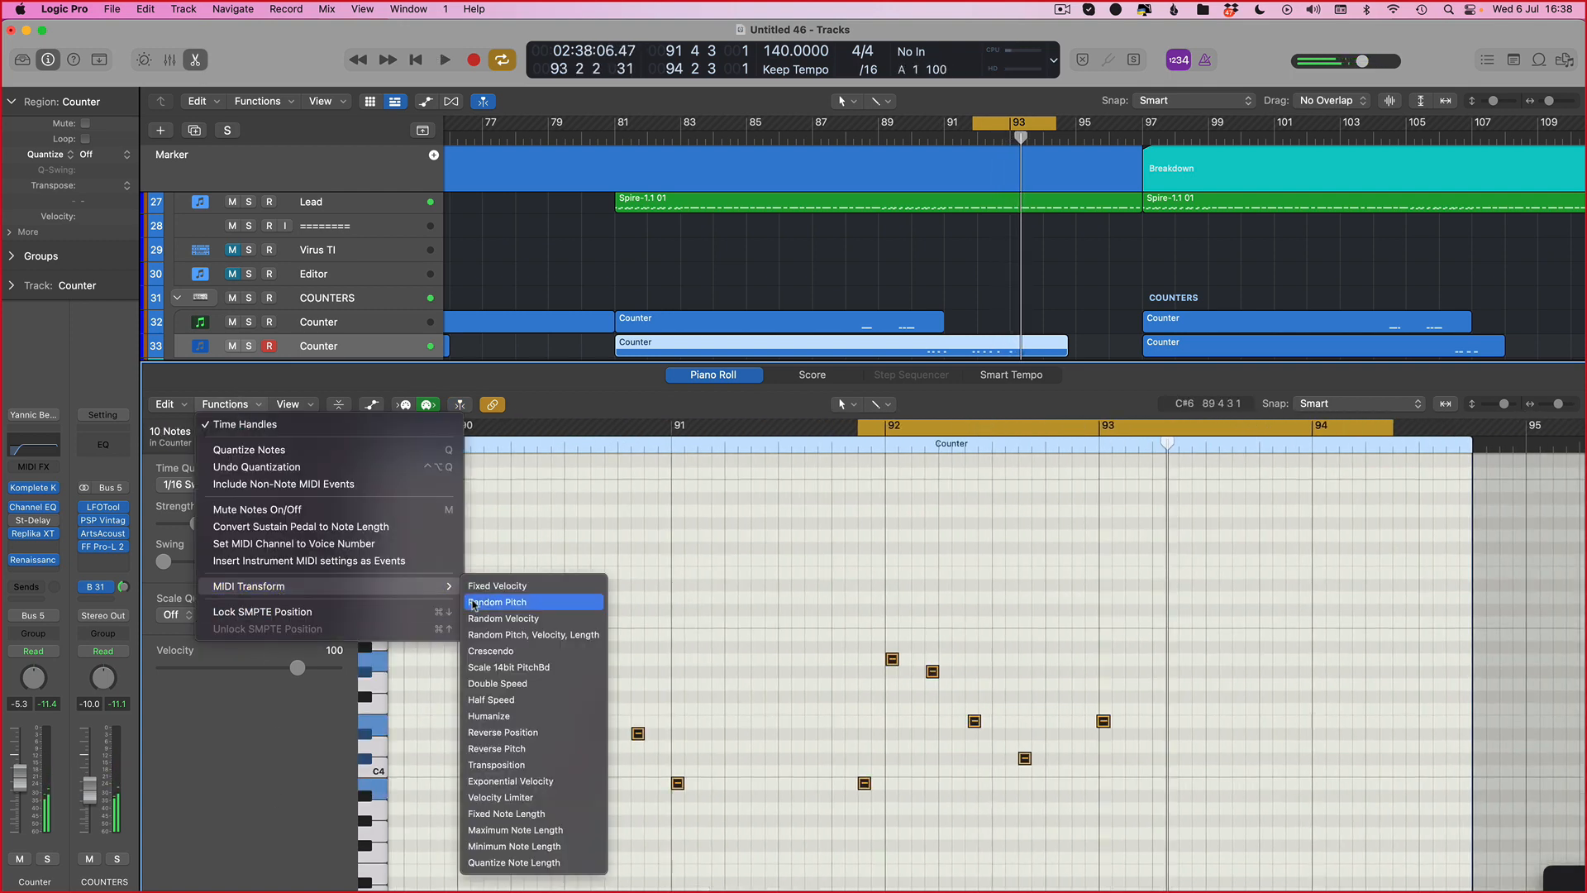
click(504, 618)
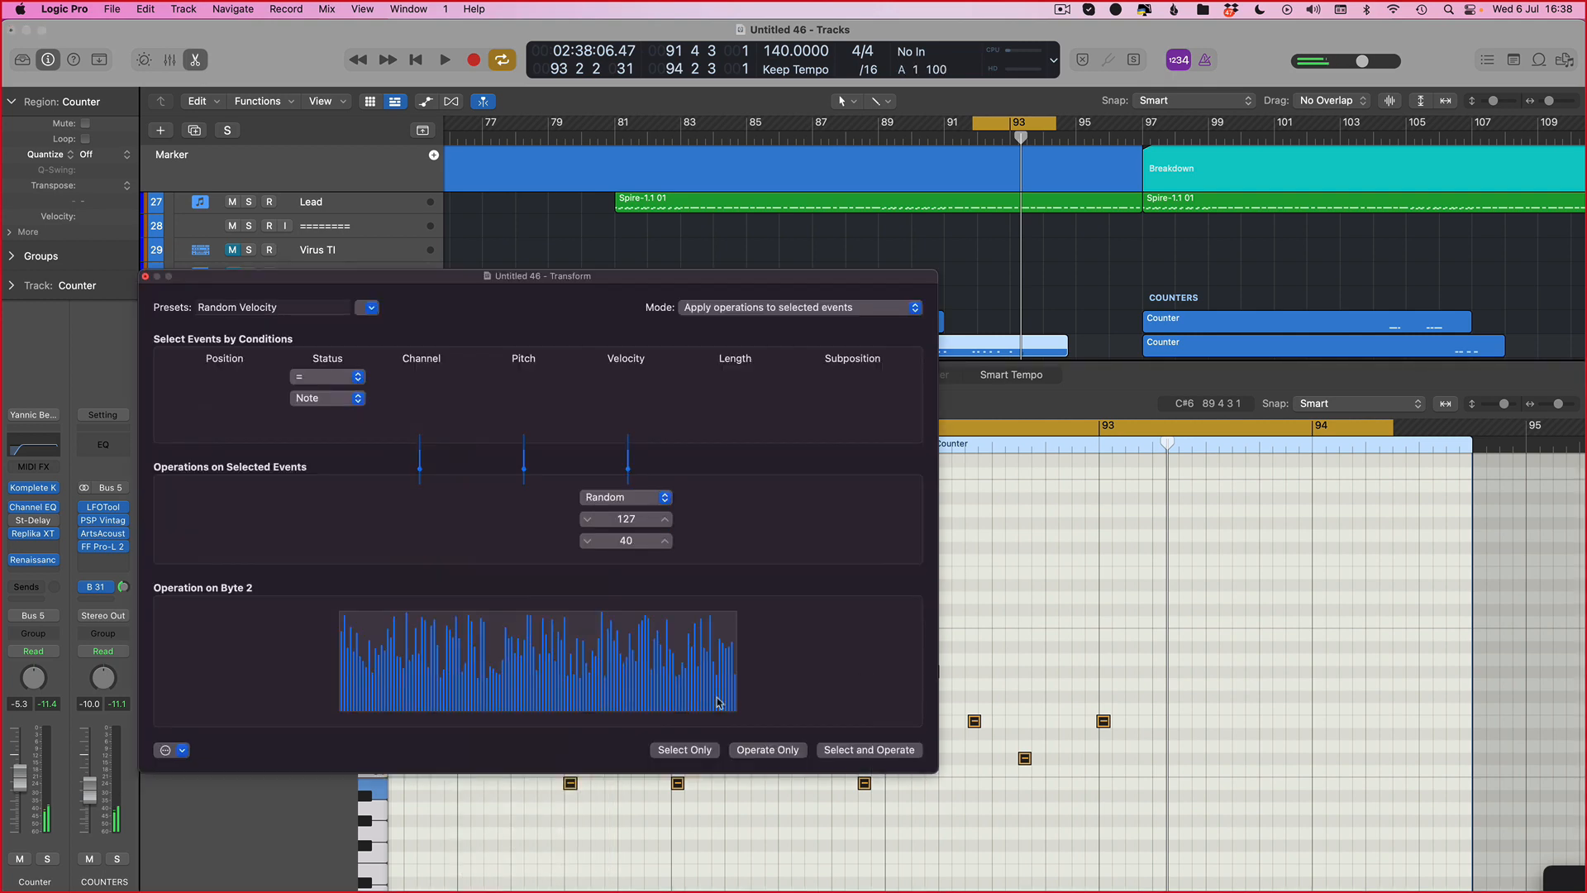
mouse_move(613, 522)
mouse_down()
mouse_move(625, 504)
mouse_move(625, 549)
mouse_up()
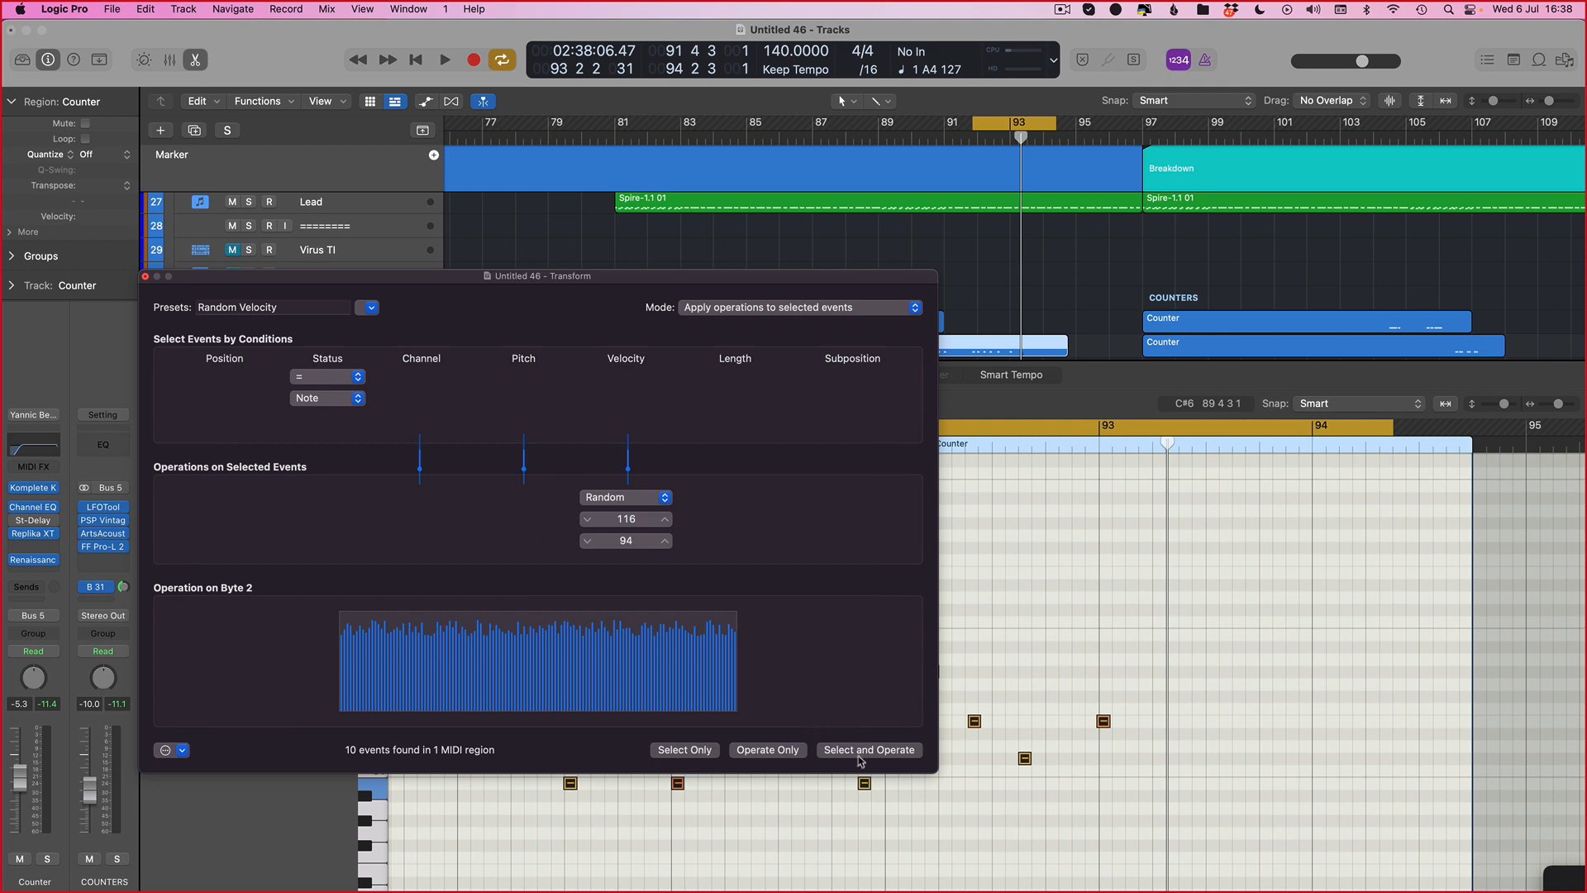
click(146, 277)
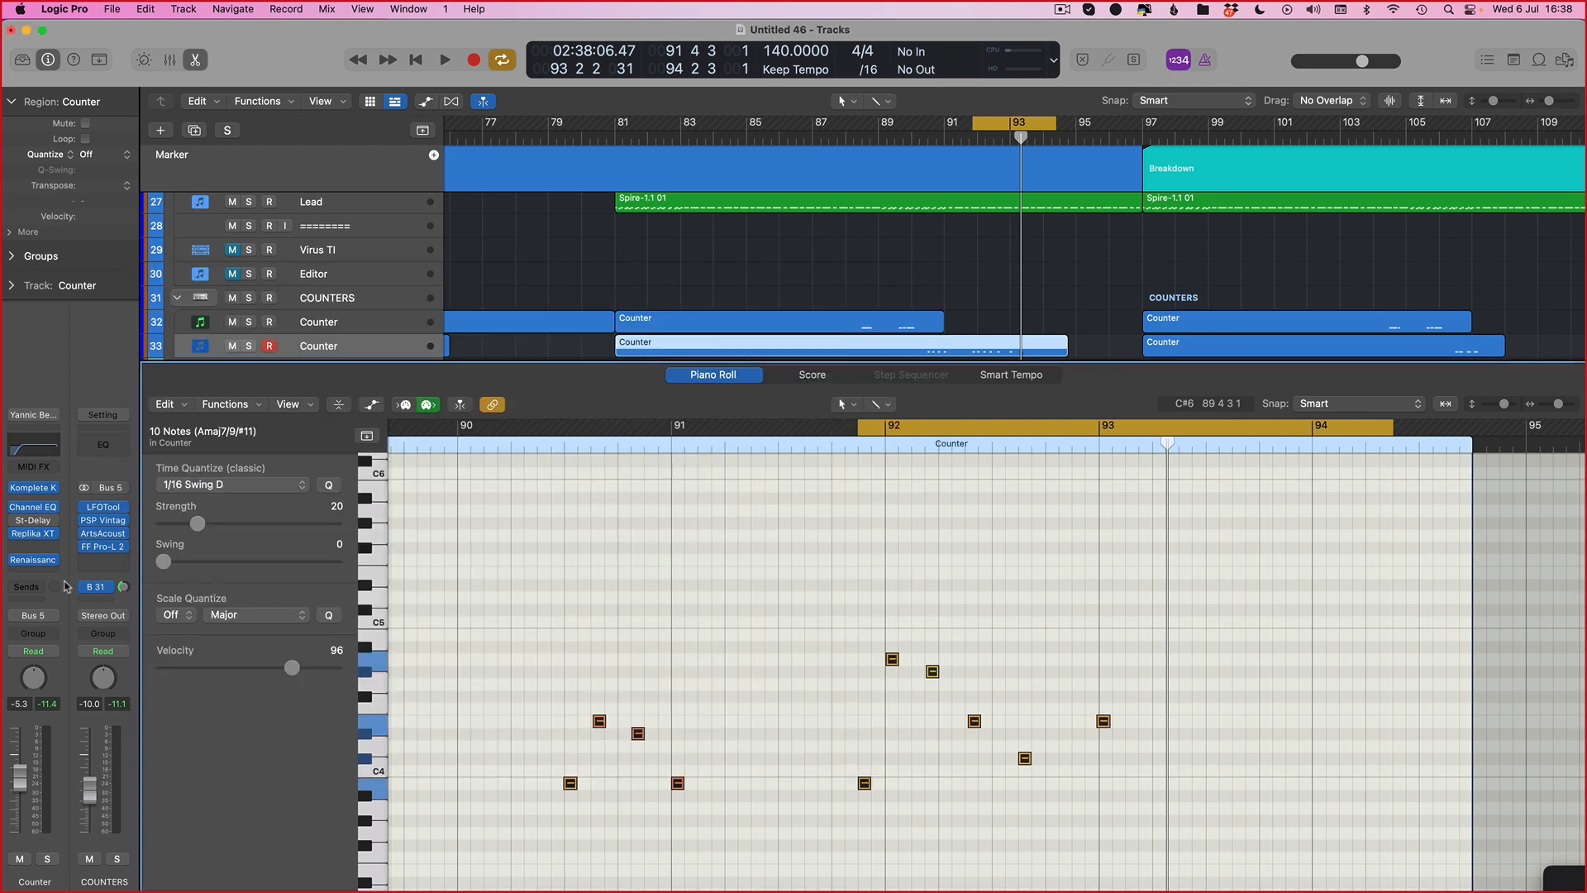
click(43, 561)
key(space)
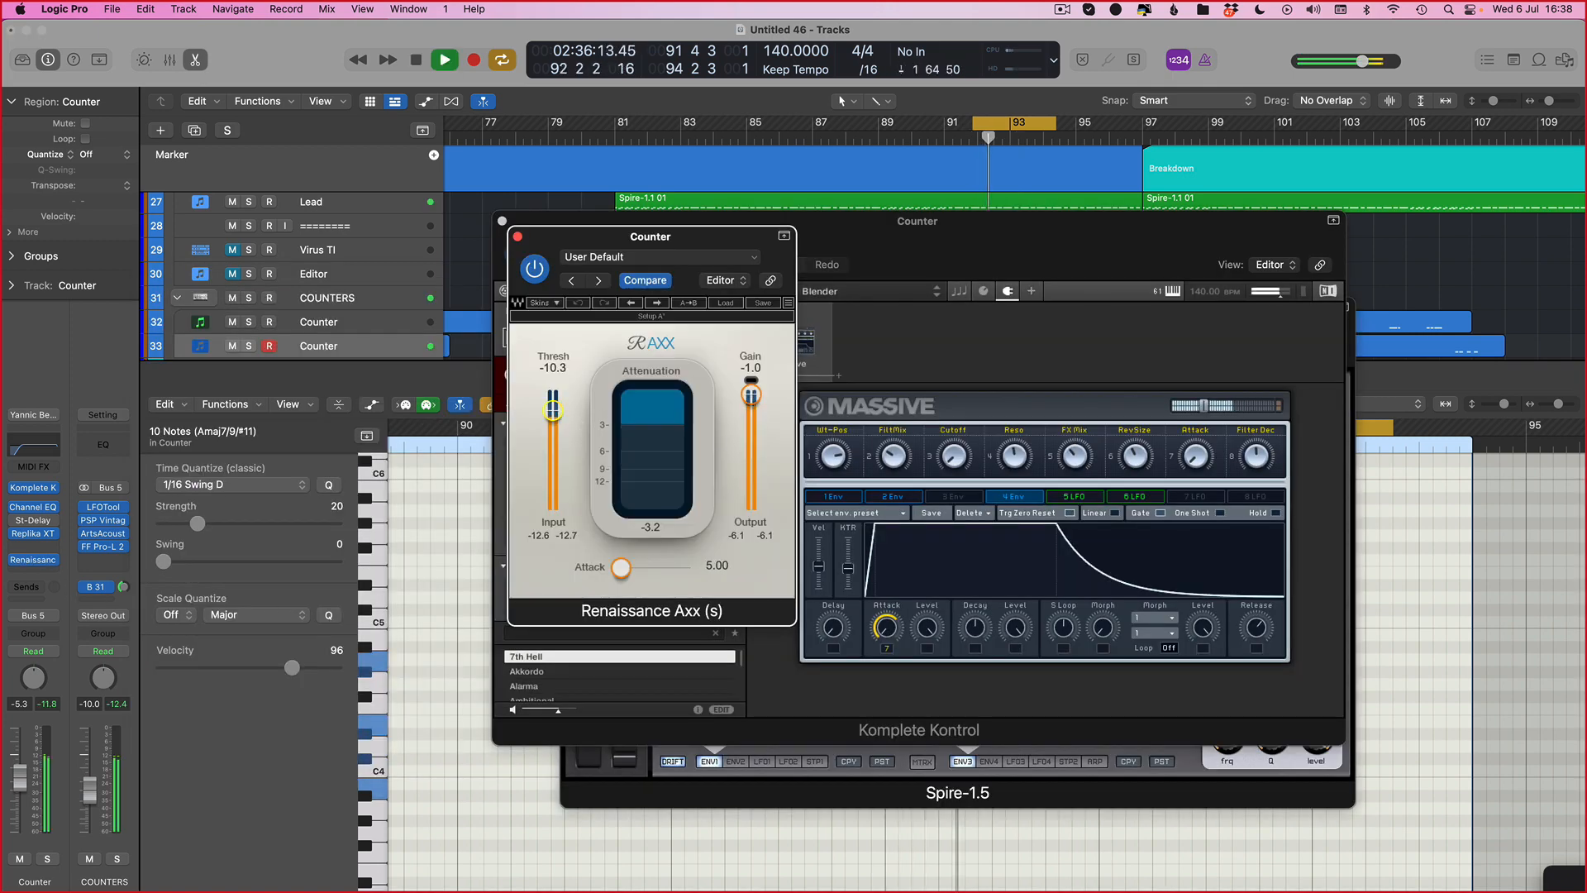
key(v)
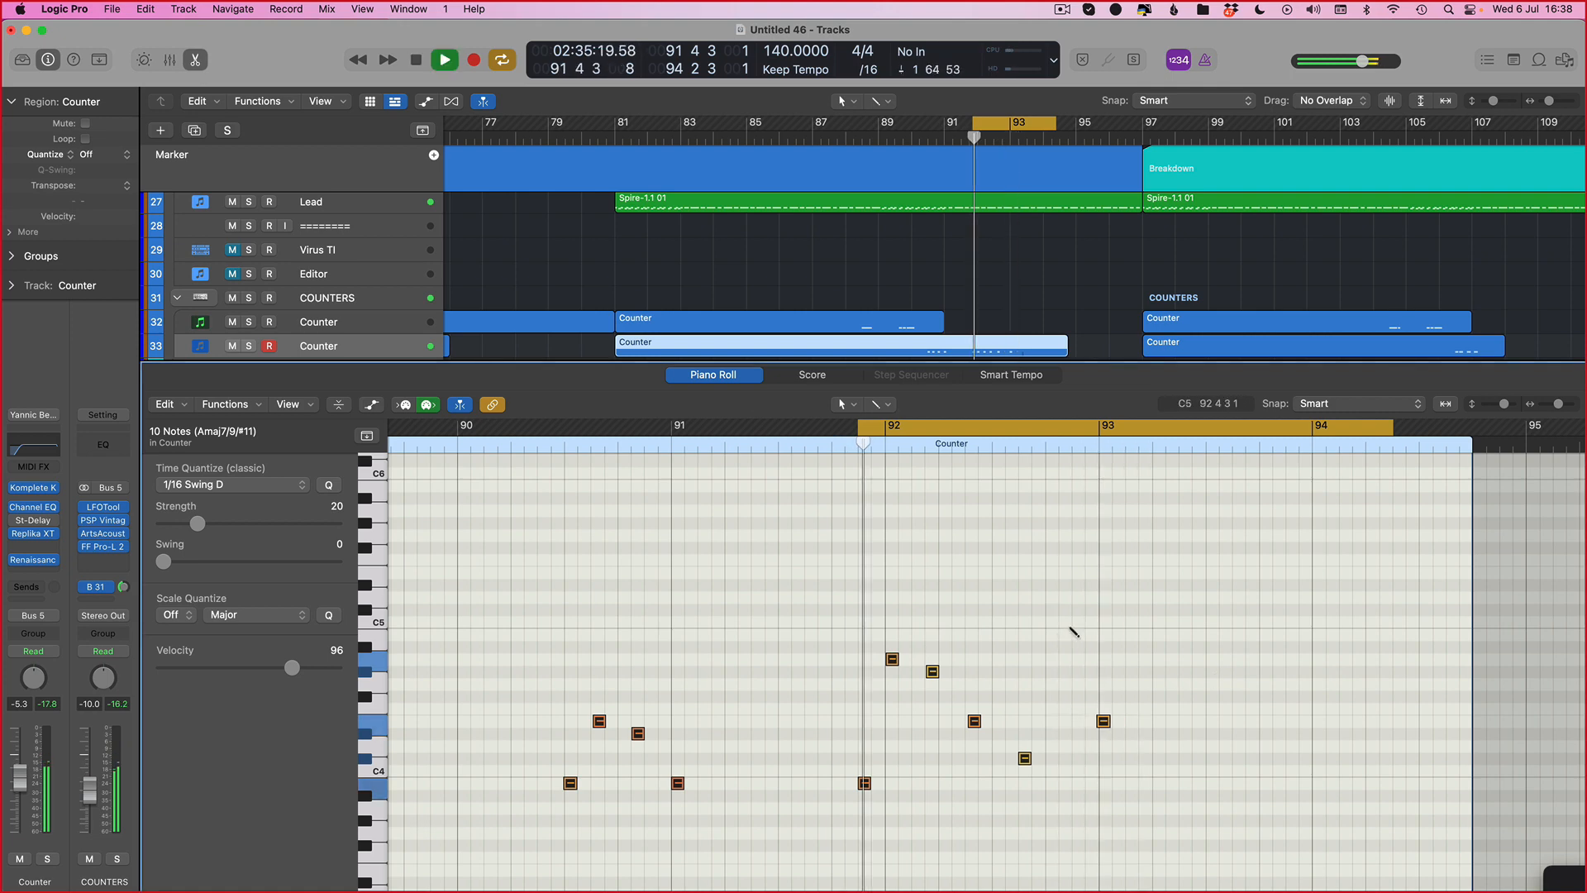
Step: Extend the E4 note at bar 93 to start earlier at 92 4 3 1 and audition
scroll(947, 600, right, 3)
scroll(947, 601, up, 3)
scroll(857, 783, up, 4)
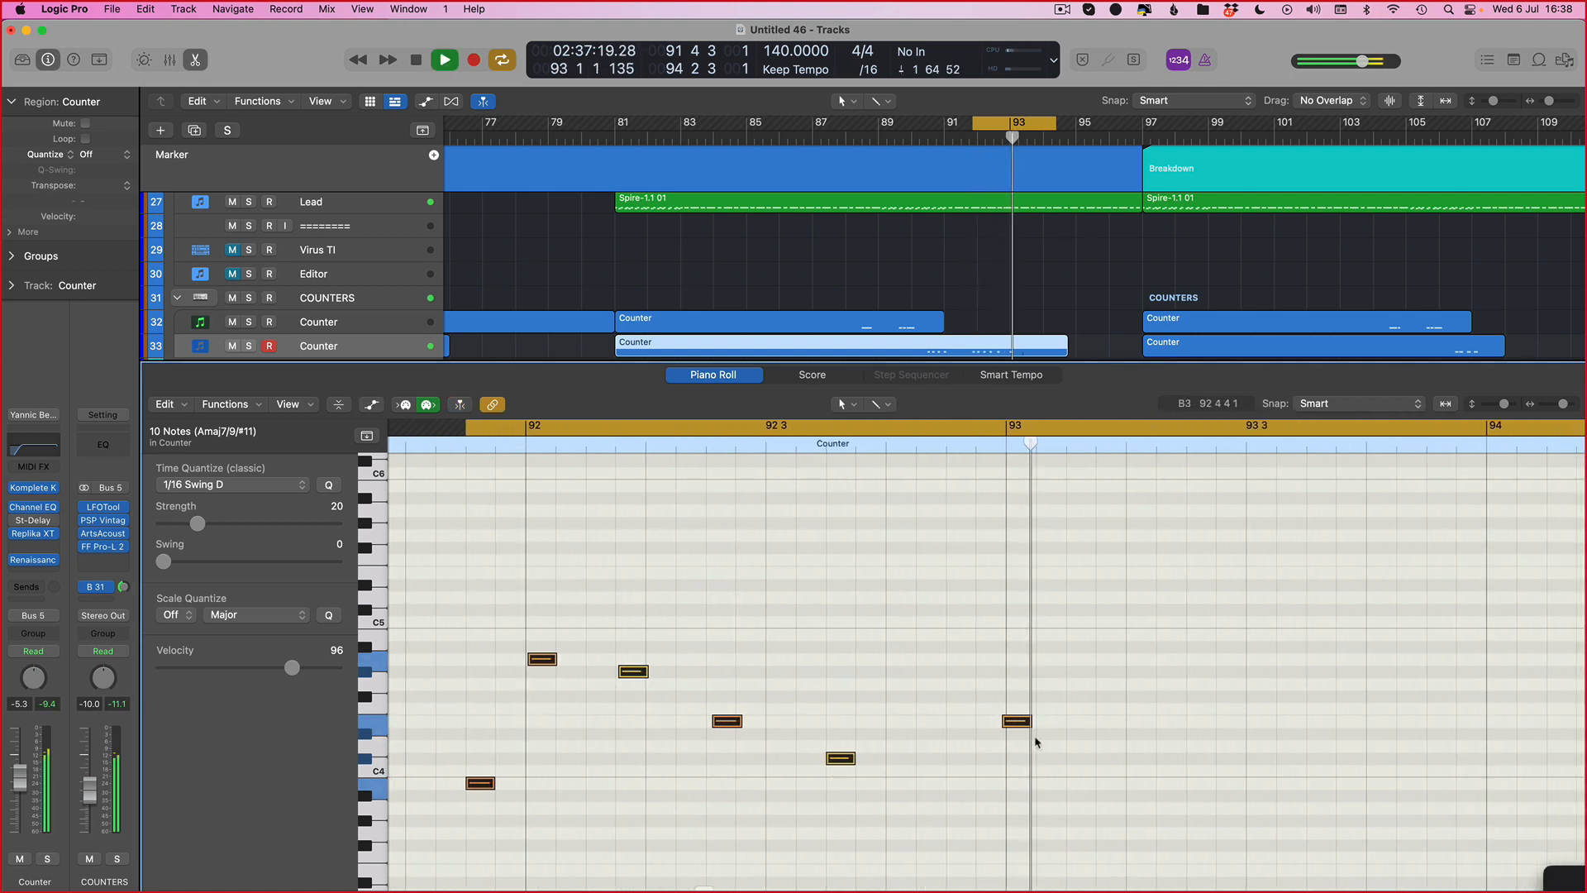
key(space)
click(1008, 728)
drag(1005, 724, 947, 725)
key(space)
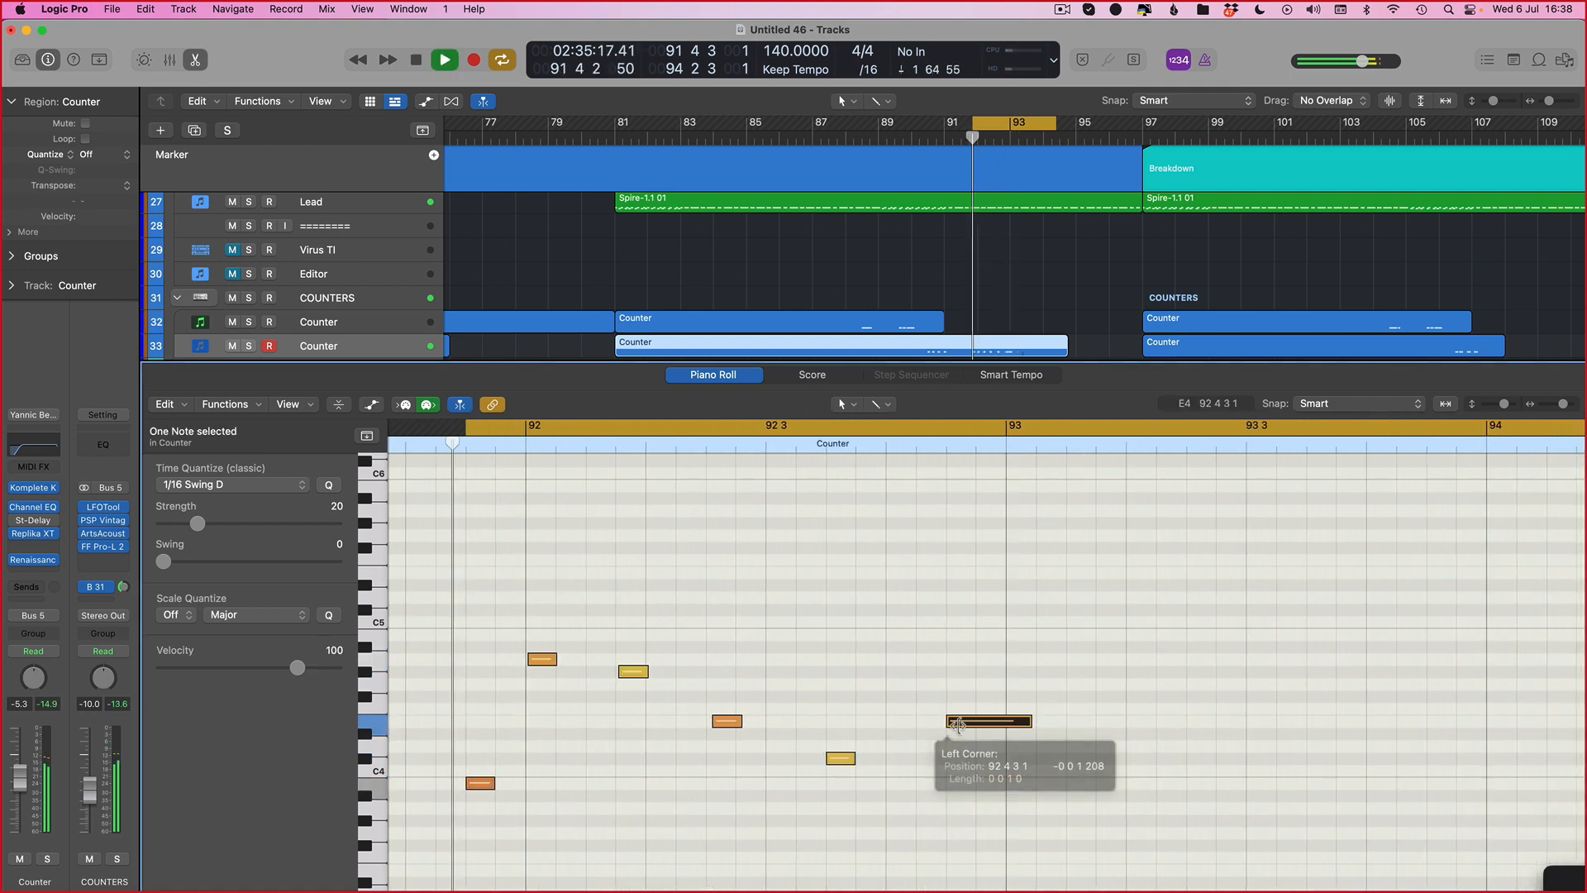
Step: Close the Piano Roll and lengthen the Breakdown Counter regions to end at about bar 113
scroll(1022, 706, down, 1)
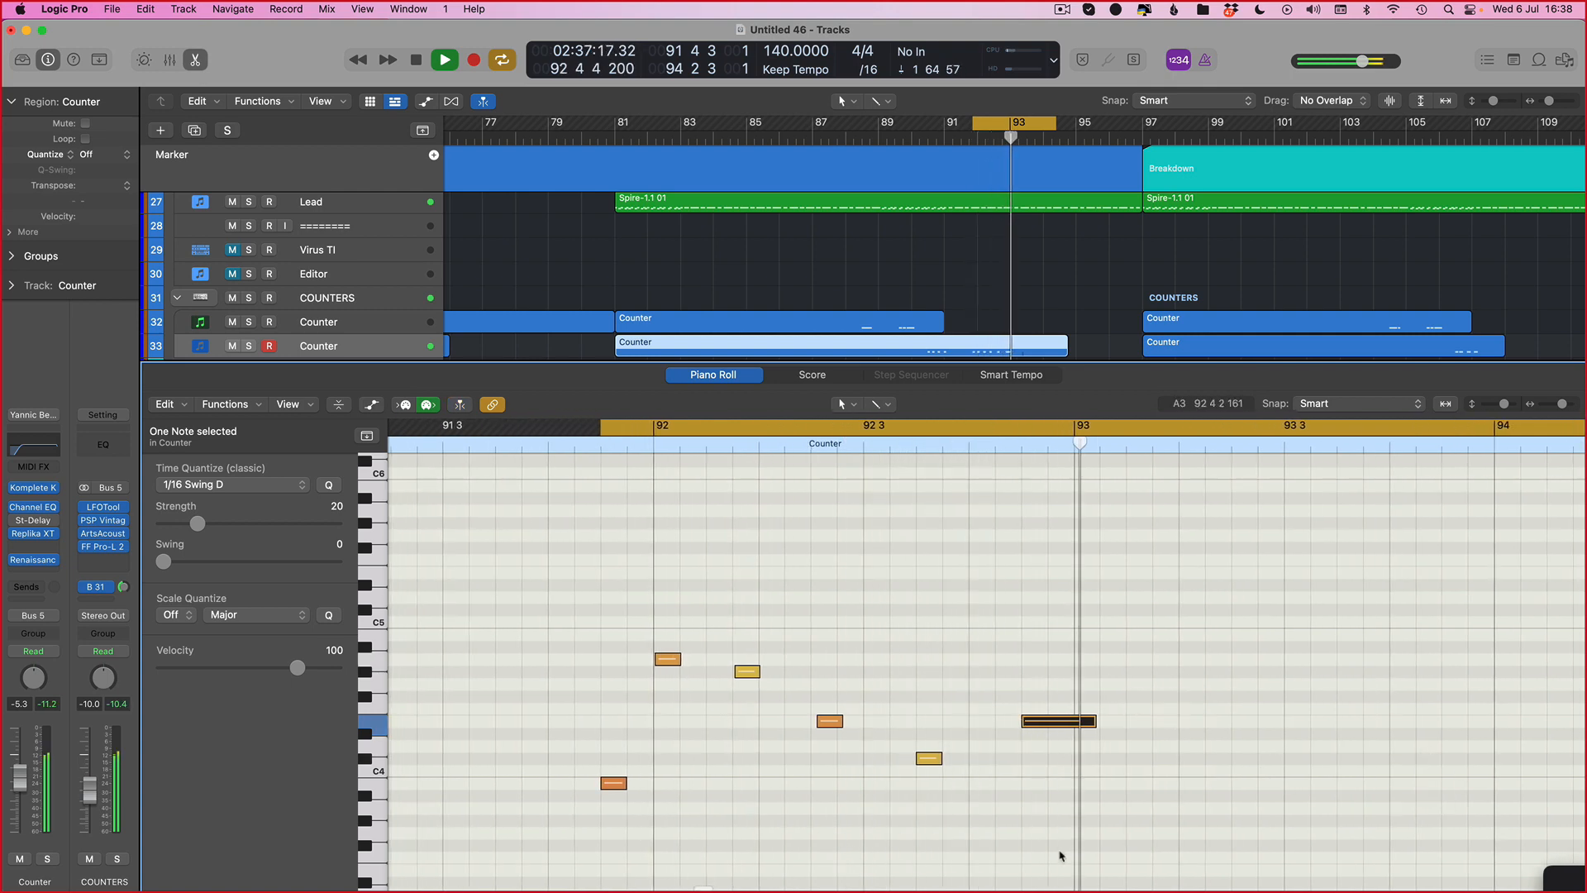
key(p)
scroll(854, 292, down, 8)
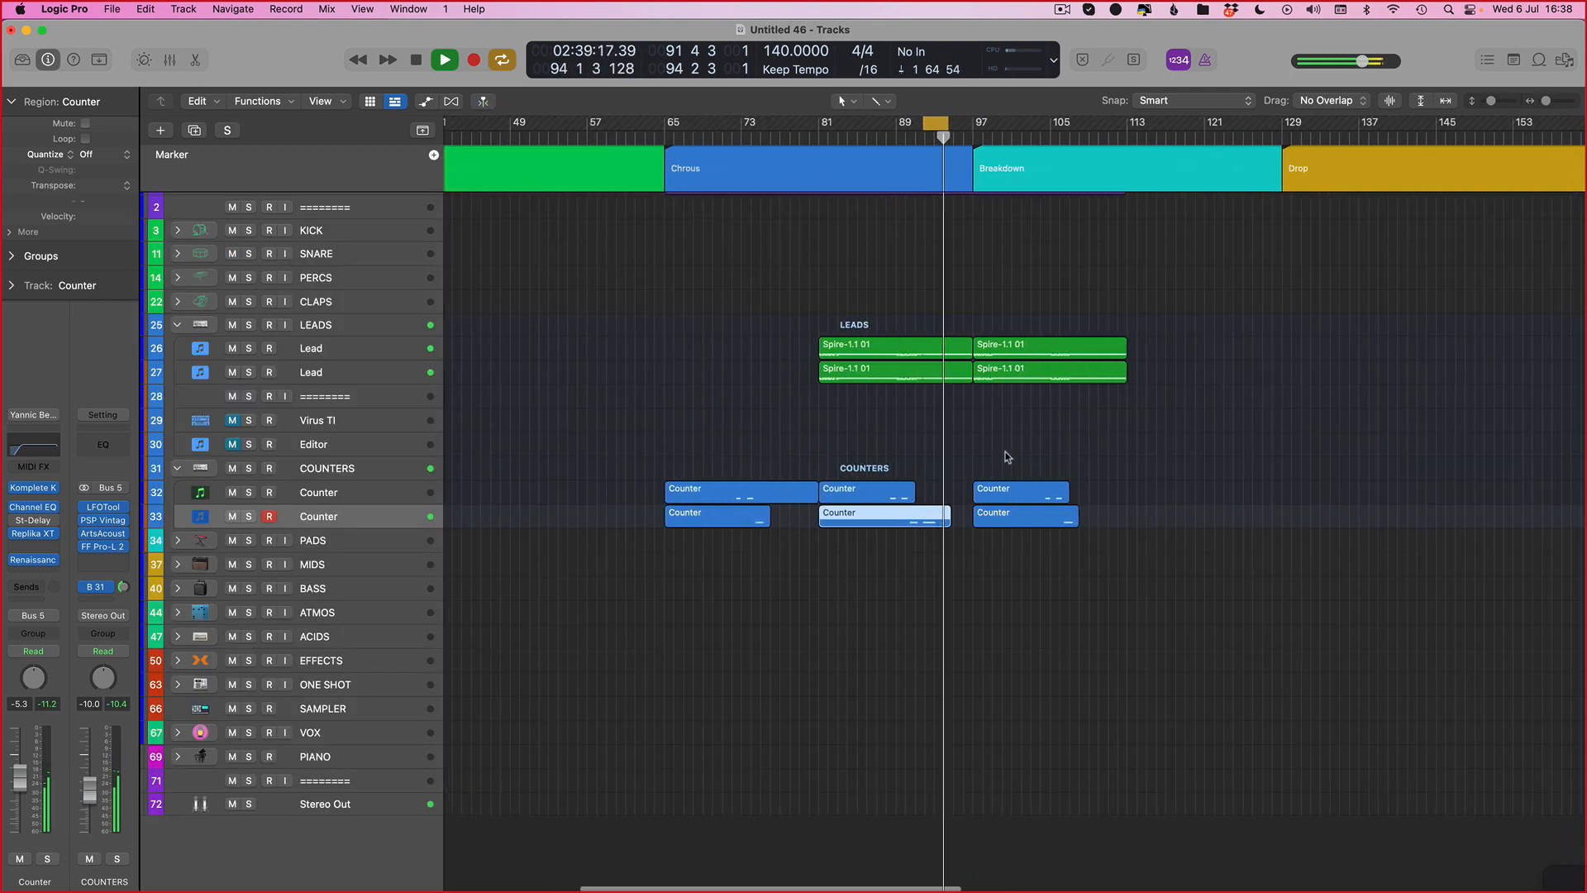
scroll(744, 281, right, 3)
scroll(661, 327, left, 4)
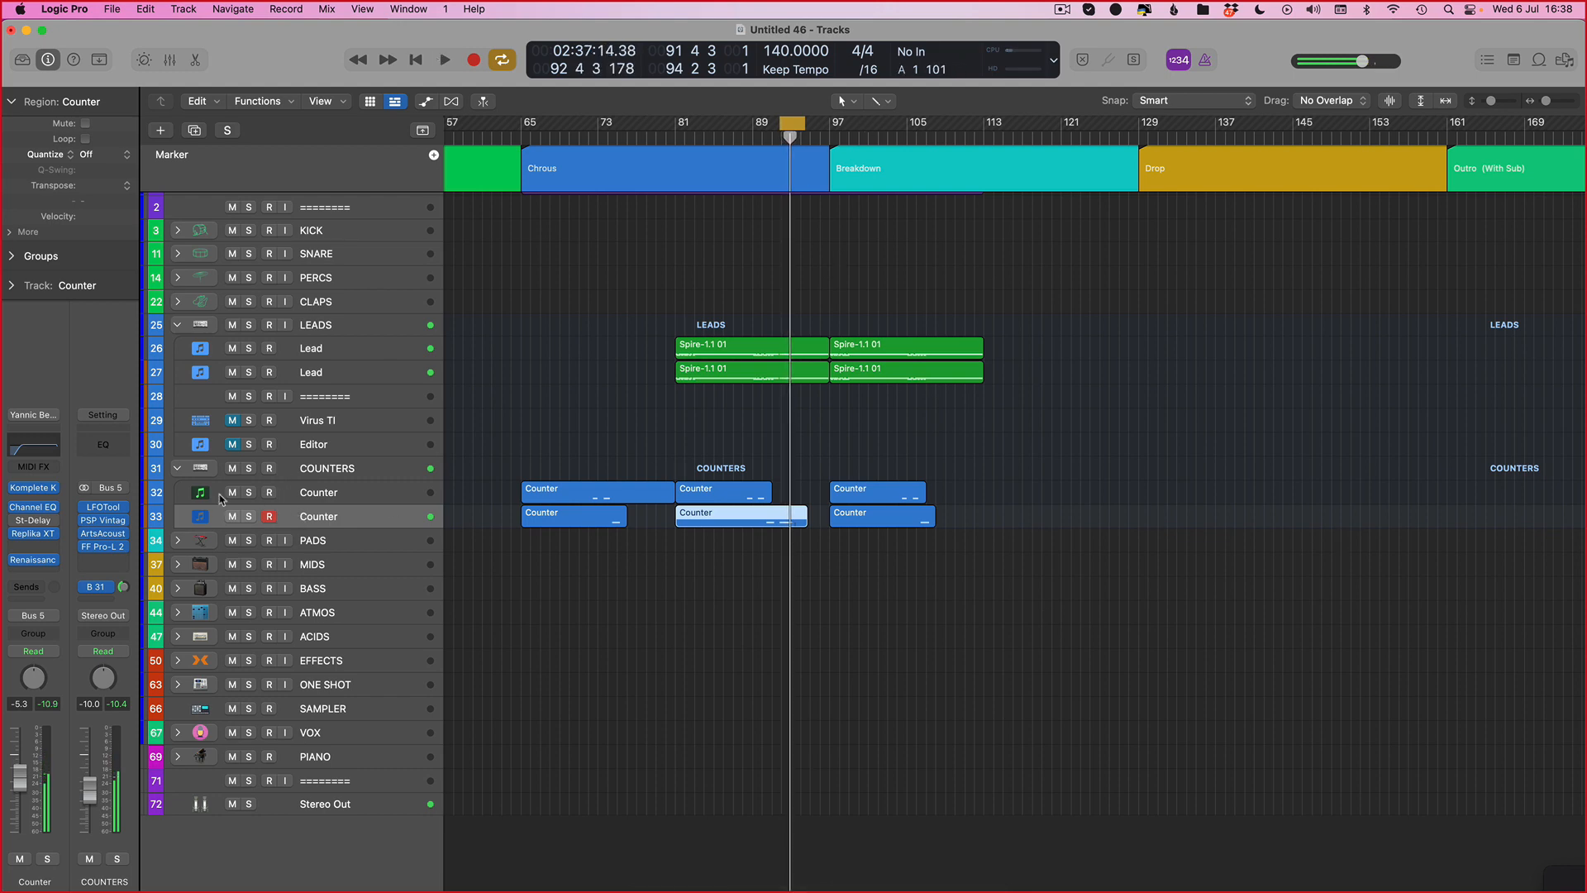
click(957, 458)
drag(964, 458, 982, 524)
click(970, 461)
key(super+z)
click(919, 517)
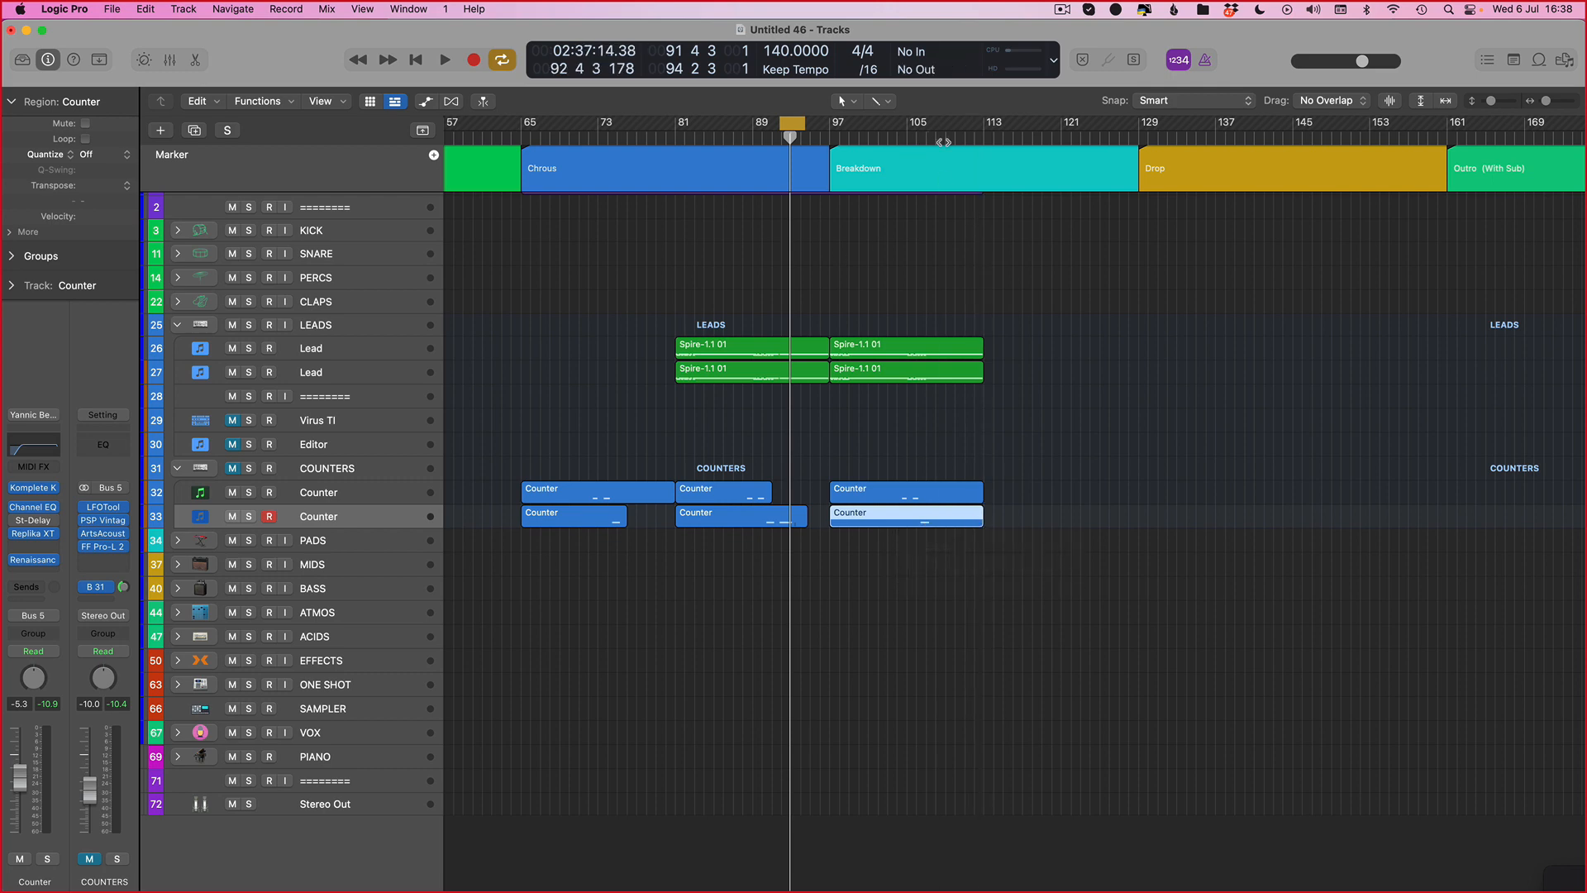
Step: Set the cycle range from bar 104 to bar 115 in the Breakdown and play it back
drag(906, 127, 1311, 127)
key(space)
key(super+Right)
key(super+Right)
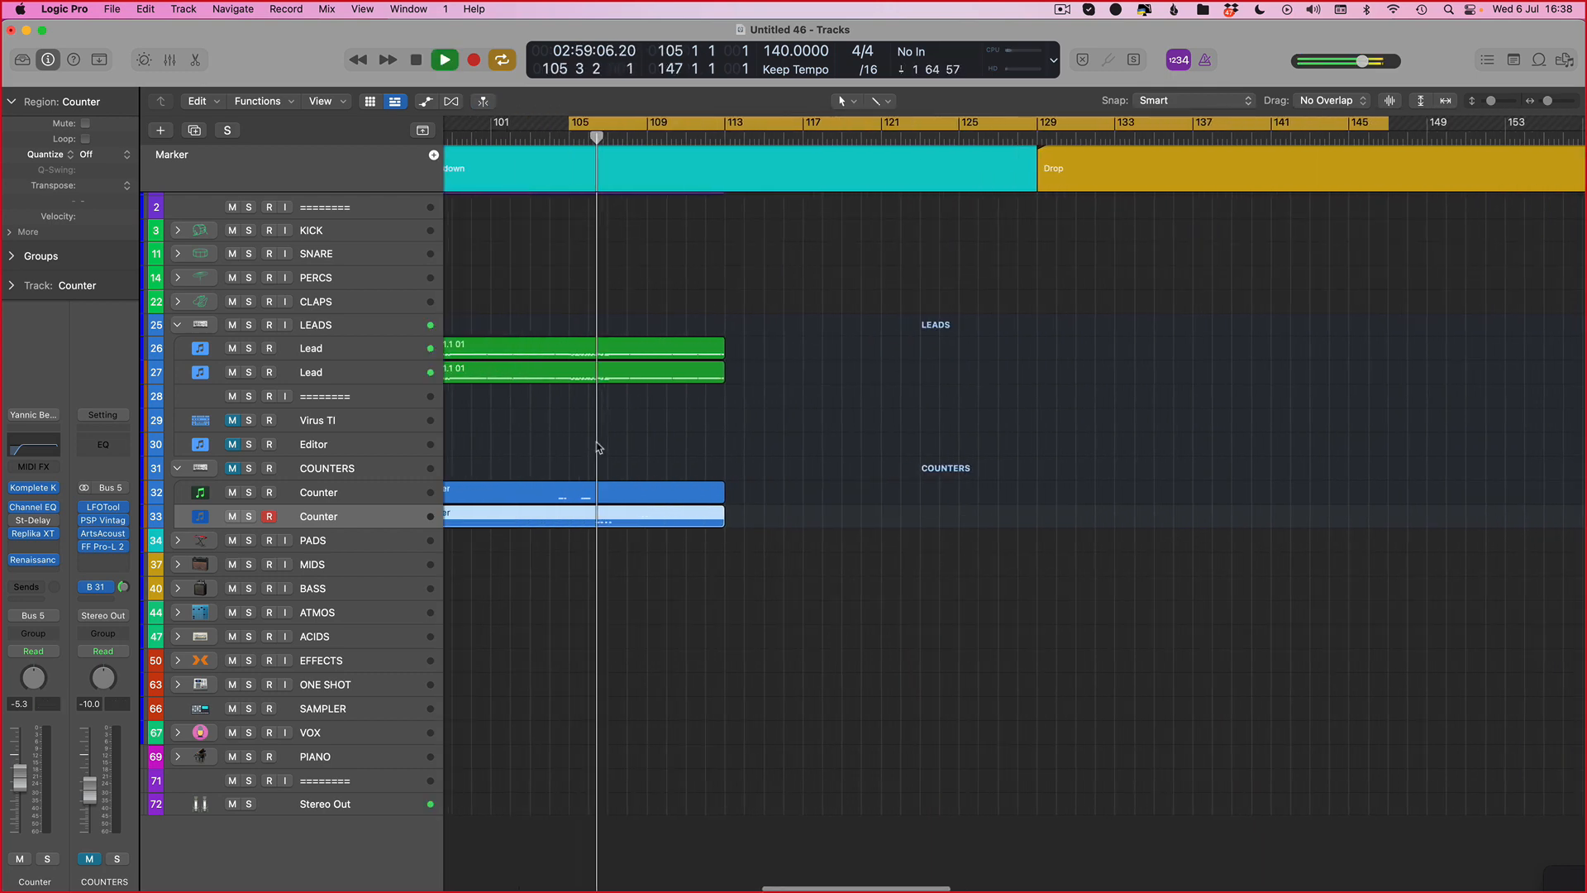
scroll(597, 448, left, 4)
key(space)
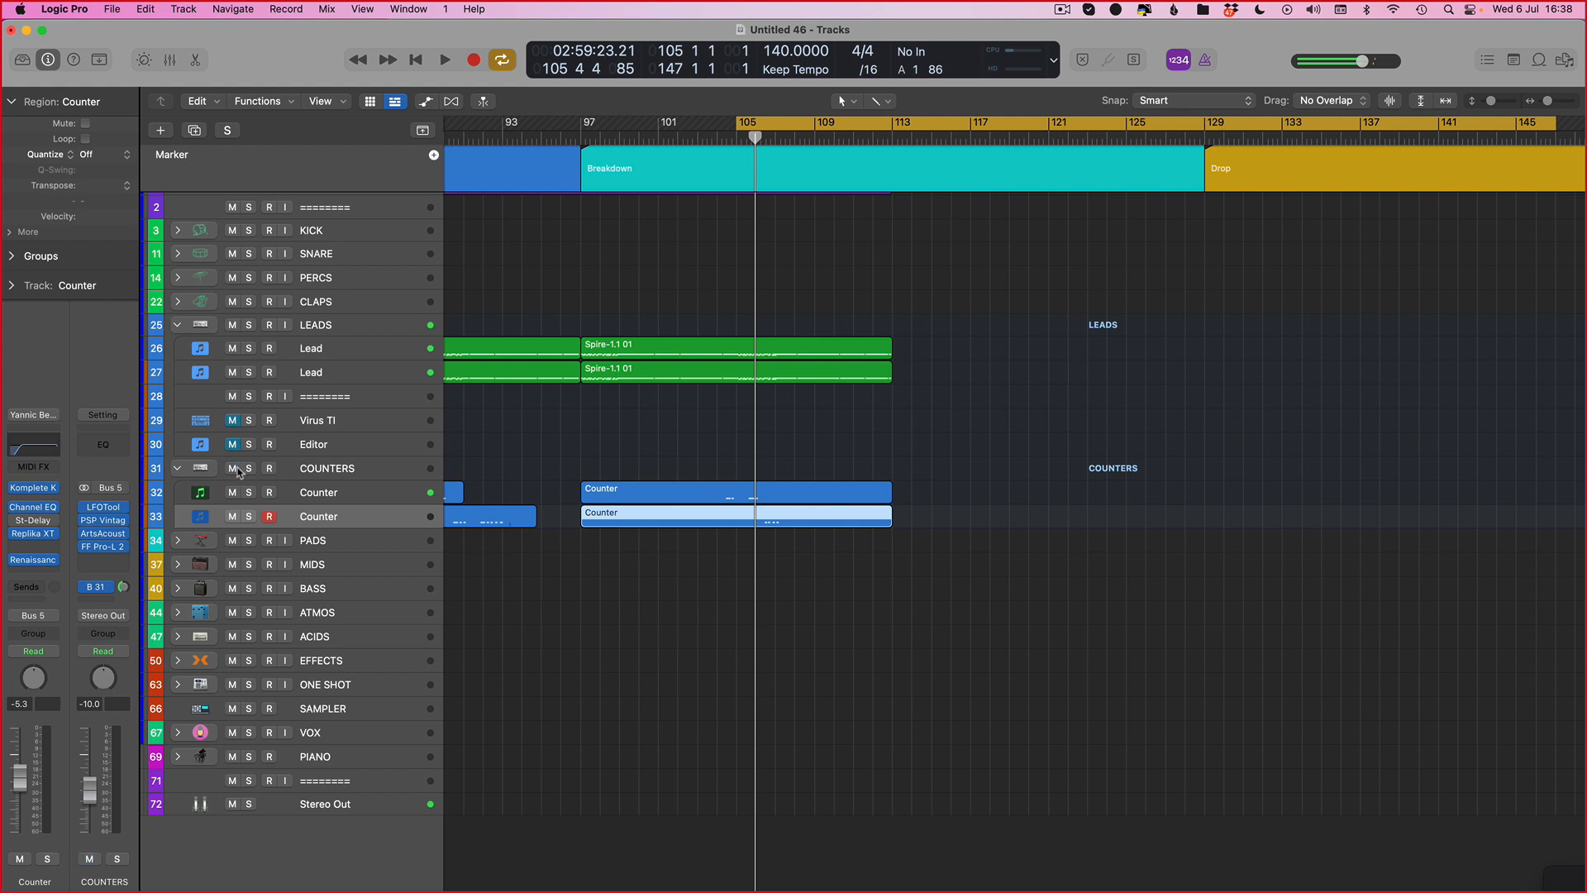
key(space)
click(740, 122)
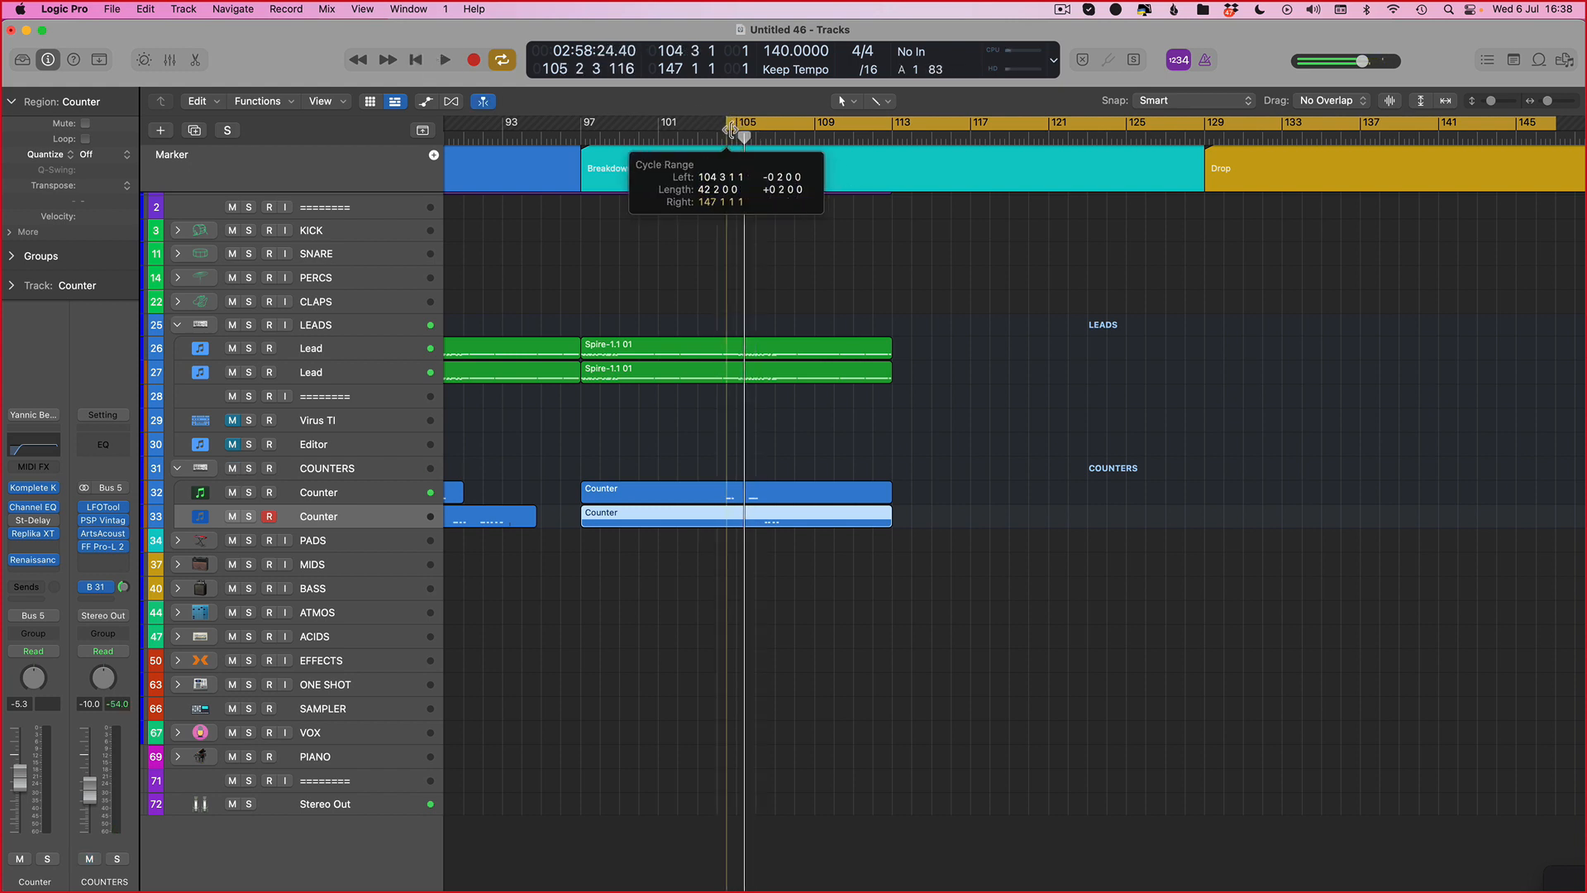
key(space)
click(725, 122)
key(space)
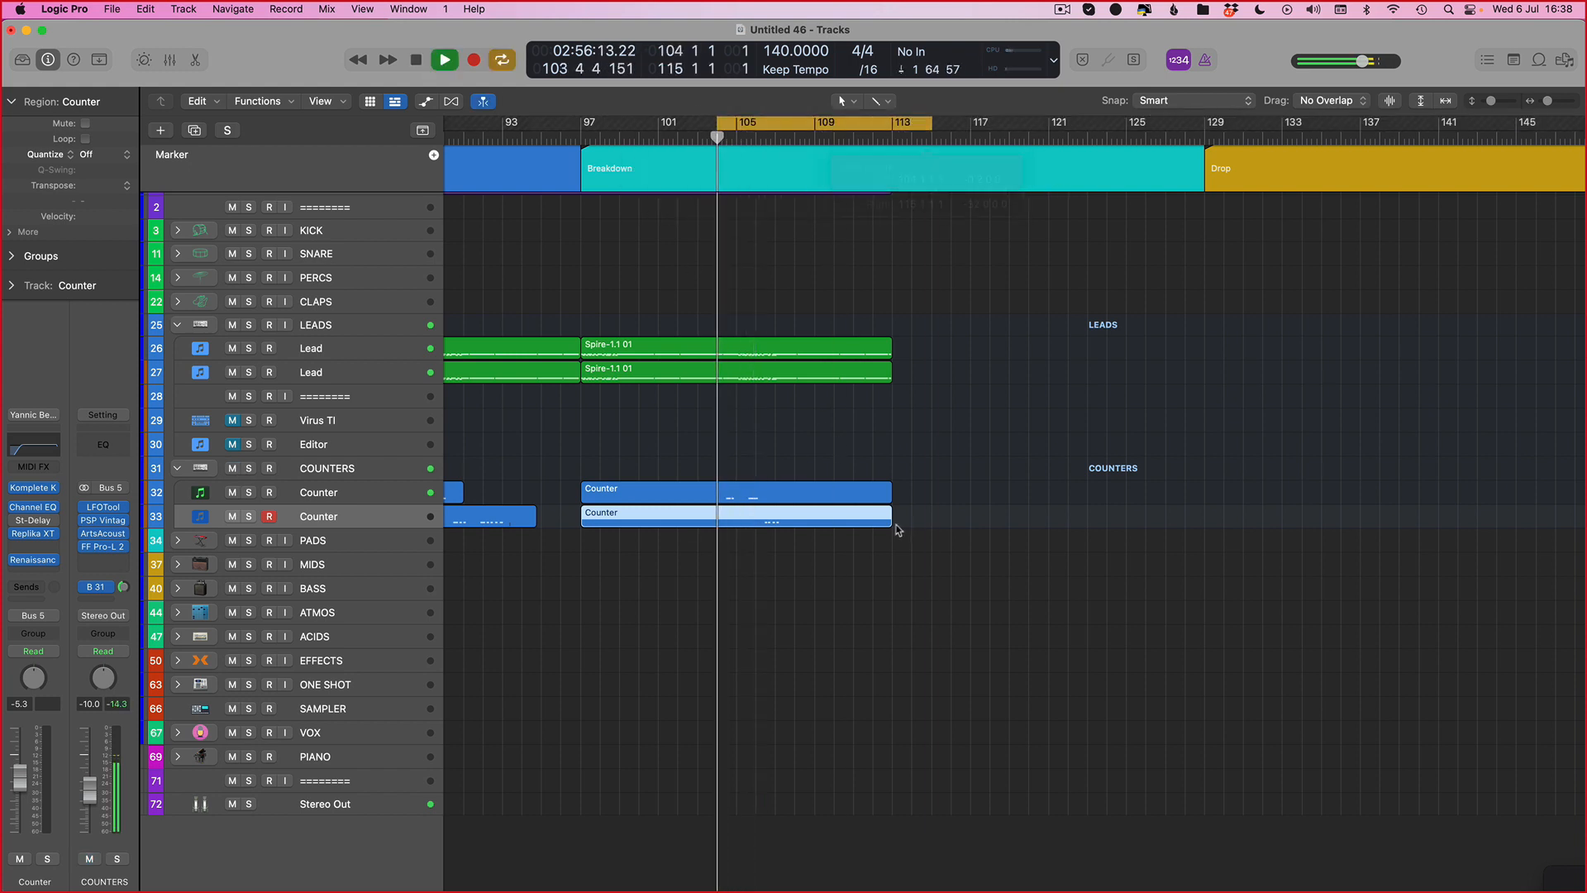
Step: Inspect the upper Counter region's notes and the Spire and Massive instruments on both Counter tracks
double_click(743, 491)
key(space)
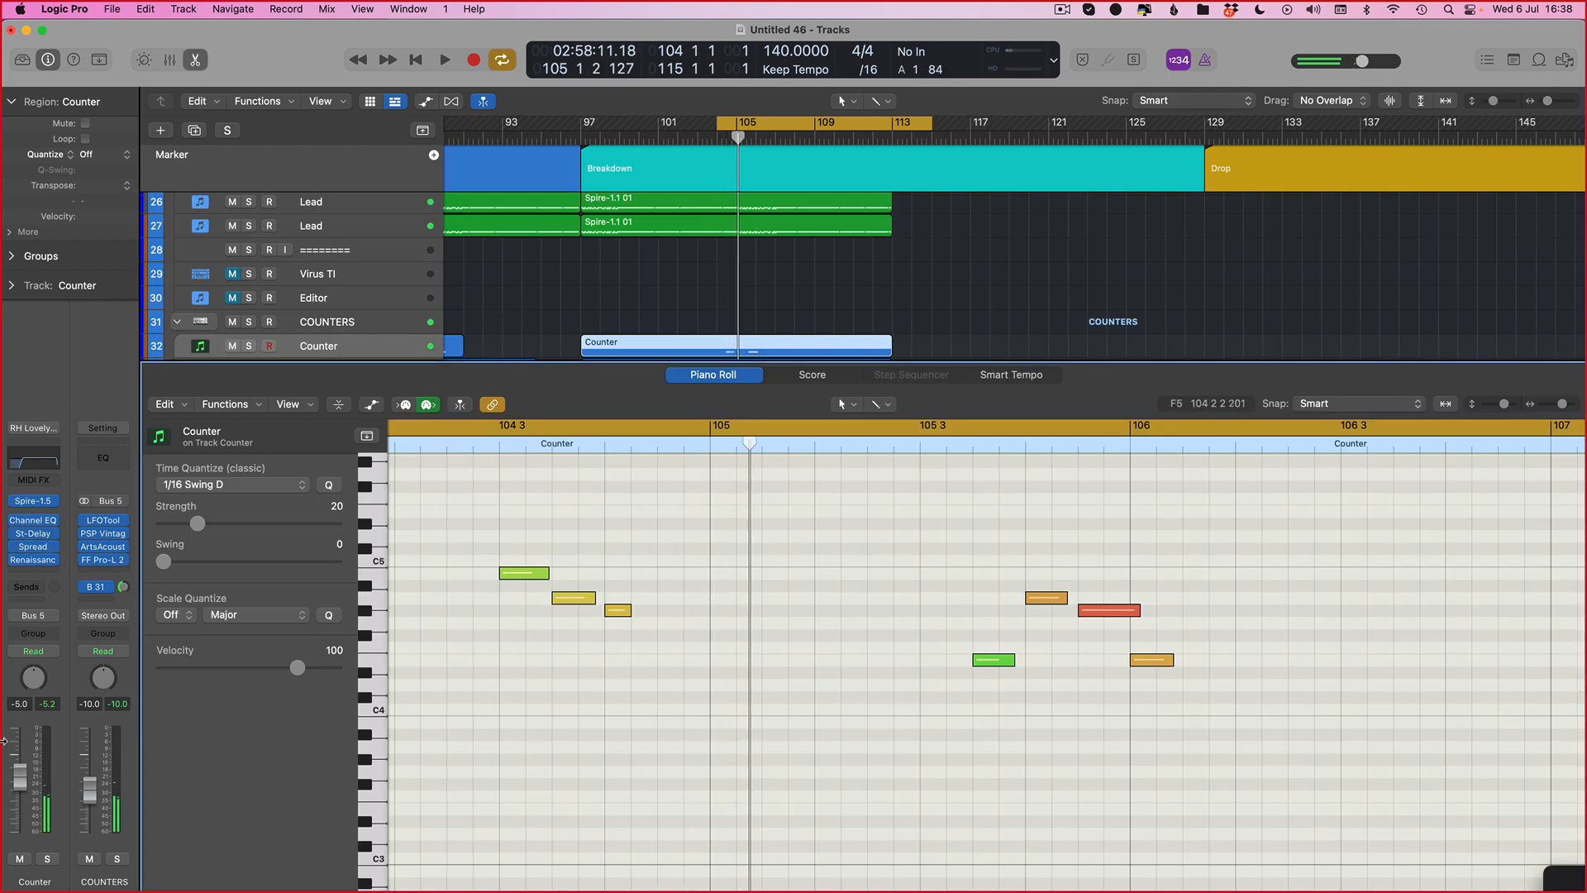
key(p)
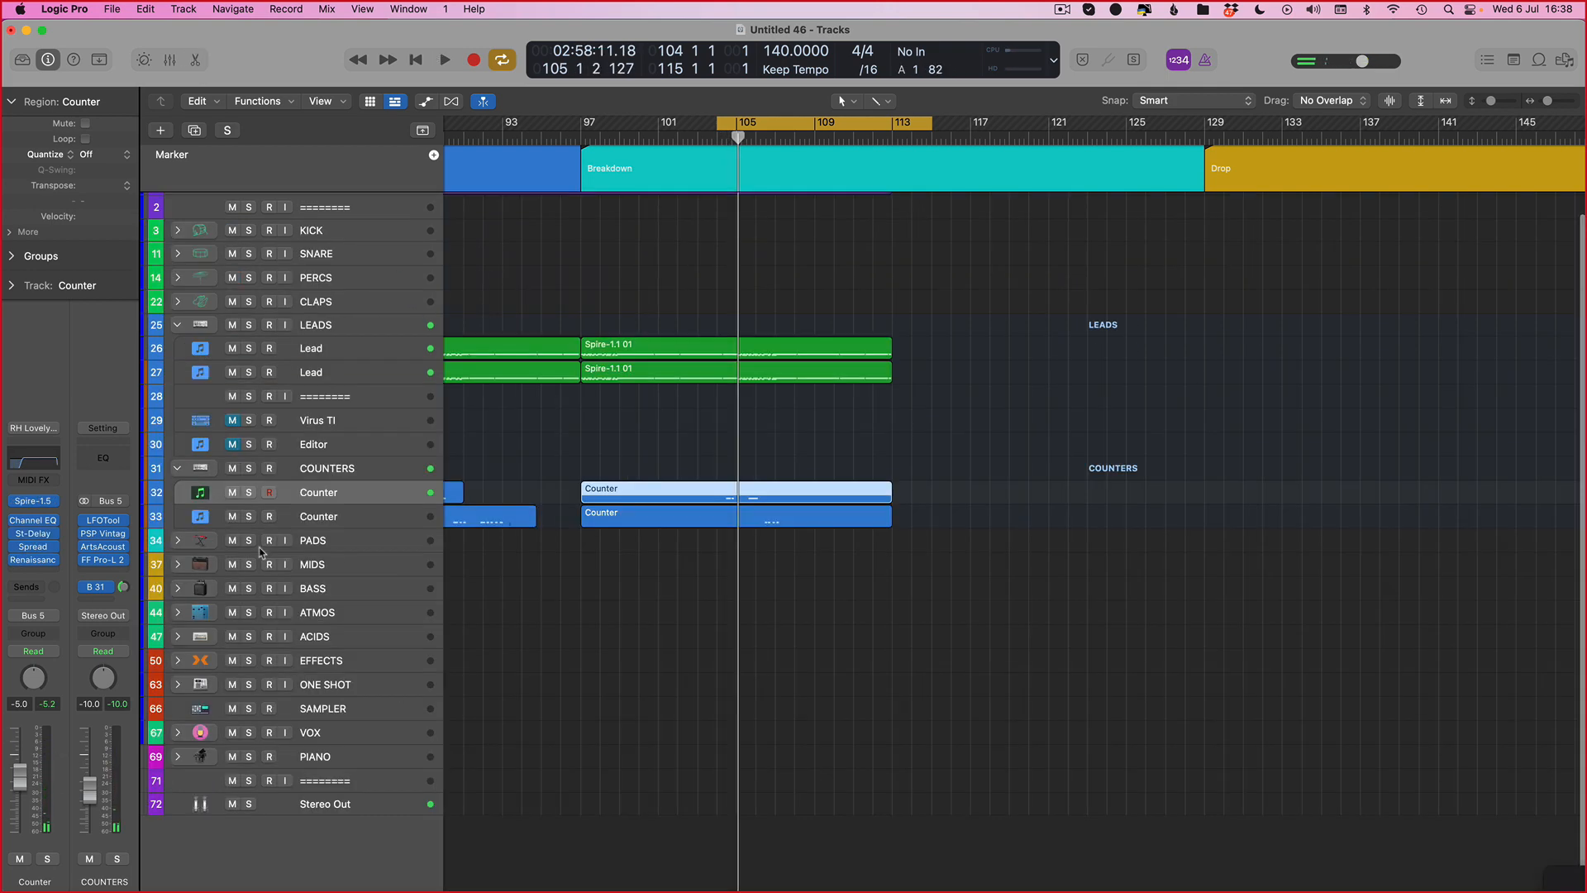
click(33, 500)
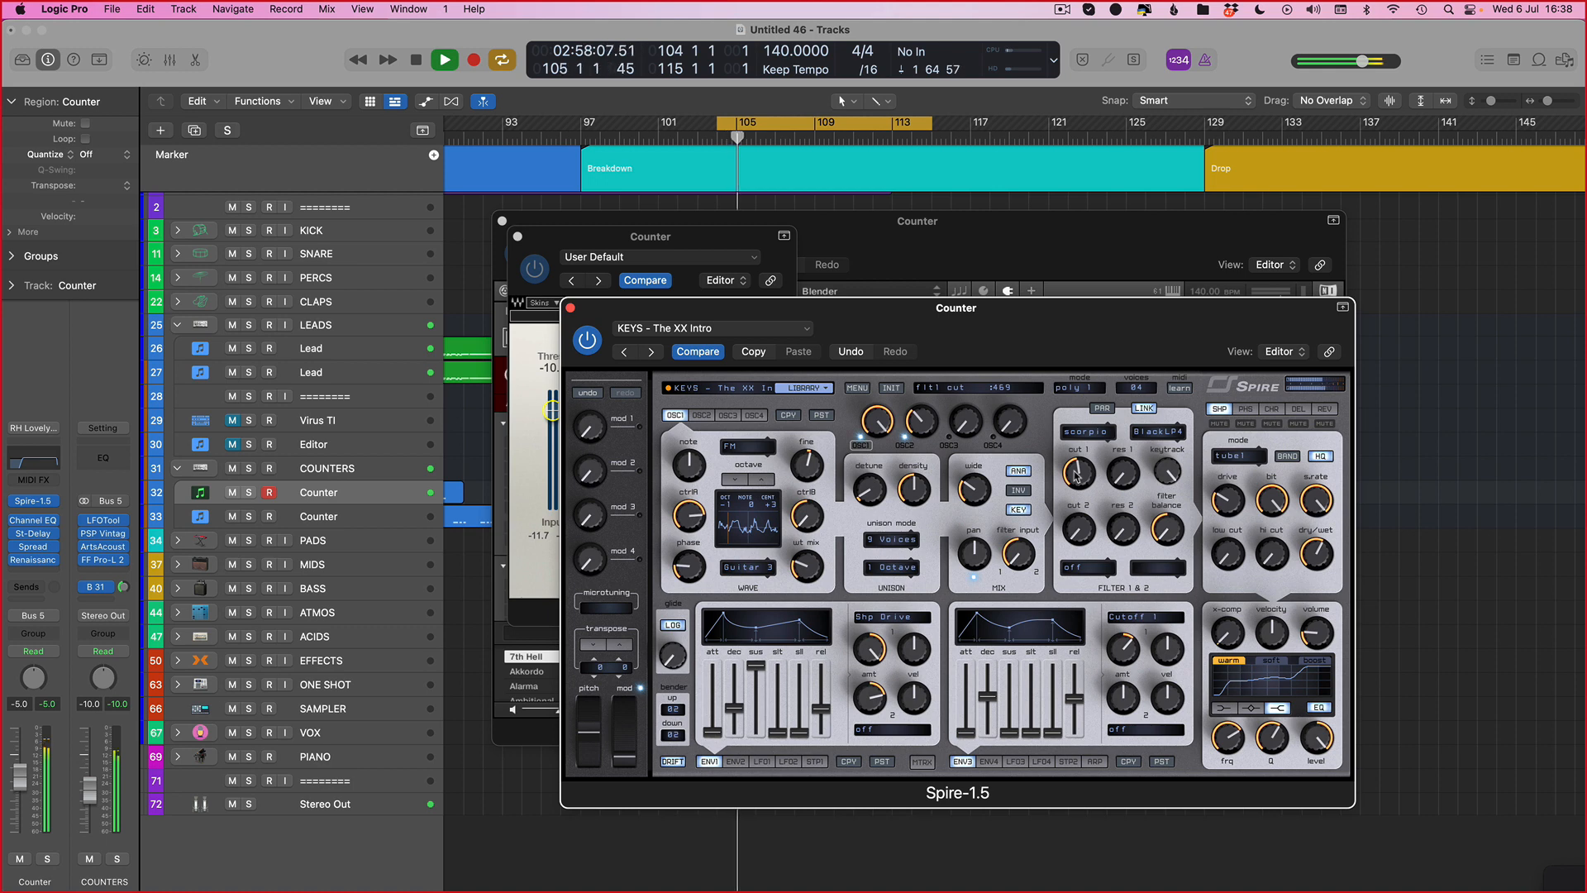
key(v)
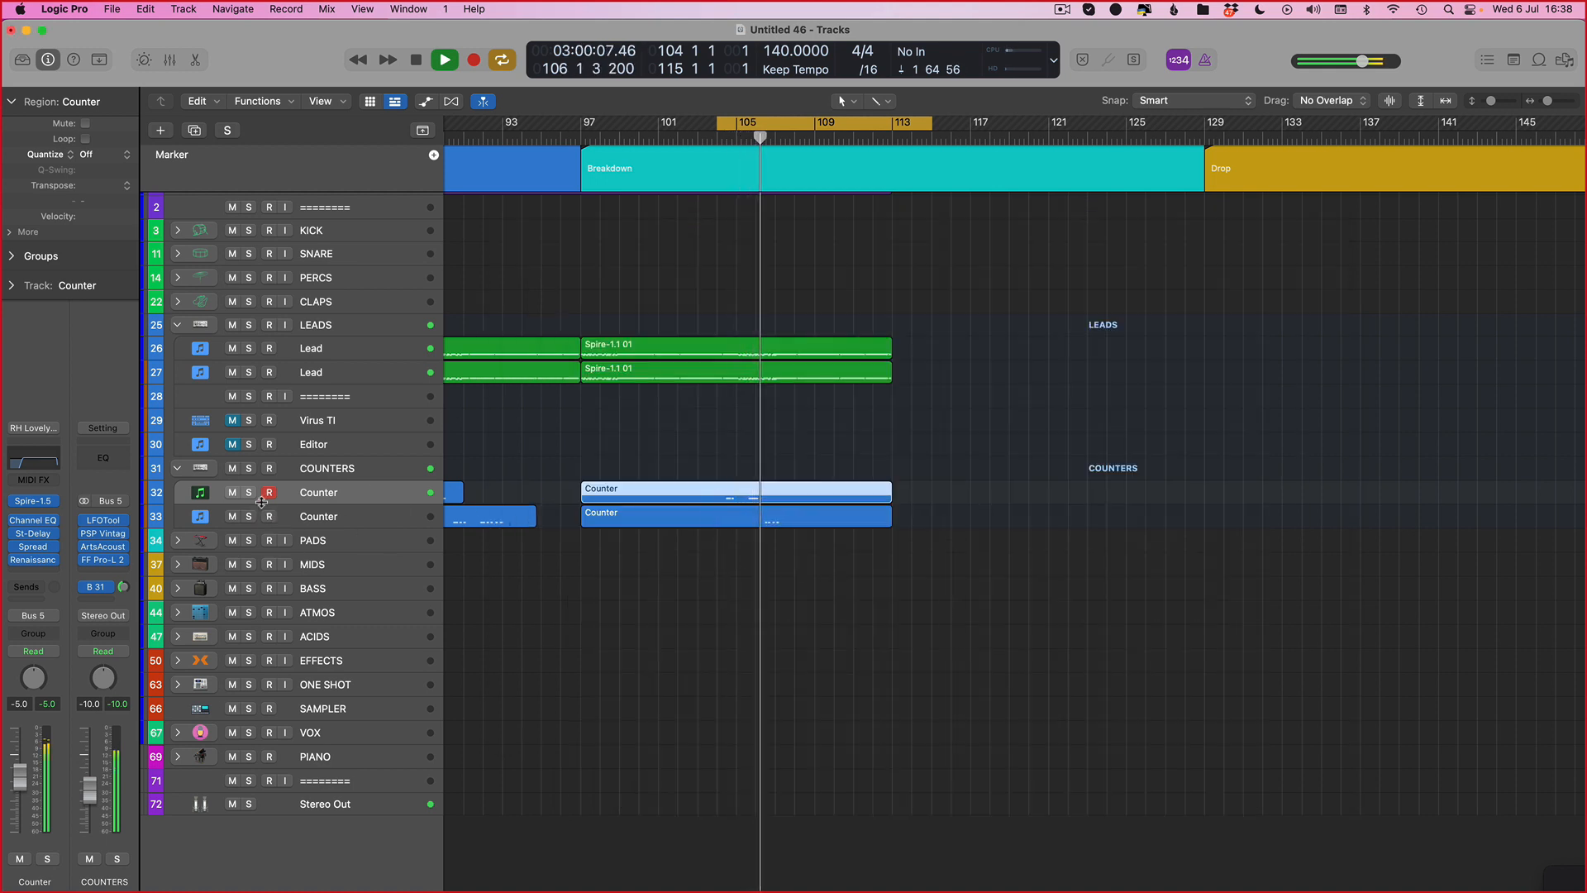
click(308, 514)
click(43, 493)
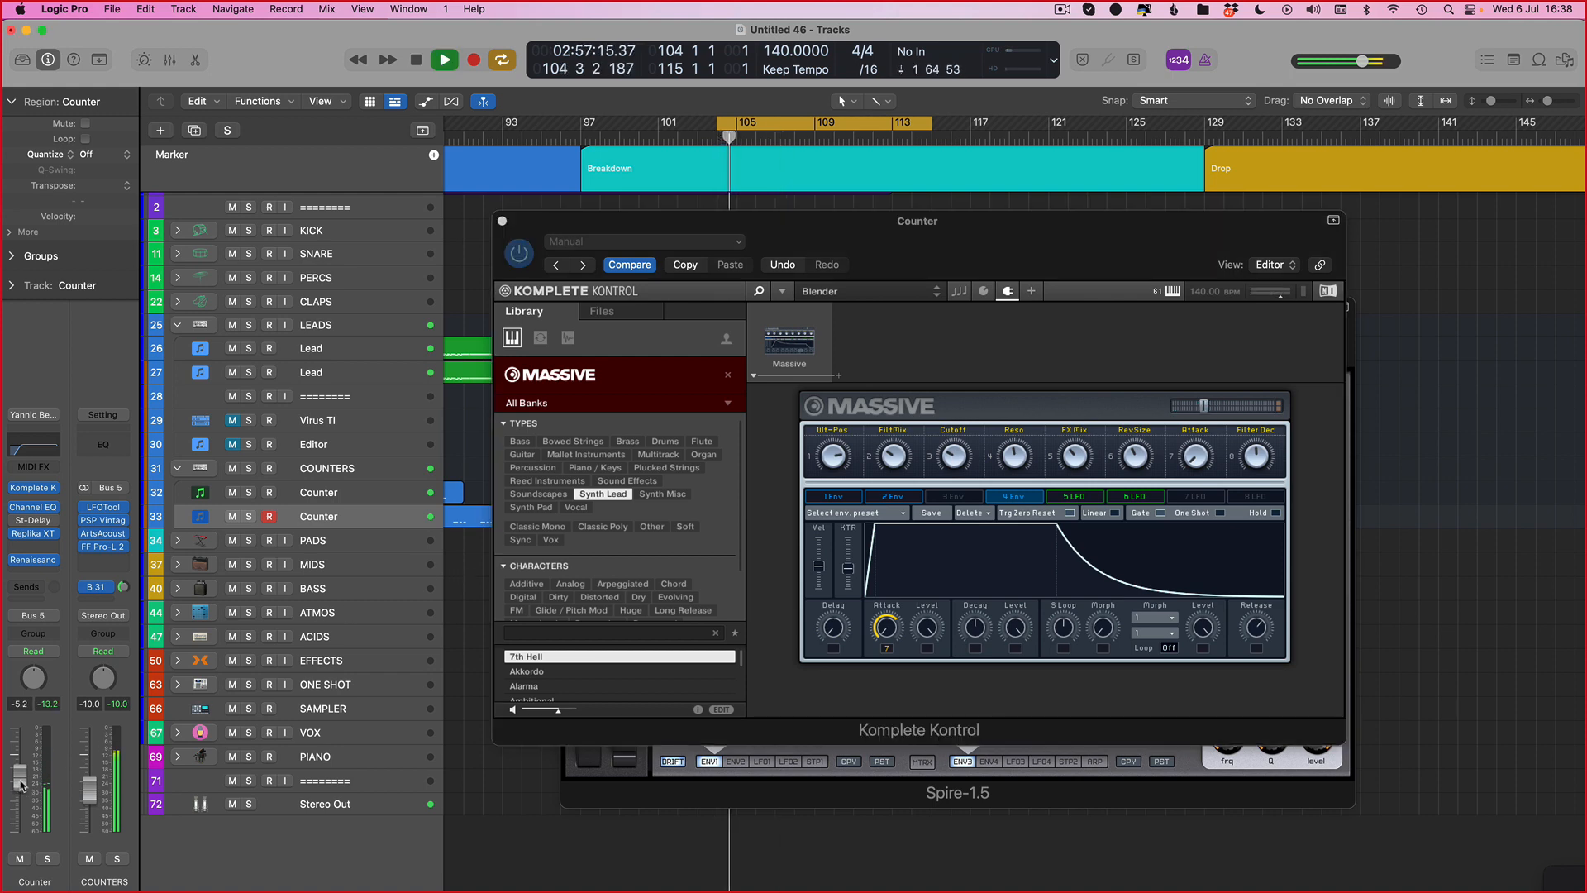
key(v)
Step: Open the upper Counter region in the Piano Roll and add a new note near 104 2 4, nudging its position
double_click(736, 509)
key(space)
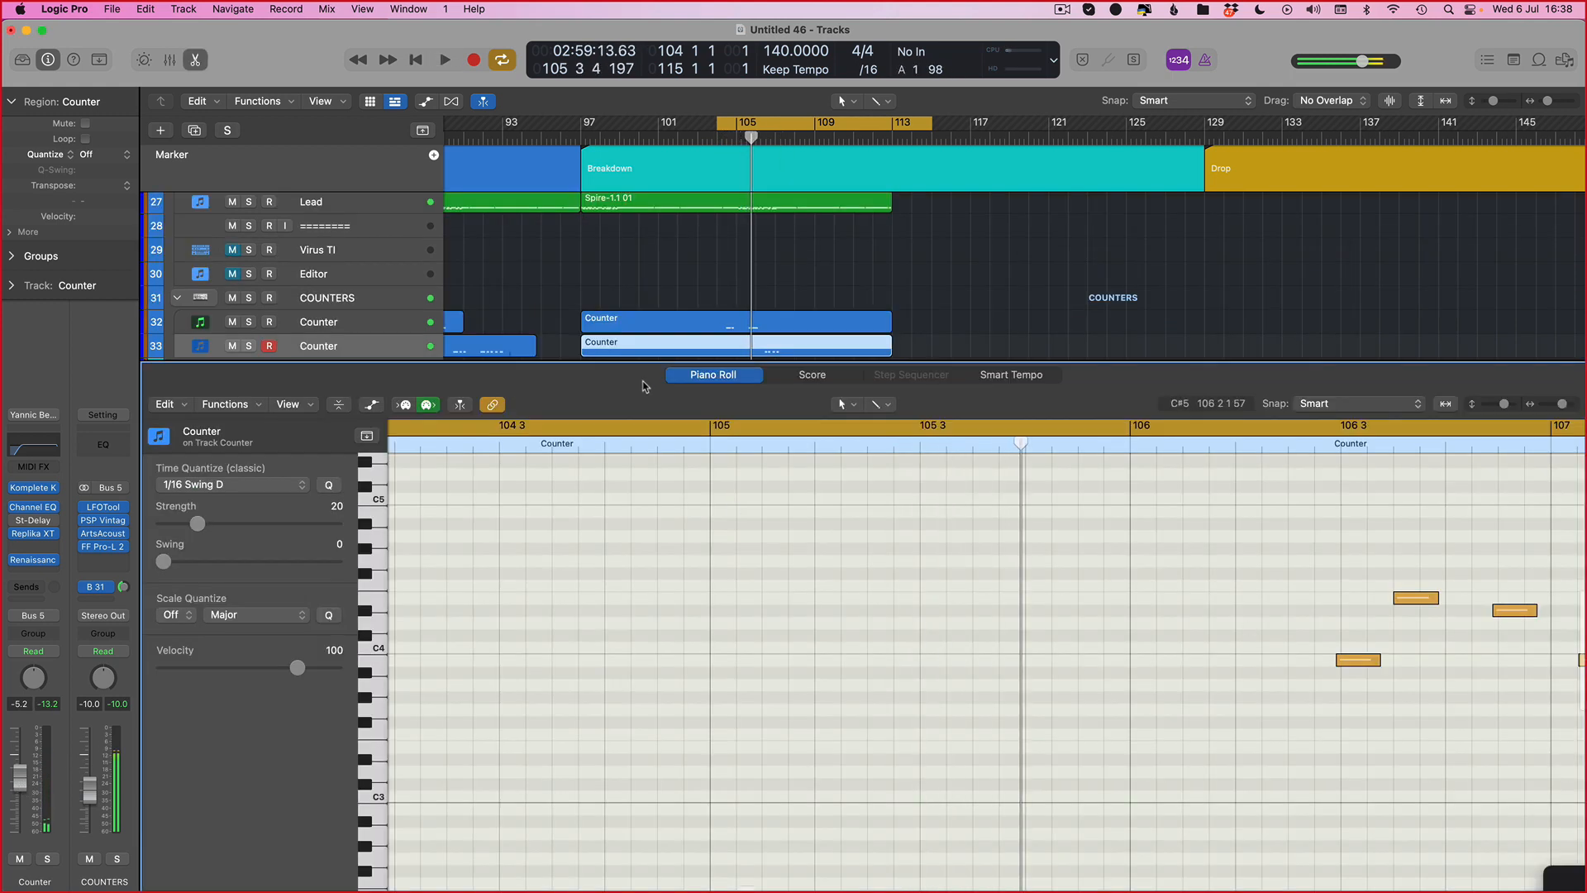
scroll(765, 329, left, 2)
click(779, 323)
scroll(821, 663, left, 5)
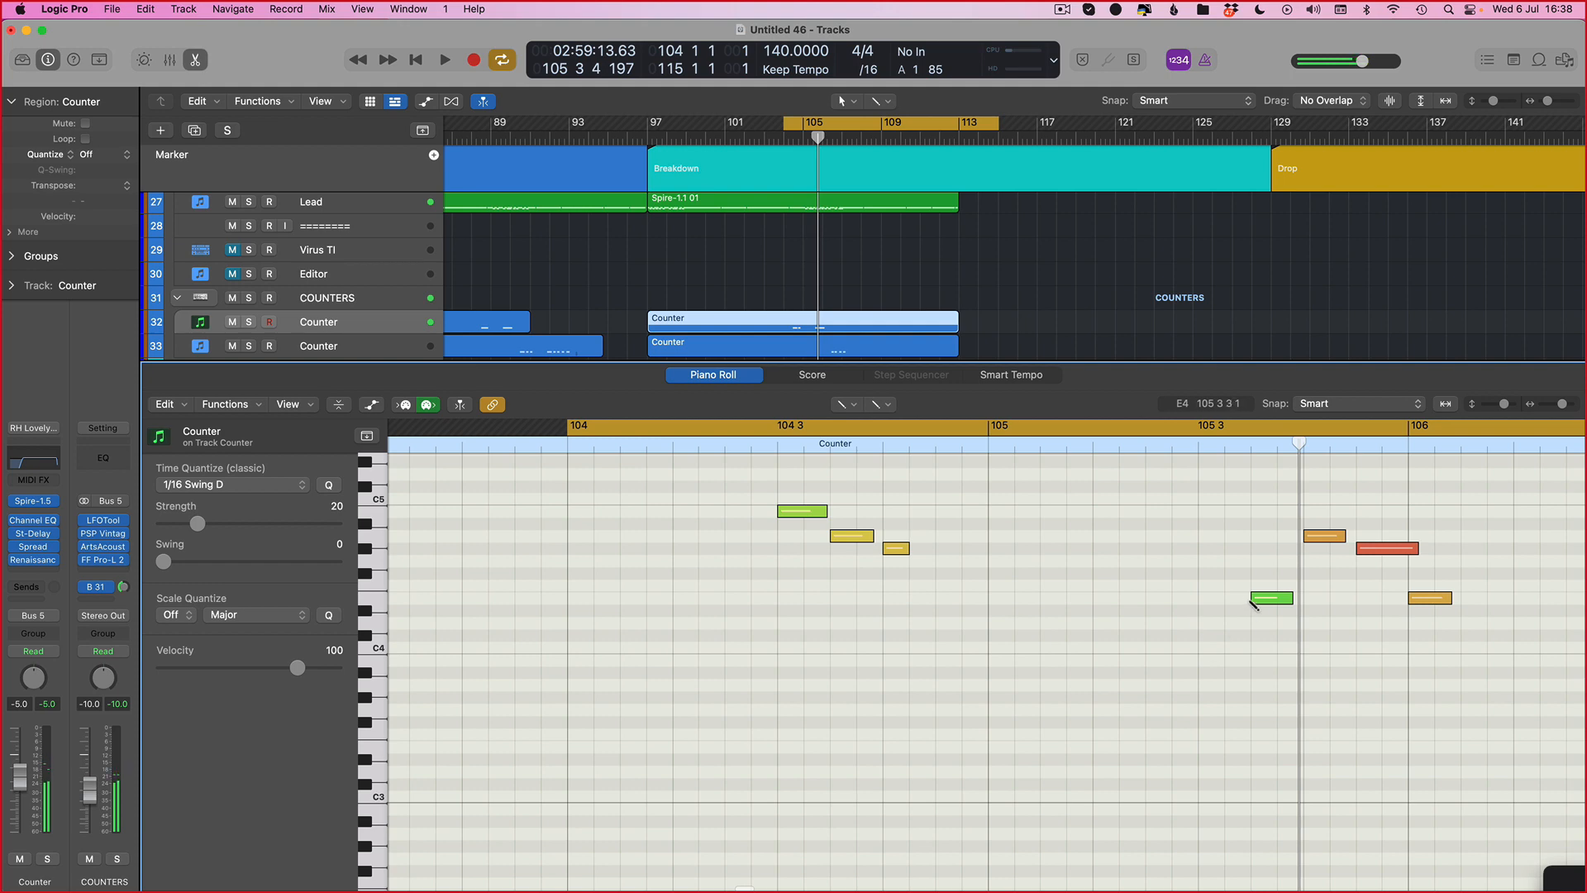
click(1286, 596)
click(762, 587)
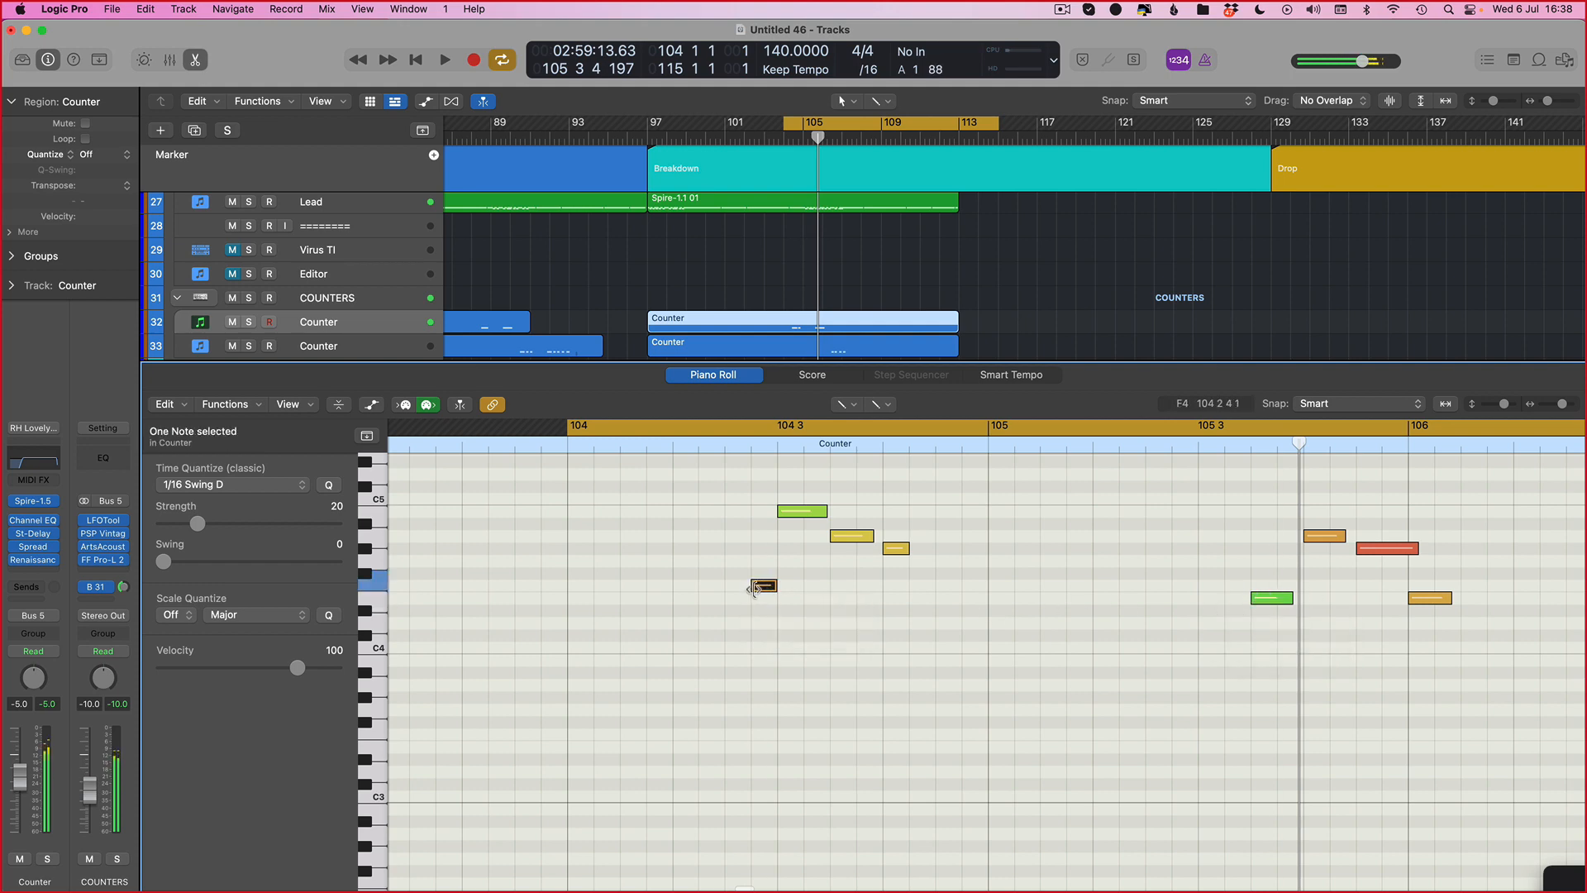
drag(751, 587, 738, 587)
click(785, 588)
drag(787, 591, 747, 579)
click(760, 601)
key(space)
key(space)
key(space)
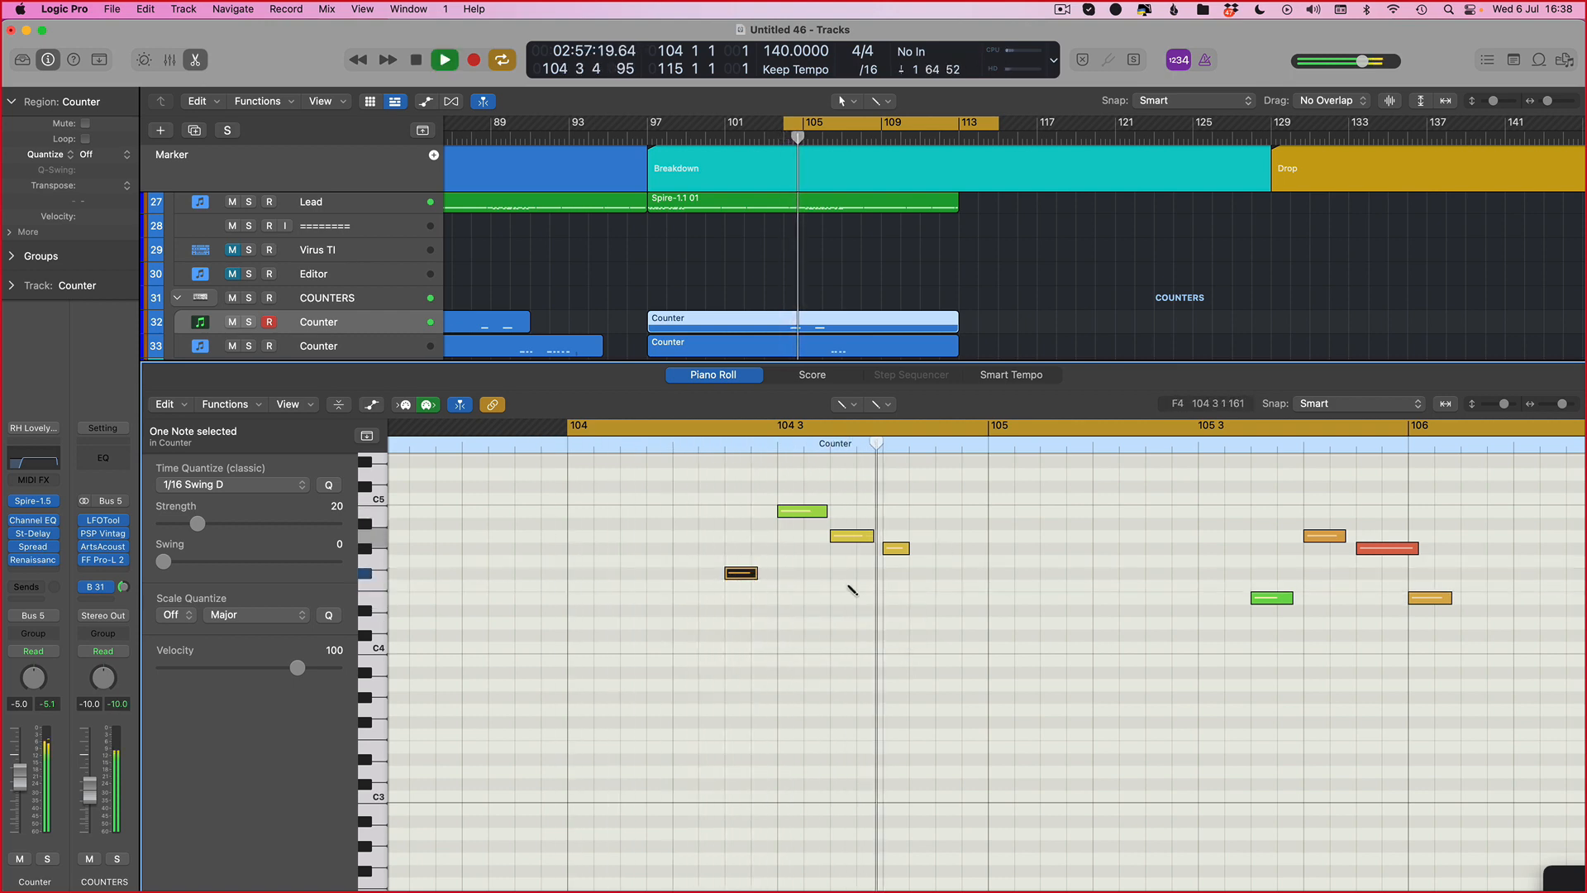
Step: Transpose the new lead-in note lower by ear while auditioning, and close the Piano Roll
key(space)
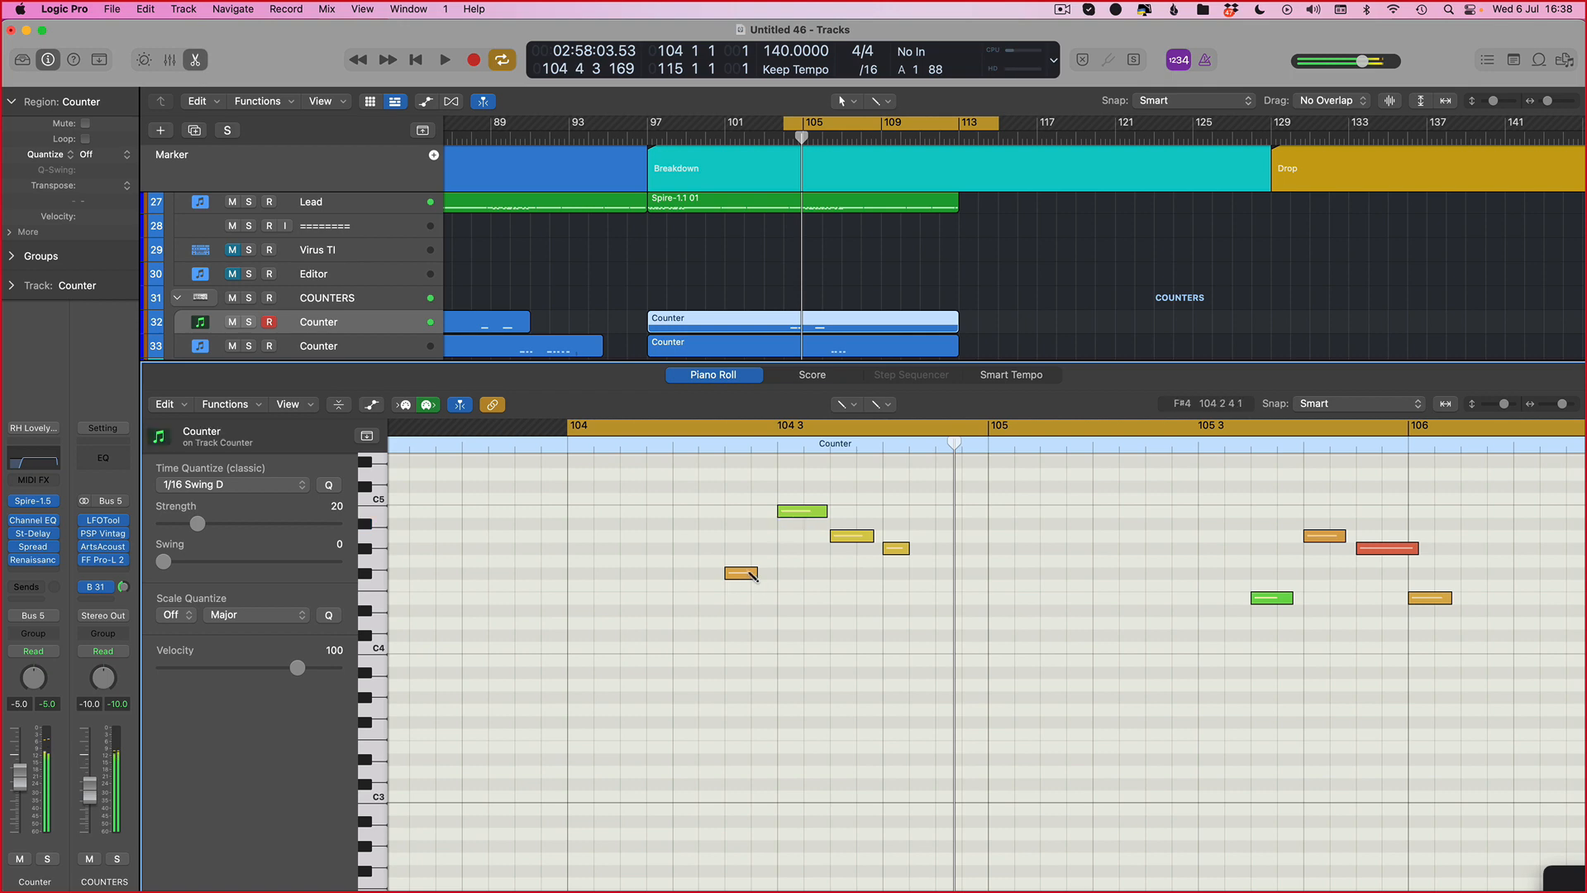
drag(745, 573, 743, 597)
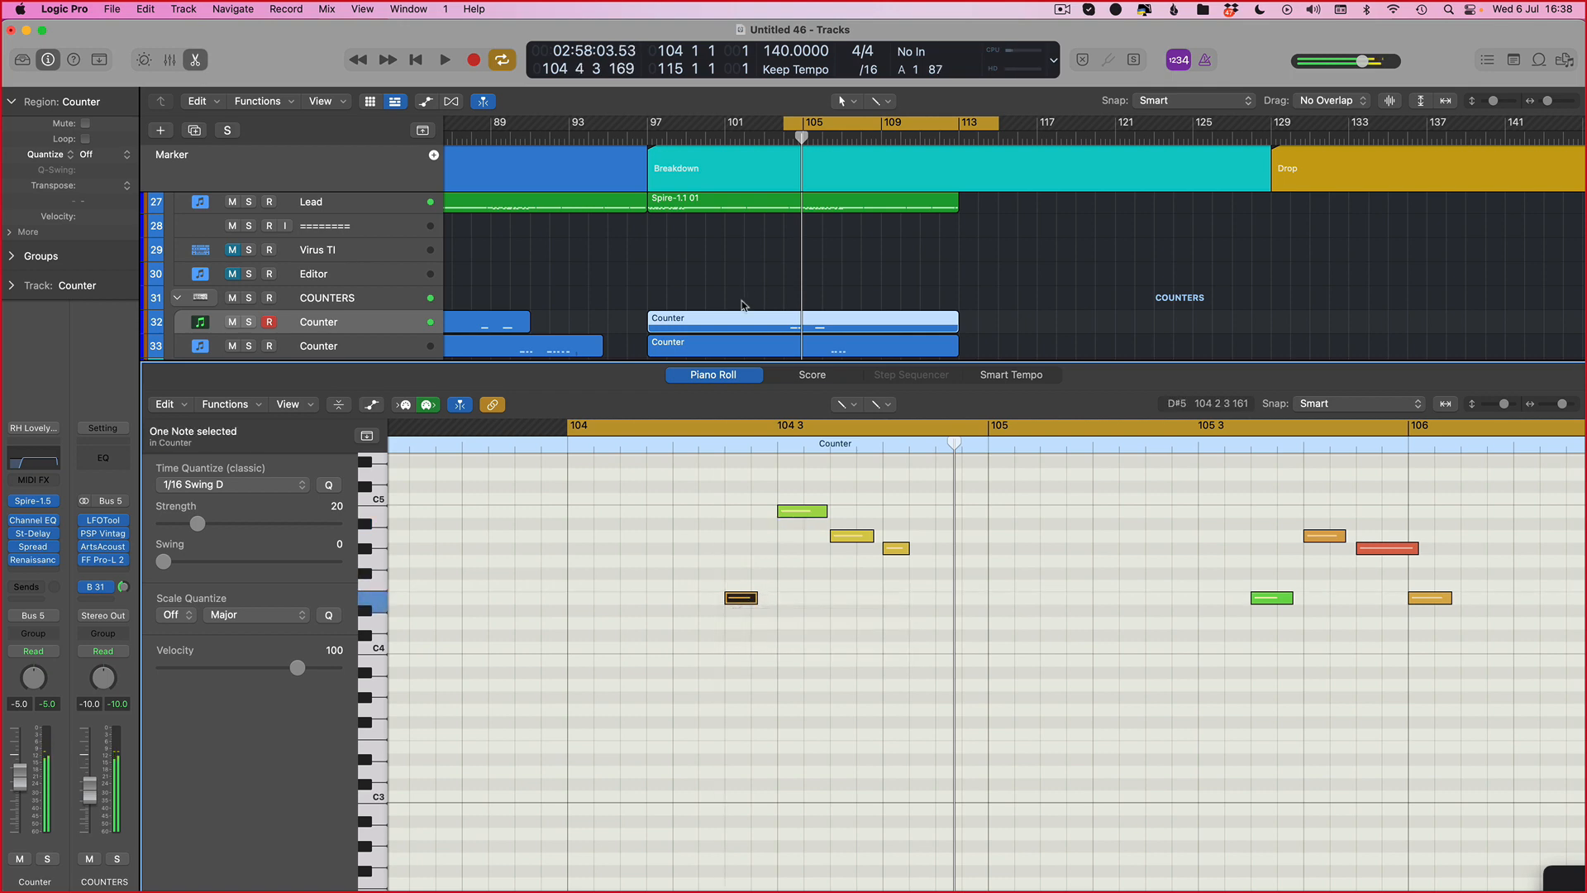
key(space)
key(space)
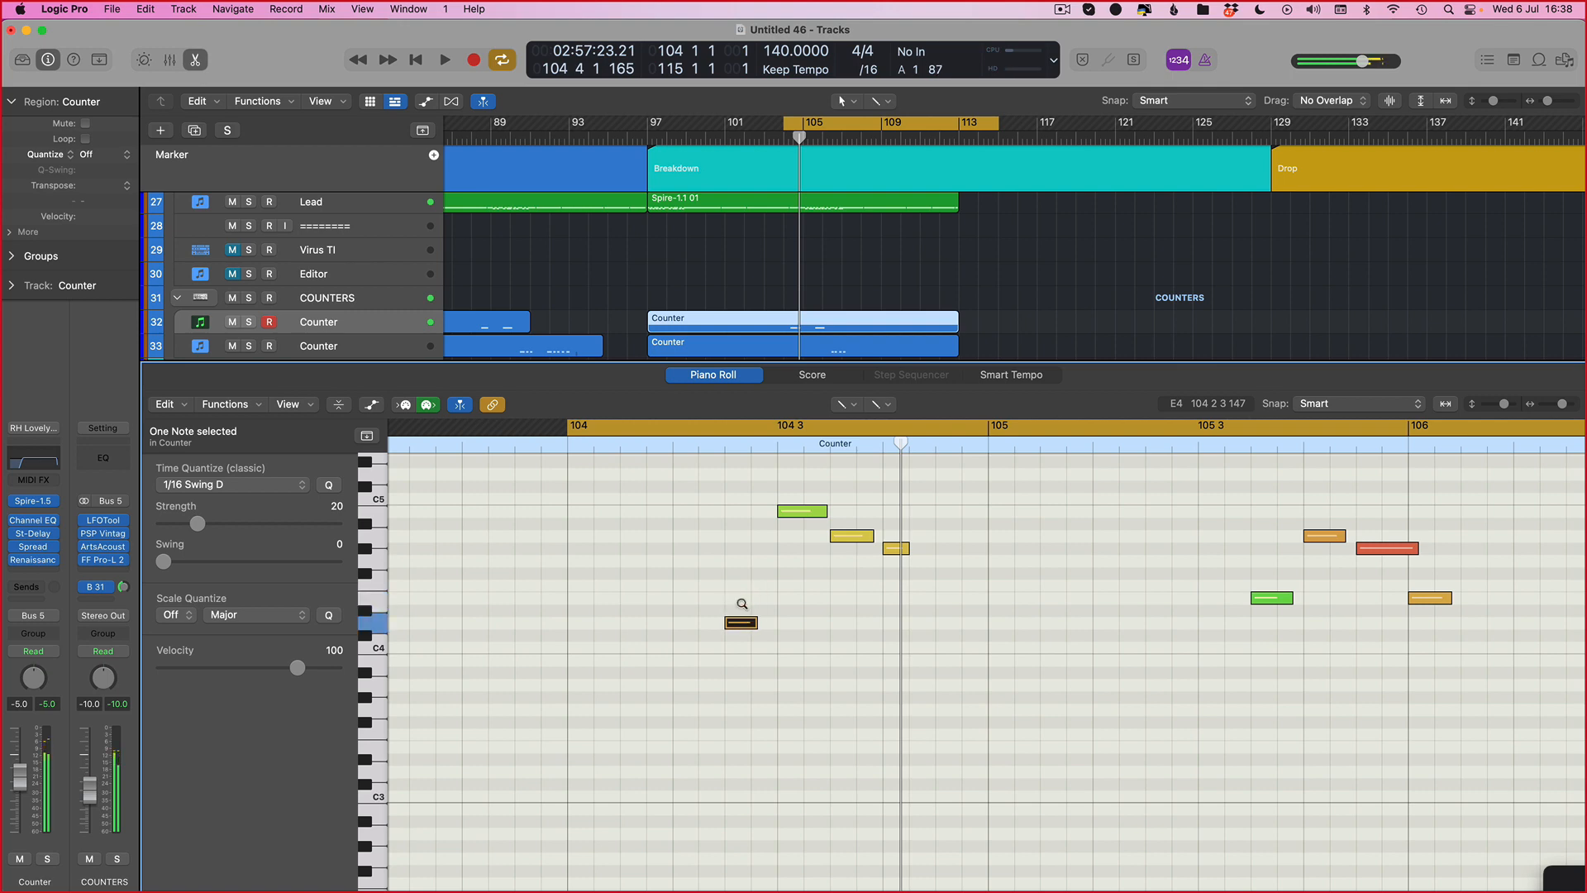
key(space)
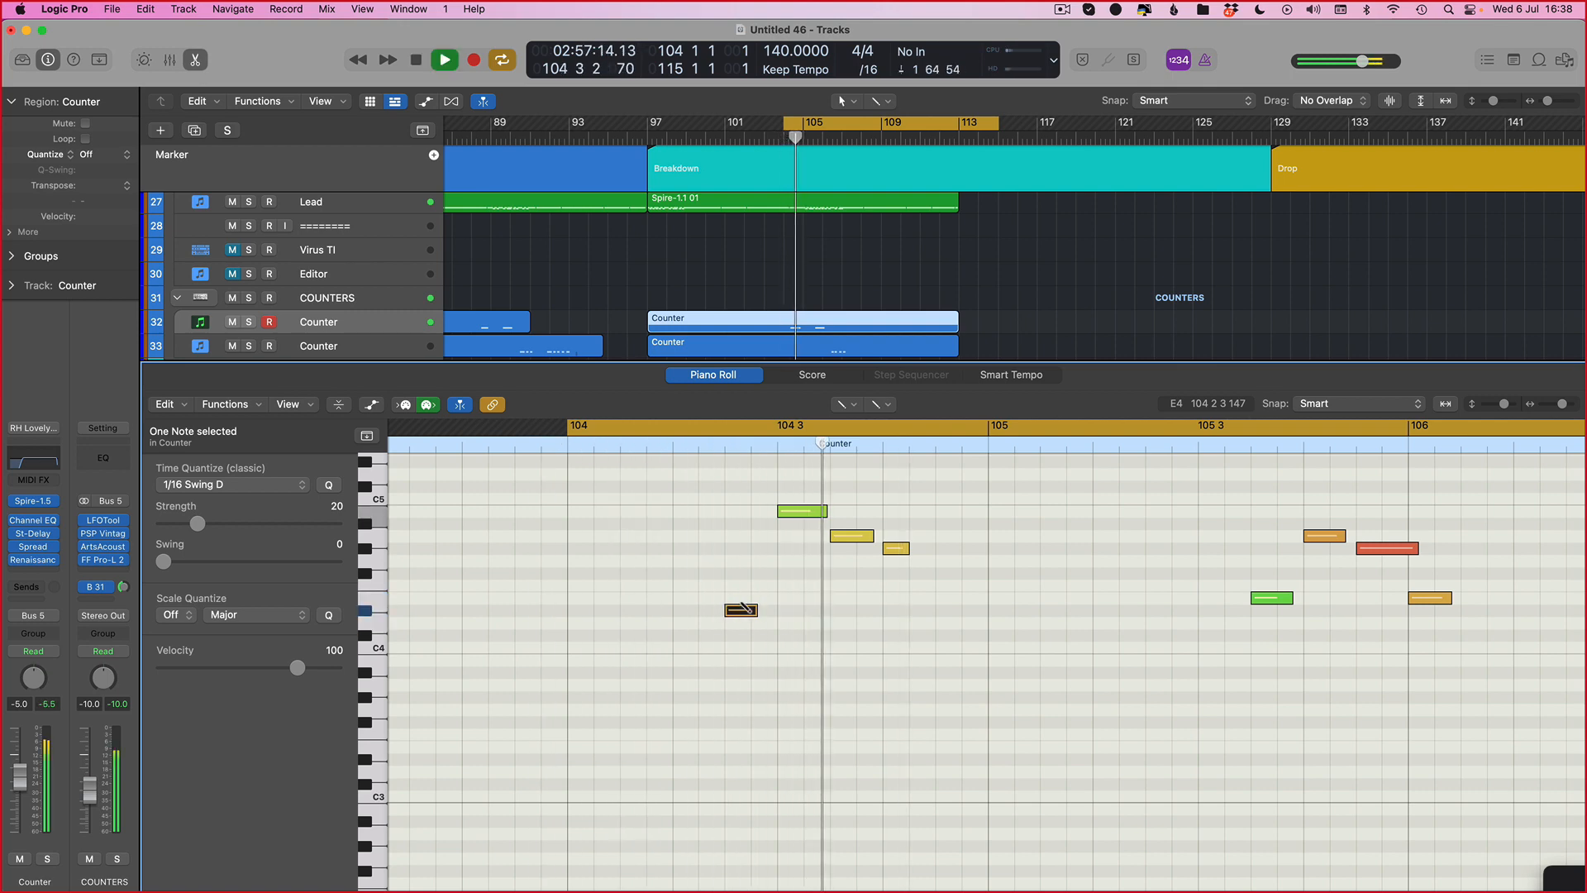
key(space)
key(alt+Down)
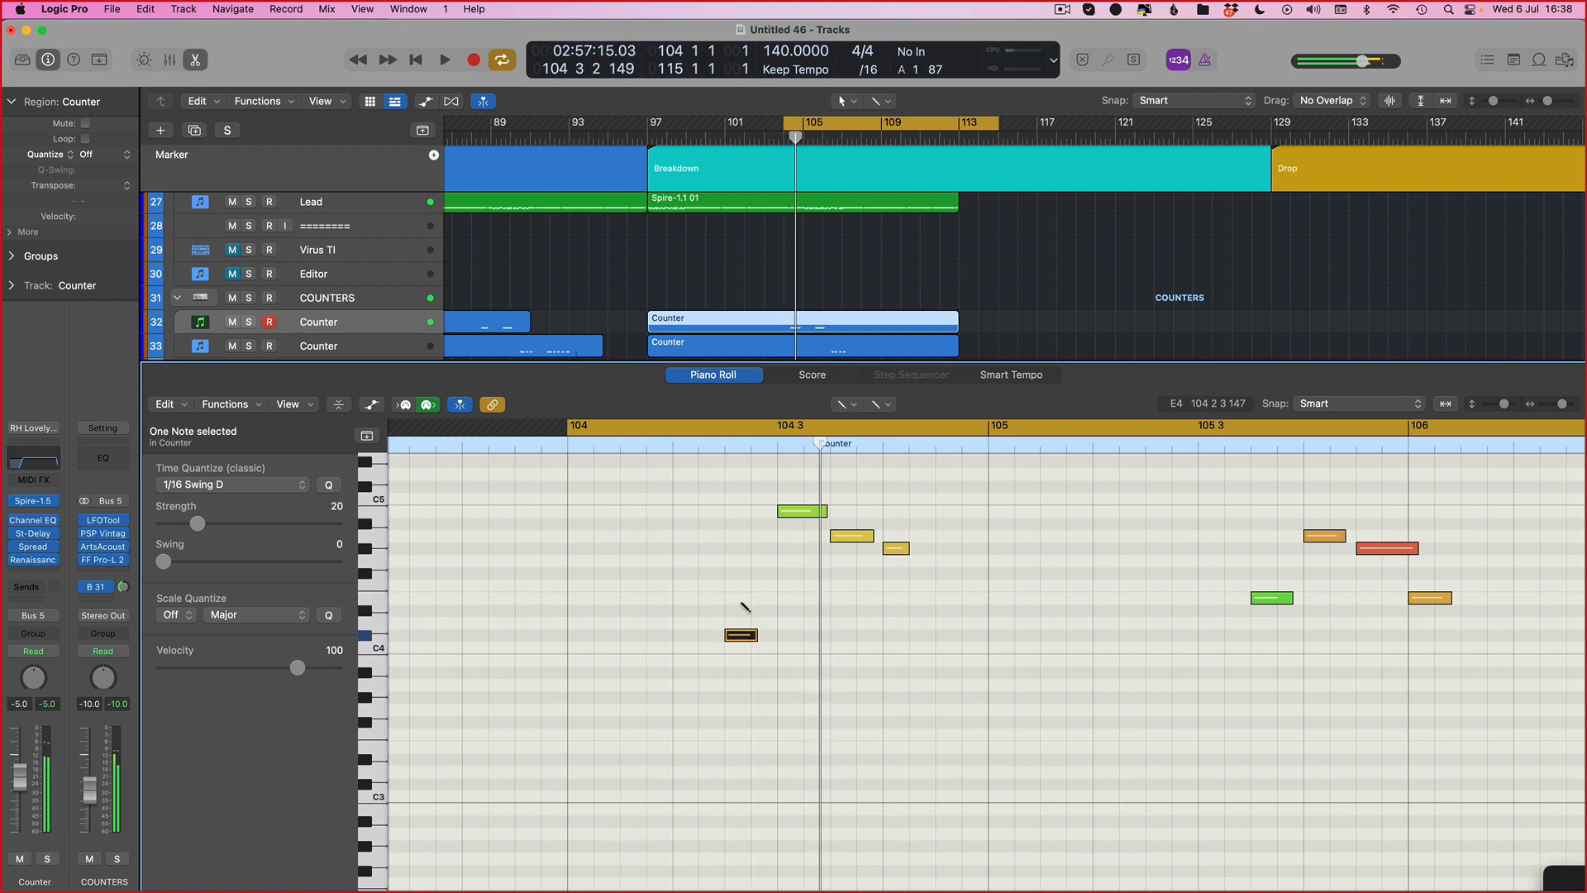
key(space)
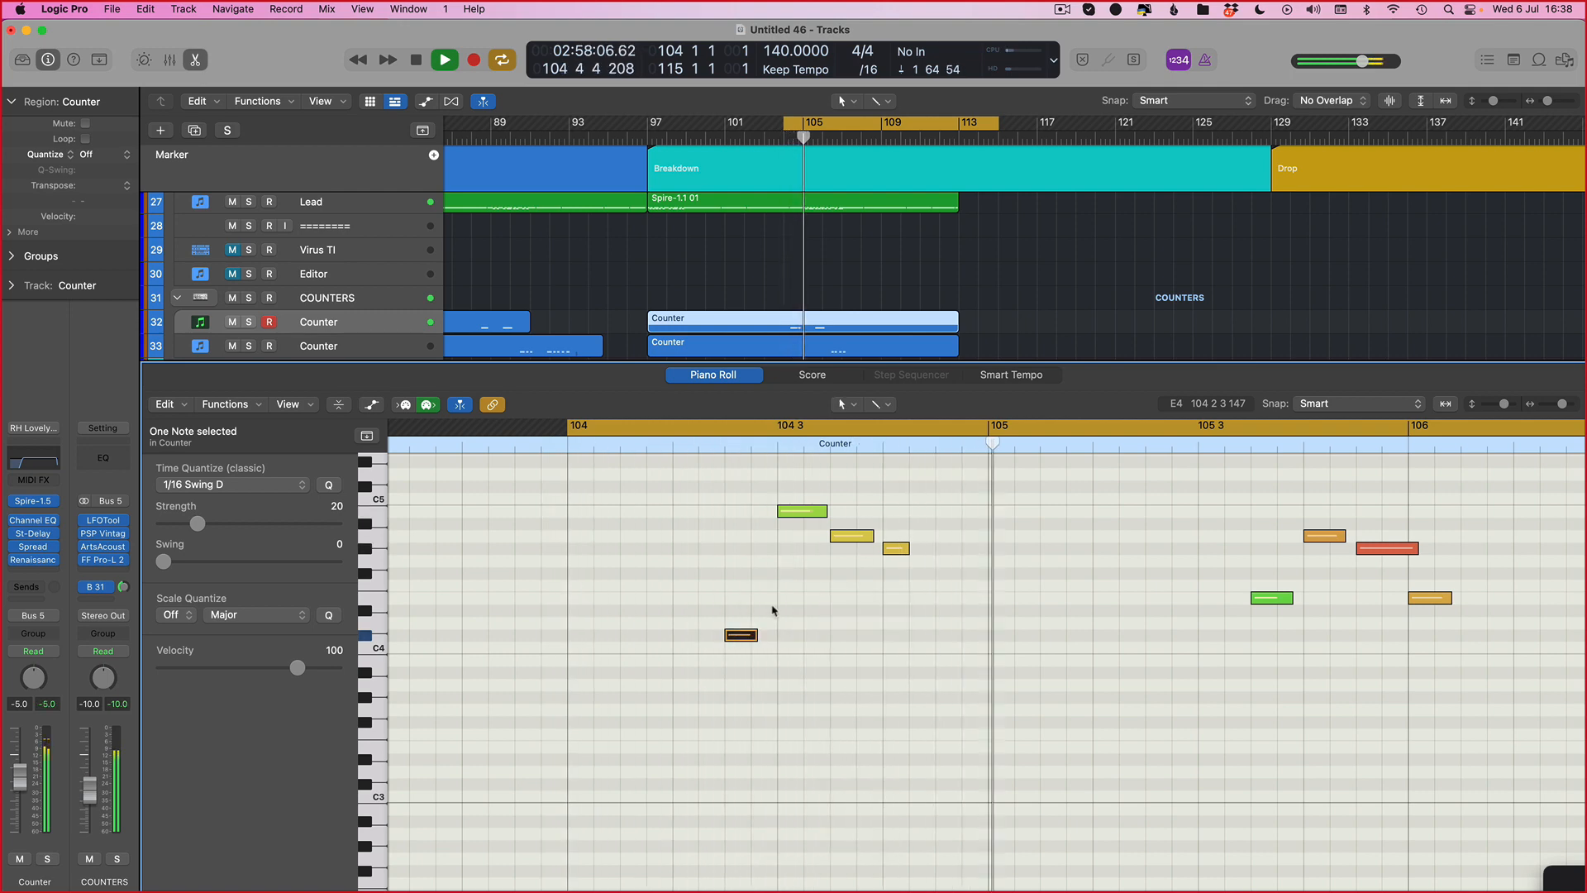
key(p)
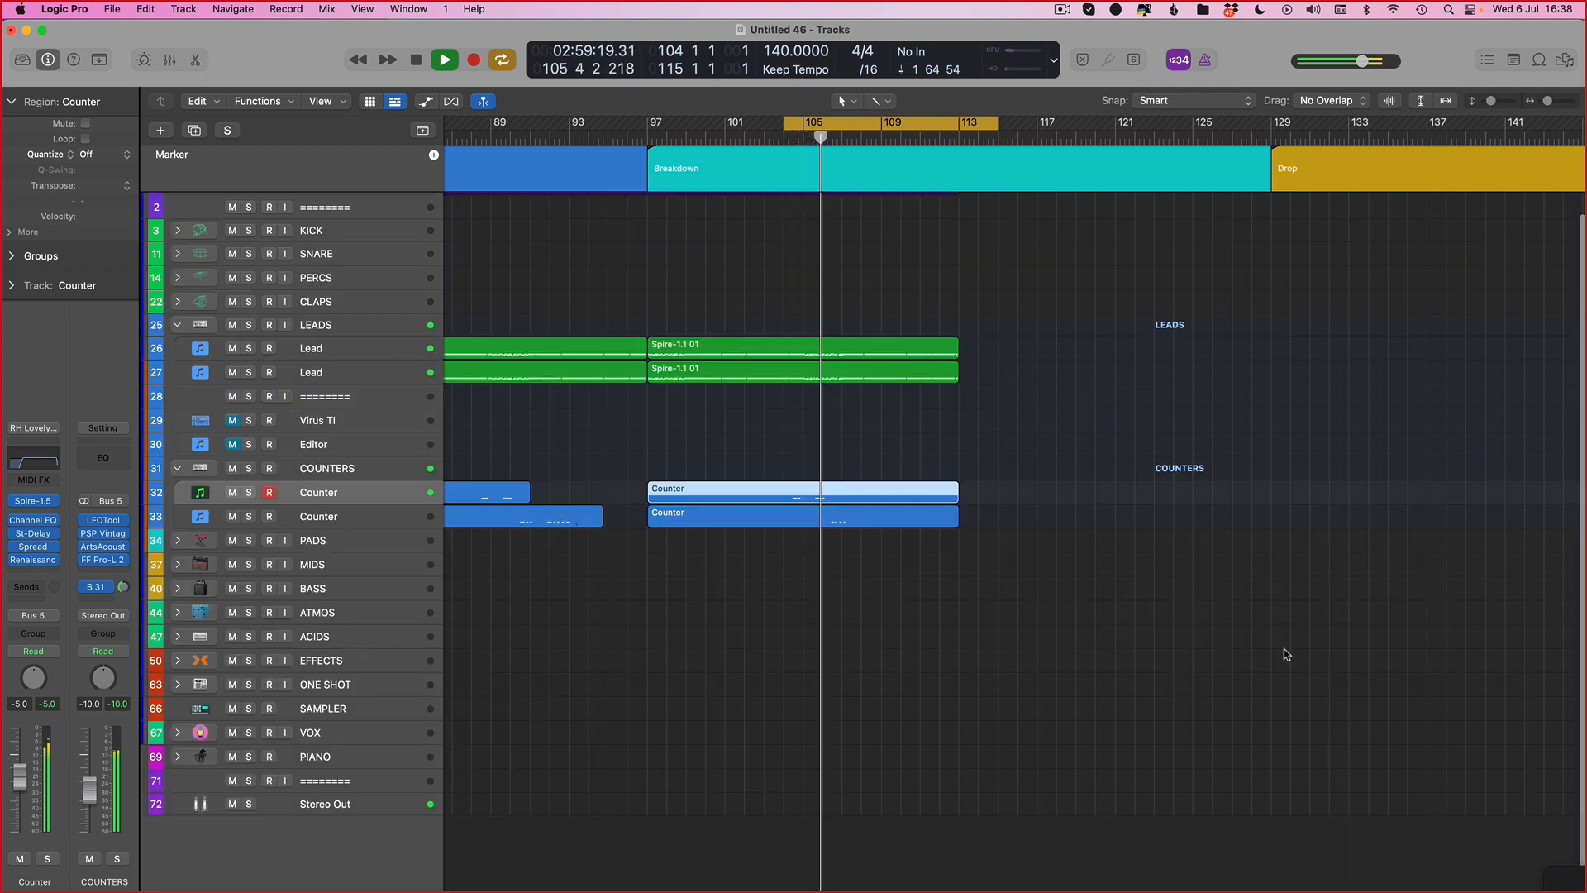
Step: Open the upper Counter region in the Piano Roll and scroll through its notes past bar 106
click(838, 519)
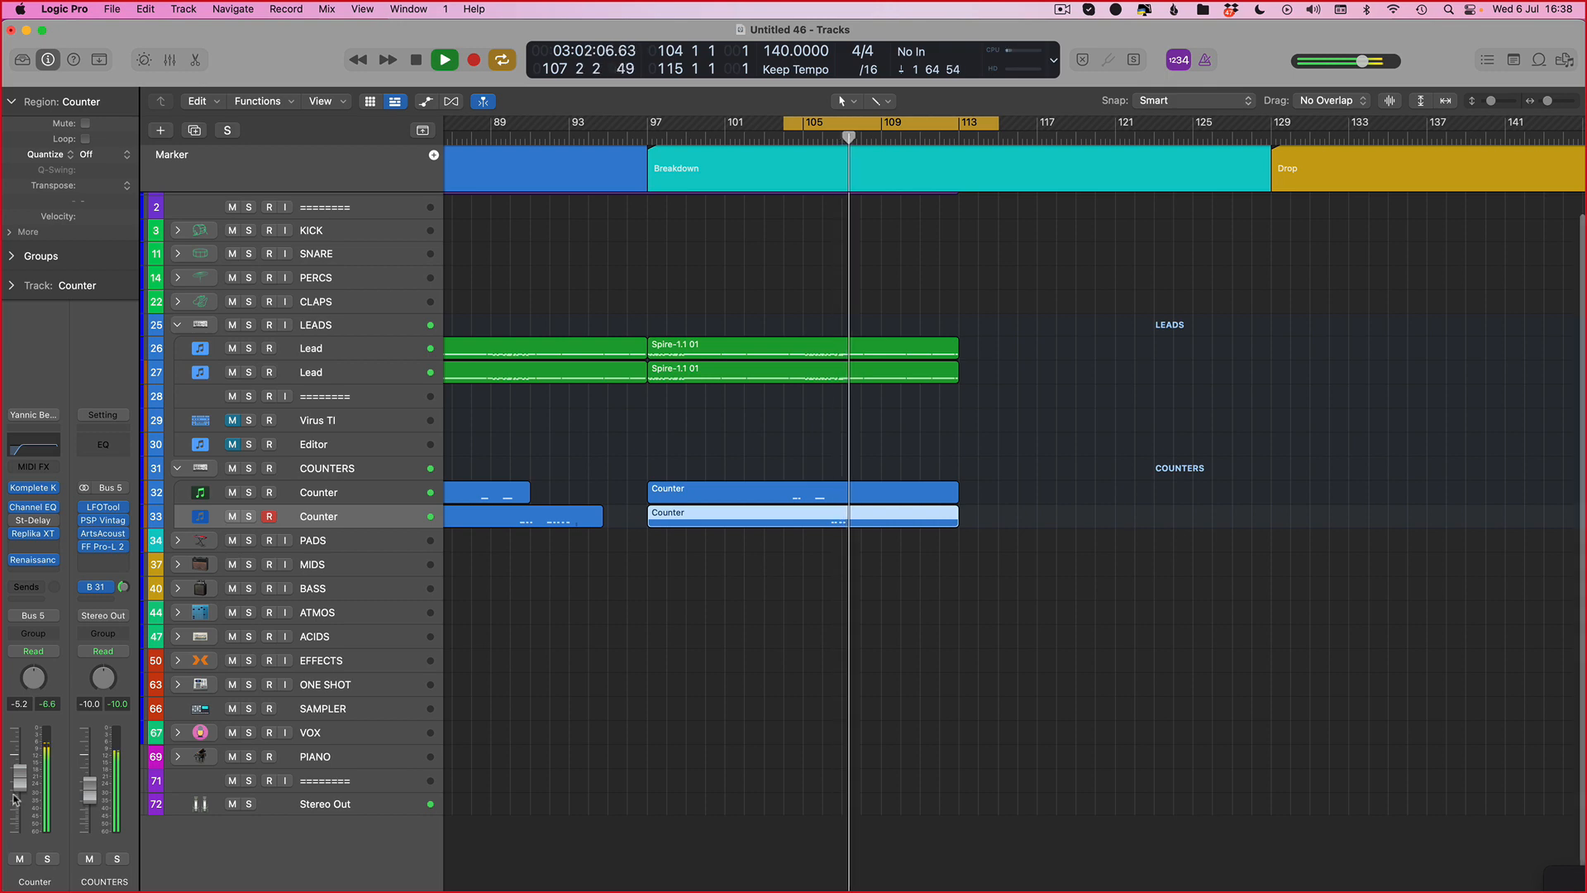
double_click(842, 494)
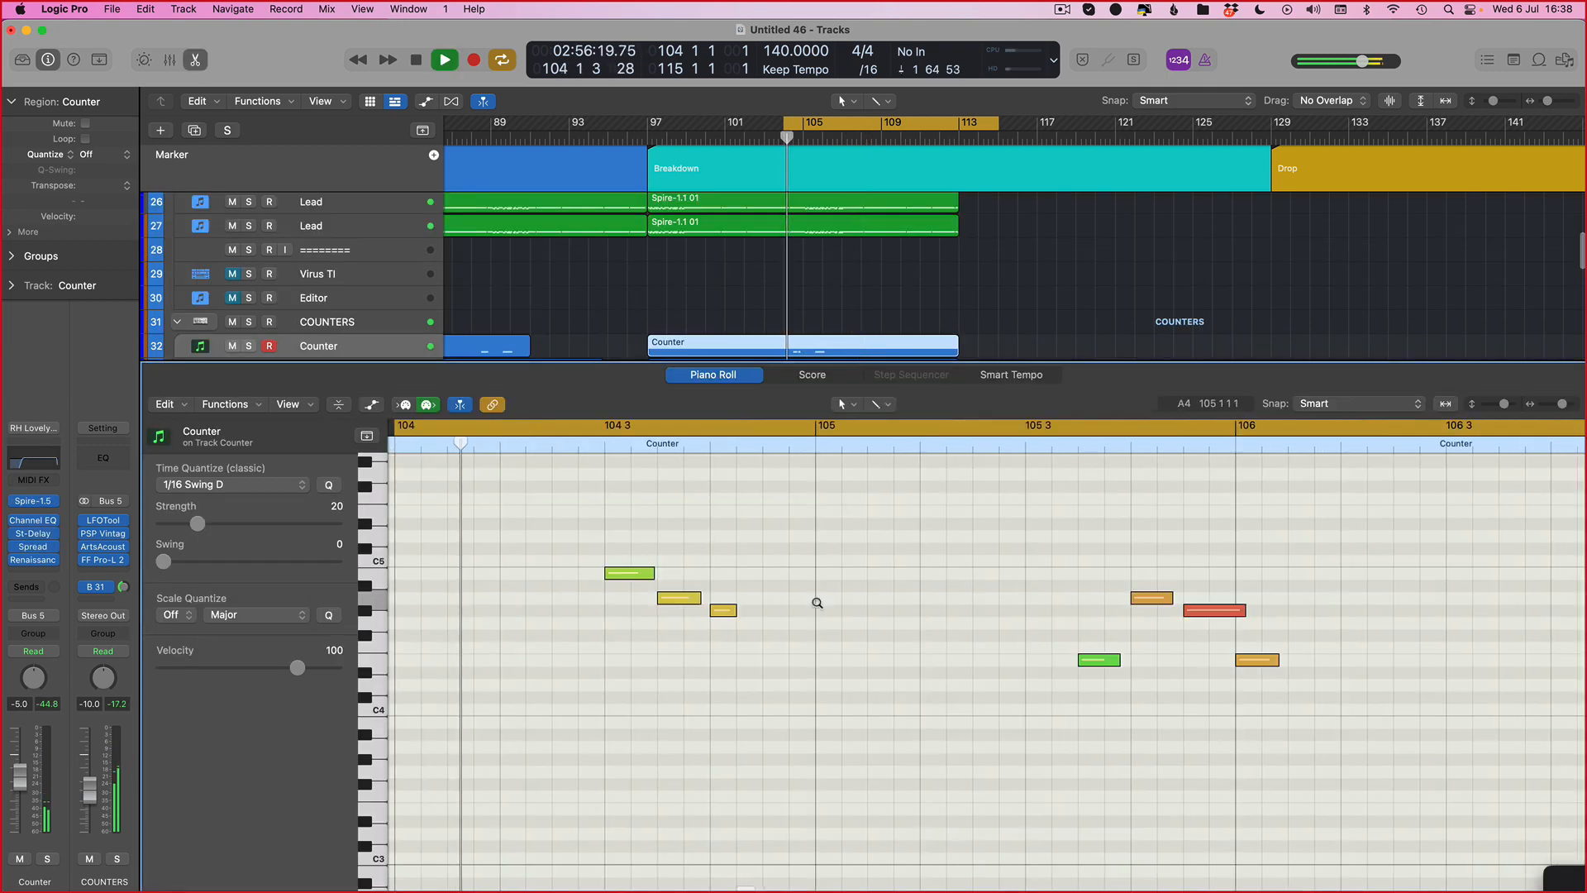
scroll(817, 603, down, 2)
scroll(1165, 524, right, 5)
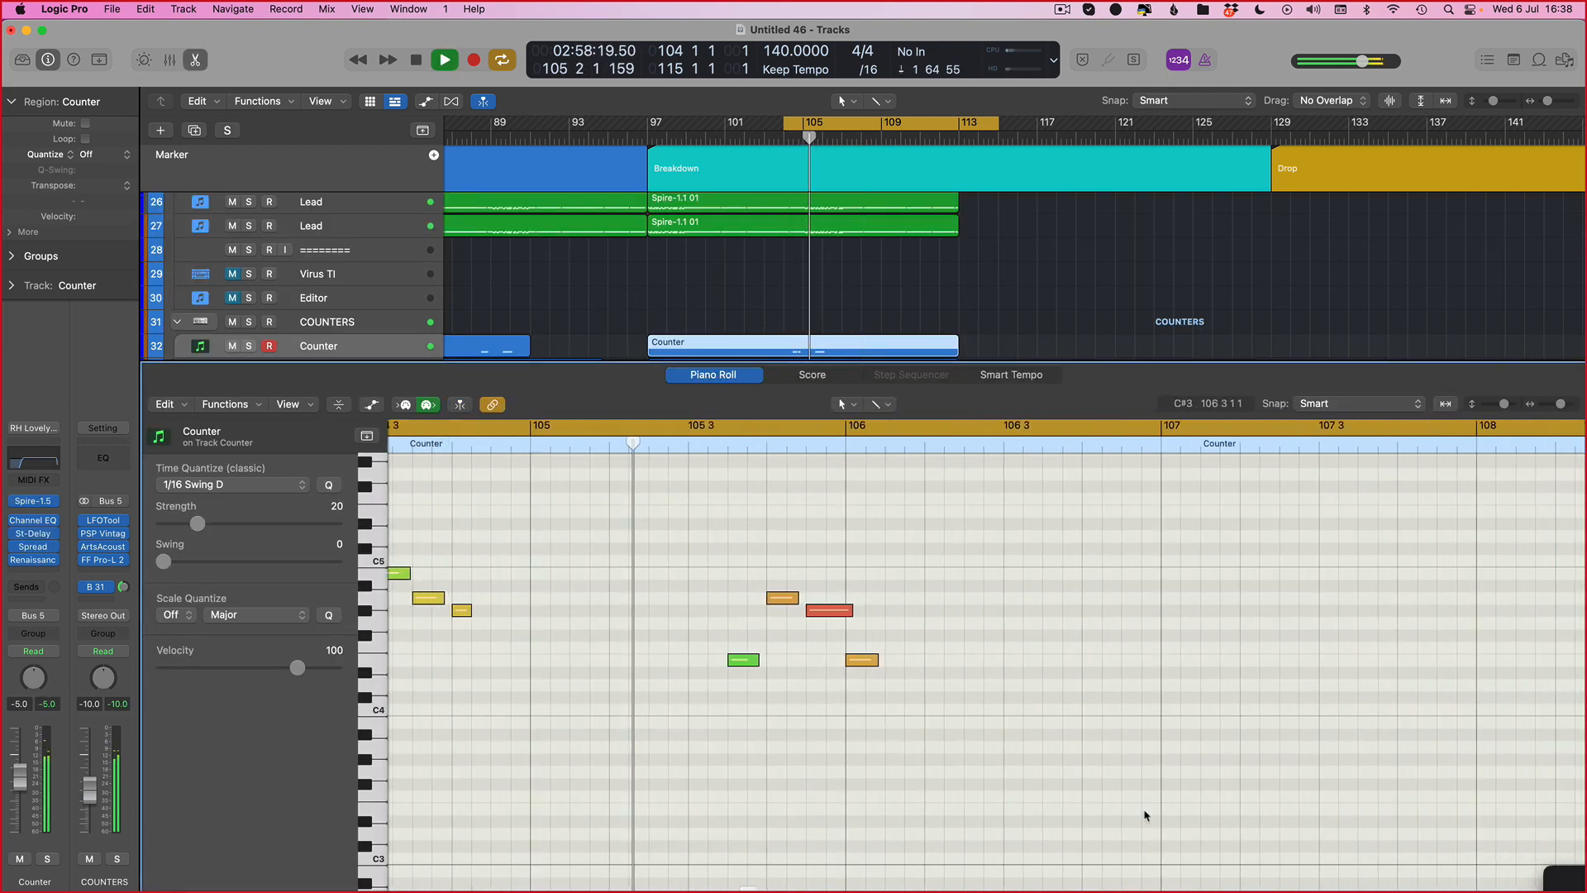
scroll(915, 553, right, 2)
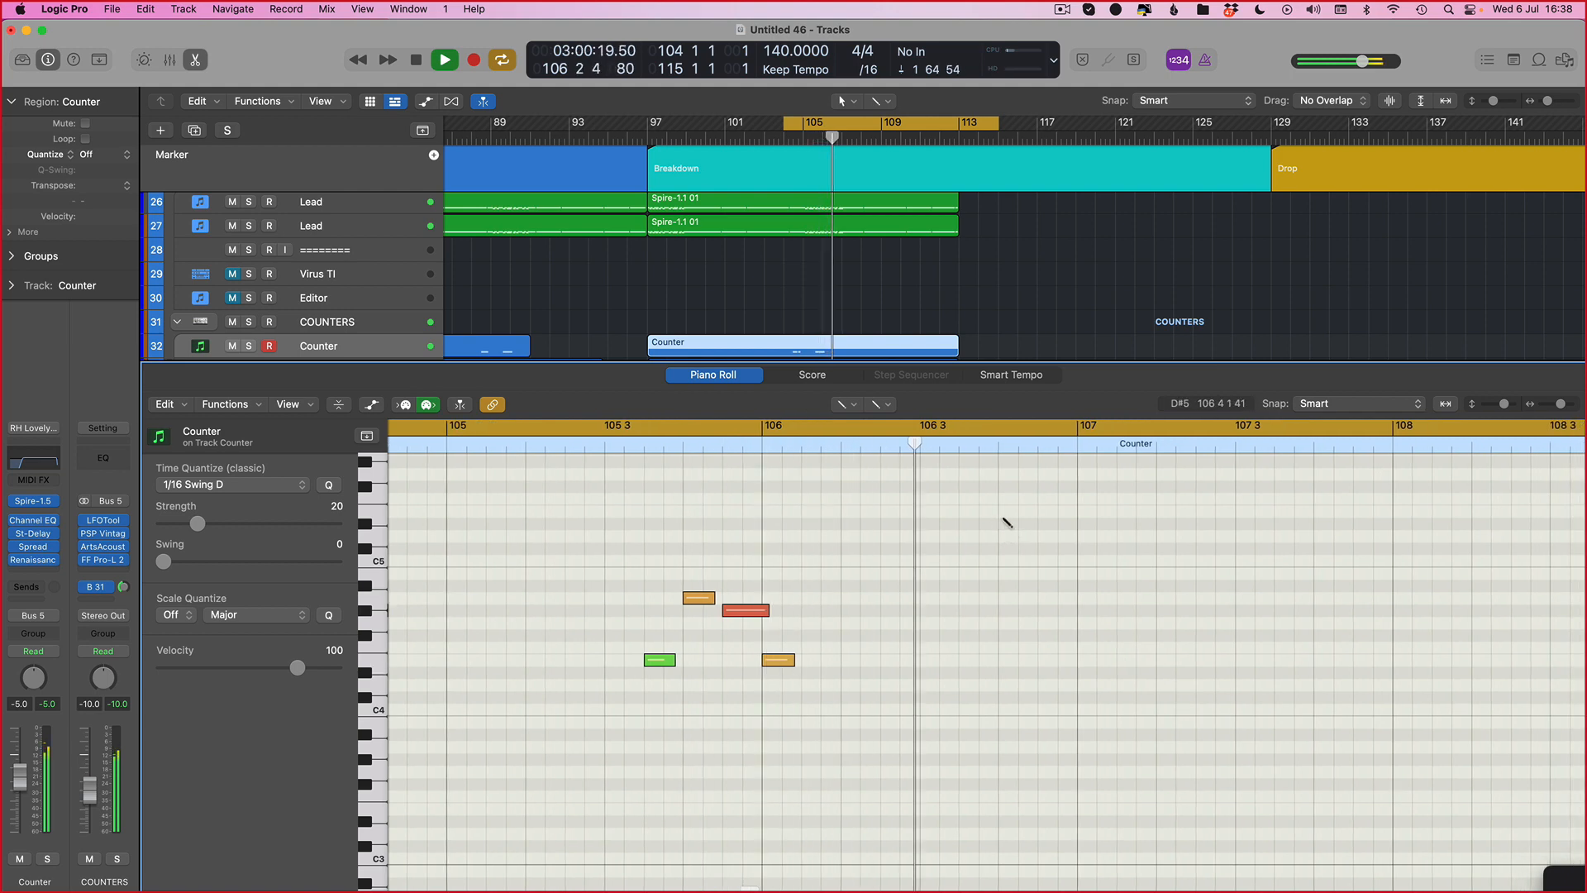
click(1005, 521)
key(space)
key(super+z)
scroll(840, 263, down, 3)
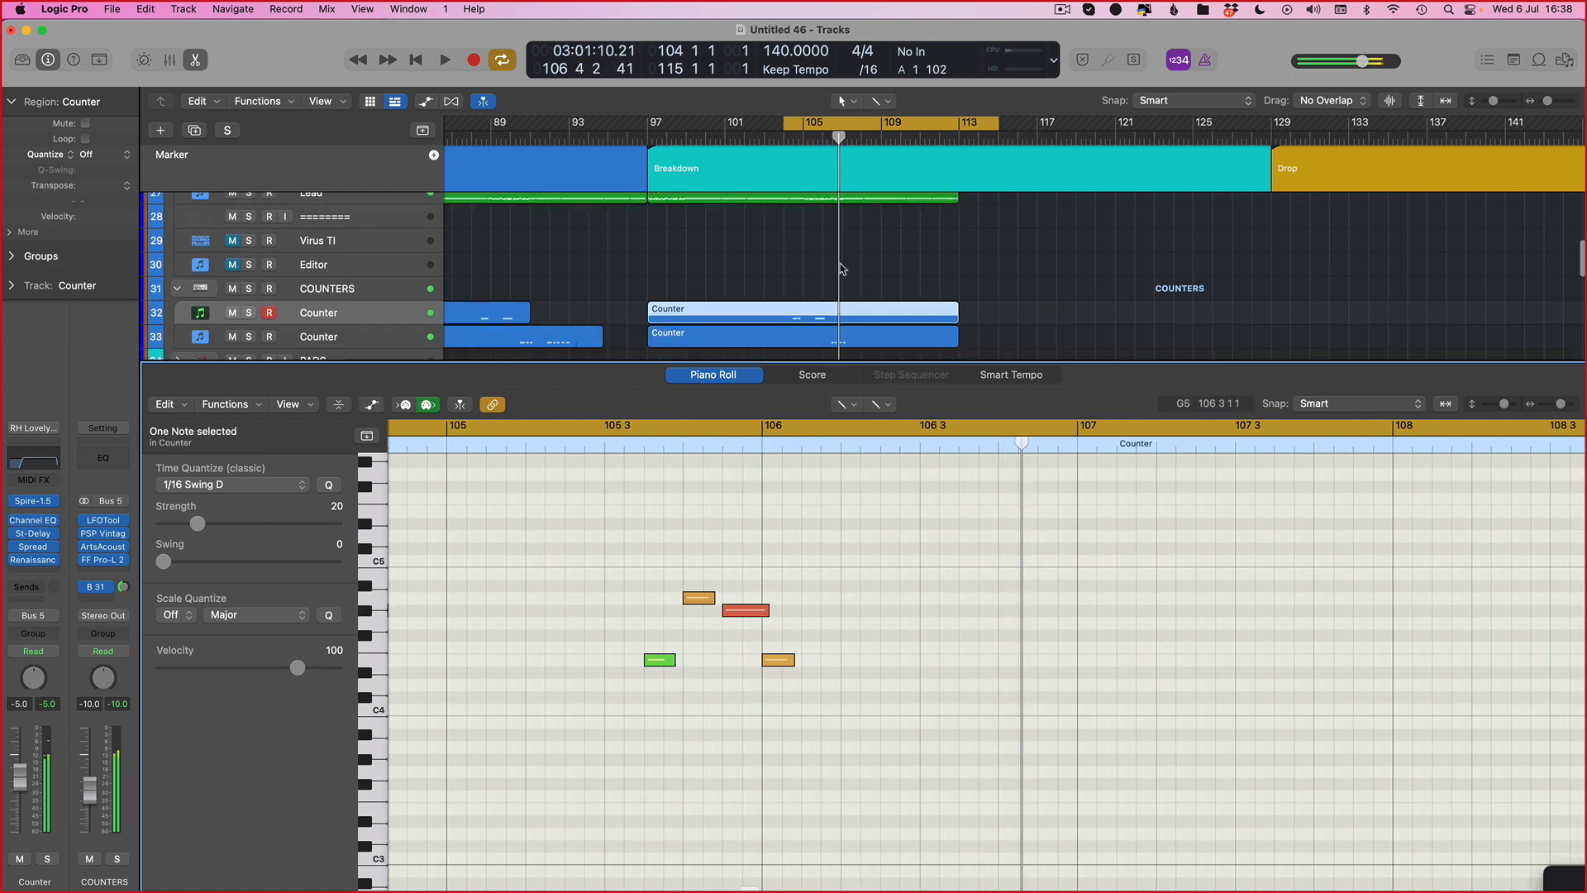
Step: Show both Counter regions' notes together in the Piano Roll and play them back
key(t)
key(t)
key(space)
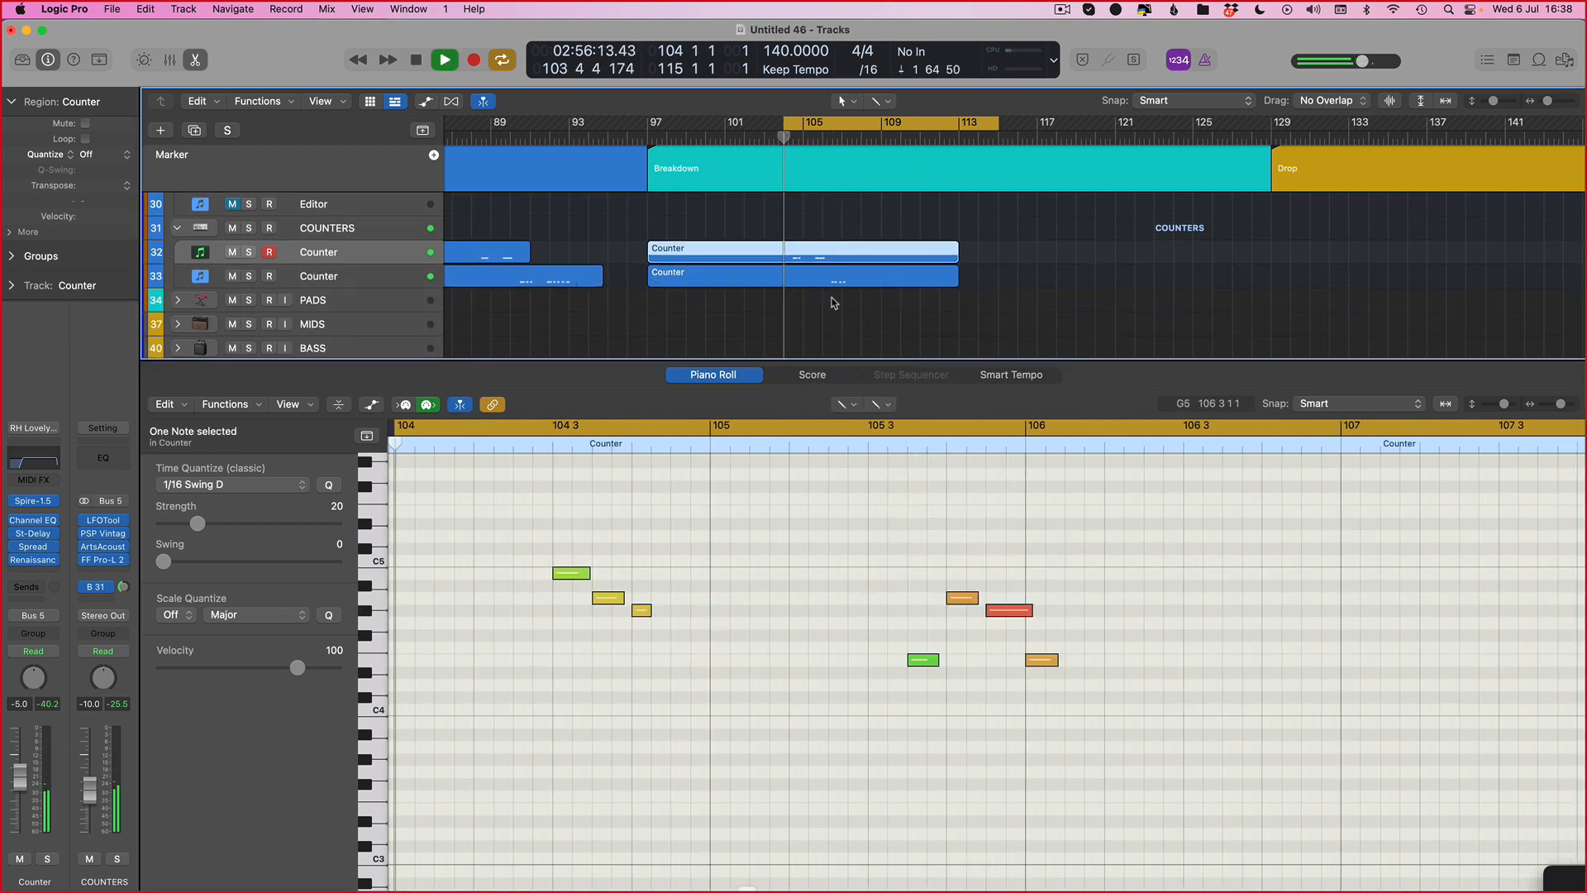
key(t)
key(t)
shift+click(894, 279)
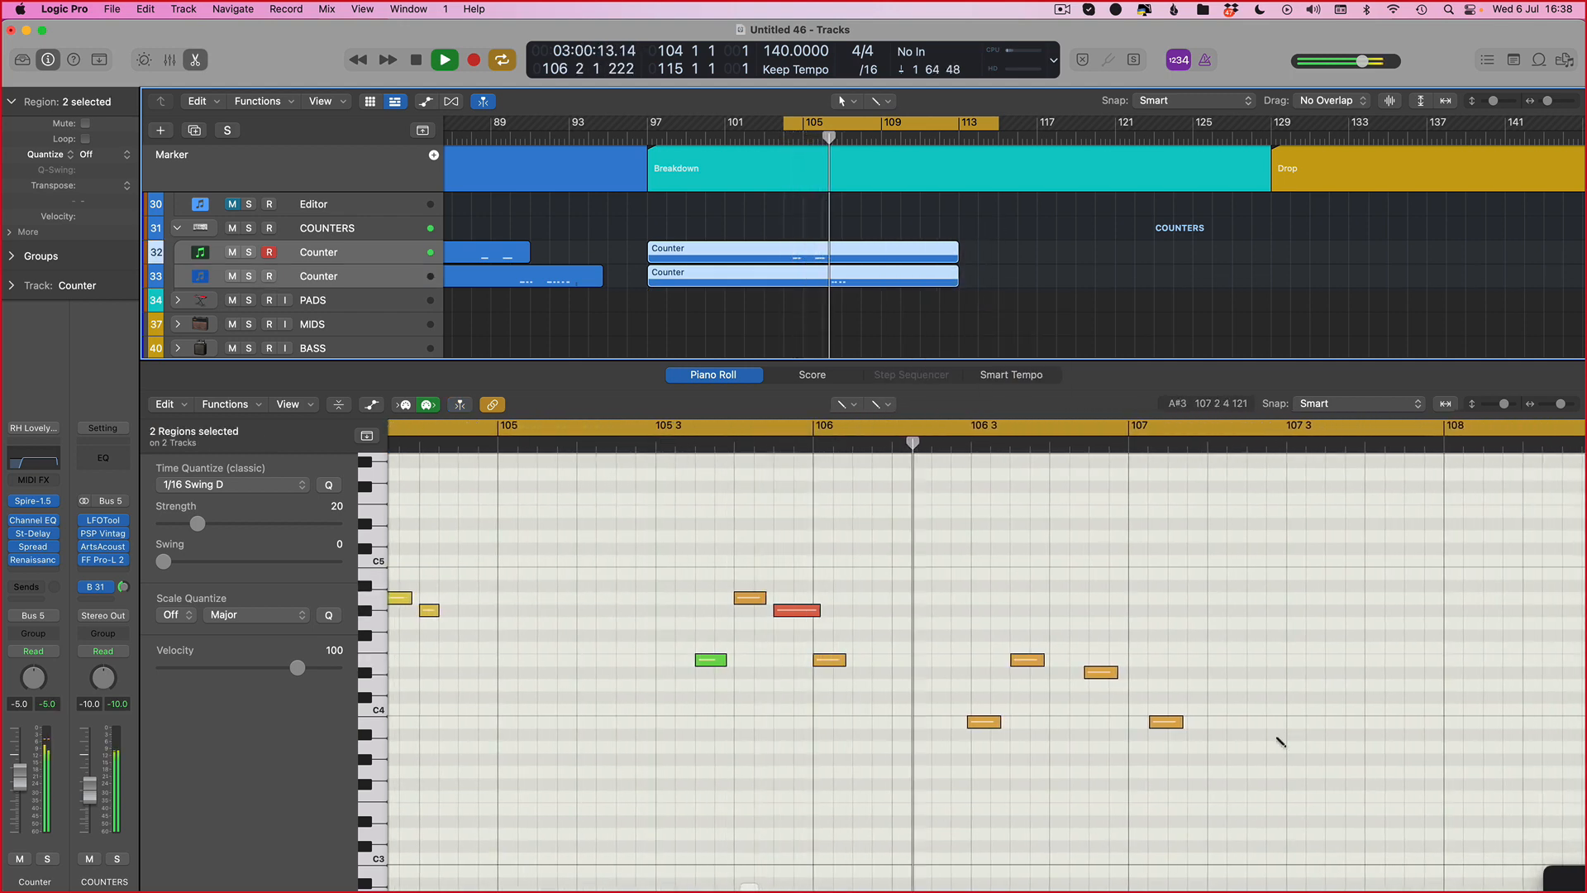
key(t)
key(t)
key(space)
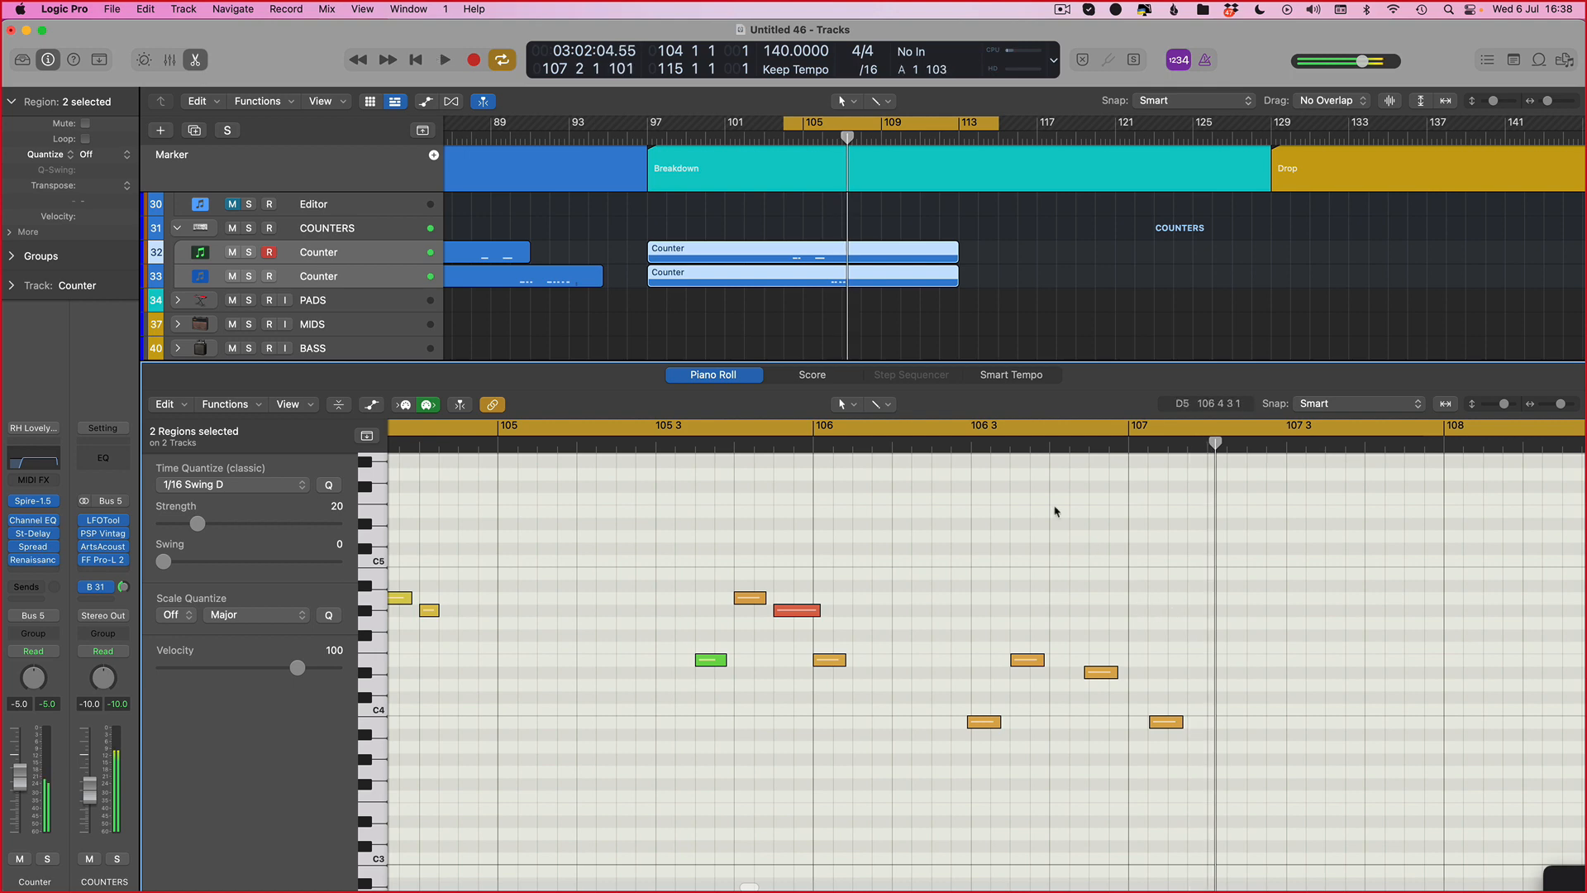
Step: Set a cycle from about 106 3 to 107 4 in the Piano Roll and audition the overlapping counter notes
drag(926, 431, 1375, 432)
key(space)
scroll(1190, 629, right, 3)
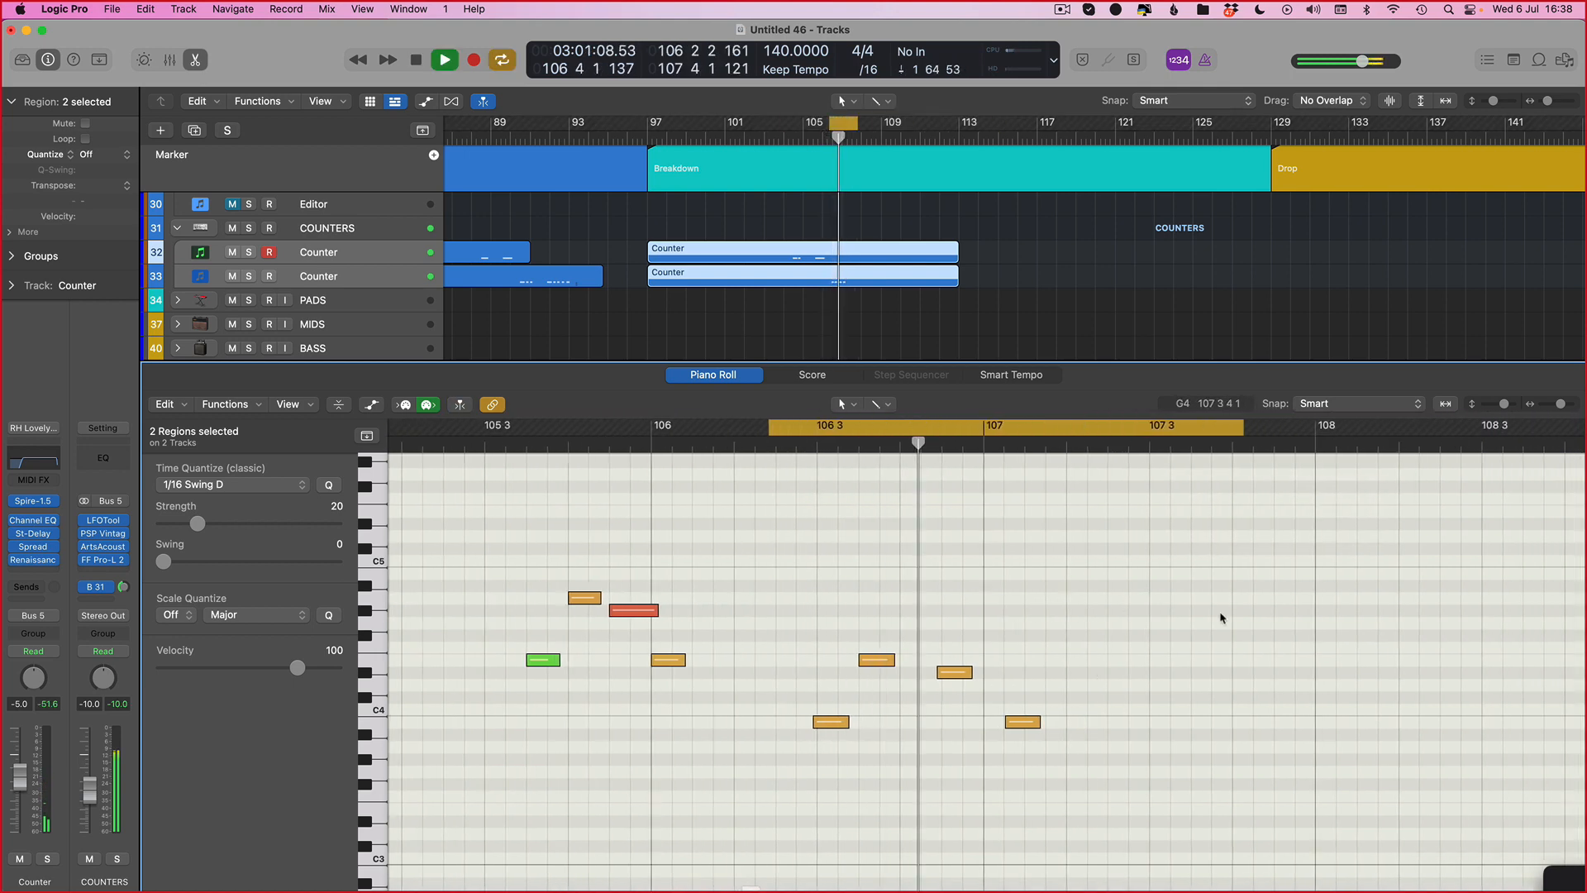
key(space)
Step: Select the four lower Counter notes between 106 3 and 107 4 and nudge them slightly later
drag(1227, 624, 824, 752)
key(alt+Right)
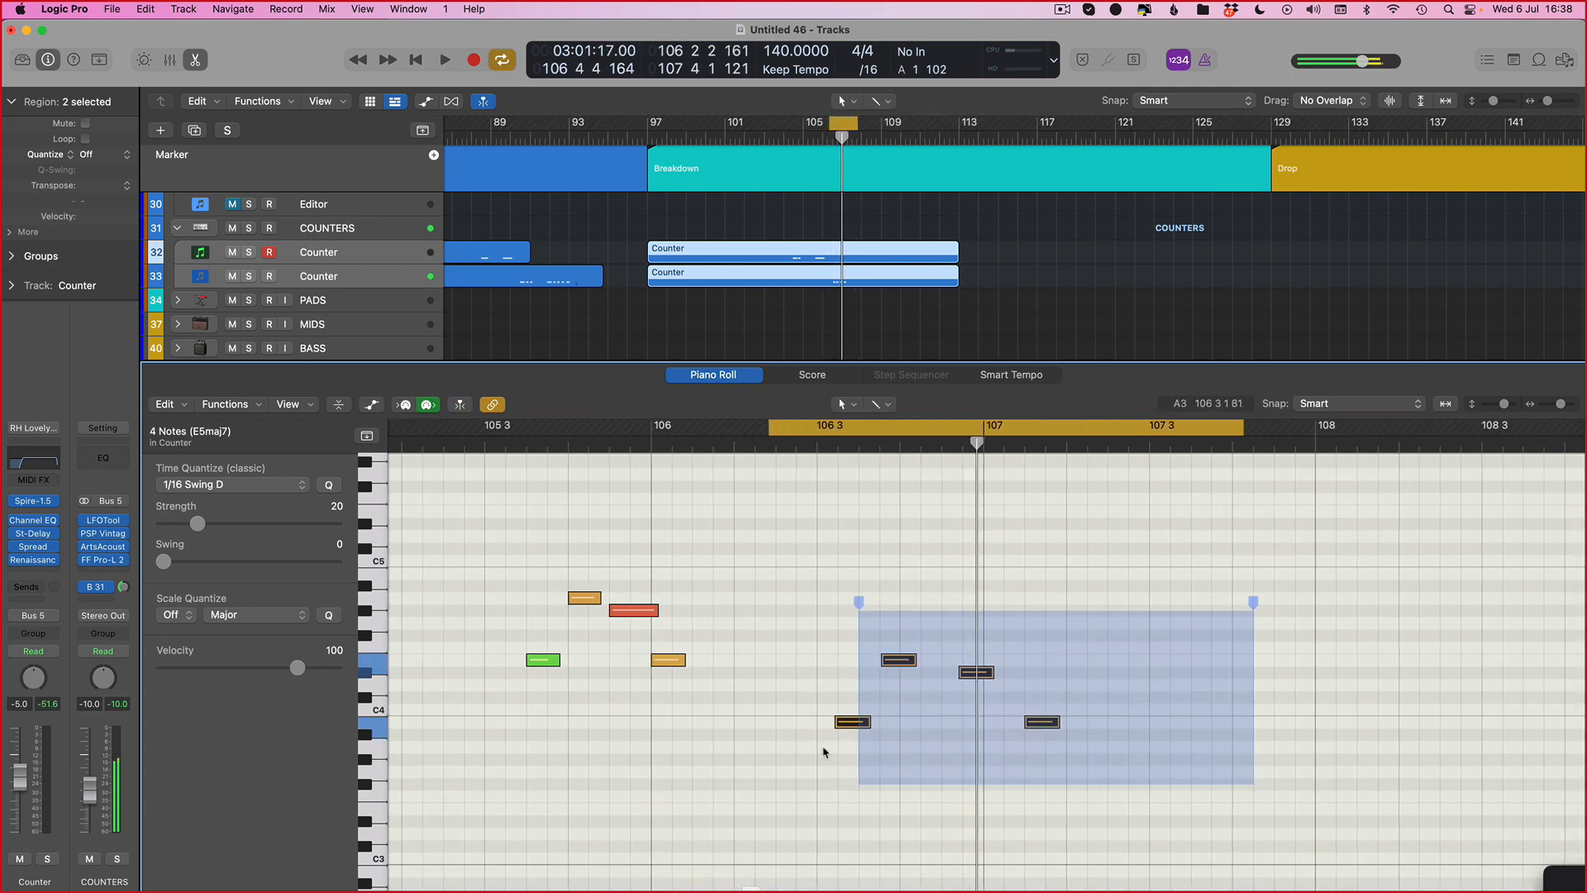
key(alt+Right)
key(alt+Left)
key(space)
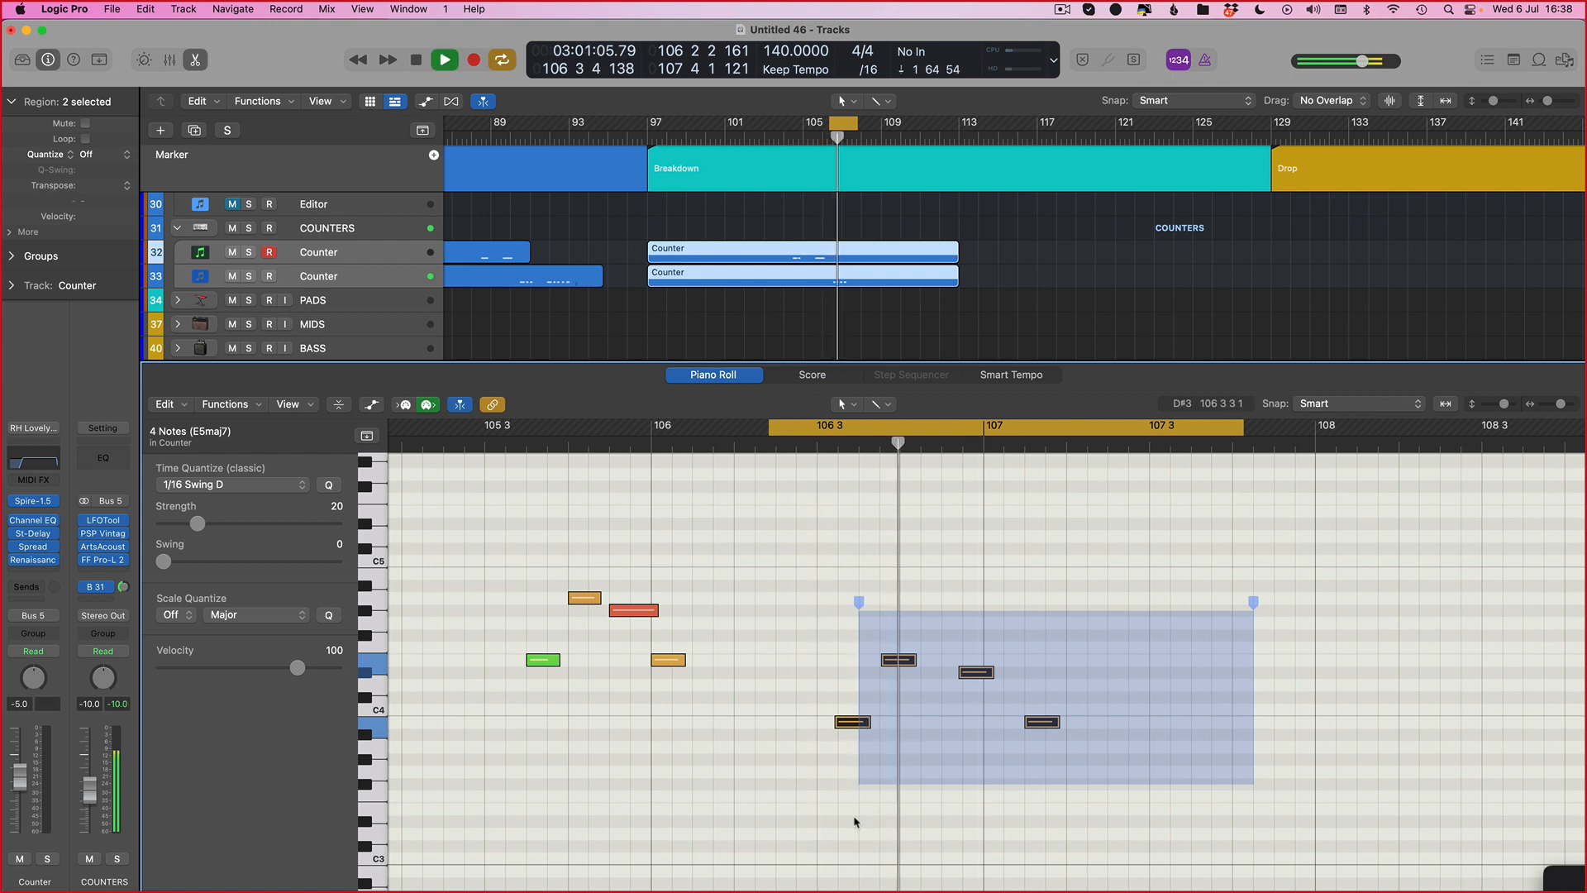
key(alt+Right)
Step: Extend the Piano Roll cycle to about 105 2 3 through 108 4 2 and play both Counter regions' notes together
drag(449, 425, 1535, 653)
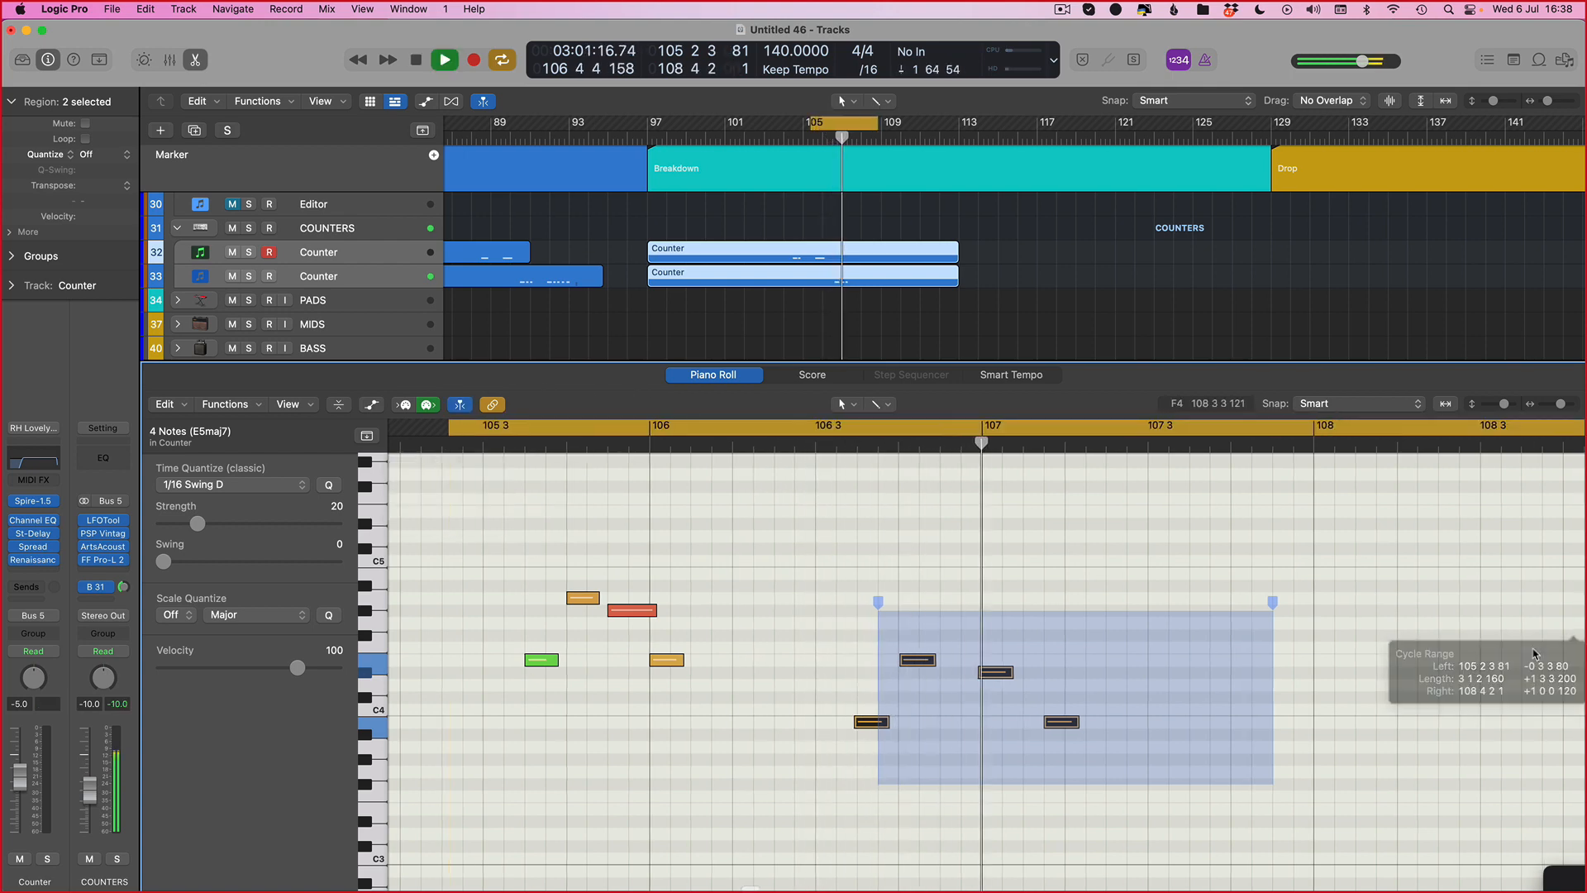
click(744, 764)
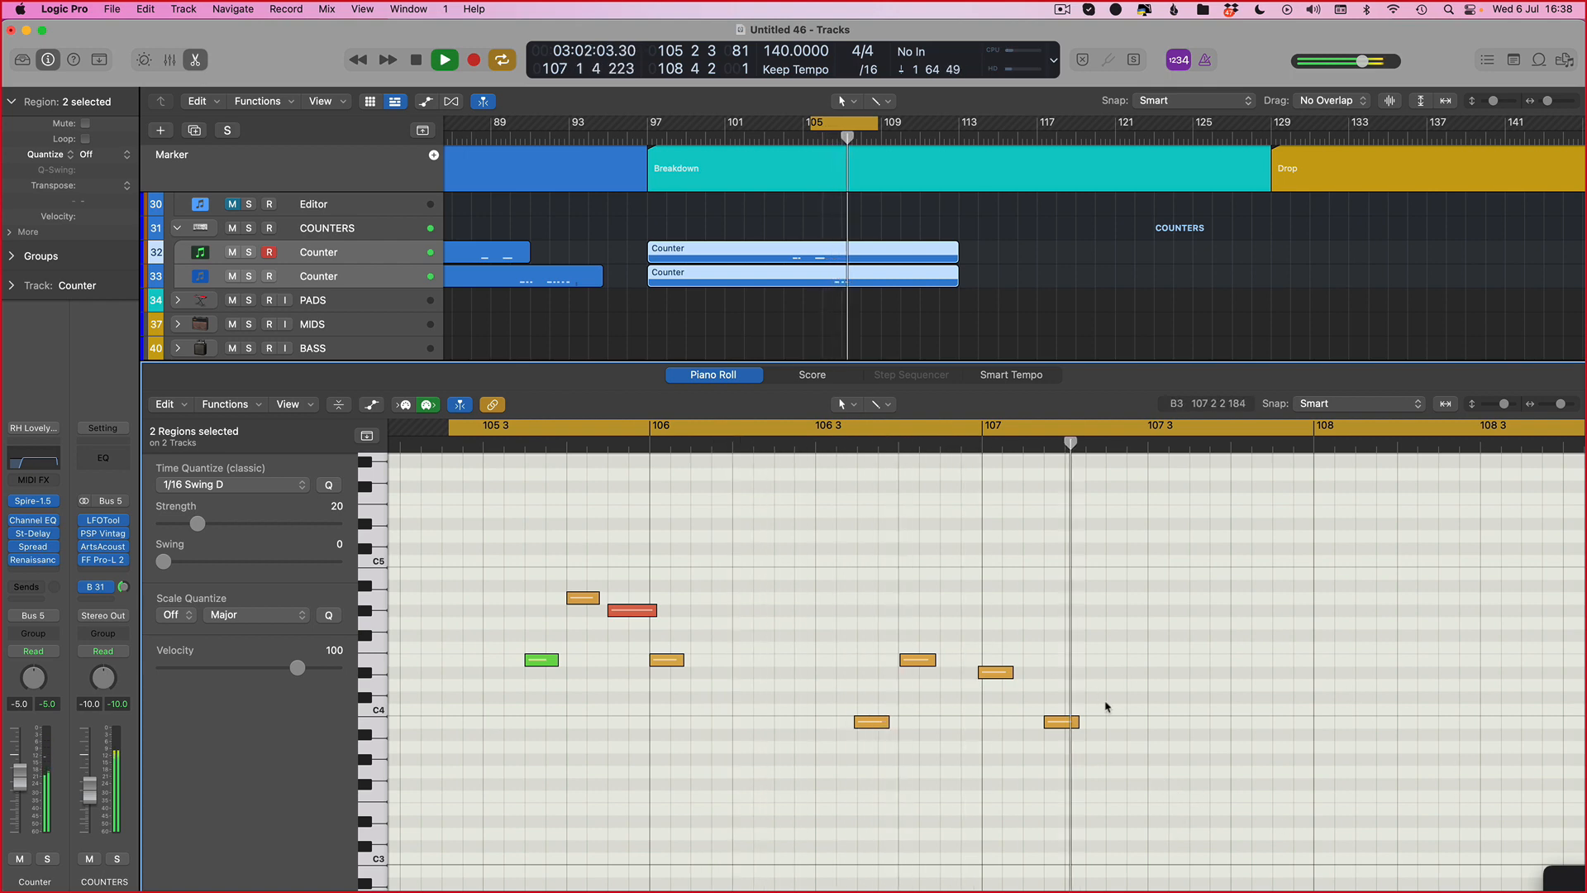
key(super+a)
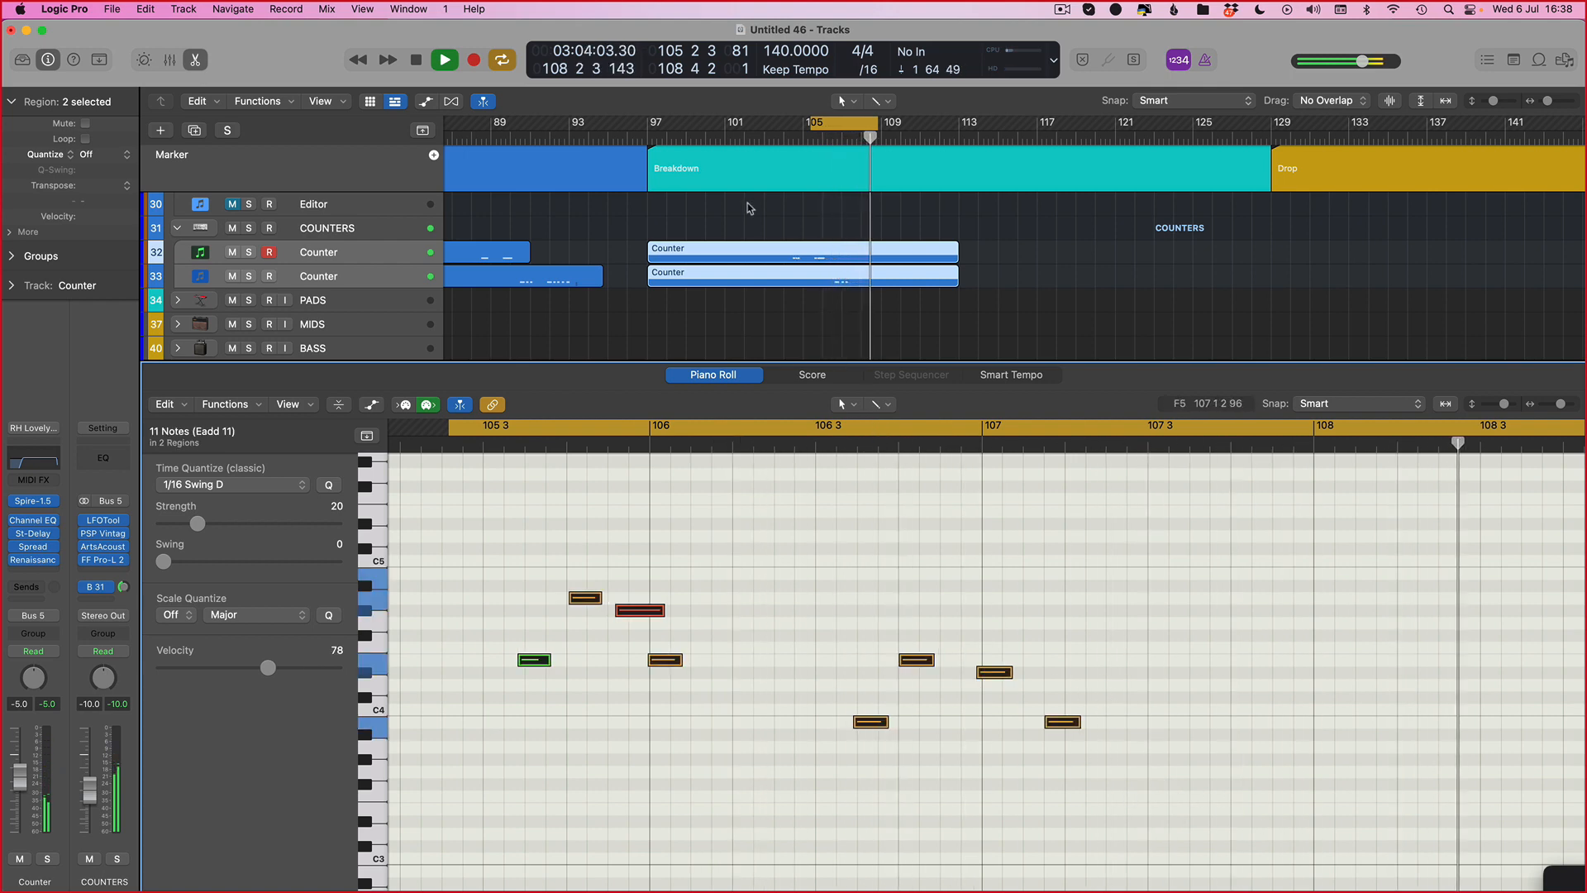
scroll(750, 208, down, 3)
scroll(893, 638, right, 4)
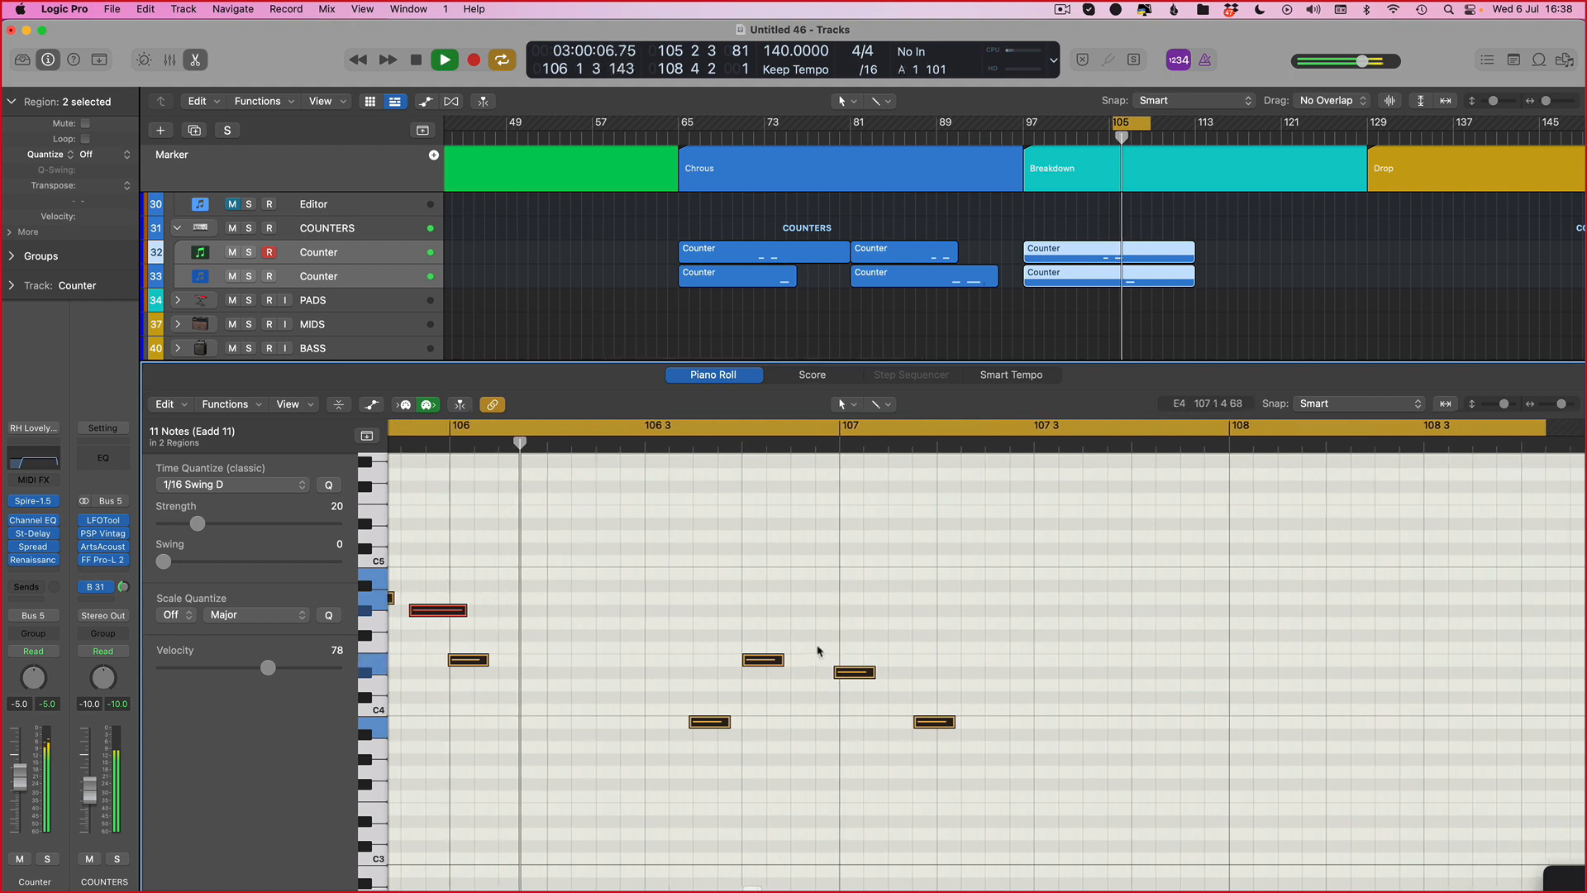
scroll(826, 616, left, 4)
click(1072, 566)
key(space)
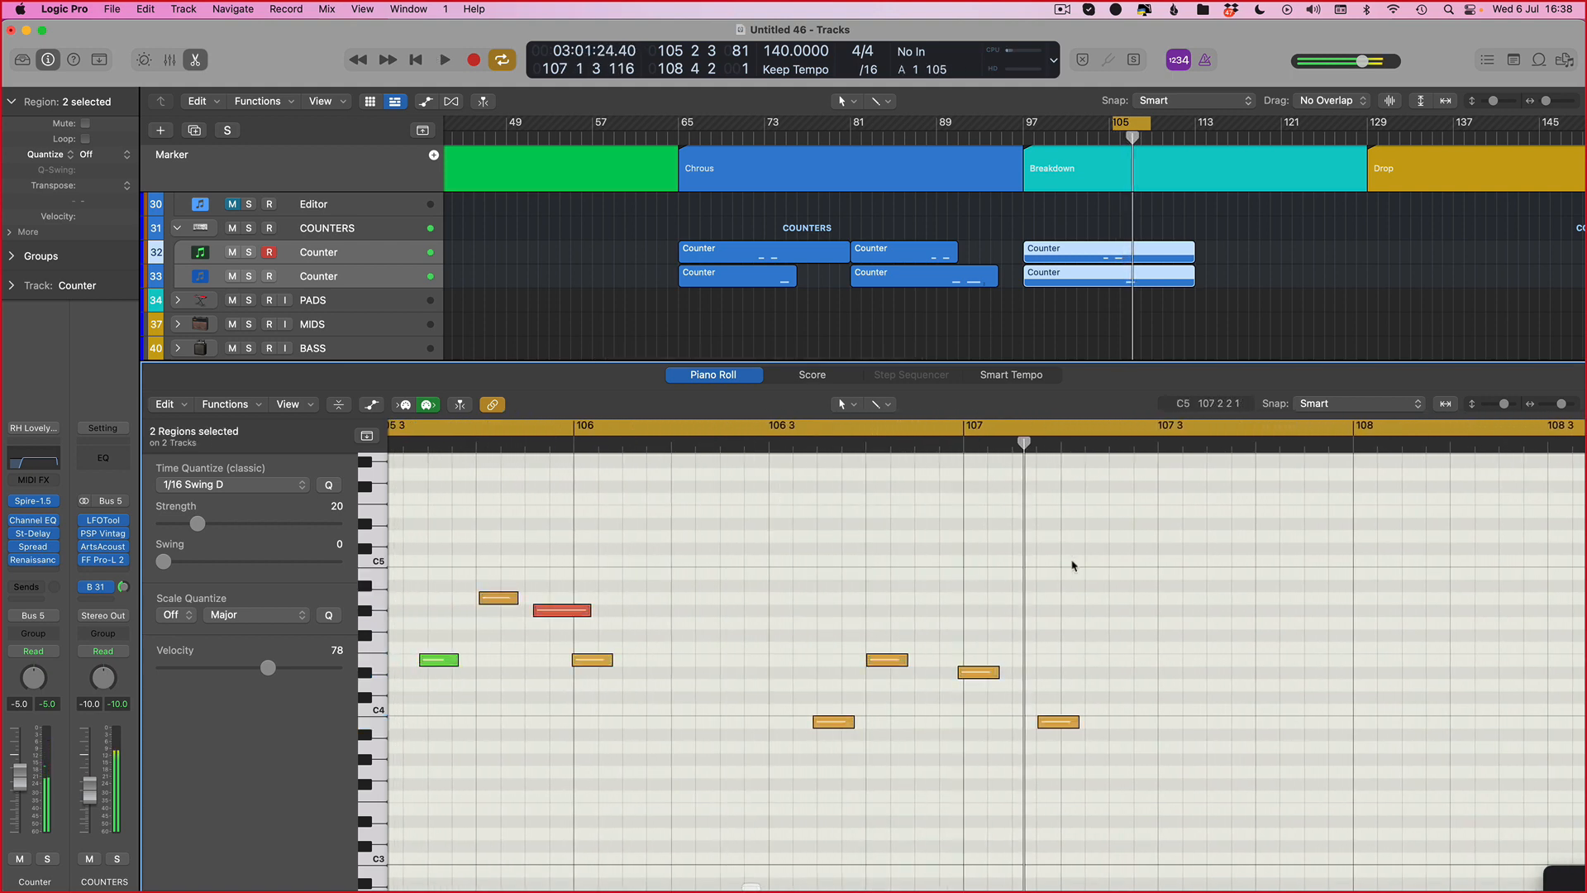
click(232, 276)
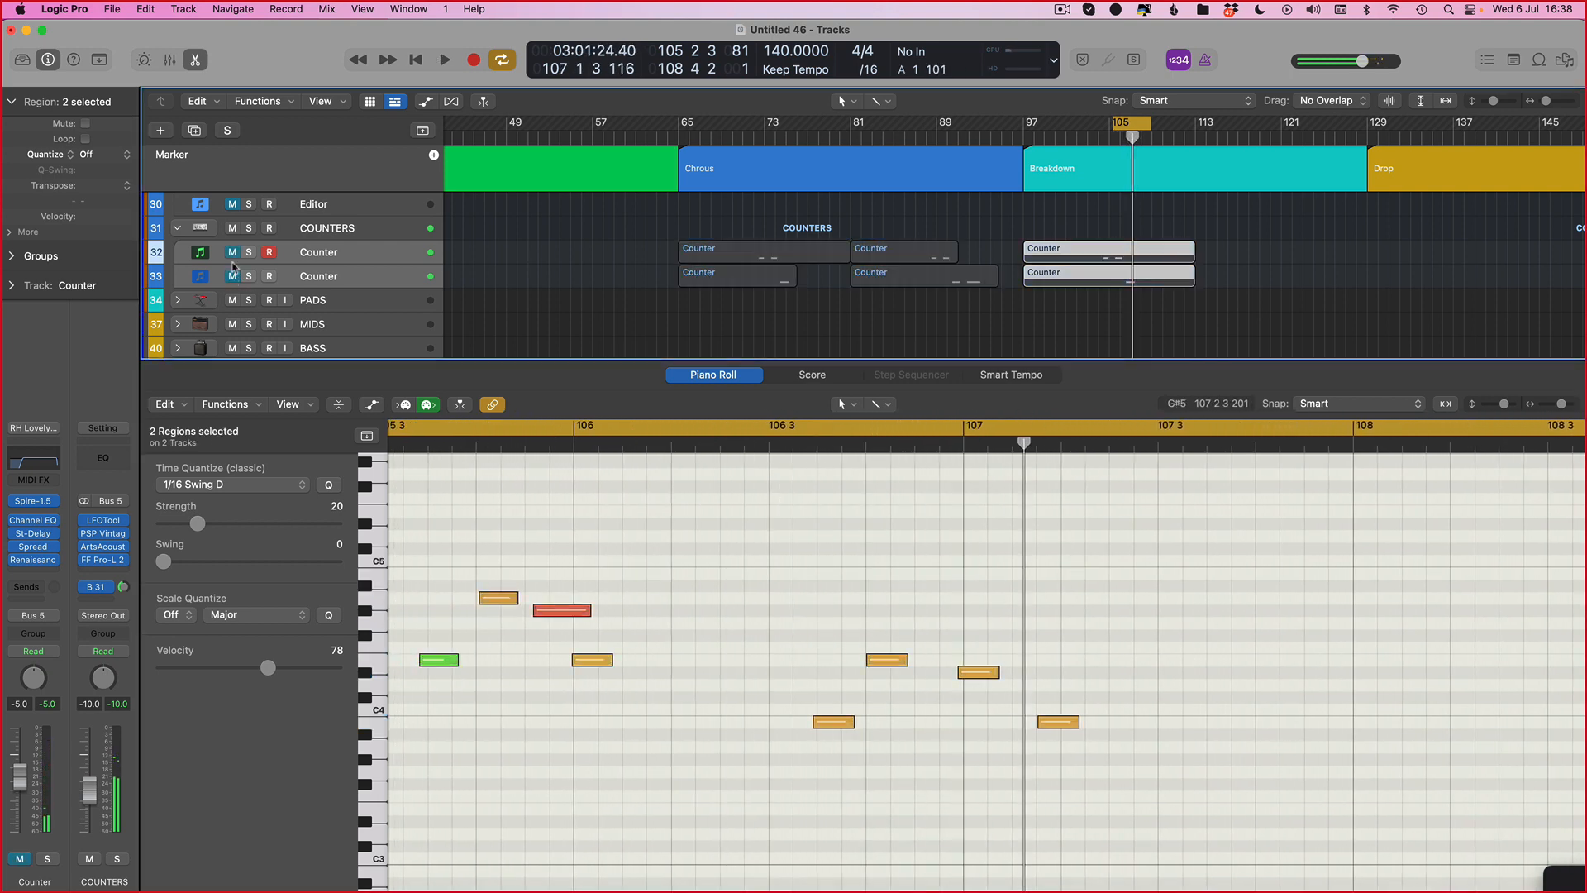
scroll(341, 260, left, 1)
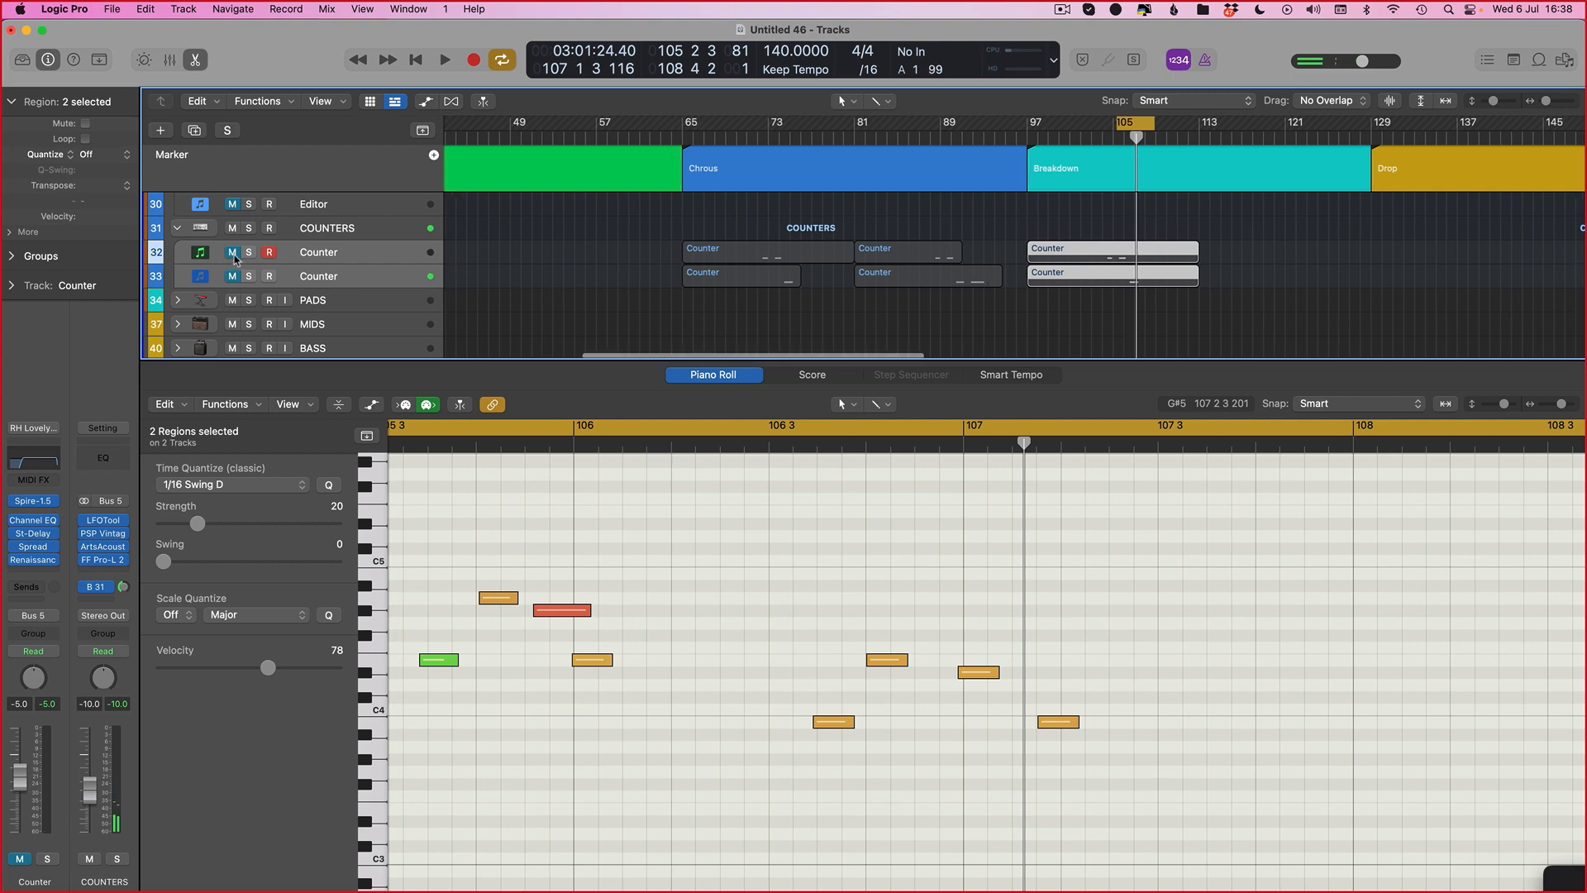
click(234, 278)
Step: Set a cycle from bar 103 to bar 113 in the arrangement
key(p)
key(p)
key(p)
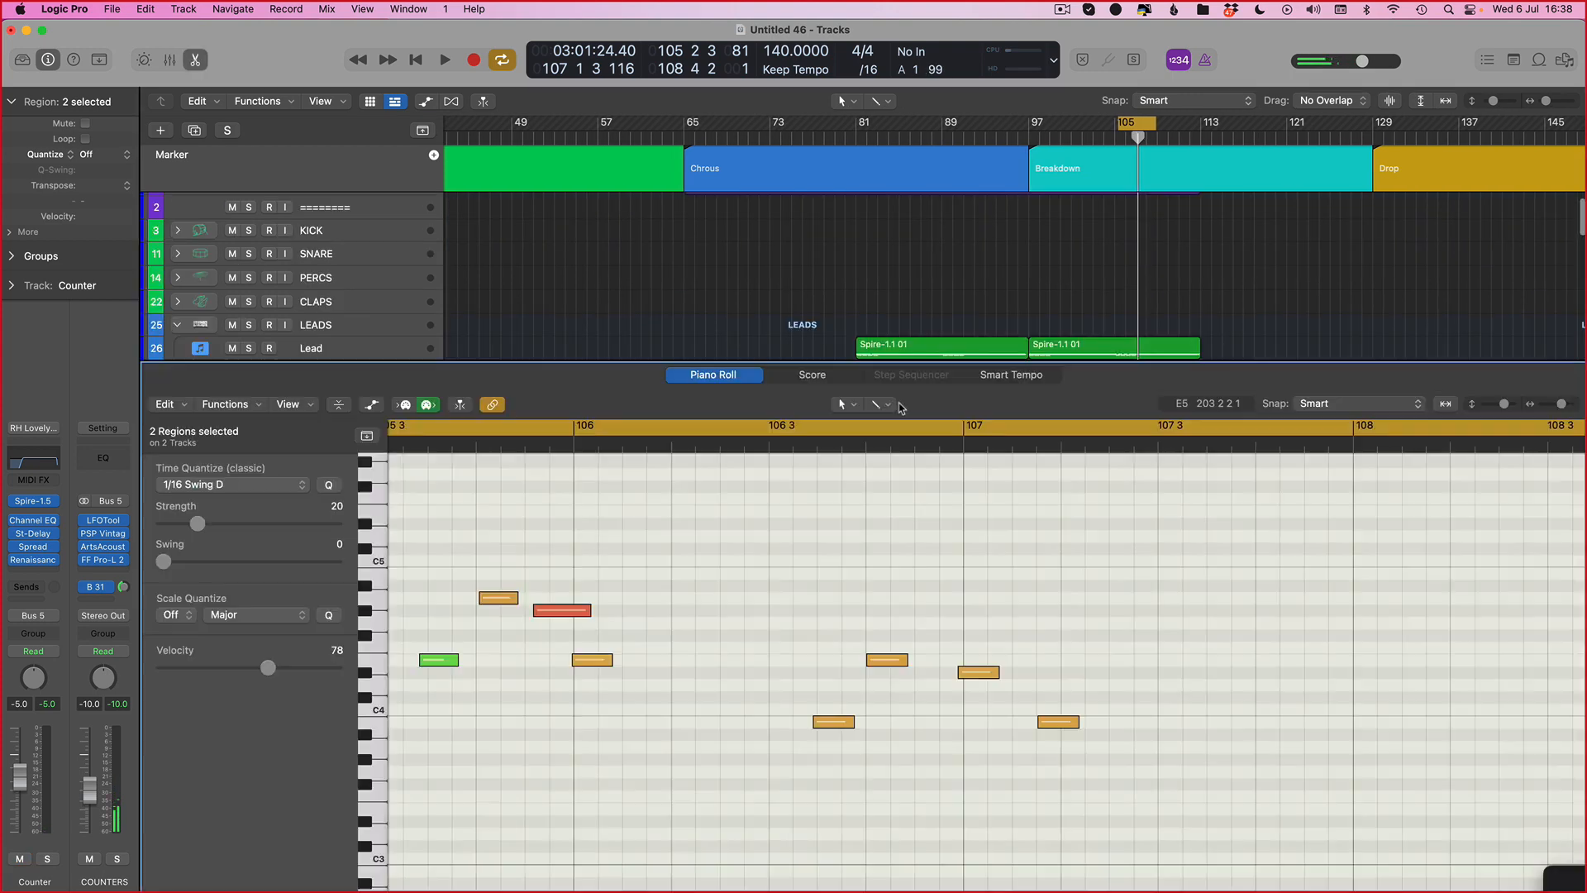
key(z)
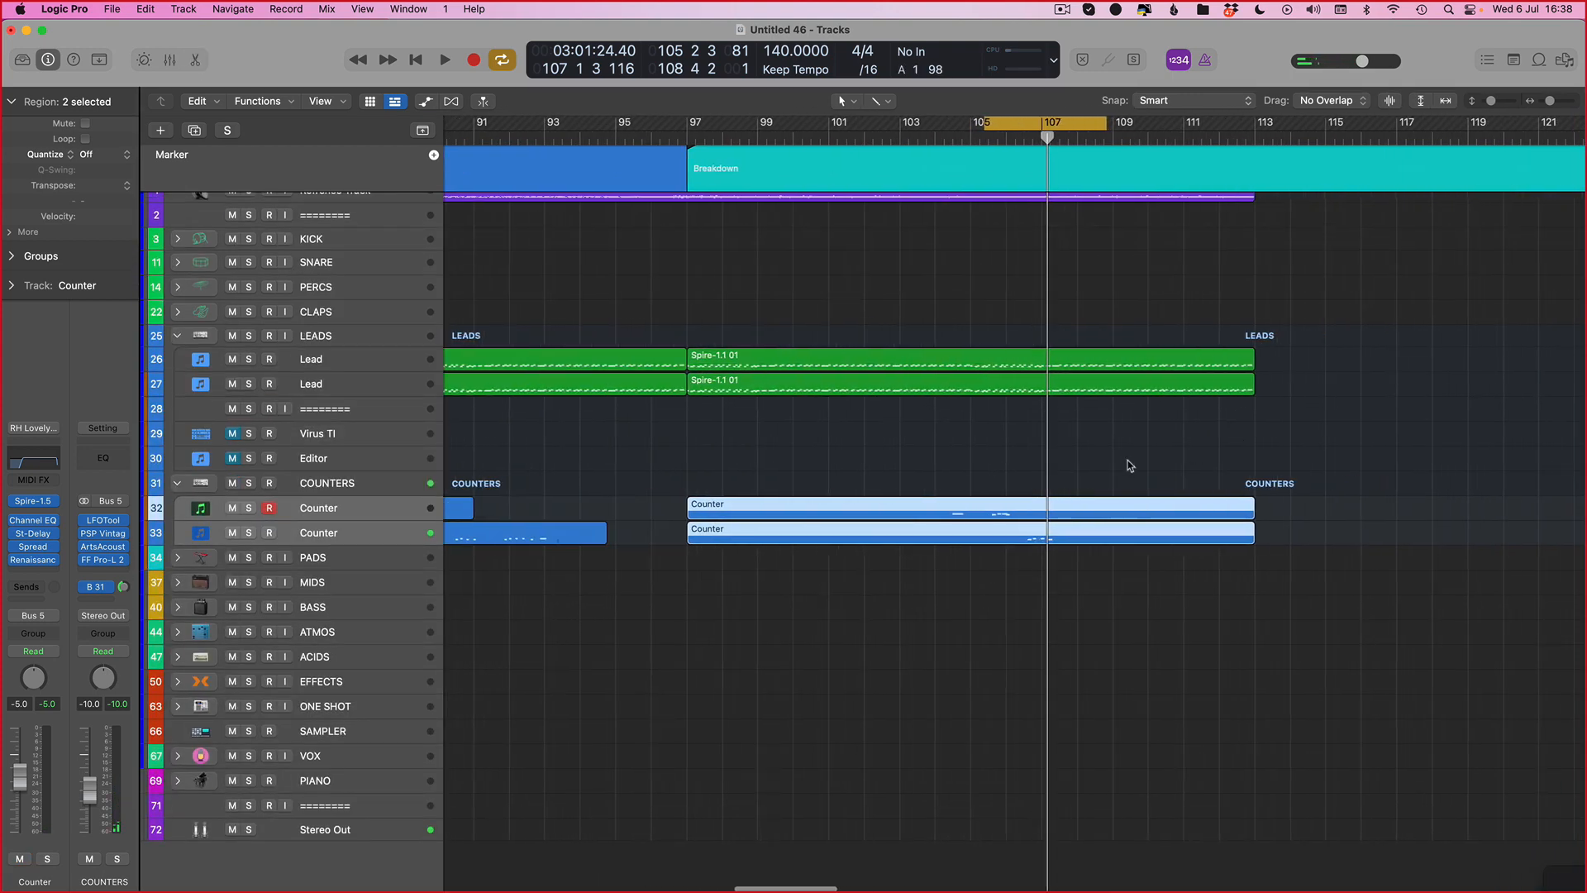
drag(915, 116, 1254, 124)
Step: Open the upper Counter region in the Piano Roll and play it back
click(984, 488)
double_click(981, 506)
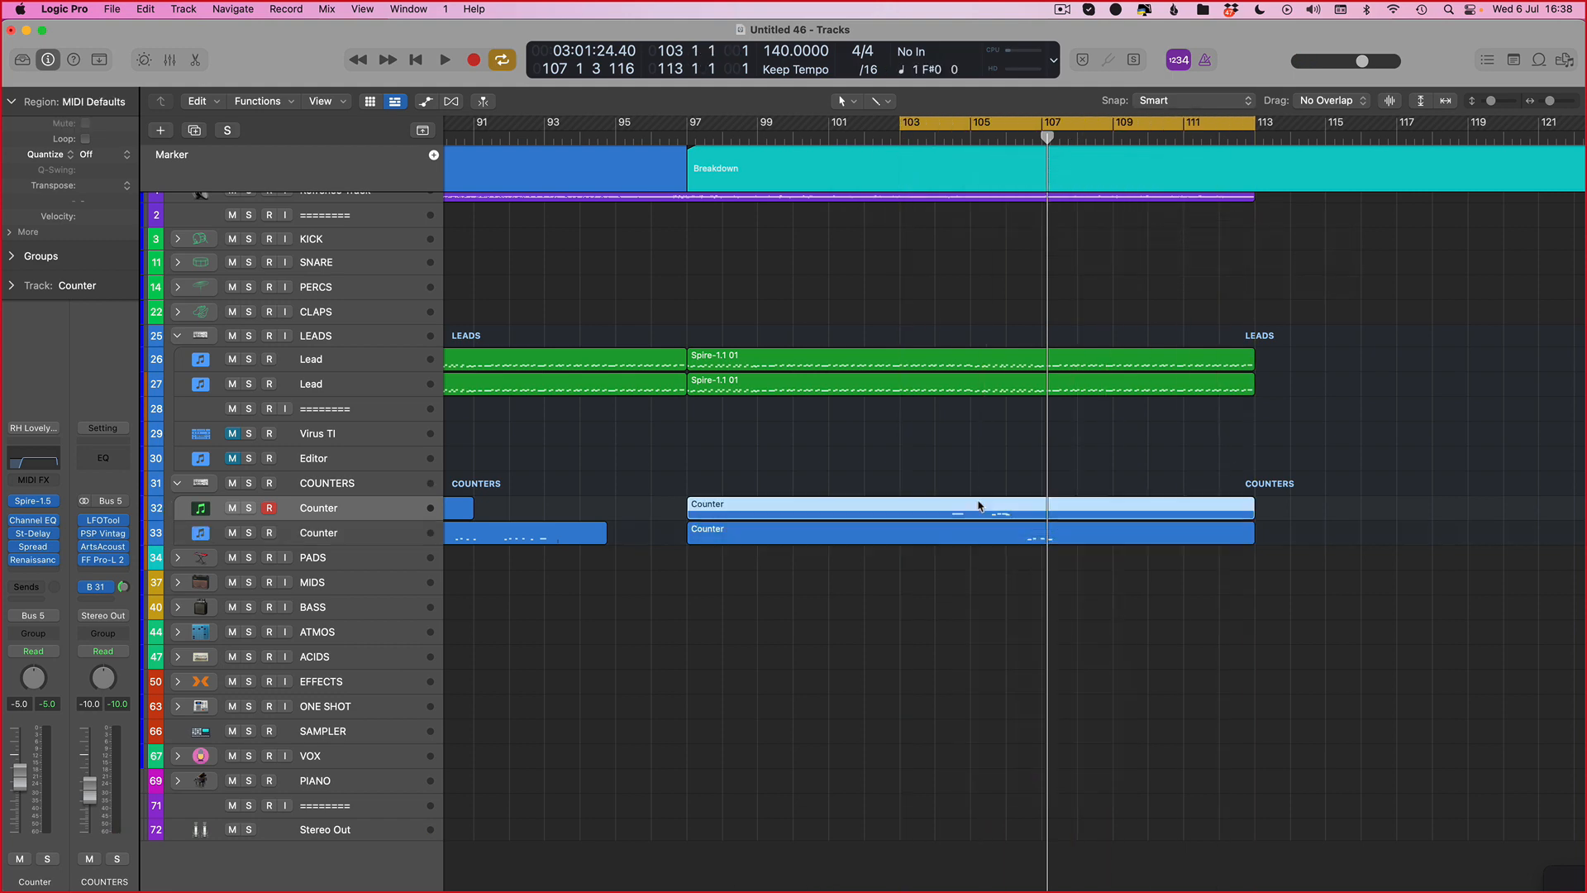
scroll(783, 583, left, 5)
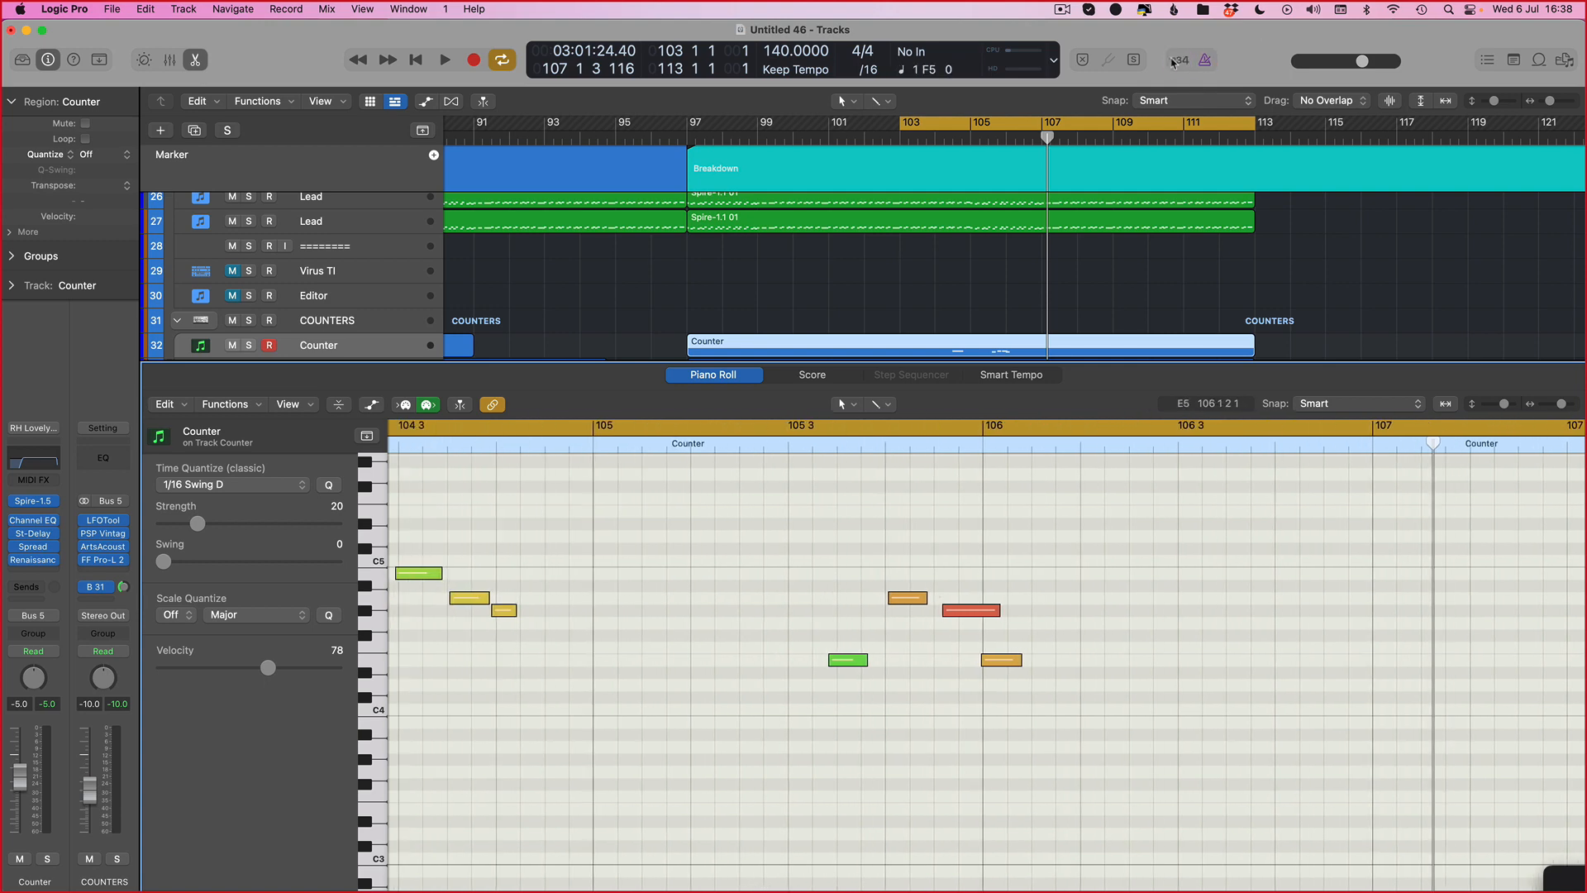
key(space)
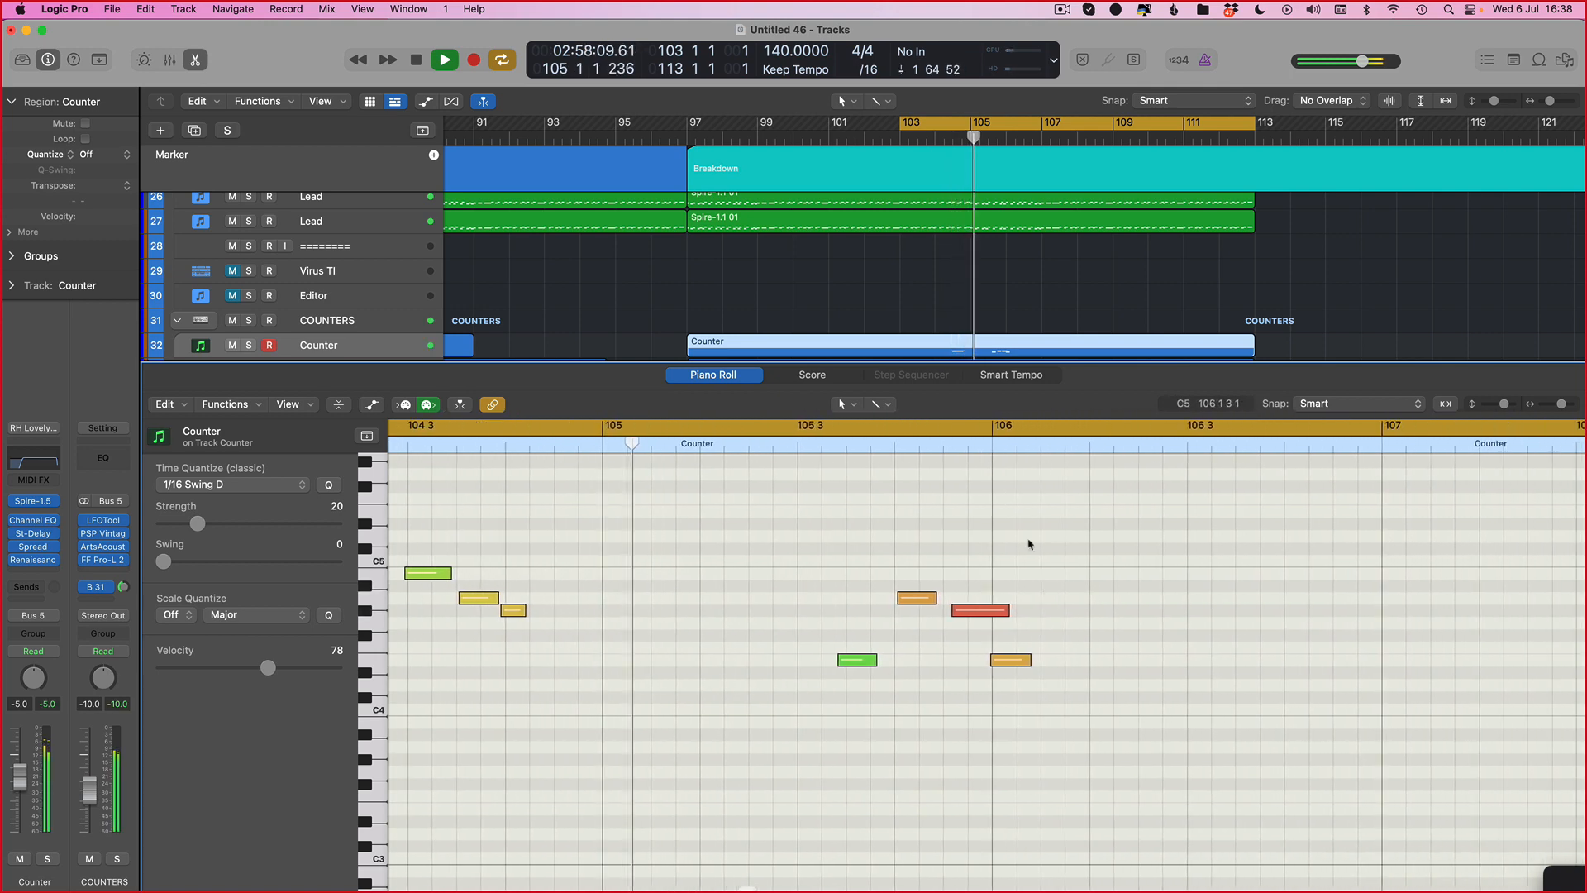
key(space)
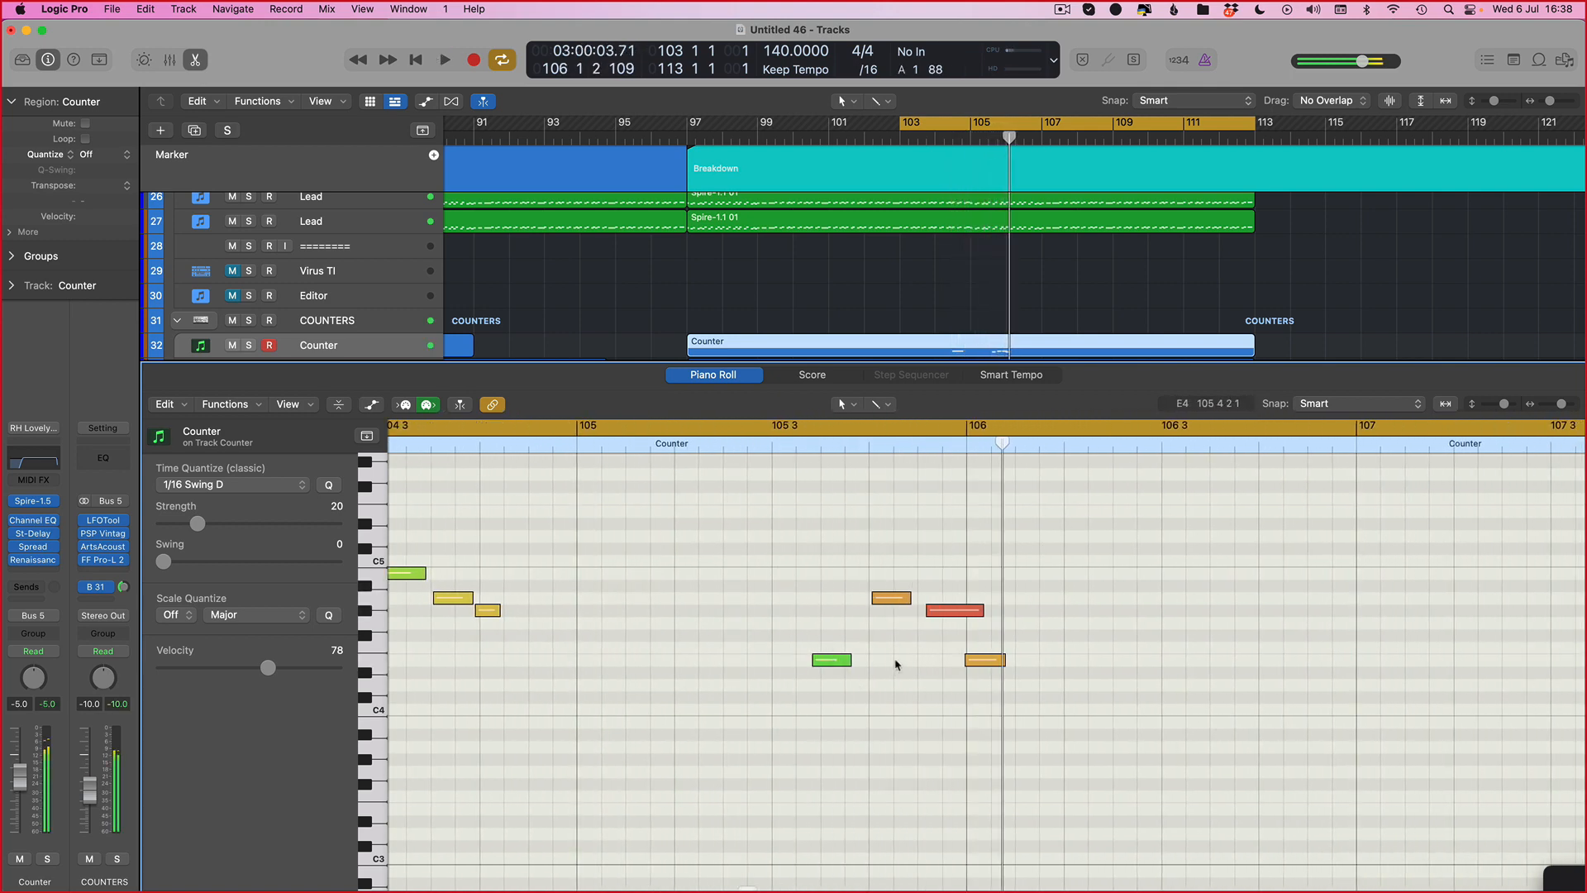
Step: Nudge the green counter note around 105 3 3 slightly later
key(super+q)
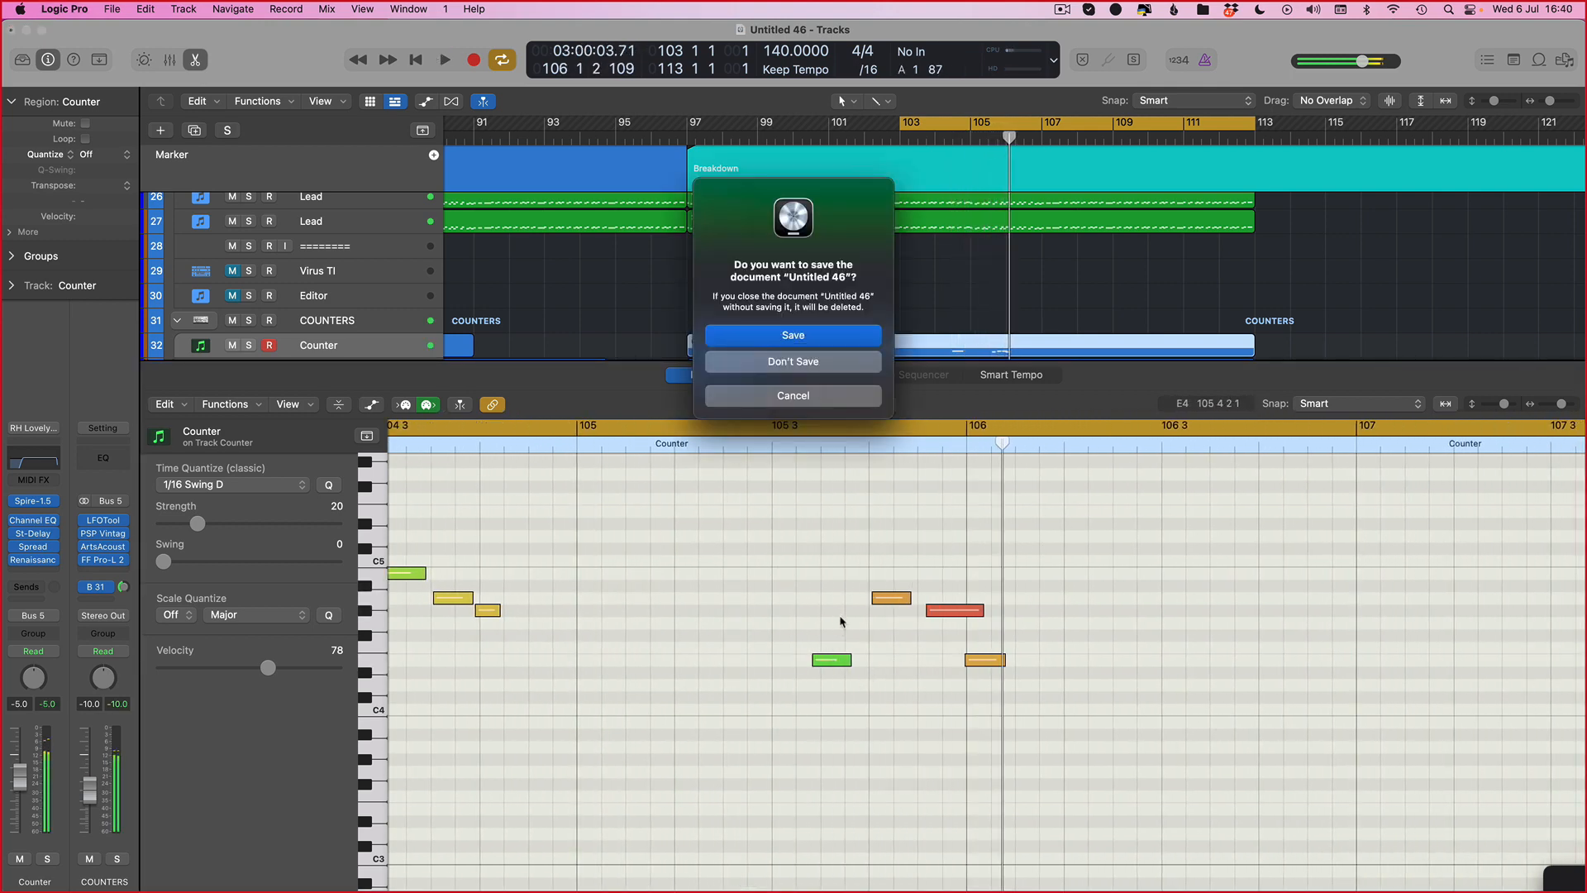
key(Escape)
drag(1039, 549, 848, 765)
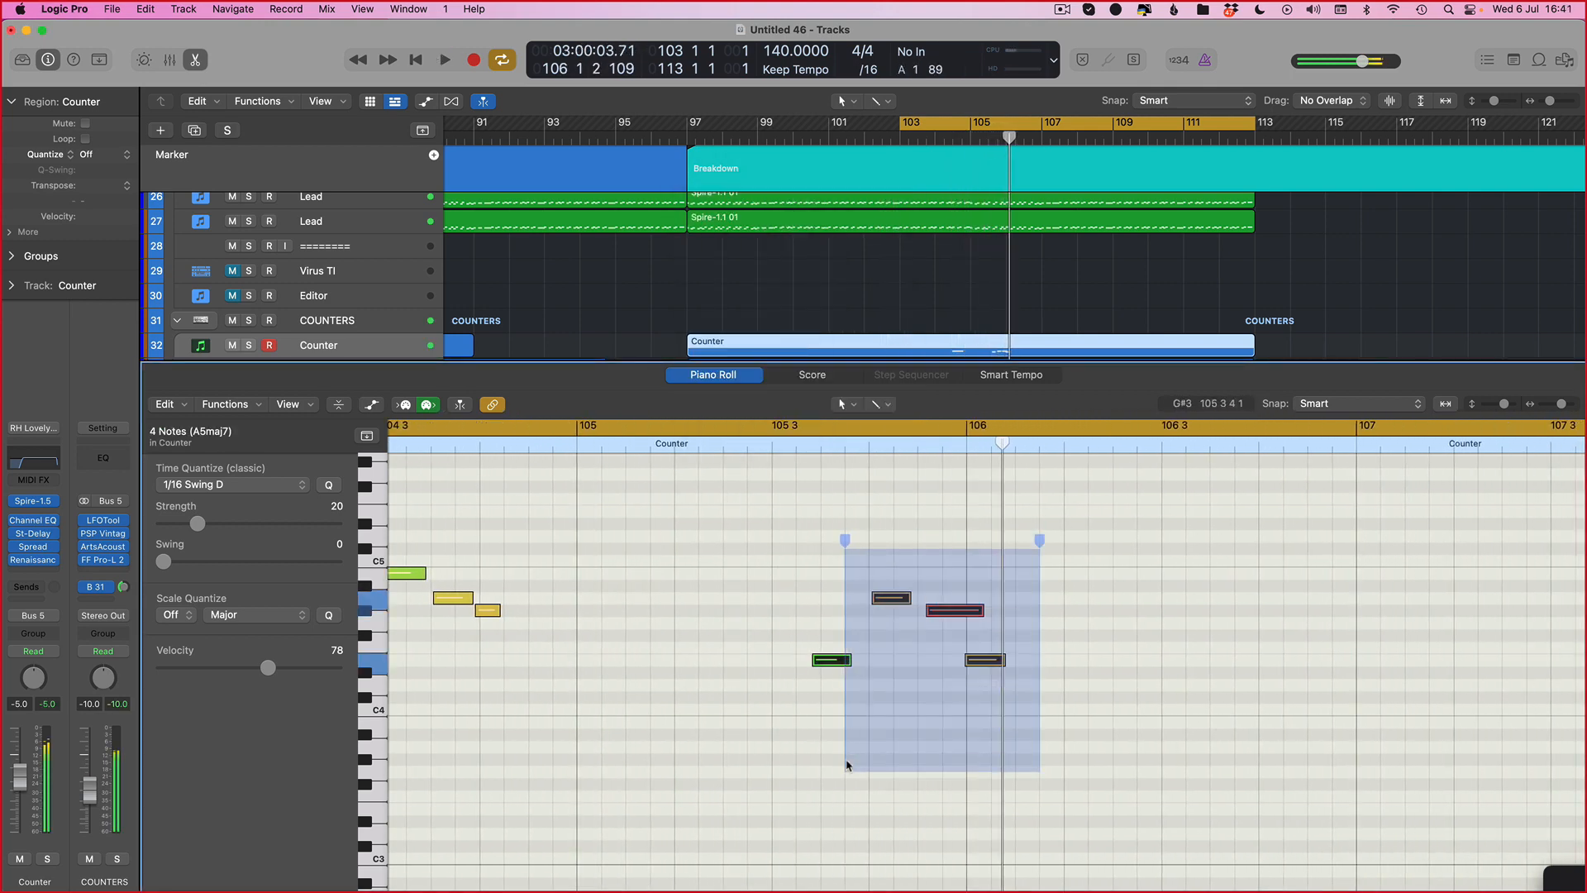
click(814, 589)
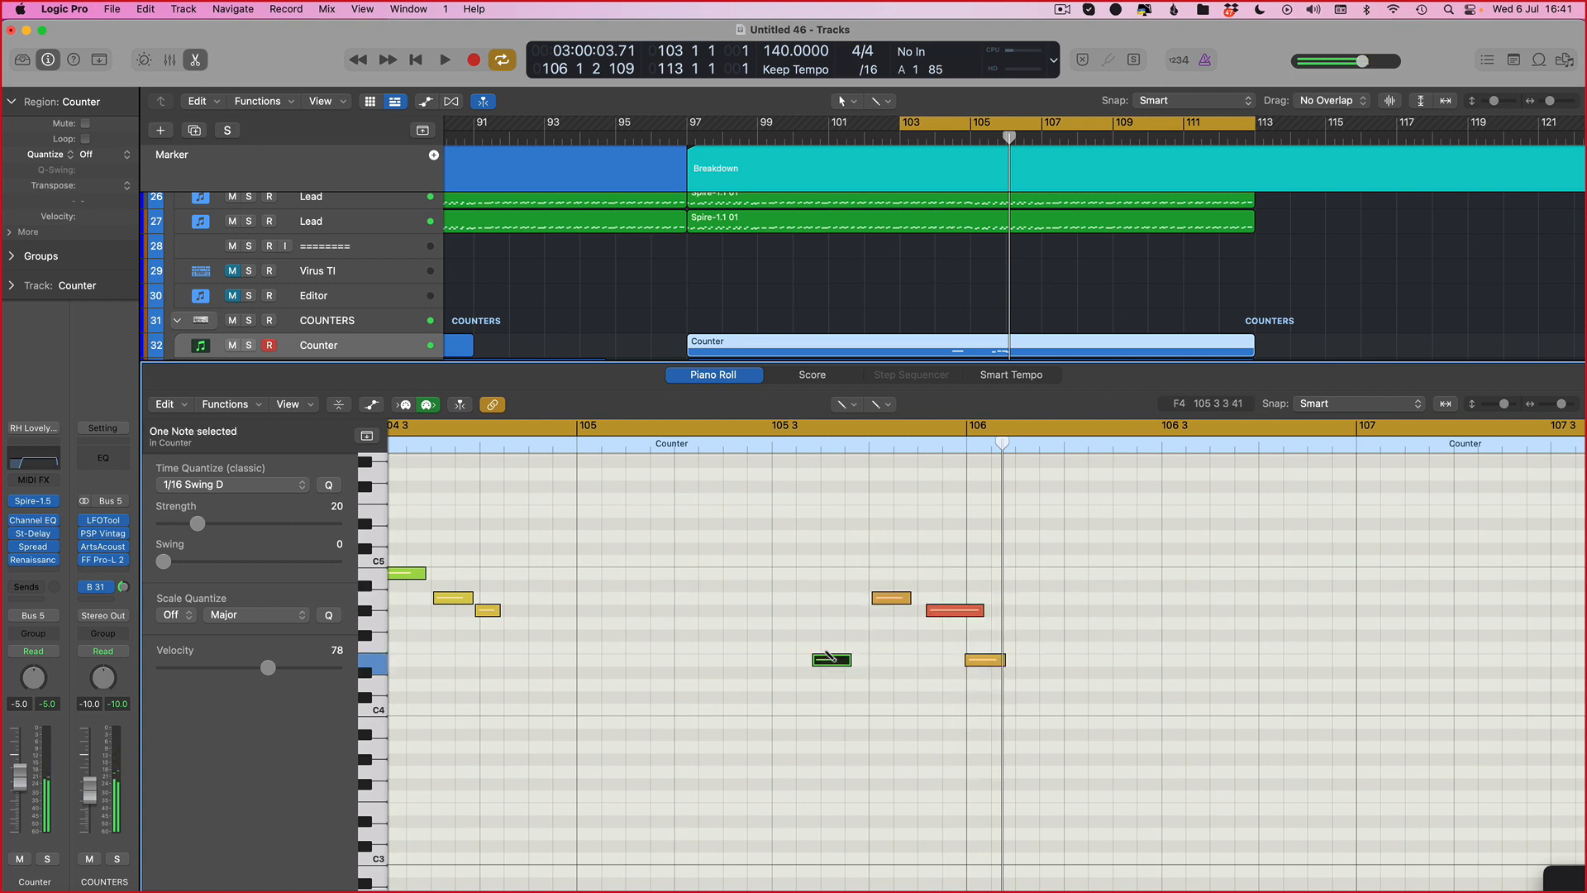
ctrl+alt+click(826, 653)
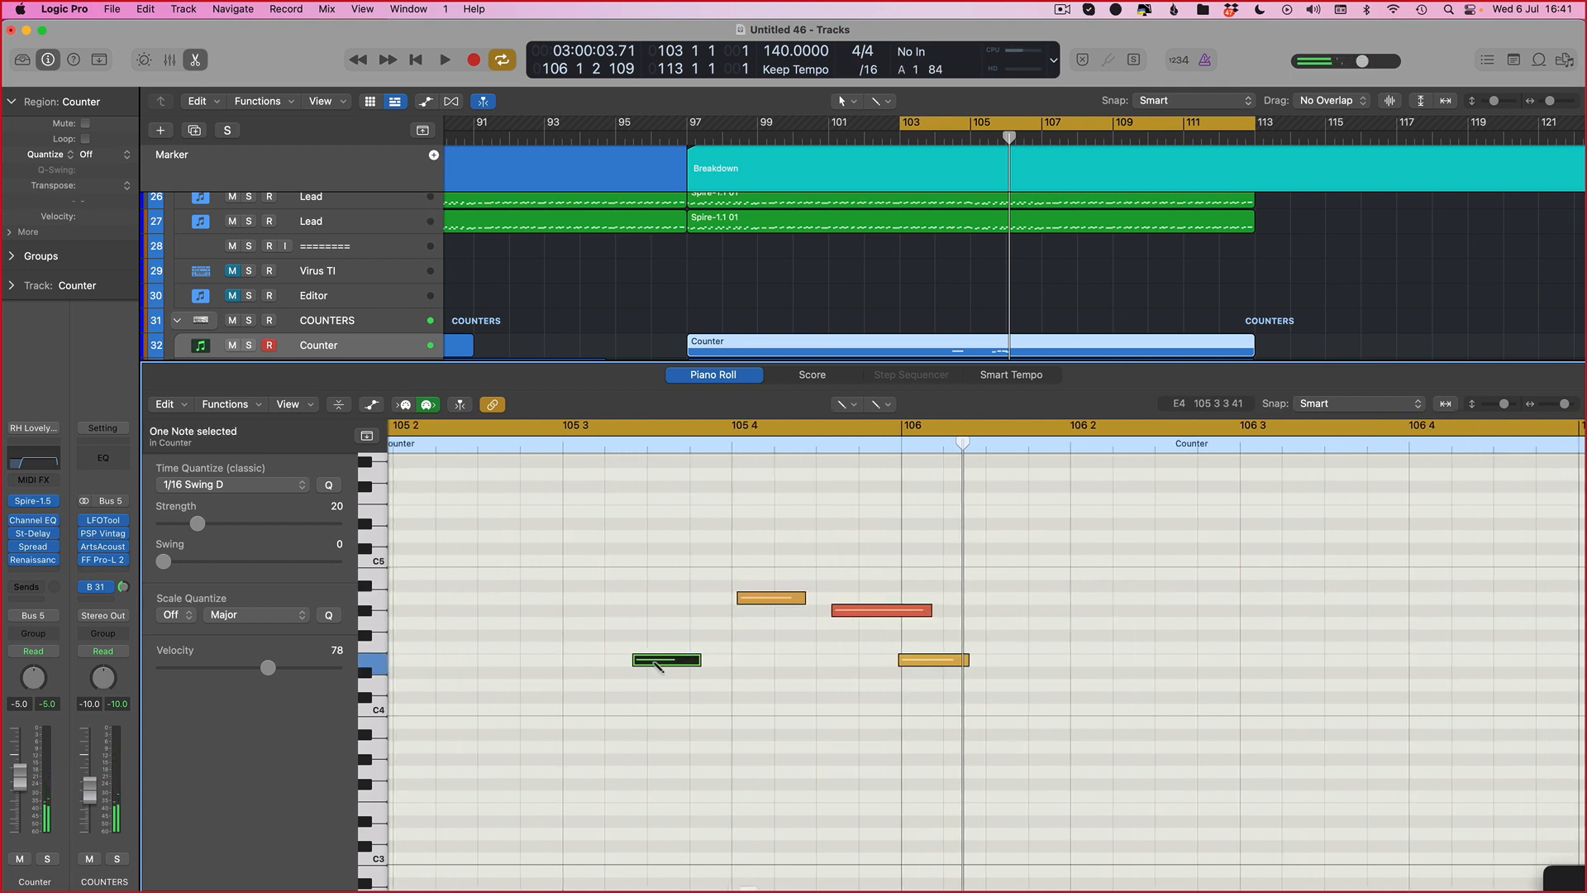
drag(658, 664, 667, 665)
Step: Set the Counter region's Time Quantize to 1/16 Note
click(754, 598)
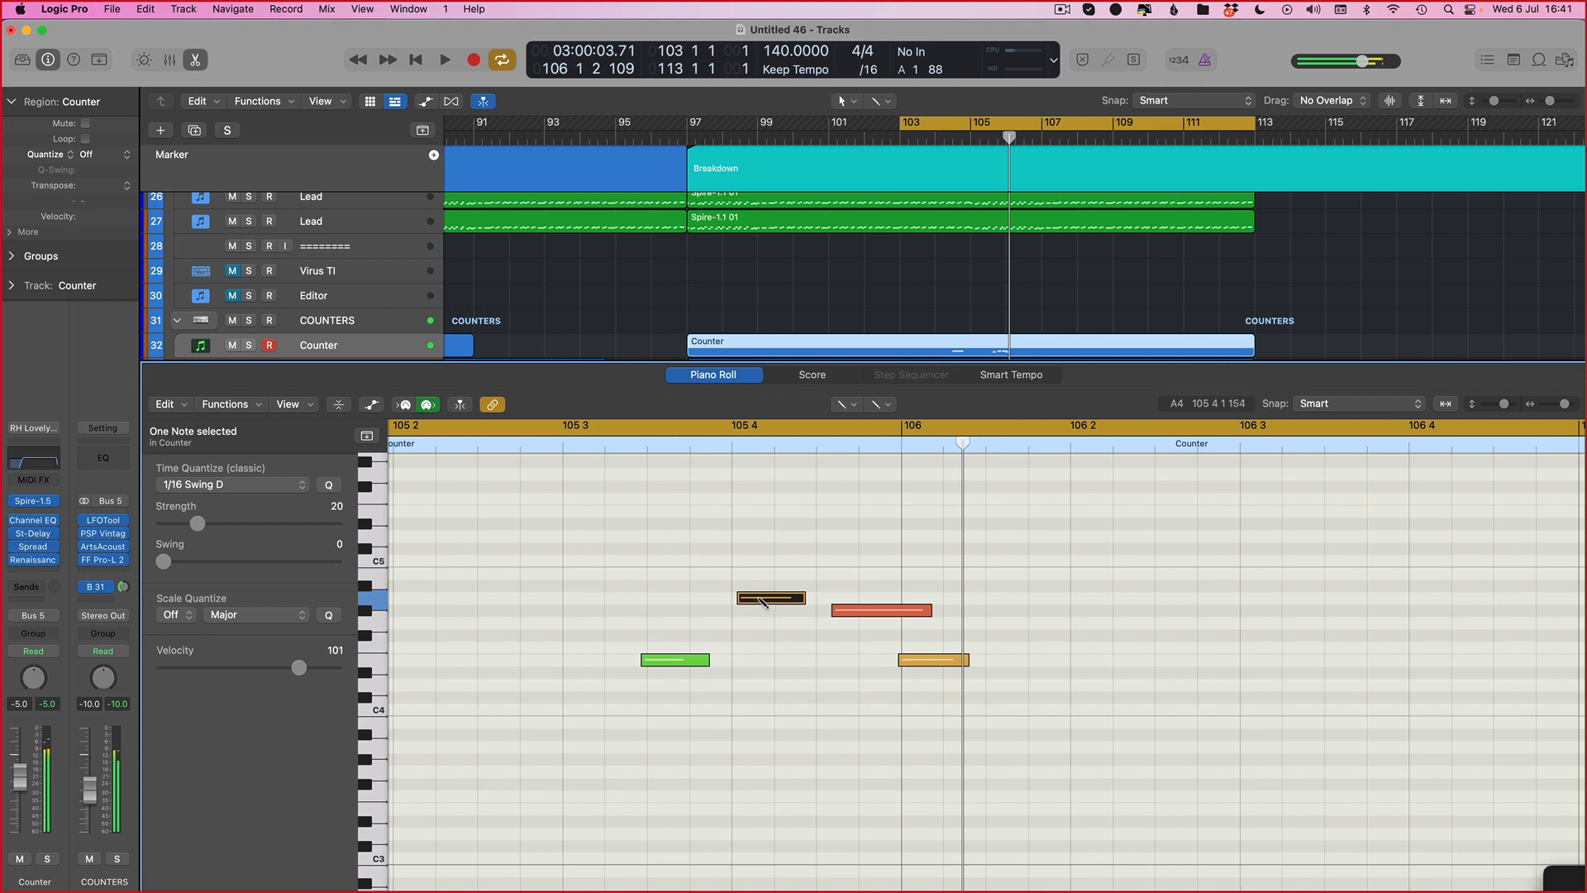
click(241, 489)
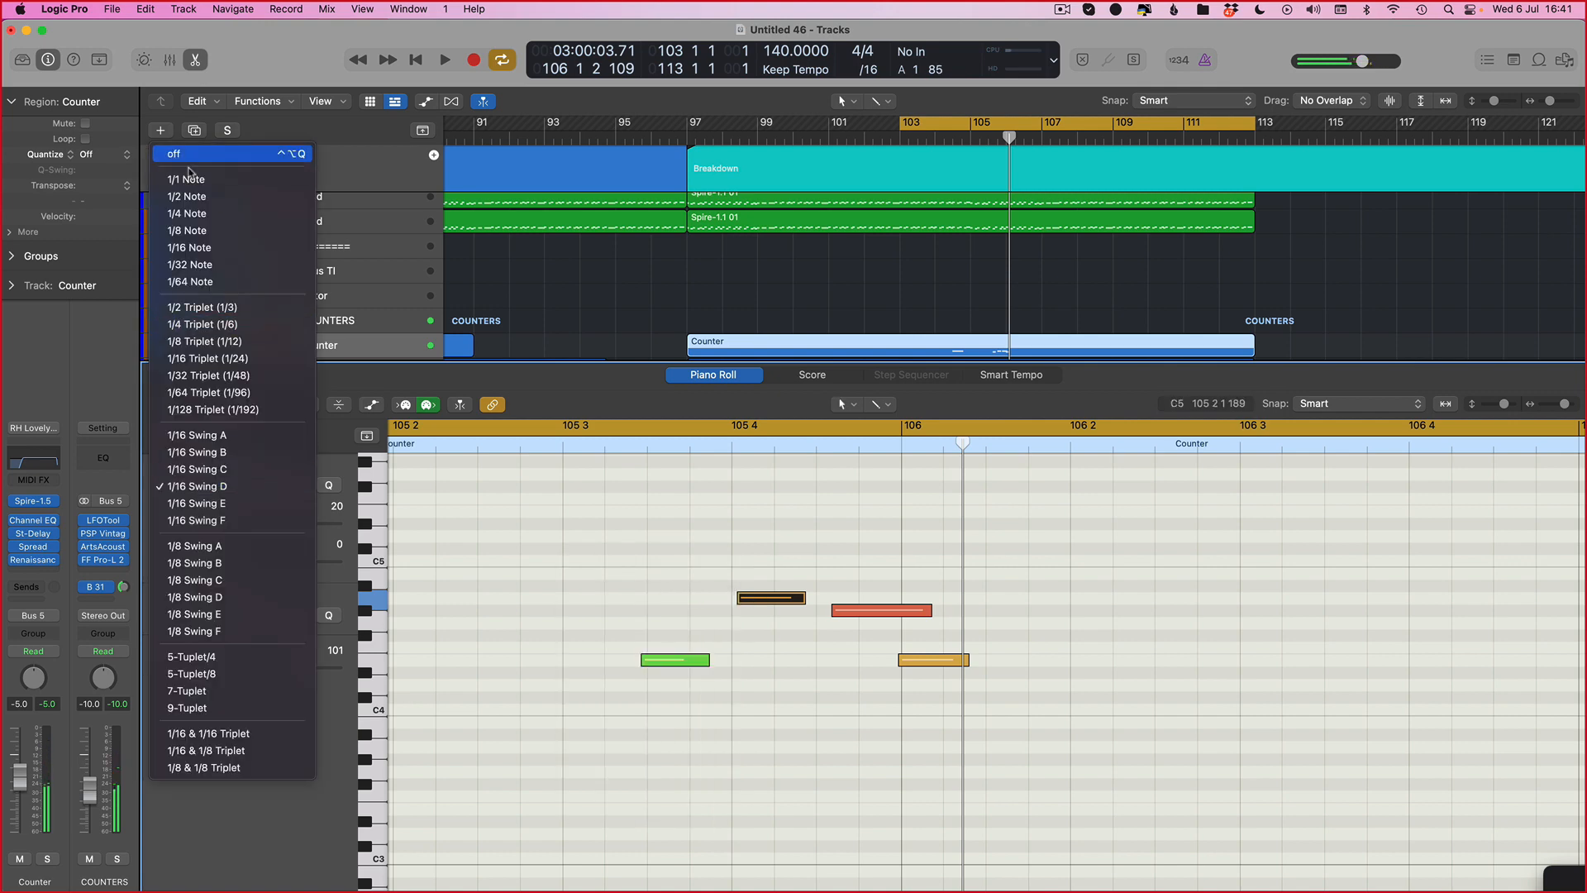
click(192, 247)
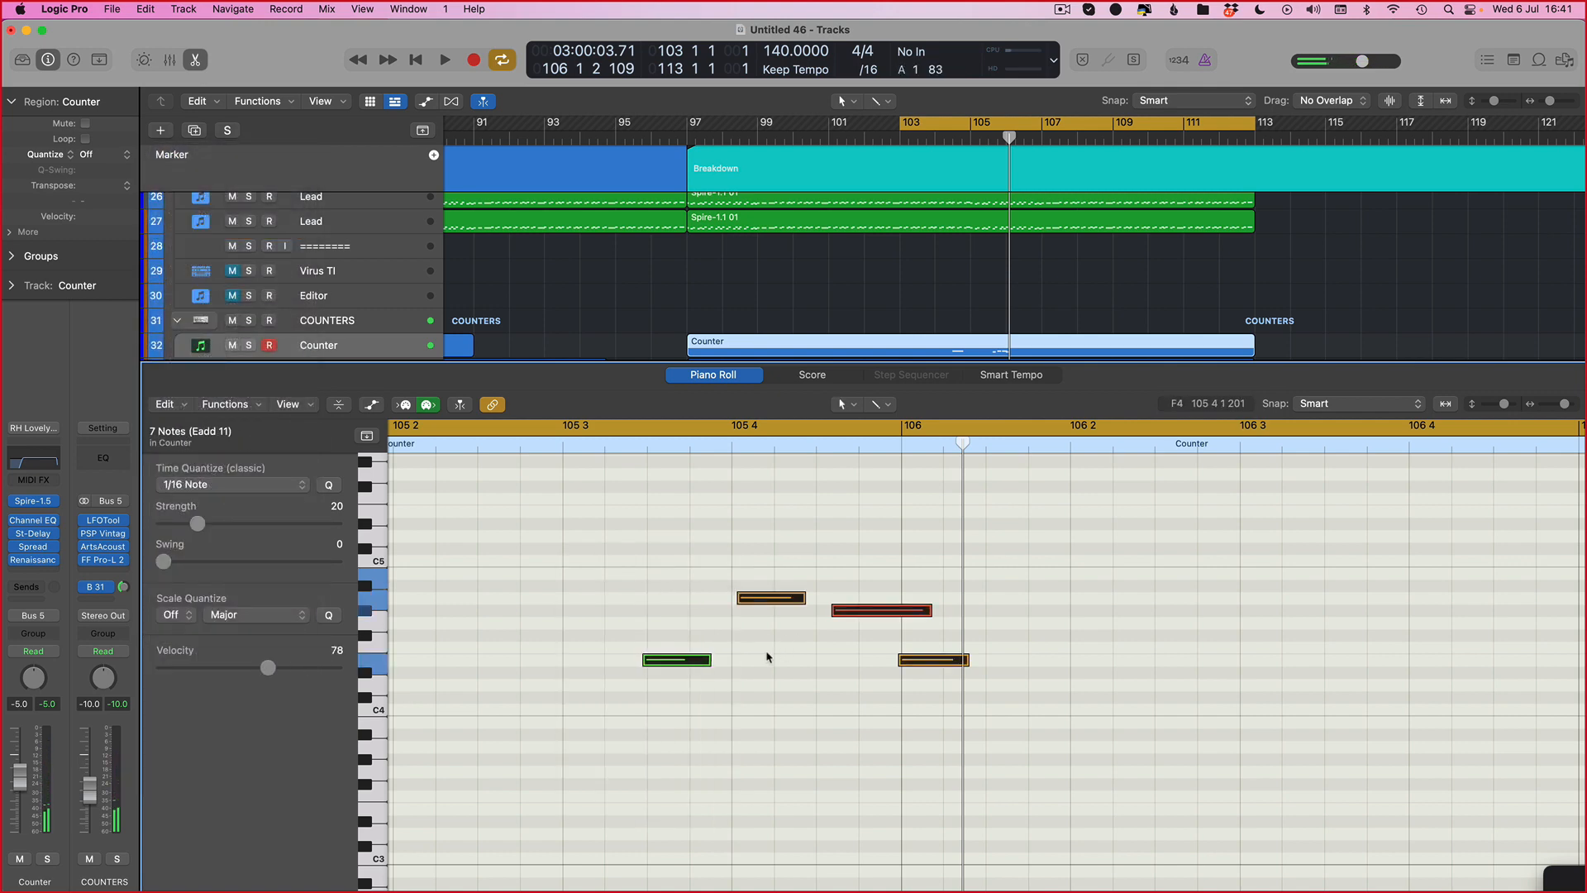
Step: Nudge the orange note near 105 4 slightly earlier and play it
drag(769, 588, 764, 588)
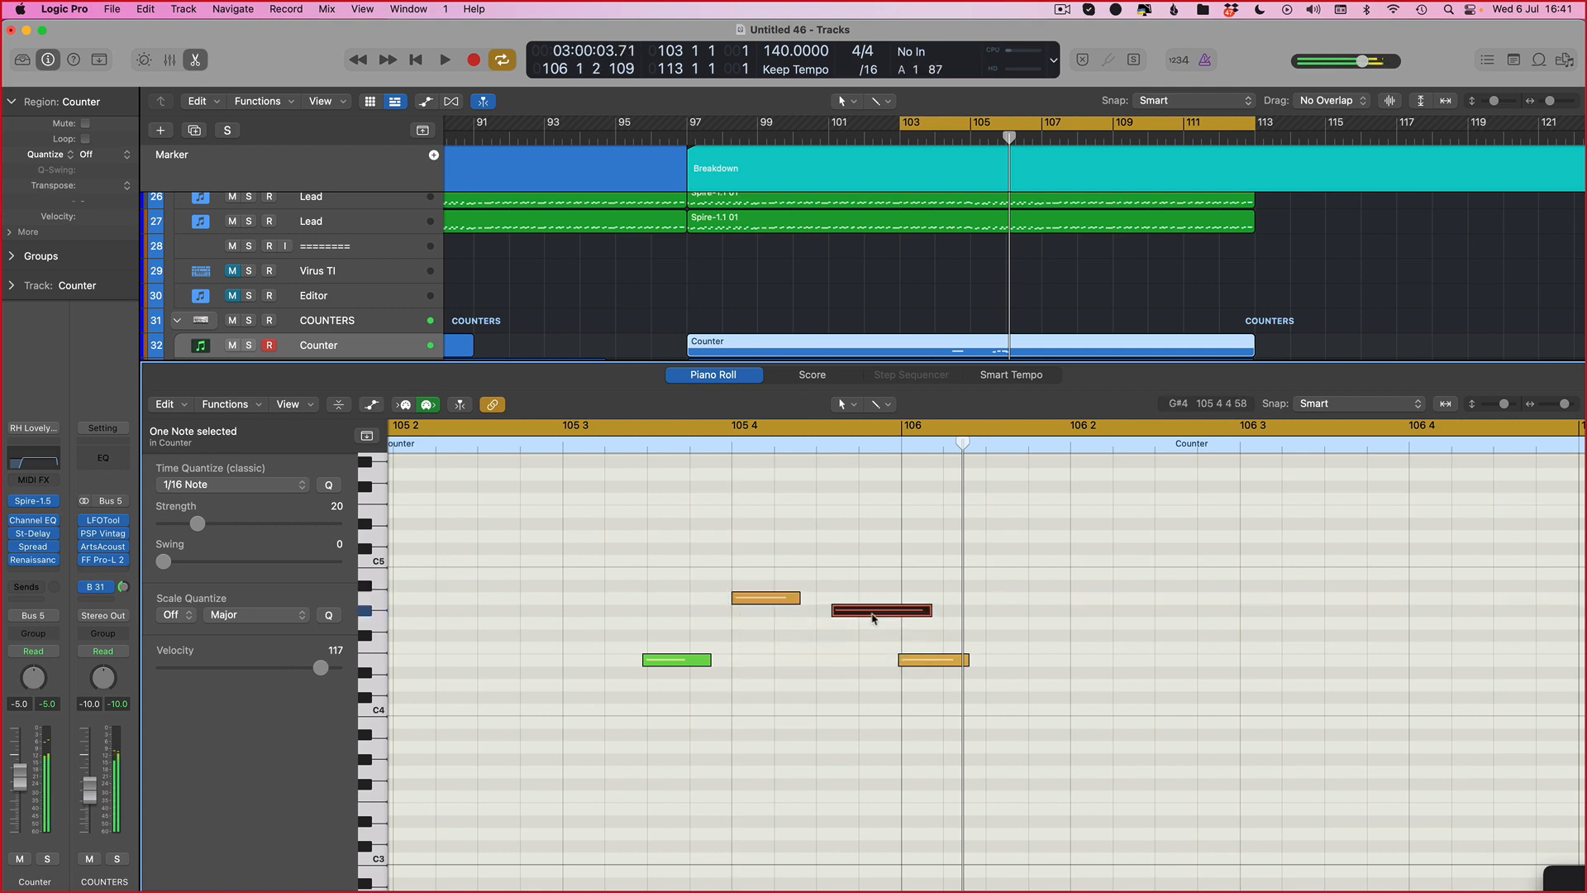
key(space)
Step: Set a Piano Roll cycle from about 105 2 4 to 108 1 1 and audition the counter notes
scroll(1087, 683, right, 5)
key(super+Left)
key(super+Left)
key(super+Left)
scroll(1088, 684, right, 2)
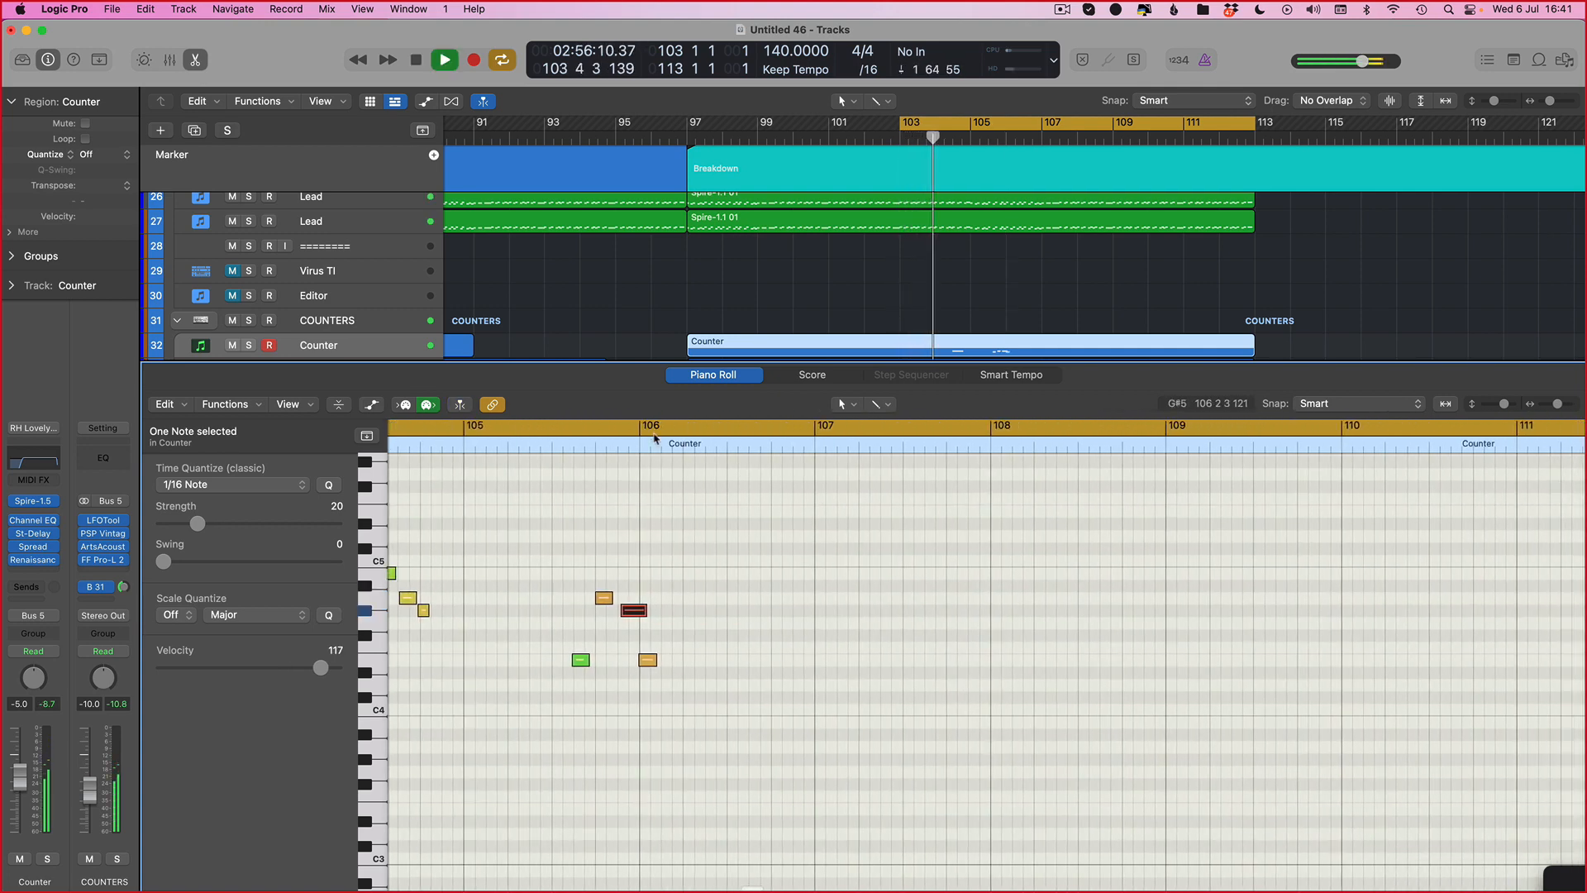
drag(531, 427, 973, 427)
key(space)
key(space)
scroll(772, 595, right, 5)
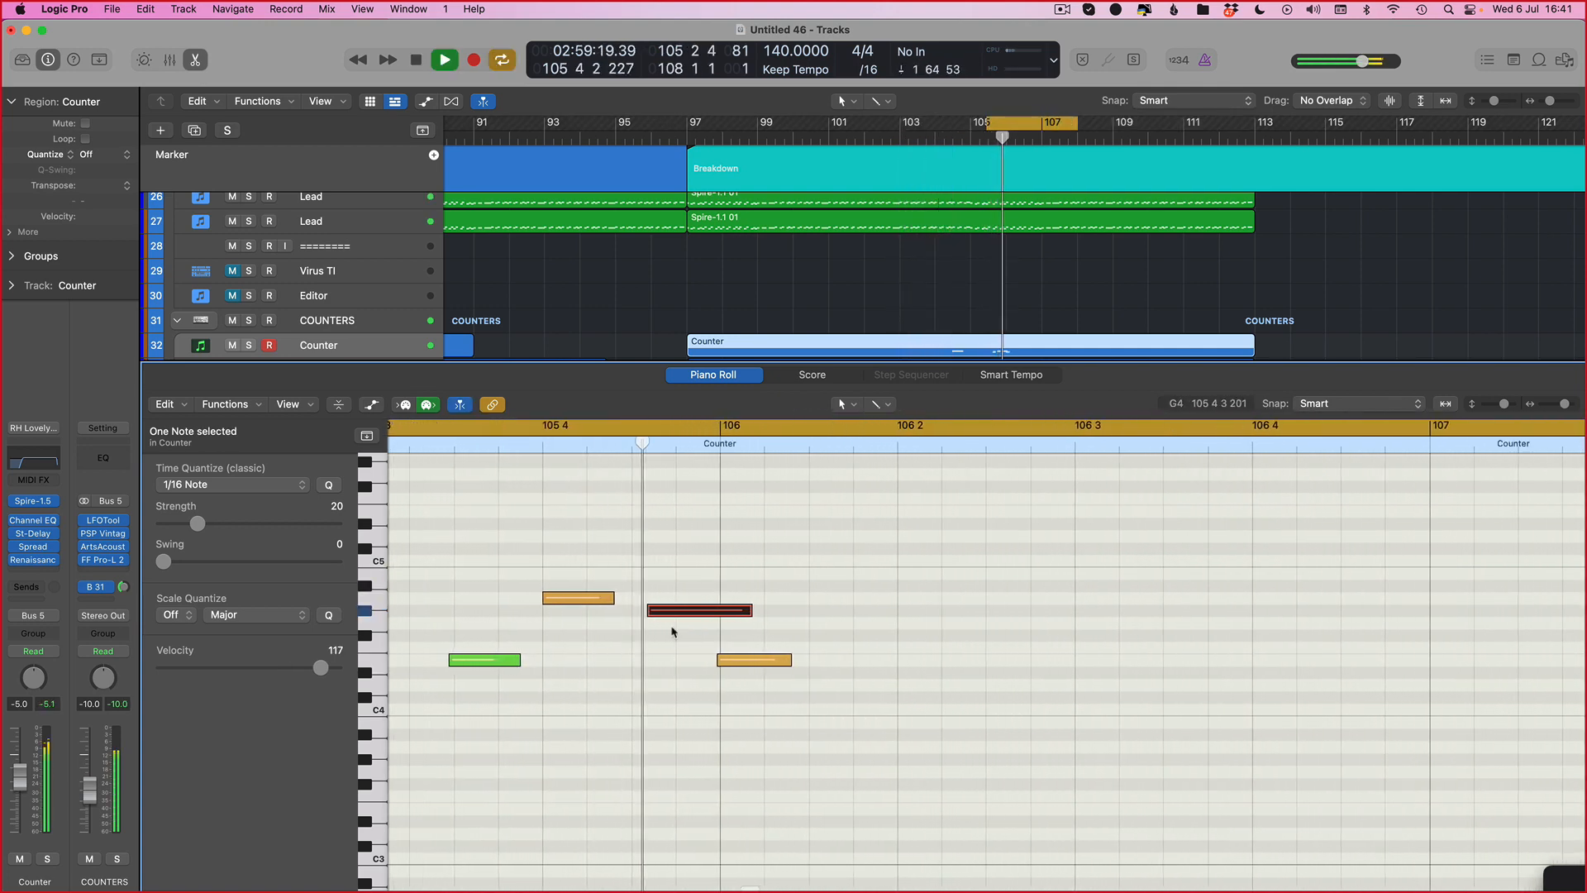
Step: Shift the long red note before bar 106 slightly earlier and audition it
key(space)
drag(650, 610, 630, 610)
key(space)
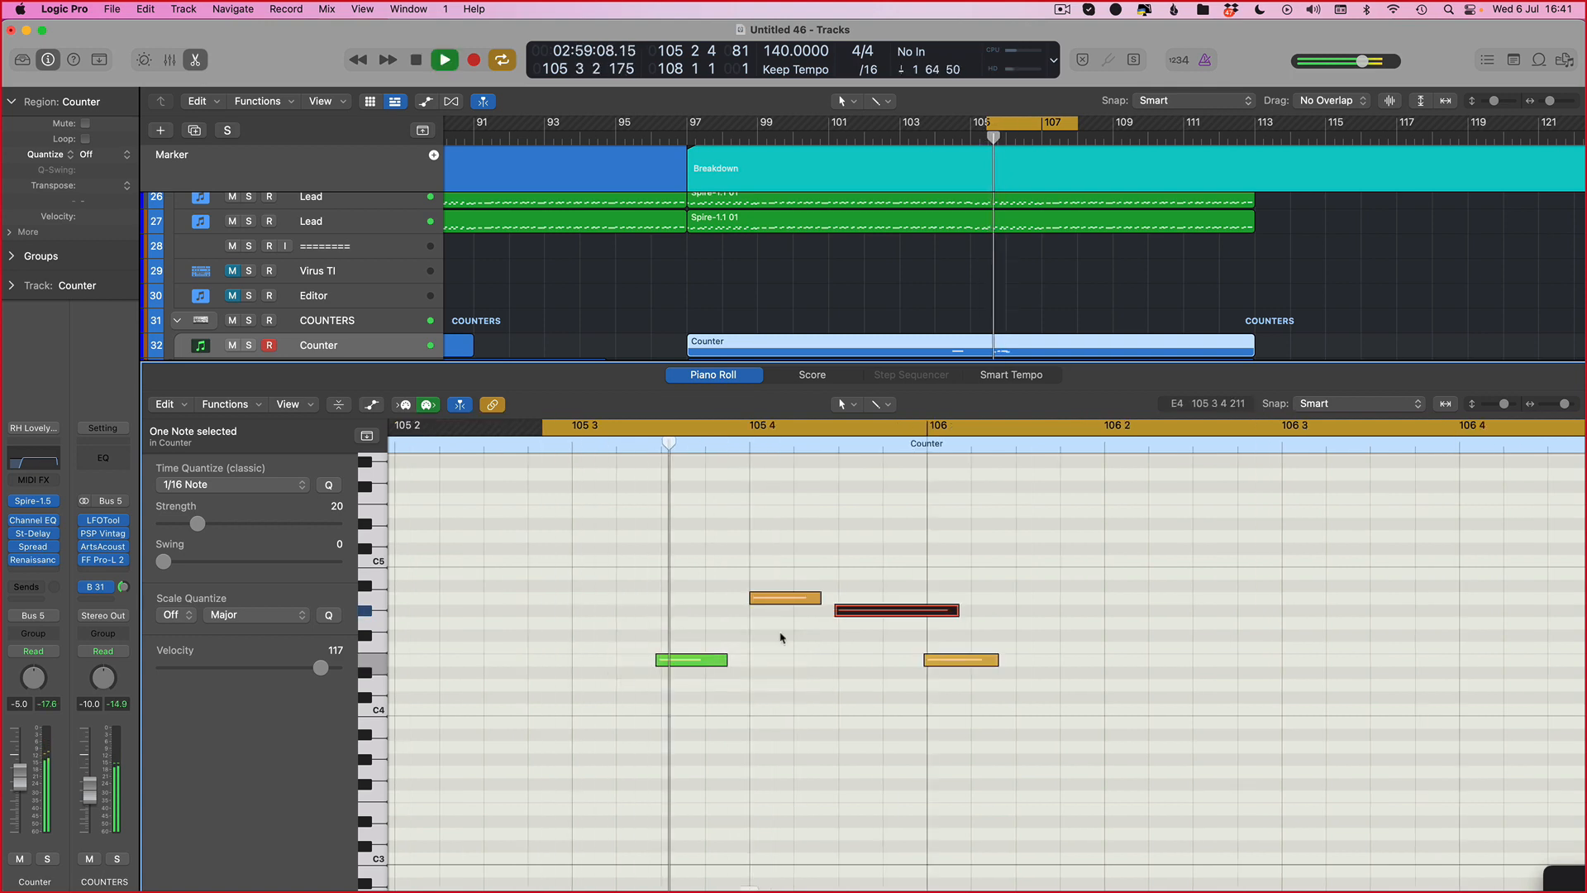
Step: Nudge the green note at 105 3 3 slightly later and audition the passage
key(space)
drag(656, 664, 661, 664)
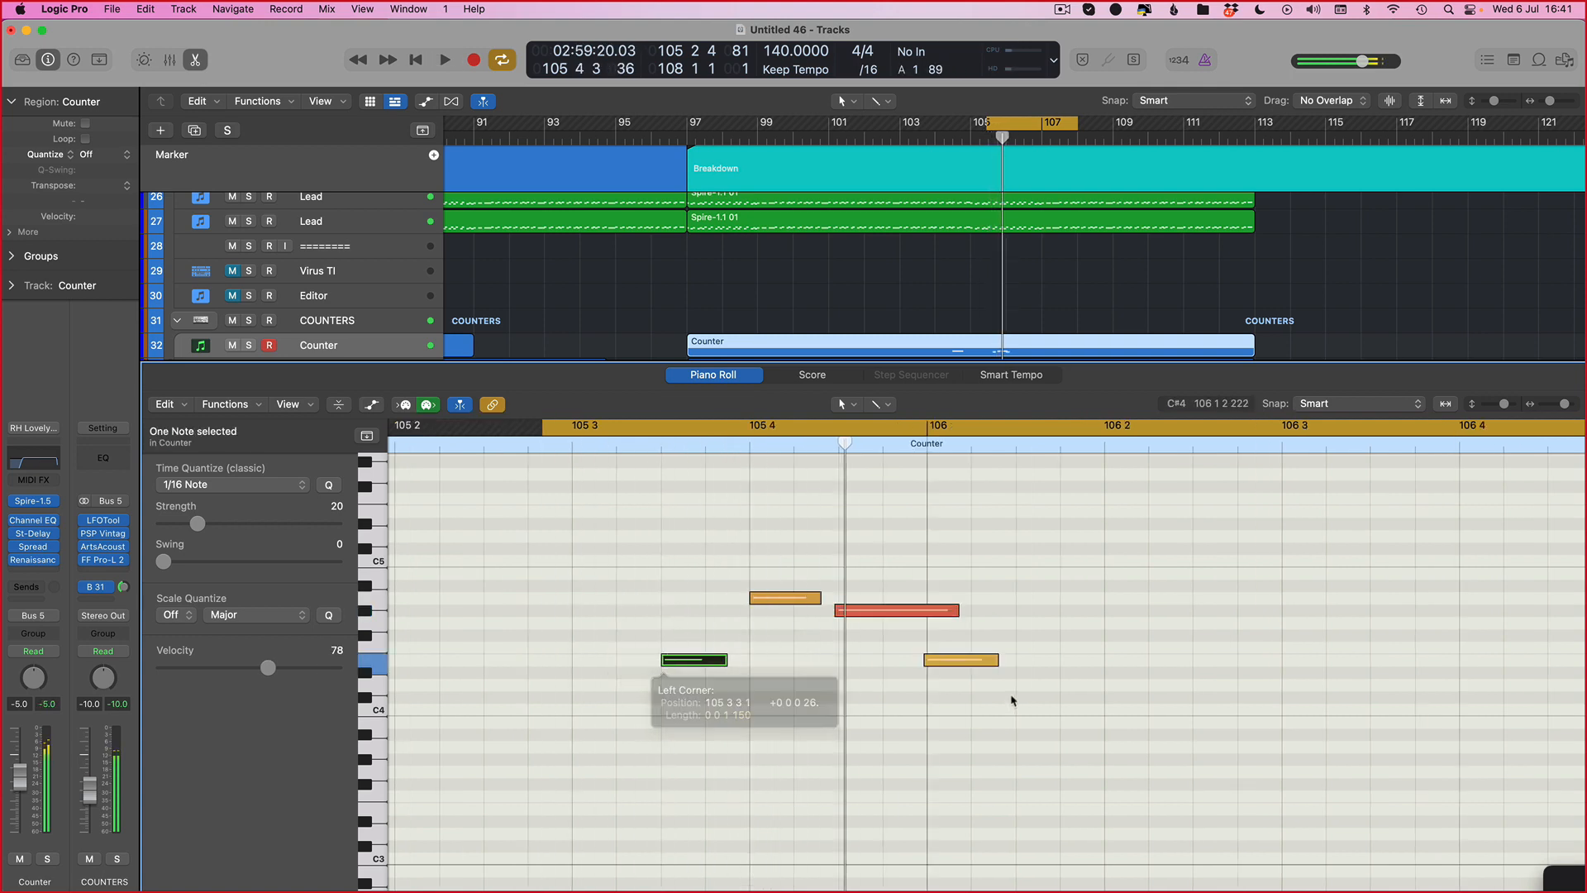
drag(923, 665, 924, 668)
key(space)
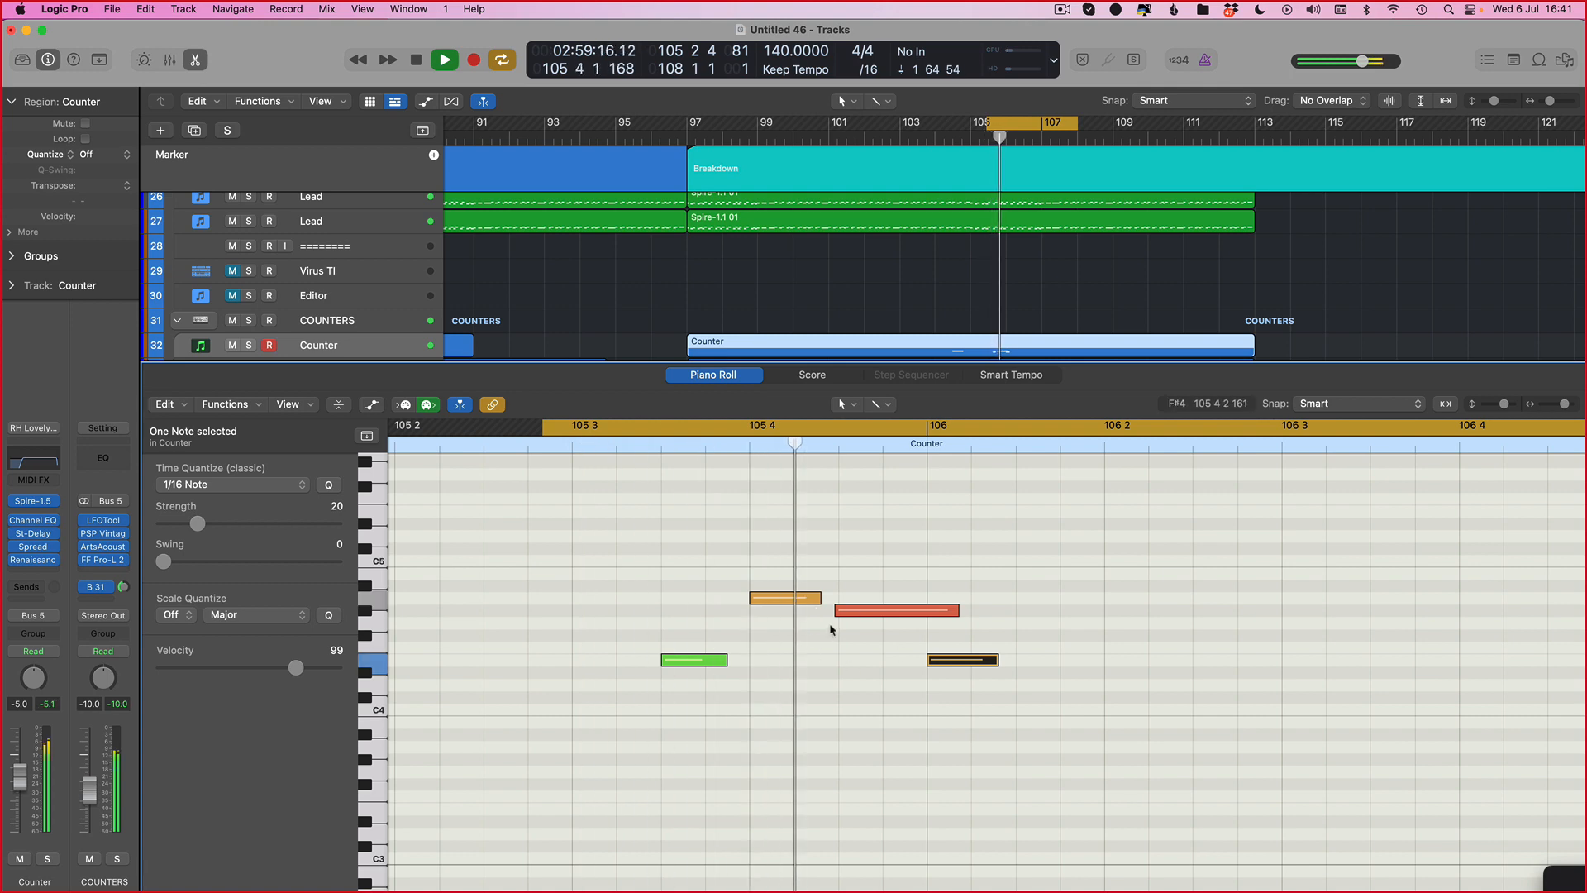
key(space)
Step: Set a cycle from about 104 3 to 105 3 and select the three notes at 104 3
scroll(826, 582, left, 10)
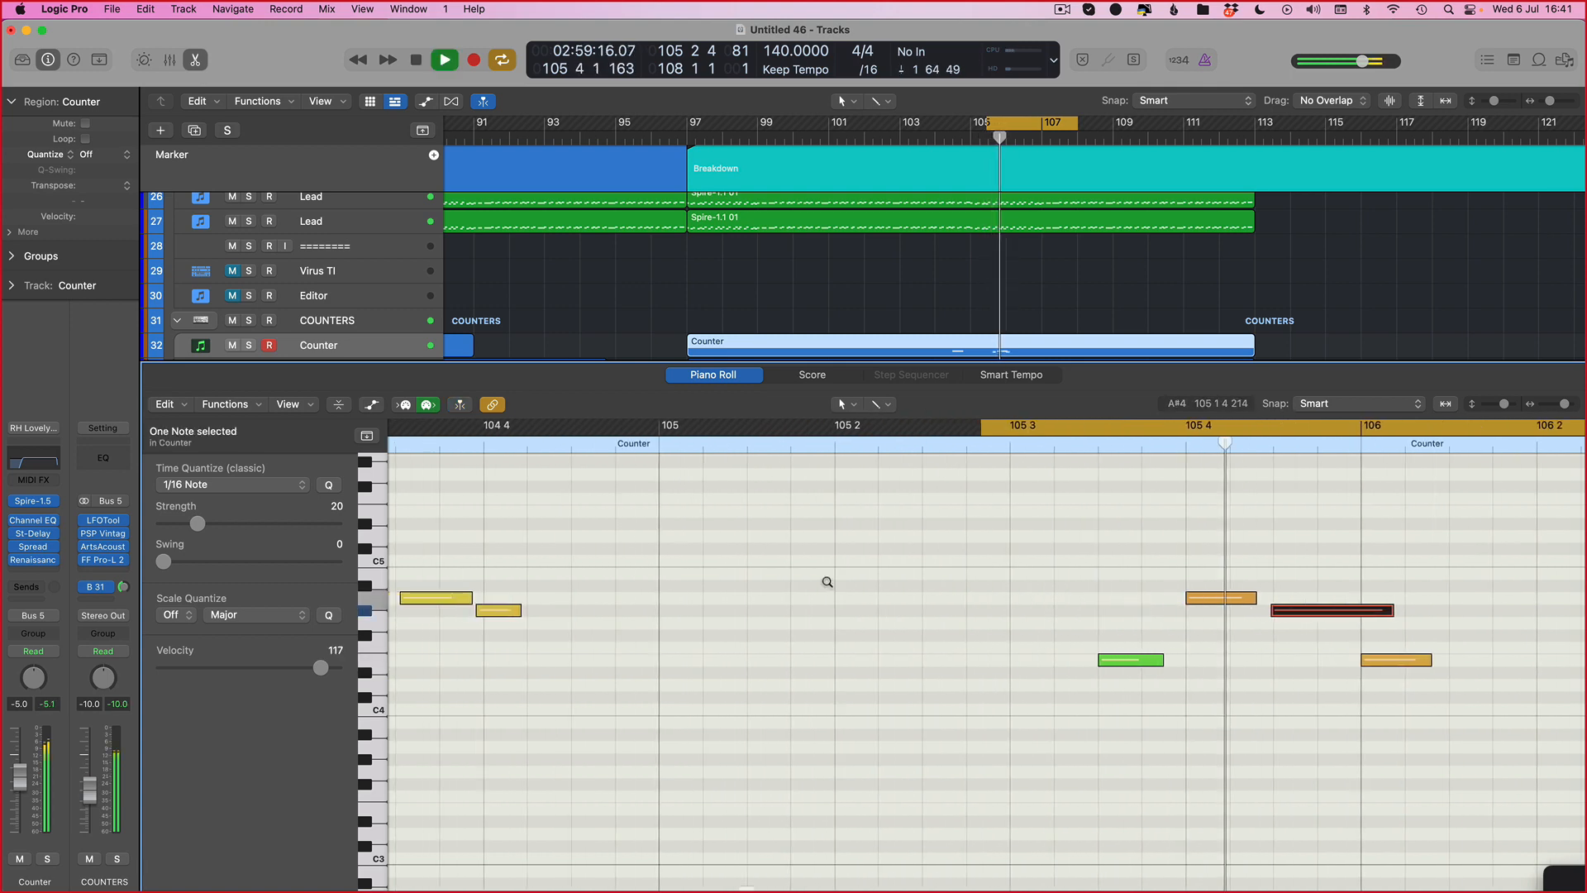
key(super+Left)
key(space)
drag(811, 427, 1355, 489)
drag(1021, 529, 685, 727)
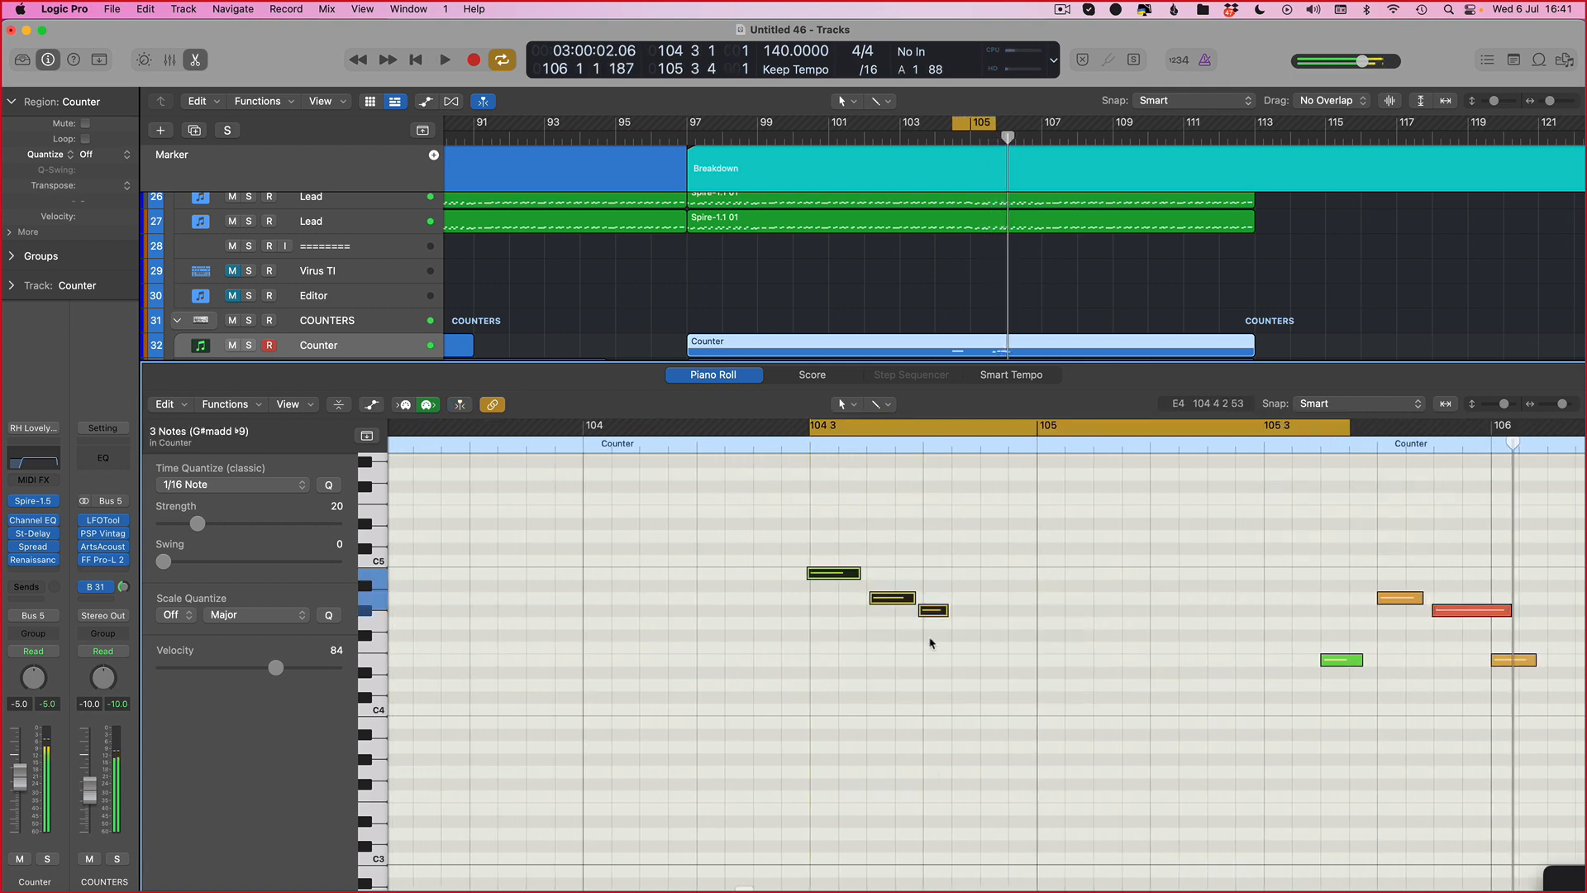
Step: Nudge the top note at 104 3 slightly later and shorten the short note after it
click(829, 575)
key(super+Right)
scroll(662, 583, left, 10)
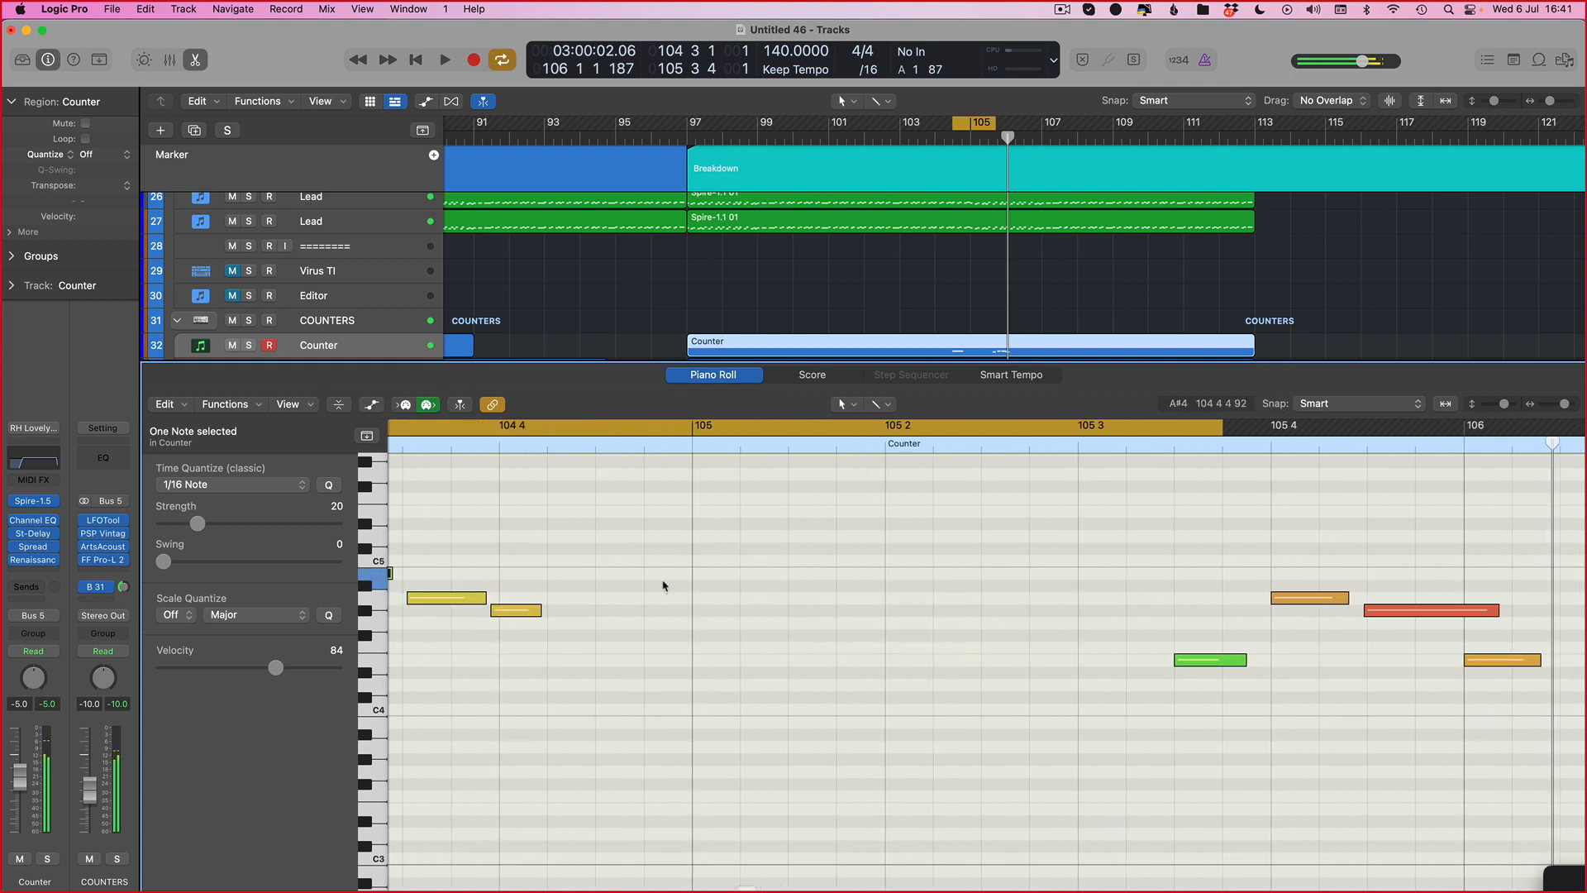
drag(857, 571, 861, 571)
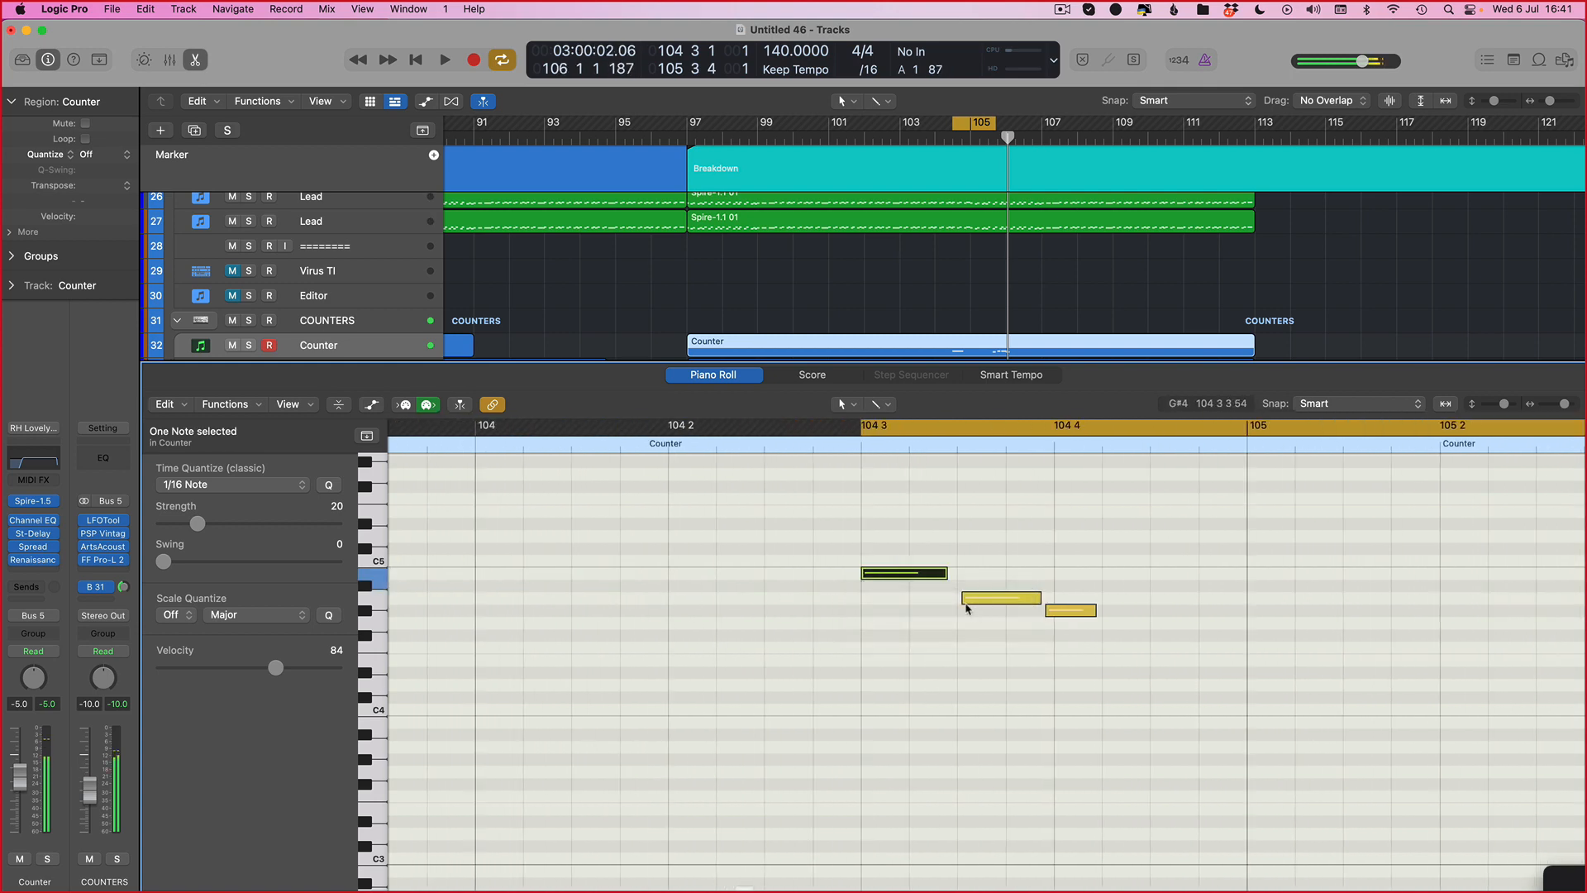
drag(959, 598, 1056, 616)
Step: Turn off cycle mode and play the counter section through
key(space)
scroll(1151, 684, right, 8)
key(super+Left)
key(c)
scroll(1084, 664, right, 4)
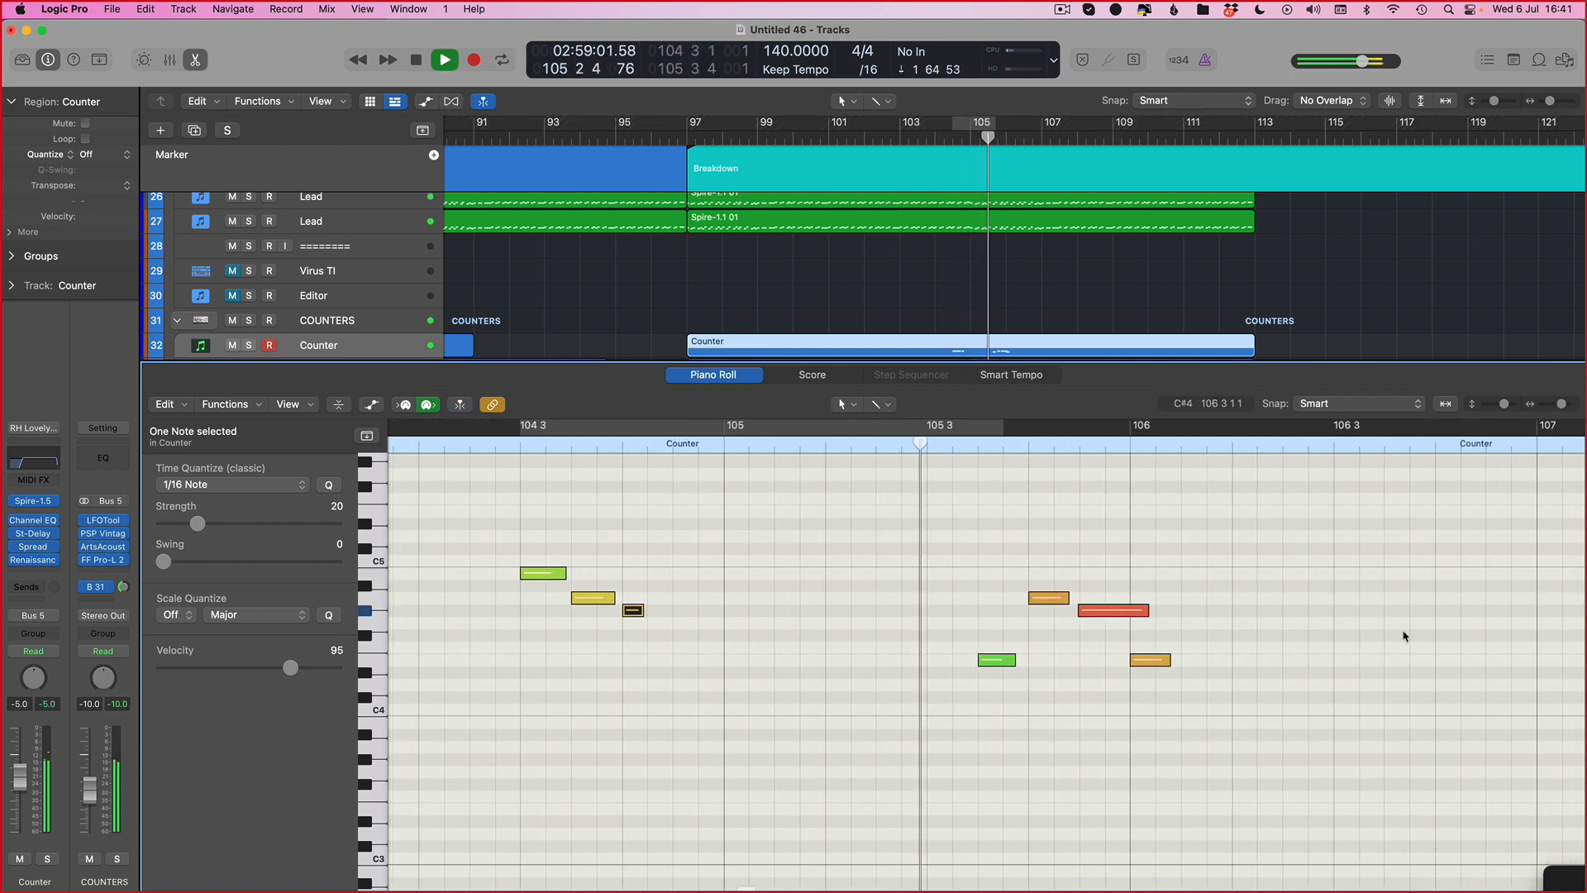
scroll(992, 637, right, 8)
key(super+Left)
key(super+Left)
scroll(901, 630, down, 4)
key(super+Left)
key(super+Up)
scroll(901, 630, left, 4)
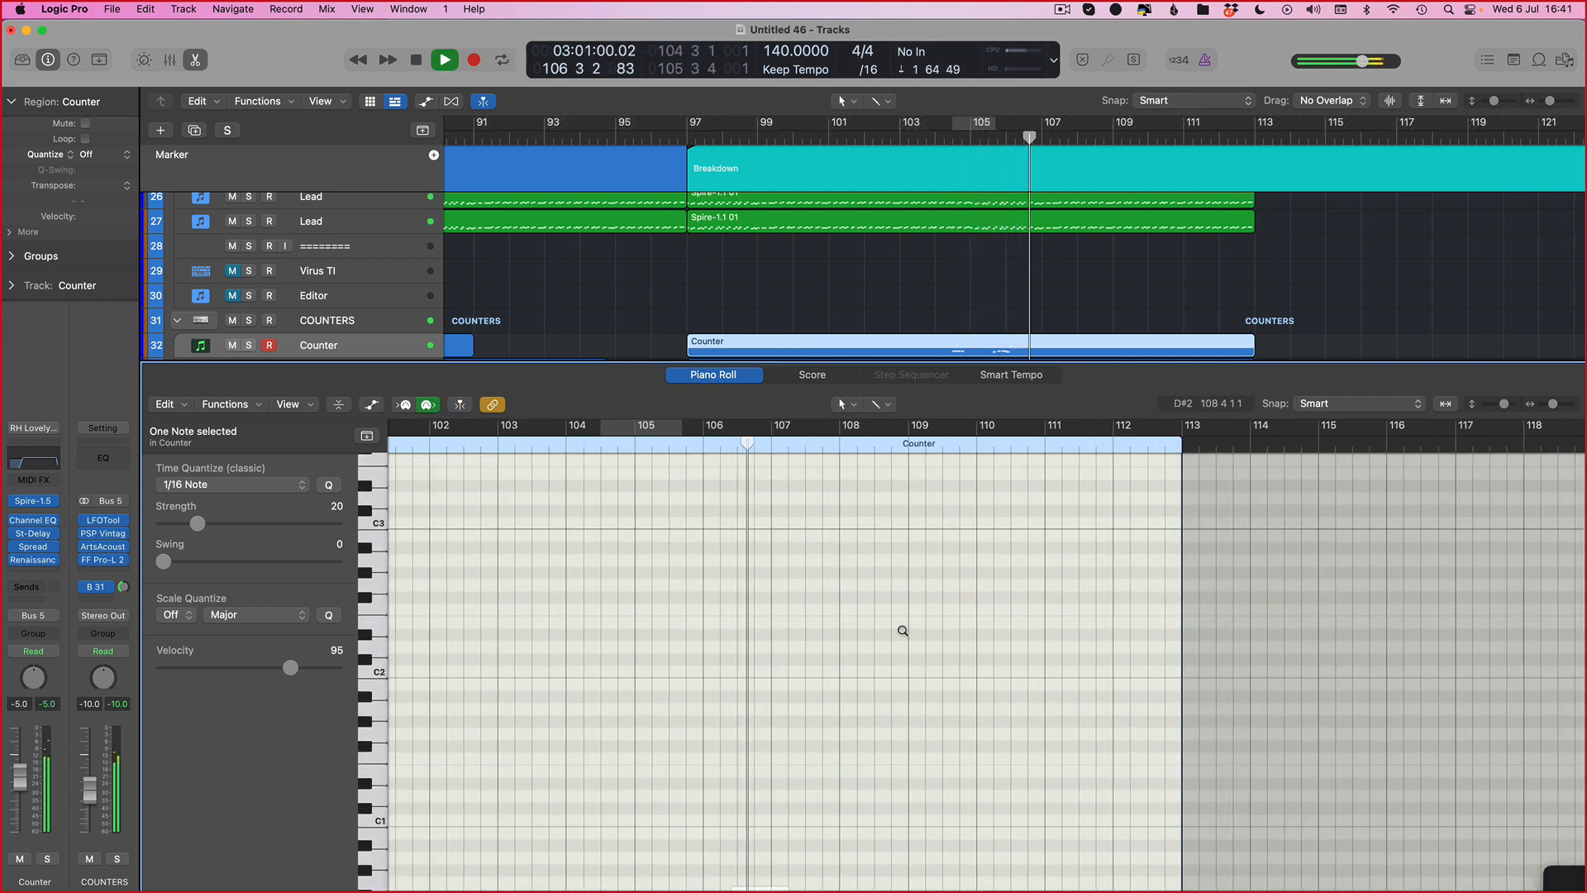
scroll(901, 630, up, 4)
scroll(1080, 322, down, 8)
scroll(1034, 245, down, 4)
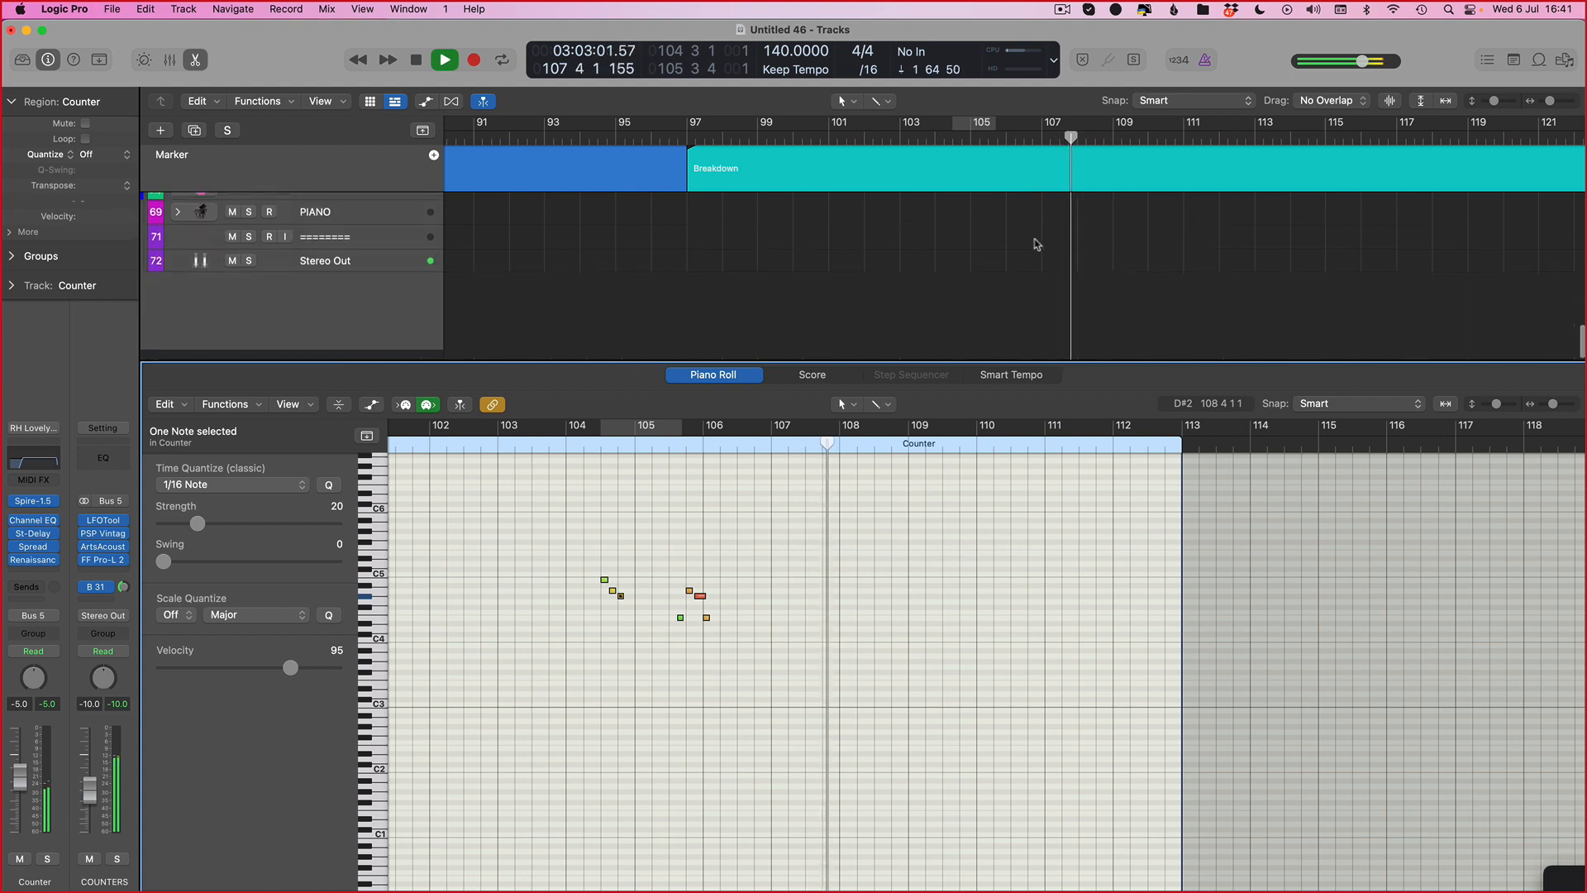
key(space)
Step: Select the lower Counter region and set a cycle from bar 106 to bar 110, then play it
scroll(1034, 244, up, 15)
double_click(1035, 246)
scroll(1058, 509, up, 2)
scroll(1036, 508, down, 1)
click(1030, 514)
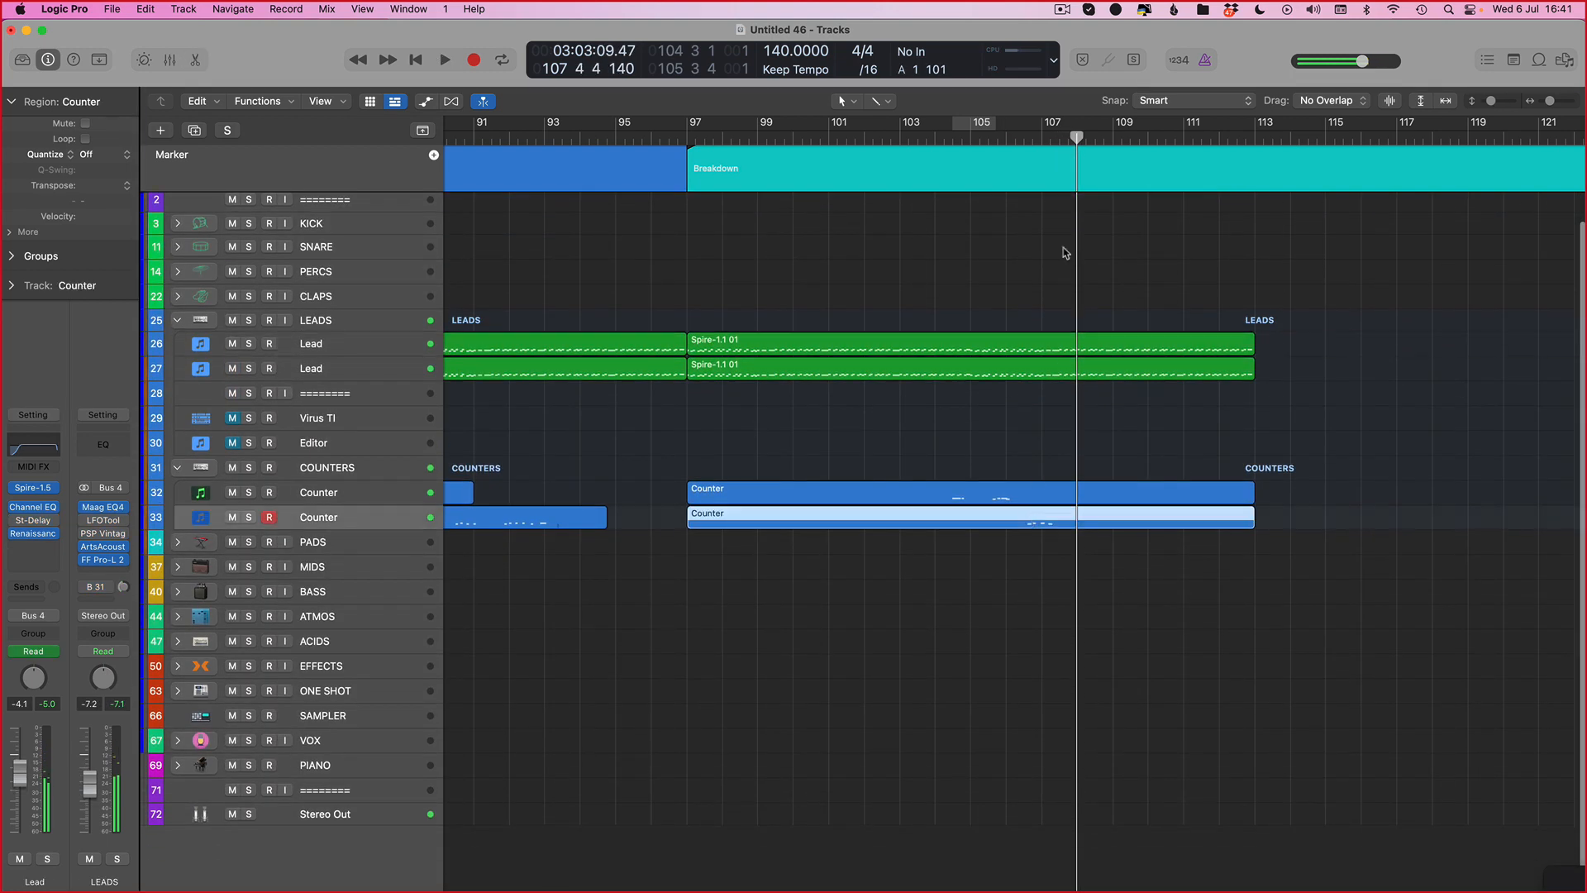
drag(1008, 134, 1148, 135)
key(space)
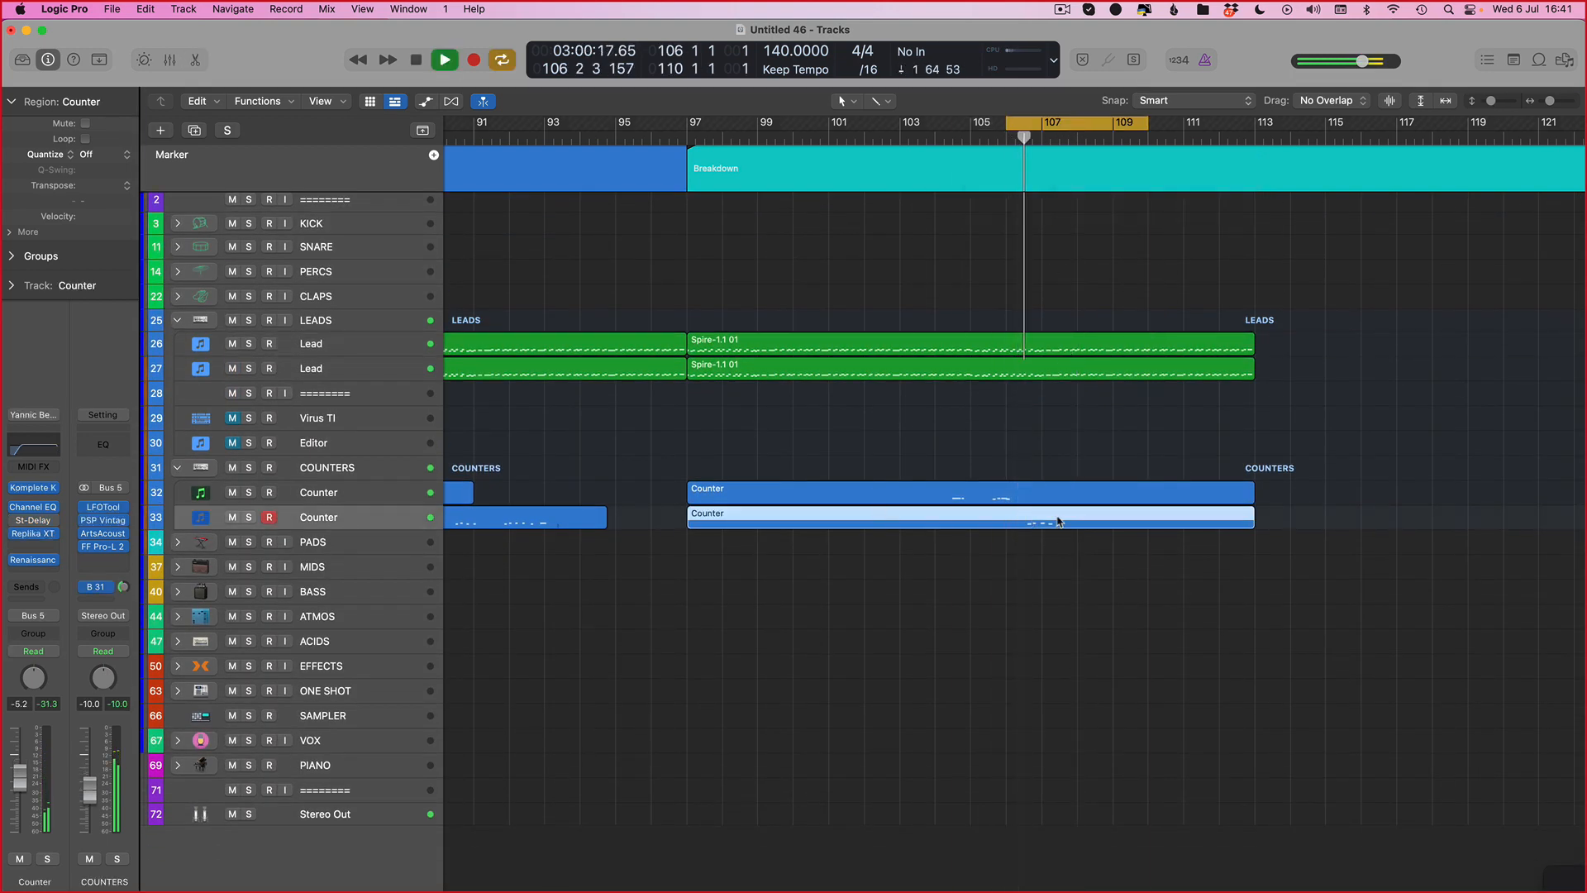
Step: Open the lower Counter region in the Piano Roll, set a cycle from bar 105 to 112, and play it
double_click(1058, 520)
scroll(793, 649, right, 4)
key(space)
drag(973, 128, 1208, 128)
key(space)
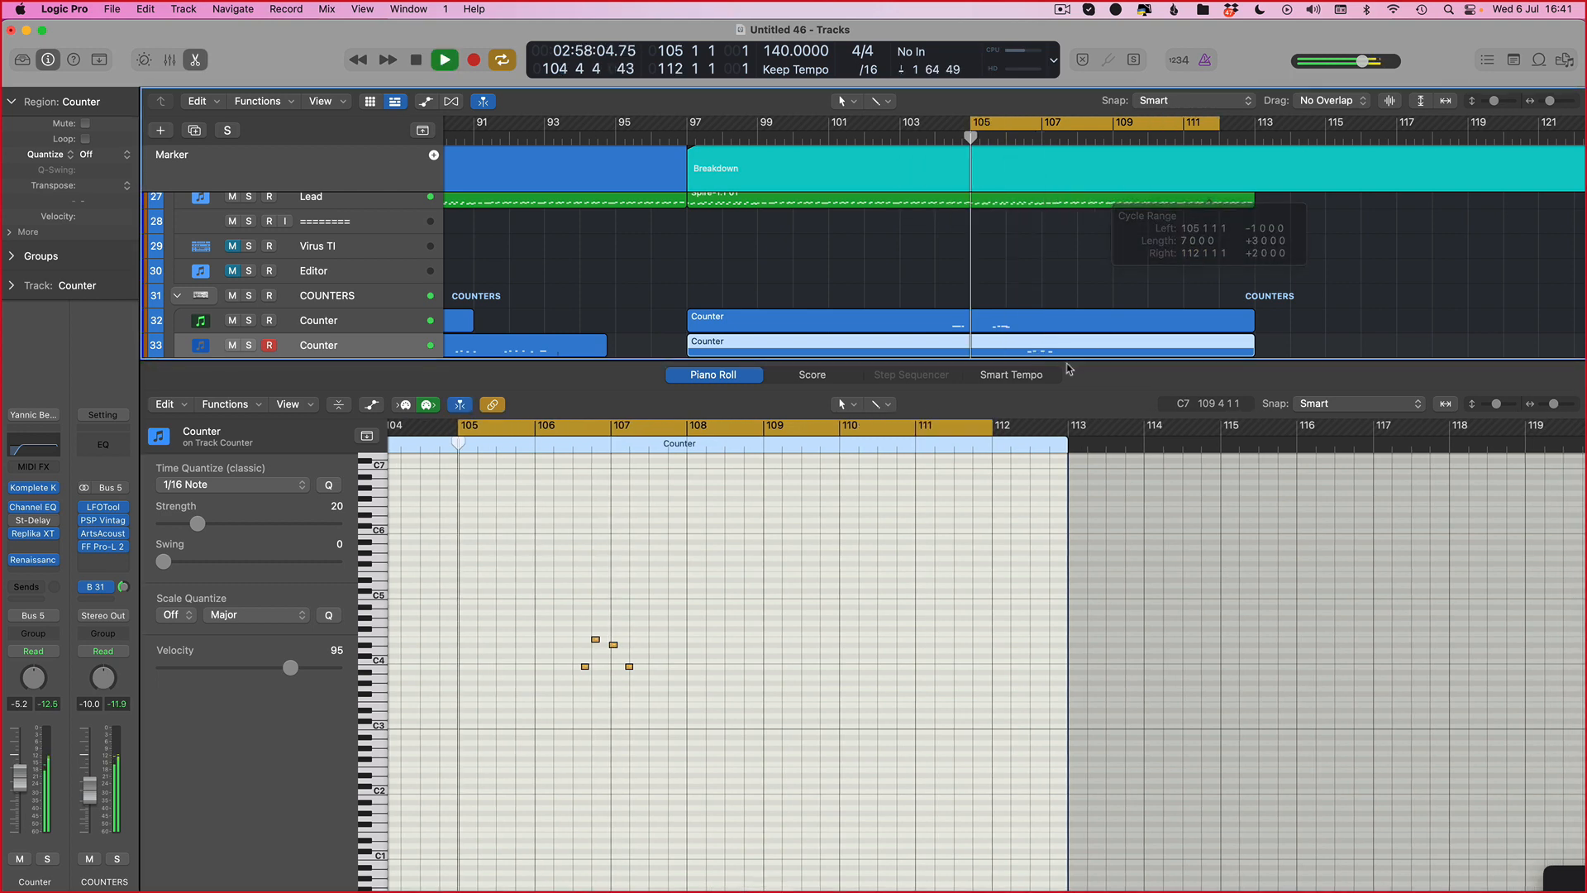
Step: Zoom in on bars 105 to 107 of the lower Counter region and play its notes through
scroll(935, 499, up, 5)
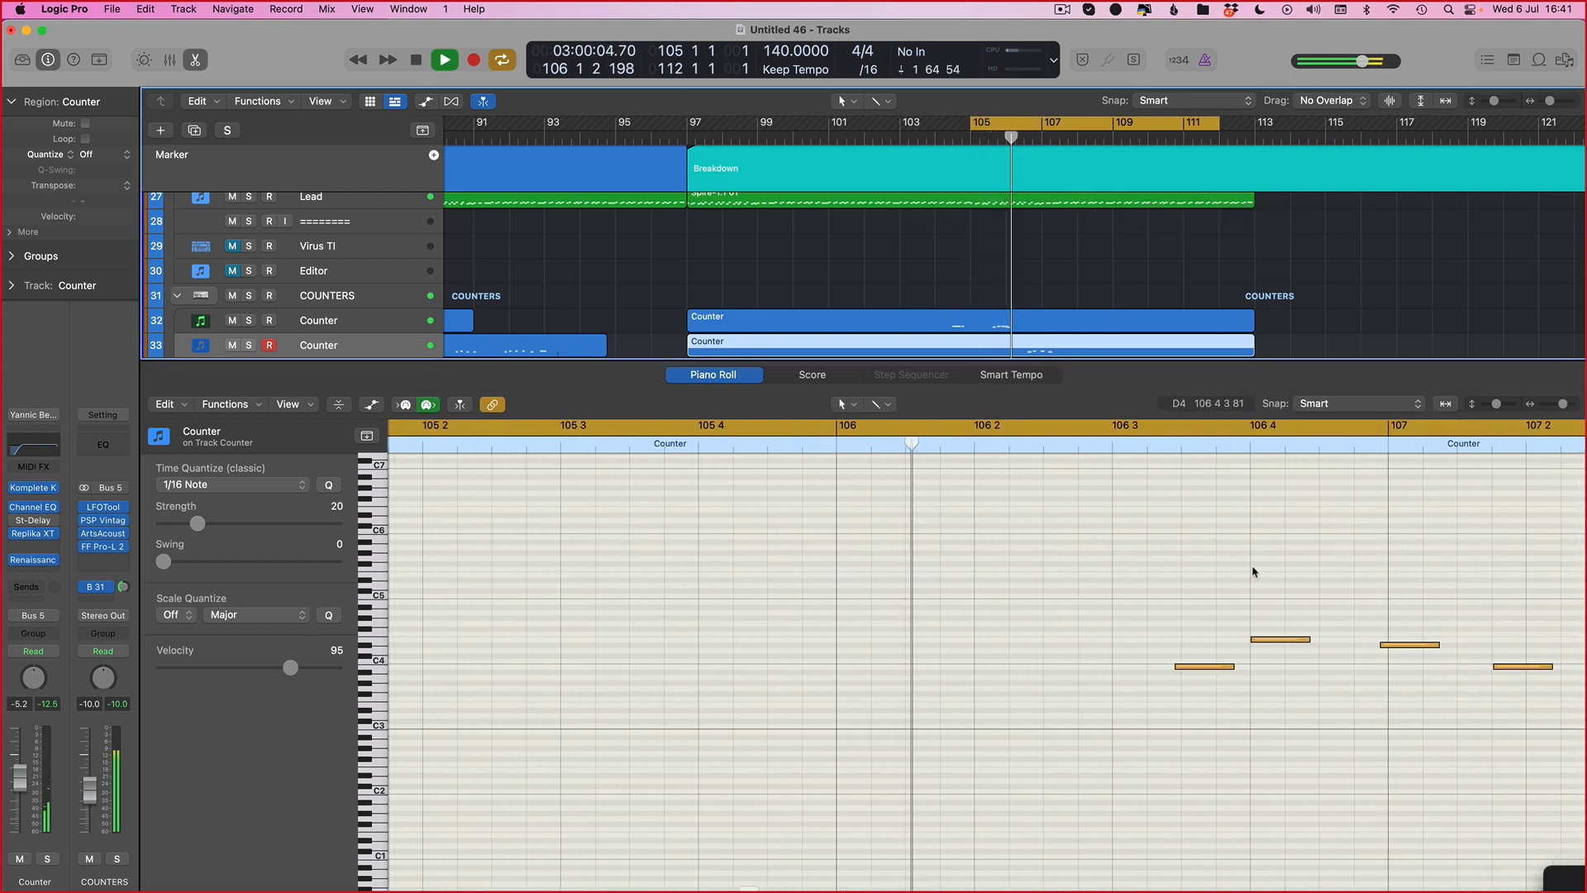
key(space)
key(super+a)
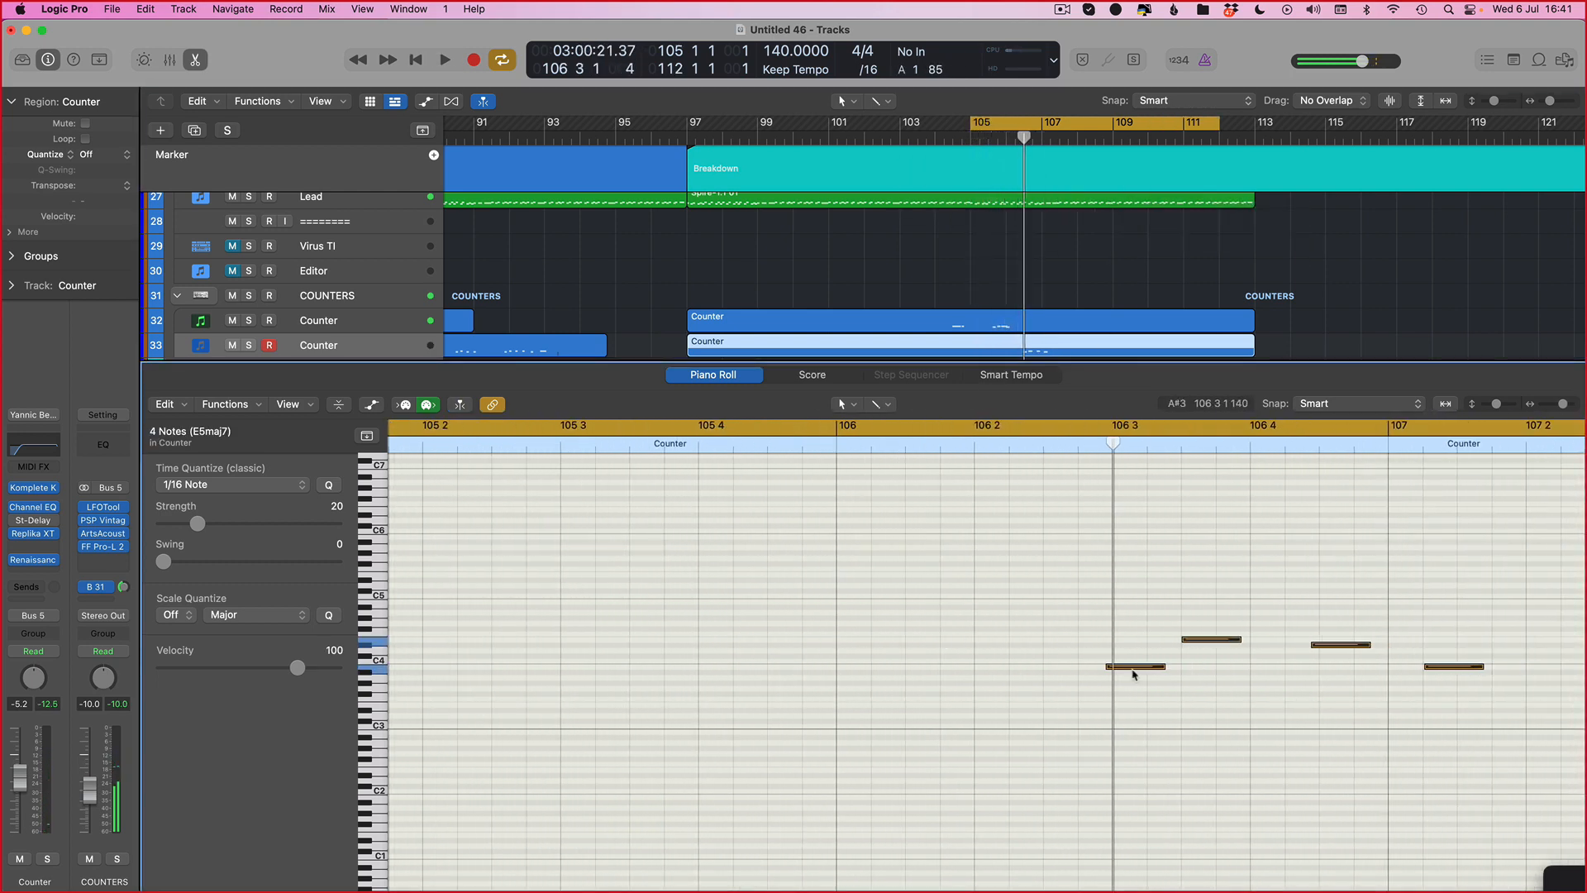
key(space)
scroll(1142, 675, right, 6)
scroll(712, 702, down, 2)
scroll(728, 719, left, 2)
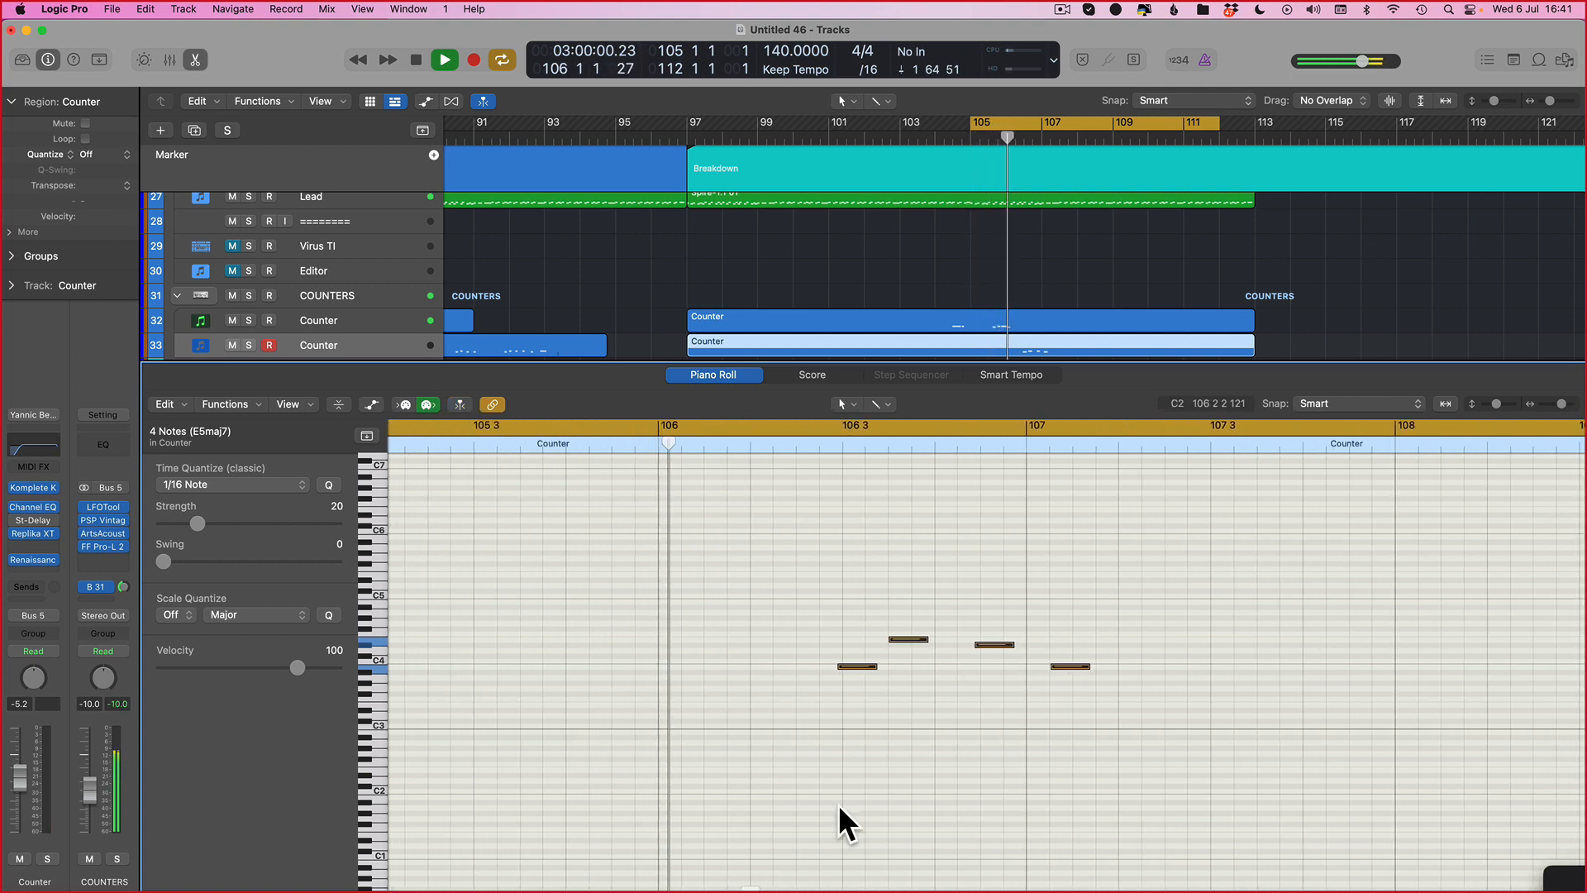
scroll(843, 808, left, 1)
key(space)
click(925, 756)
key(super+q)
key(Escape)
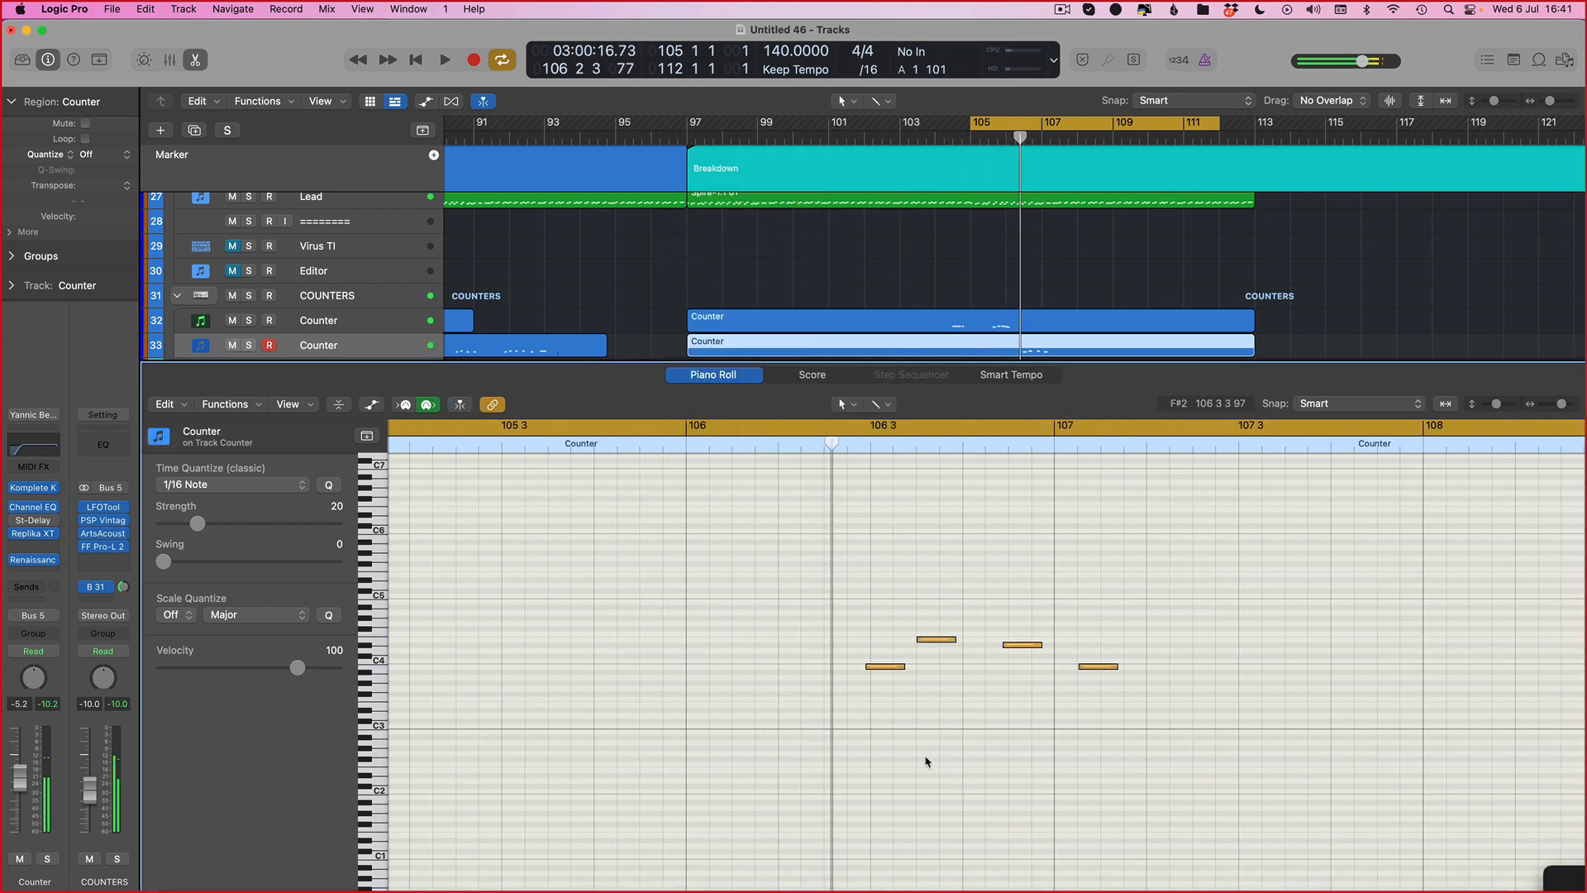
Step: Nudge the counter notes around bar 106 3, shifting the third note about a sixteenth later, and replay
key(space)
key(super+Right)
key(super+Right)
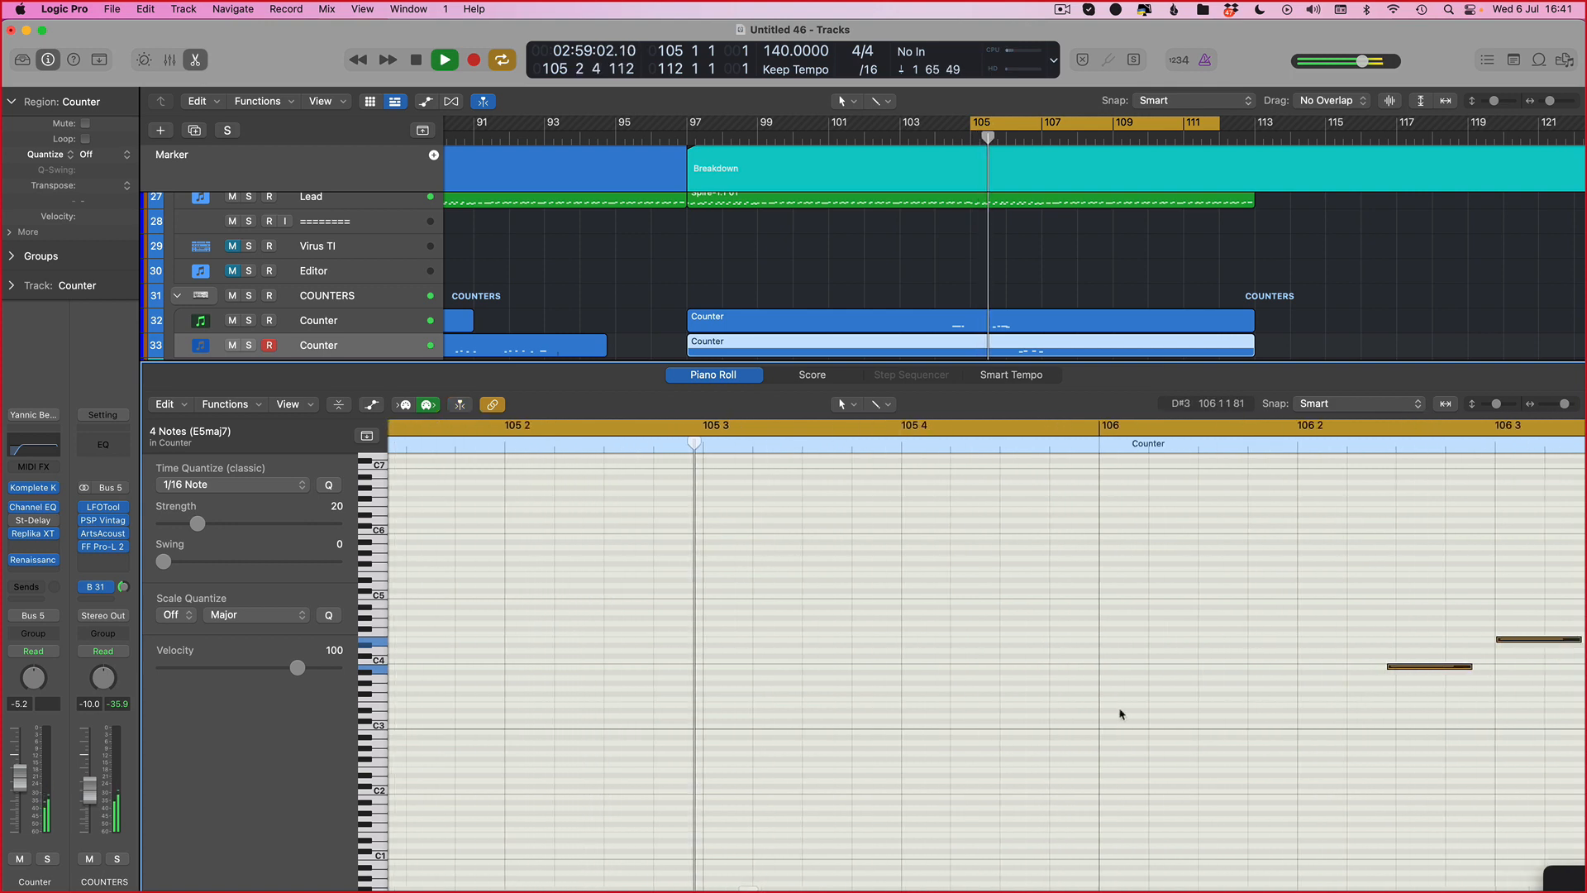
scroll(1122, 713, right, 6)
click(1080, 705)
key(space)
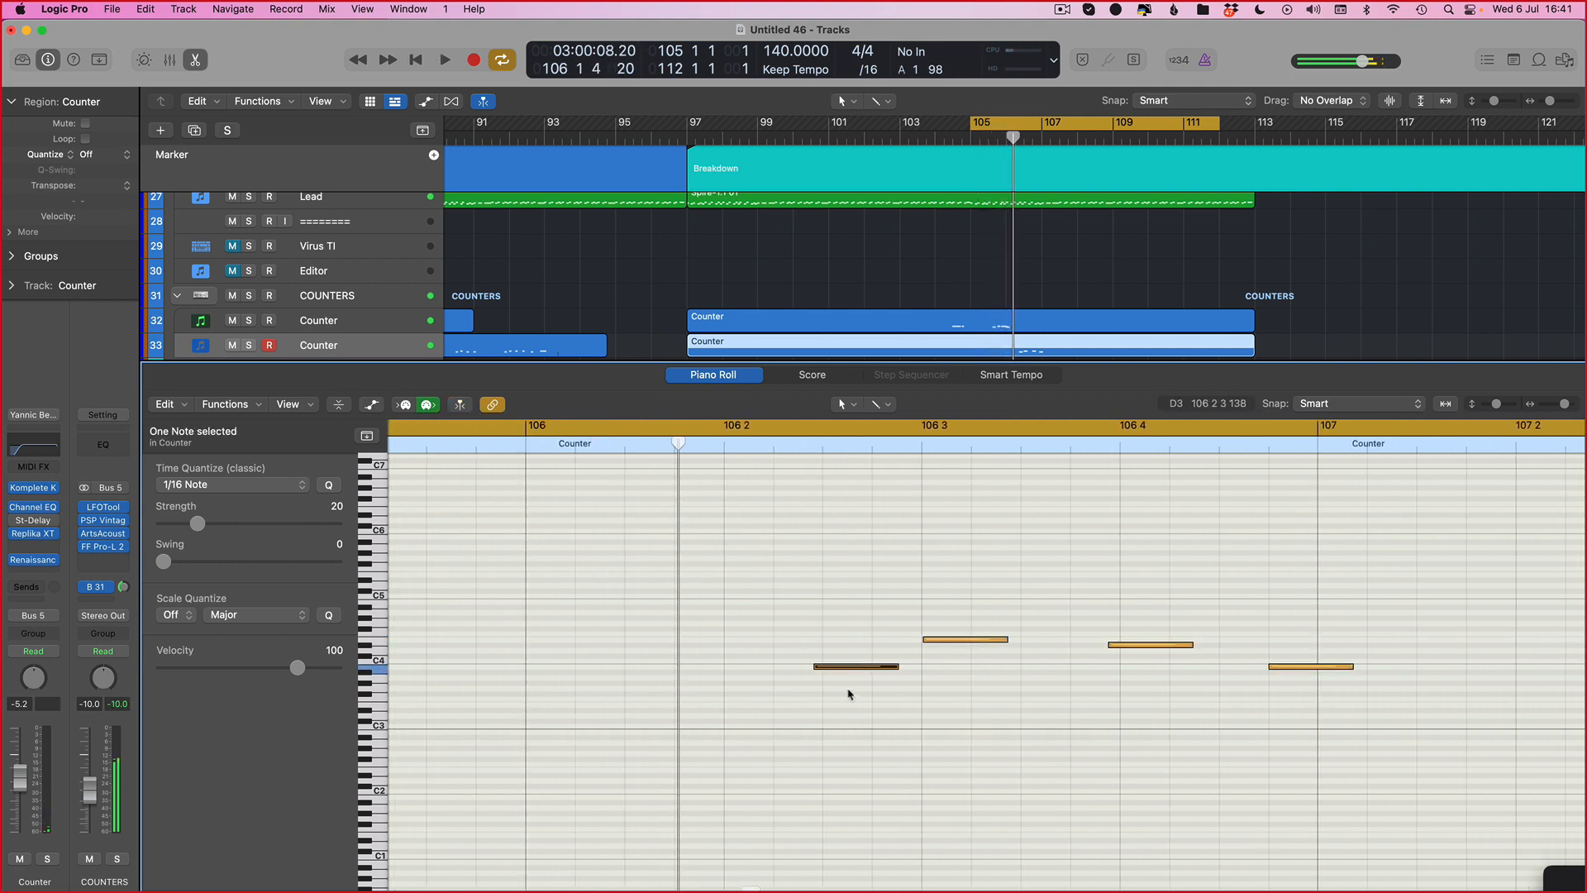
drag(818, 667, 825, 667)
drag(925, 640, 923, 640)
drag(1110, 646, 1150, 647)
key(space)
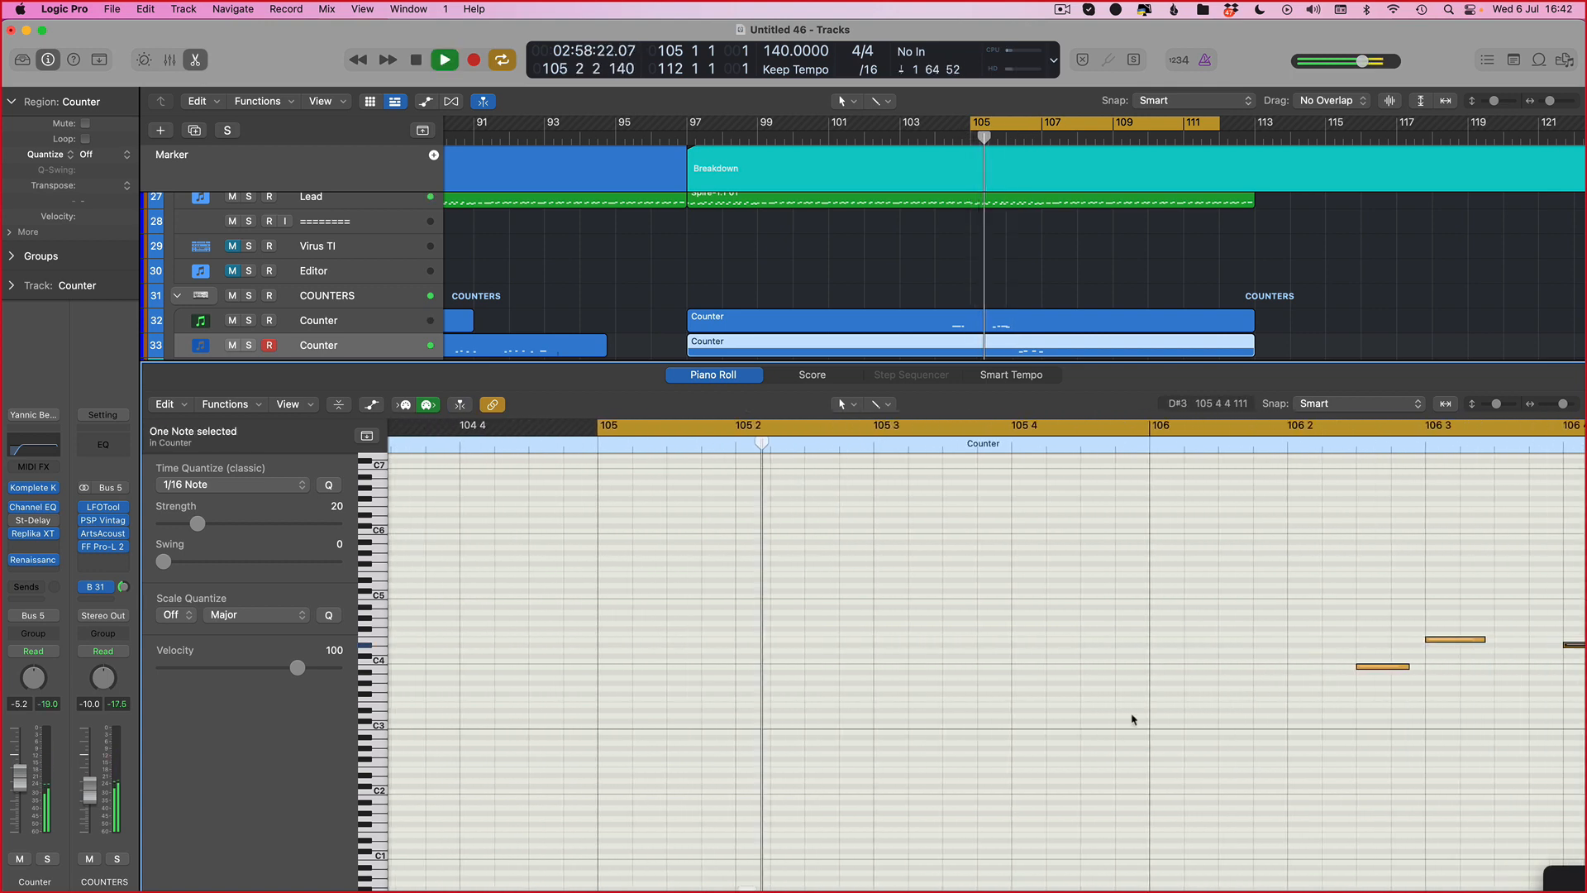
Step: Select all notes and lengthen the closing notes of the phrase around bar 107, then play it
click(1129, 719)
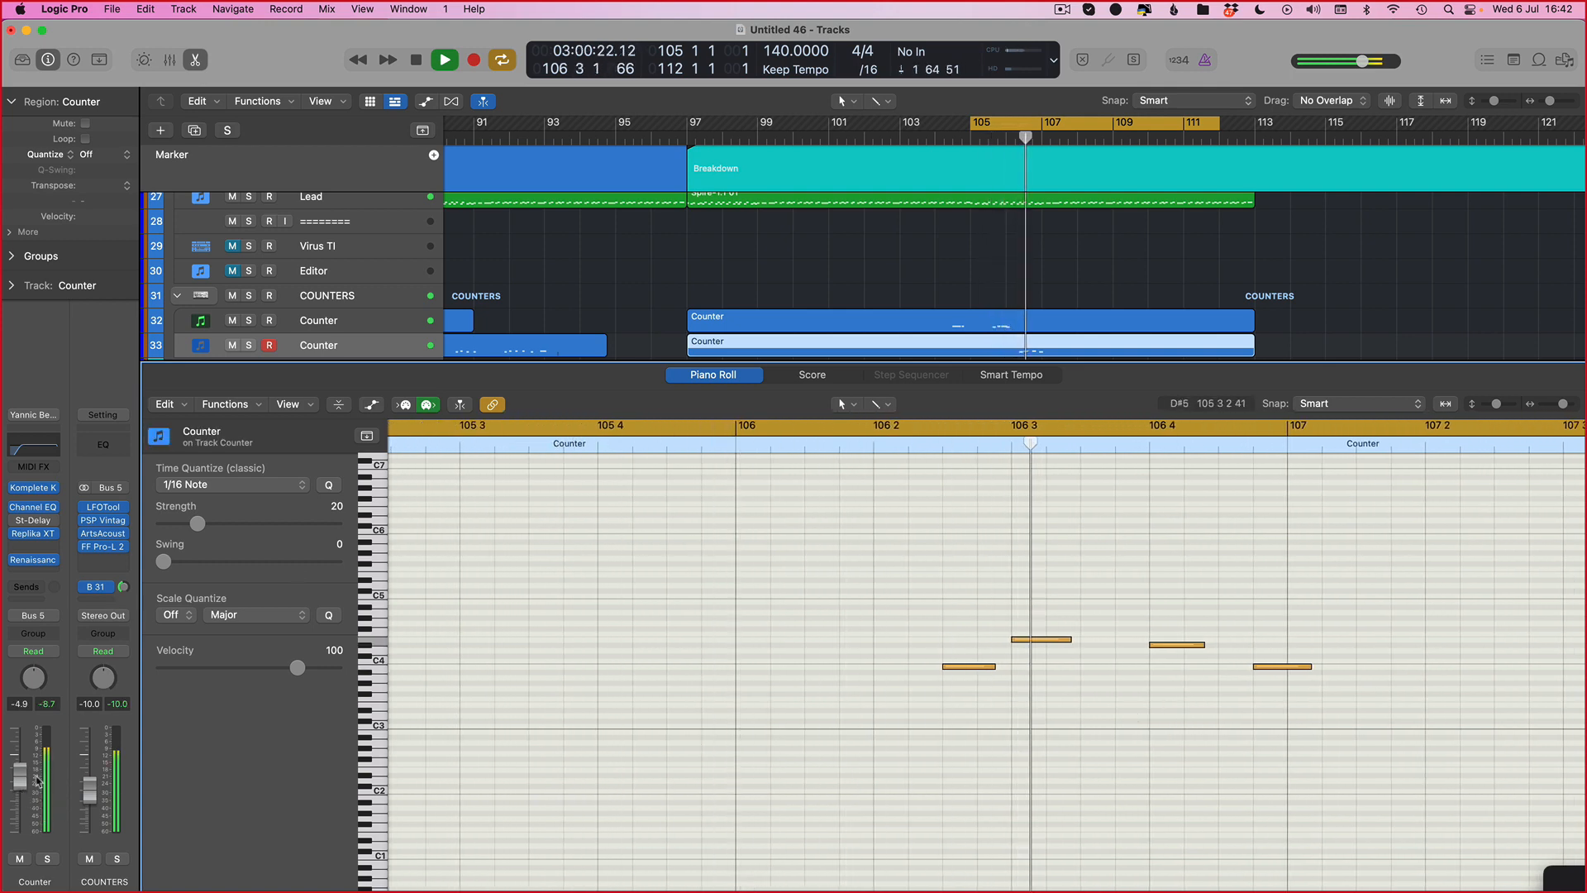
key(space)
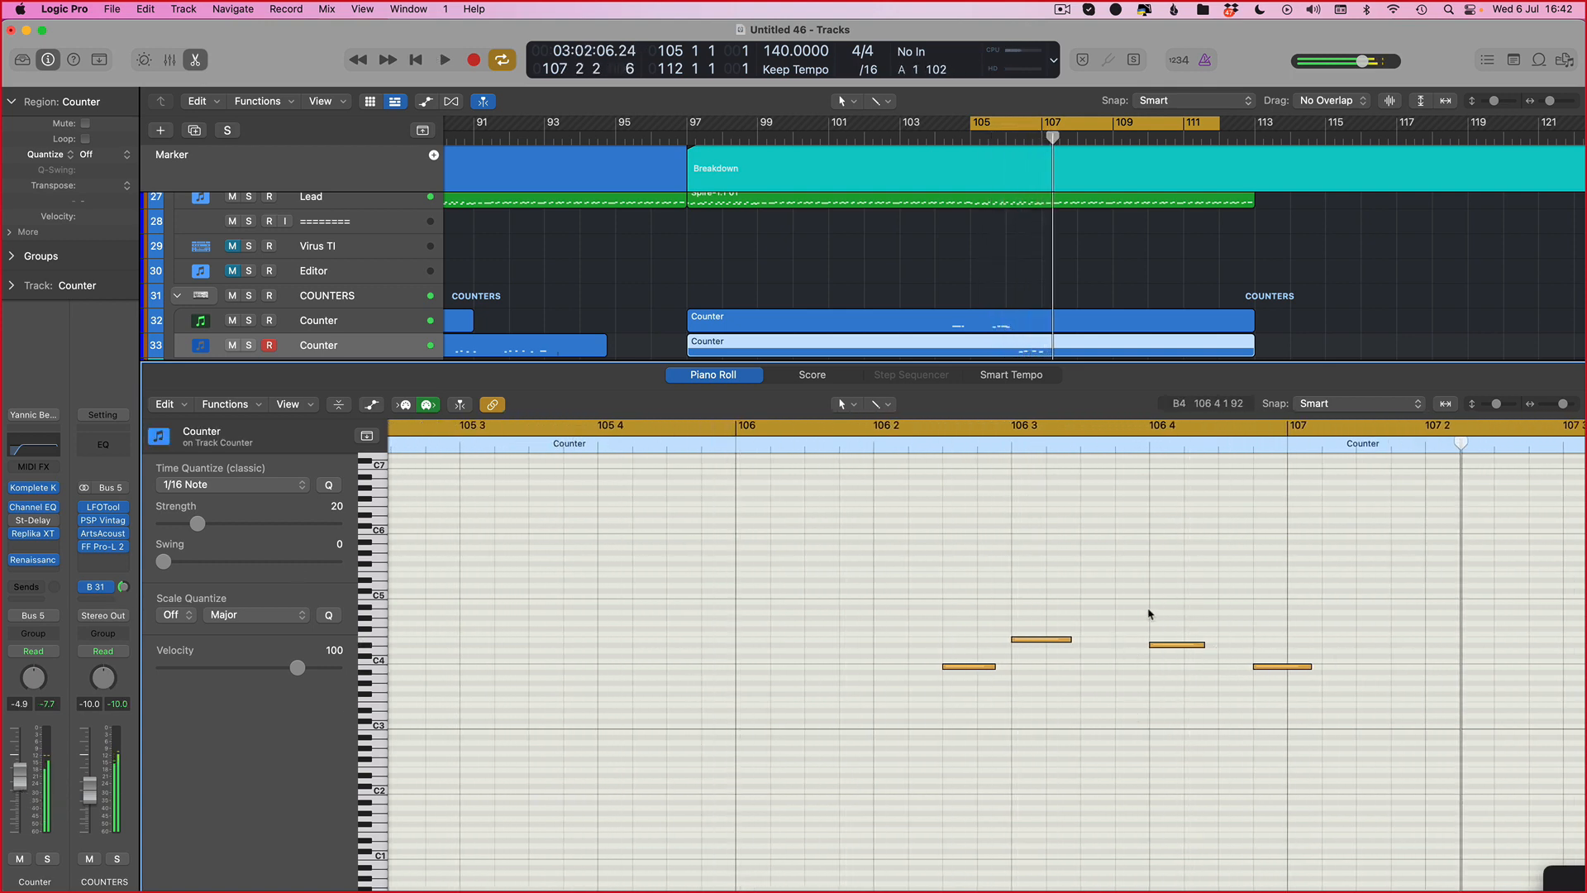
key(super+a)
drag(1068, 640, 1396, 667)
key(space)
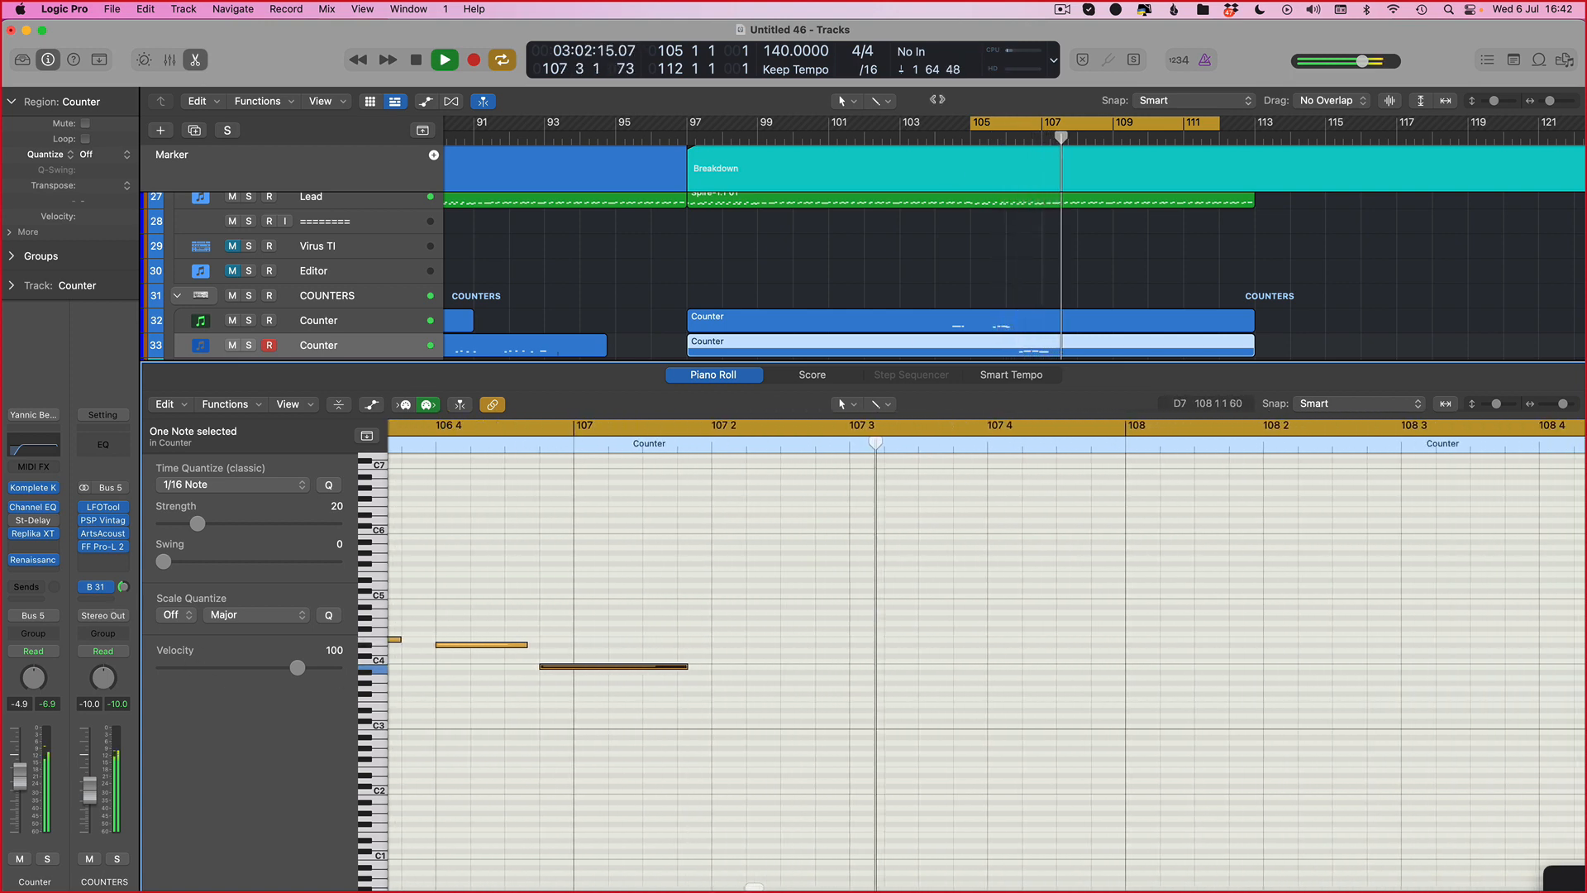
Step: Open the upper Counter region in the Piano Roll and play the section around bars 105 to 108
key(p)
double_click(1023, 482)
key(space)
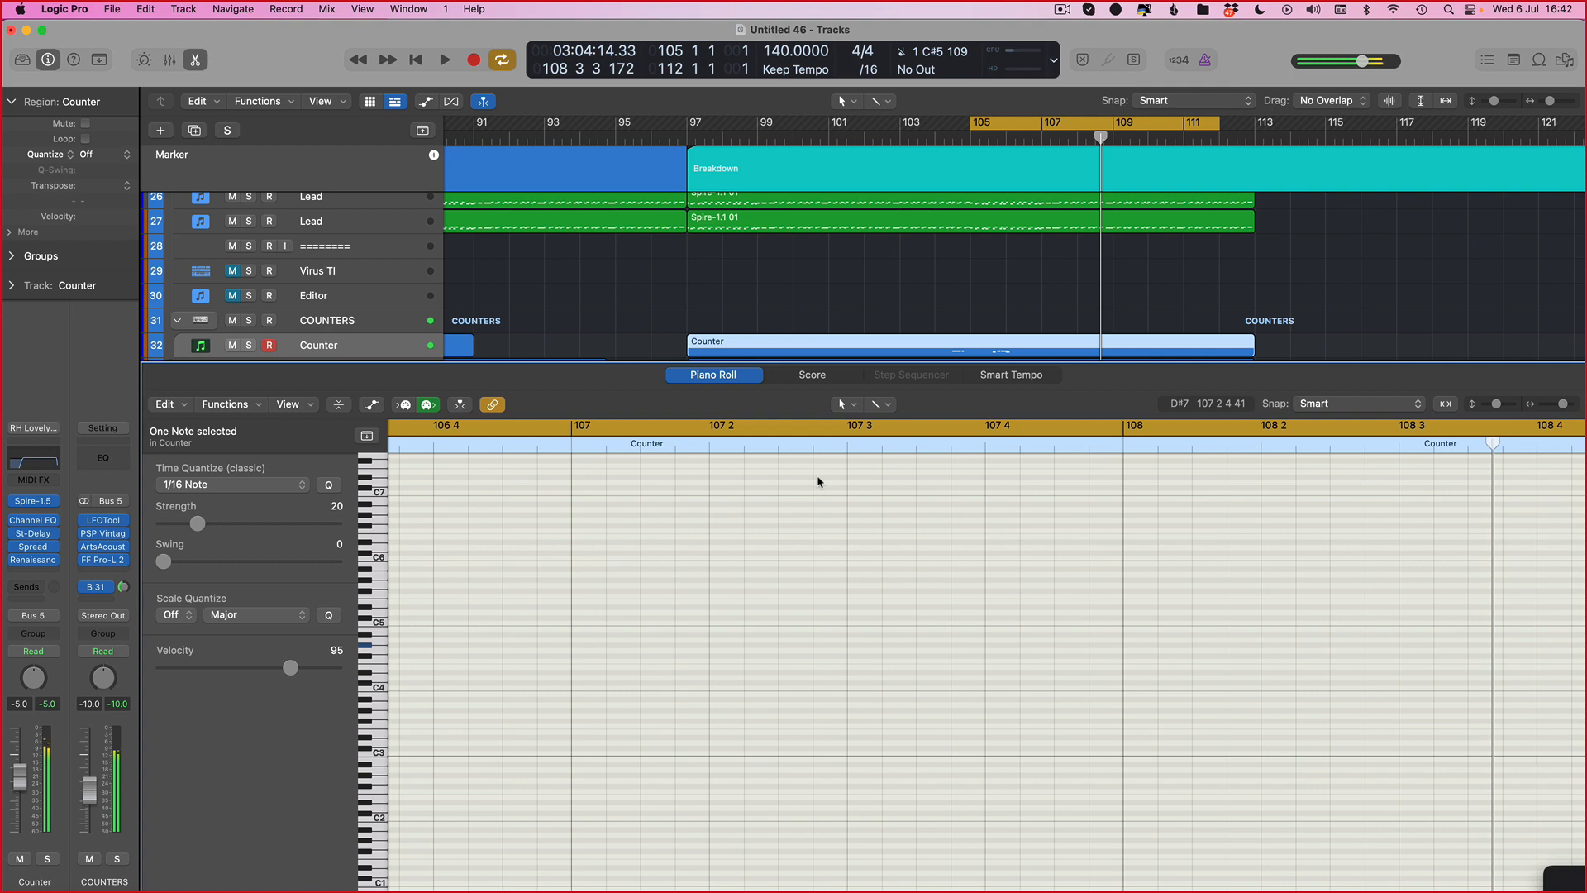
key(space)
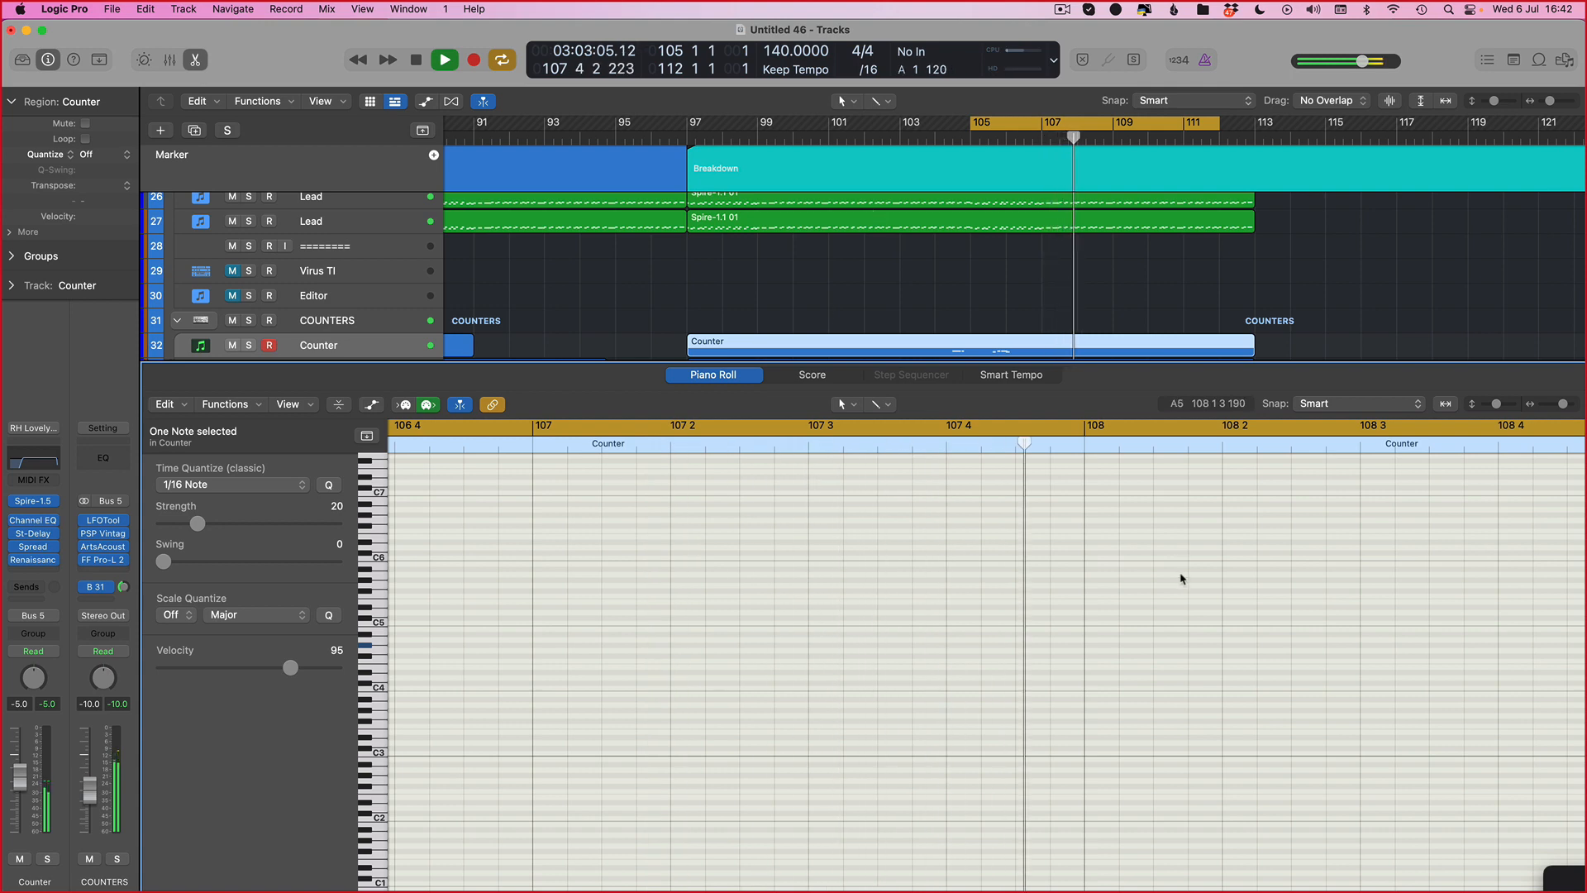
key(space)
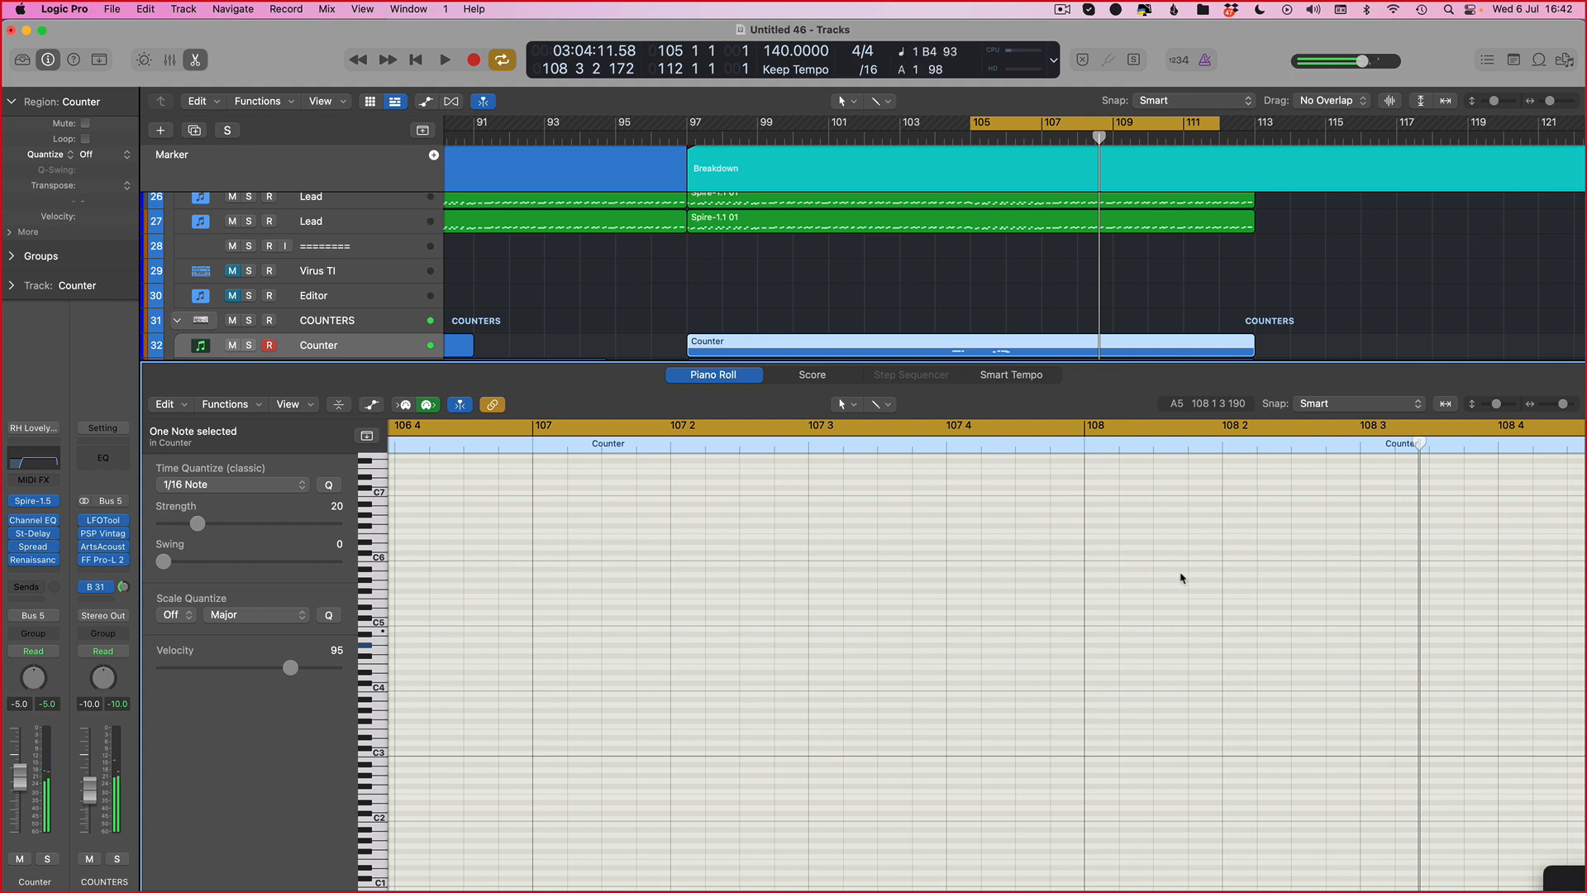
key(space)
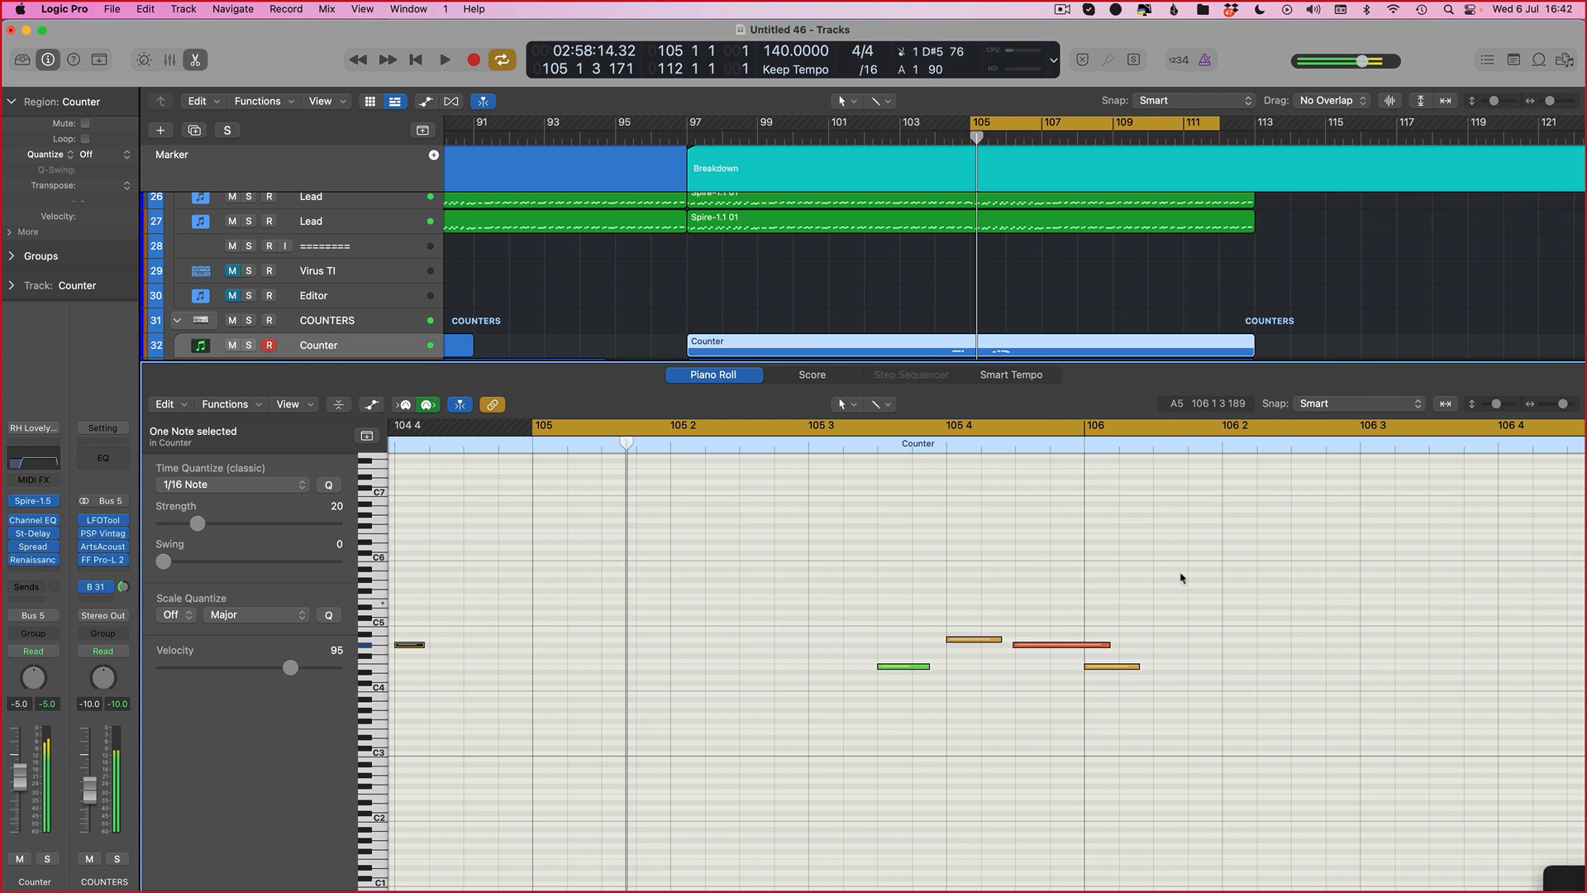
key(space)
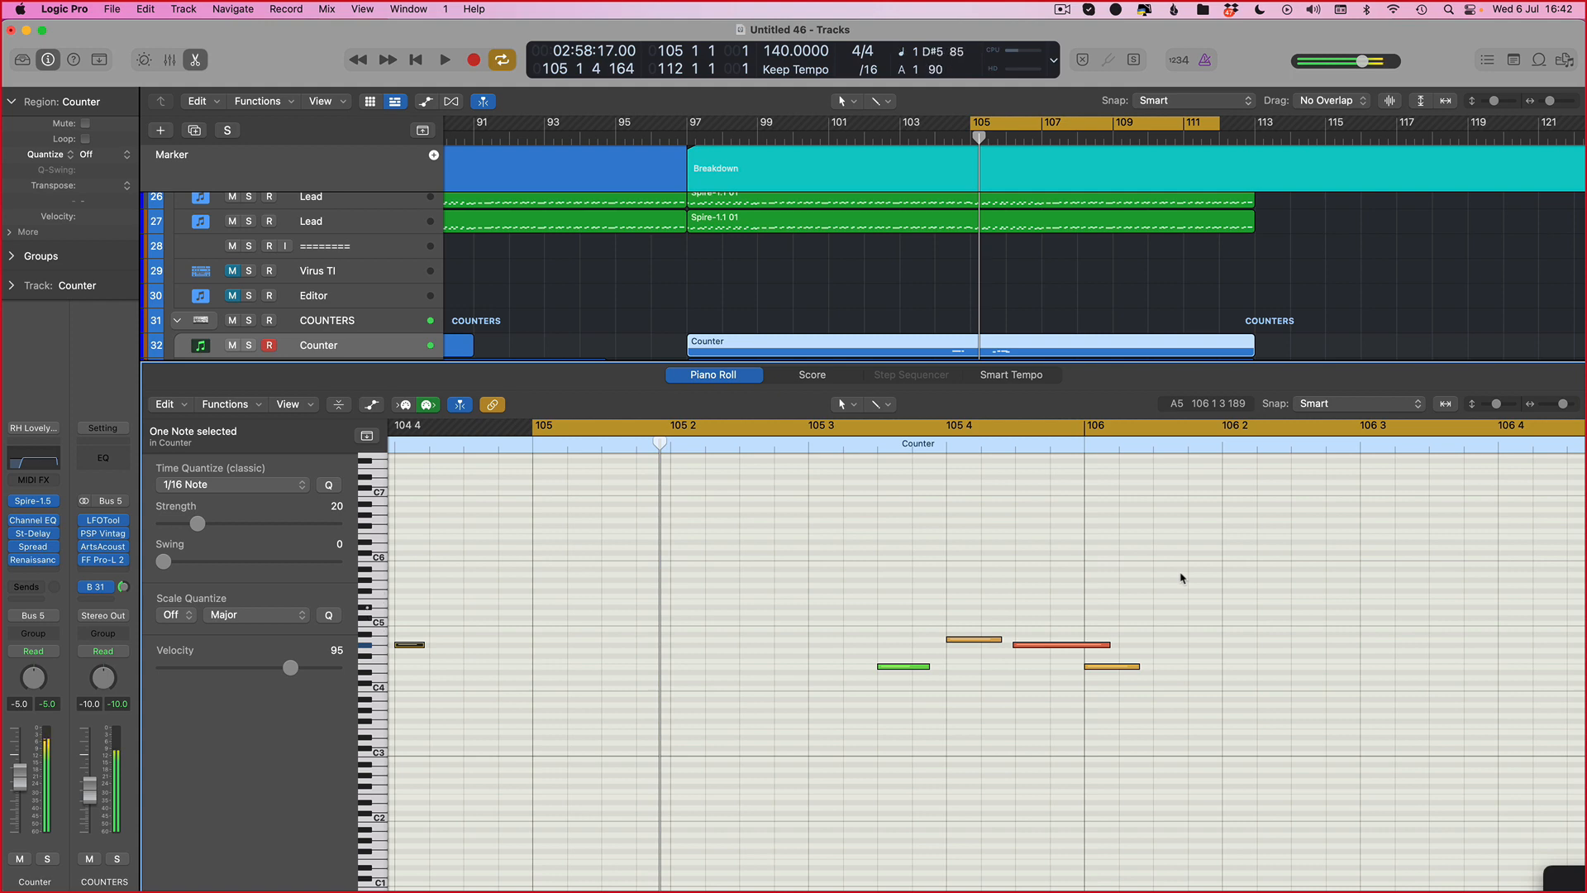
Step: Record a take on the Counter track from around bar 105 through bar 109, then stop
key(space)
key(space)
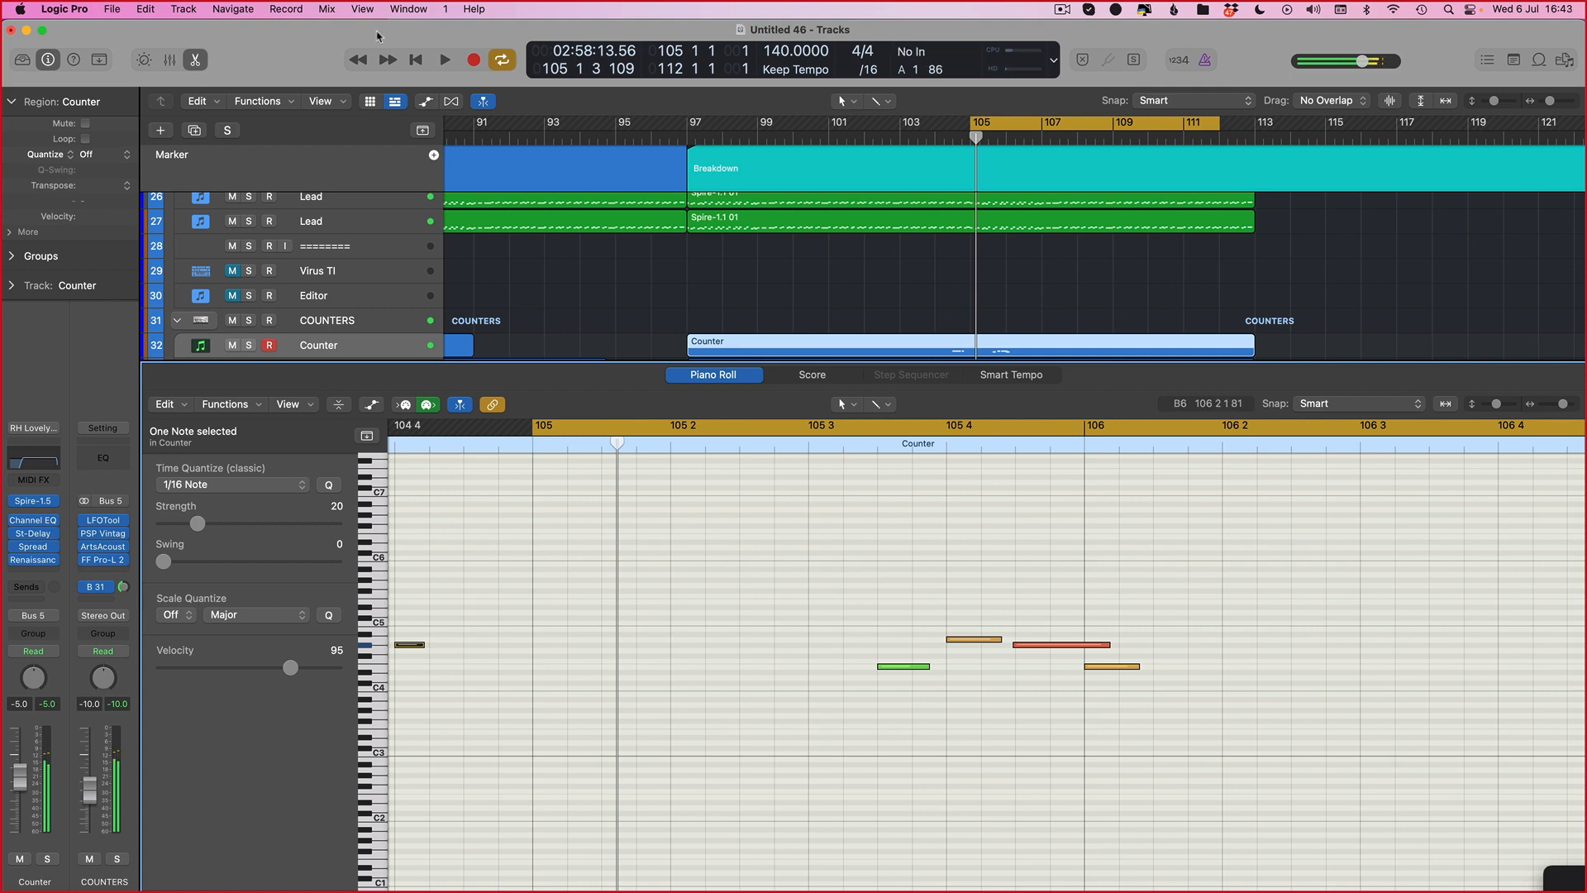
click(483, 66)
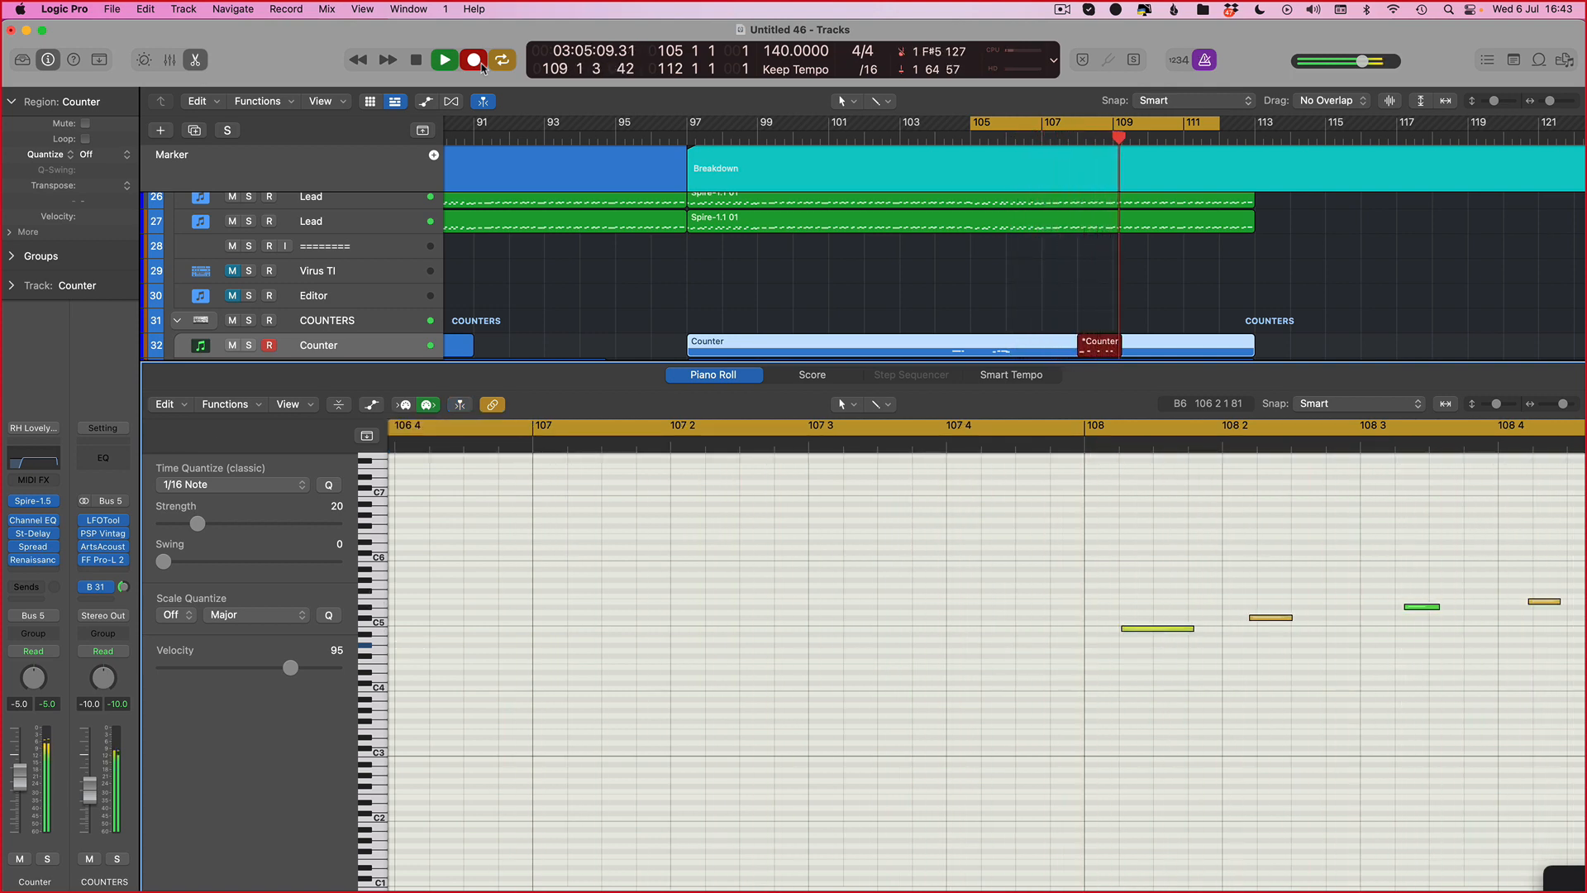
key(space)
scroll(909, 736, left, 10)
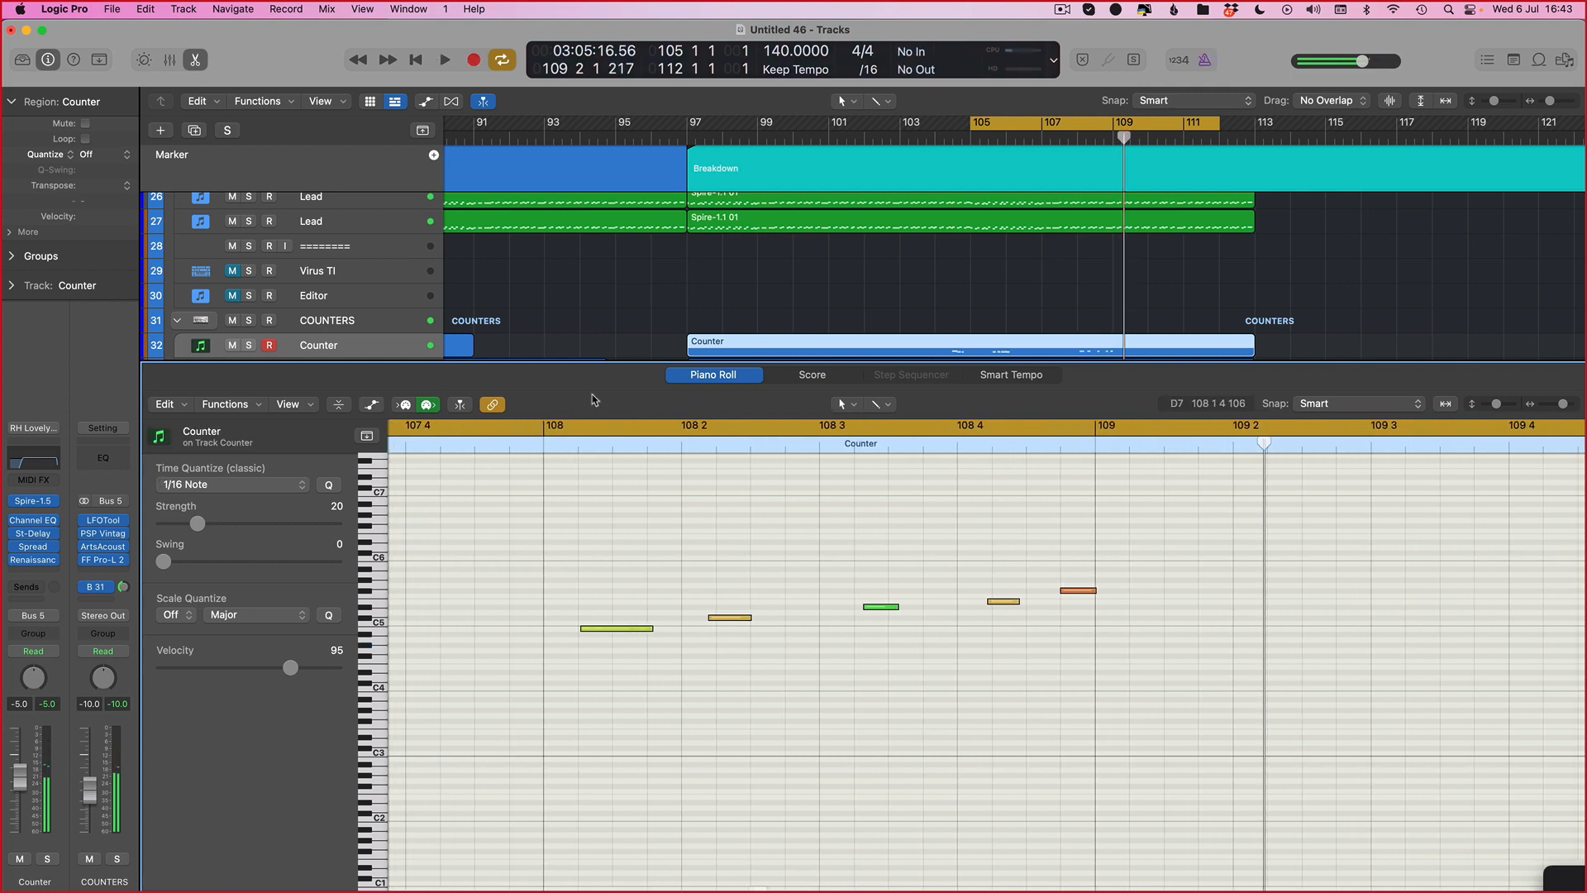
Step: Select all notes of the upper Counter region around bar 108 and set the quantize strength to 100, cancelling the quit prompt
drag(1128, 495, 484, 724)
click(616, 552)
key(super+Right)
scroll(518, 463, left, 8)
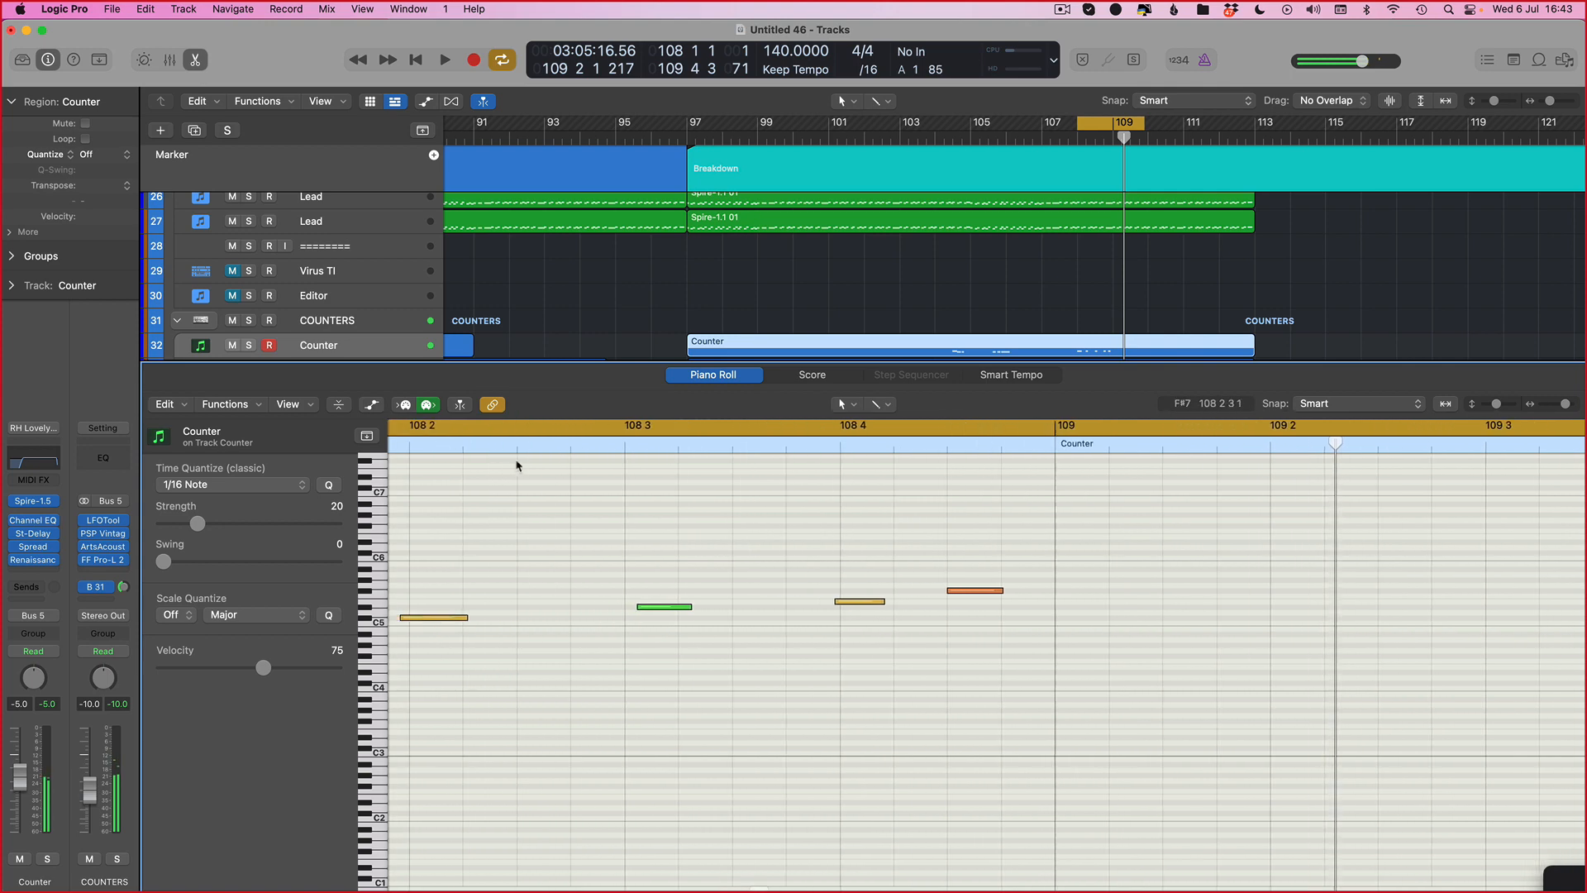
key(super+a)
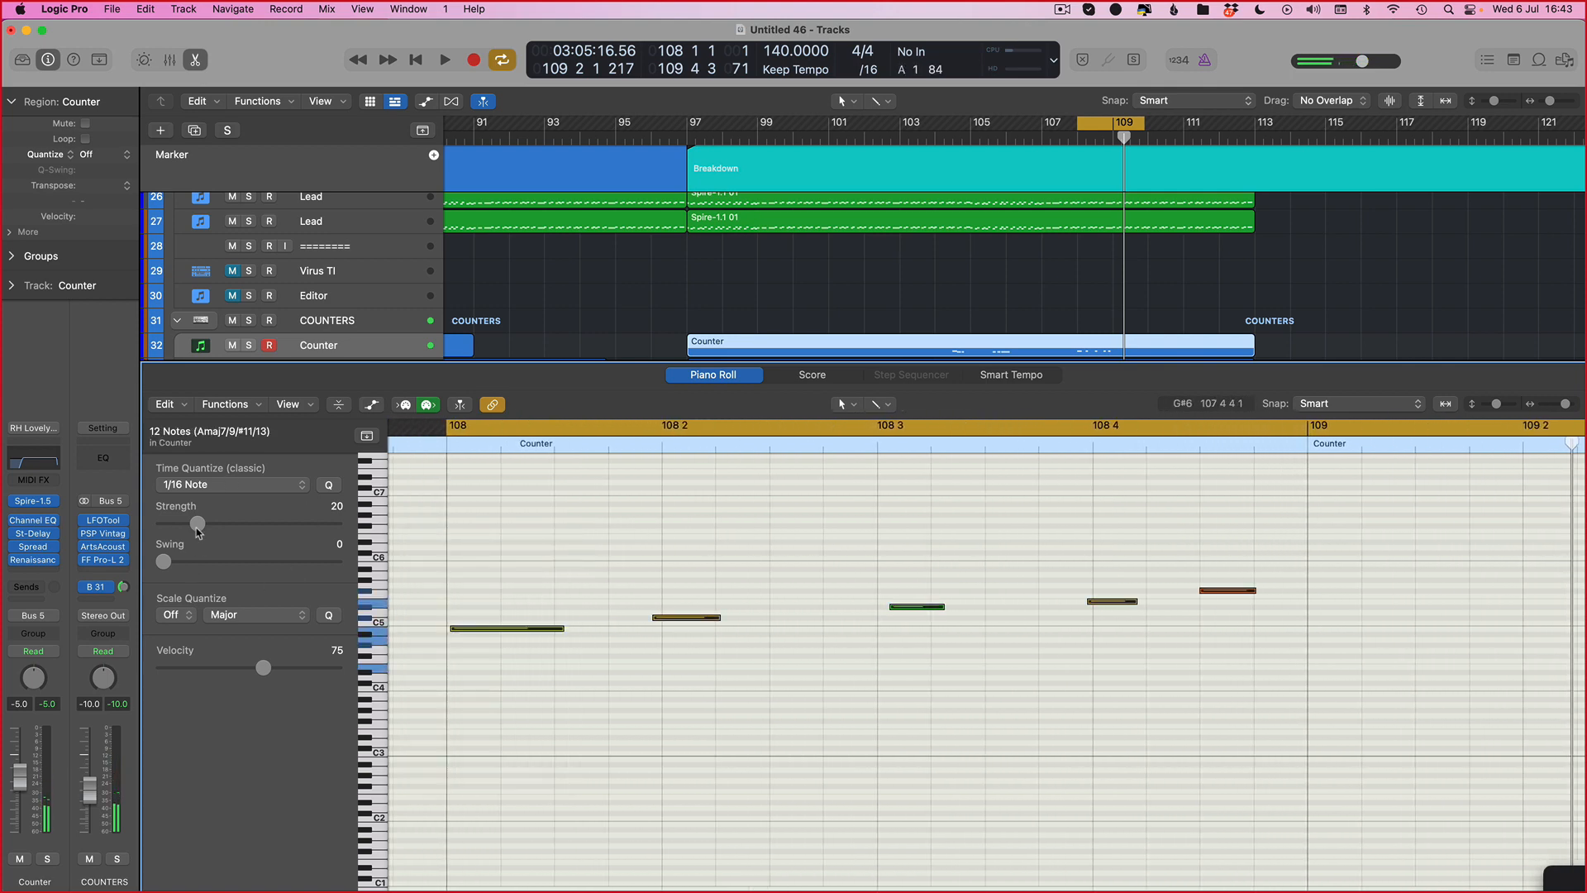
super+click(628, 662)
key(super+q)
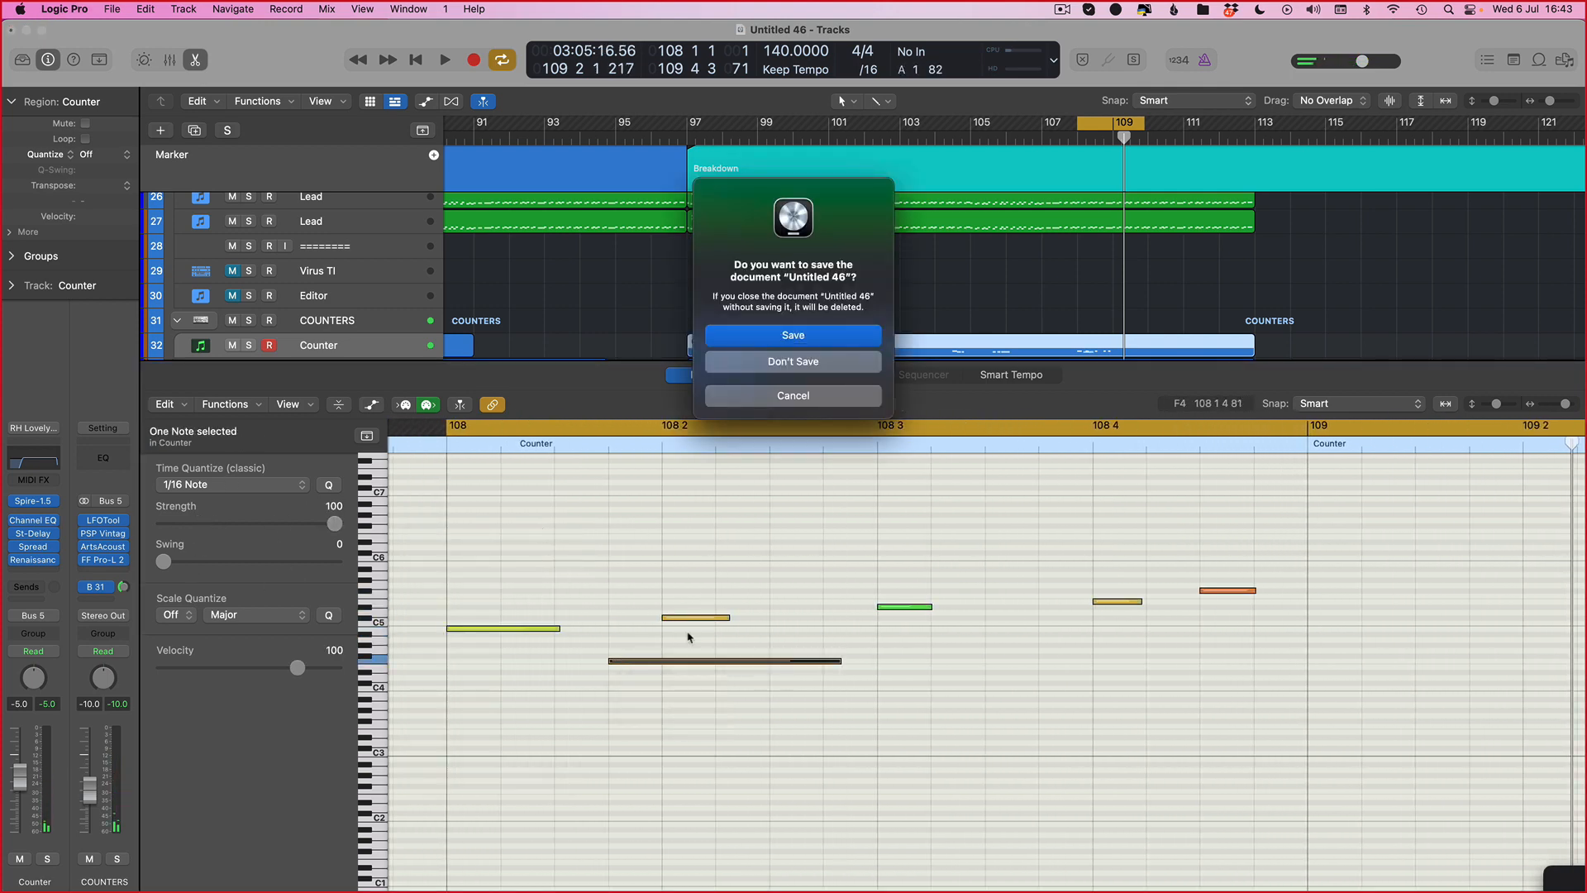
key(Escape)
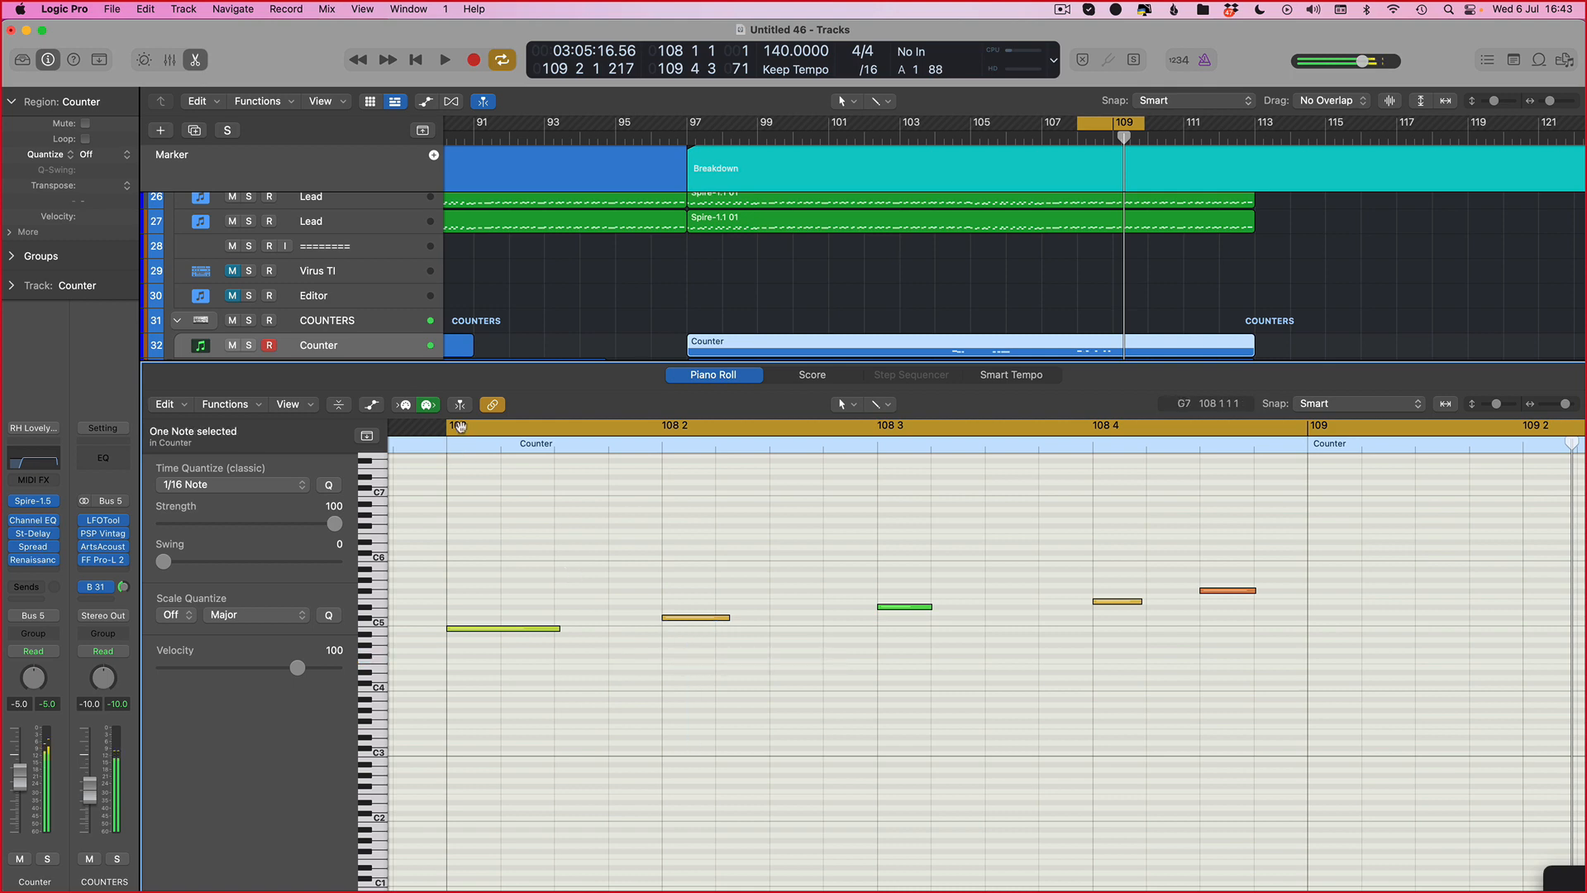
Step: Play from bar 108 and extend the second note's start back so it meets the first note
click(460, 425)
key(space)
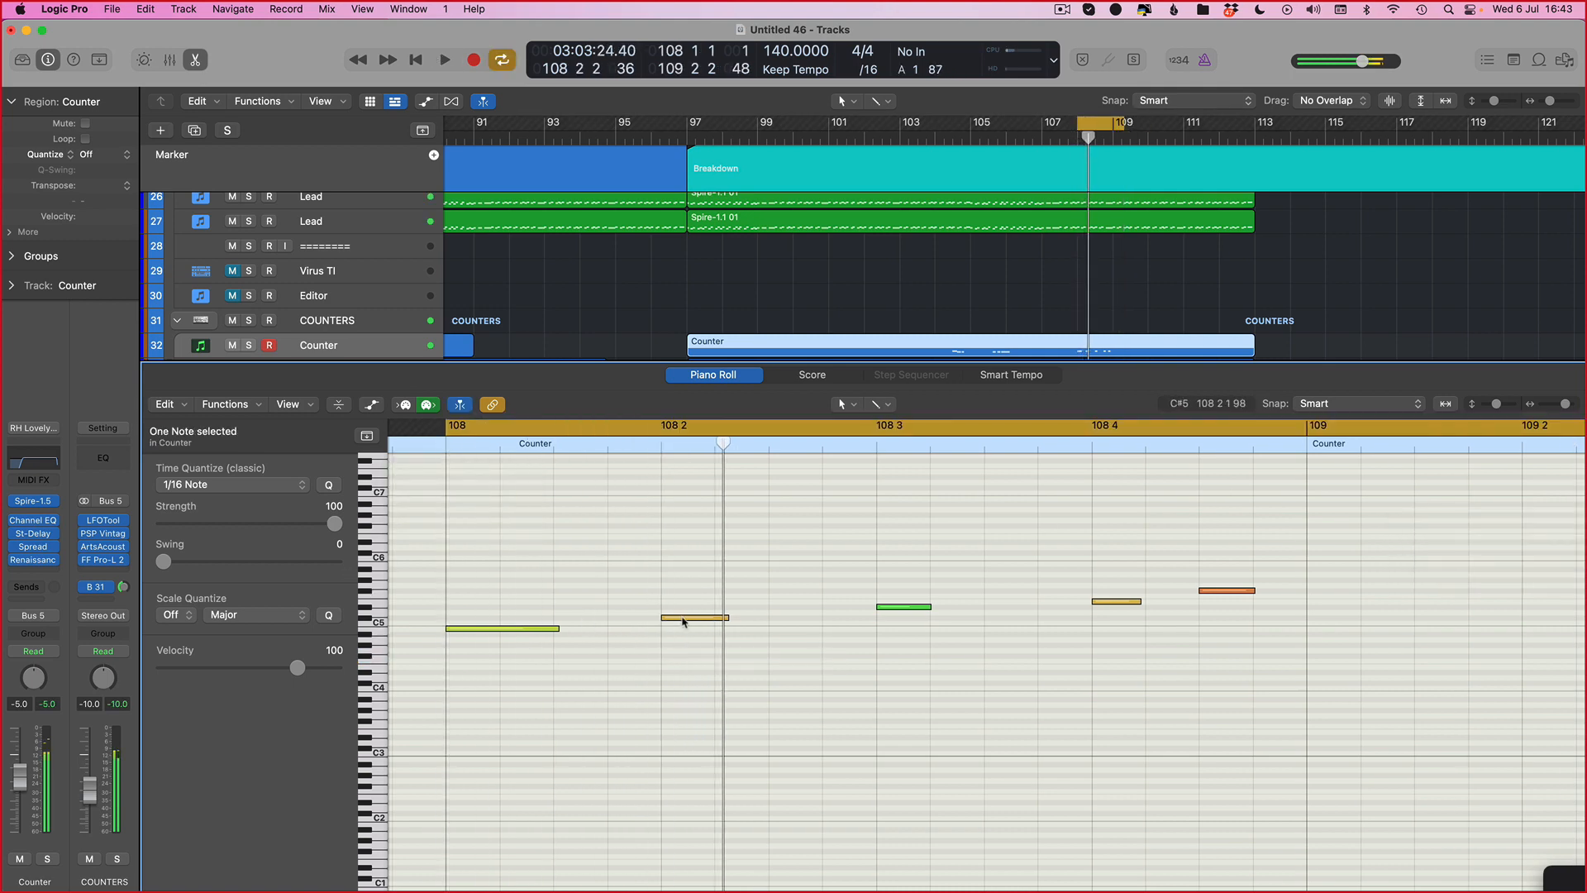
drag(662, 620, 552, 620)
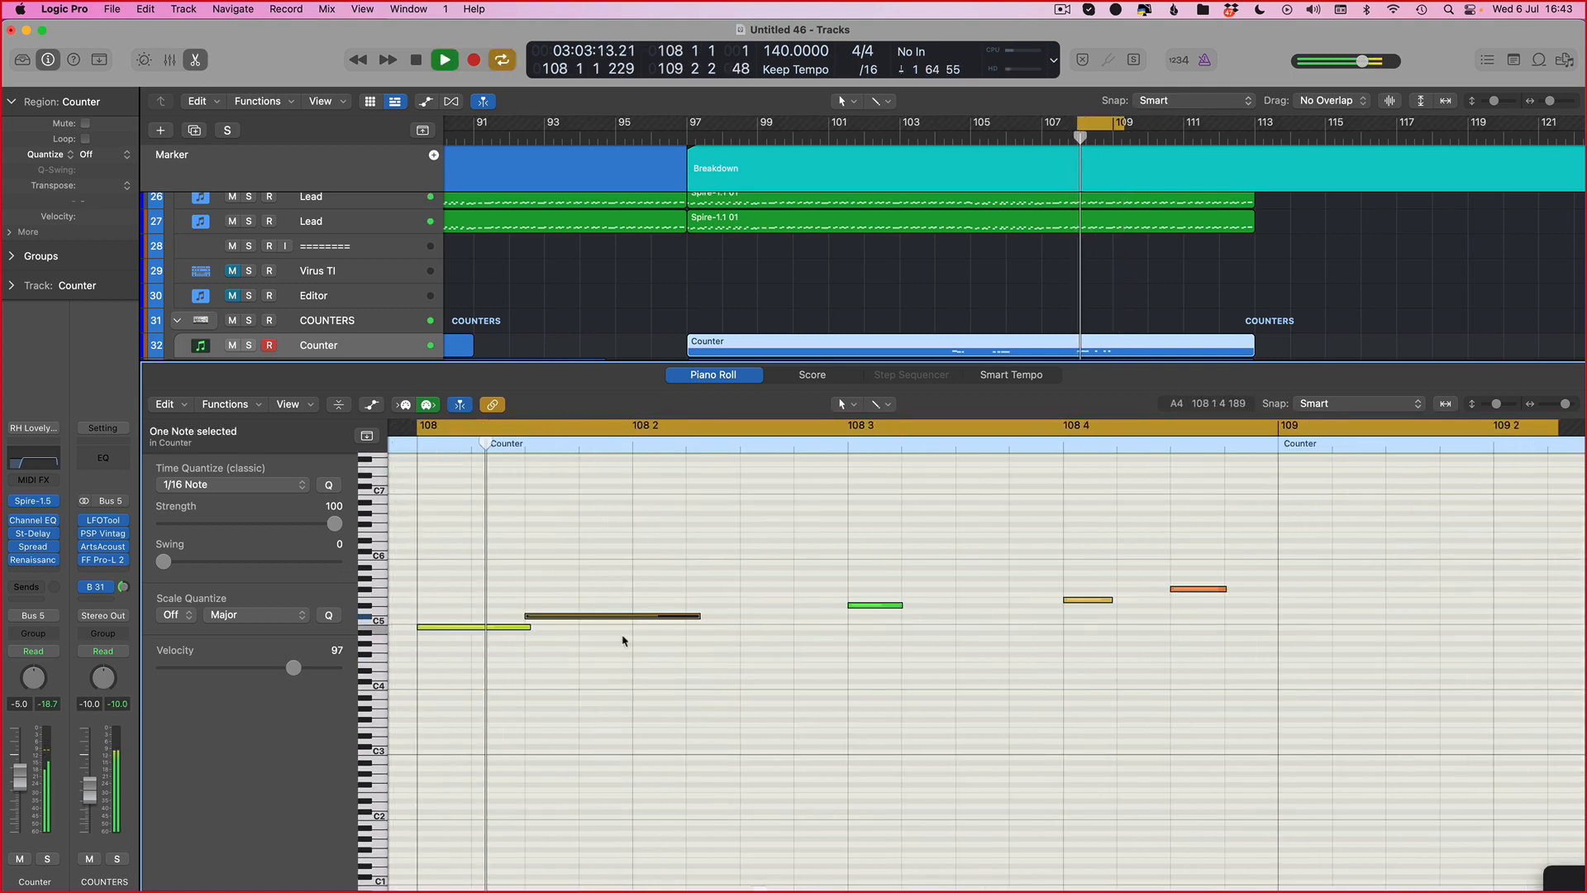
key(space)
Step: Extend the starts of the third and fourth notes back to close the gaps between the phrase's notes
drag(849, 605, 742, 606)
key(space)
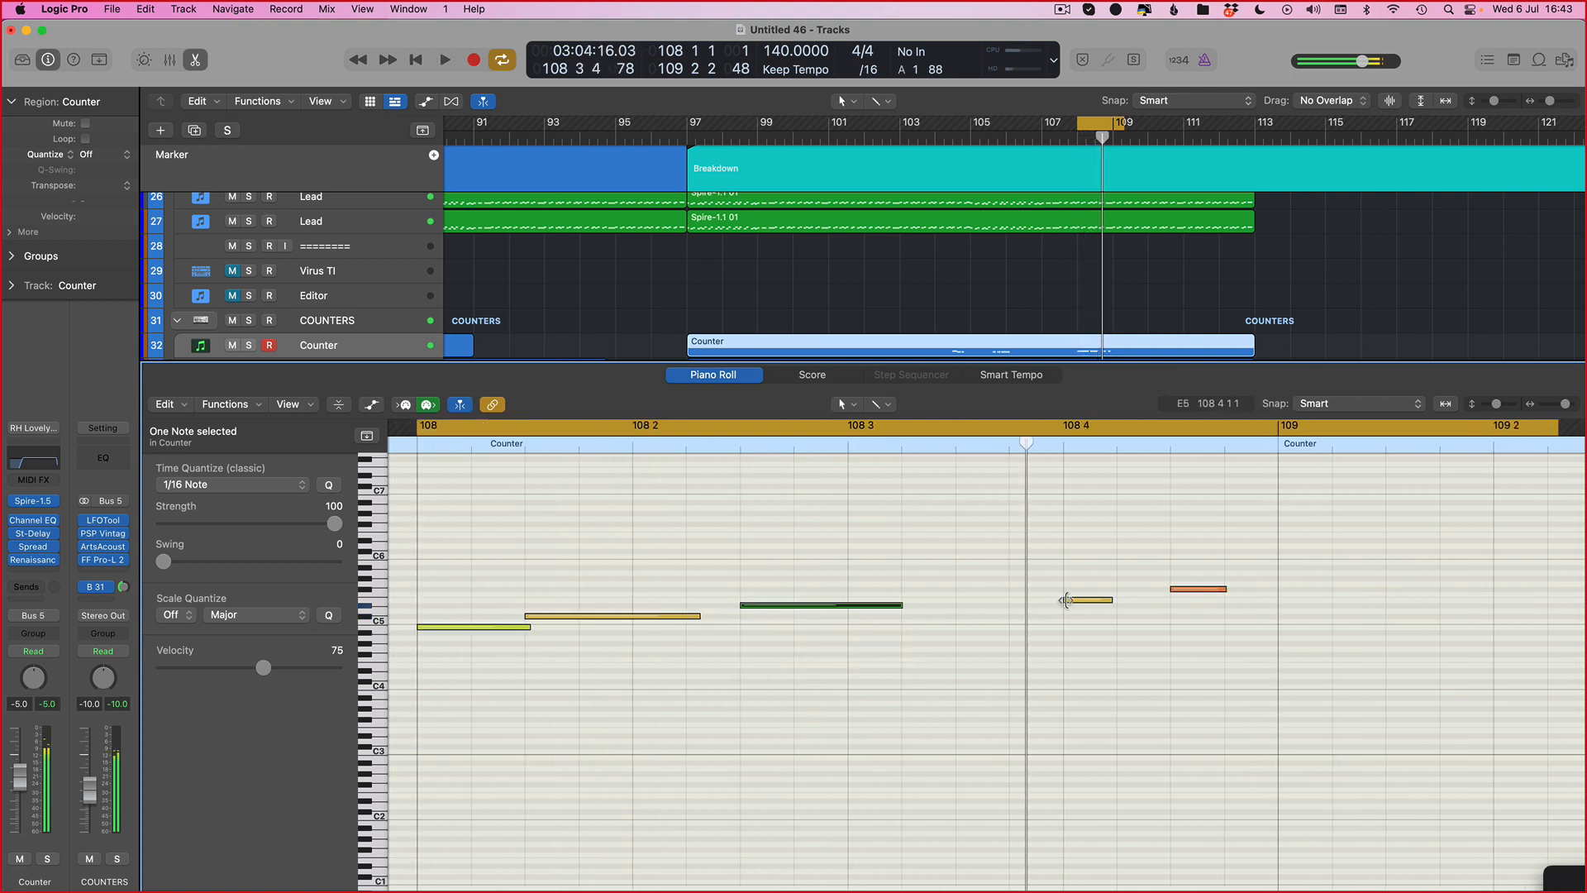
drag(1066, 600, 955, 602)
click(1172, 592)
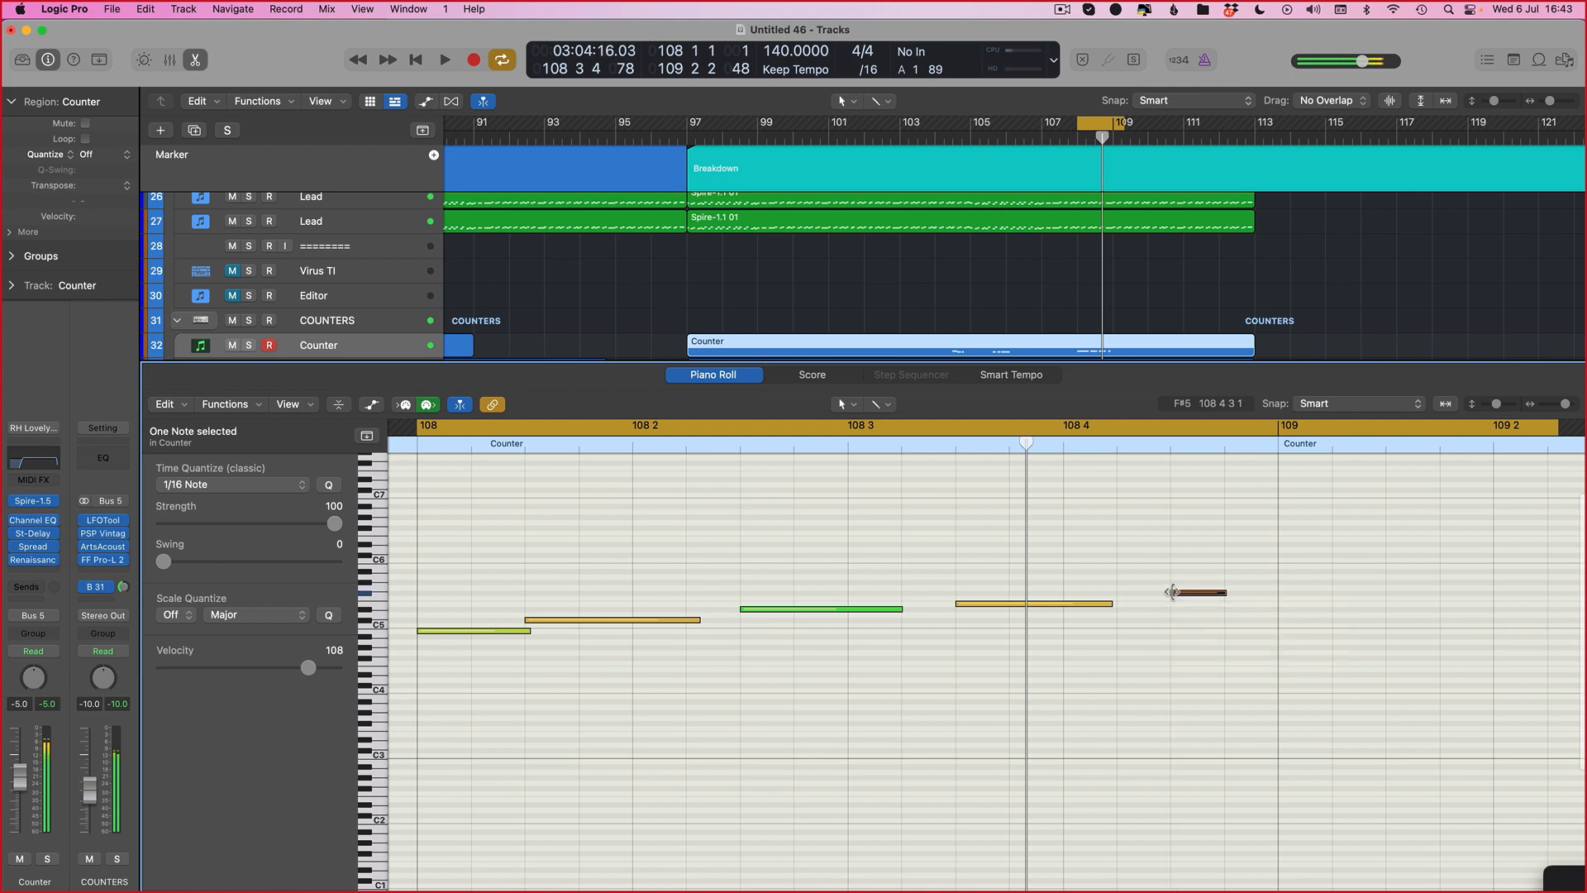
Step: Select the last four notes of the bar 108 phrase and nudge them two steps earlier, then play
scroll(1140, 583, right, 4)
key(space)
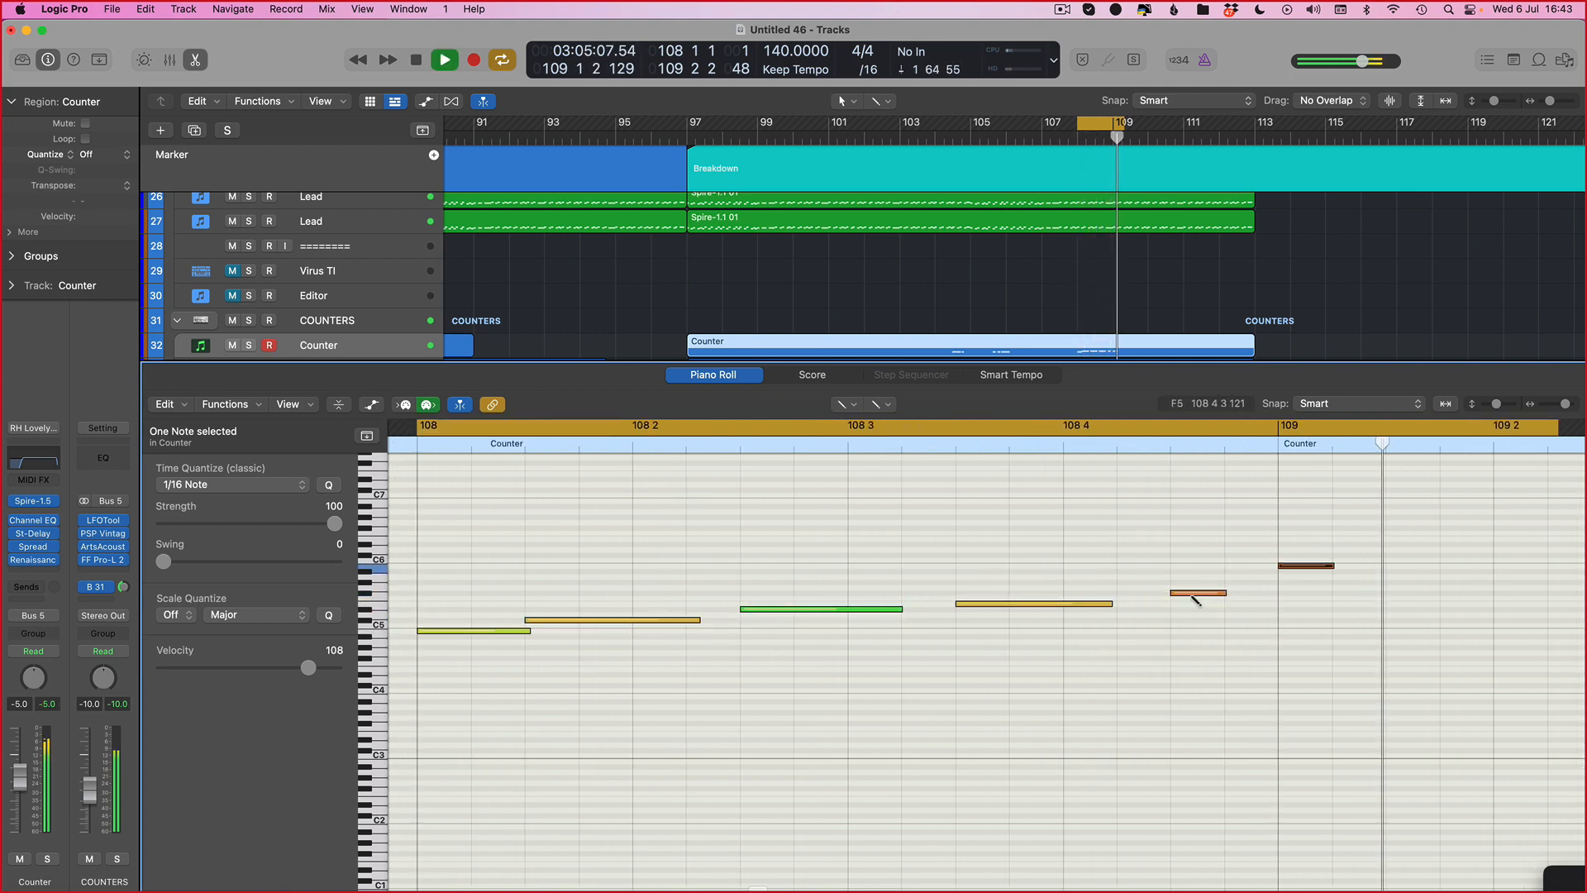
key(space)
scroll(914, 637, down, 3)
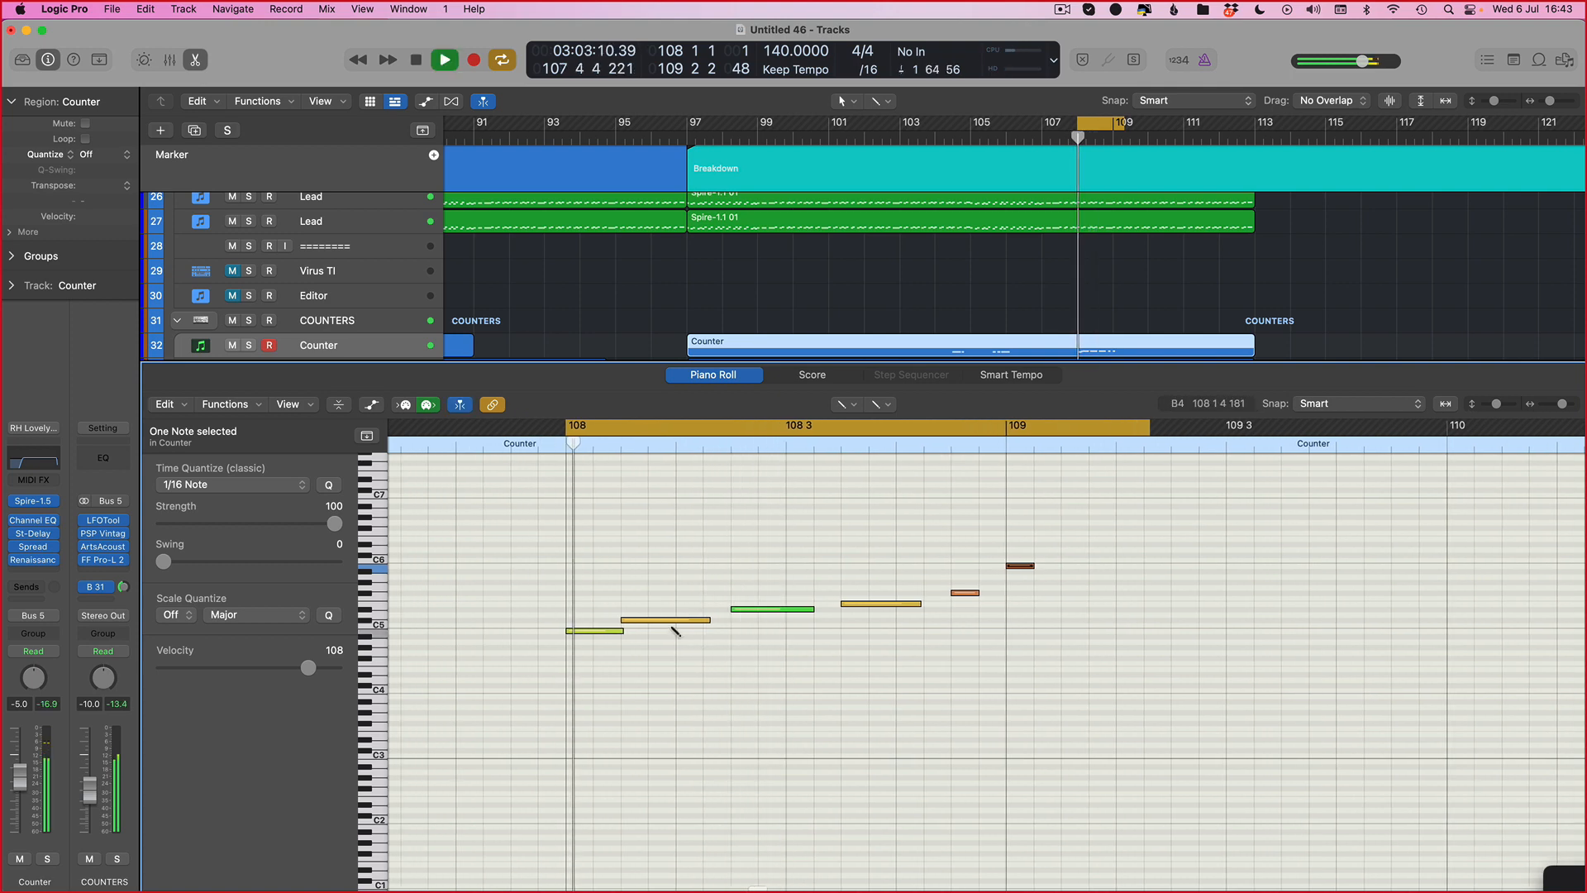
drag(1081, 544, 792, 629)
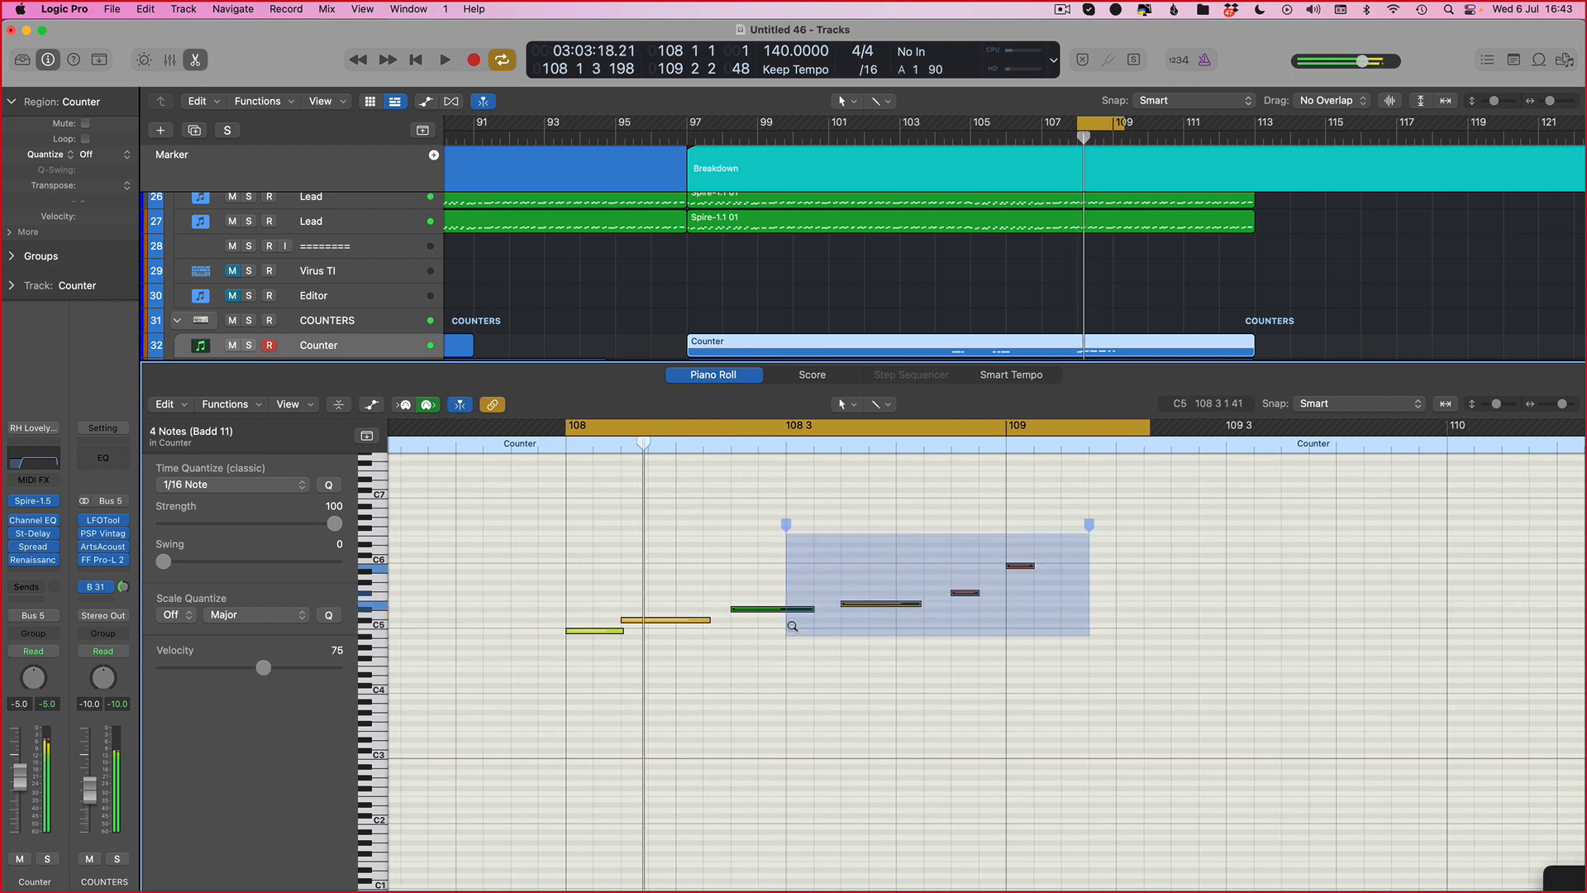
key(alt+Left)
key(alt+Left)
key(space)
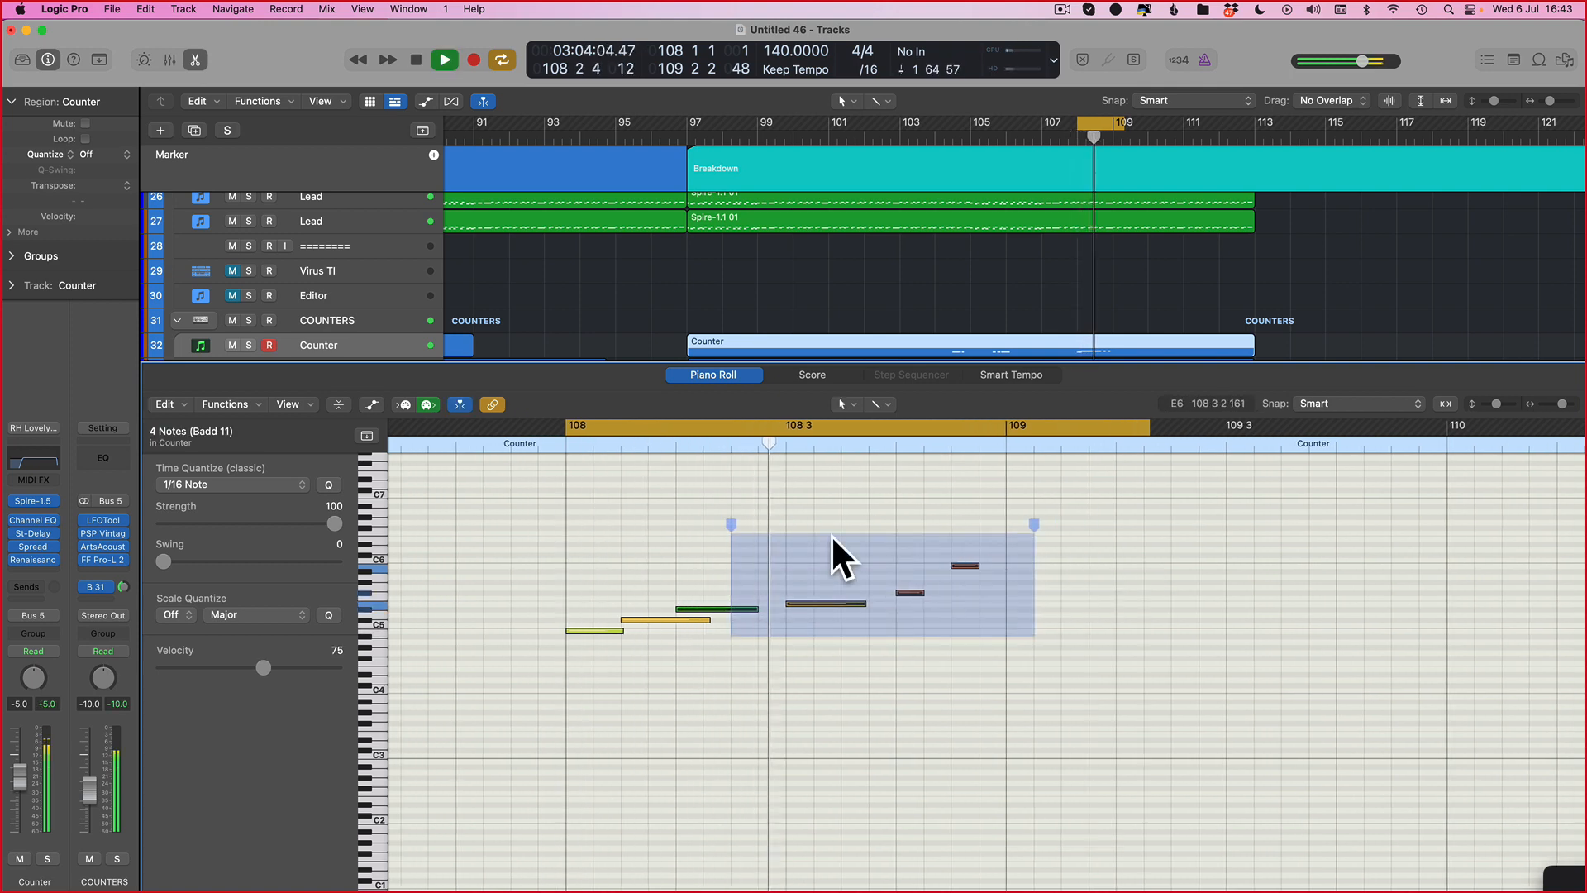
Step: Select the last three notes and nudge them two more steps earlier, playing between nudges
click(815, 592)
key(space)
drag(1003, 536, 832, 637)
key(alt+Left)
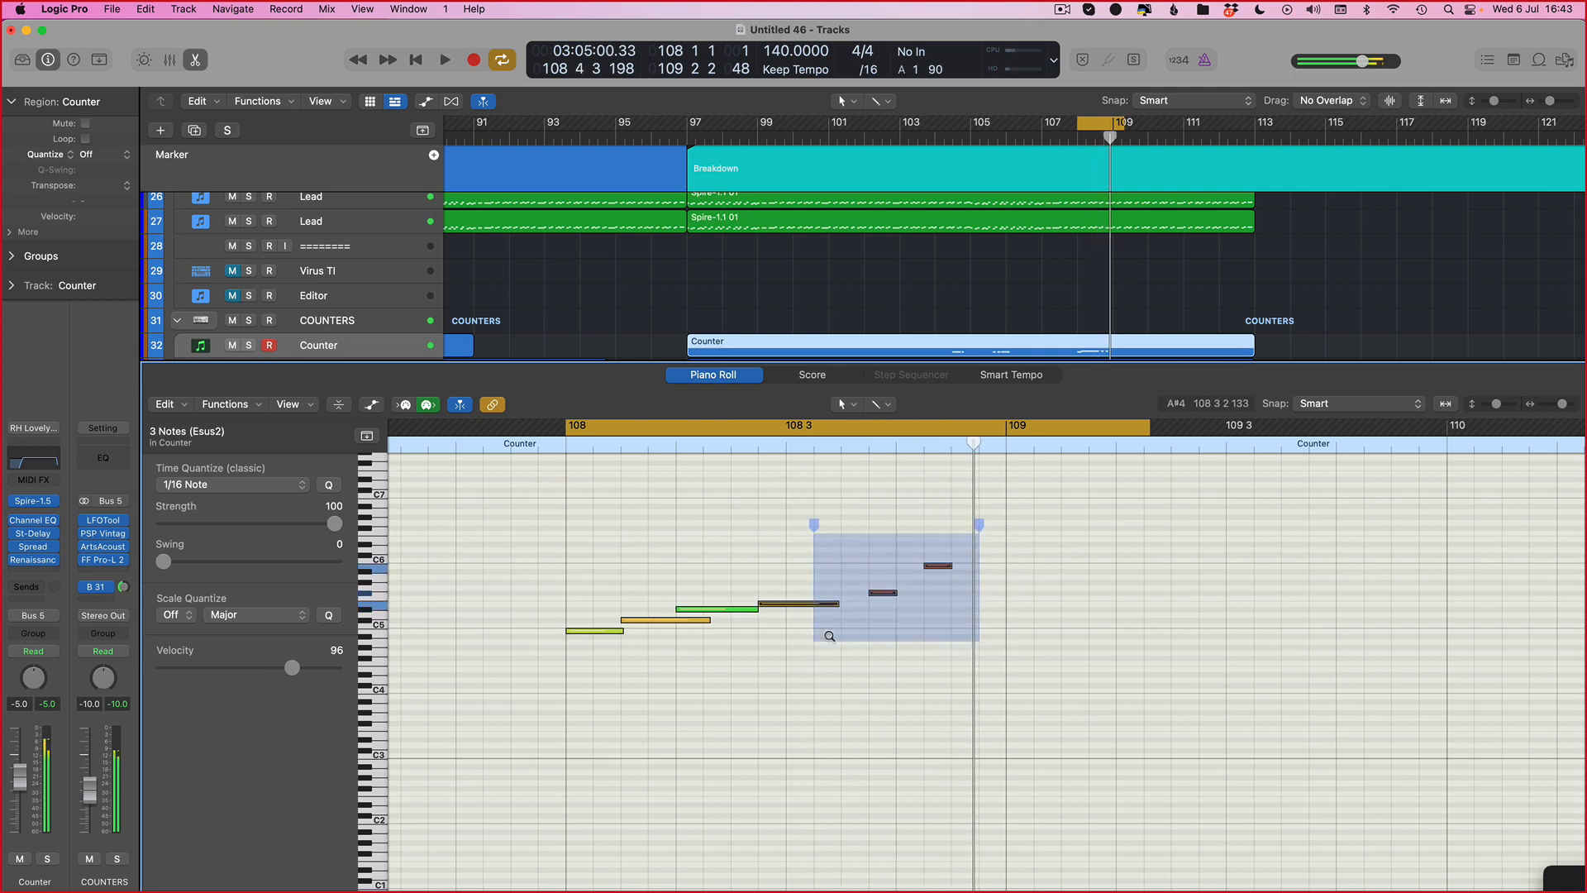
key(space)
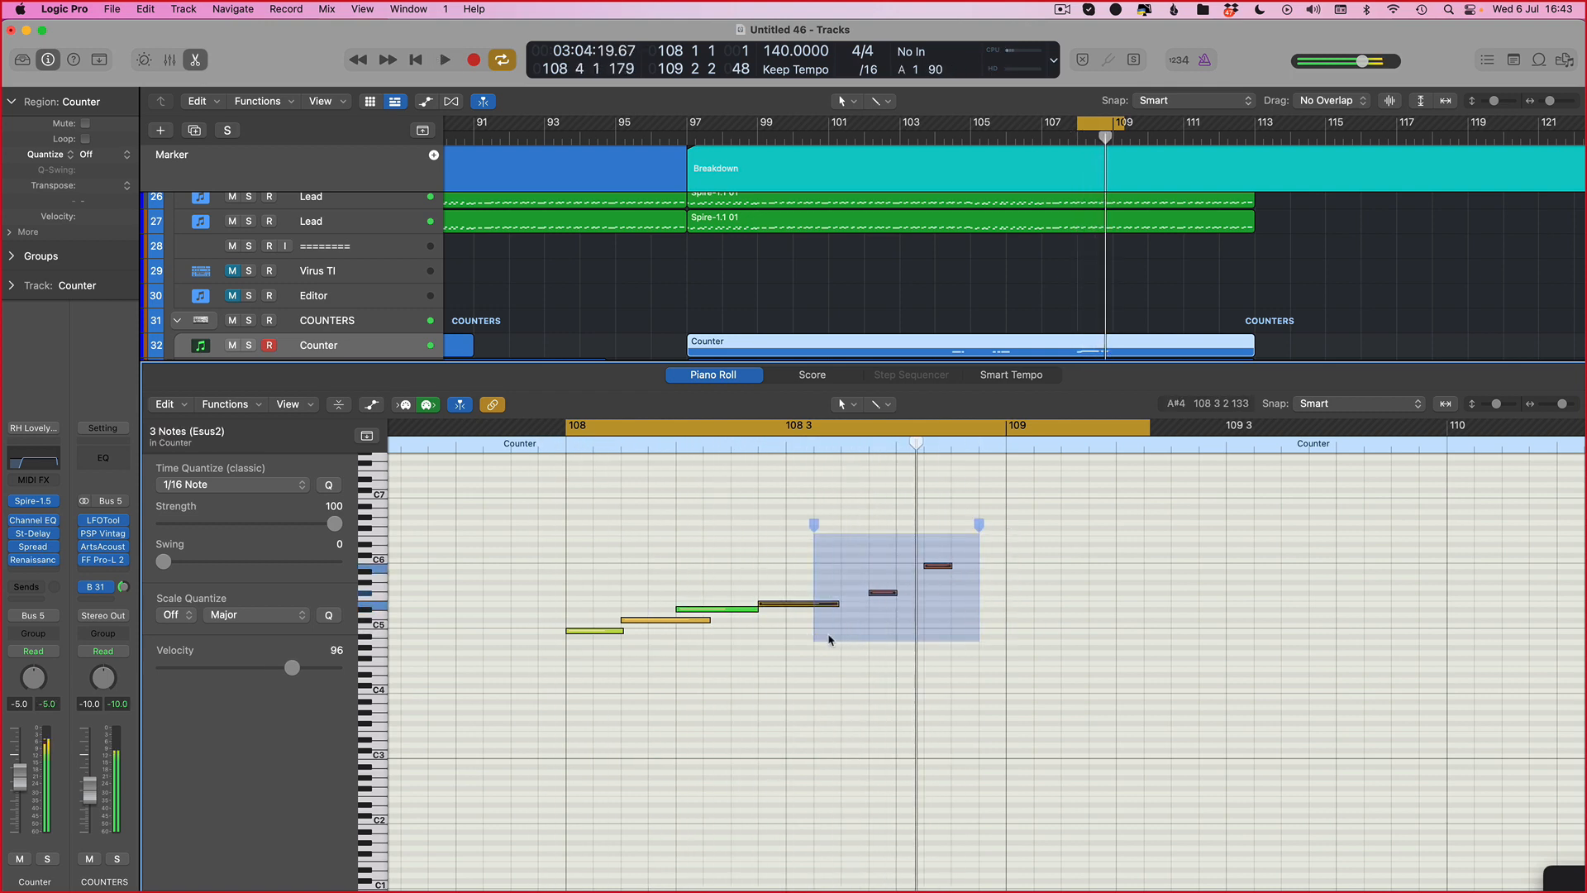
key(alt+Left)
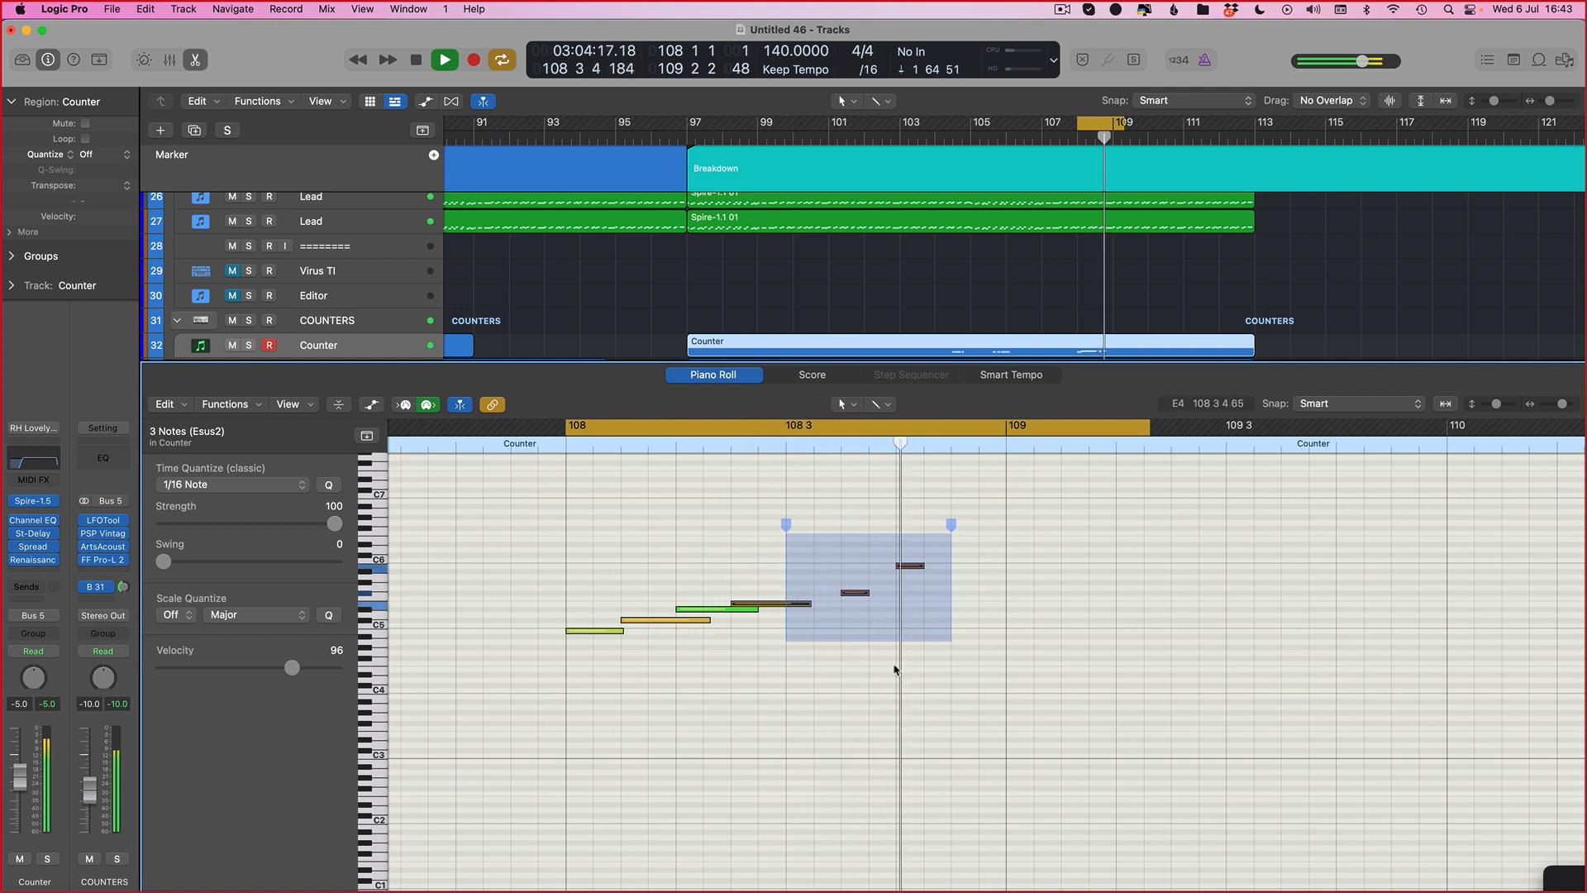
Step: Lengthen the final note to end at bar 109 and slightly lengthen the note before it
click(895, 669)
drag(924, 566, 1004, 569)
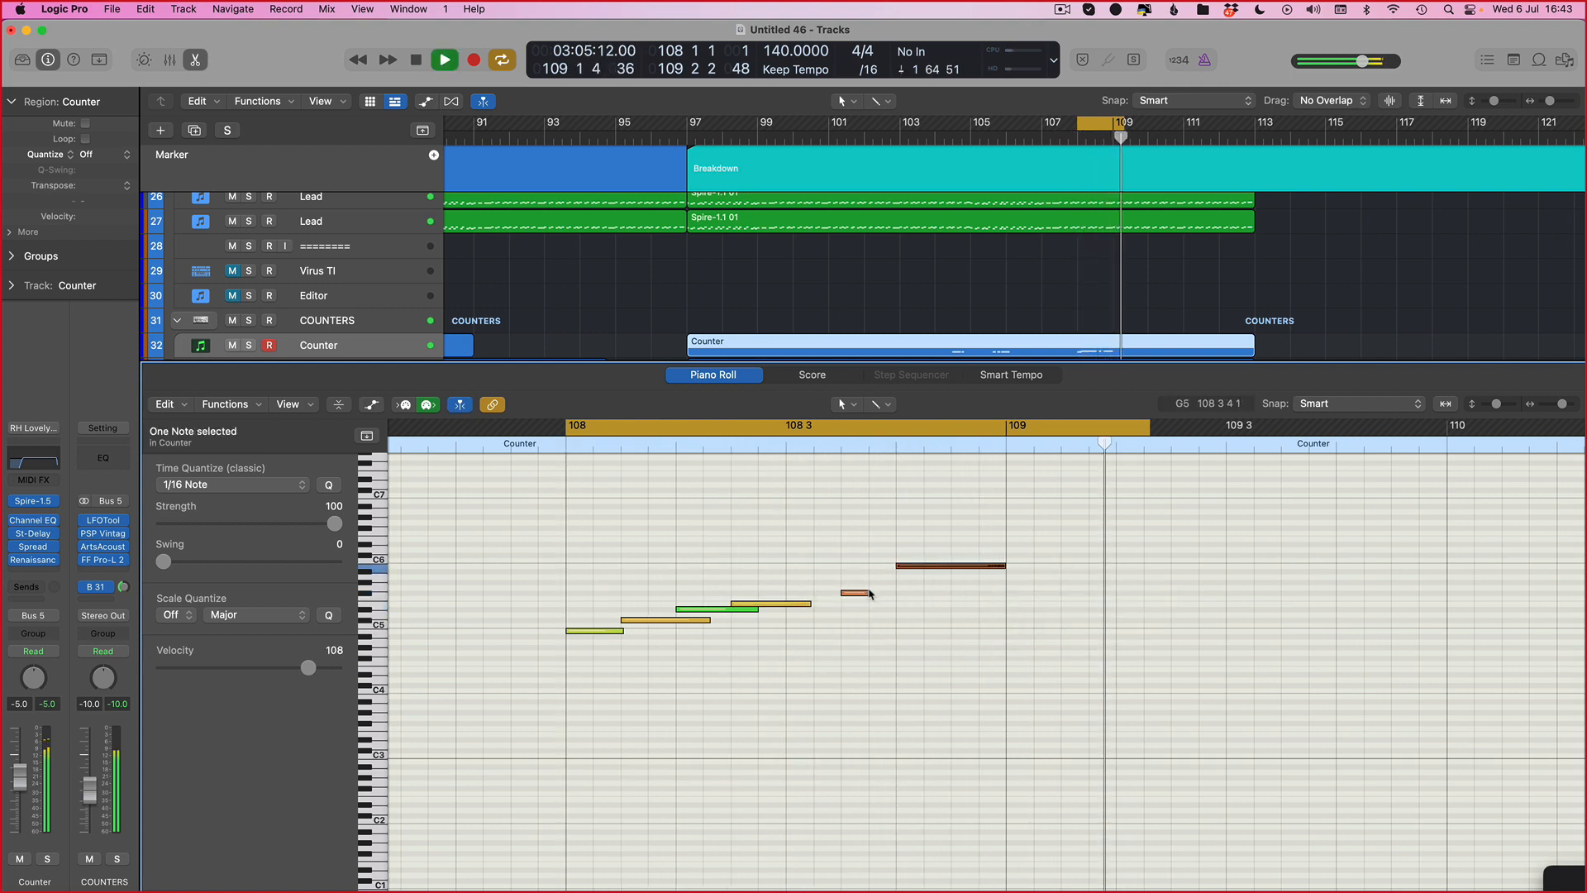
drag(869, 593, 886, 594)
key(space)
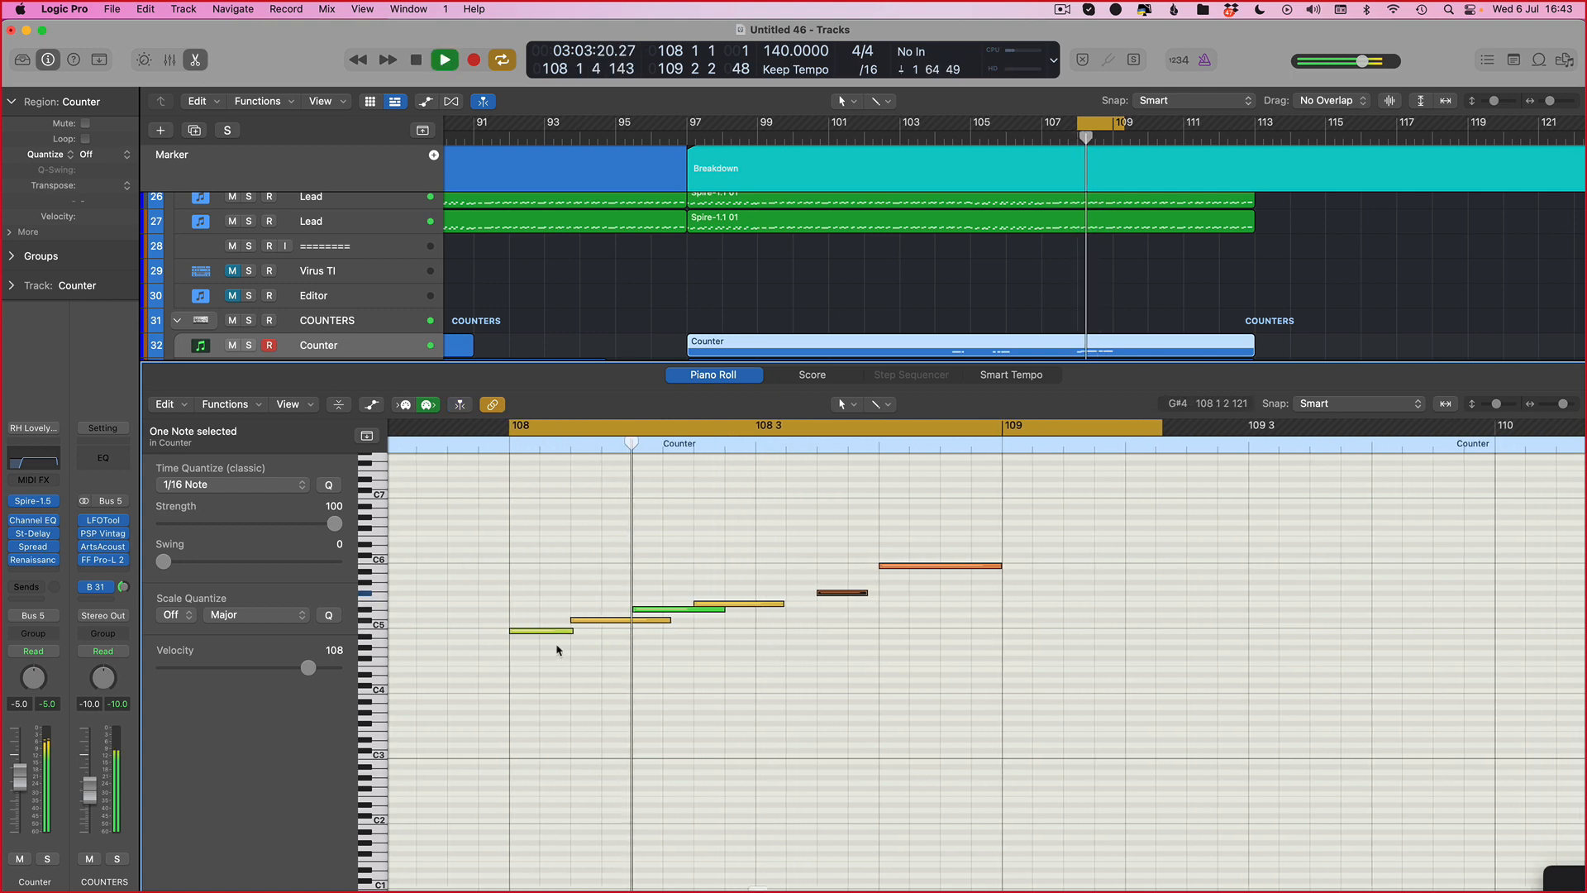
Step: Select the last four notes of the phrase and nudge them one step later, then play from bar 108
click(589, 640)
scroll(576, 624, left, 3)
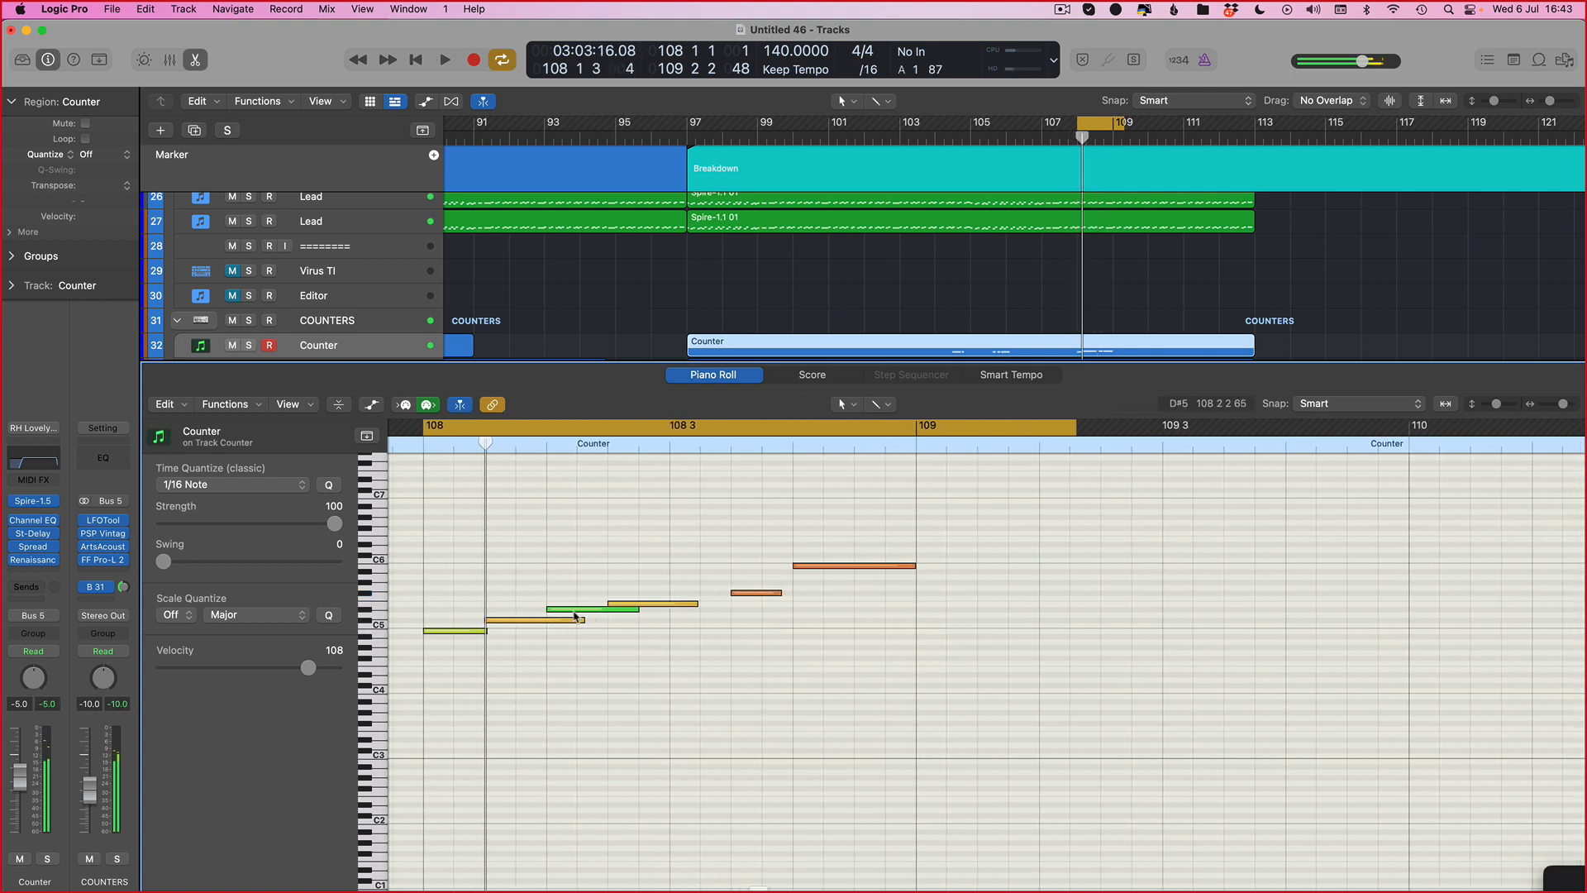
drag(1074, 520, 676, 637)
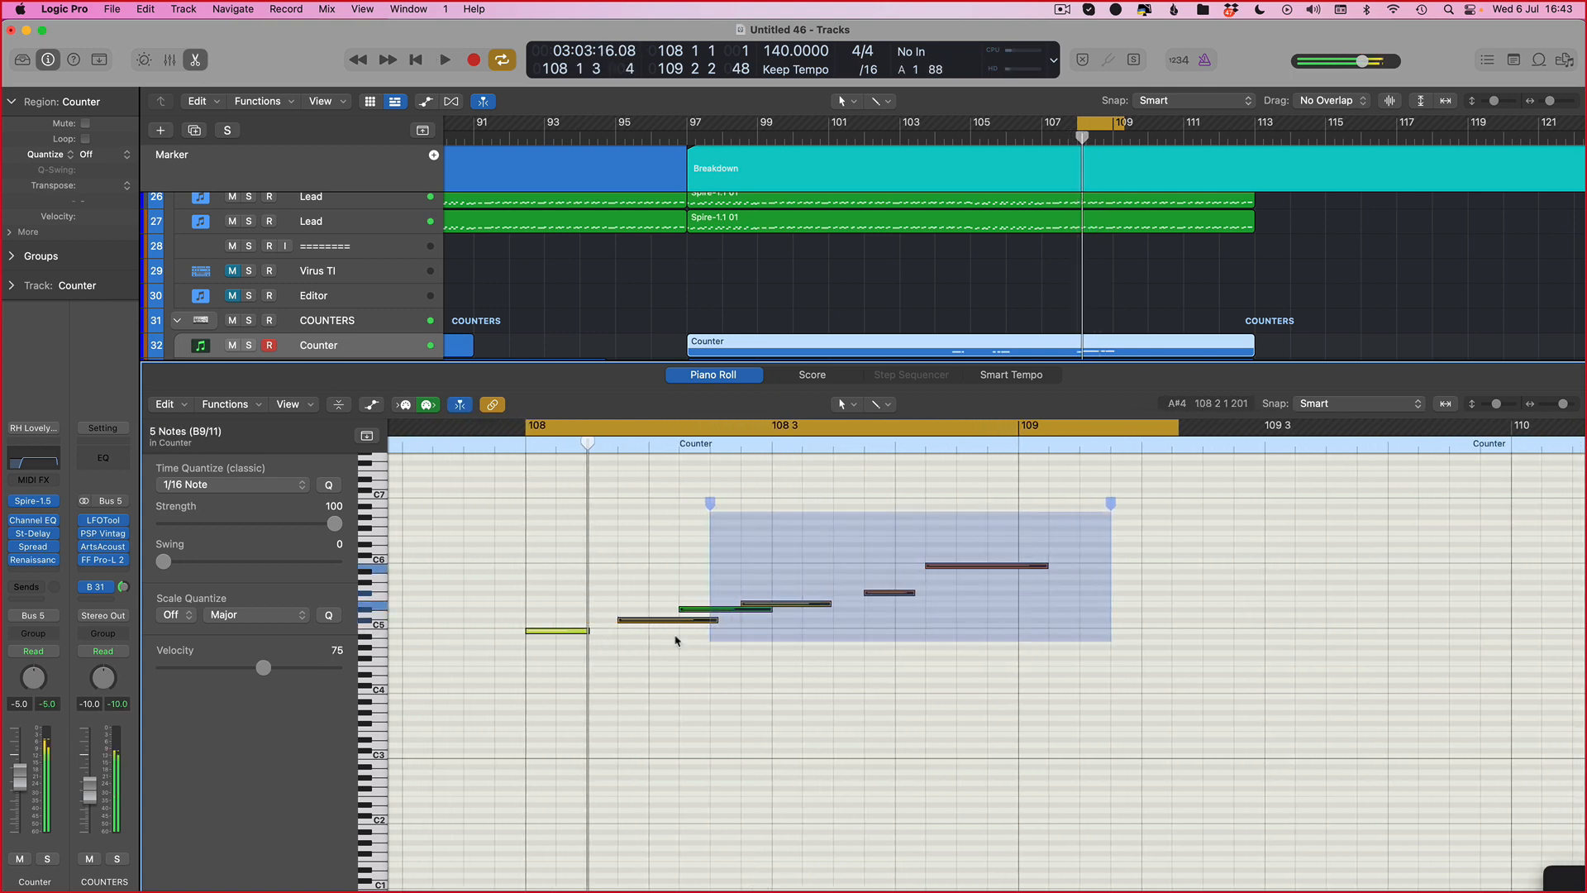
key(space)
key(super+Right)
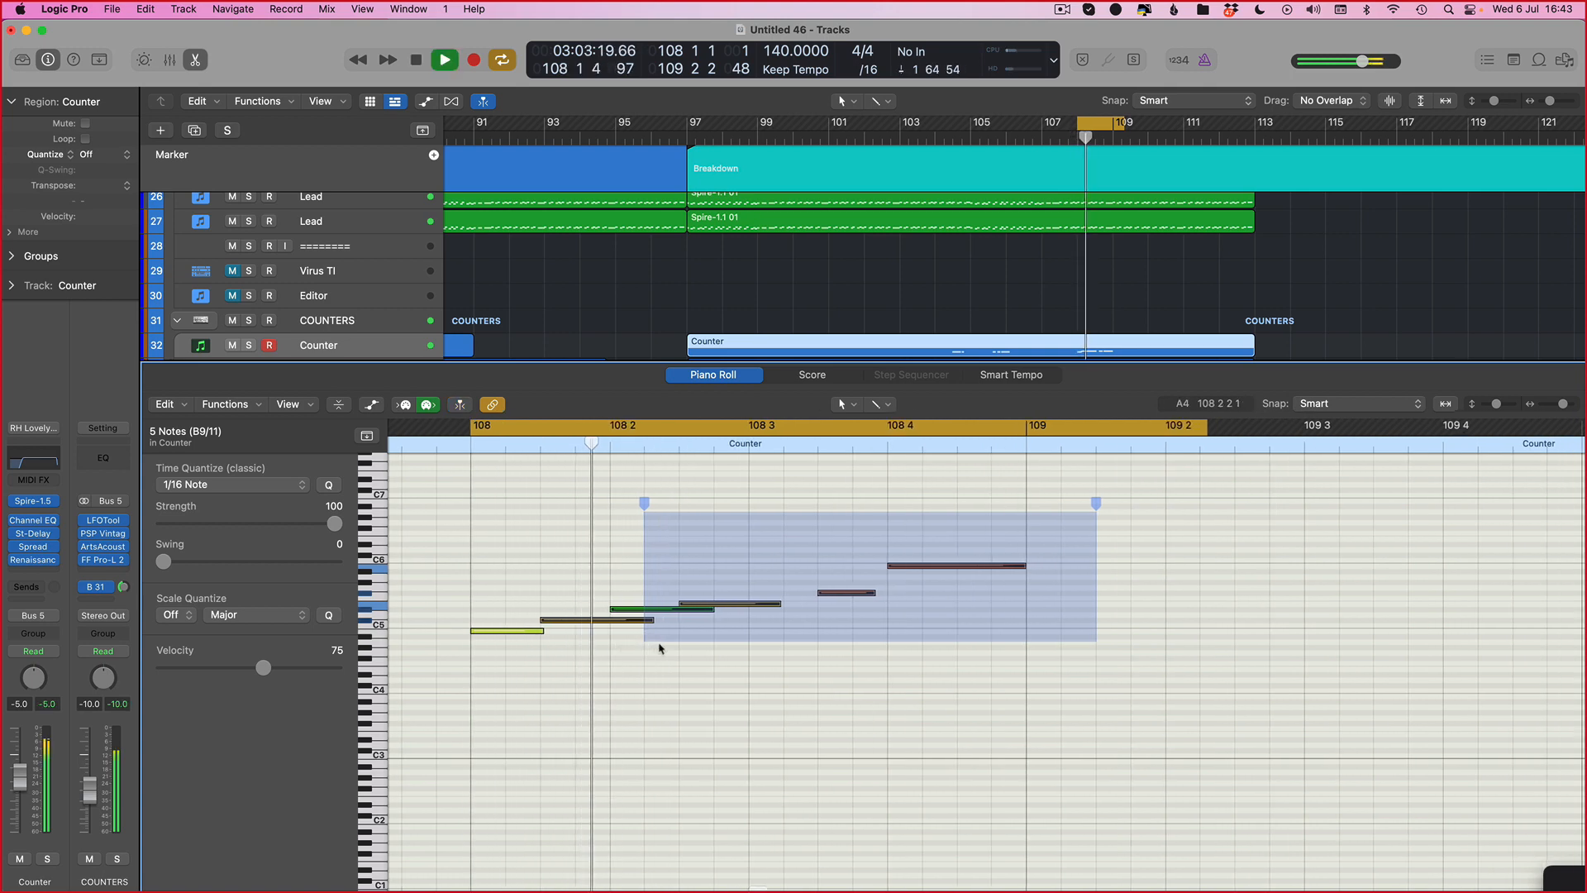
scroll(660, 648, right, 2)
key(space)
click(659, 648)
drag(1071, 498, 631, 638)
key(alt+Right)
scroll(630, 632, left, 1)
key(space)
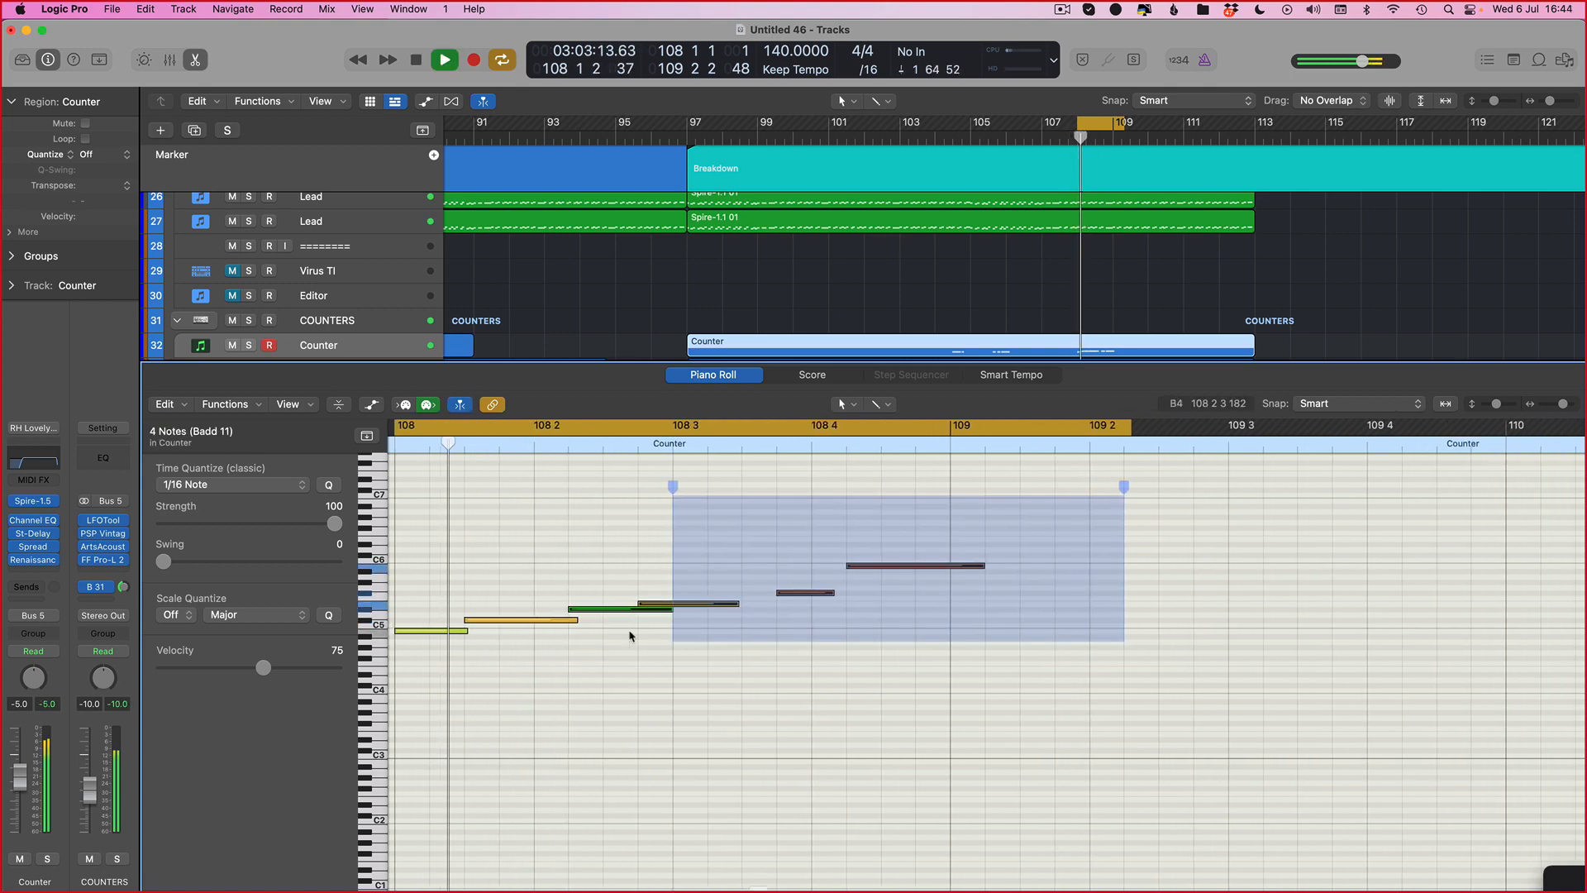
Step: Nudge the last four notes another step later and play the phrase
key(space)
click(900, 673)
key(space)
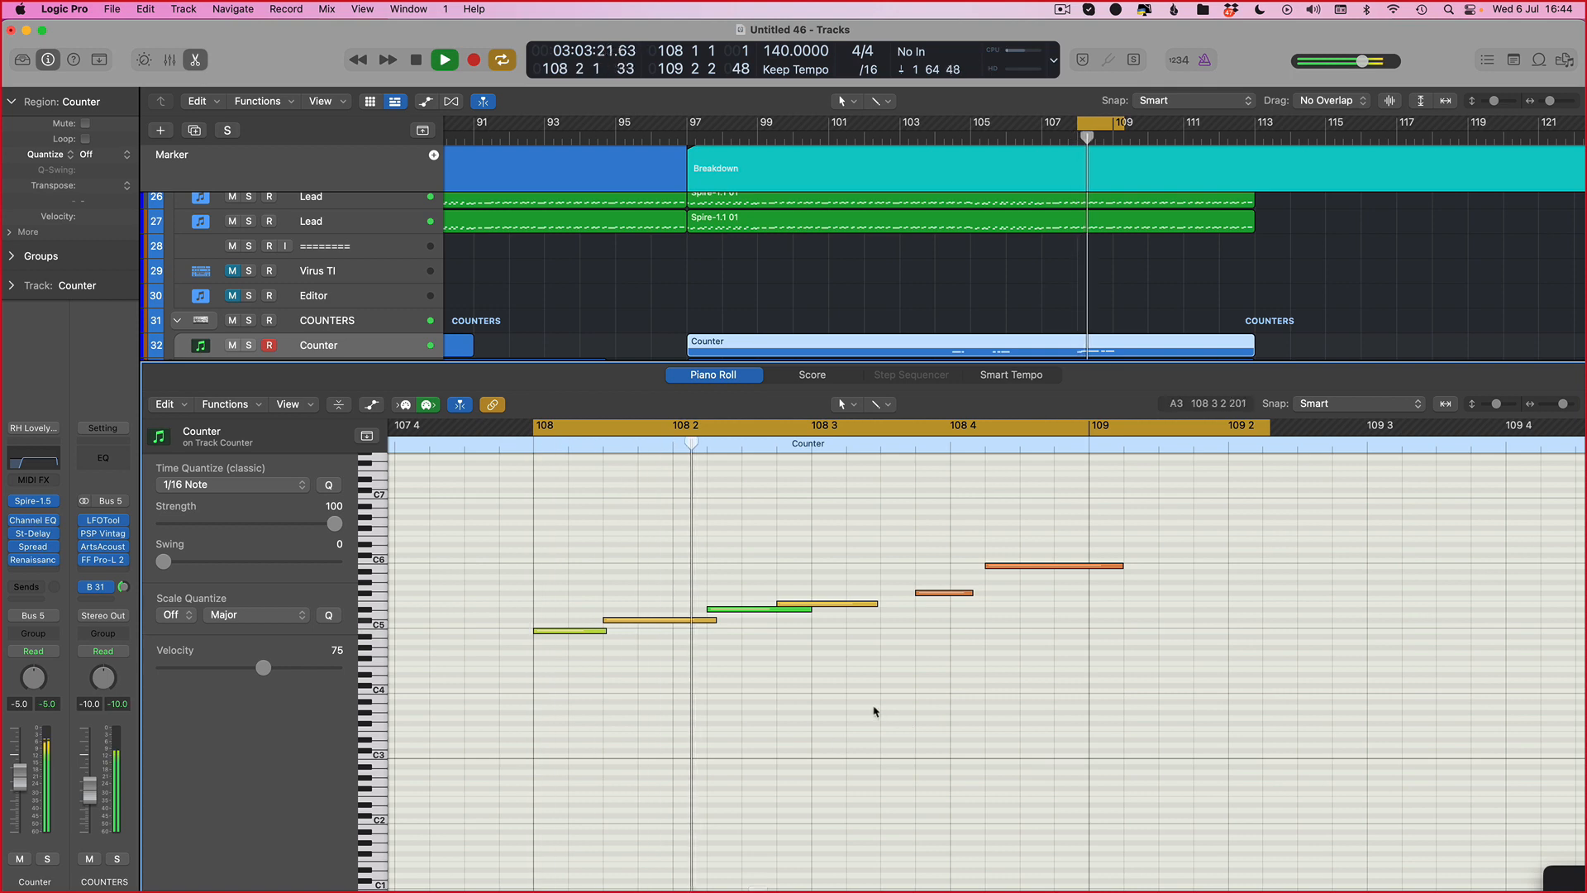
key(space)
drag(1151, 502, 770, 651)
key(alt+Right)
key(space)
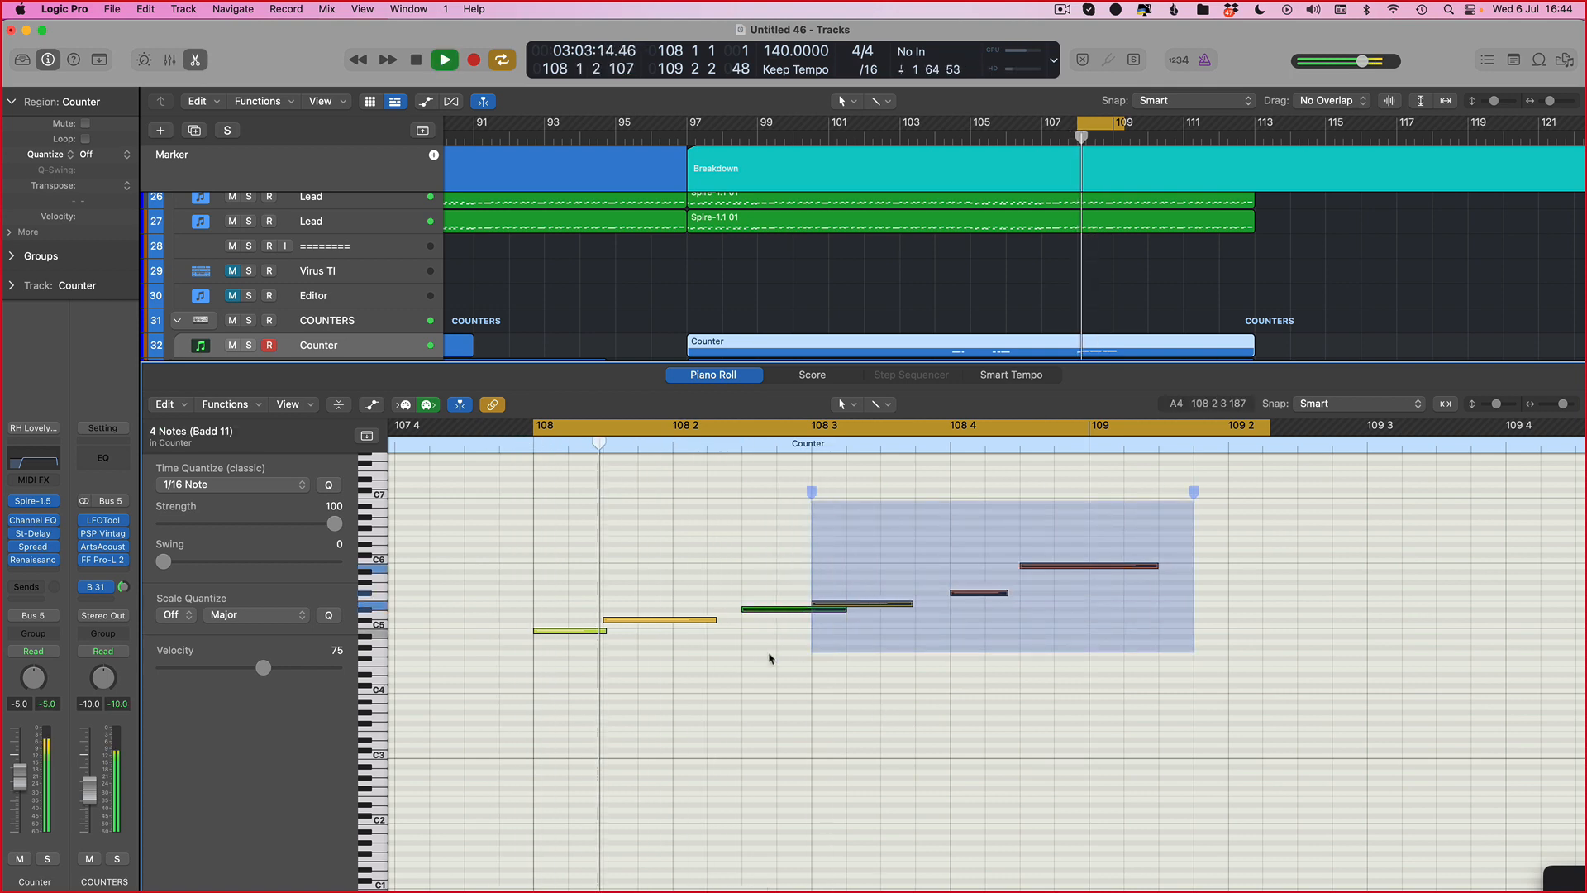
Step: Nudge the last three notes one more step later and play the phrase
key(space)
click(984, 549)
drag(1205, 551, 879, 625)
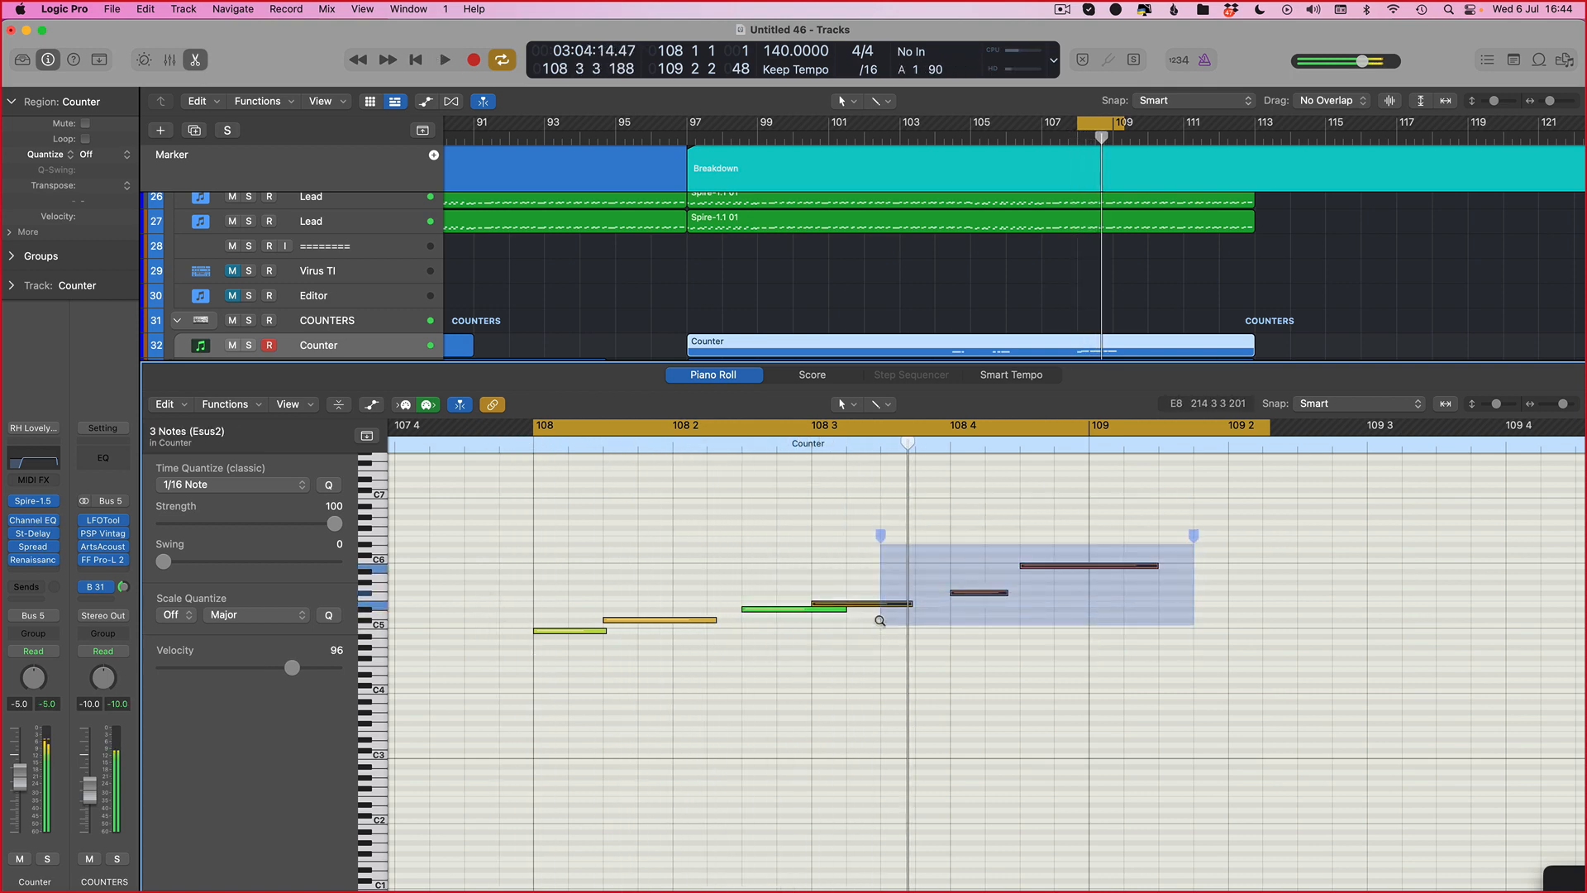
key(alt+Right)
key(space)
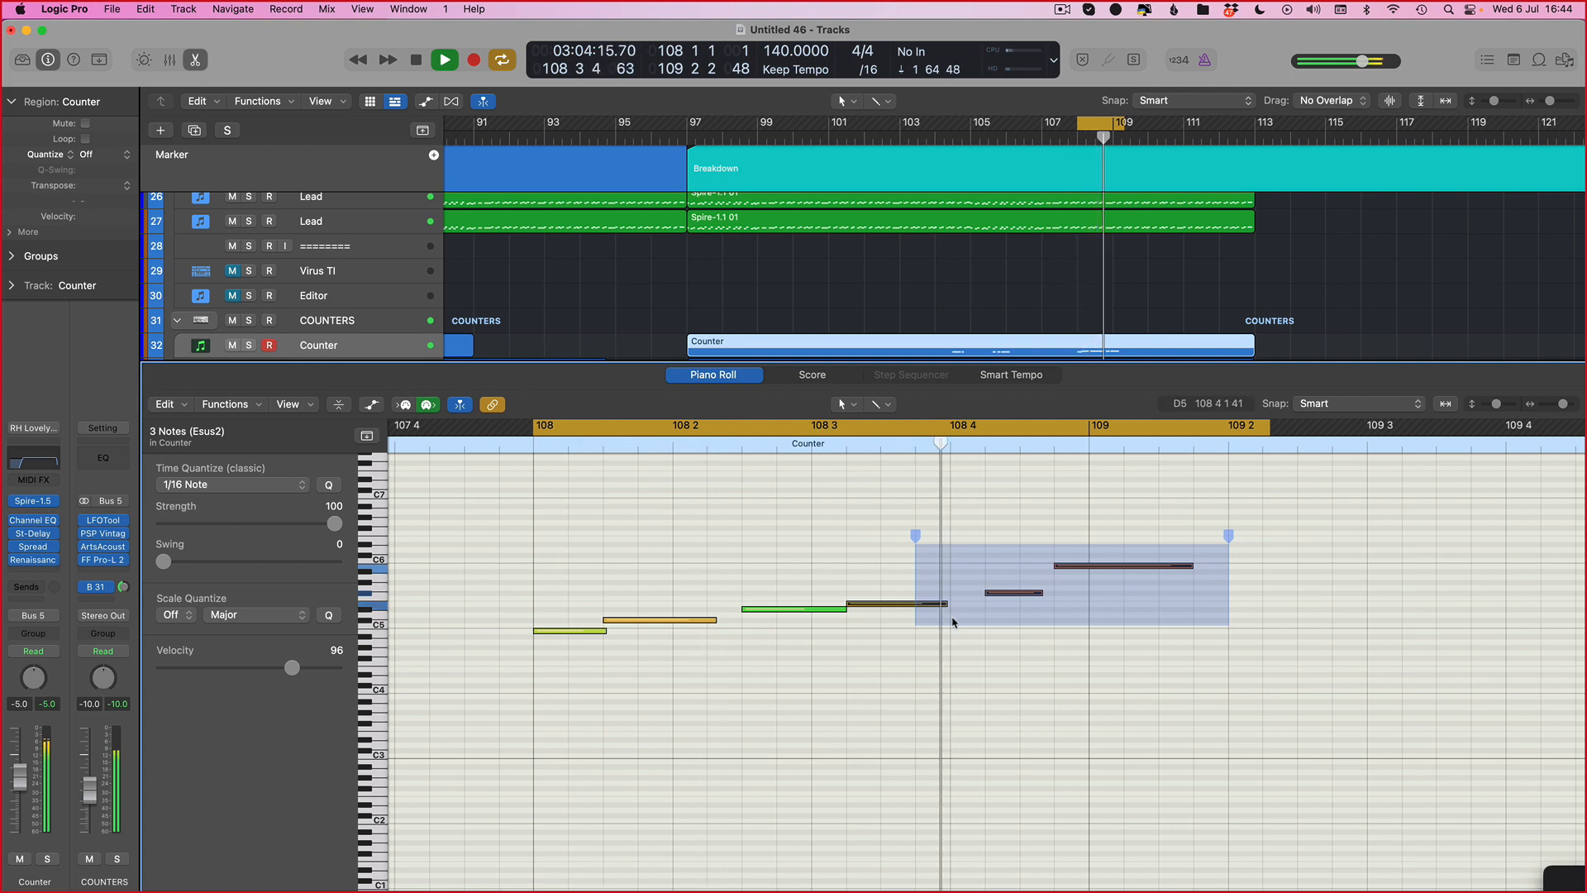
key(space)
Step: Select the final two notes and play the bar 108 phrase through several times
drag(1127, 542, 999, 639)
key(space)
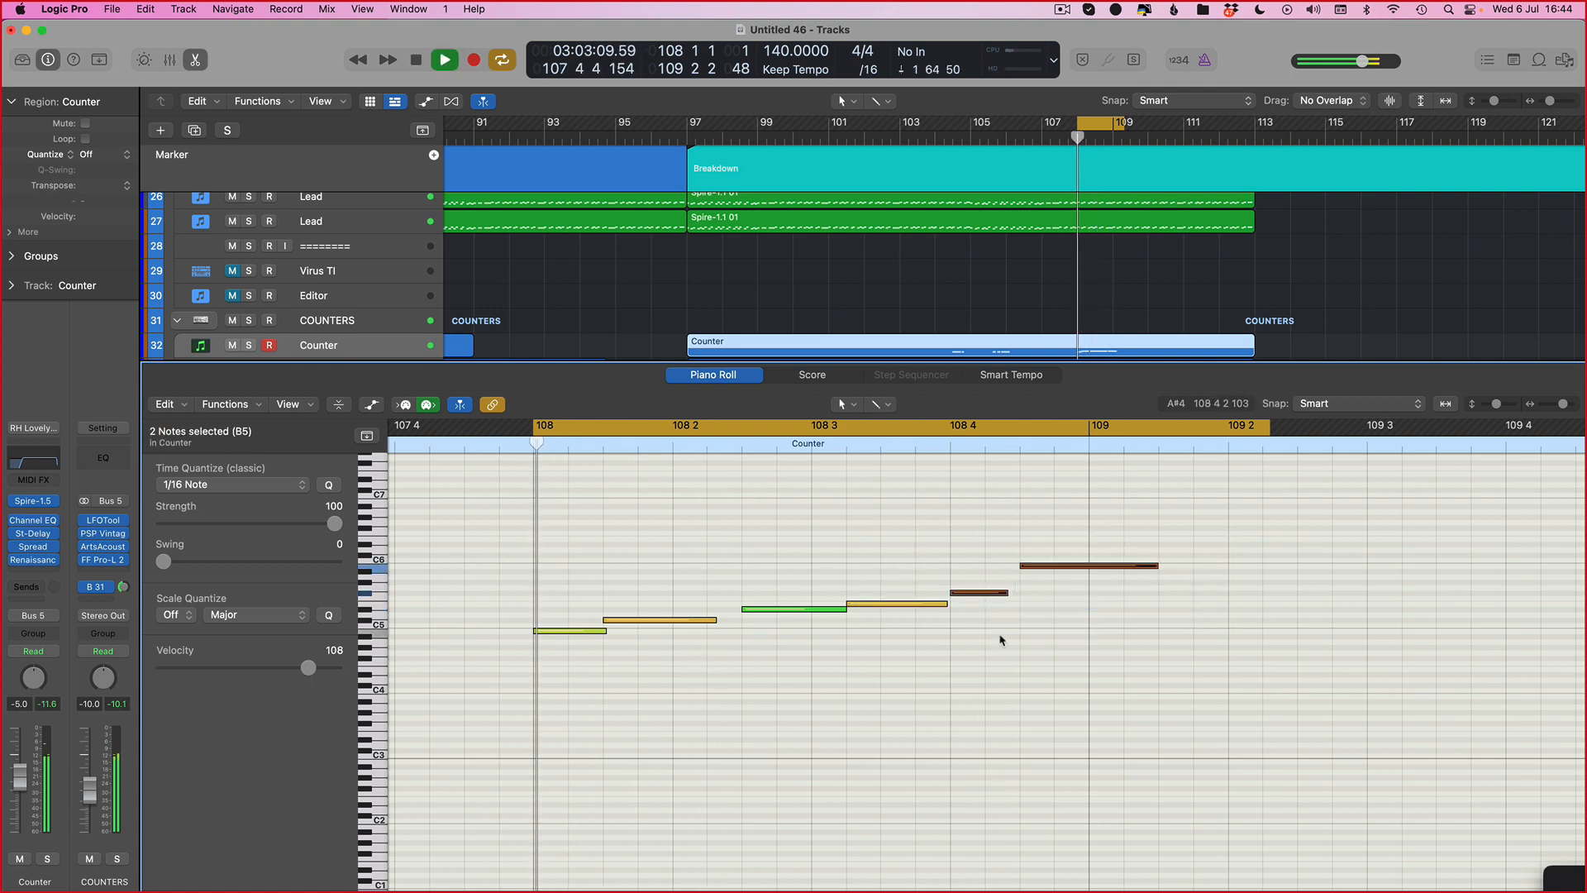
key(space)
key(space)
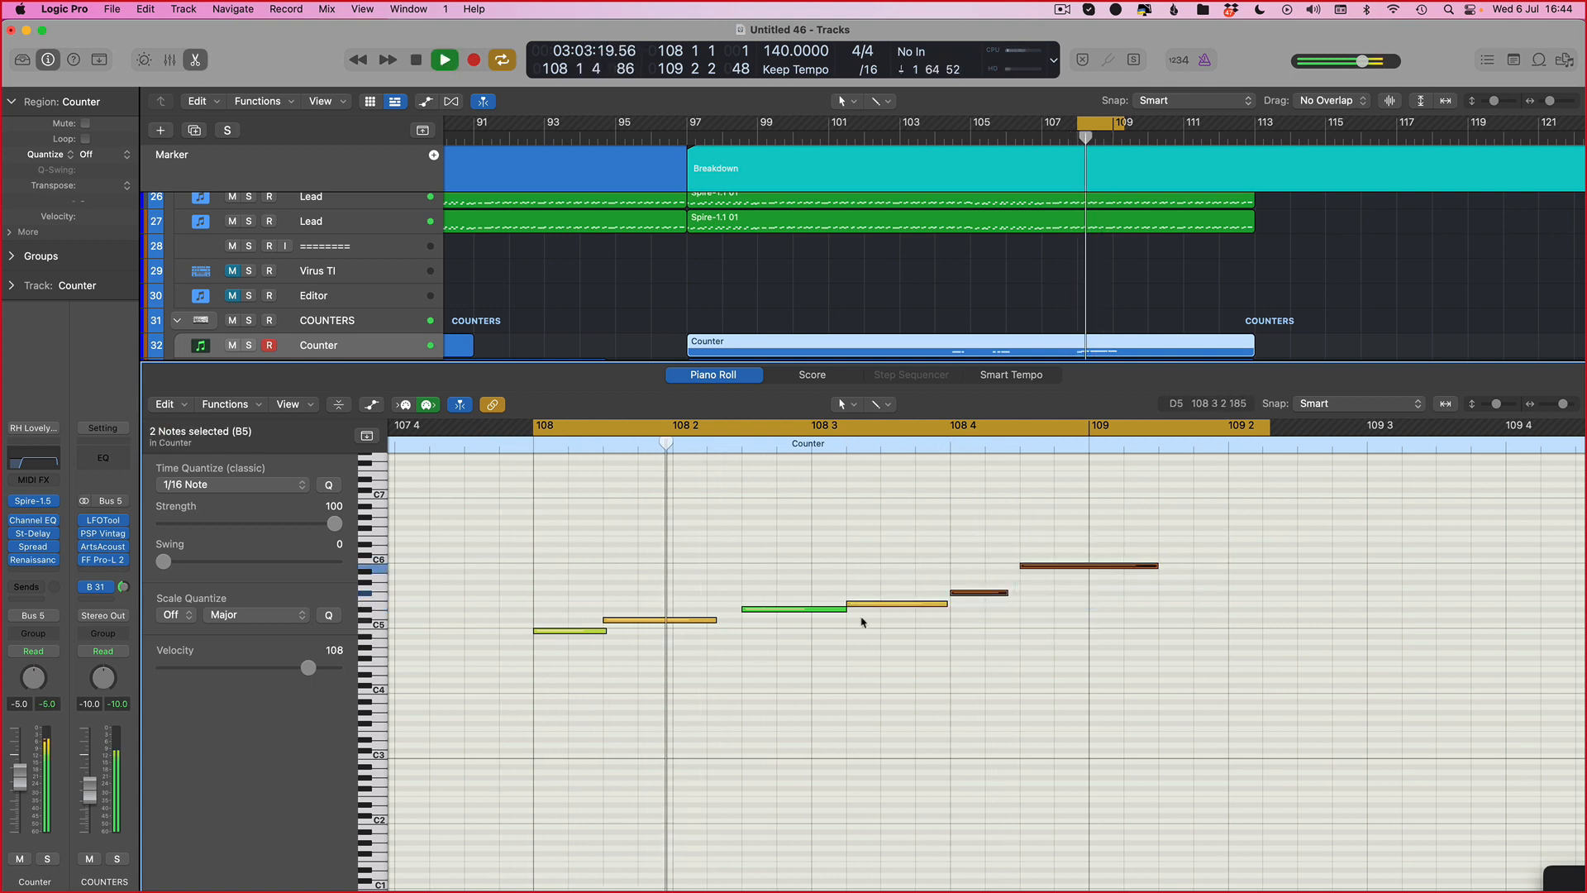
key(space)
key(space)
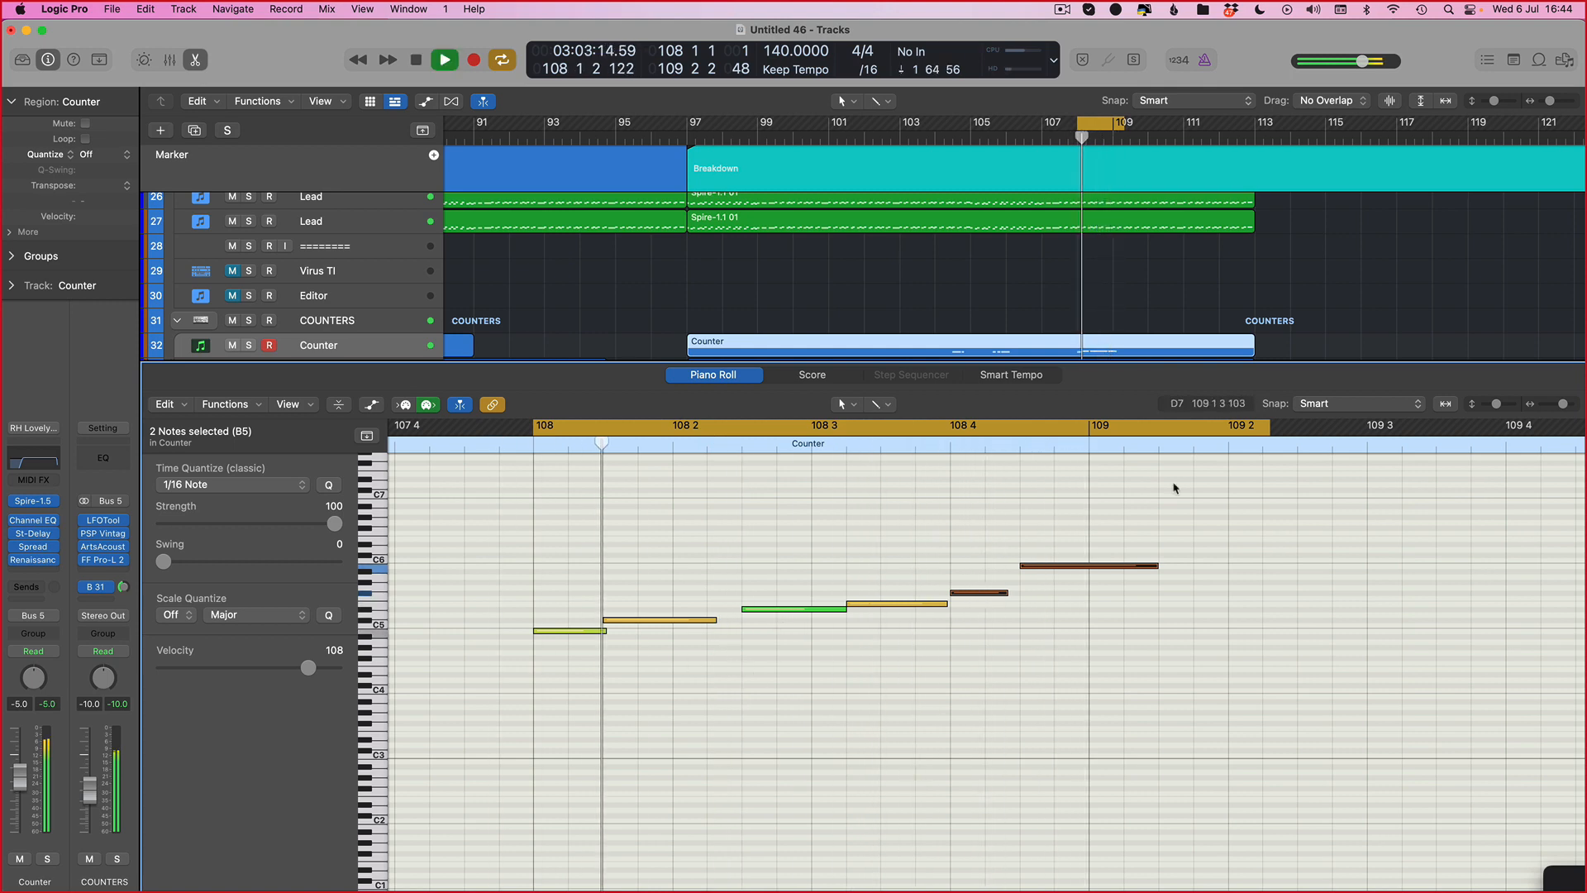
key(space)
key(space)
key(space)
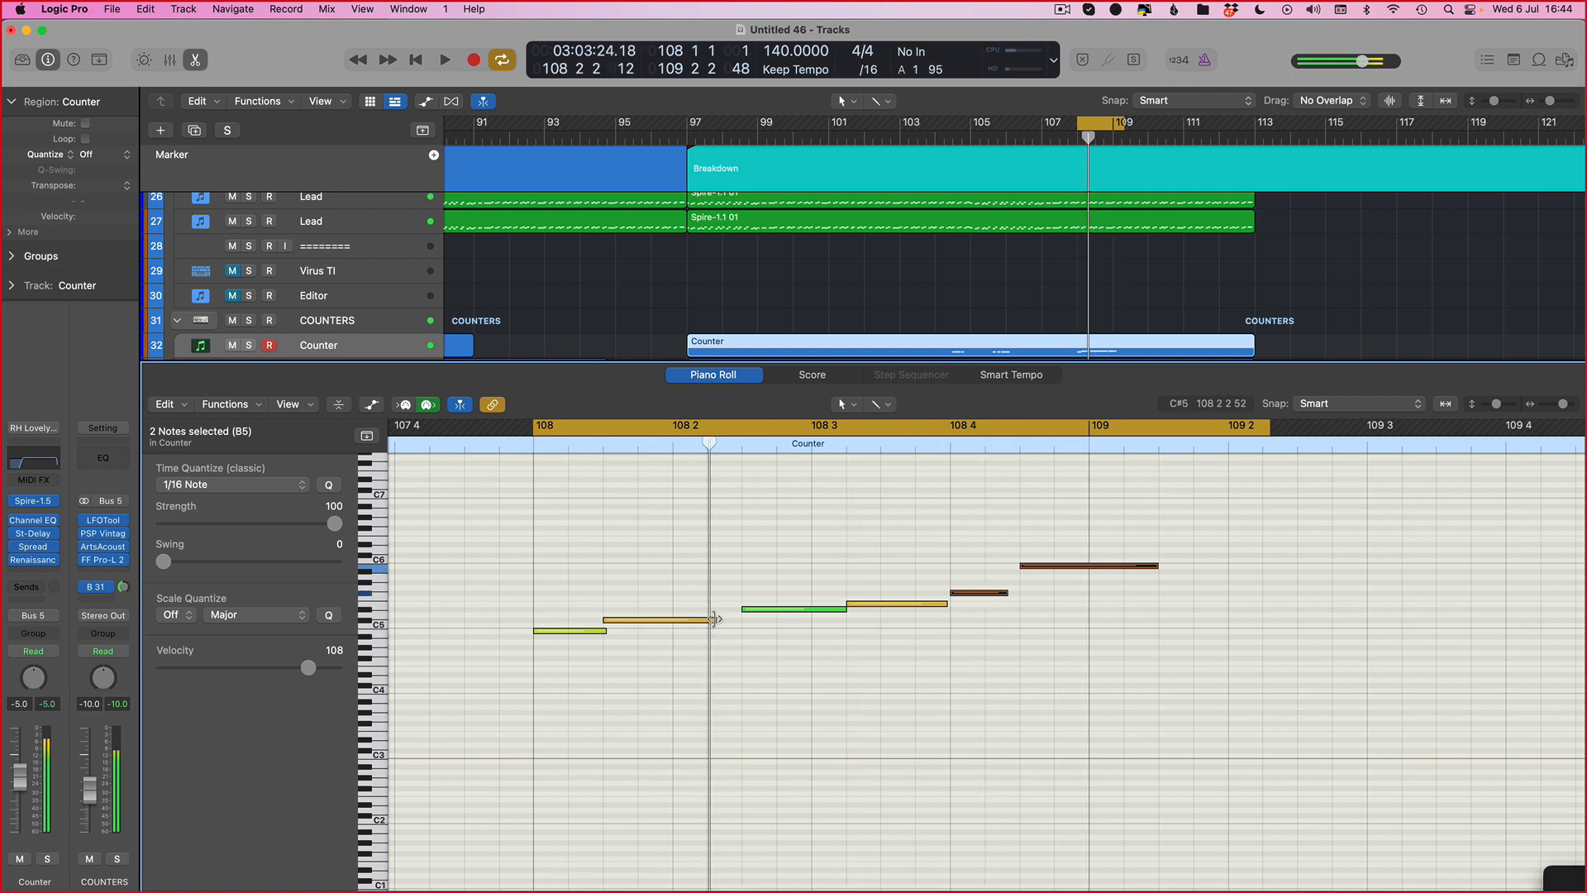
Step: Shorten the second note so it ends just before beat 108 2
drag(715, 619, 671, 624)
key(super+Down)
key(super+Down)
key(super+Down)
key(super+Down)
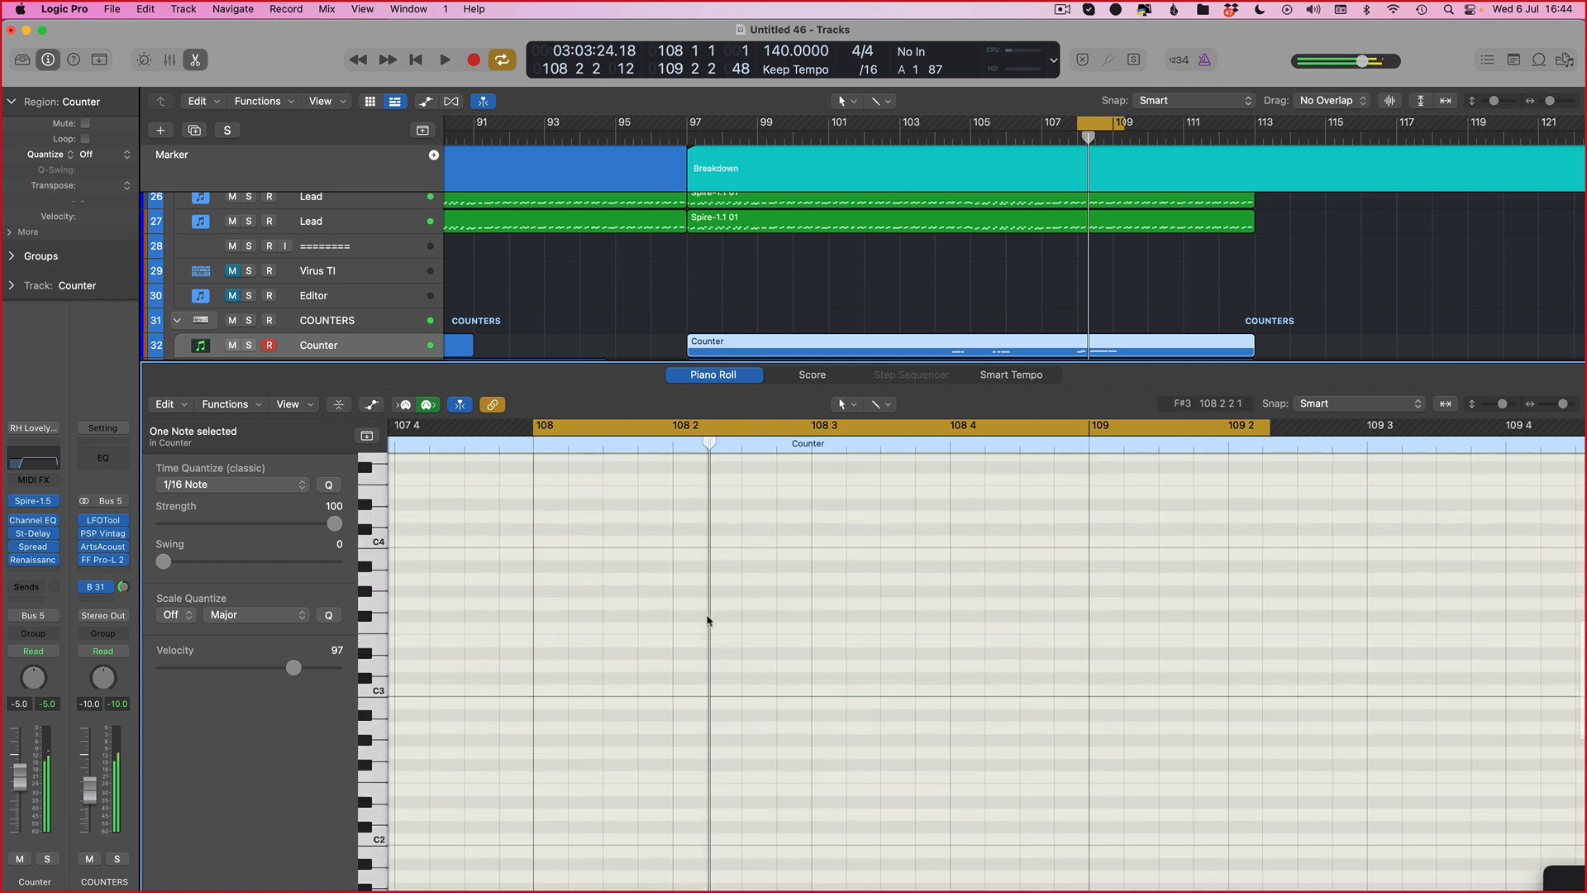
scroll(690, 640, up, 3)
Step: Add a short note below the second note near bar 108 2 and play it back
click(684, 692)
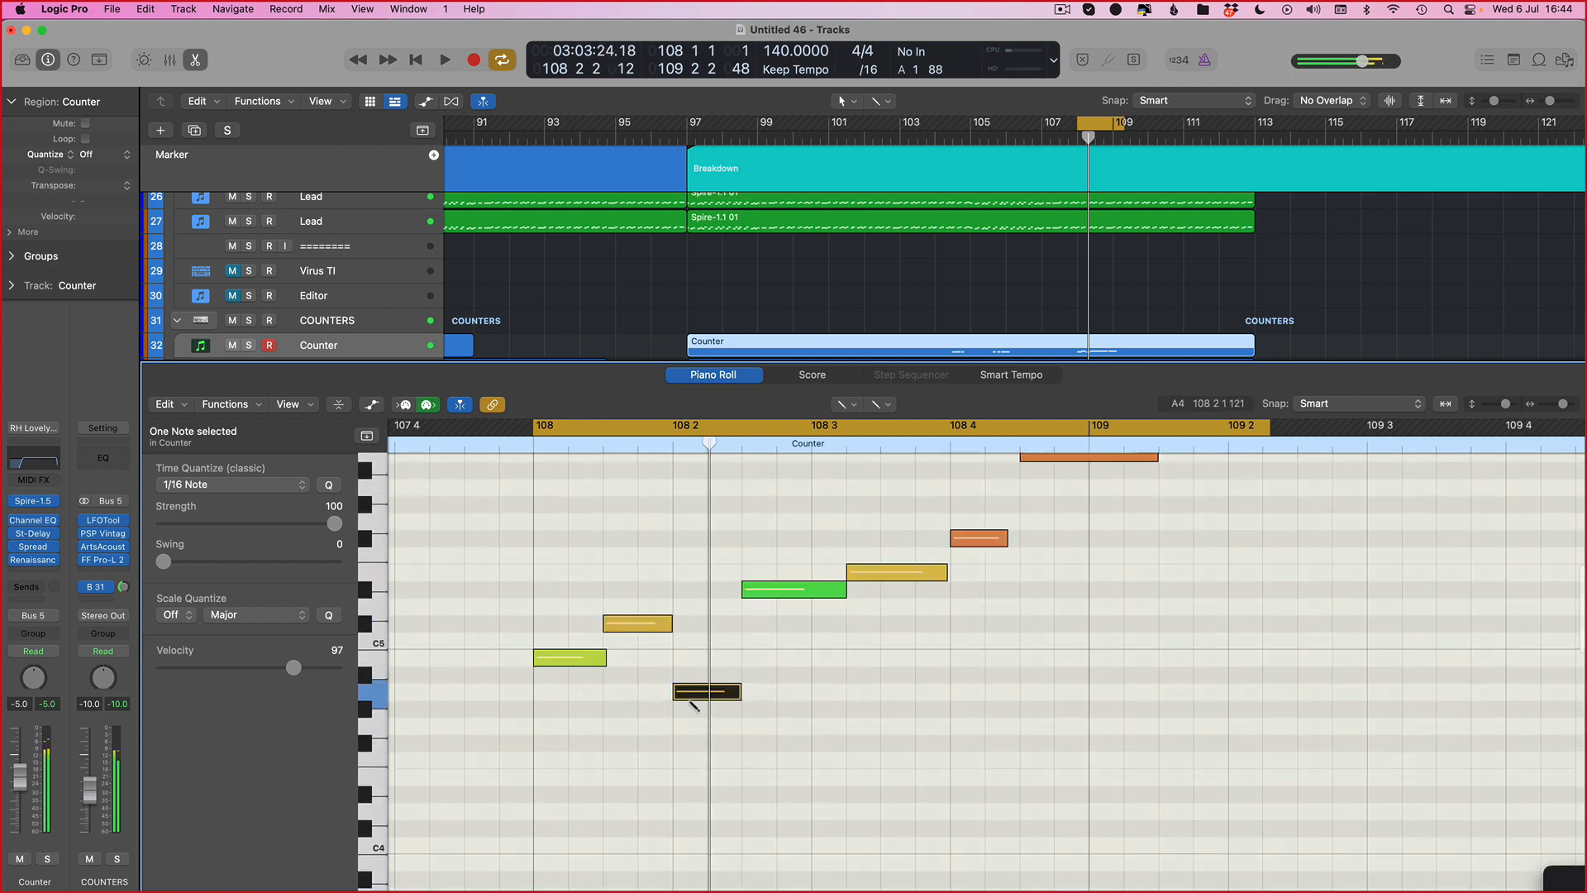
drag(693, 698, 719, 705)
key(space)
key(space)
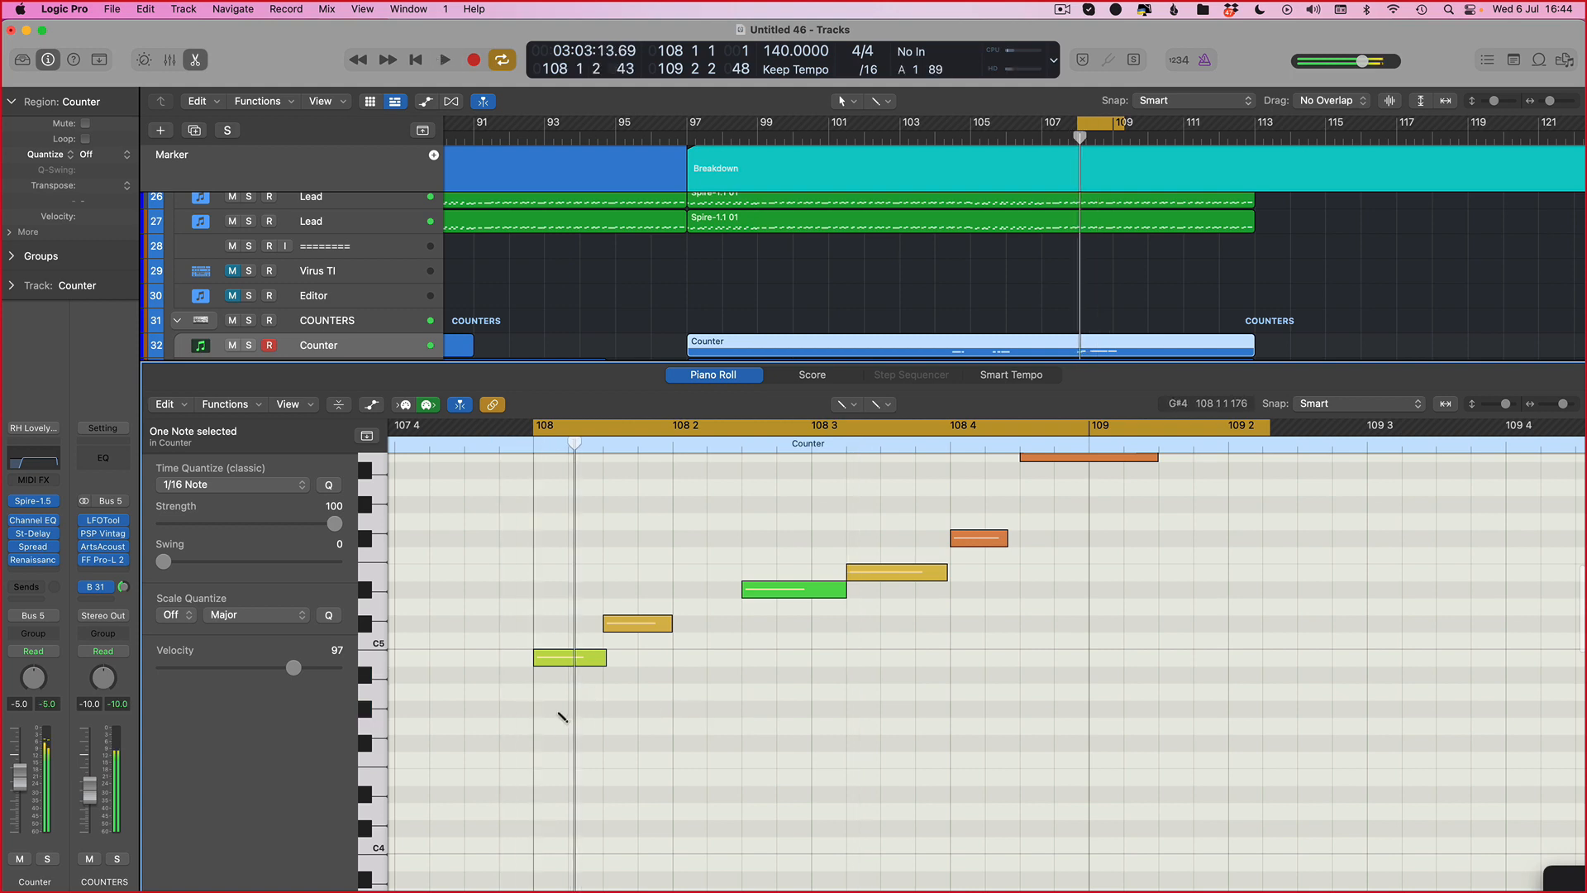
Step: Select the two upper notes at bar 108, nudge them two steps later, and play the phrase back
click(562, 709)
drag(672, 572, 568, 675)
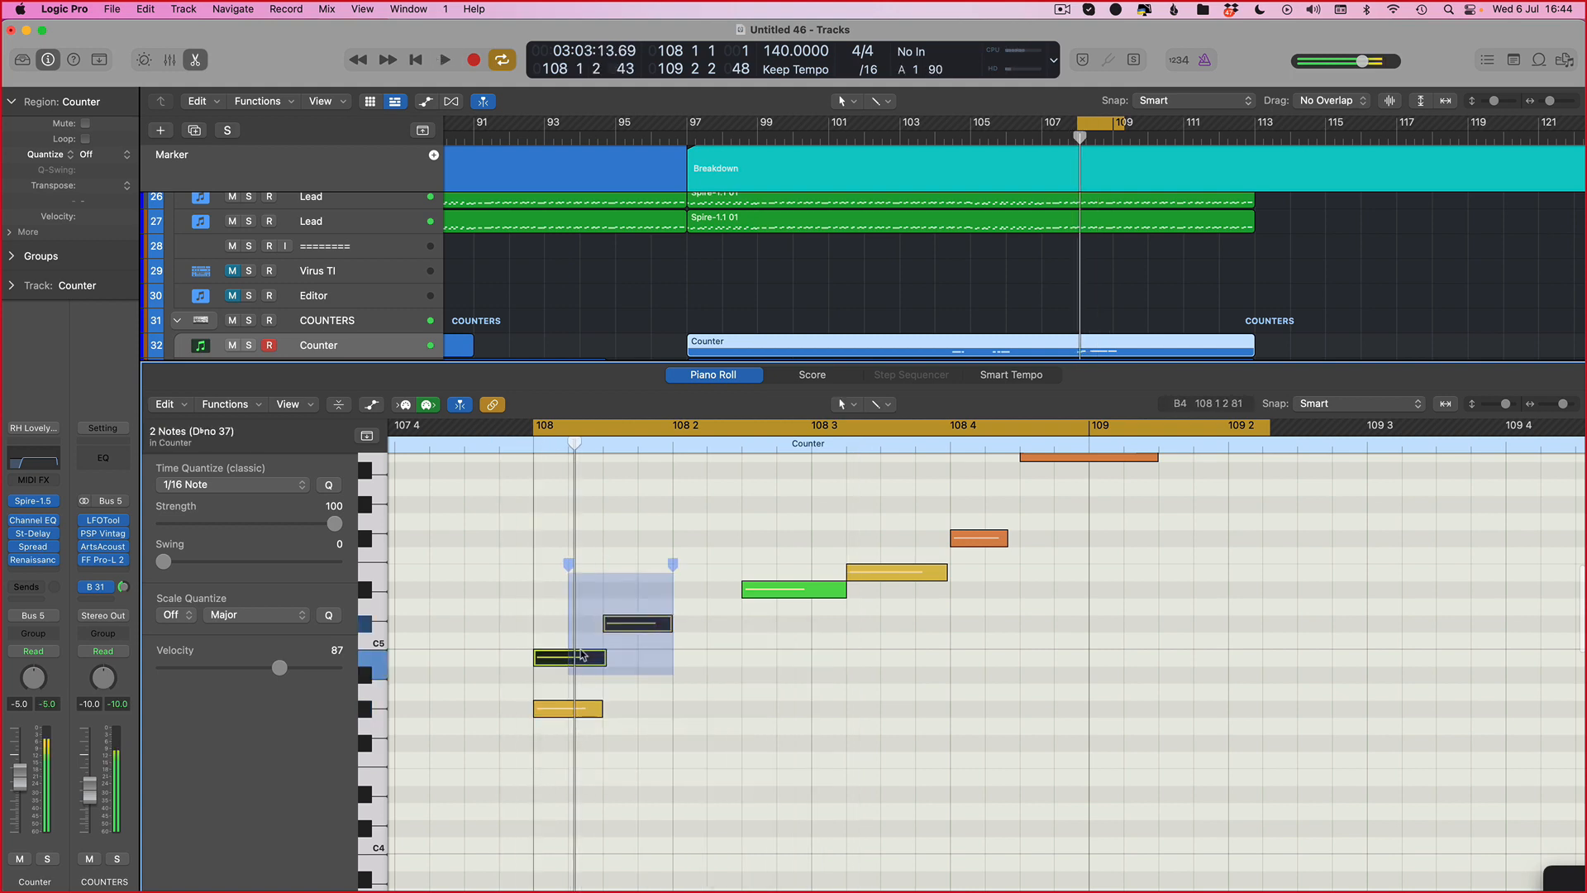
key(alt+Right)
key(space)
key(alt+Right)
key(space)
key(space)
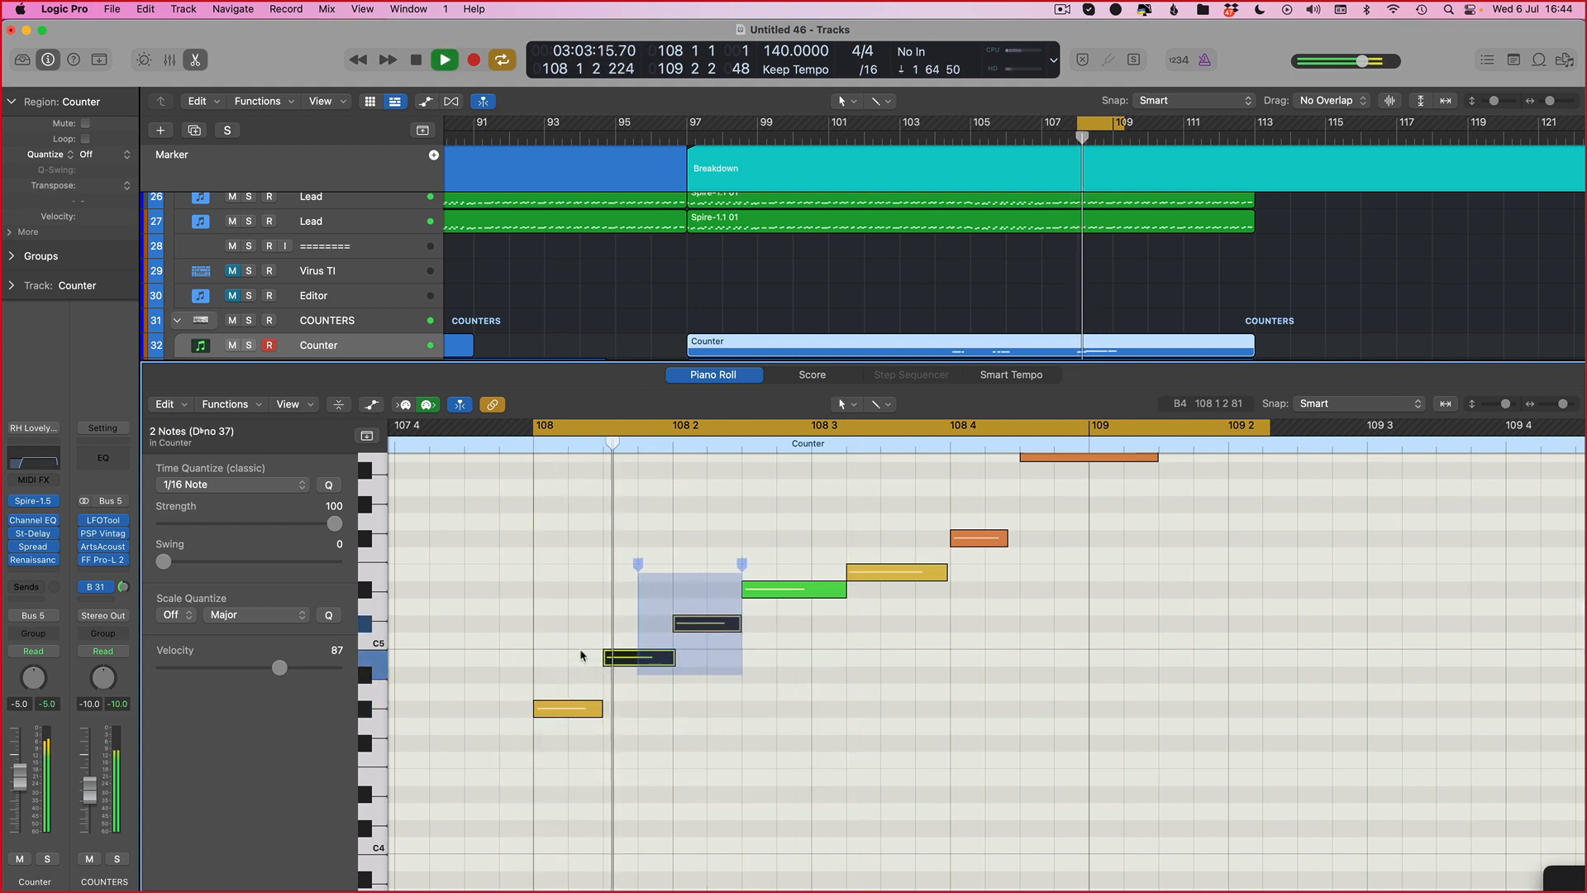
Step: Erase the short low note added under the bar 108 phrase and play it back
scroll(582, 658, up, 3)
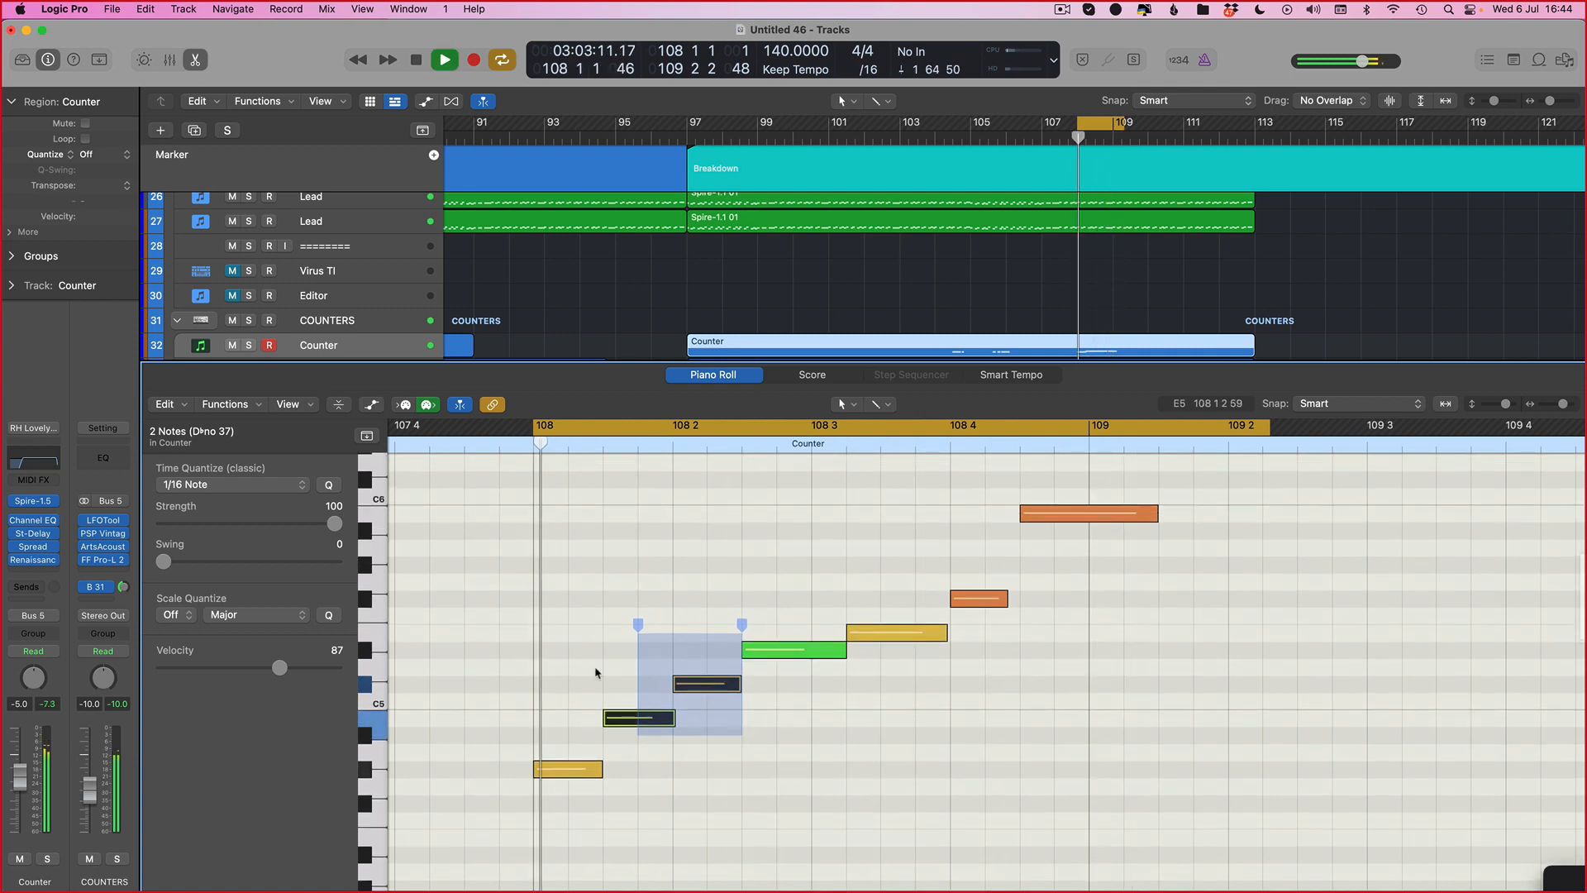
click(854, 707)
key(t)
click(796, 699)
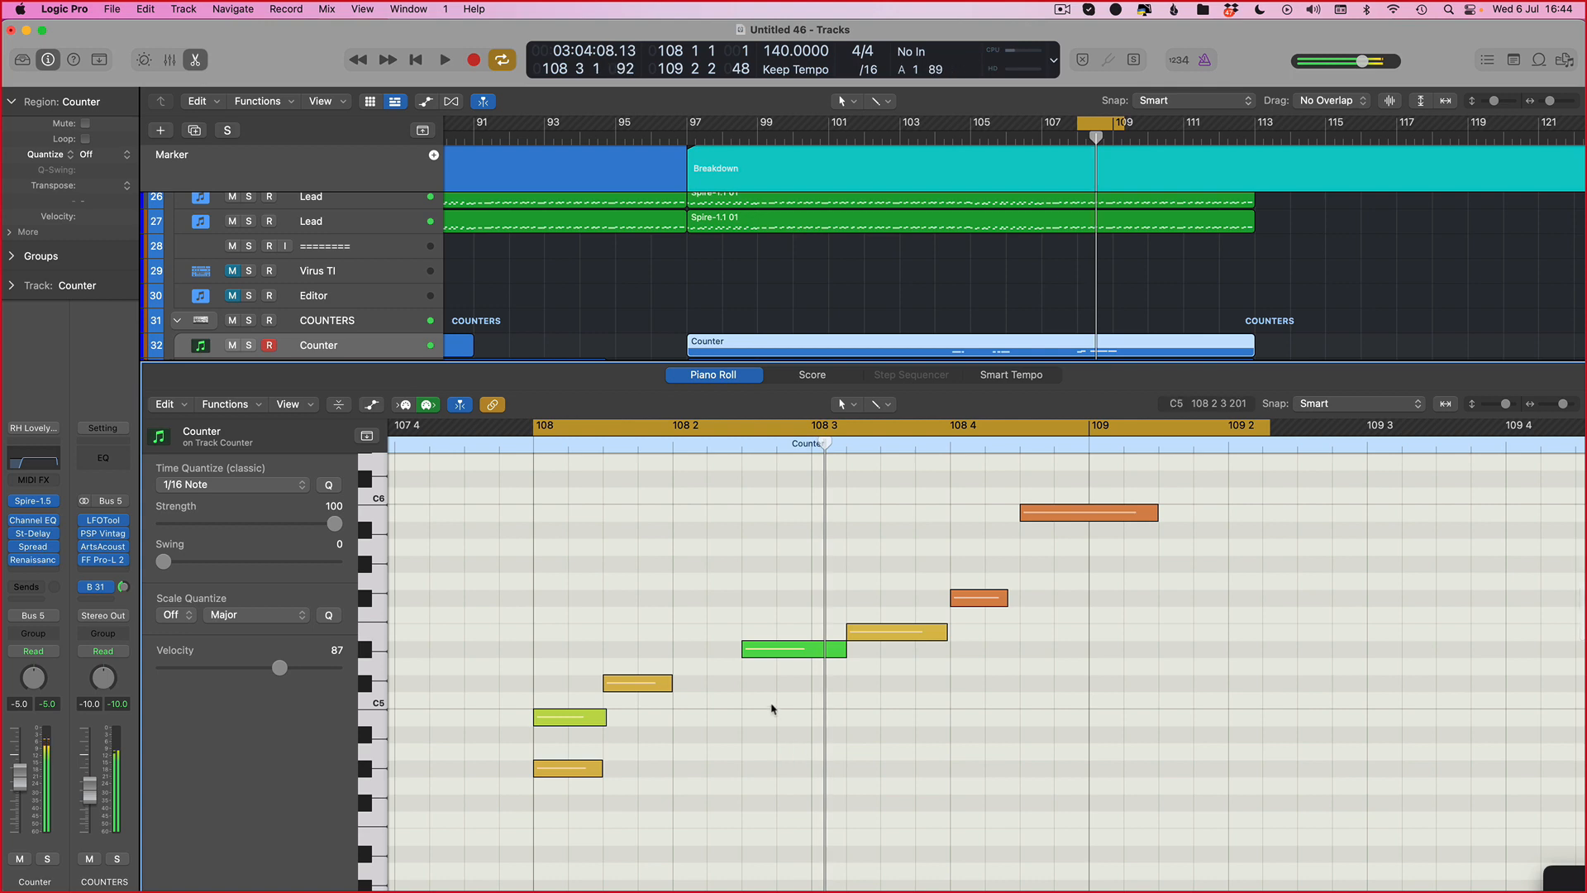
key(space)
click(589, 768)
key(space)
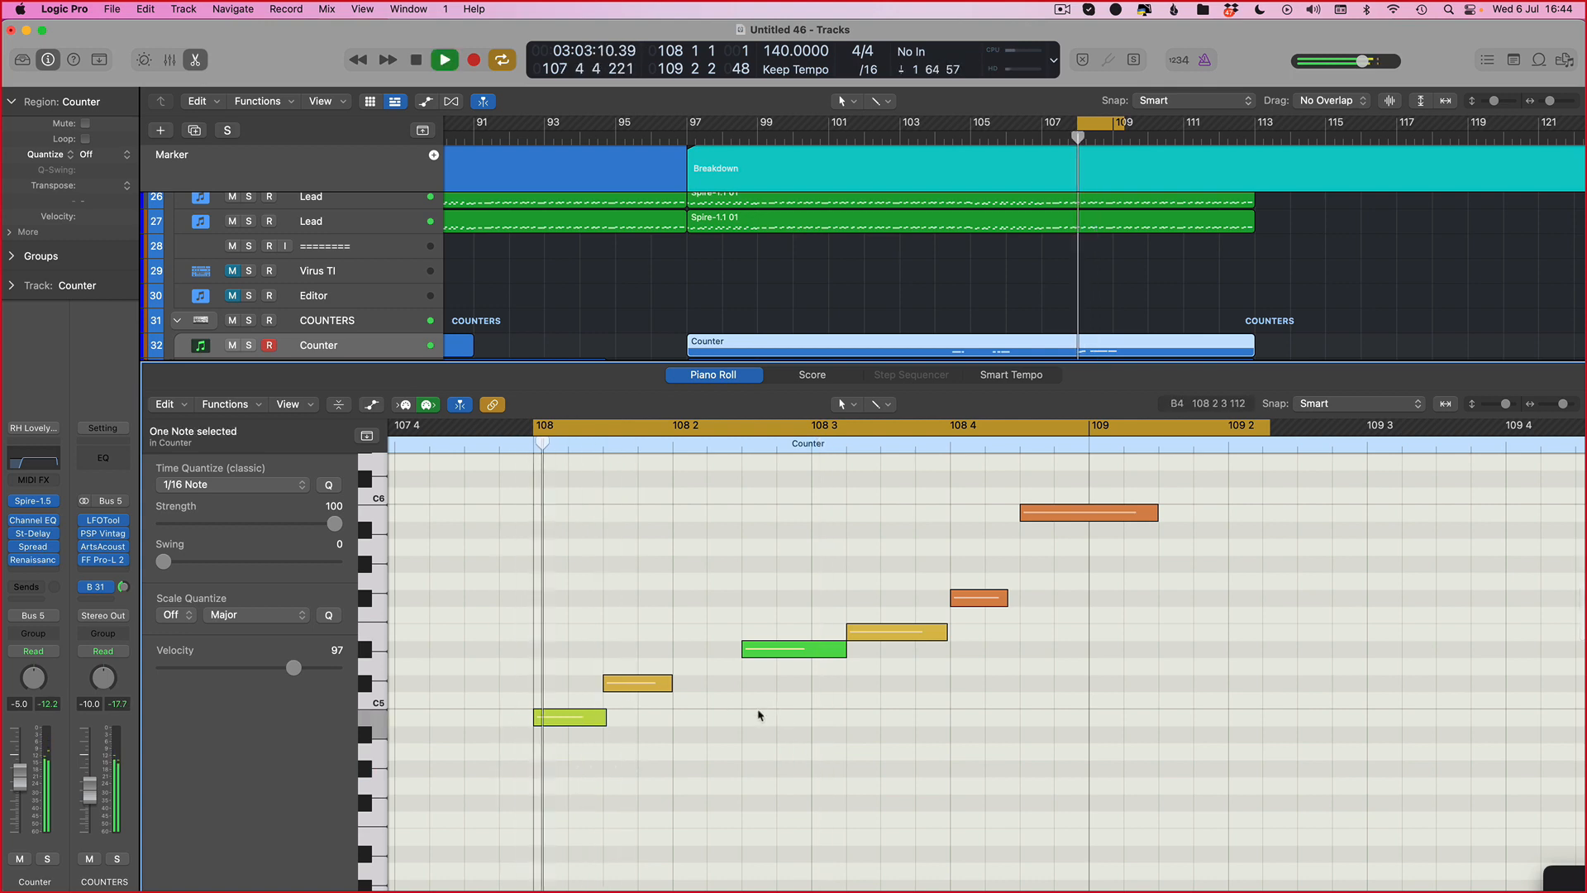
Step: Select the second Counter track and play its part around bar 108
scroll(929, 647, up, 3)
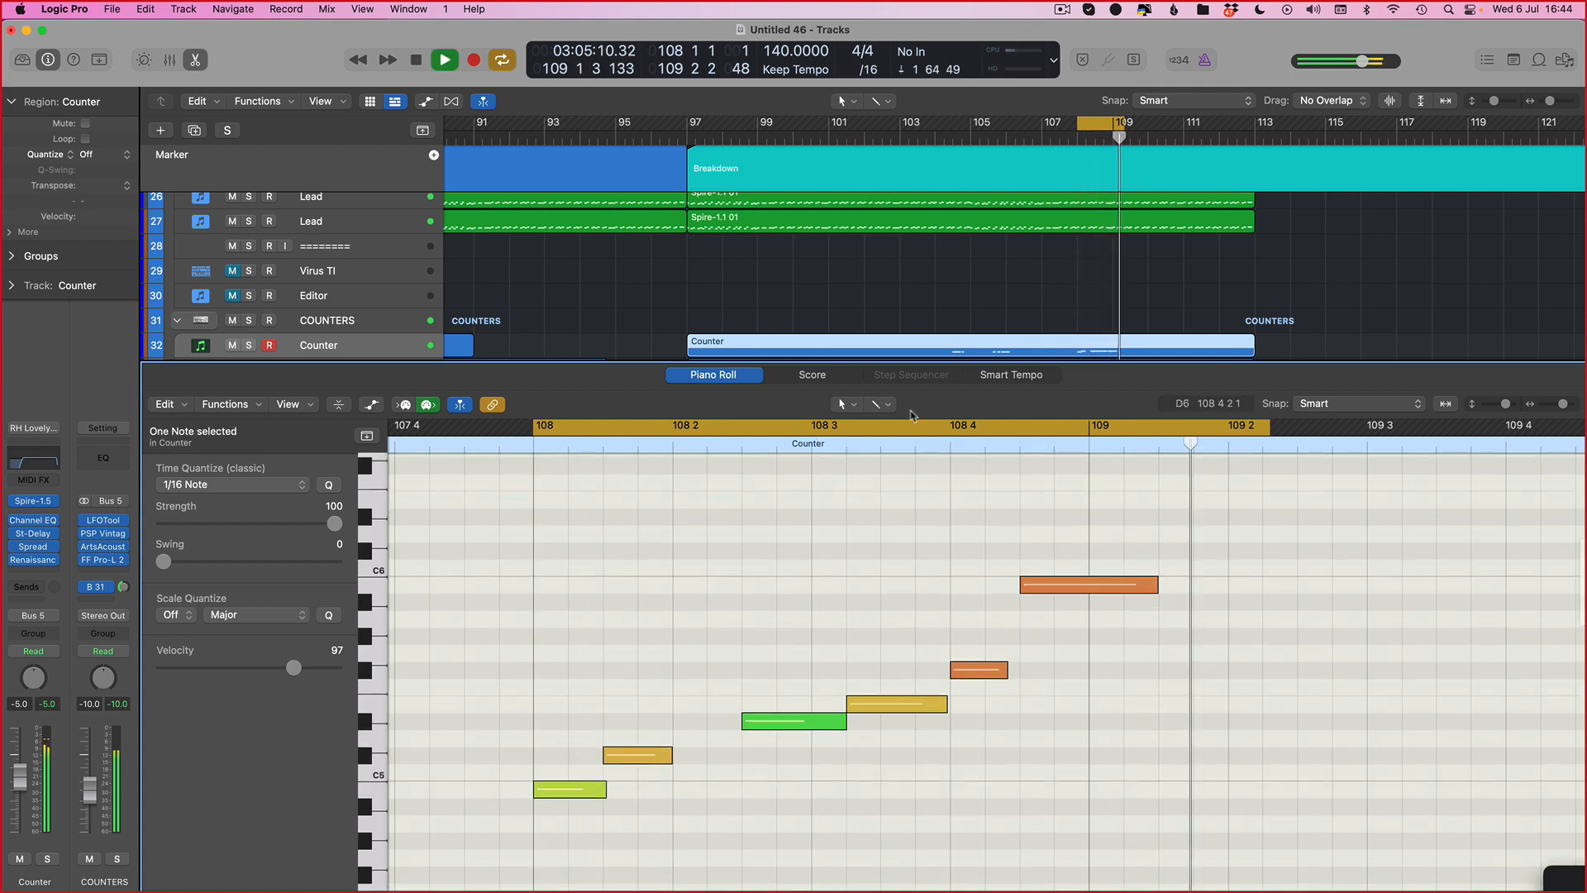
scroll(1066, 272, down, 5)
drag(1122, 122, 1174, 123)
key(space)
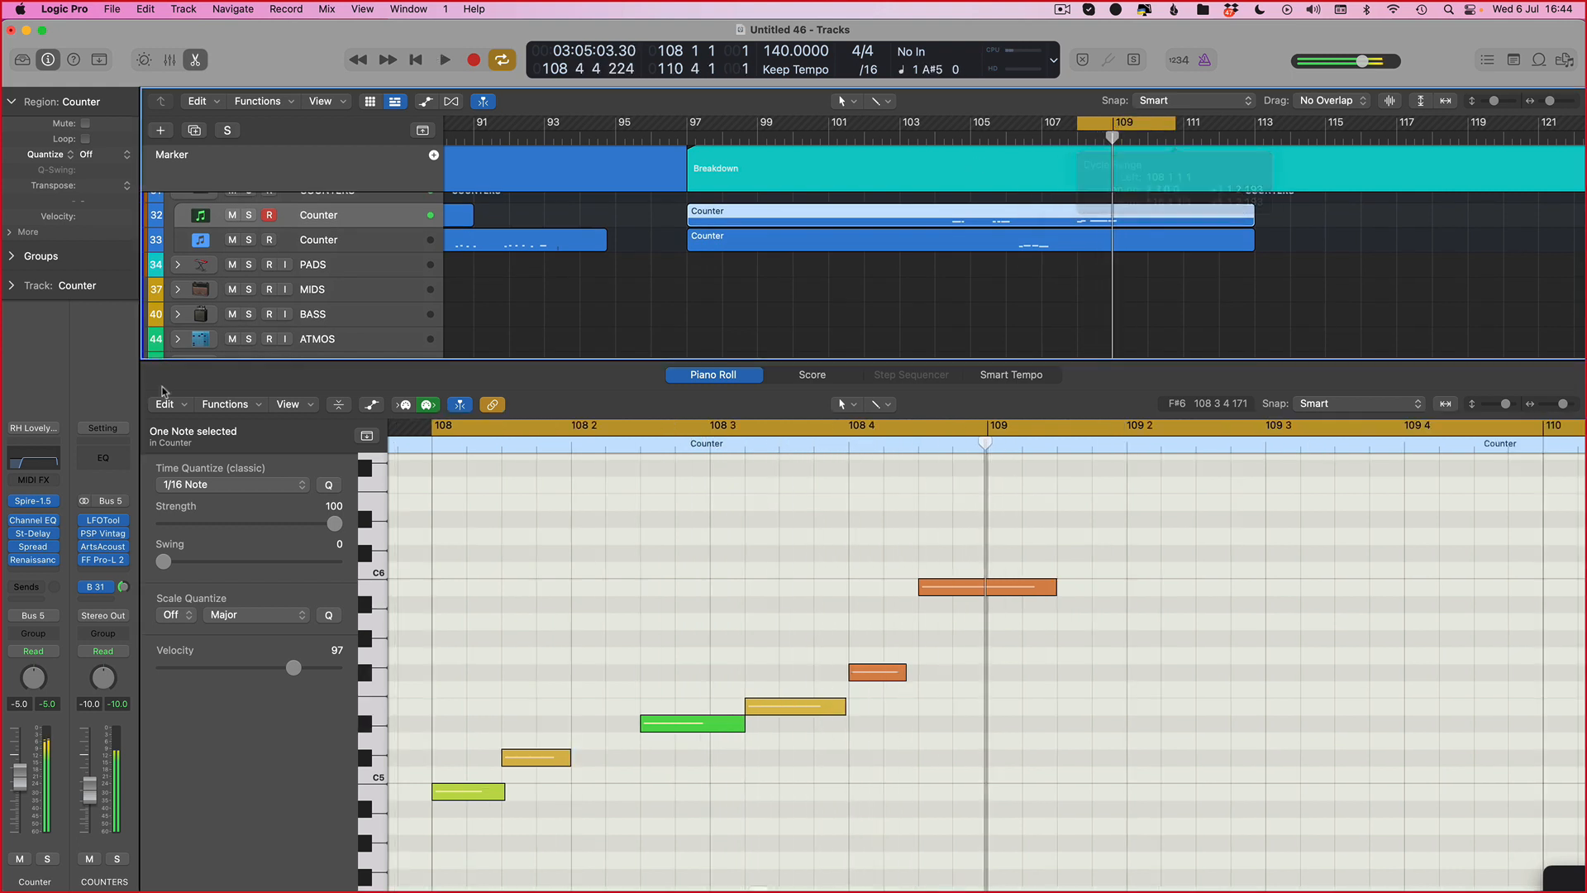
click(326, 240)
key(space)
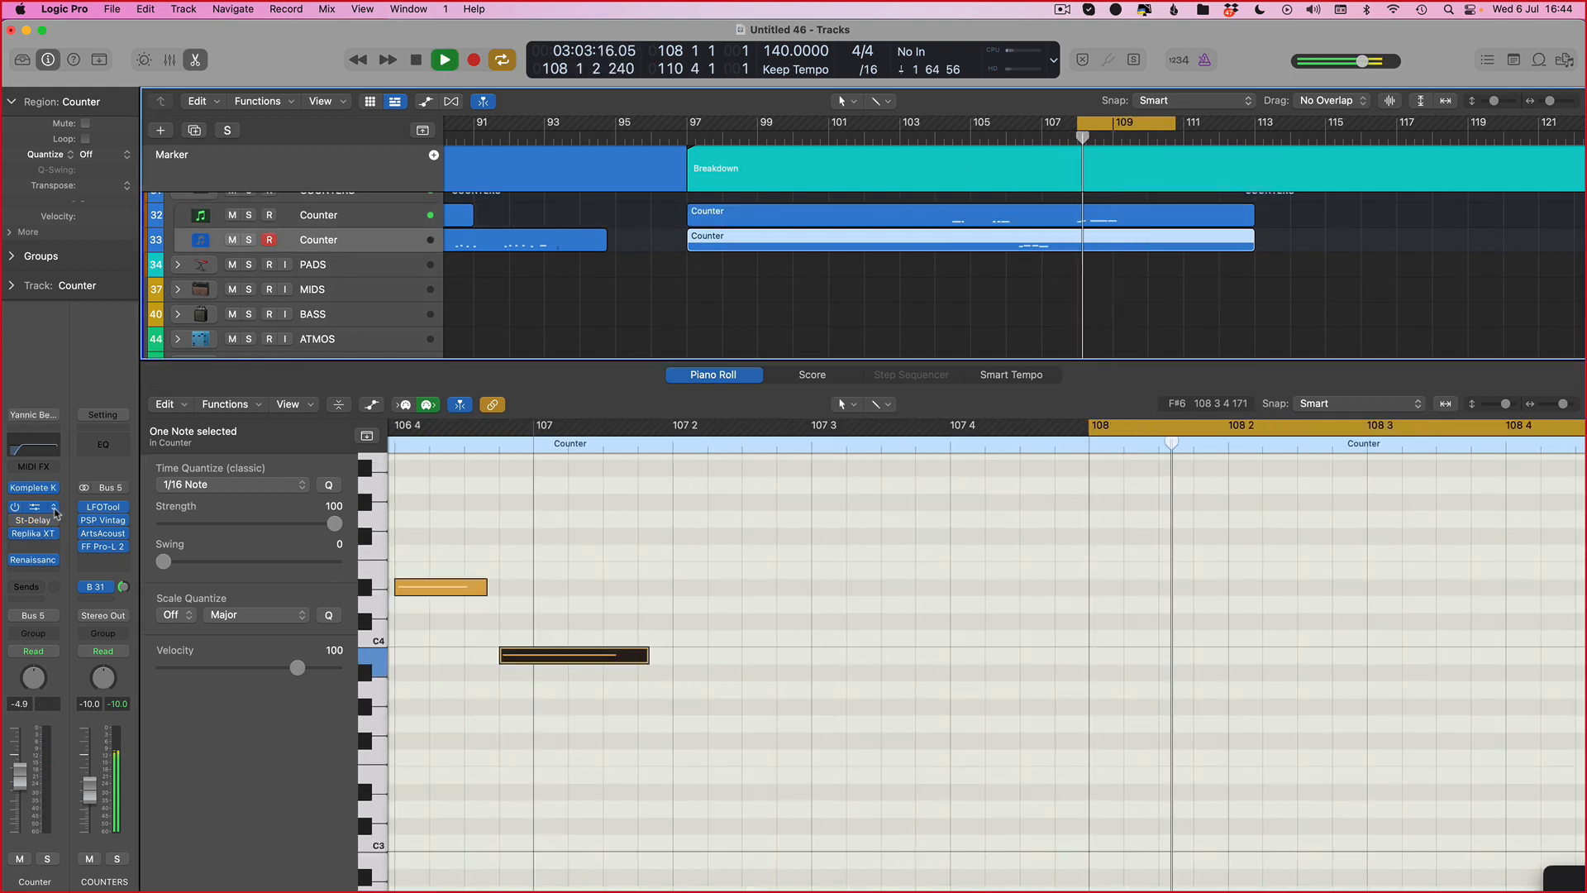
Step: Show the second Counter track's plug-in windows, then hide them and close the editor
mouse_move(13, 520)
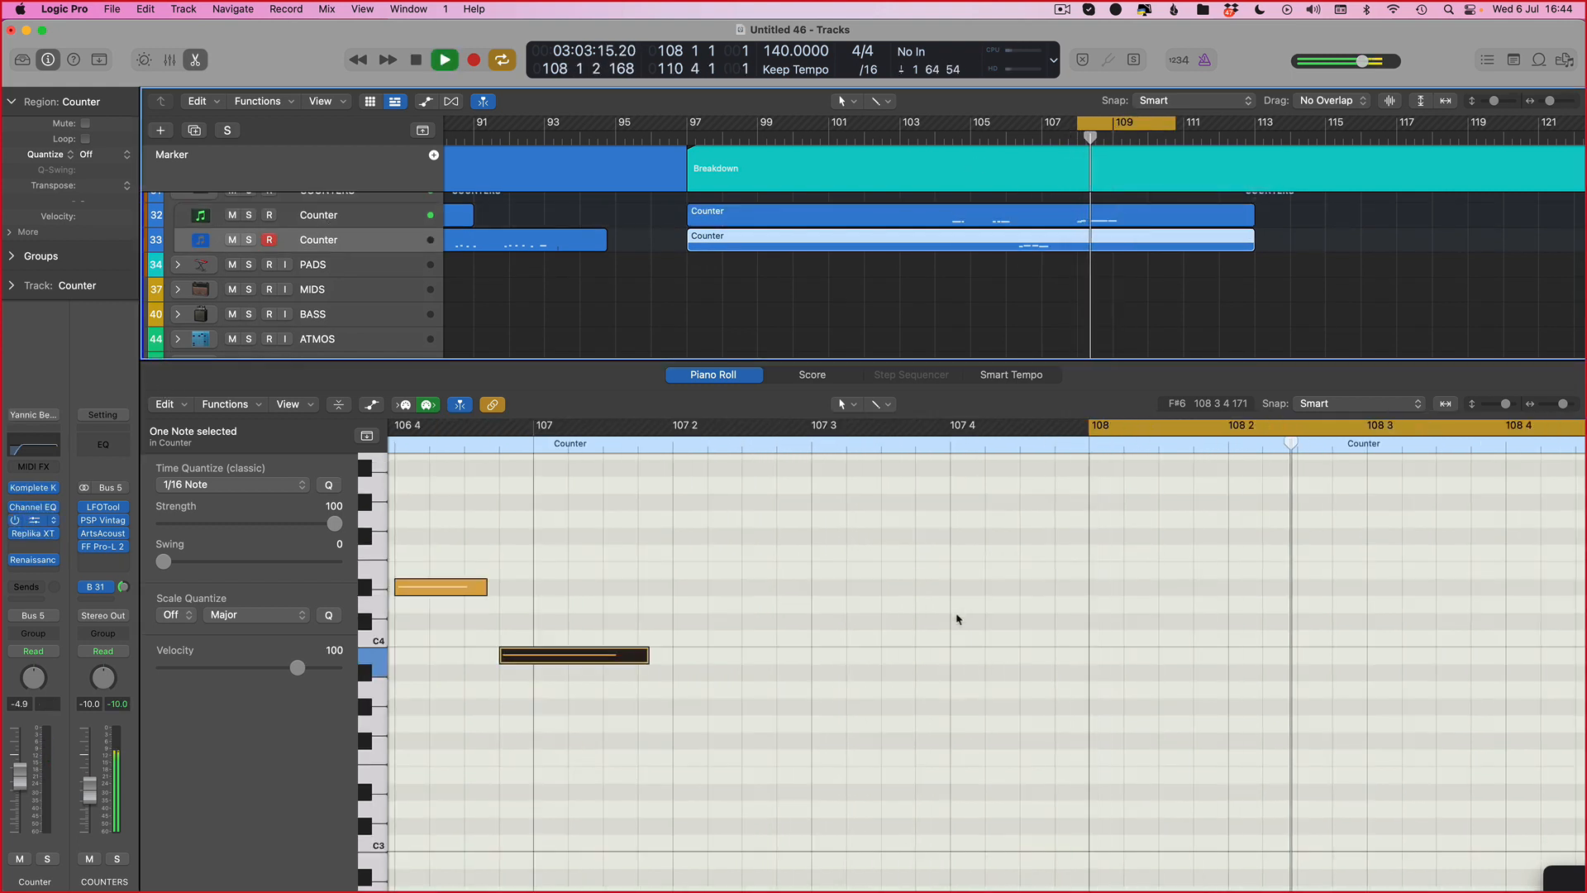
key(v)
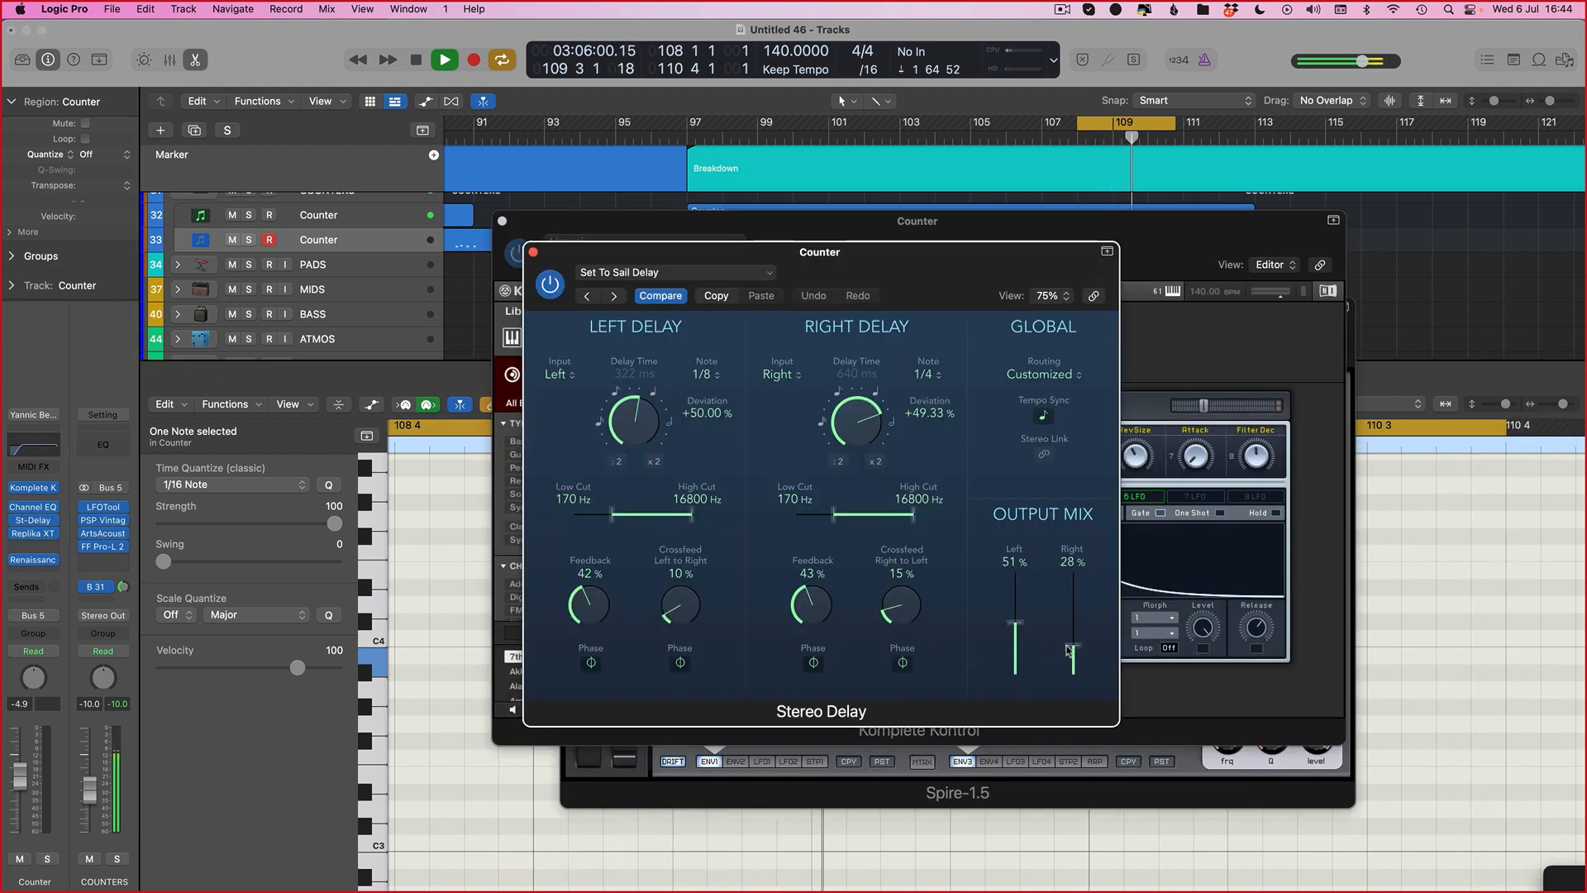
key(v)
key(v)
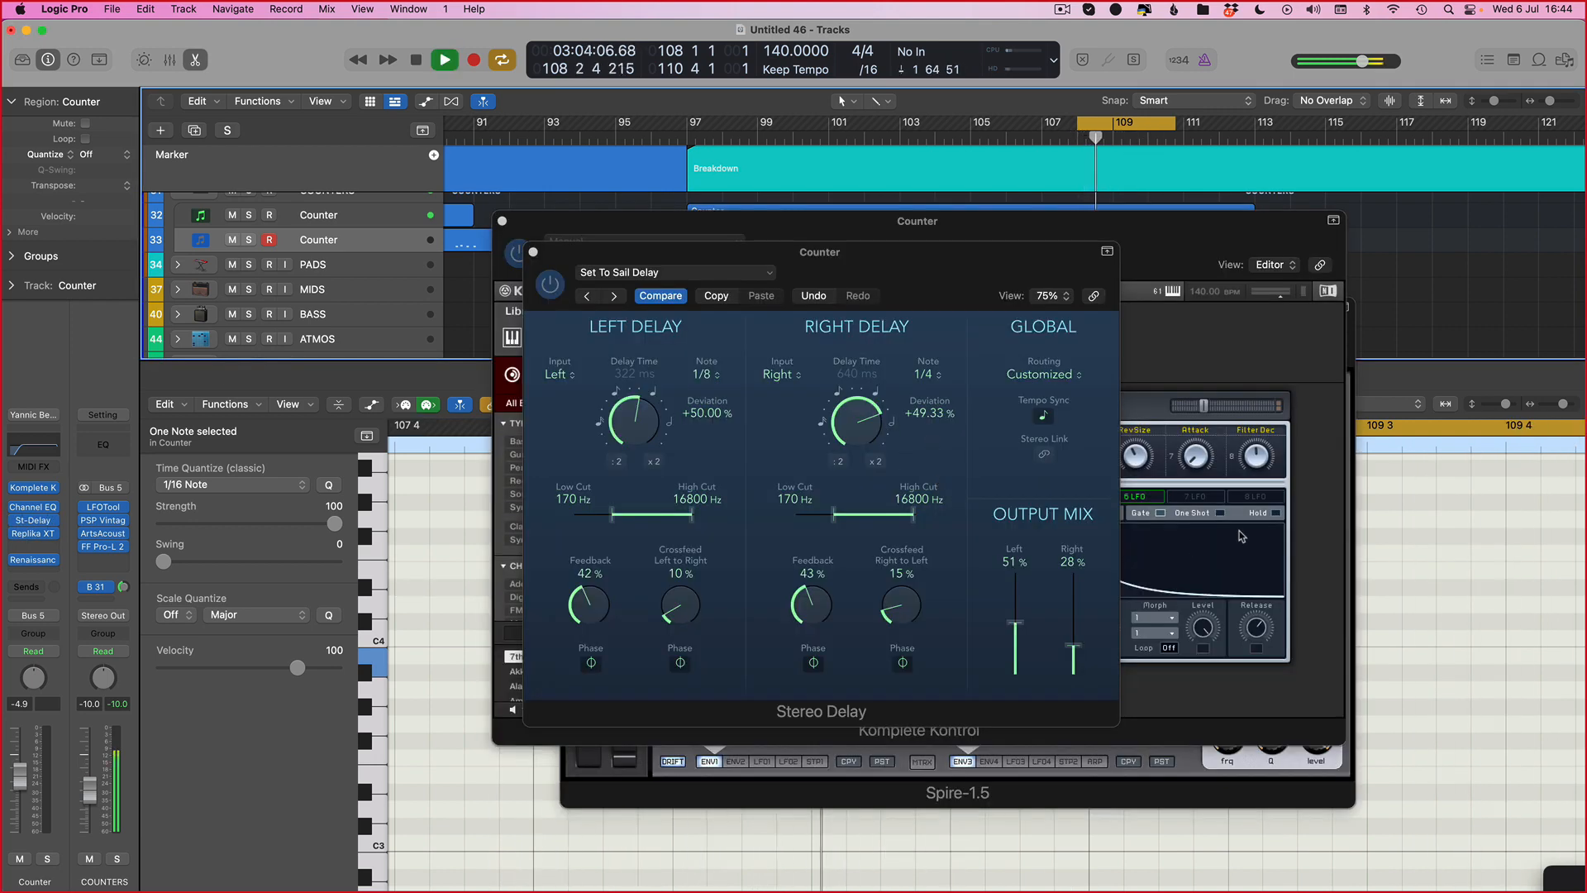
key(v)
key(e)
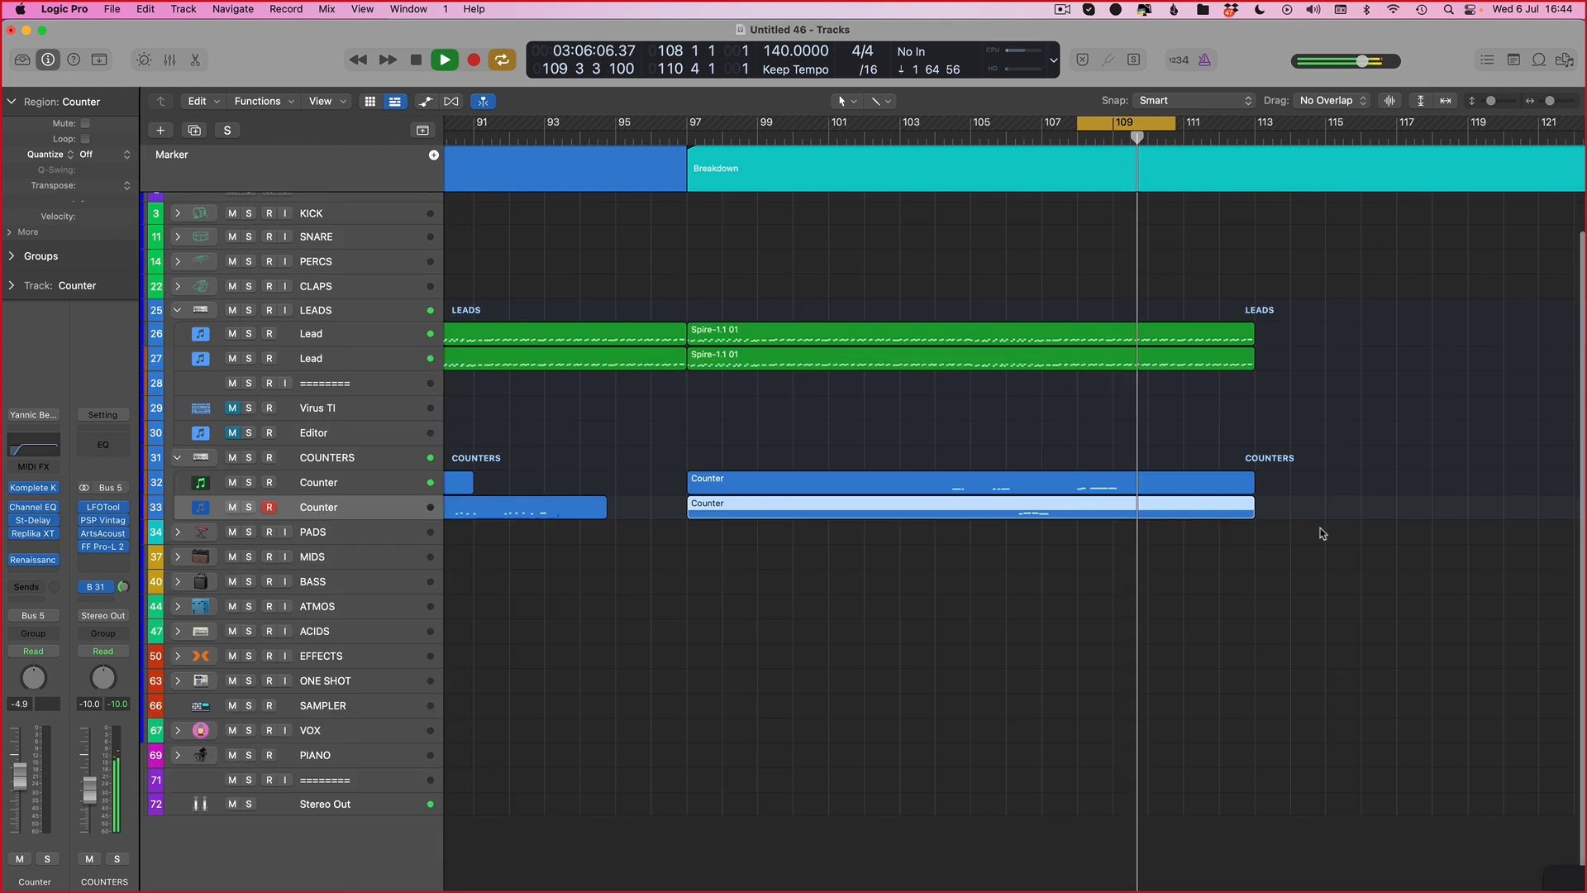
Step: Set the cycle to bars 109 through 113 and play the first Counter track with its Stereo Delay shown
drag(1174, 124, 1247, 140)
click(727, 483)
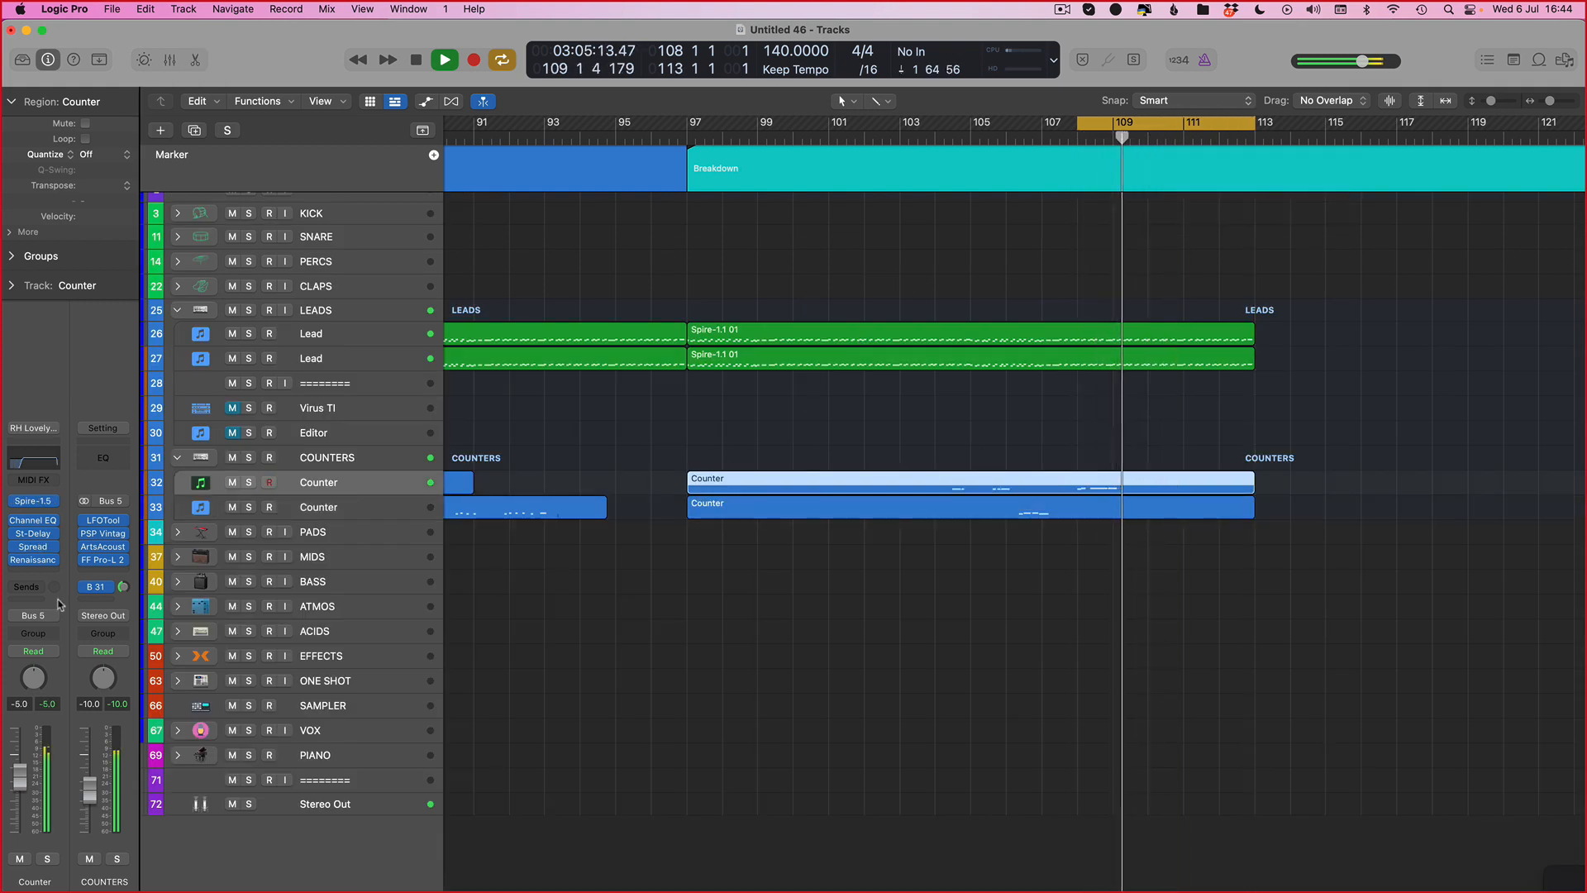
key(v)
key(space)
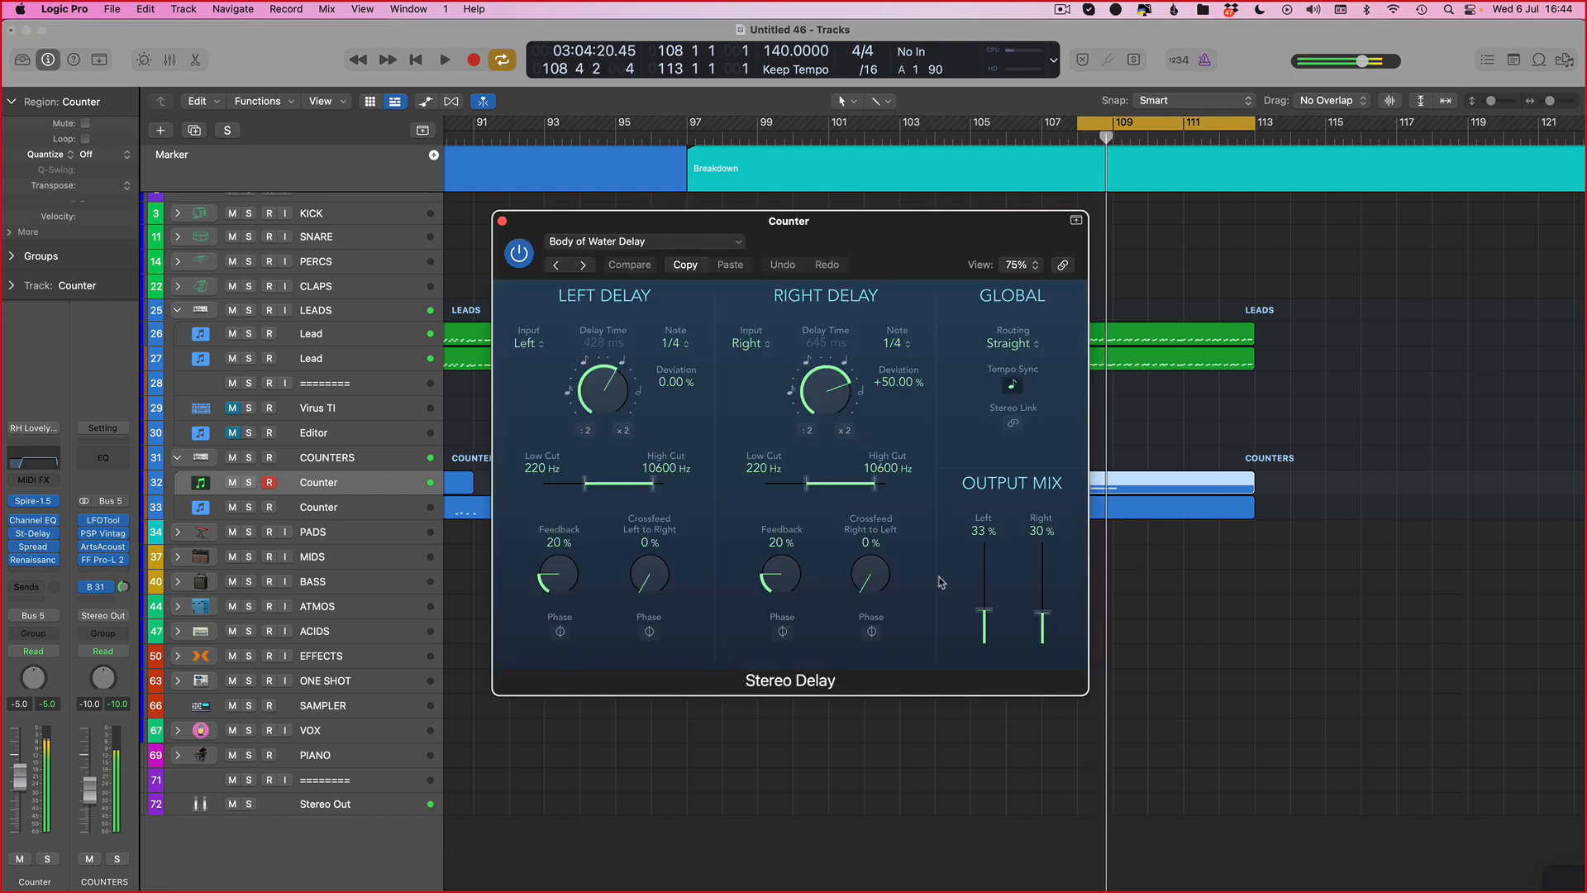
key(space)
Step: Raise the Stereo Delay's left output mix level to about 45%
click(992, 602)
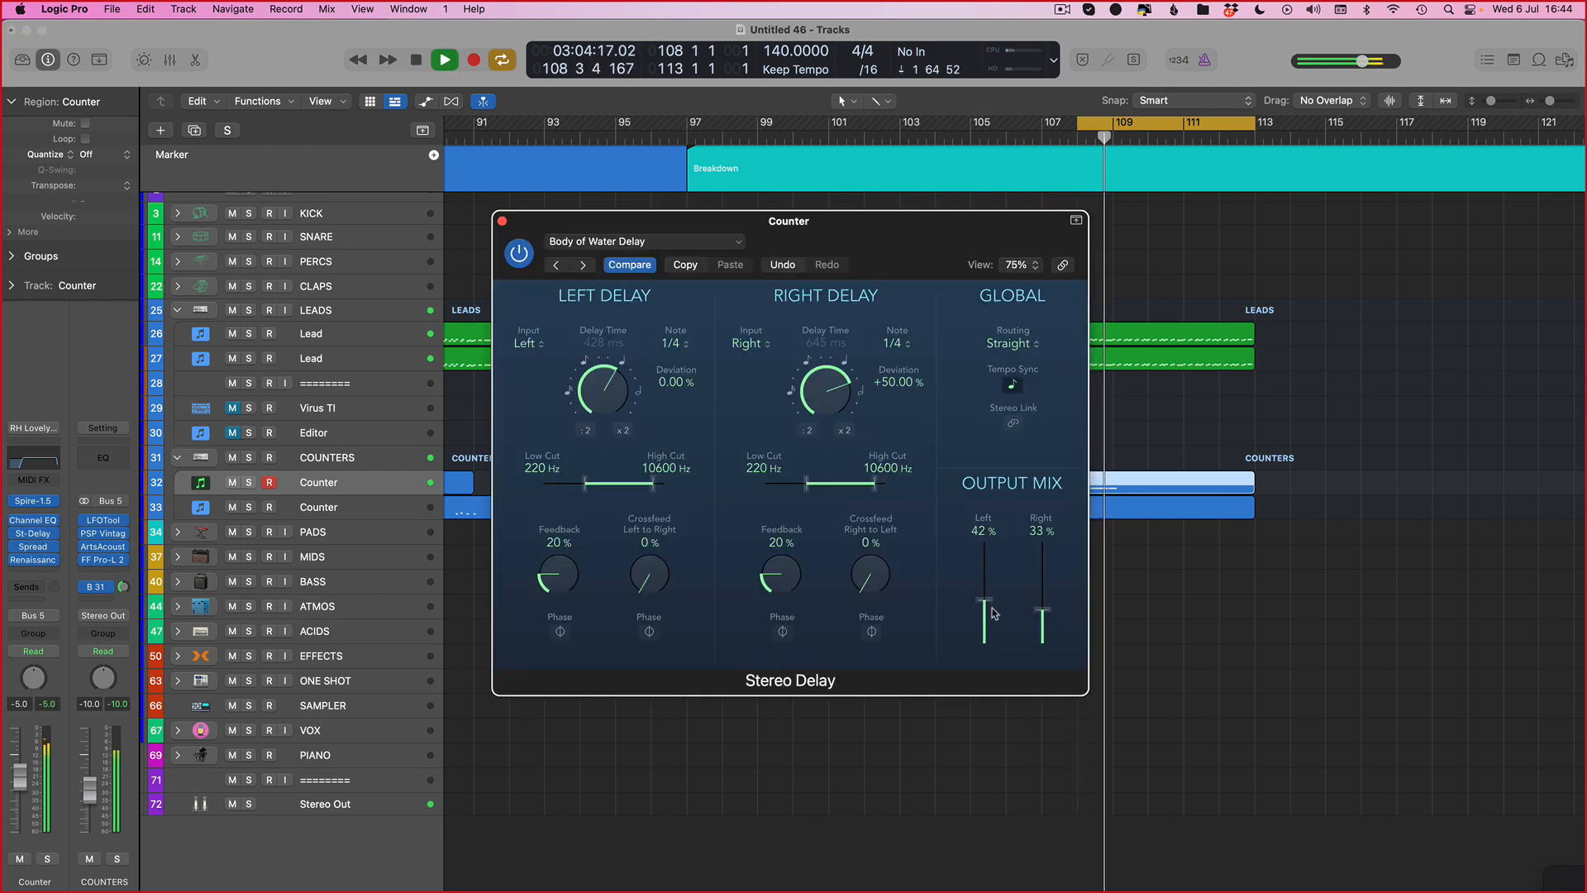
key(v)
key(v)
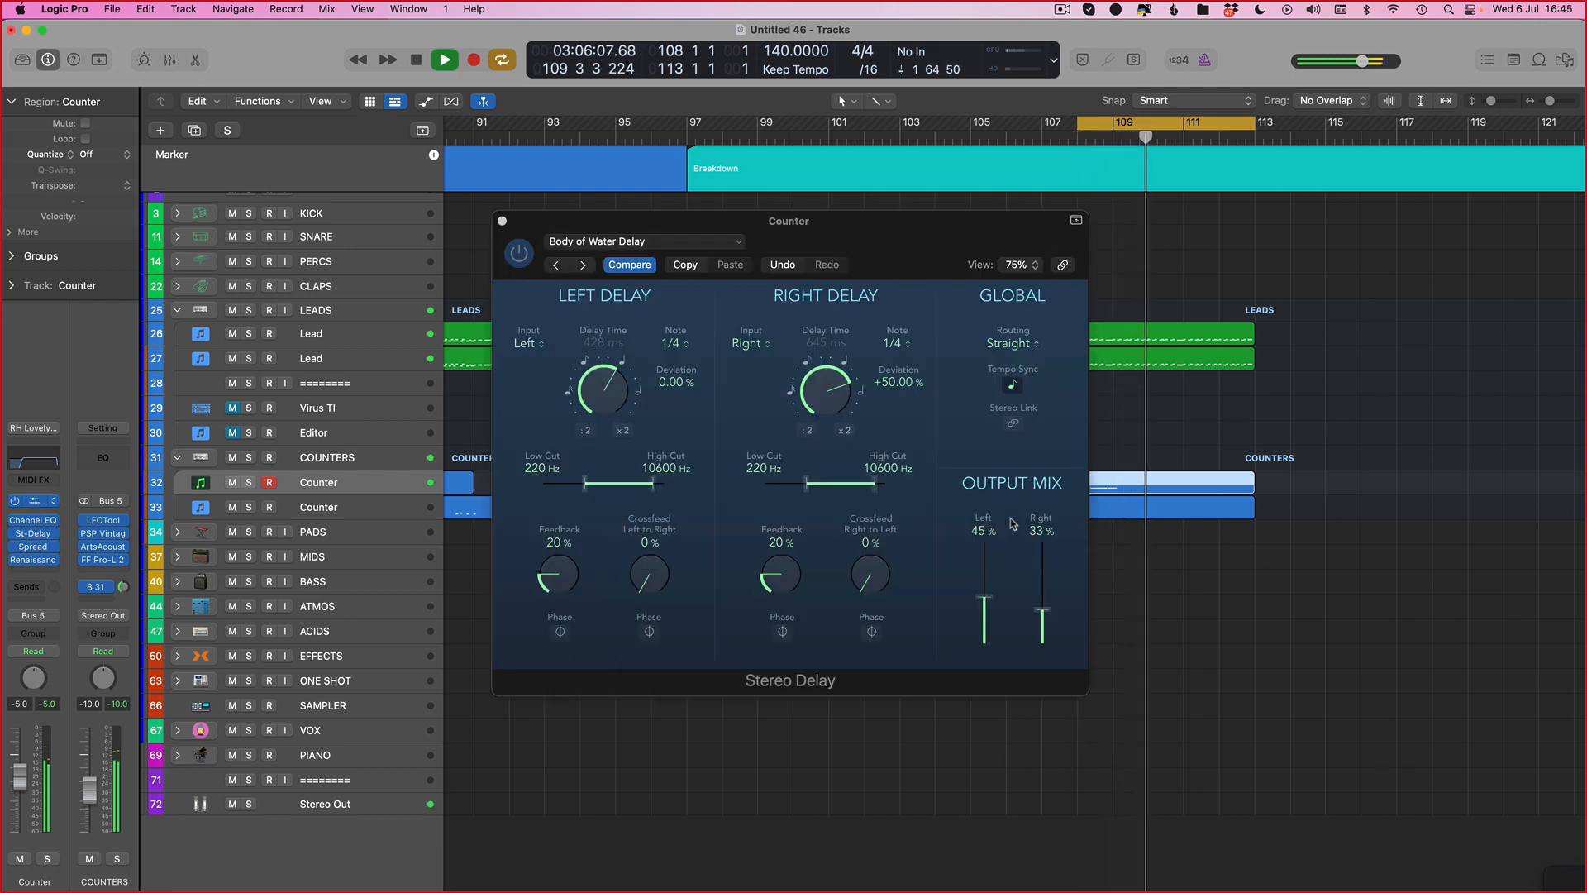
Step: Open the first Counter track's Spire instrument, play it, and show the track automation lanes
click(30, 501)
key(space)
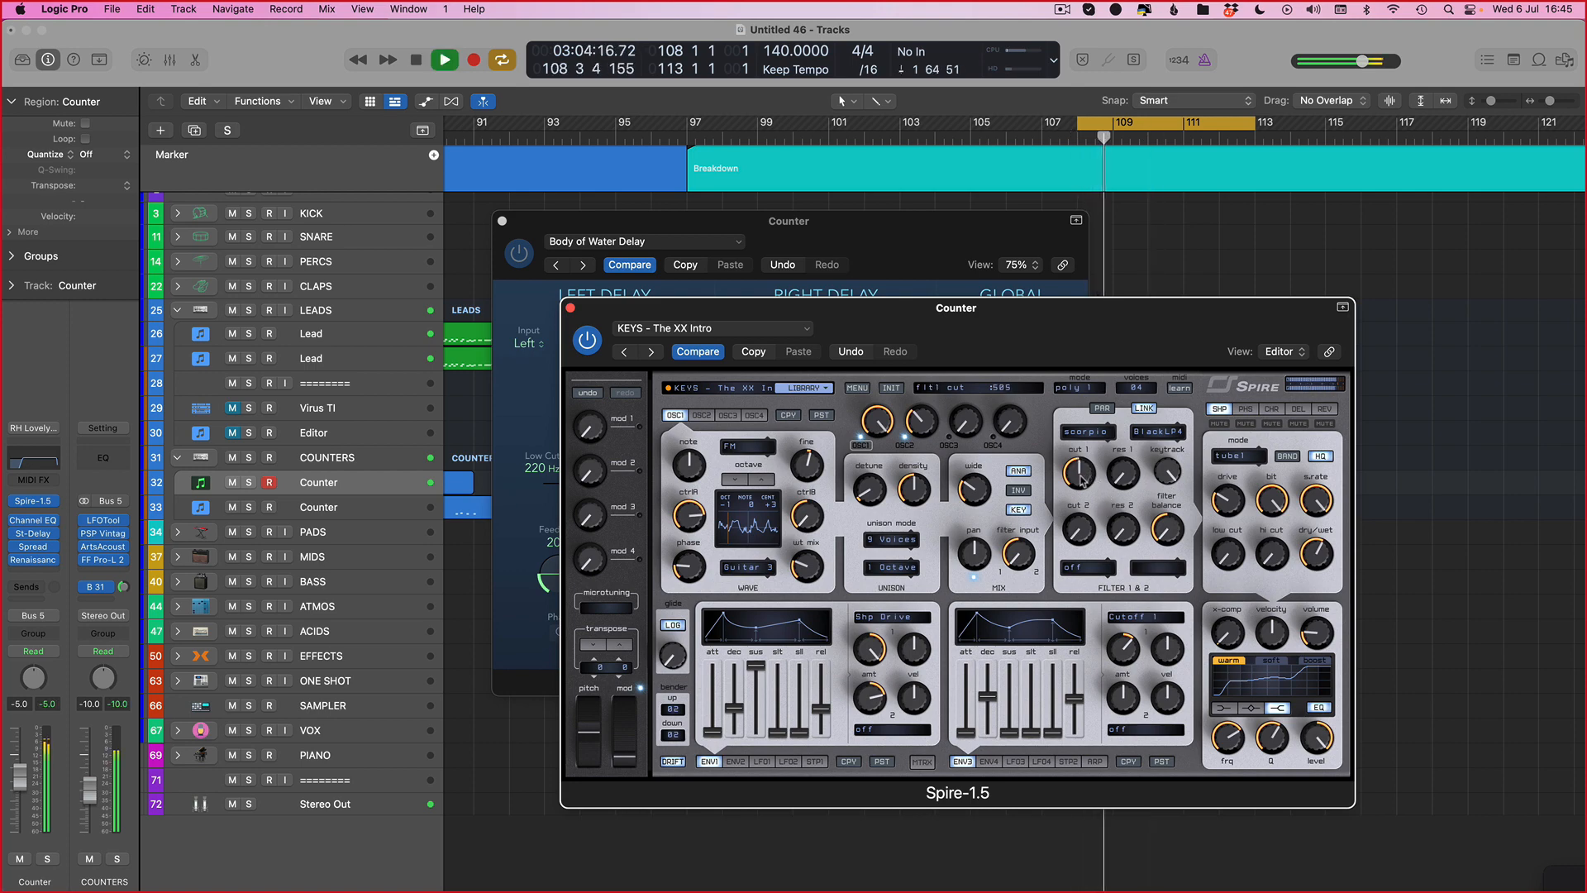
key(v)
key(a)
key(space)
key(super+Left)
key(super+Left)
key(super+Left)
scroll(672, 577, left, 5)
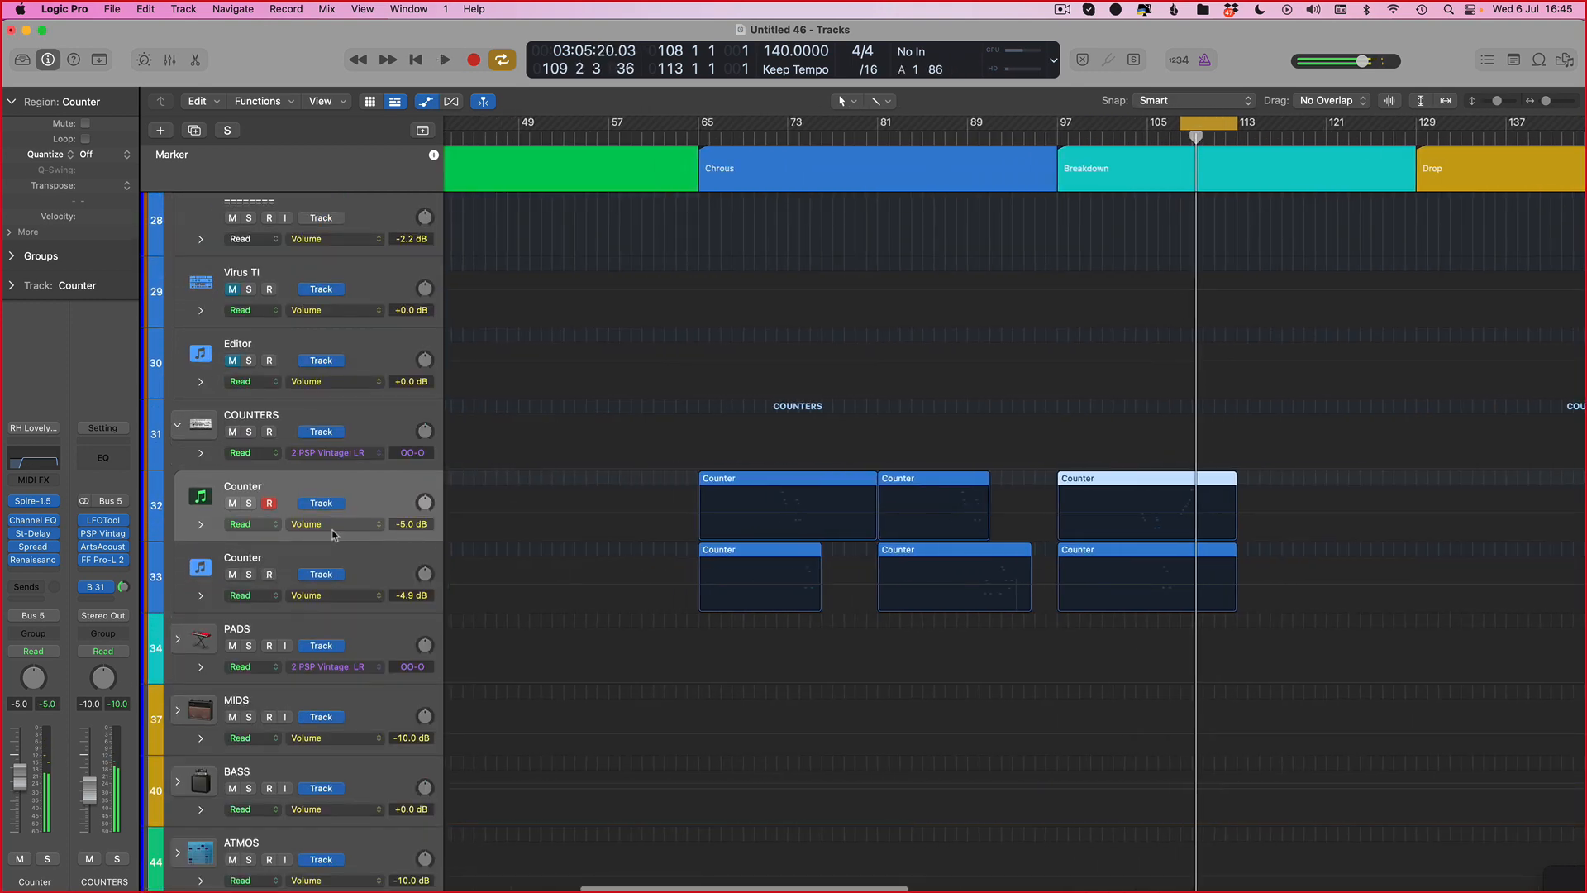
Step: Choose Spire's filter 1 cutoff as the automation parameter on the first Counter track
key(v)
click(1083, 463)
key(v)
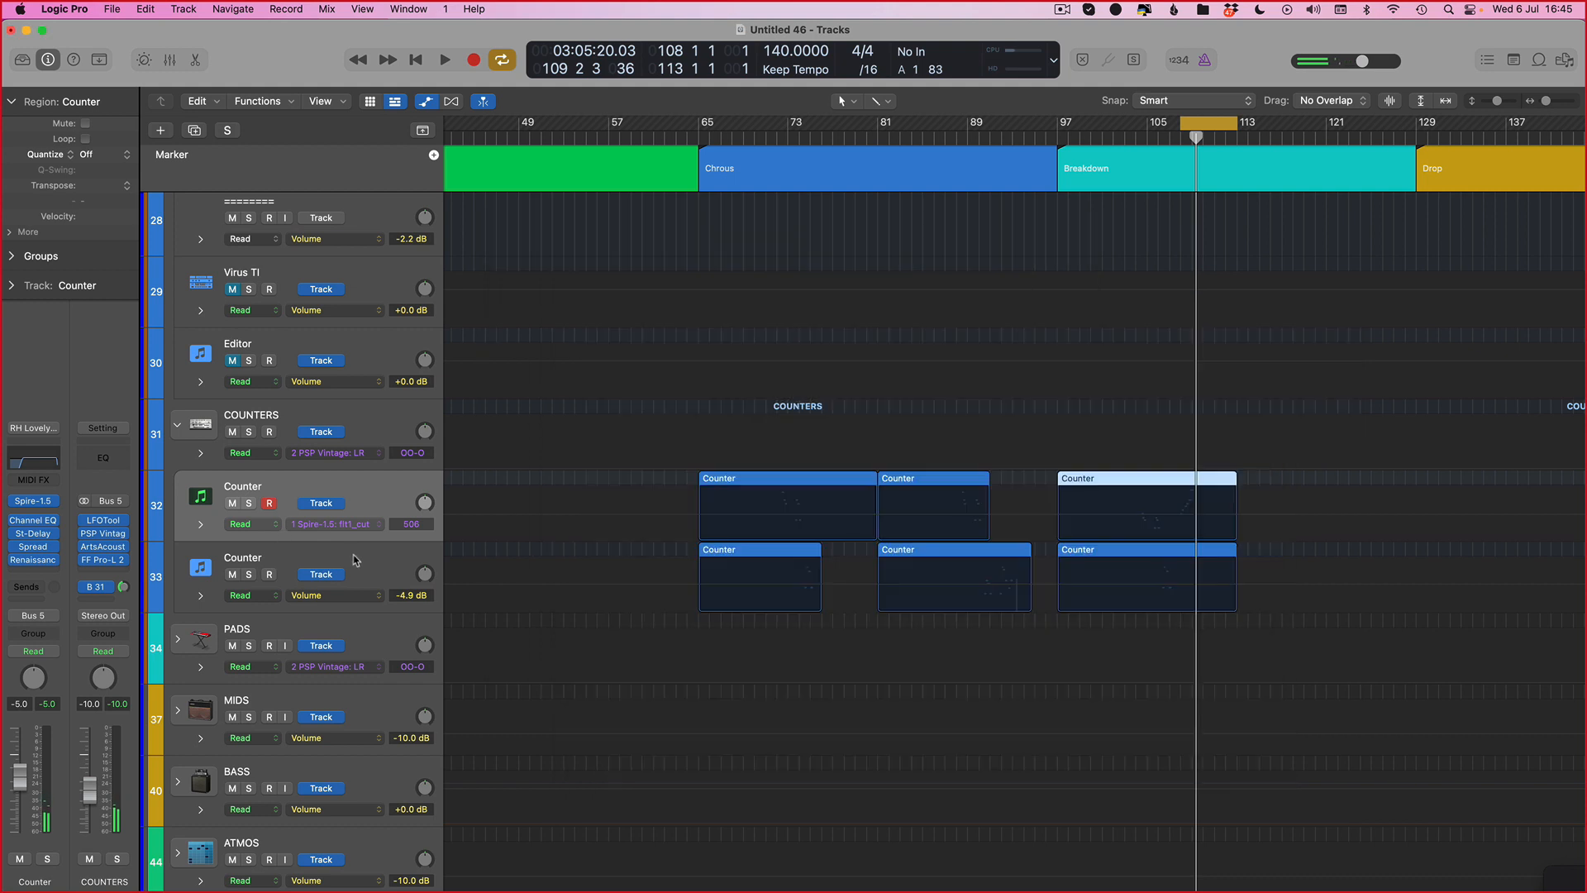
Step: Choose Massive's Cutoff as the automation parameter on the second Counter track
key(Down)
key(v)
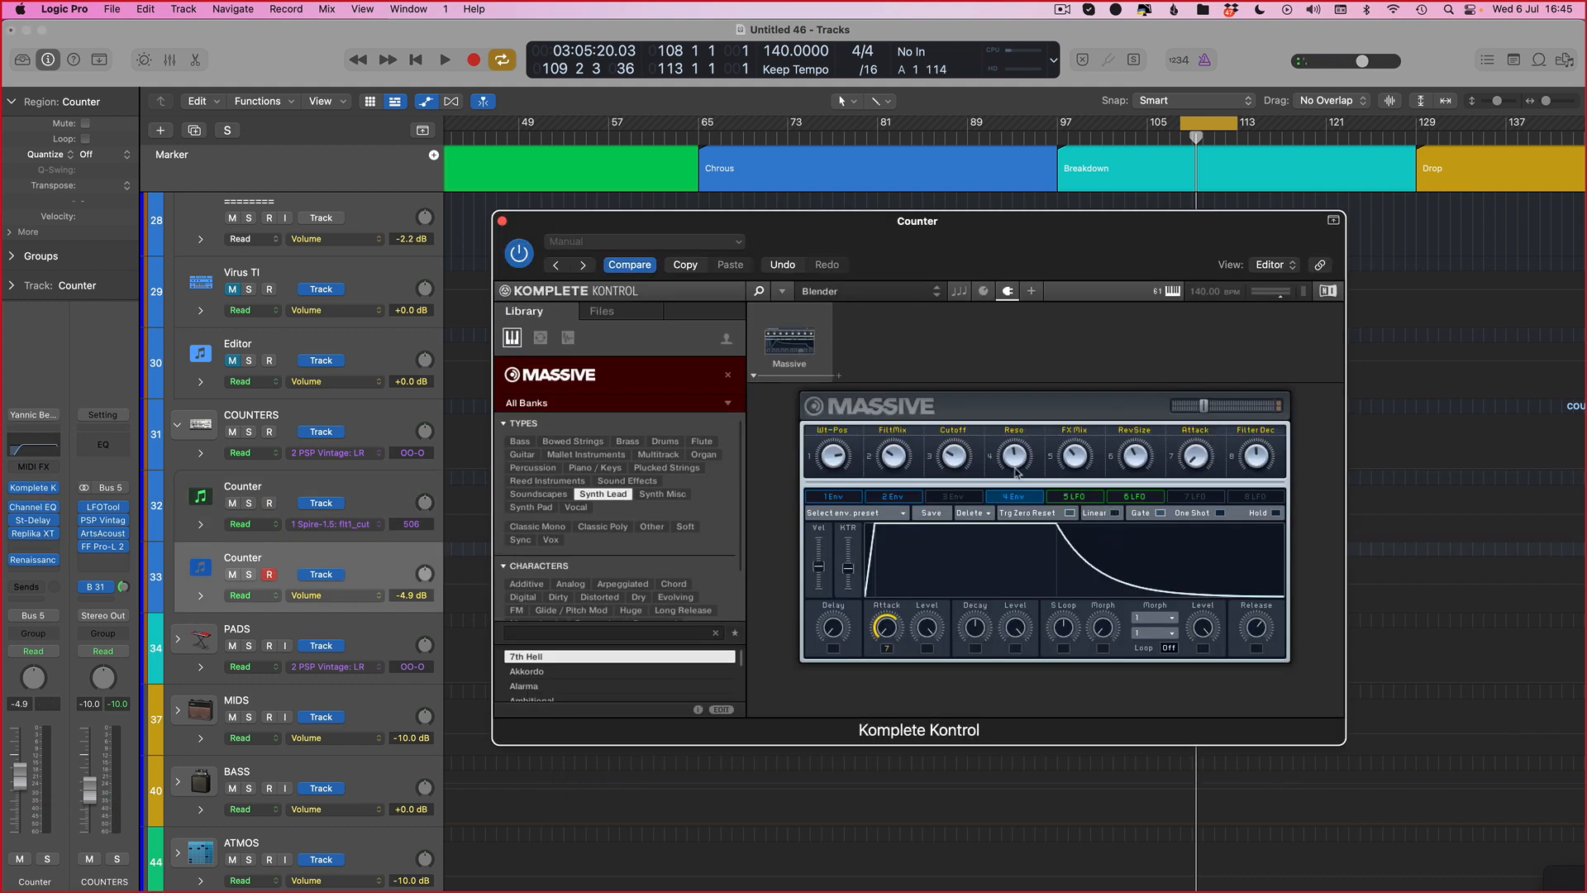
key(v)
key(XF86MonBrightnessUp)
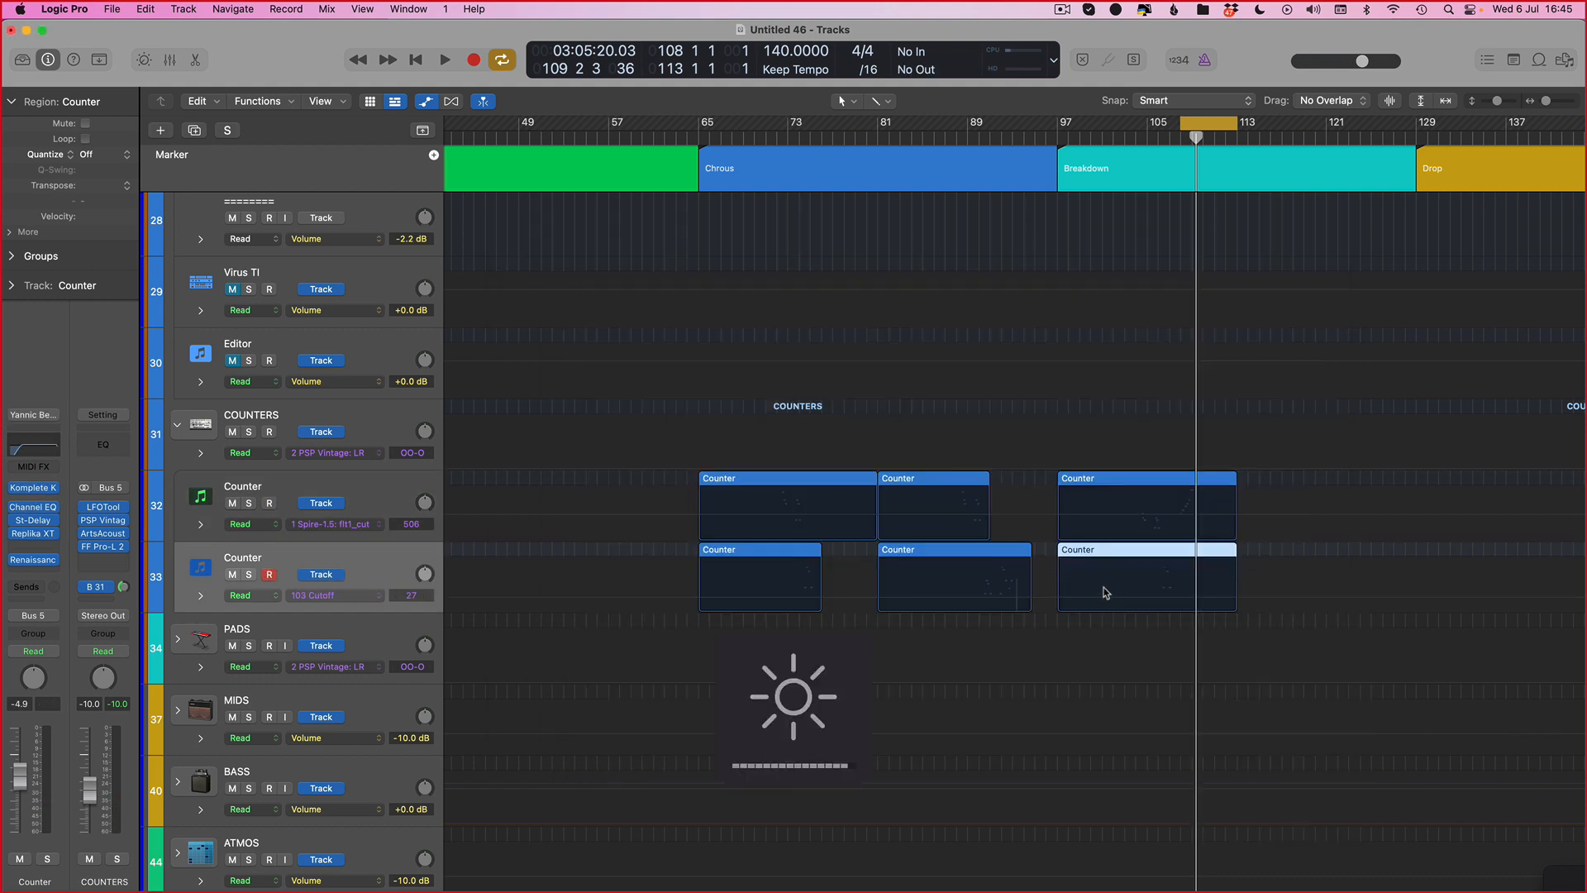
Step: Add cutoff automation points on both Counter lanes in the breakdown region
click(1147, 600)
click(1145, 599)
click(1134, 518)
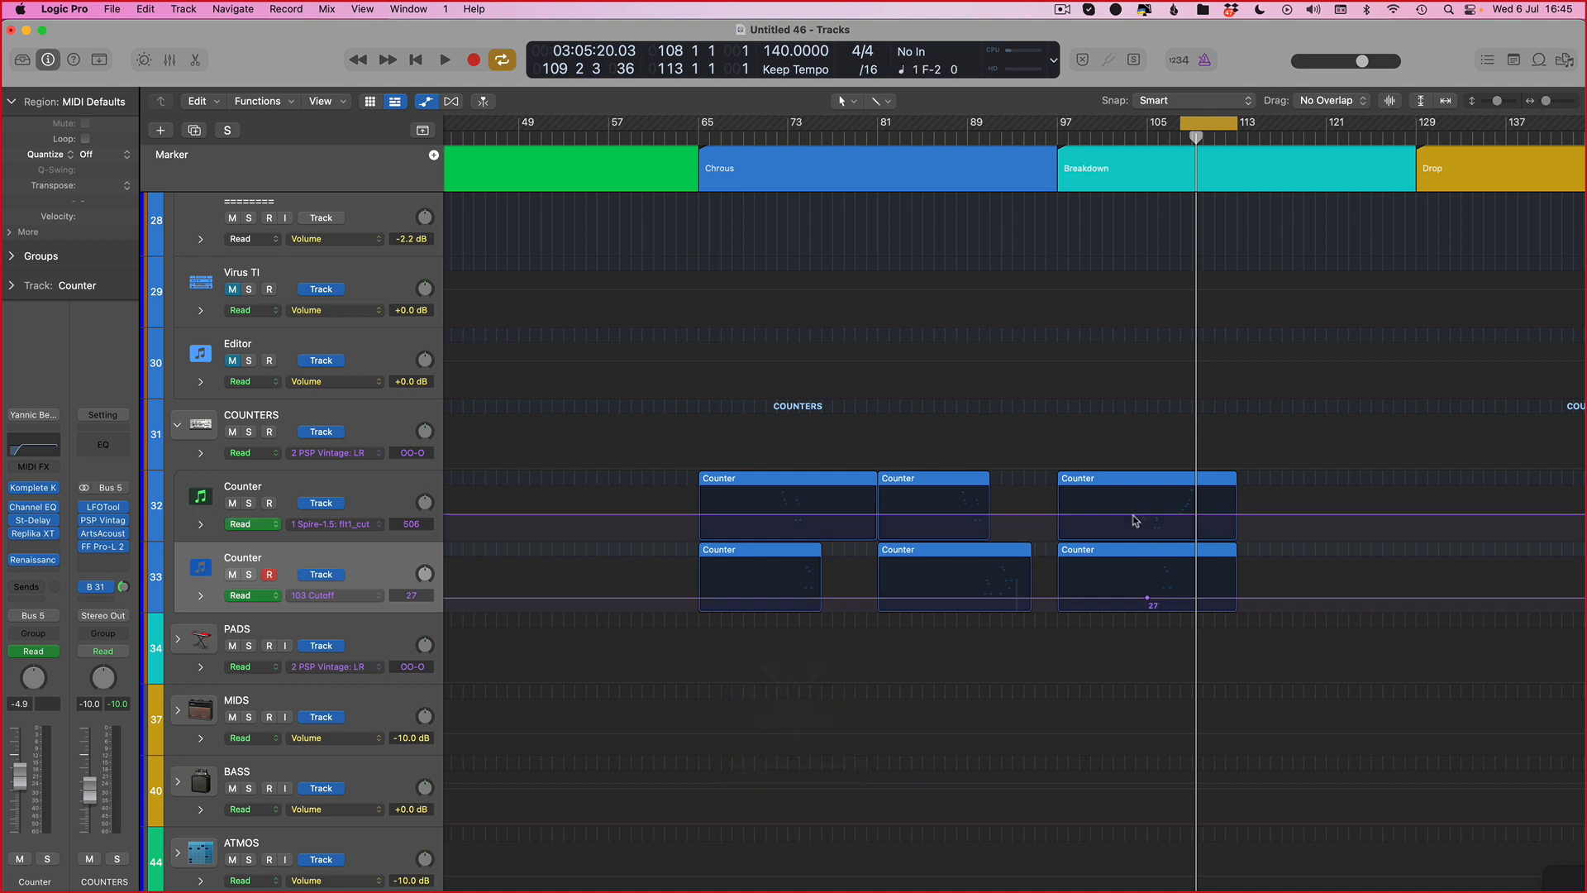
scroll(595, 520, left, 3)
scroll(661, 512, right, 7)
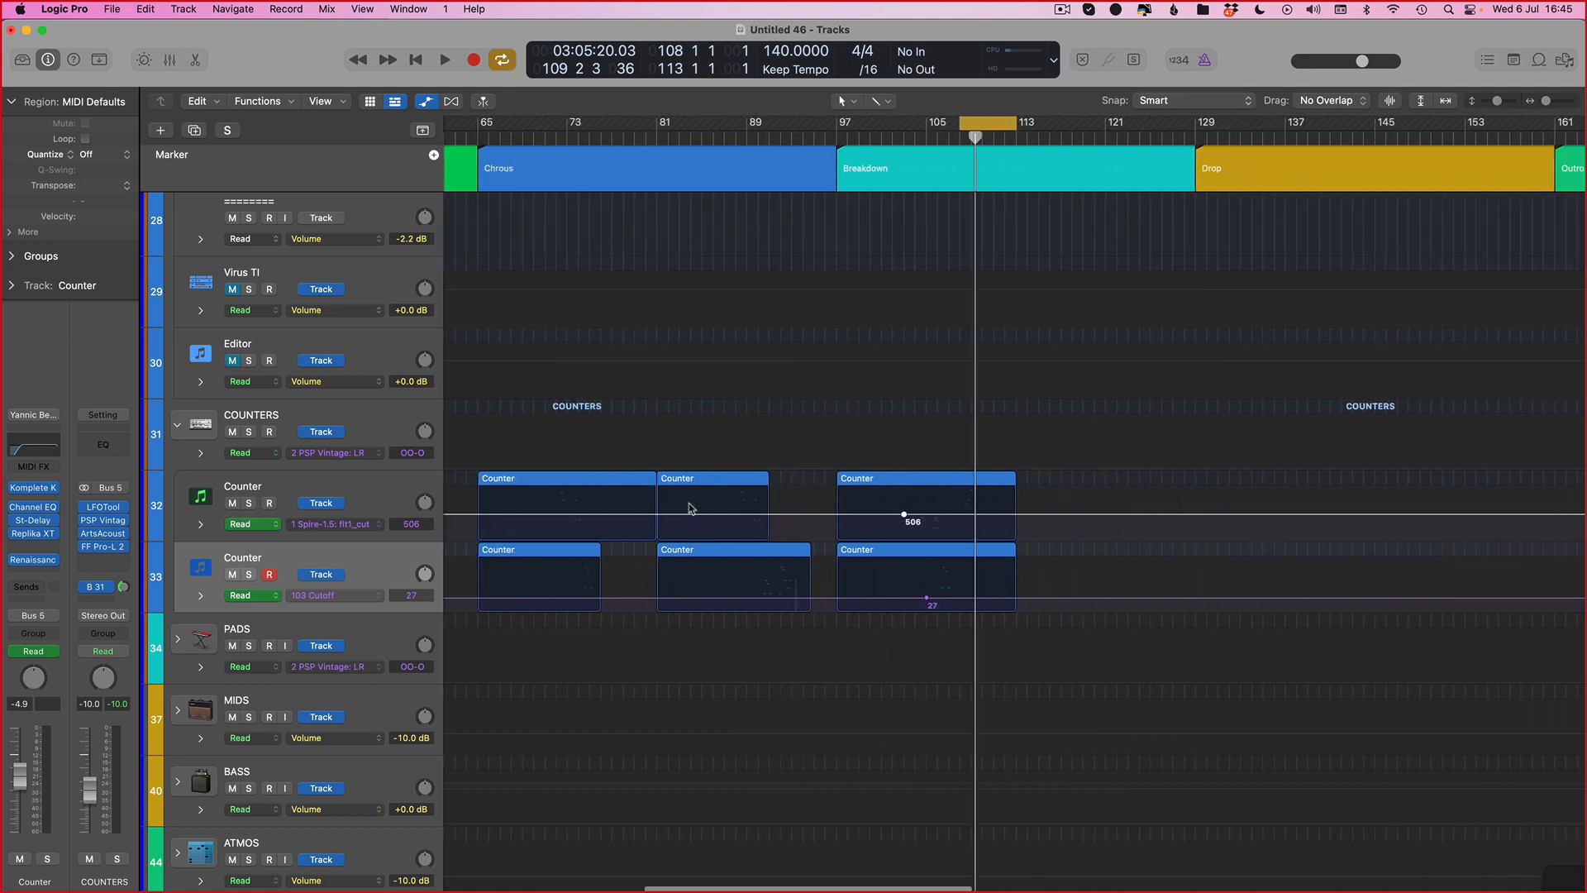
Step: Add a cutoff point at the chorus start on the first Counter lane and lower it to about 191
click(549, 516)
drag(549, 517, 549, 532)
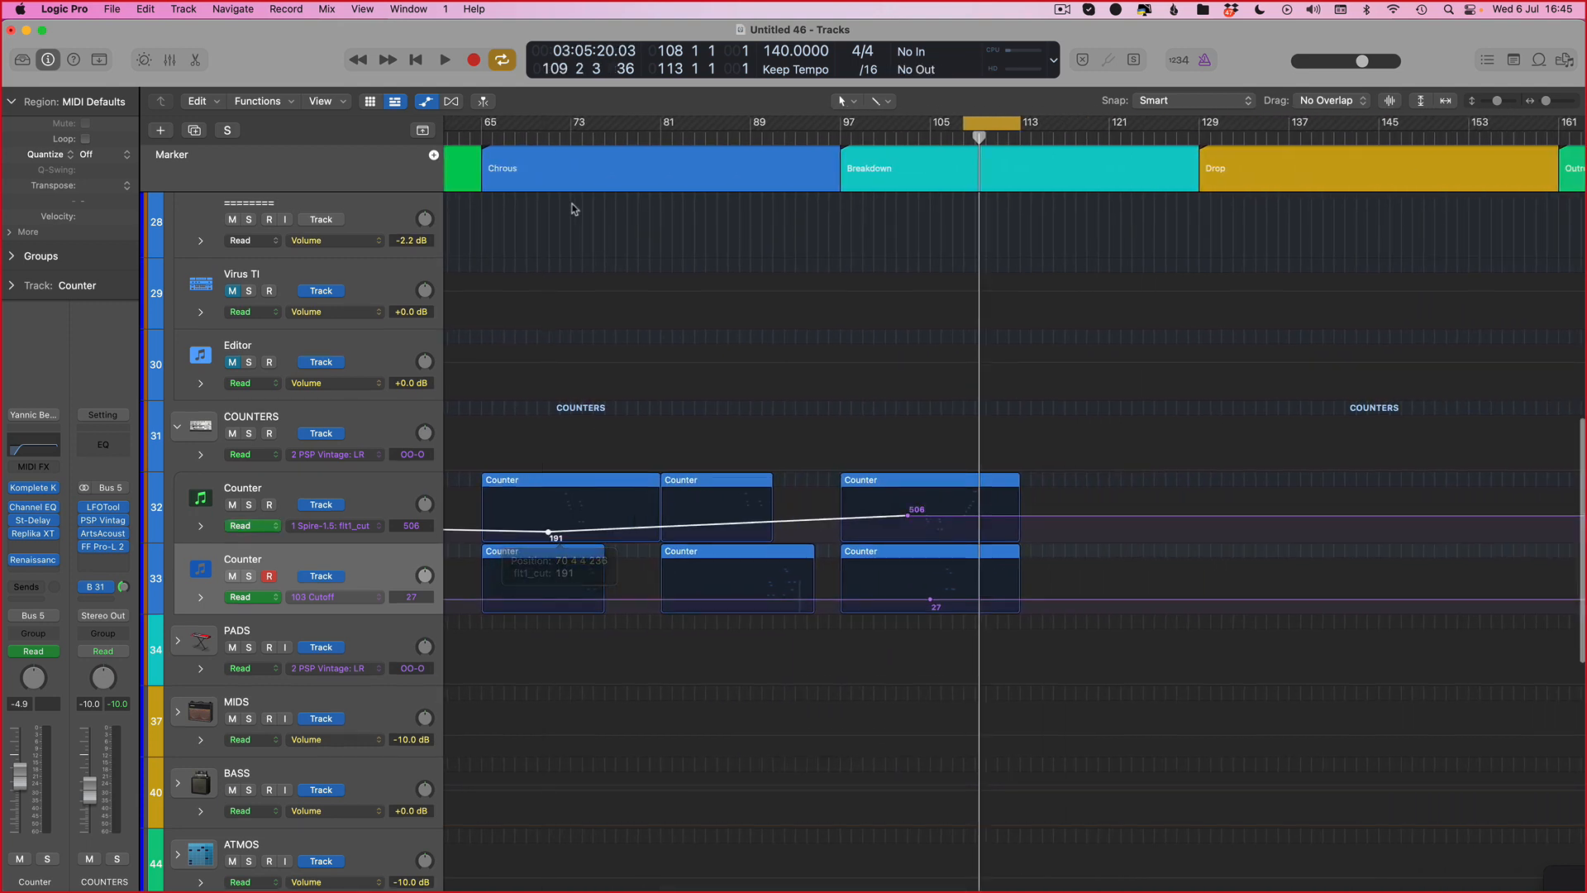
Step: Set the cycle from bar 73 to 101 and play the chorus with its cutoff automation
drag(570, 126, 886, 128)
key(space)
key(super+Right)
key(super+Right)
key(super+Right)
scroll(478, 463, right, 2)
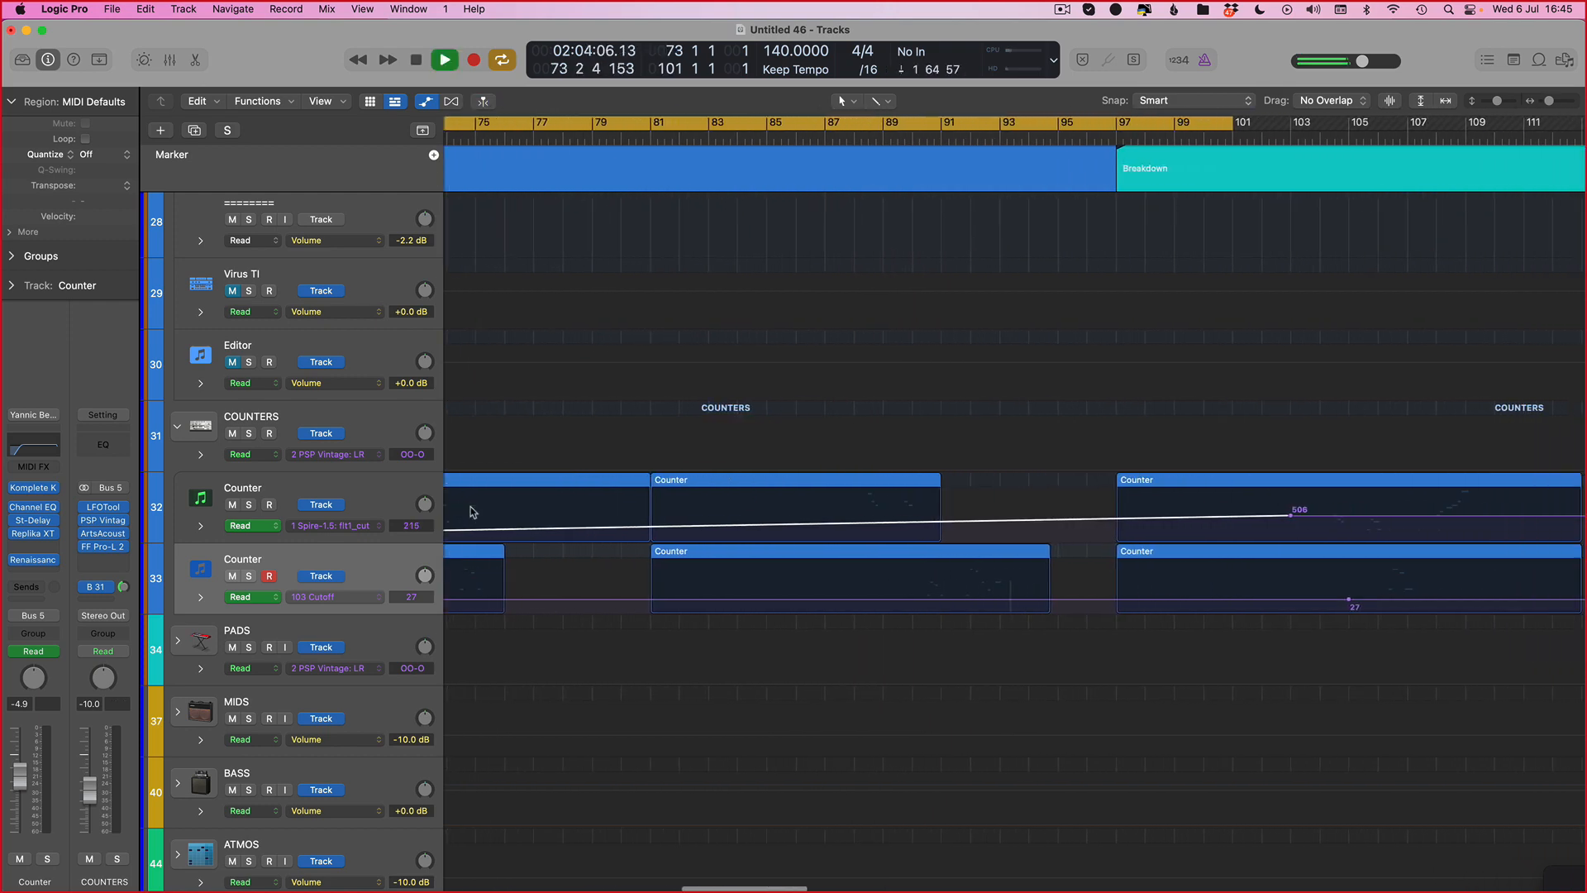
Step: Add a Cutoff point at its lowest value near bar 73 on the second Counter lane and play
scroll(473, 510, left, 4)
scroll(1487, 637, left, 3)
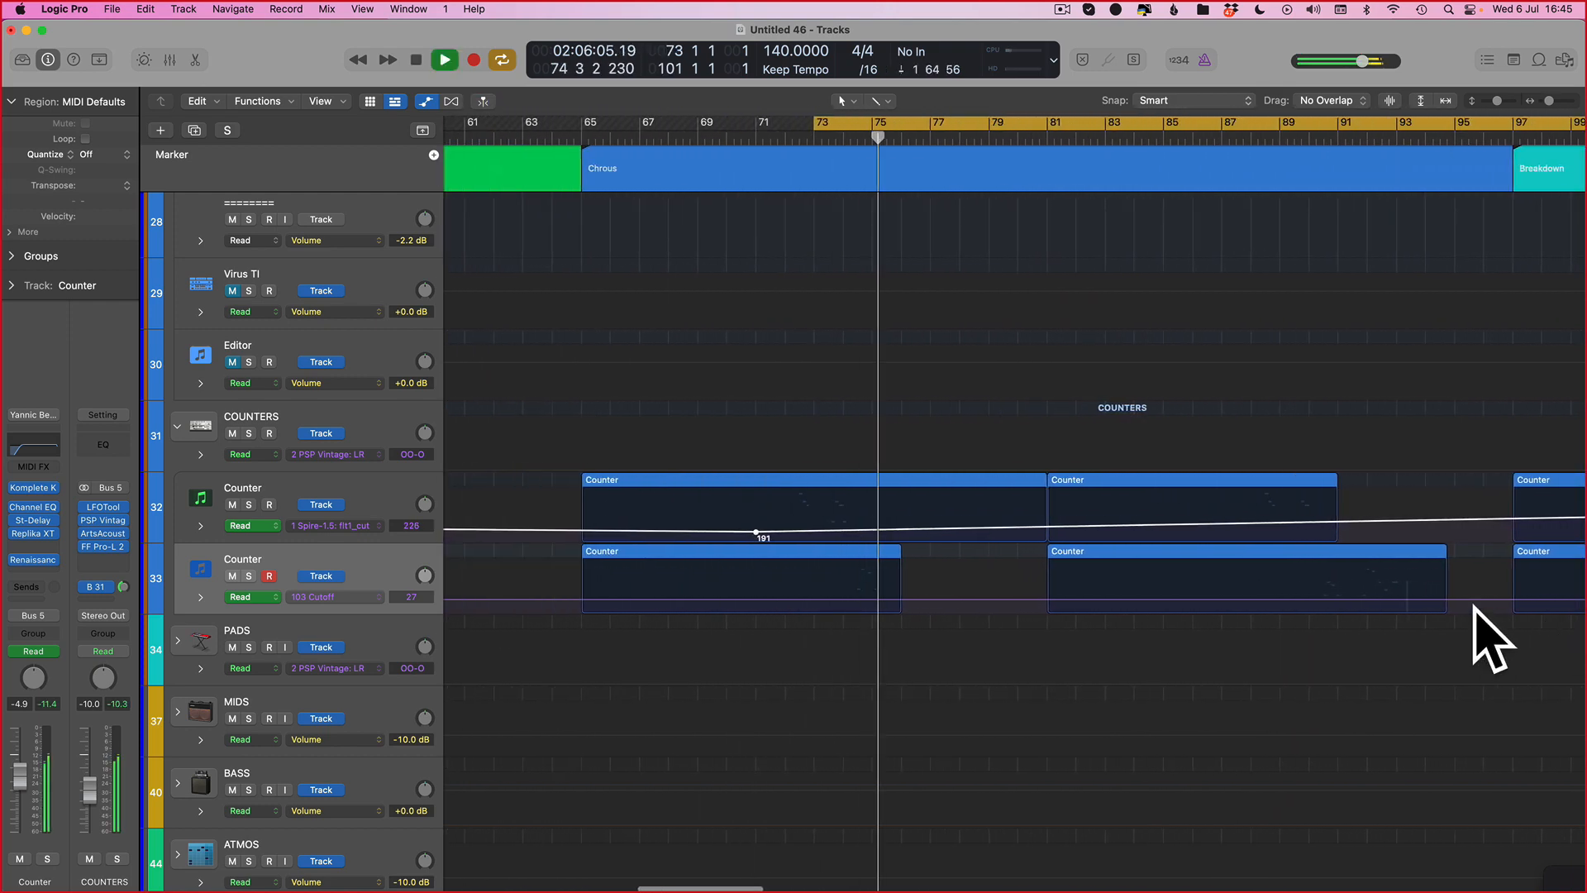
scroll(1340, 648, right, 5)
key(super+Left)
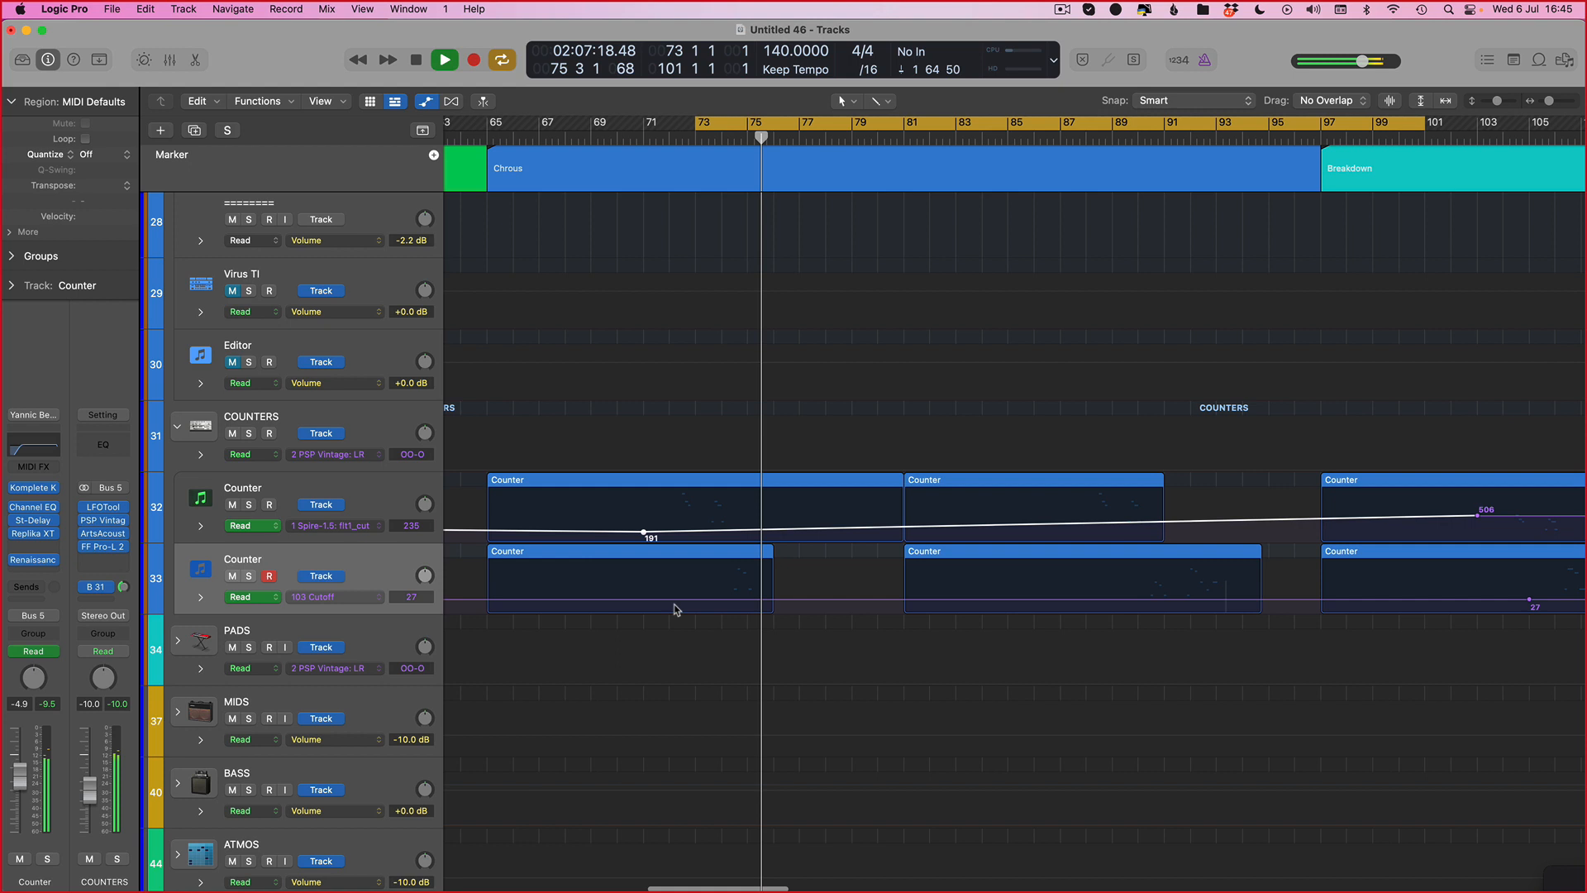
click(729, 602)
key(space)
key(space)
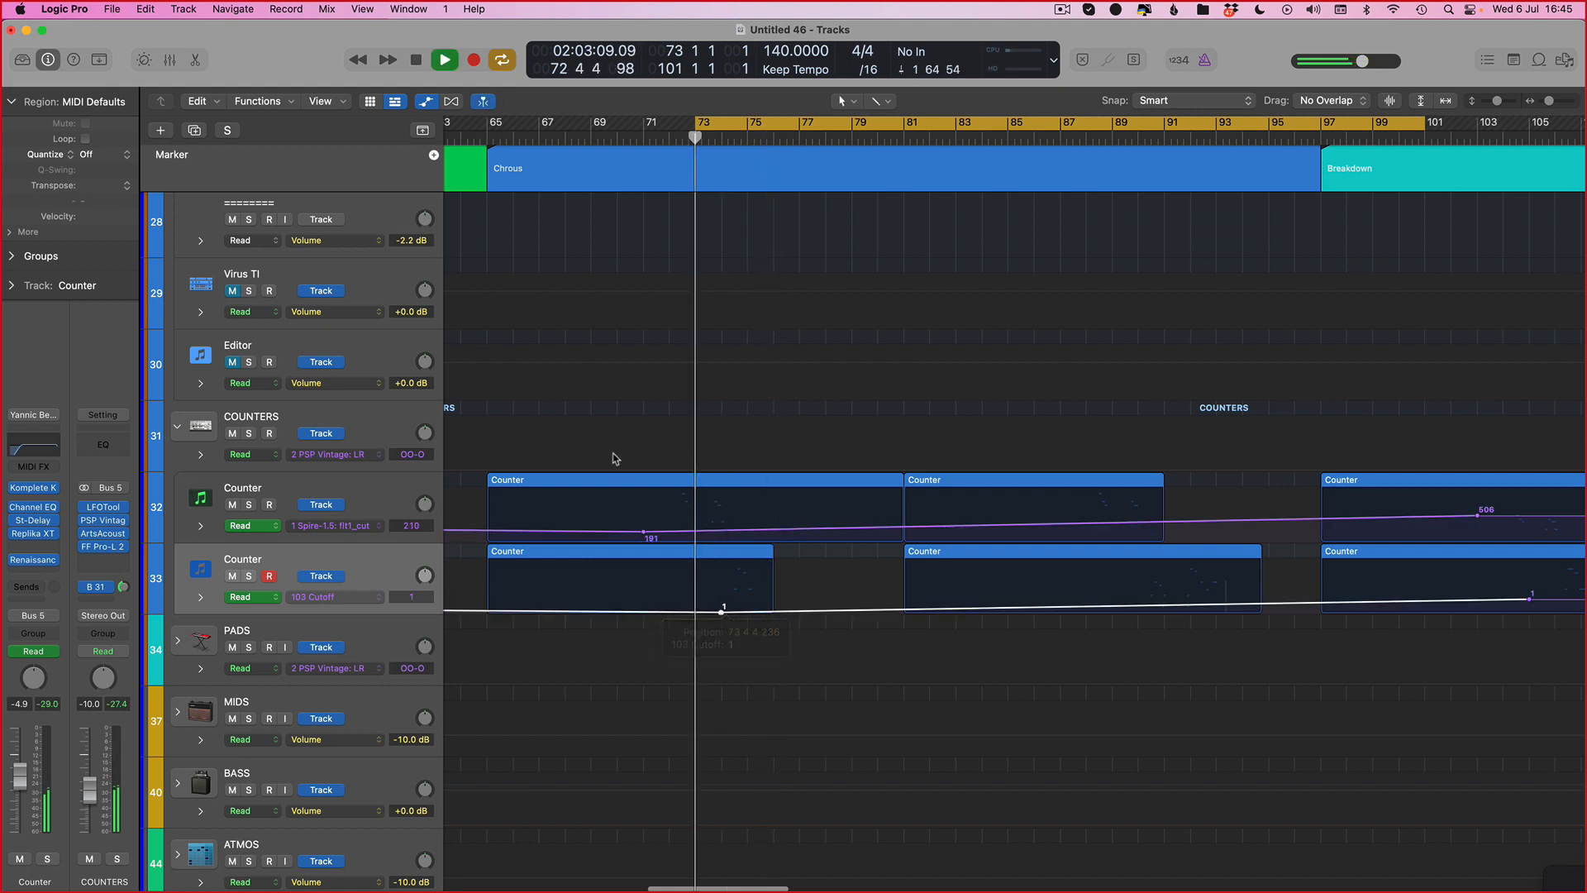
Step: Move the first Counter lane's chorus cutoff point slightly later, to about bar 73
drag(644, 531, 669, 532)
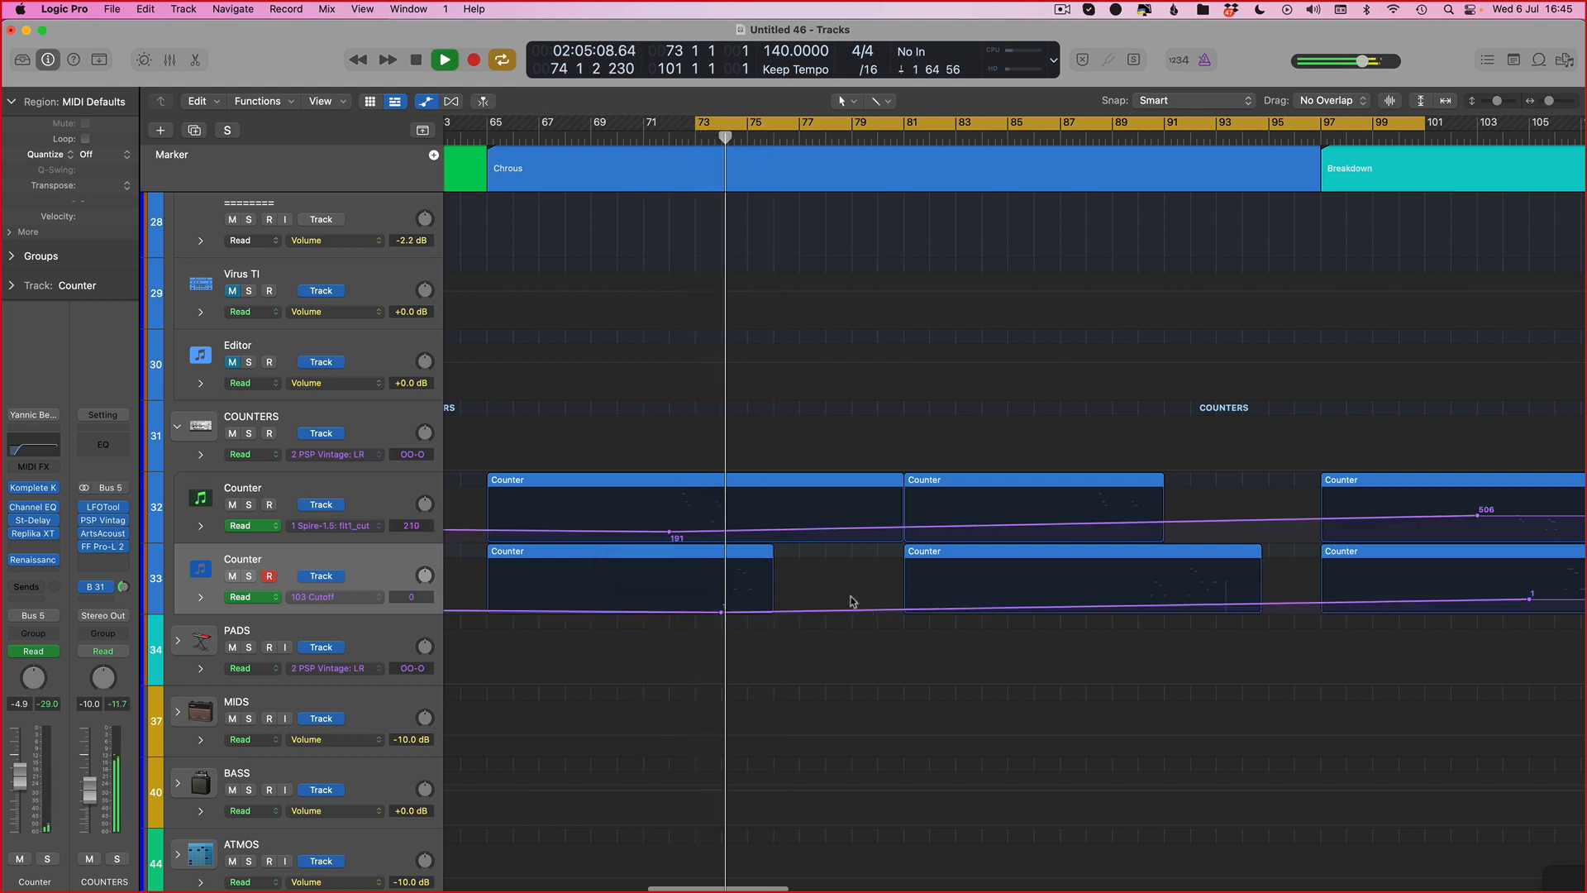
click(721, 612)
key(super+Right)
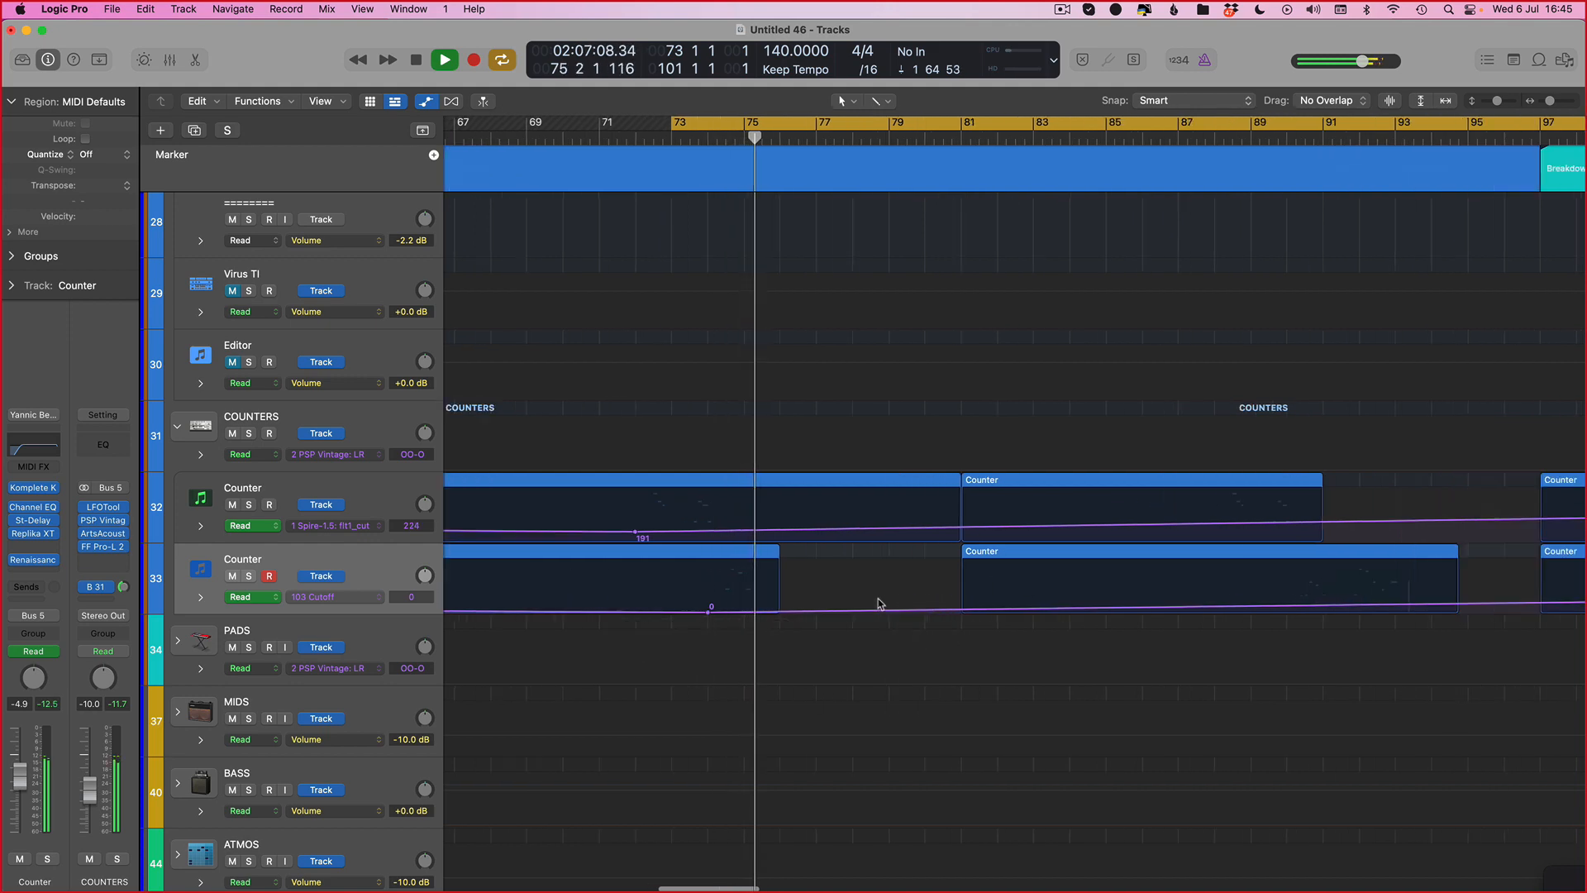
Step: Hide the automation and set the cycle to bars 65 through 113
scroll(859, 579, right, 2)
key(a)
scroll(692, 373, left, 1)
key(super+Left)
key(super+Left)
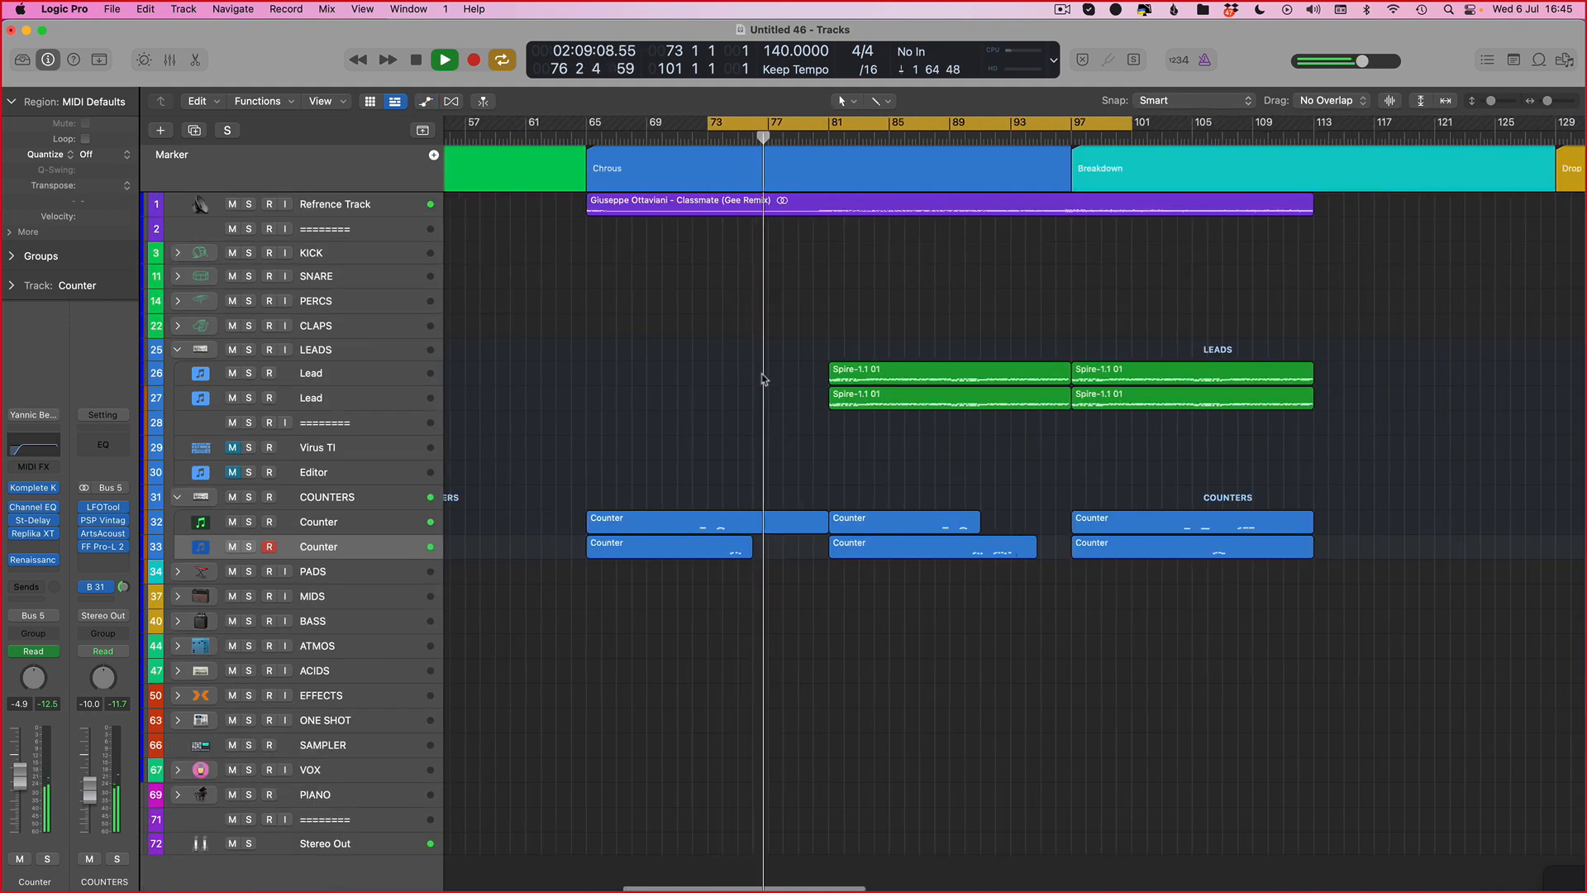
scroll(761, 379, left, 1)
drag(626, 130, 1350, 185)
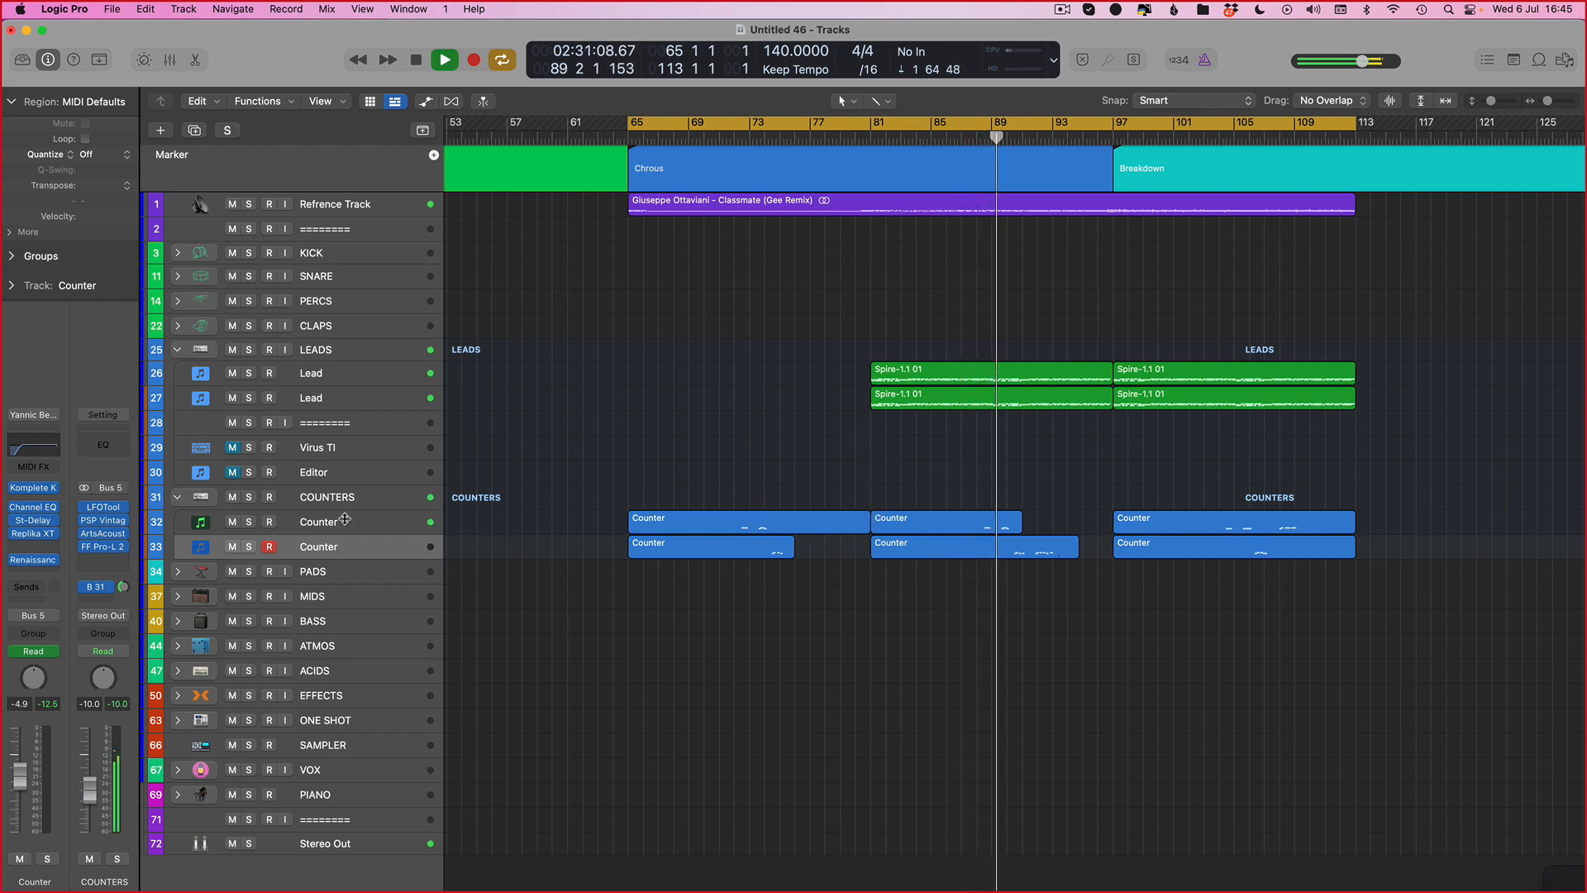
Step: Review the Counter cutoff automation across the chorus and breakdown while it plays
key(a)
key(super+Down)
key(super+Down)
key(super+Right)
key(super+Right)
scroll(996, 591, right, 2)
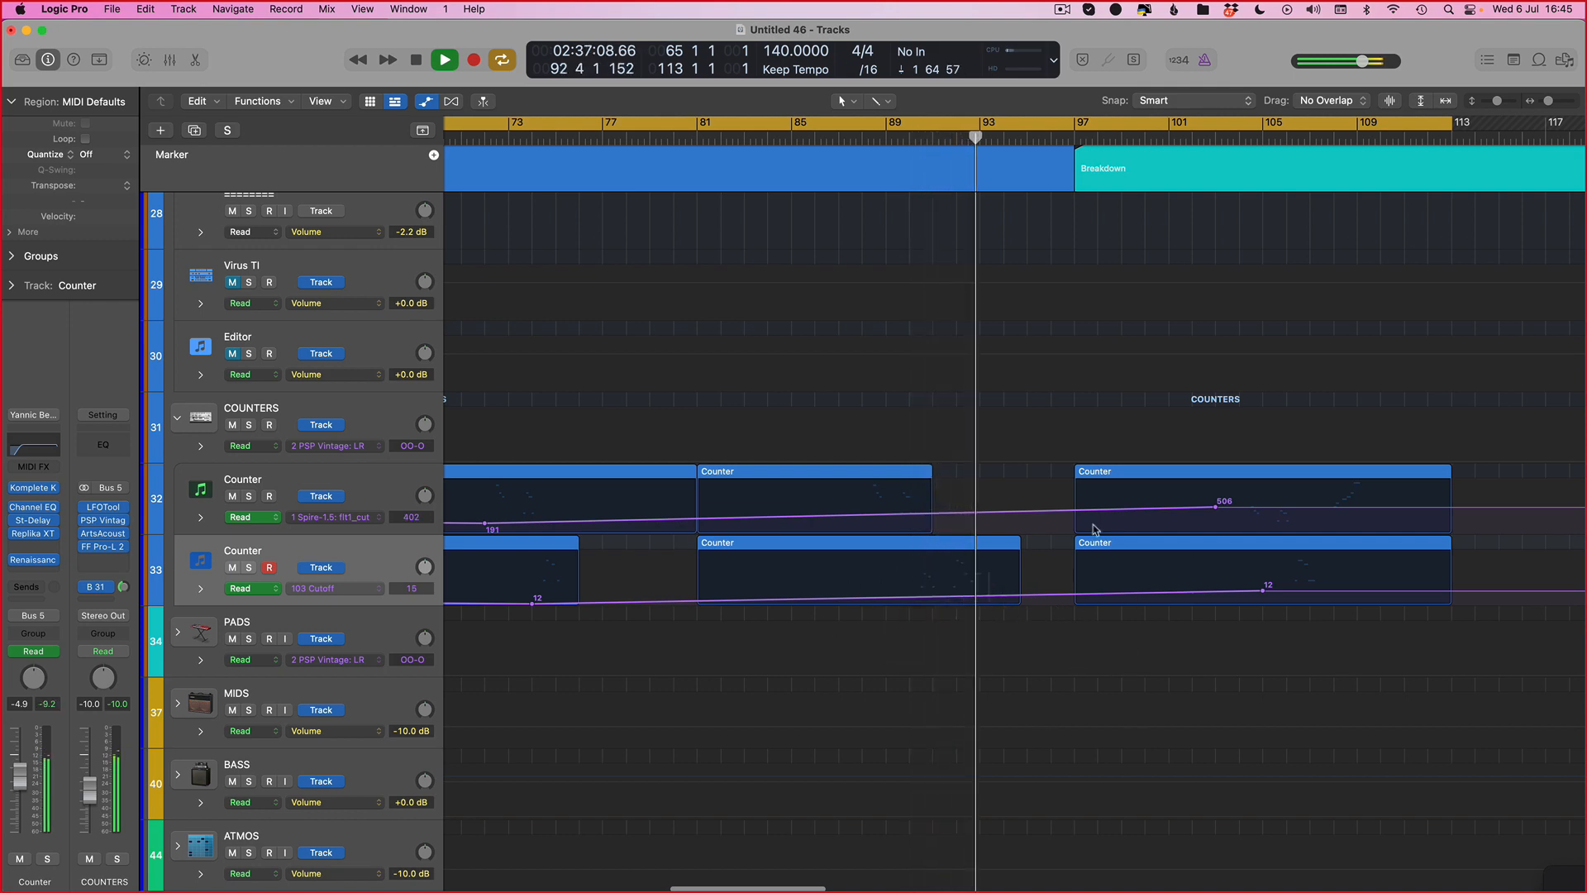
scroll(967, 390, right, 1)
key(a)
Step: Select the COUNTERS folder track to show its LFOTool plug-in
key(super+Up)
key(super+Up)
key(super+Left)
key(super+Left)
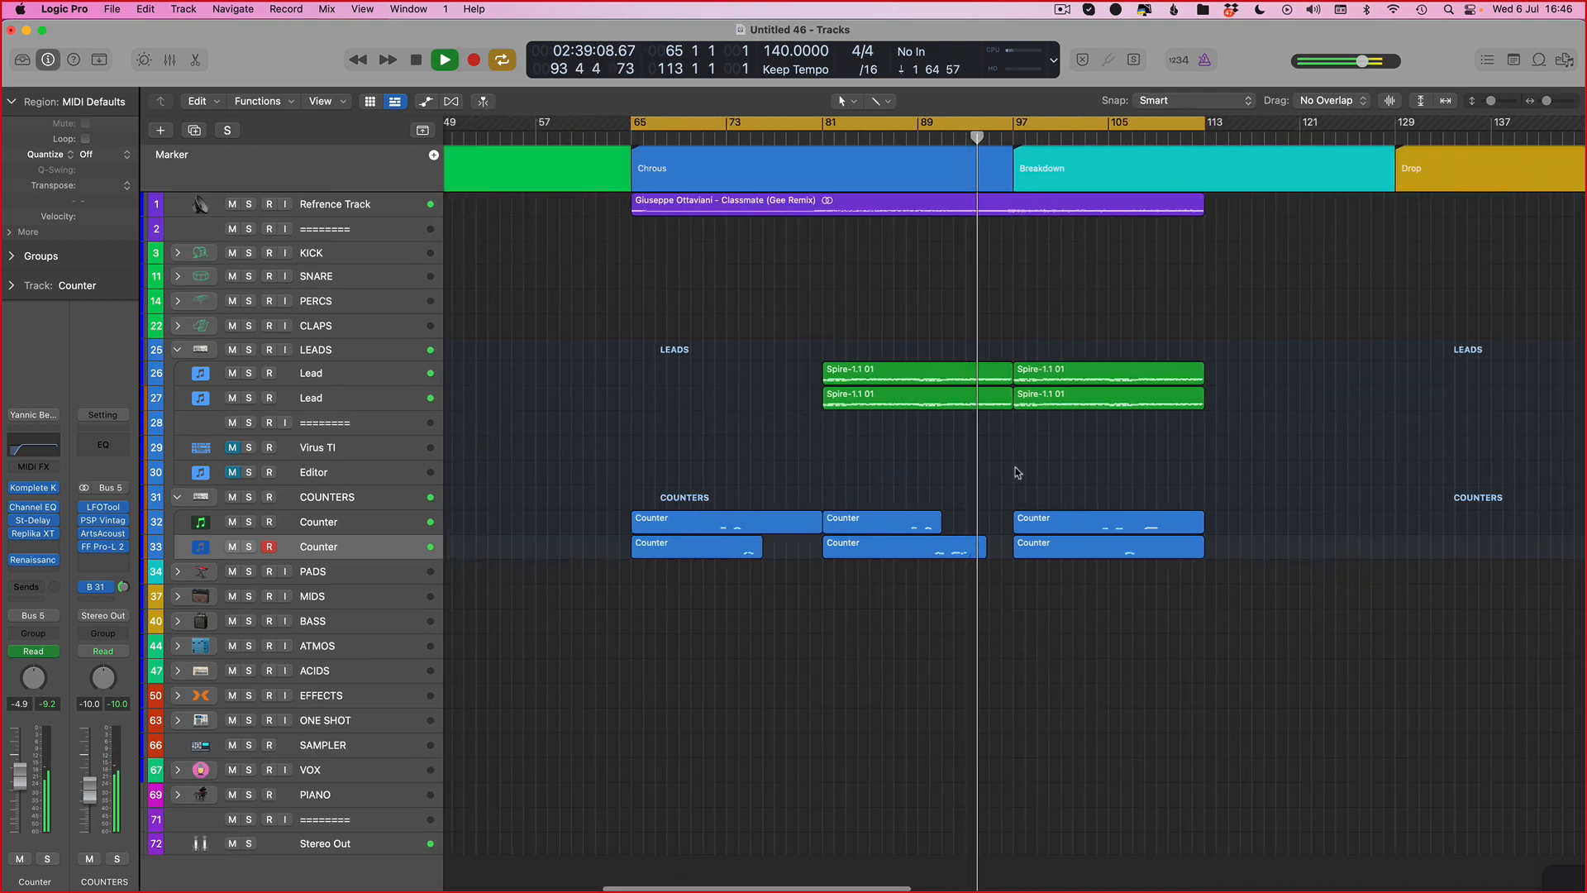
click(352, 496)
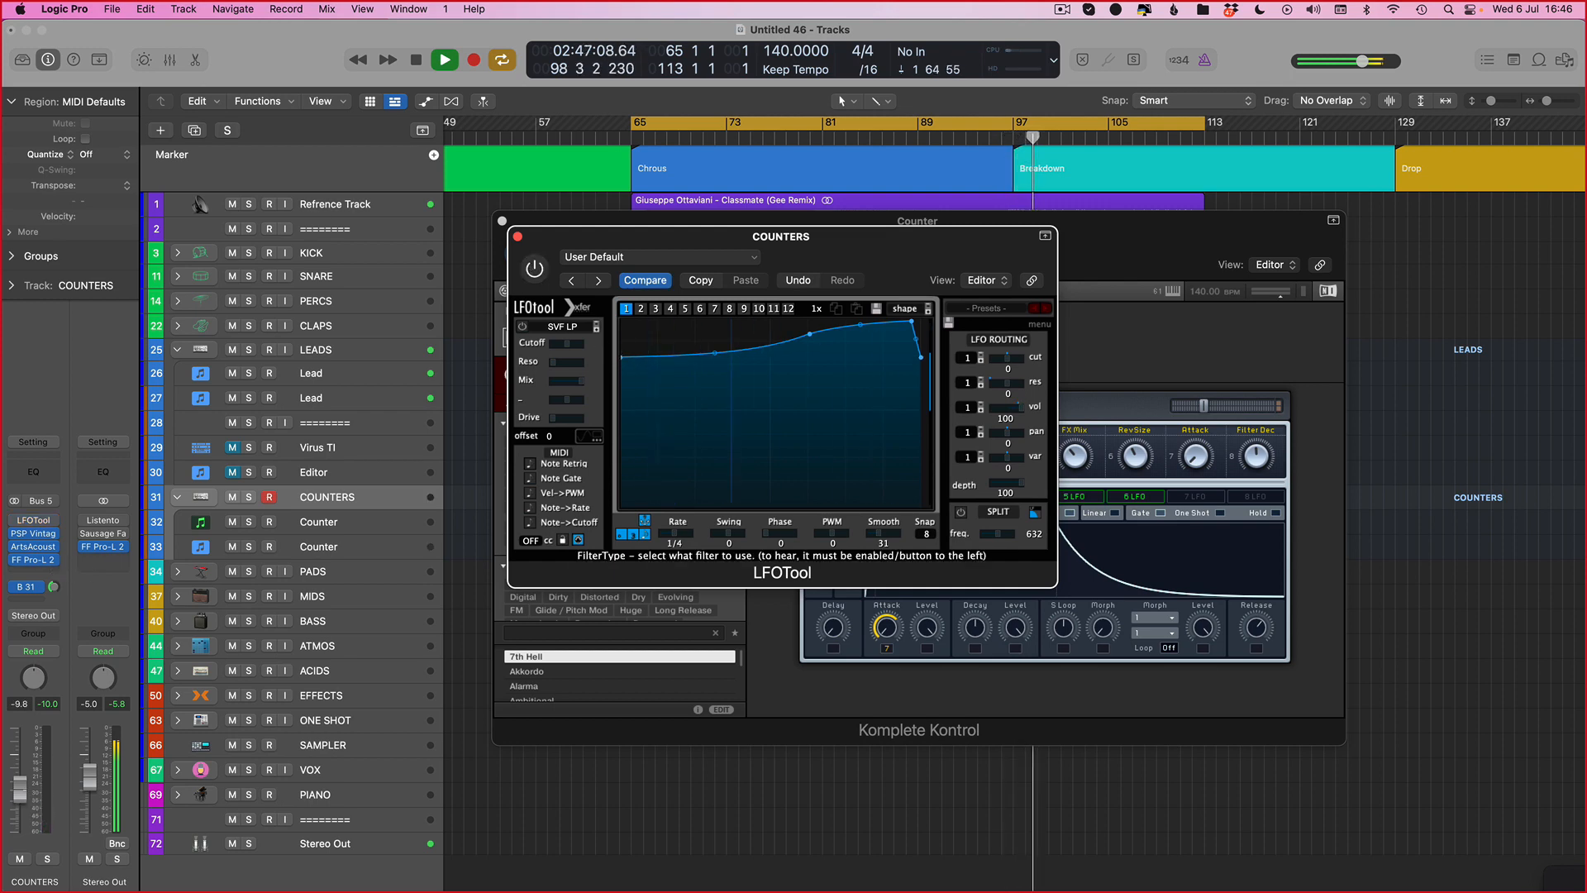
Step: Close the plug-in window and briefly solo the LEADS folder to audition the leads, then unsolo it
click(60, 809)
key(v)
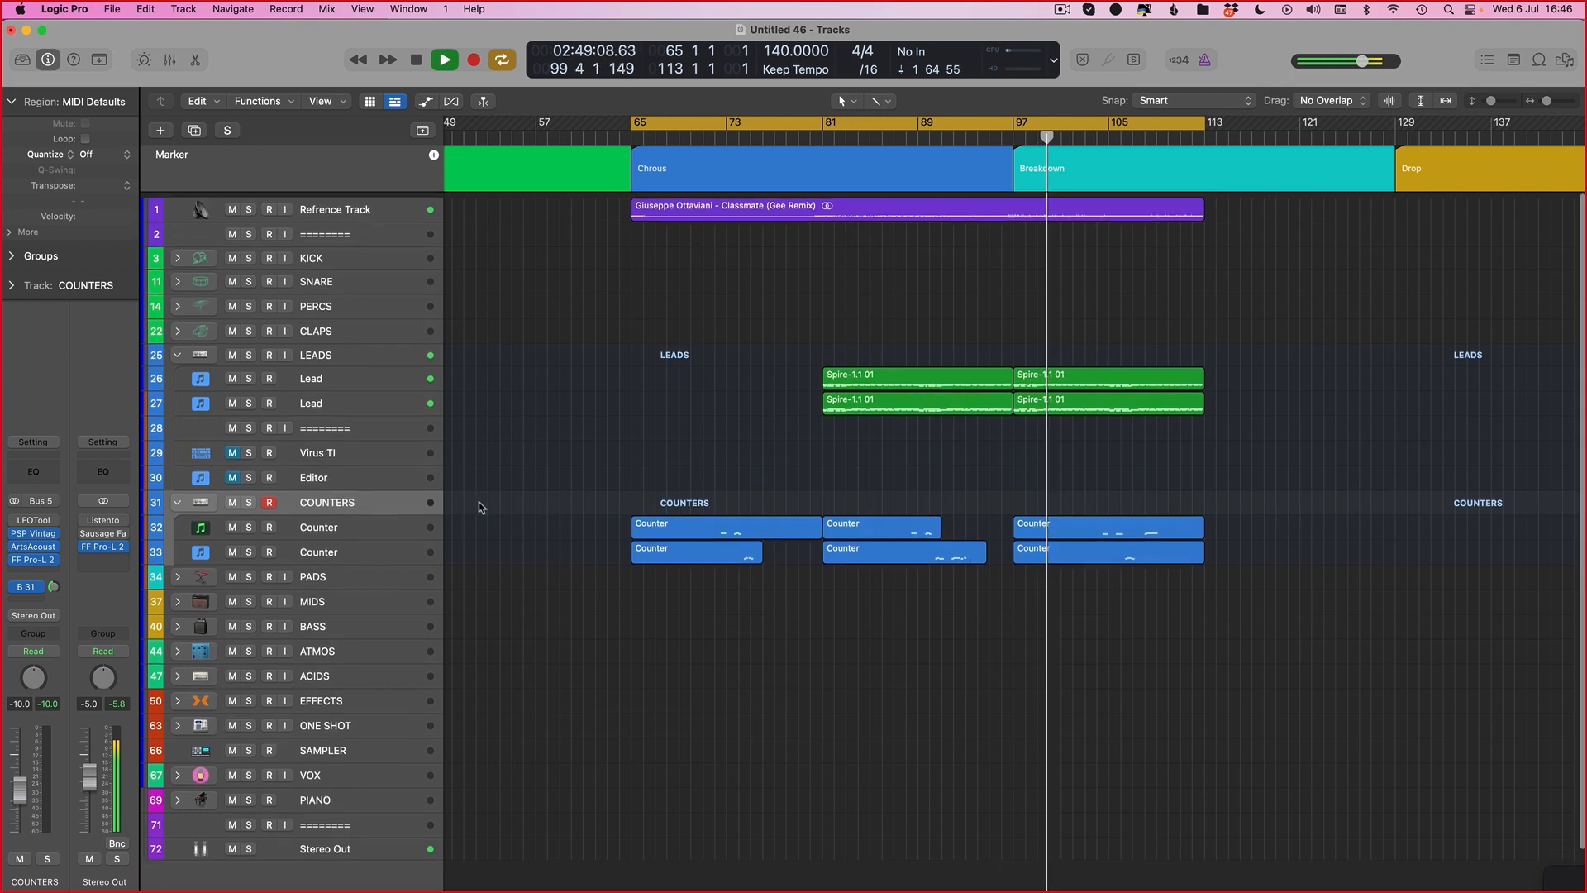
click(334, 357)
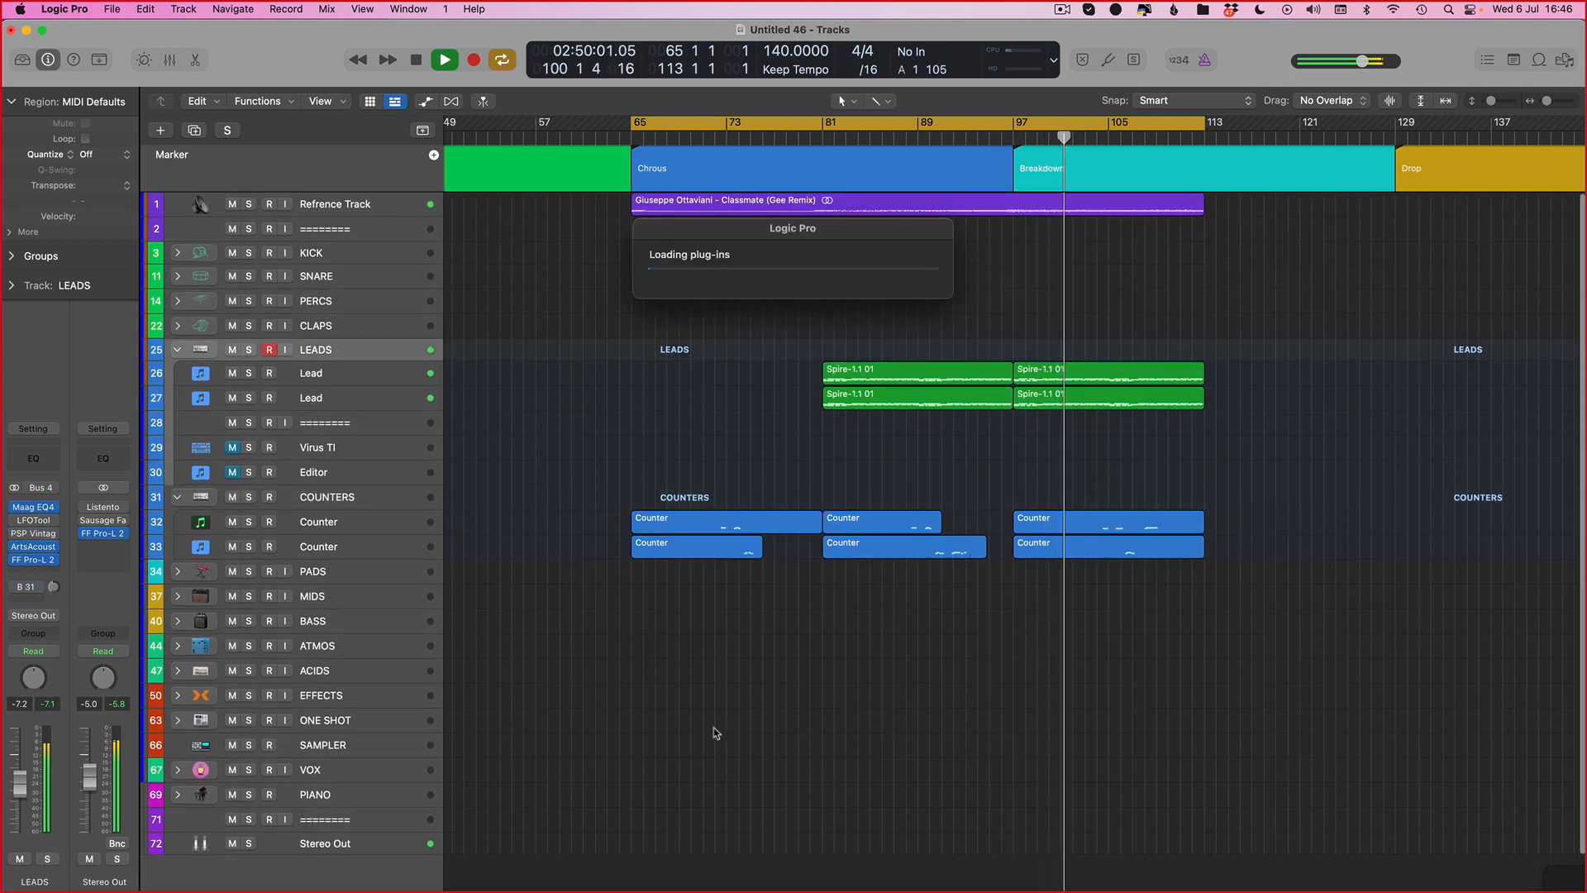
key(s)
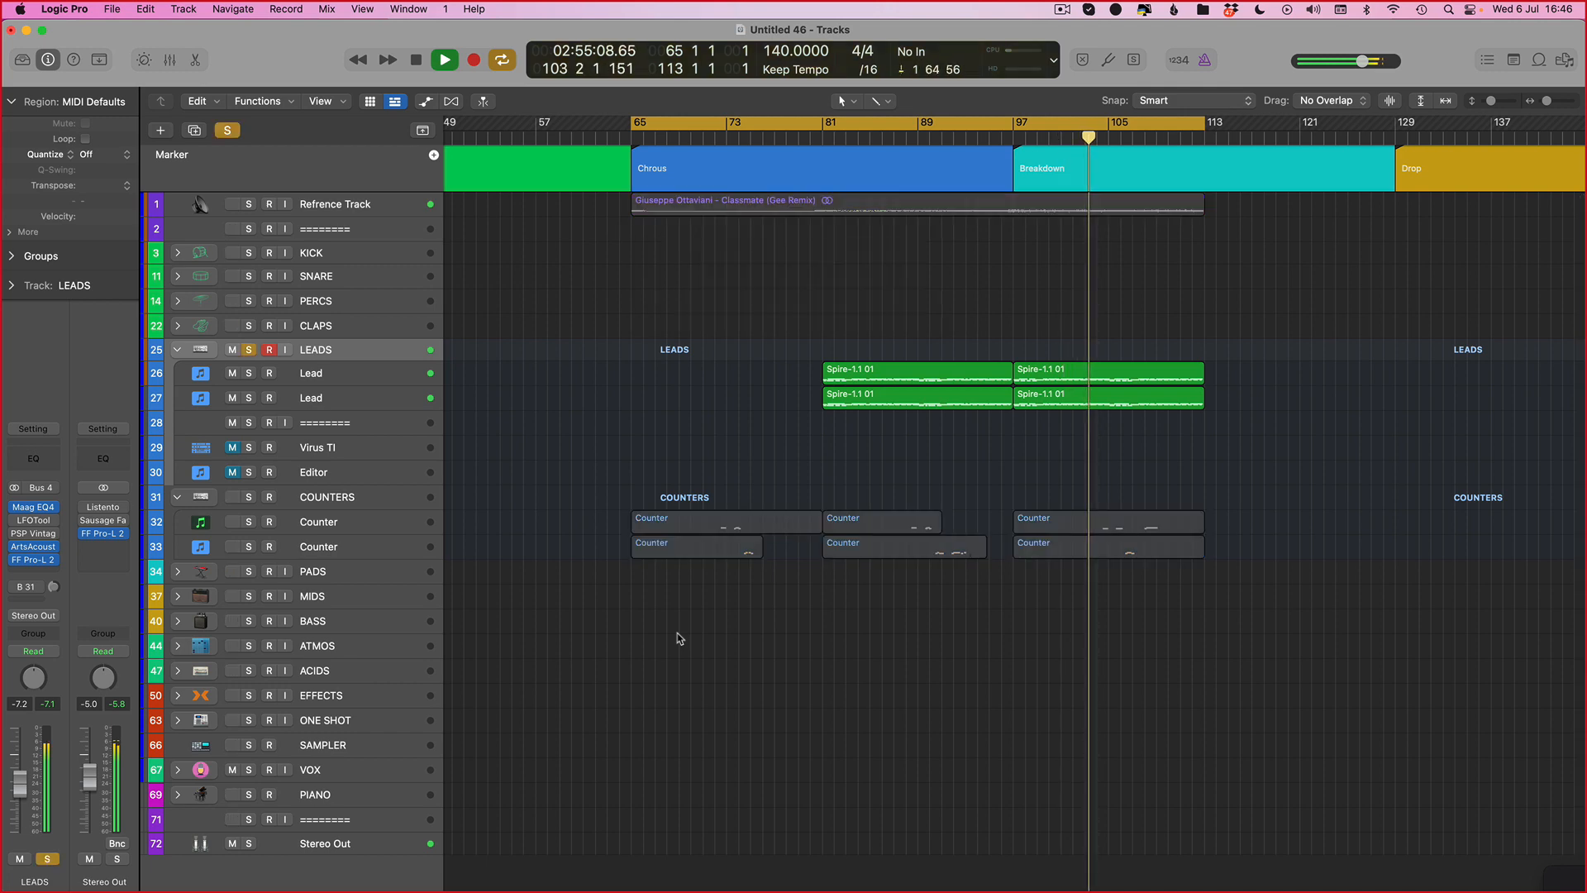
key(s)
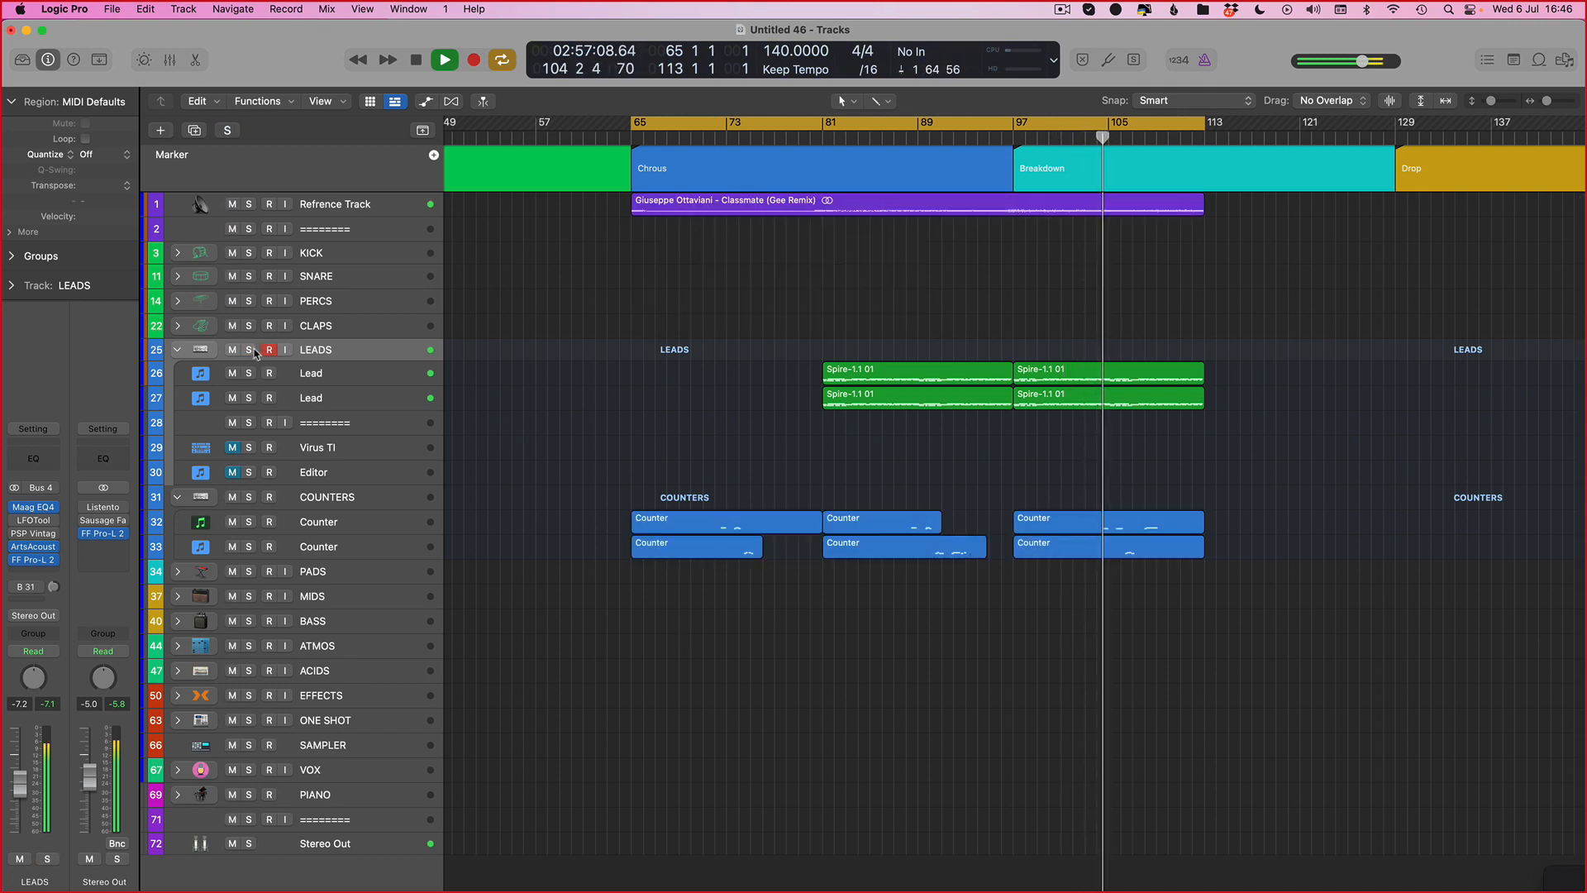
Step: Select the first Counter track, lower its volume fader to -9.0 dB, and stop playback
scroll(1105, 437, right, 5)
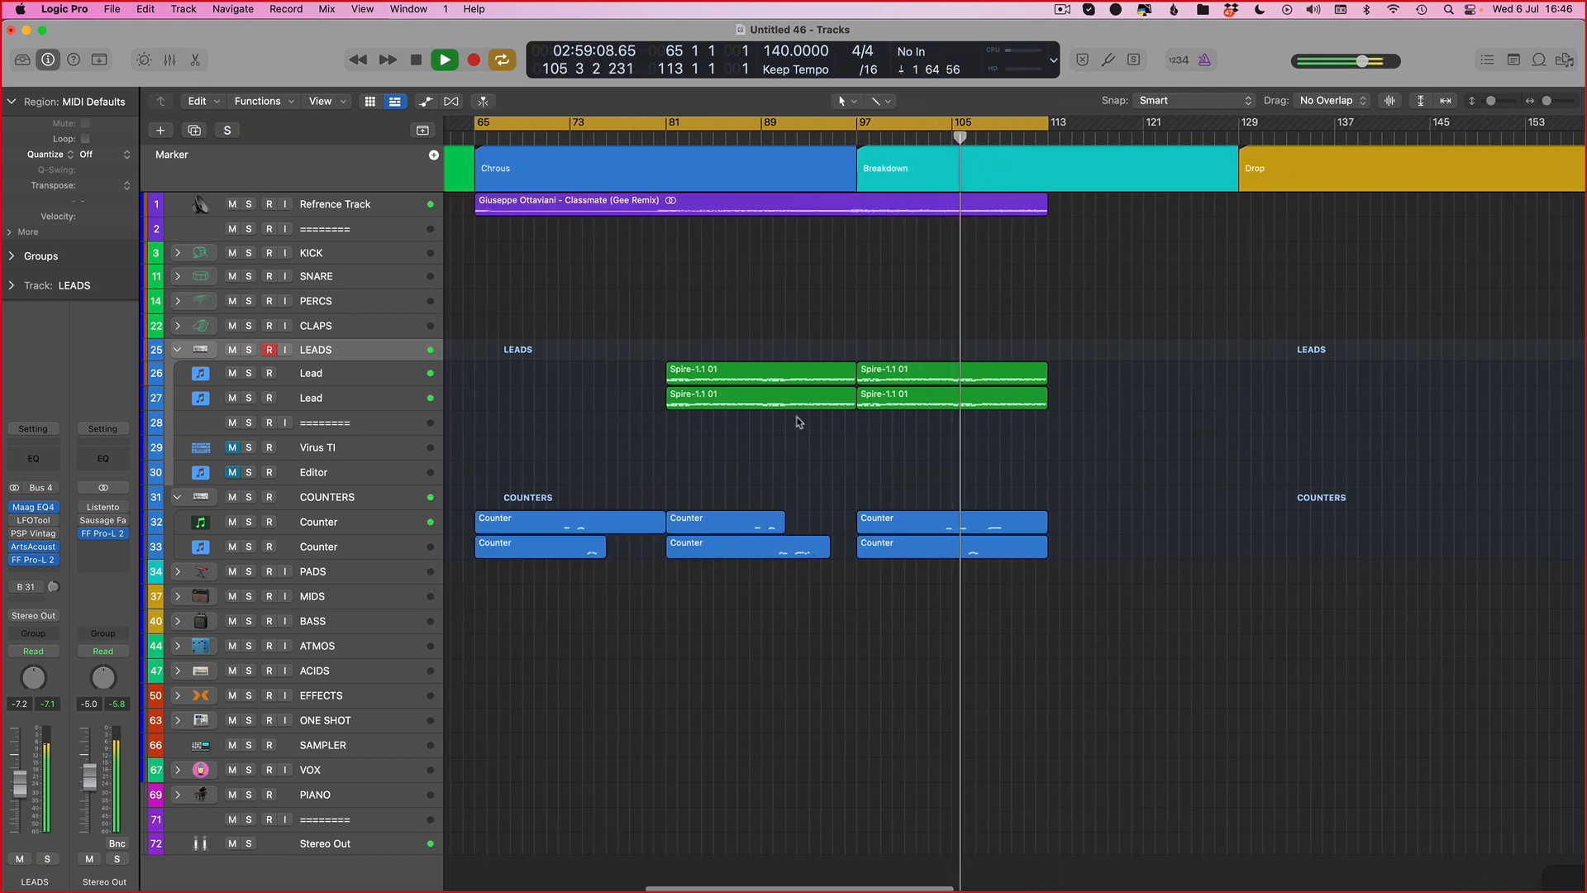
click(364, 497)
click(339, 522)
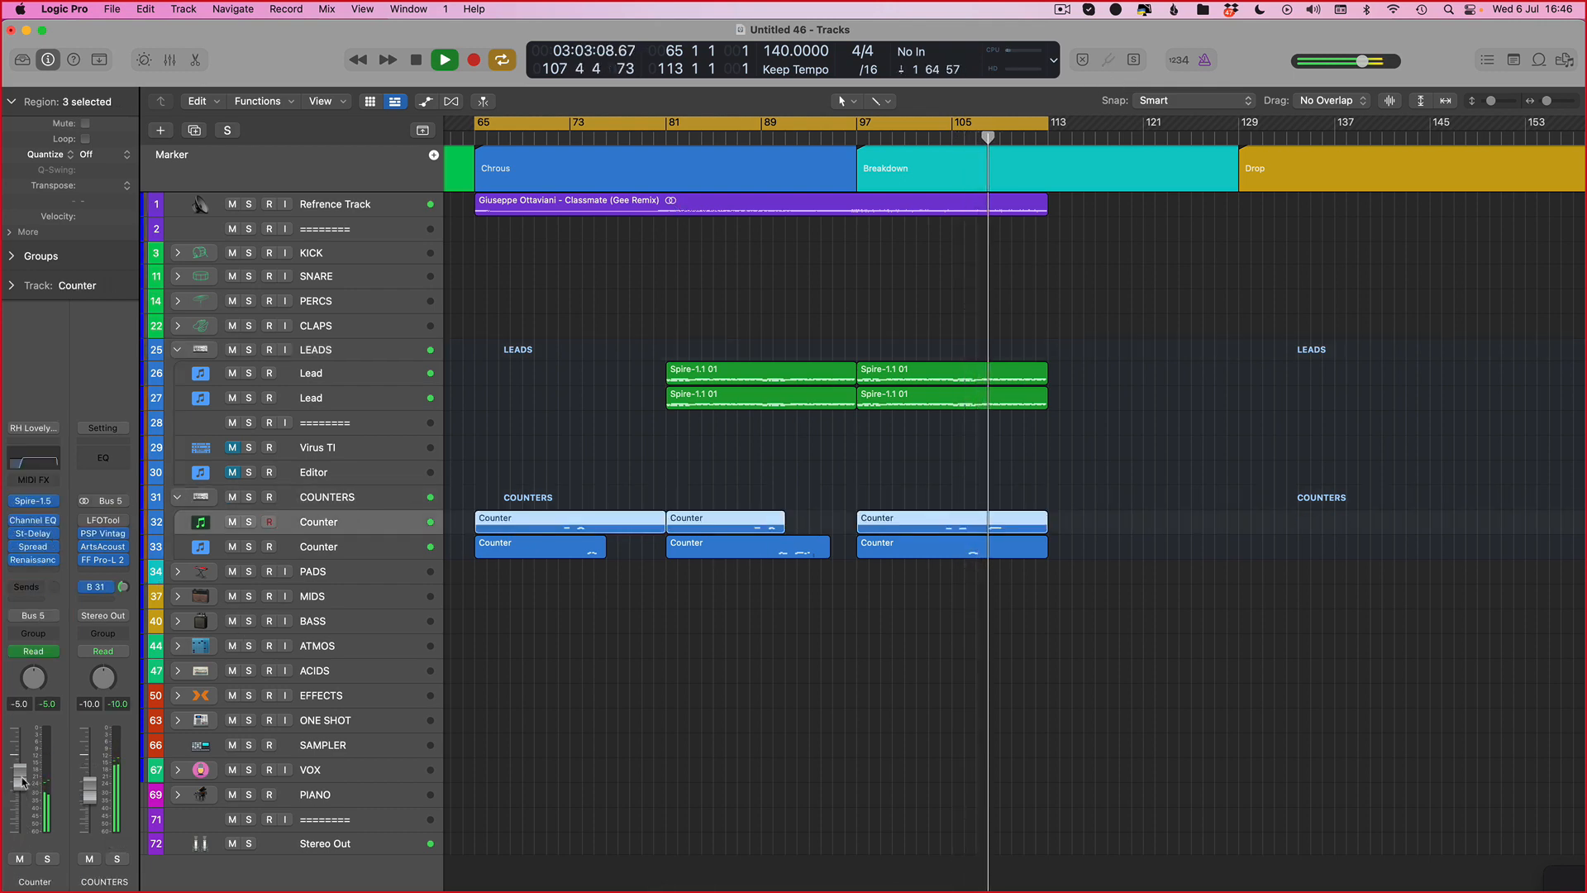
drag(19, 784, 18, 796)
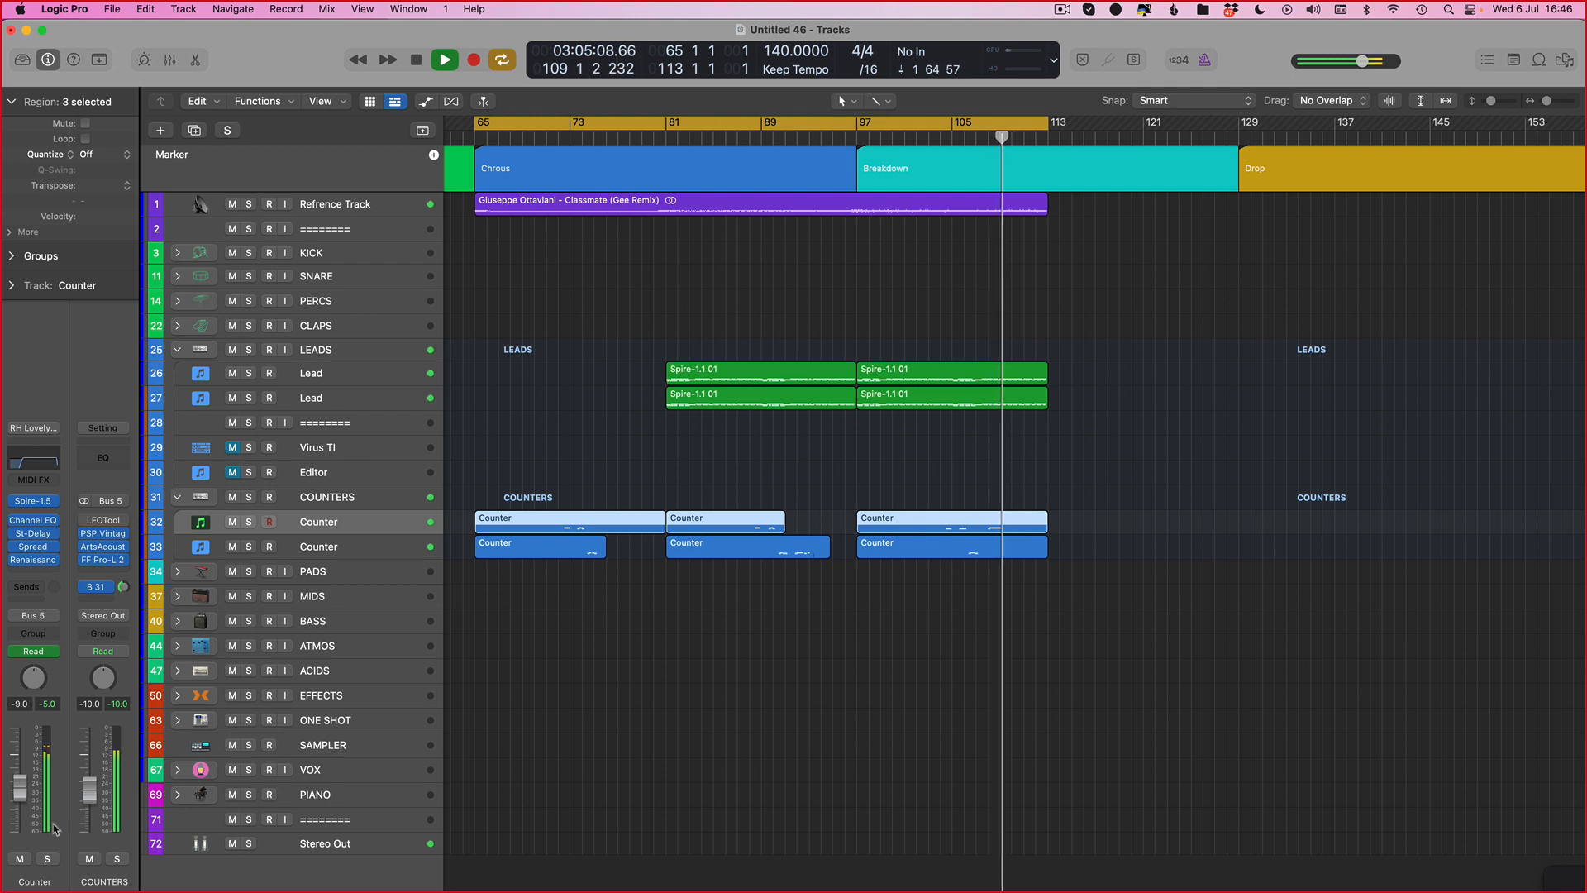
key(space)
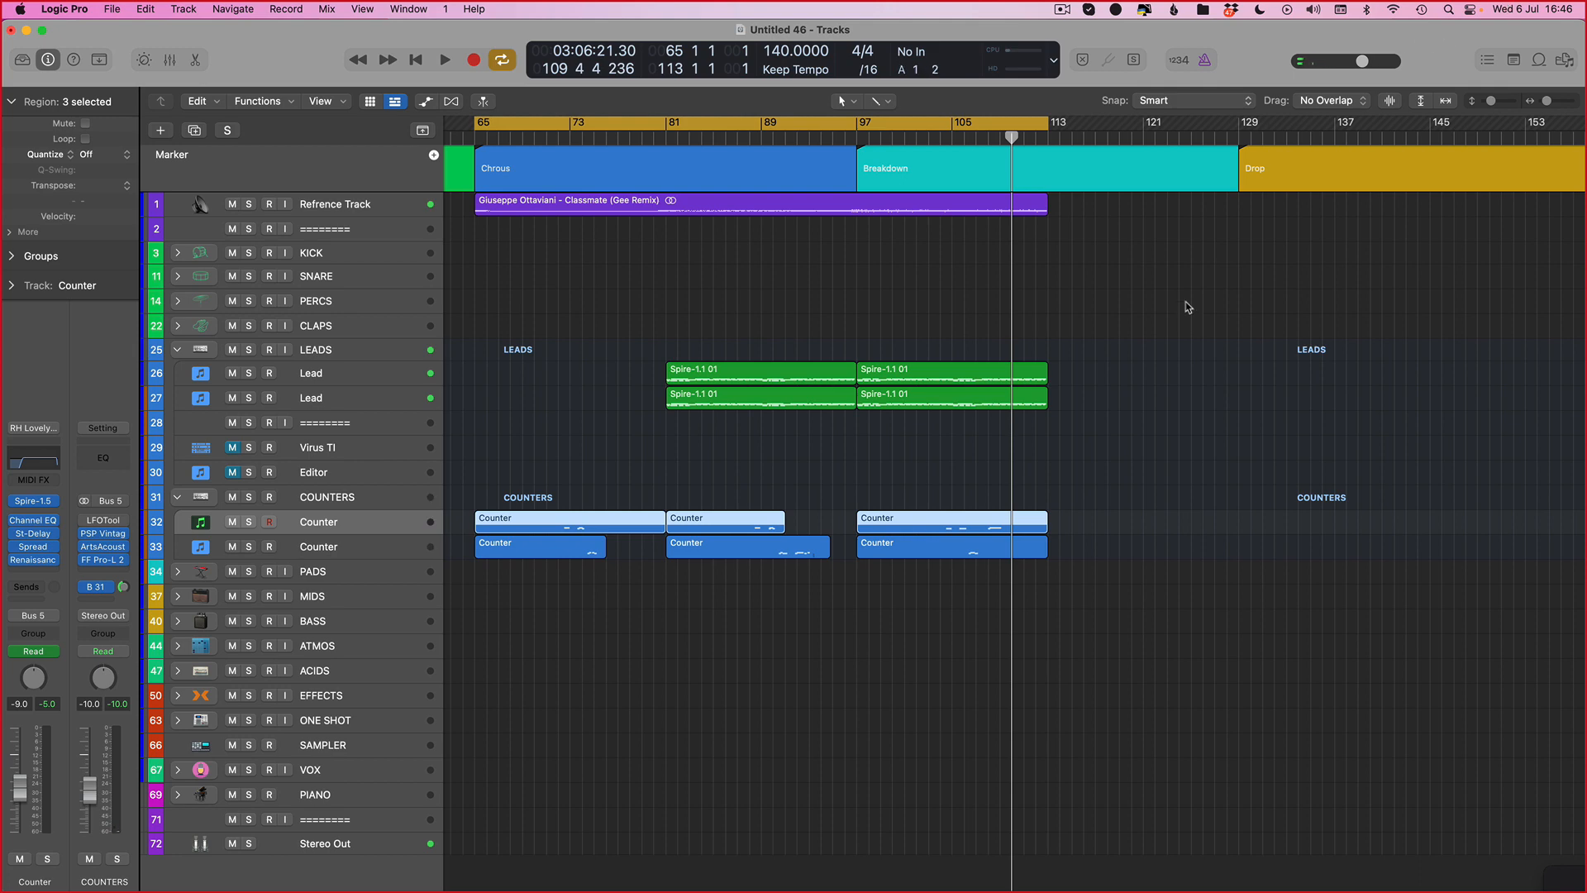
click(1212, 461)
scroll(1232, 454, left, 5)
scroll(1219, 492, down, 5)
scroll(1221, 496, right, 5)
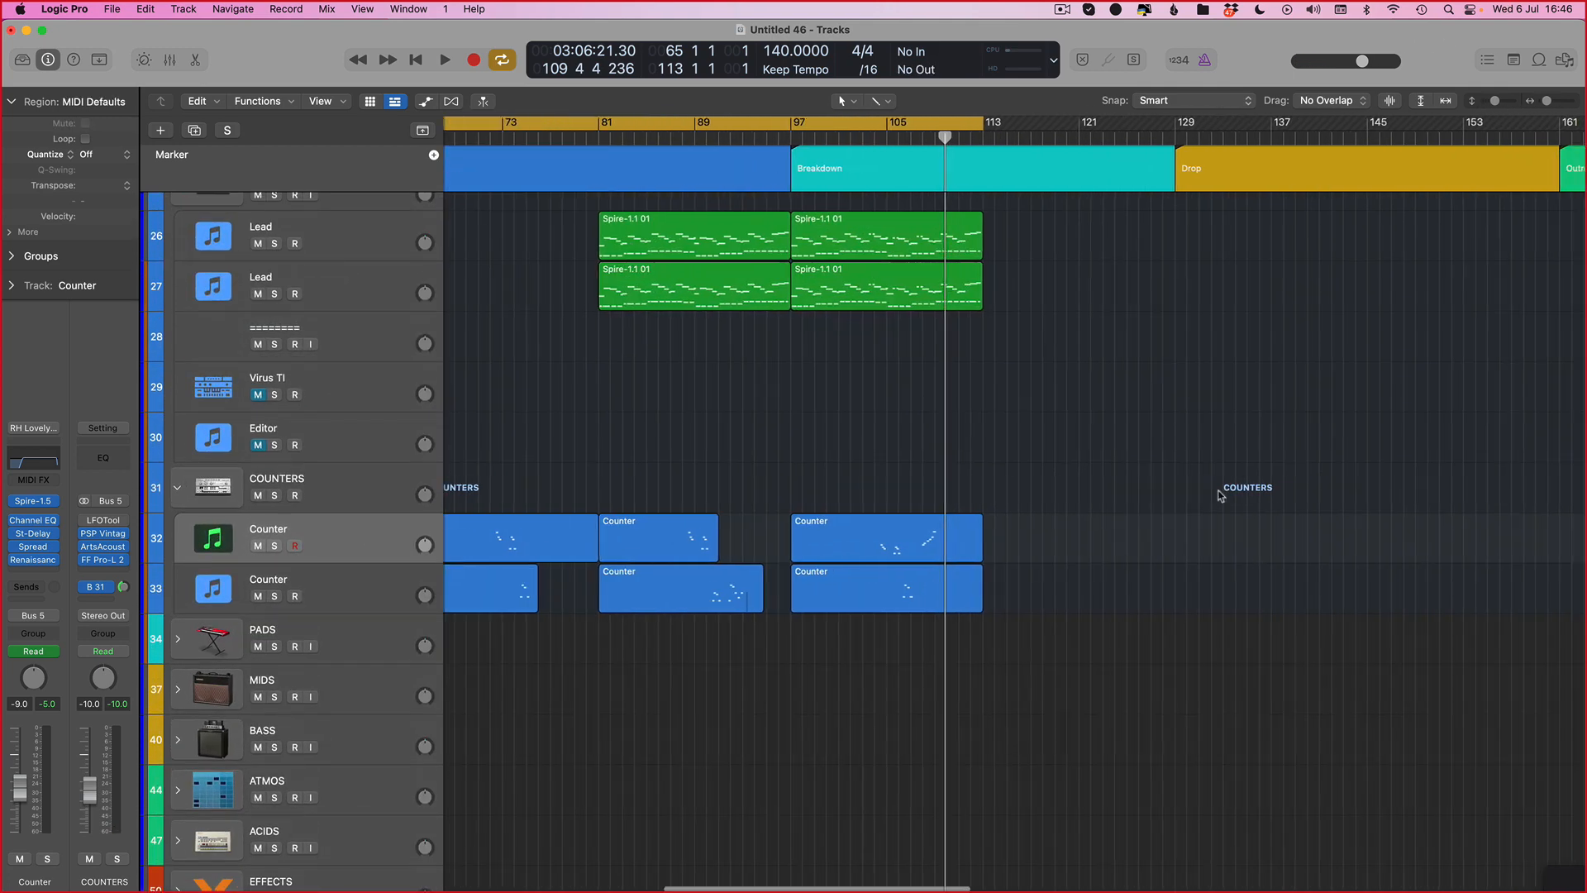
scroll(1220, 495, left, 5)
scroll(1140, 488, right, 3)
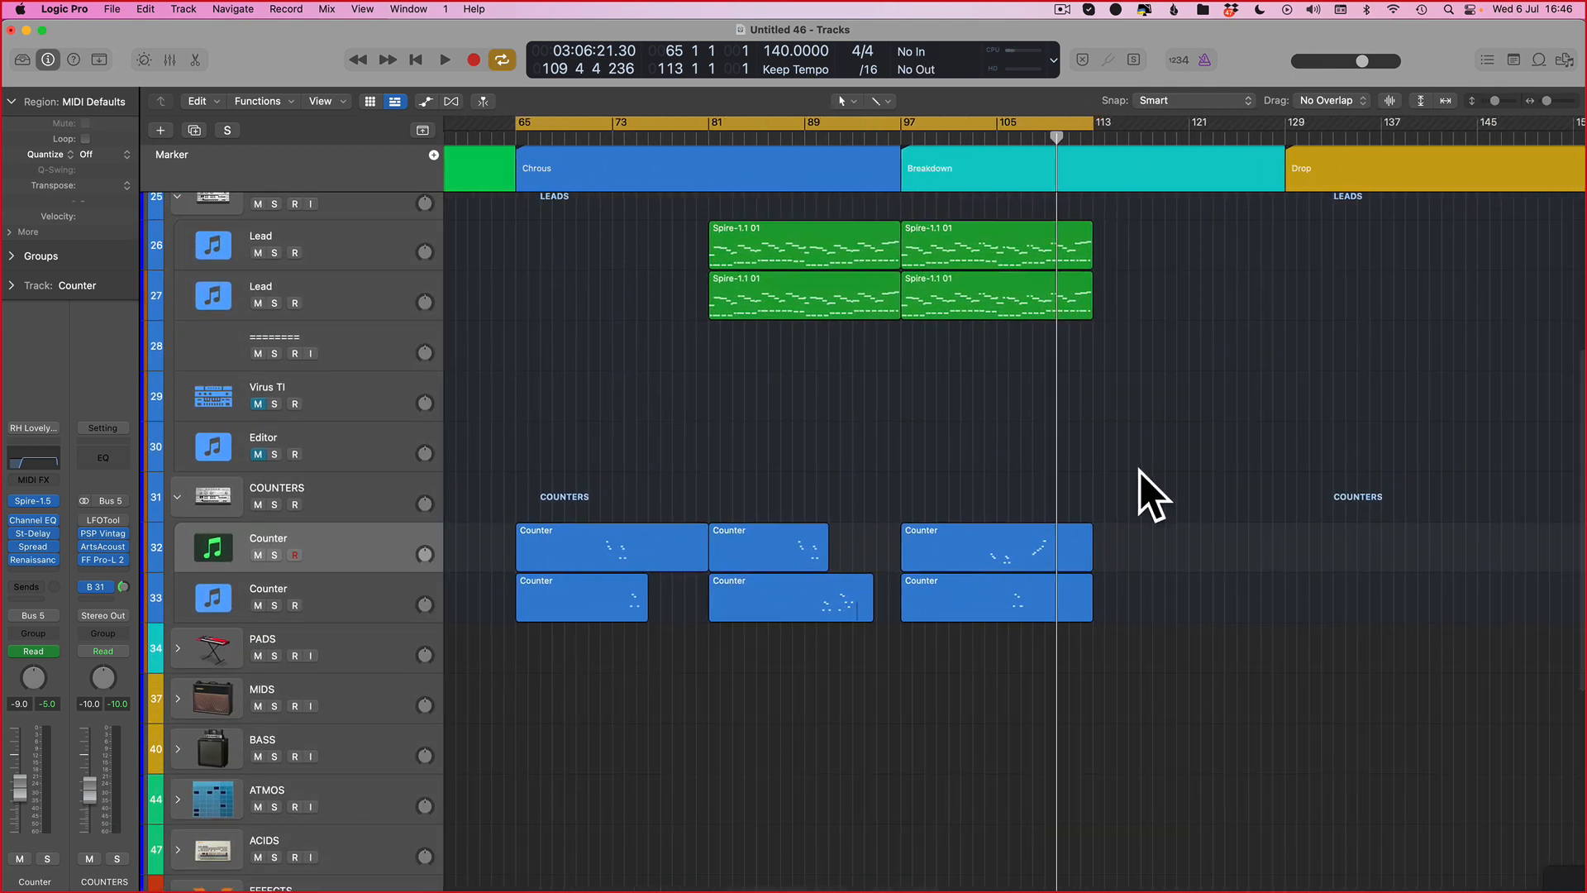
drag(1190, 484, 588, 659)
click(532, 126)
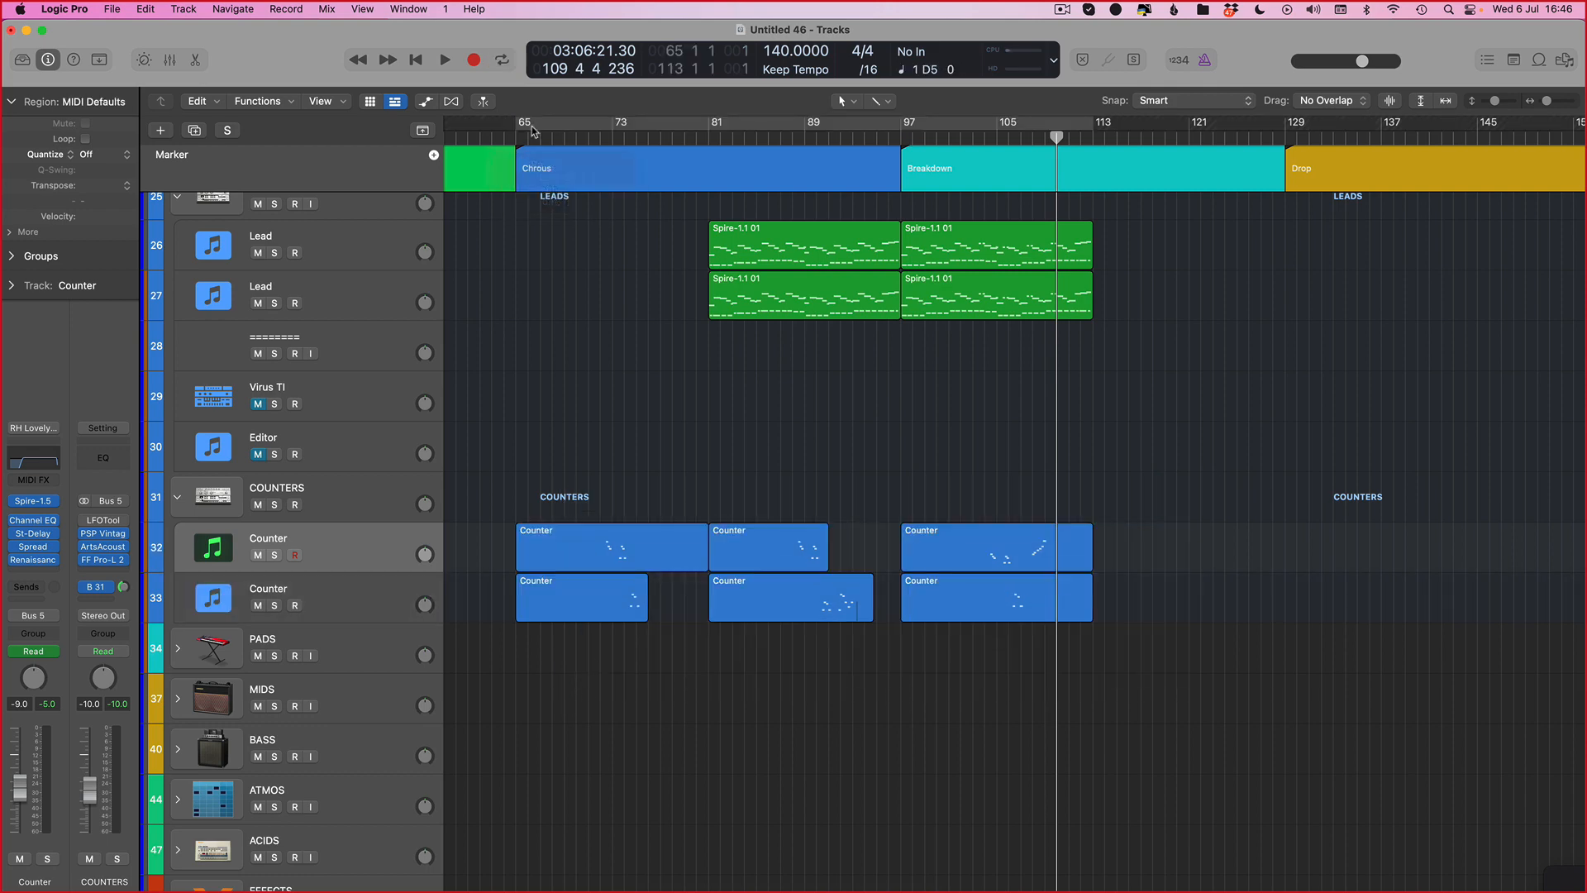
key(f)
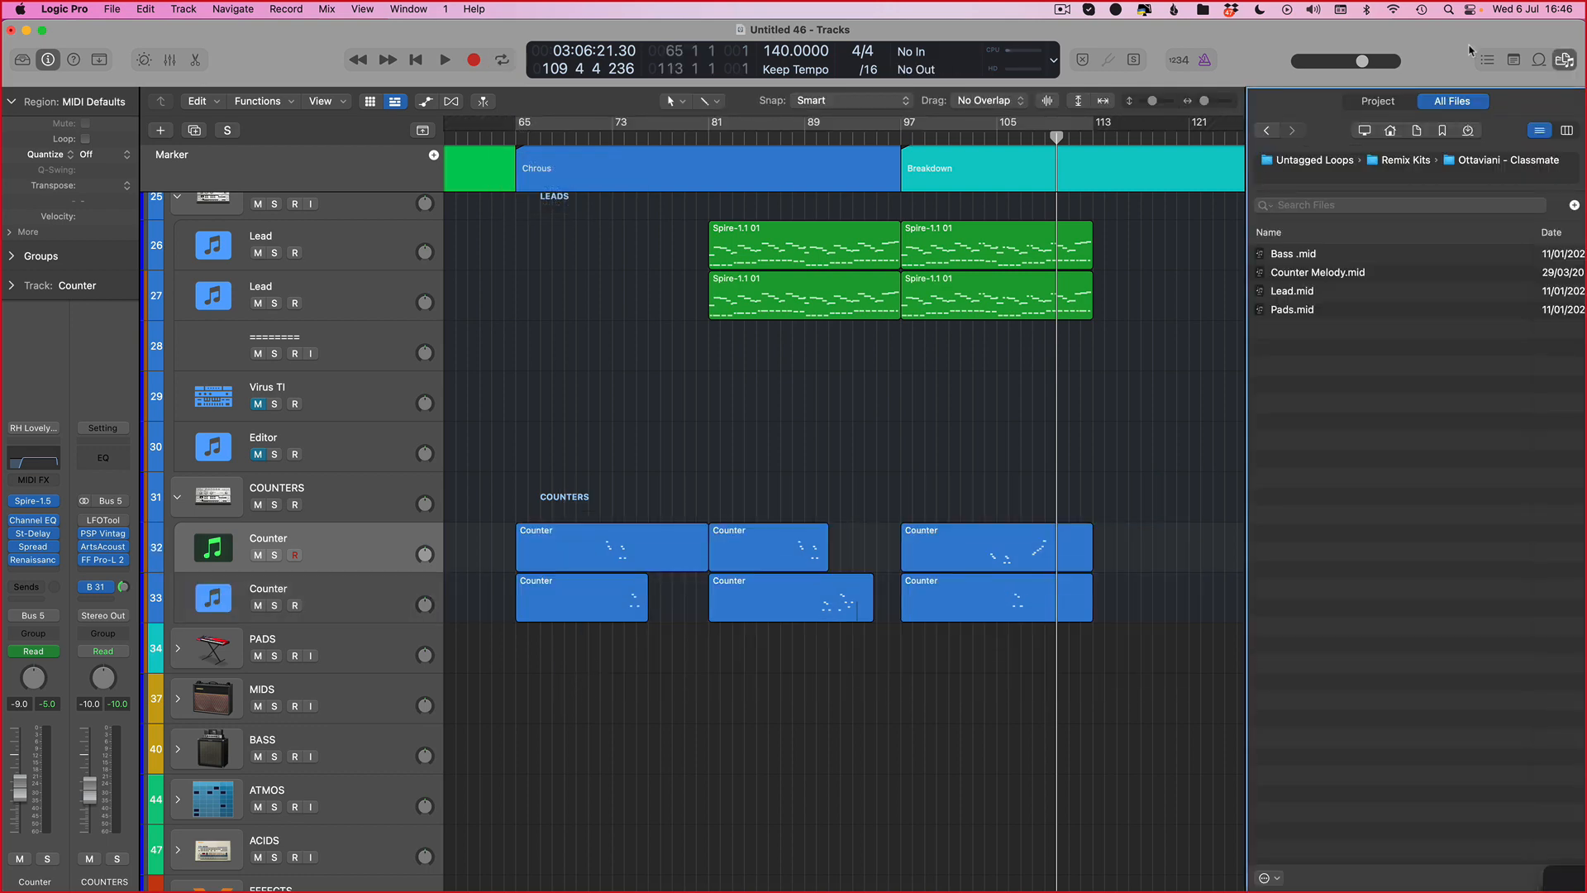
click(1540, 59)
click(1513, 60)
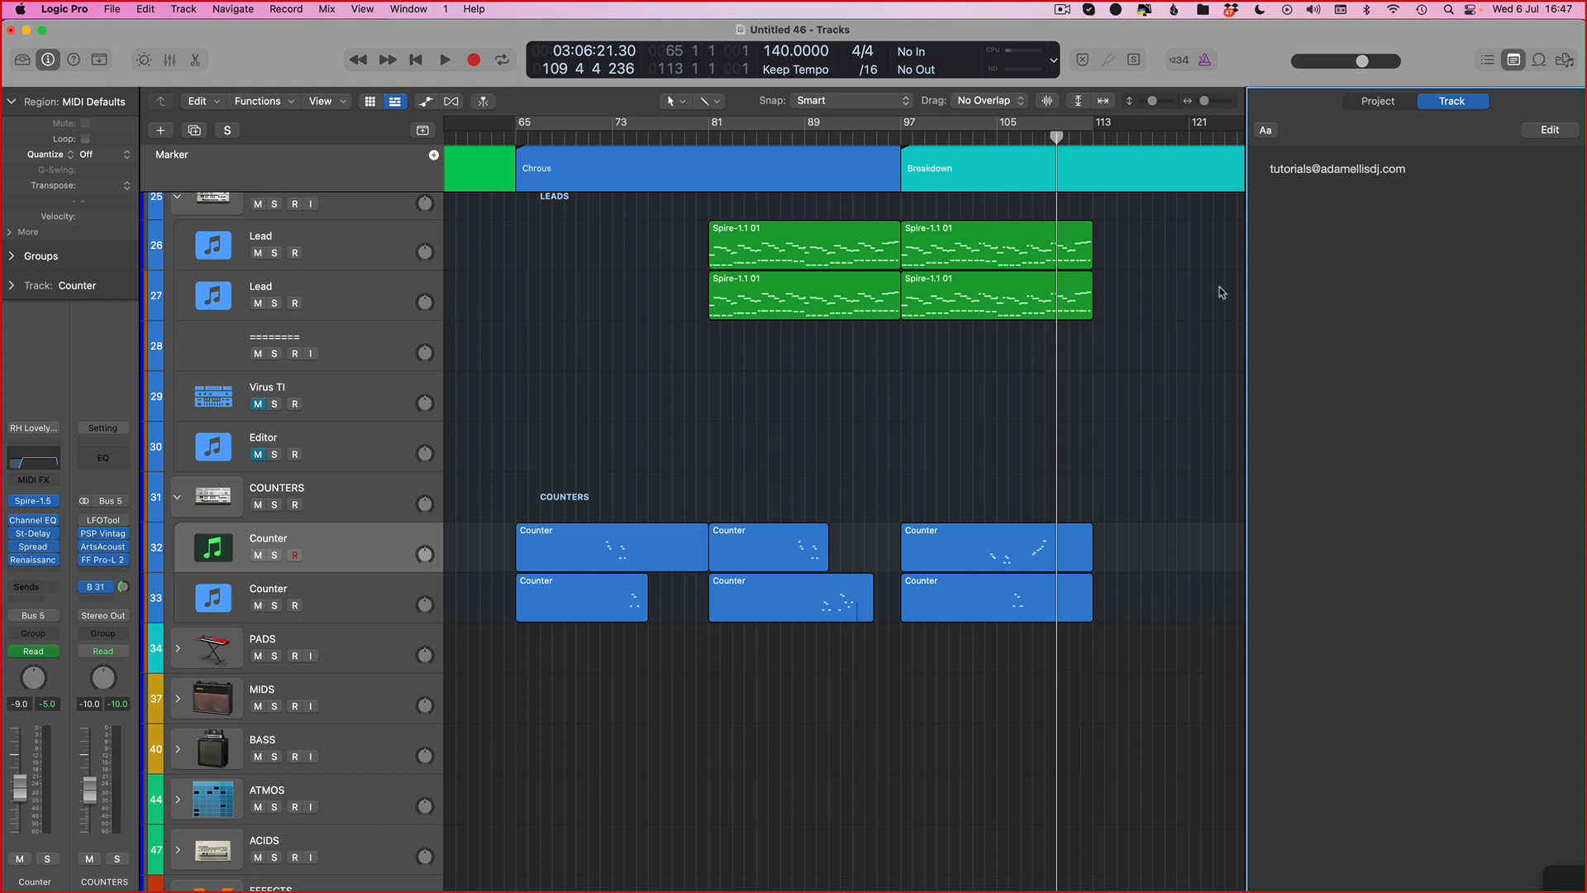
key(f)
key(f)
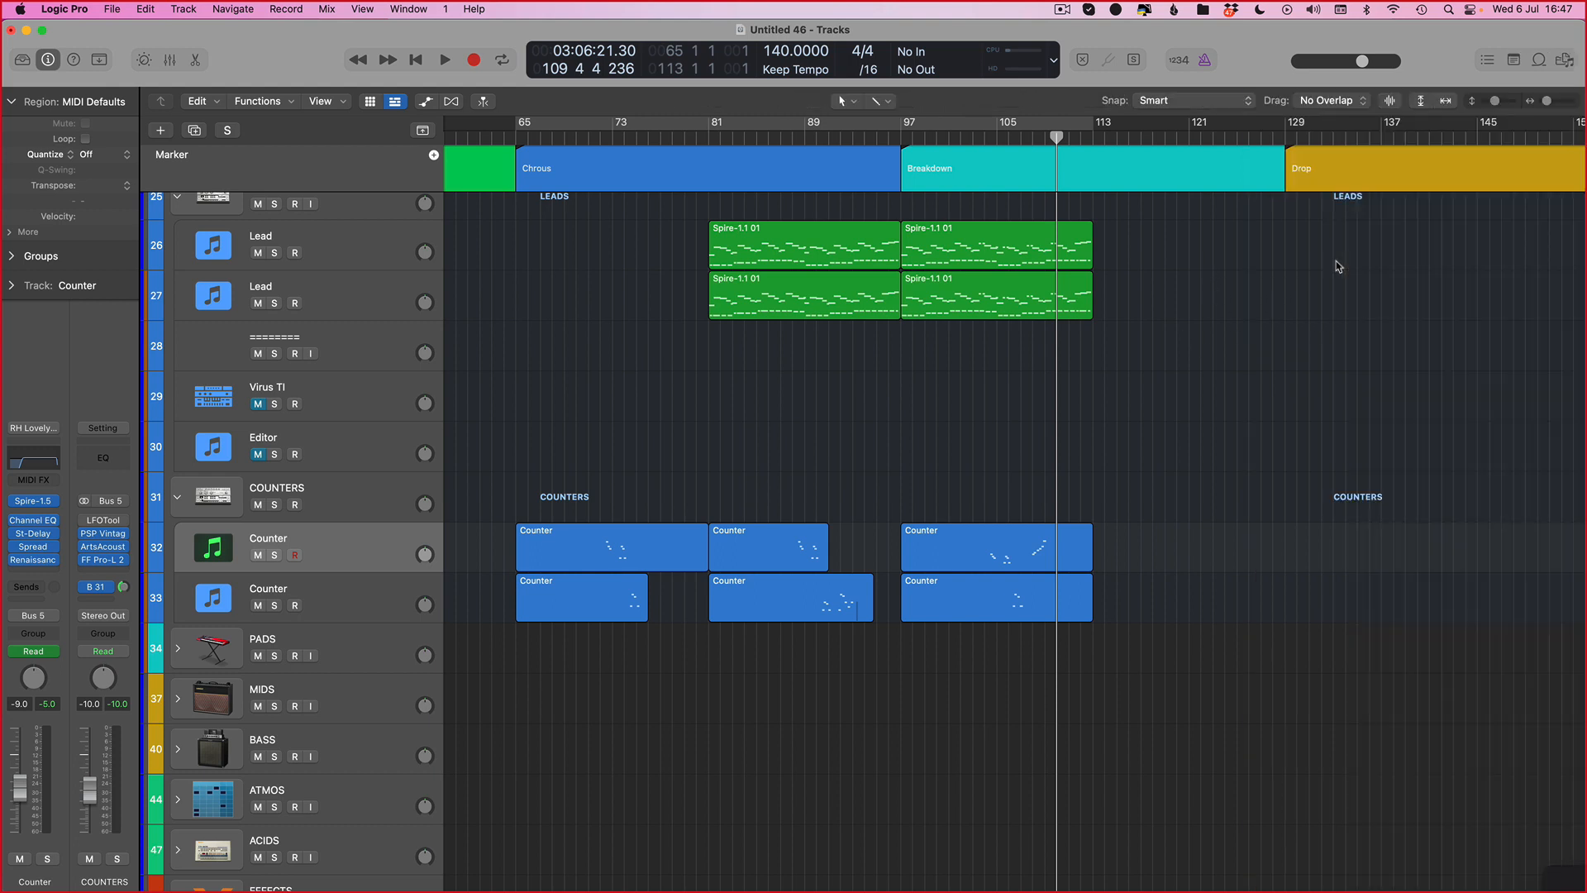
Step: Return the playhead to the start of the cycle at bar 65
click(520, 132)
key(Return)
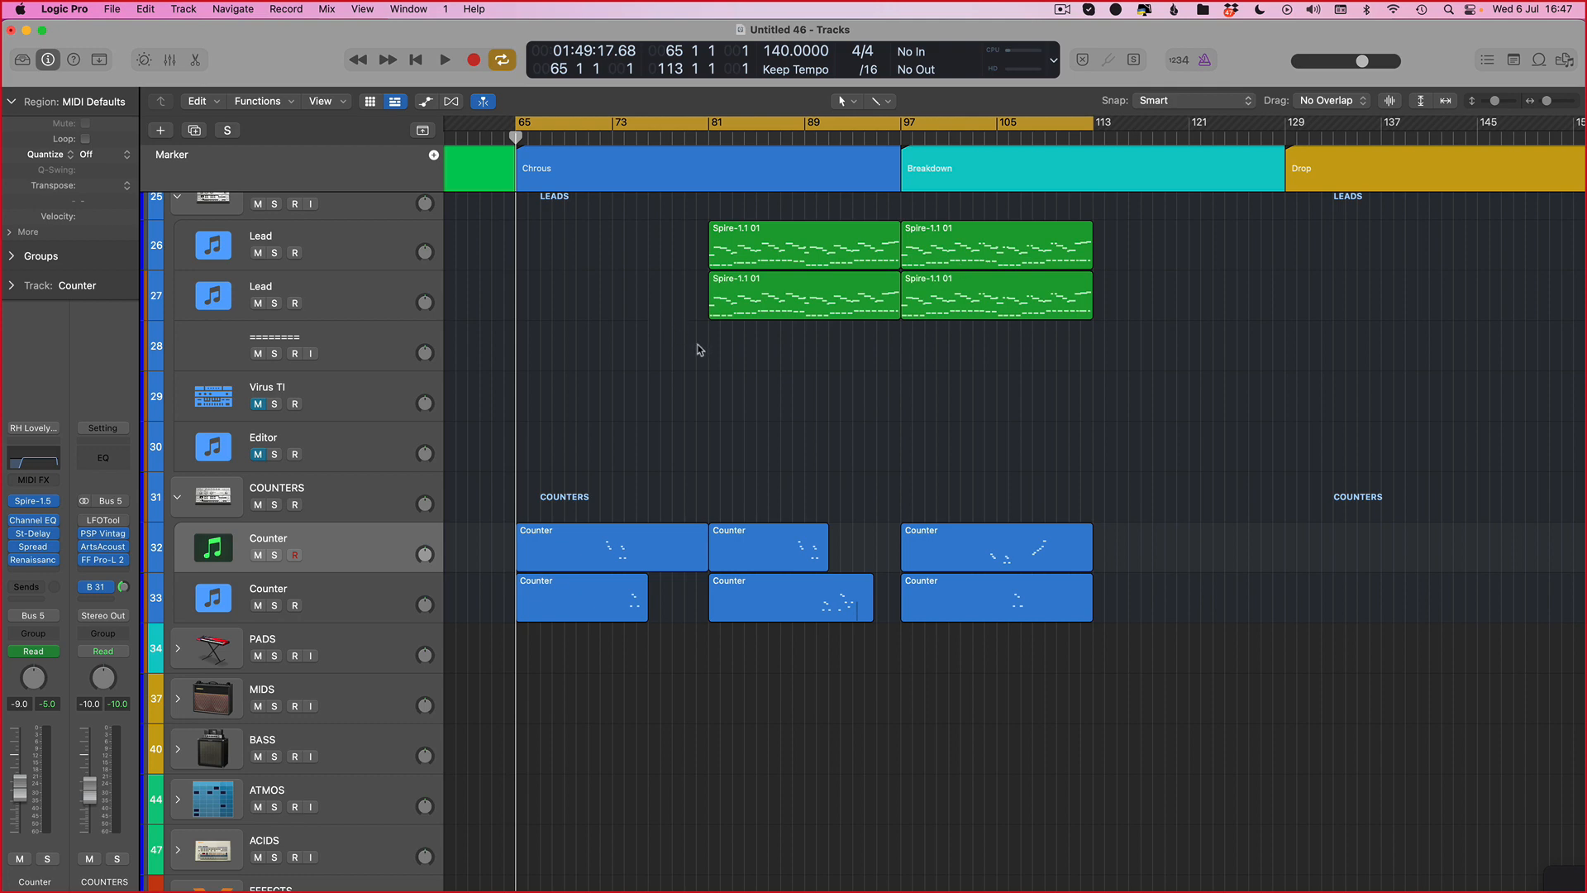
scroll(765, 530, up, 3)
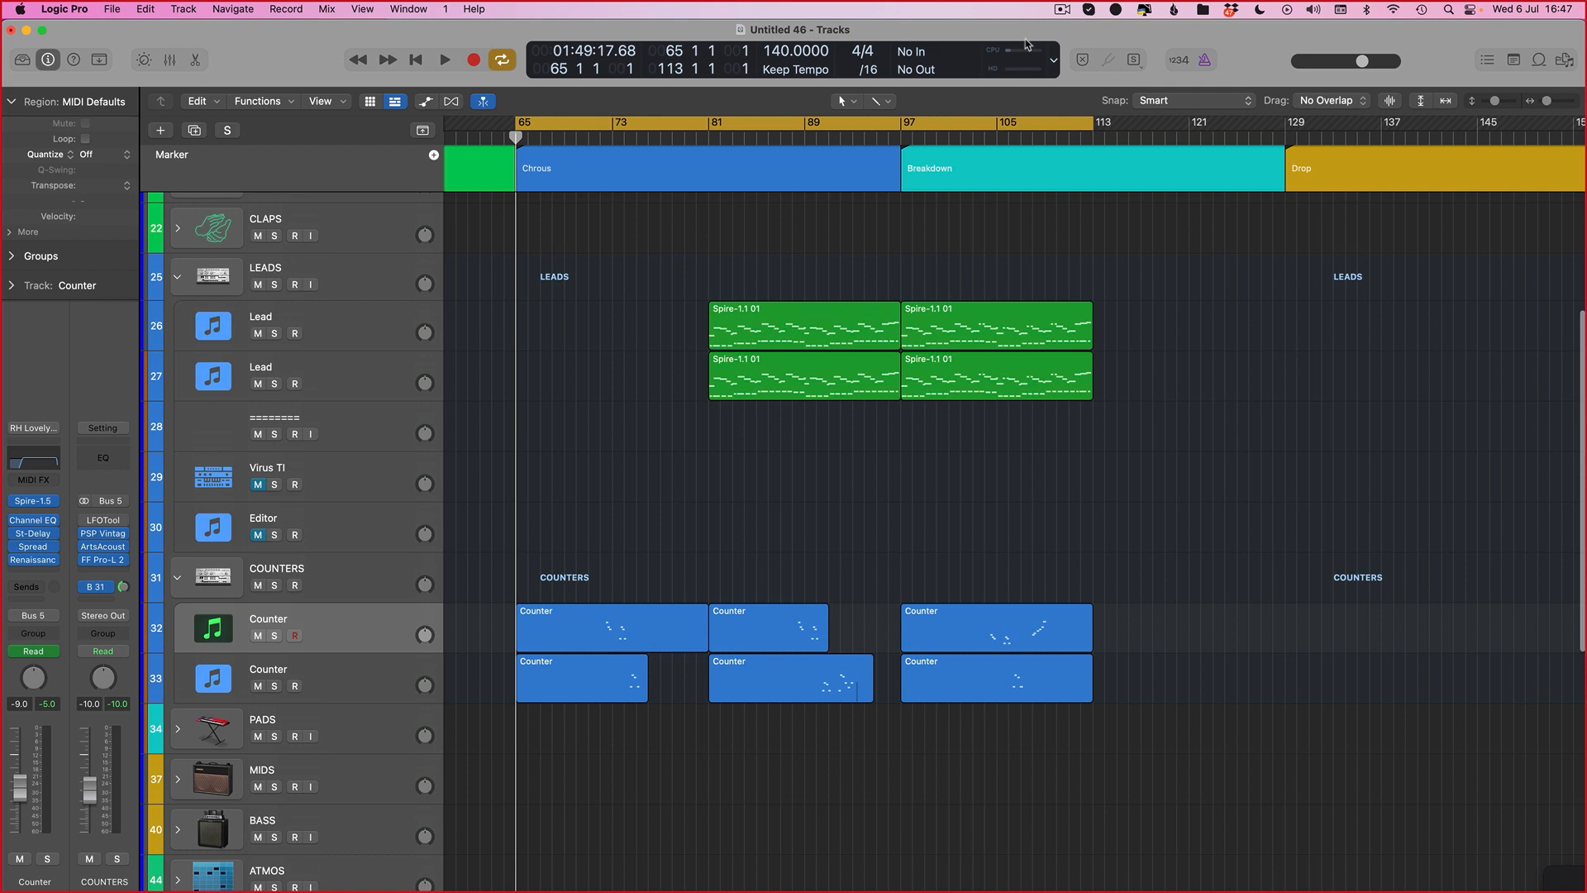
click(1062, 10)
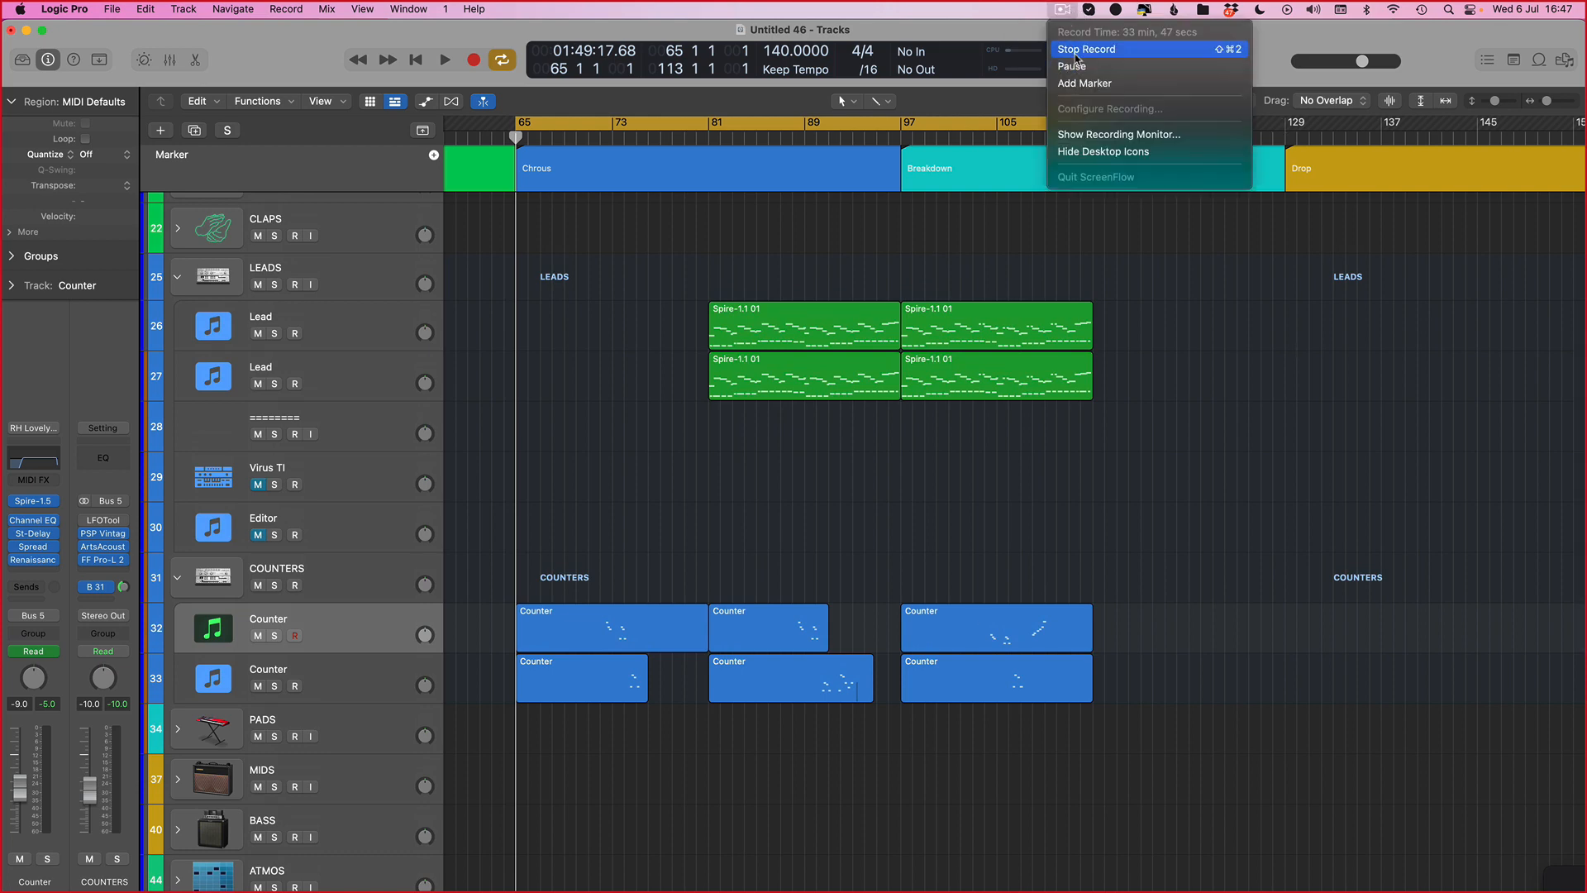